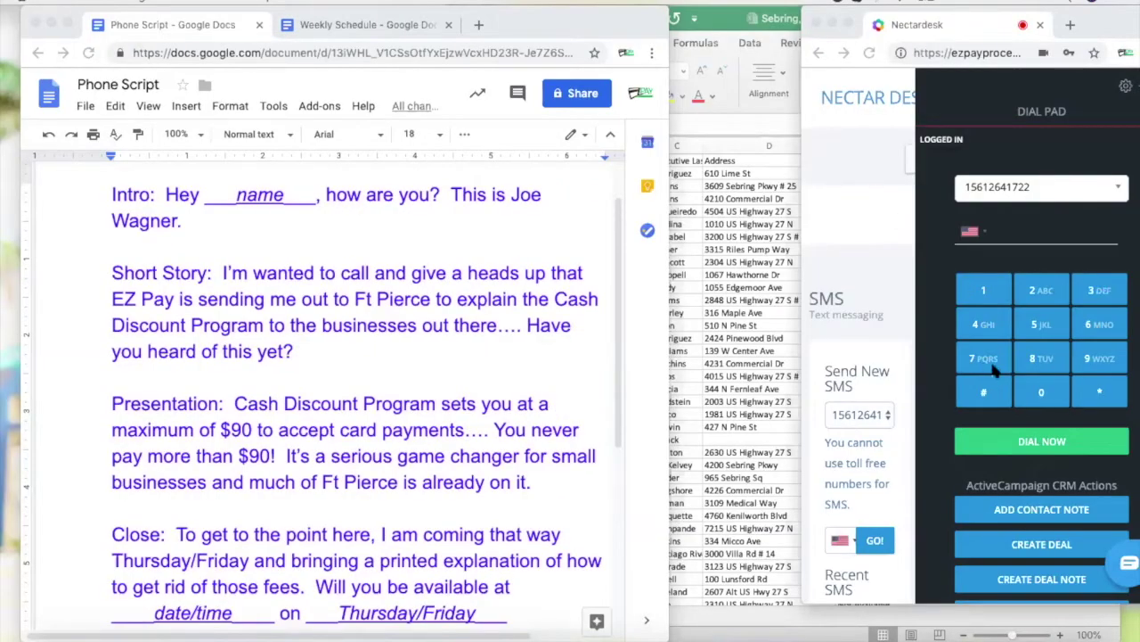
Bring the Sebring, FL lead list in front of the script and dialer, showing the final rows near 501
key(XF86AudioRaiseVolume)
drag(615, 21, 596, 21)
click(670, 262)
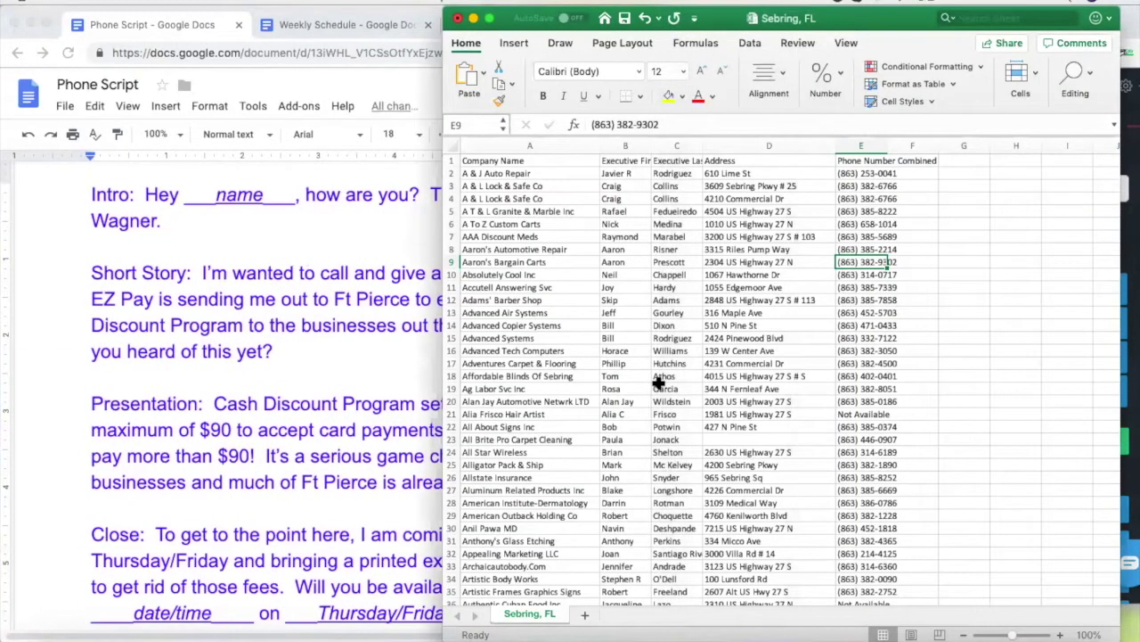
scroll(659, 382, down, 20)
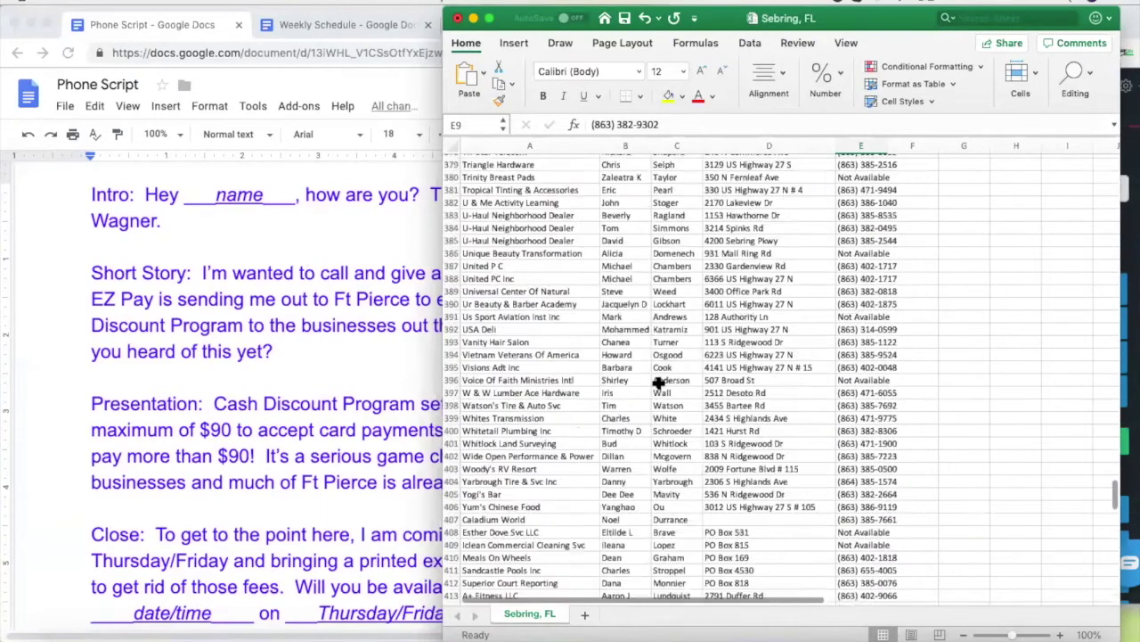
scroll(659, 382, up, 20)
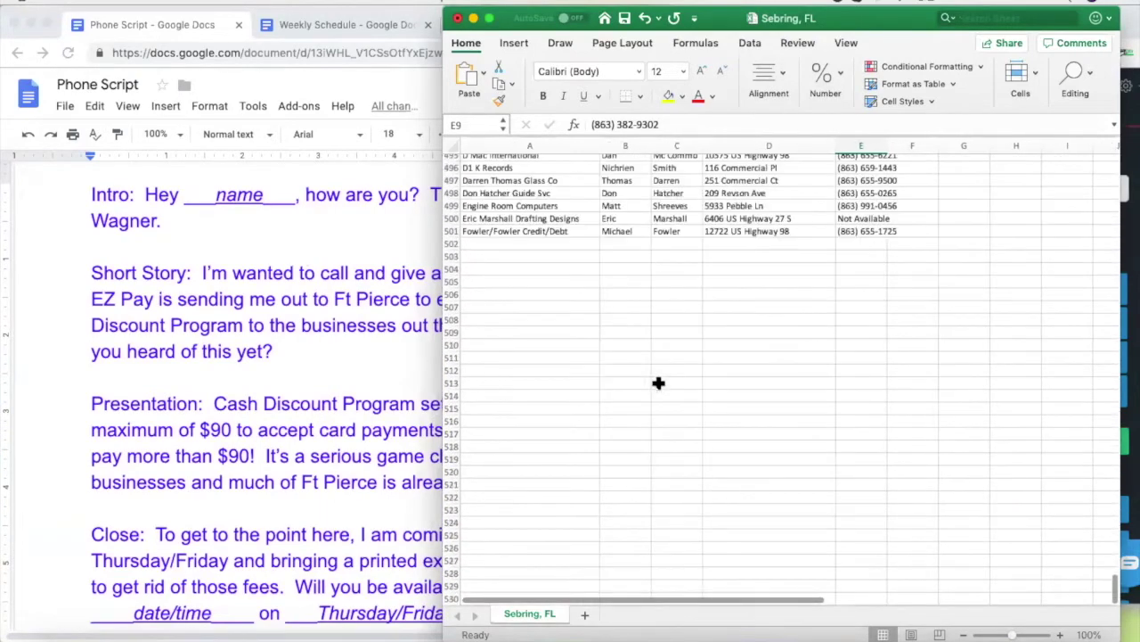
scroll(749, 467, up, 2)
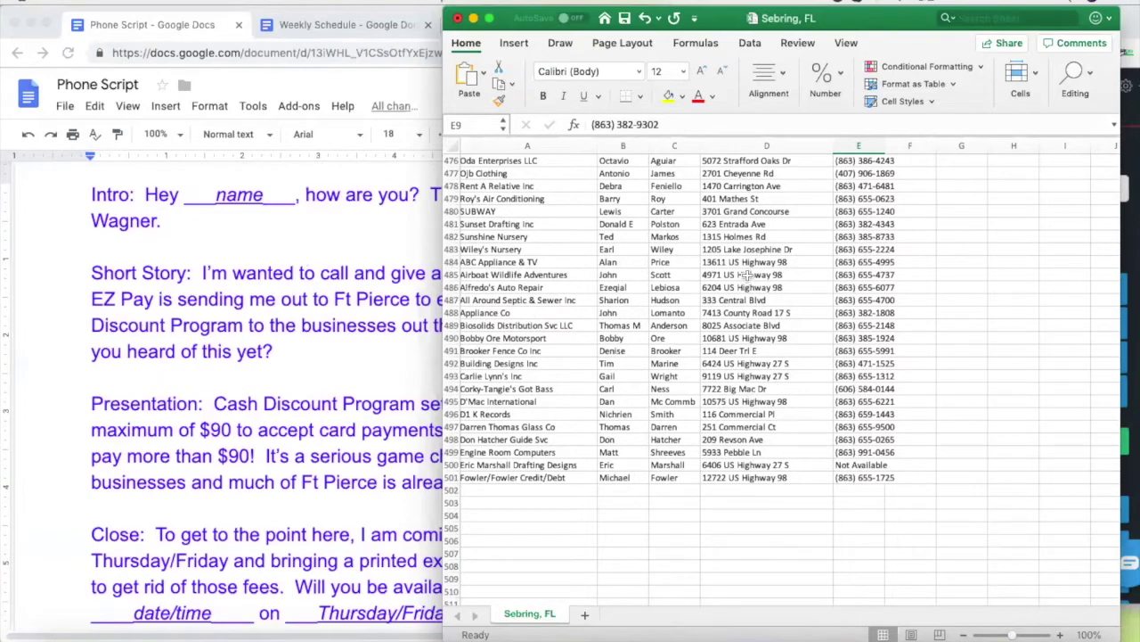
Fill rows 481–486 with red as a trial
click(451, 224)
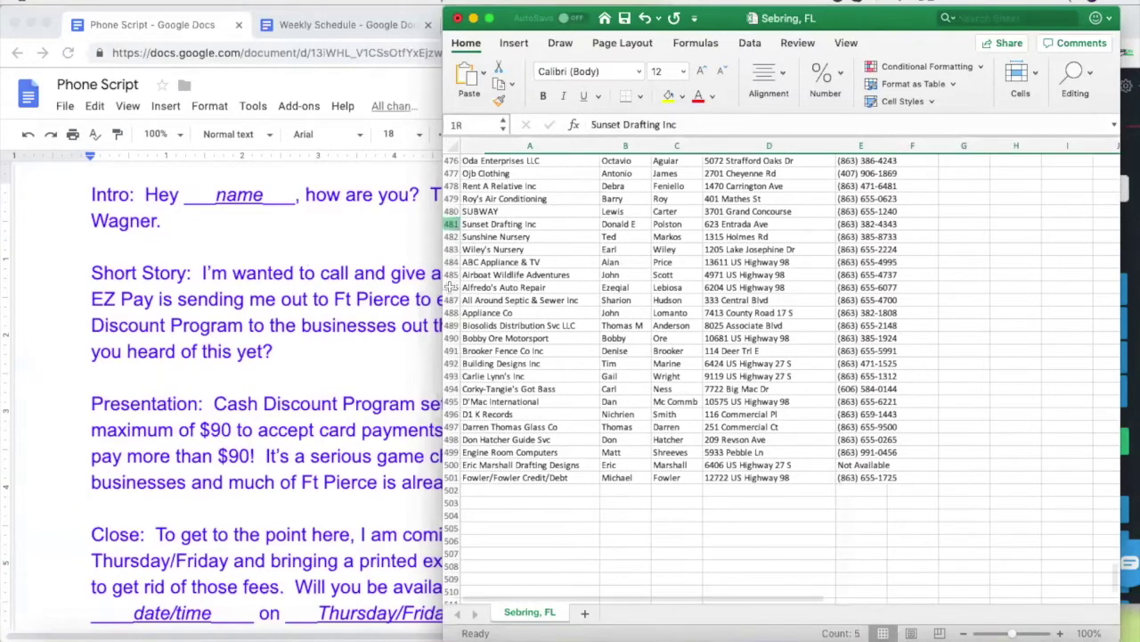
drag(450, 223, 451, 287)
click(682, 96)
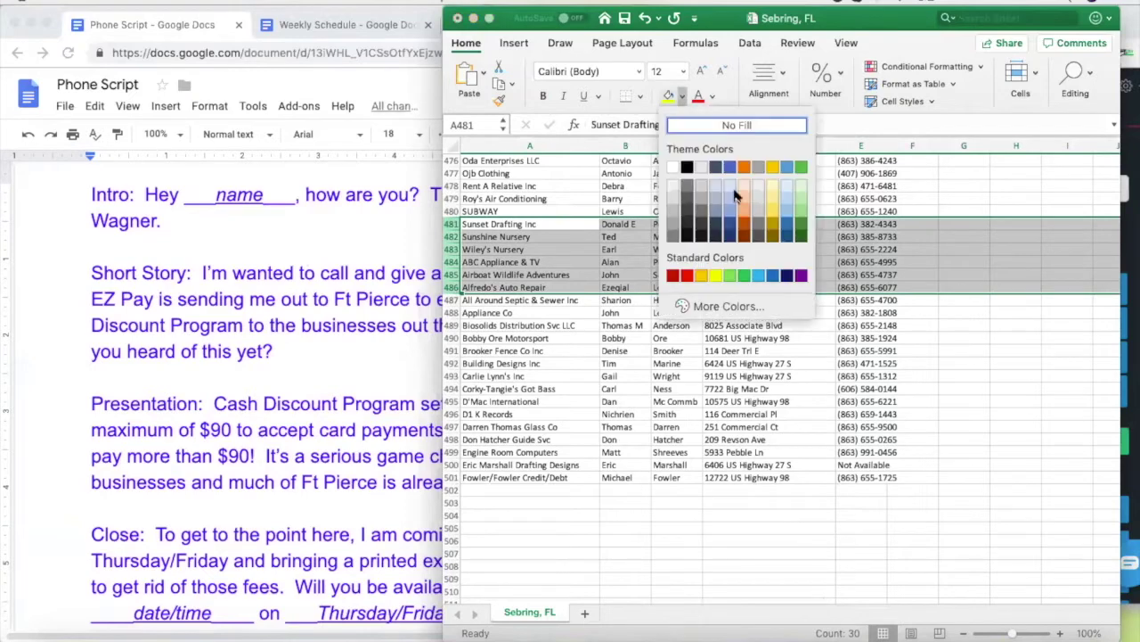
click(687, 277)
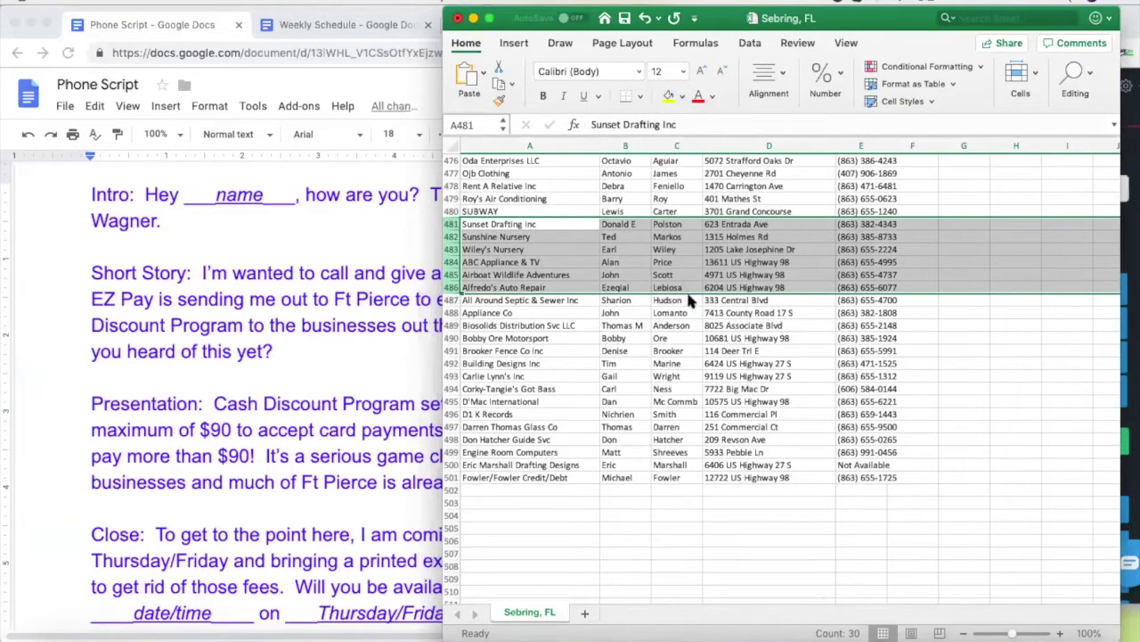
click(688, 361)
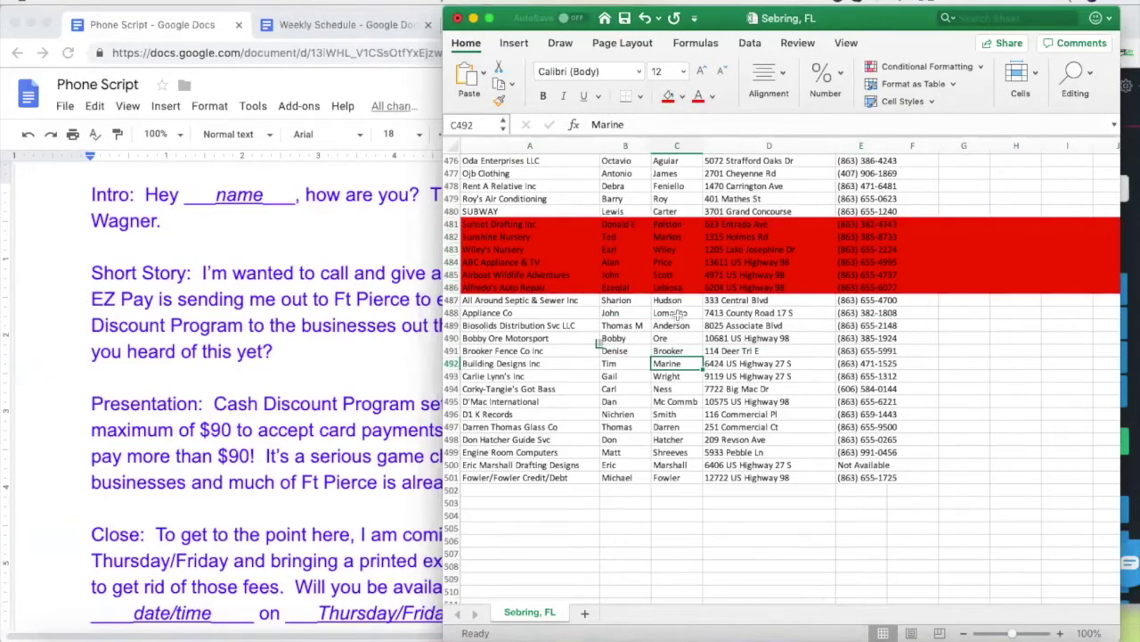
Reset rows 481–486 to No Fill
scroll(679, 314, up, 3)
scroll(677, 315, up, 5)
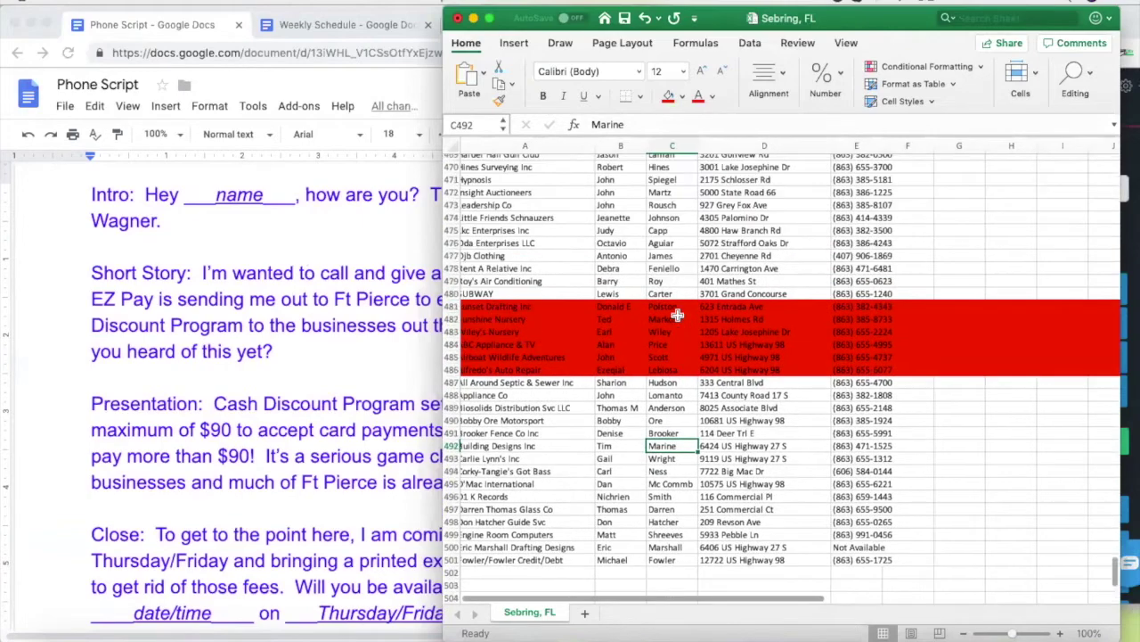
drag(451, 355, 451, 418)
click(683, 96)
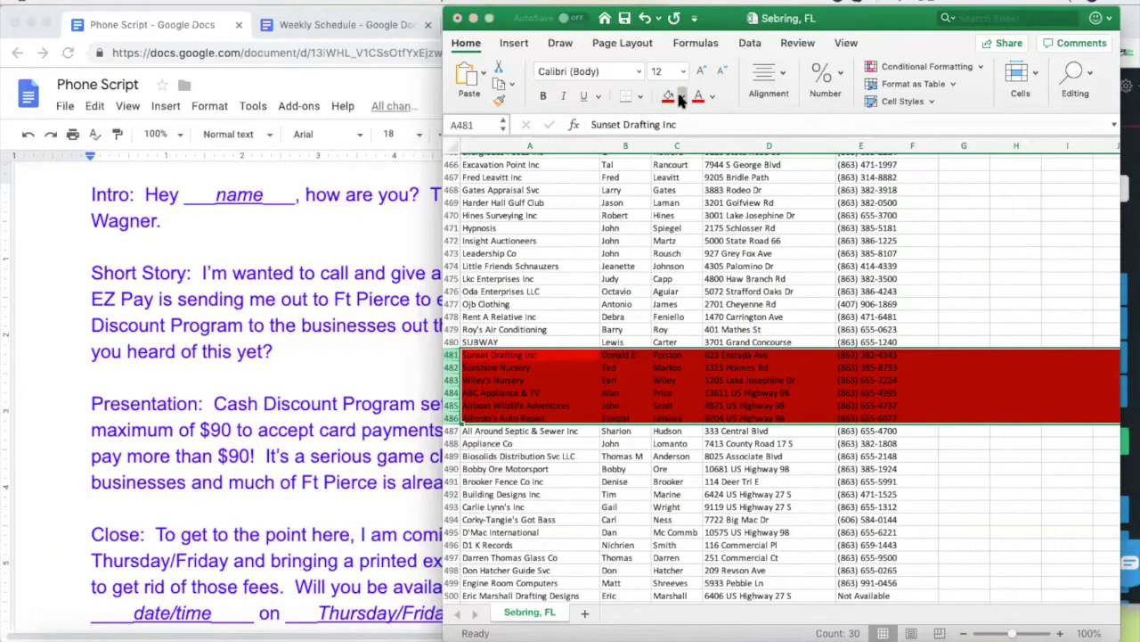
click(674, 167)
click(621, 341)
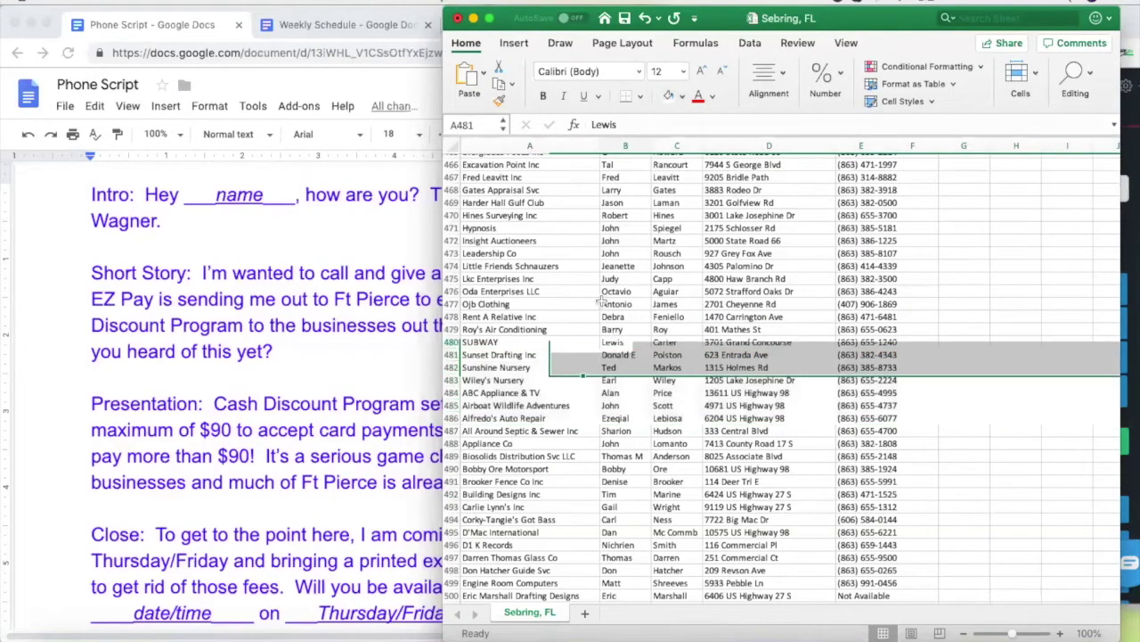
click(555, 303)
Autofit column B to its Executive First Name header and select cell E2
scroll(589, 303, up, 2)
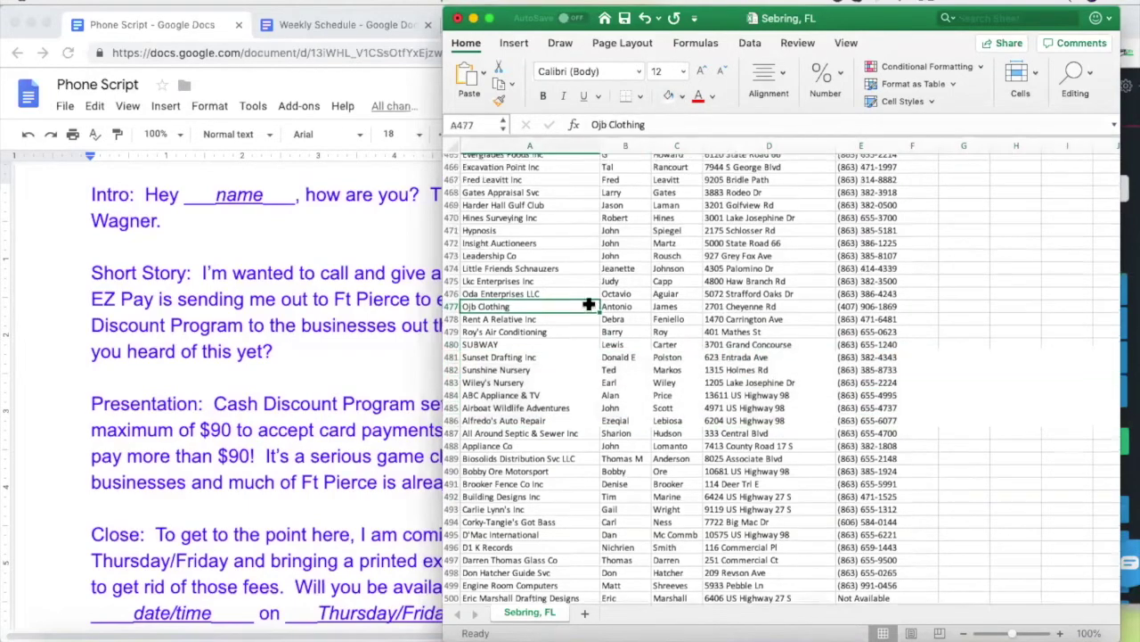
scroll(589, 304, up, 4)
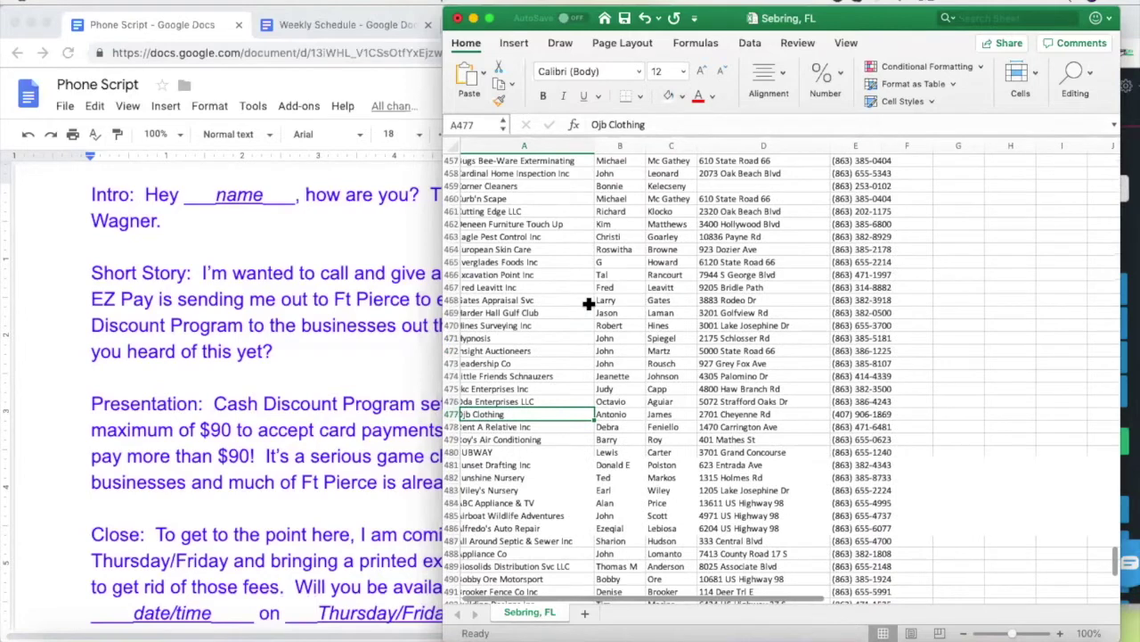
scroll(589, 303, up, 6)
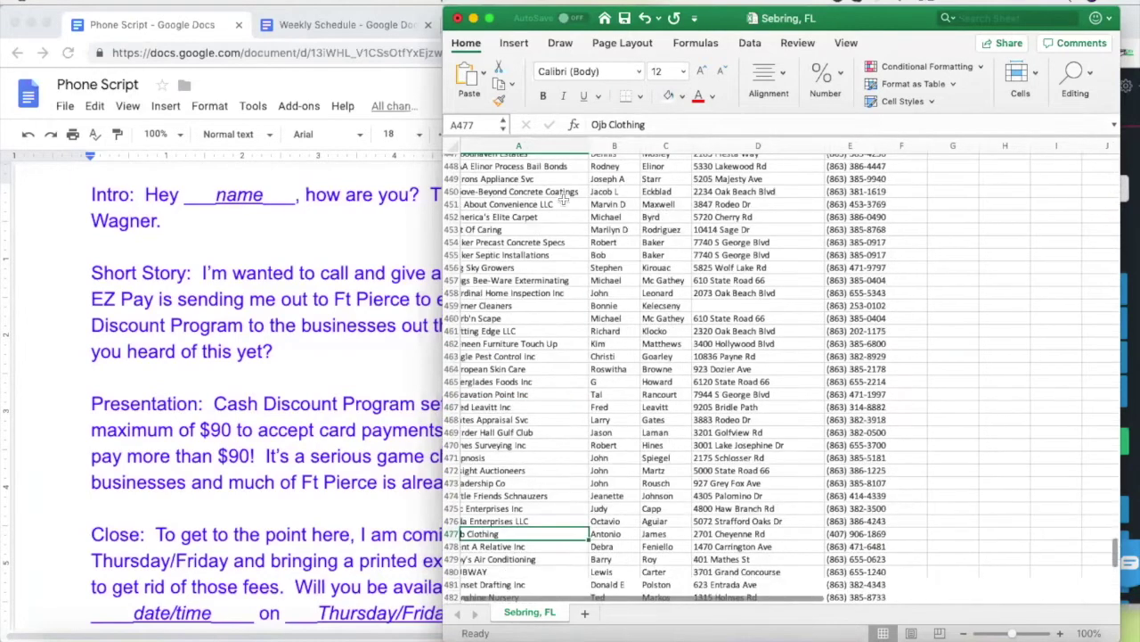
double_click(653, 143)
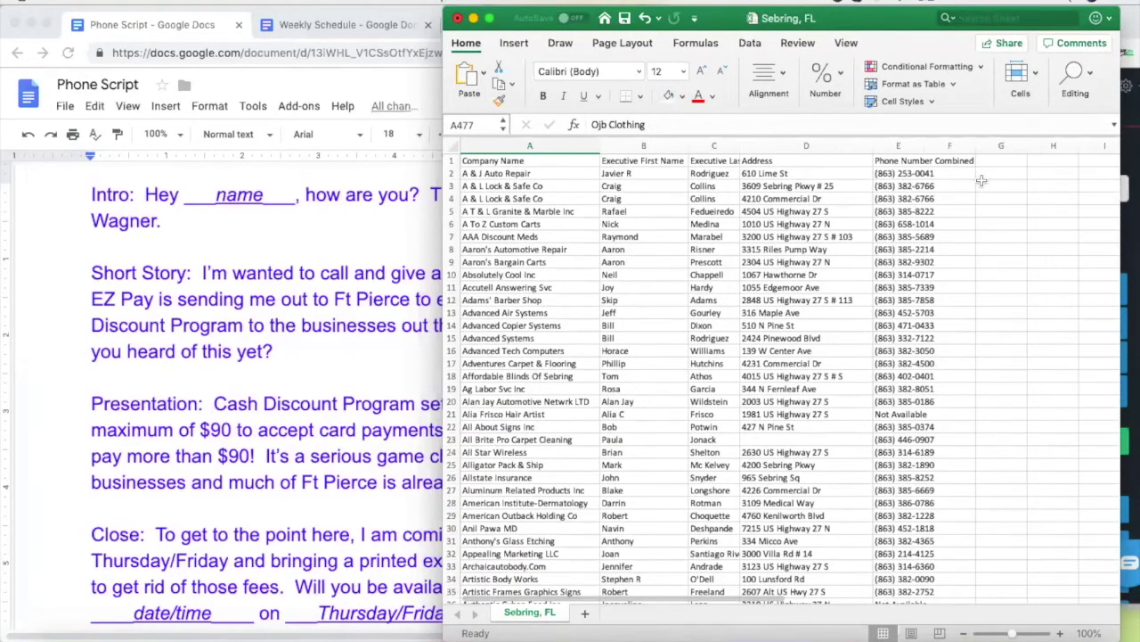
click(904, 174)
Copy the first lead's phone number from cell E2
key(super+c)
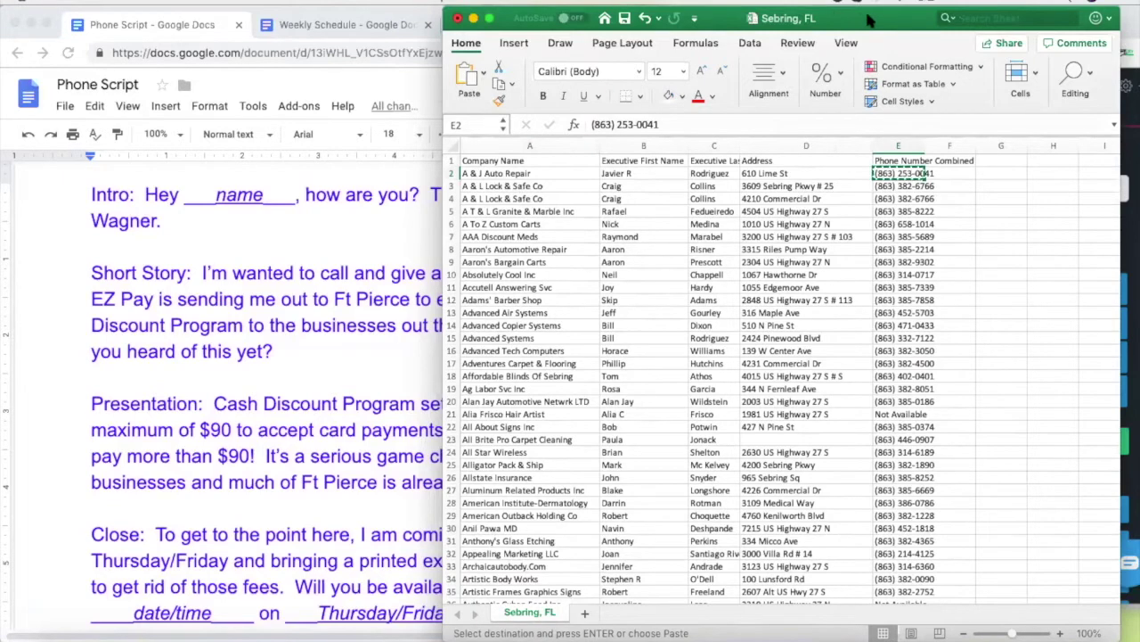
key(Right)
key(Down)
key(Down)
key(Down)
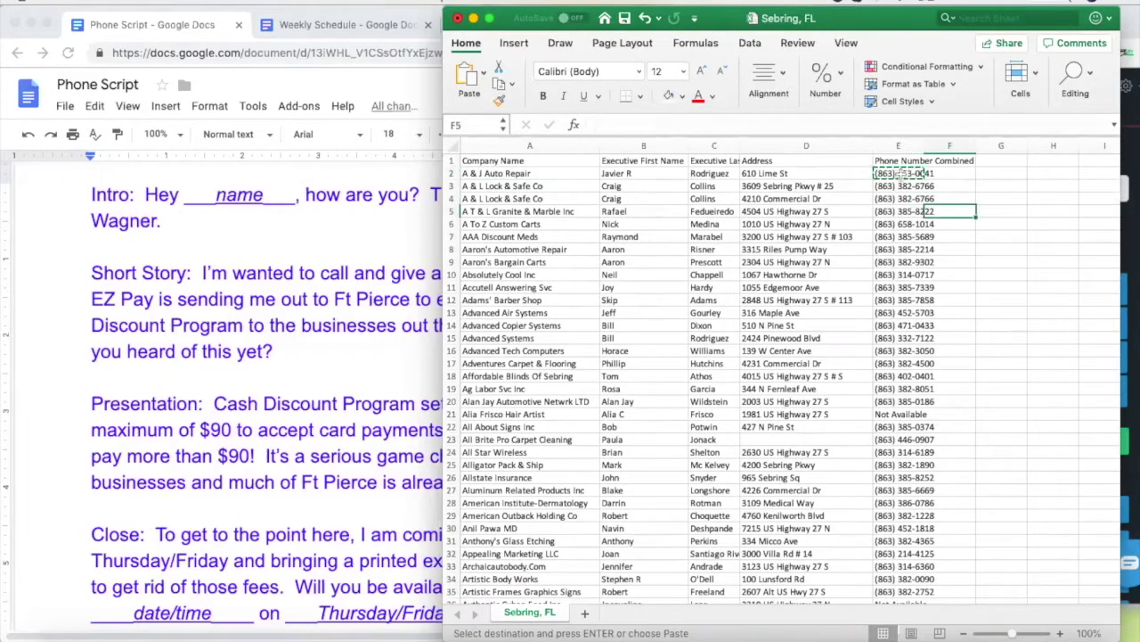
click(903, 173)
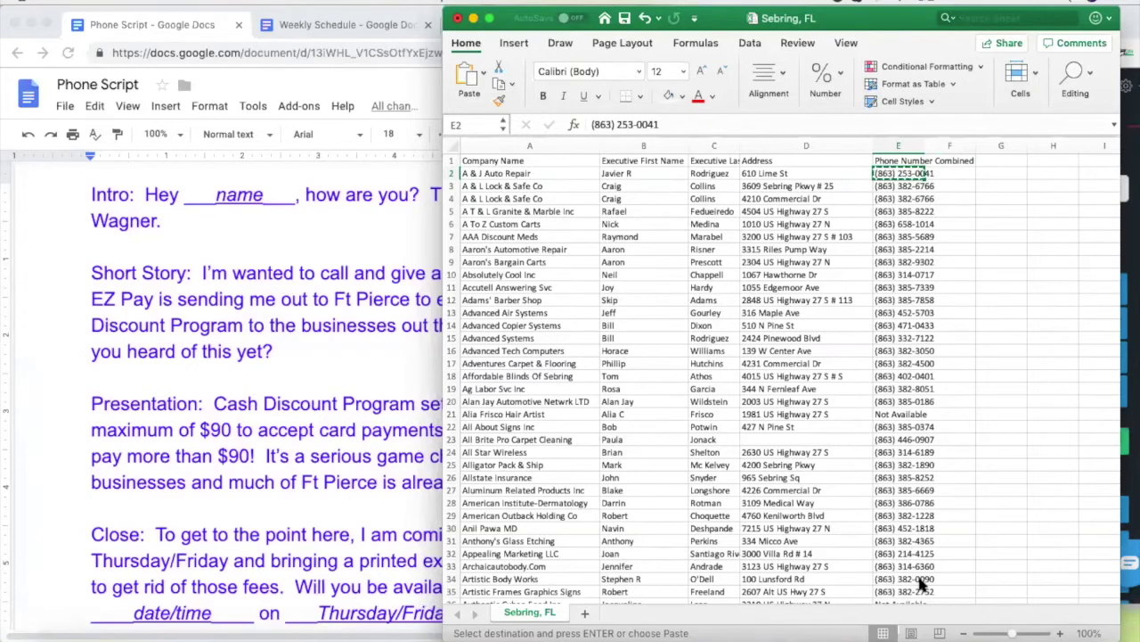
Paste the first lead's number into Nectardesk, dial it, and bring up the phone script
click(1131, 152)
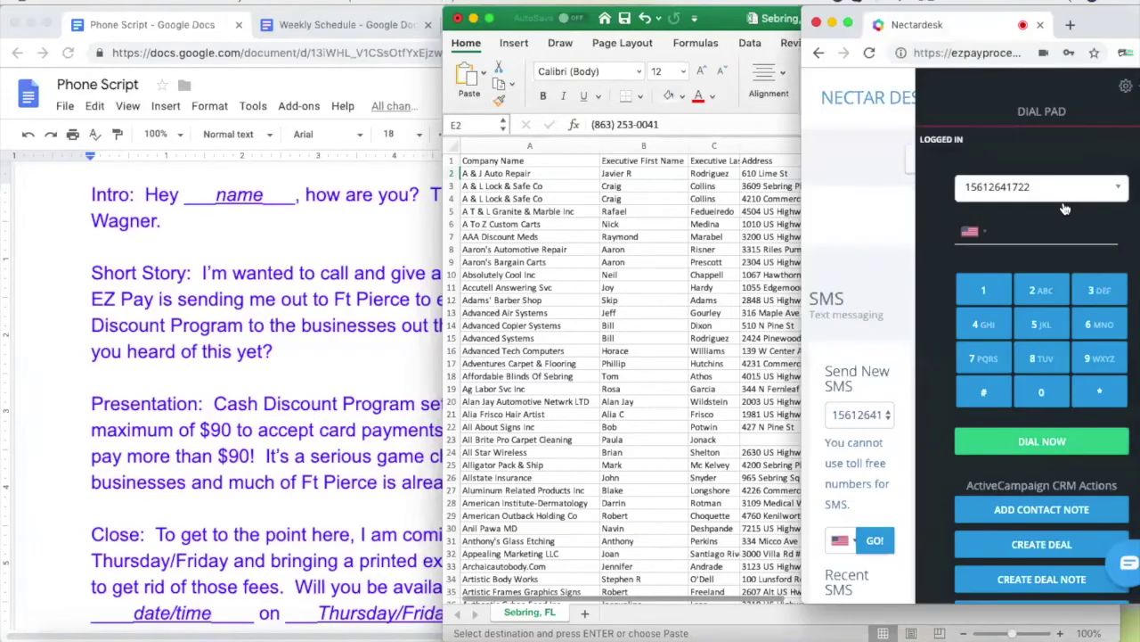
click(1016, 230)
key(ctrl+v)
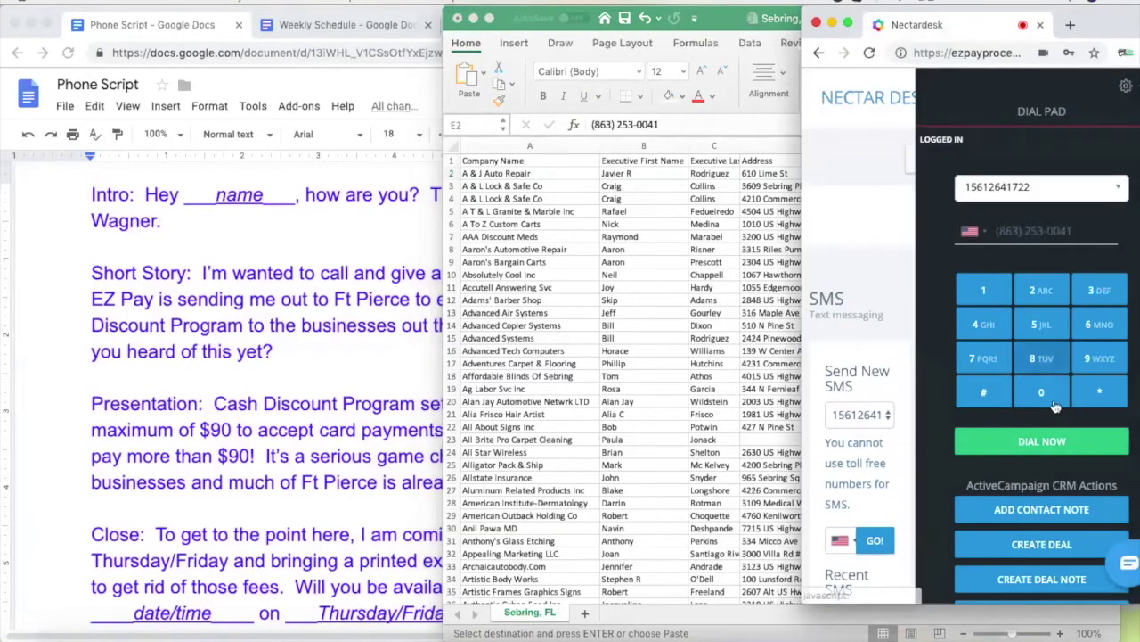
click(1031, 441)
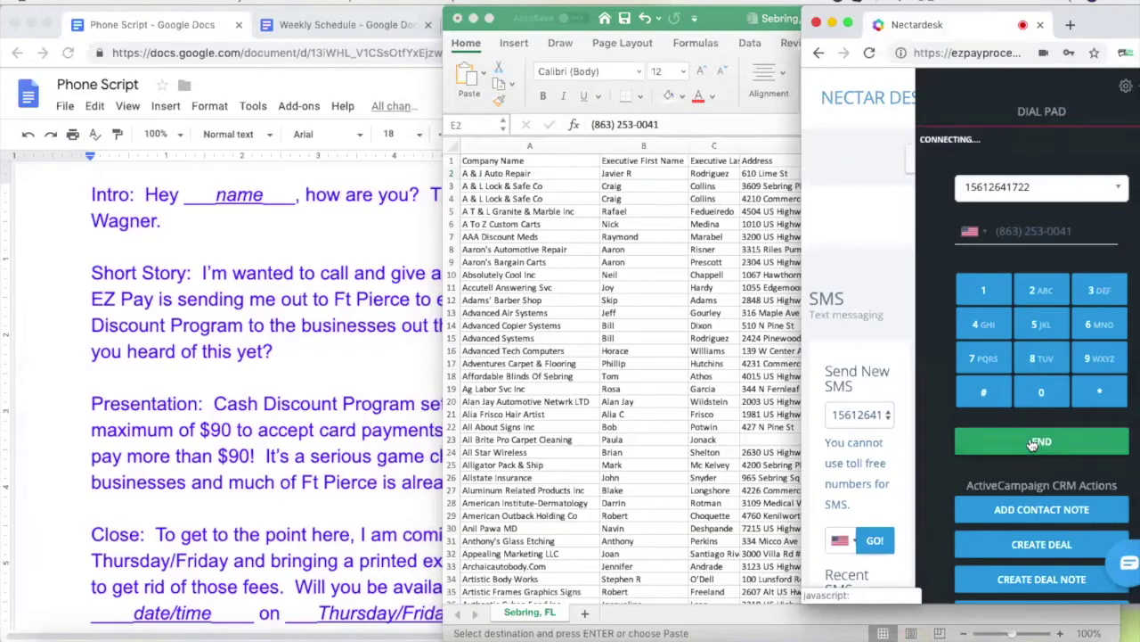
key(XF86AudioRaiseVolume)
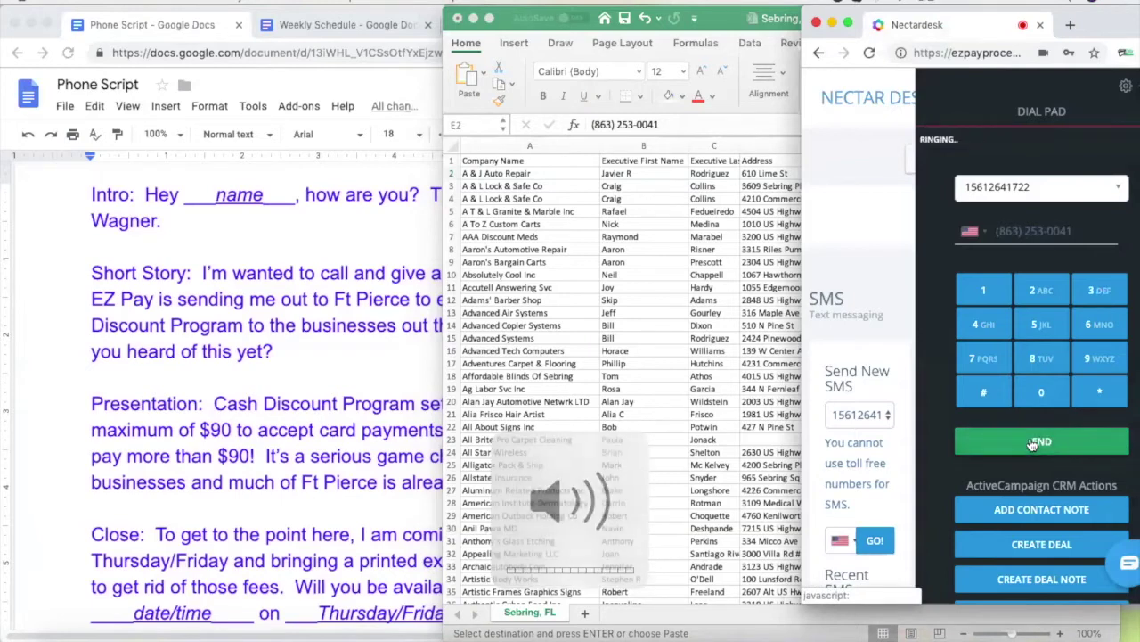
click(364, 239)
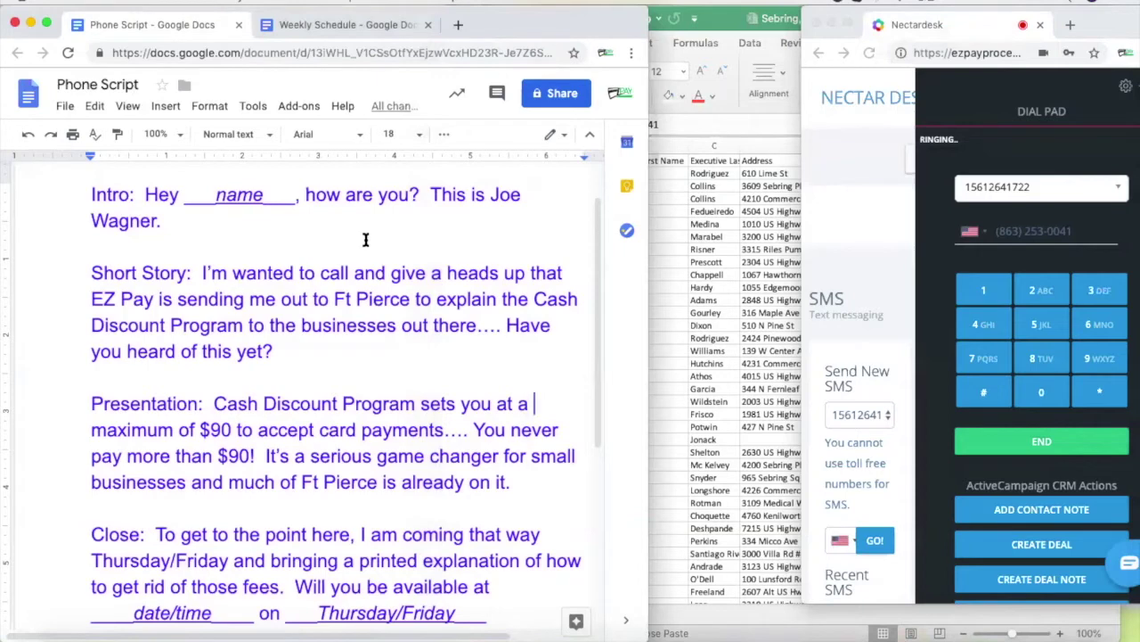
key(XF86AudioRaiseVolume)
Copy the second lead's number from E3 and call it through Nectardesk
click(702, 178)
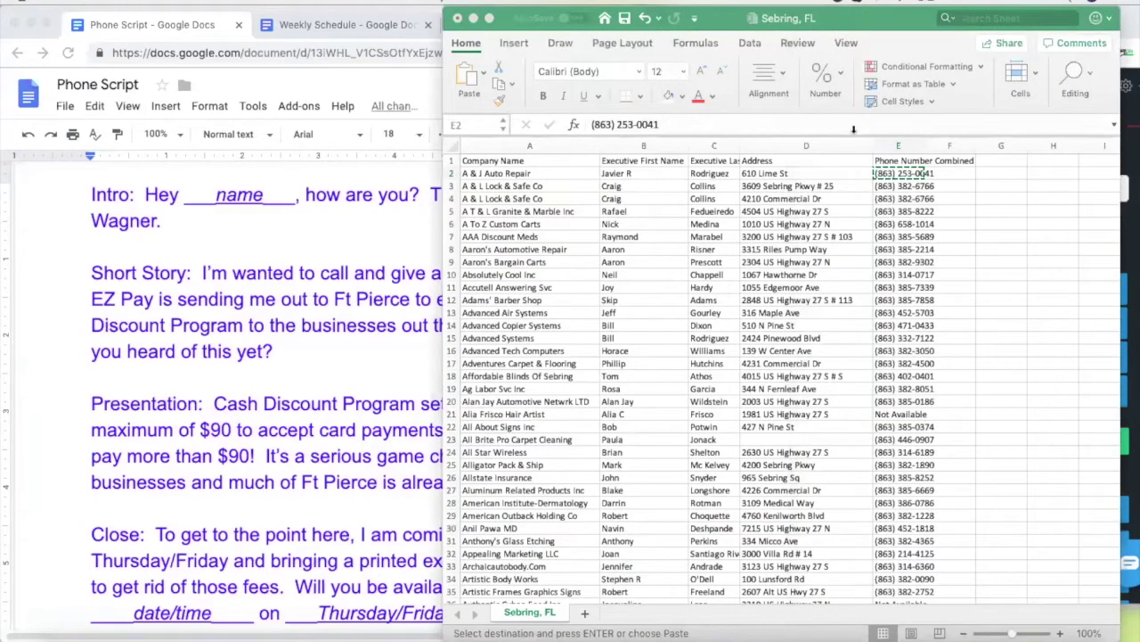
click(902, 185)
key(ctrl+c)
click(1129, 267)
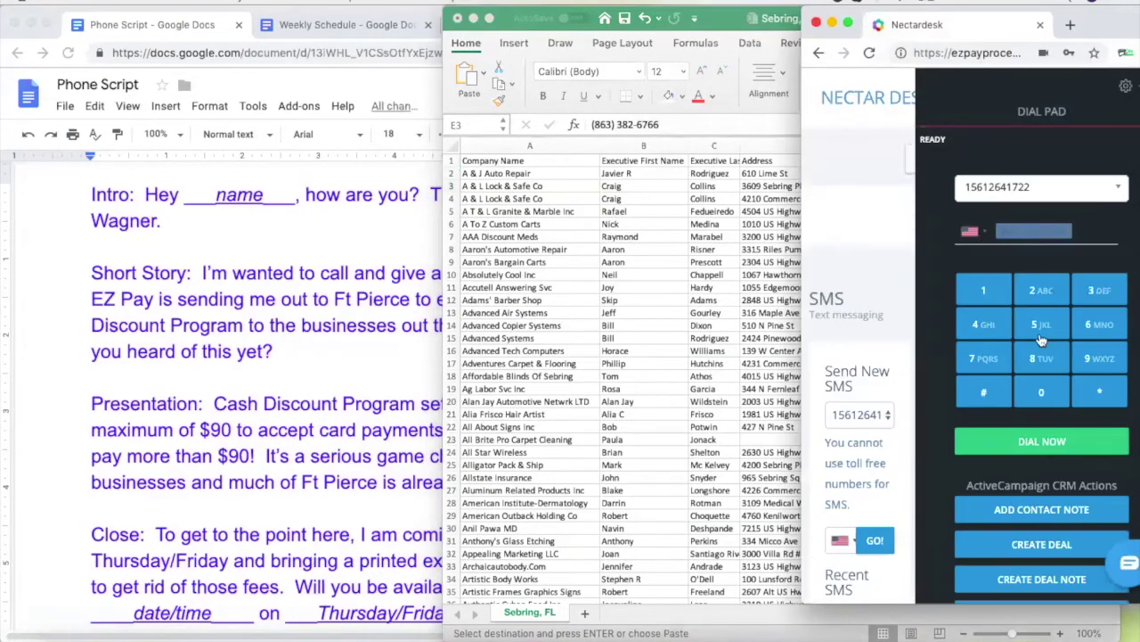
click(1039, 442)
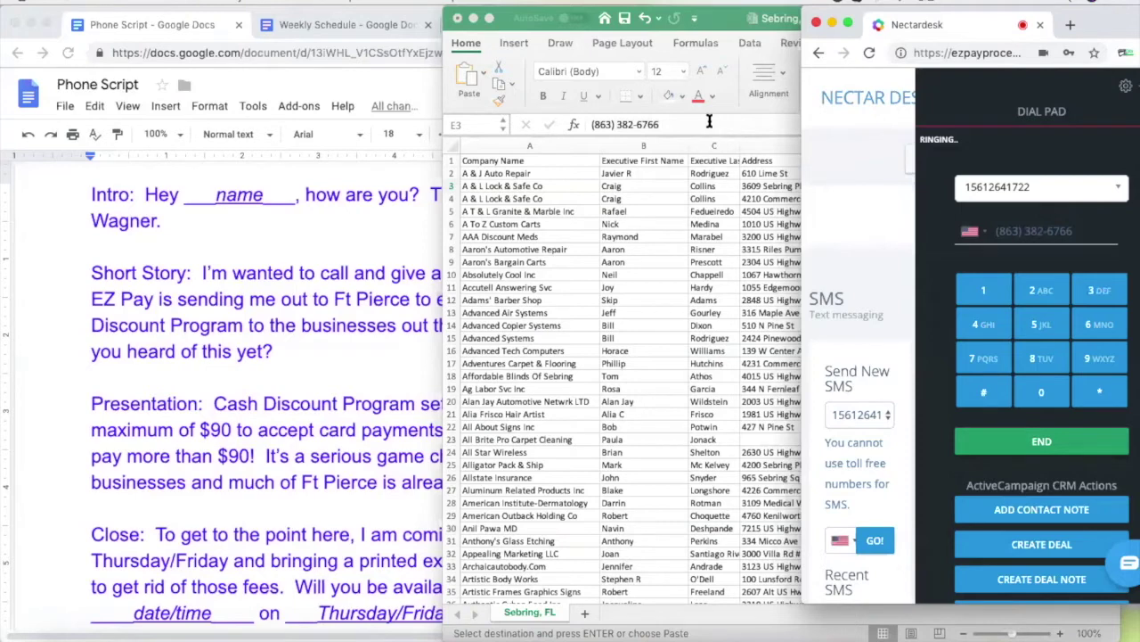
click(708, 121)
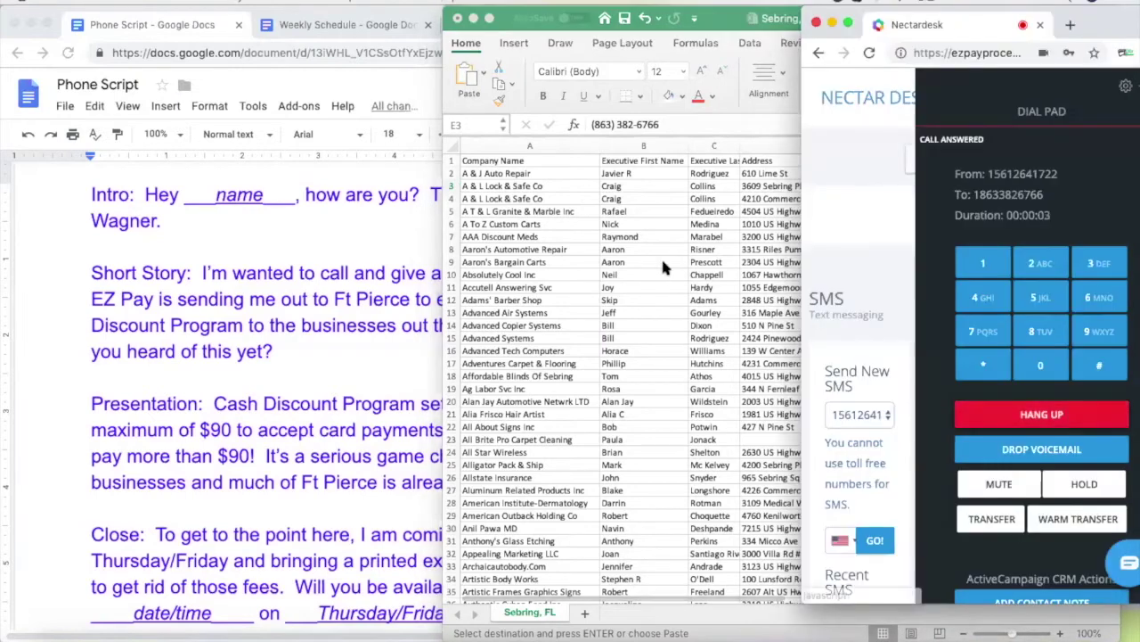
key(super+Tab)
Dial A T & L Granite & Marble Inc's number from E5, then check row 5's contact name
click(907, 212)
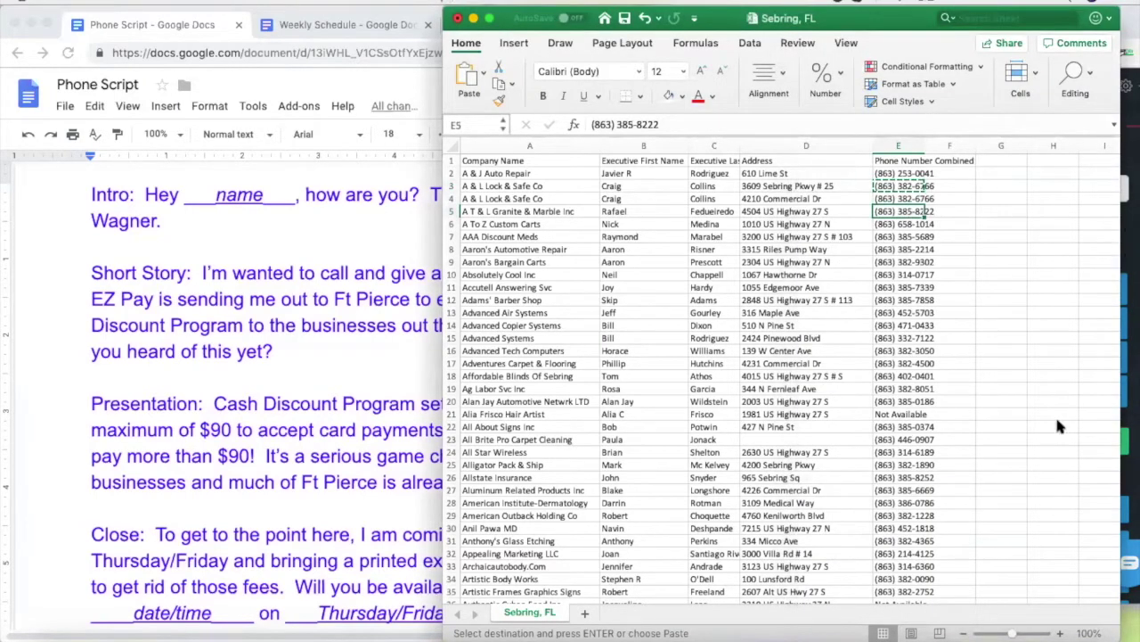
key(super+Tab)
key(super+v)
click(1044, 443)
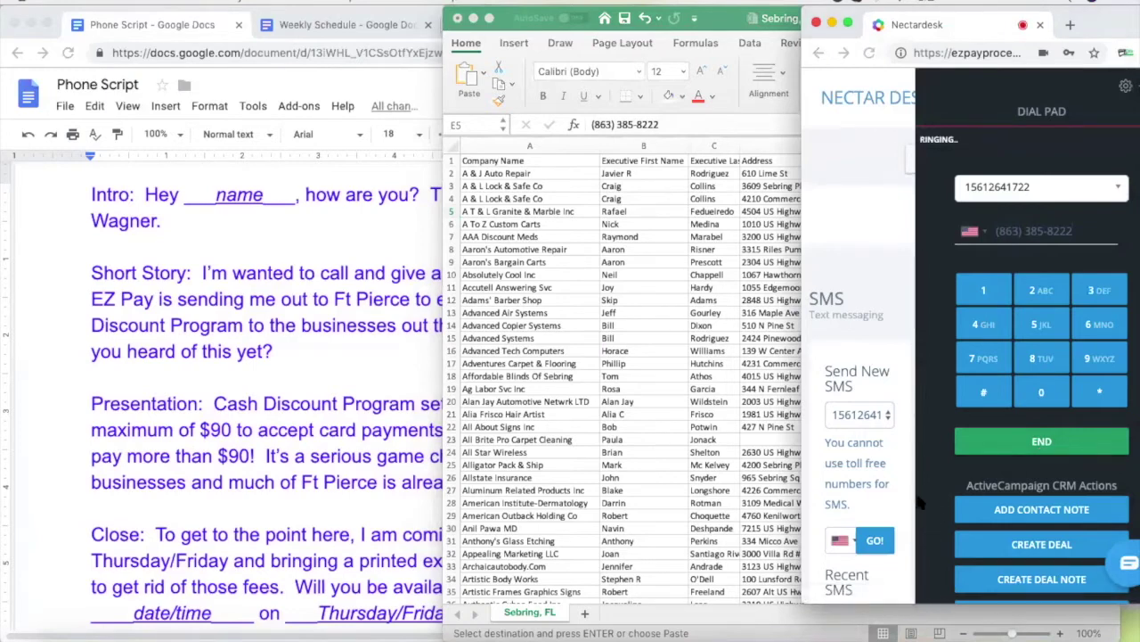
click(66, 447)
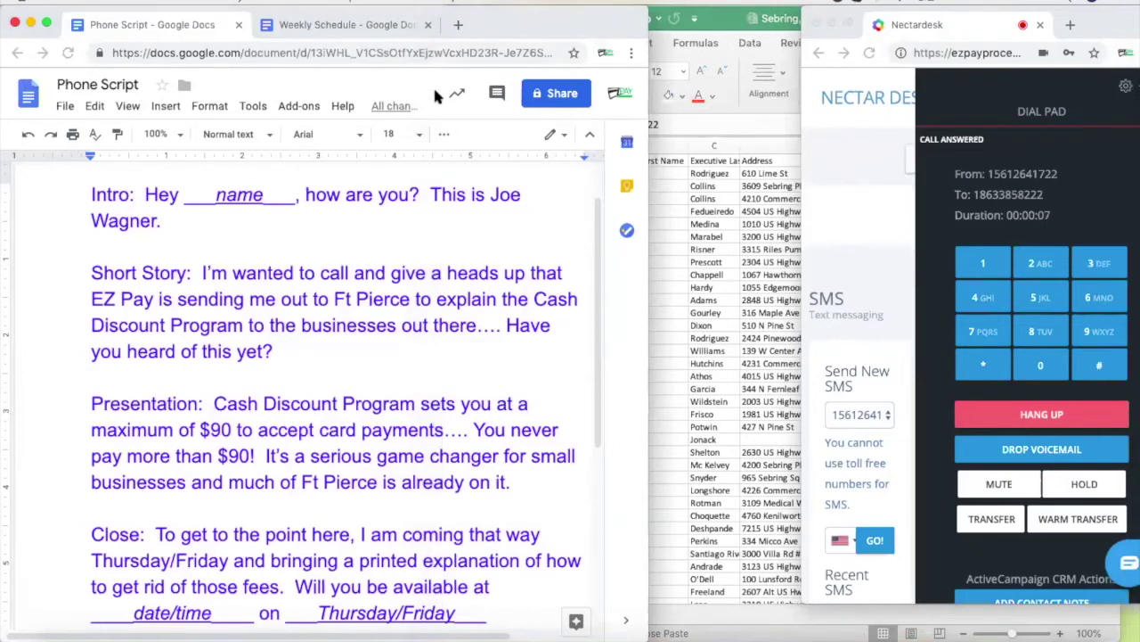
click(650, 229)
click(630, 214)
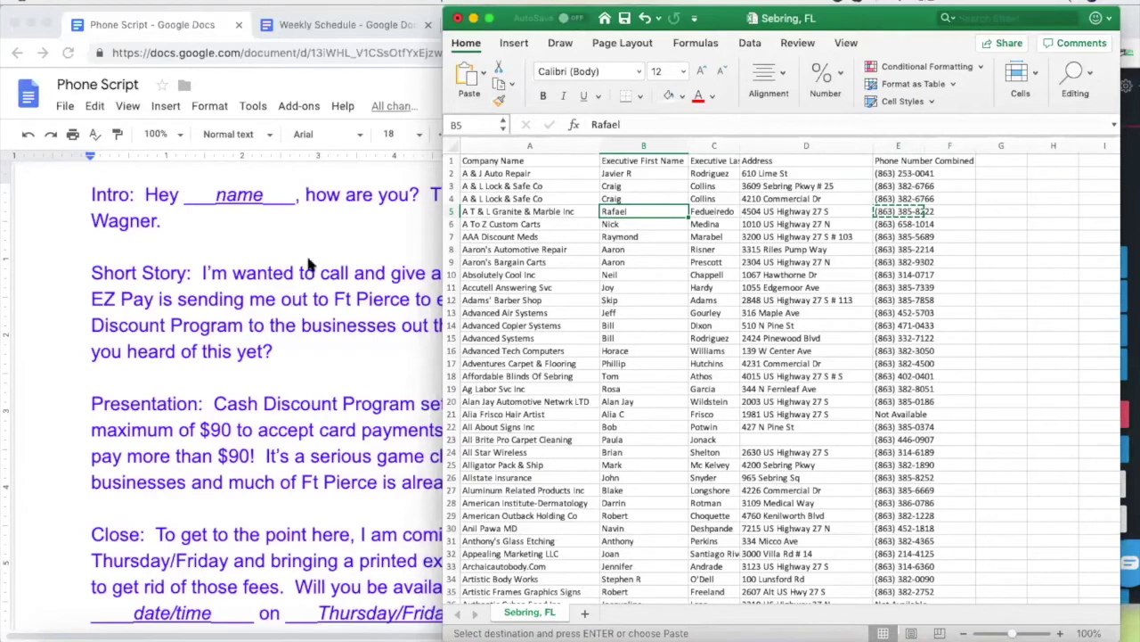
Widen column E and enter row 5's second phone number in F5
click(329, 229)
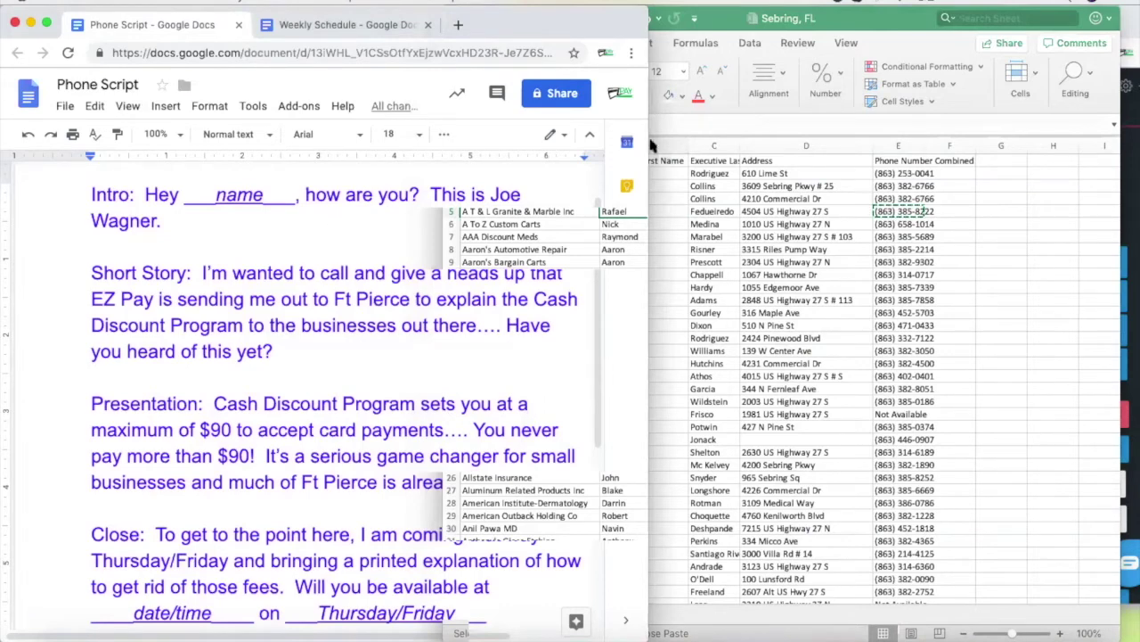
click(635, 211)
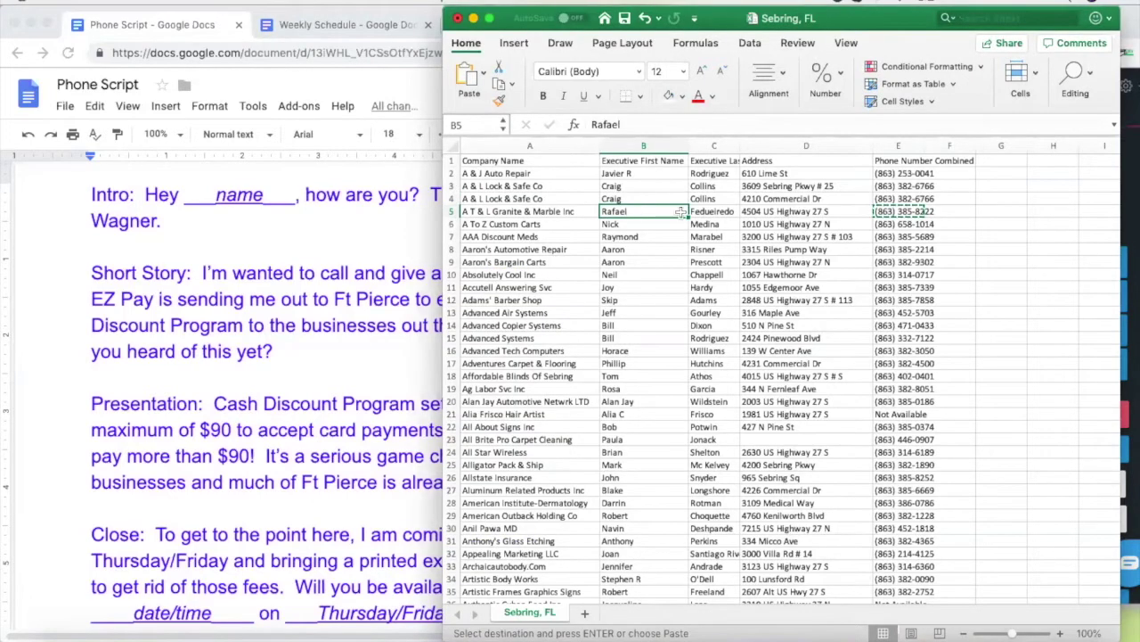
click(954, 211)
drag(923, 144, 978, 144)
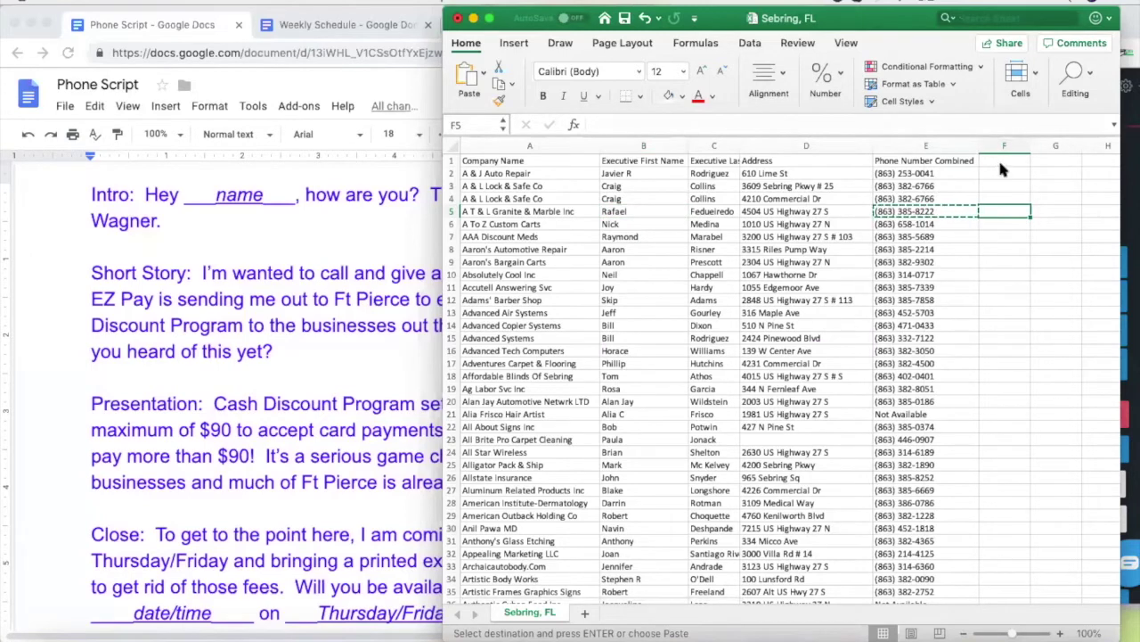
right_click(999, 160)
click(988, 213)
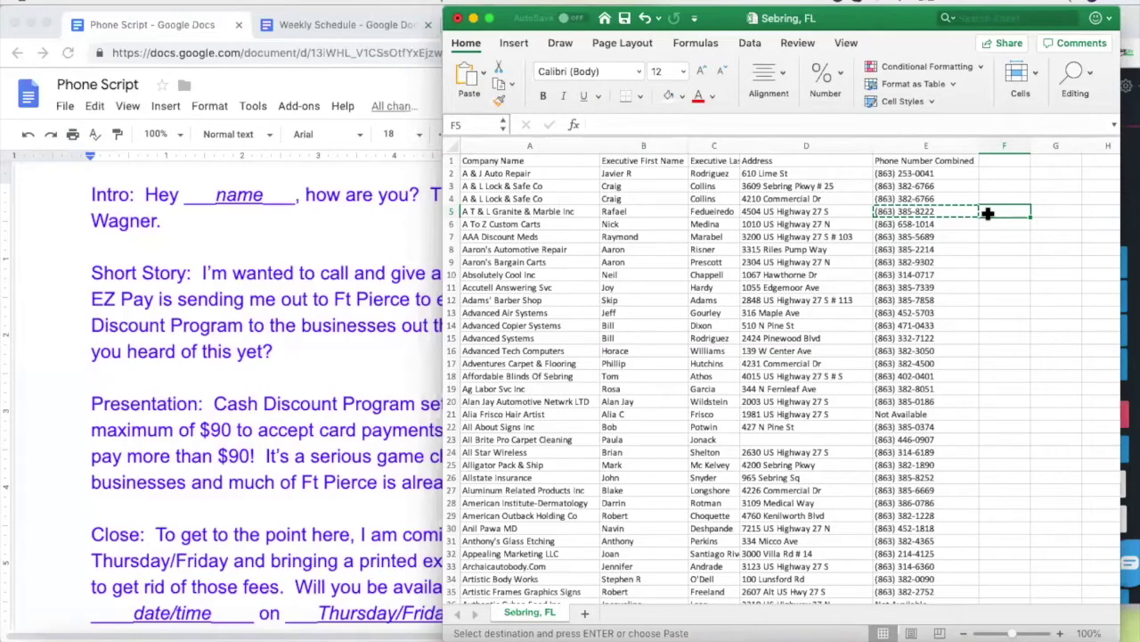
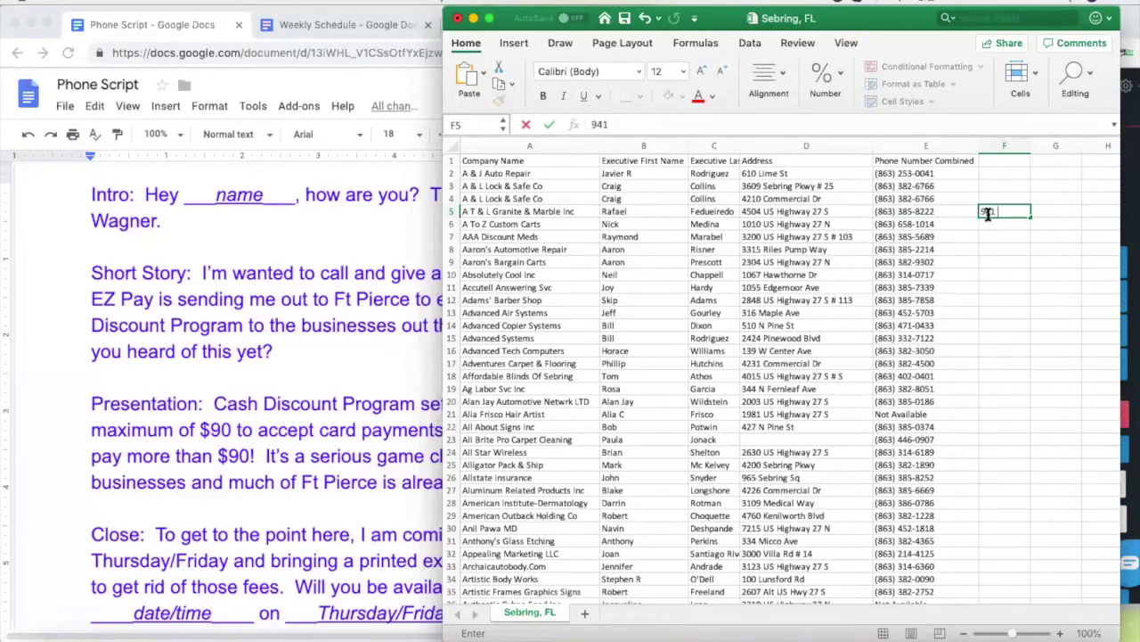
click(998, 270)
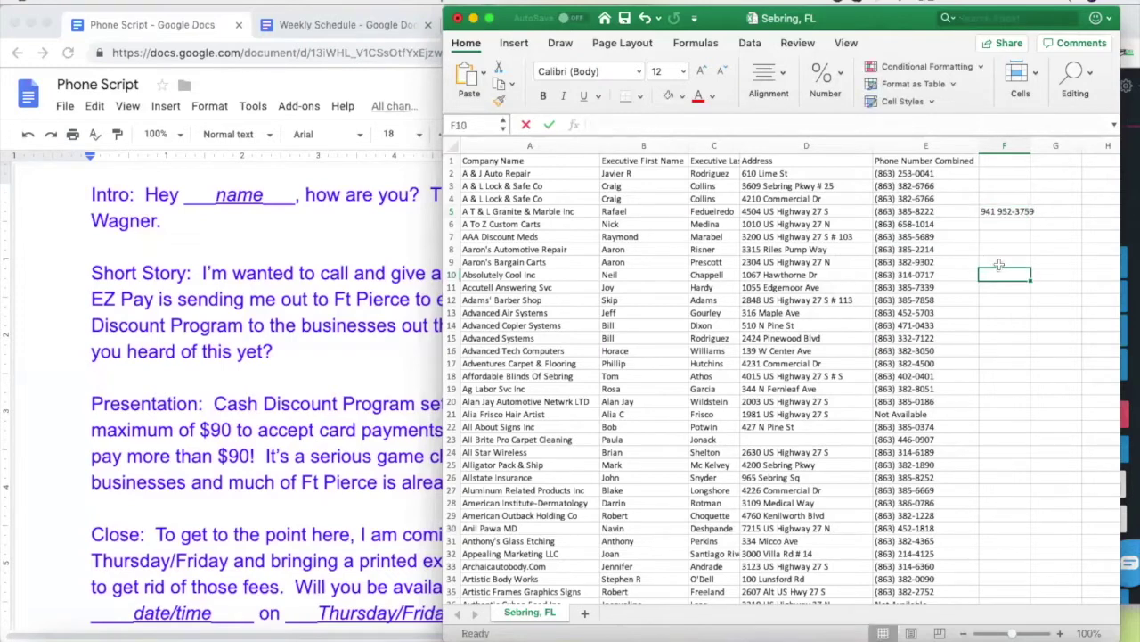
Head column F with '2nd #' and copy the second number in F5
click(1003, 160)
text(2nd #)
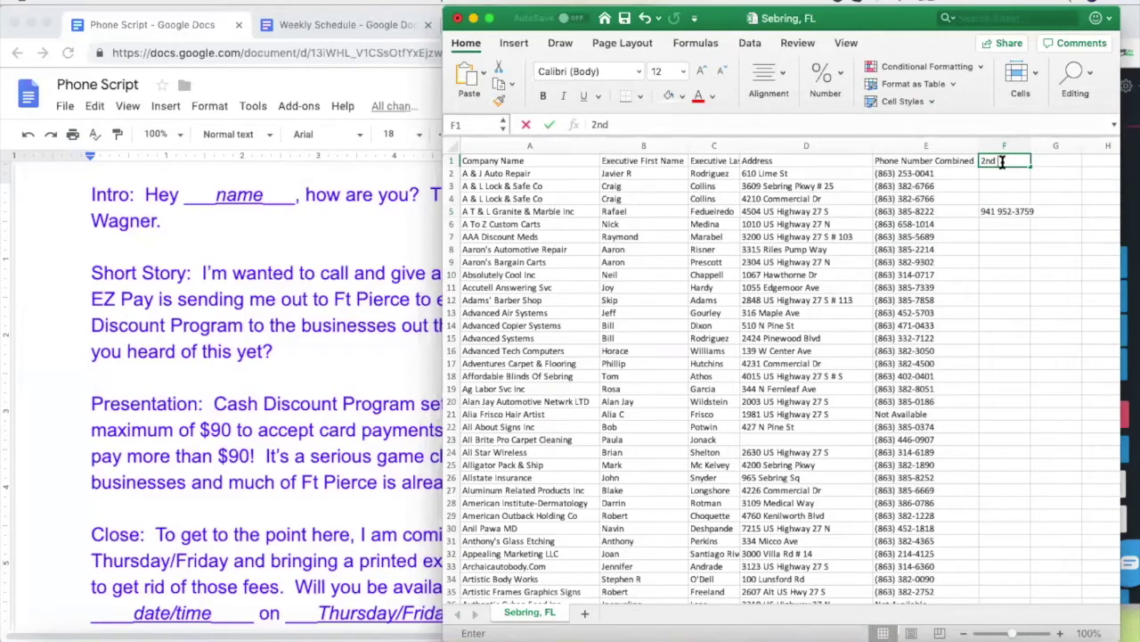
click(1000, 248)
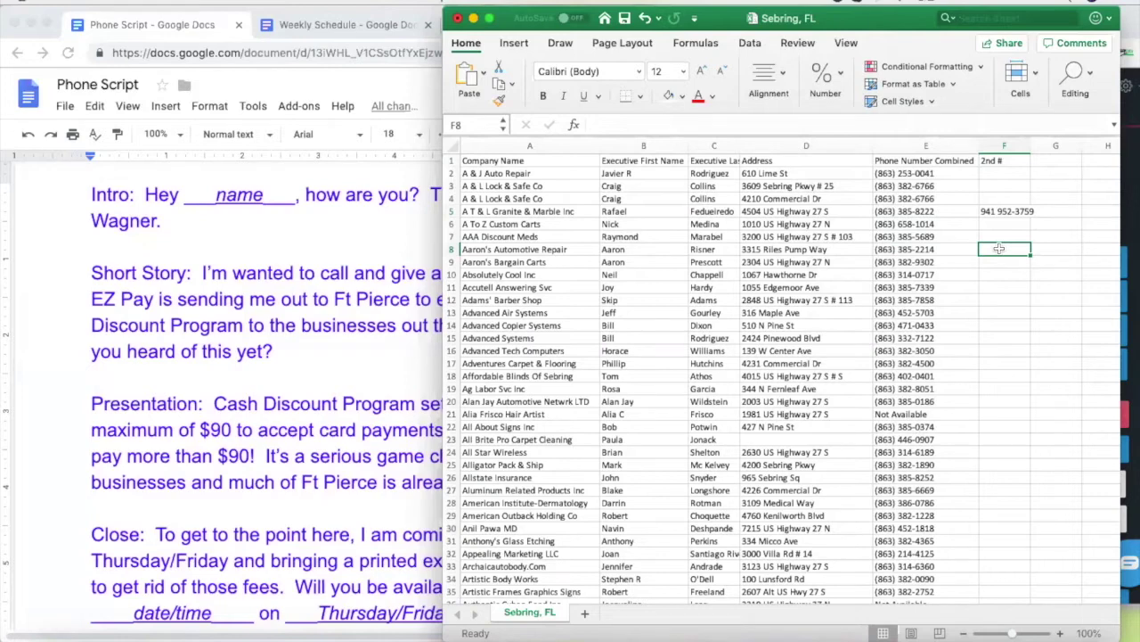
click(995, 211)
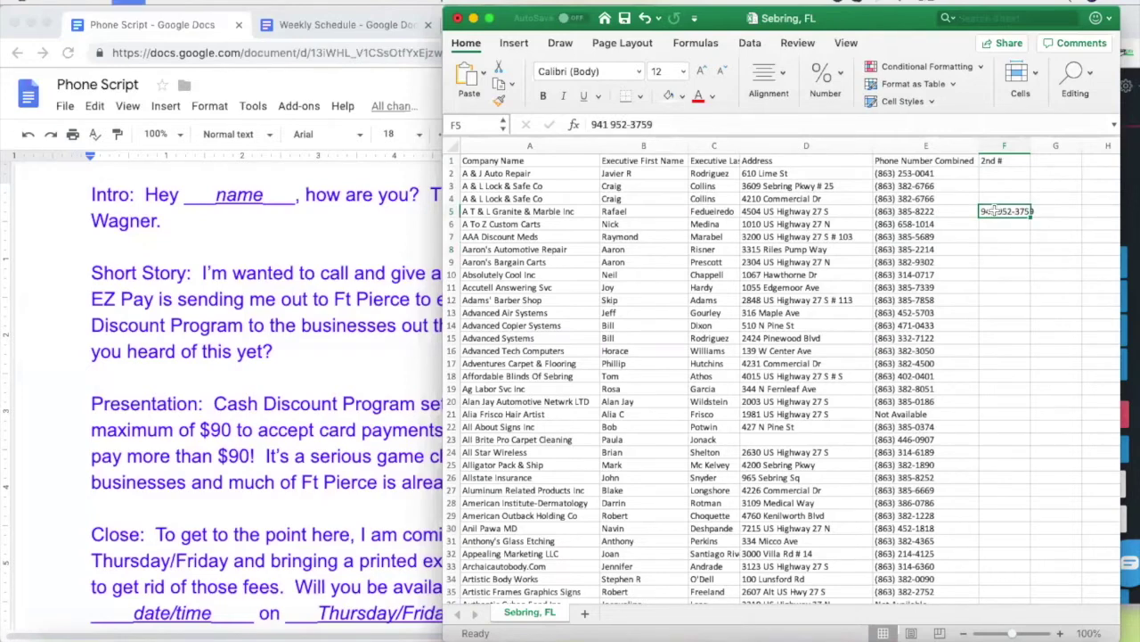
key(super+c)
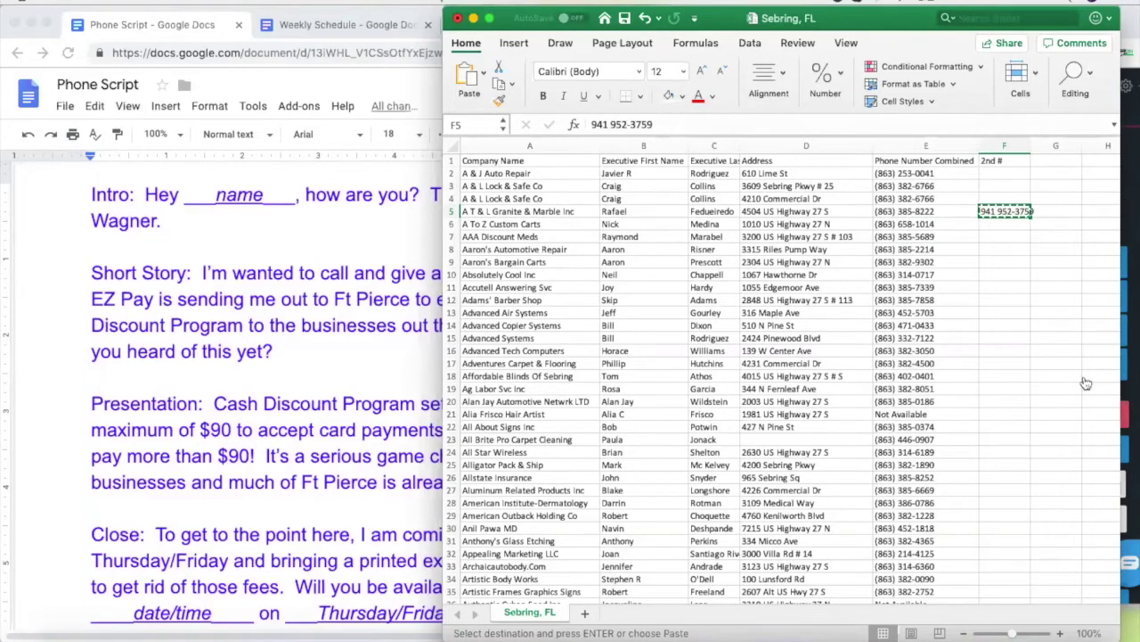
click(1052, 416)
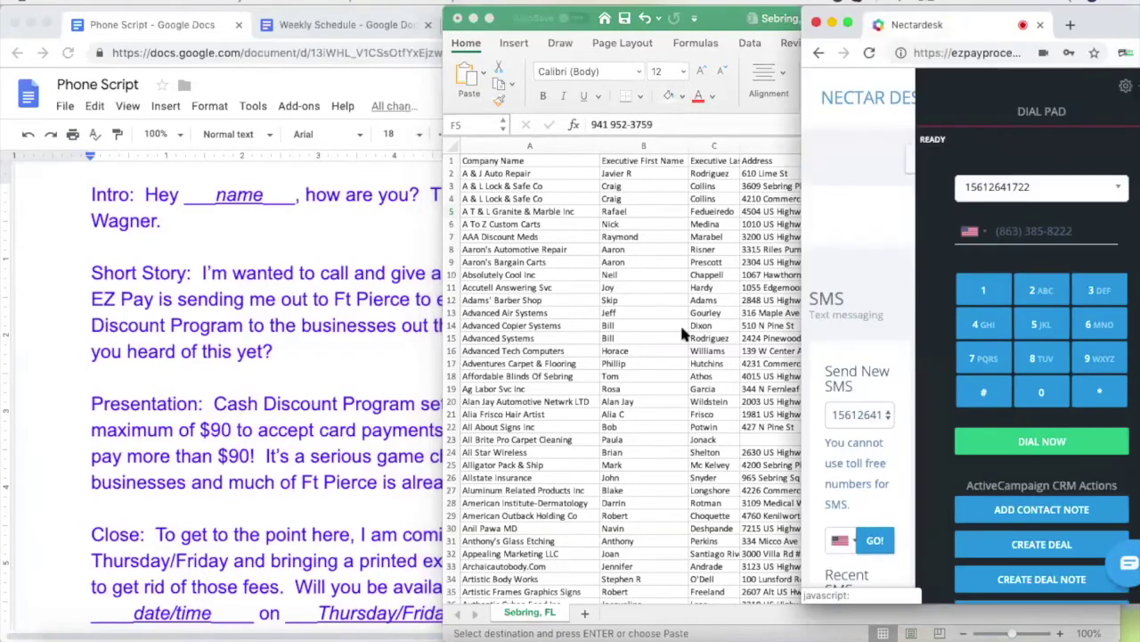
click(678, 18)
Note in G5 that a second number was given for the contact
click(1049, 210)
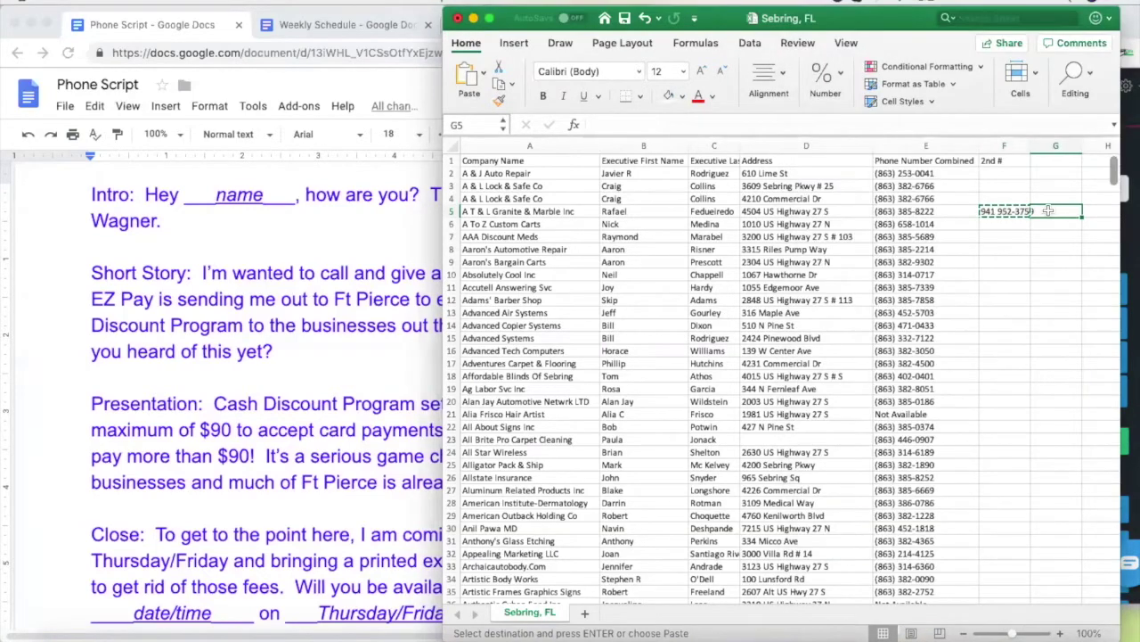
text(Man)
key(BackSpace)
key(BackSpace)
key(BackSpace)
text(W)
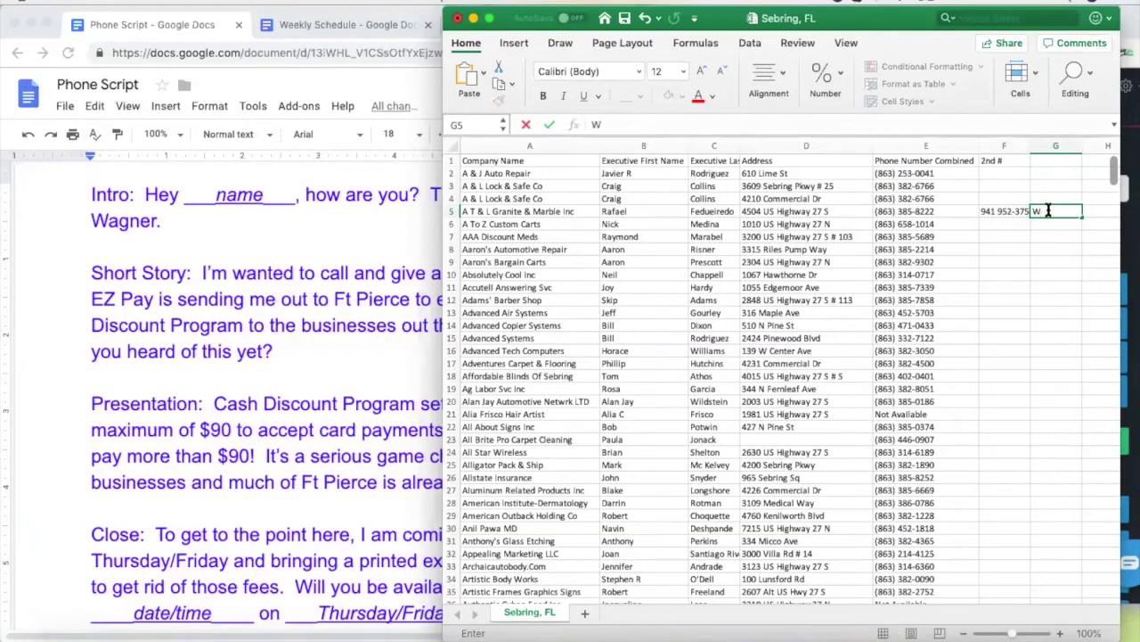
text(as given a second)
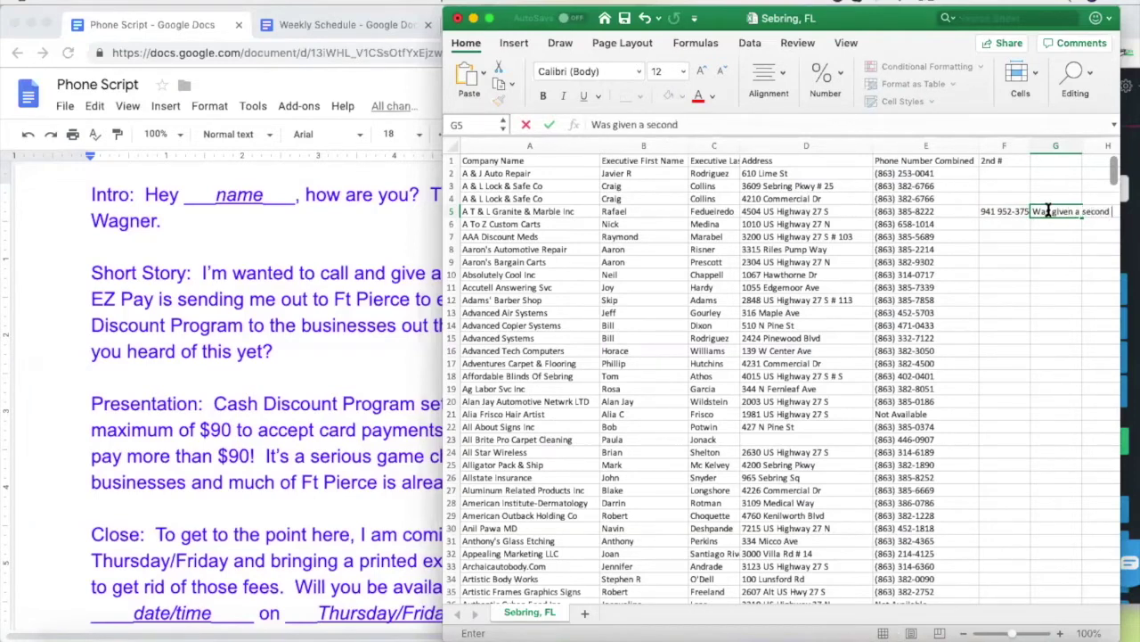
text( # for Raf)
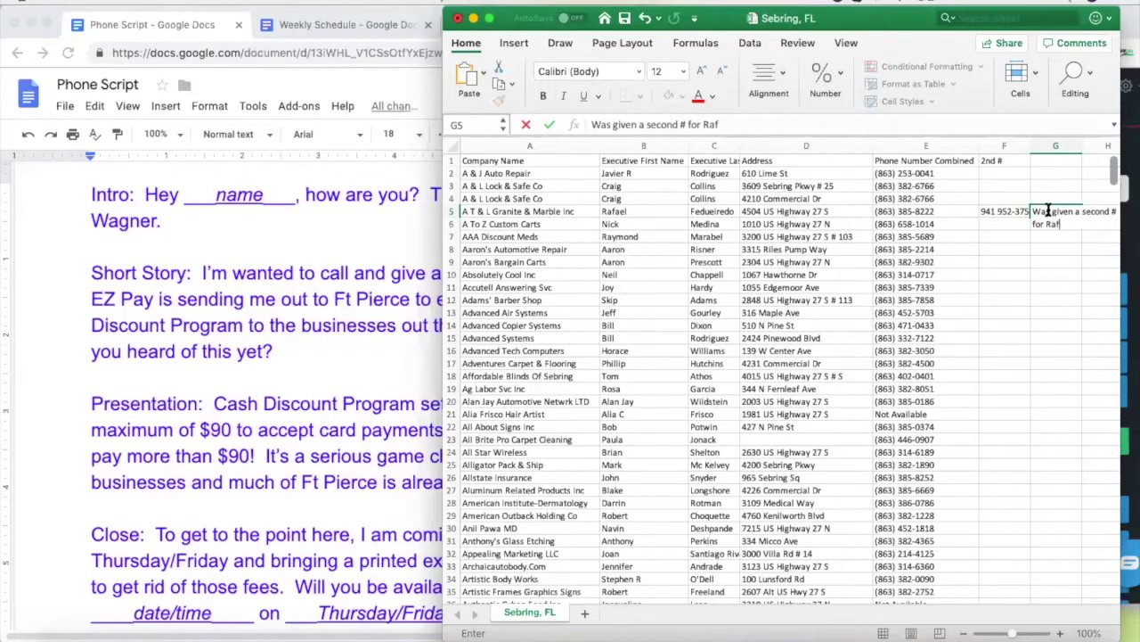
click(1007, 211)
Replace the number in Nectardesk's dial field with the second number from F5
key(cmd+c)
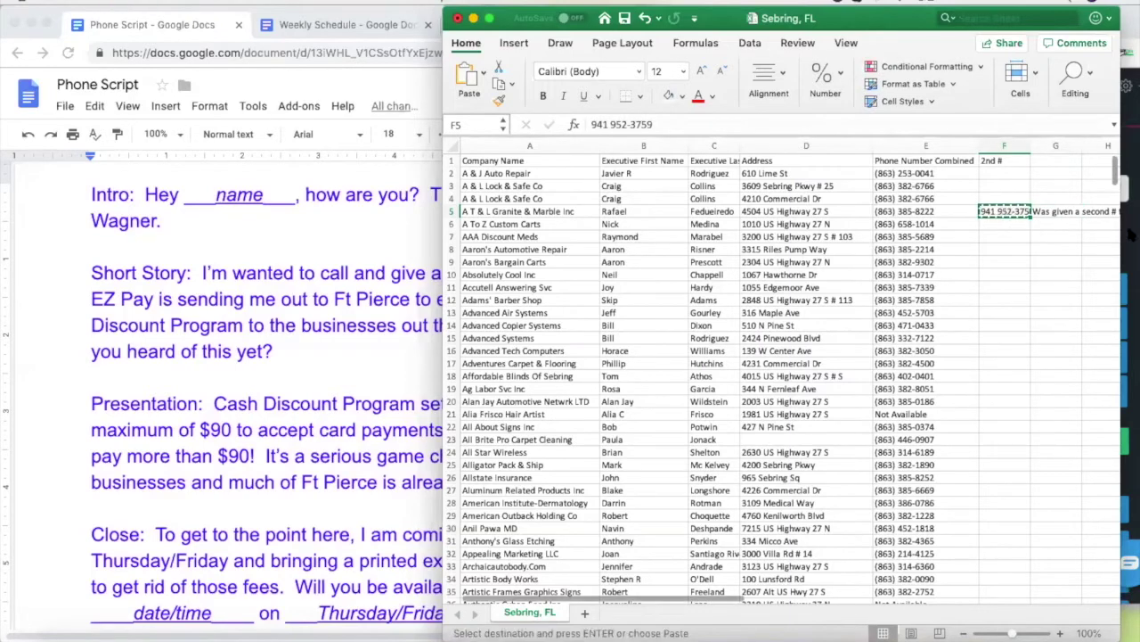
click(1130, 258)
drag(1073, 233, 987, 238)
key(cmd+v)
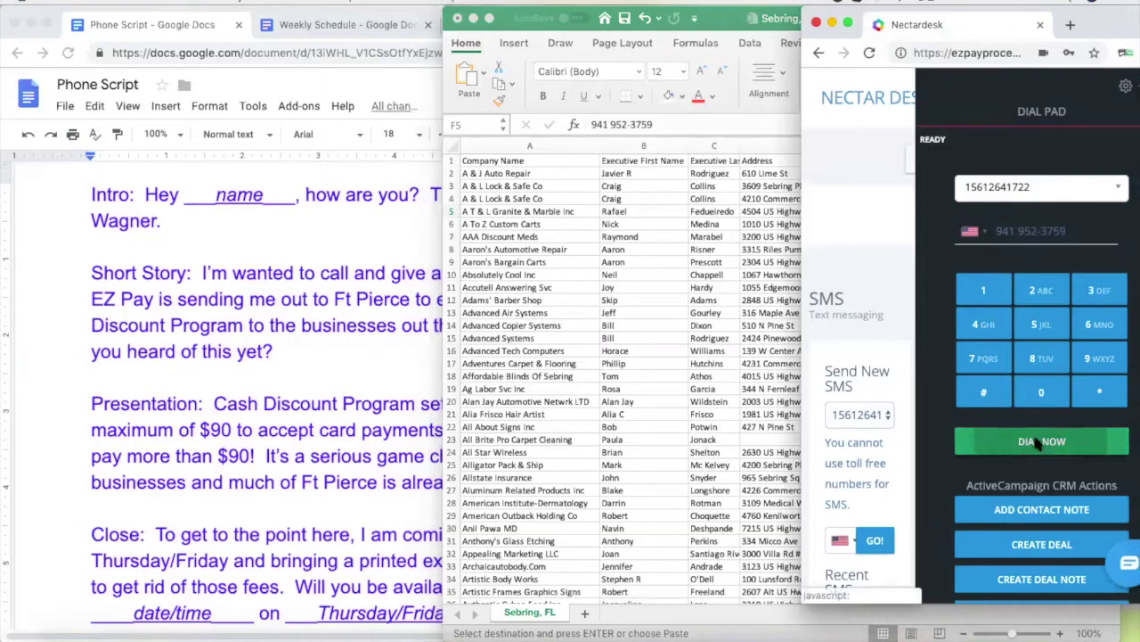
Call row 5's second number, hang up after about 42 seconds, and return to the lead list
click(610, 237)
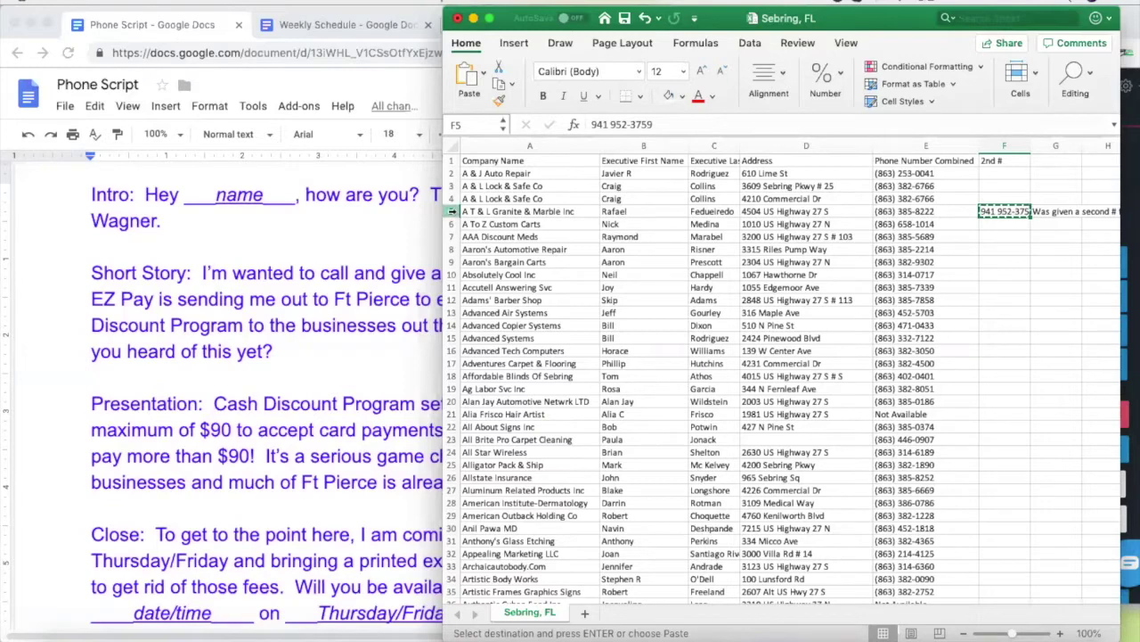
click(633, 224)
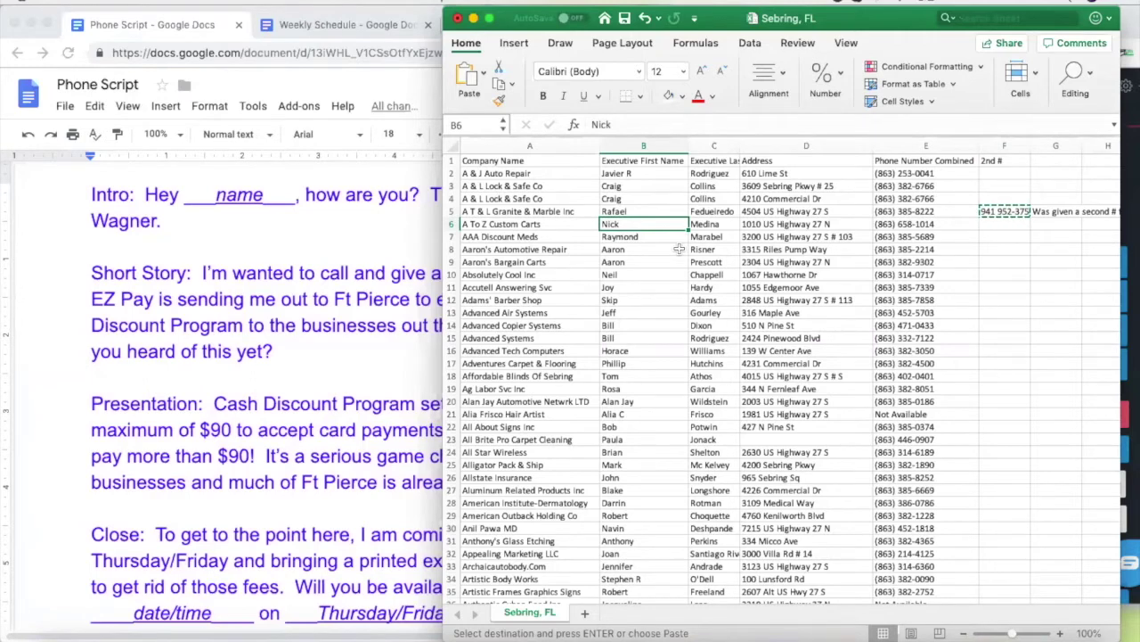
click(1128, 192)
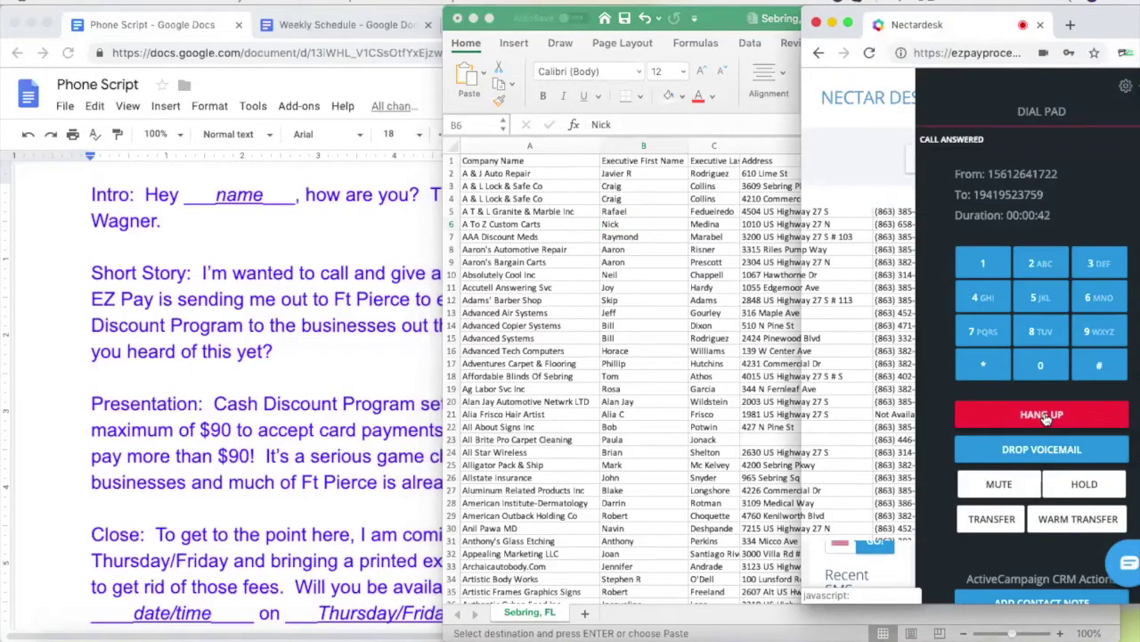
click(1042, 414)
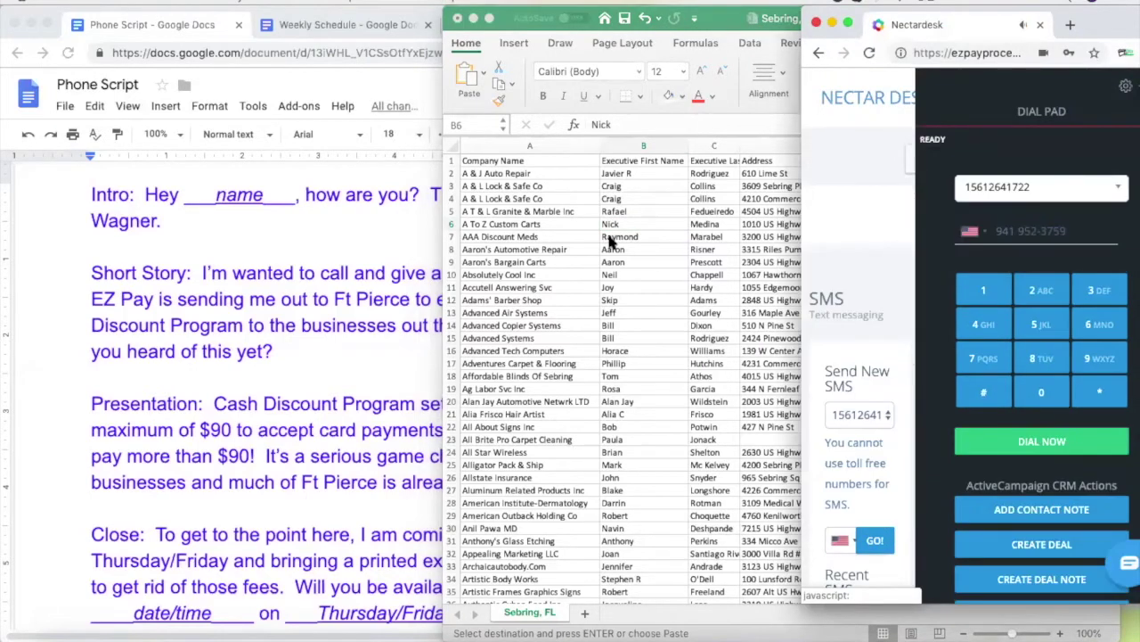
click(610, 230)
click(450, 211)
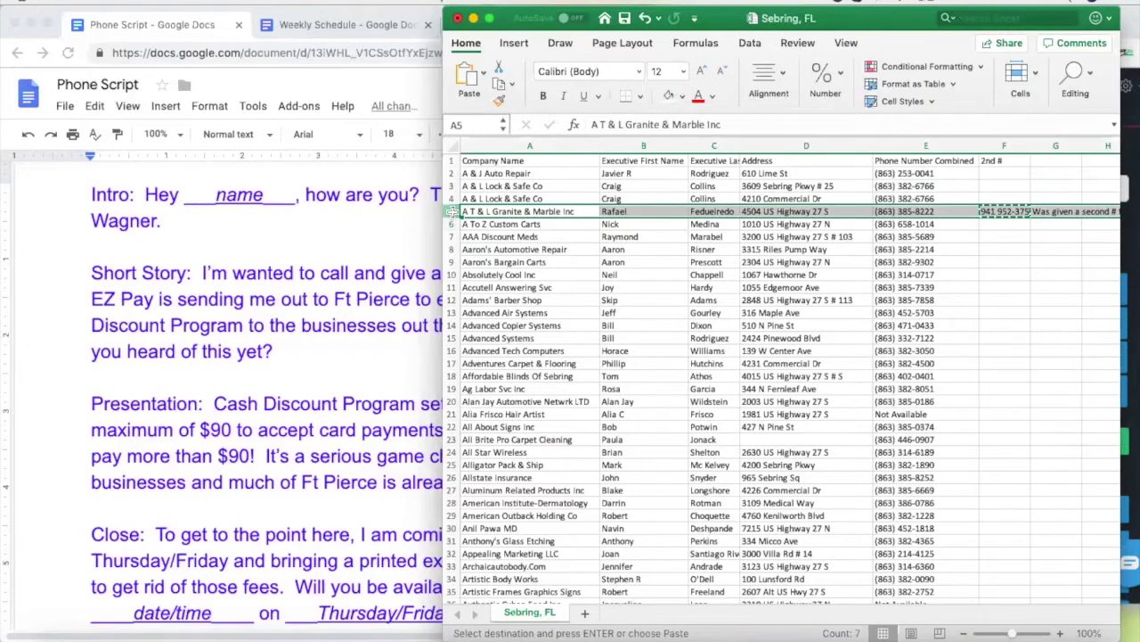
Head column G with NOTE, then copy row 6's executive first name from B6
click(628, 228)
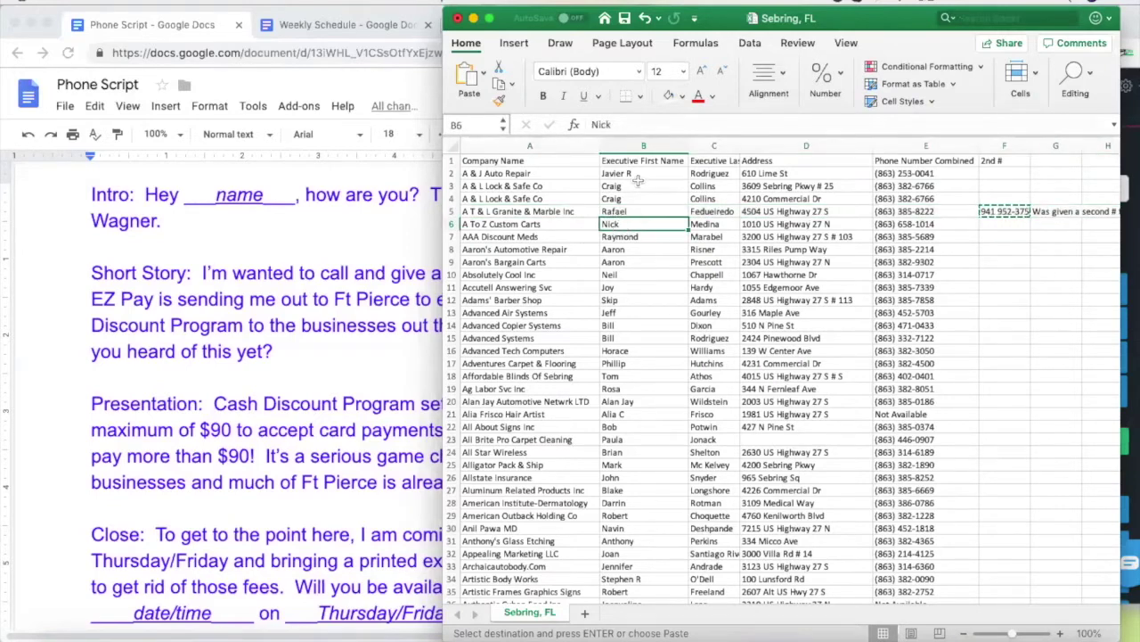
click(682, 95)
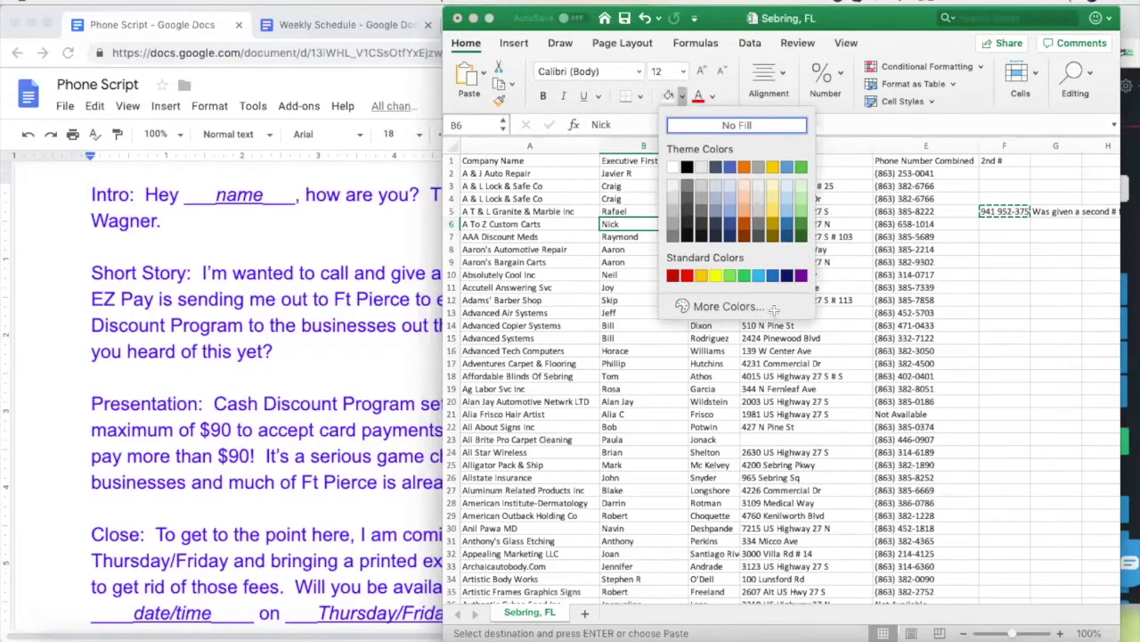
click(722, 398)
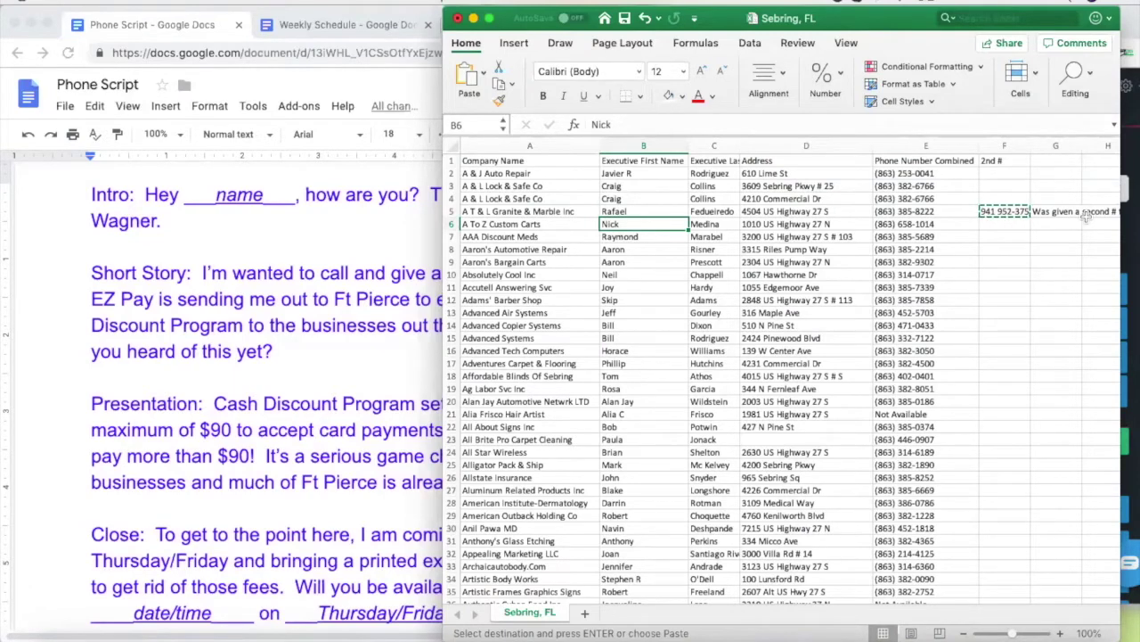
click(1069, 214)
click(1056, 160)
text(NOTE)
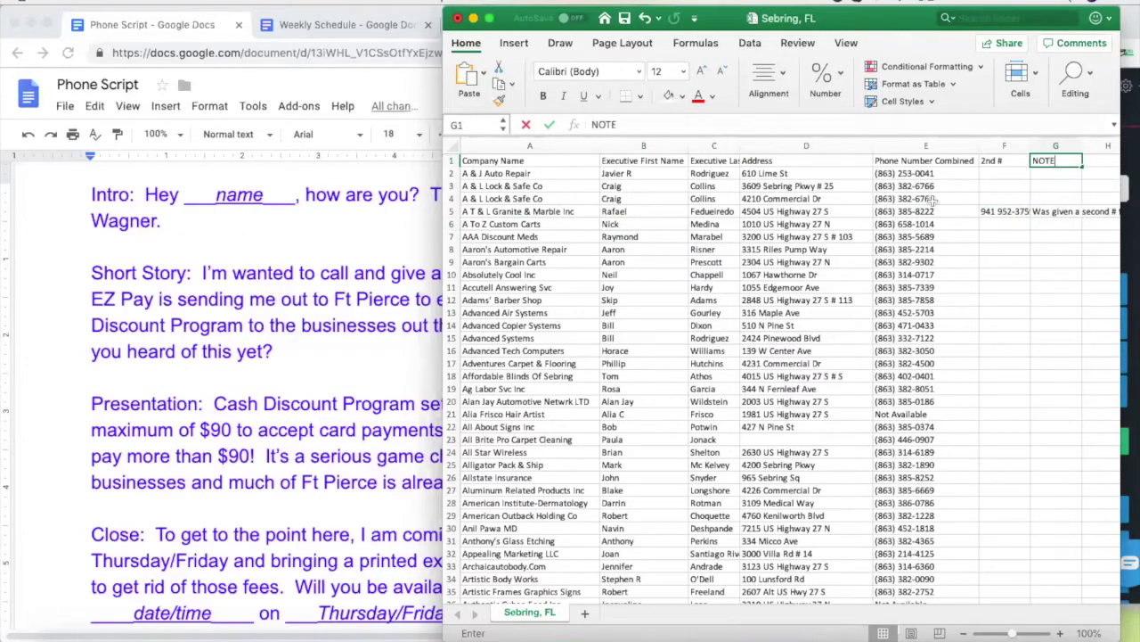
click(660, 237)
click(649, 224)
key(super+c)
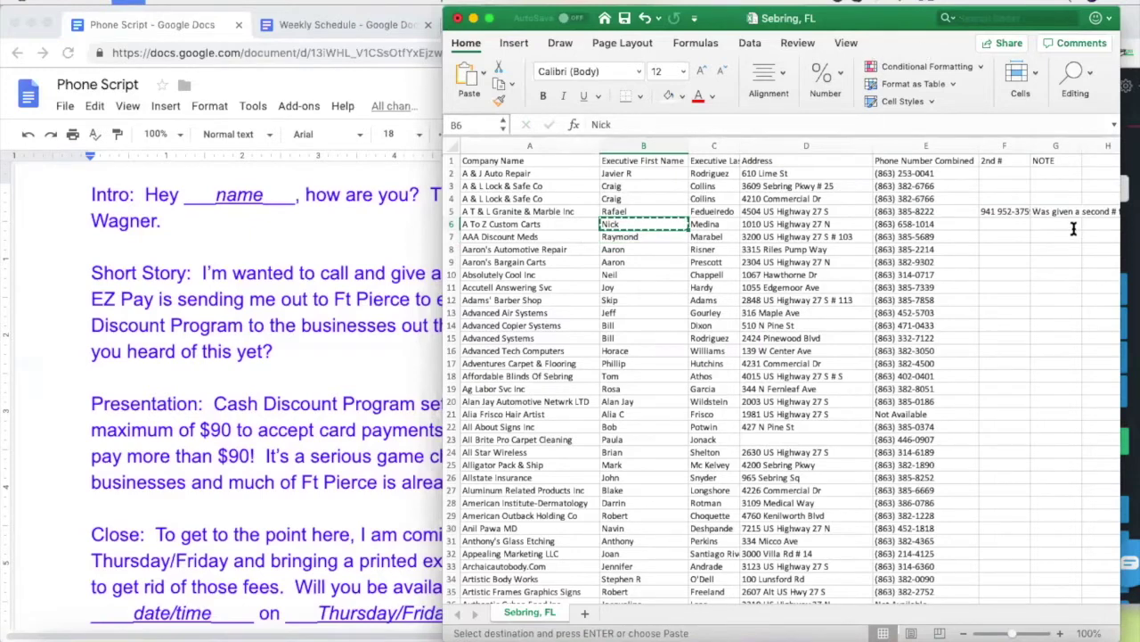
Copy the A To Z Custom Carts number from E6 and dial it in Nectardesk
key(super+Tab)
key(BackSpace)
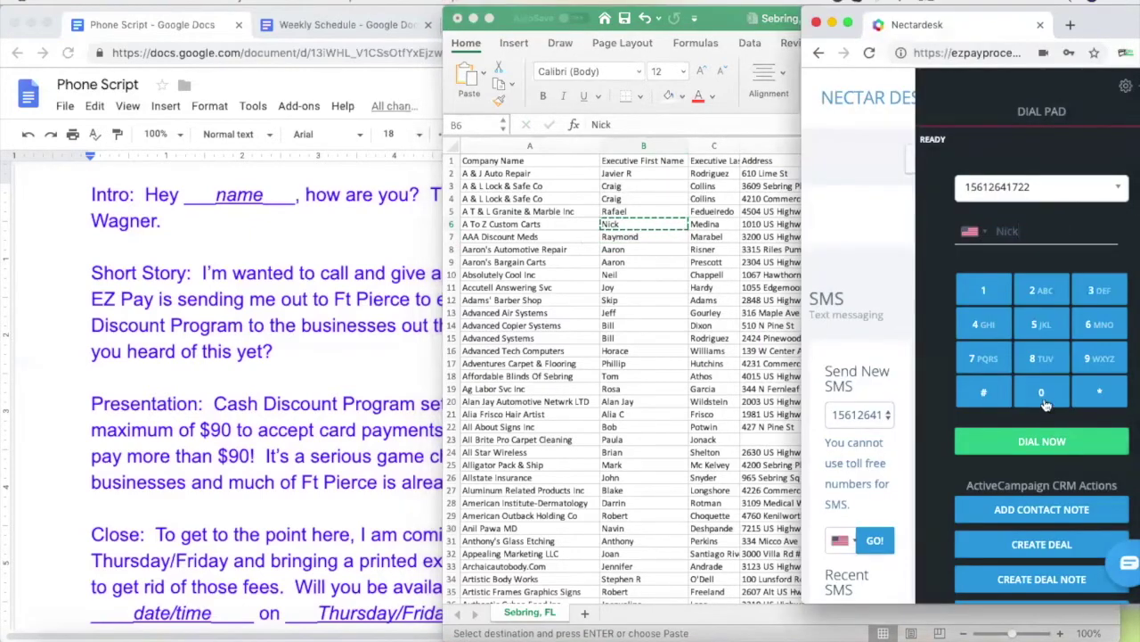
key(super+Tab)
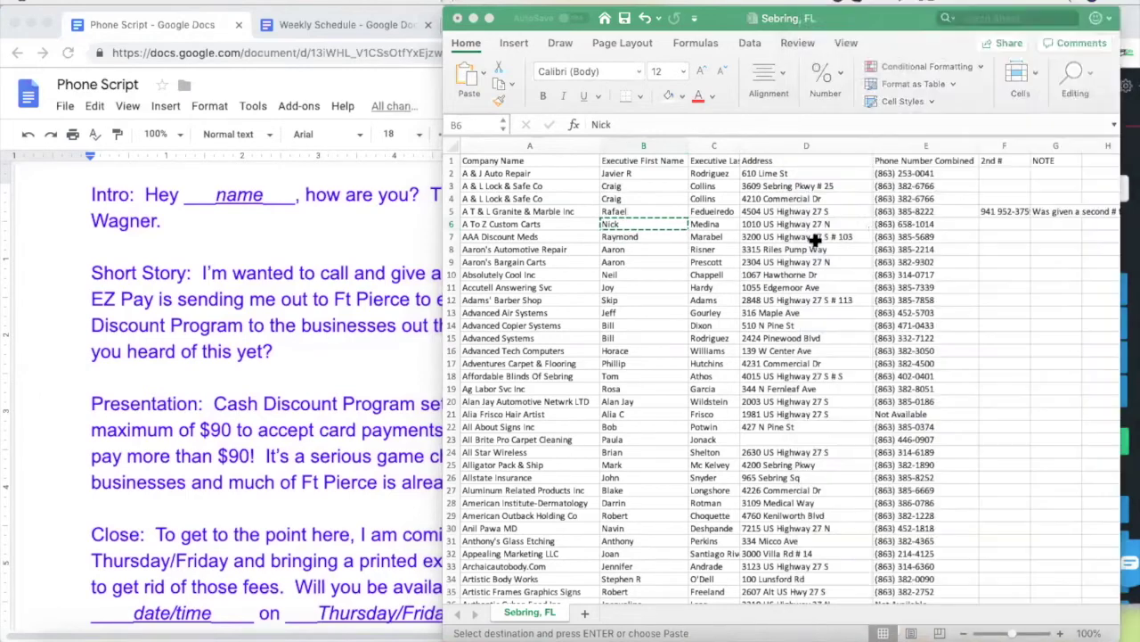
click(893, 224)
key(super+c)
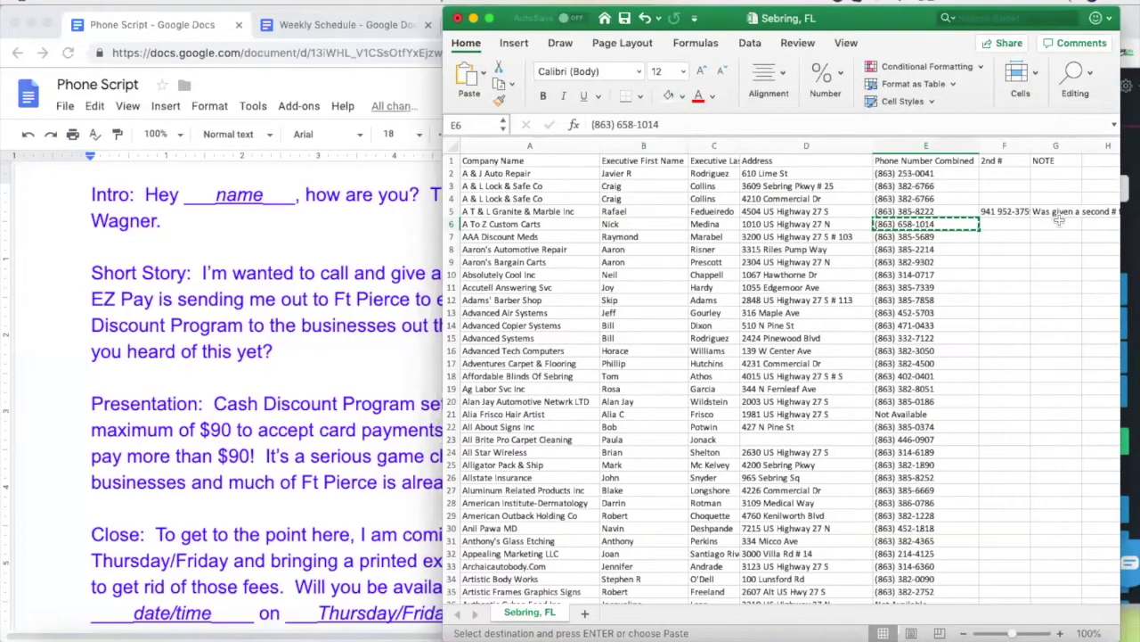
key(super+Tab)
key(super+v)
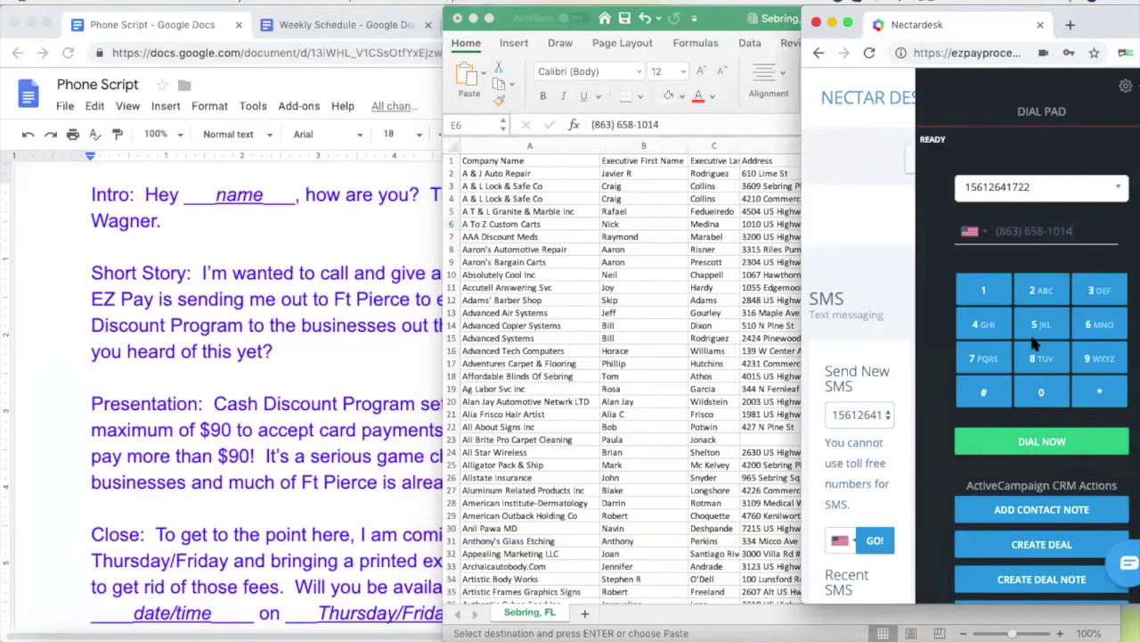
click(1039, 448)
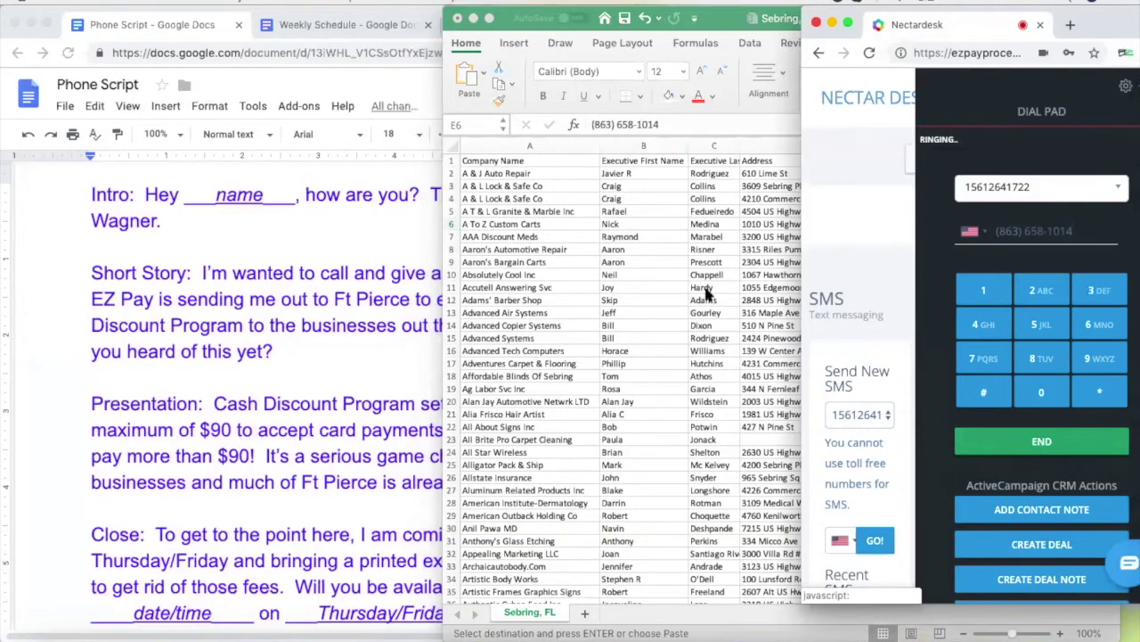
Check row 6's contact name in Excel, then bring up the phone script
click(624, 234)
key(Left)
key(Left)
key(Left)
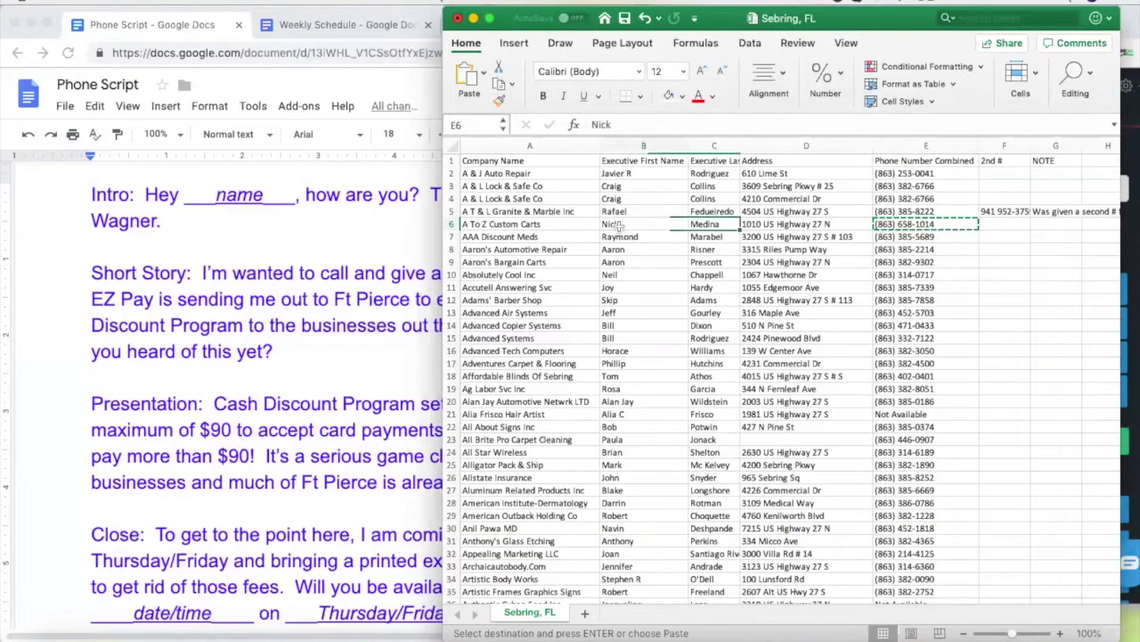
click(902, 230)
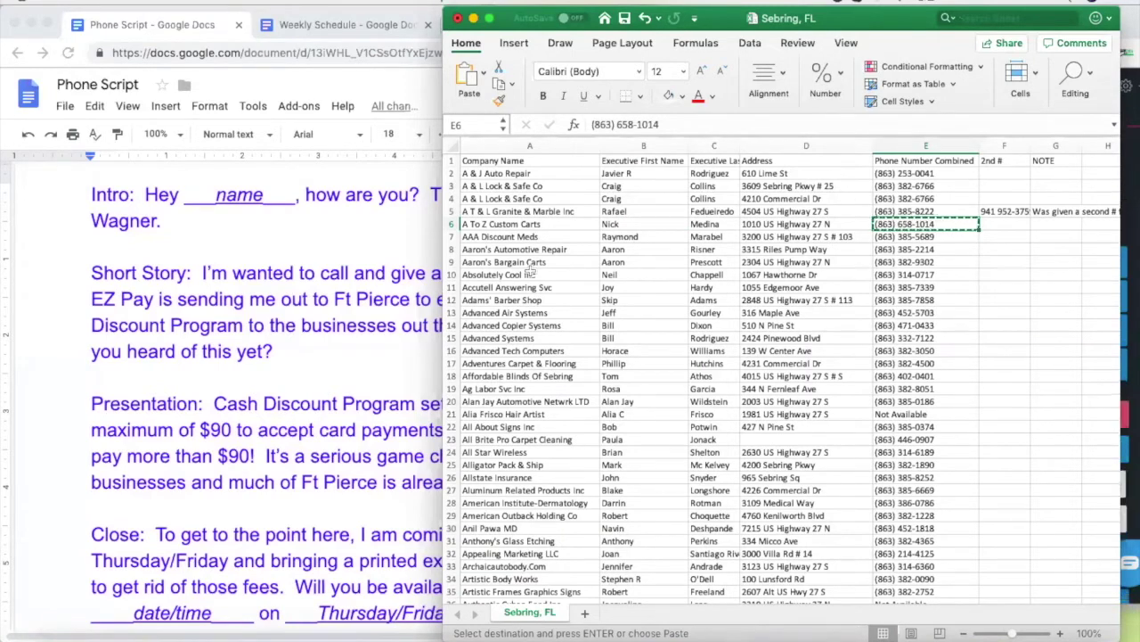
click(53, 275)
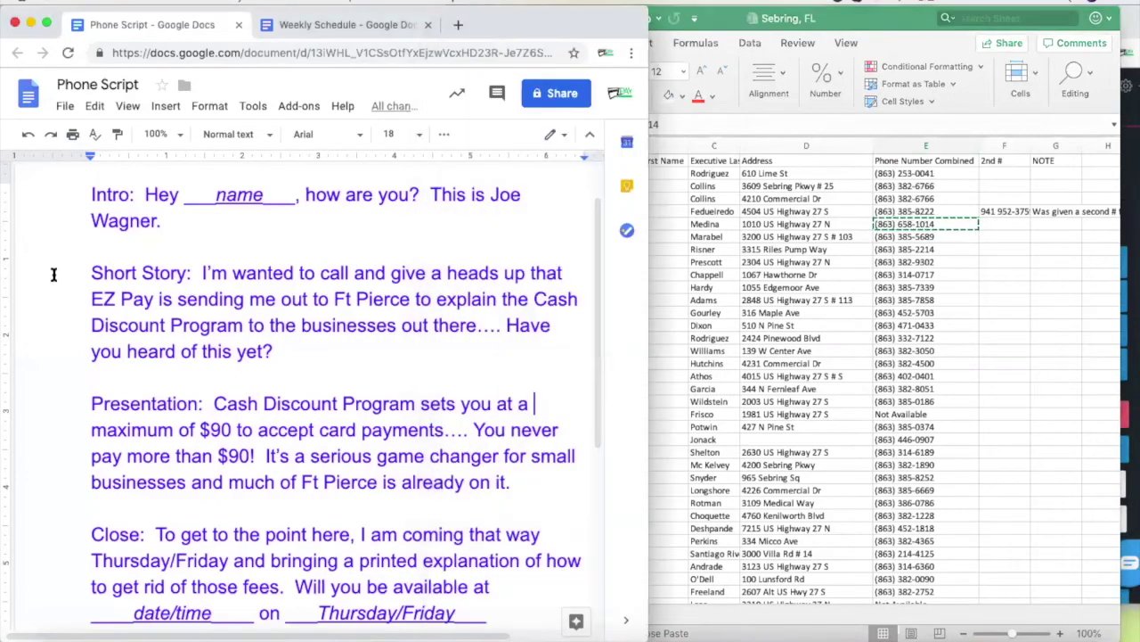
Read the Phone Script in Google Docs up to the Rehash section, then return to the Sebring, FL sheet
click(822, 223)
click(45, 324)
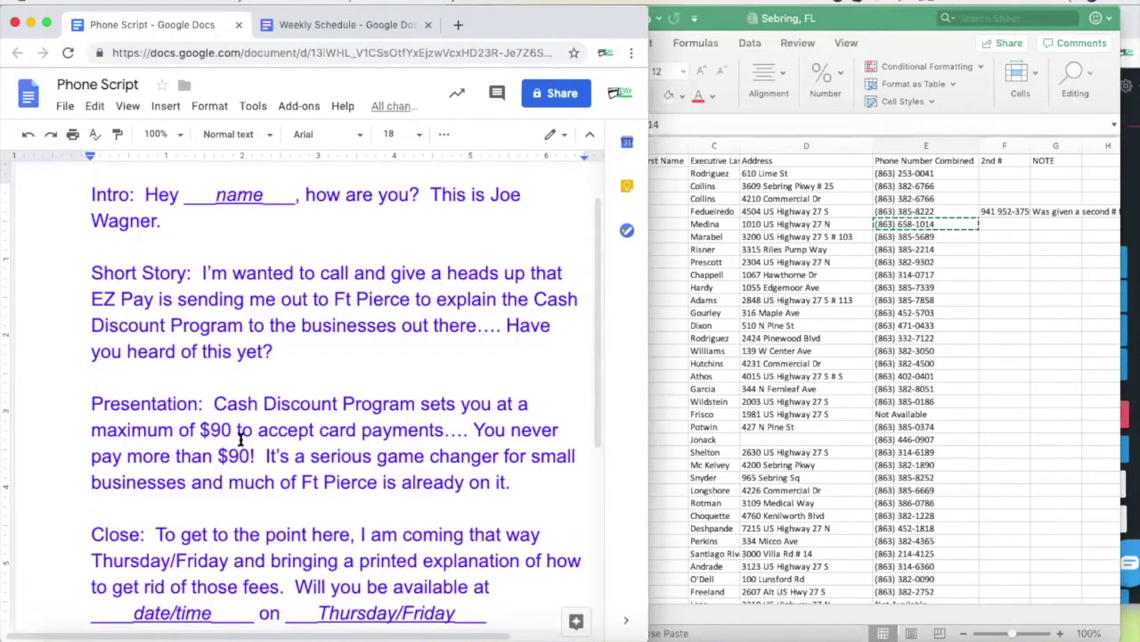
scroll(294, 518, down, 3)
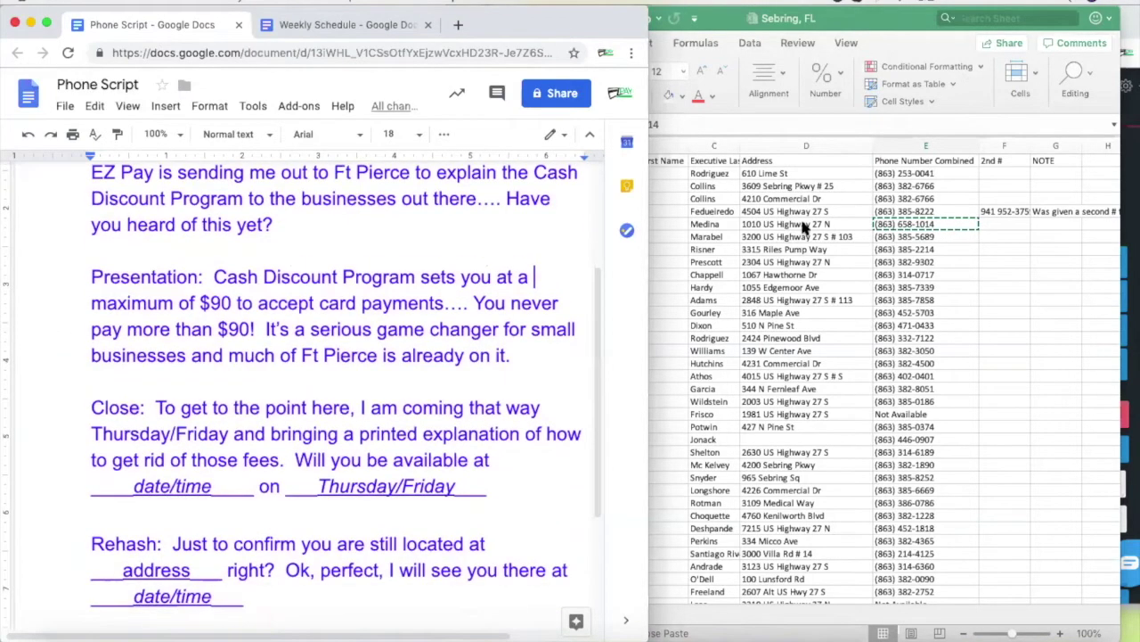
click(804, 228)
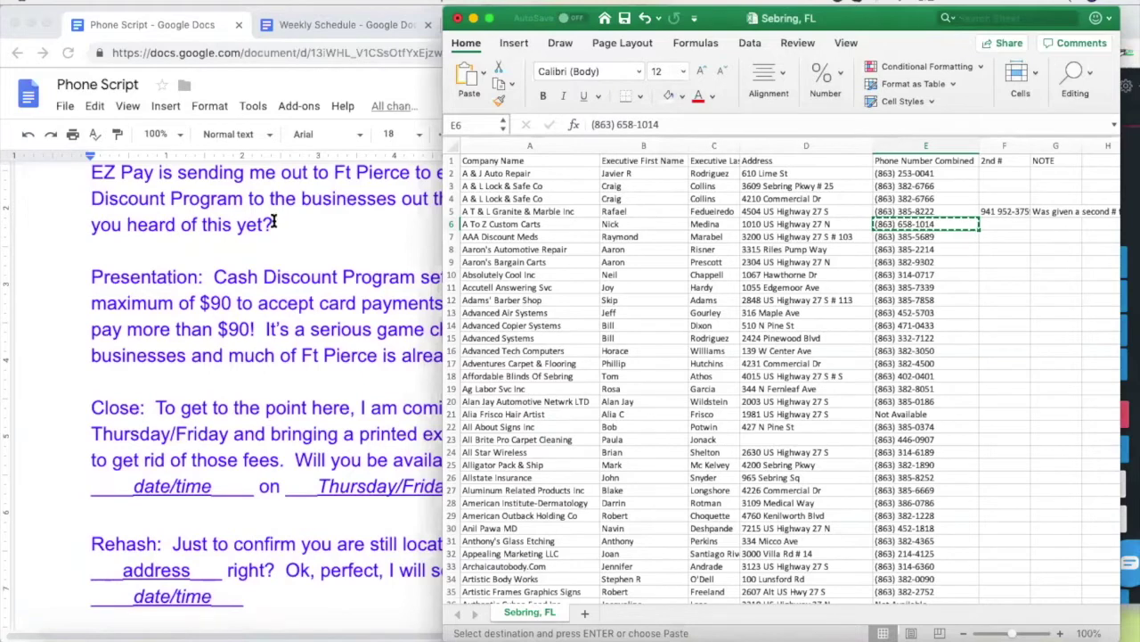
click(313, 259)
scroll(314, 259, up, 2)
scroll(313, 259, up, 1)
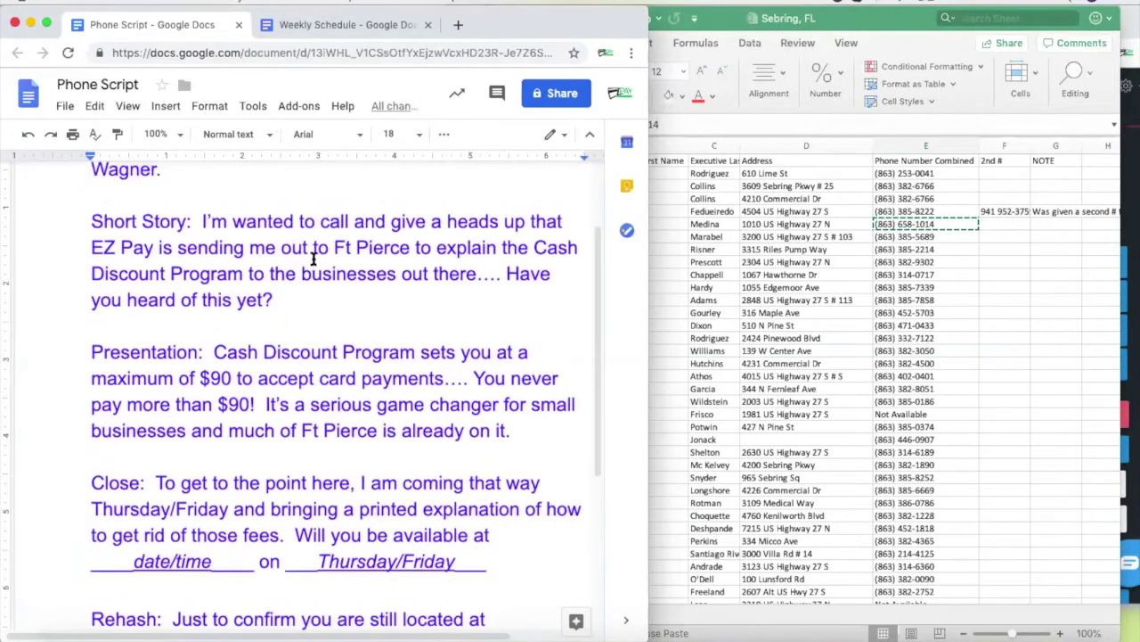
scroll(313, 258, up, 1)
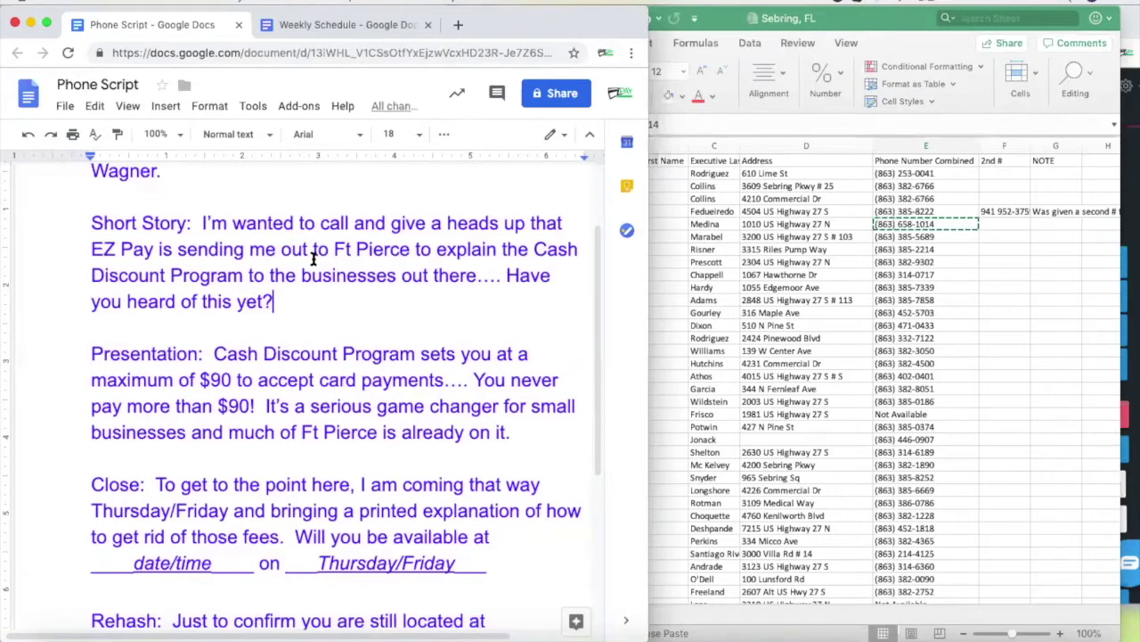
click(911, 228)
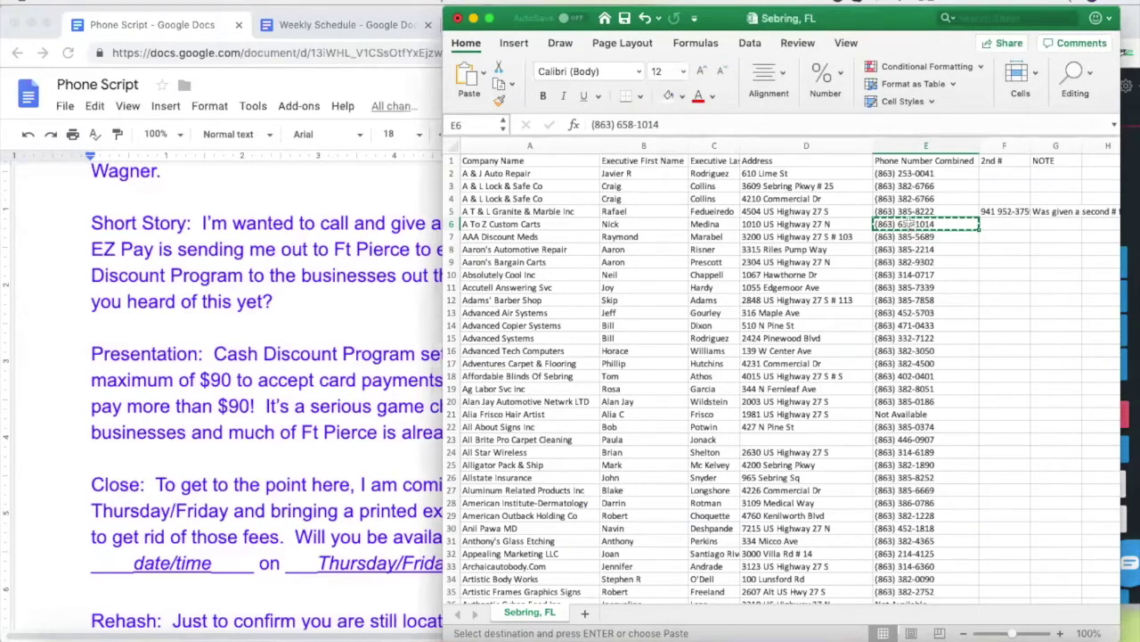
Enter the A To Z Custom Carts contact's first name as the Weekly Schedule's 9:00 Owner
click(638, 224)
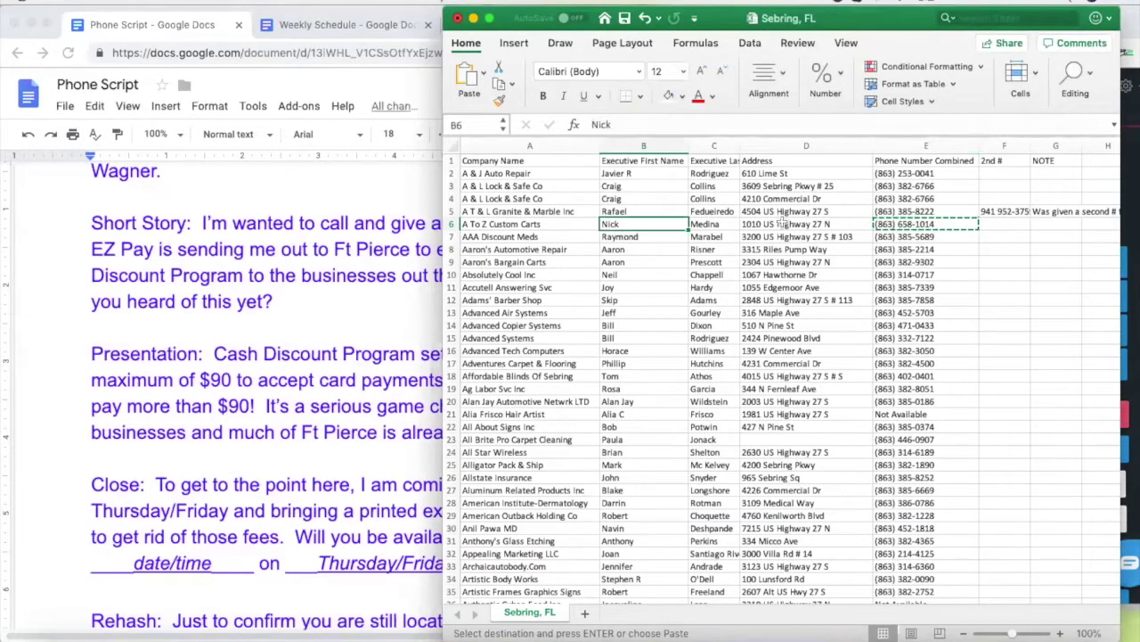
click(781, 226)
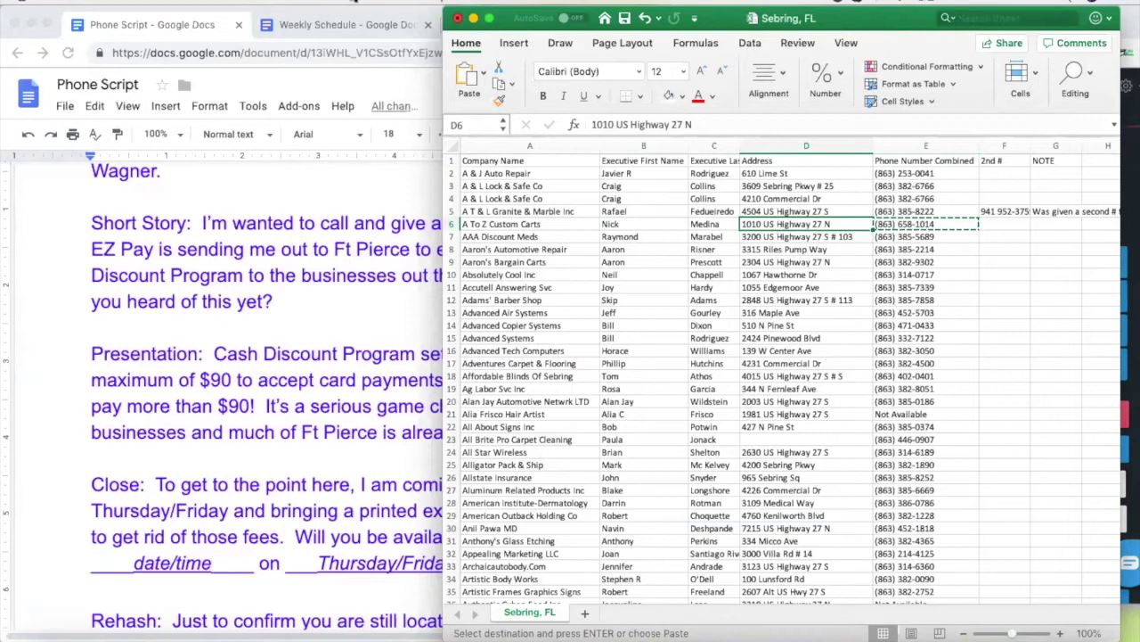
click(307, 27)
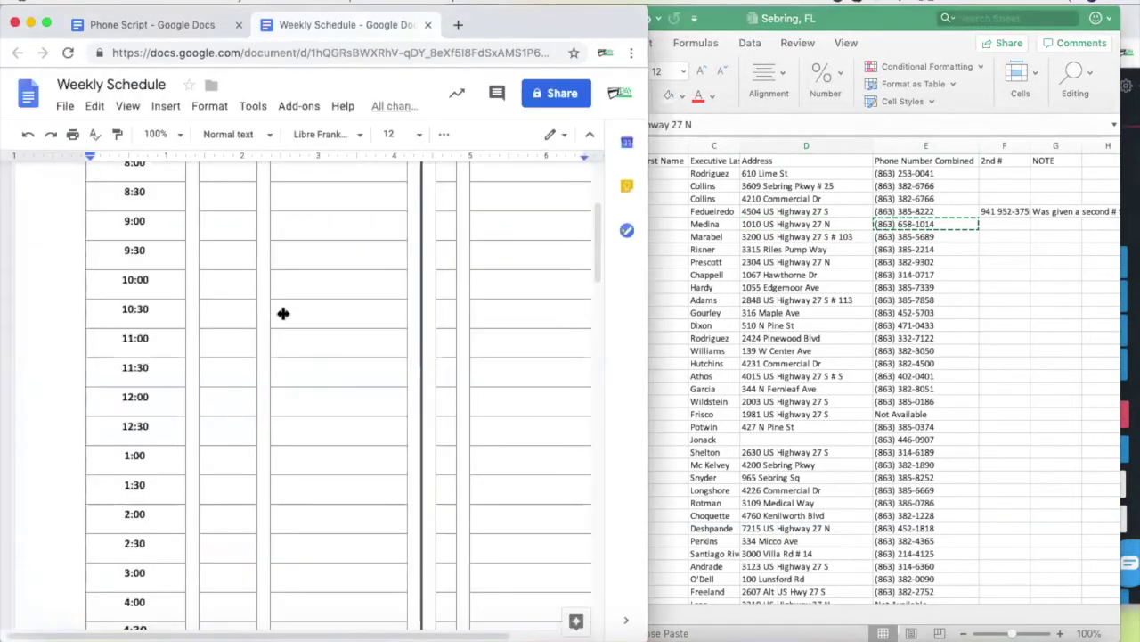
click(228, 309)
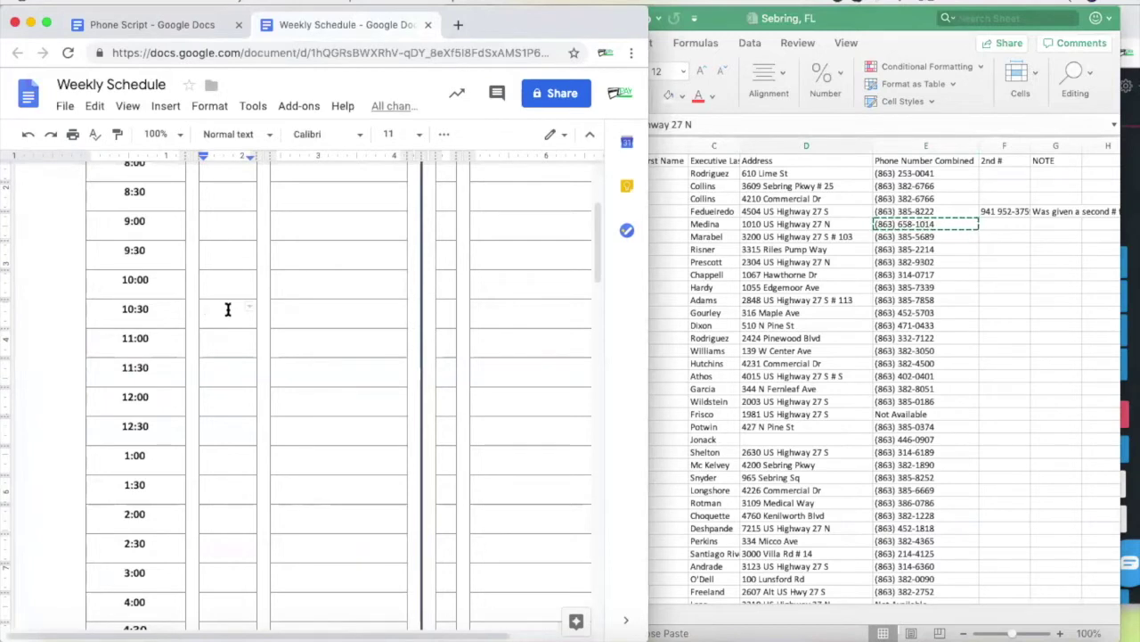
scroll(228, 309, up, 2)
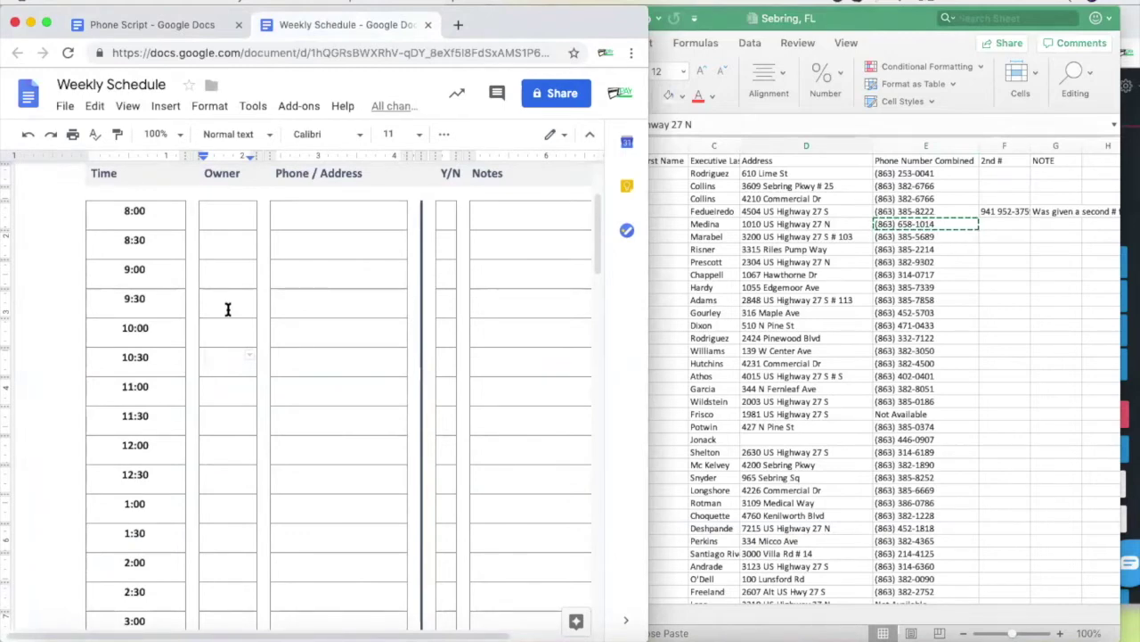
click(226, 272)
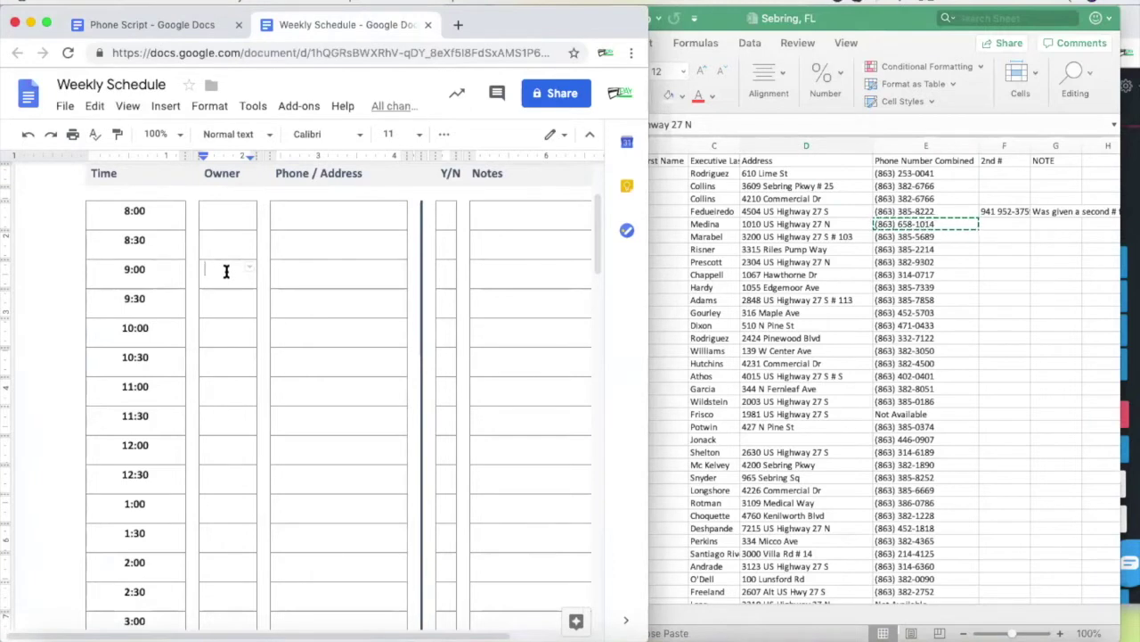
text(Nick)
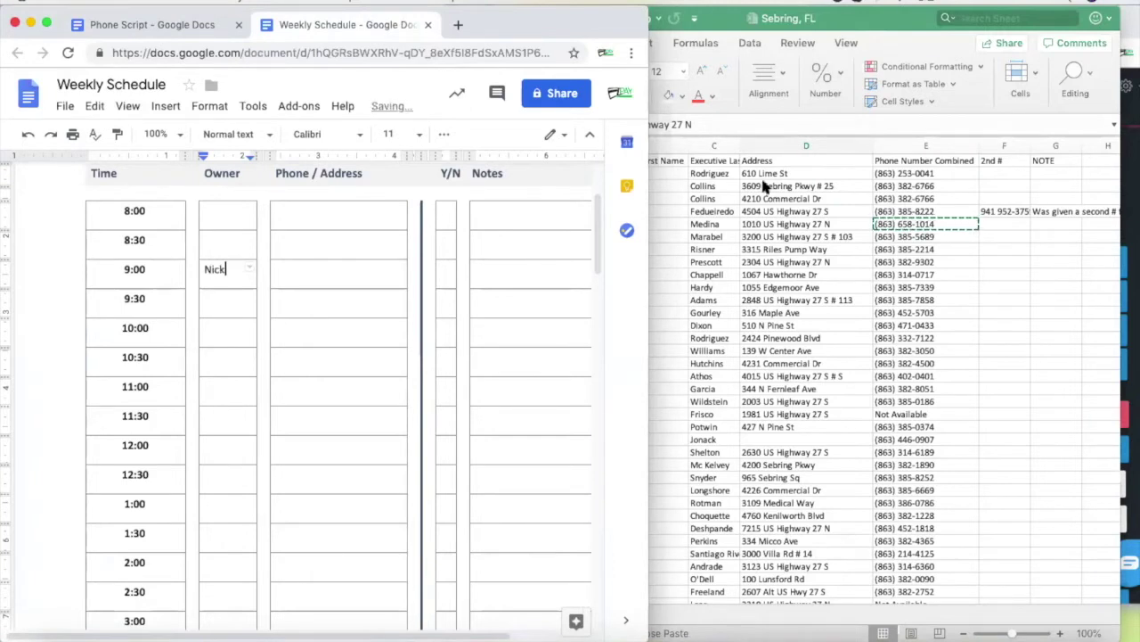
click(827, 223)
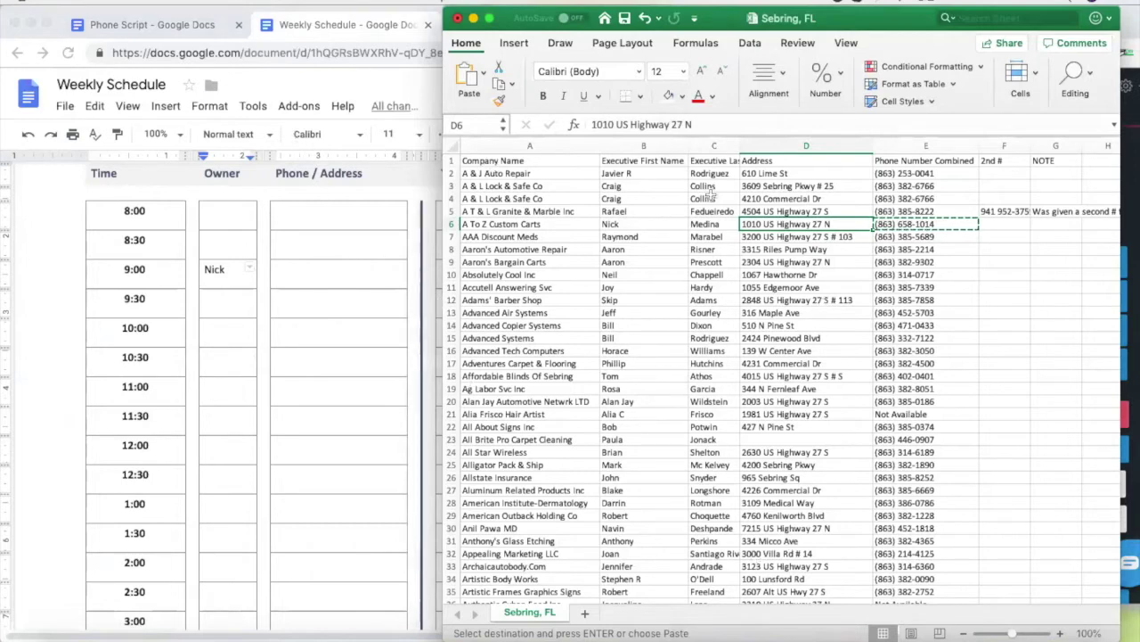
click(1128, 235)
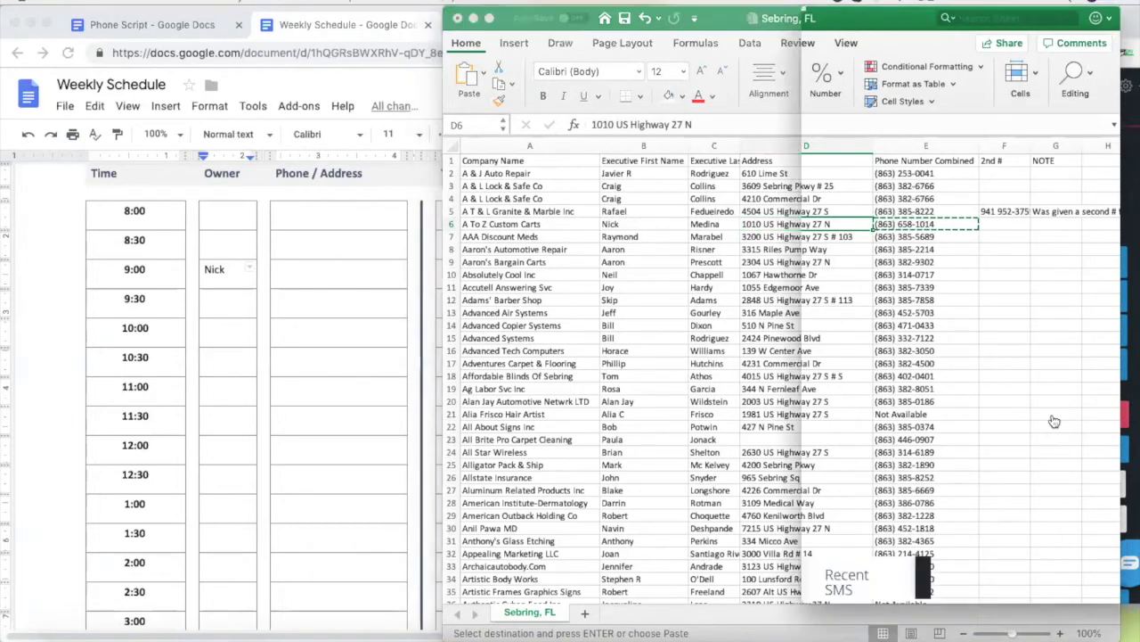
Fill row 6, A To Z Custom Carts, with the green standard fill colour
click(307, 265)
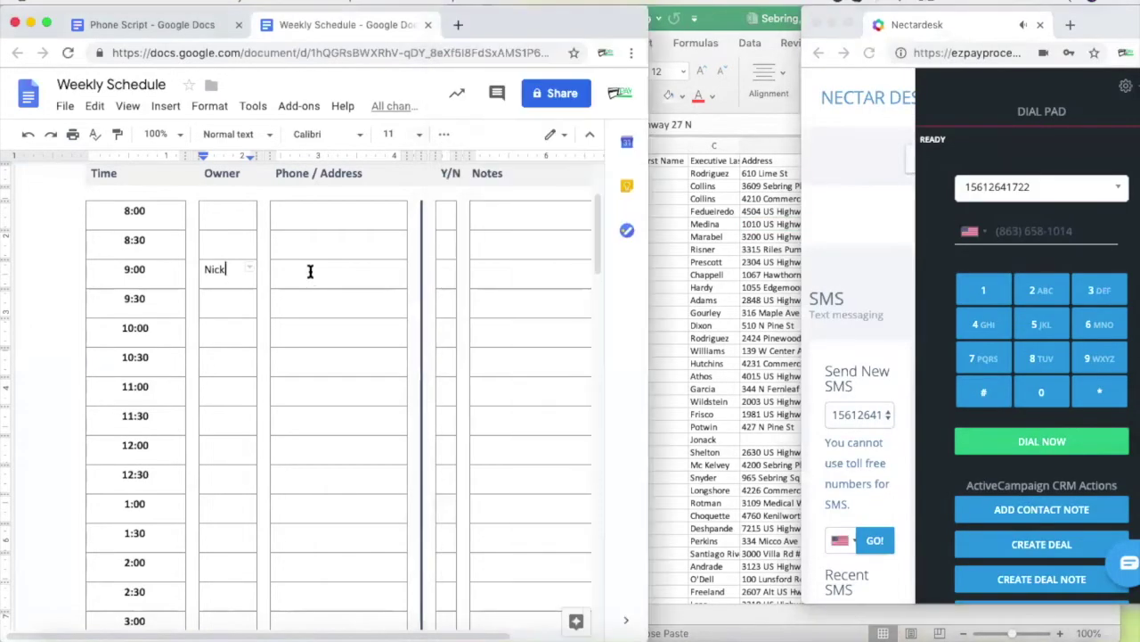
click(718, 262)
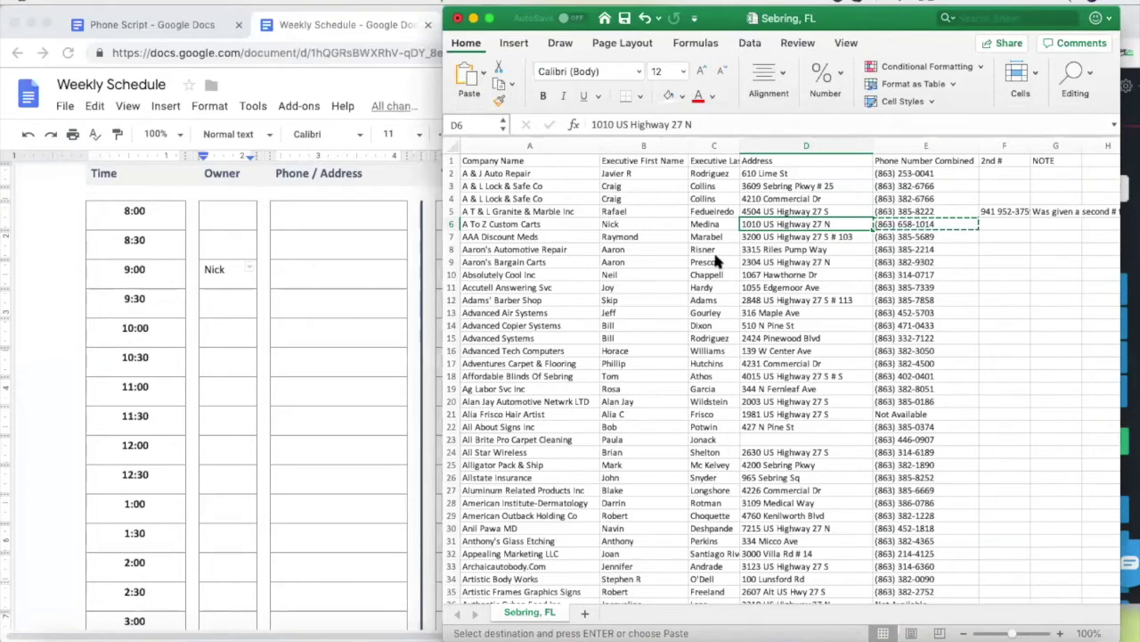
click(452, 224)
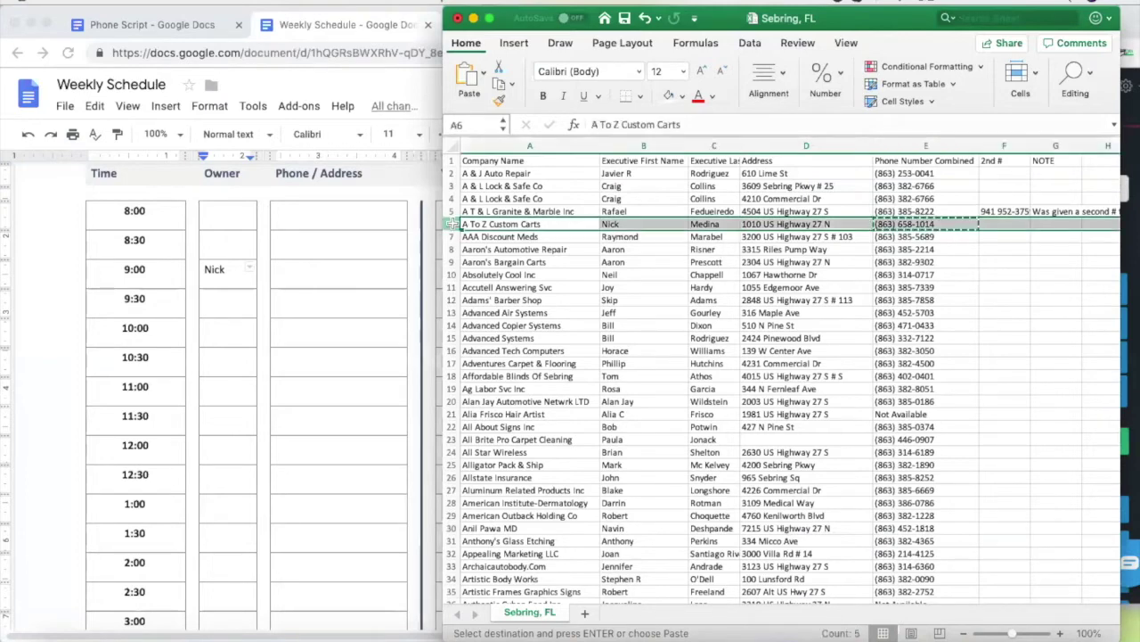
click(681, 96)
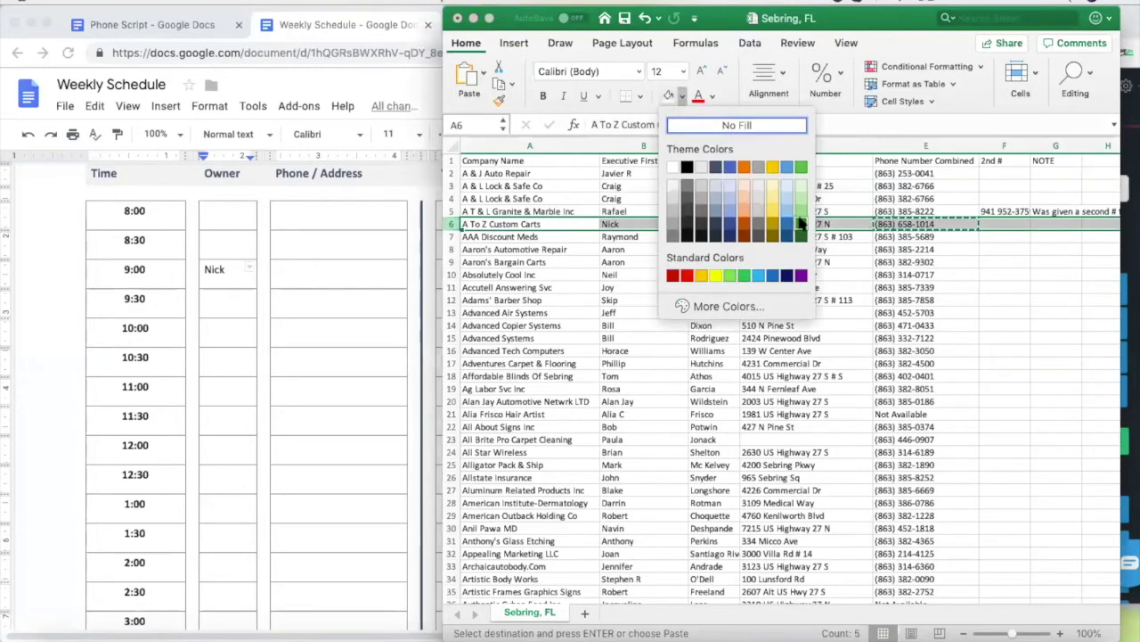
click(744, 276)
click(633, 291)
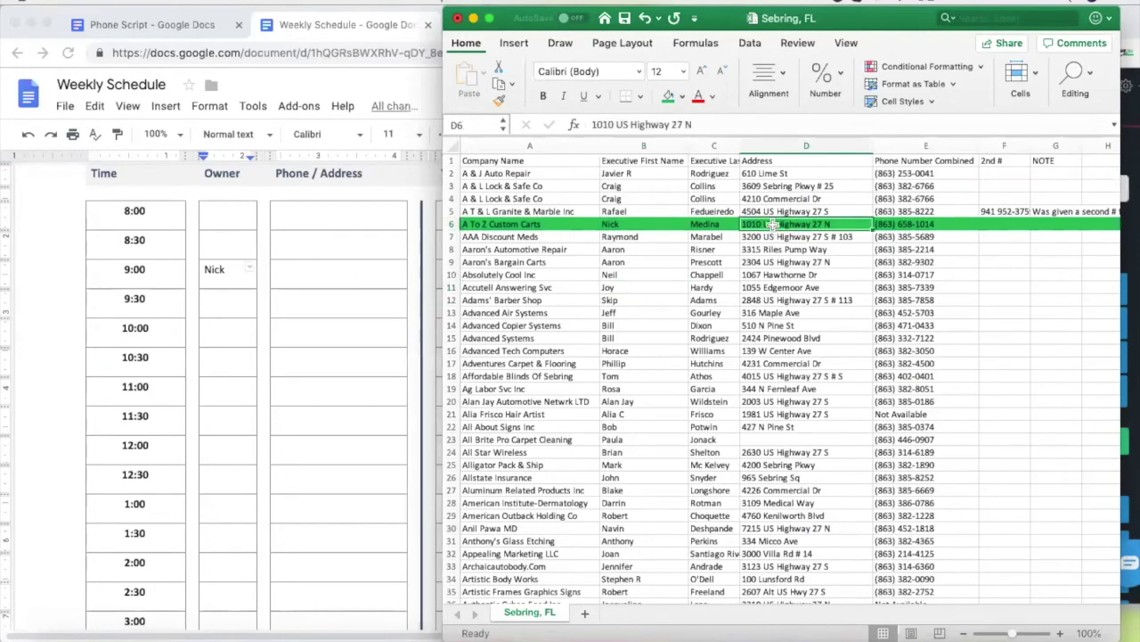
Paste the lead's copied address and the E6 phone number into the 9:00 Phone / Address cell
key(super+c)
click(300, 270)
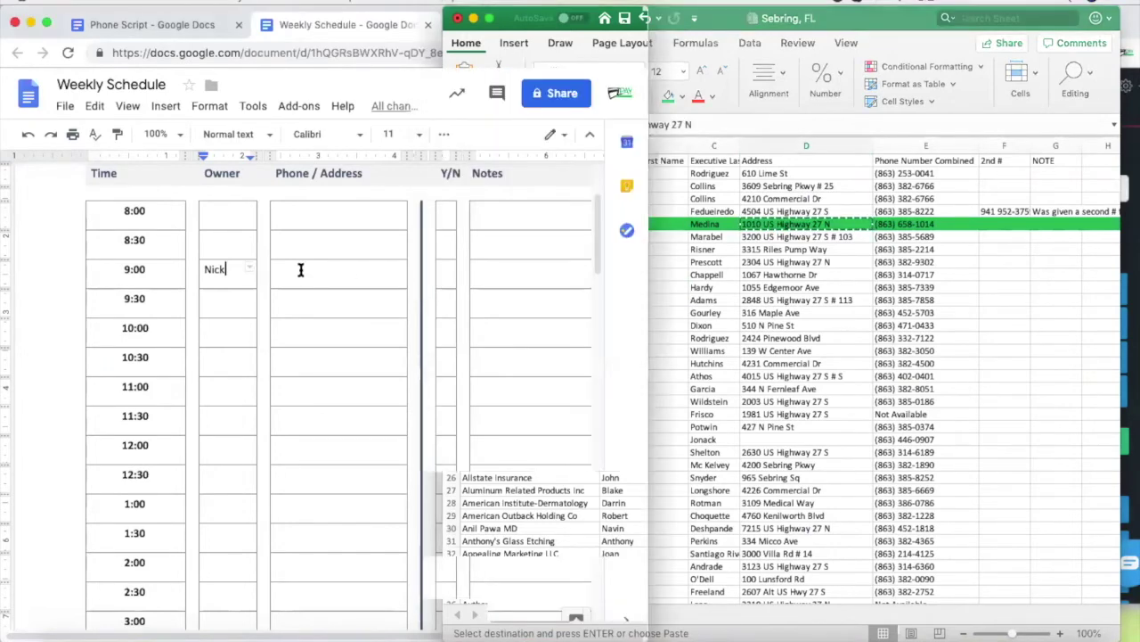
click(301, 270)
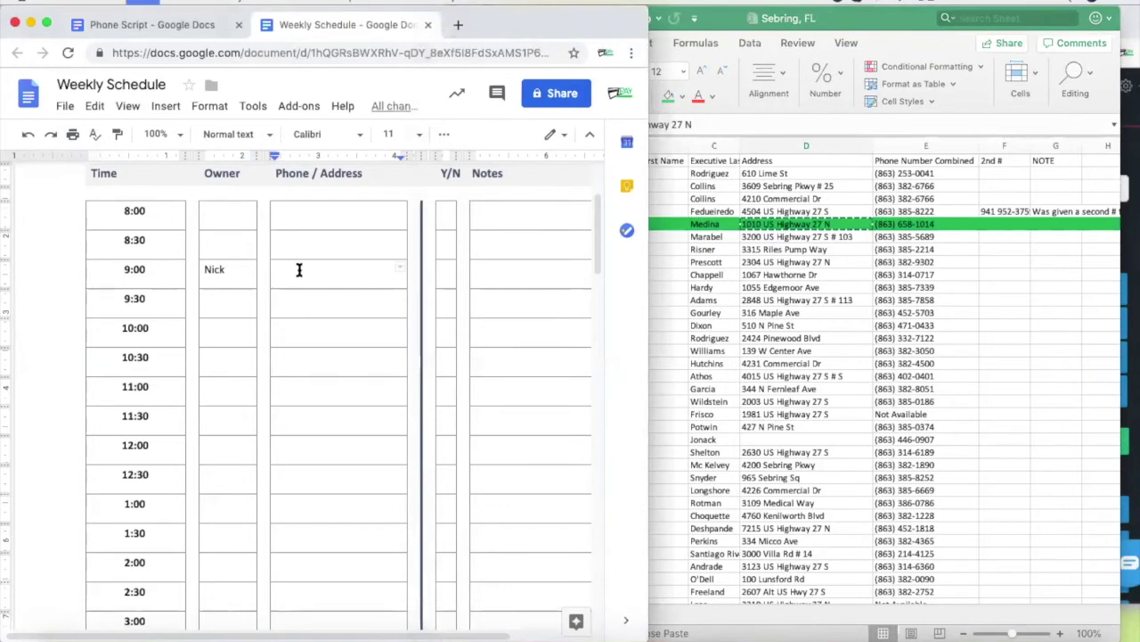
key(super+v)
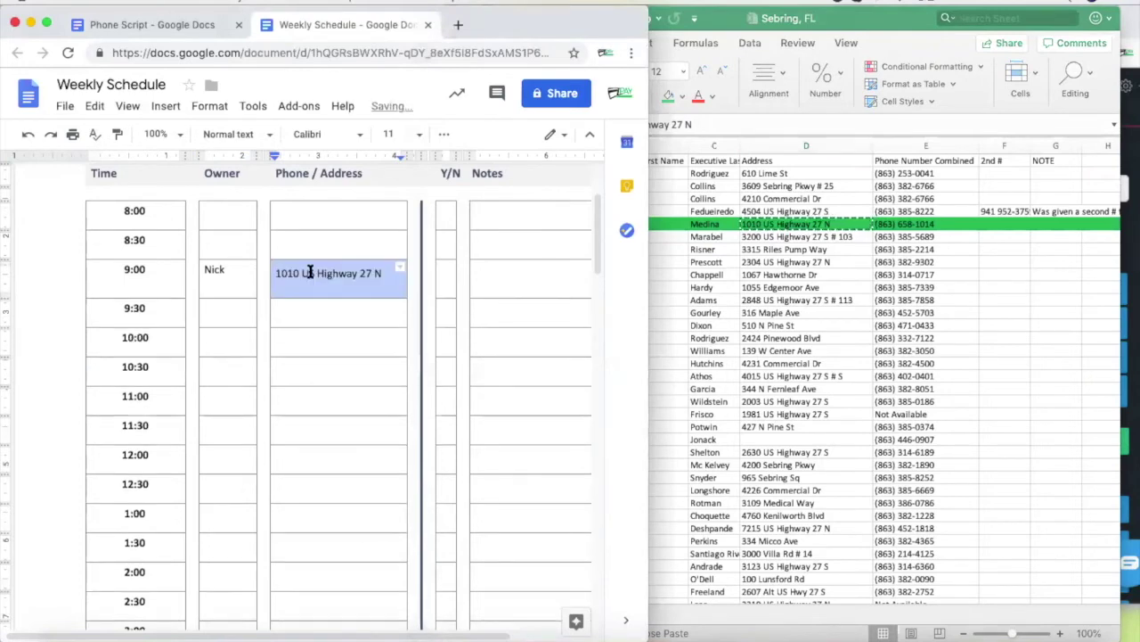
click(392, 279)
text(/)
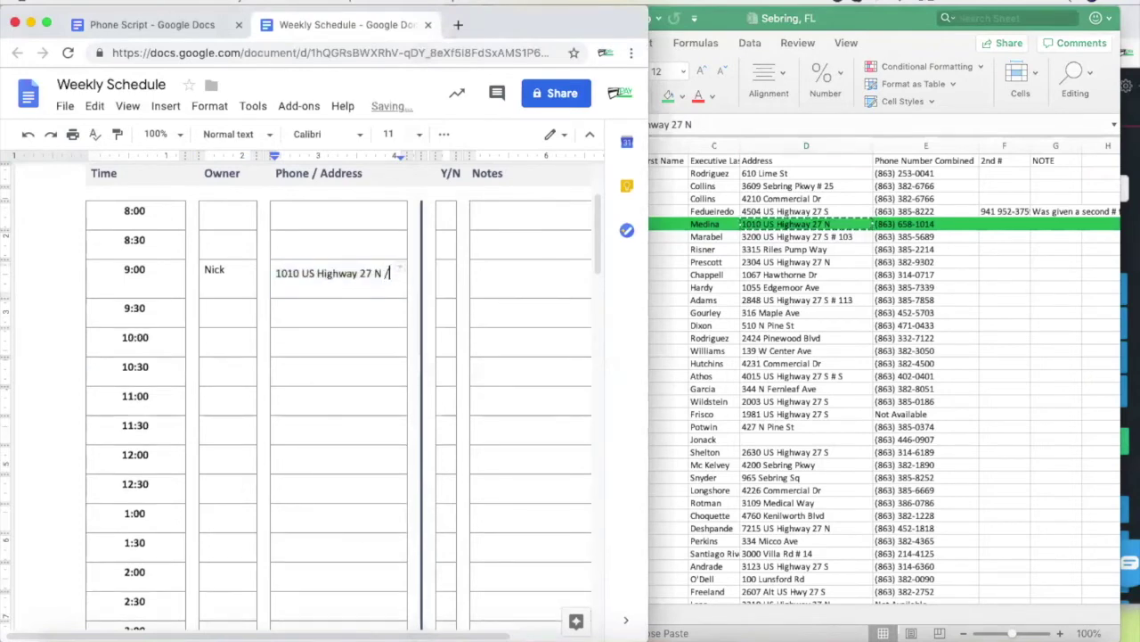
click(918, 224)
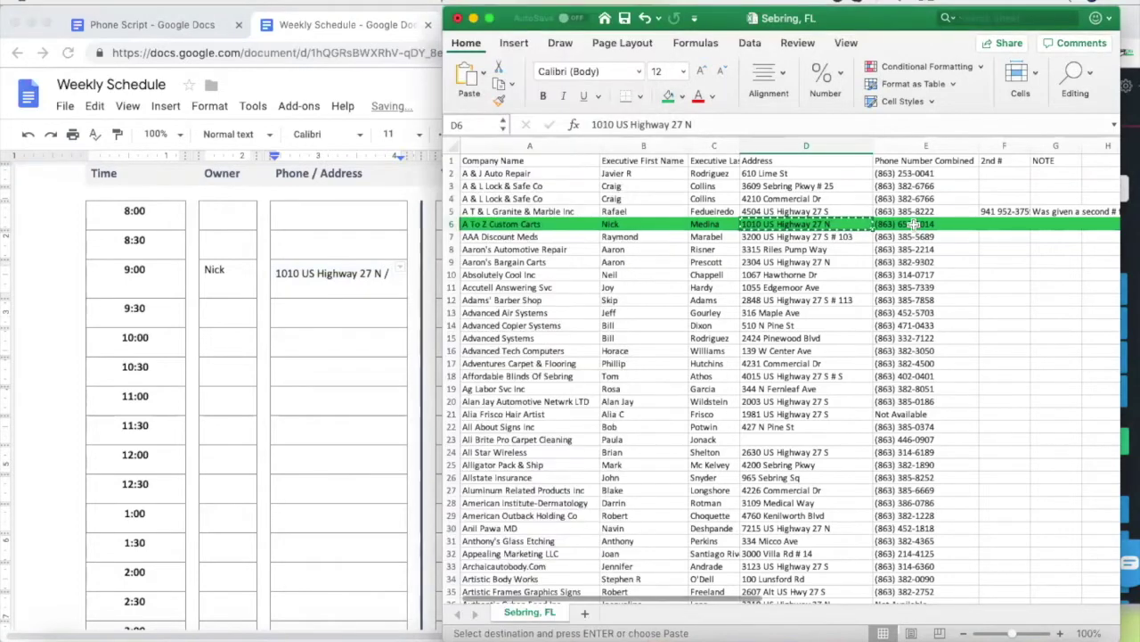
key(super+c)
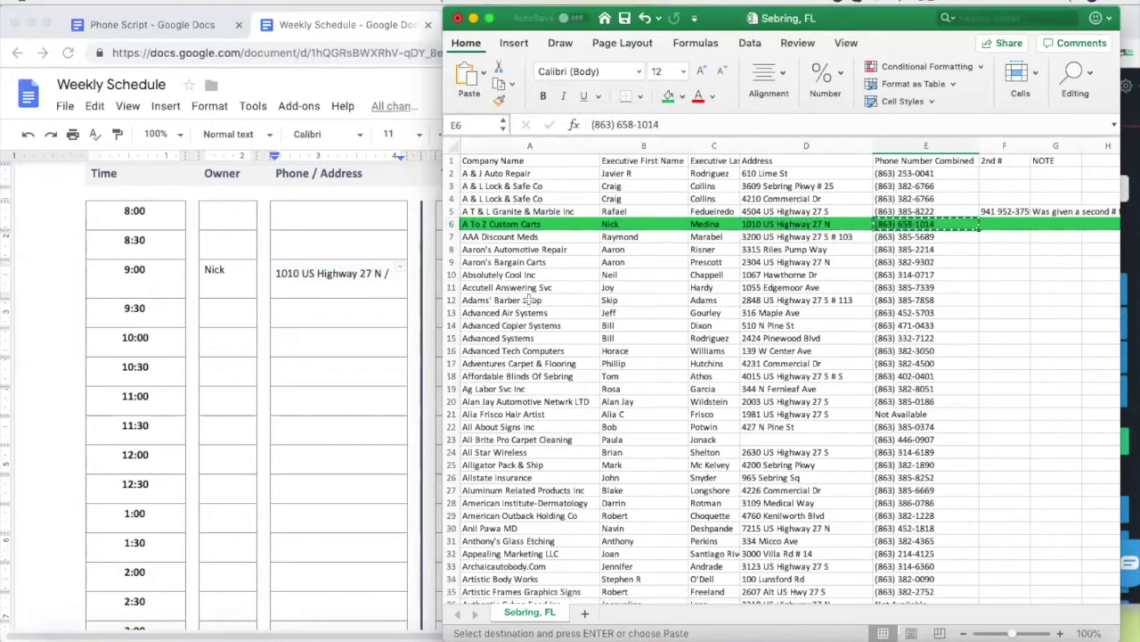
click(395, 281)
key(super+v)
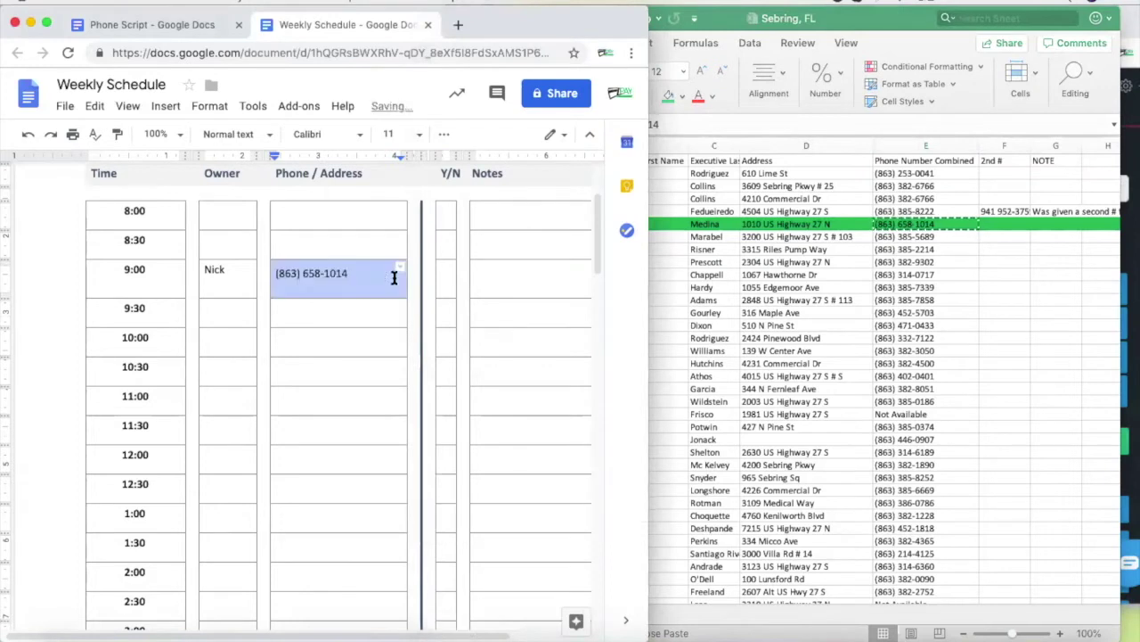
click(355, 310)
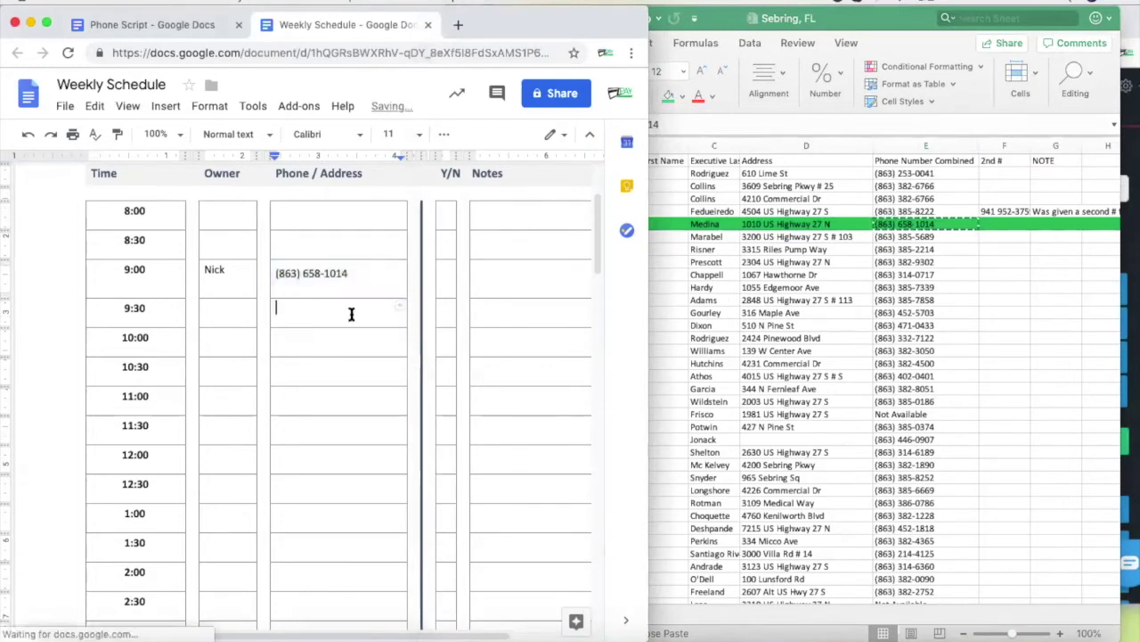
key(Up)
key(Up)
key(Up)
key(Down)
key(Down)
key(Down)
click(358, 269)
Add the lead's street address on a new line and mark the 9:00 Y/N column Y
key(Return)
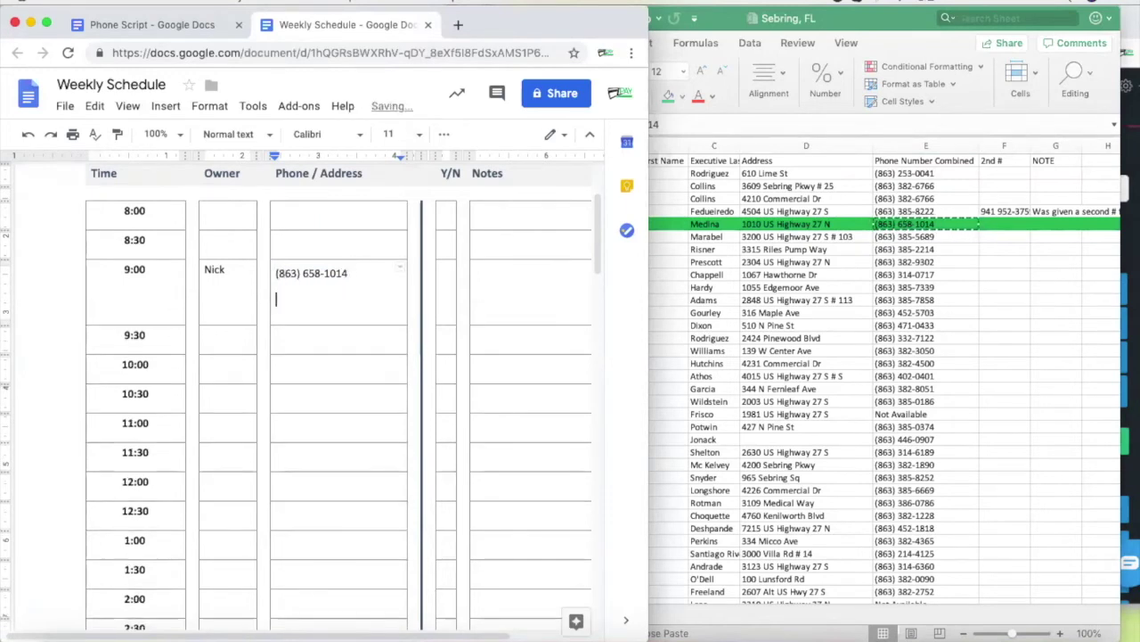
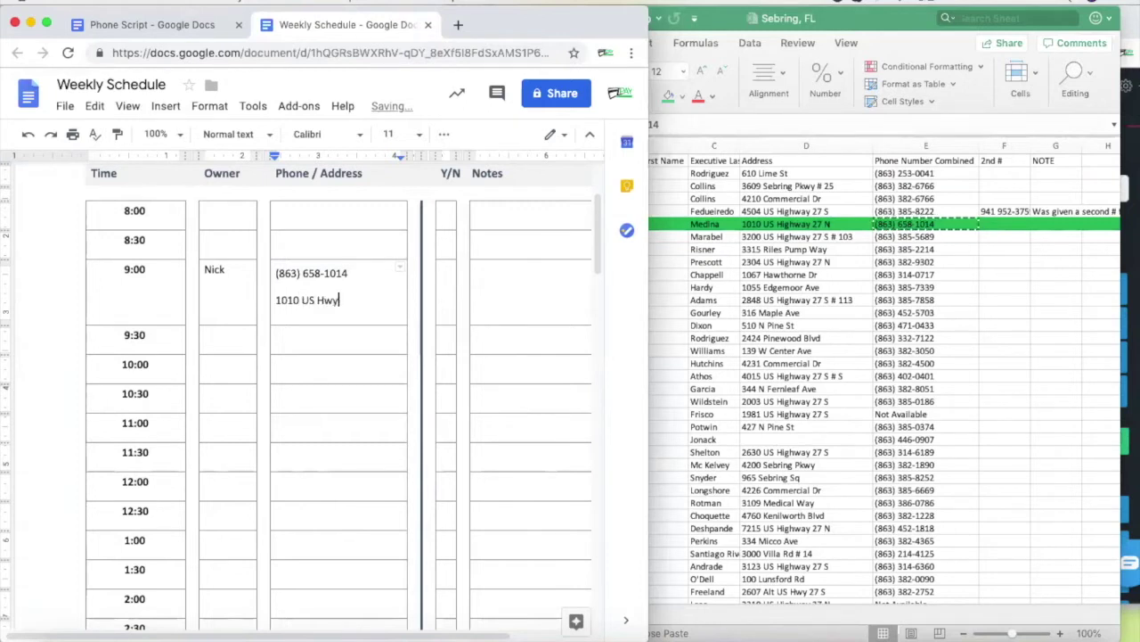
click(448, 290)
text(Y)
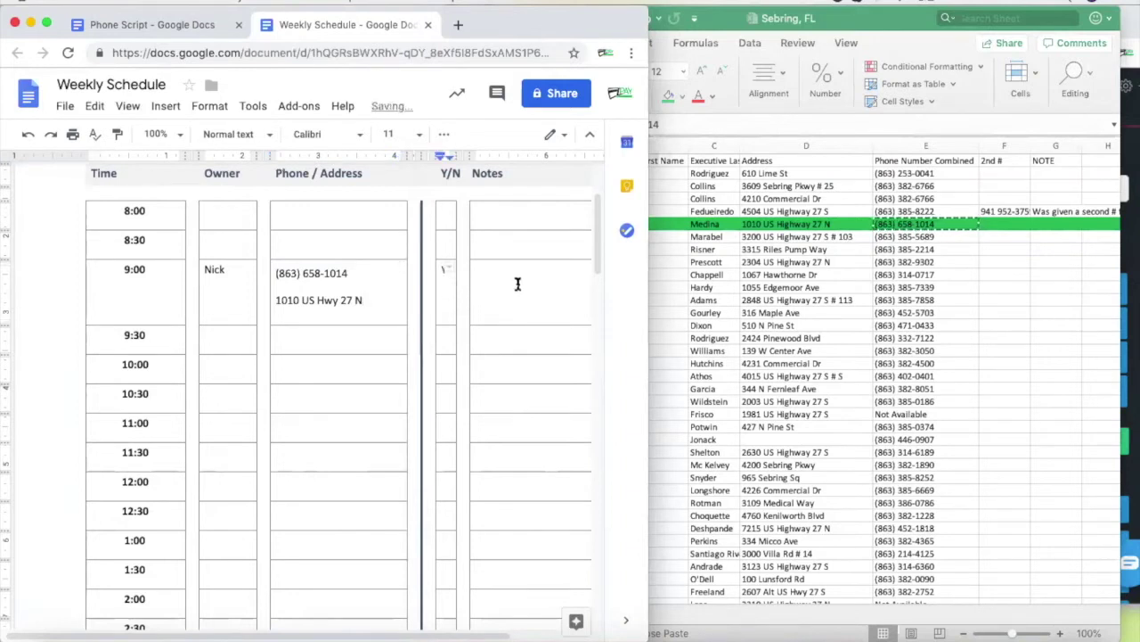
Add the 9:00 note 'Knows about CDP, interested in 2.0', fixing the 'qbout' typo
scroll(499, 276, right, 2)
click(499, 273)
text(Knows )
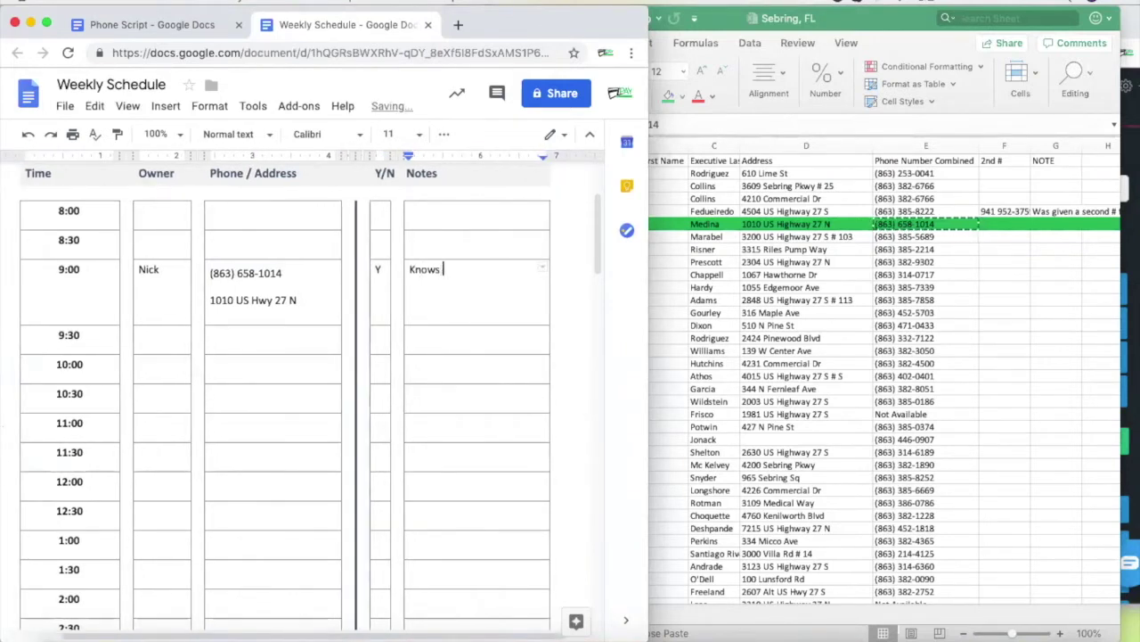
text(qbout CDP, interested in 2.0)
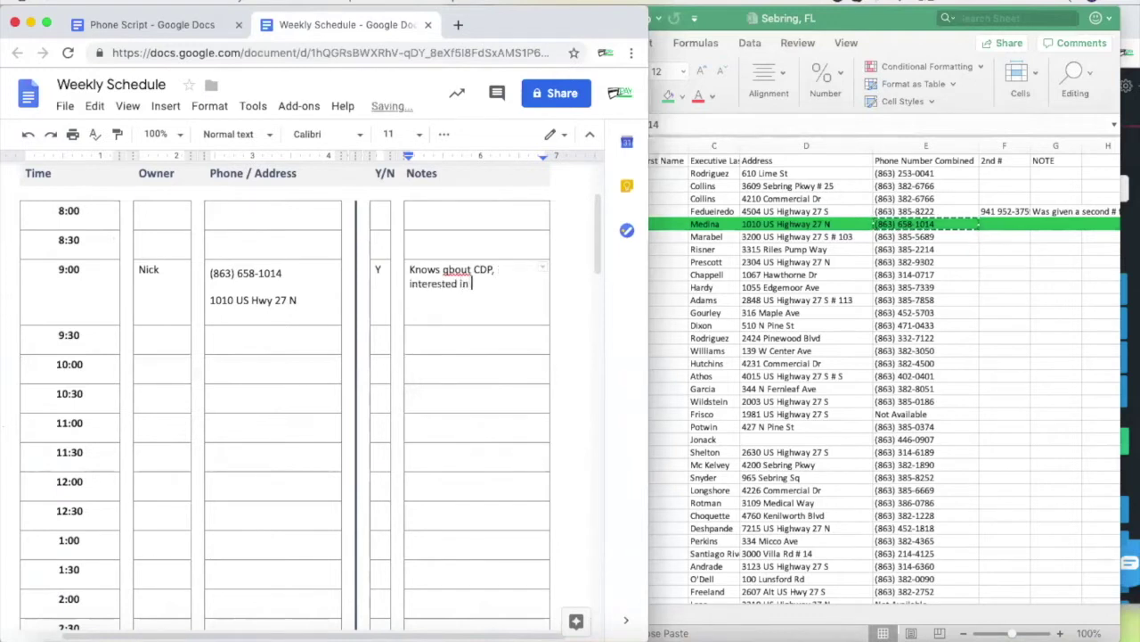
click(449, 269)
key(BackSpace)
text(a)
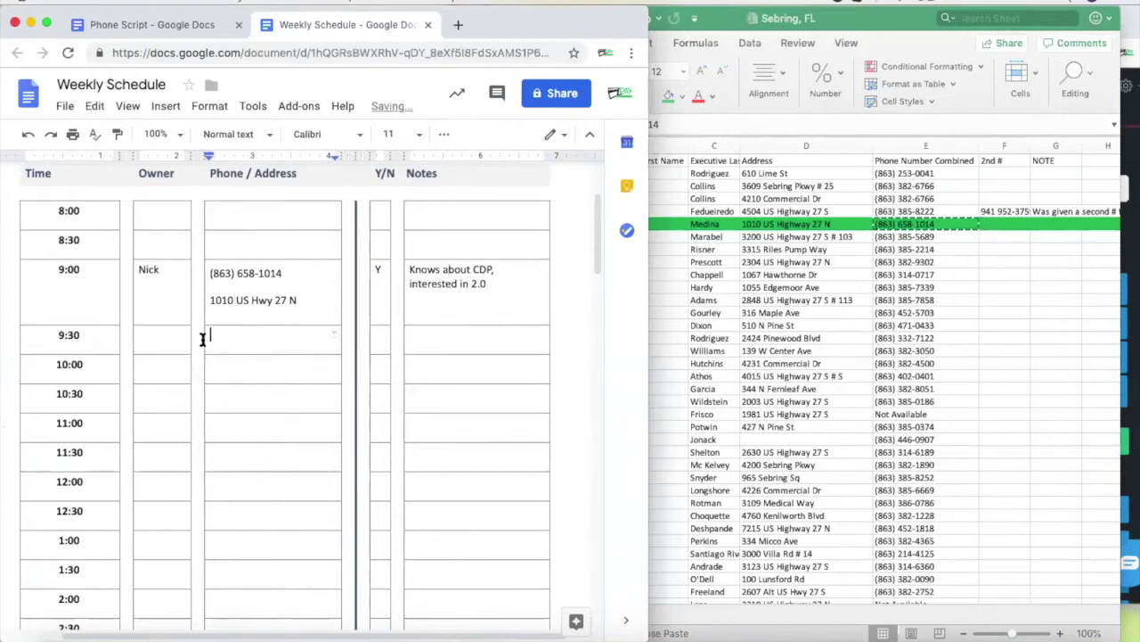
click(206, 336)
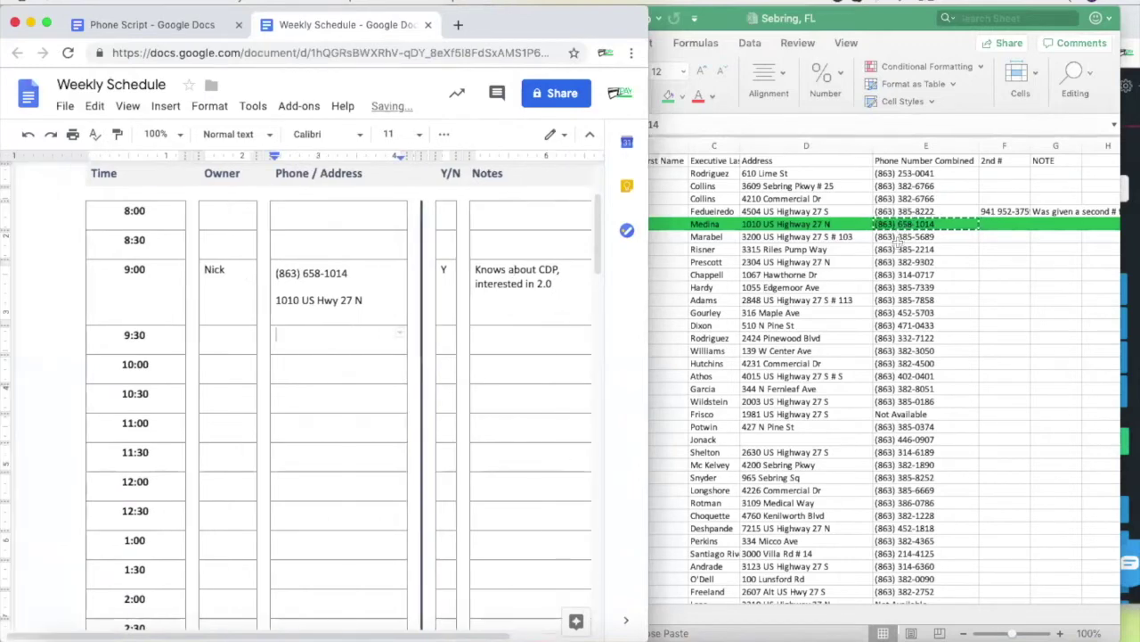
click(898, 237)
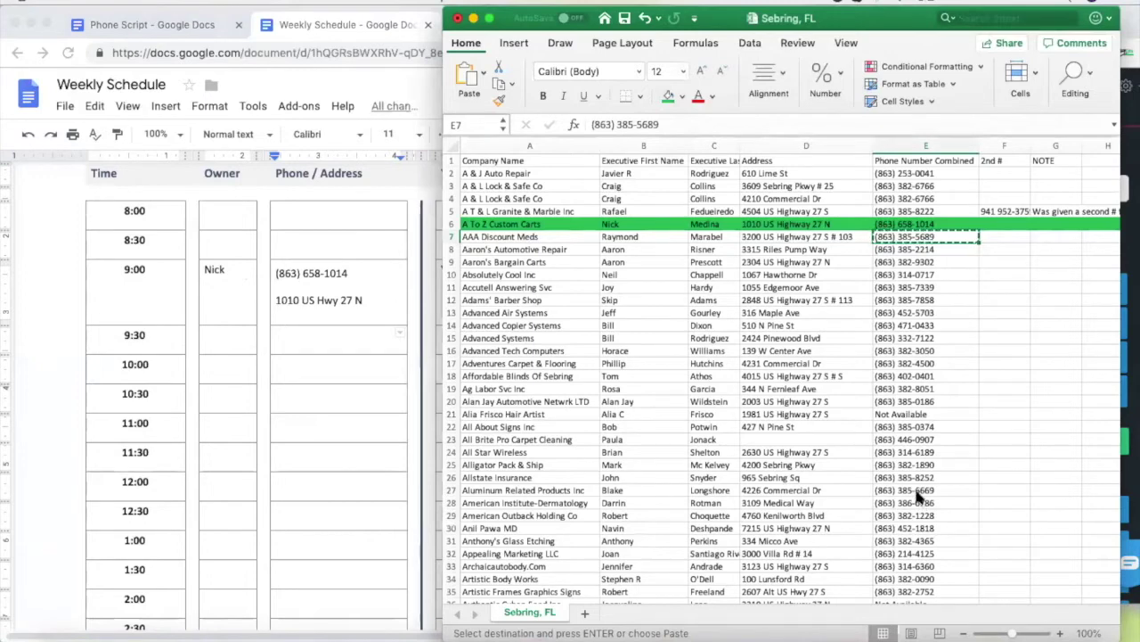
Paste the E7 number for AAA Discount Meds into the Nectardesk dialer and call it
click(958, 364)
click(935, 252)
click(921, 236)
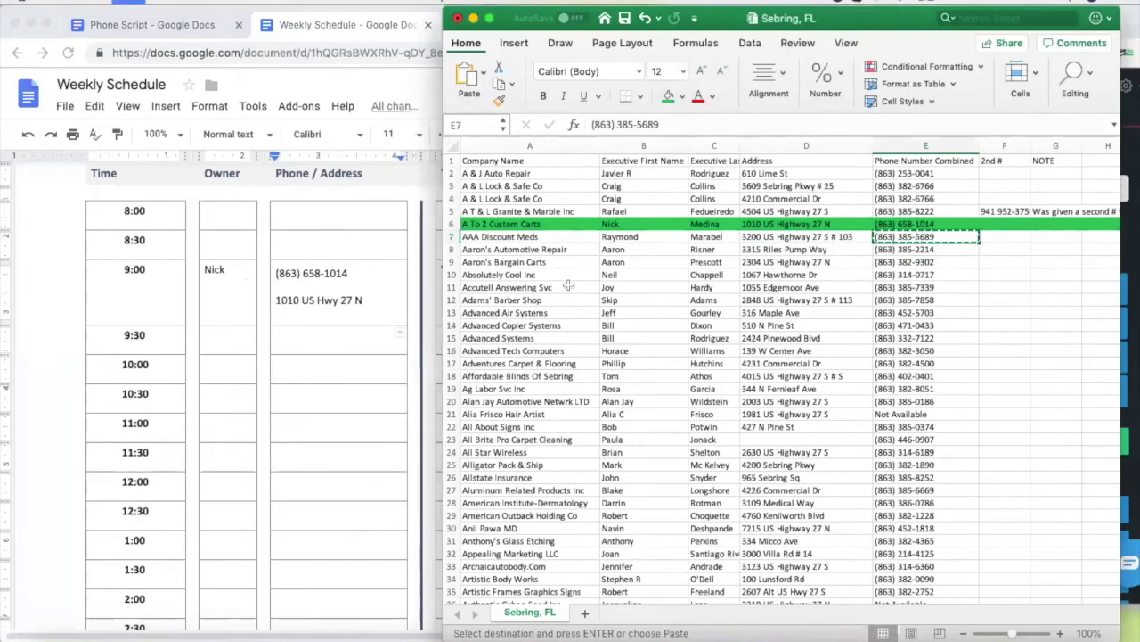
click(1128, 285)
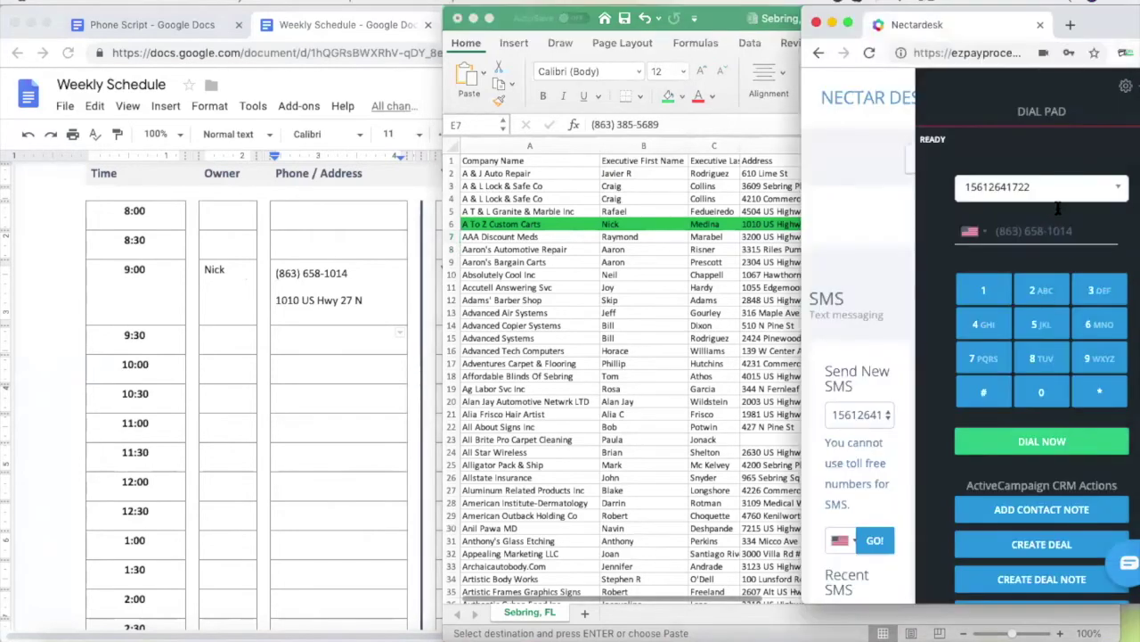
drag(1078, 232, 988, 234)
key(ctrl+v)
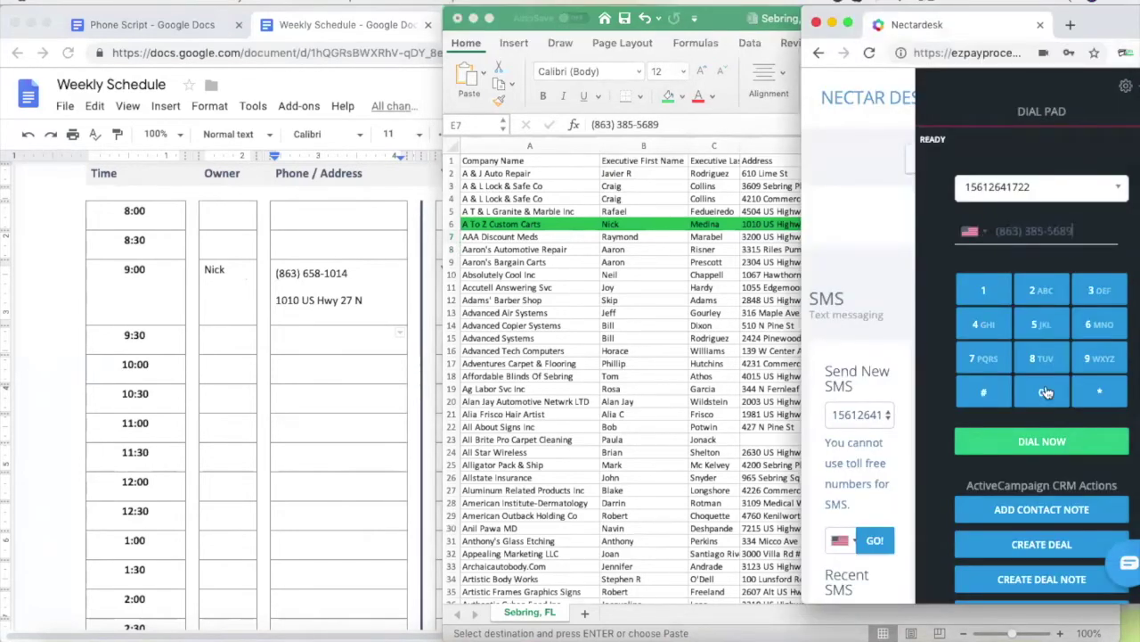
click(1042, 443)
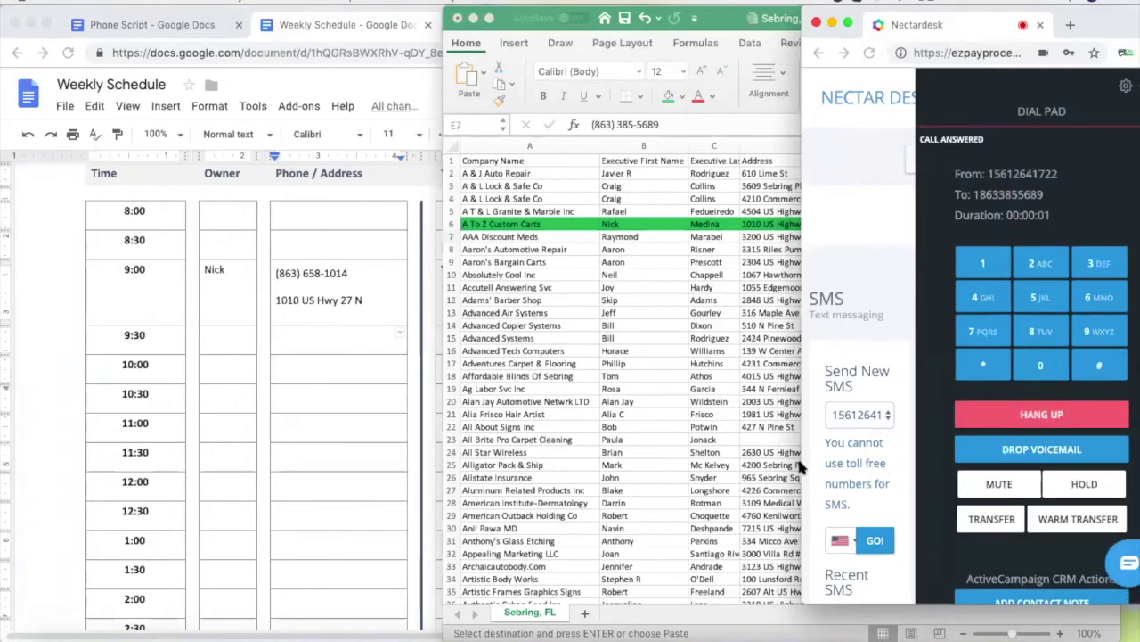
click(635, 239)
click(634, 239)
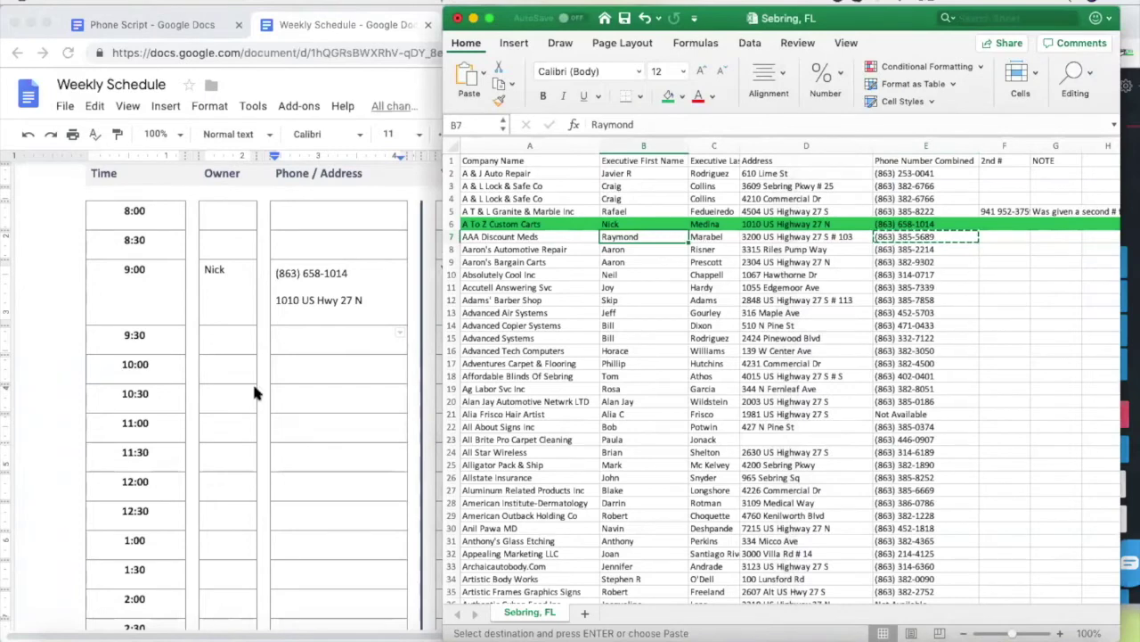
Switch Chrome from the Weekly Schedule to the Phone Script and scroll up to its Intro
key(XF86AudioRaiseVolume)
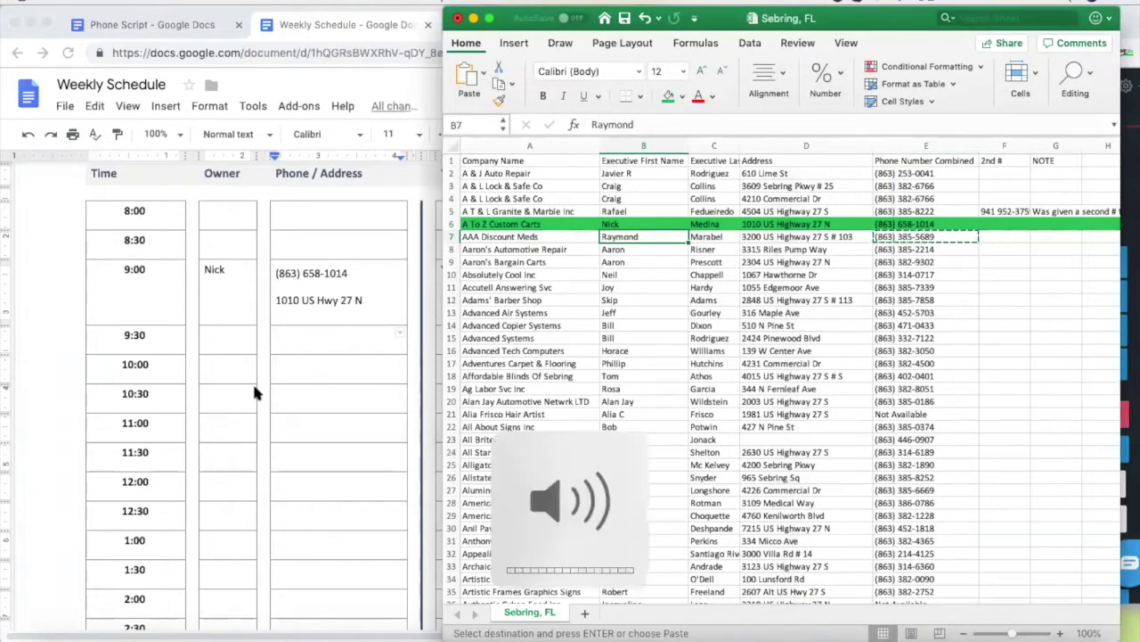
click(335, 343)
click(745, 263)
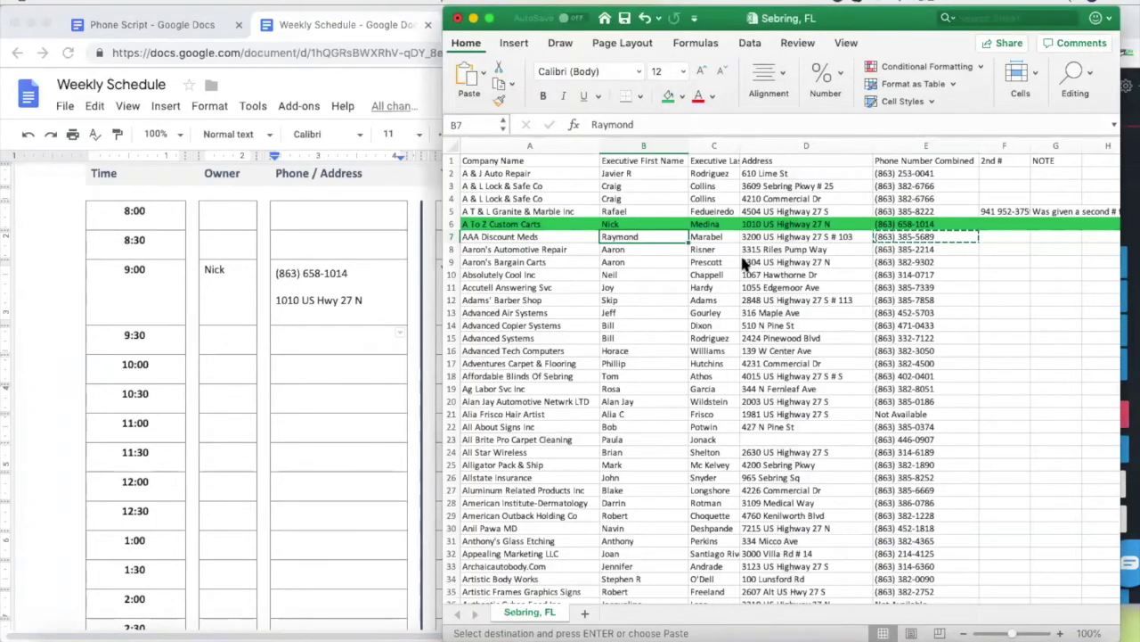
click(149, 34)
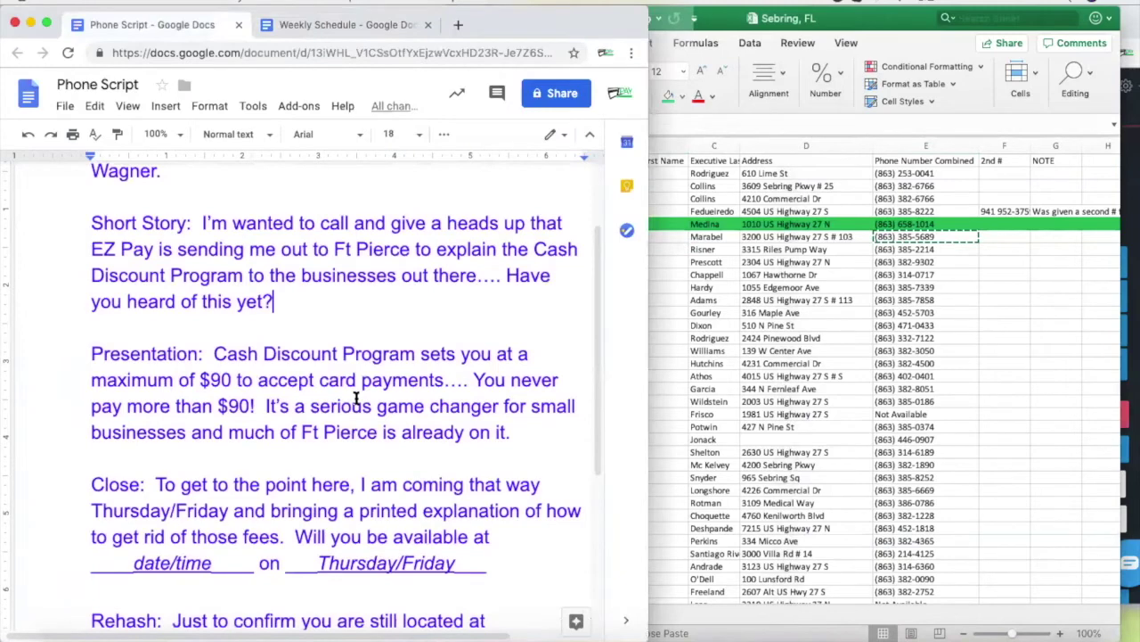
scroll(356, 398, up, 2)
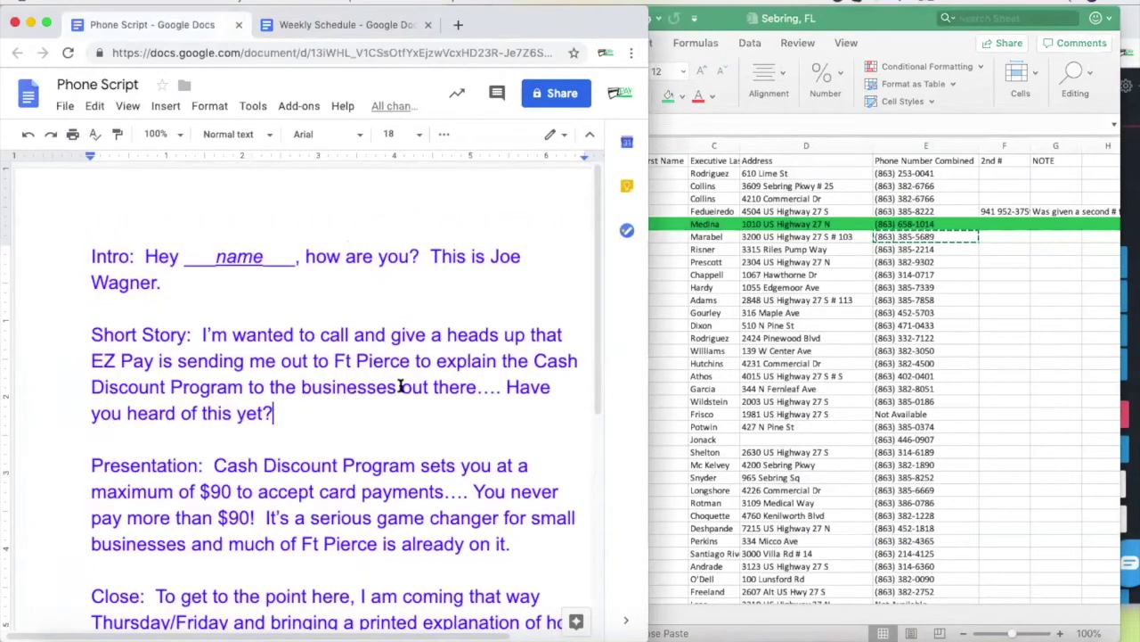
click(698, 277)
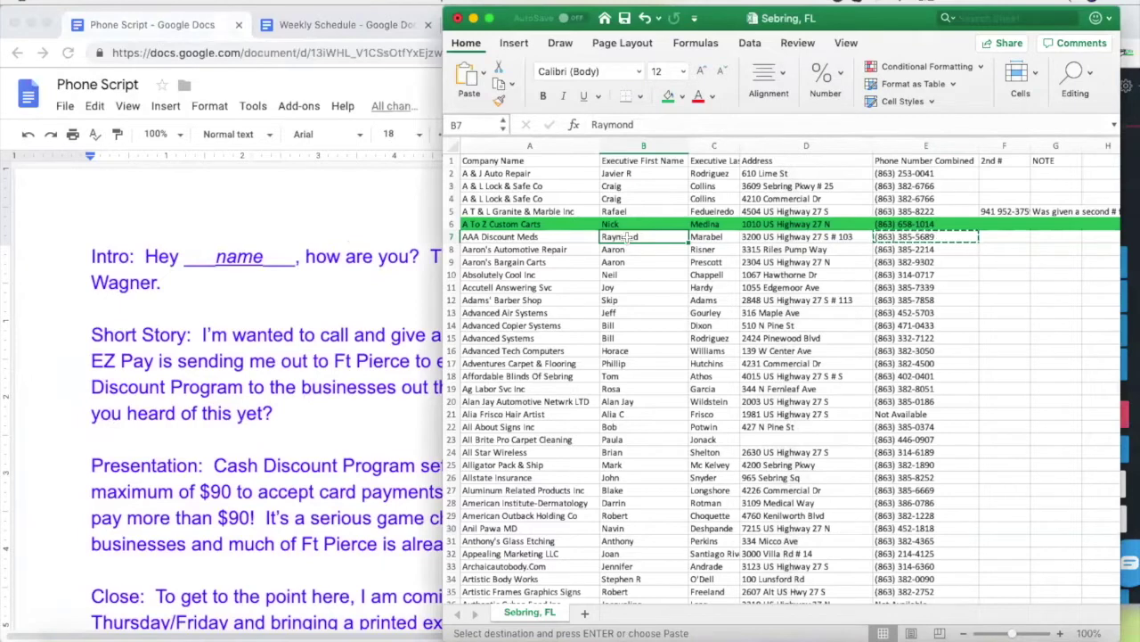
click(350, 266)
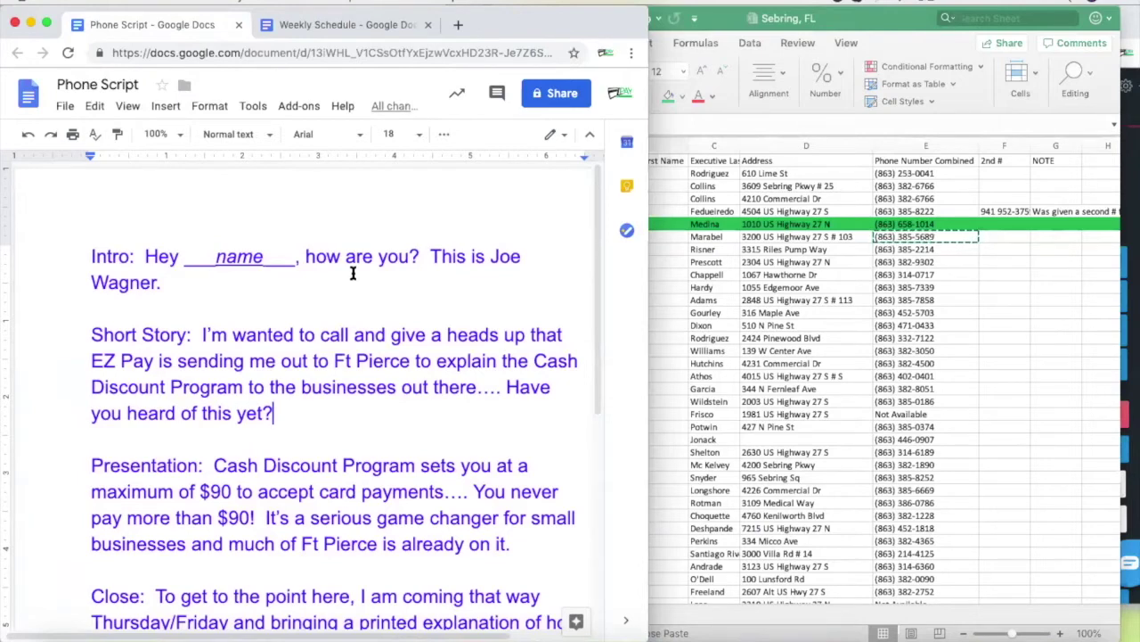
click(673, 243)
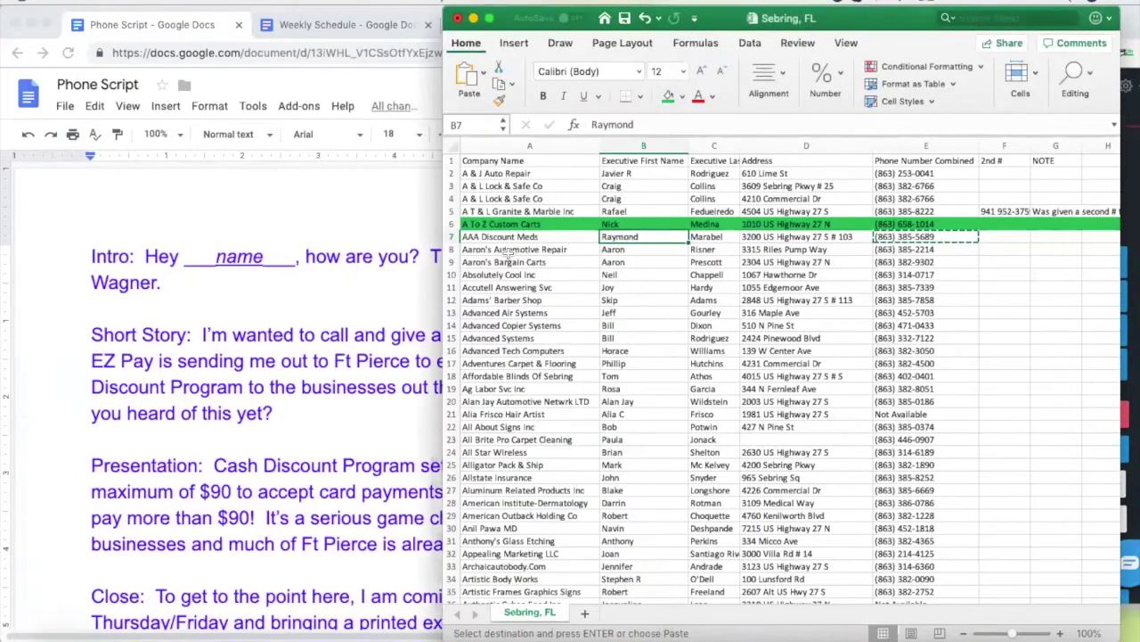
Fill row 7, AAA Discount Meds, red and add the G7 NOTE 'doesn't the cards'
click(452, 237)
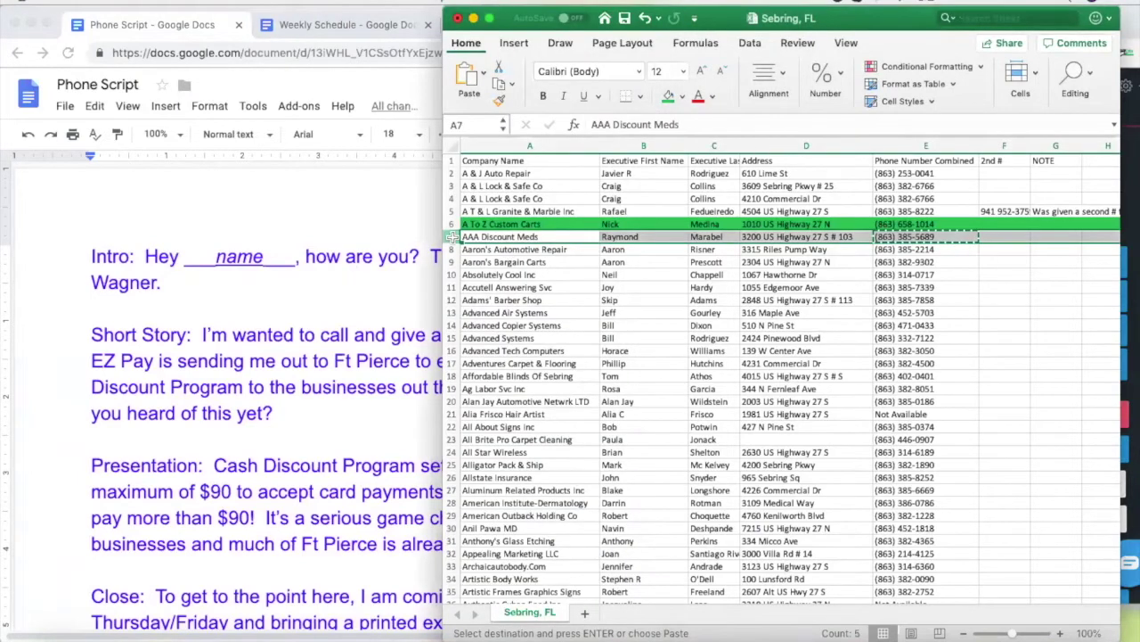
click(681, 98)
click(687, 276)
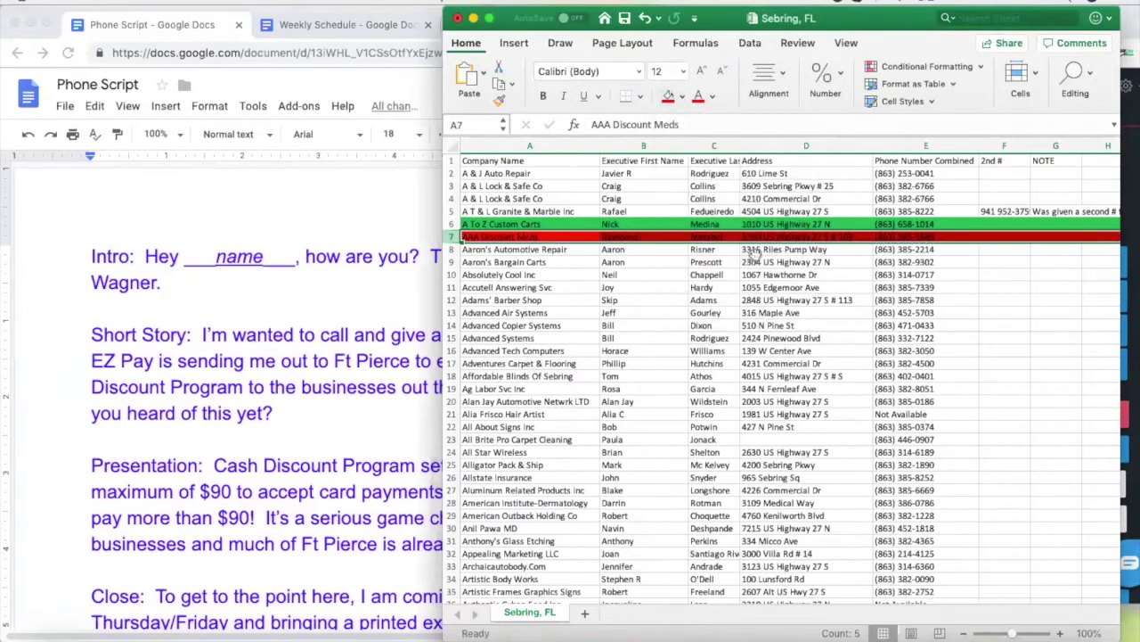
click(1048, 237)
text(doesn't the cards)
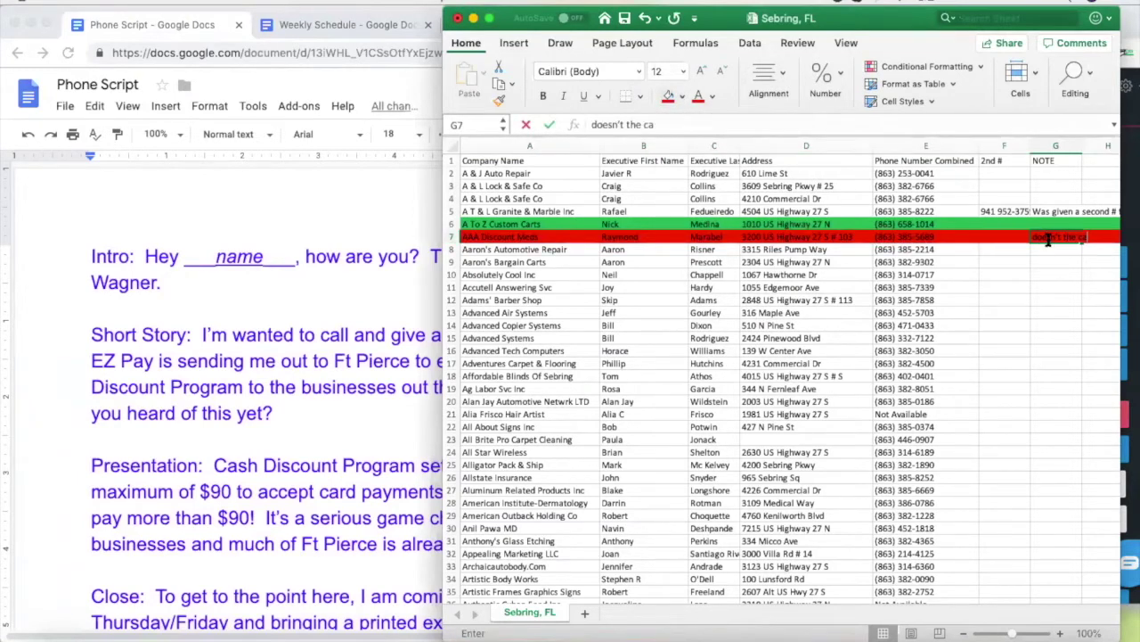
Copy row 8's phone number from E8 for the next call
click(907, 248)
key(ctrl+c)
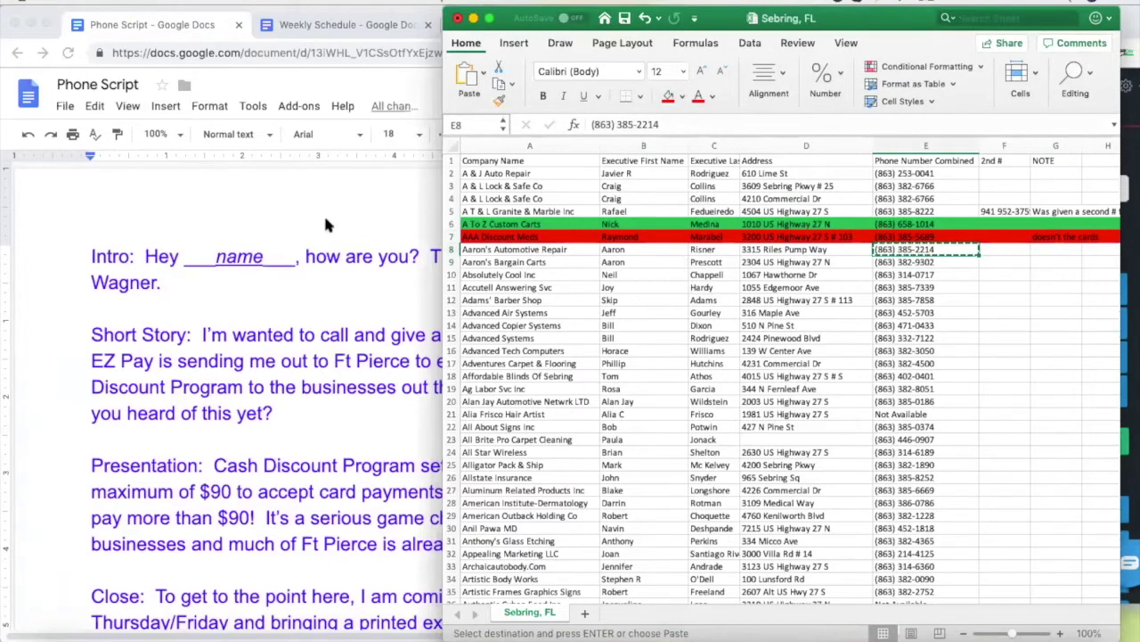
click(323, 212)
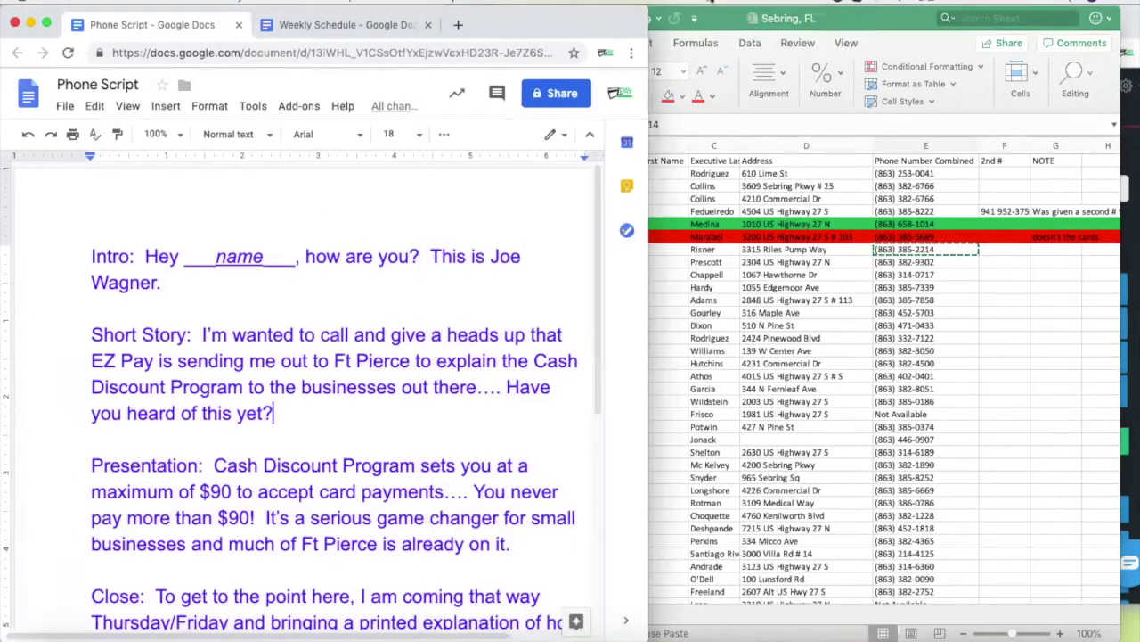
click(1125, 257)
Paste the E8 number into the Nectardesk dialer and call Aaron's Automotive Repair
drag(1076, 230, 985, 233)
key(super+v)
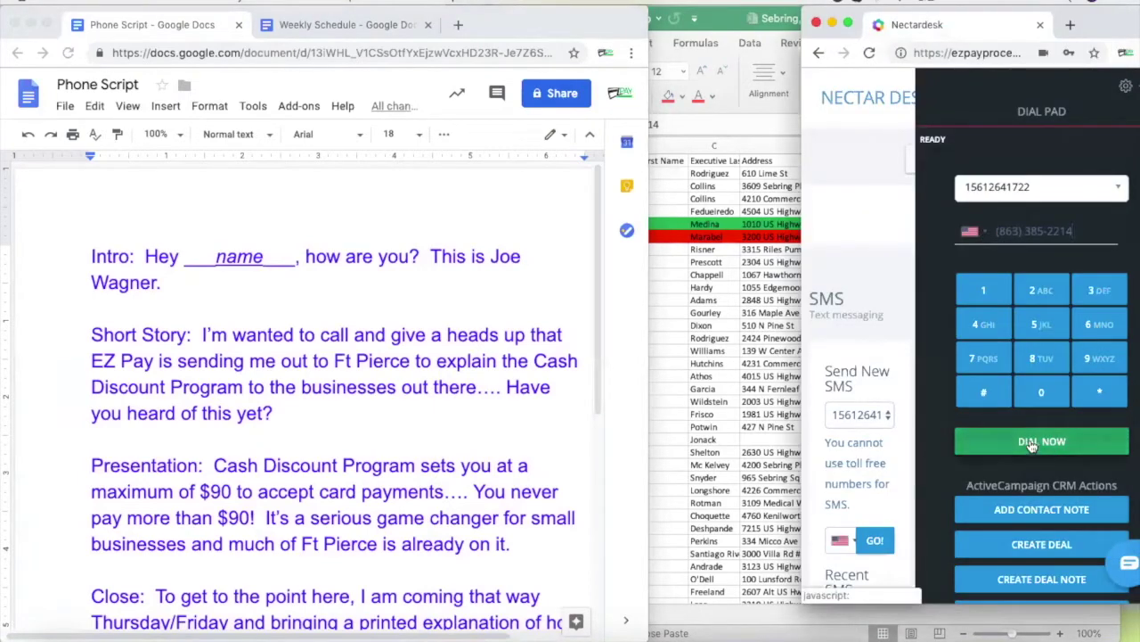
click(1031, 446)
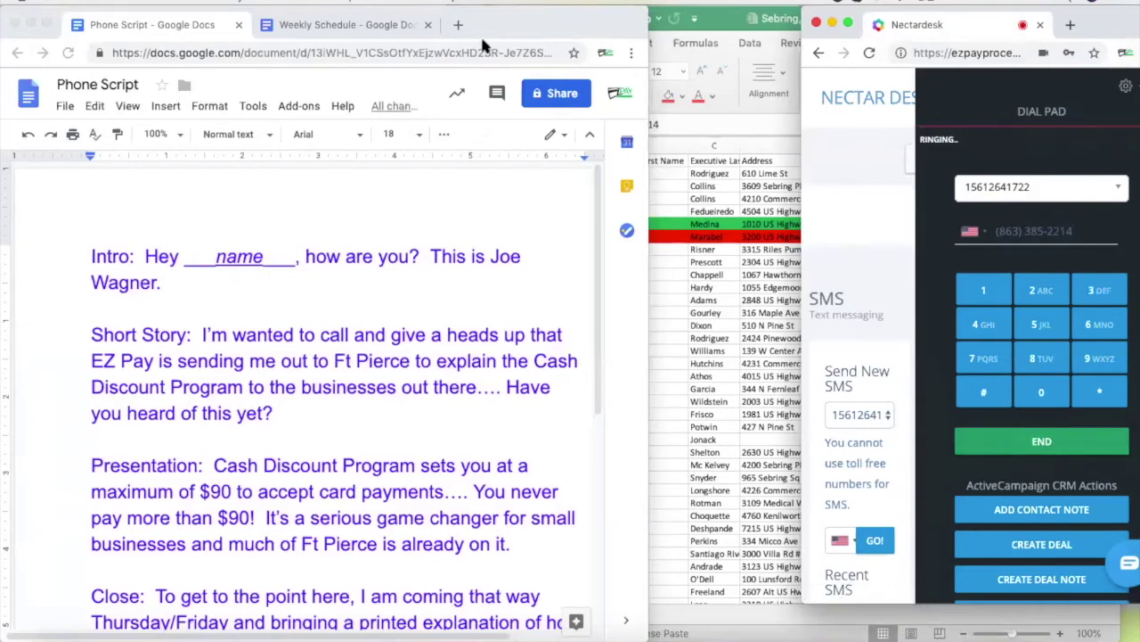
click(674, 258)
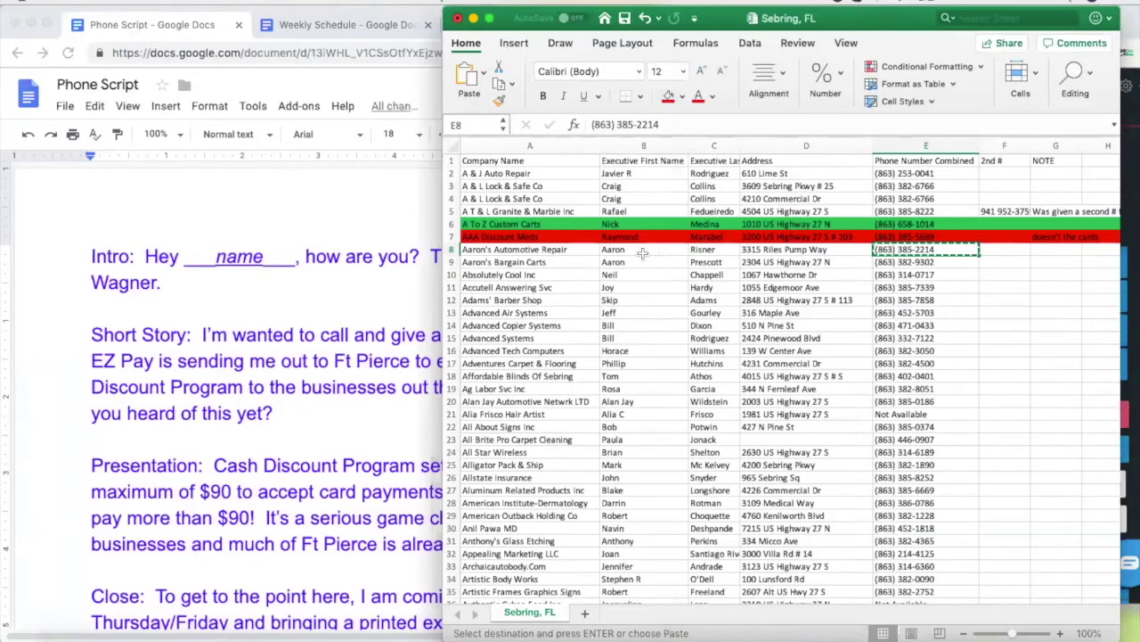
click(638, 250)
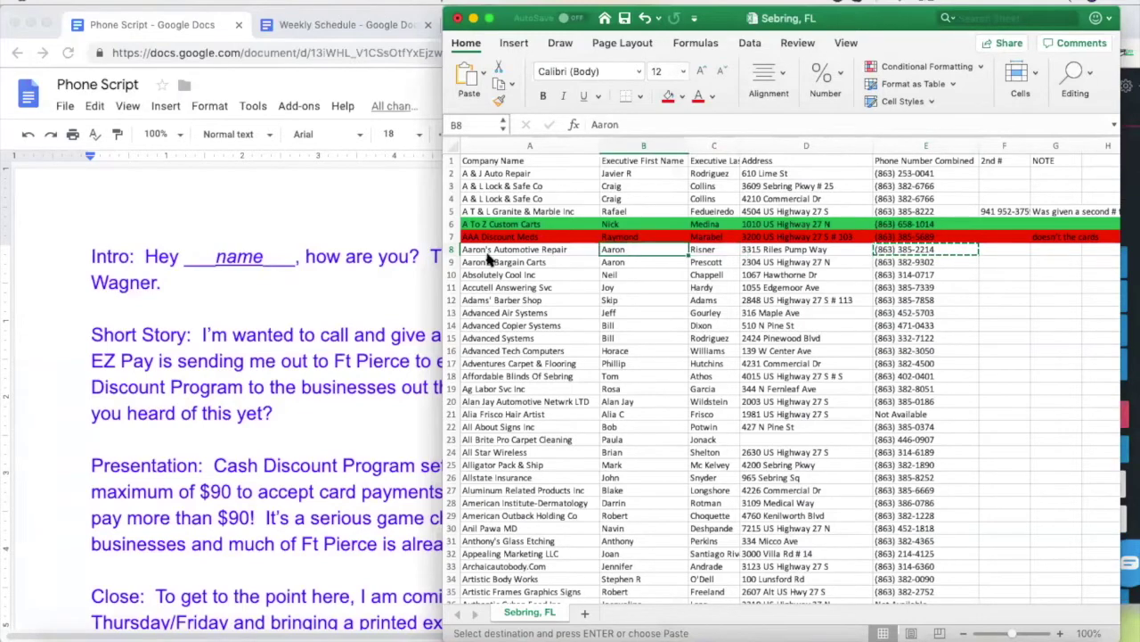
click(333, 210)
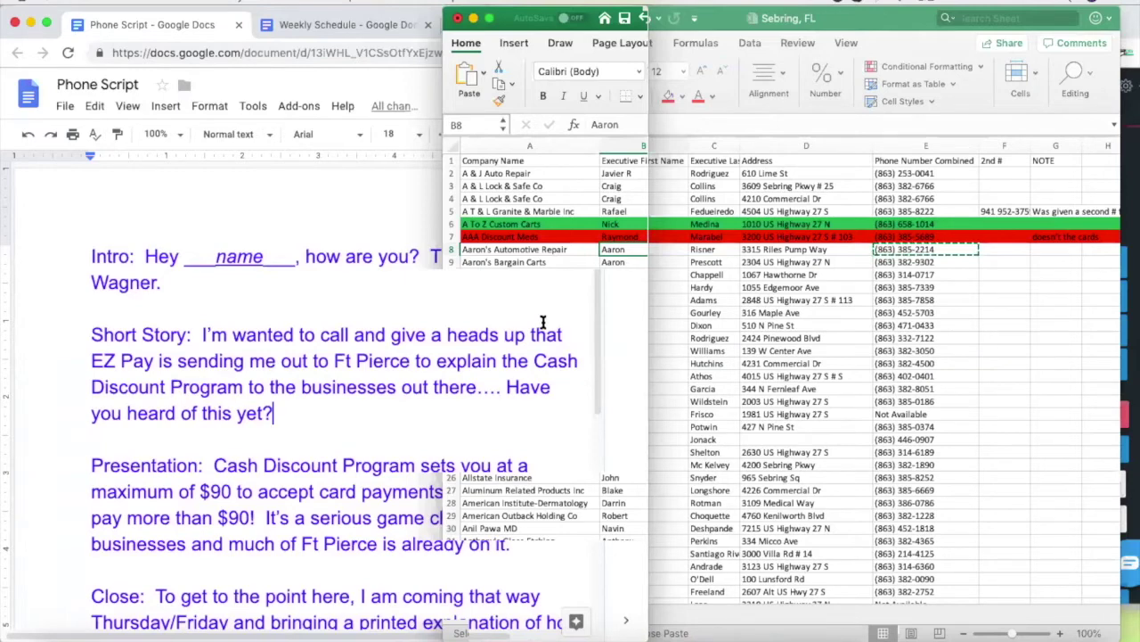
Raise the call volume, scroll the Phone Script, and bring Nectardesk's answered call forward
key(XF86AudioRaiseVolume)
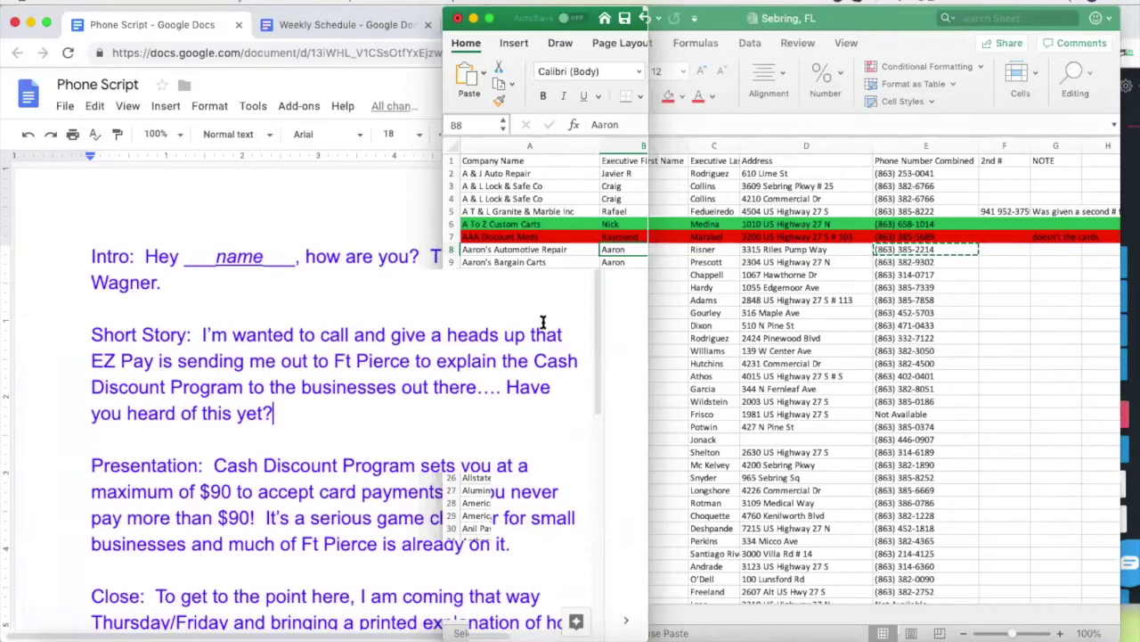
click(496, 456)
scroll(464, 410, down, 2)
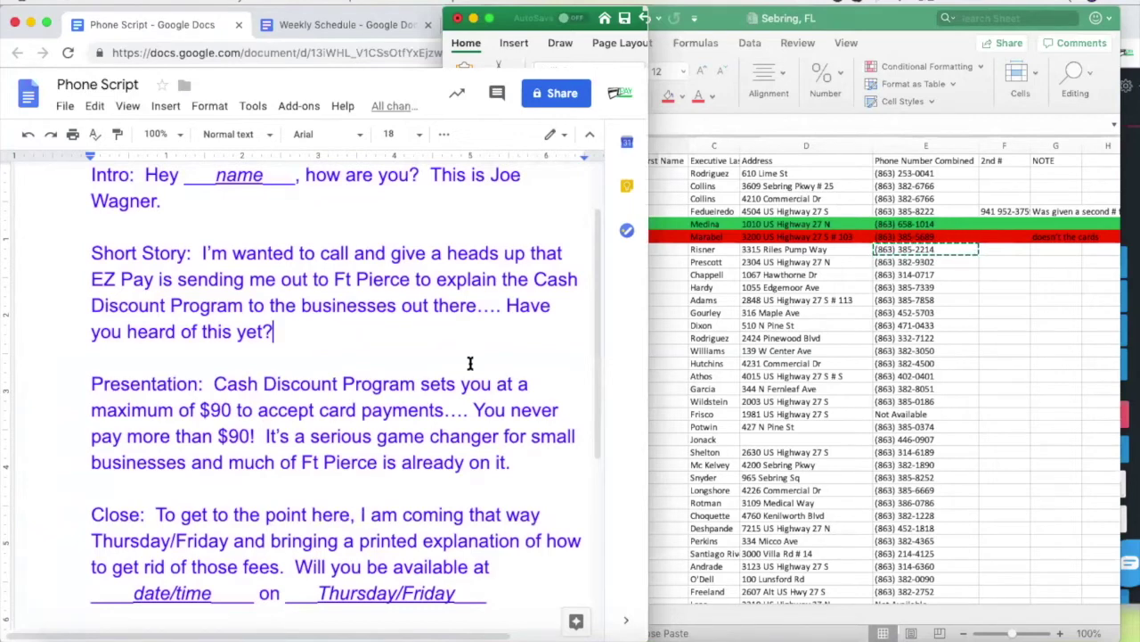
click(703, 255)
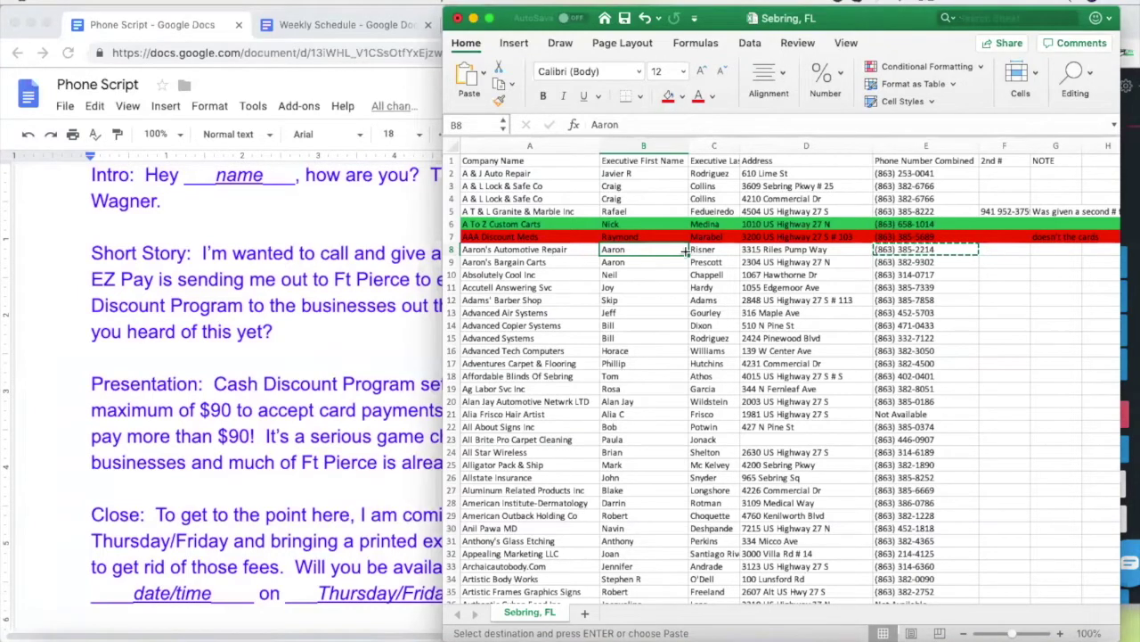
click(1128, 207)
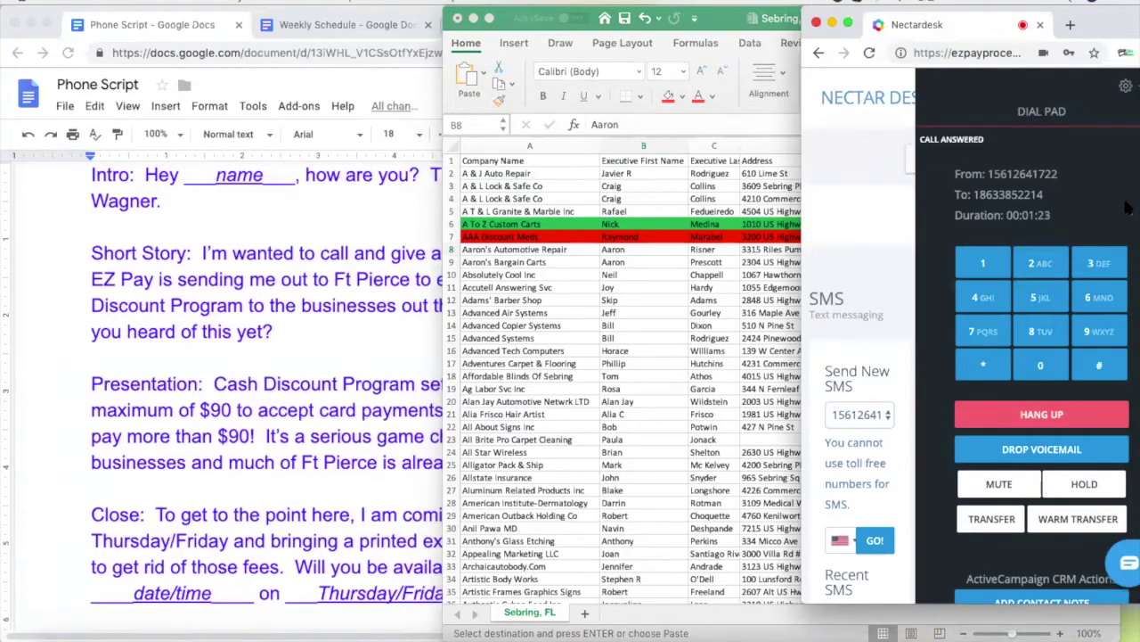
End the call and enter the G8 NOTE 'Call him abck, customer walked in'
click(1035, 413)
key(super+Tab)
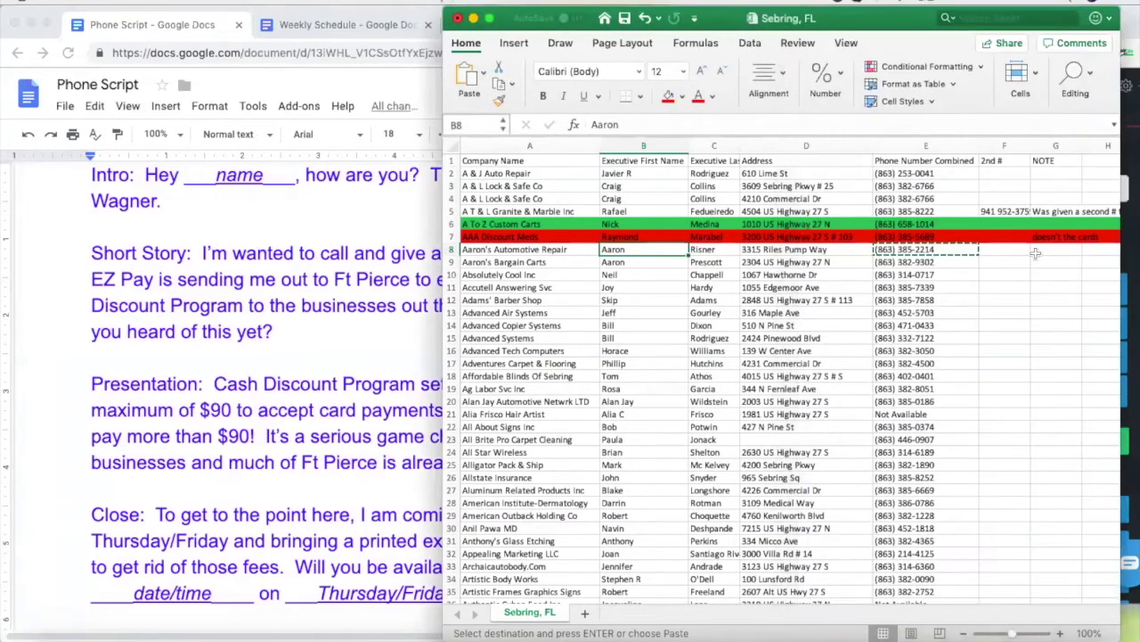
click(1051, 252)
text(Cal)
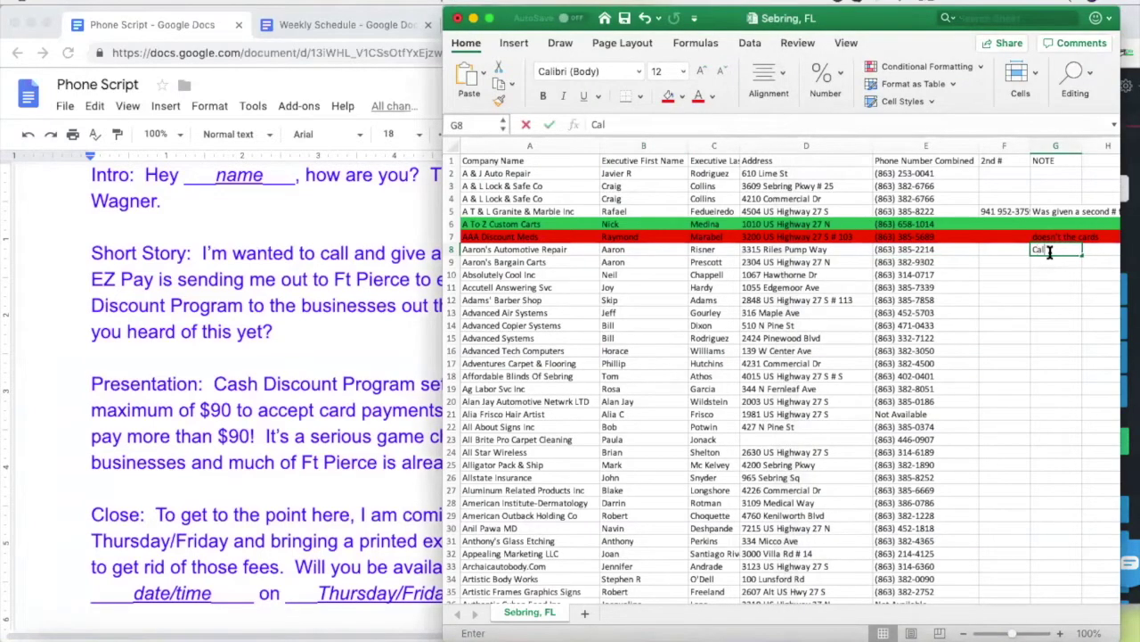
text(l him abck, customer walked in)
click(1055, 284)
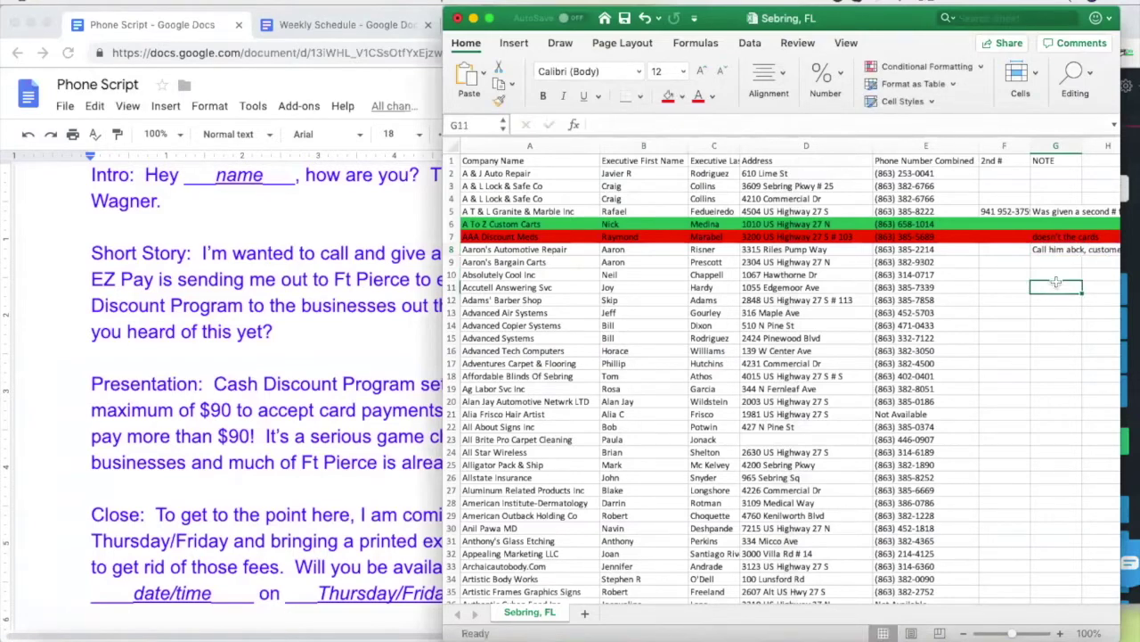
Fill row 8, Aaron's Automotive Repair, with Yellow
click(453, 249)
click(682, 96)
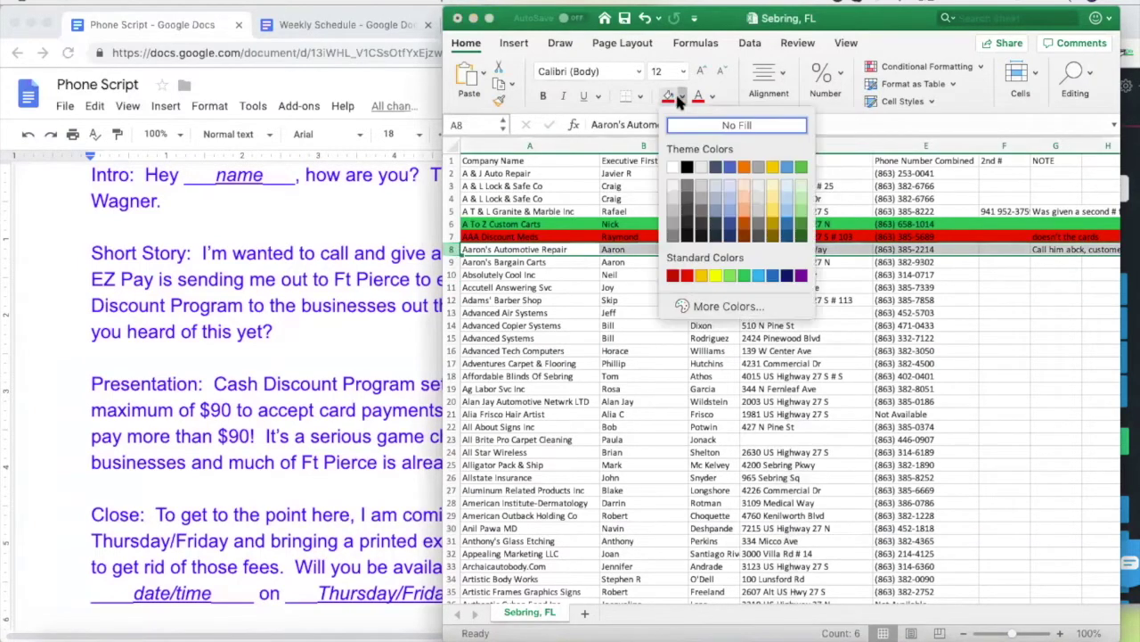
click(715, 274)
click(647, 324)
Copy cell B9 into the Nectardesk number field, then erase the wrongly pasted name
click(630, 264)
key(super+c)
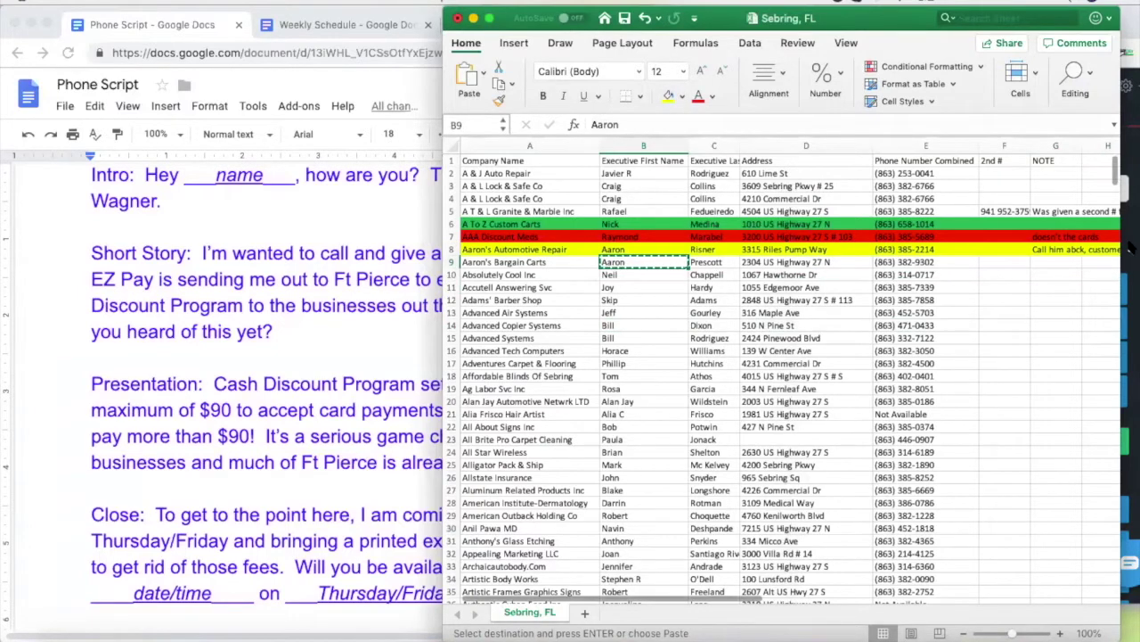
click(1131, 357)
click(1077, 235)
key(super+v)
key(BackSpace)
key(BackSpace)
key(BackSpace)
key(BackSpace)
key(BackSpace)
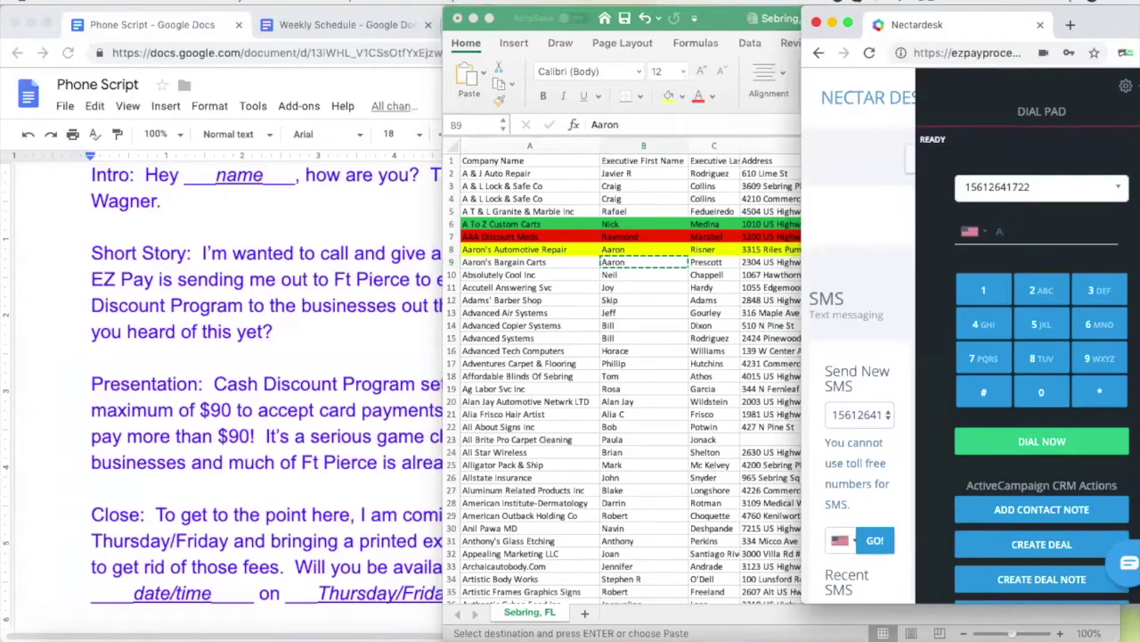
click(776, 348)
click(912, 262)
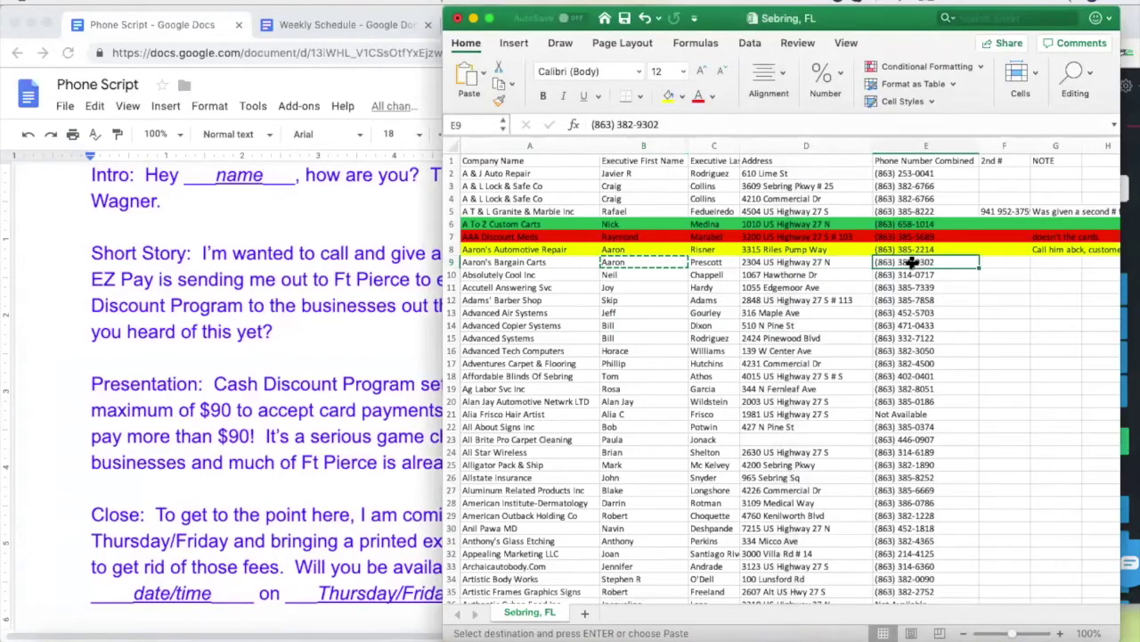
key(super+c)
key(super+Tab)
key(super+v)
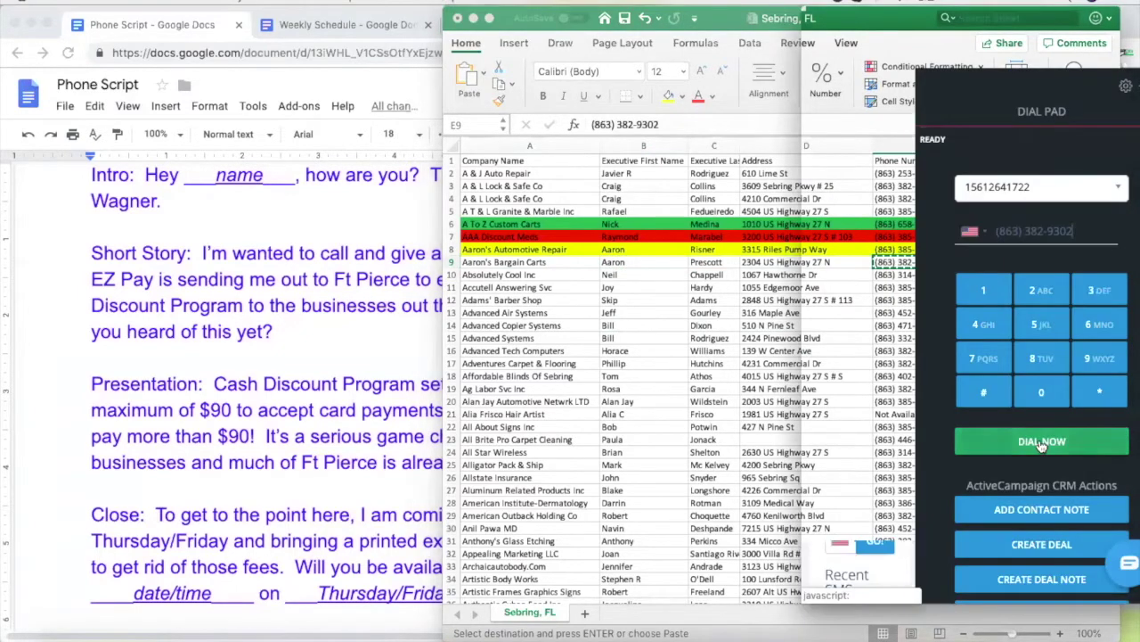
click(1043, 443)
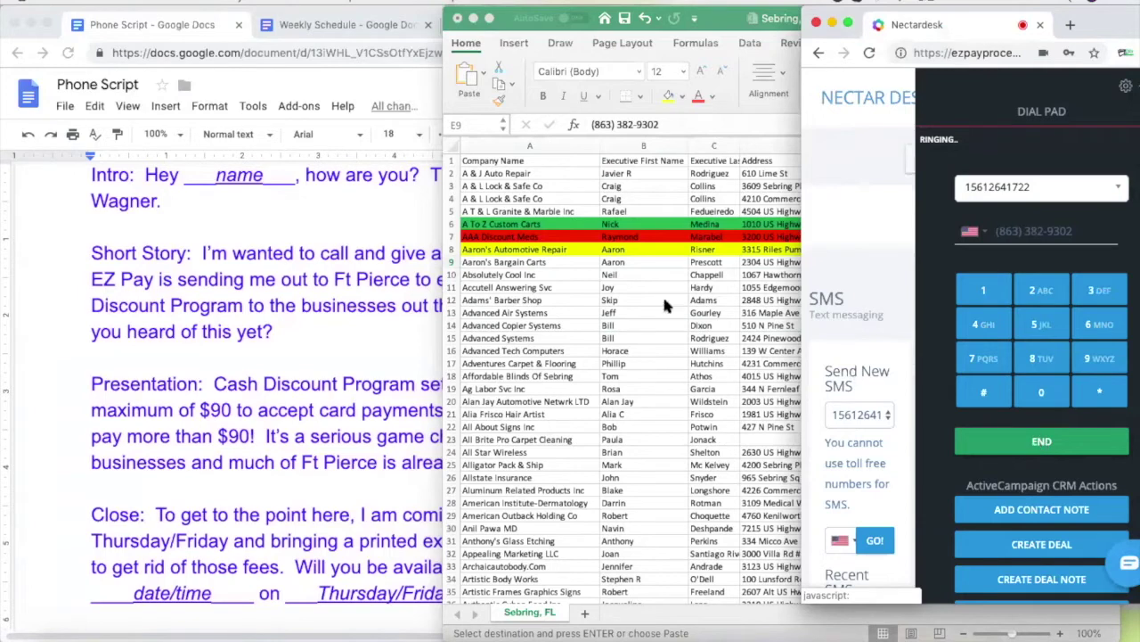
Check B9's first name, then delete 'to the businesses out there' from the script's Short Story
click(633, 260)
click(634, 262)
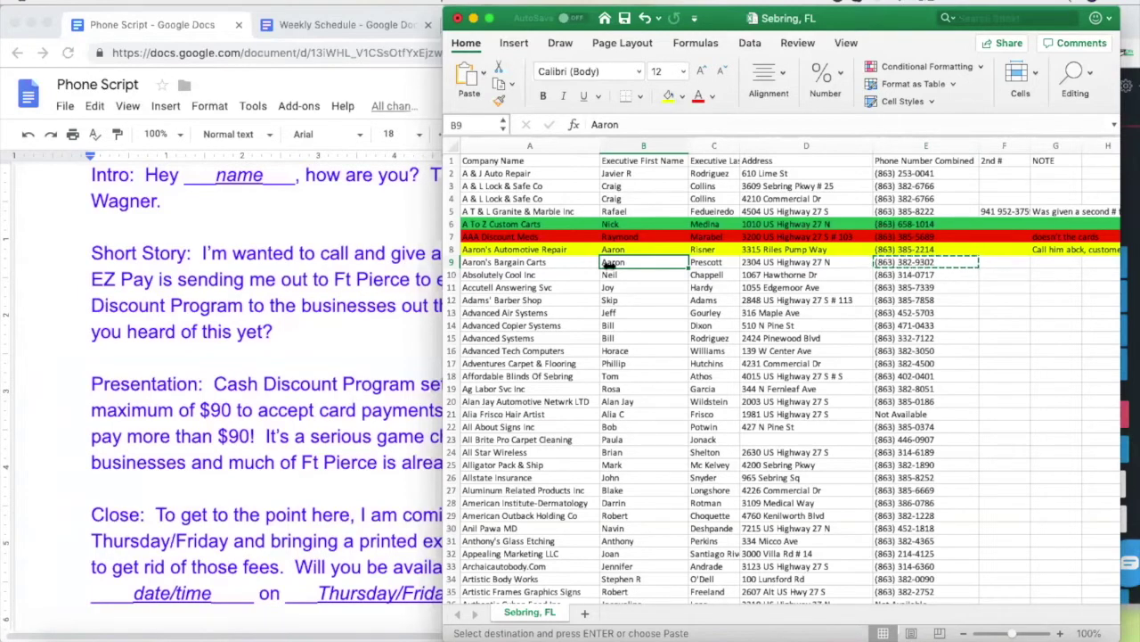
click(292, 230)
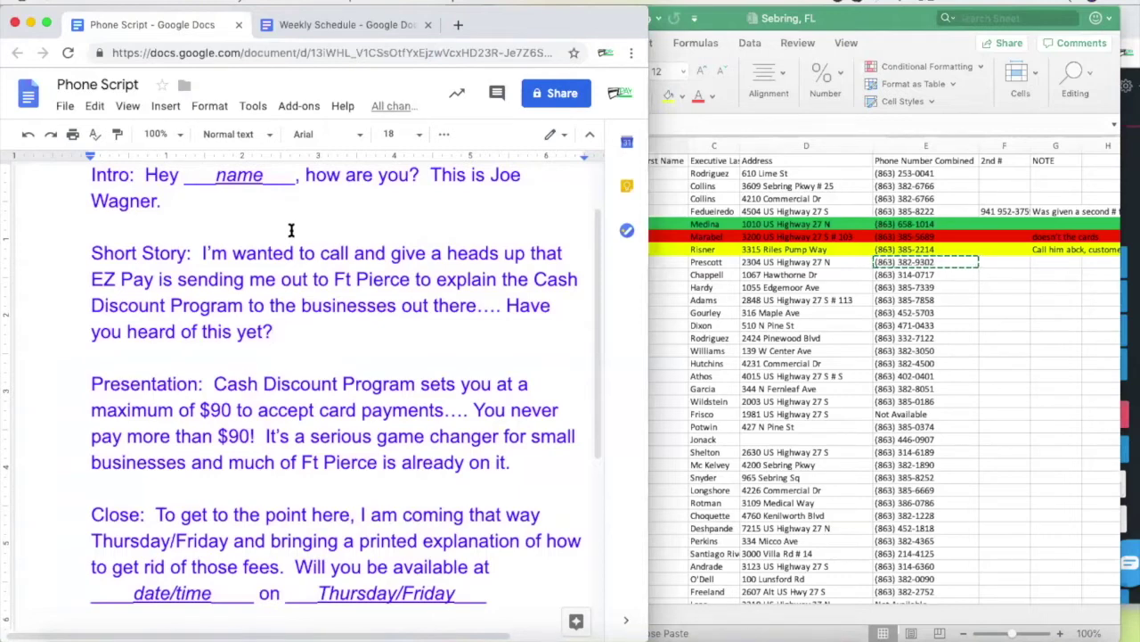
drag(476, 306, 249, 307)
key(BackSpace)
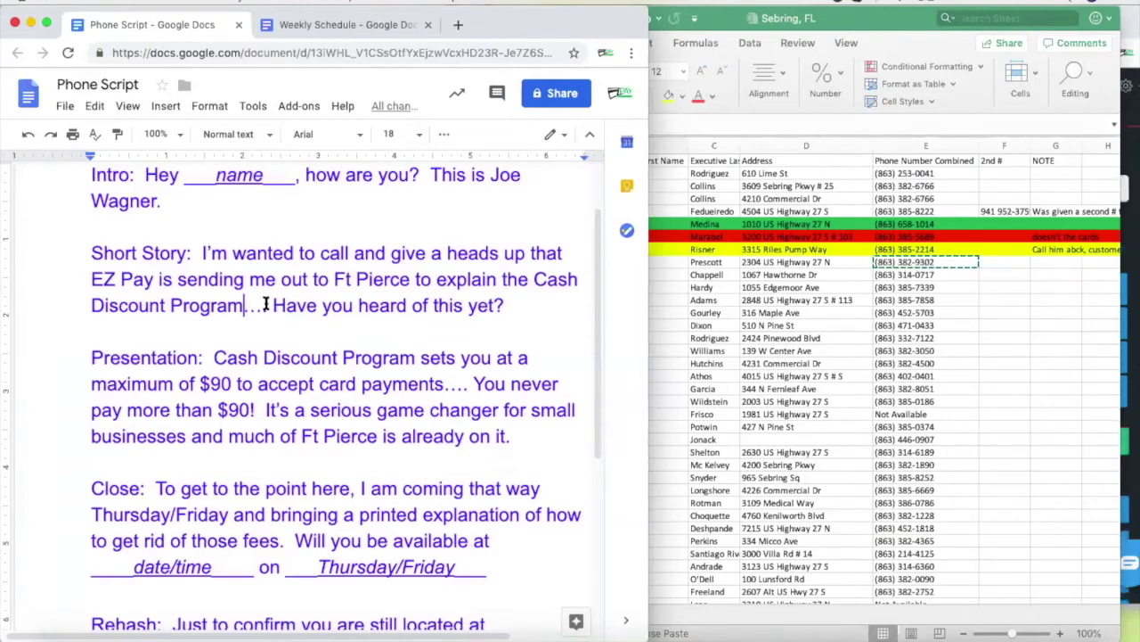
click(911, 261)
click(912, 260)
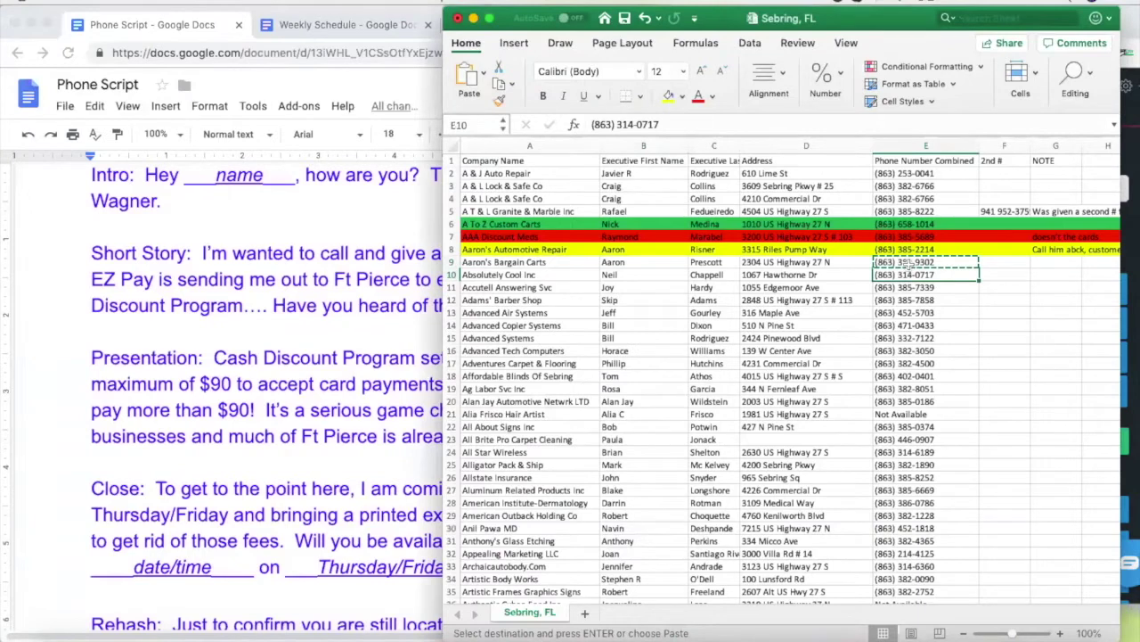
click(1125, 238)
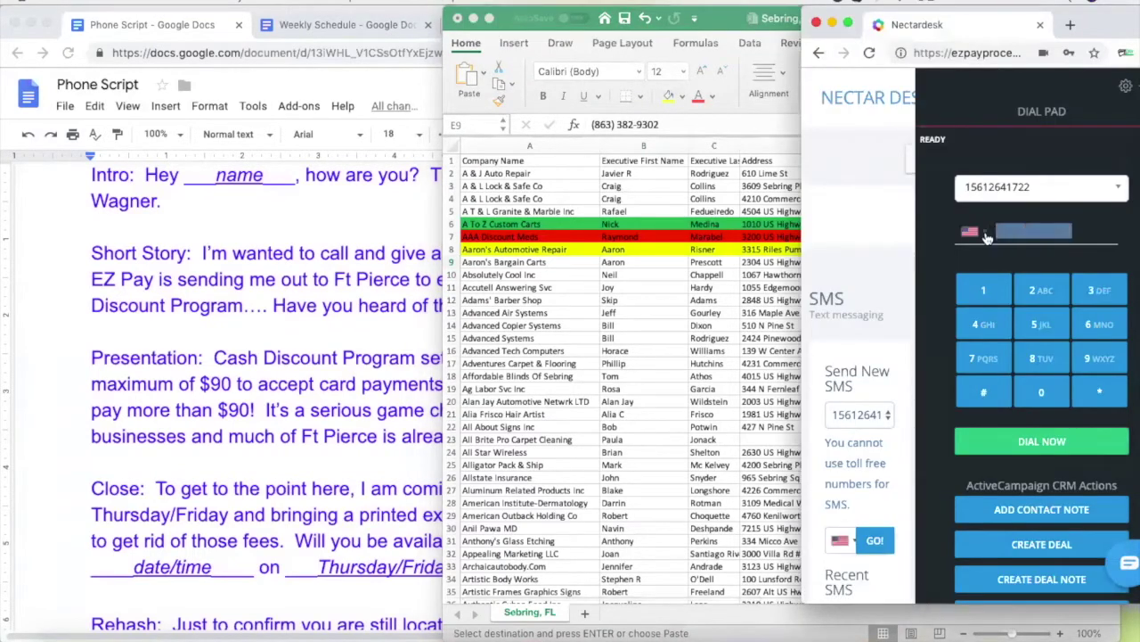
click(1045, 443)
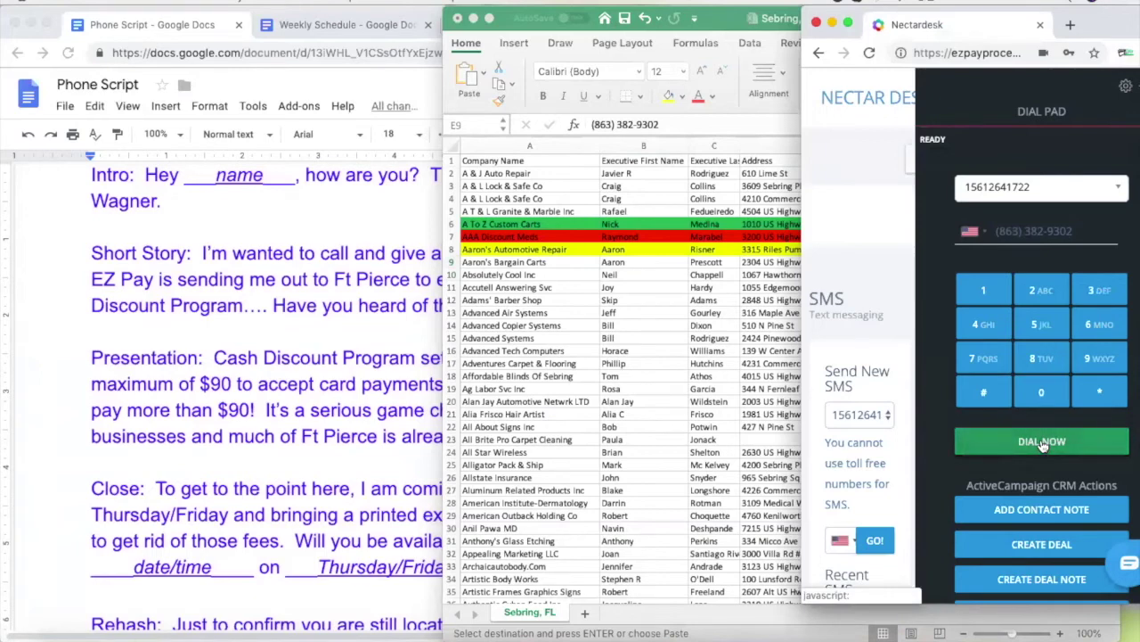
click(615, 269)
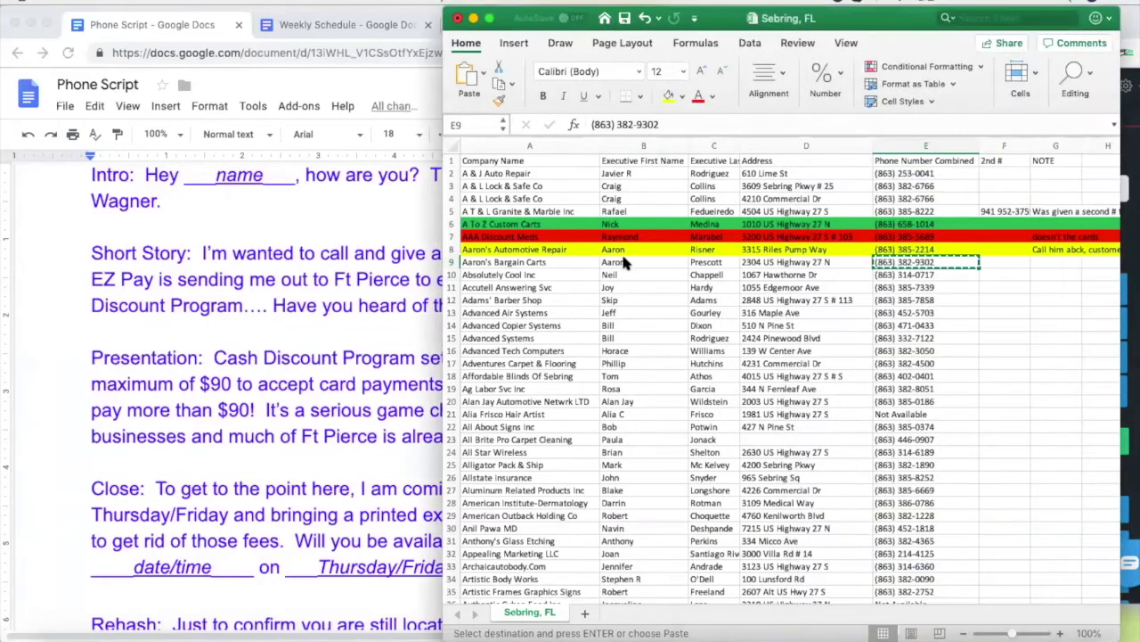
click(615, 264)
click(888, 261)
click(305, 320)
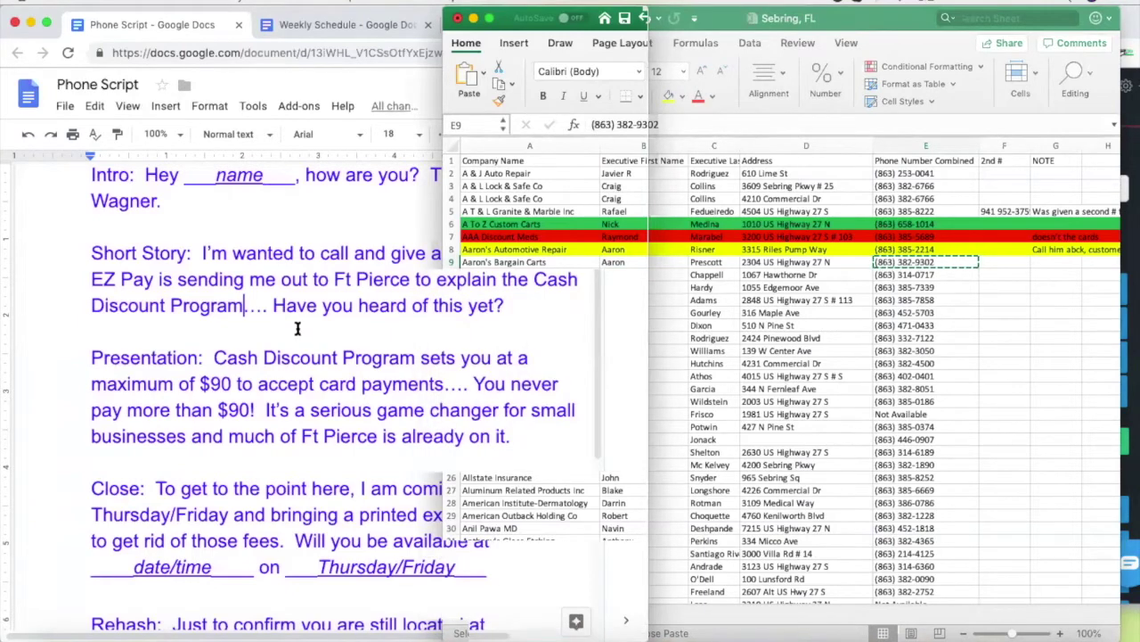
key(XF86AudioLowerVolume)
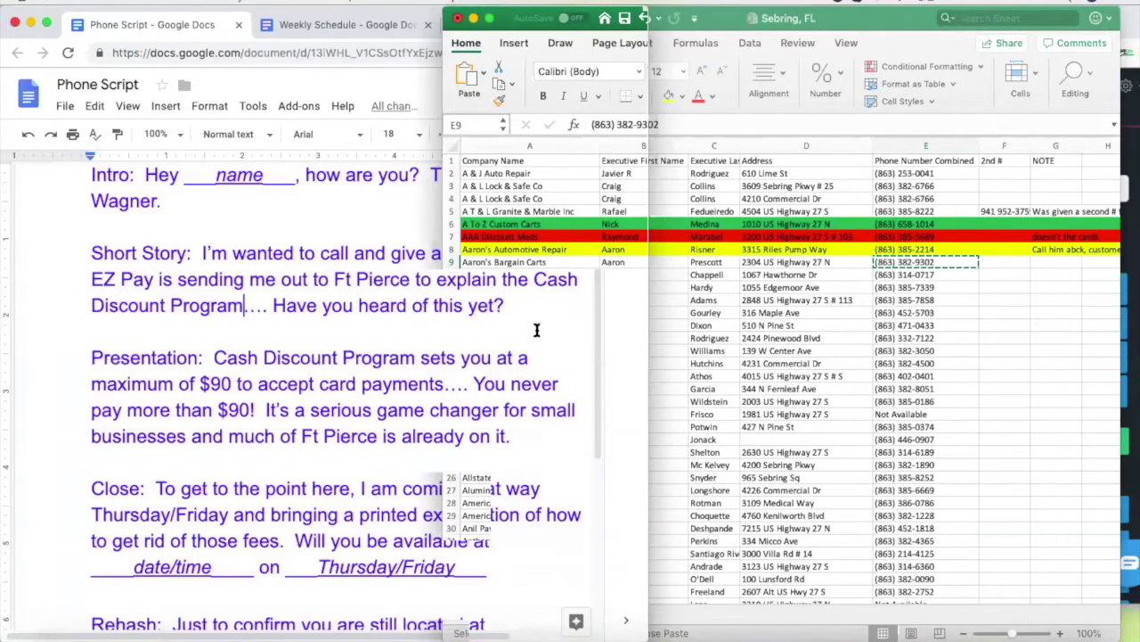
Note HUNG UP in G9, fill row 9 red, and copy E9's number
click(651, 251)
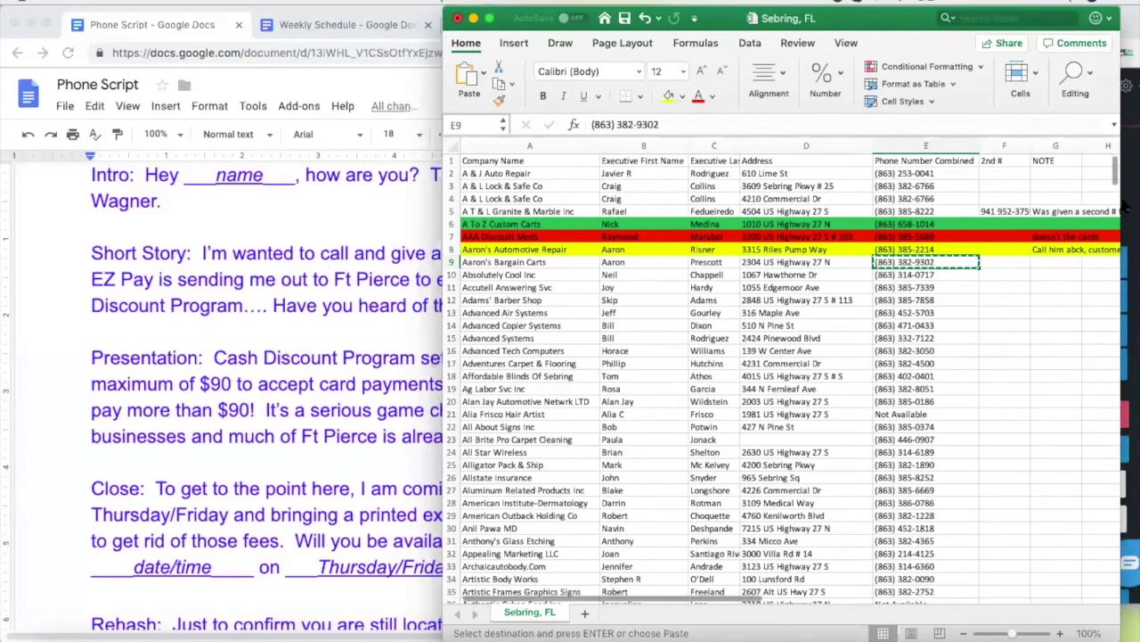
click(1129, 457)
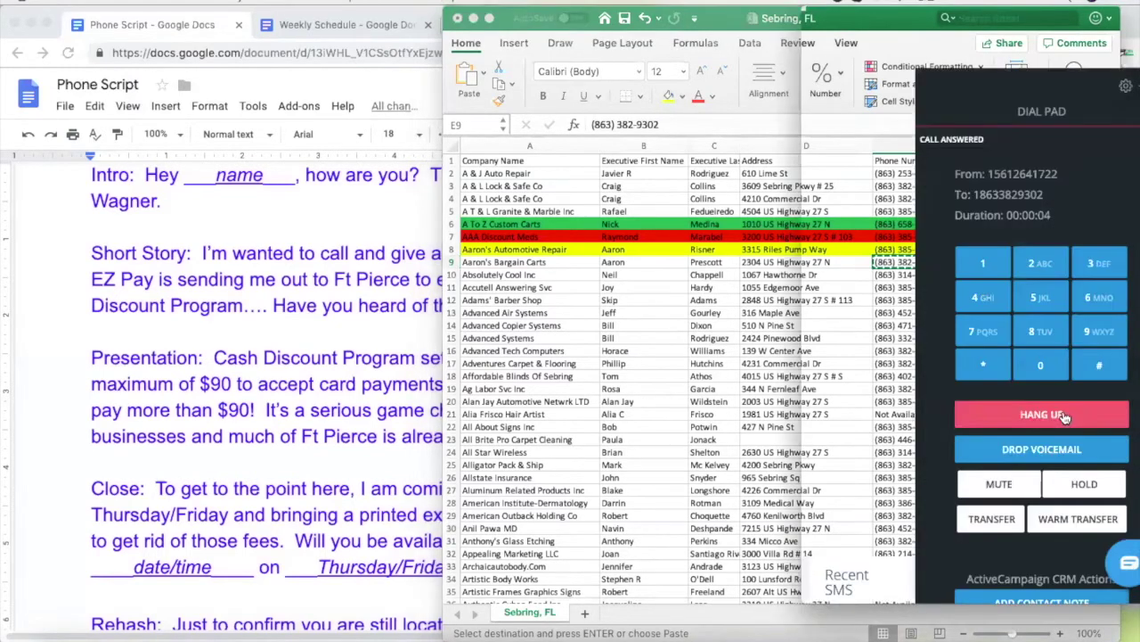
click(611, 310)
click(1065, 262)
text(HU)
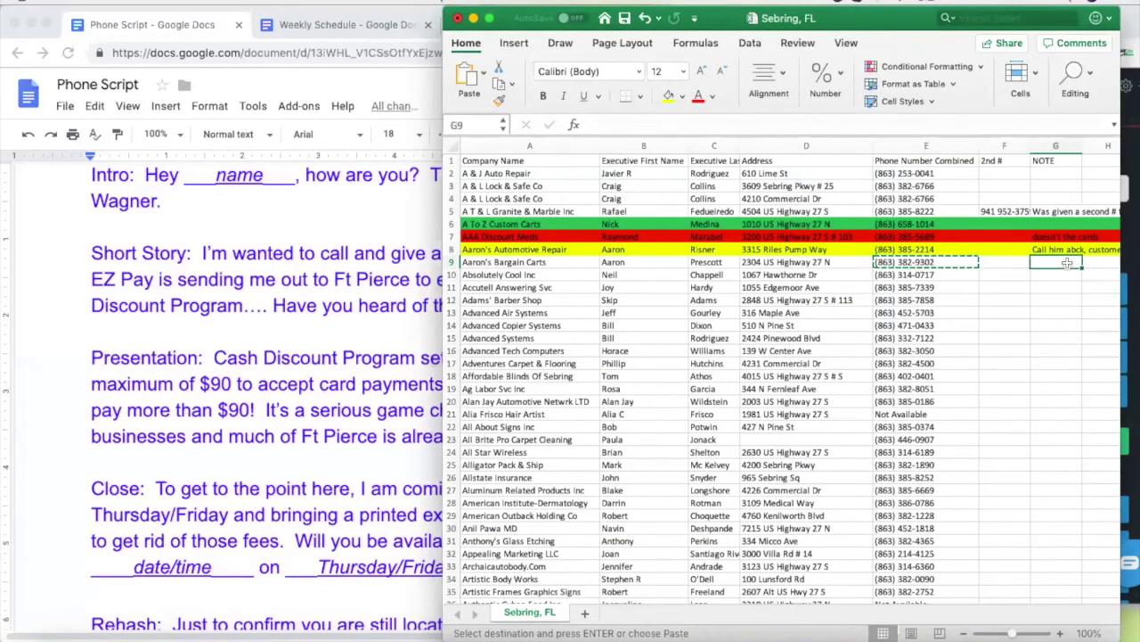
text(NG UP)
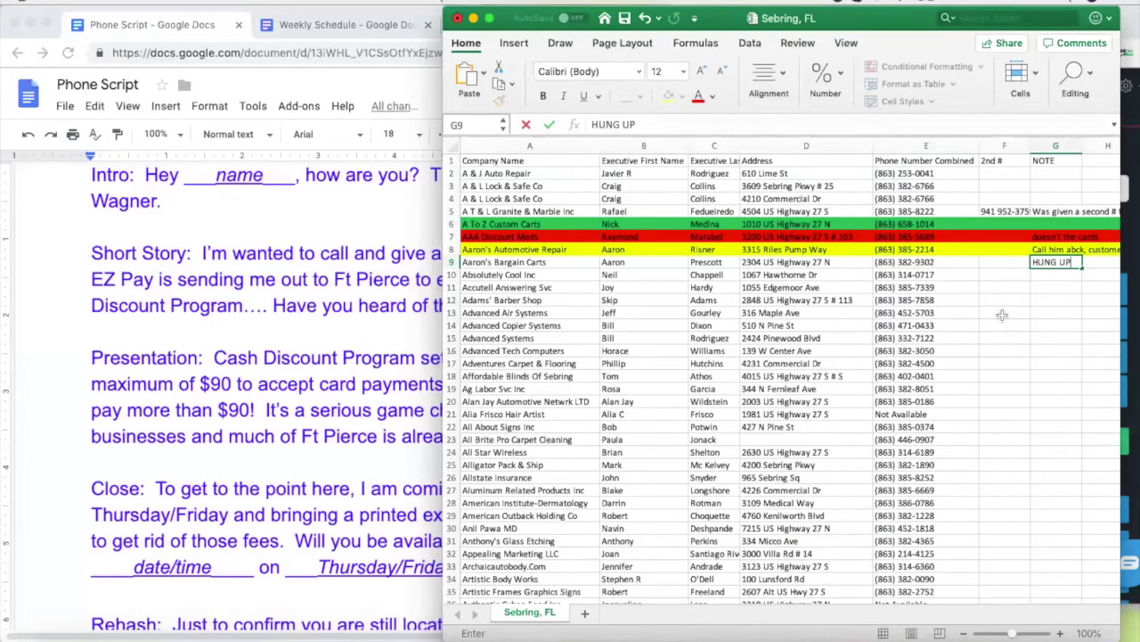
click(451, 262)
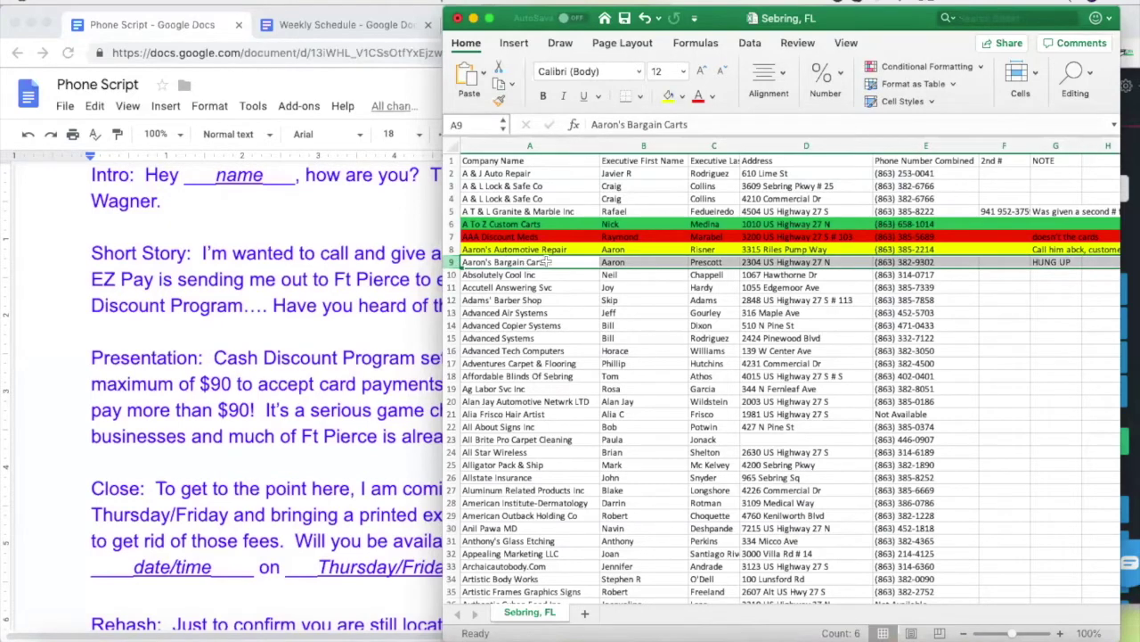
click(682, 95)
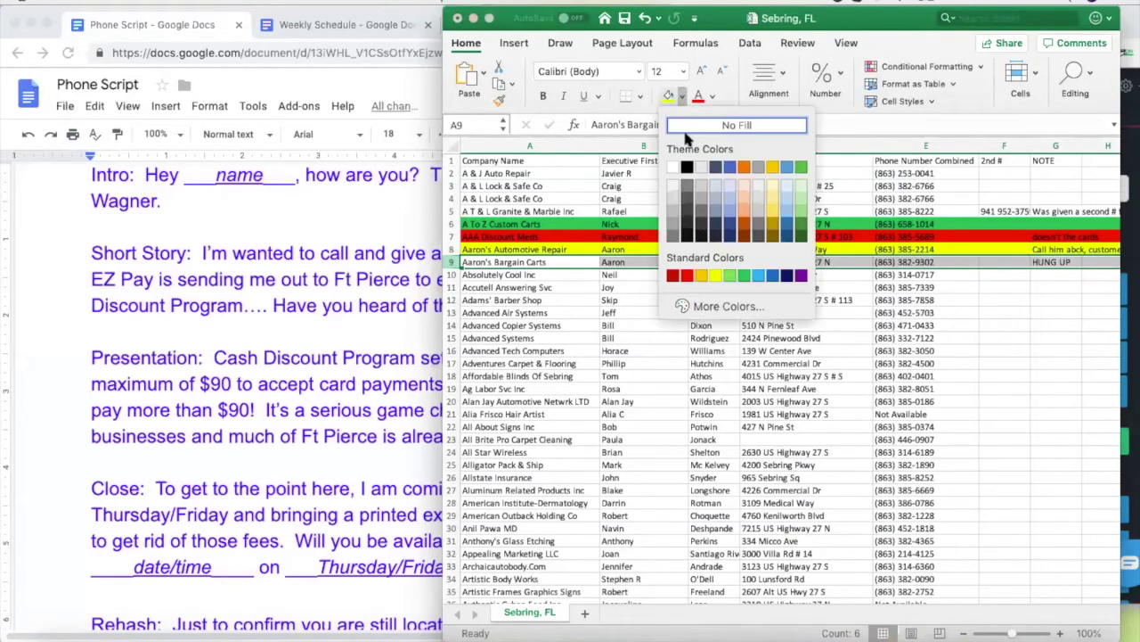
click(687, 277)
click(802, 350)
click(917, 262)
key(super+c)
click(1130, 419)
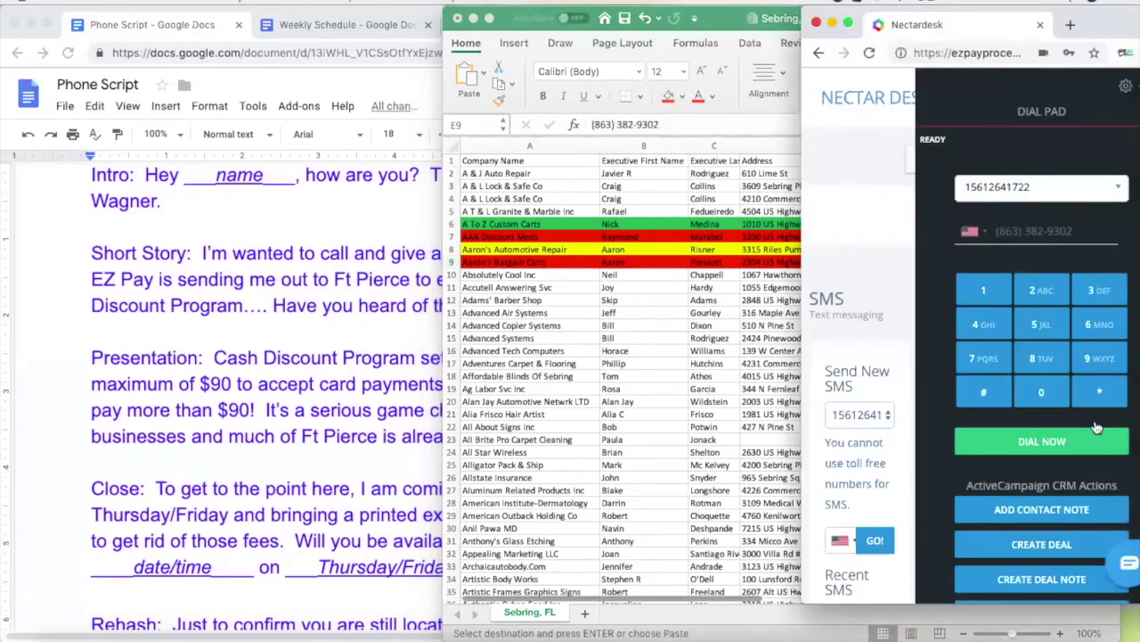
click(1034, 233)
key(super+v)
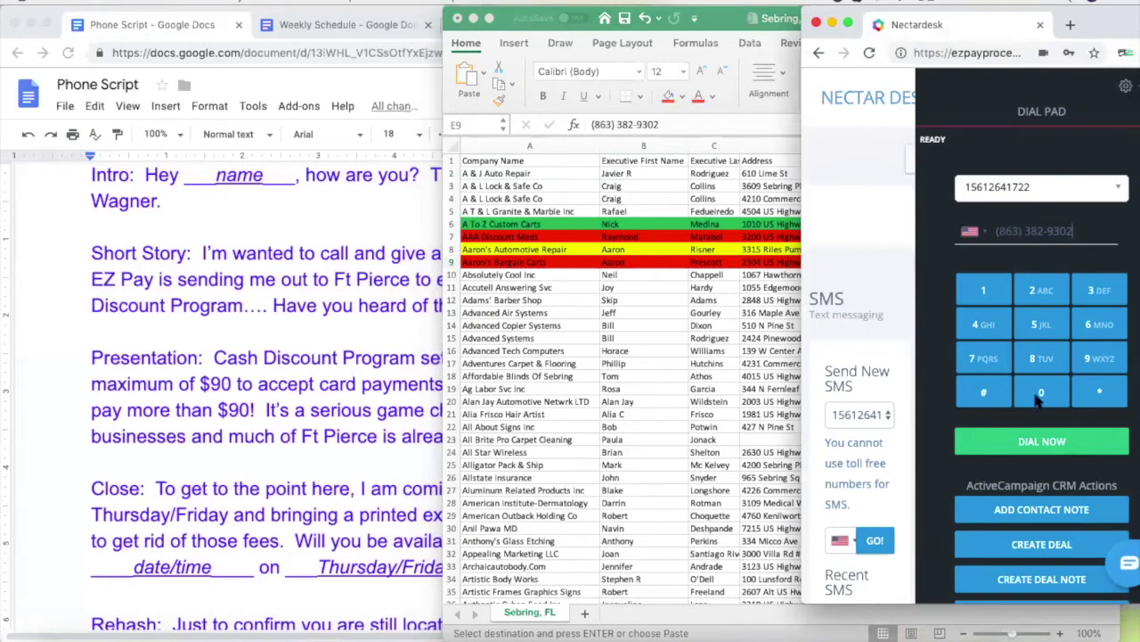
click(1041, 441)
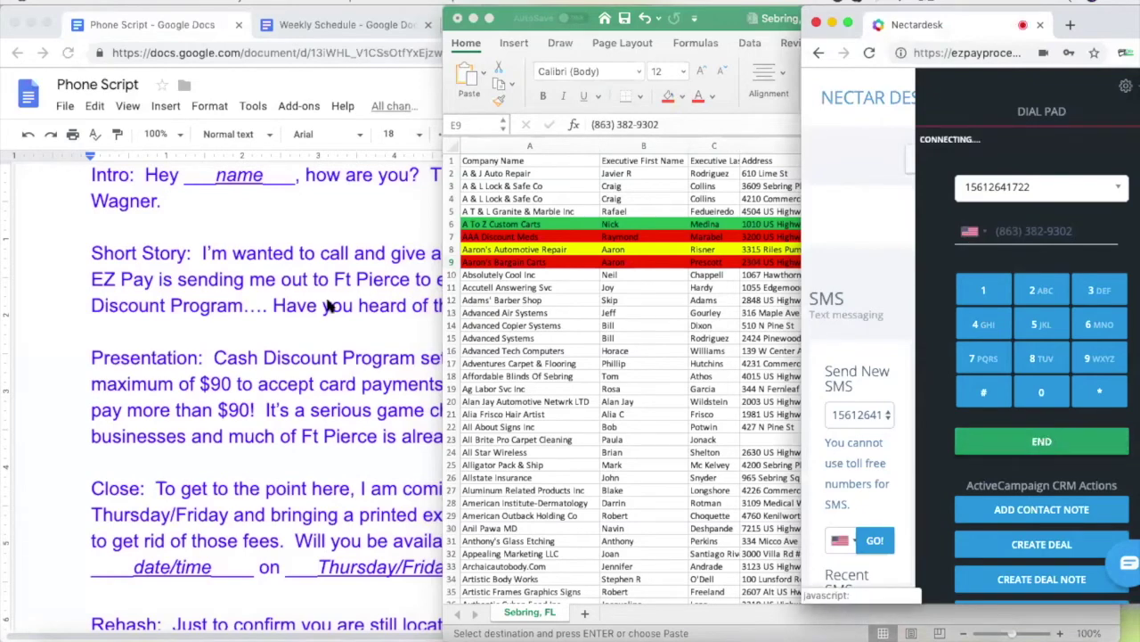
click(539, 276)
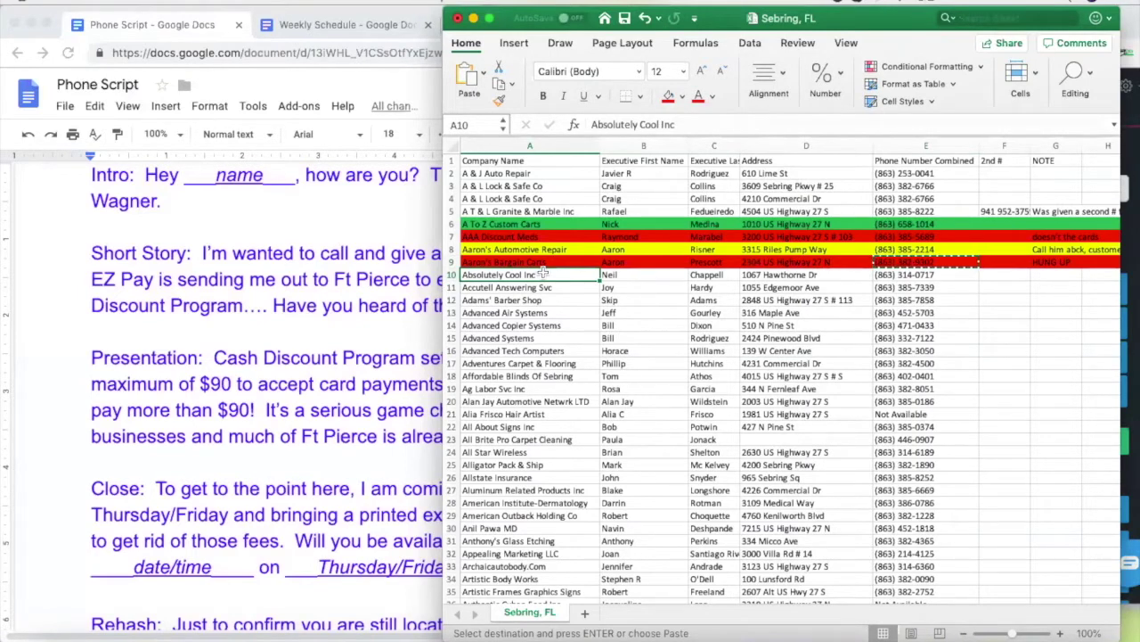
click(1129, 247)
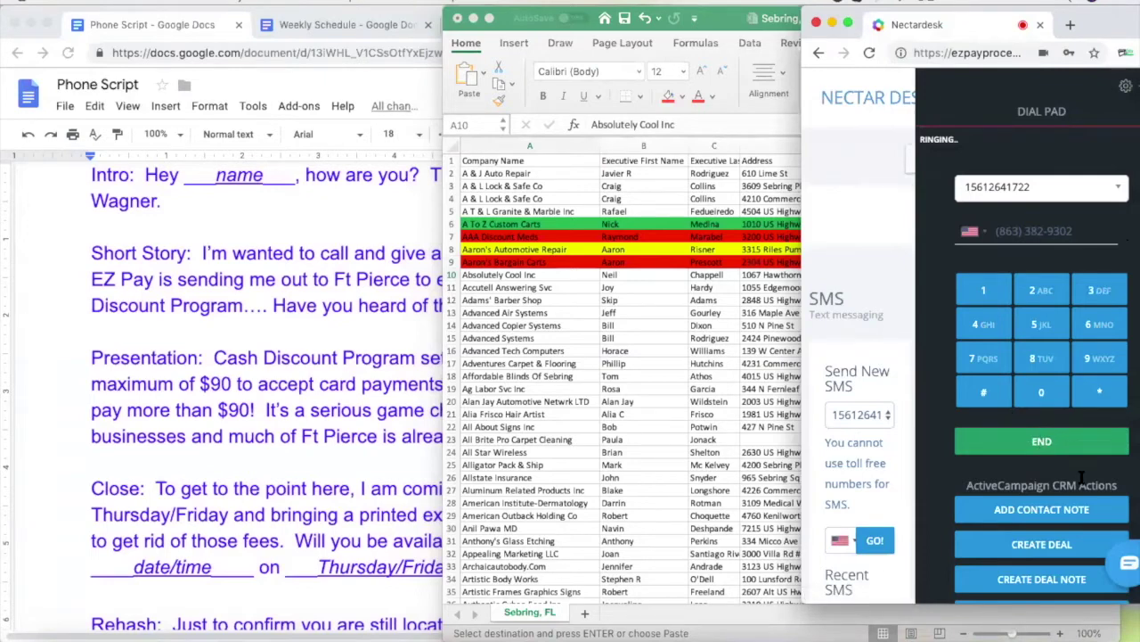
click(1035, 441)
click(600, 277)
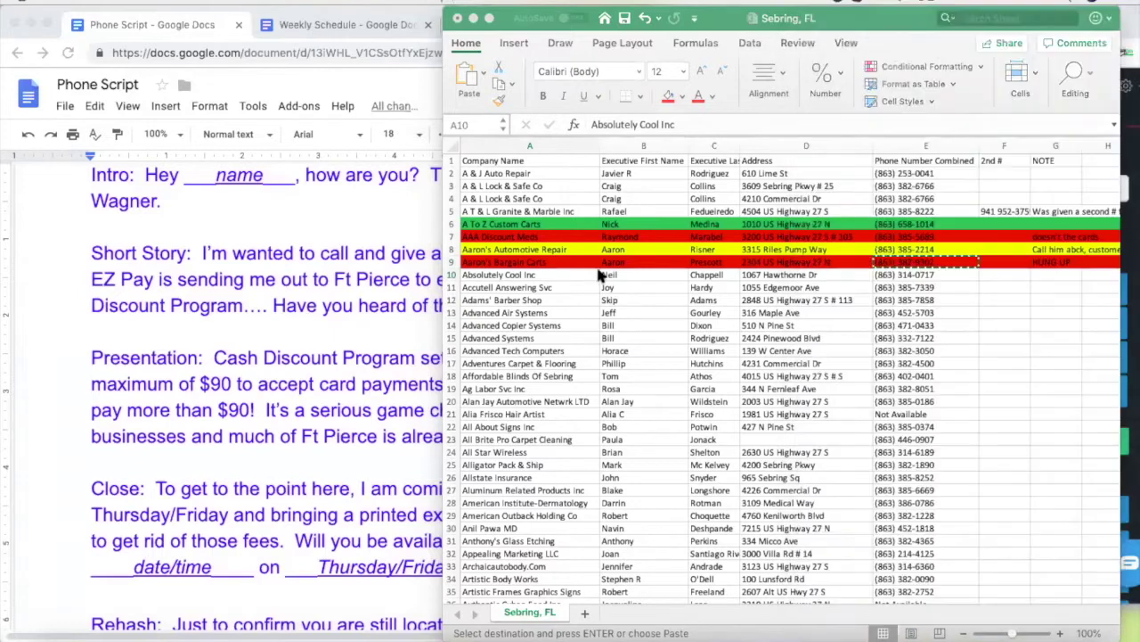
click(726, 278)
click(902, 277)
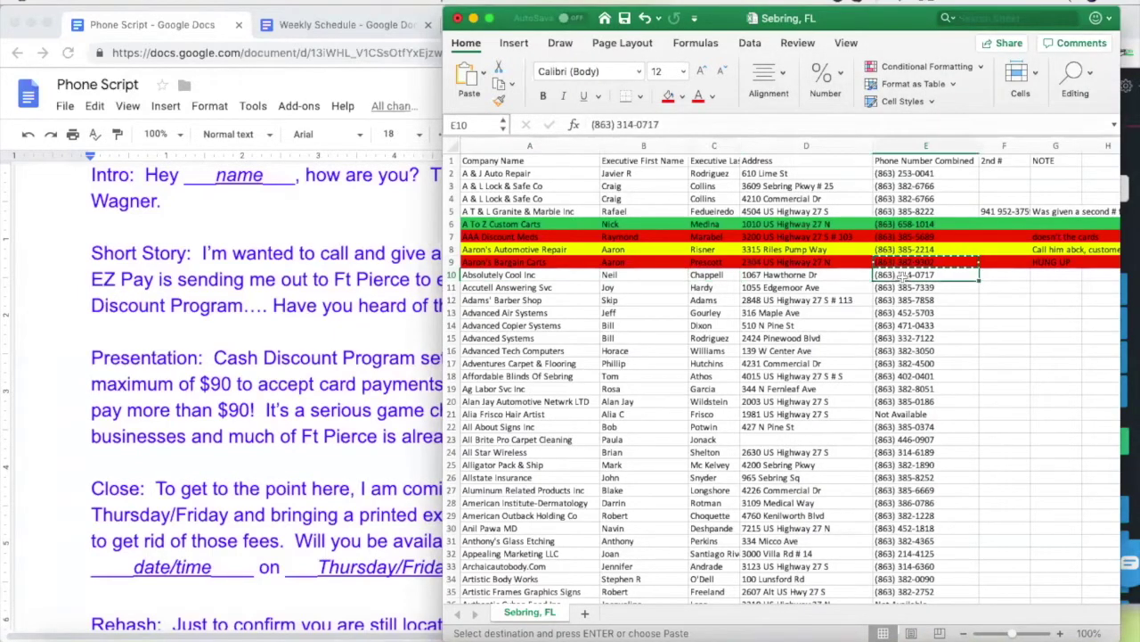
click(1129, 239)
drag(1074, 233, 989, 234)
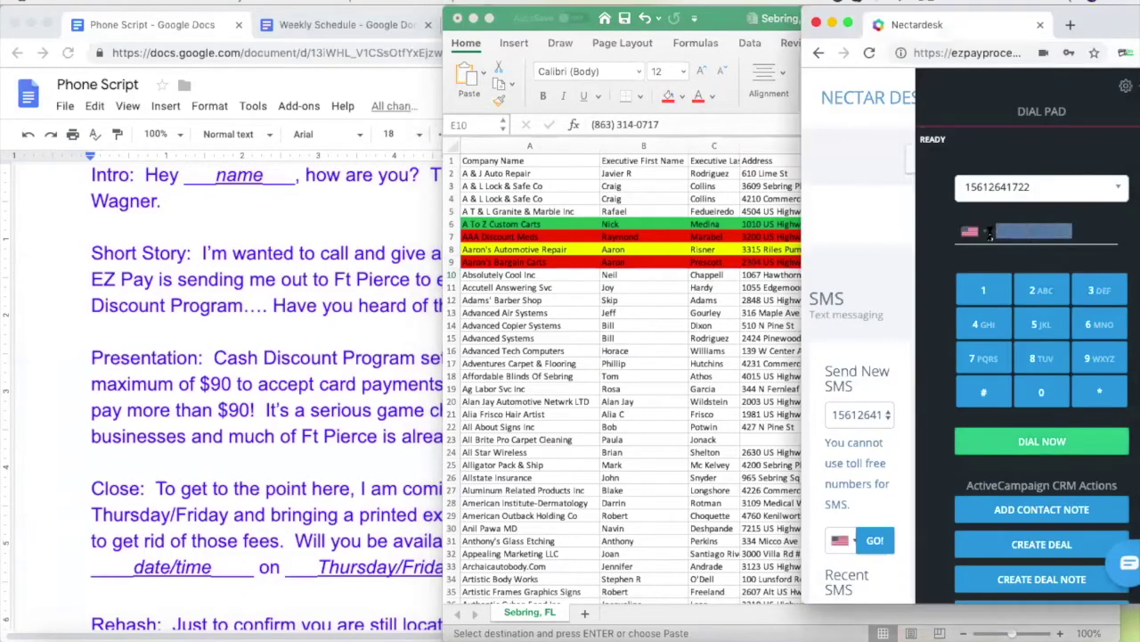
key(super+v)
click(1039, 442)
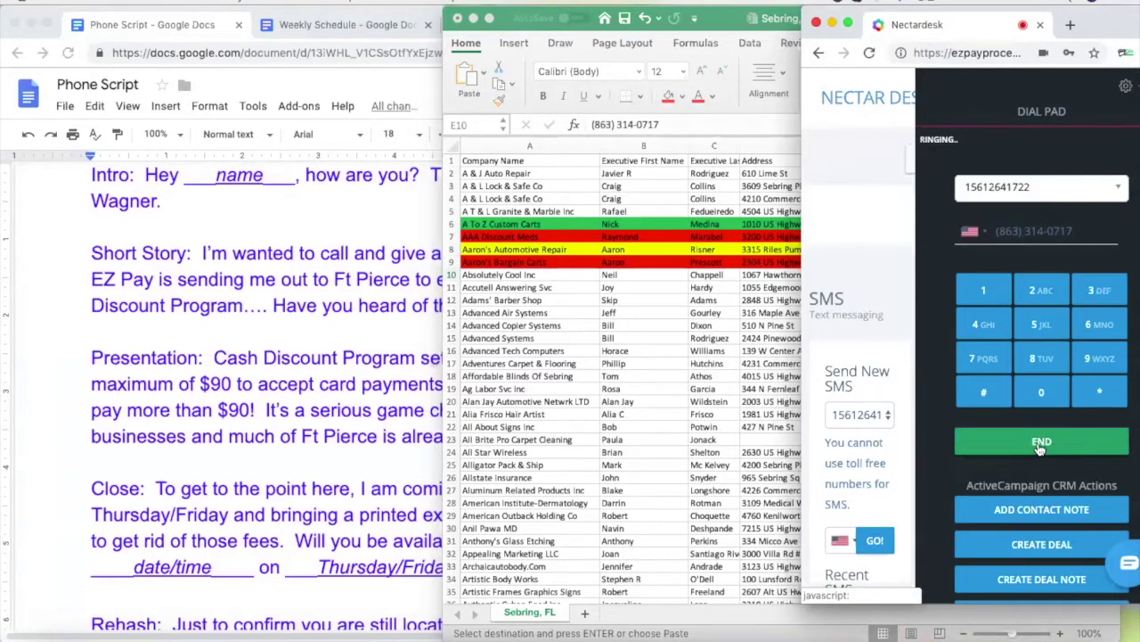
Check the contact's first name in B10, then bring up the Phone Script
click(575, 276)
click(643, 275)
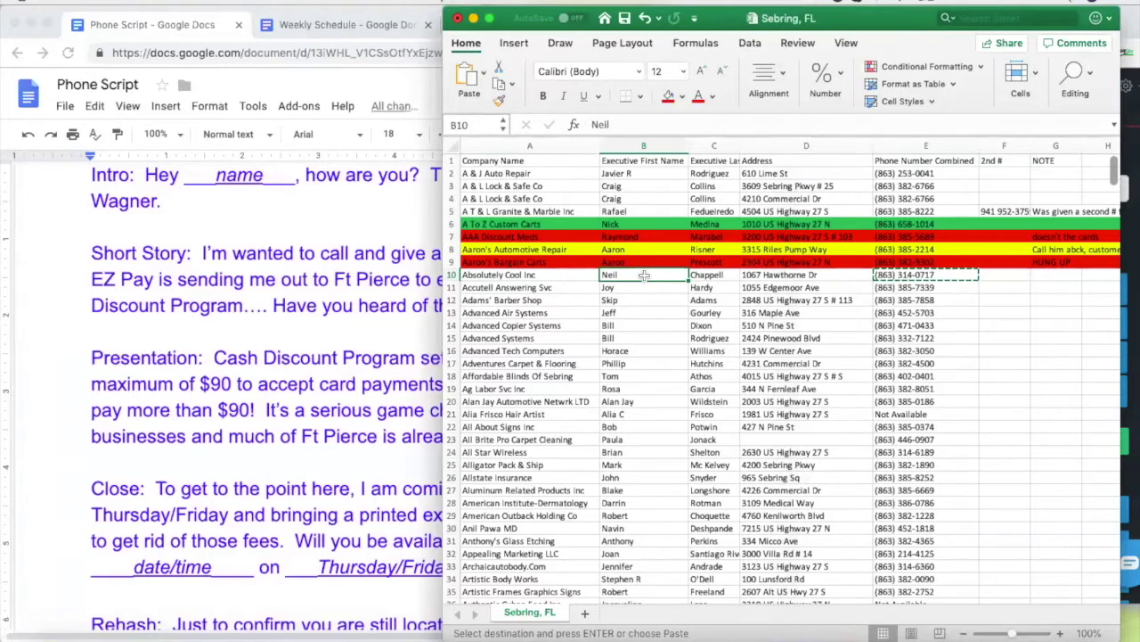
click(348, 256)
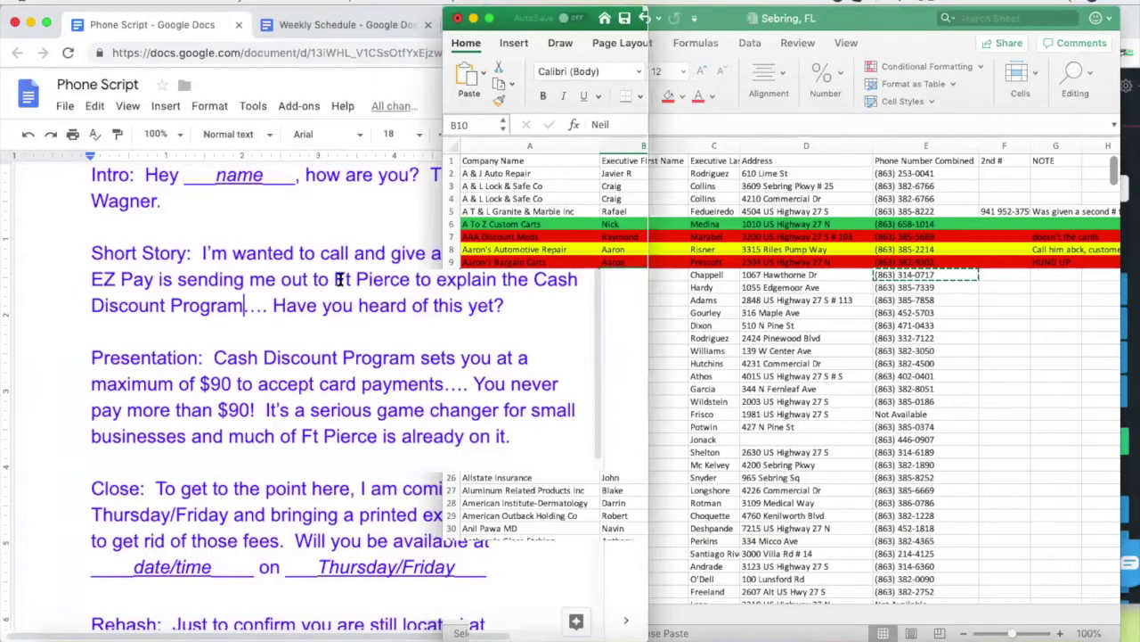
click(790, 326)
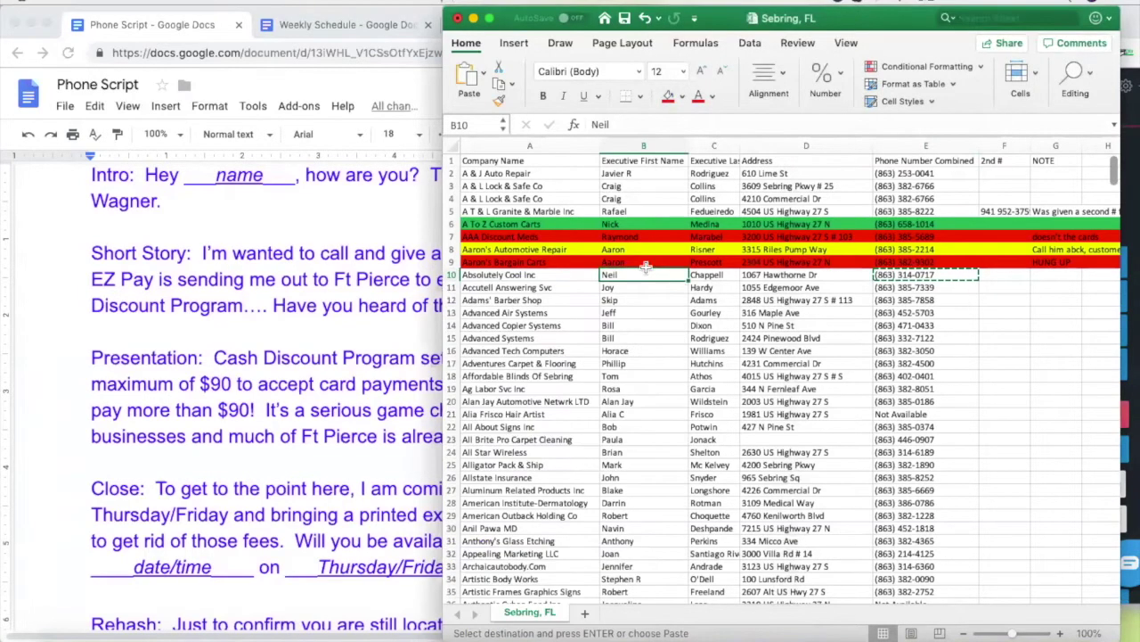
click(308, 229)
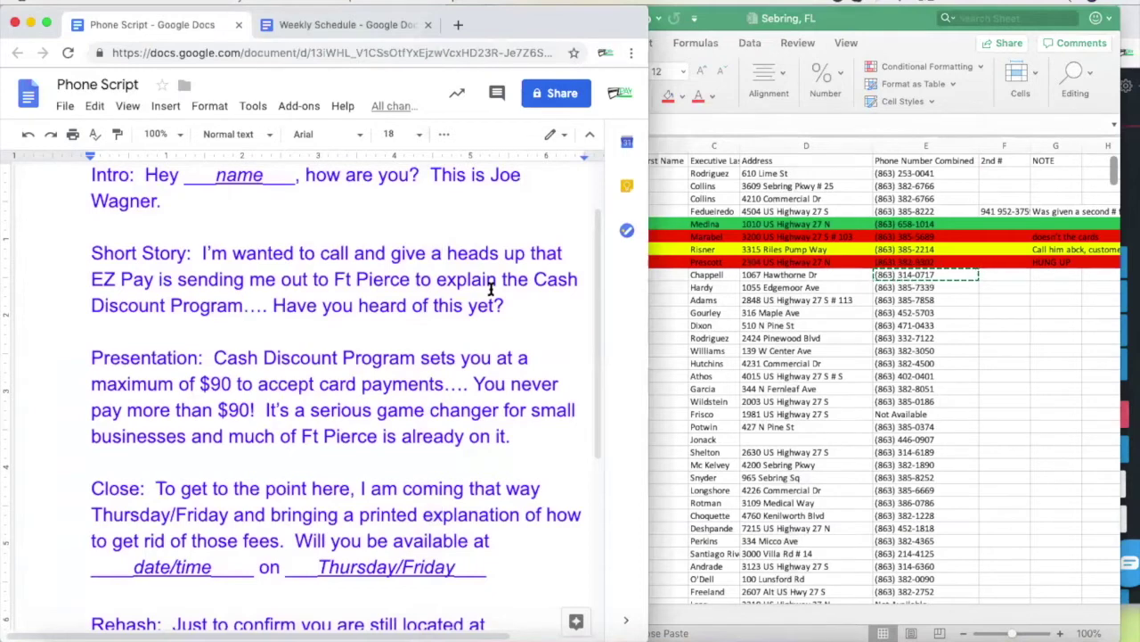
Follow the Phone Script during the Absolutely Cool Inc call, checking row 10's contact names
click(733, 305)
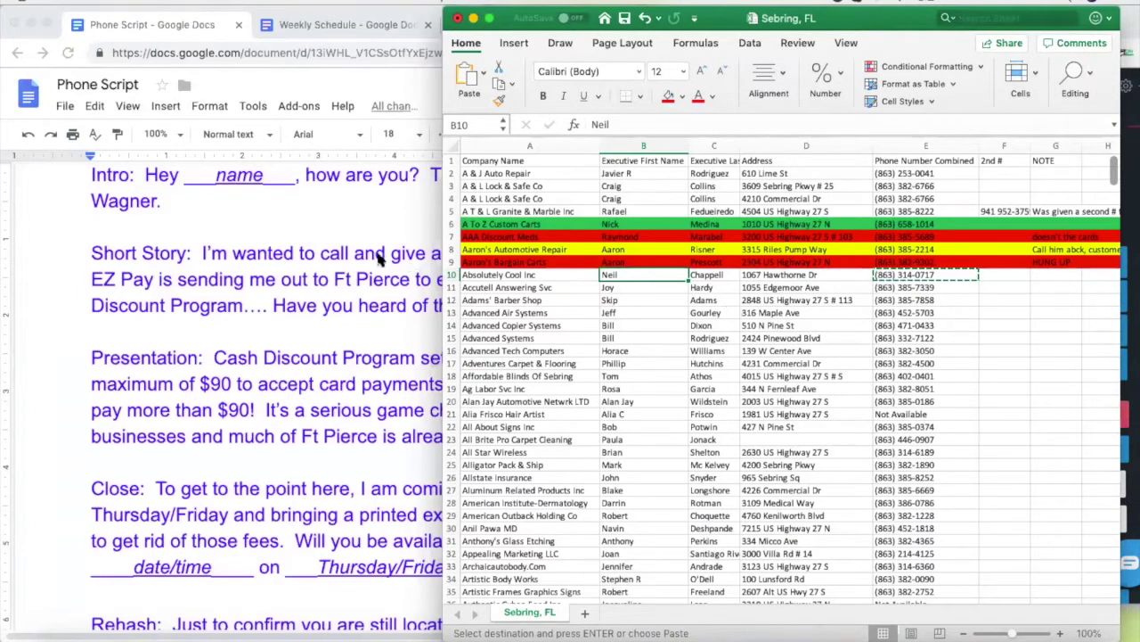
click(333, 224)
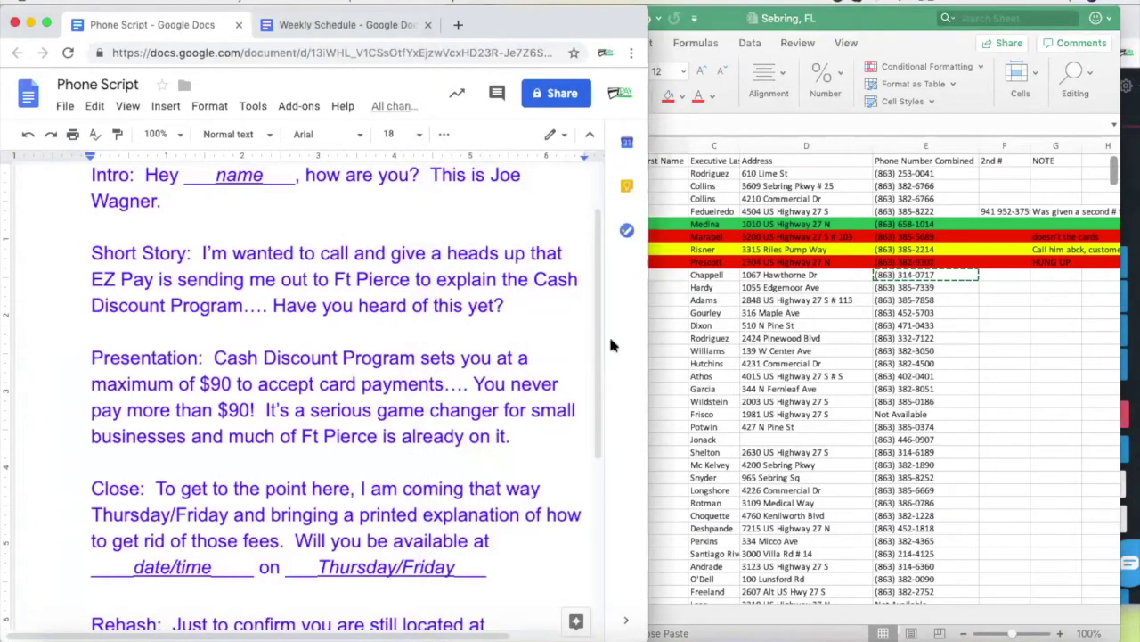
click(659, 272)
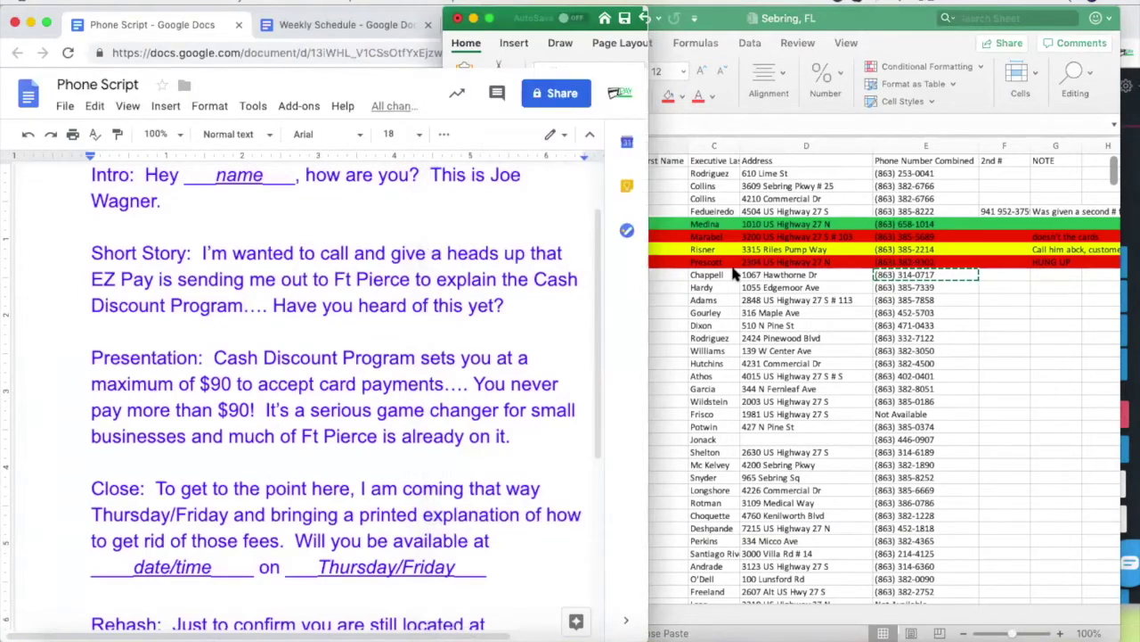
click(666, 280)
click(710, 276)
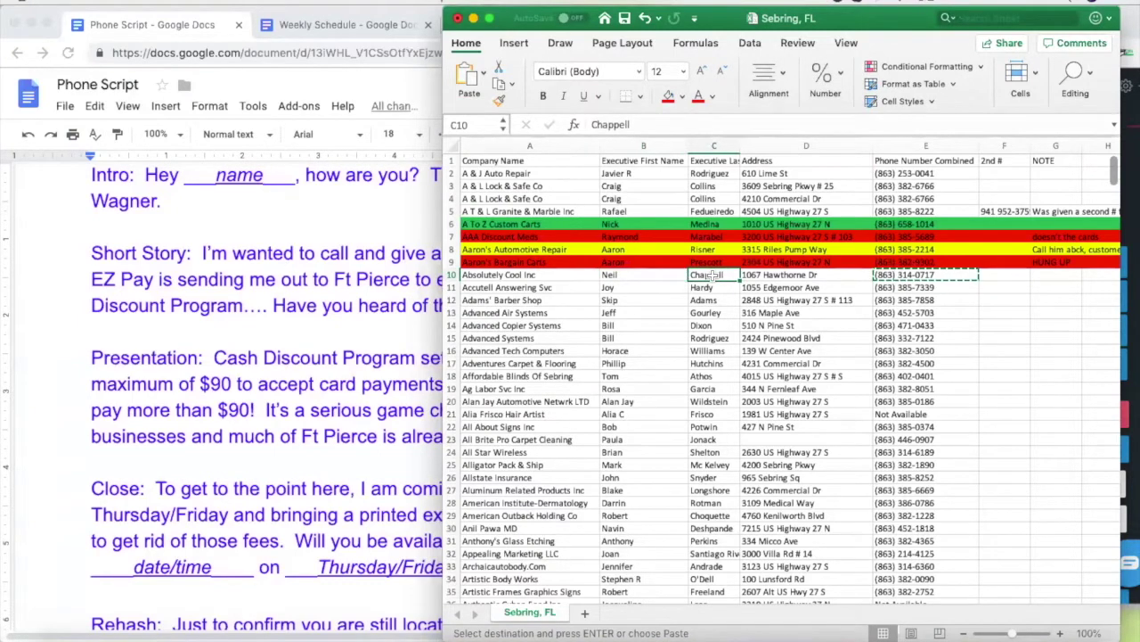
click(650, 277)
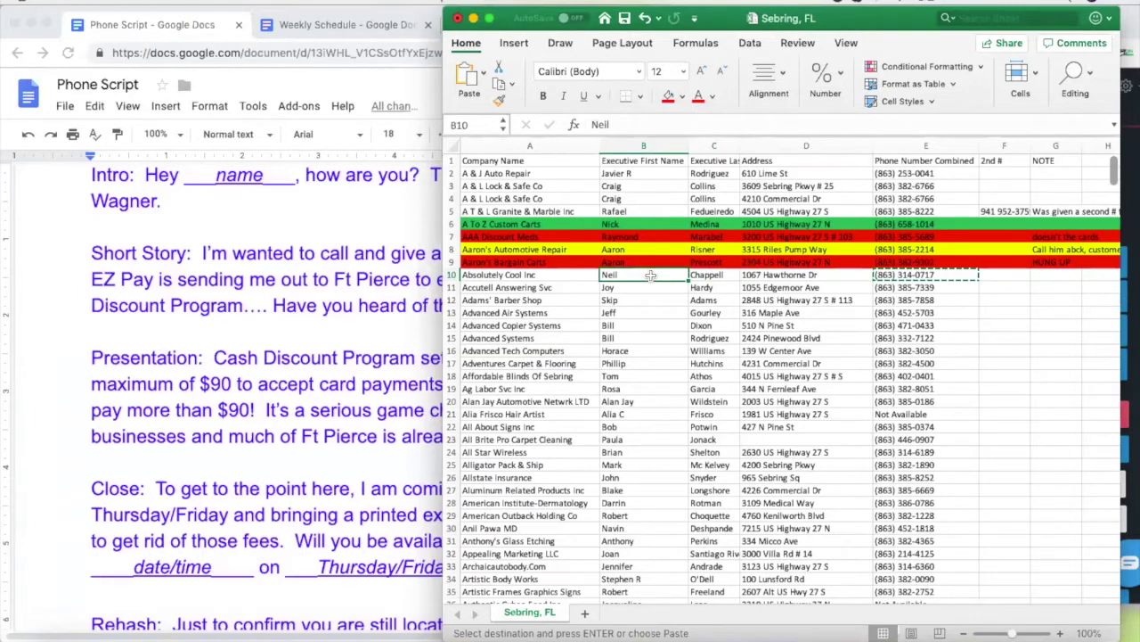
click(354, 224)
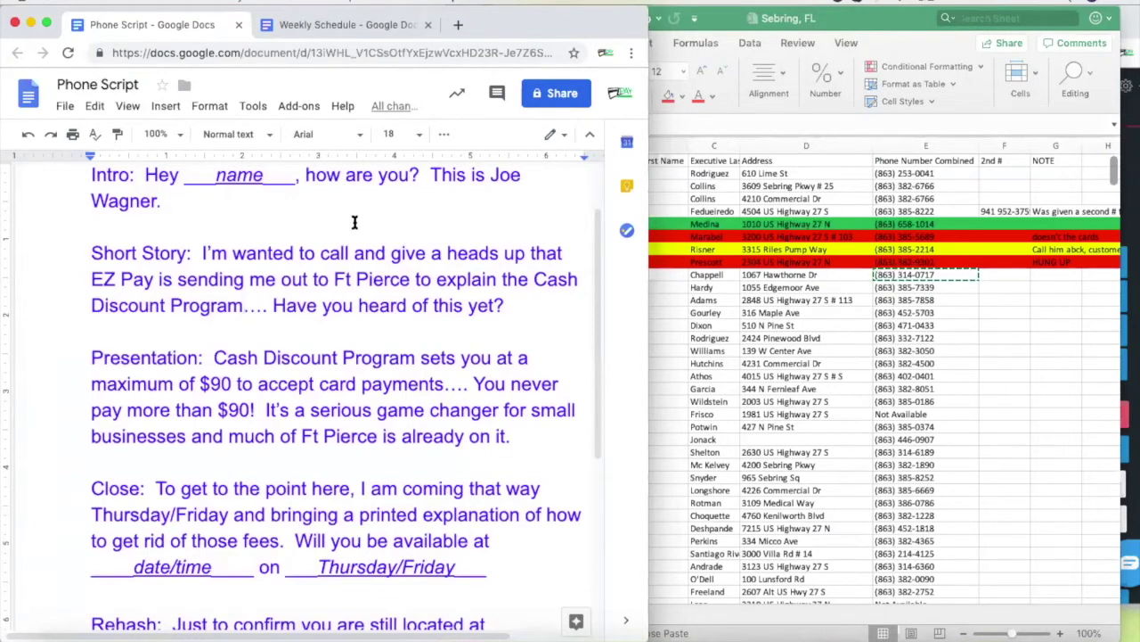
click(904, 278)
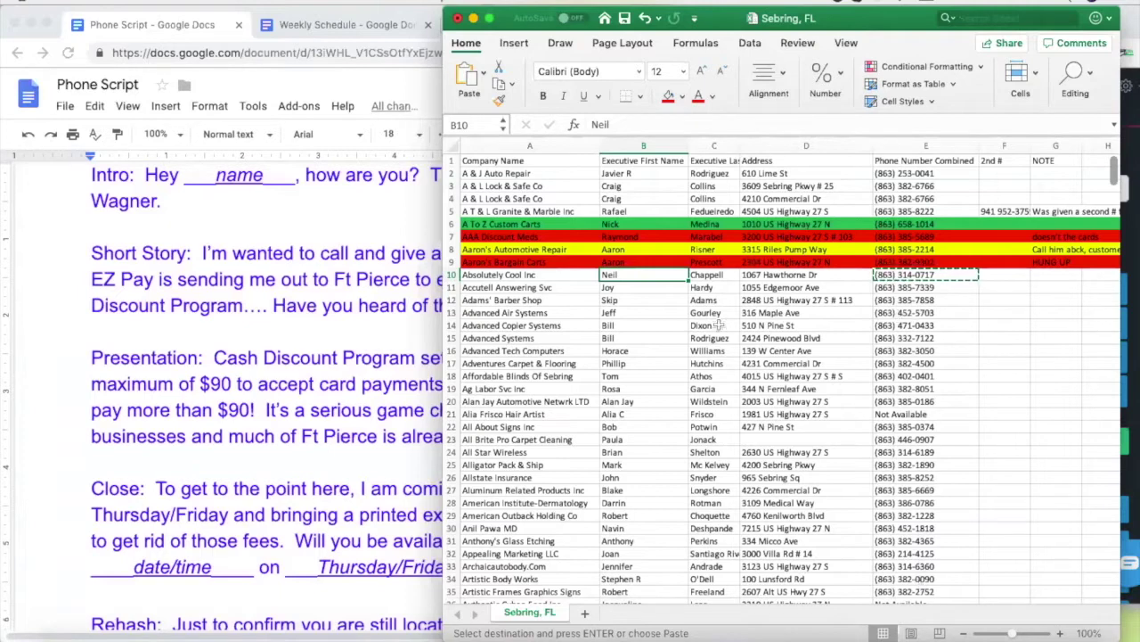
Enter New Ownership in B10 and fill row 10 red
drag(615, 312, 627, 275)
text(New Ownership)
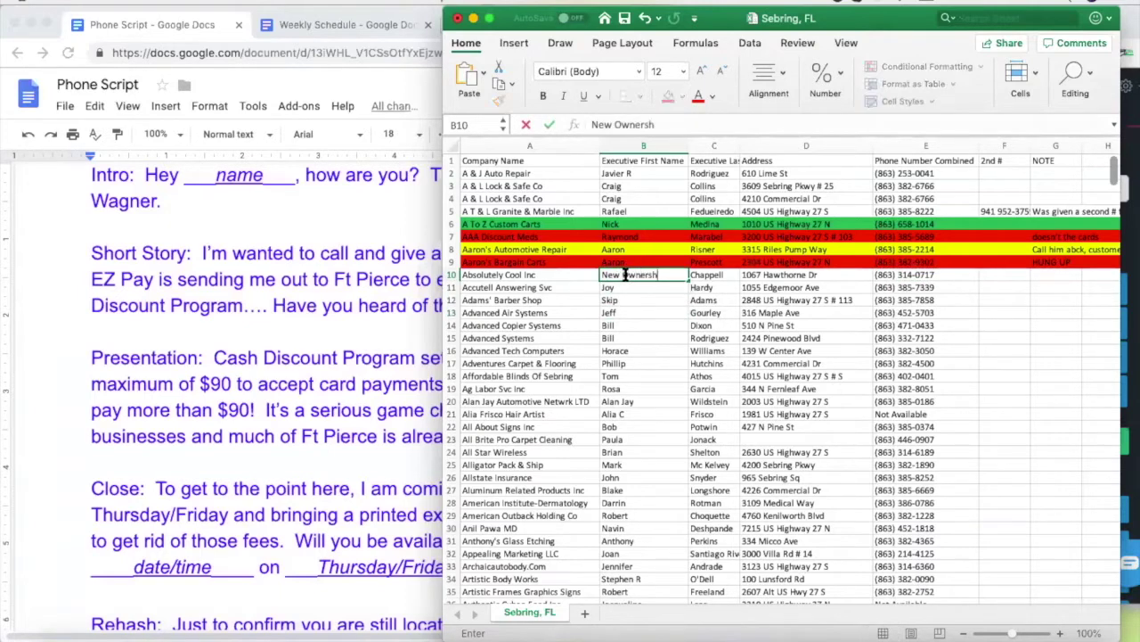
click(462, 275)
click(451, 274)
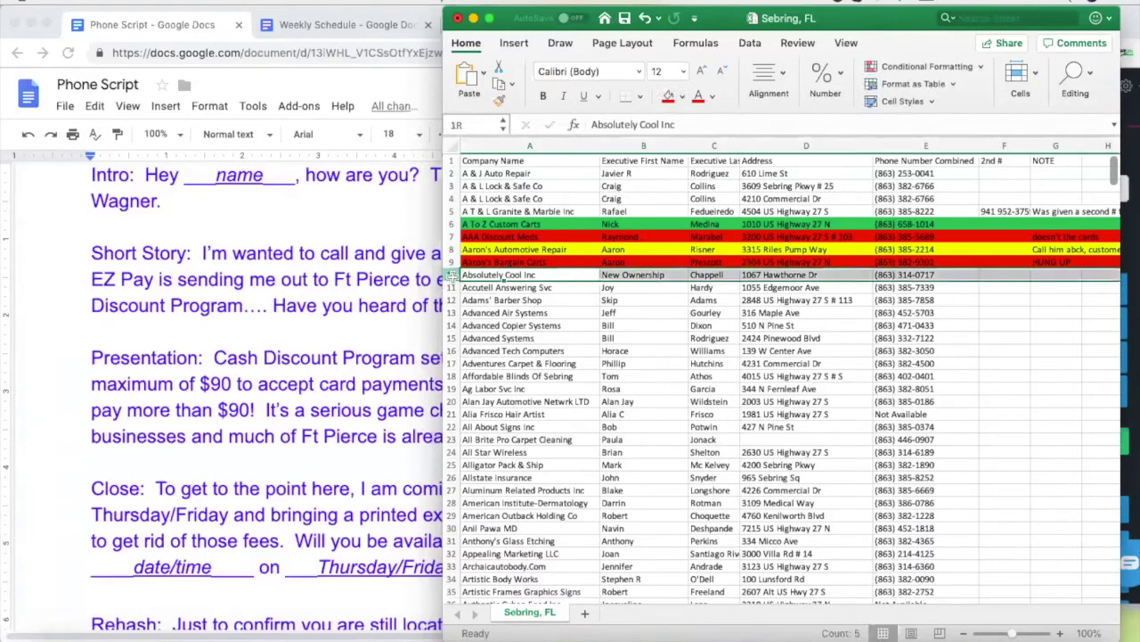
click(668, 95)
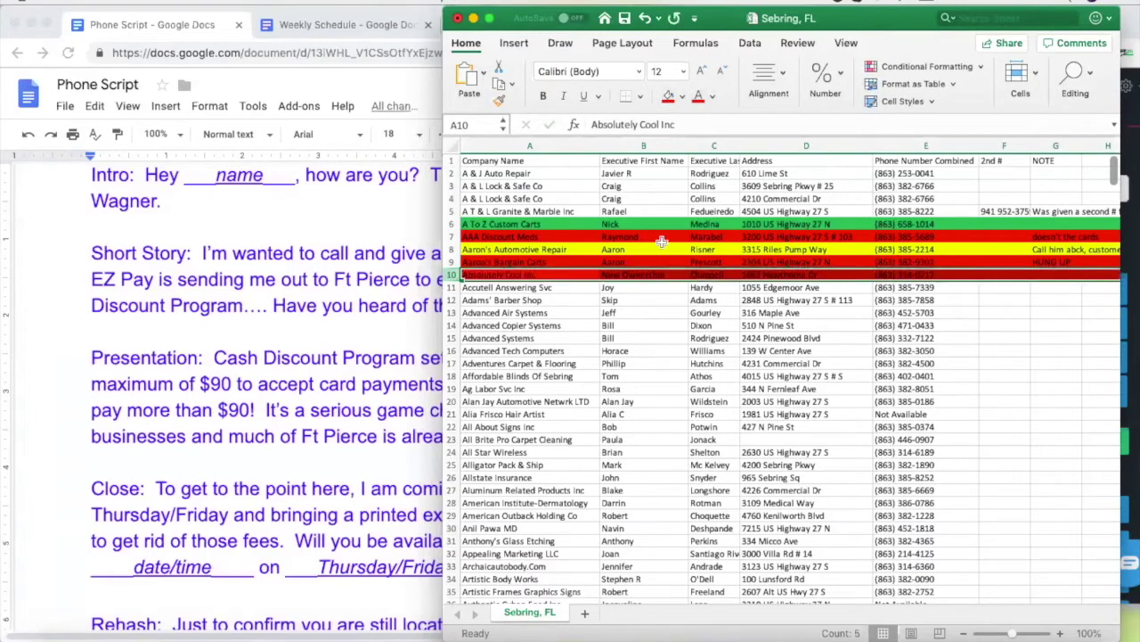
click(642, 287)
click(914, 288)
key(super+c)
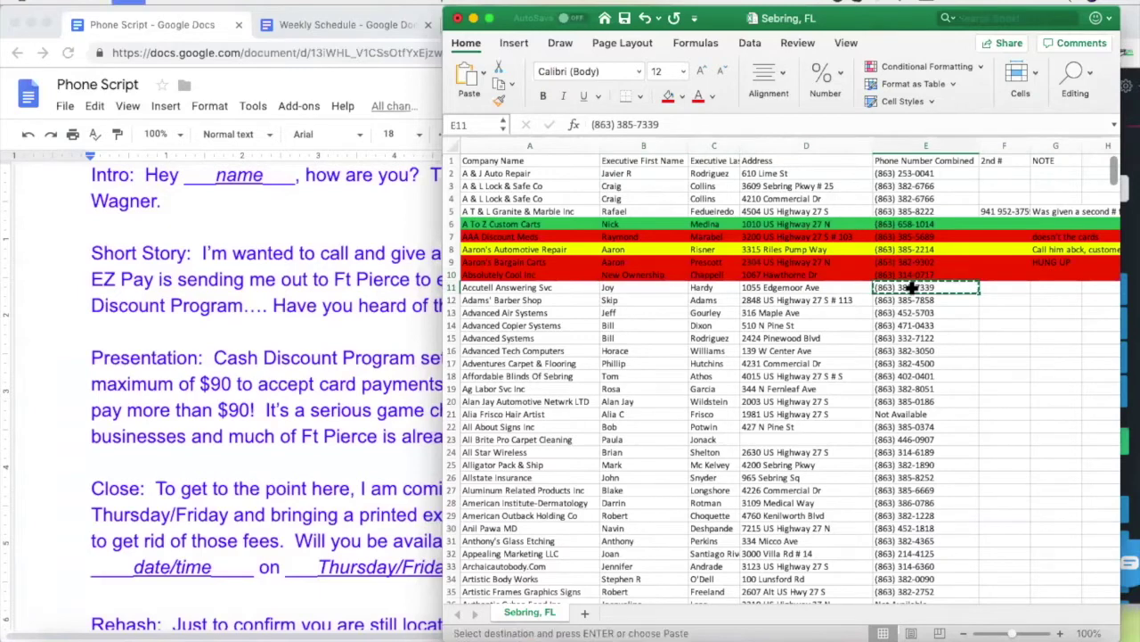
click(1130, 615)
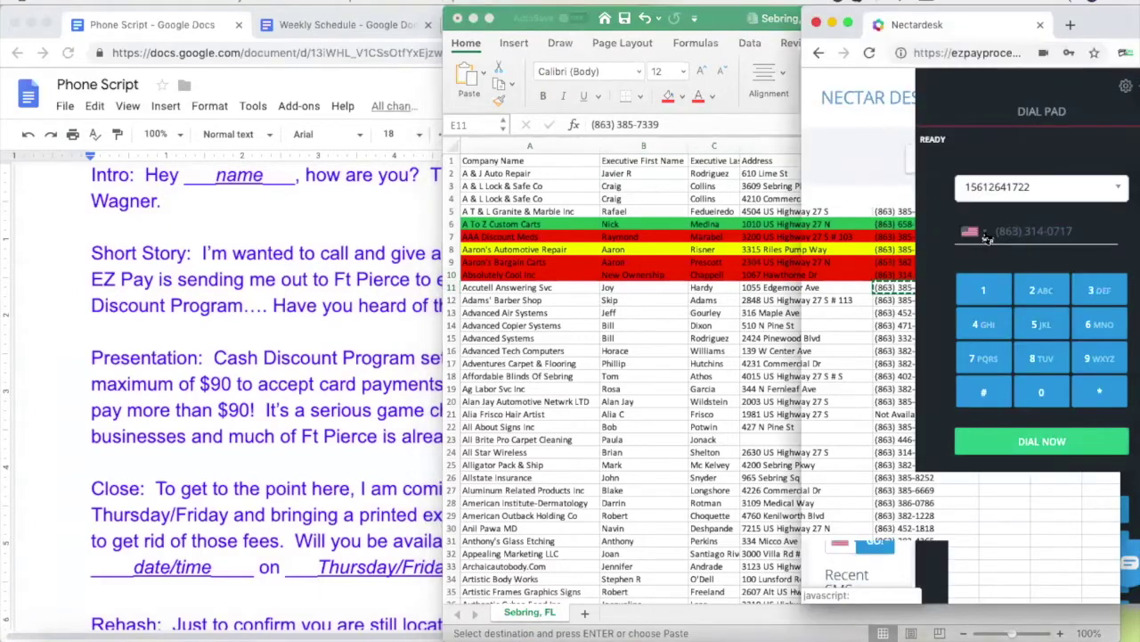
click(987, 233)
key(super+v)
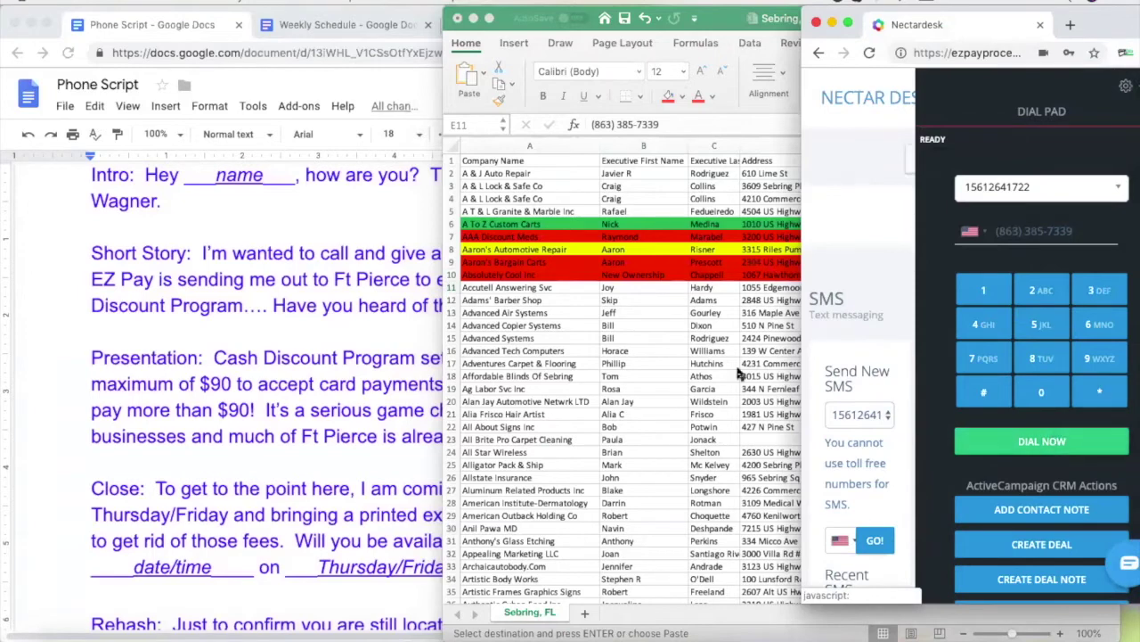
key(super+Tab)
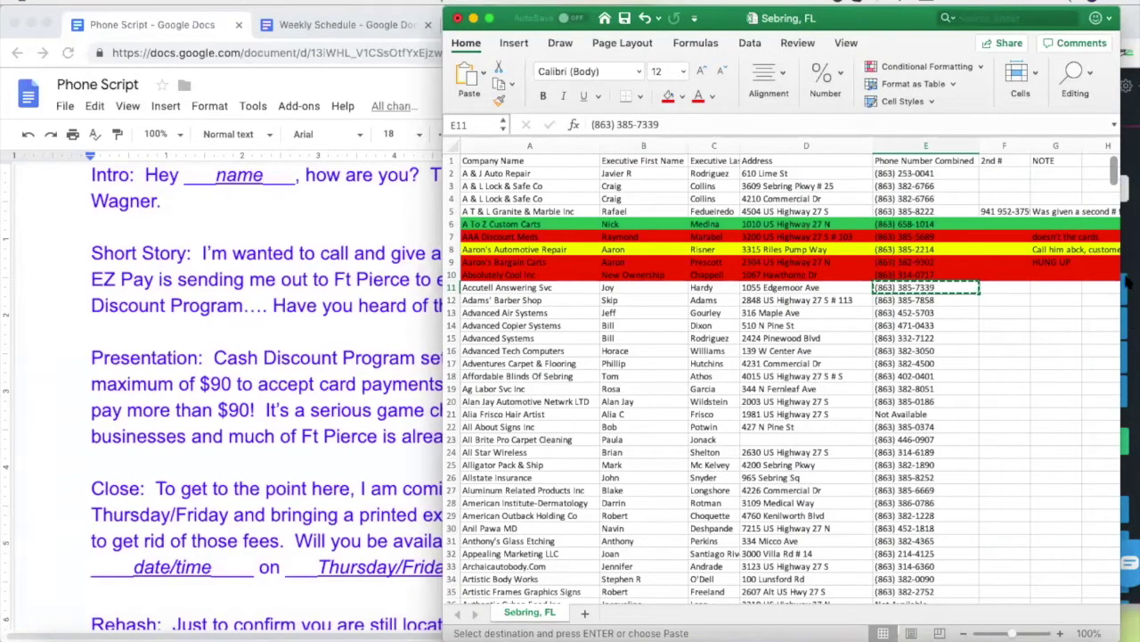
click(1127, 250)
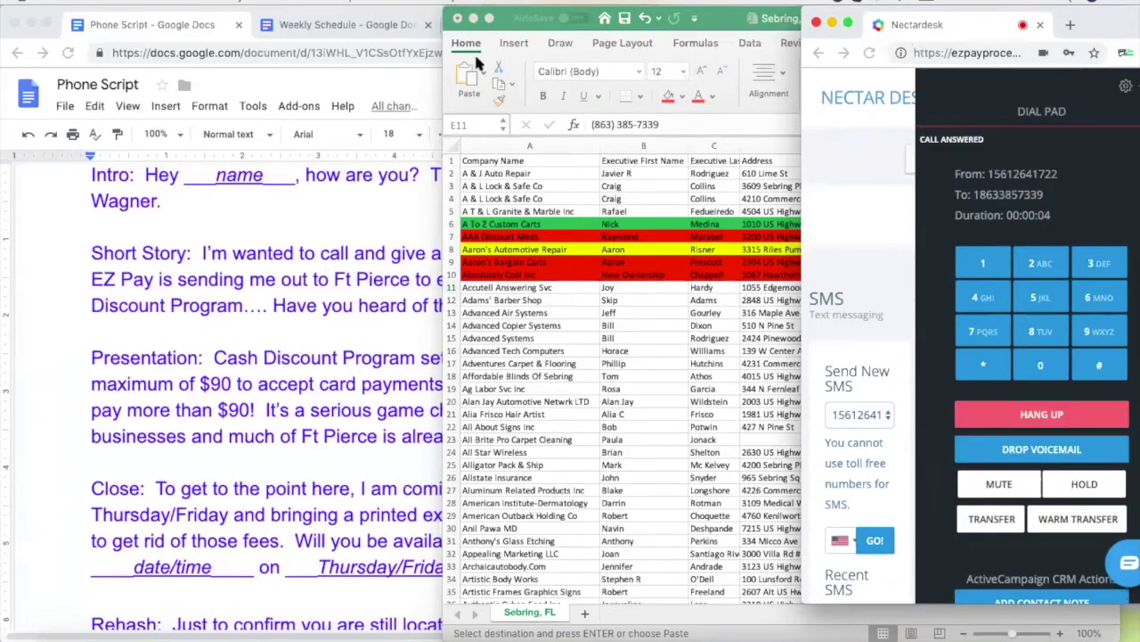
Talk on the answered Accutell Answering Svc call, raising volume and consulting the script and row 11
key(XF86AudioRaiseVolume)
click(326, 227)
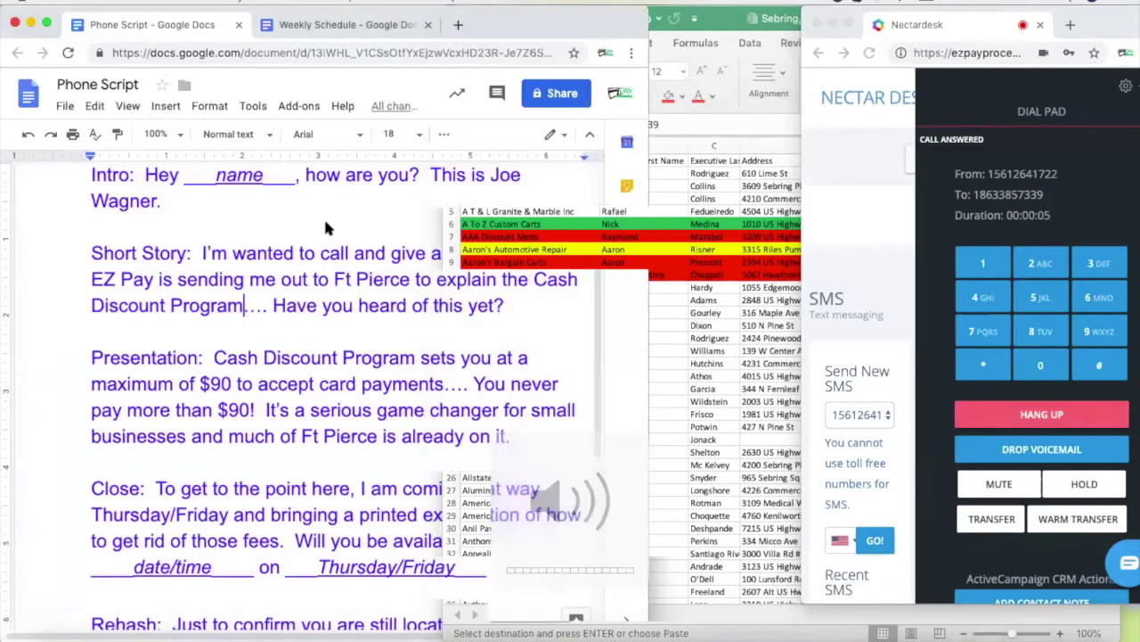
click(677, 287)
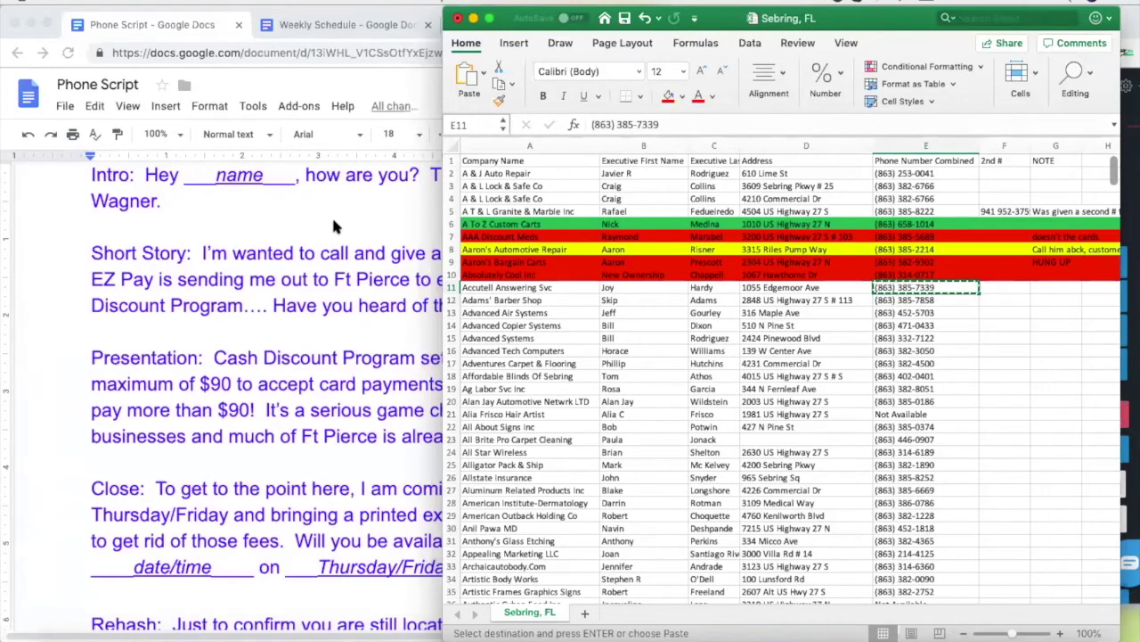
click(526, 287)
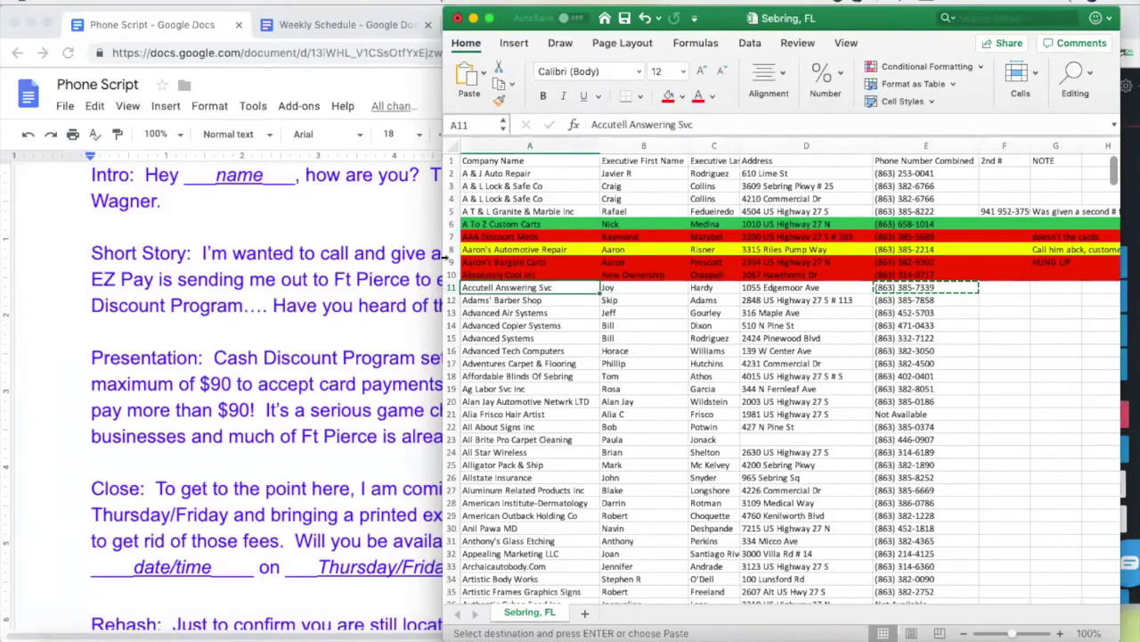
click(386, 232)
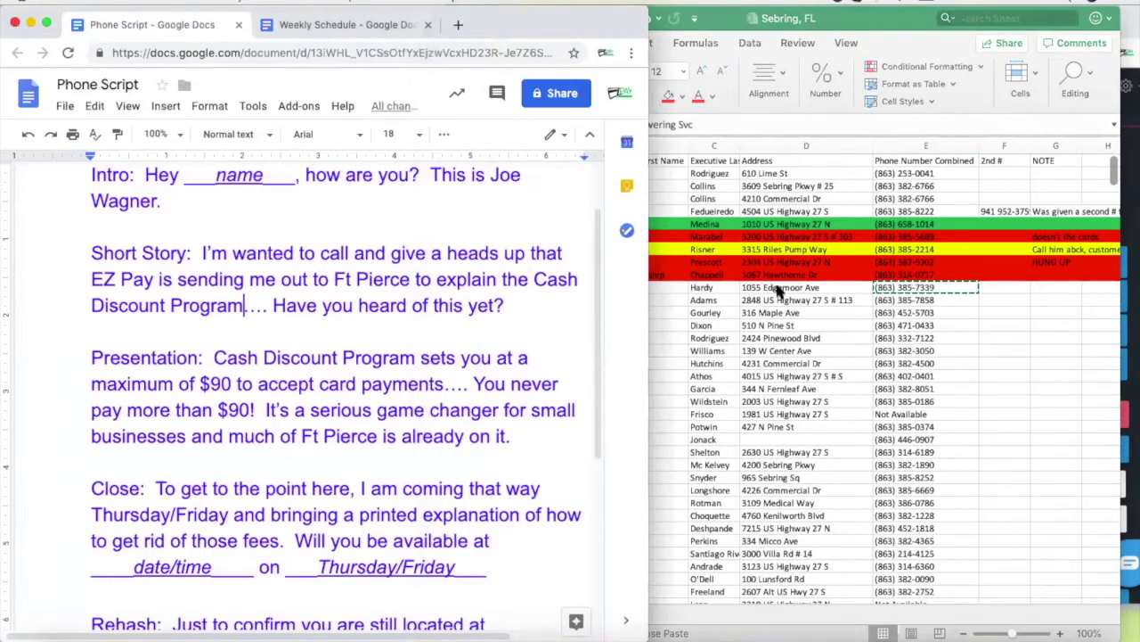
click(780, 290)
click(386, 210)
click(782, 293)
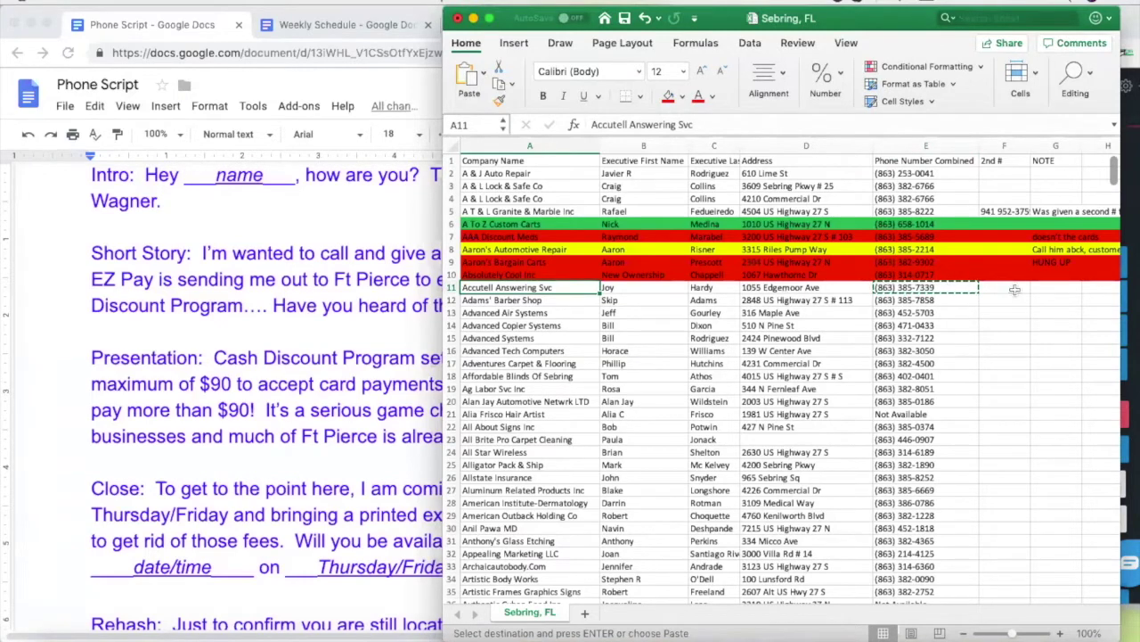
click(1127, 232)
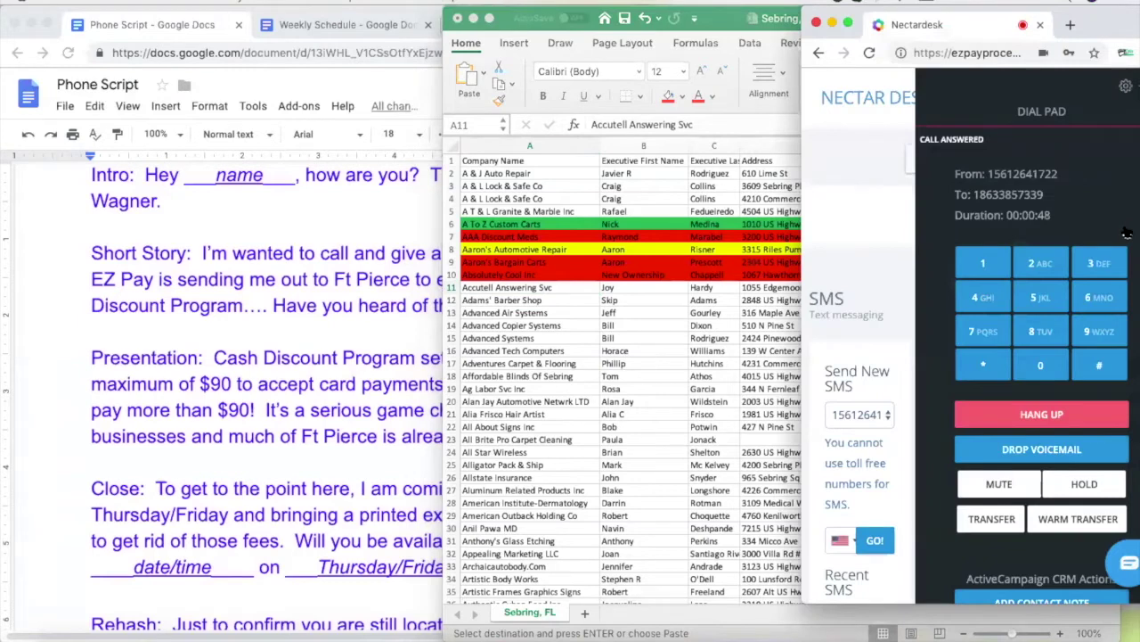
Hang up the Accutell call and fill row 11 red
click(1044, 417)
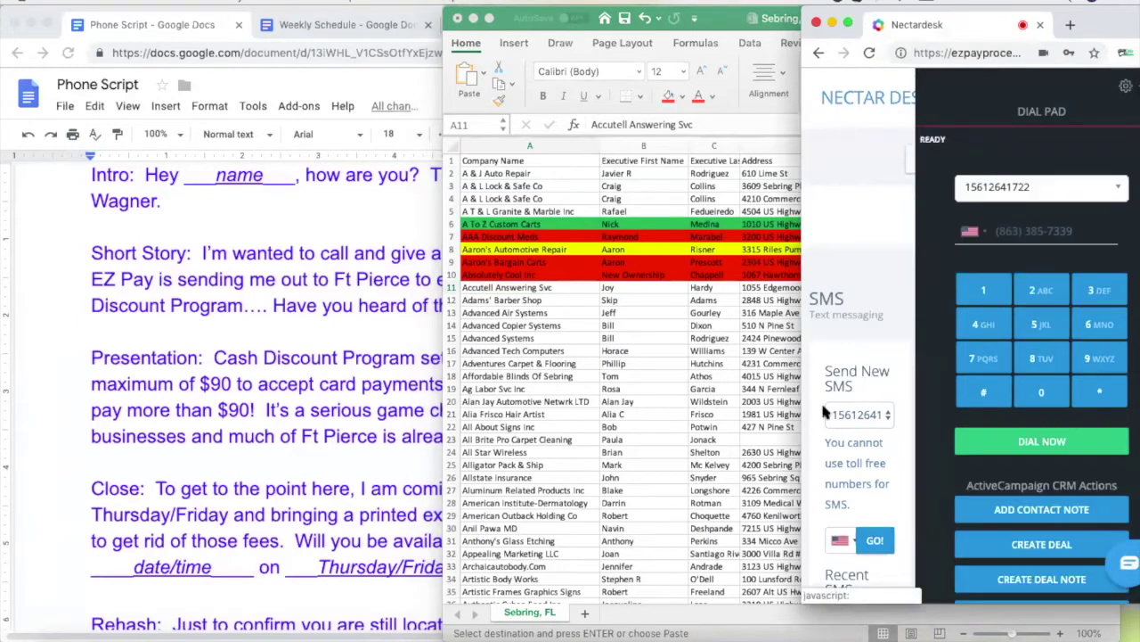
click(453, 292)
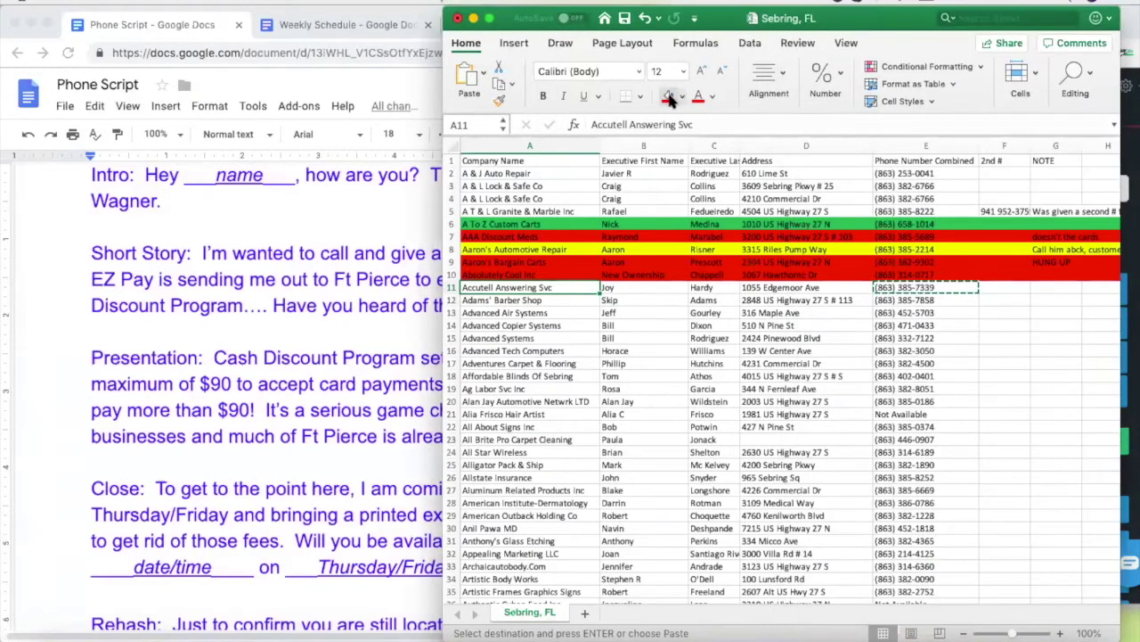
click(668, 95)
click(451, 287)
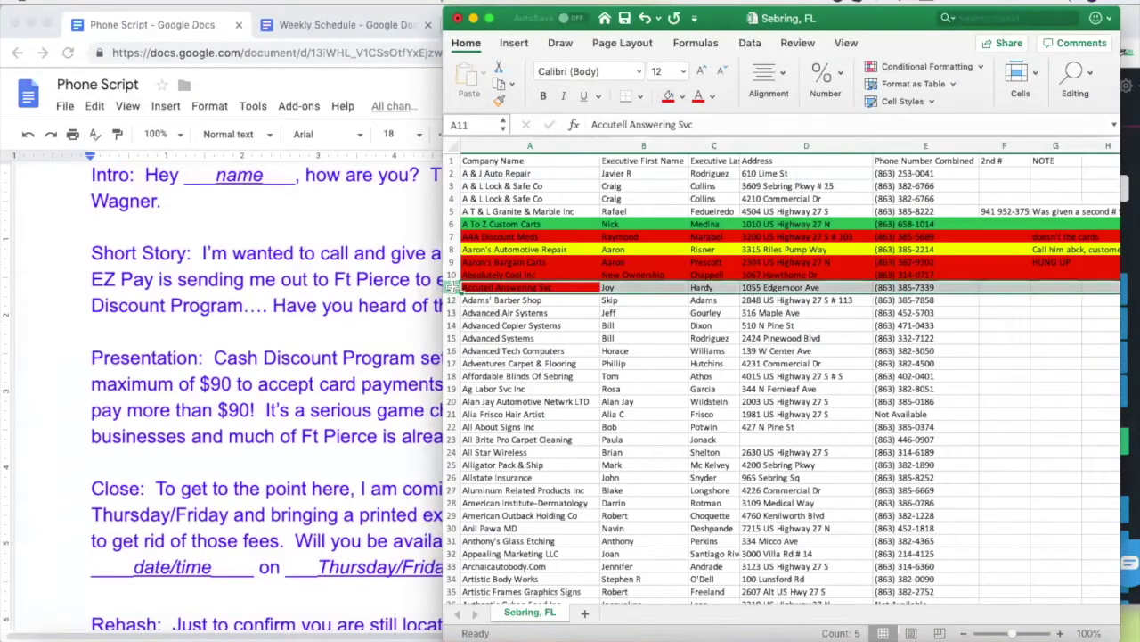
click(669, 95)
click(900, 301)
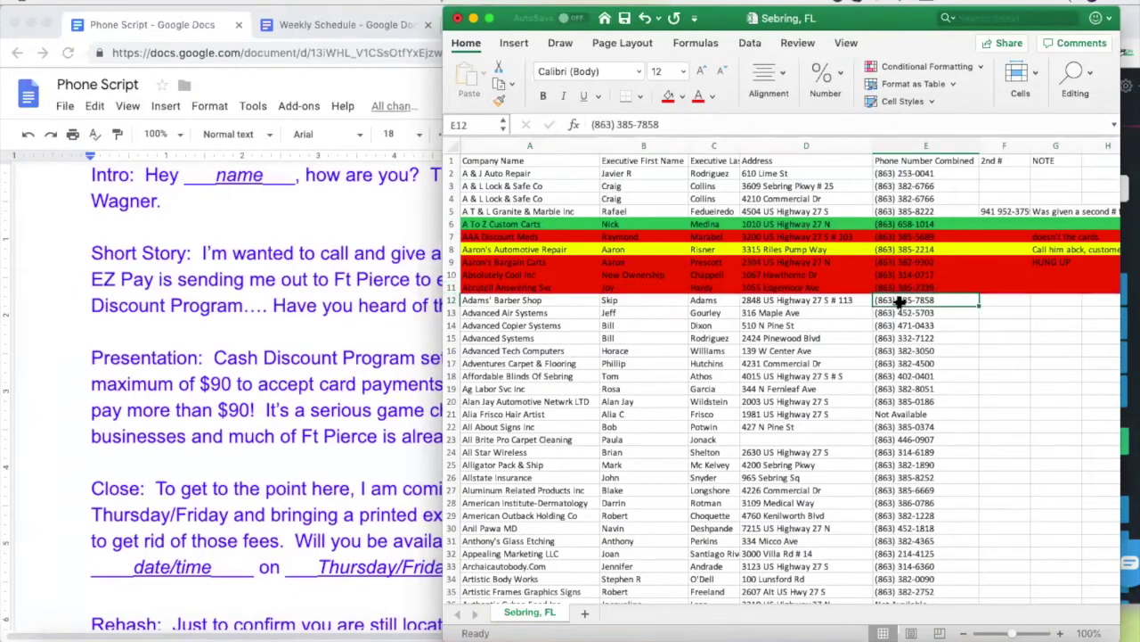
key(ctrl+c)
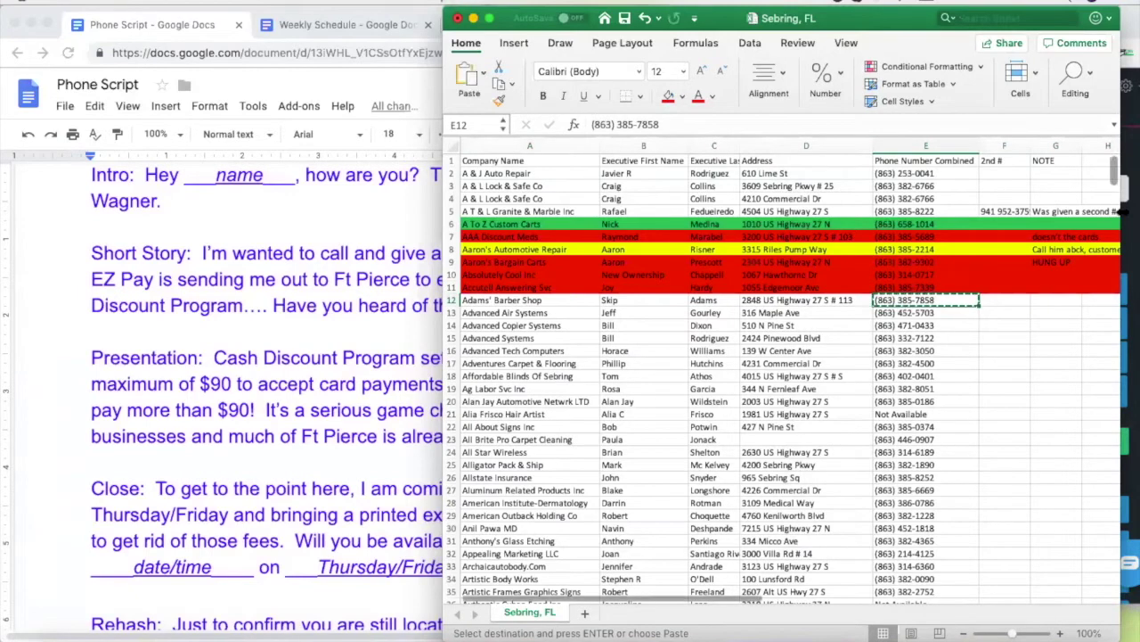
click(999, 231)
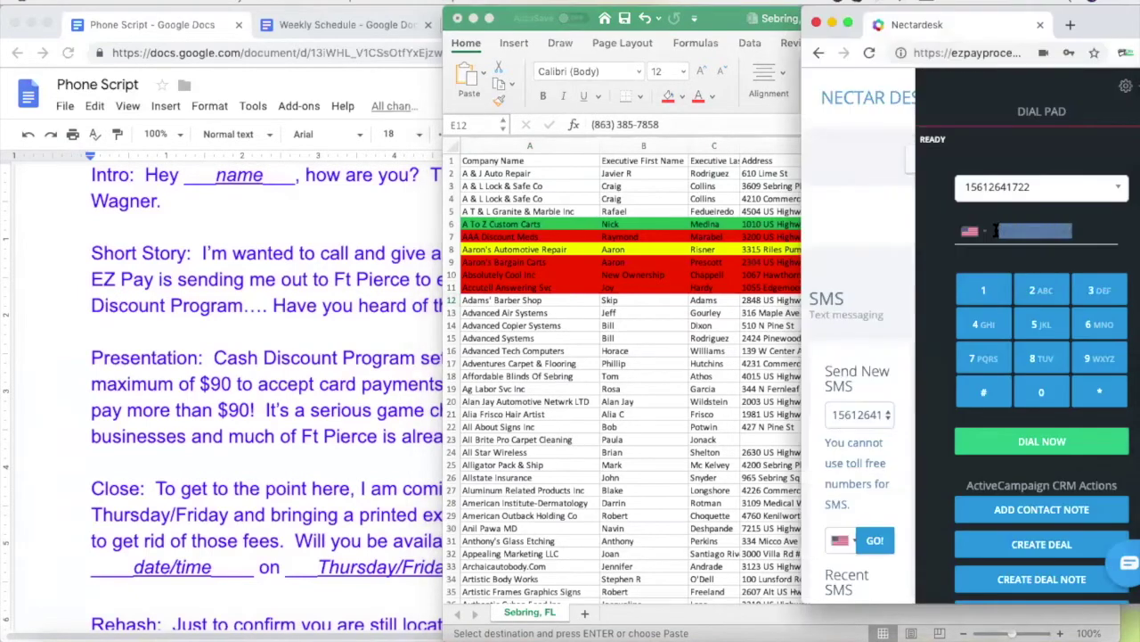
key(ctrl+v)
click(1042, 441)
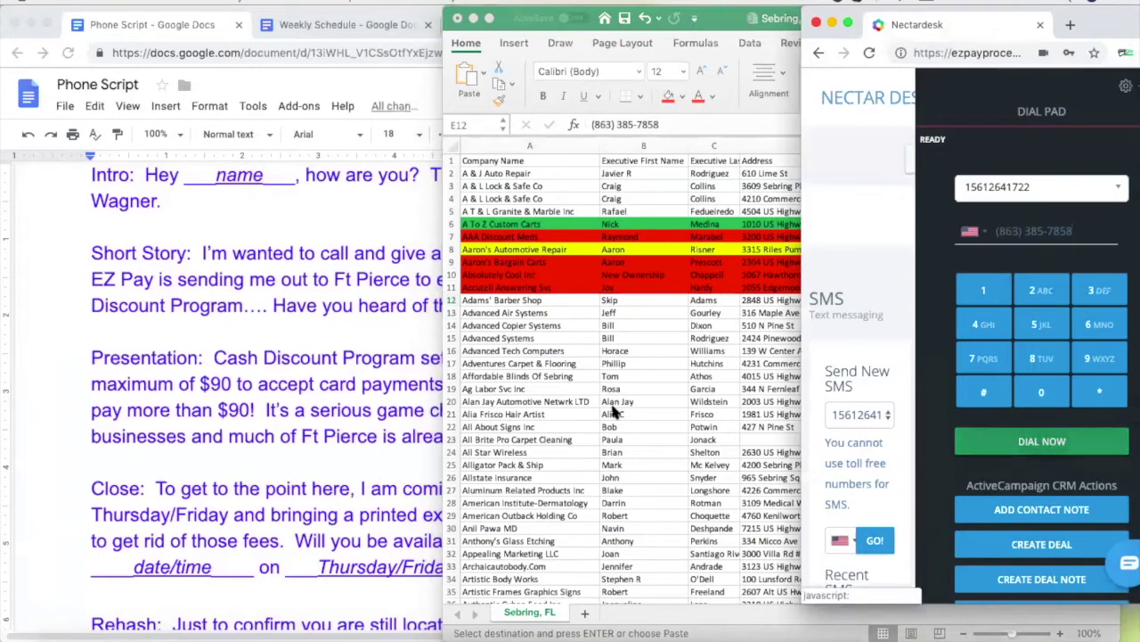
click(672, 296)
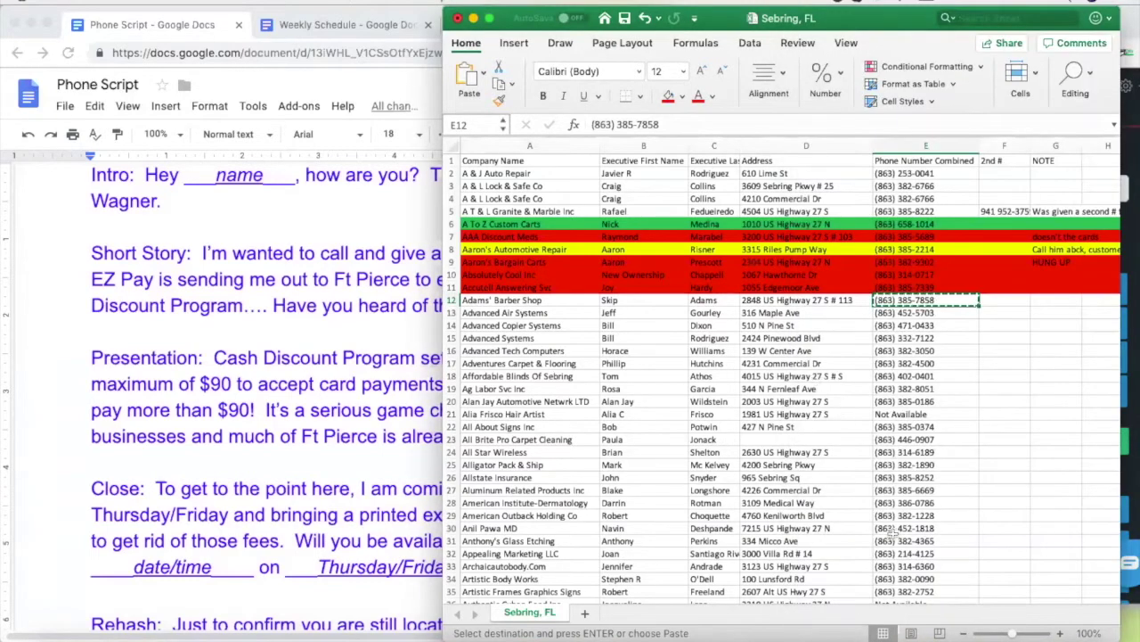
click(718, 400)
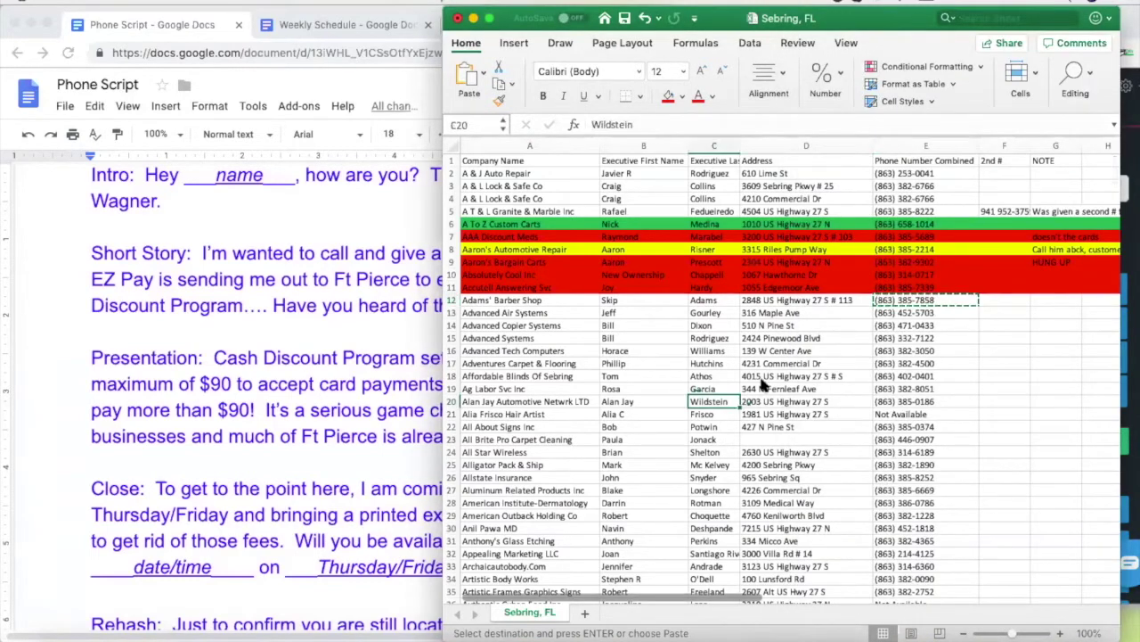
click(910, 325)
click(902, 301)
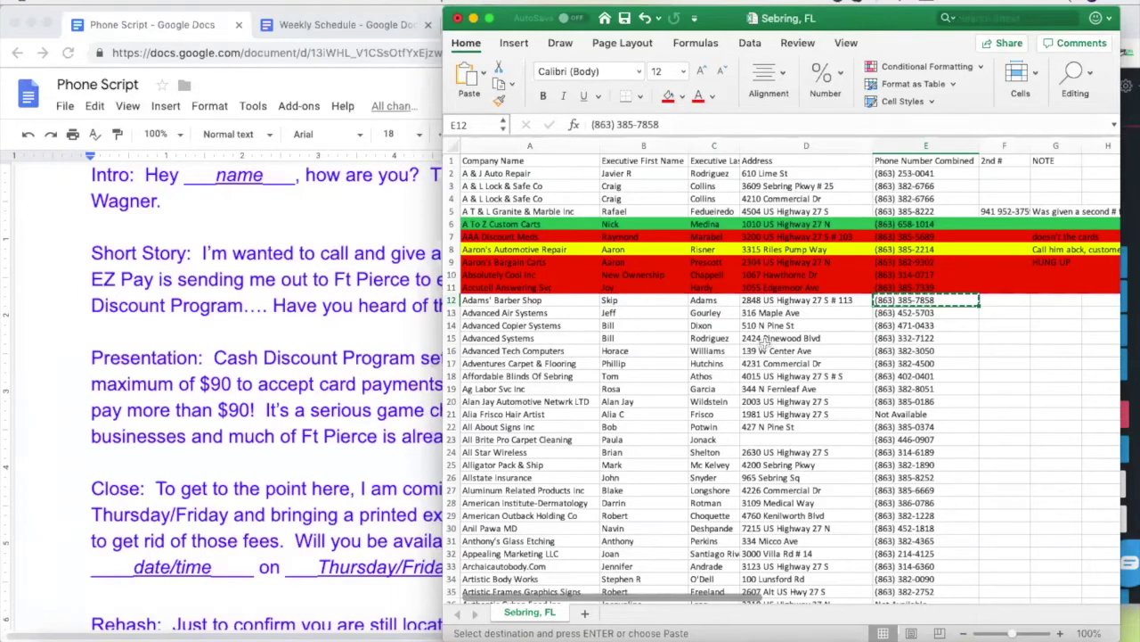
click(330, 215)
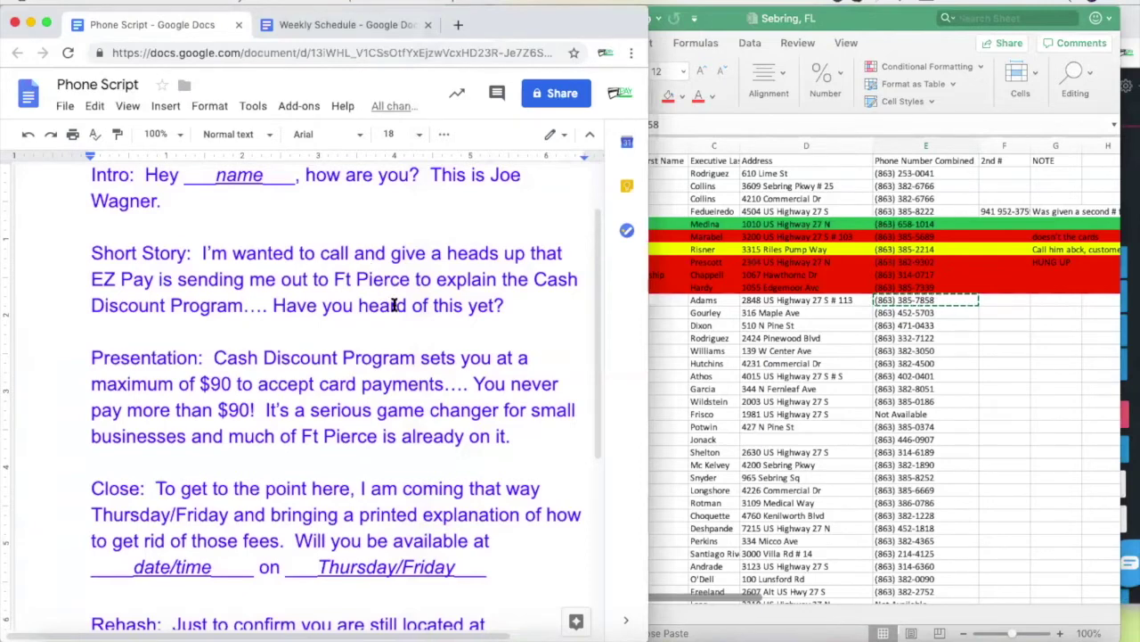
click(521, 305)
click(711, 301)
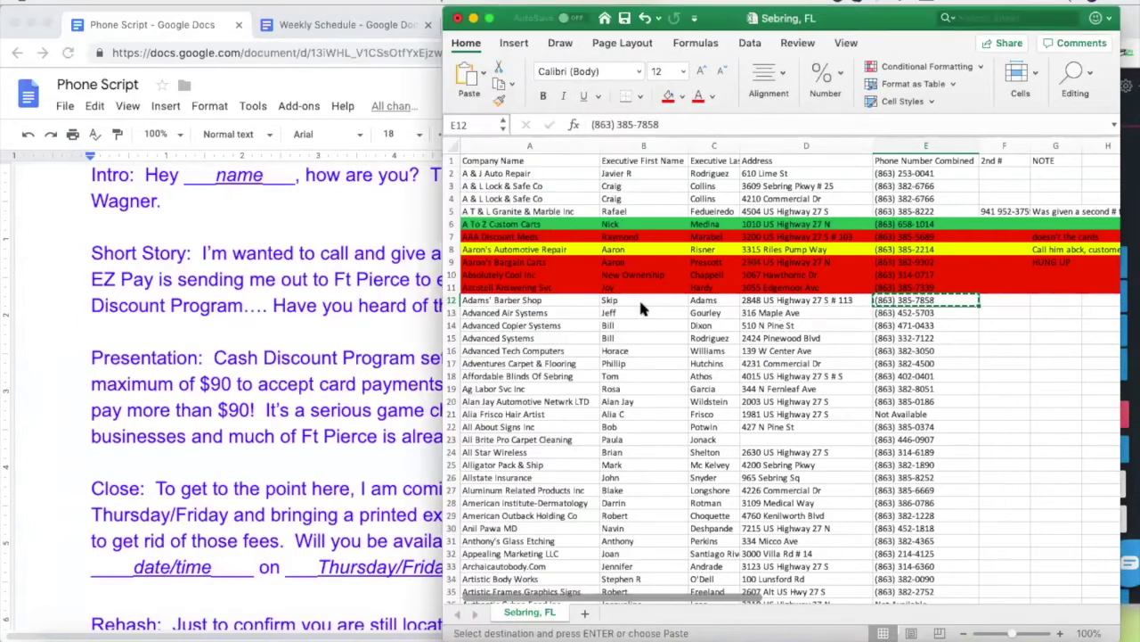
click(358, 312)
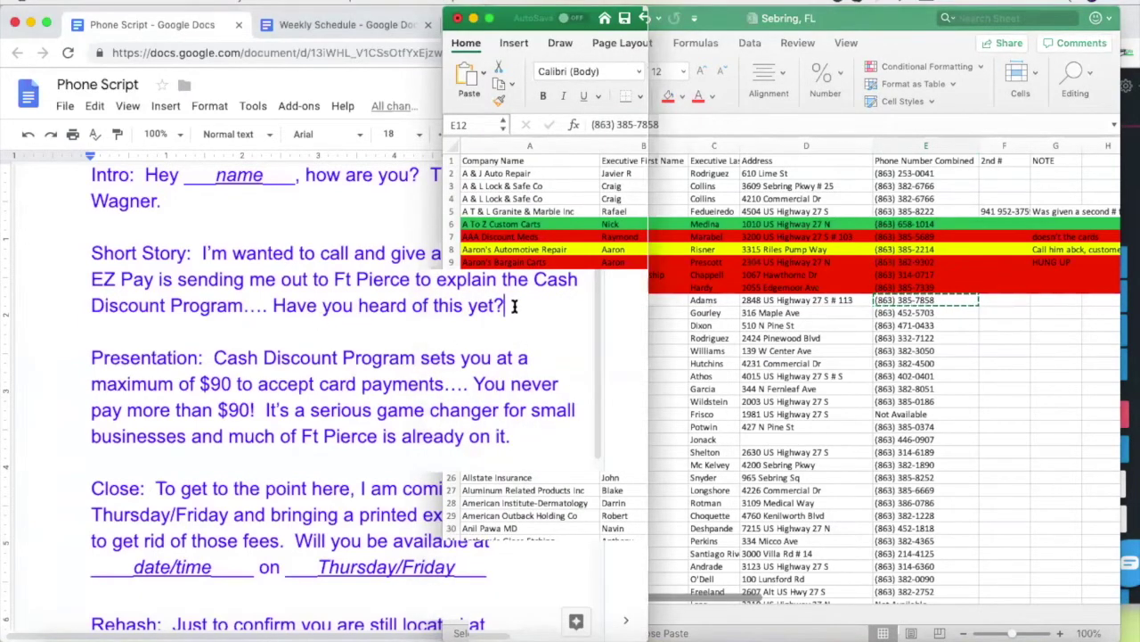
click(802, 308)
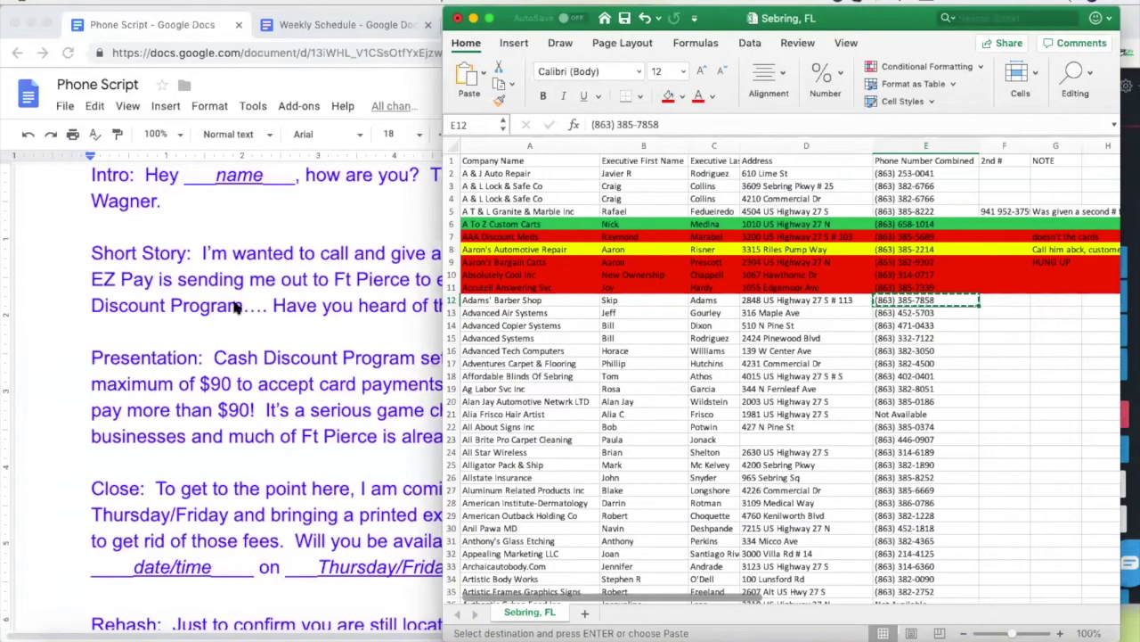
click(310, 301)
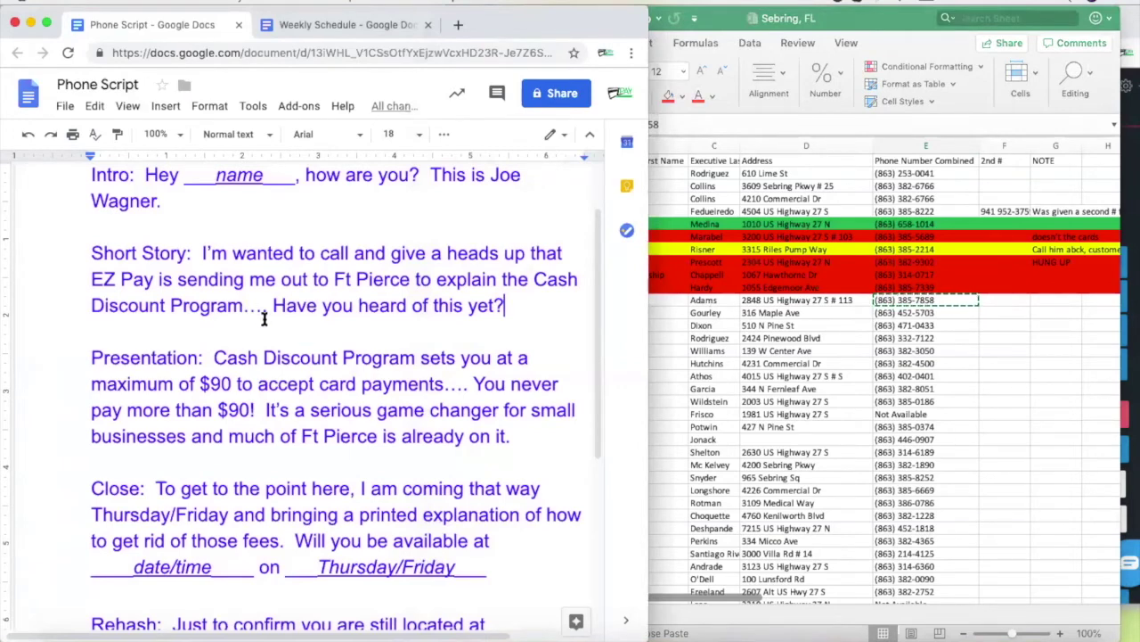
click(919, 302)
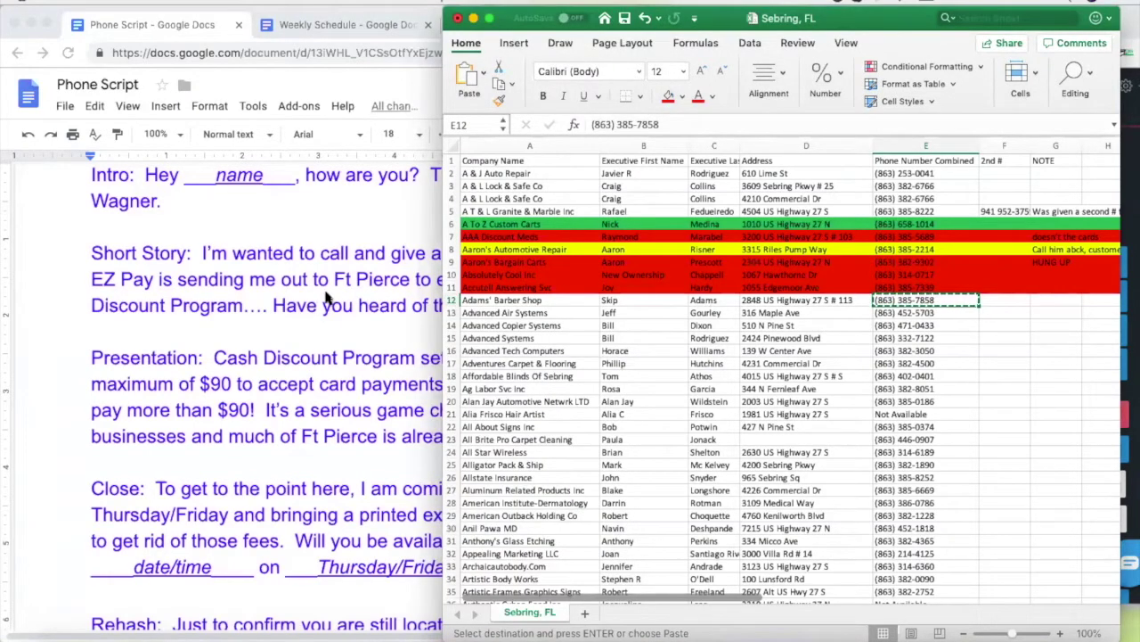
click(304, 320)
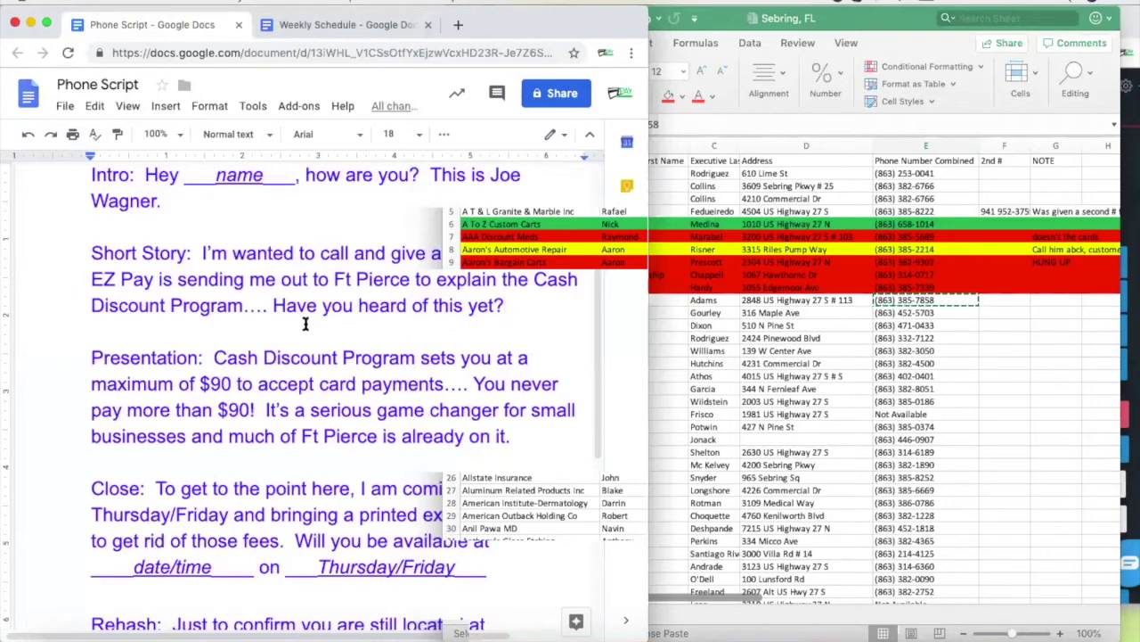
click(802, 303)
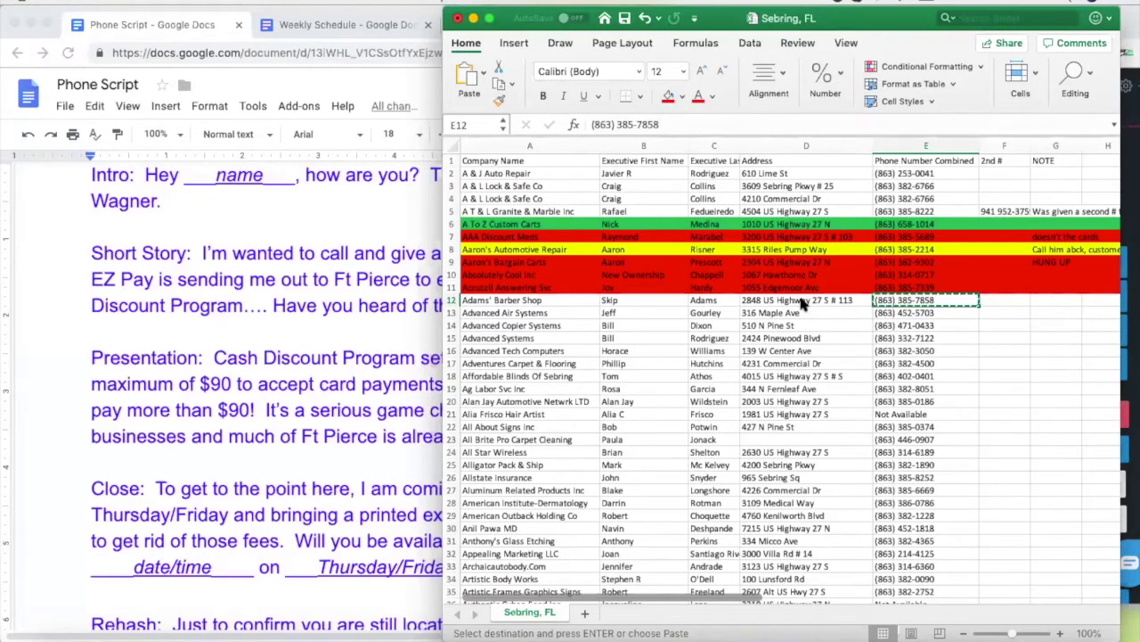
click(793, 301)
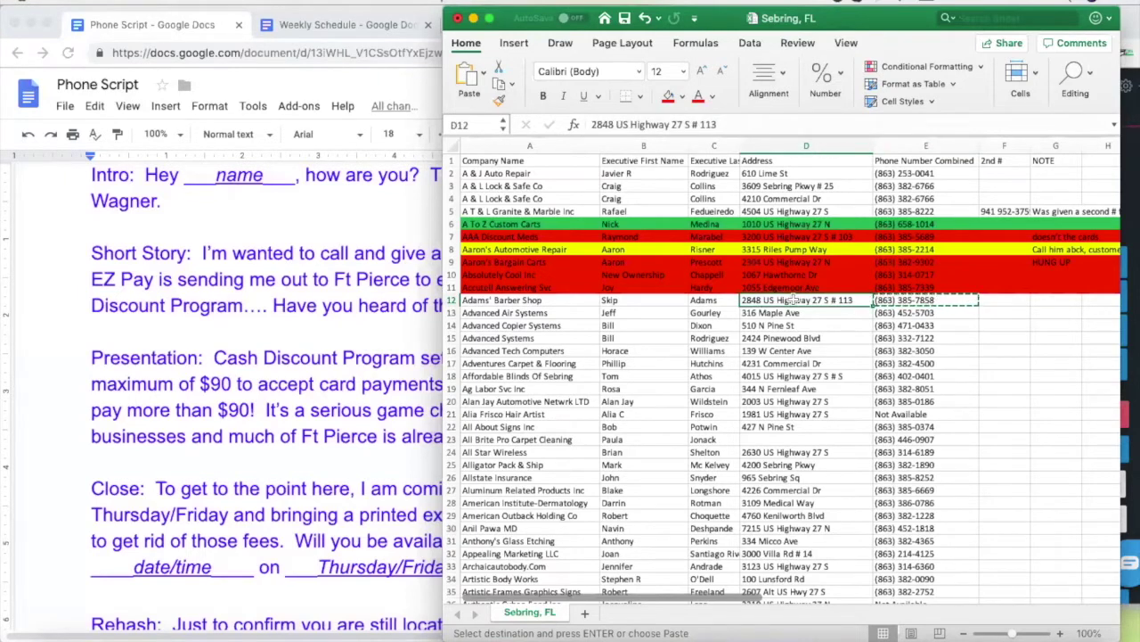
Fill row 12, Adams' Barber Shop, red
click(452, 300)
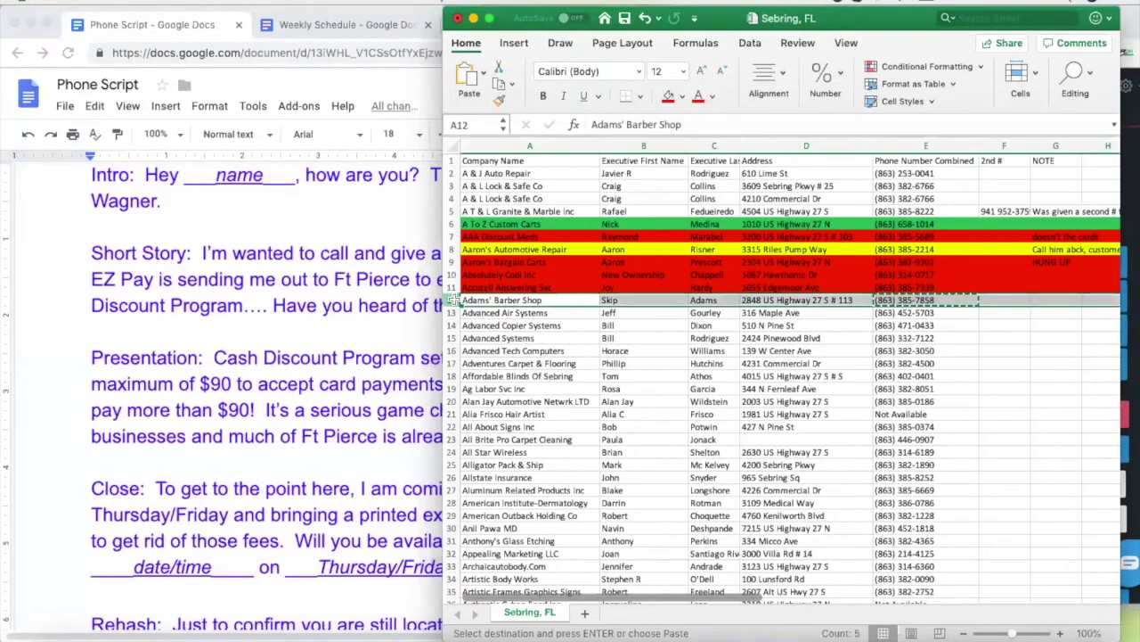
click(668, 96)
click(786, 362)
click(903, 314)
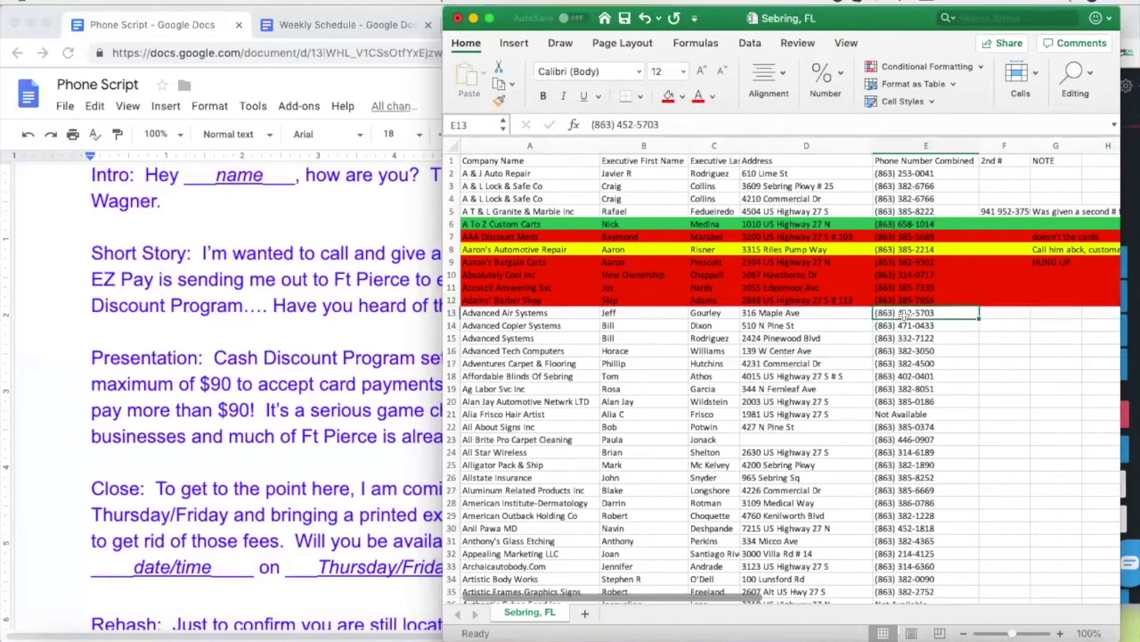
key(super+c)
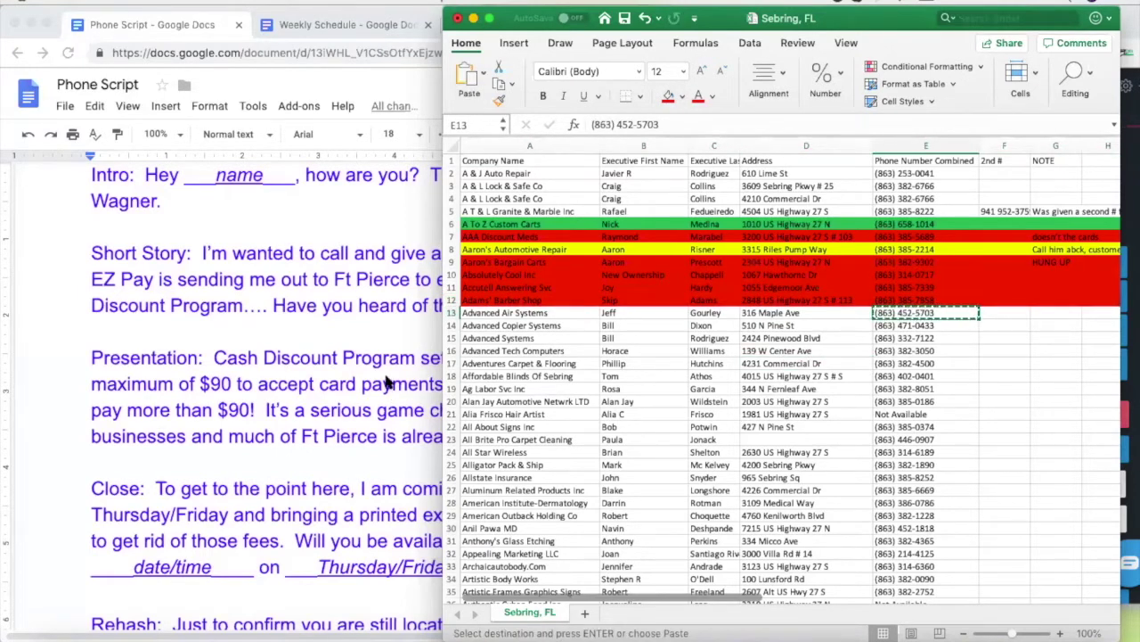
click(1125, 218)
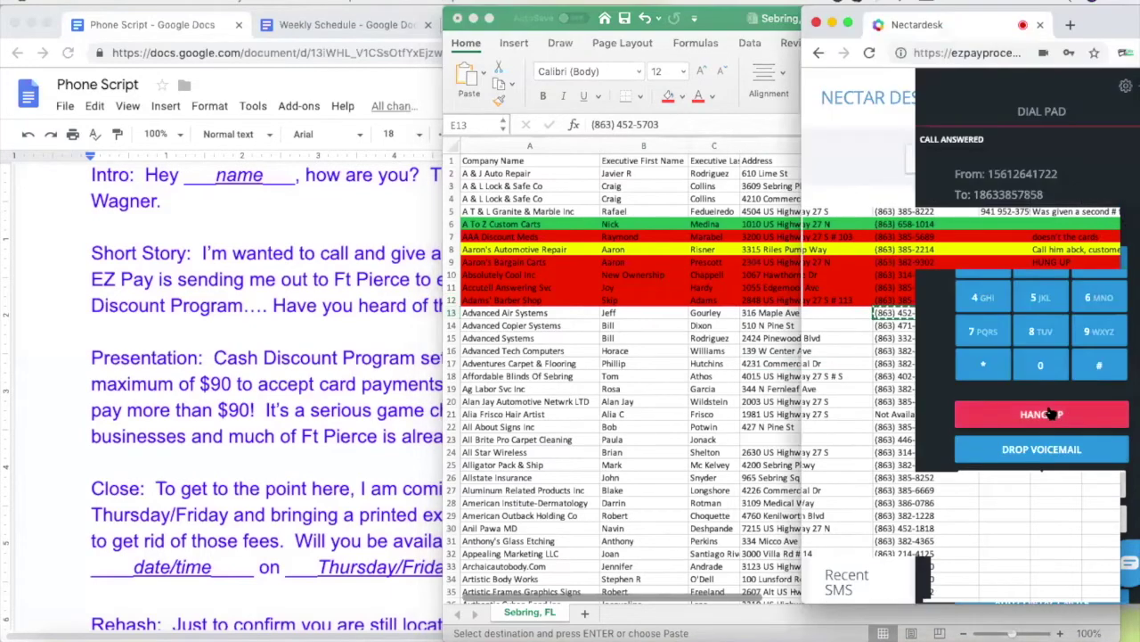
drag(1073, 231, 961, 233)
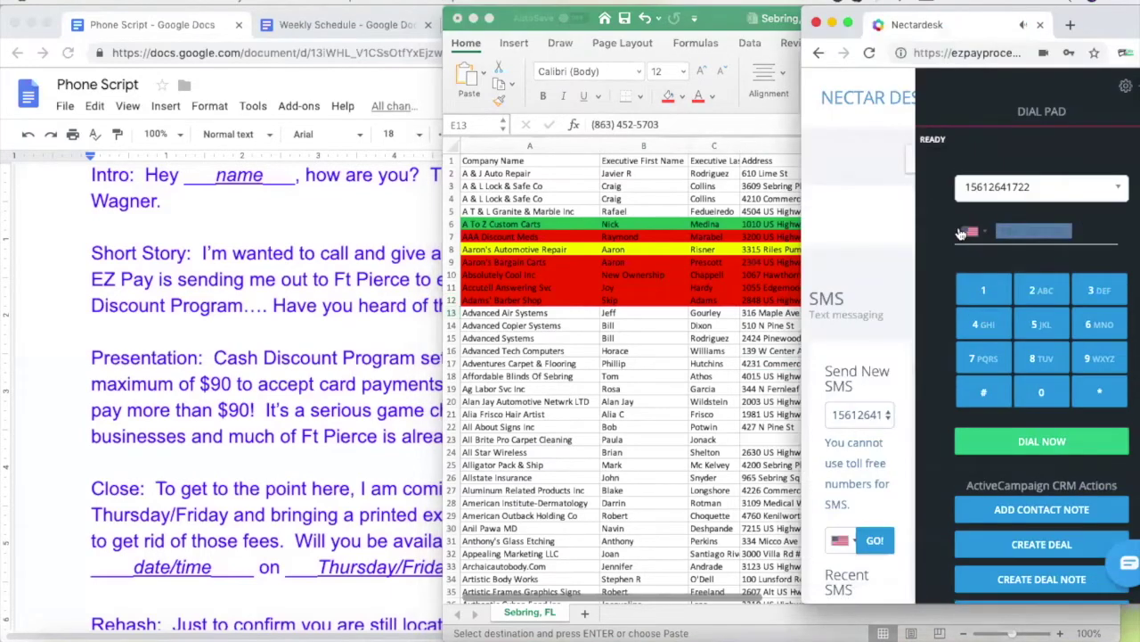
key(super+v)
click(621, 370)
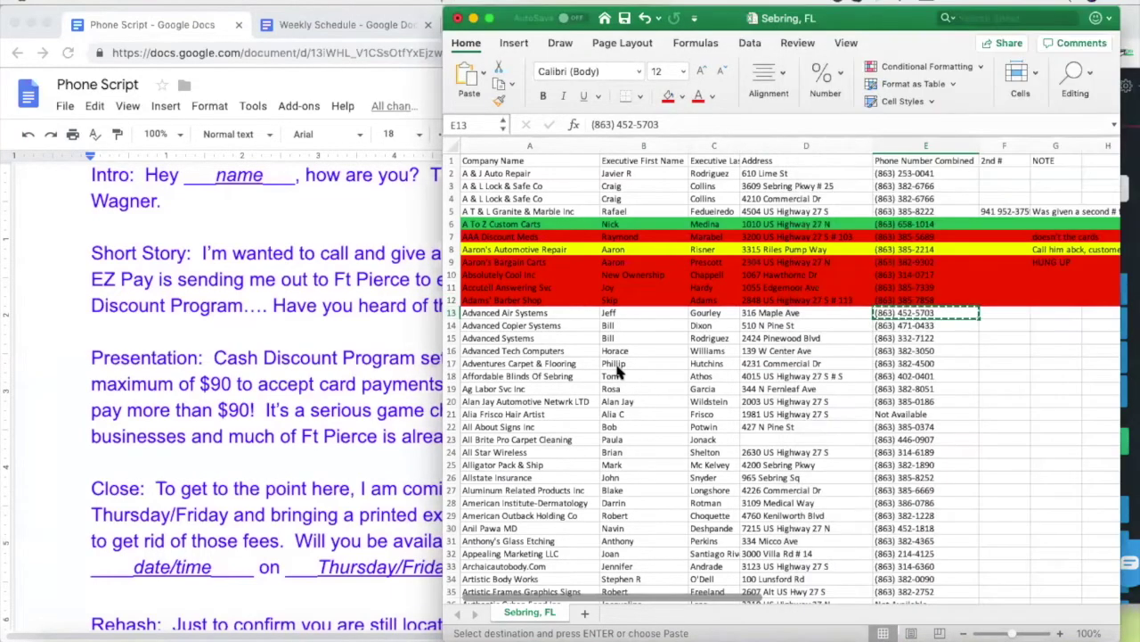
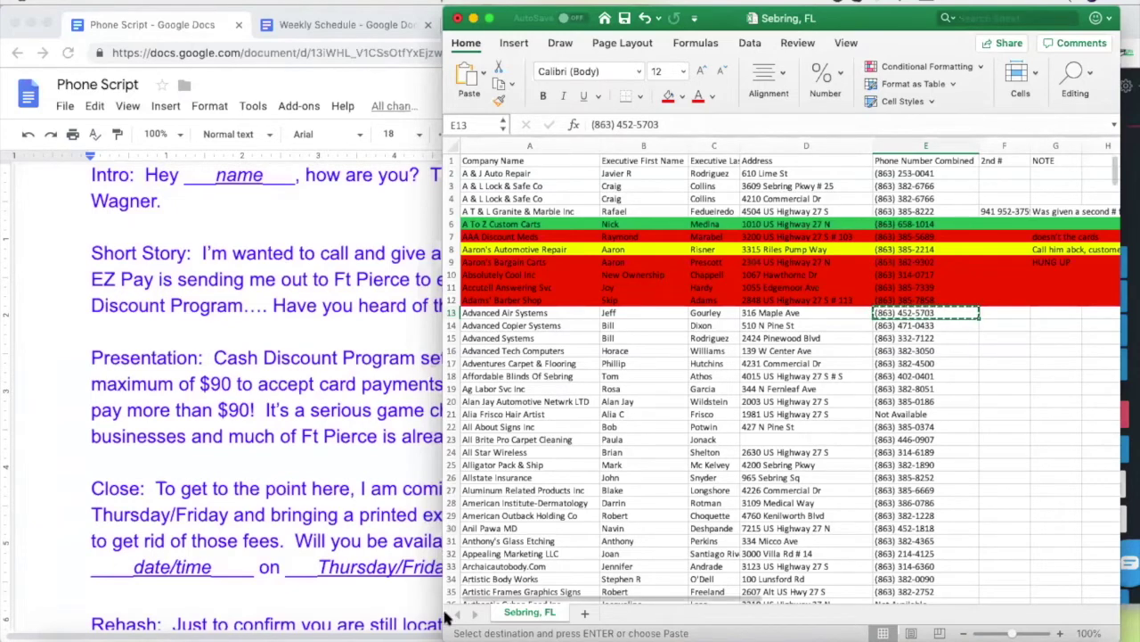
click(1061, 313)
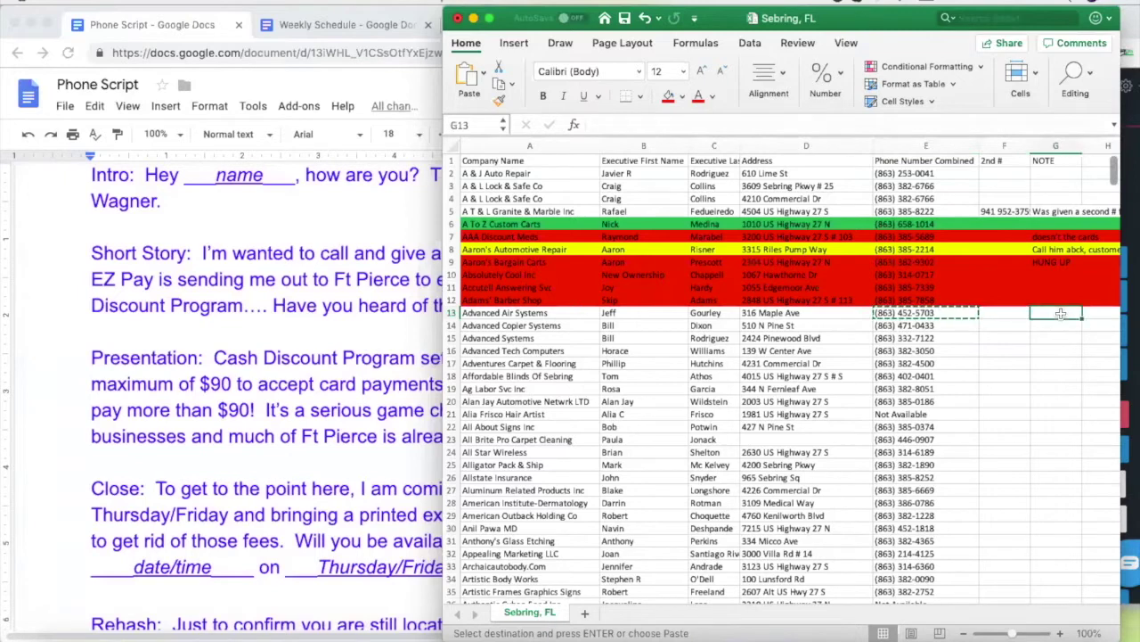
text(left)
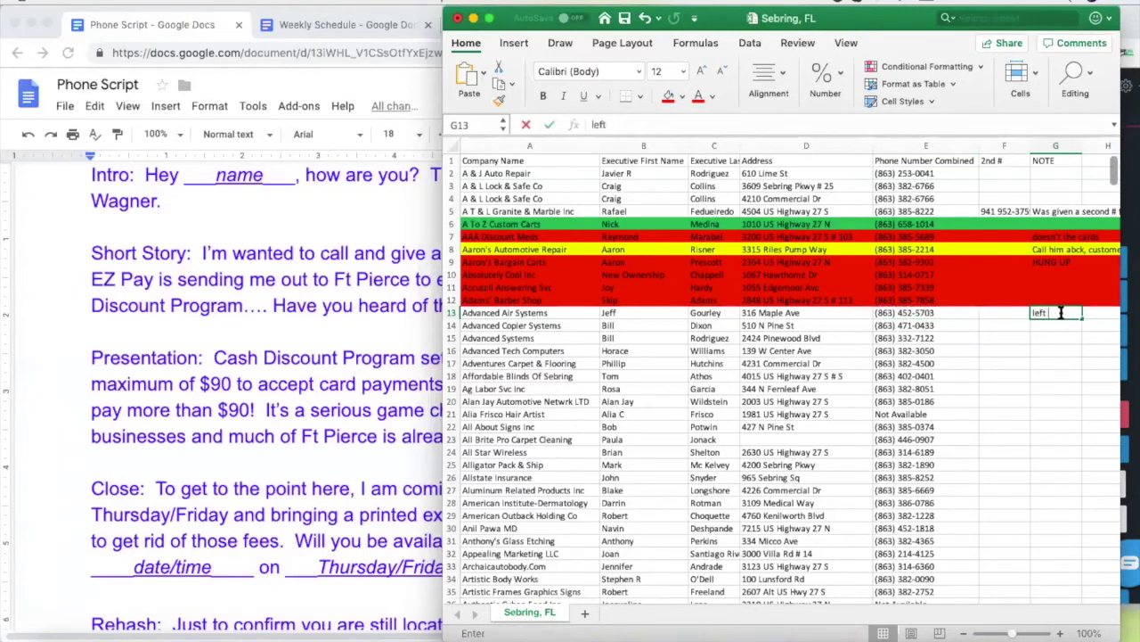
text( # with receptionist)
click(958, 350)
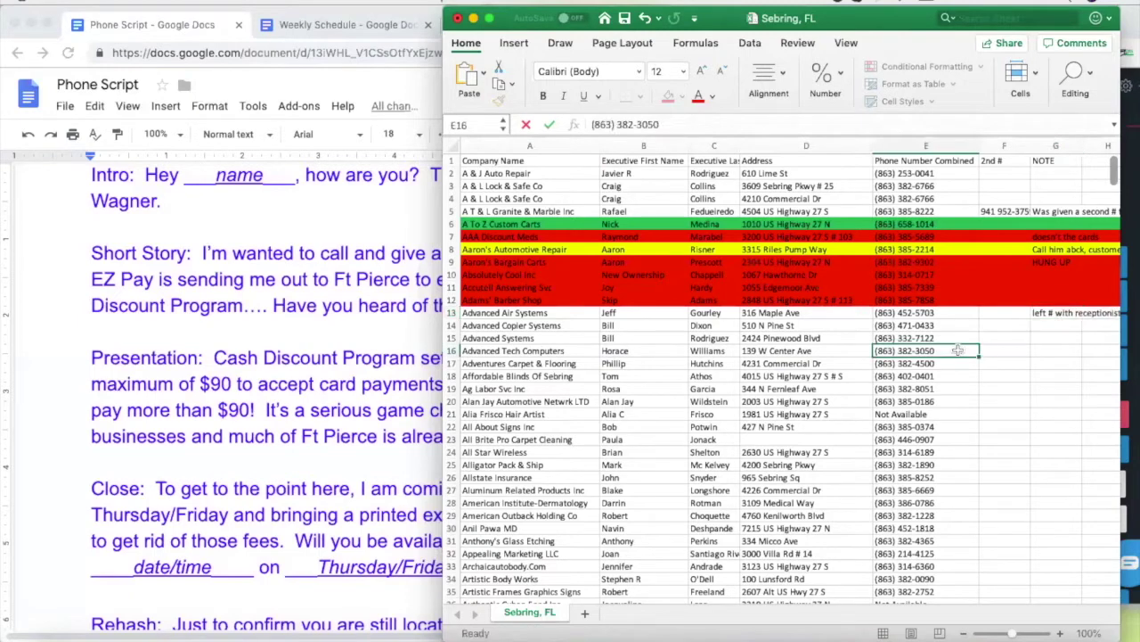
click(920, 327)
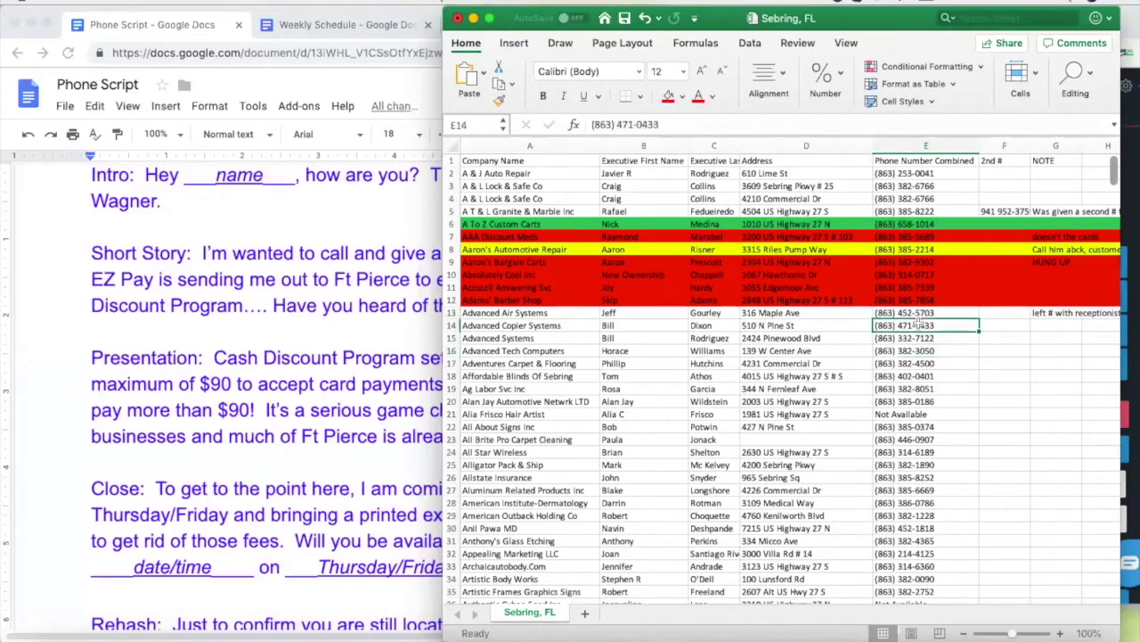
key(super+c)
click(1124, 301)
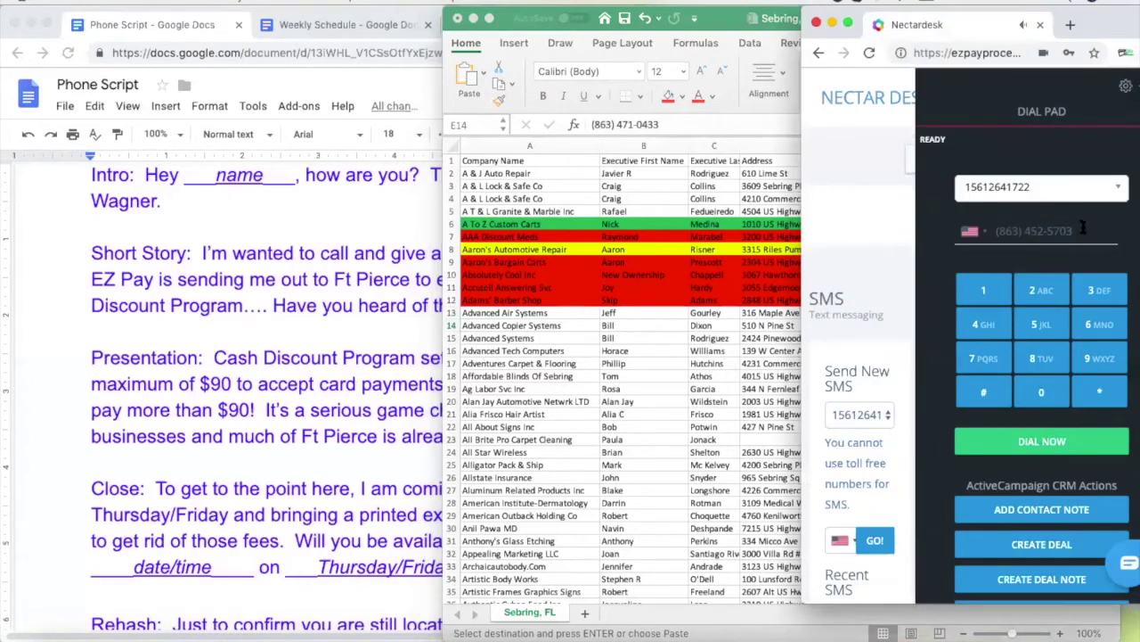
click(1082, 230)
key(super+v)
click(1034, 442)
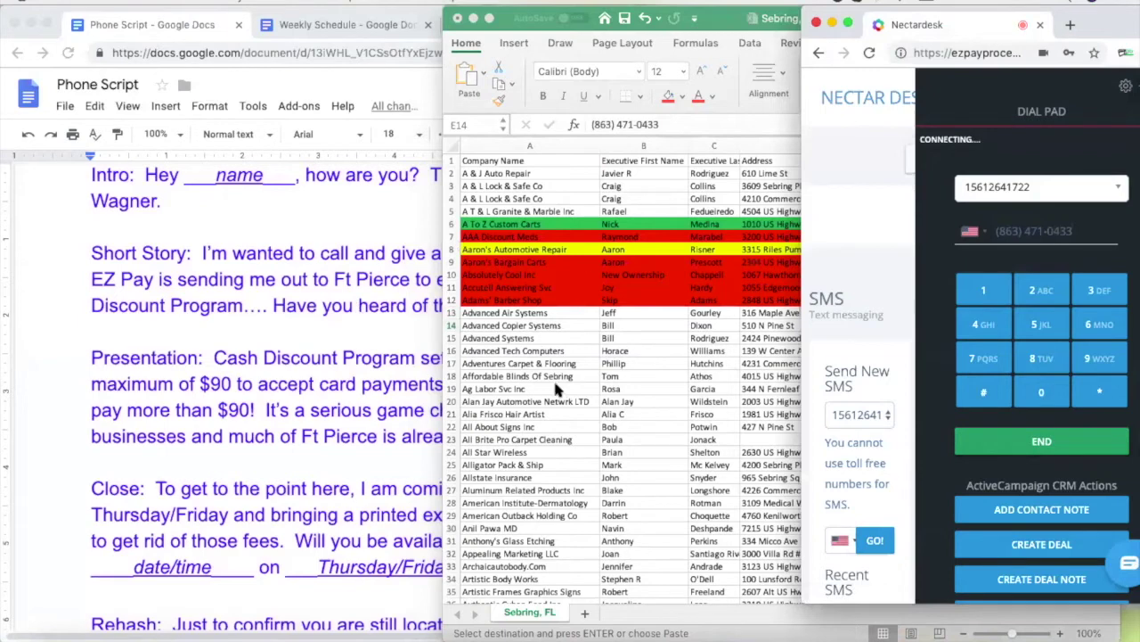
click(67, 356)
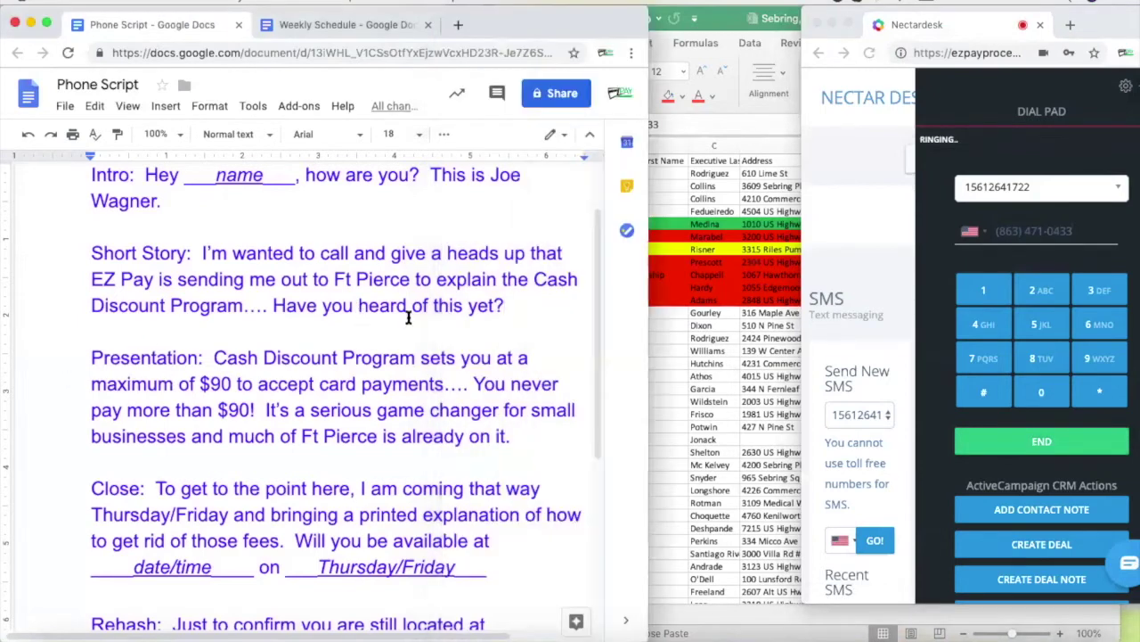
scroll(408, 318, up, 2)
scroll(408, 318, down, 2)
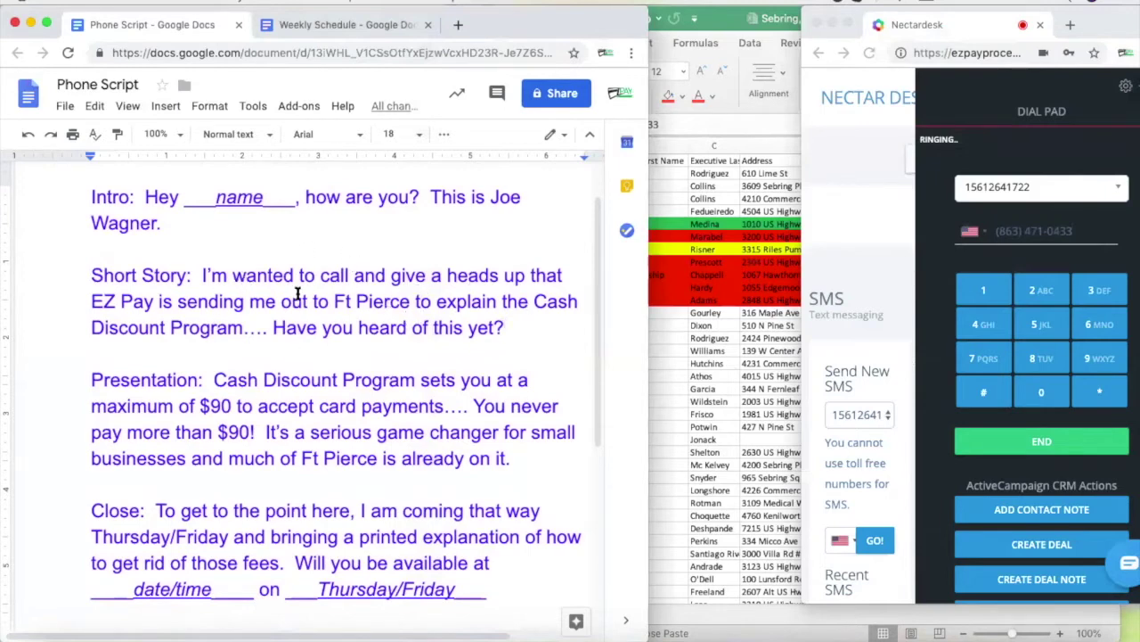
click(717, 354)
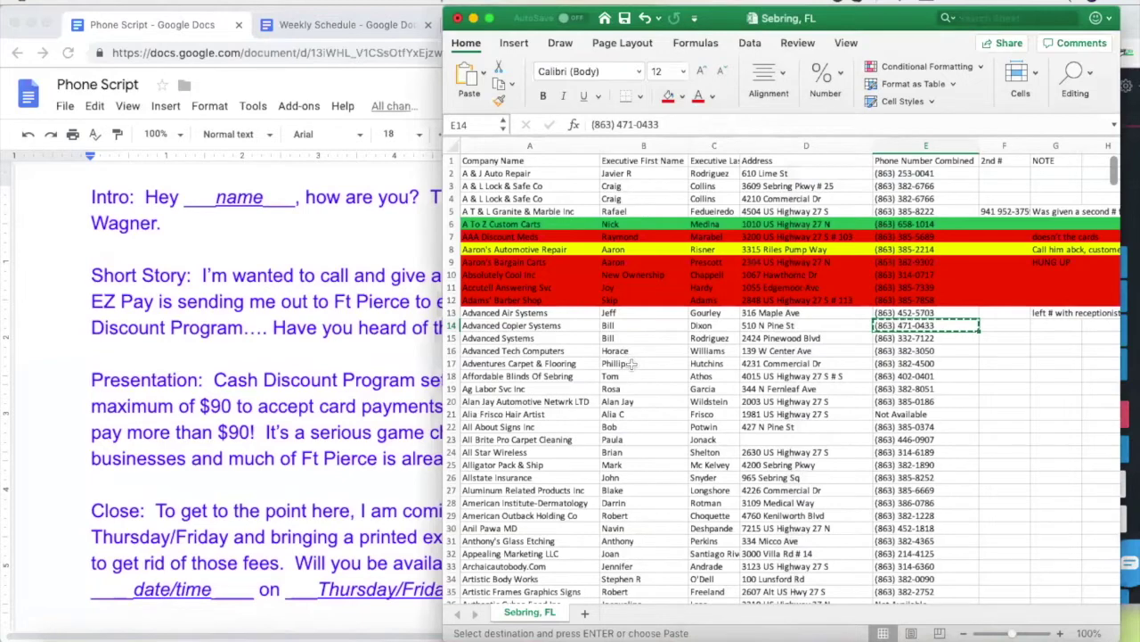
click(625, 327)
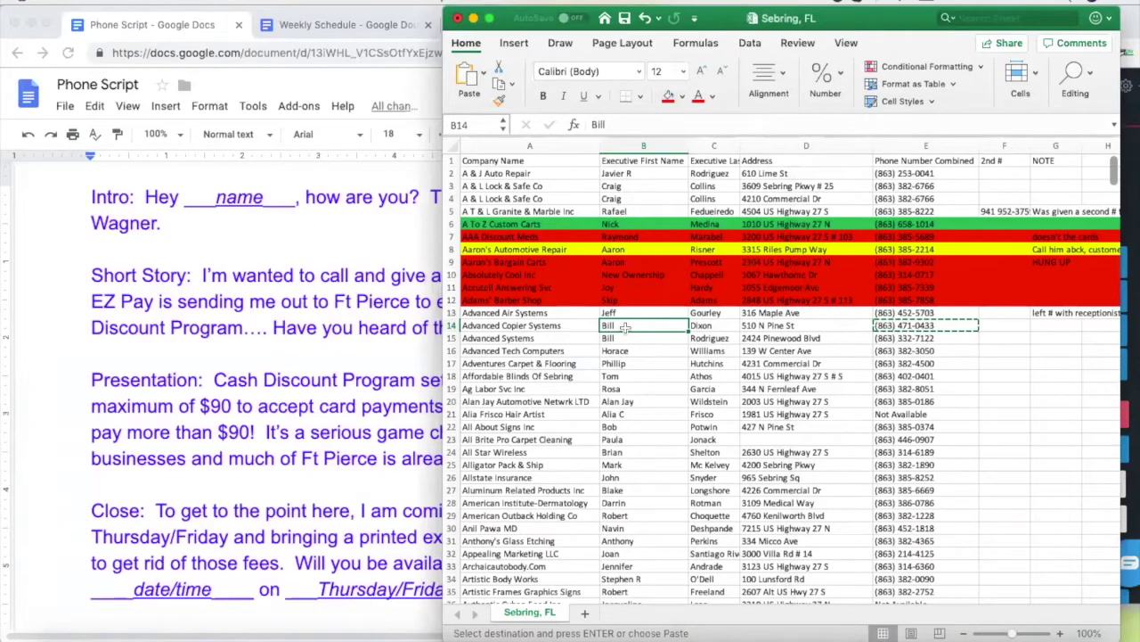
click(1004, 327)
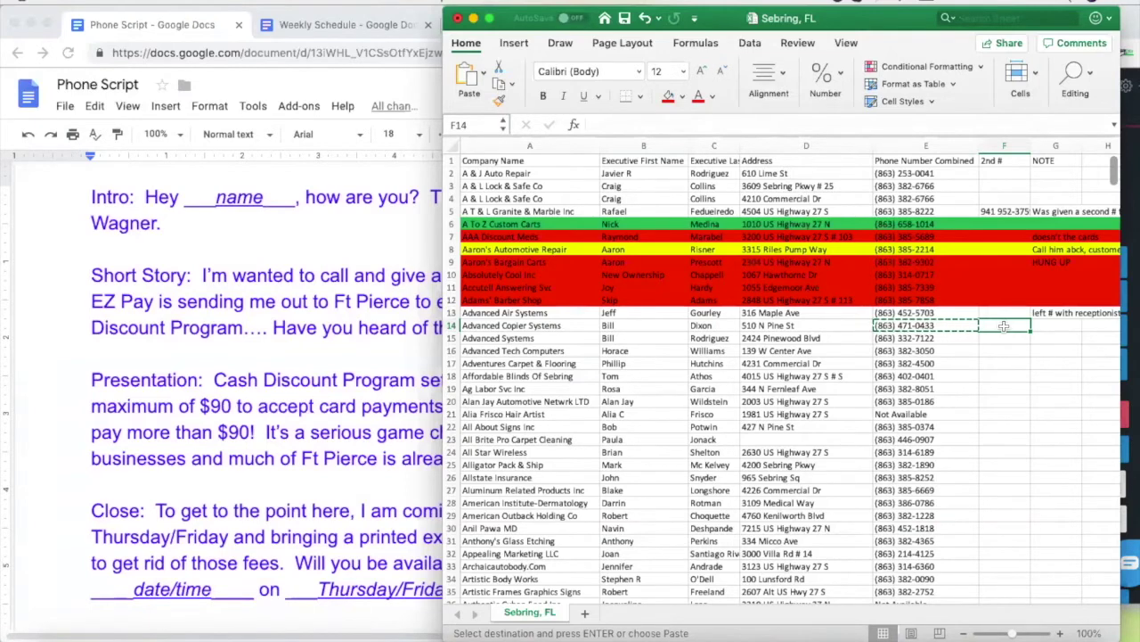
click(622, 339)
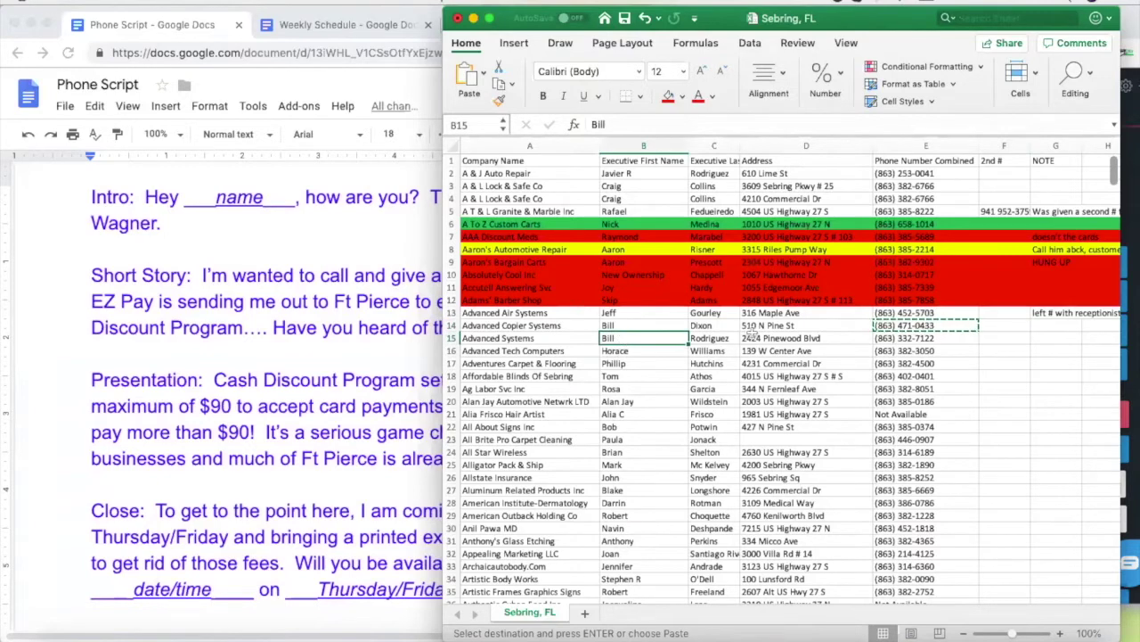
click(912, 339)
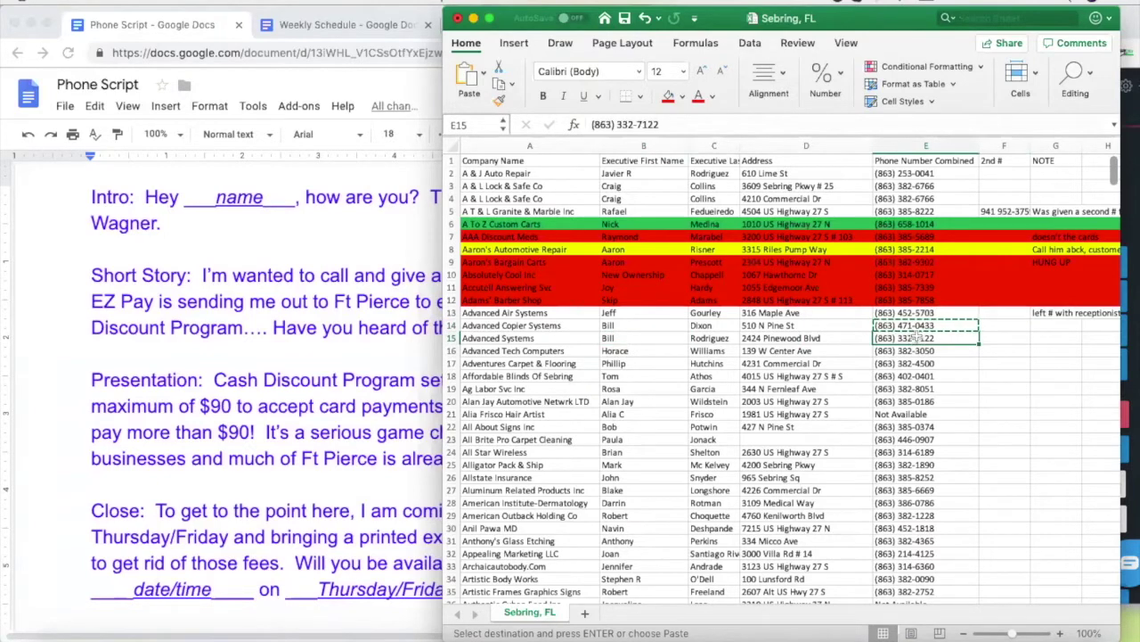
key(super+c)
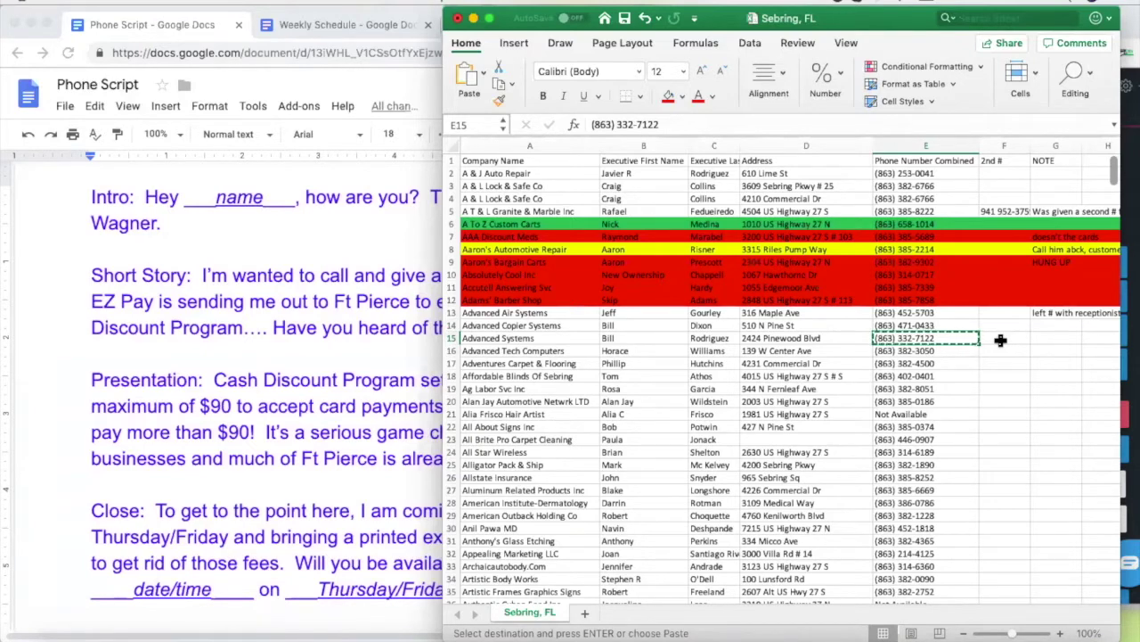
Note 'left # with answering service' in G14, then recopy the row 15 number
click(1052, 327)
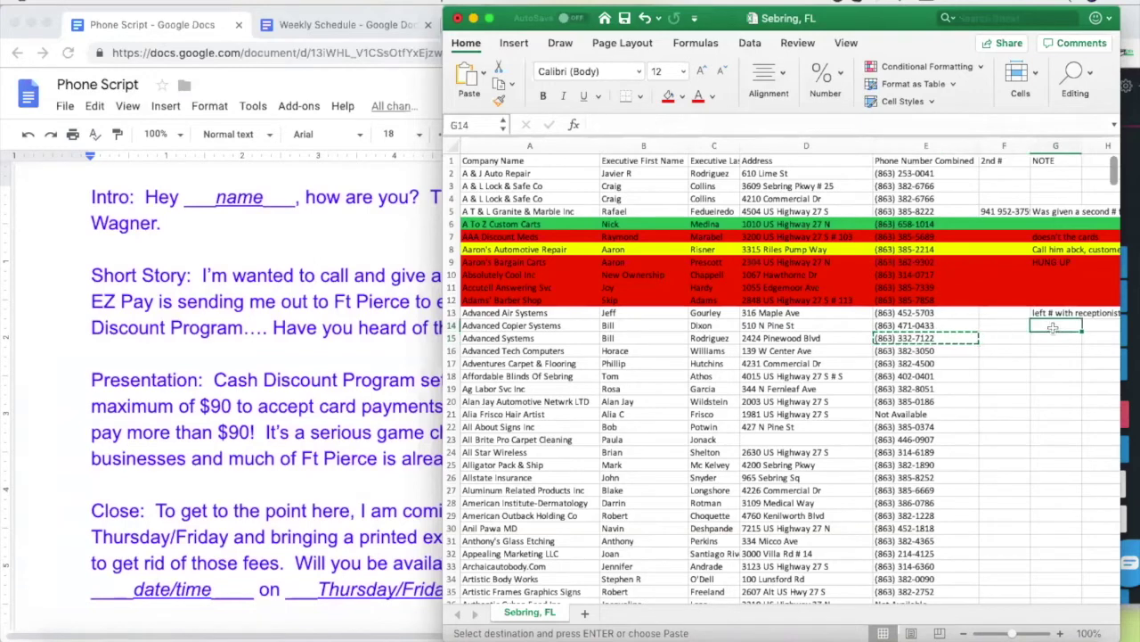
text(left # witha)
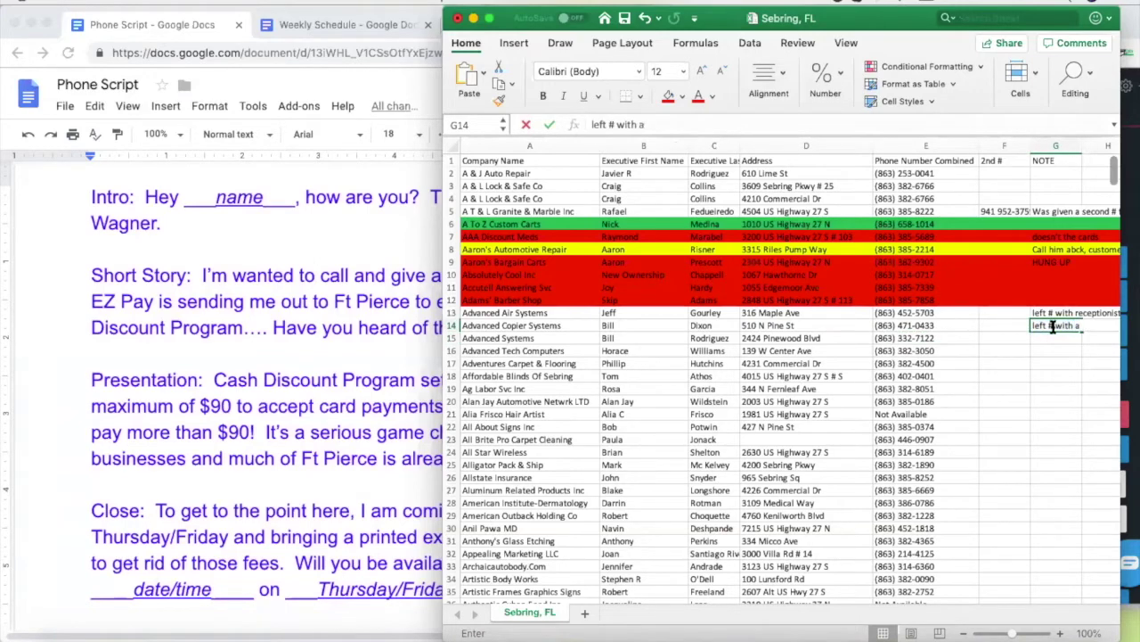
text(nswering service)
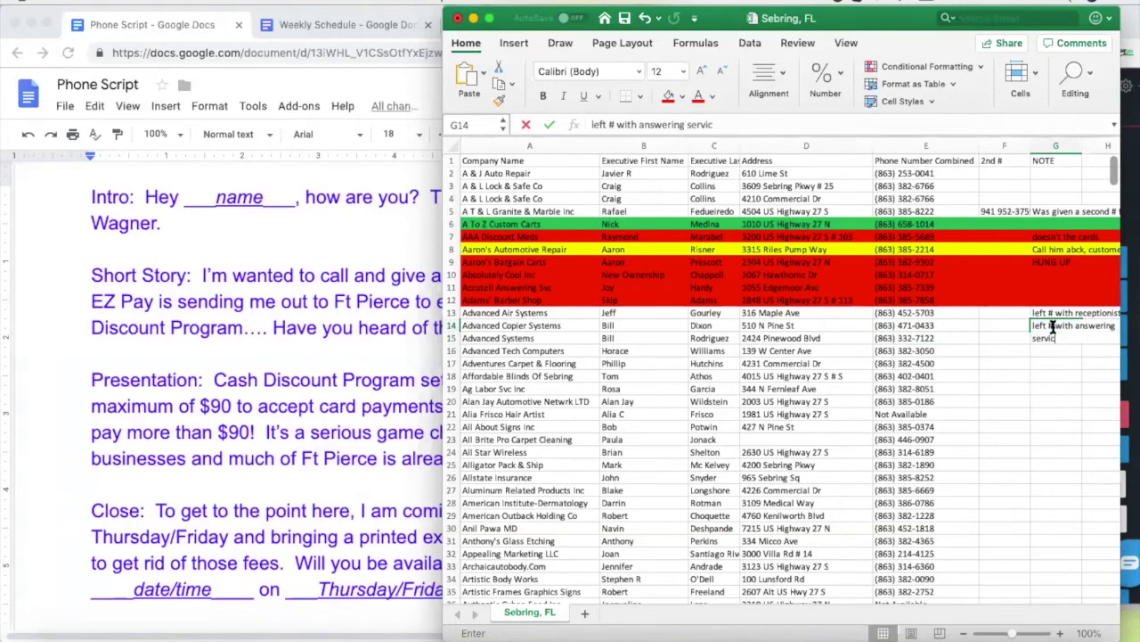
click(1056, 388)
click(911, 339)
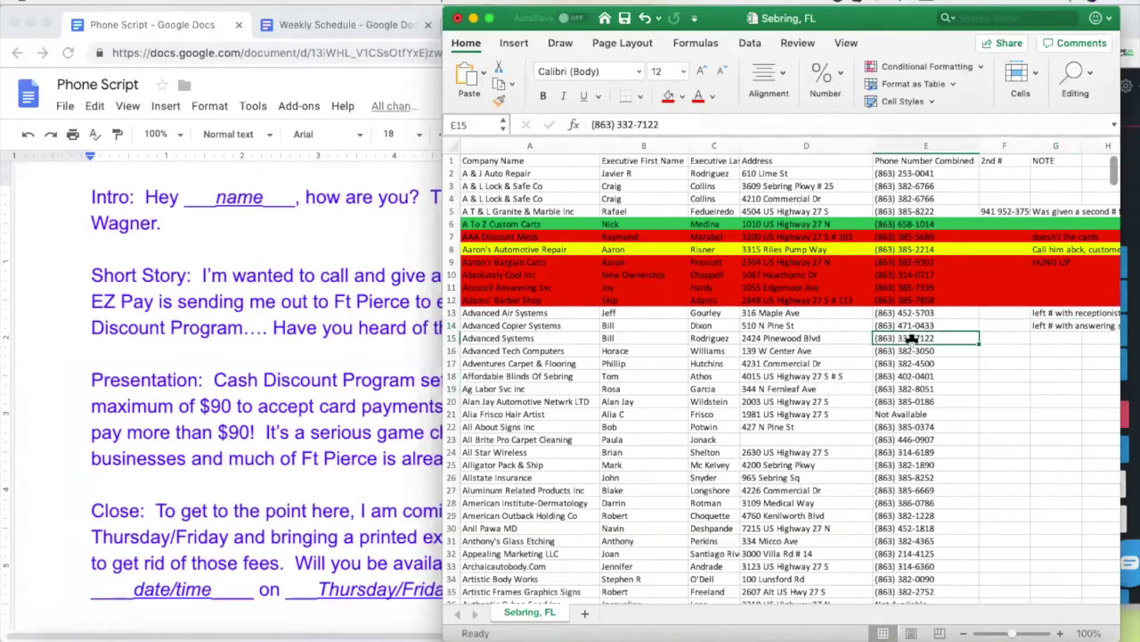
key(super+c)
key(super+Tab)
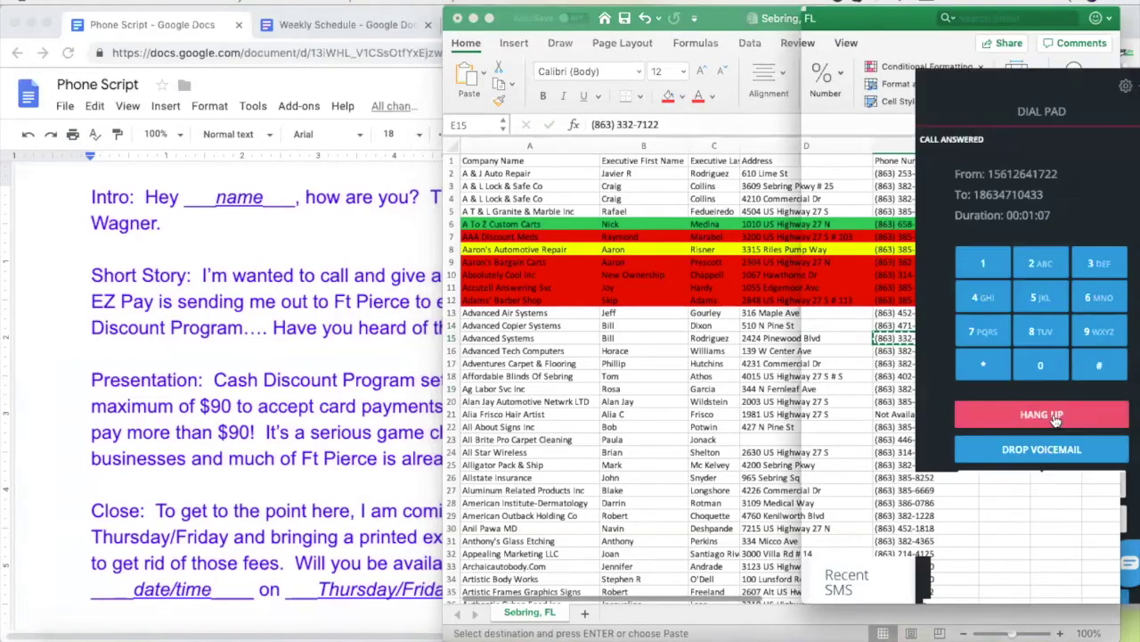
click(1041, 414)
key(super+v)
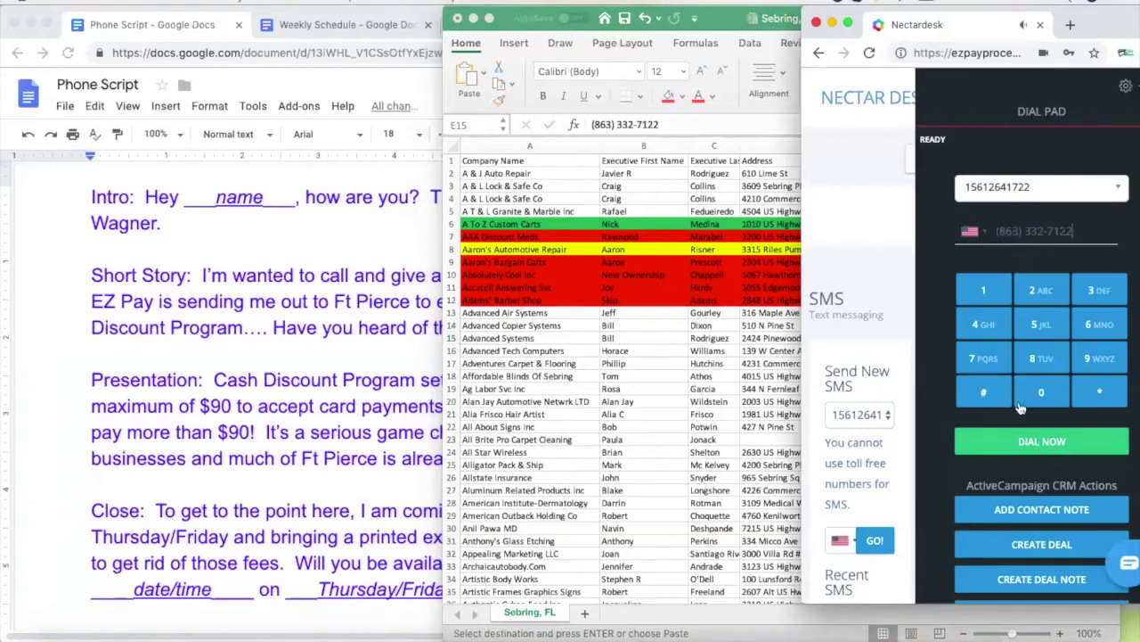
click(1045, 442)
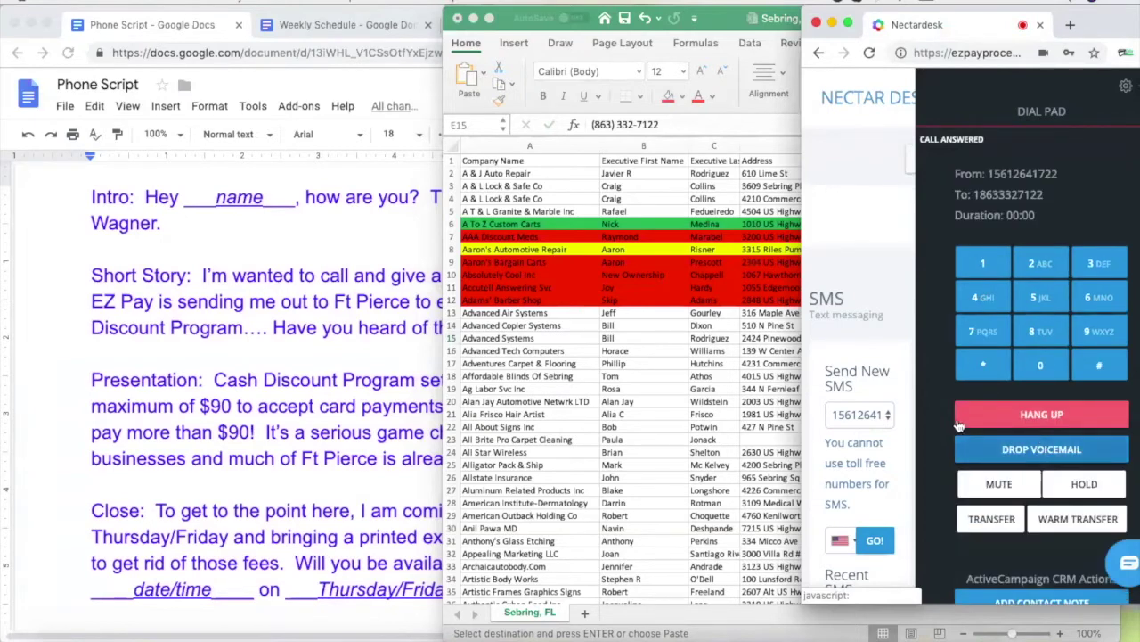
click(664, 336)
click(638, 341)
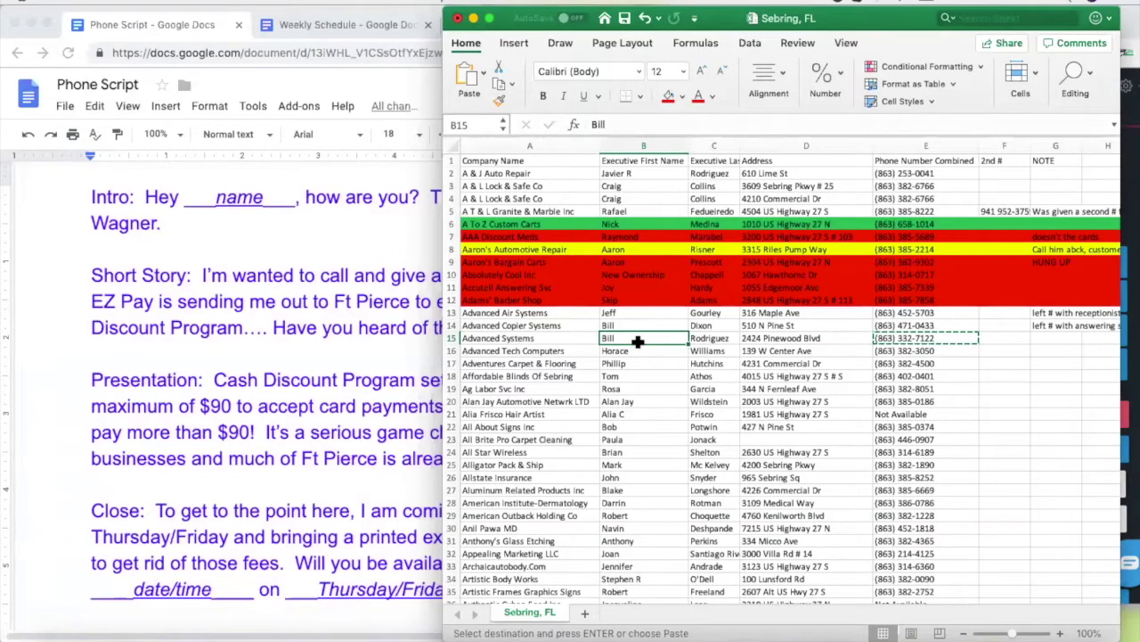
Delete the Short Story's opening clause so it starts 'EZ Pay is sending me out to Ft Pierce'
click(264, 252)
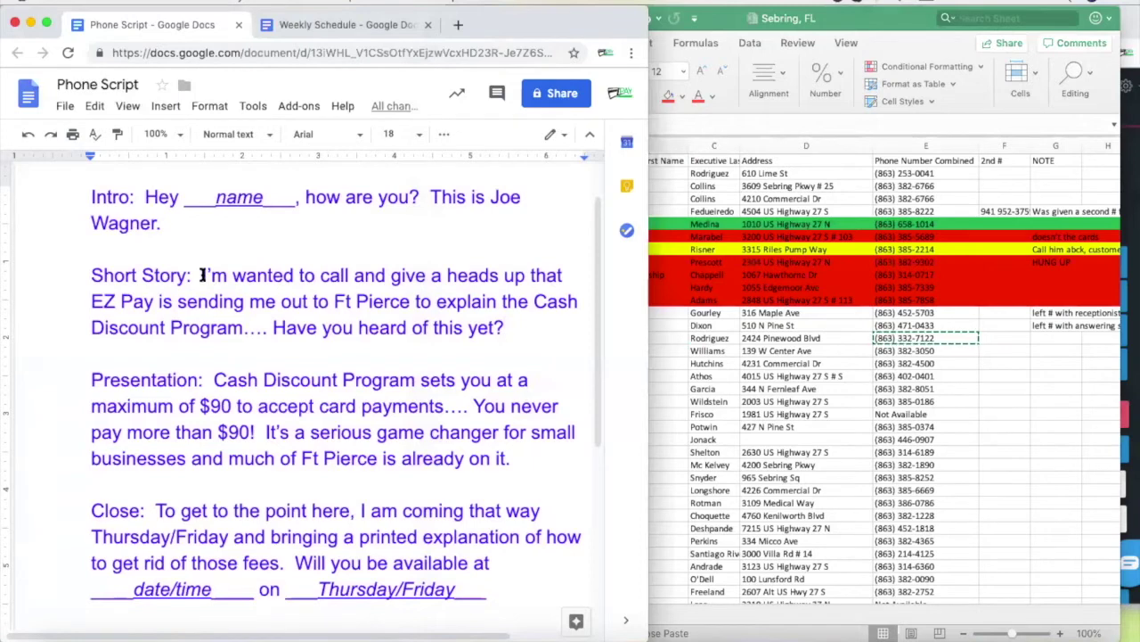
drag(202, 275, 562, 279)
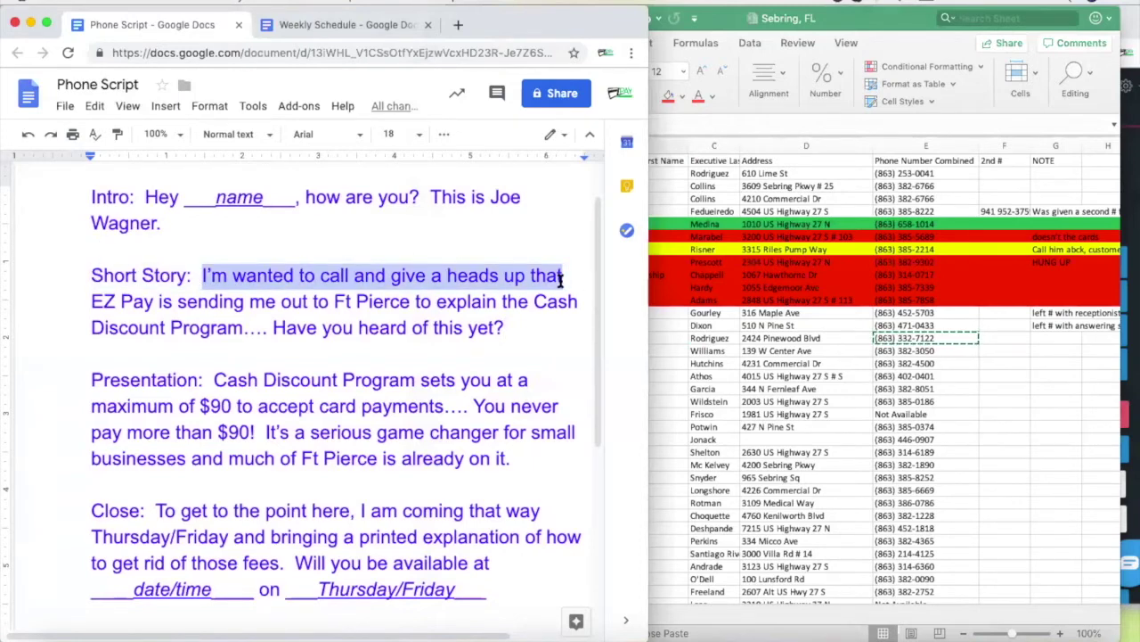
key(BackSpace)
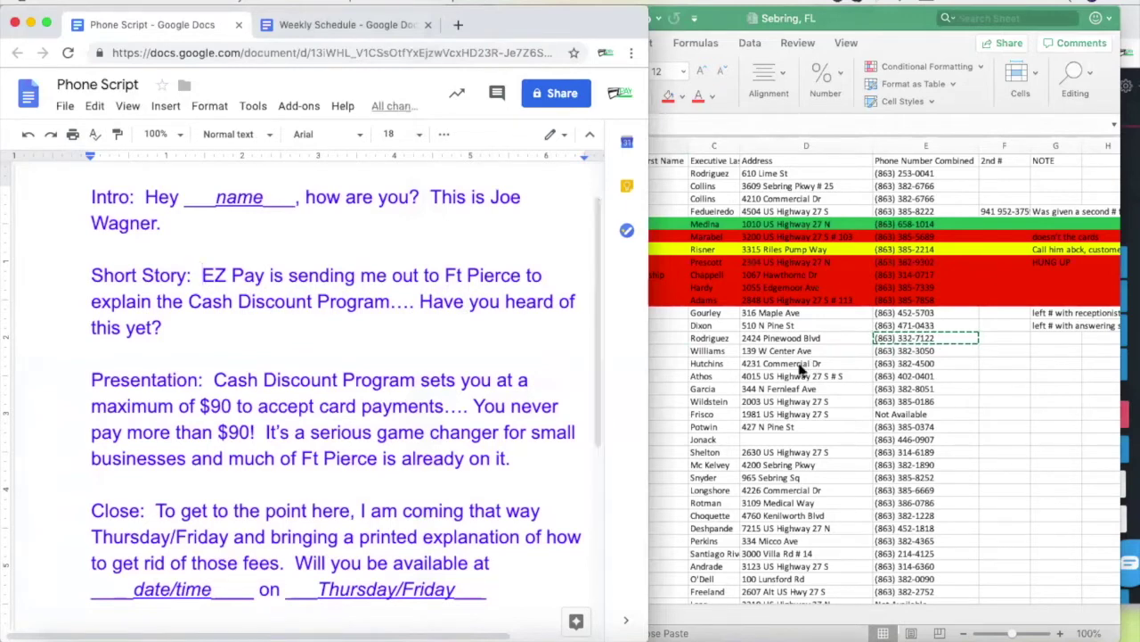
click(918, 341)
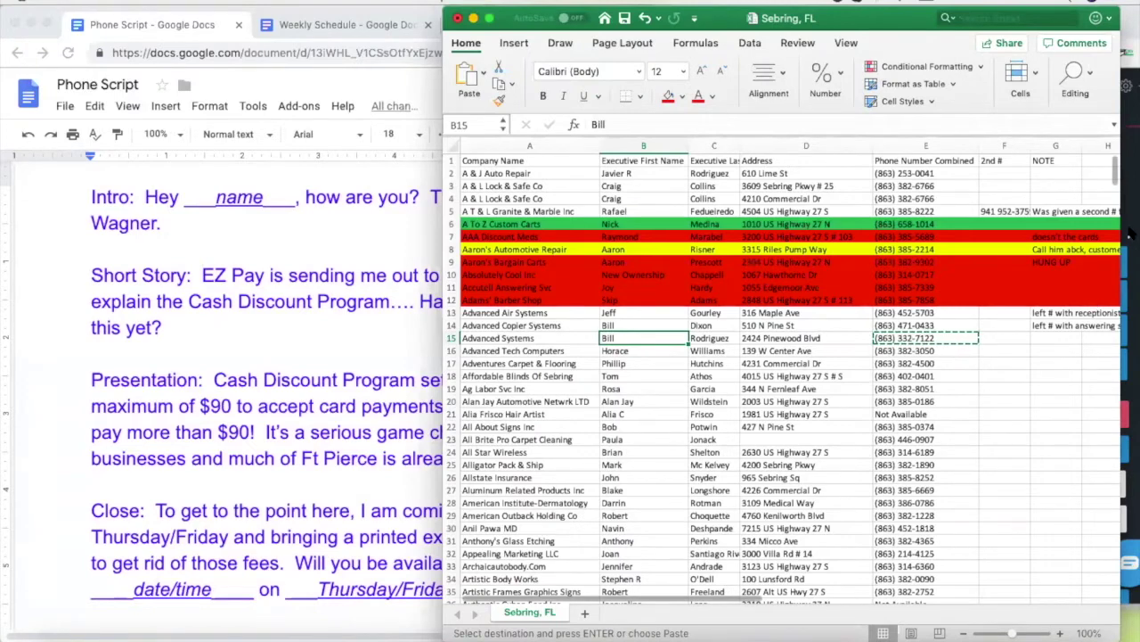
click(1042, 414)
click(504, 350)
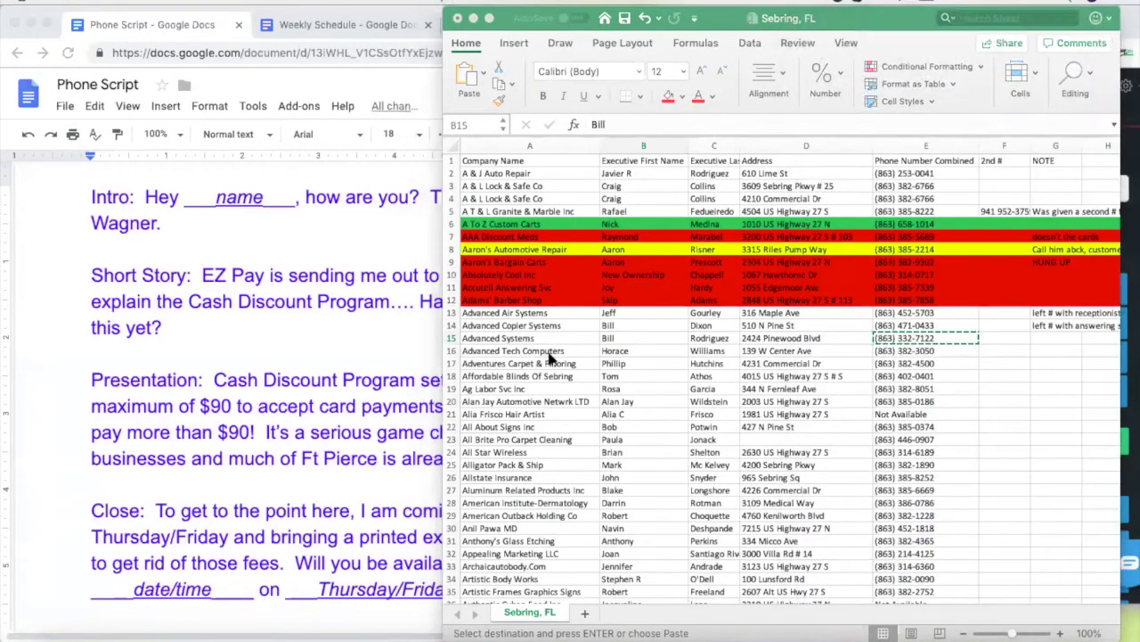
click(628, 352)
click(908, 351)
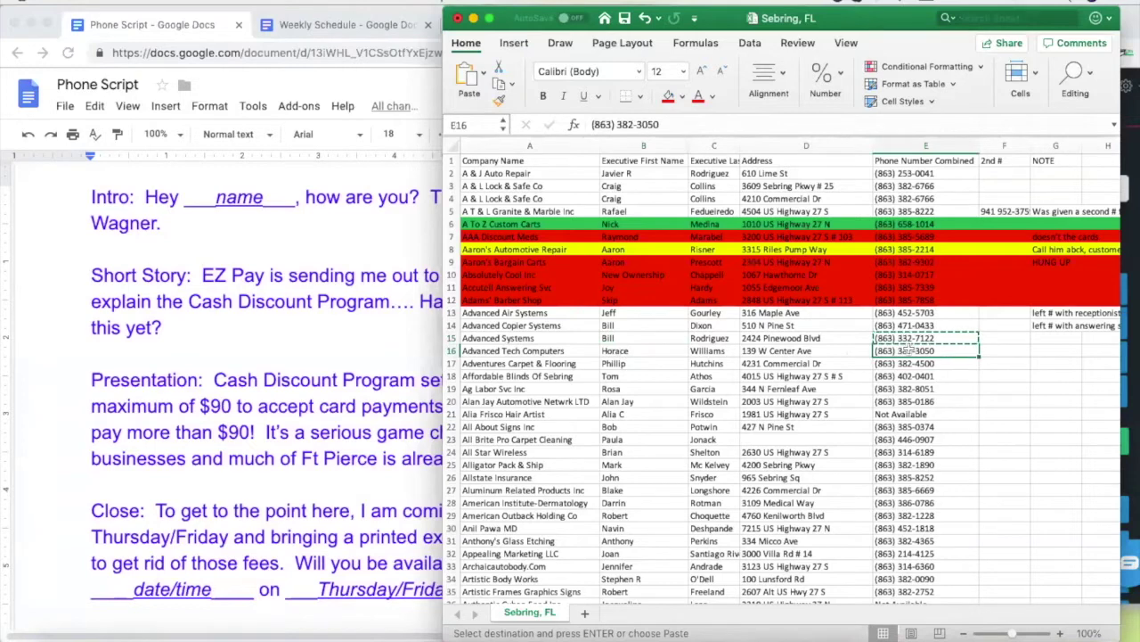
click(758, 375)
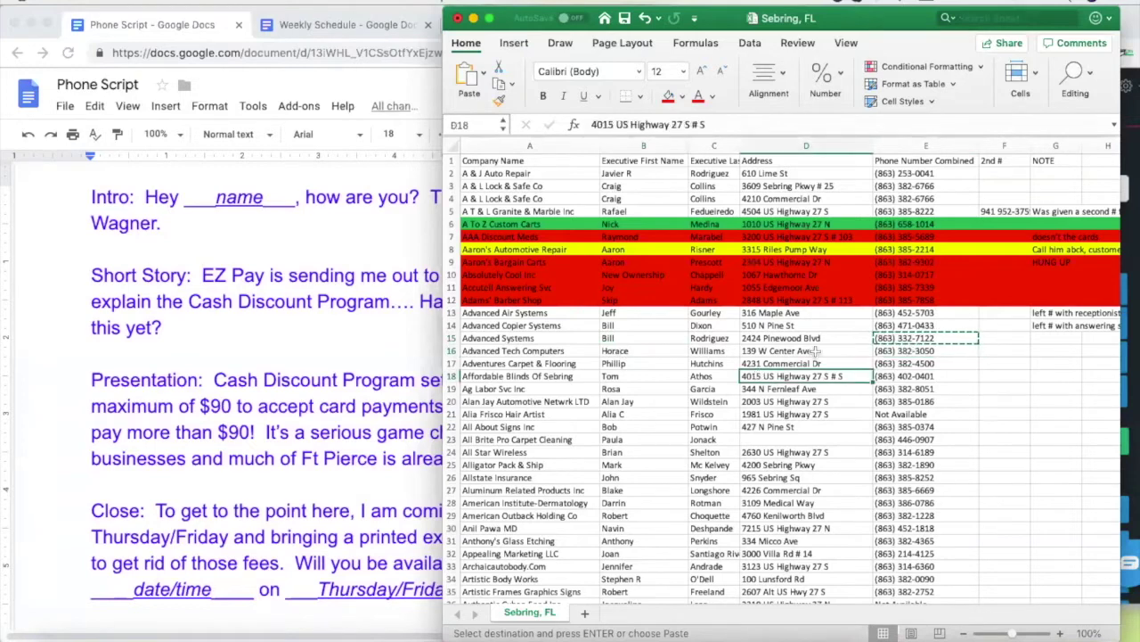
click(891, 351)
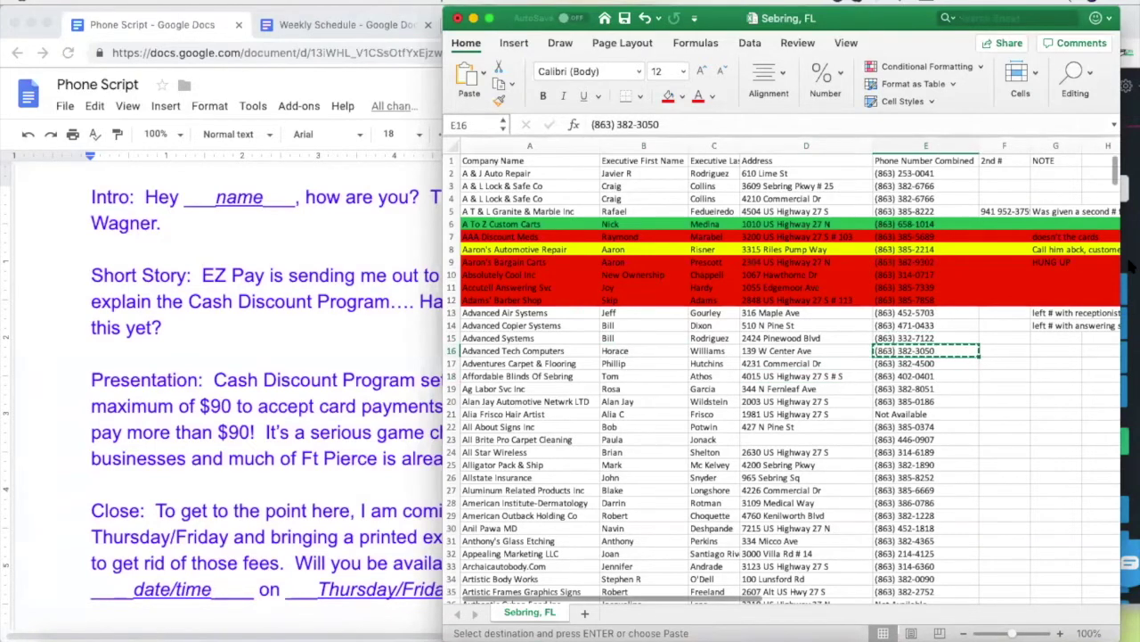
click(1130, 229)
key(ctrl+v)
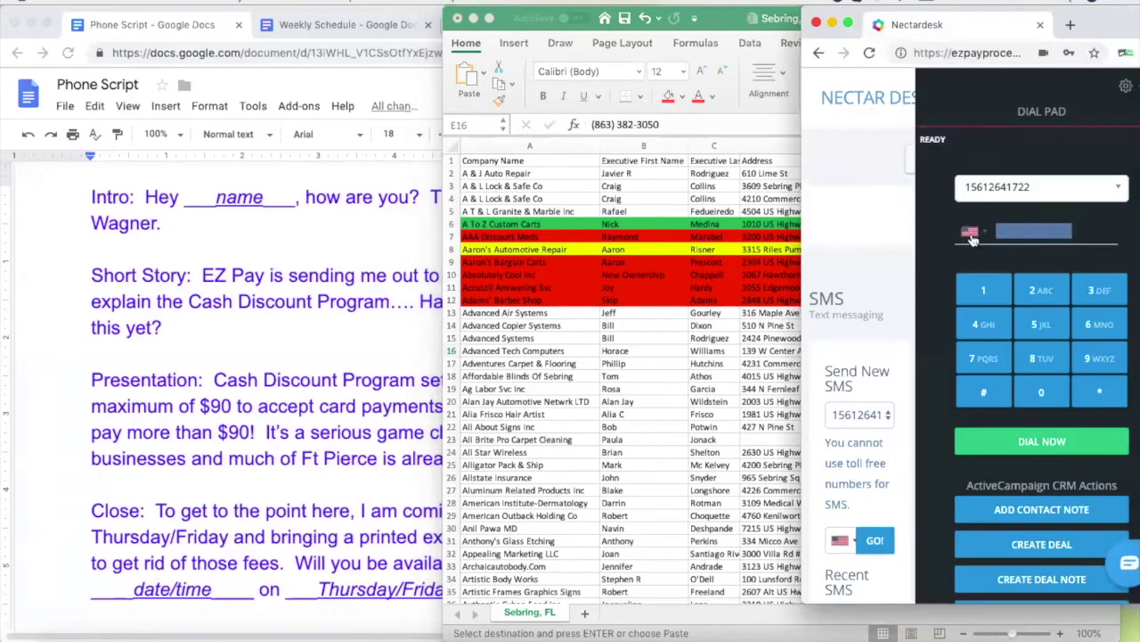
click(1029, 445)
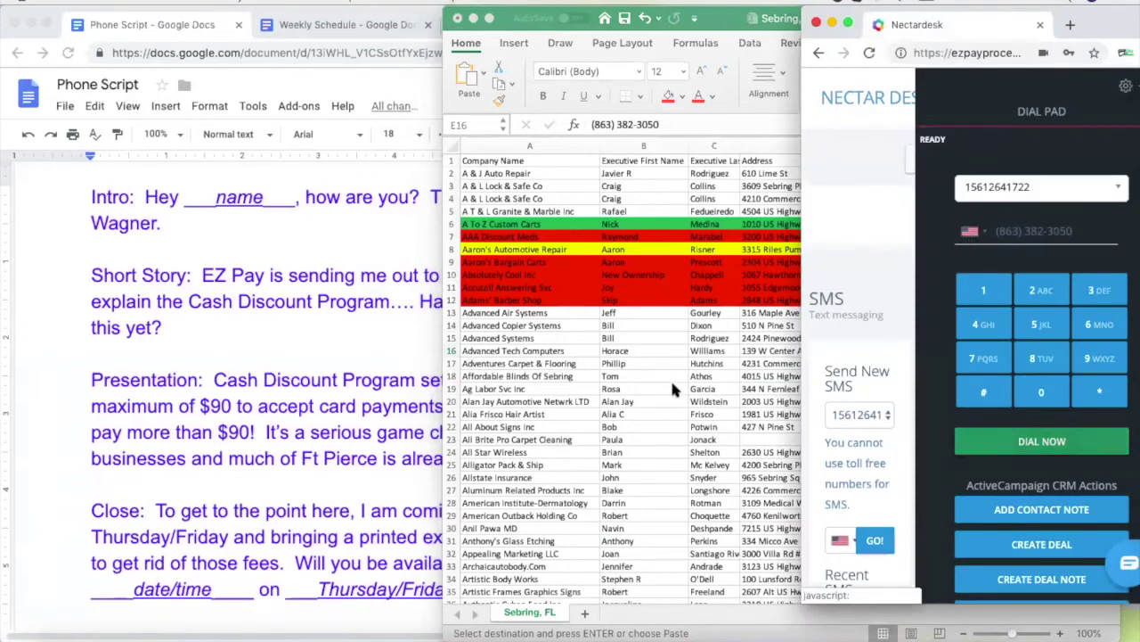
click(647, 343)
click(647, 350)
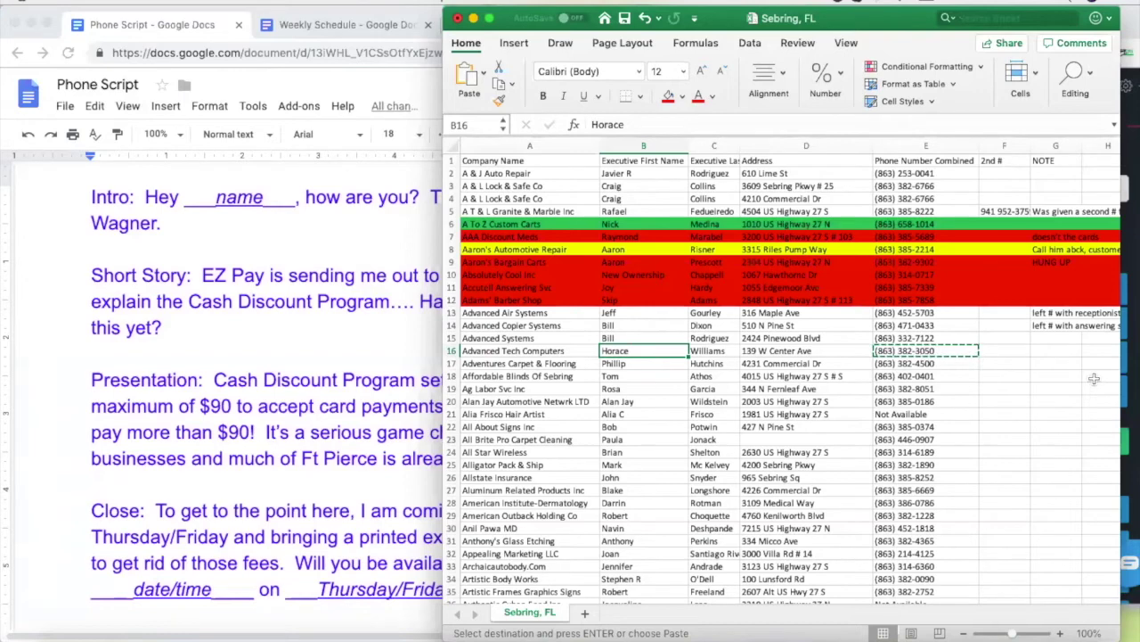
click(1129, 255)
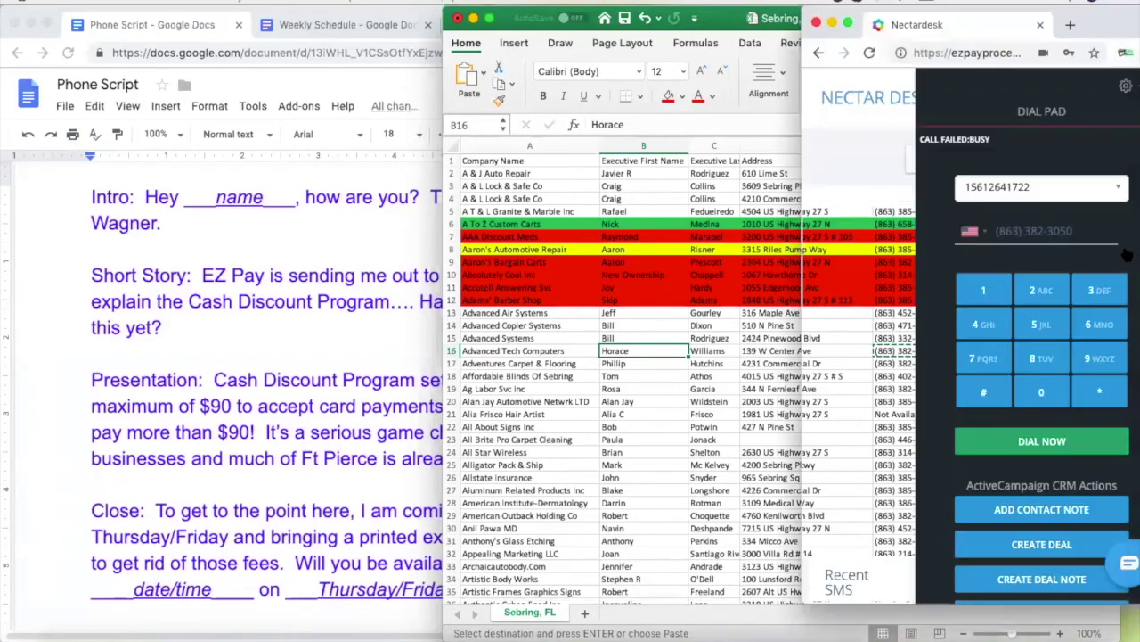
click(634, 359)
click(929, 365)
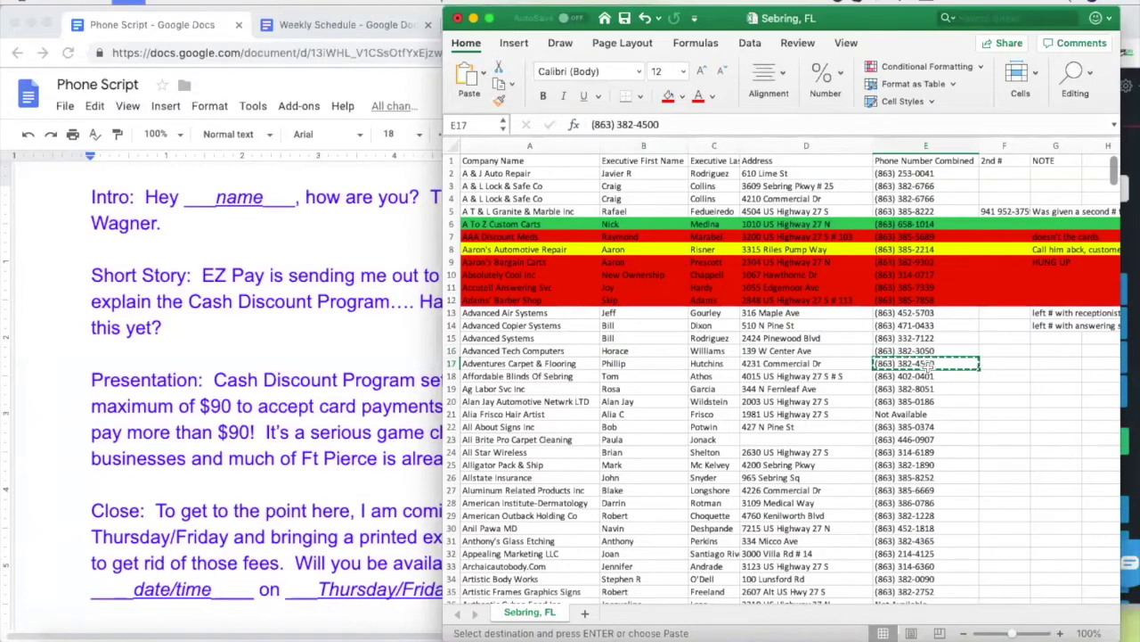
click(1128, 222)
click(1069, 230)
key(ctrl+a)
key(BackSpace)
key(ctrl+v)
click(1051, 442)
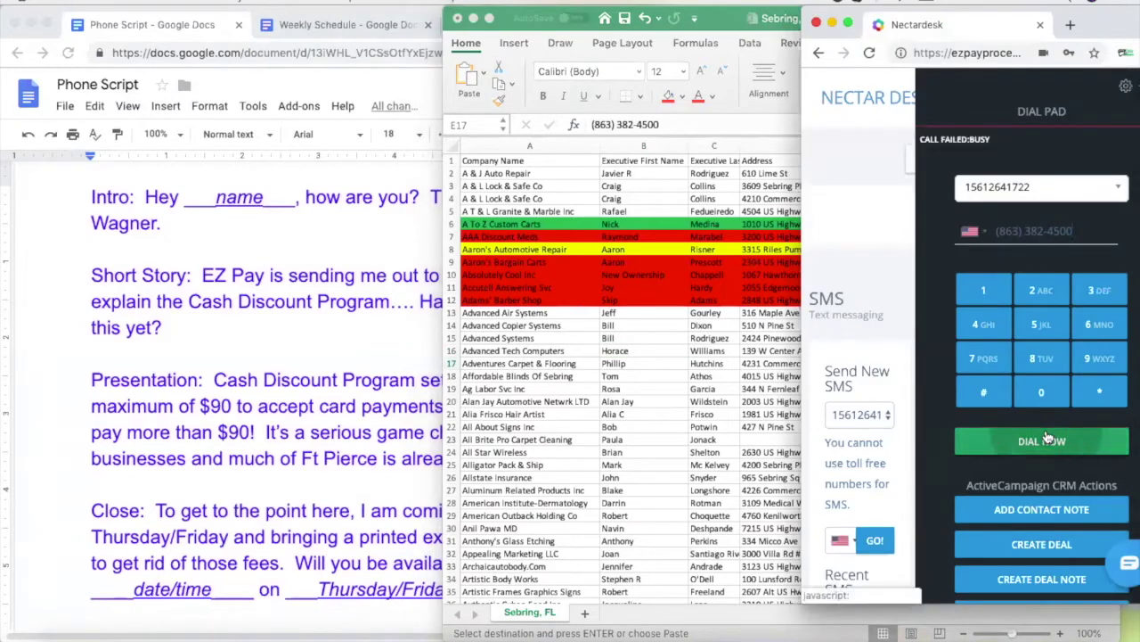
click(582, 360)
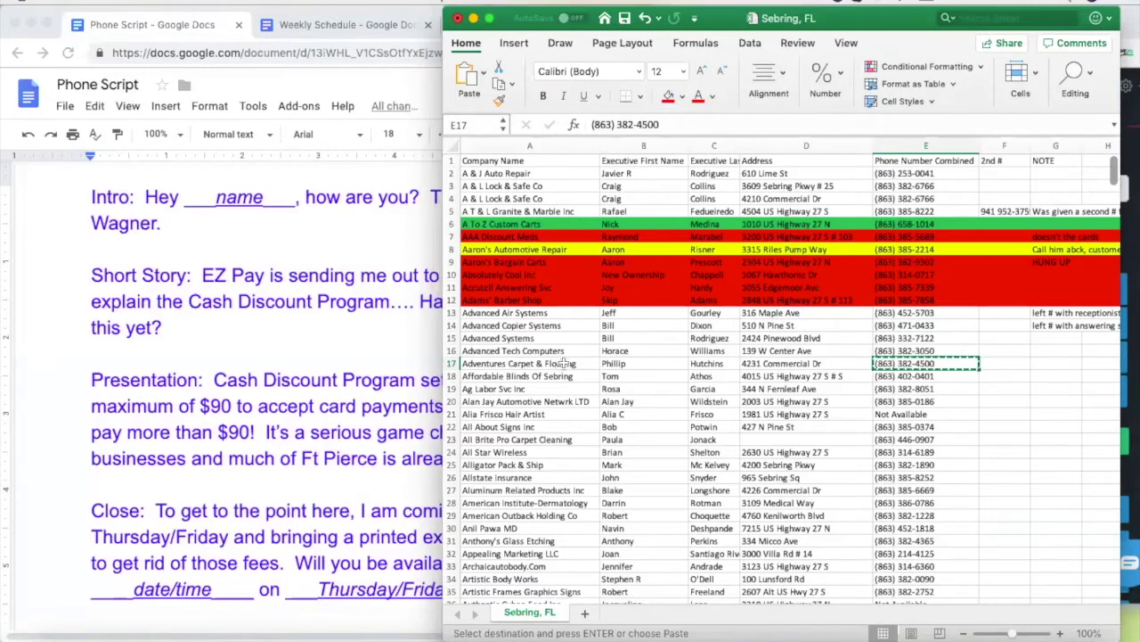
Check row 17's contact first name, then bring the Phone Script forward
click(646, 366)
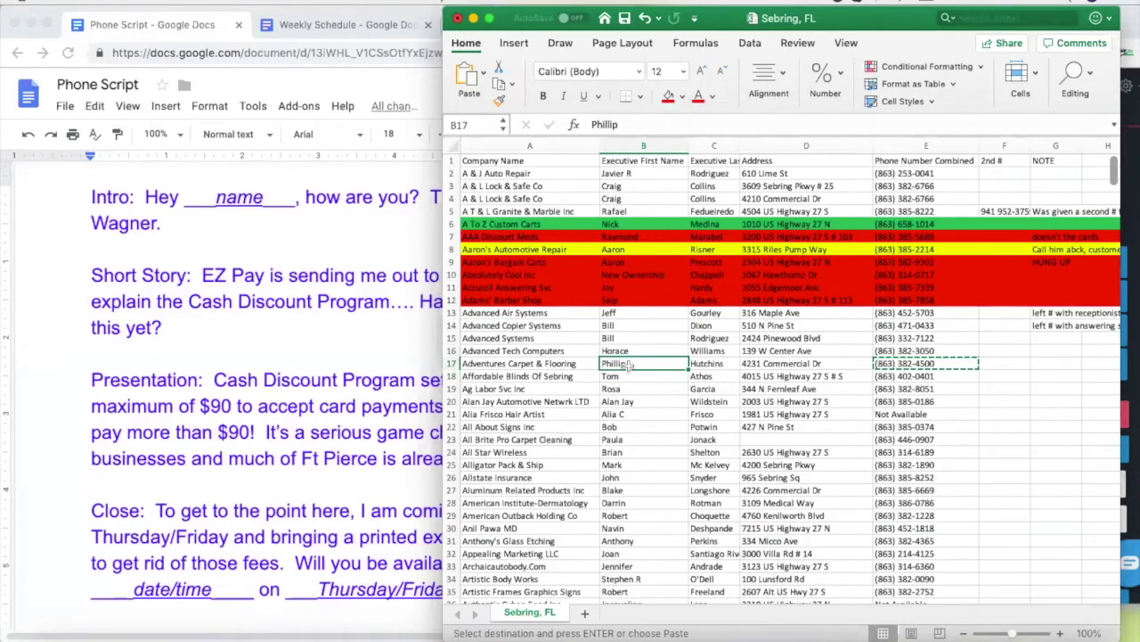
click(352, 363)
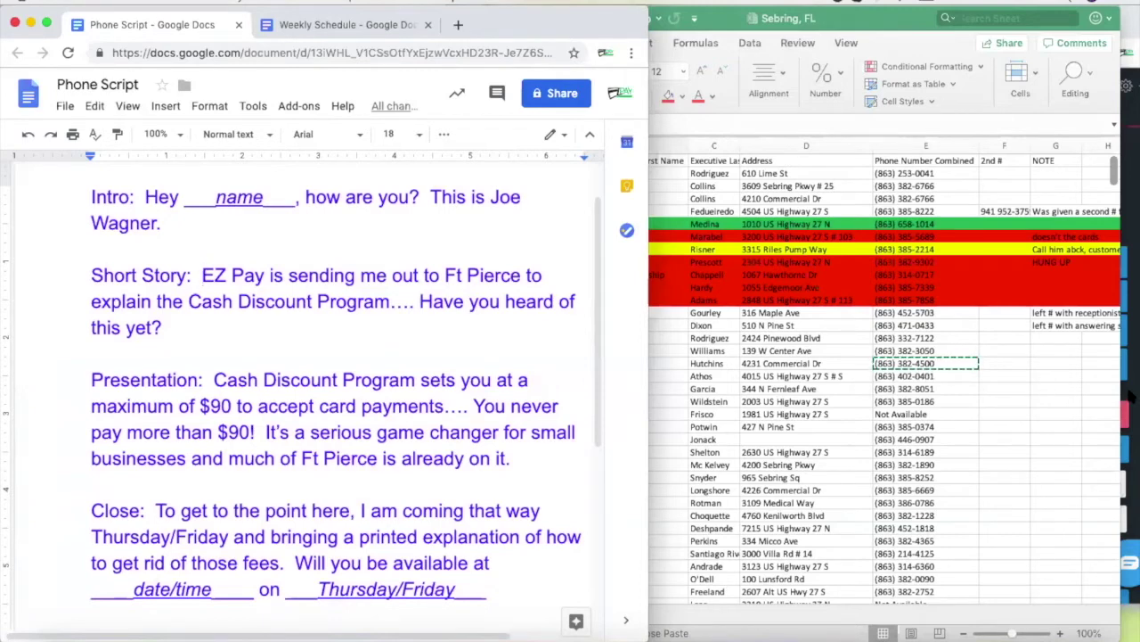
Enter 'left #' in G17 as the note for Adventures Carpet & Flooring
click(1067, 354)
click(1069, 362)
text(left #)
click(1007, 401)
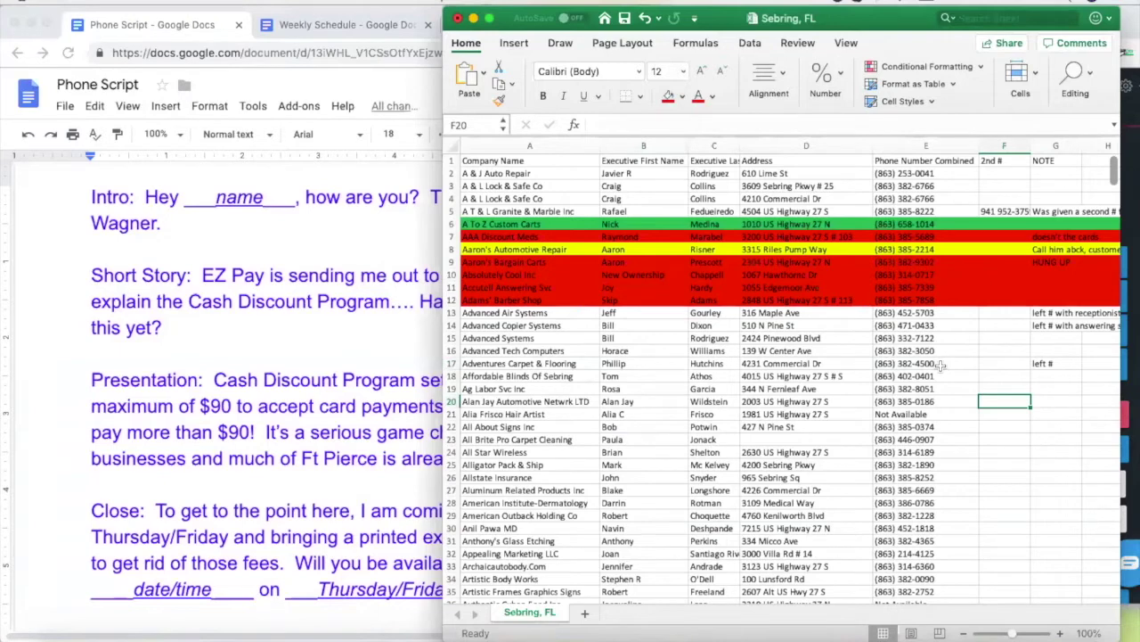
click(917, 377)
key(super+c)
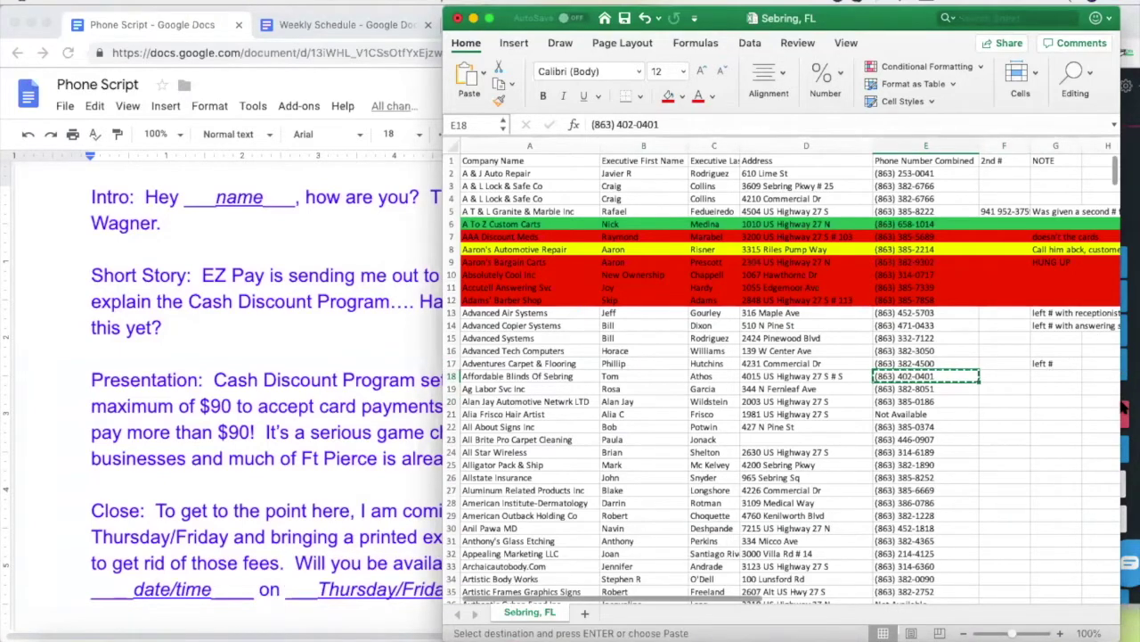
click(1124, 401)
click(1042, 414)
click(1074, 231)
key(super+v)
click(1039, 437)
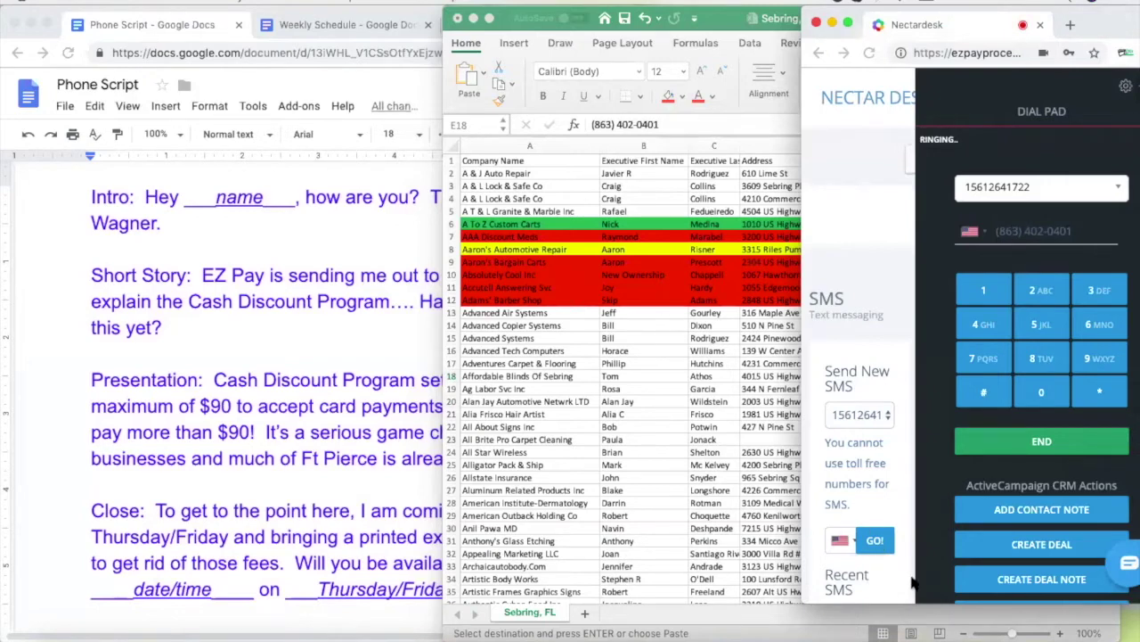
click(704, 459)
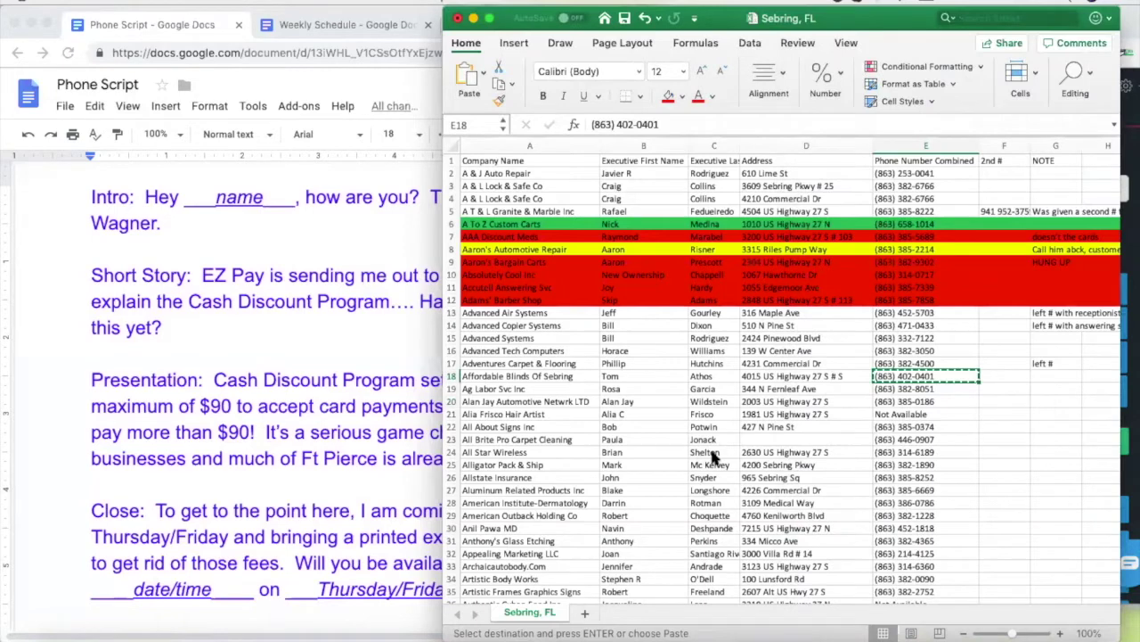
click(612, 376)
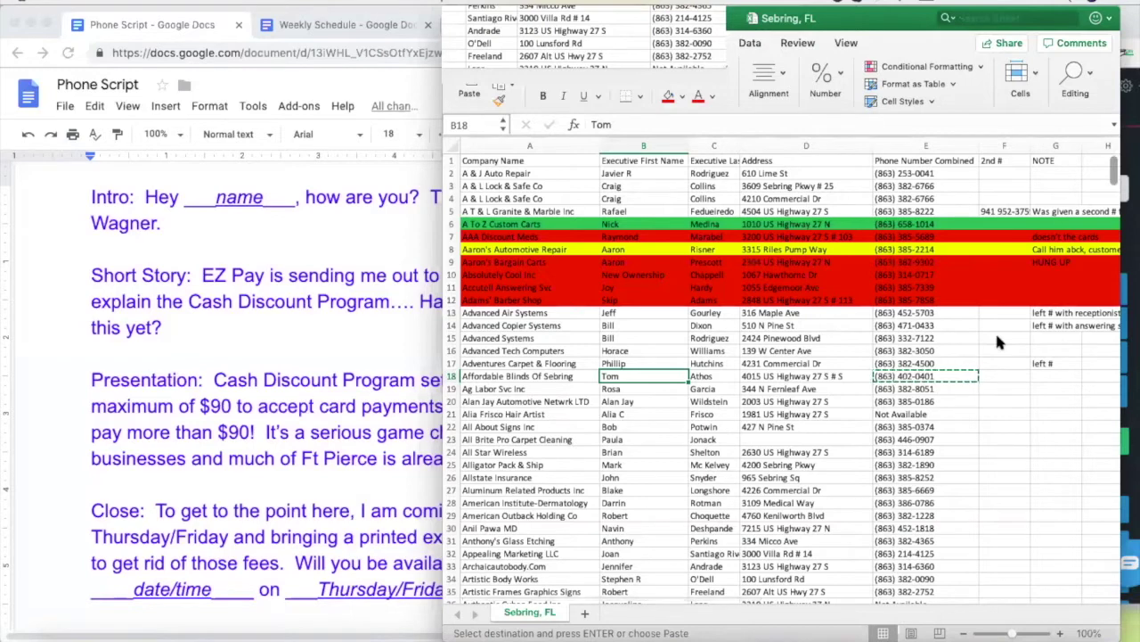
click(1130, 258)
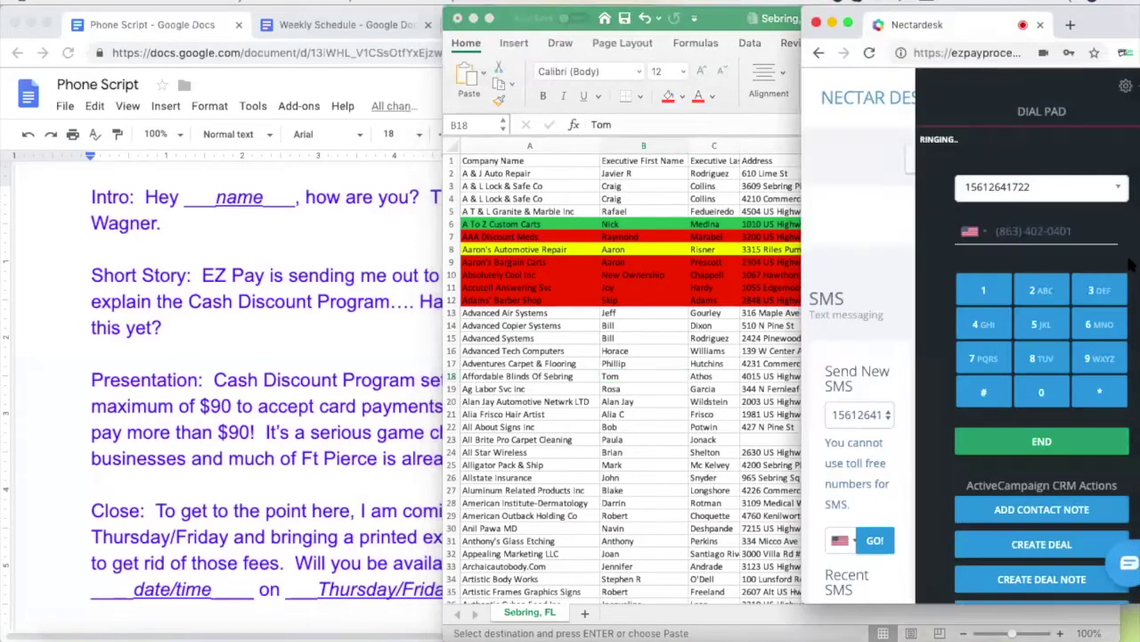
click(1050, 446)
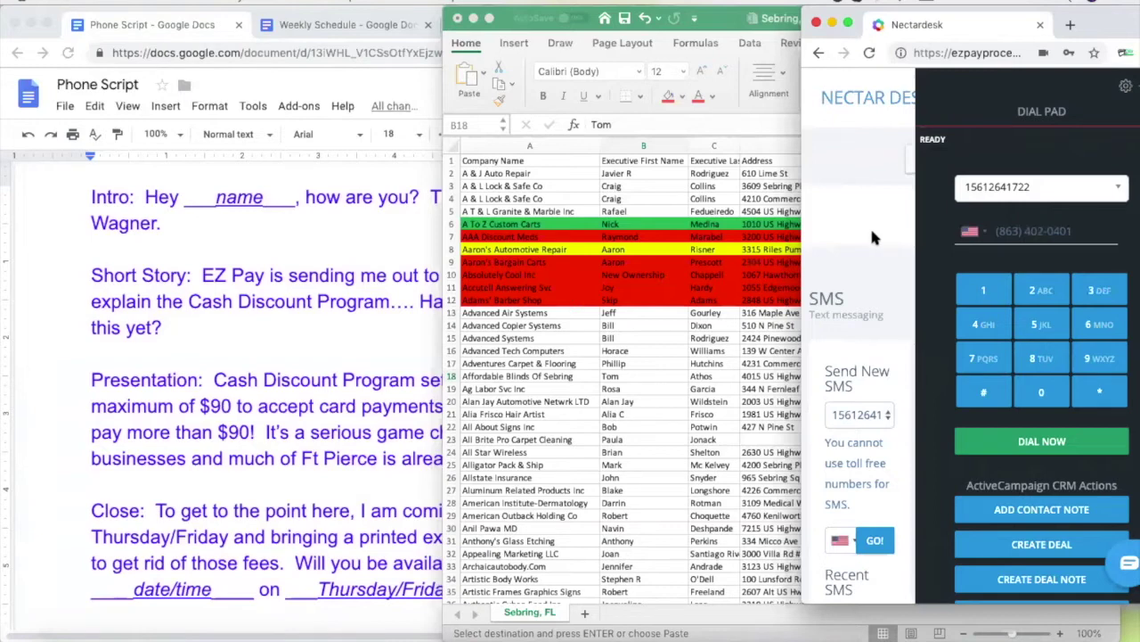
click(663, 319)
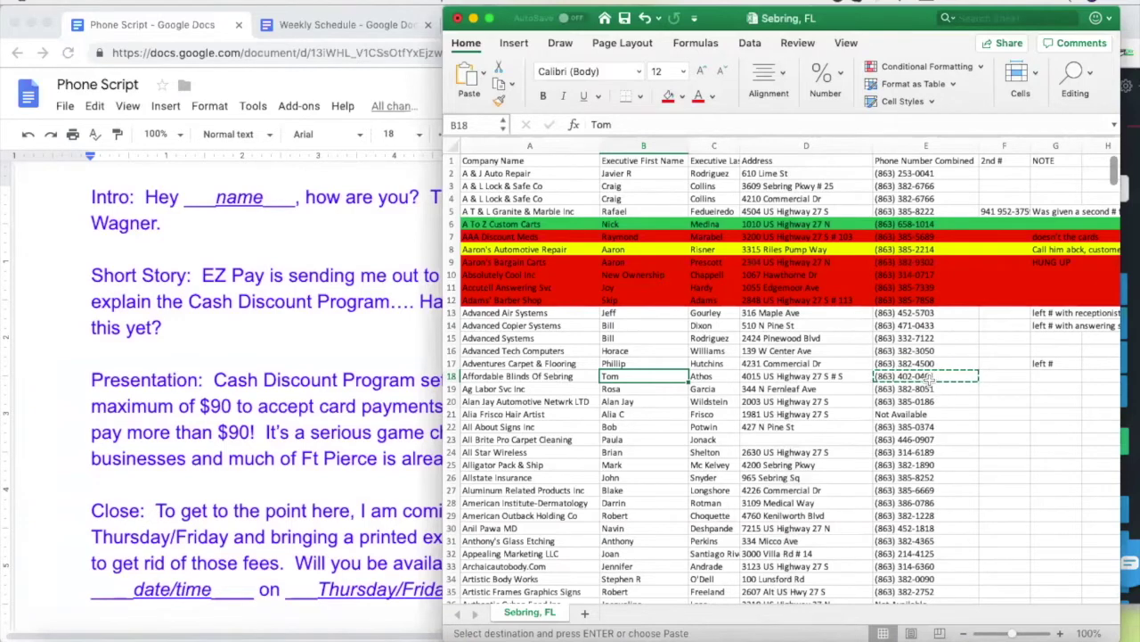
click(900, 389)
click(891, 376)
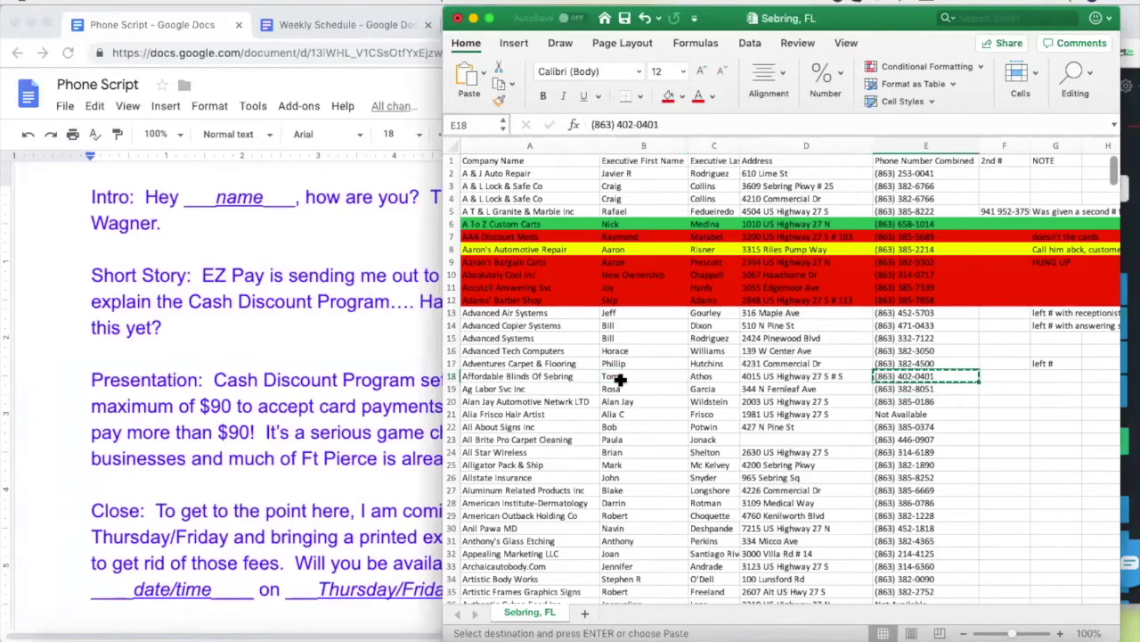
click(913, 389)
key(ctrl+c)
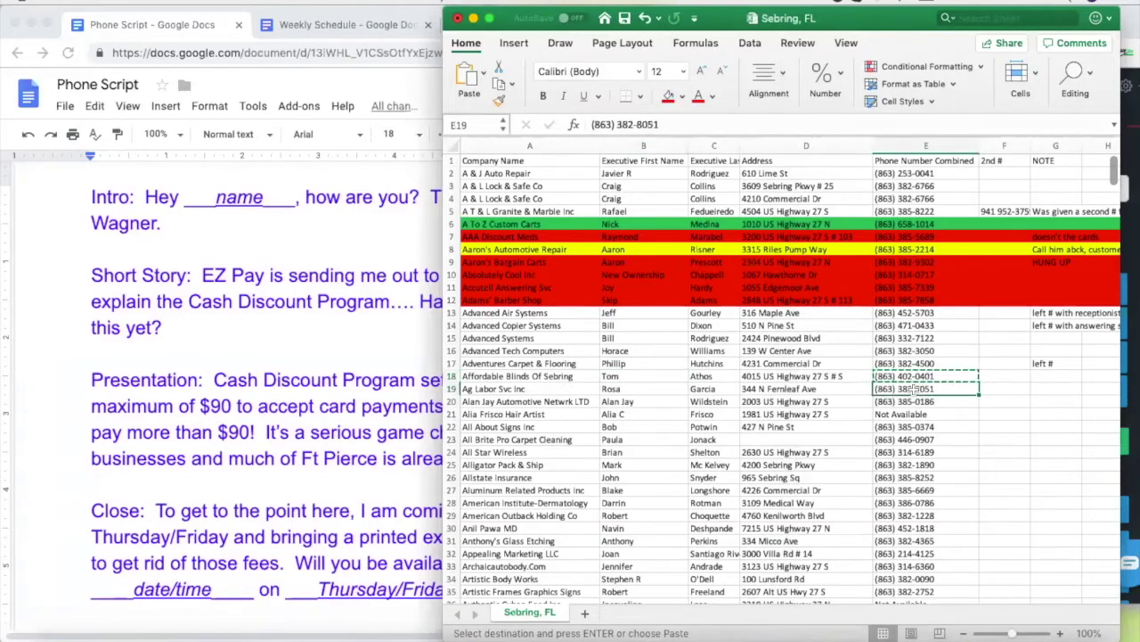
Replace the Nectardesk dialer number with the copied E19 number, dial it, and return to the sheet
click(1129, 159)
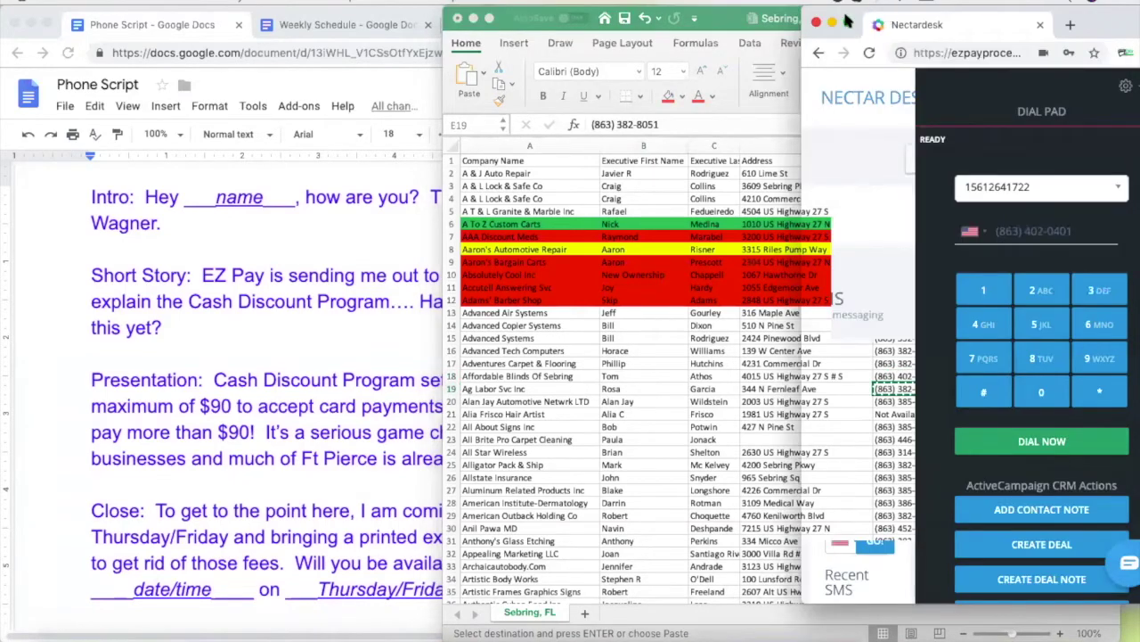
click(1077, 231)
key(ctrl+v)
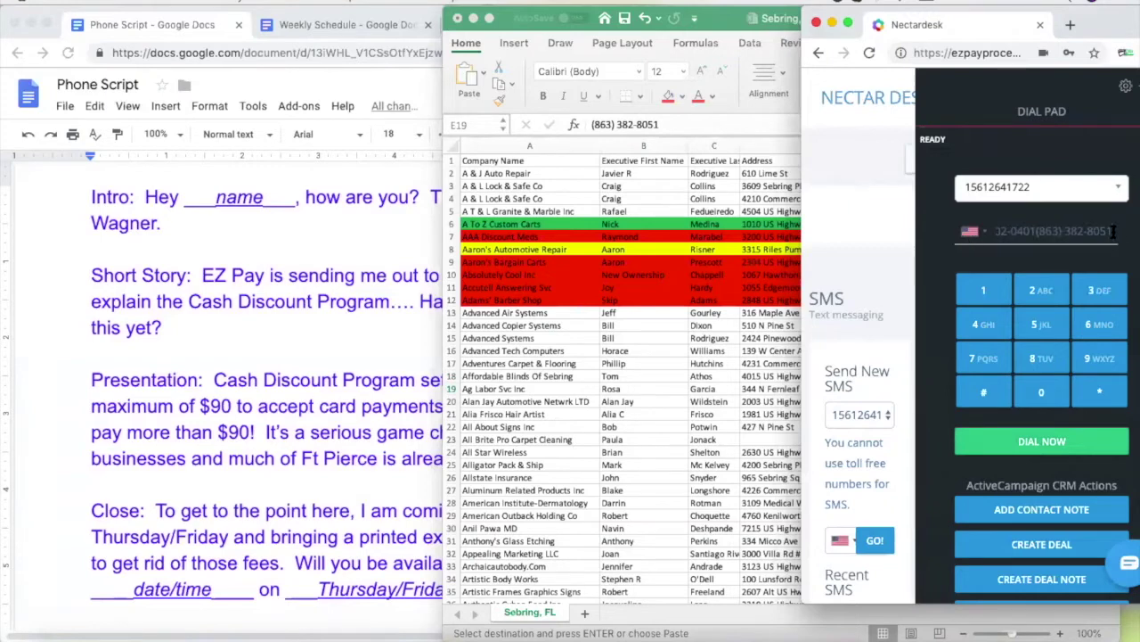
drag(1119, 242, 966, 239)
key(ctrl+v)
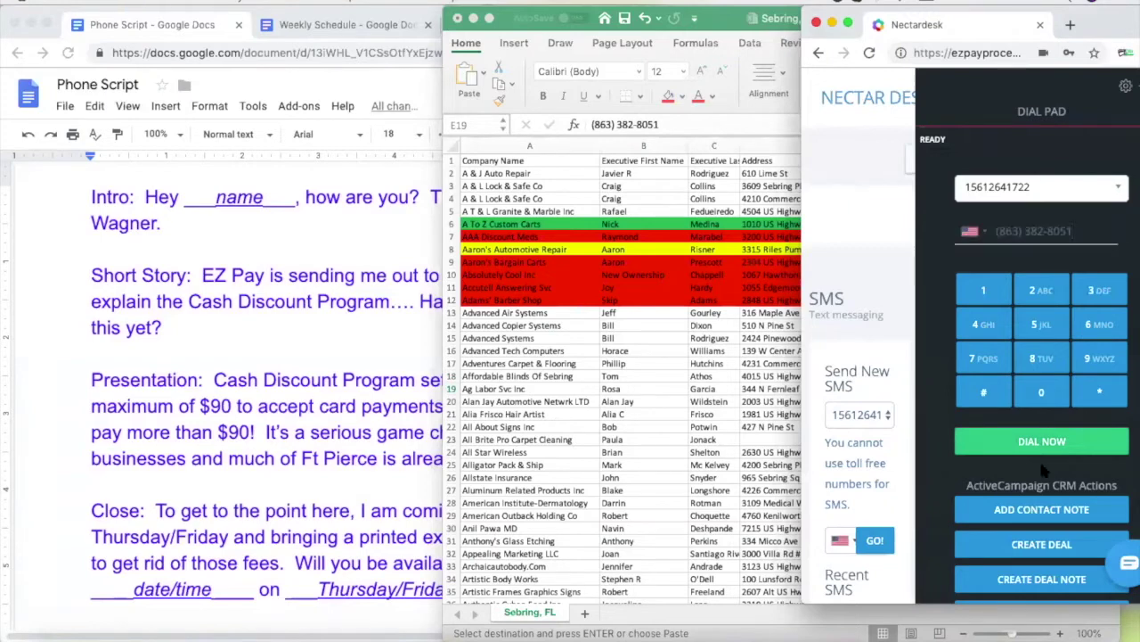
click(1038, 442)
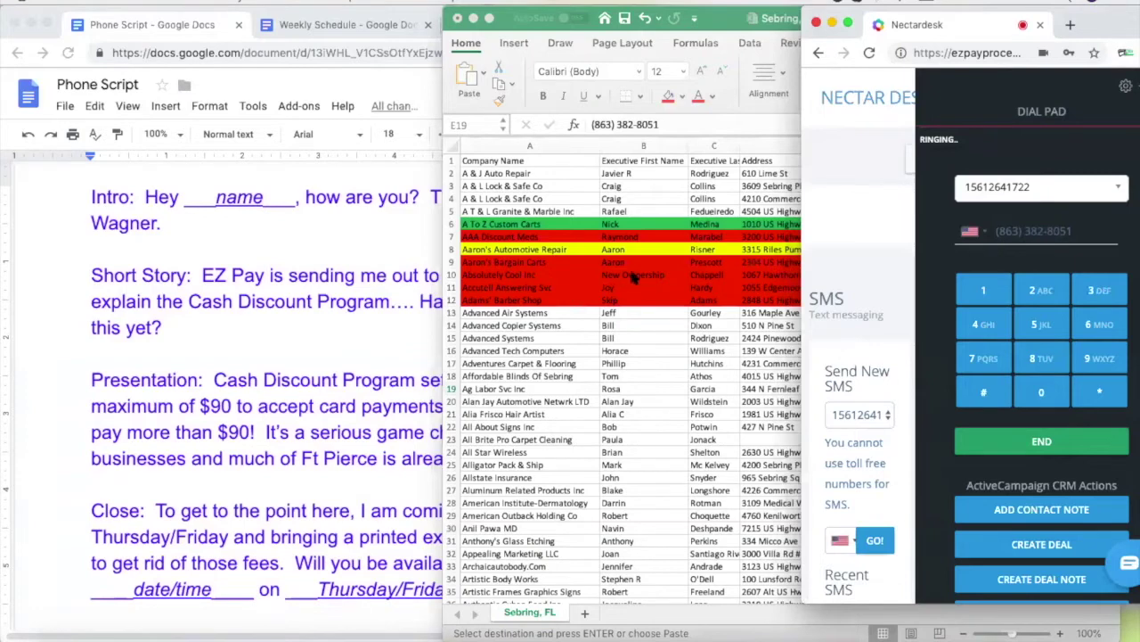
click(632, 277)
click(633, 274)
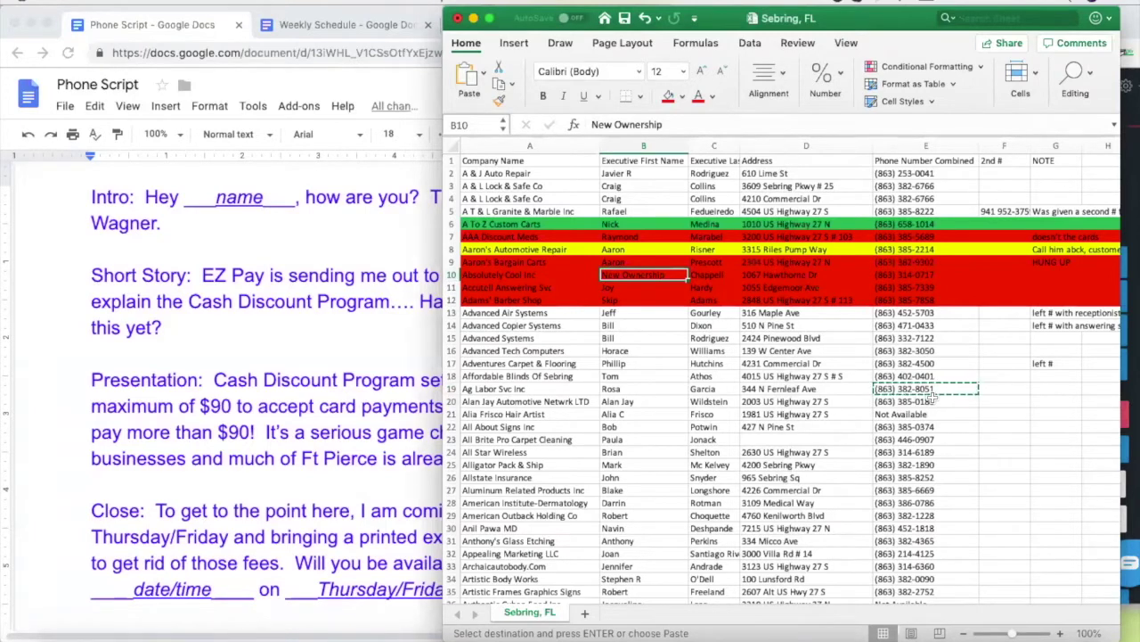
Retype the contact's corrected first name in B19
click(613, 389)
text(Sam)
key(BackSpace)
text(ndra)
key(Return)
click(647, 388)
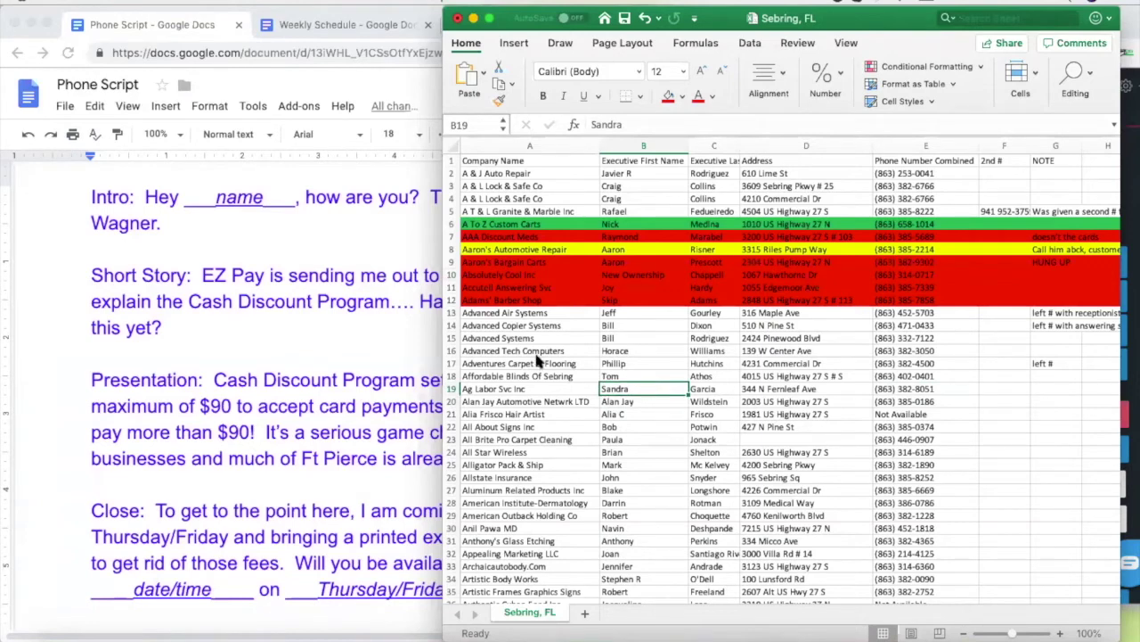
Check the phone script, then select all of row 19 for Ag Labor Svc Inc
click(334, 244)
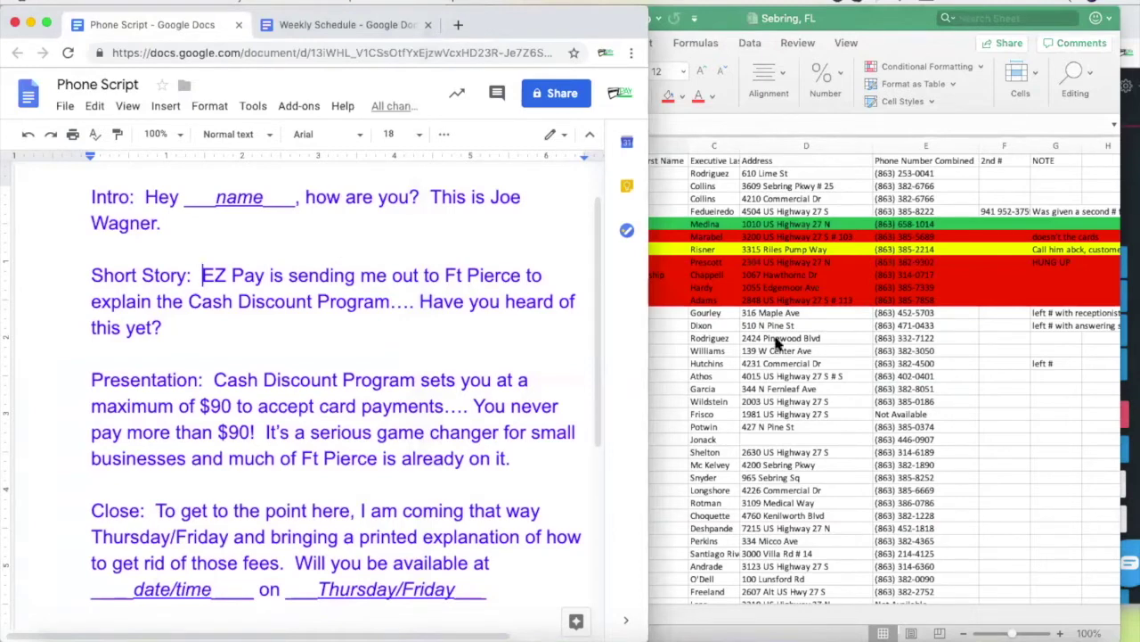
click(700, 382)
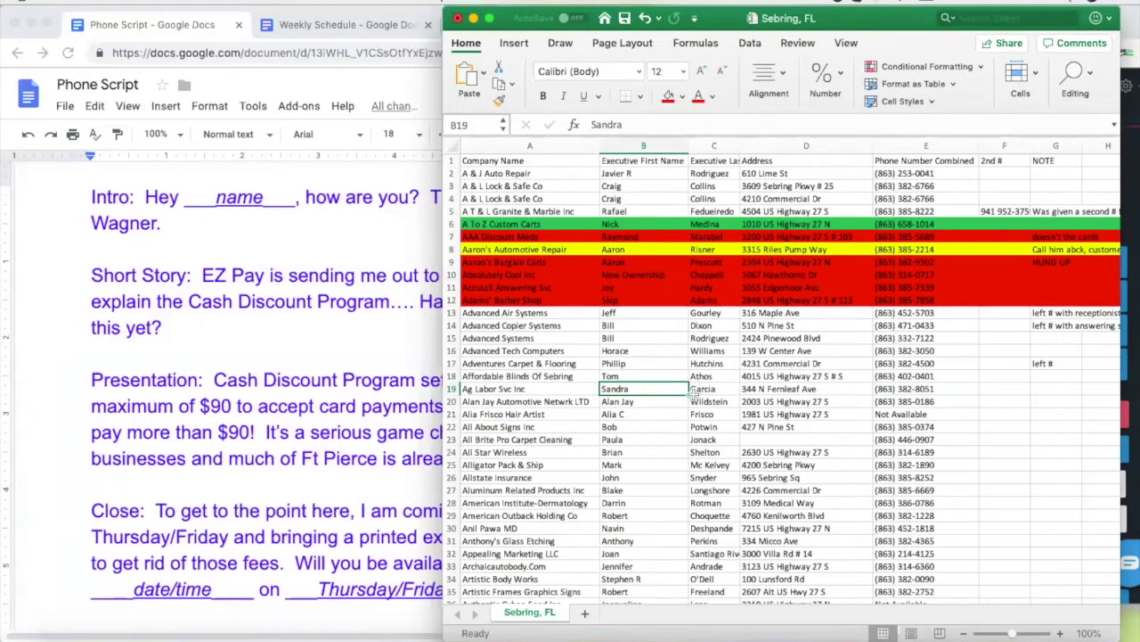
click(451, 389)
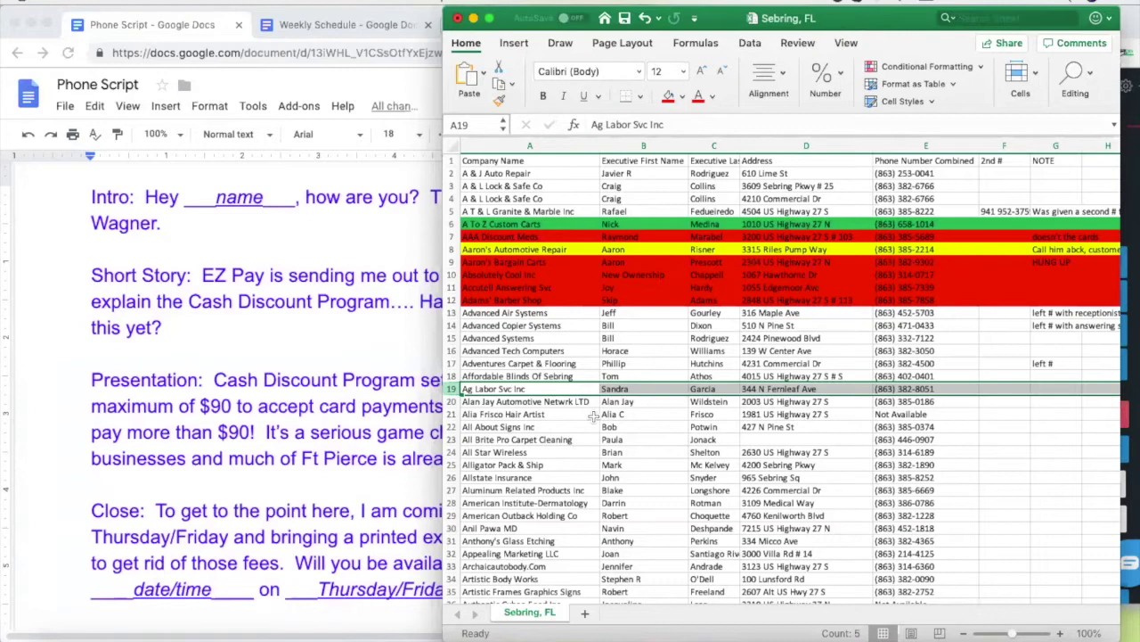
Add the contact's e-mail address and a forwarding remark to the G19 note
click(1055, 389)
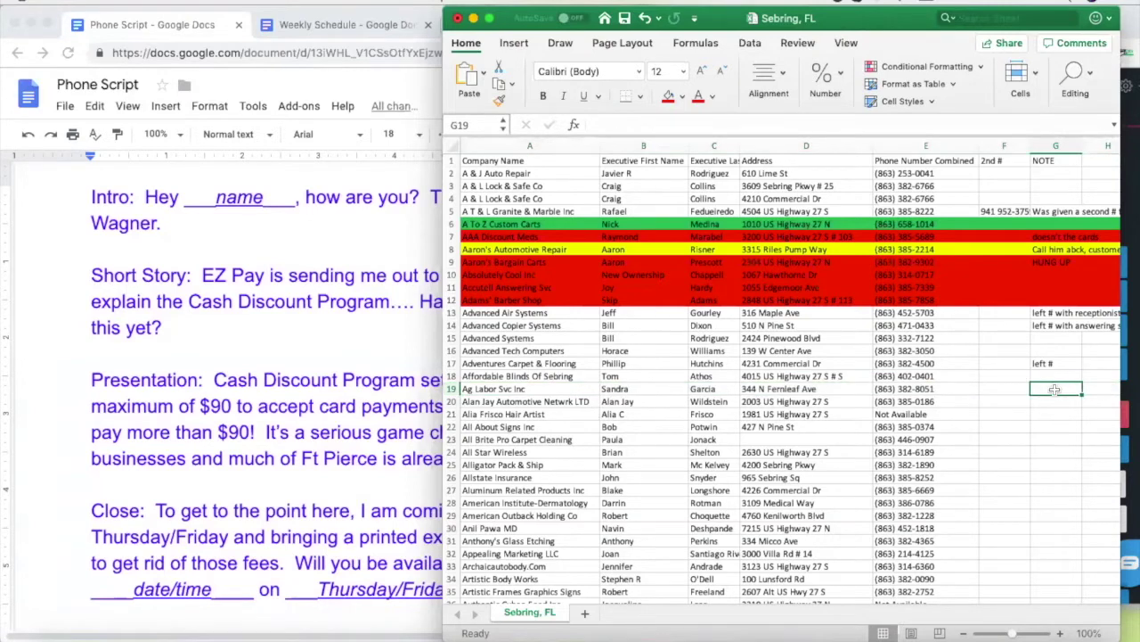
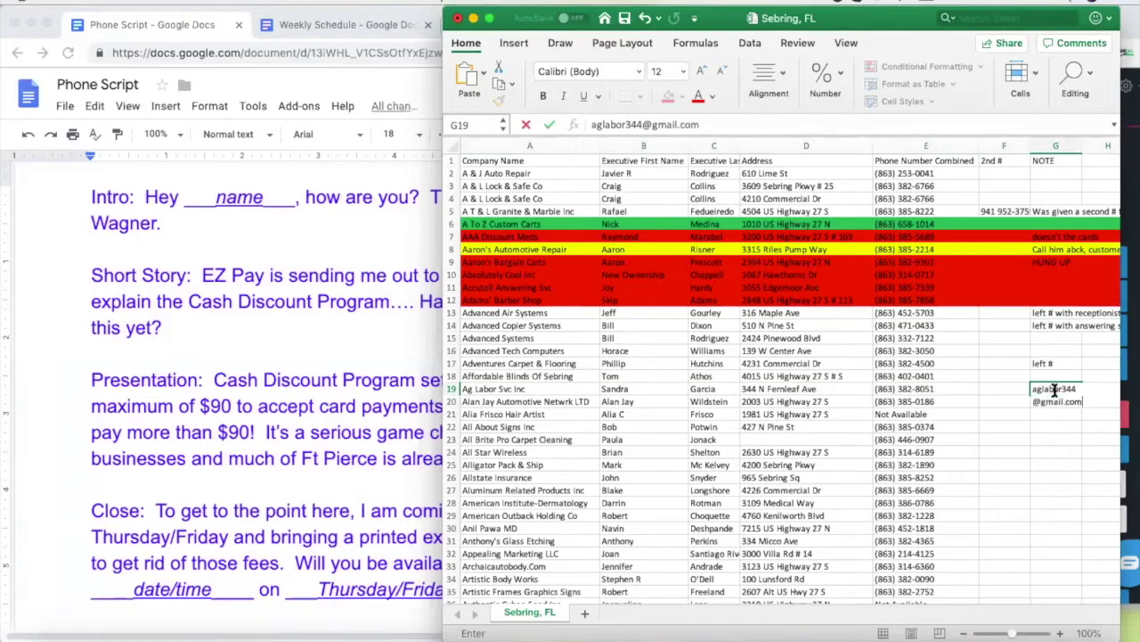
click(1096, 389)
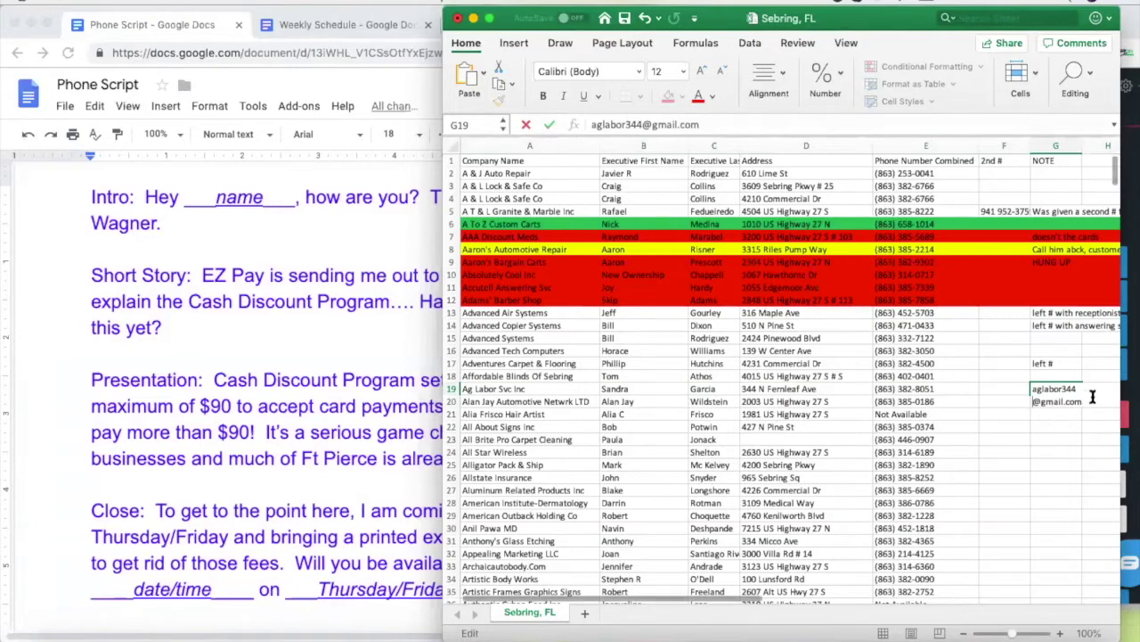
text(send to Lisa)
click(1031, 456)
Copy row 20's phone number from E20
click(634, 403)
click(926, 403)
key(super+c)
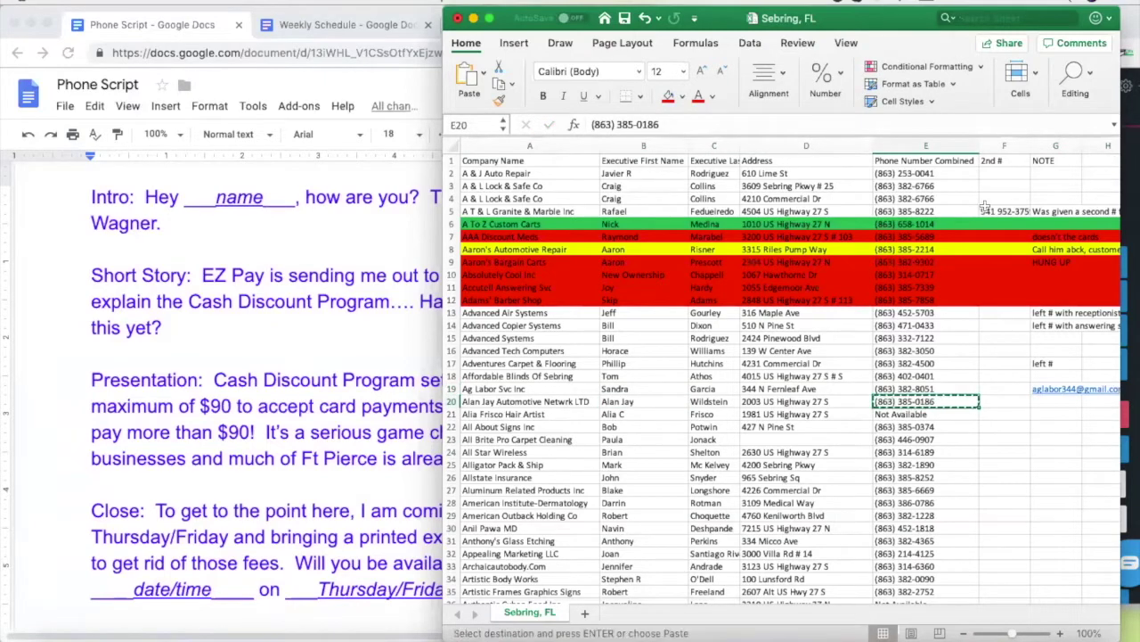
Fill the whole Ag Labor Svc Inc row 19 purple
click(451, 389)
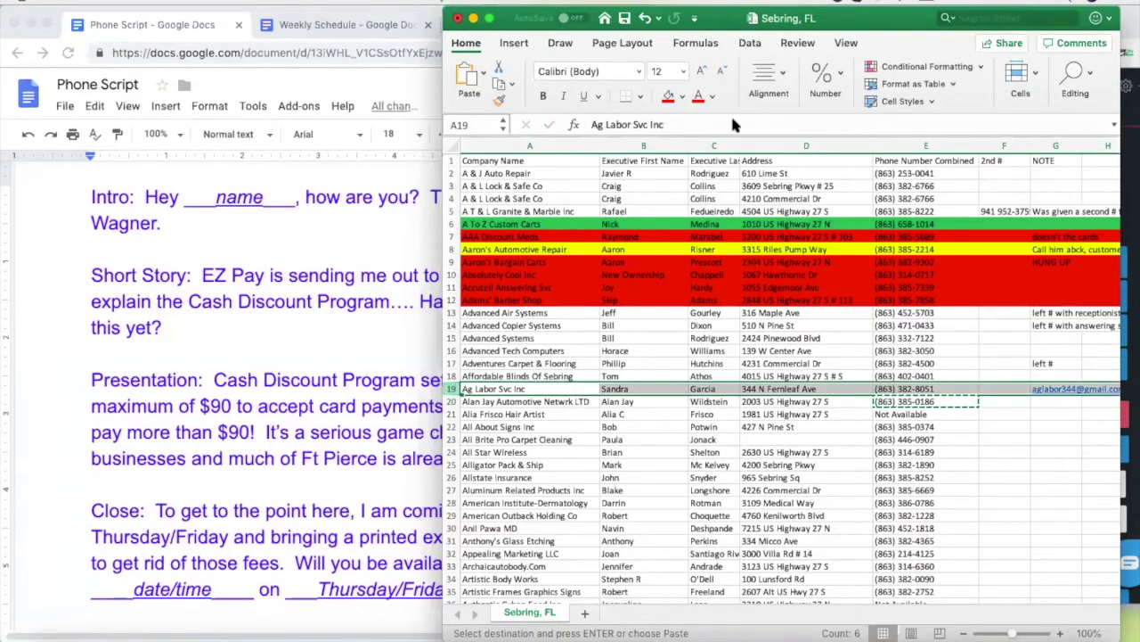
click(683, 96)
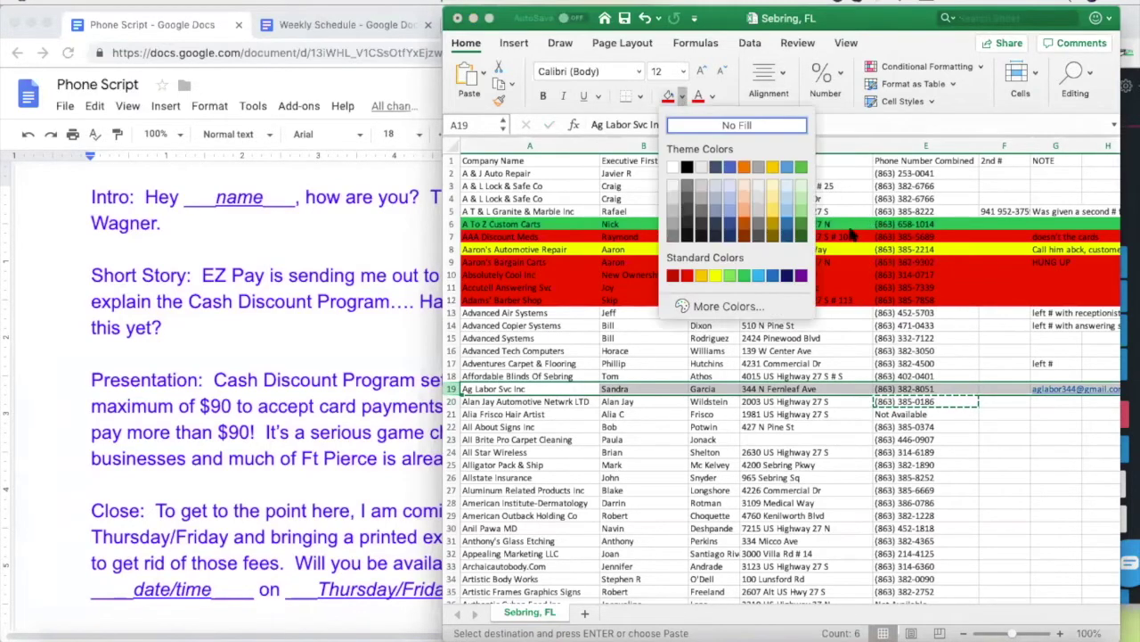
click(801, 277)
click(806, 376)
Copy row 20's number again and hang up the current Nectardesk call
click(909, 403)
key(super+c)
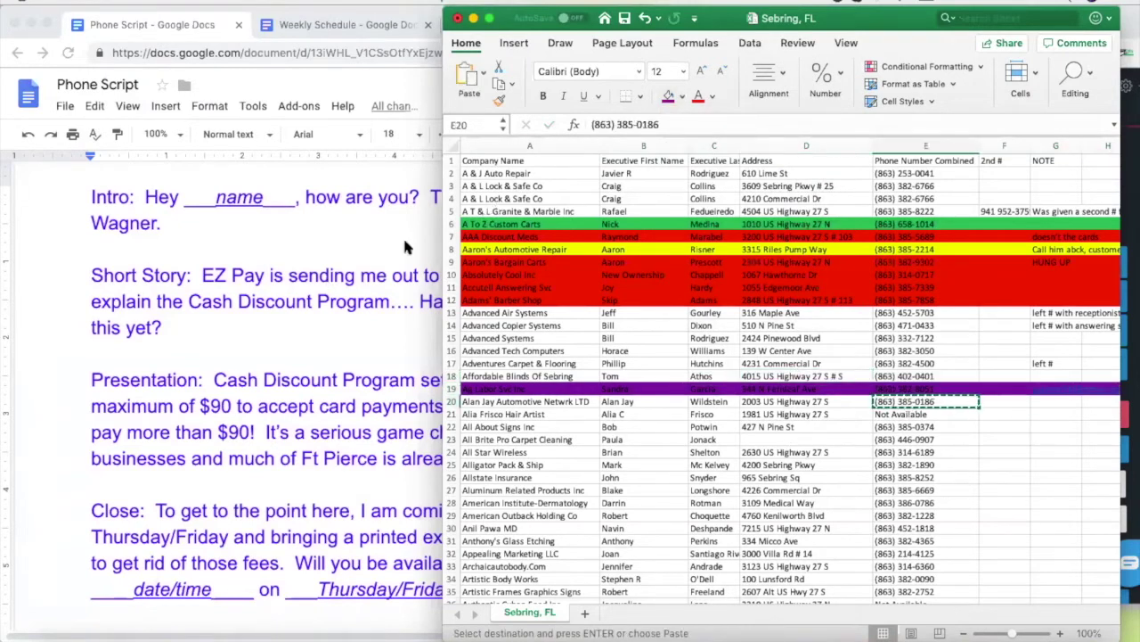
click(1131, 391)
click(1086, 413)
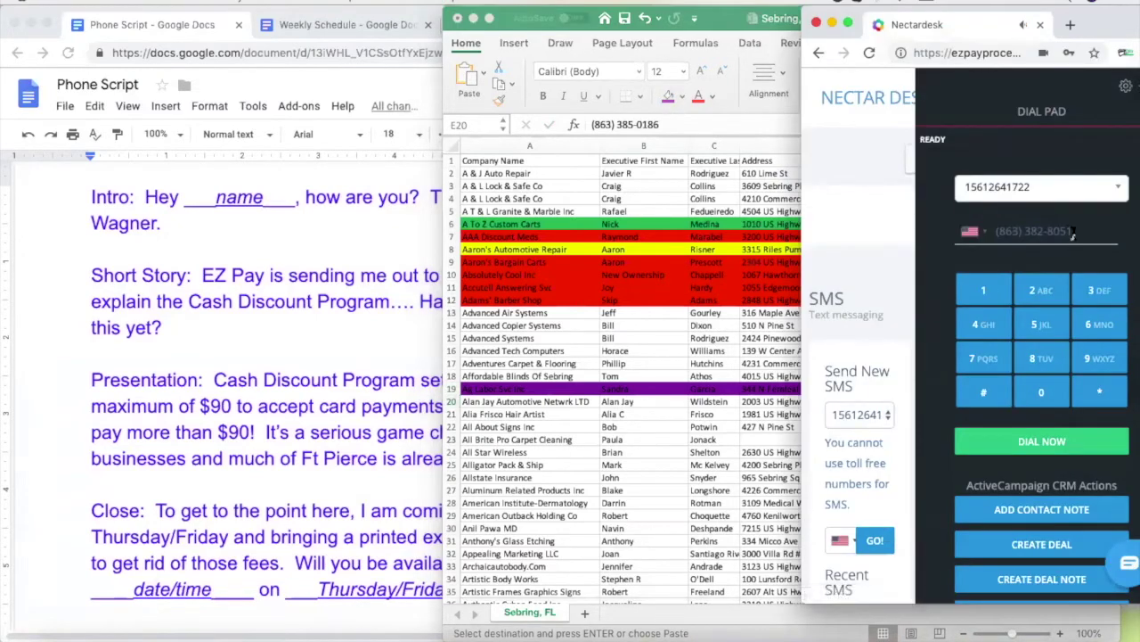
Dial row 20's number in Nectardesk, then select the G19 note in Excel
click(1034, 443)
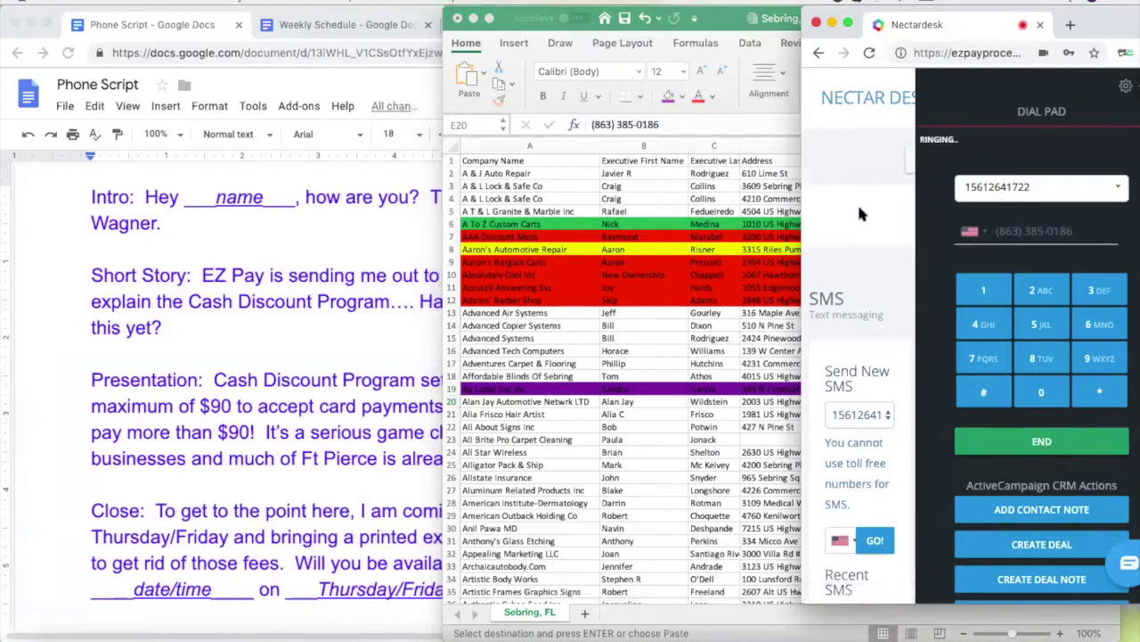
click(648, 401)
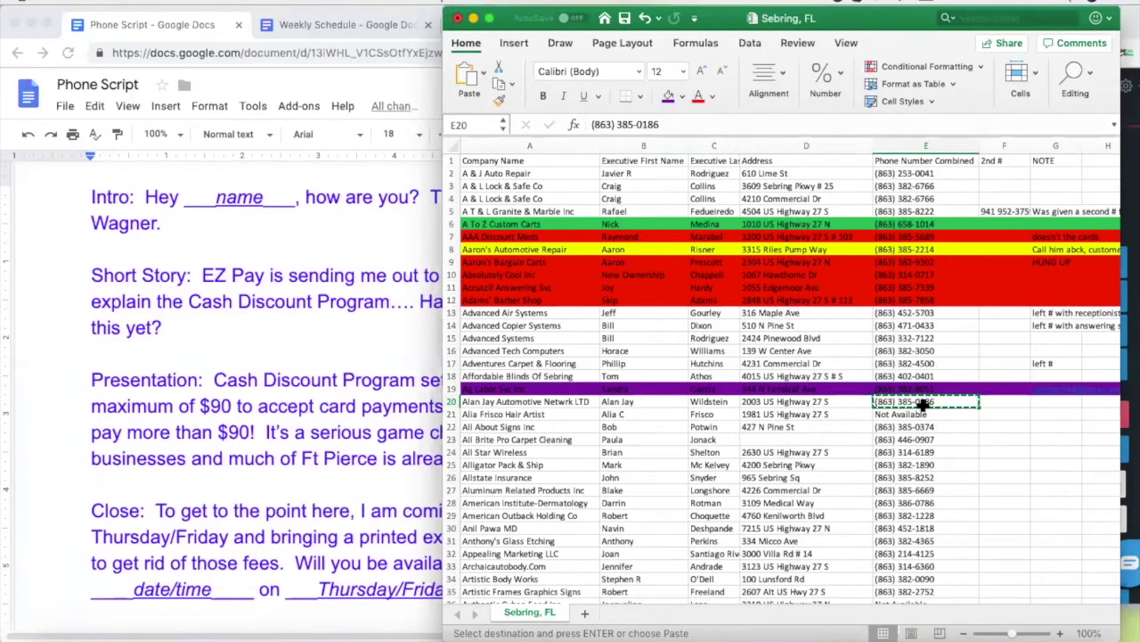
click(1051, 390)
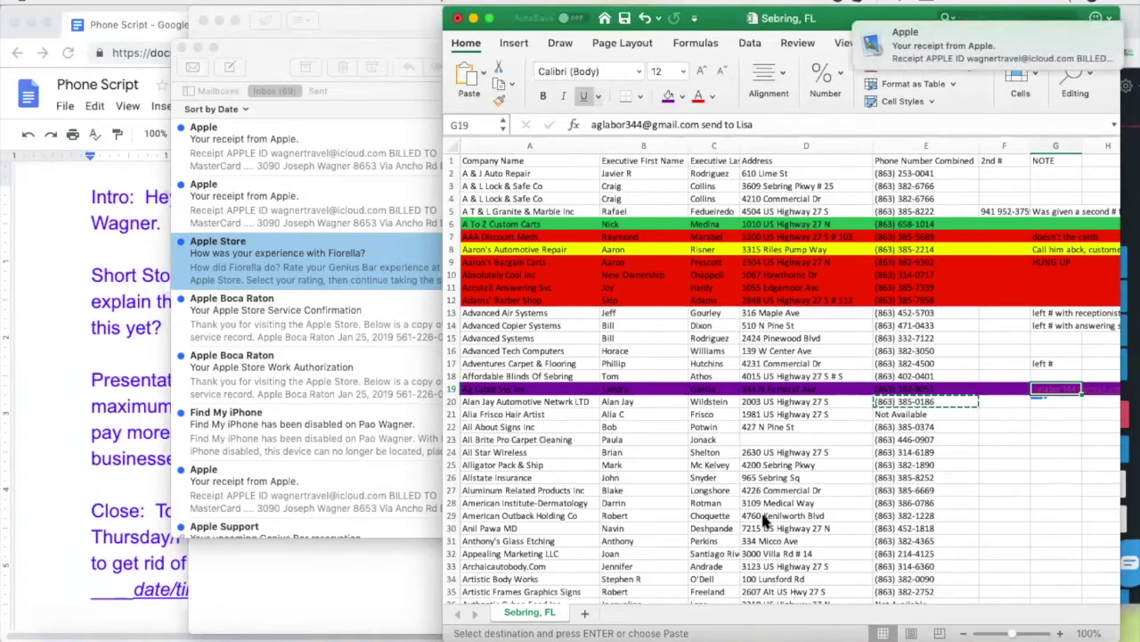
Close Apple Mail, discard the unsent draft, and select row 20's lead
click(203, 23)
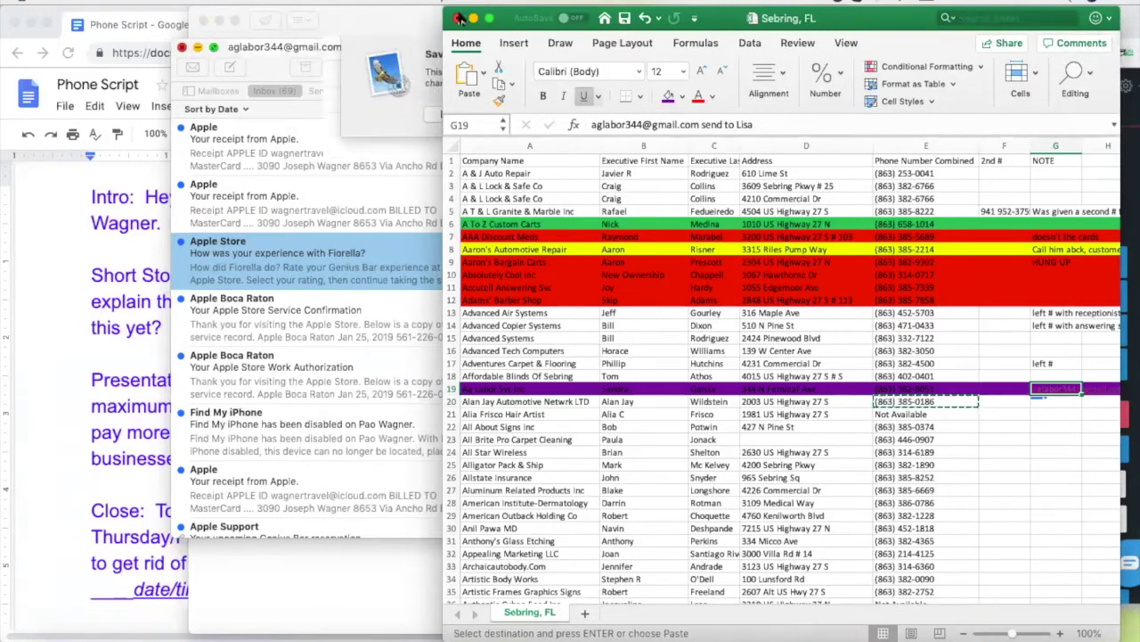
click(474, 115)
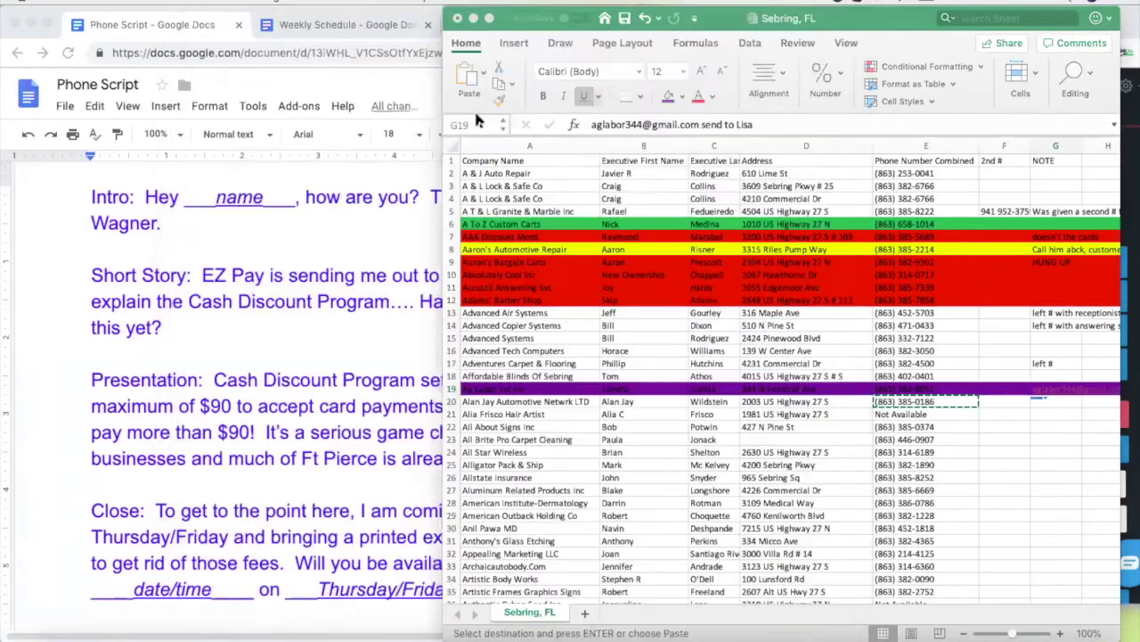
click(642, 401)
Enter 'talked with assistance' as row 20's note in G20, then bring up the phone script
click(1066, 402)
text(talked with assistance)
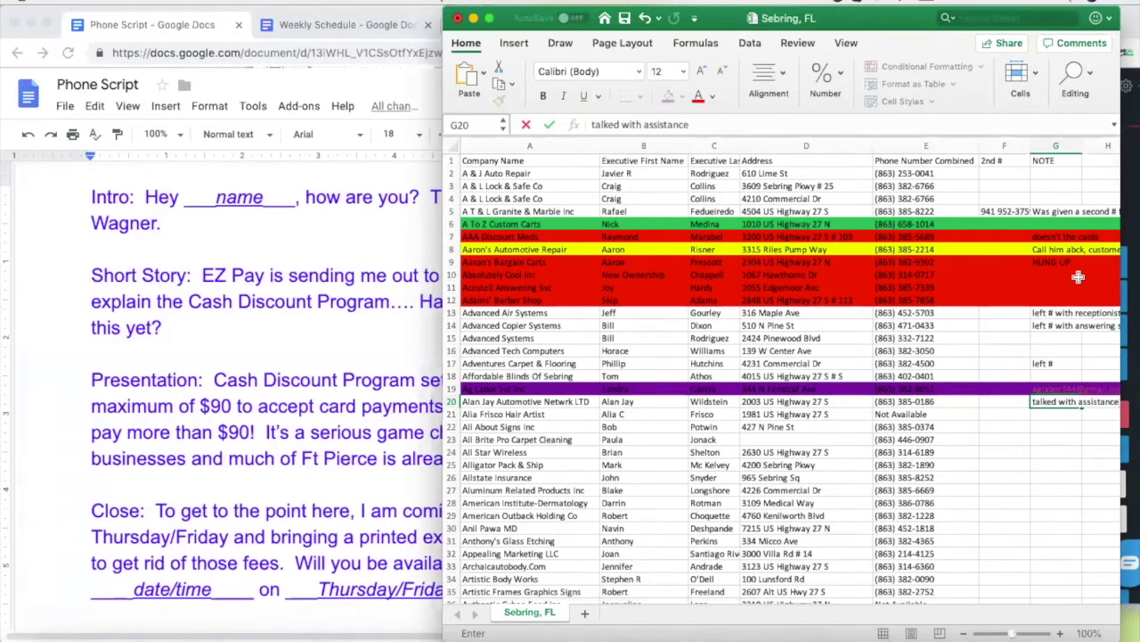
click(1059, 427)
click(1054, 404)
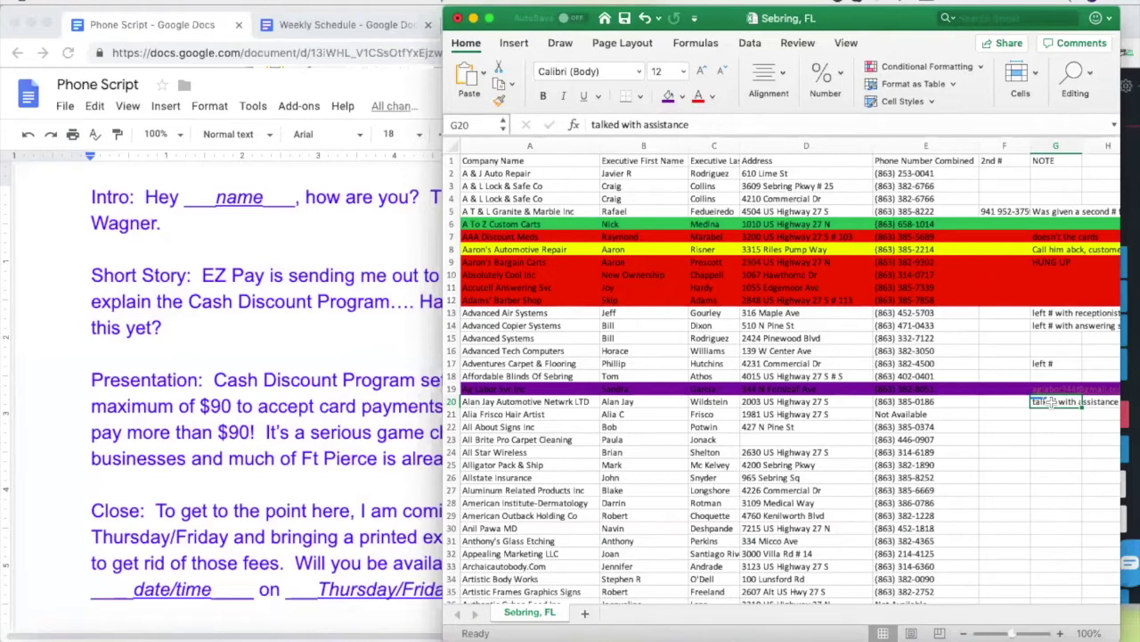
key(BackSpace)
key(super+z)
click(268, 385)
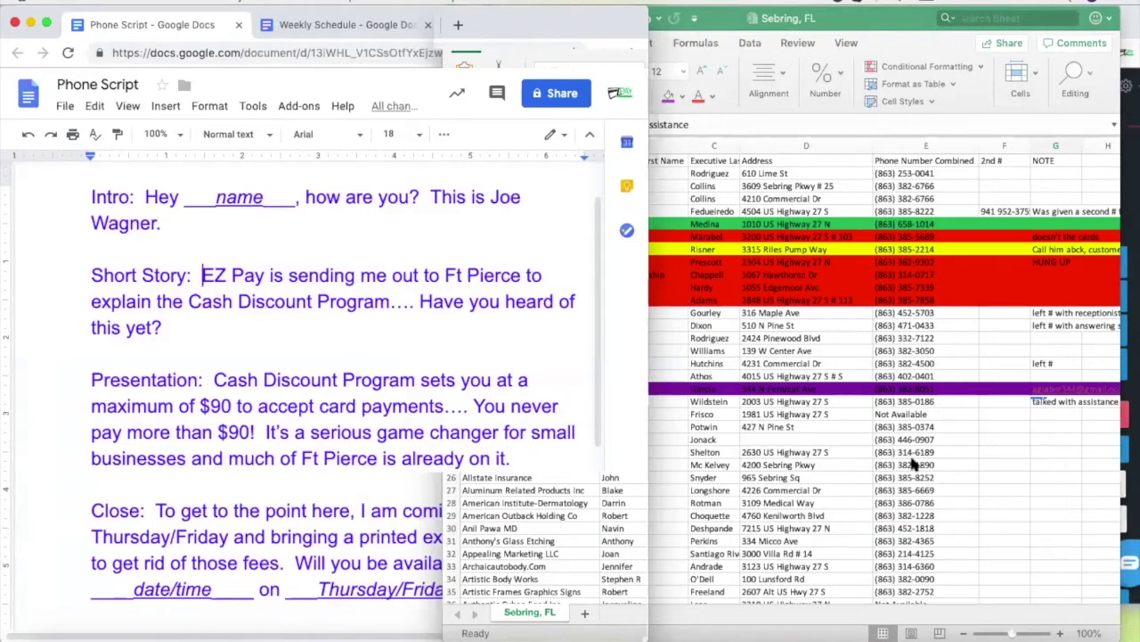
Scroll across row 20's columns on the Sebring, FL sheet without changing data
click(822, 406)
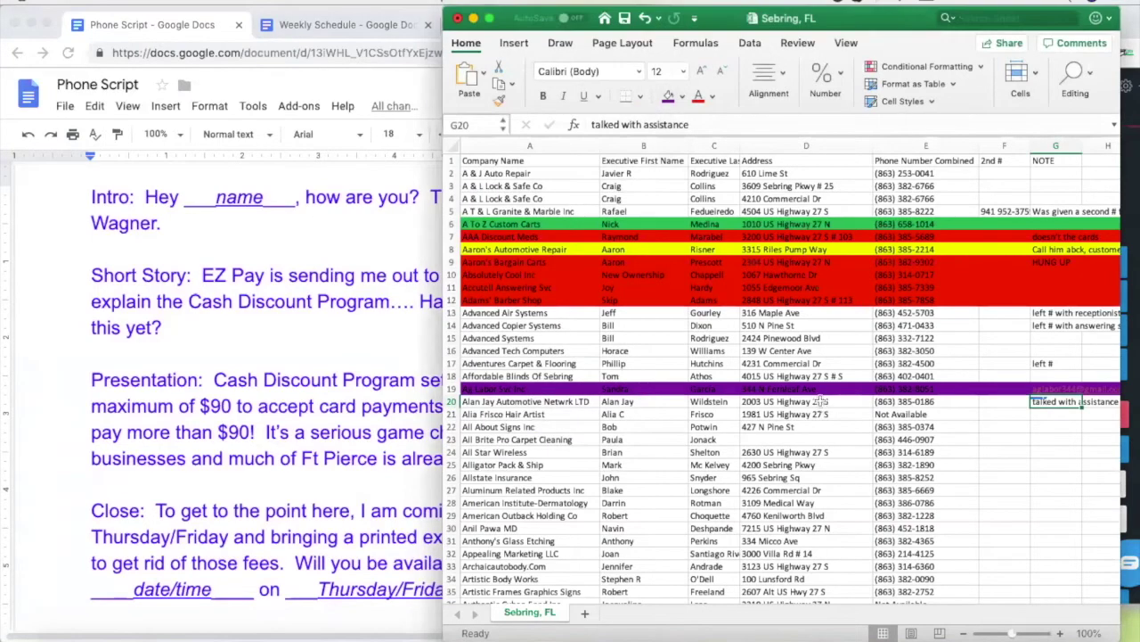
scroll(1017, 443, right, 1)
scroll(1016, 442, right, 2)
click(1021, 403)
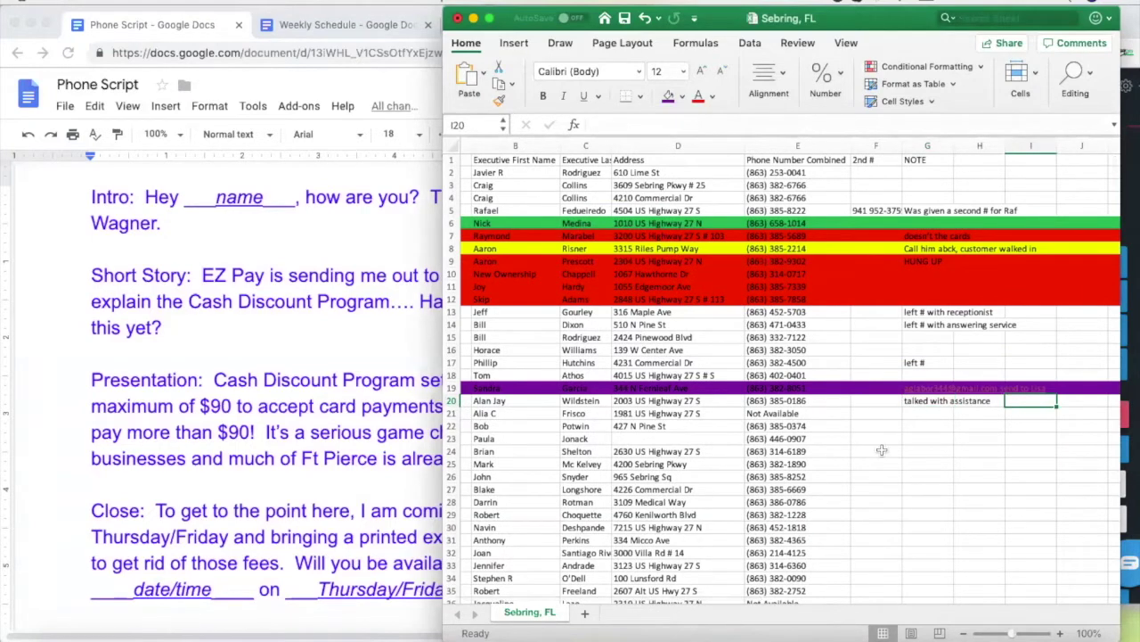
scroll(882, 450, left, 3)
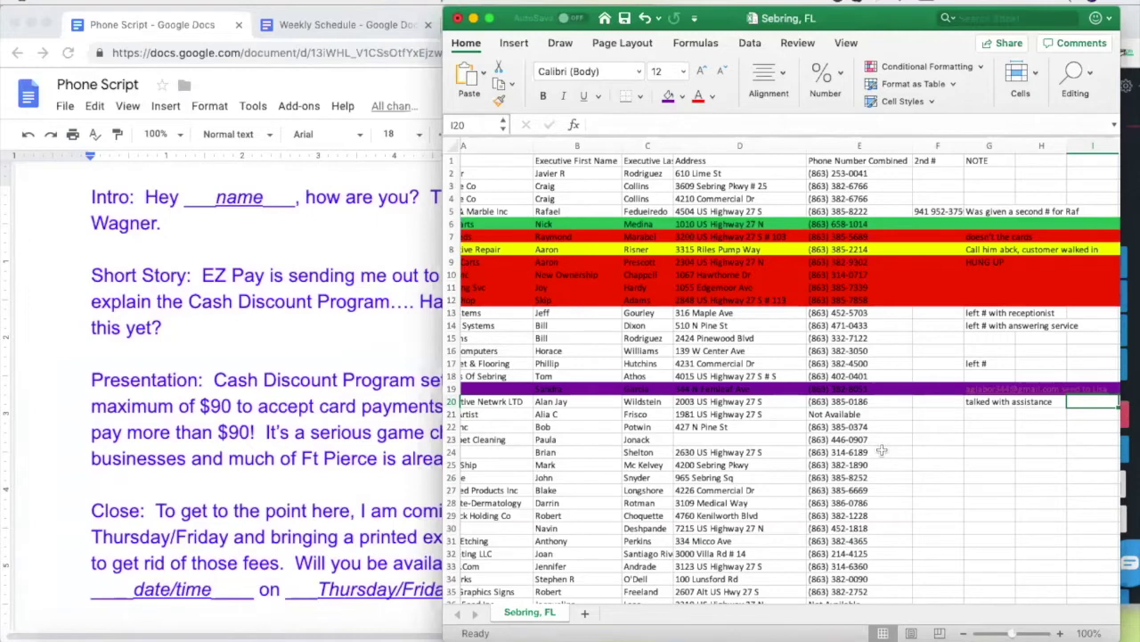
scroll(762, 445, left, 3)
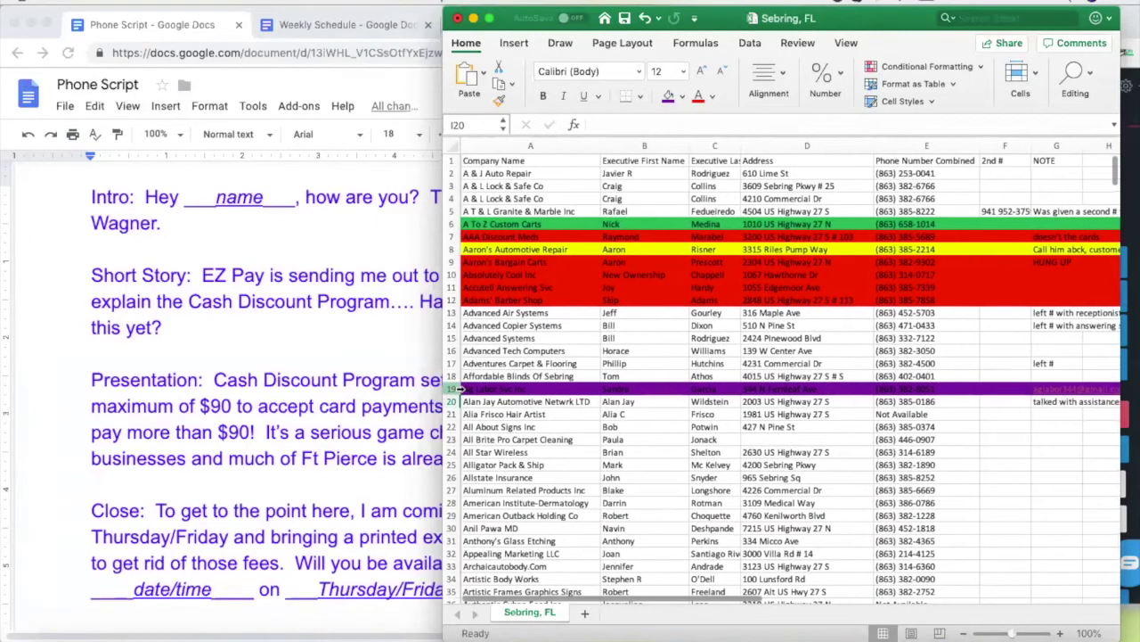
Fill row 20, Alan Jay Automotive Netwrk LTD, red
click(451, 402)
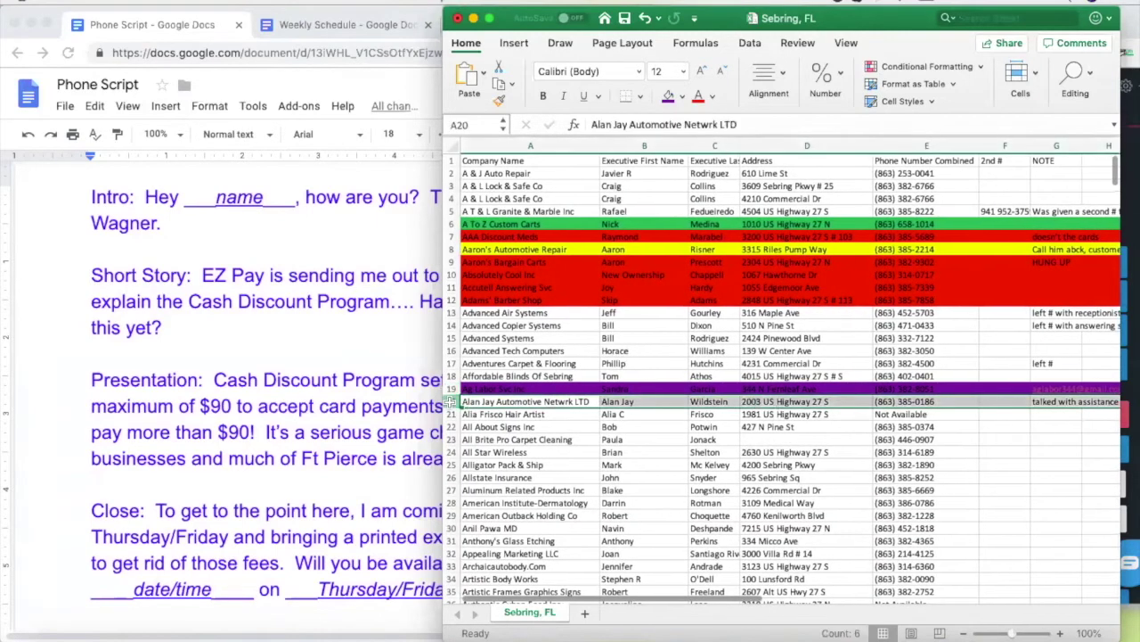
click(670, 96)
click(738, 479)
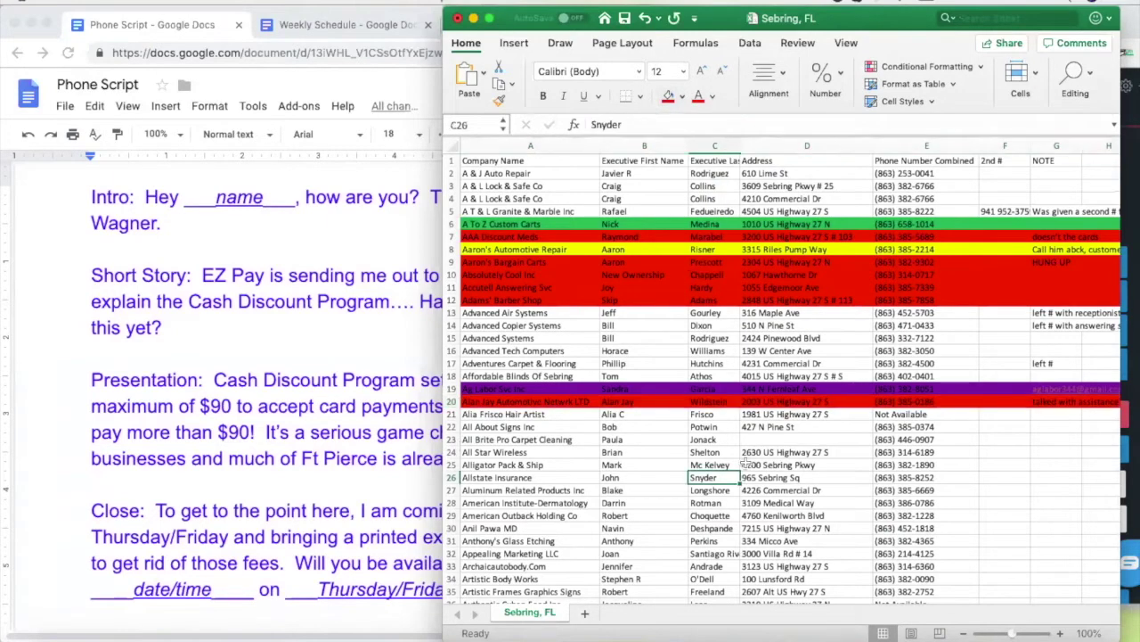
Delete the hair-artist lead in row 21 so All About Signs Inc moves up
click(451, 415)
key(Delete)
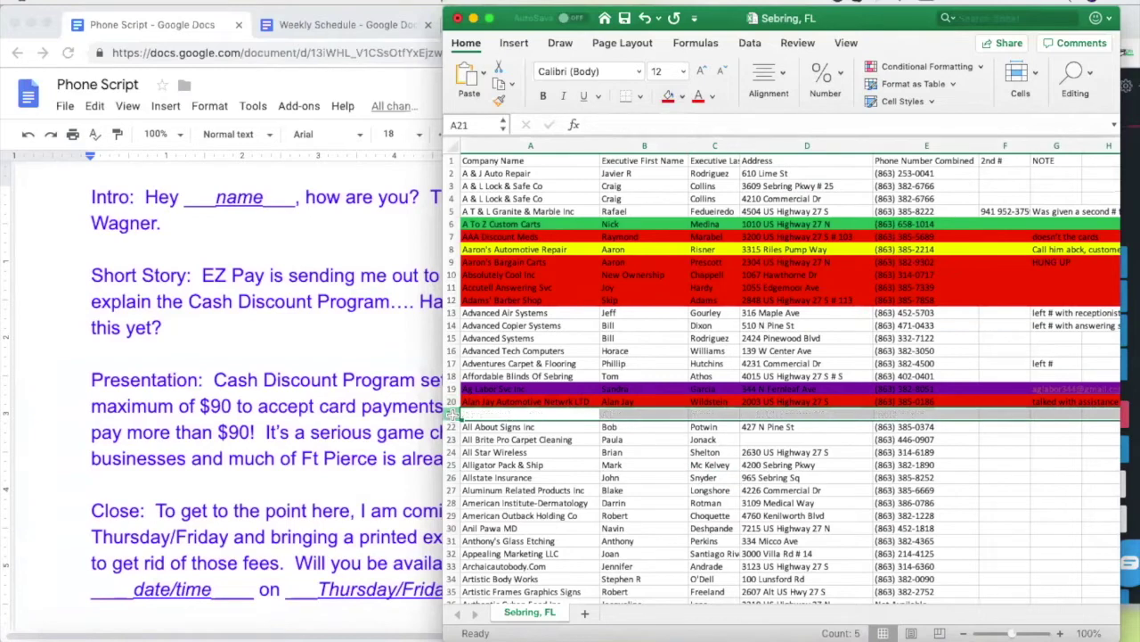
right_click(451, 416)
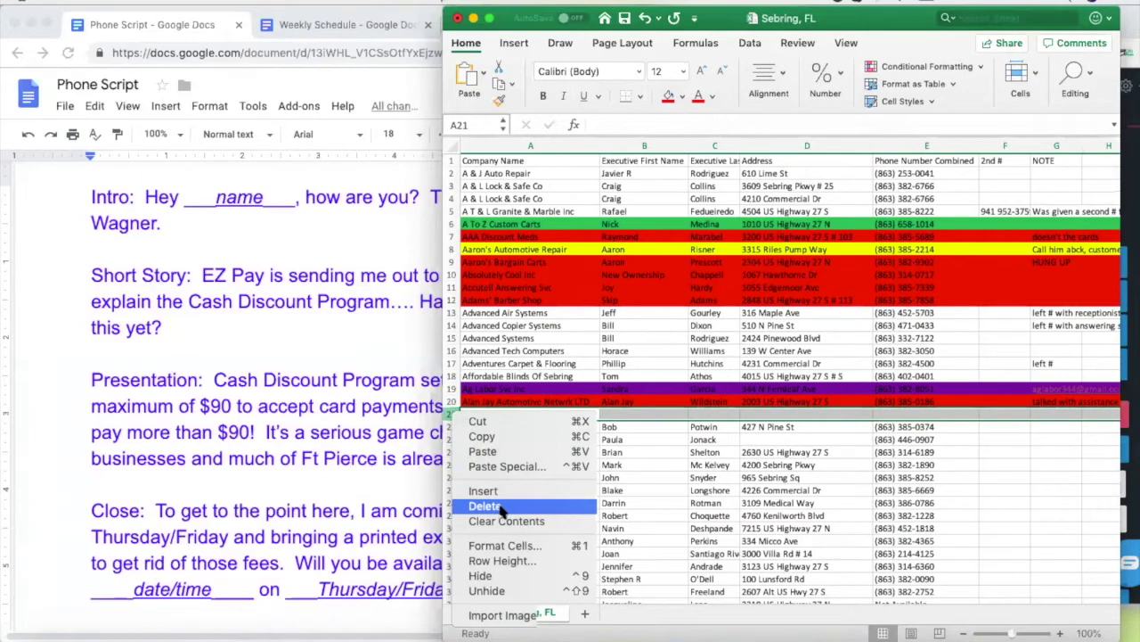
click(485, 507)
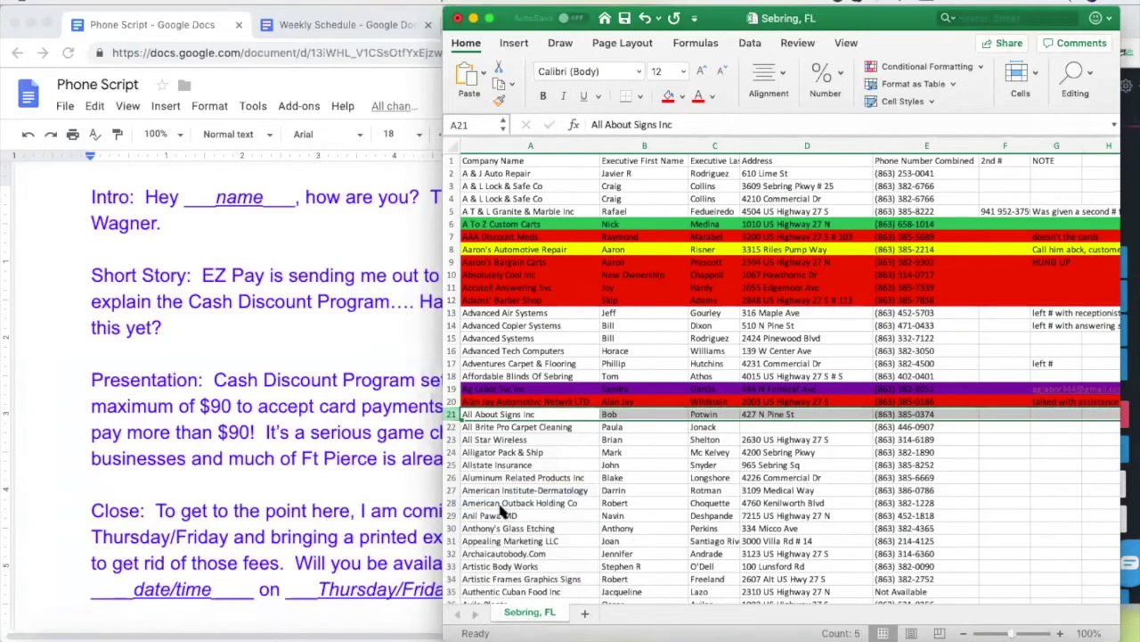
click(524, 426)
click(523, 414)
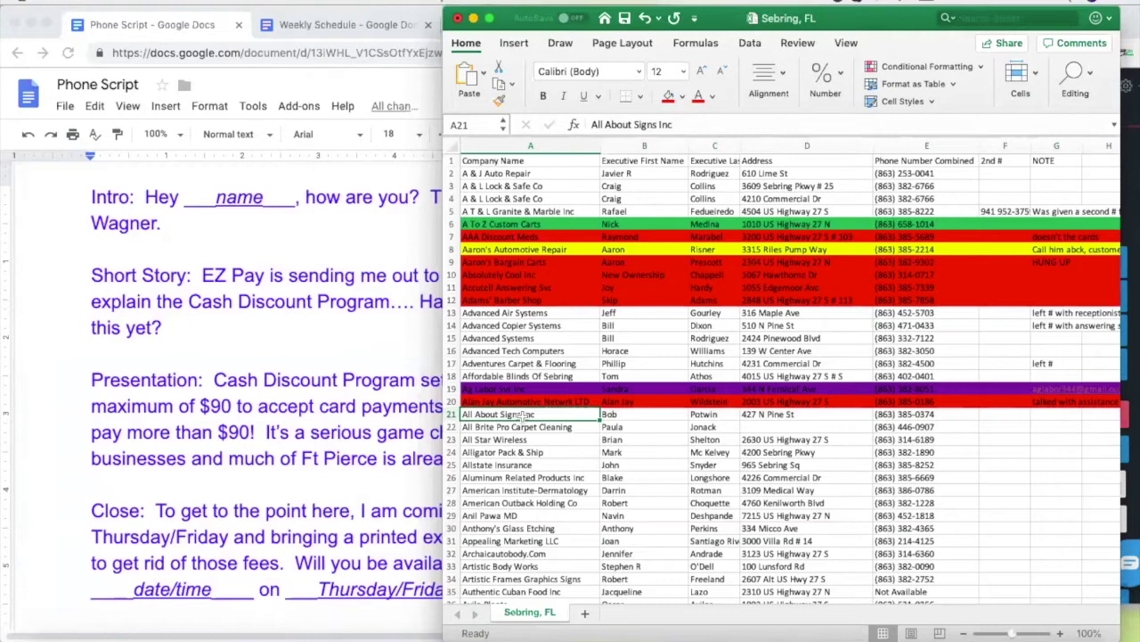
Copy All About Signs Inc's E21 number and hang up the previous Nectardesk call
click(904, 415)
key(super+c)
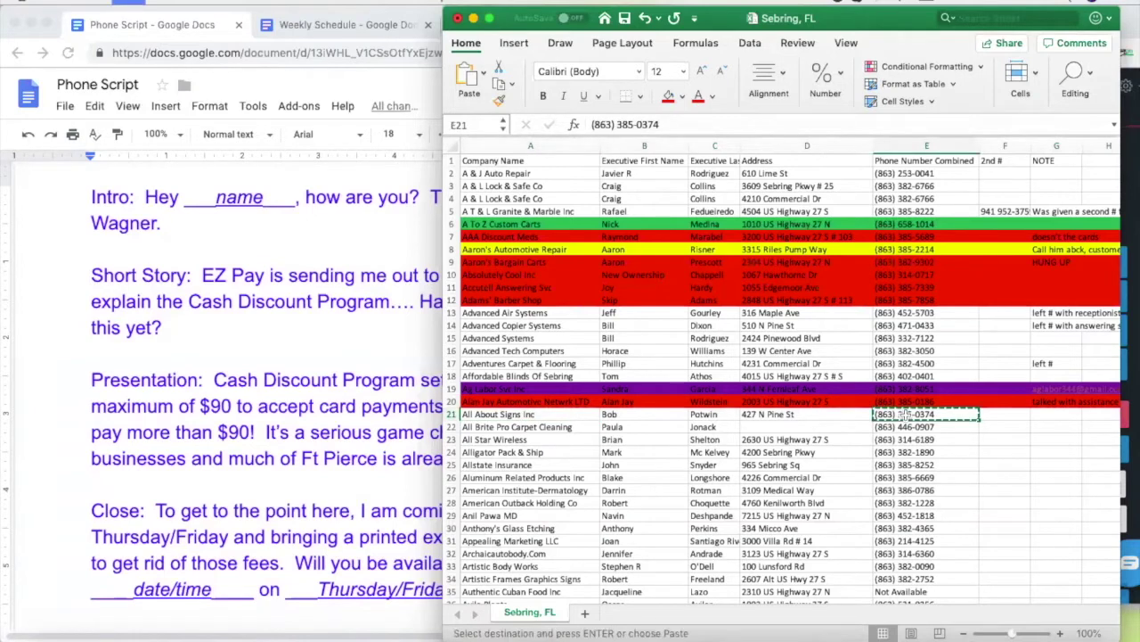
click(1127, 398)
click(1121, 414)
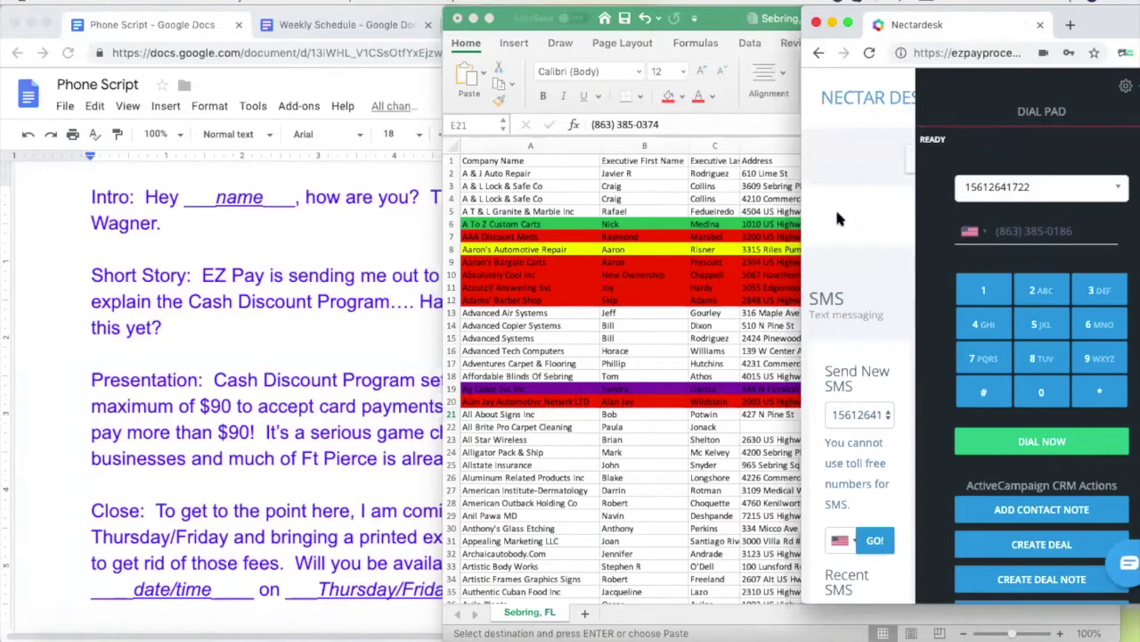
click(666, 351)
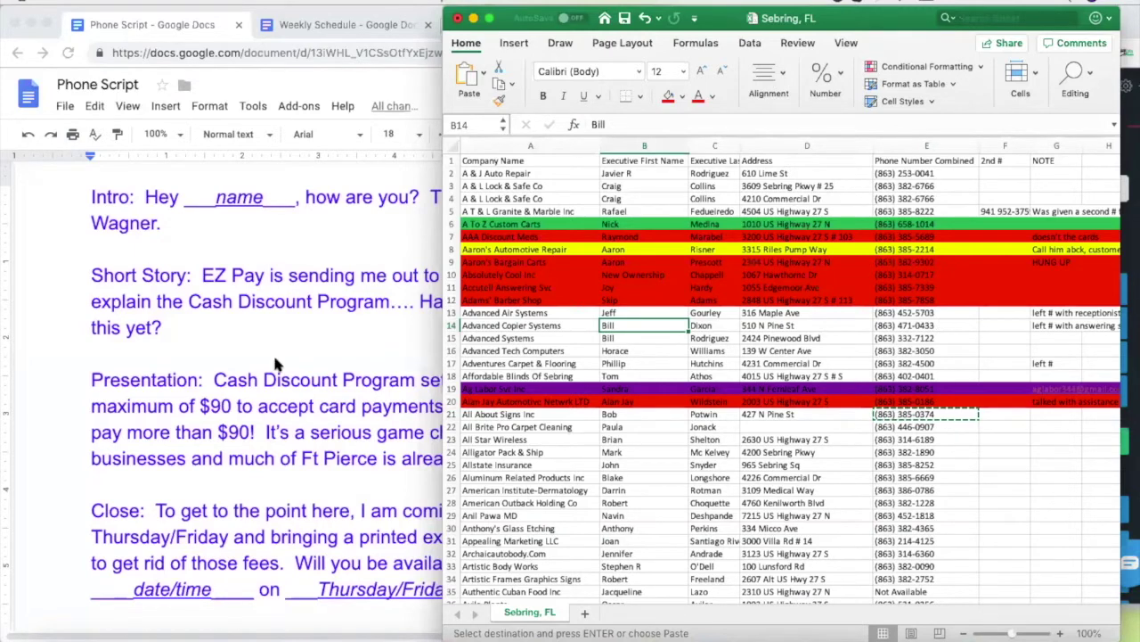
Bring the Google Docs Phone Script in front of the Excel sheet
click(247, 340)
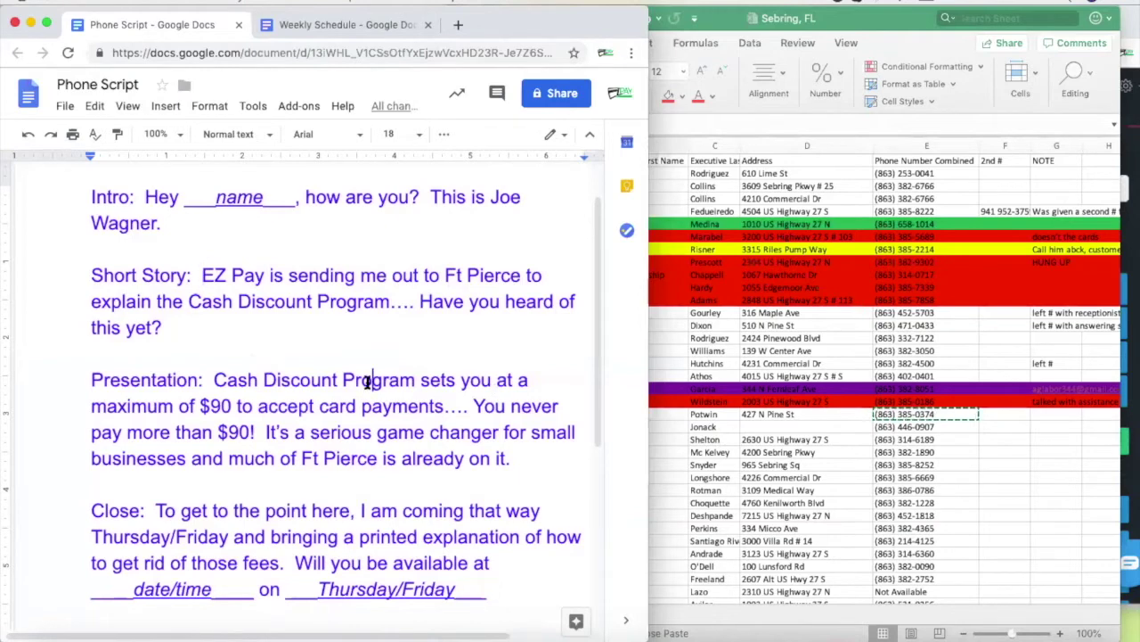
Read the Phone Script's Presentation paragraph, briefly highlighting the '$90 to accept' phrase without editing
click(212, 380)
scroll(453, 443, down, 1)
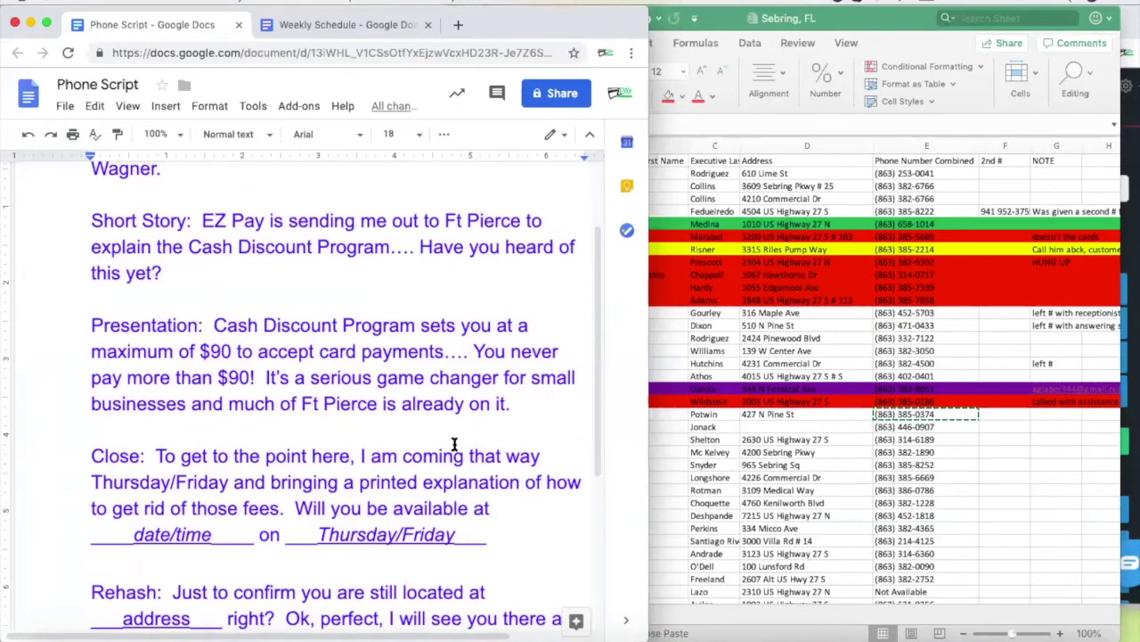
drag(201, 352, 314, 350)
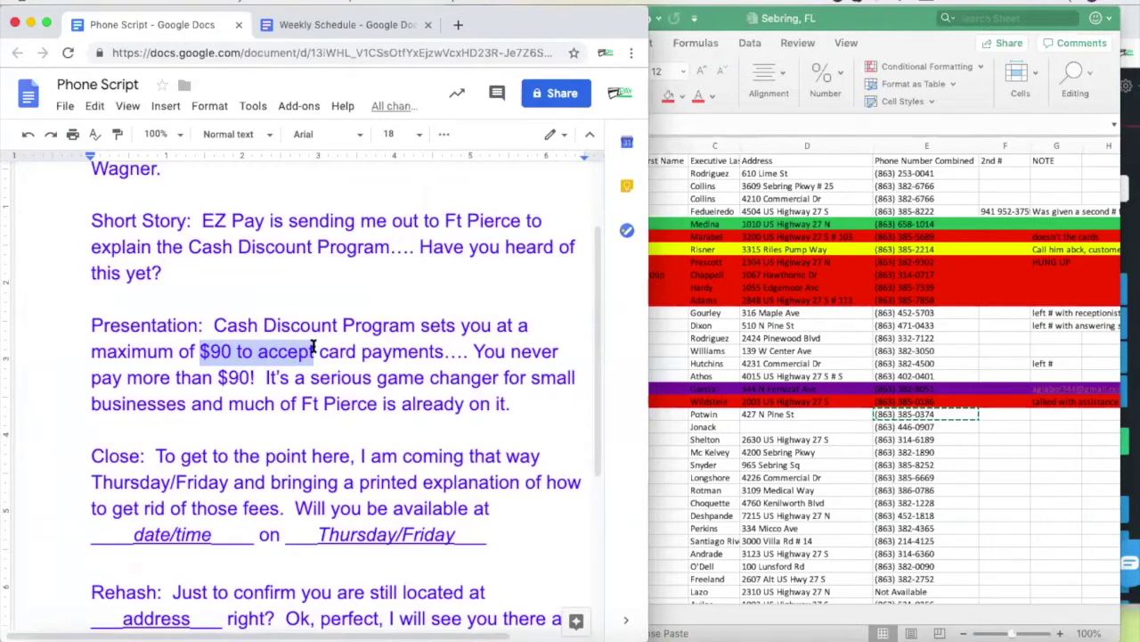
click(309, 351)
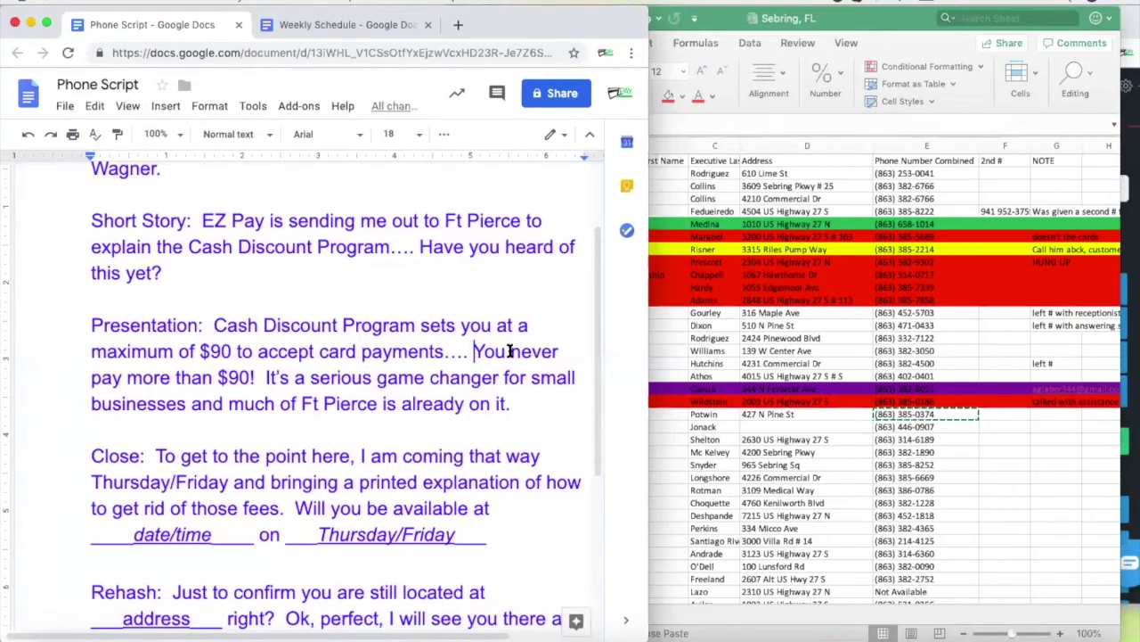
click(127, 381)
Bring the Sebring, FL workbook forward and select the row 14 first-name cell
click(671, 409)
click(620, 339)
click(615, 327)
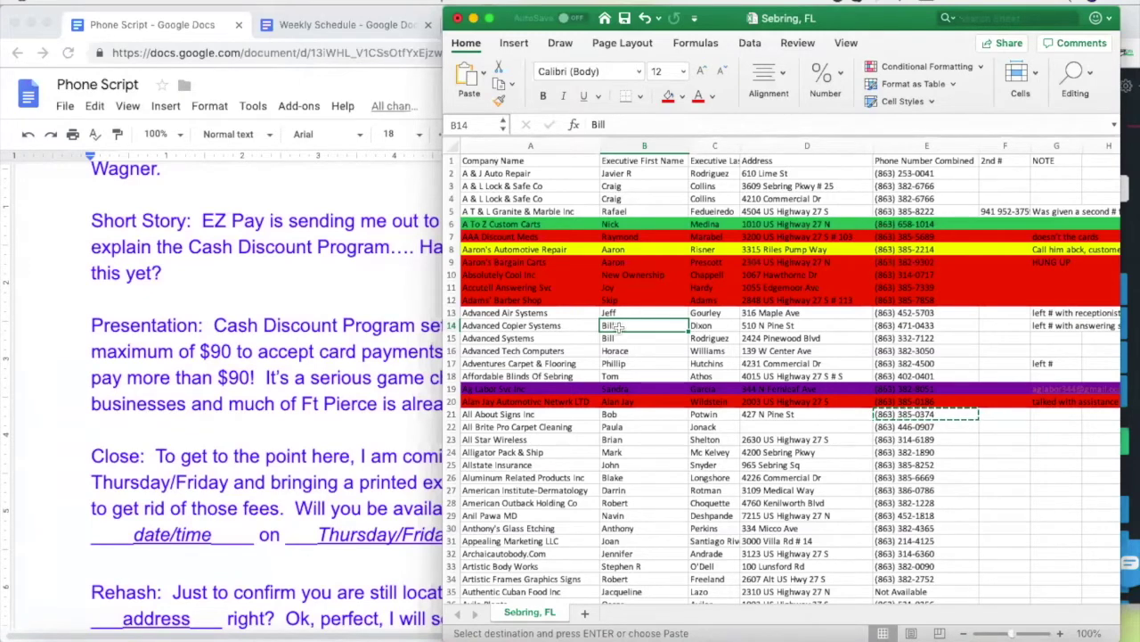
Review row 14's Advanced Copier Systems lead (company, last name, address), then return to Google Docs
click(710, 325)
click(639, 326)
click(542, 327)
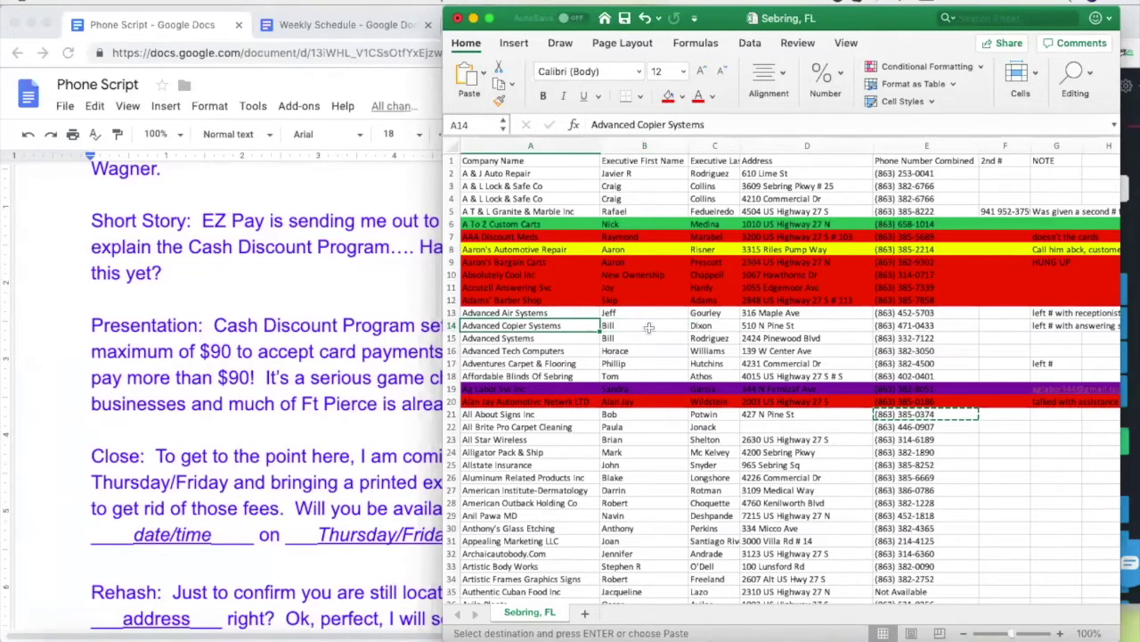
click(711, 325)
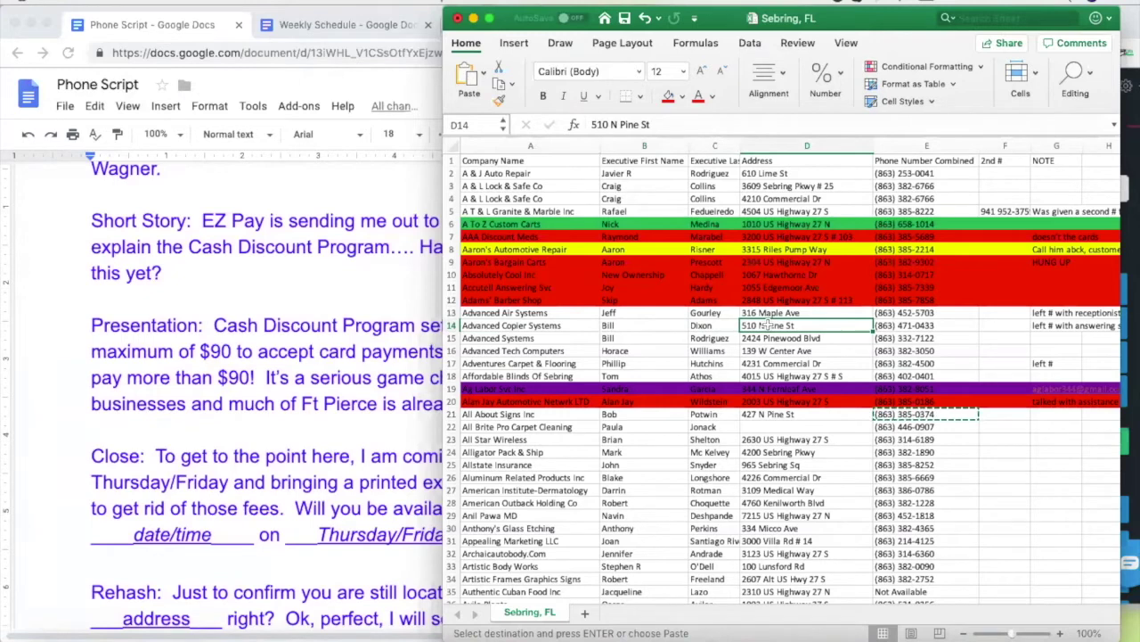
click(559, 326)
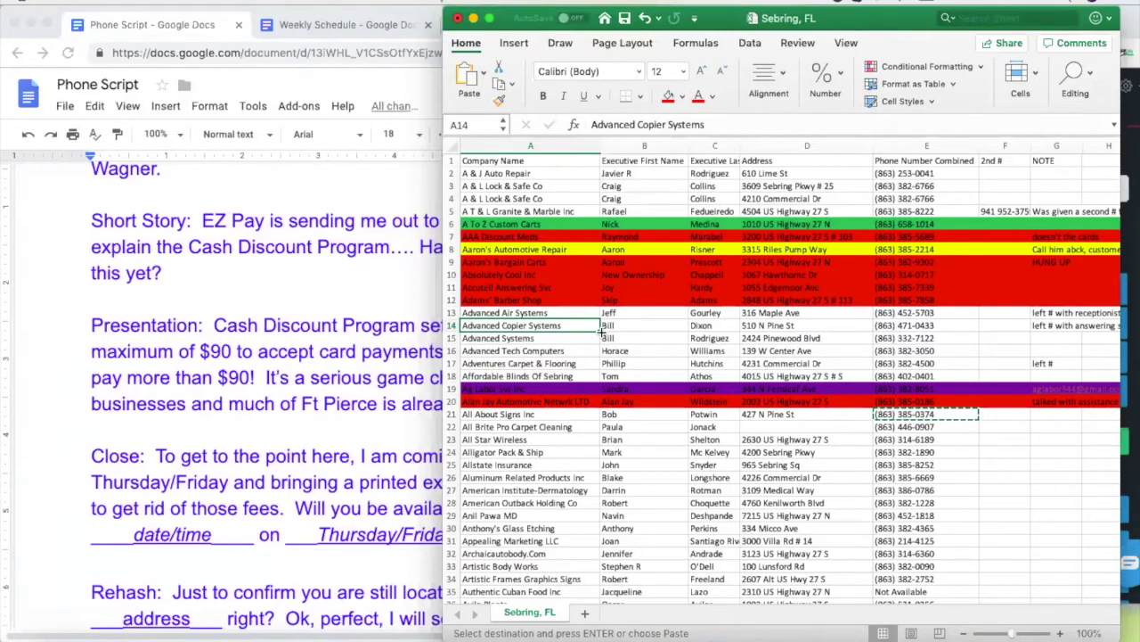
click(793, 327)
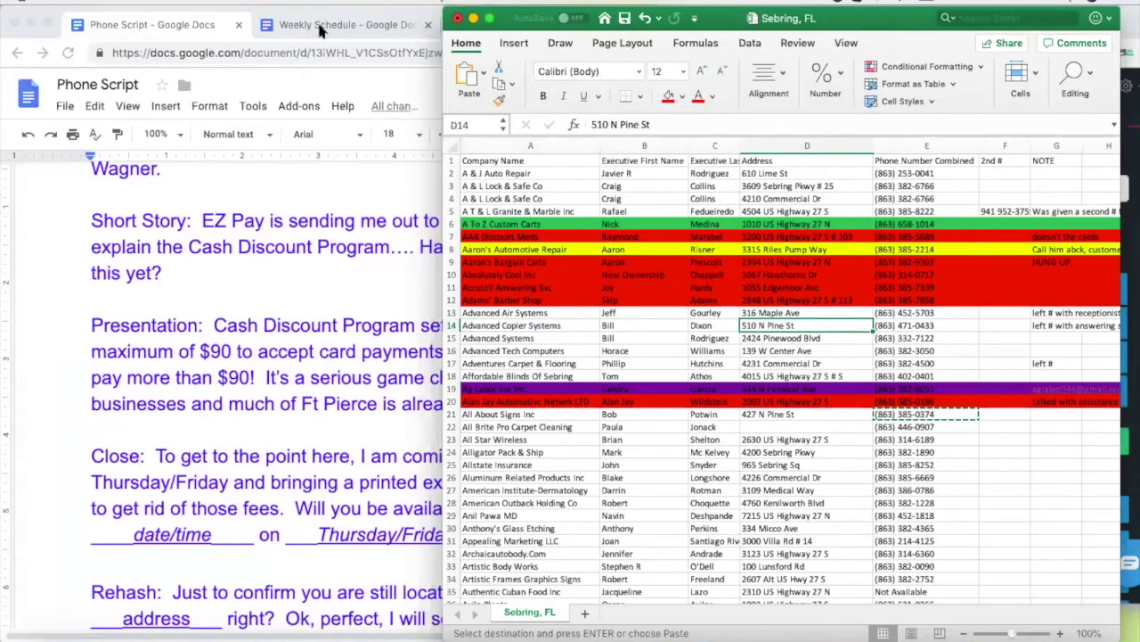
click(265, 68)
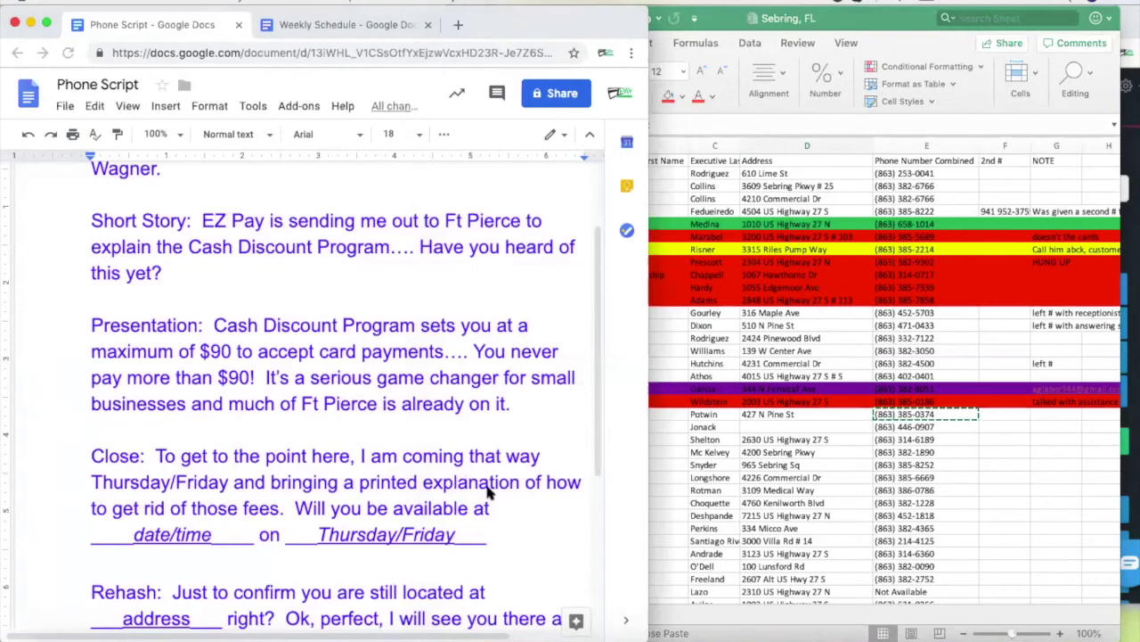
Switch Chrome to the Weekly Schedule document, then return to the Excel workbook
click(342, 25)
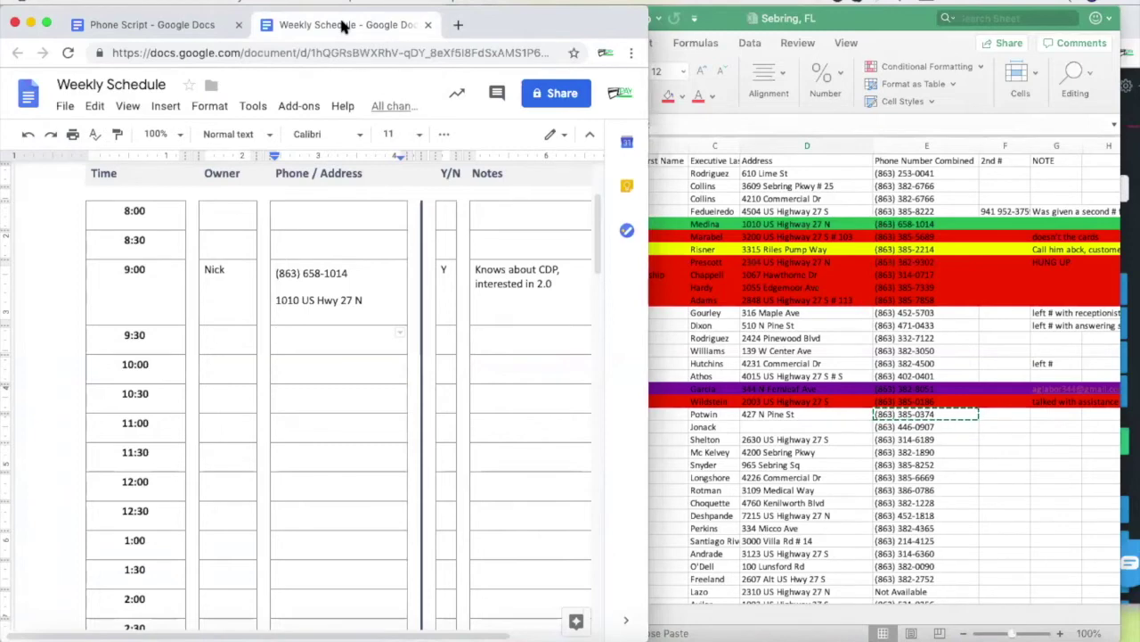
click(753, 326)
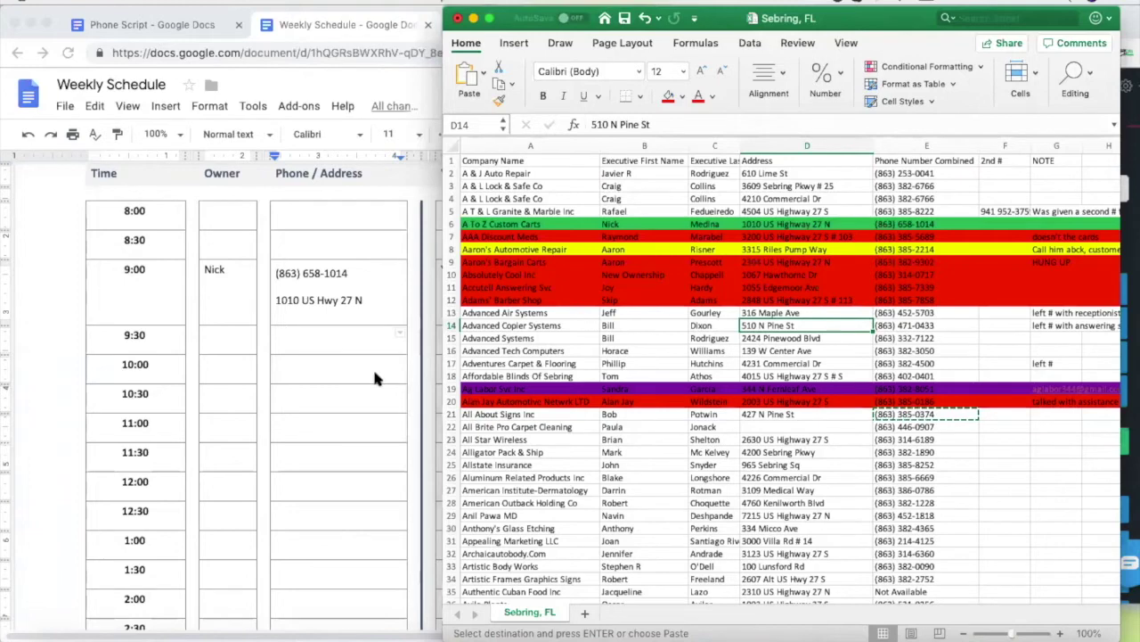
scroll(374, 377, up, 4)
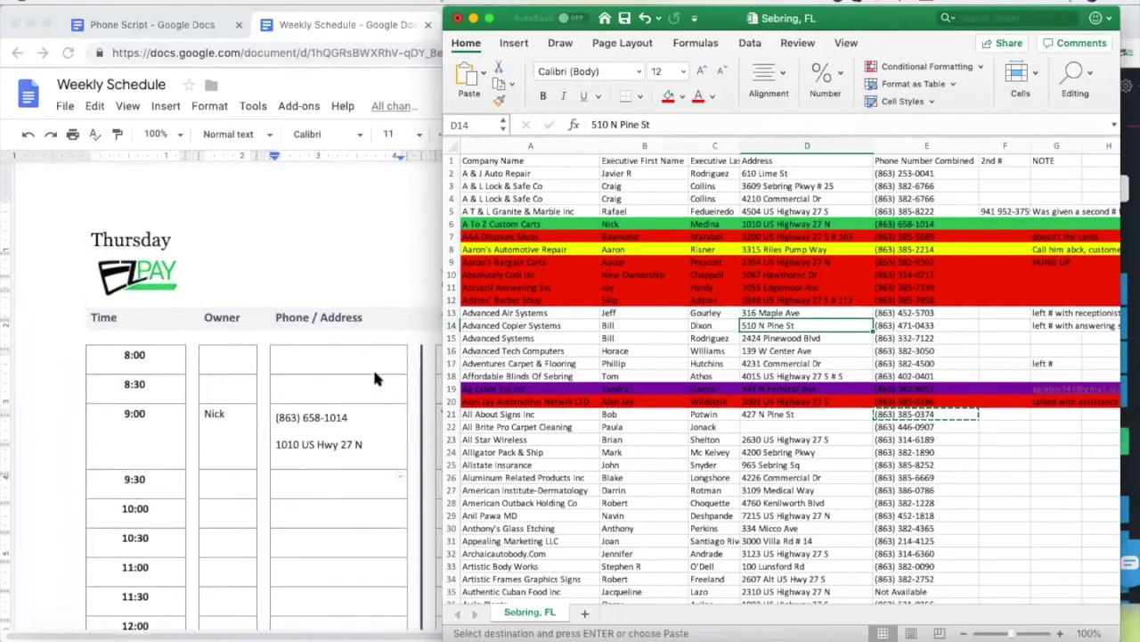
scroll(375, 379, down, 5)
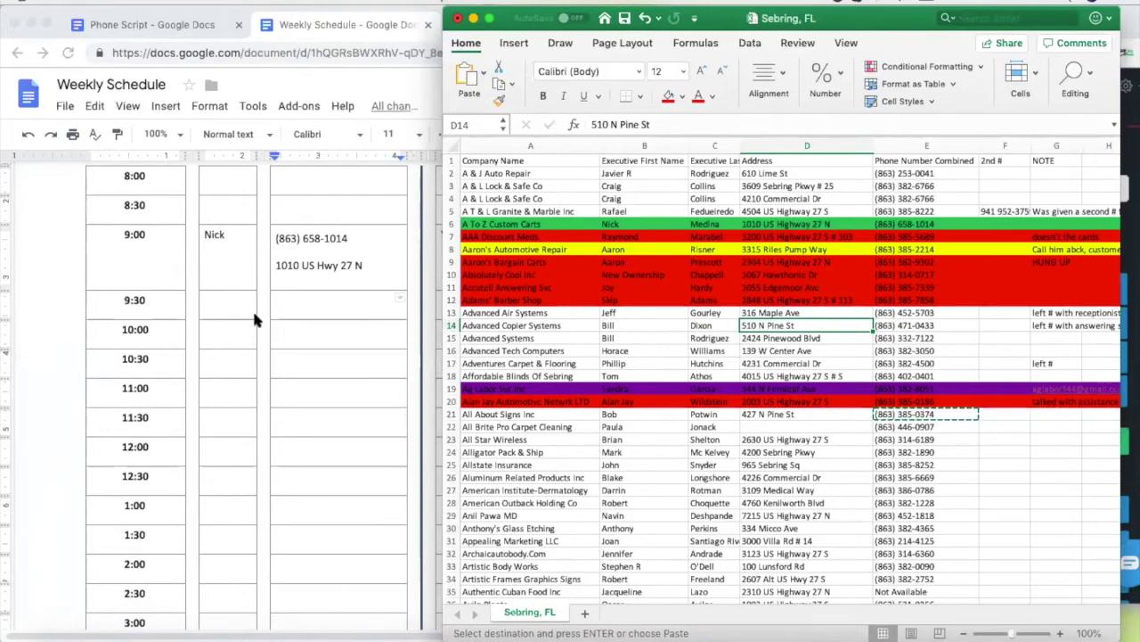
click(213, 297)
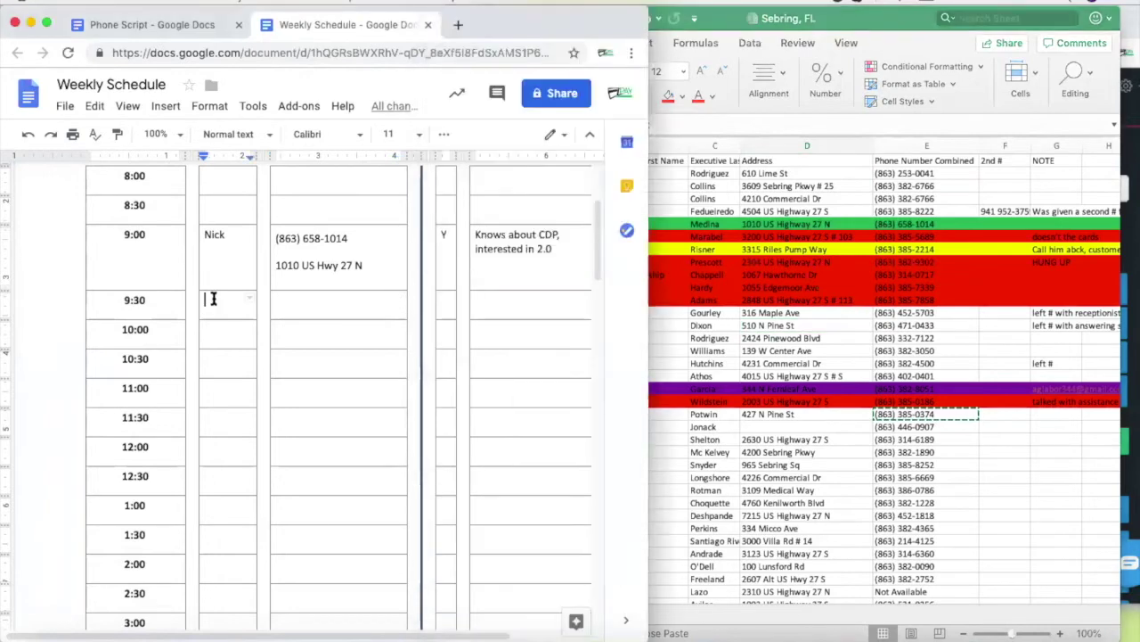
click(708, 327)
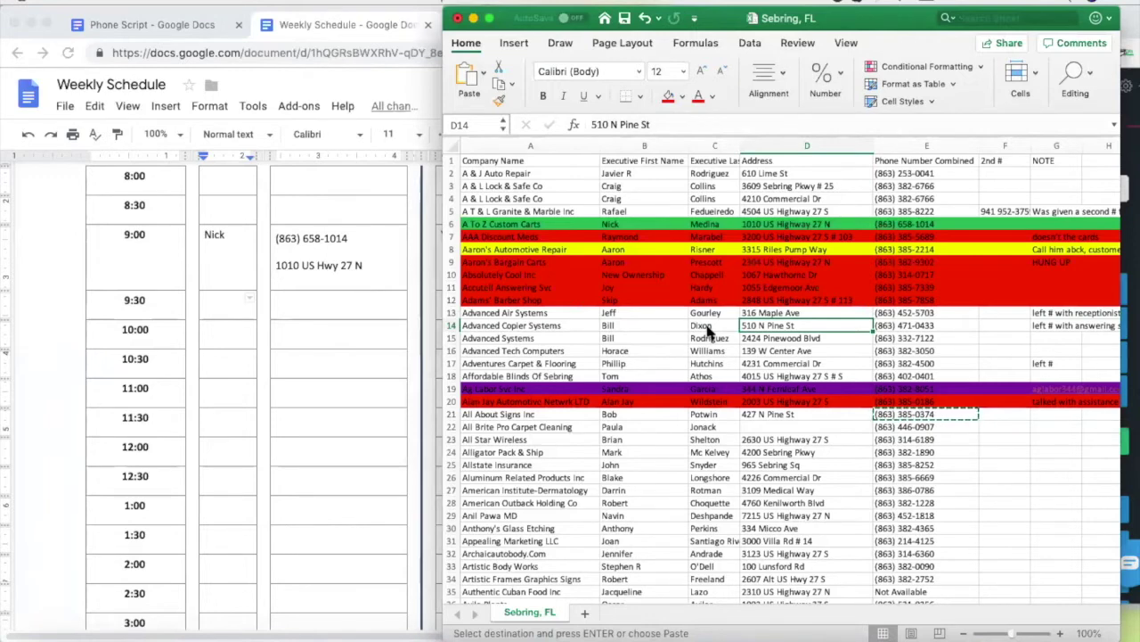
Select all of row 14 and open the Home tab's Fill Color choices
click(451, 326)
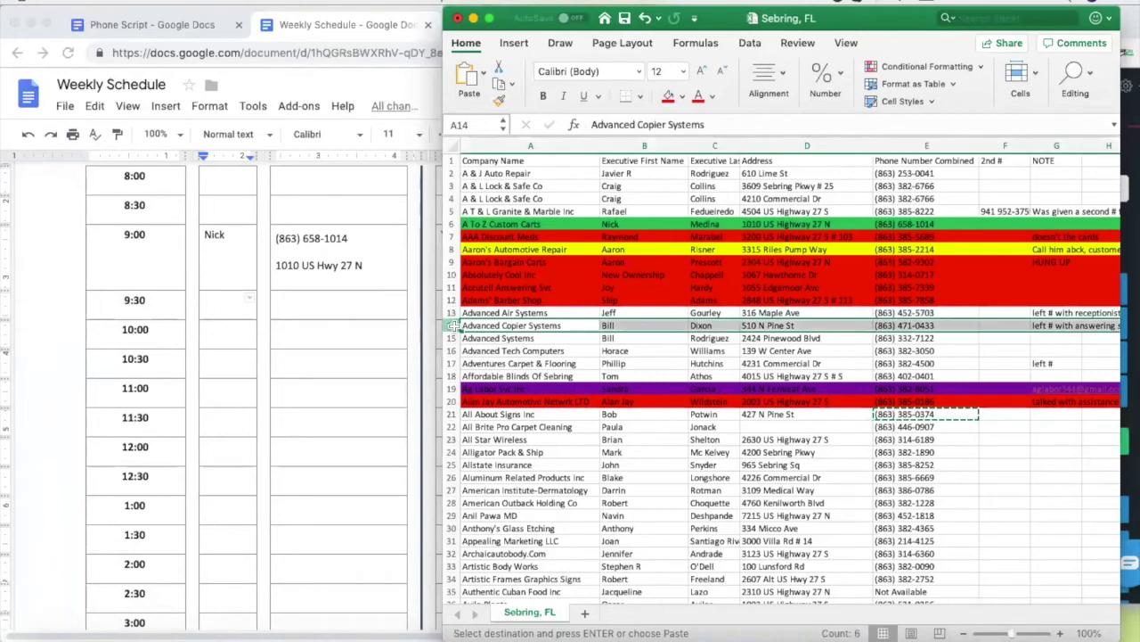
click(681, 96)
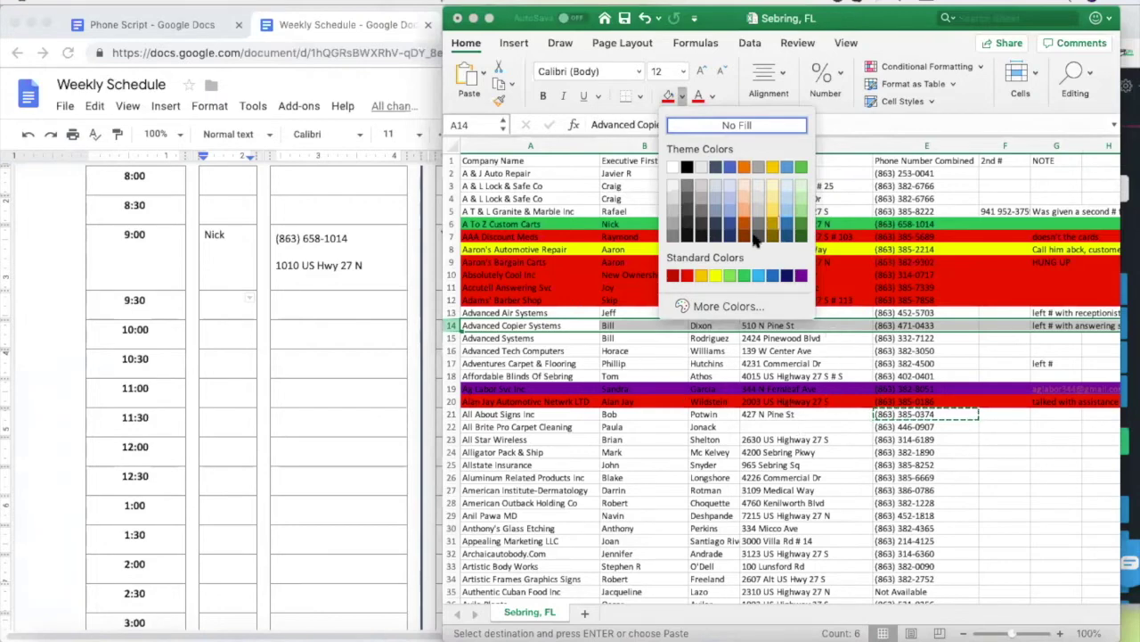
Shade row 14 green, then enter the owner's name and address / phone in the 10:00 slot
click(747, 278)
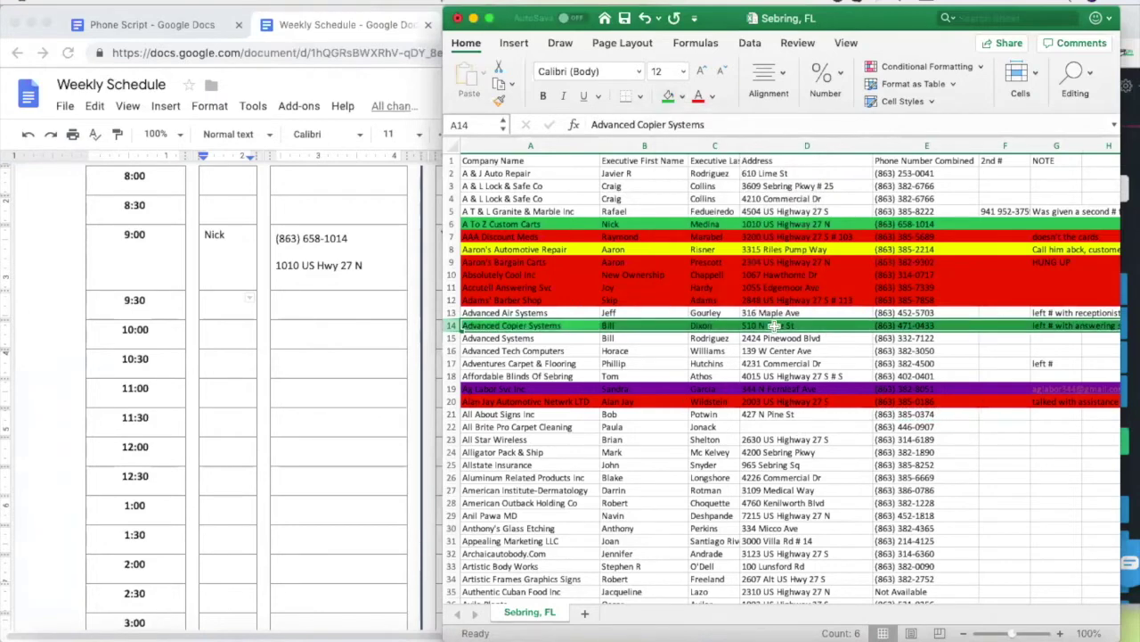
click(215, 327)
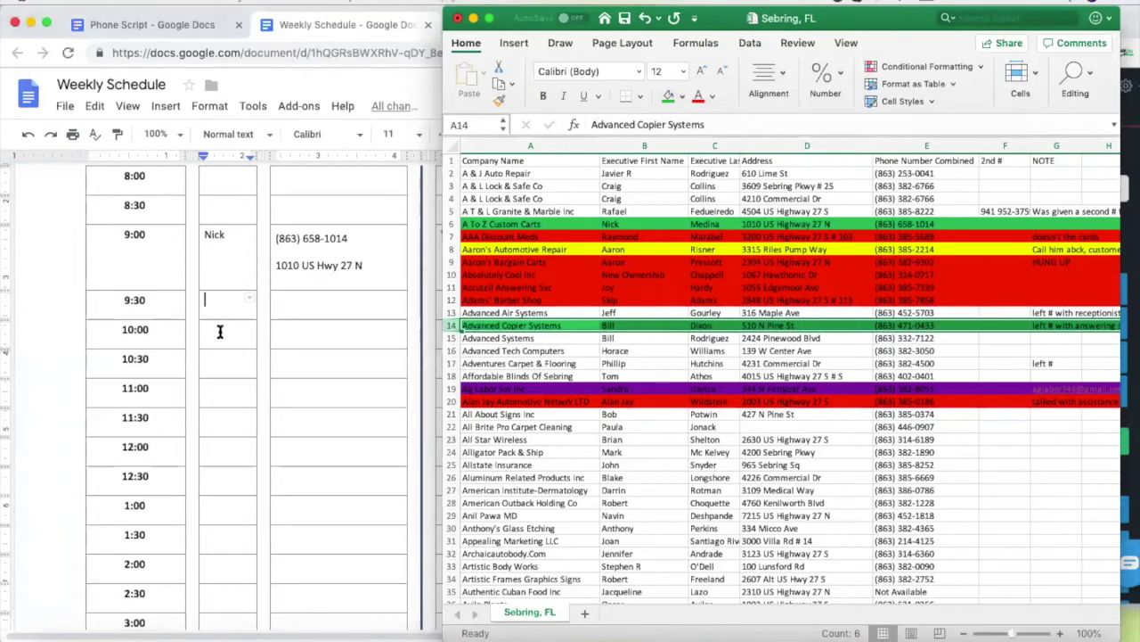
click(220, 332)
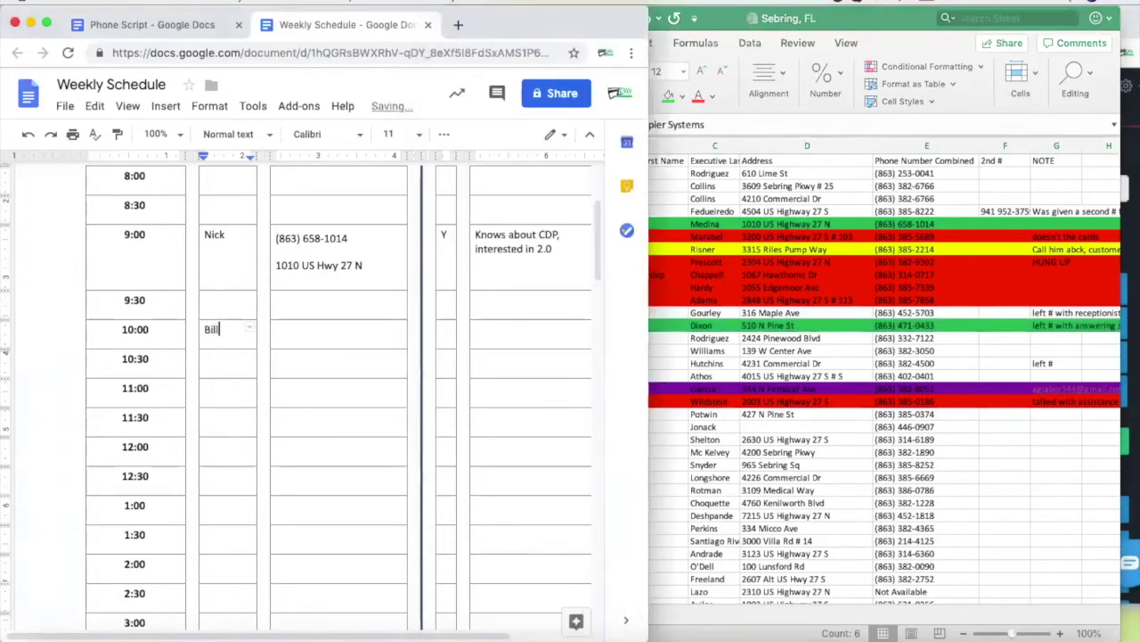
click(302, 328)
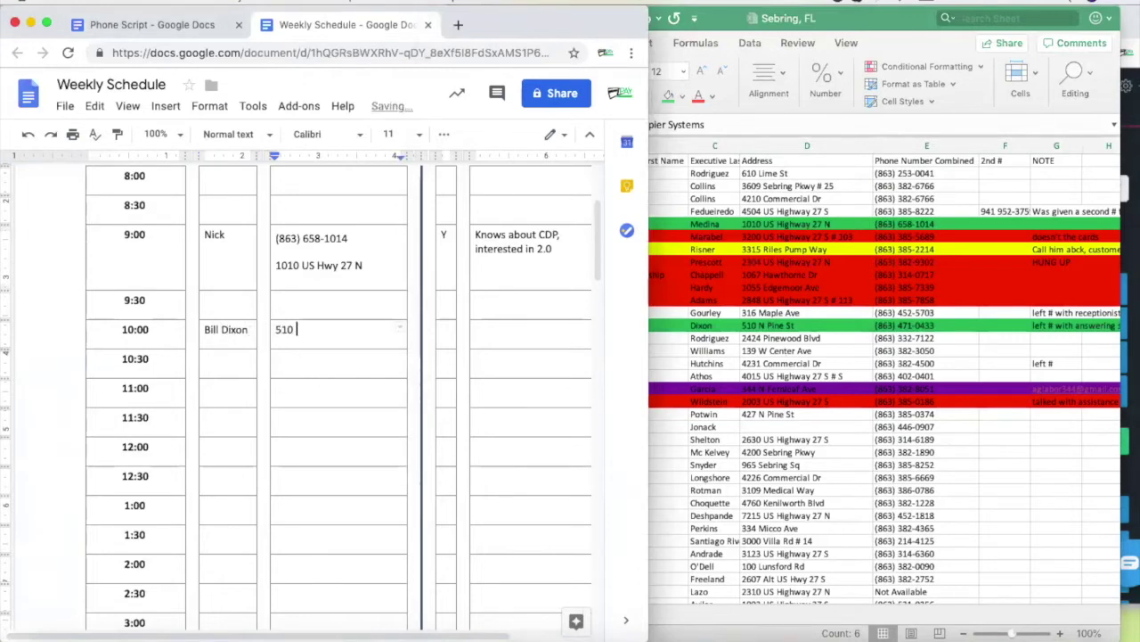
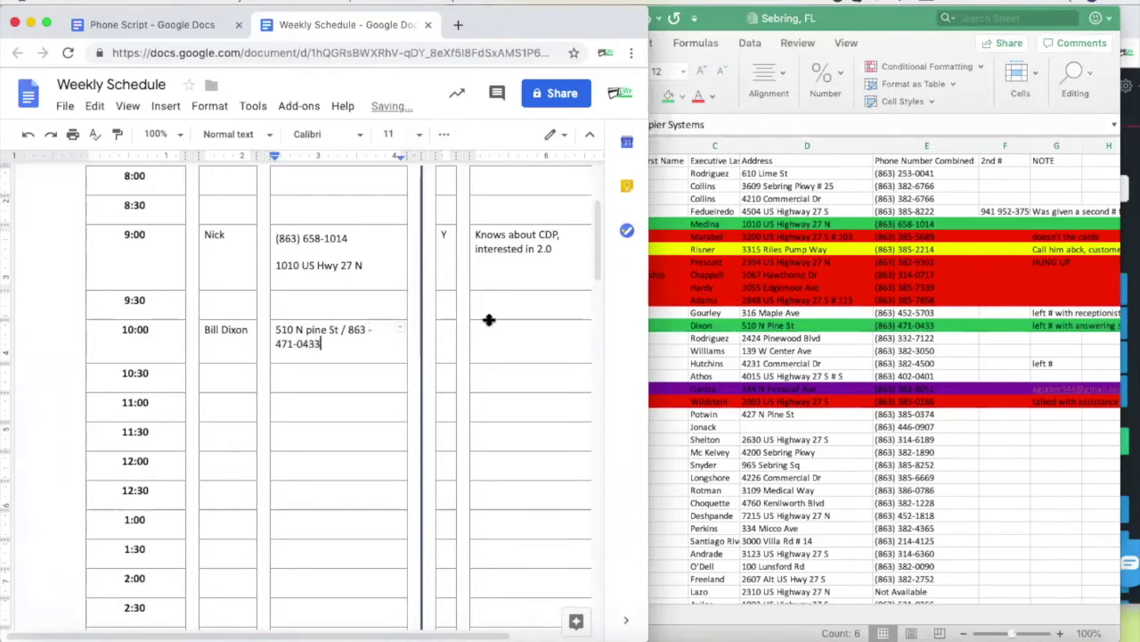
Mark the 10:00 slot N and note 'Checks only right now, told him this would just give his customers another option'
click(446, 331)
text(N)
key(Tab)
text(Checks only right now, told him this would just give his customers another option)
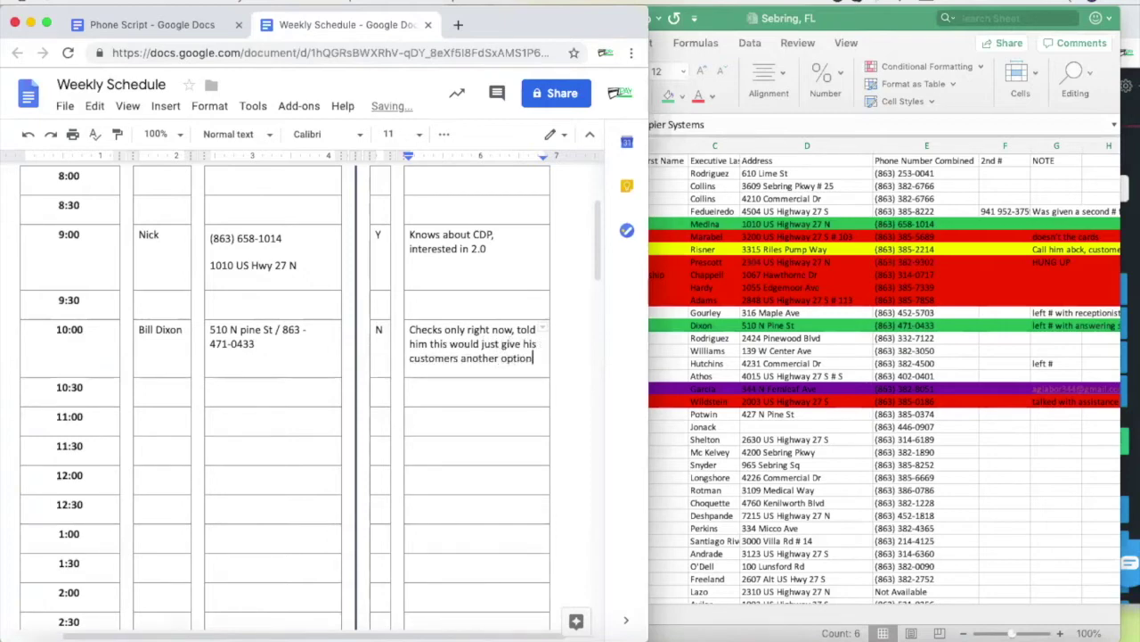
click(188, 393)
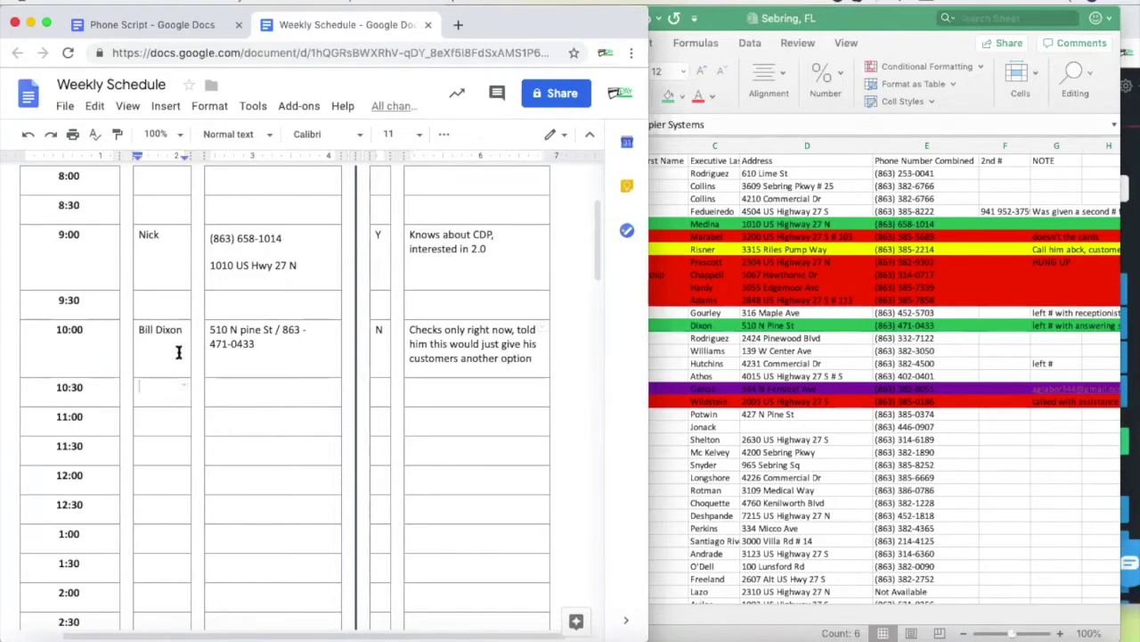
Bring the Excel lead sheet back in front of the Weekly Schedule
click(813, 392)
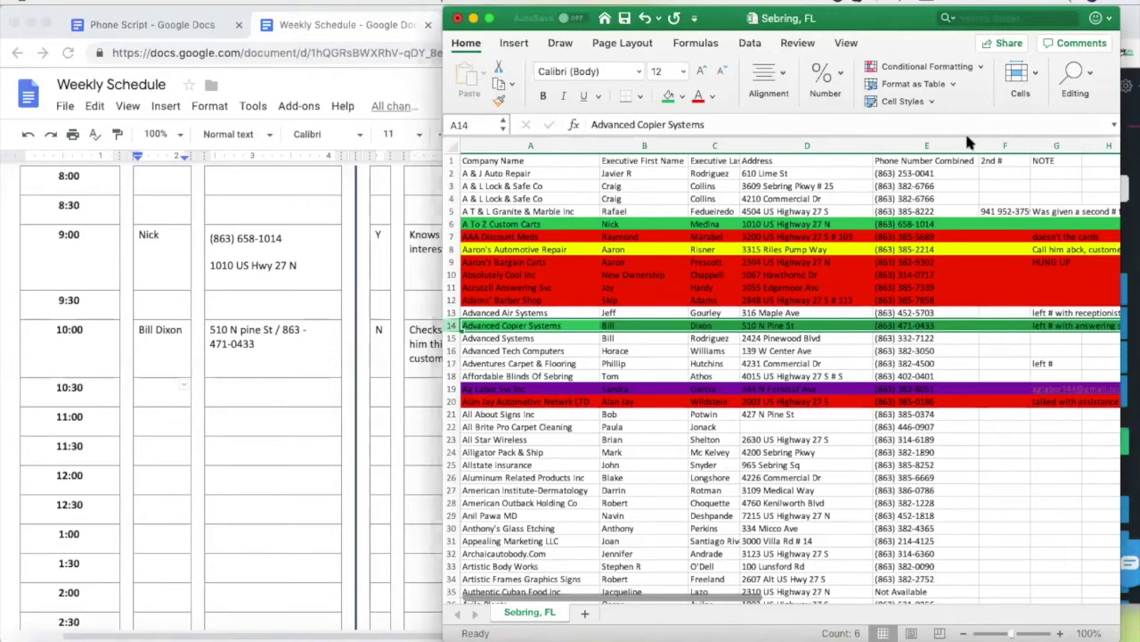
Copy All About Signs Inc's number from row 21 and dial it in Nectardesk
click(631, 415)
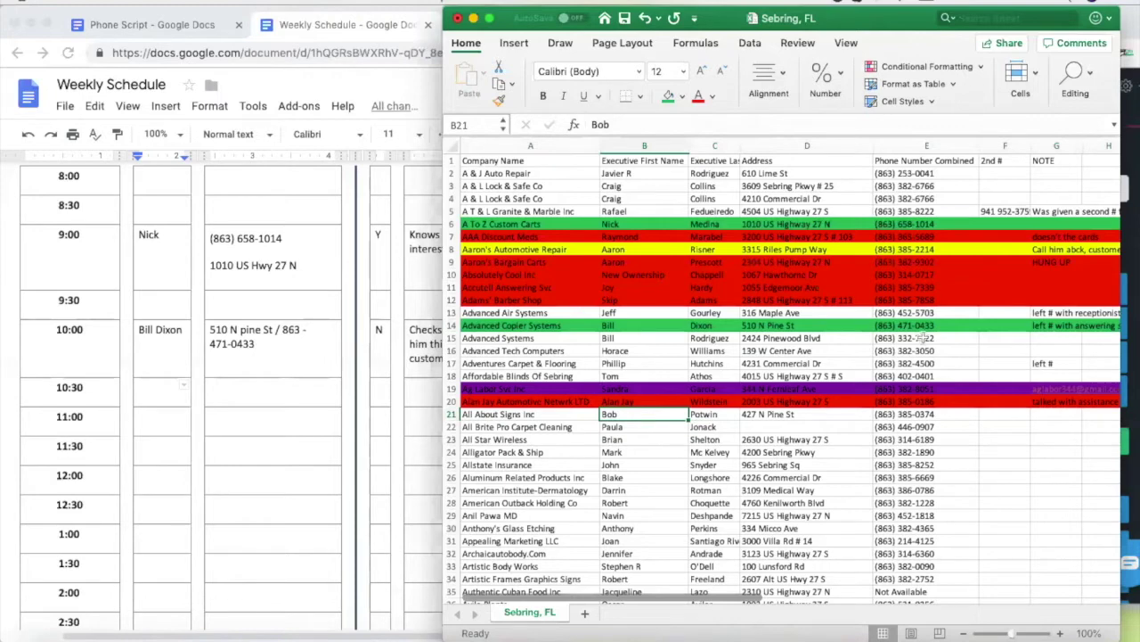
click(918, 412)
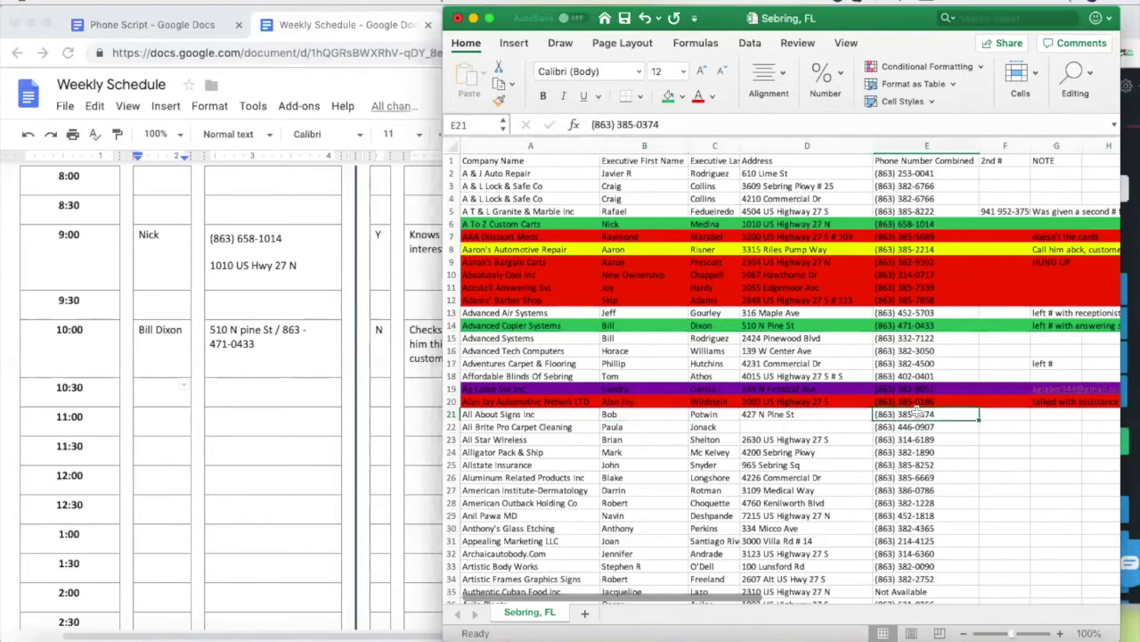
key(super+c)
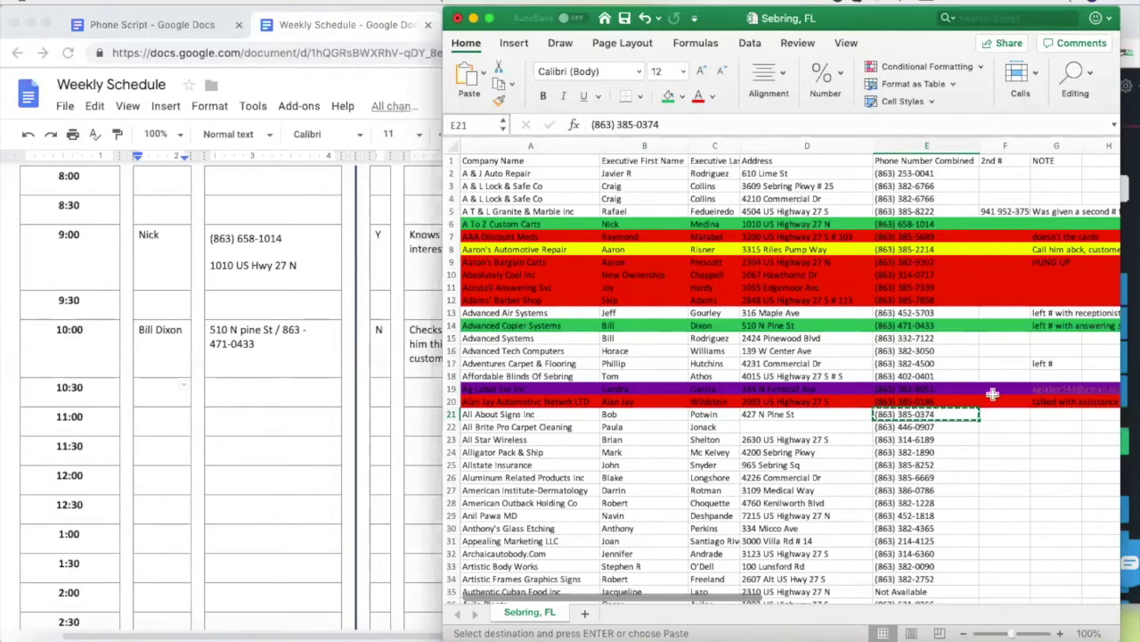
click(1132, 342)
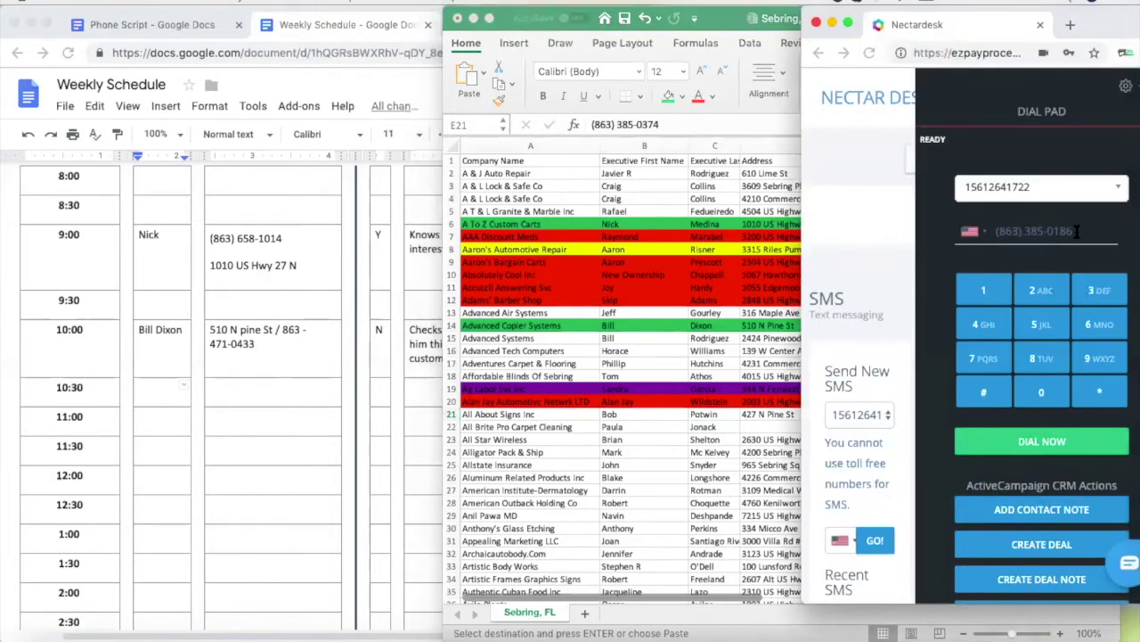
triple_click(994, 231)
key(super+v)
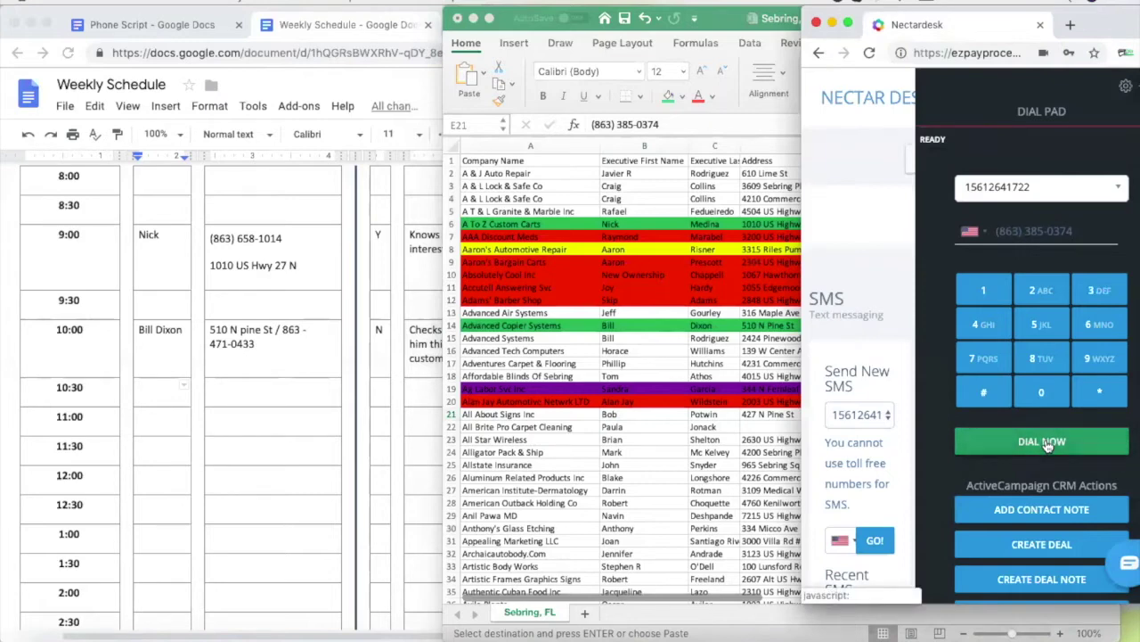
click(1048, 445)
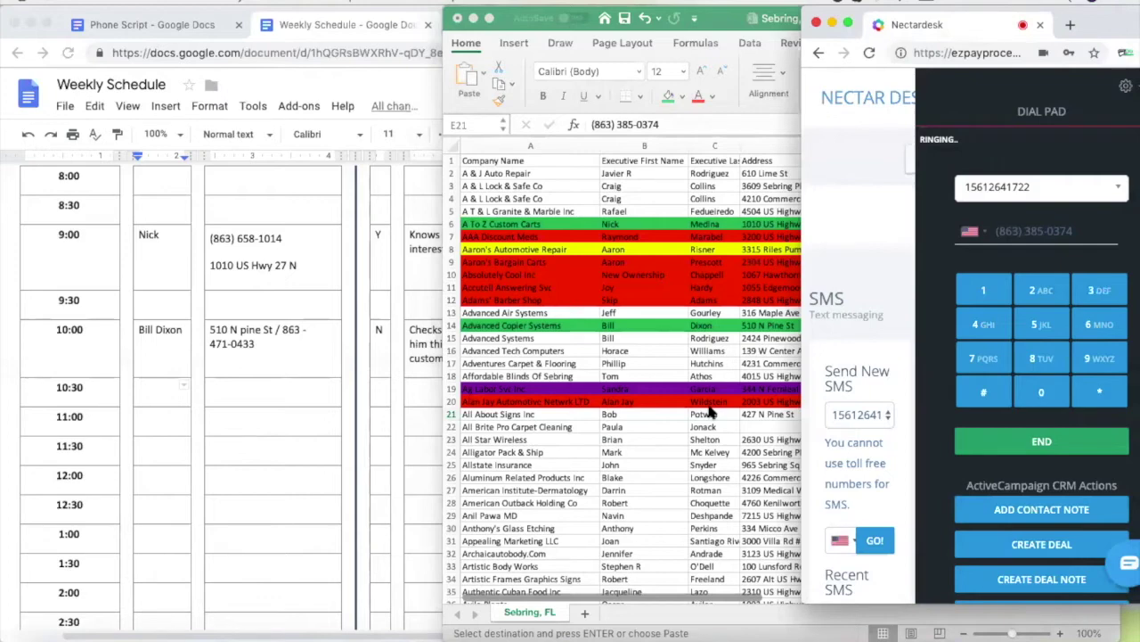
Hang up the answered call and copy the next lead's number from E22
scroll(693, 439, down, 5)
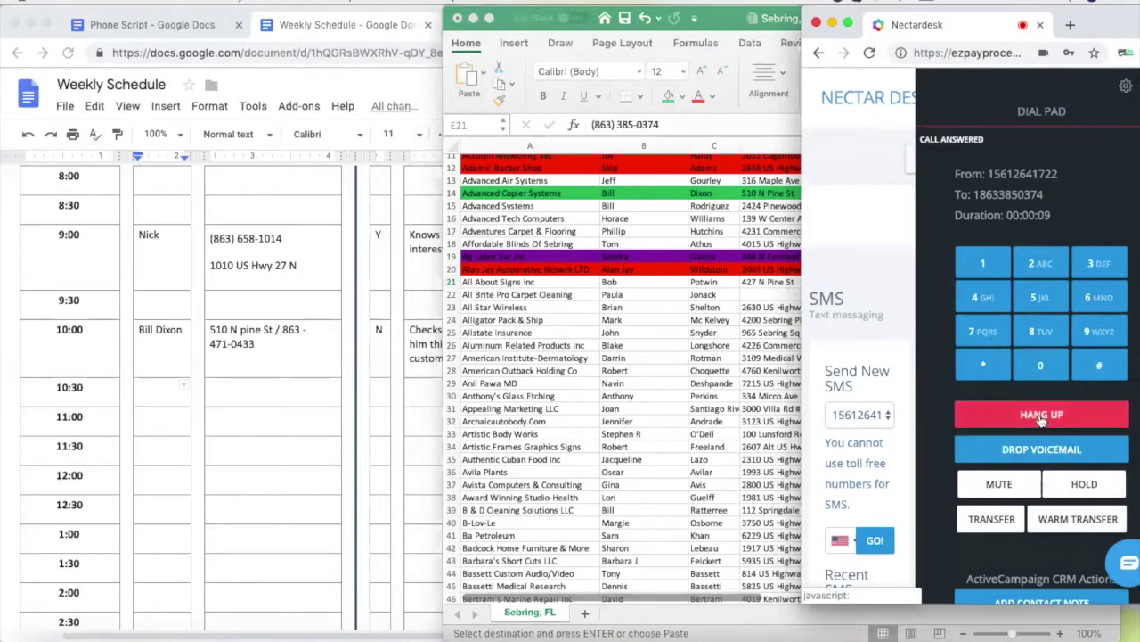
click(690, 294)
click(913, 296)
key(super+c)
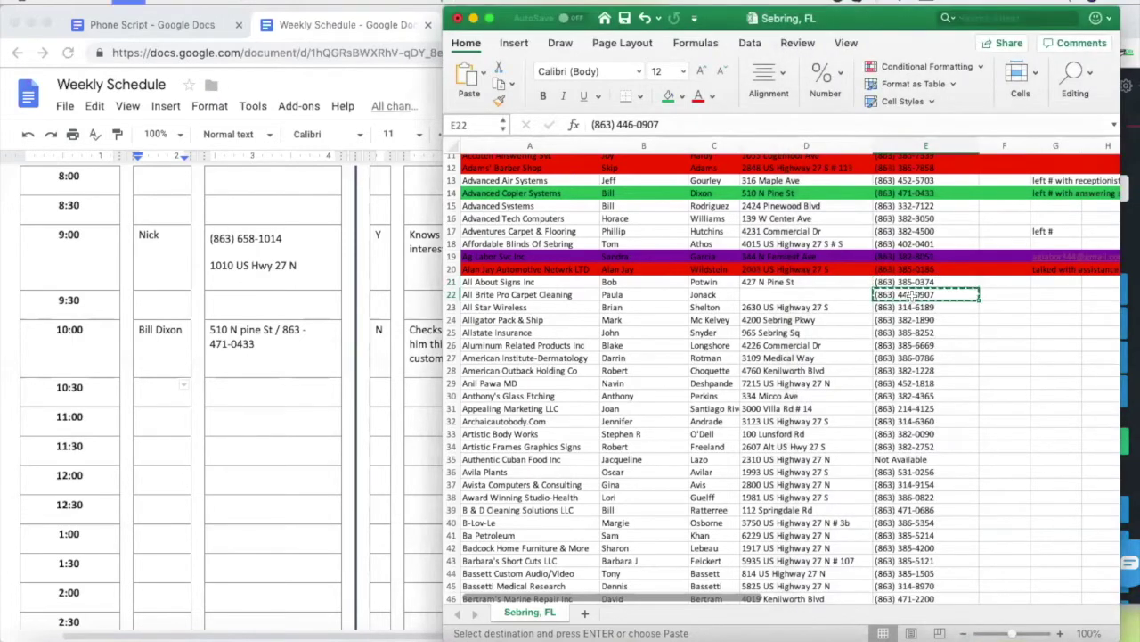
Dial All Brite Pro Carpet Cleaning's listed number in Nectardesk, select F22, then hang up
click(1129, 242)
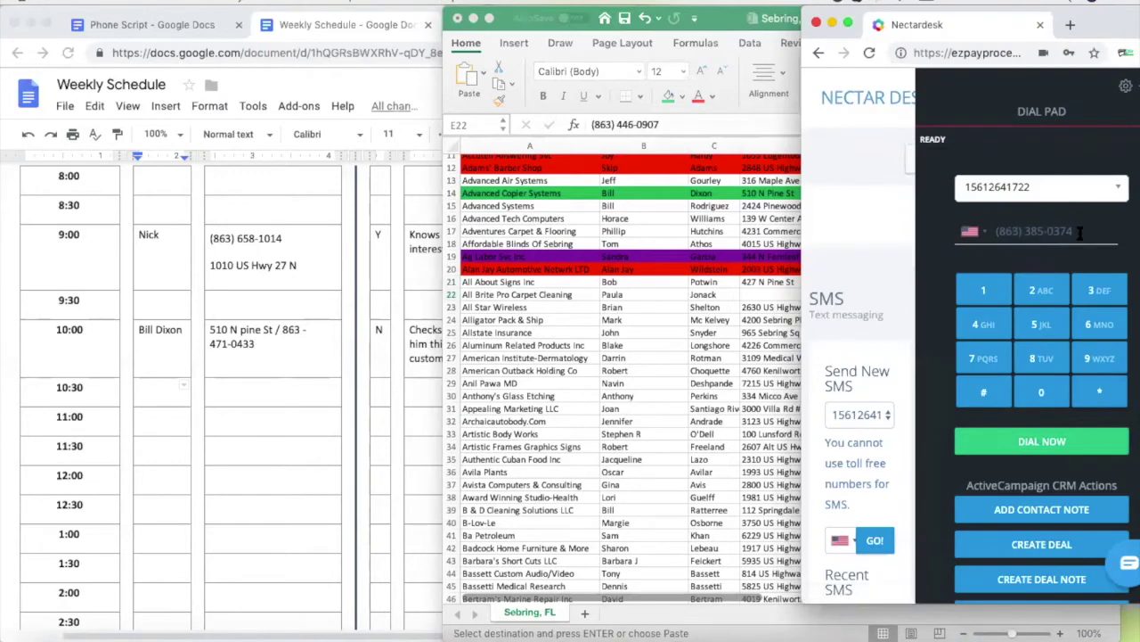
key(super+v)
click(1041, 441)
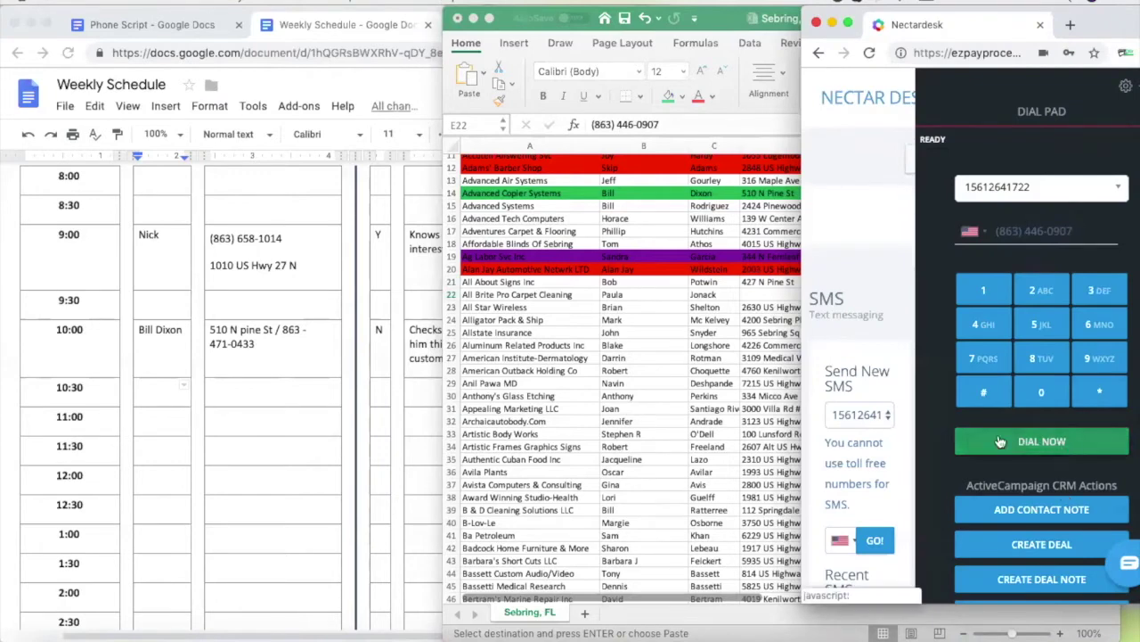
click(518, 337)
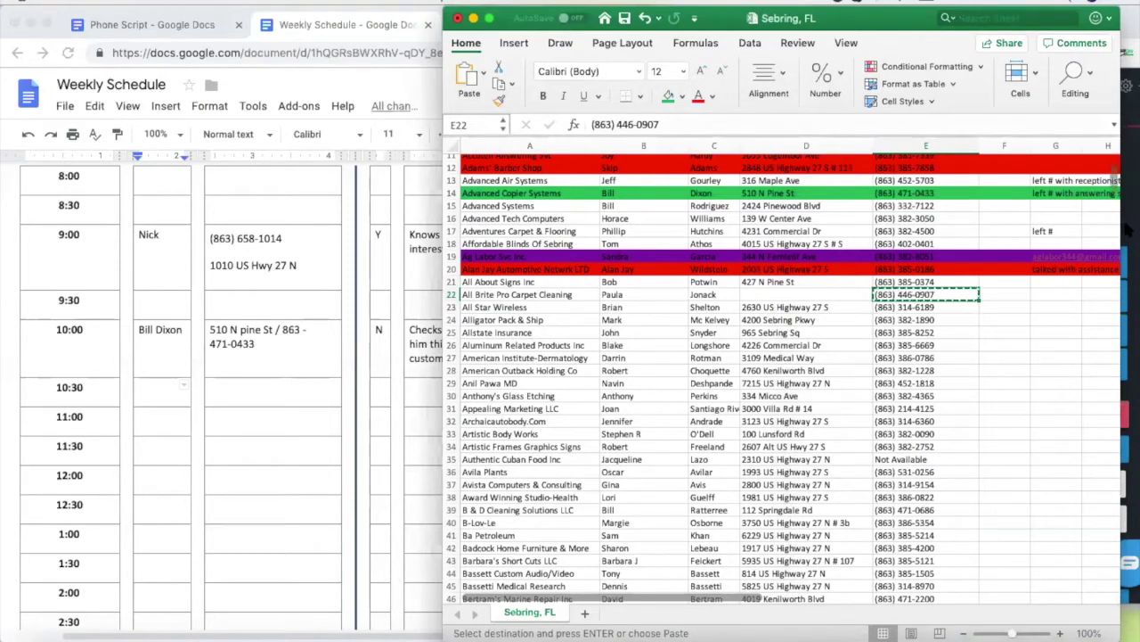
click(1012, 296)
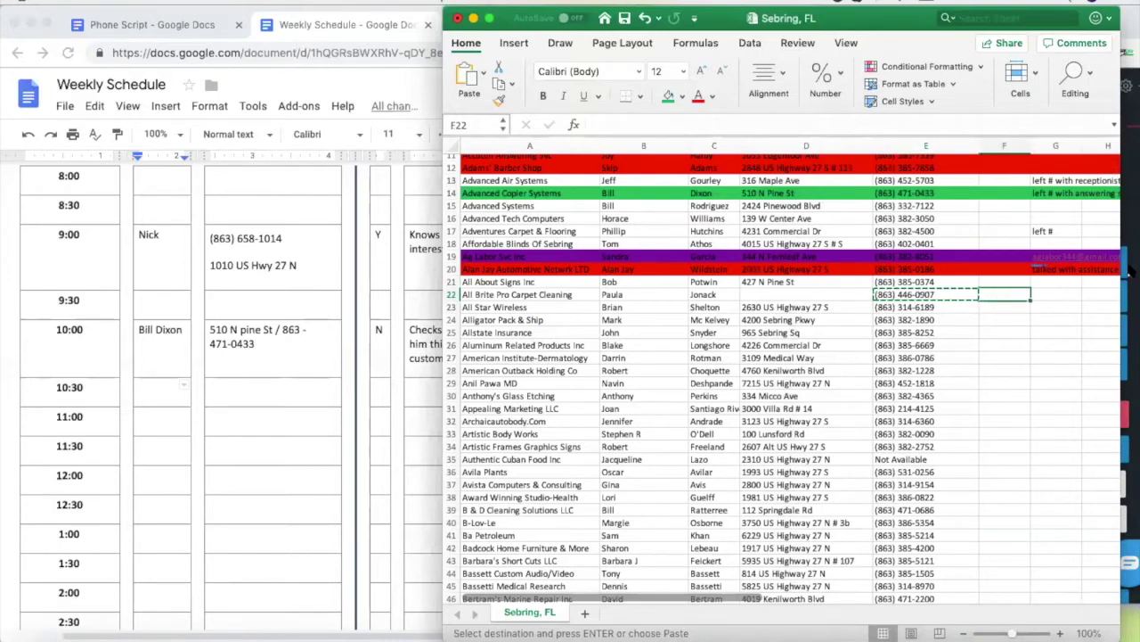
click(1126, 236)
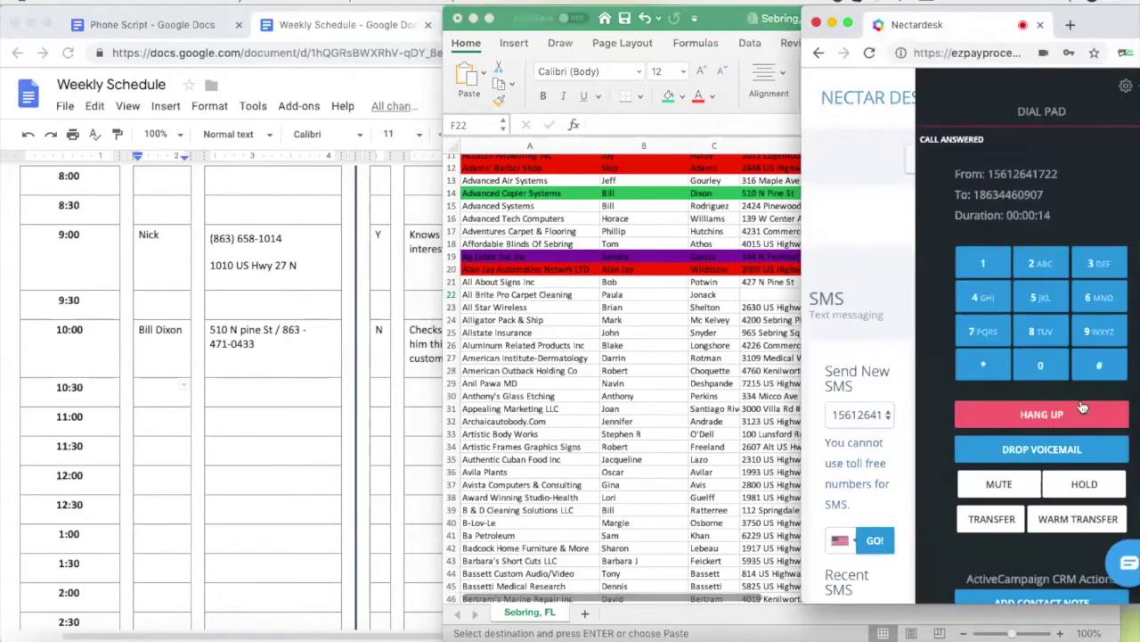
click(1034, 441)
click(624, 337)
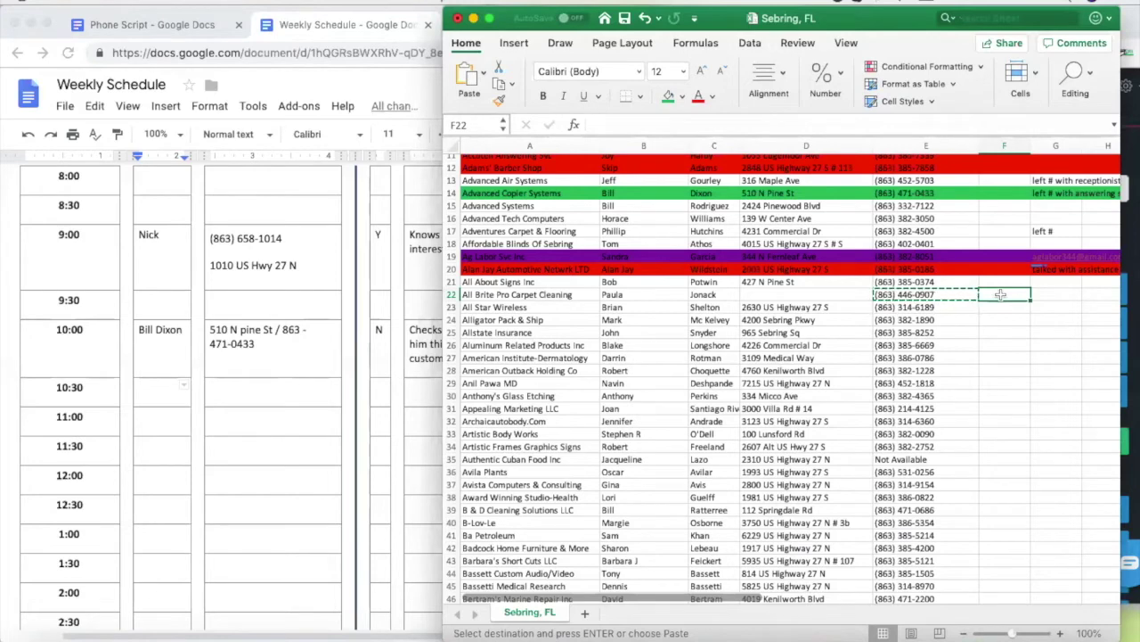
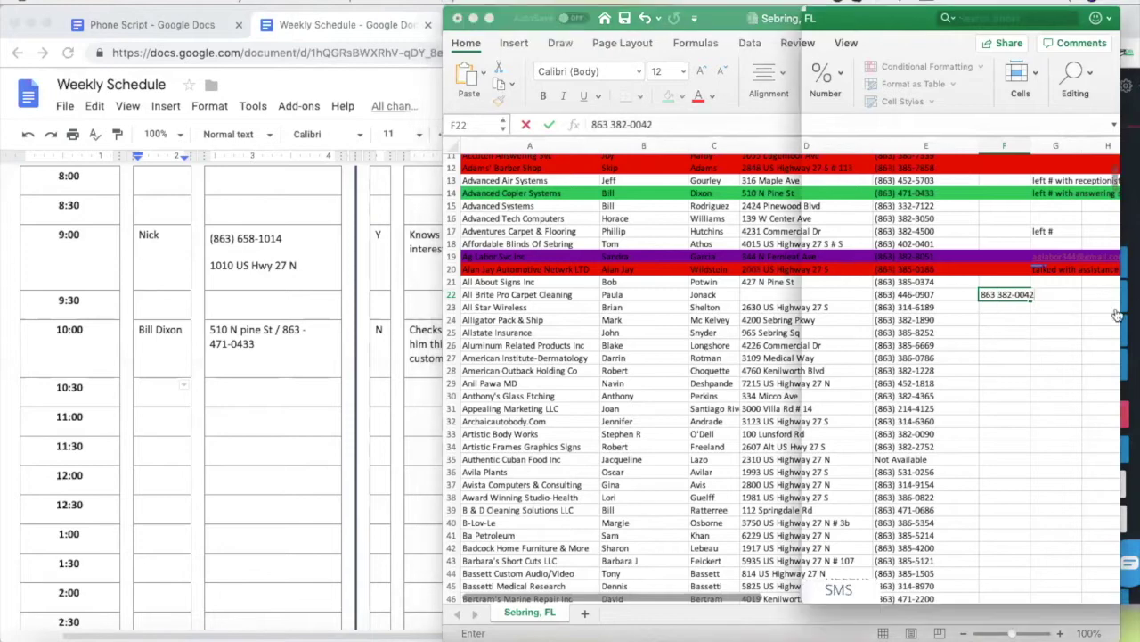
Type the corrected number in F22 and copy it into E22, leaving F22 empty
drag(993, 303, 987, 328)
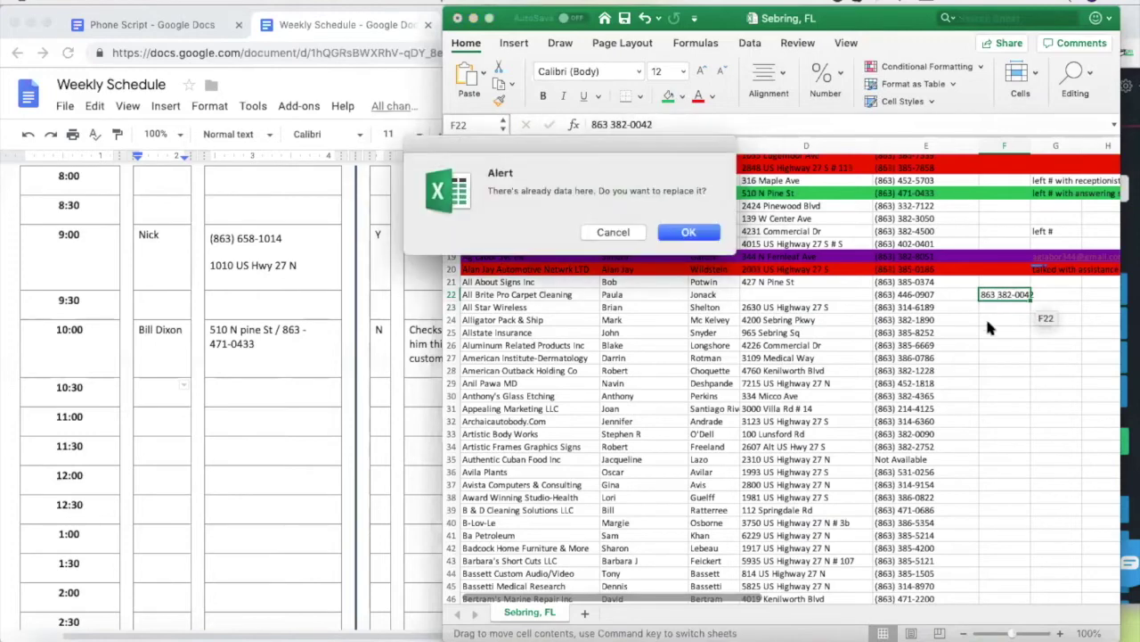
click(619, 233)
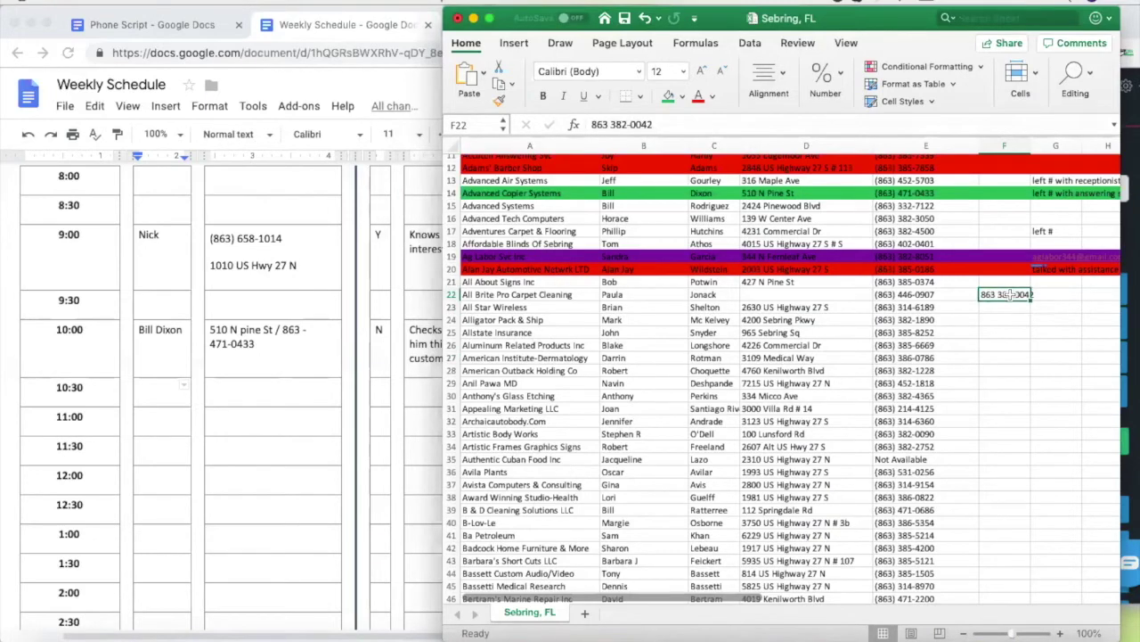
key(super+c)
key(Left)
key(super+v)
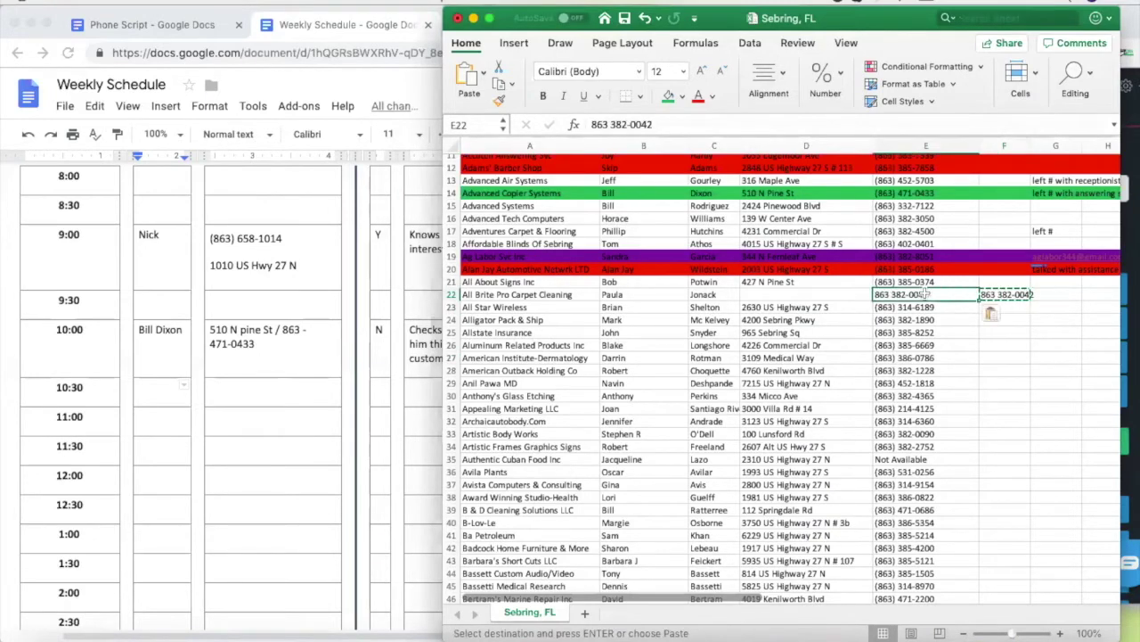
key(Escape)
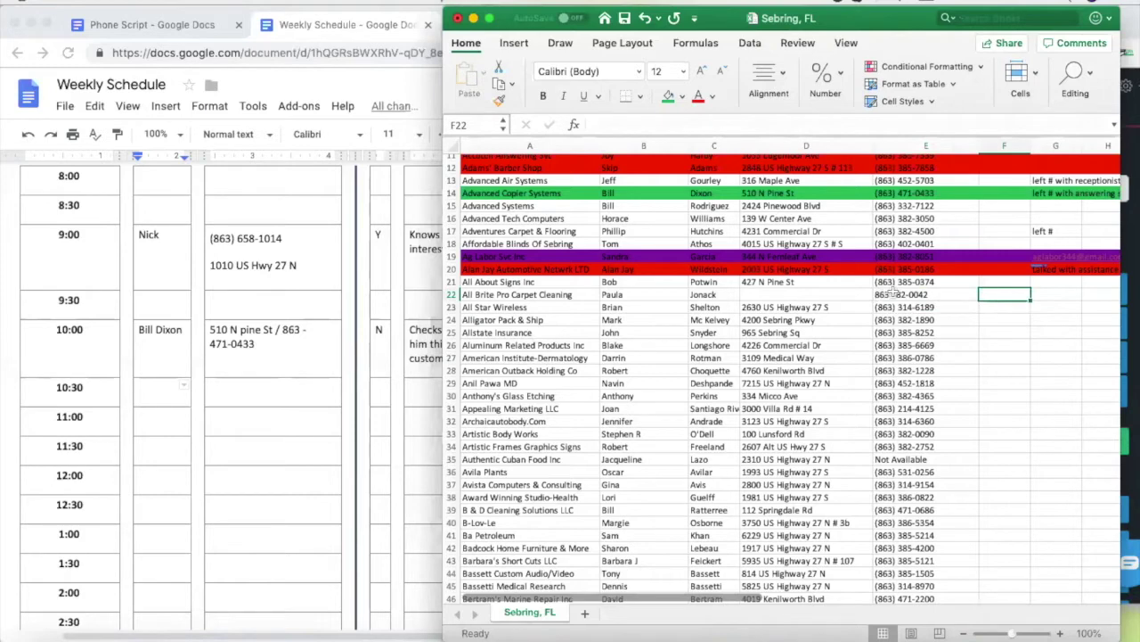
Switch to Nectardesk and delete the old number from the dial field
key(super+Tab)
drag(1083, 231, 933, 238)
key(BackSpace)
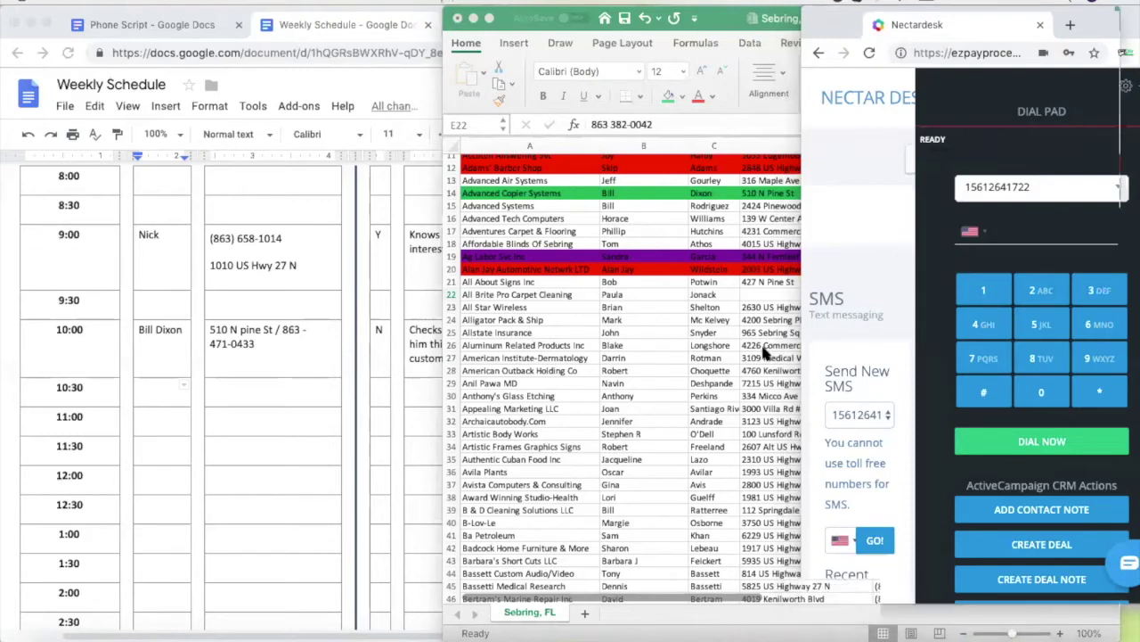
Copy E22's corrected All Brite number, call it from Nectardesk, and hang up
key(super+Tab)
click(920, 306)
click(920, 295)
key(super+c)
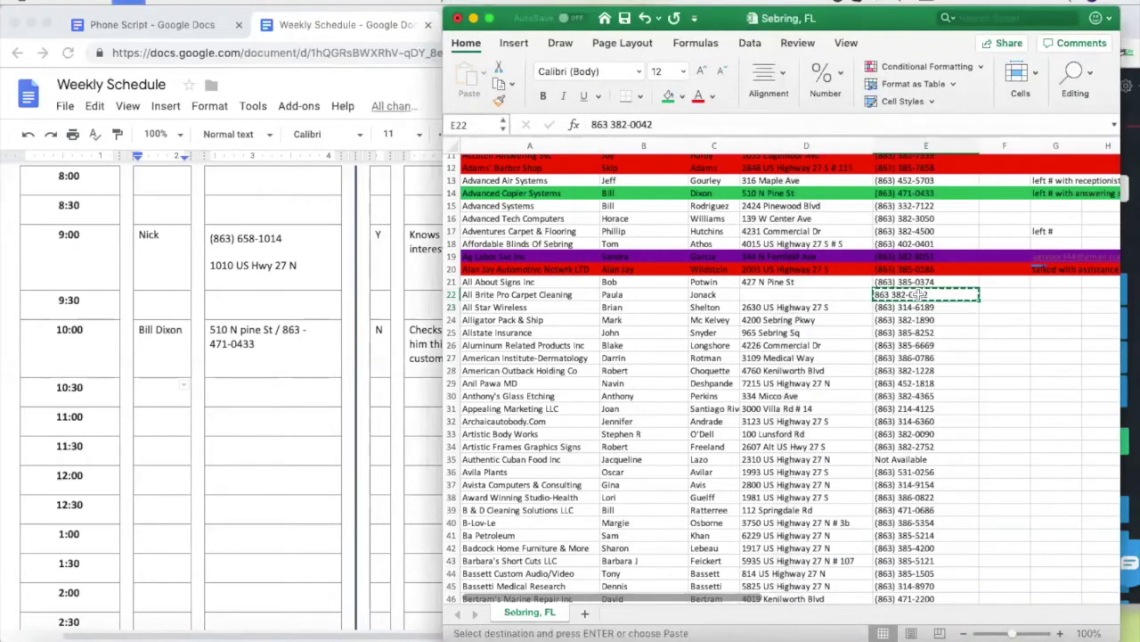
click(1127, 283)
click(1043, 232)
key(super+v)
click(1051, 443)
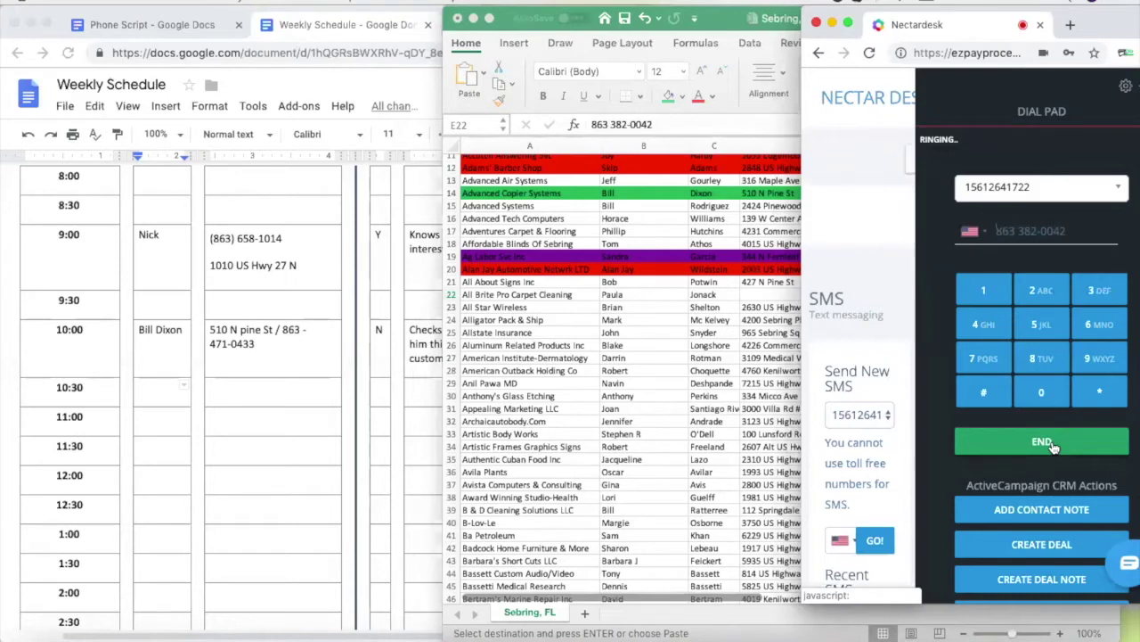
click(721, 339)
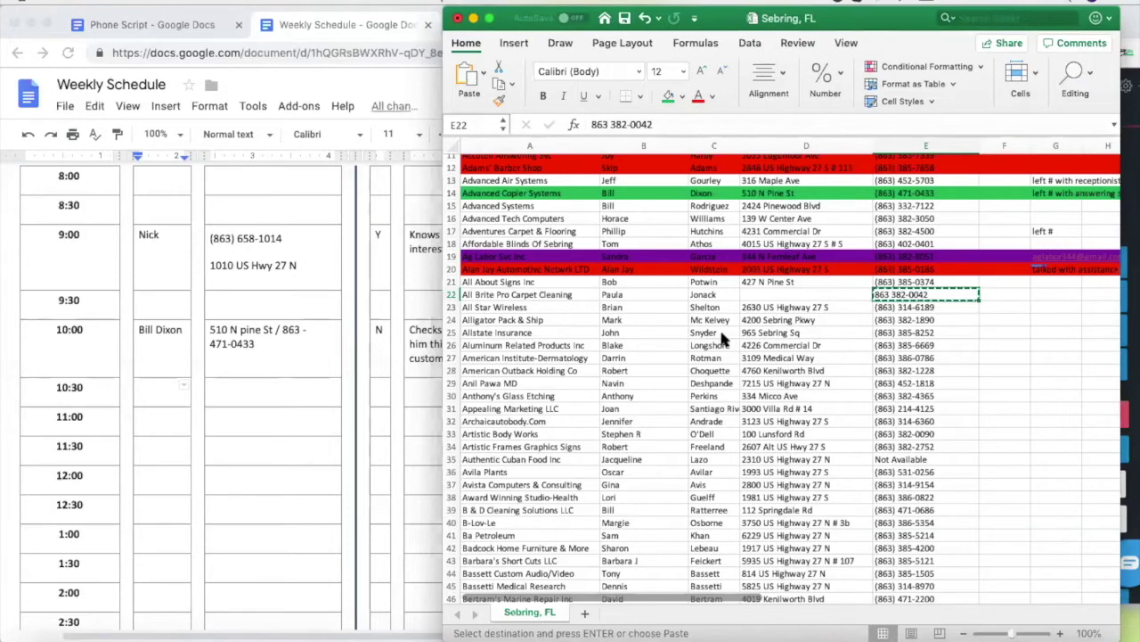
click(1130, 209)
click(1033, 417)
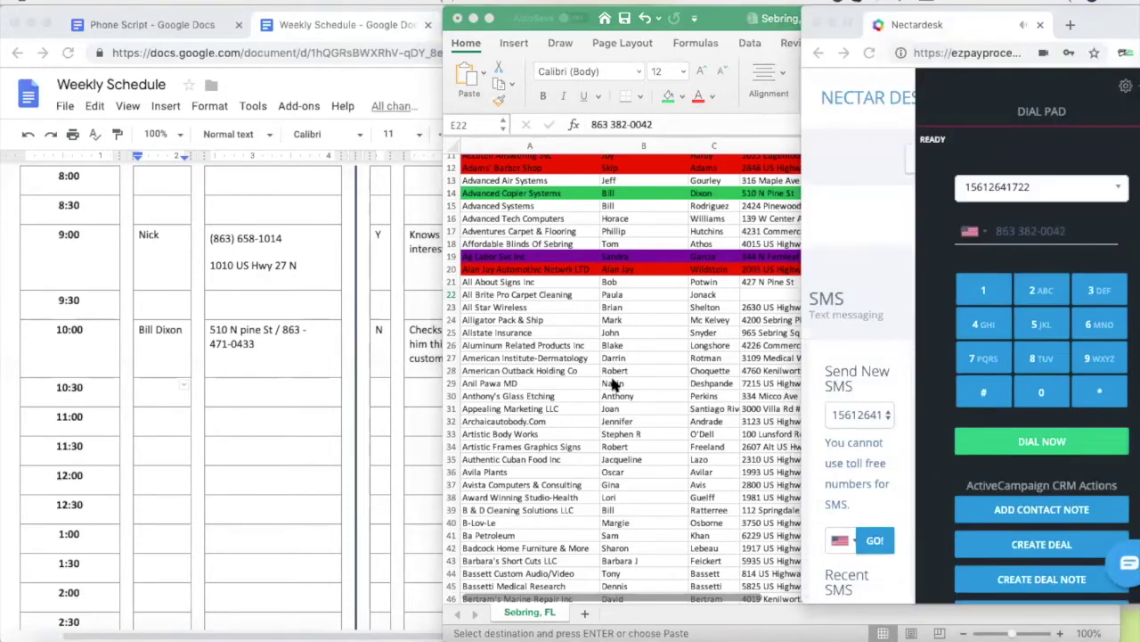
click(757, 327)
Copy All Star Wireless's number from E23 and place the call in Nectardesk
click(918, 307)
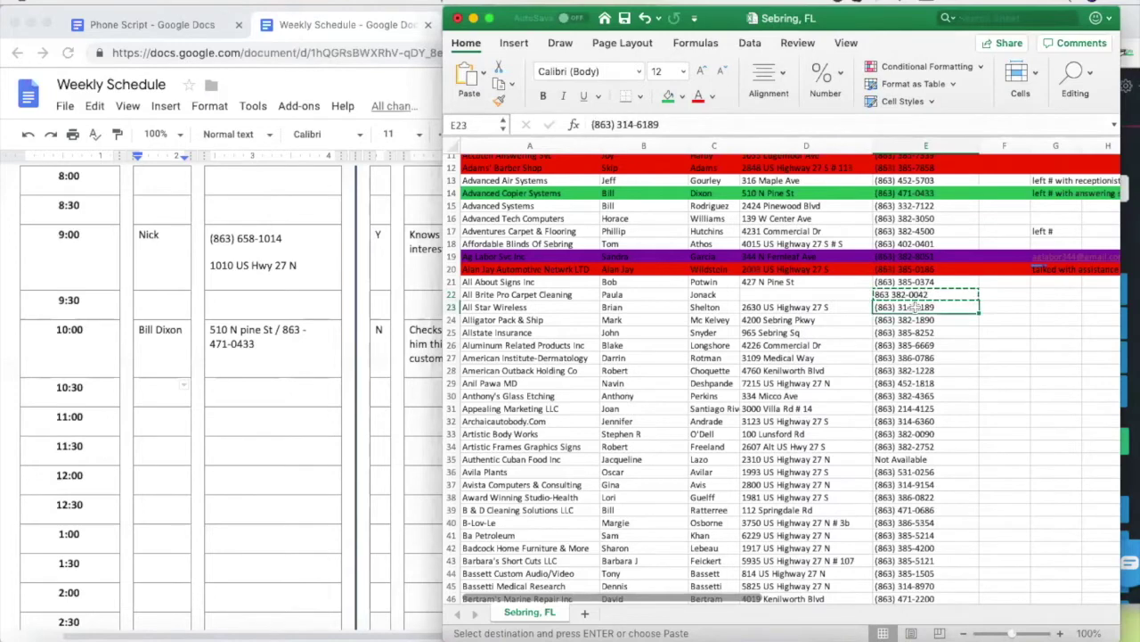
key(Down)
key(Down)
key(Left)
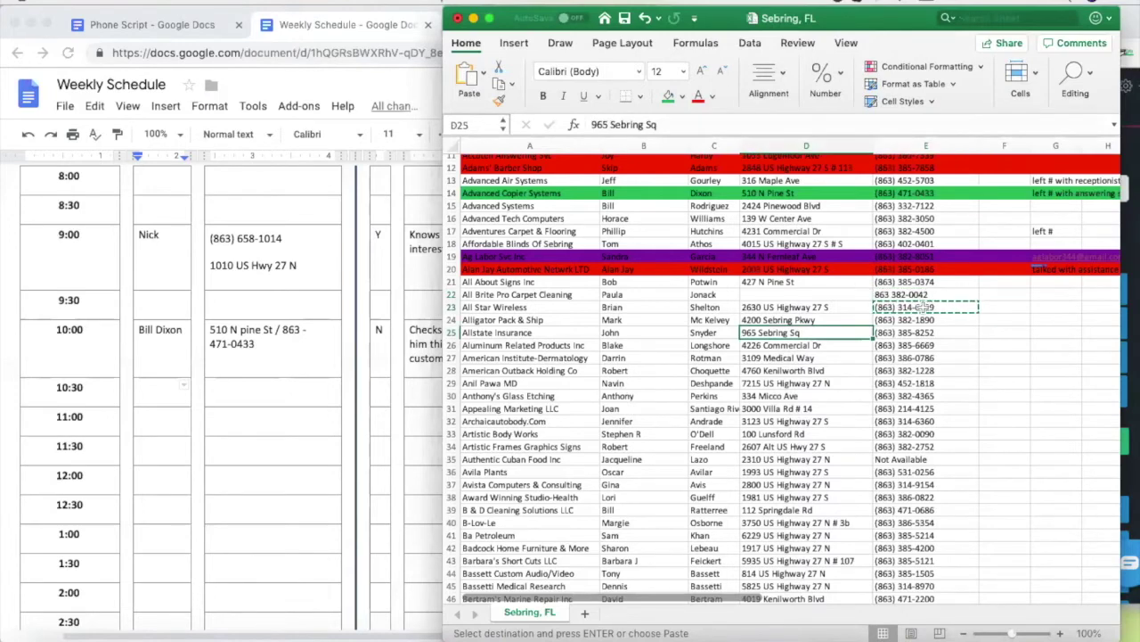
click(902, 306)
click(1130, 231)
click(1033, 231)
key(super+v)
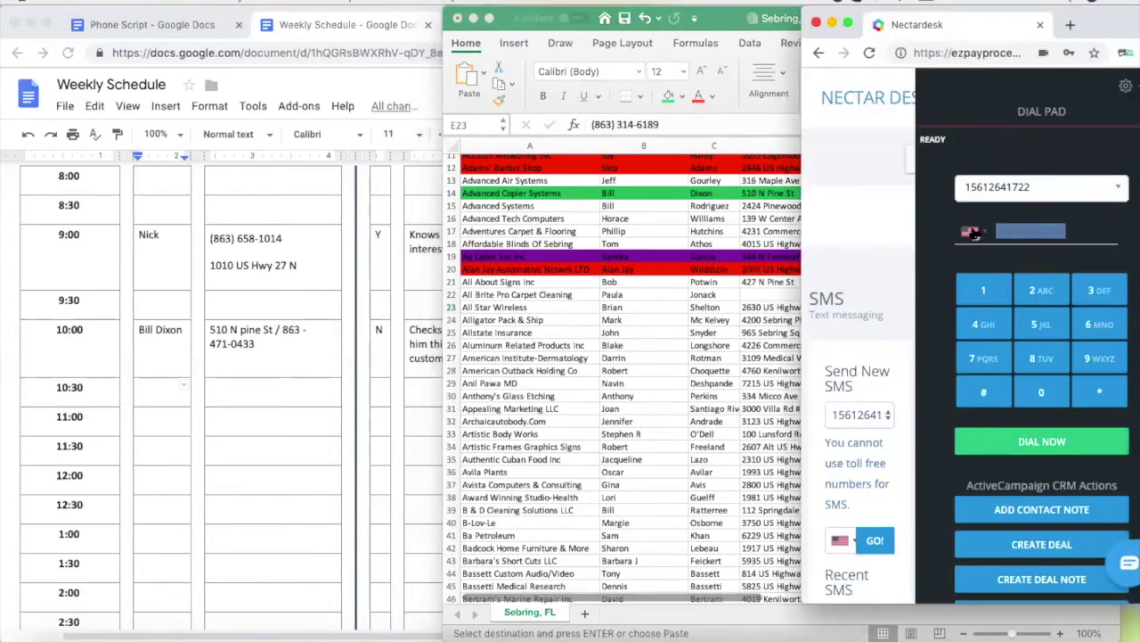
click(1033, 442)
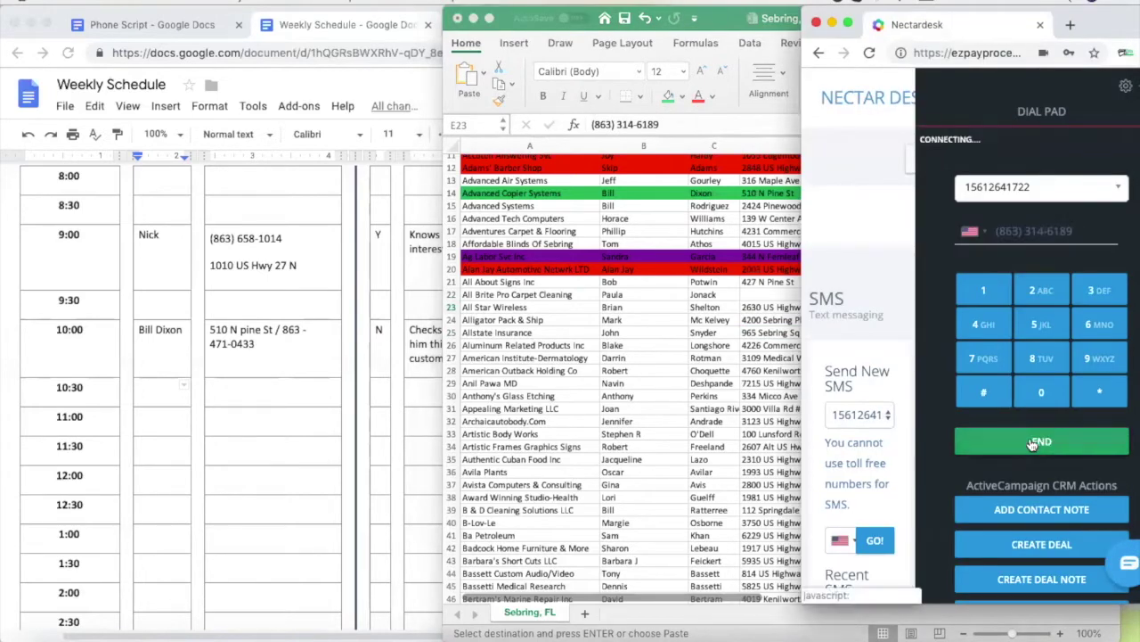
click(851, 616)
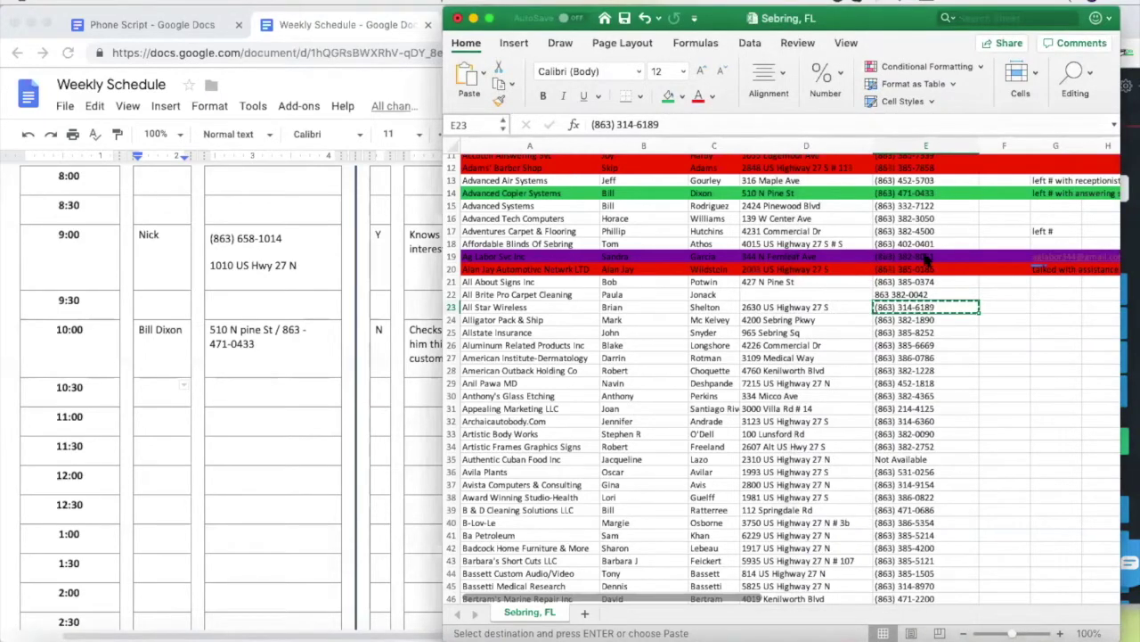
click(758, 294)
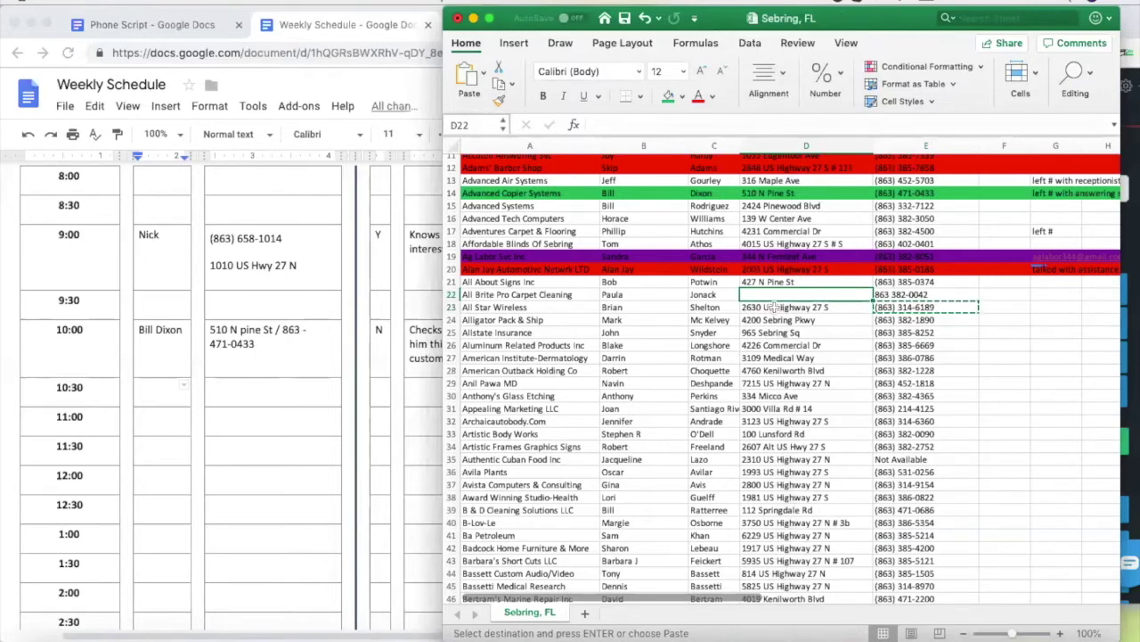
click(909, 307)
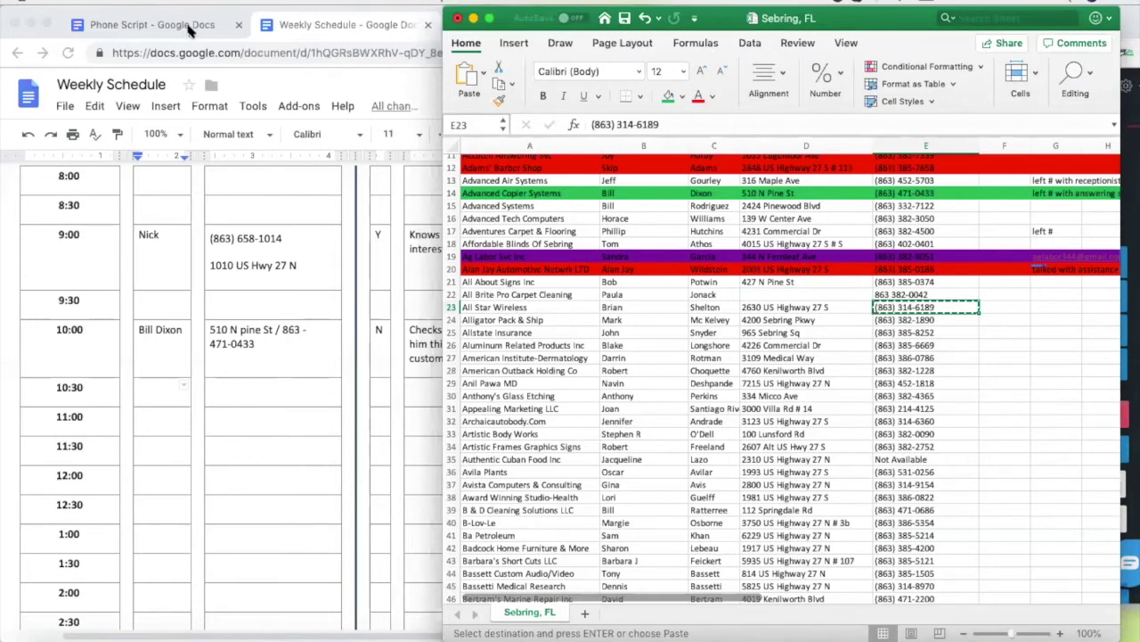
Read over the Phone Script document, then return to the Sebring, FL lead sheet
click(191, 32)
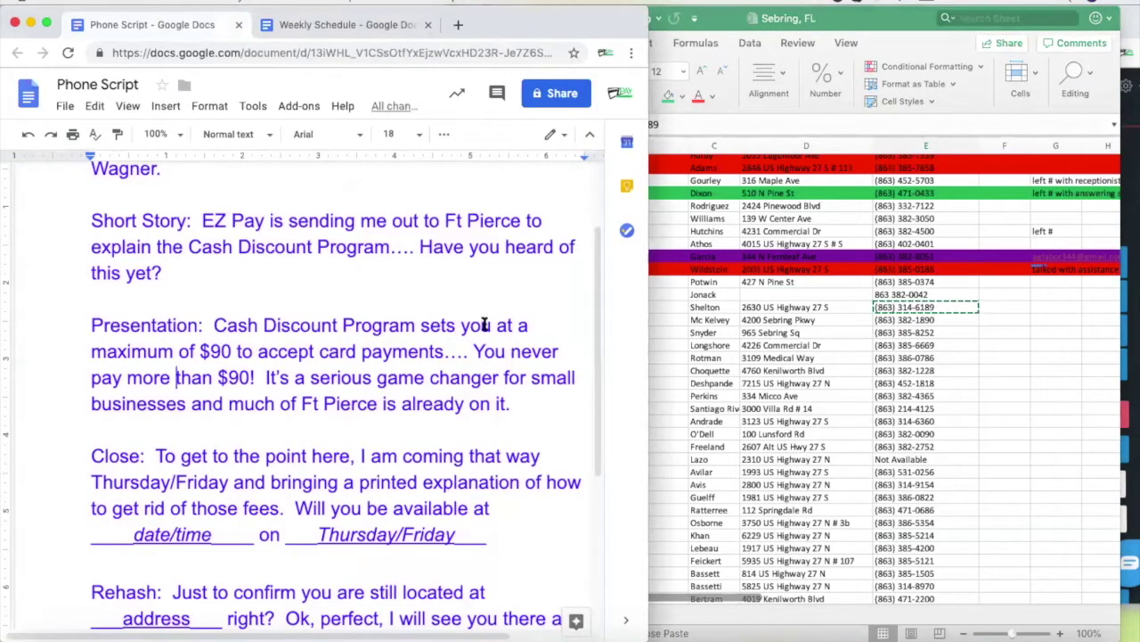
scroll(457, 271, up, 2)
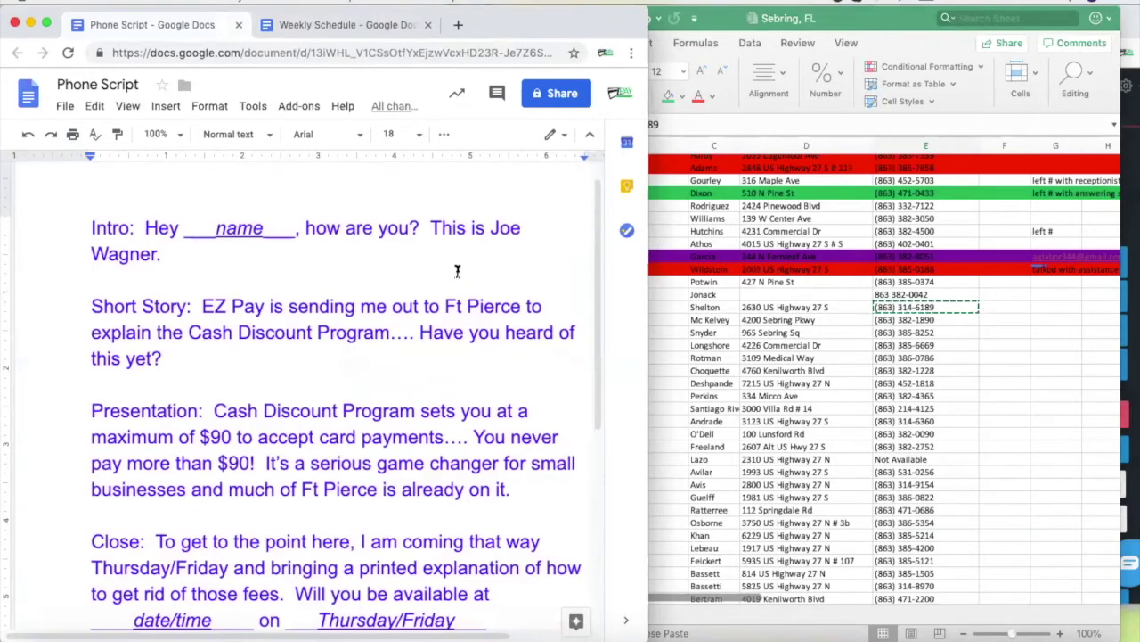
click(880, 307)
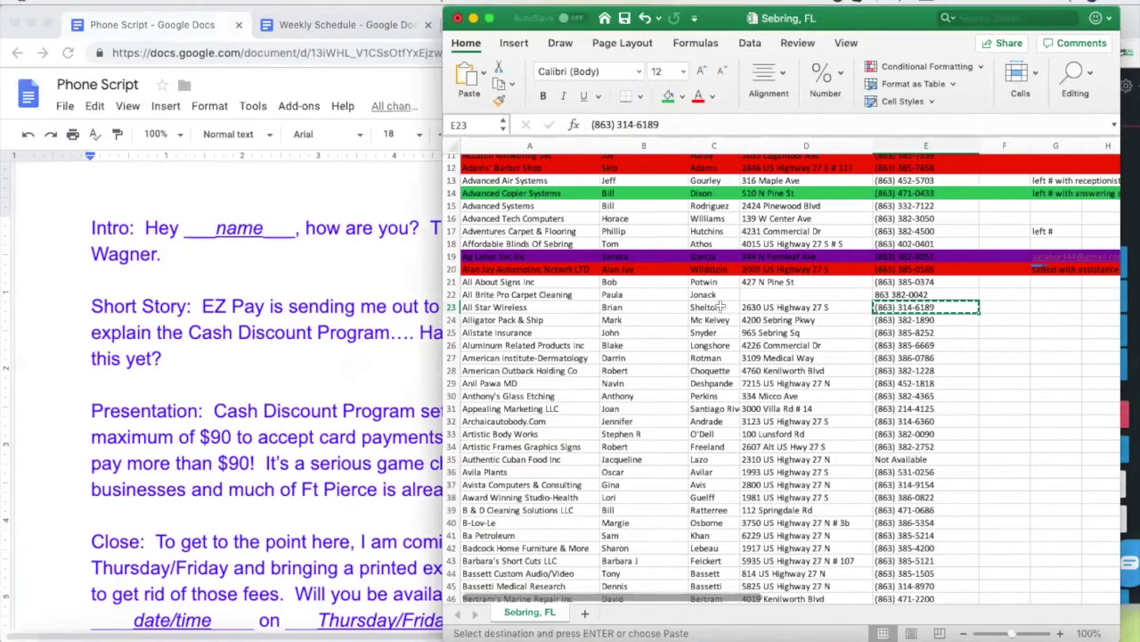
Empty B23 and C23, enter the contact's corrected first name, and rename the company to El Primo Wireless
click(646, 310)
key(Delete)
click(704, 308)
key(Delete)
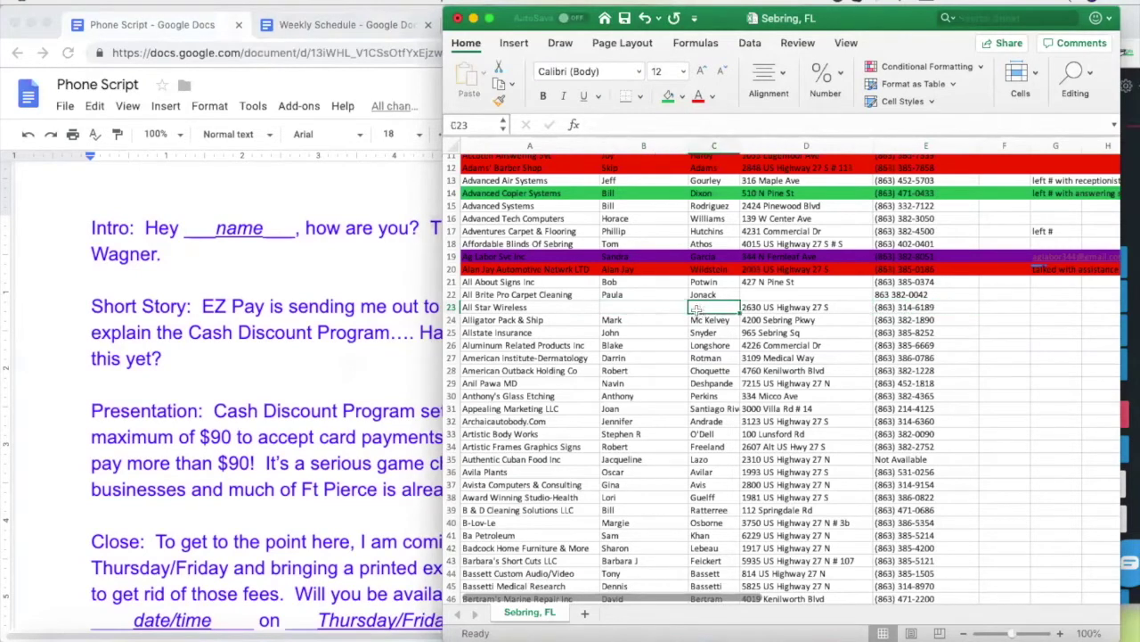
click(648, 308)
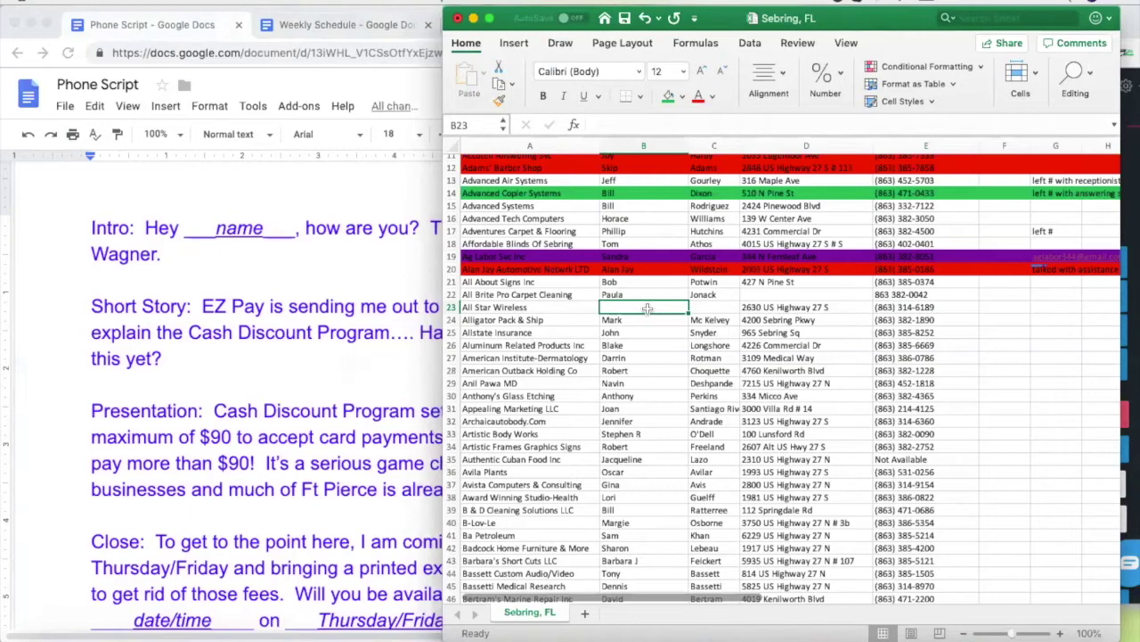
text(S)
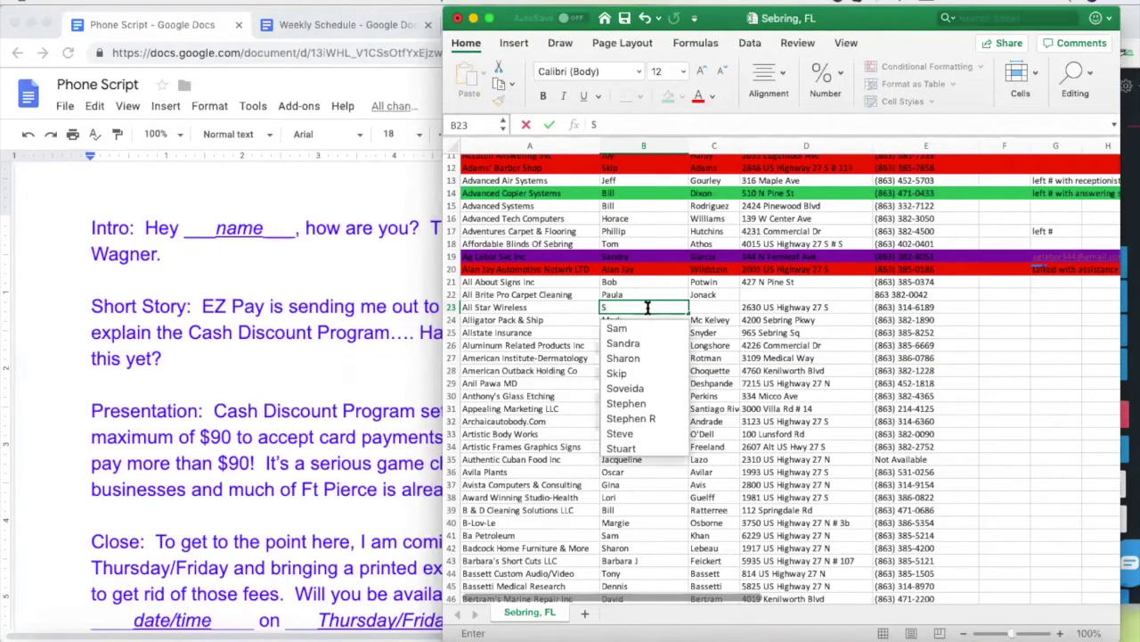
text(eferino)
click(540, 308)
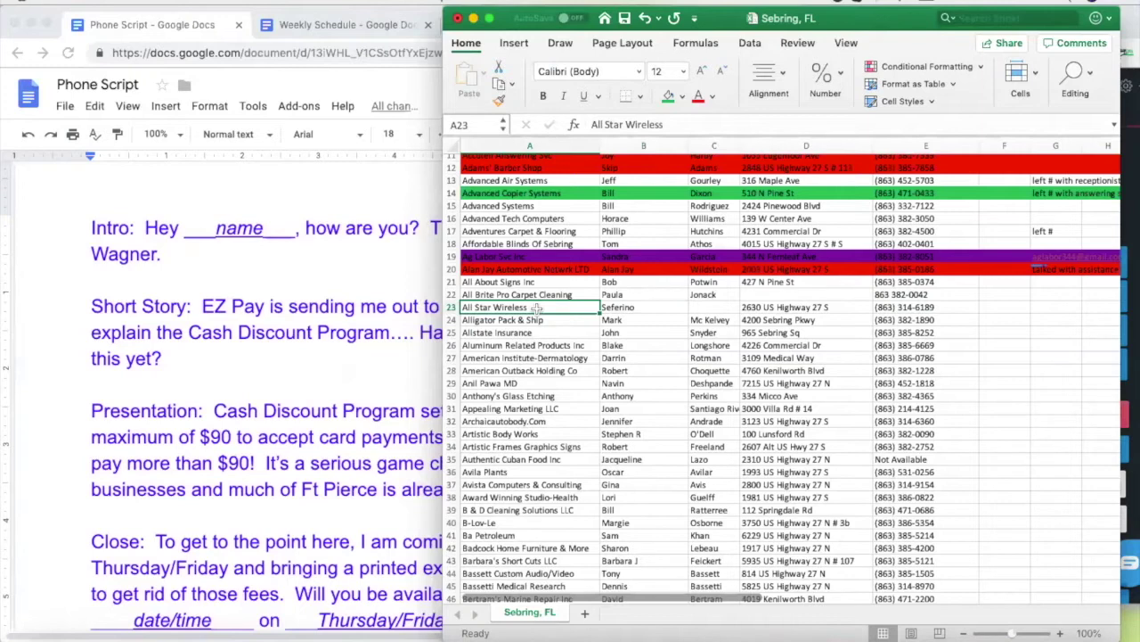
text(El Pri)
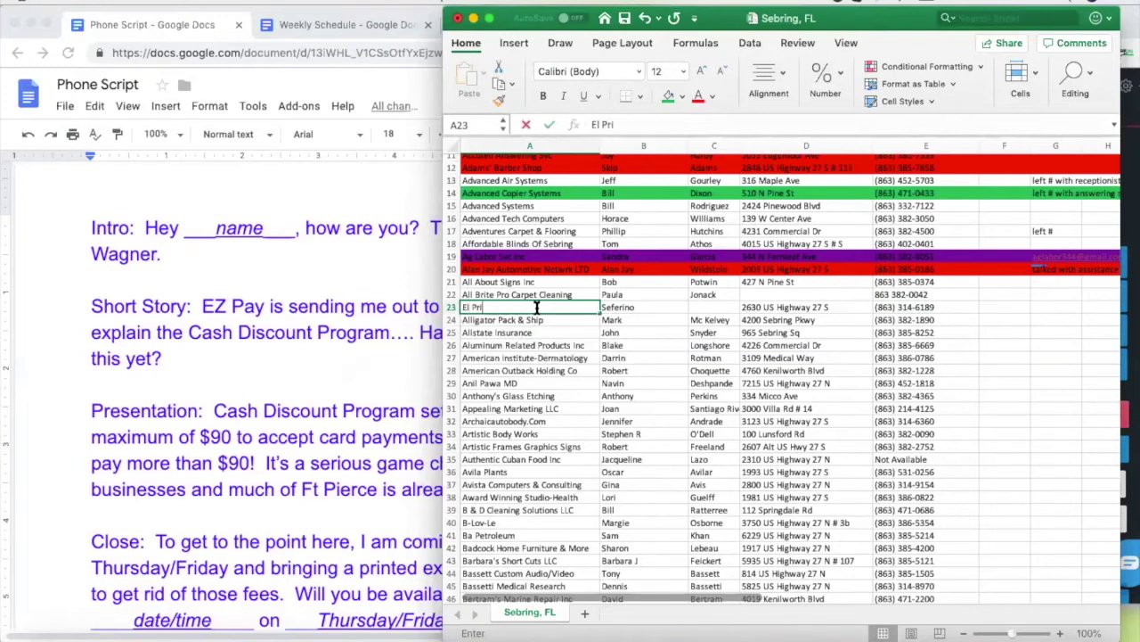
text(mo)
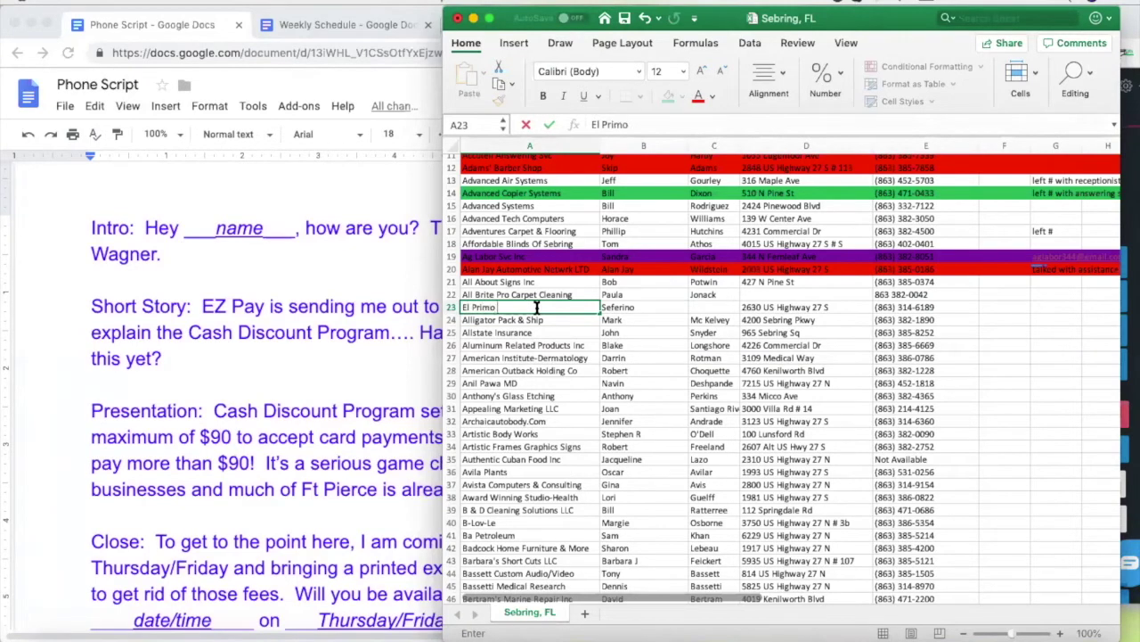
text( Wireless)
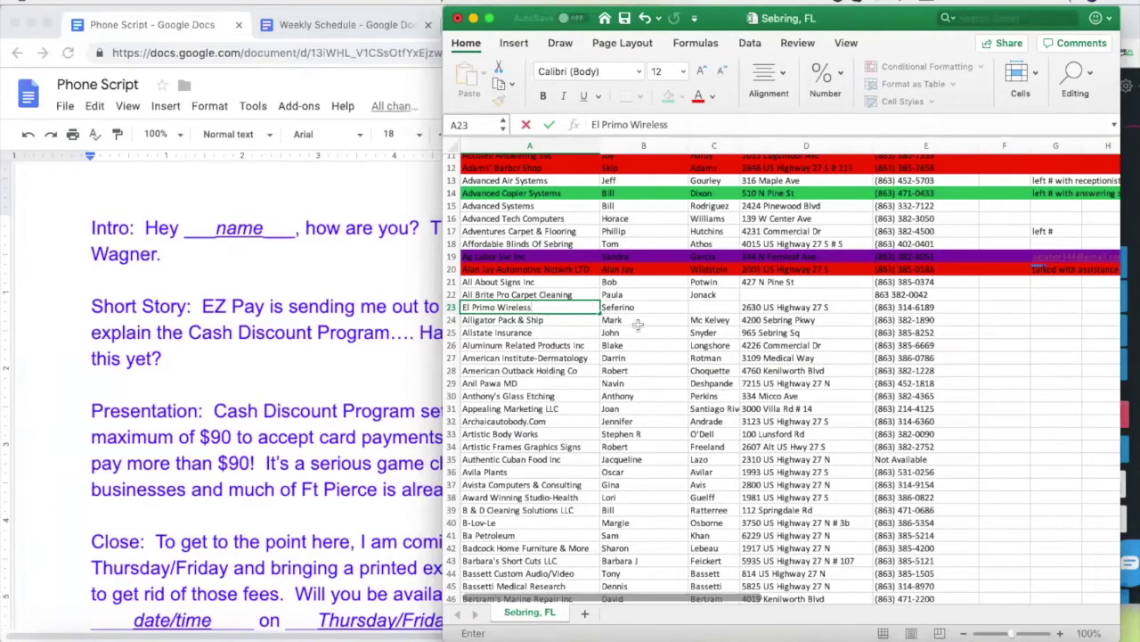
click(639, 322)
click(711, 307)
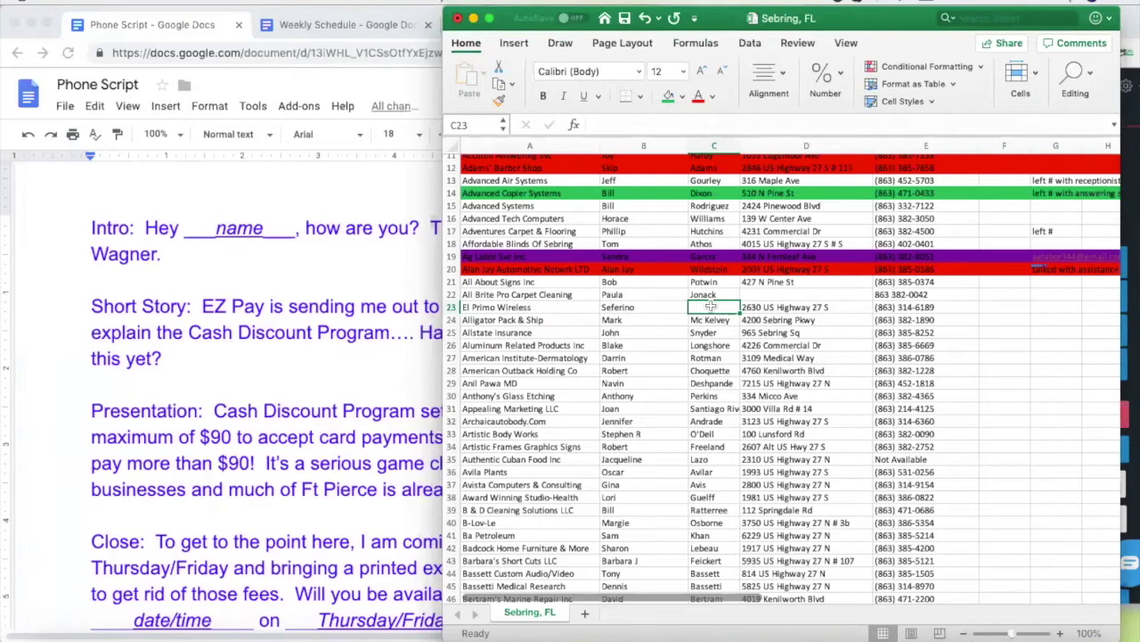
Copy the row 24 phone number from E24 and hang up the previous Nectardesk call
click(891, 321)
key(super+c)
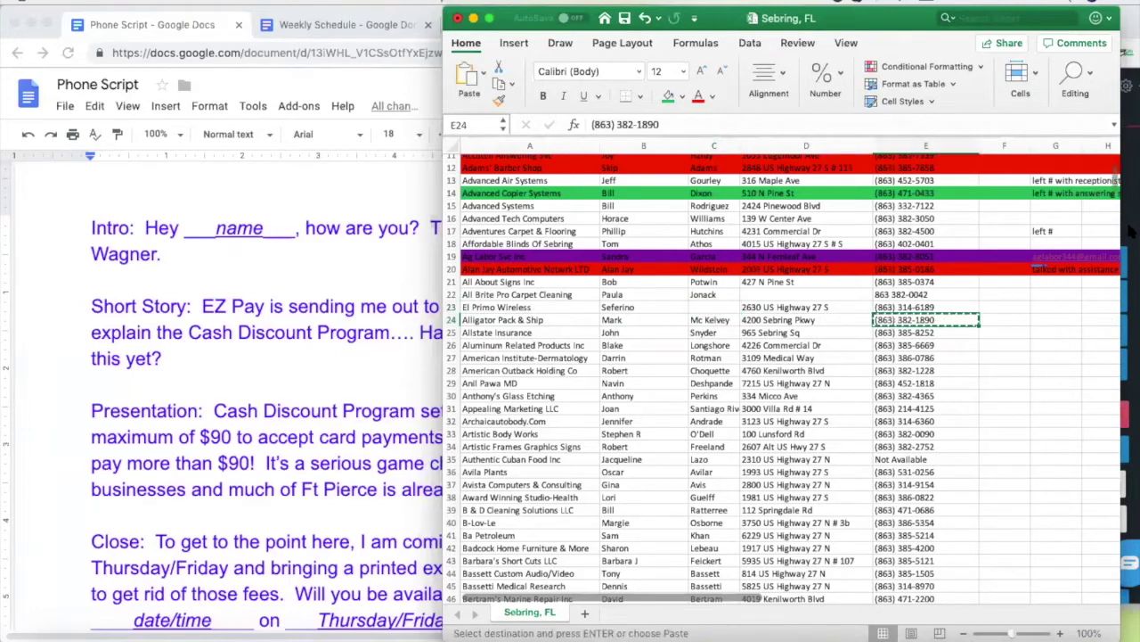
click(1130, 237)
click(1042, 416)
key(super+Tab)
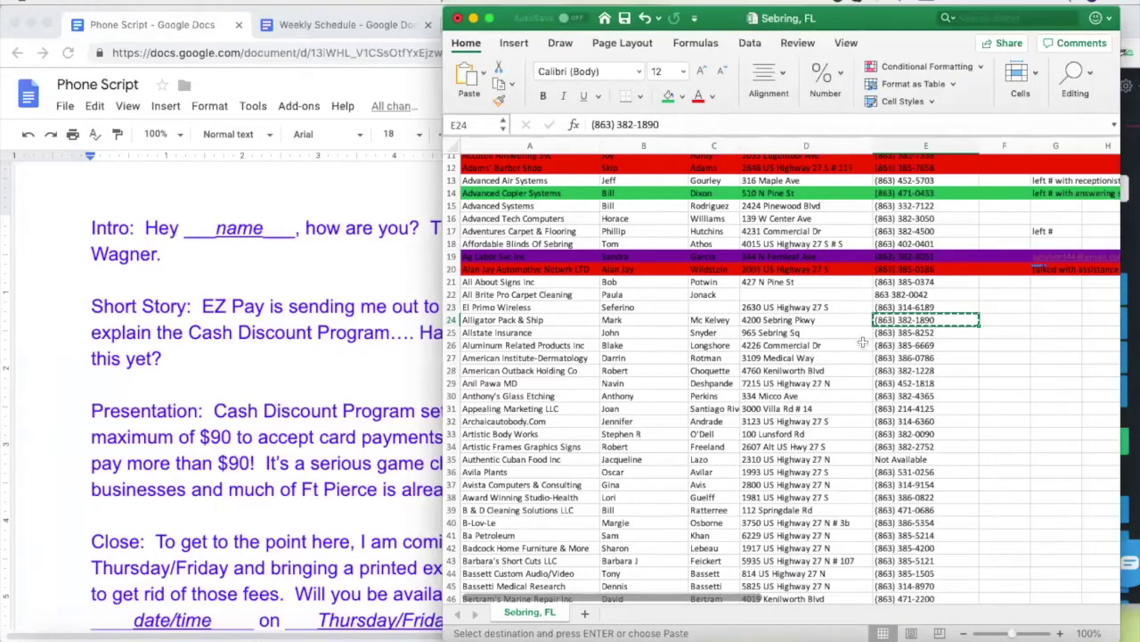
Dial the Alligator Pack & Ship number in Nectardesk and bring up the phone script
click(1130, 257)
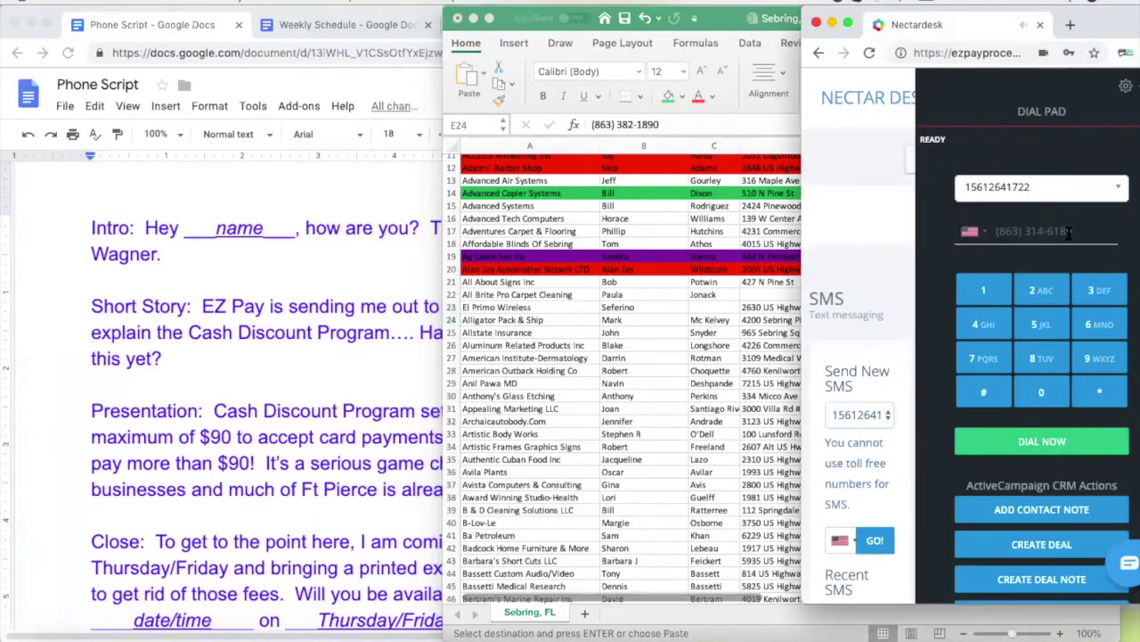
triple_click(1025, 232)
key(super+v)
click(1043, 443)
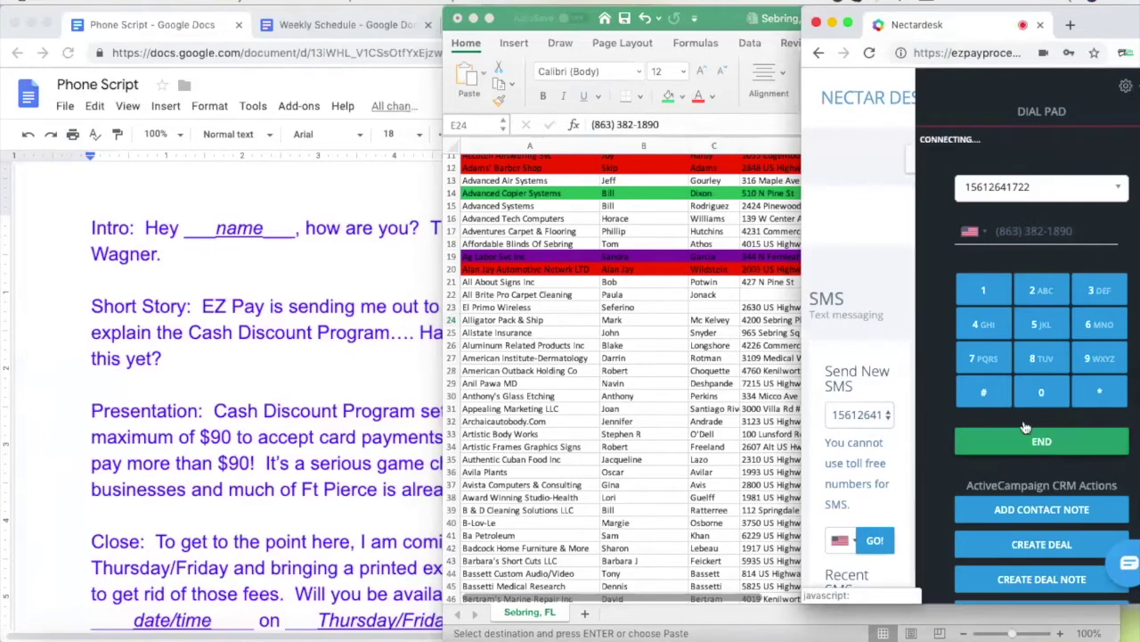
click(700, 325)
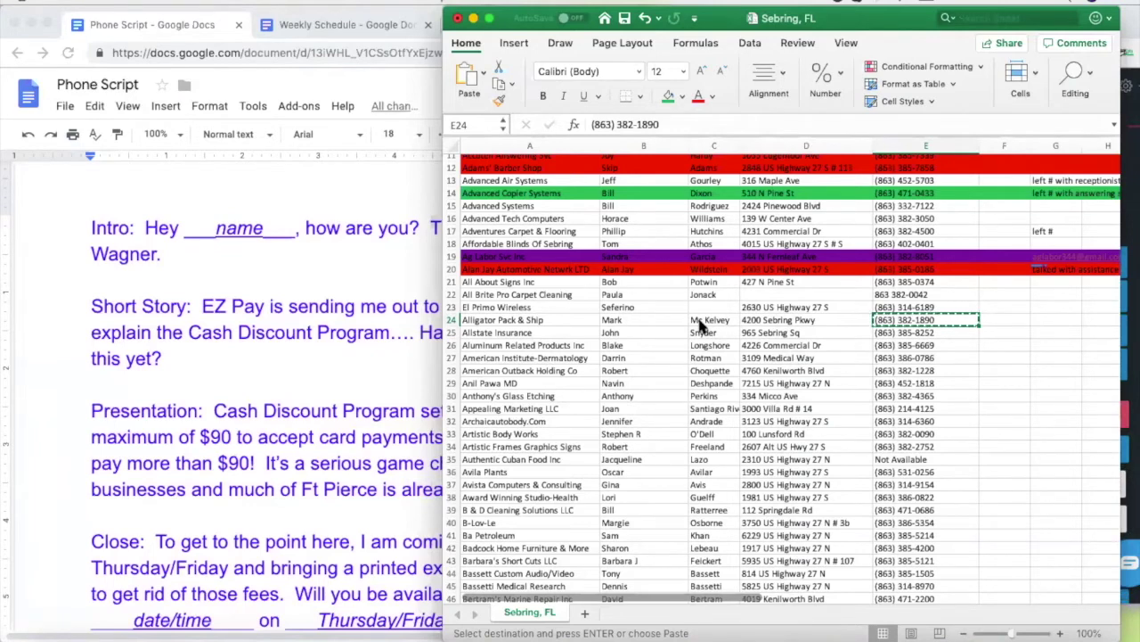
click(314, 178)
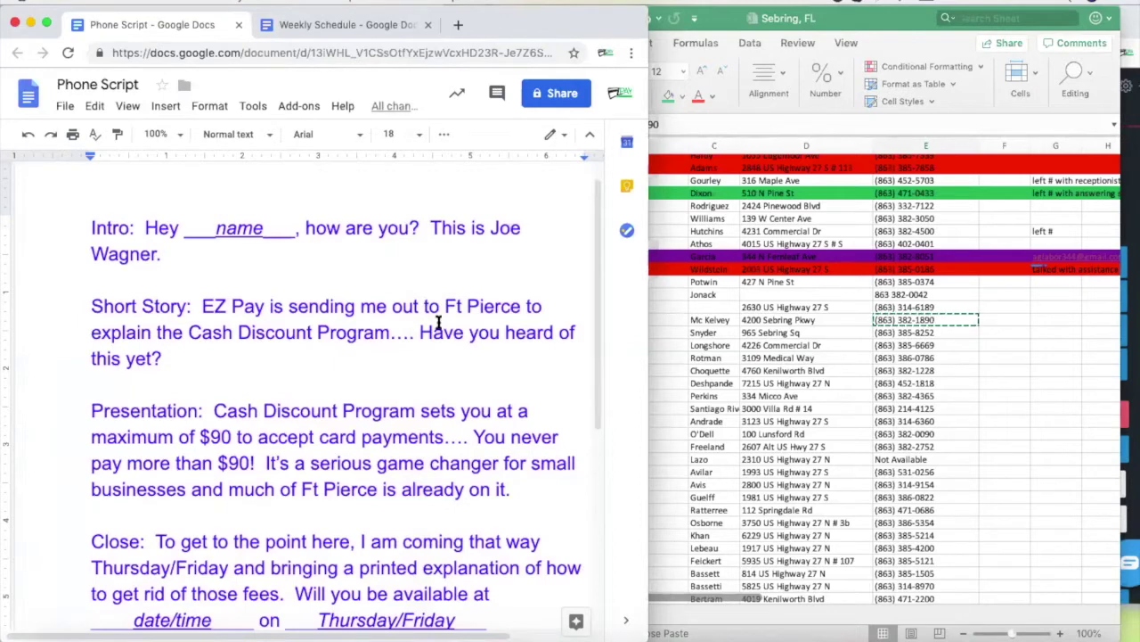
Replace 'Ft Pierce' with 'Sebring' in the Short Story paragraph and return to the lead sheet
drag(521, 306, 446, 306)
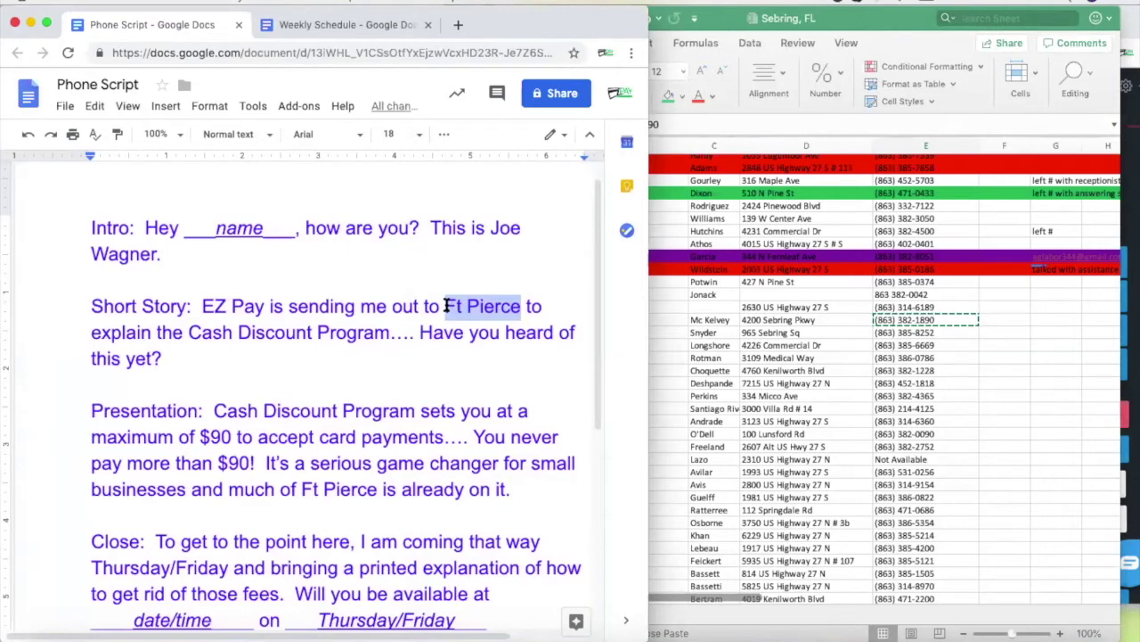
text(Sebring)
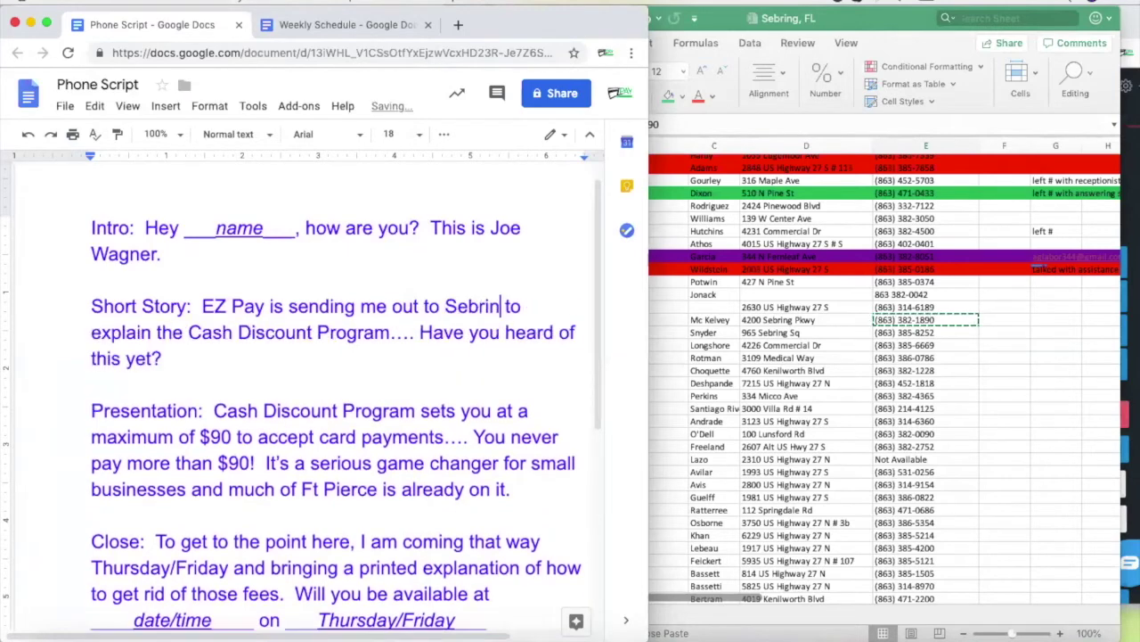
click(349, 354)
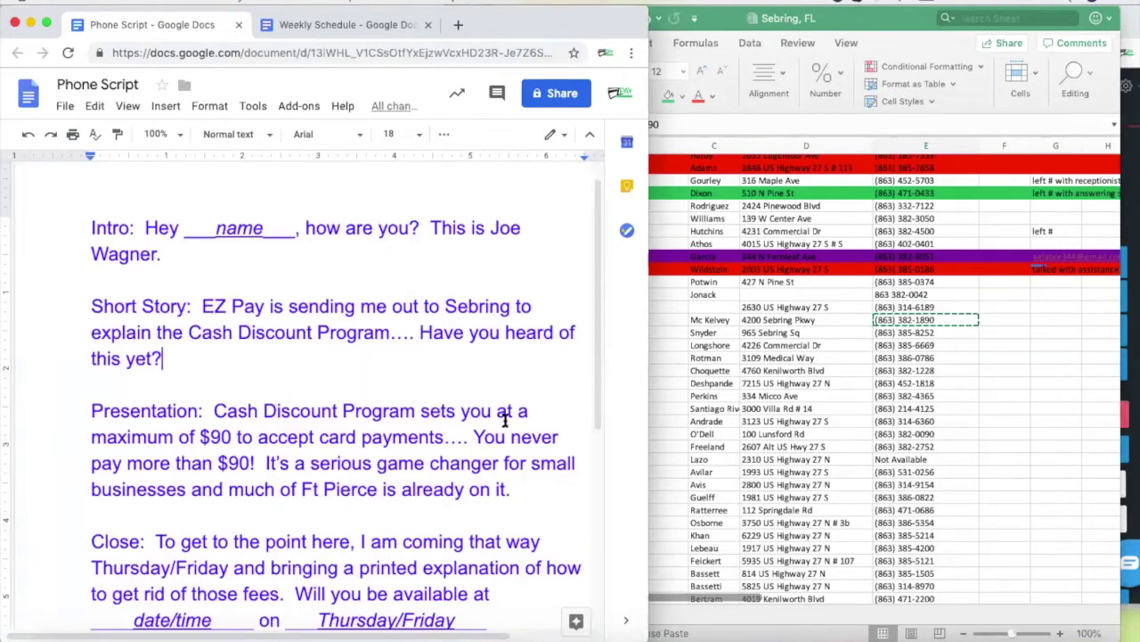
scroll(469, 421, down, 3)
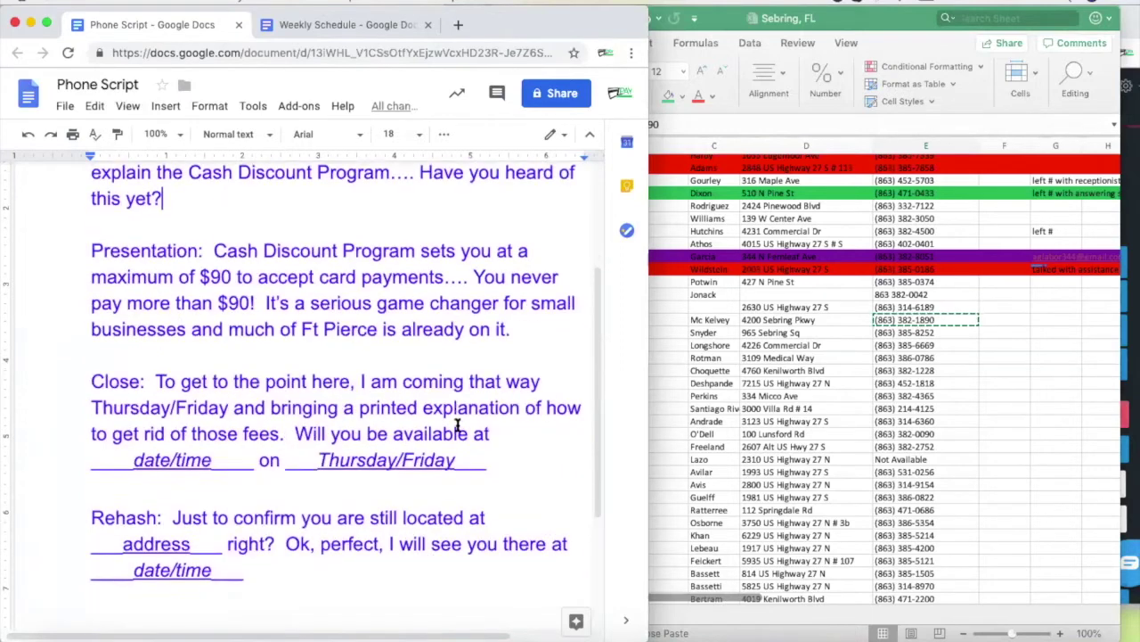
click(521, 361)
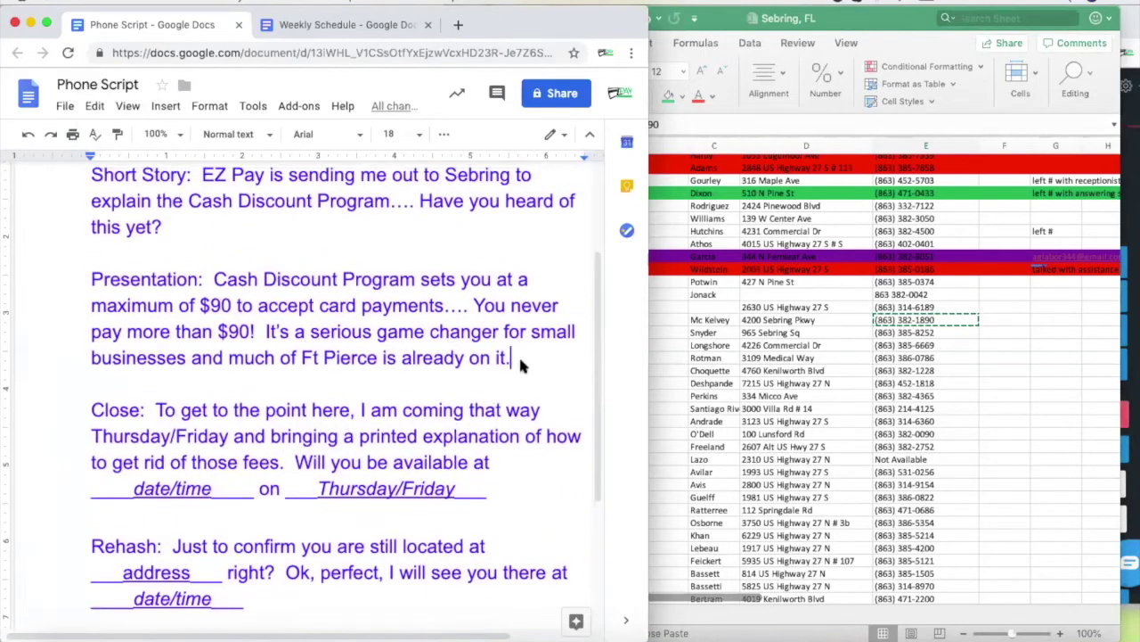
click(923, 319)
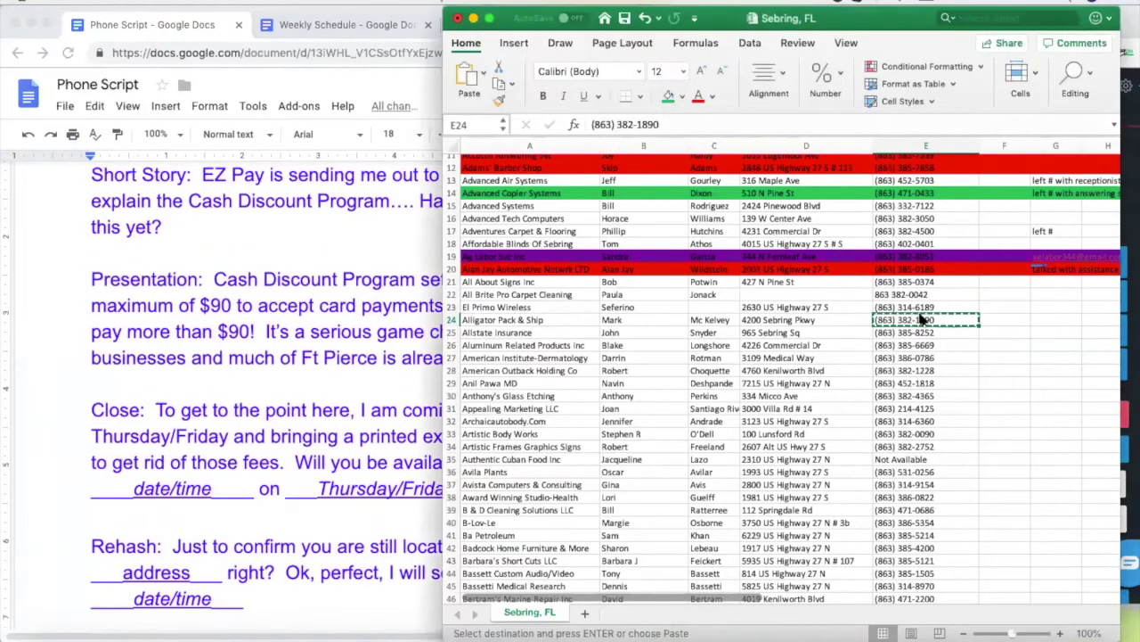
click(281, 335)
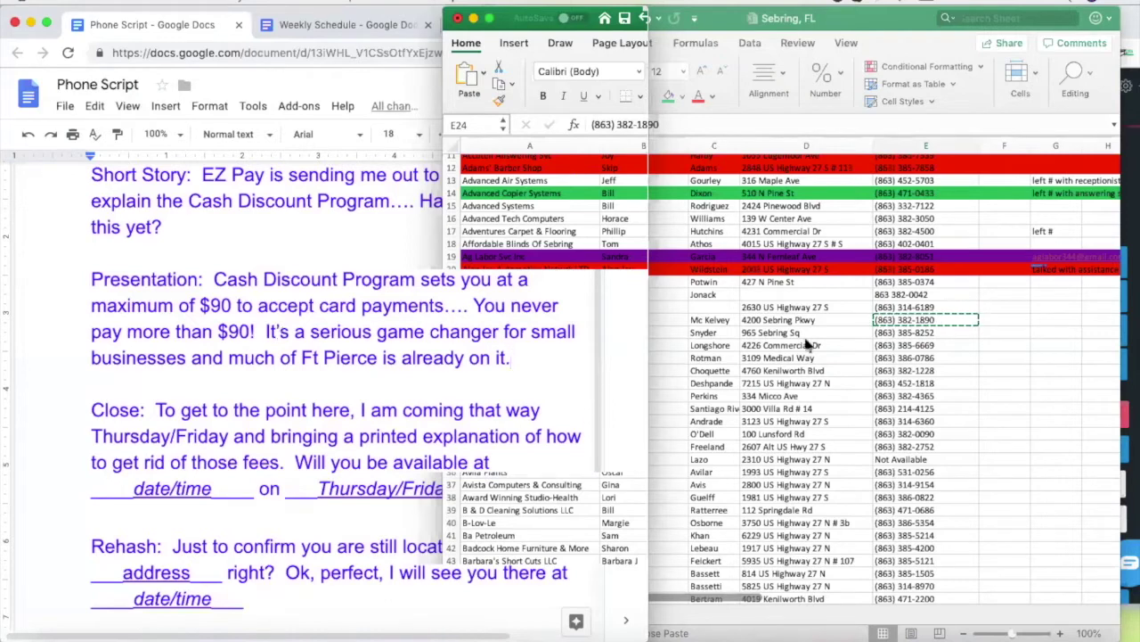
click(786, 321)
click(552, 321)
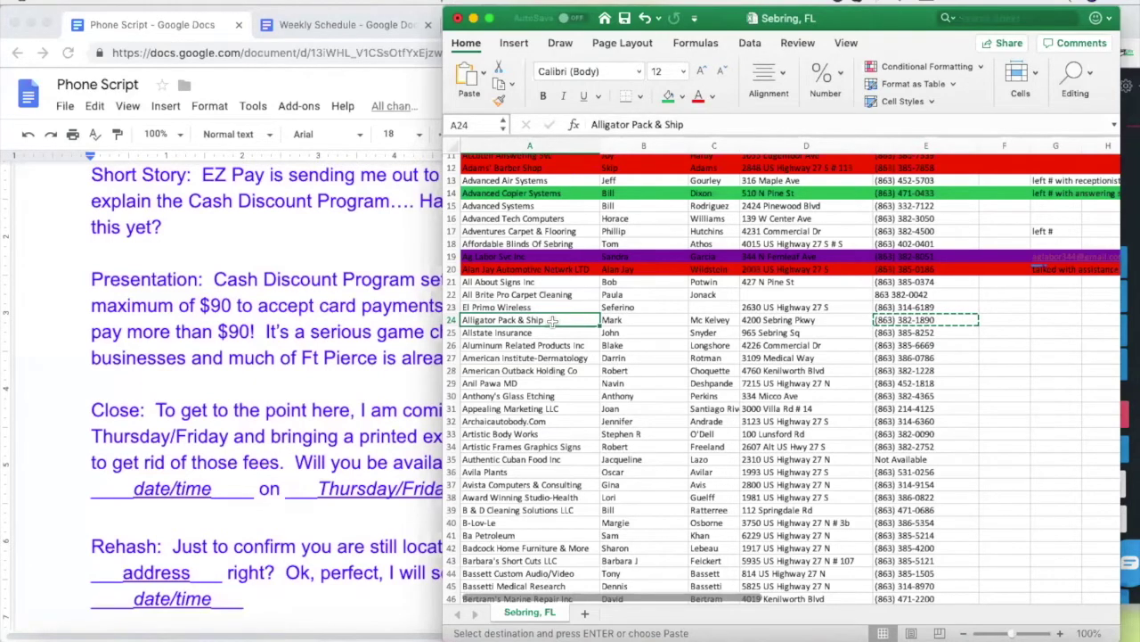
click(832, 319)
click(918, 319)
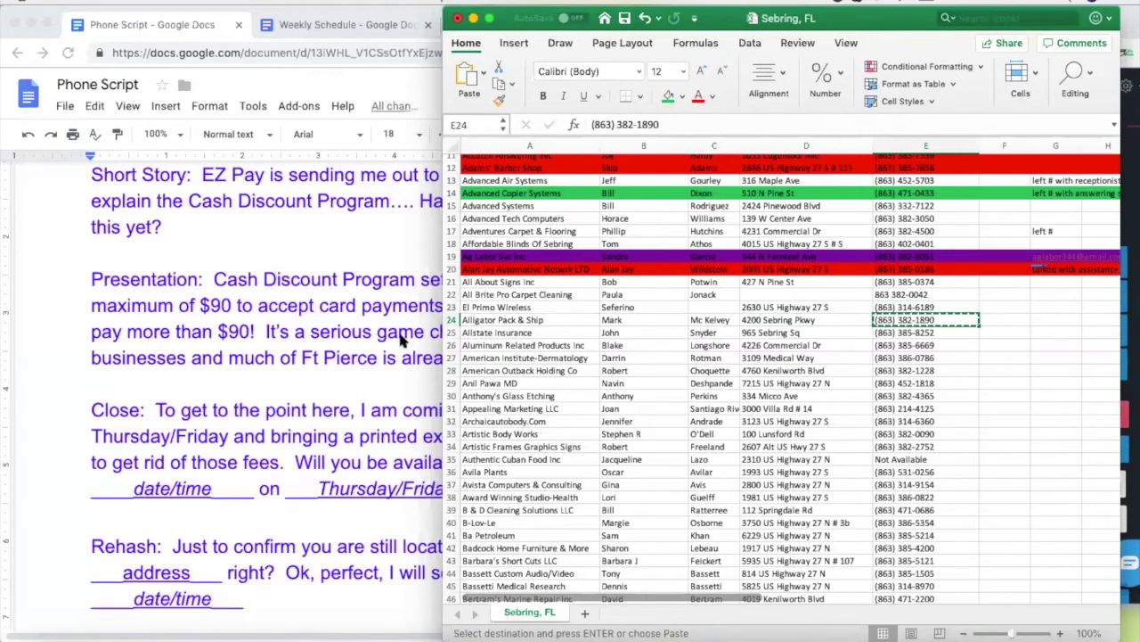
click(481, 321)
click(628, 320)
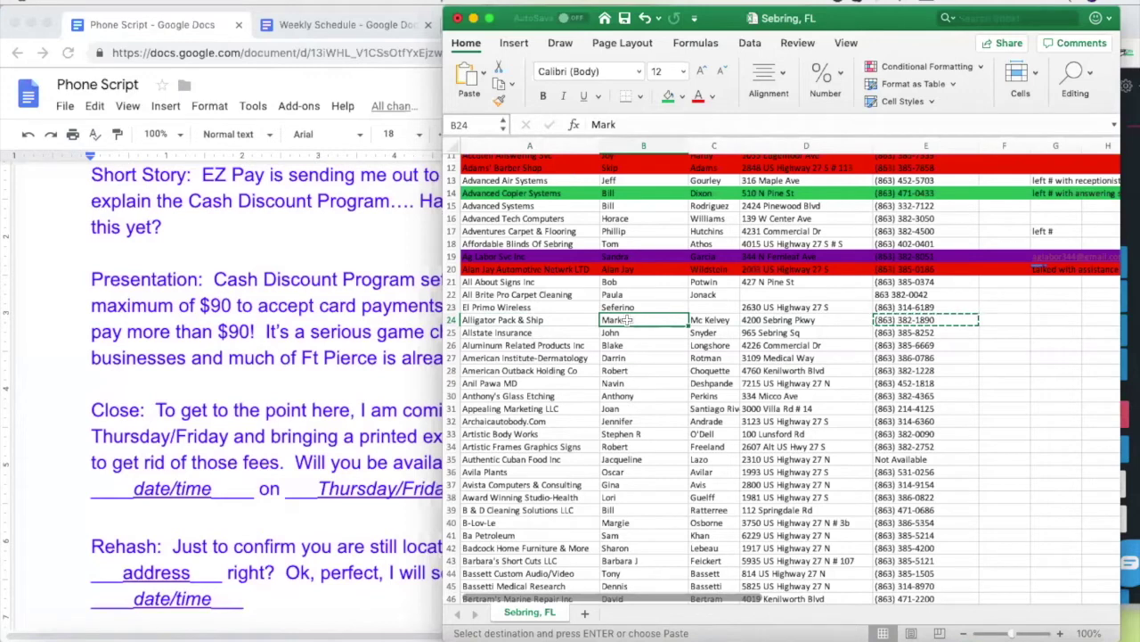
click(566, 324)
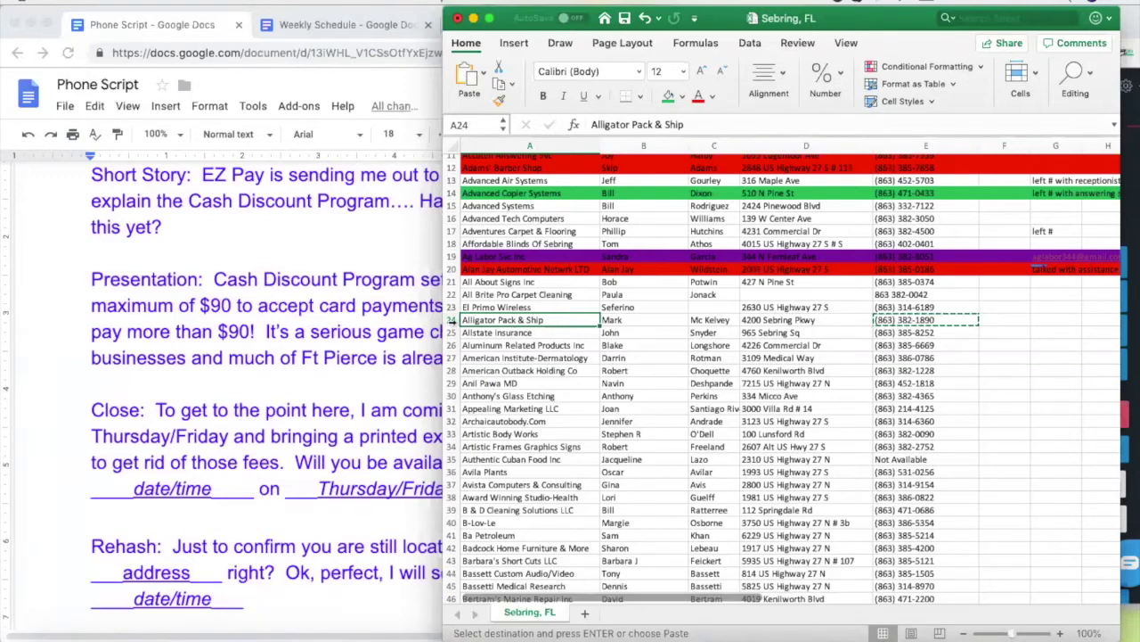
Fill the Alligator Pack & Ship row (row 24) red
click(451, 319)
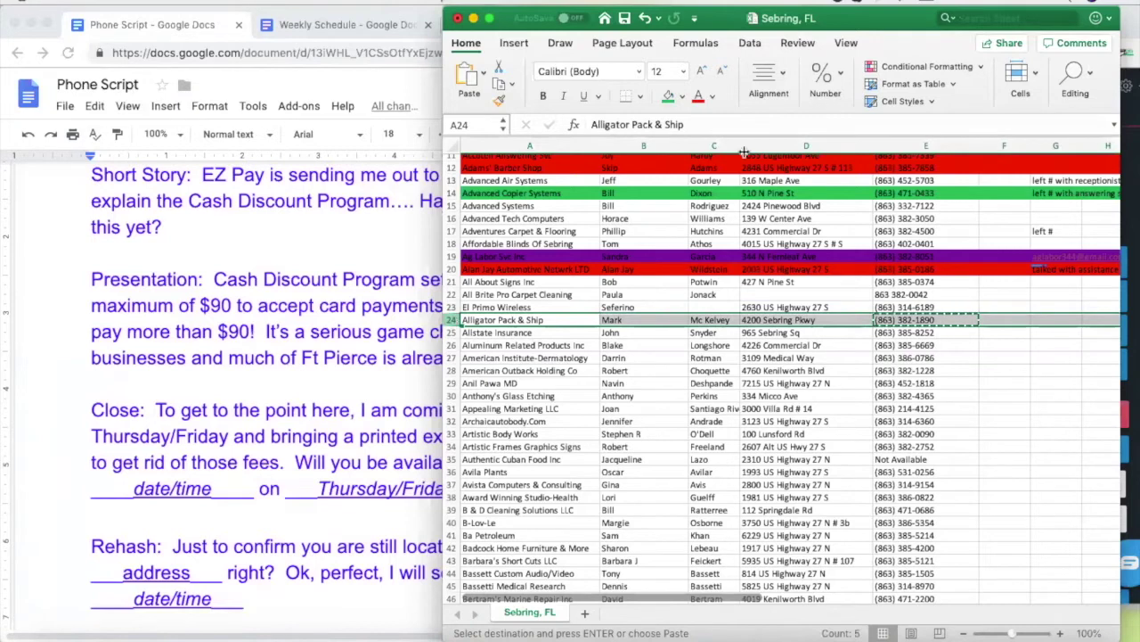
click(682, 96)
click(686, 276)
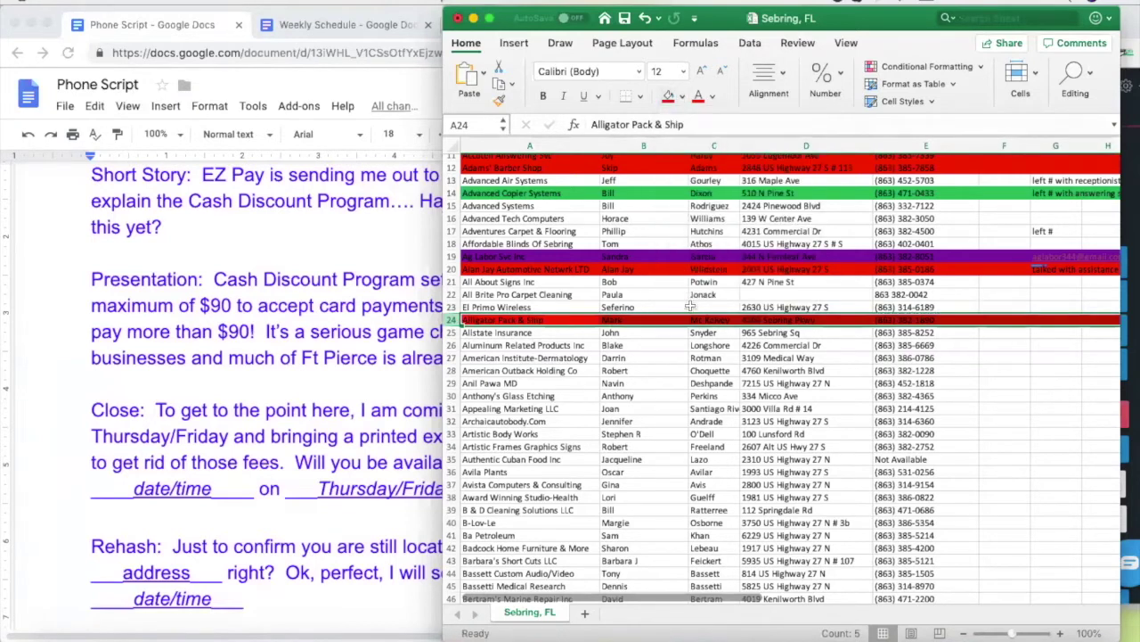
click(708, 332)
click(918, 332)
key(super+c)
click(1130, 401)
click(1040, 413)
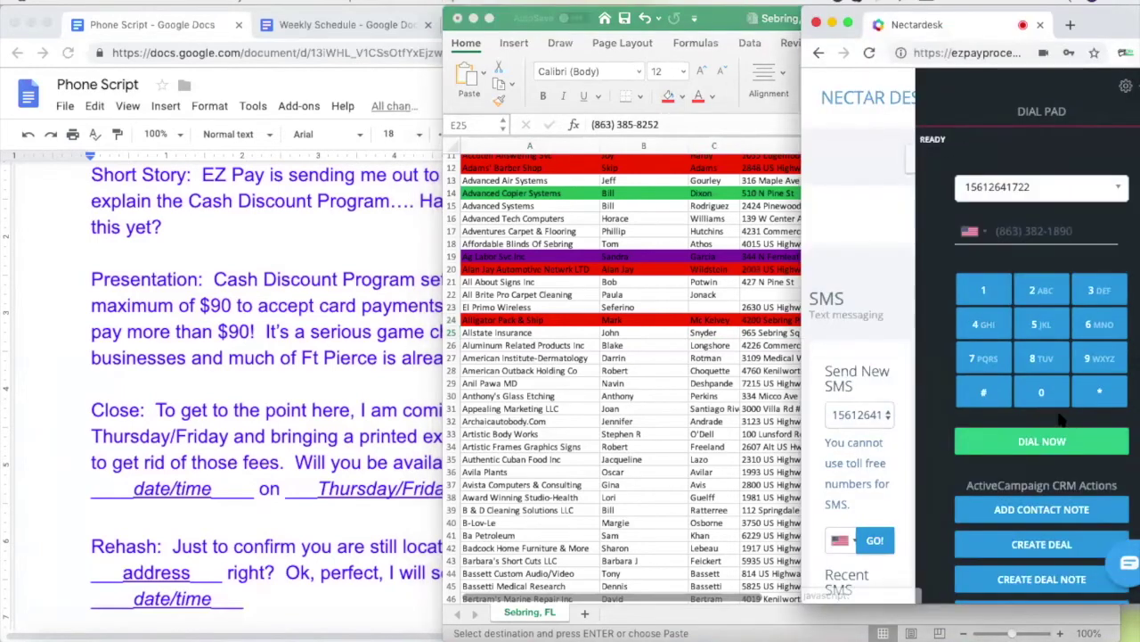
click(655, 333)
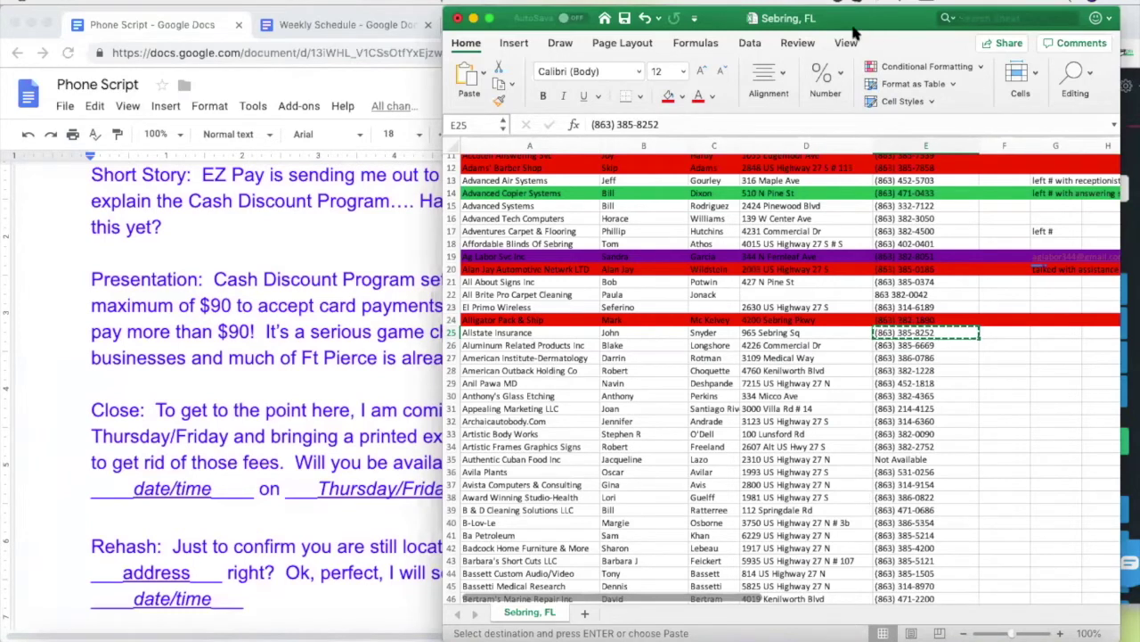
Delete the Allstate Insurance row (row 25)
click(682, 397)
click(452, 333)
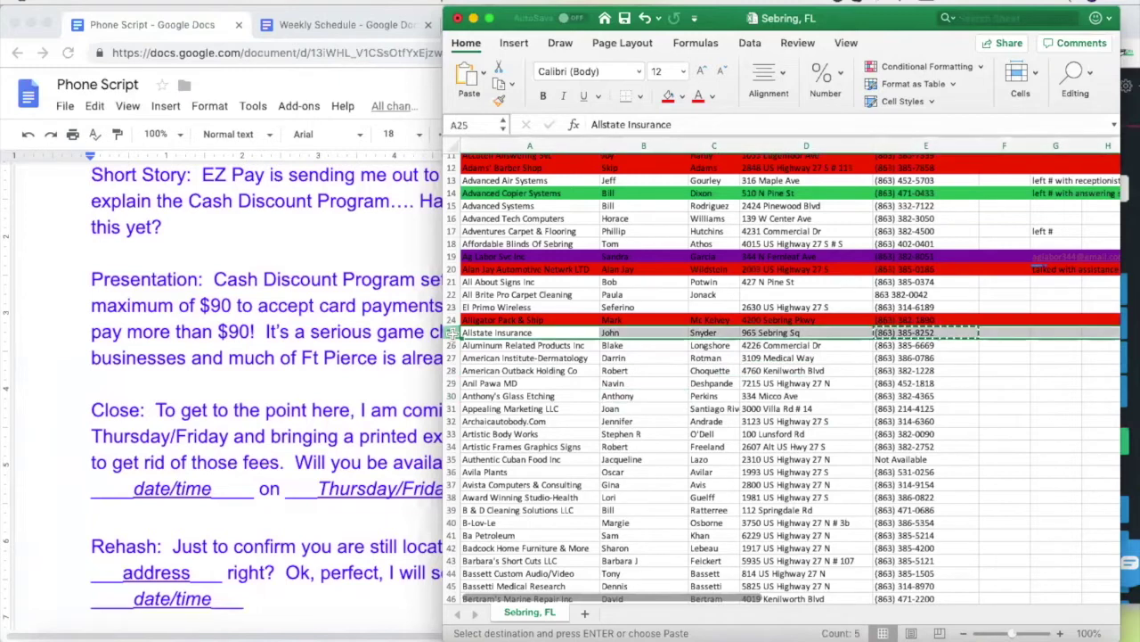
right_click(451, 332)
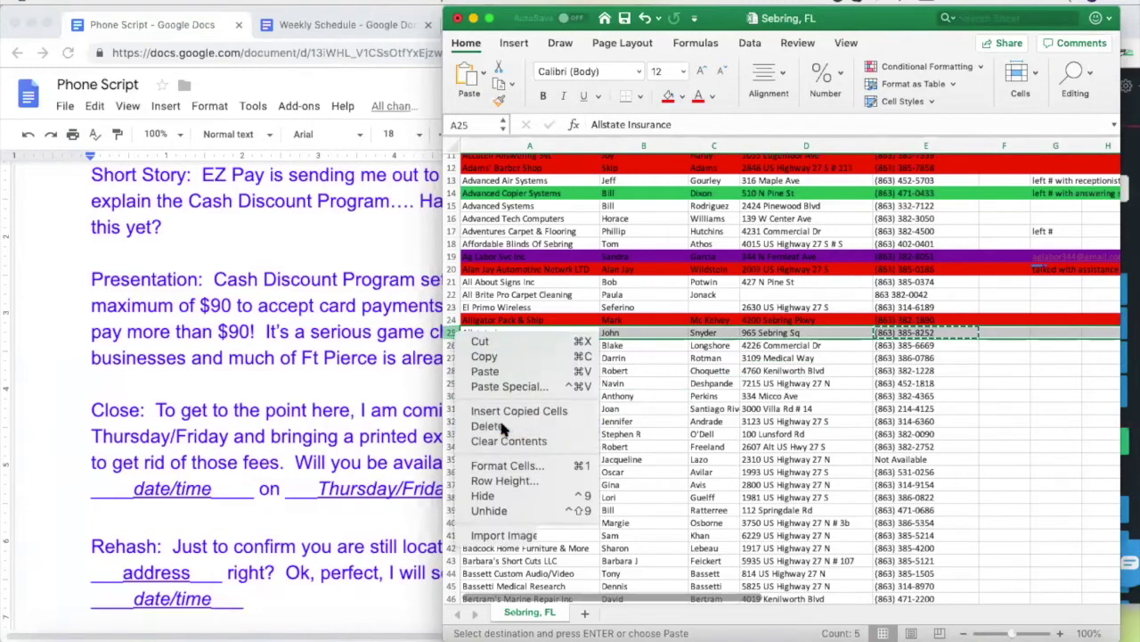
click(504, 425)
click(656, 407)
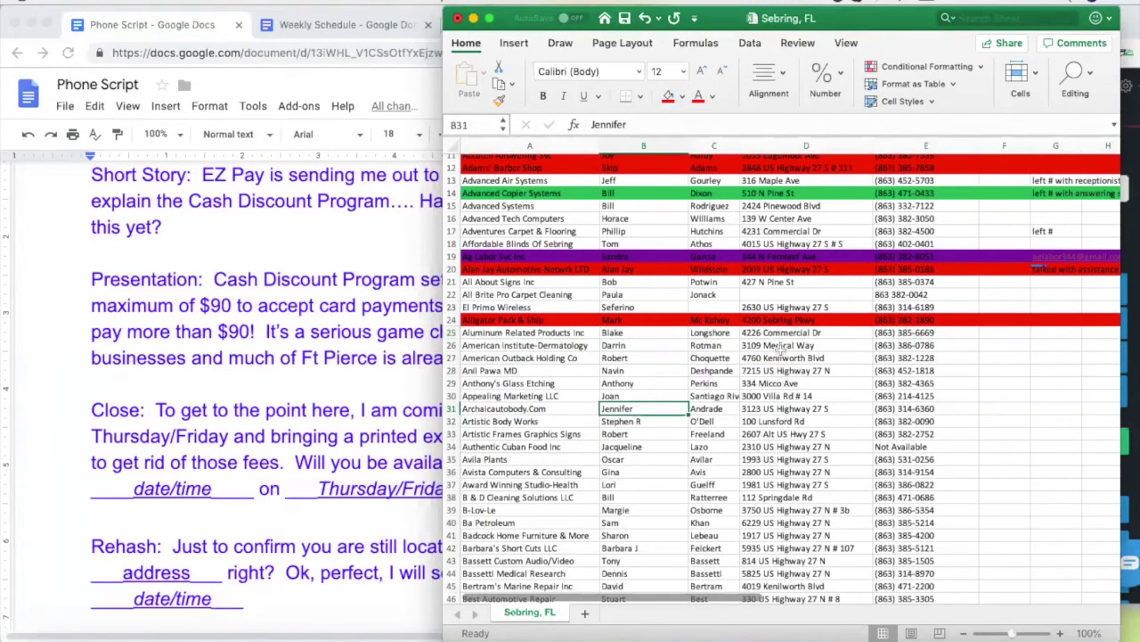
click(882, 333)
key(super+c)
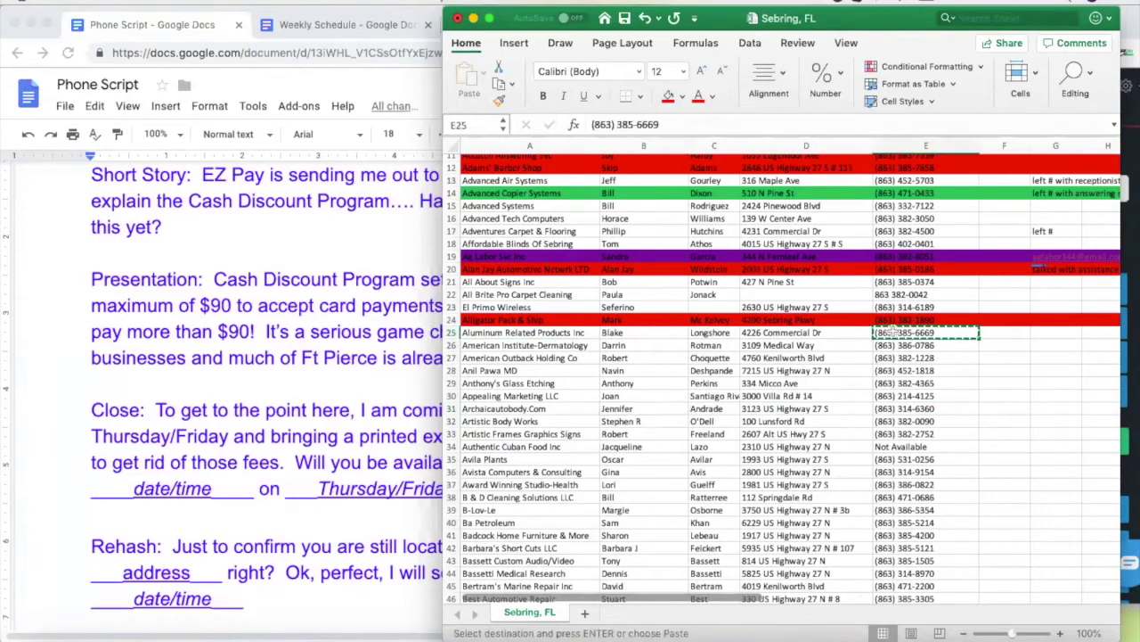
key(super+Tab)
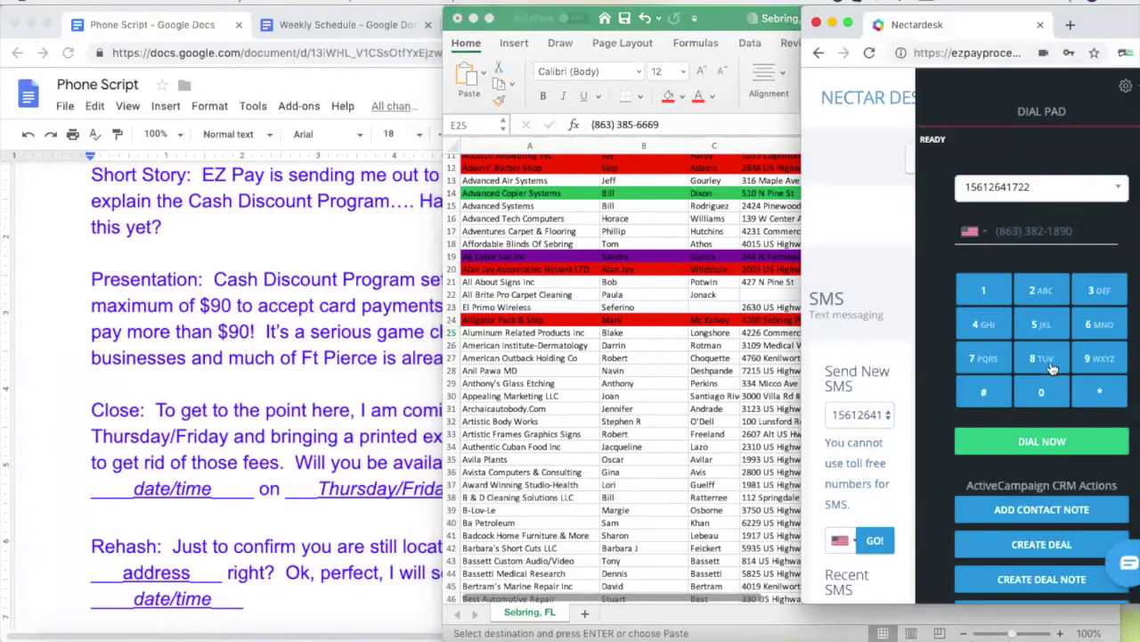
drag(1073, 232, 981, 236)
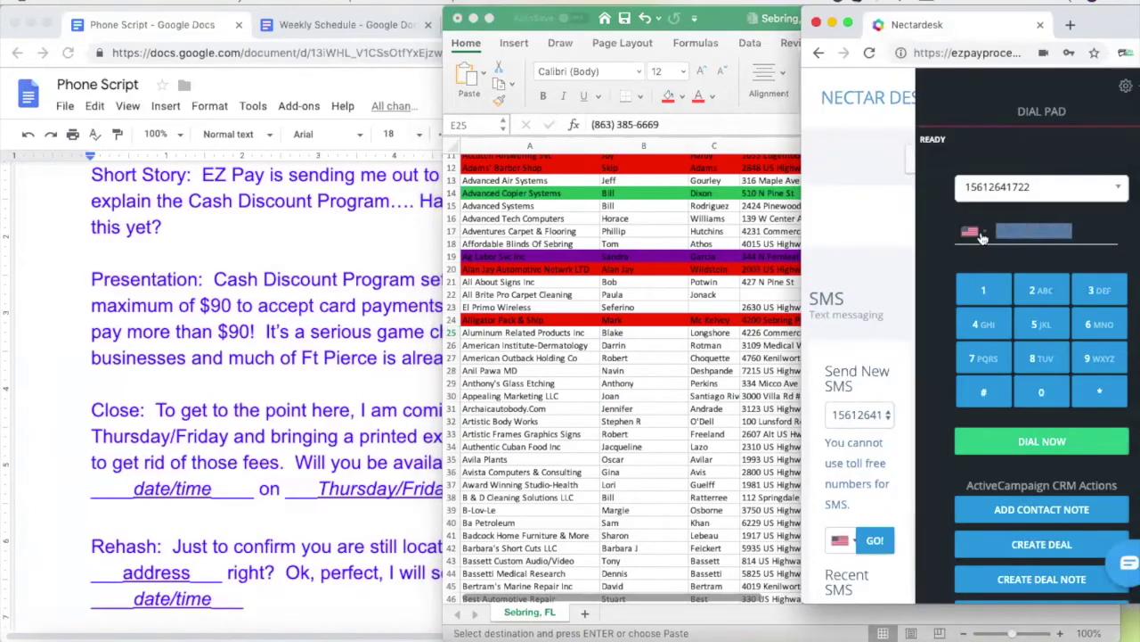
key(super+v)
click(1033, 441)
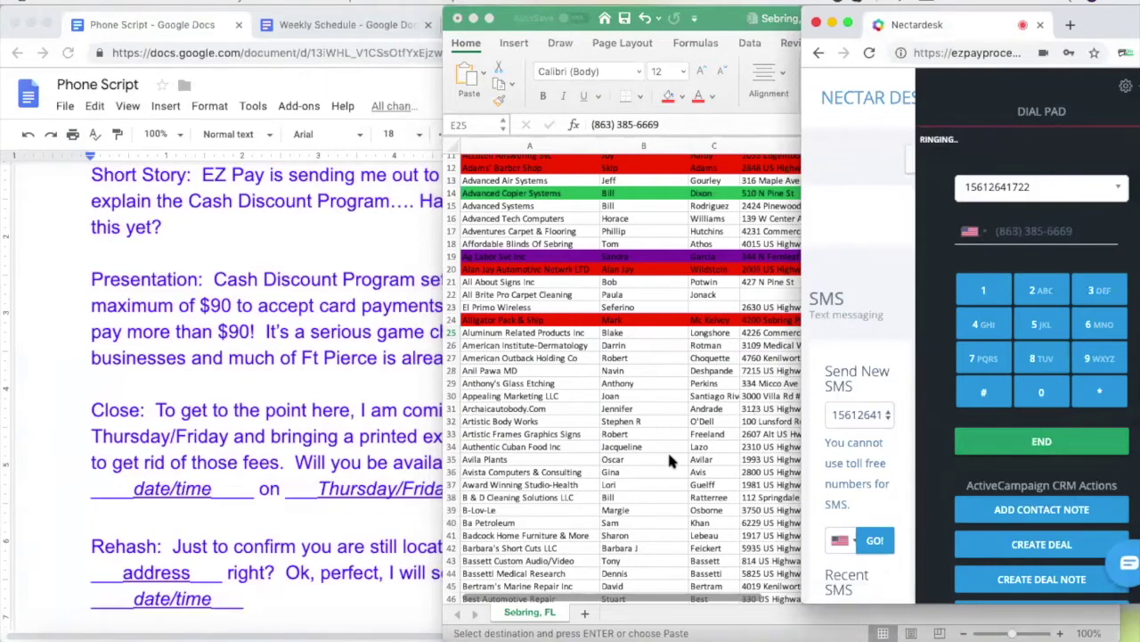
key(super+Tab)
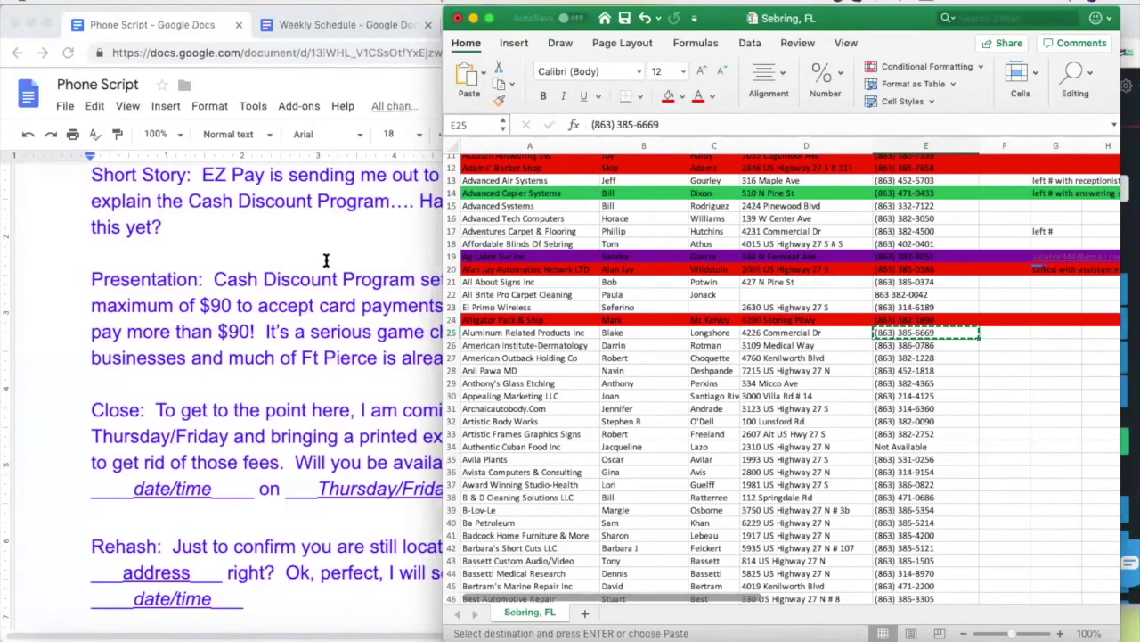
click(326, 259)
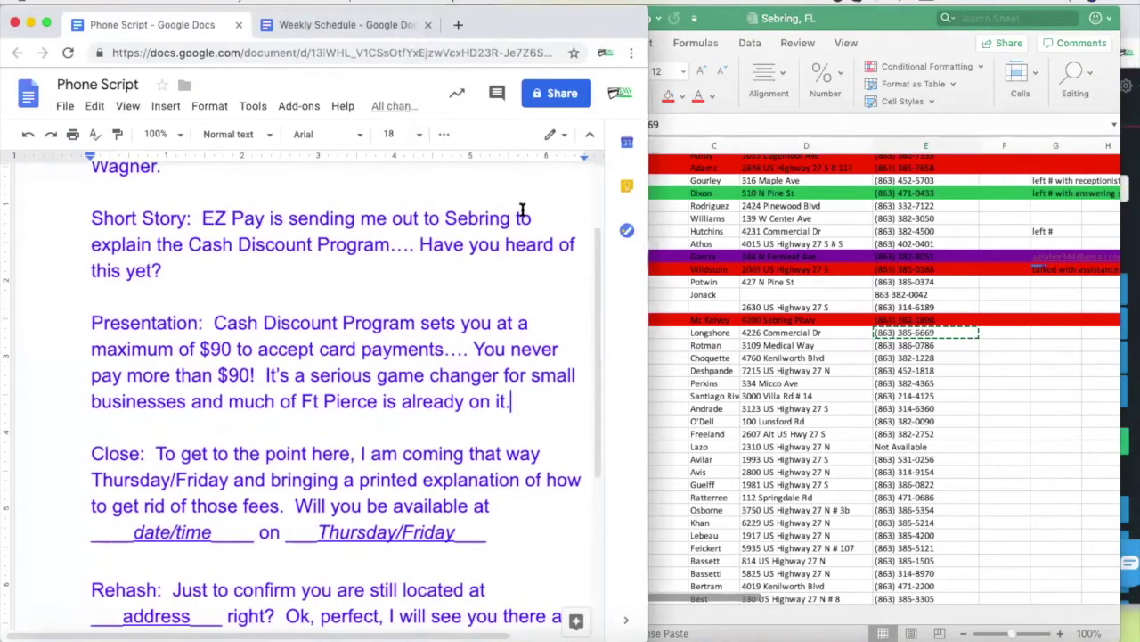
scroll(308, 331, up, 2)
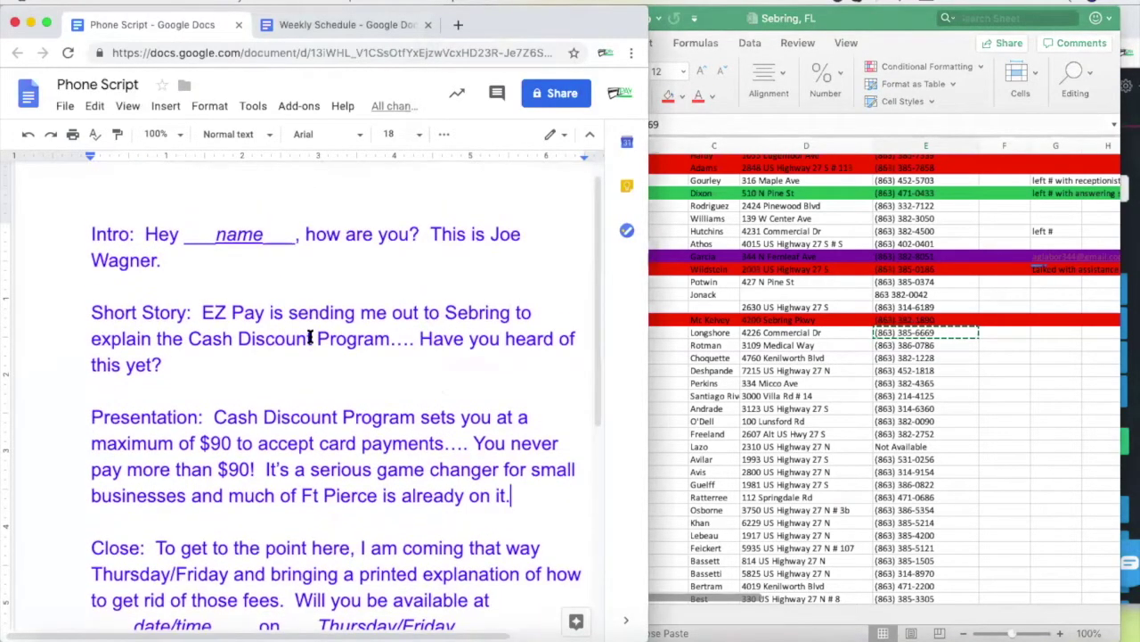
scroll(360, 377, down, 1)
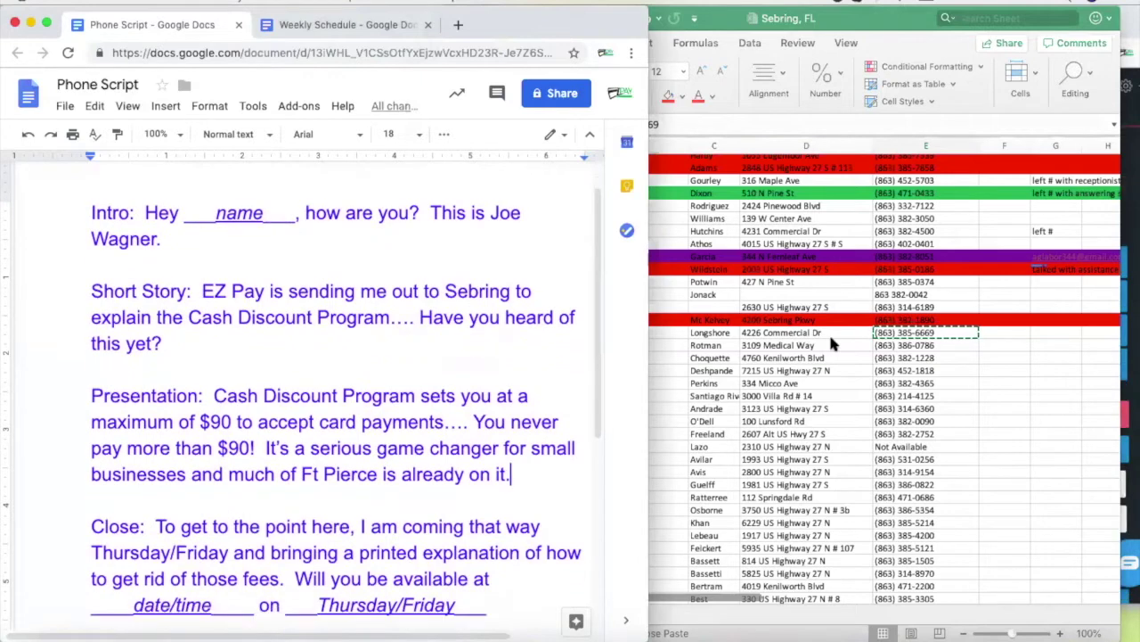
click(828, 335)
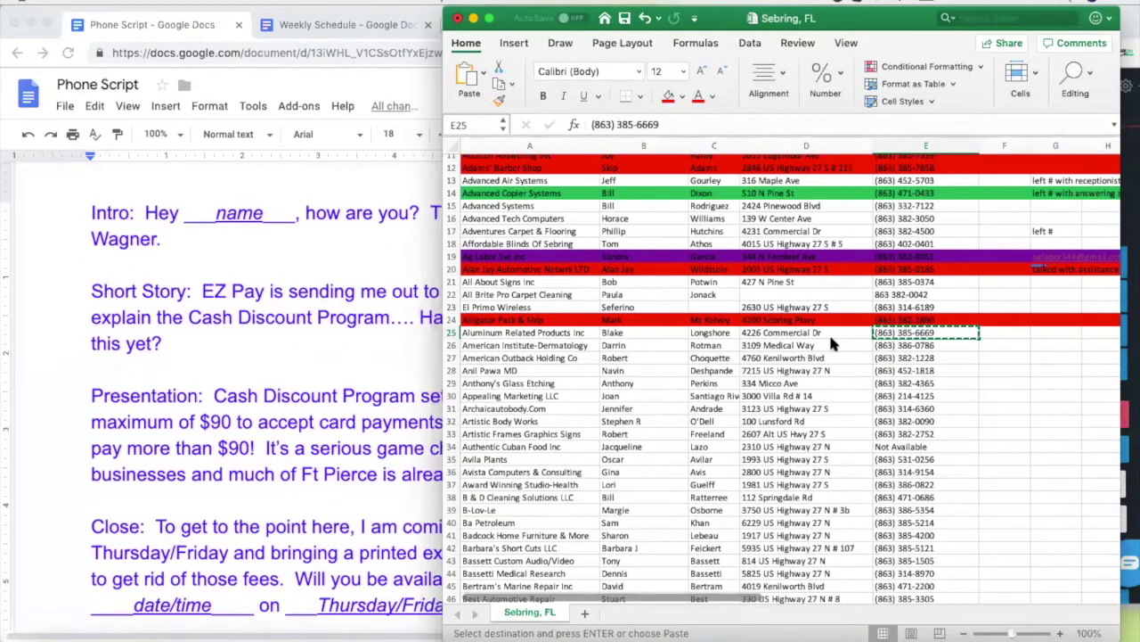
click(288, 184)
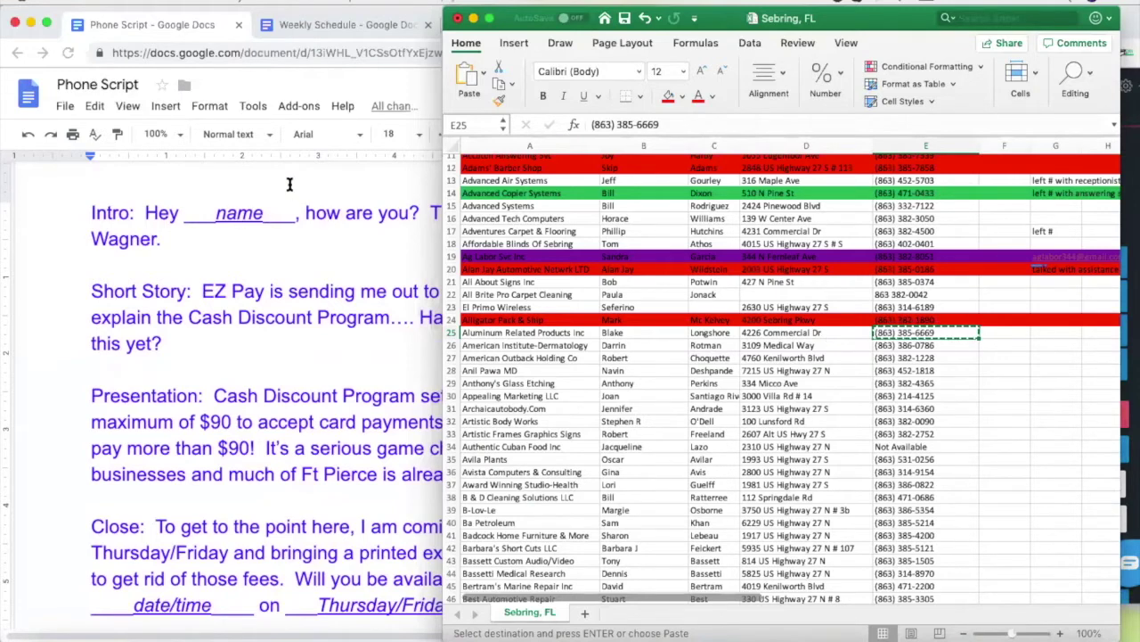
click(926, 352)
click(347, 256)
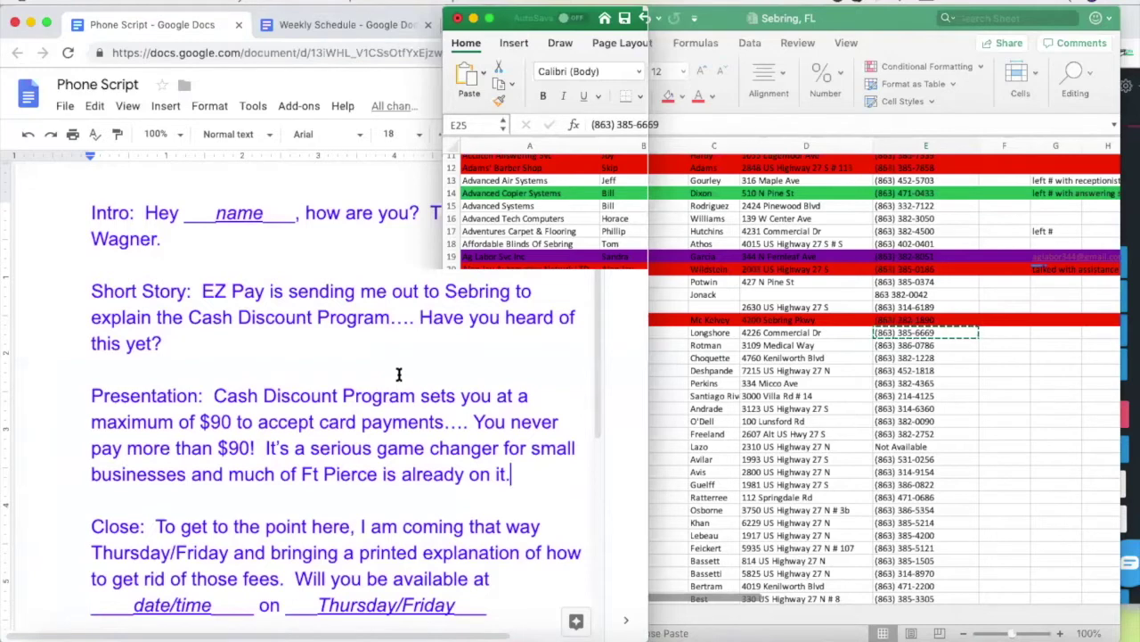
click(822, 354)
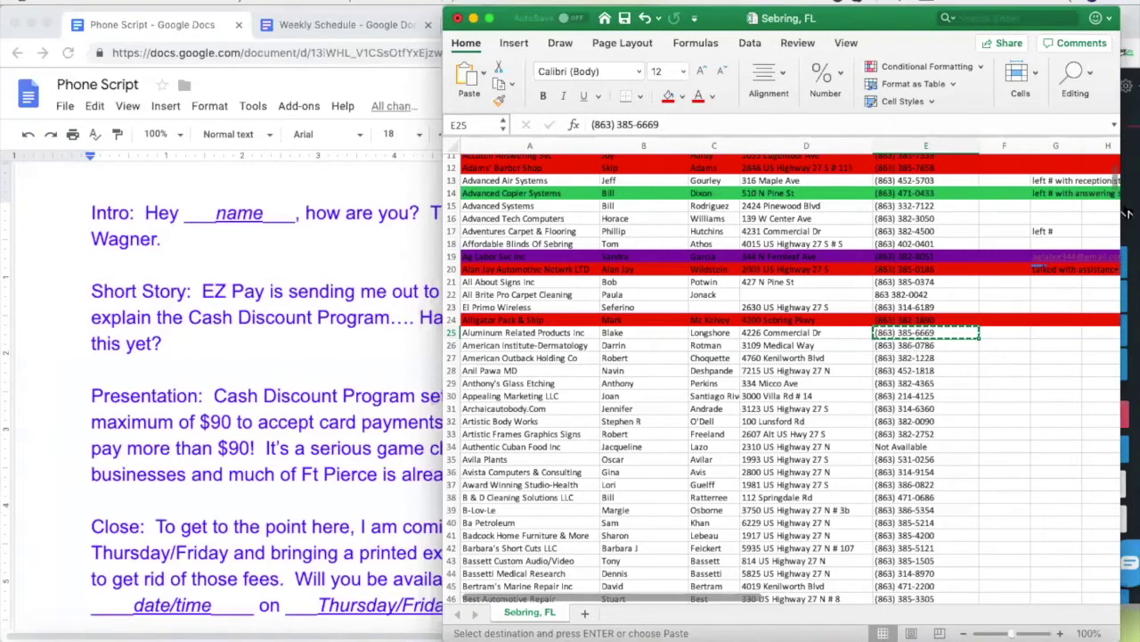
Check the call, then fill the Aluminum Related Products Inc row (row 25) red
click(1126, 263)
click(611, 379)
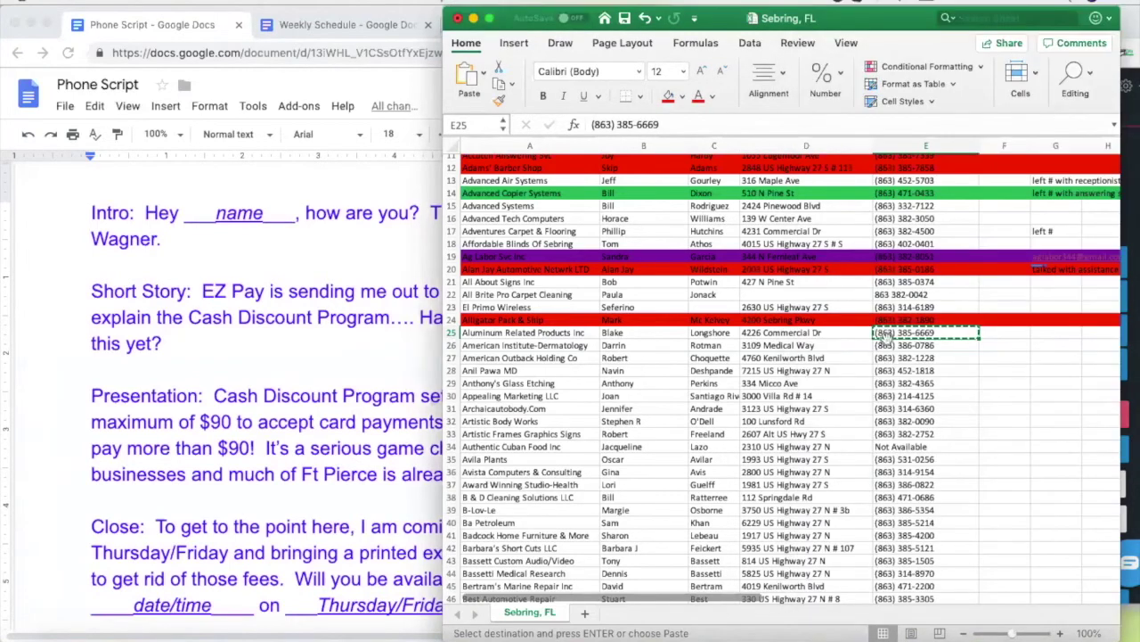
click(828, 335)
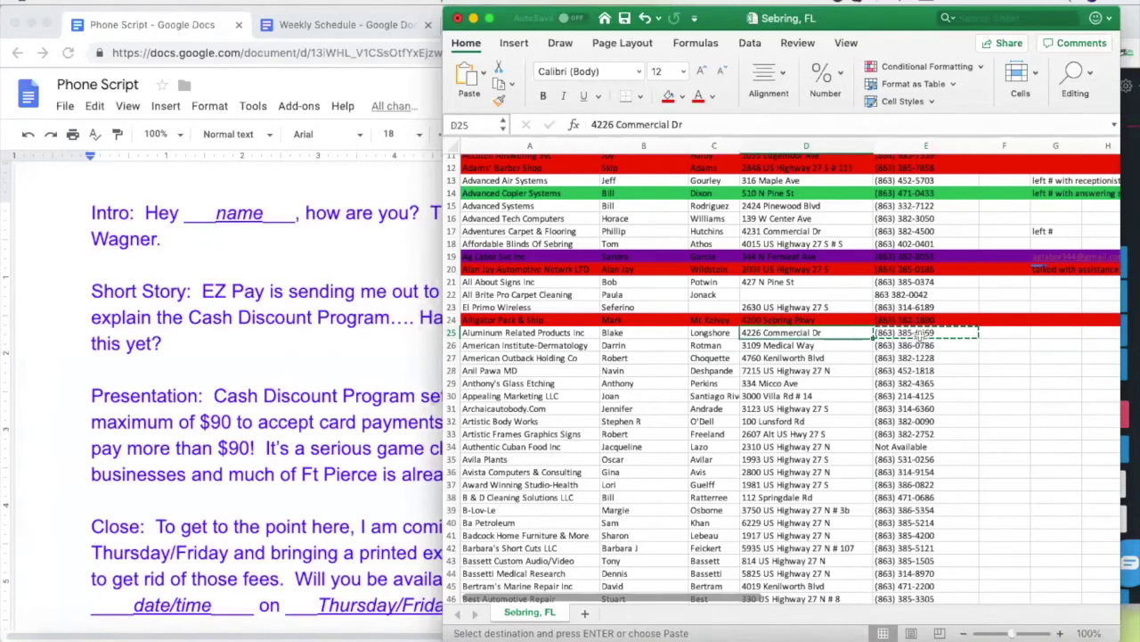
click(451, 332)
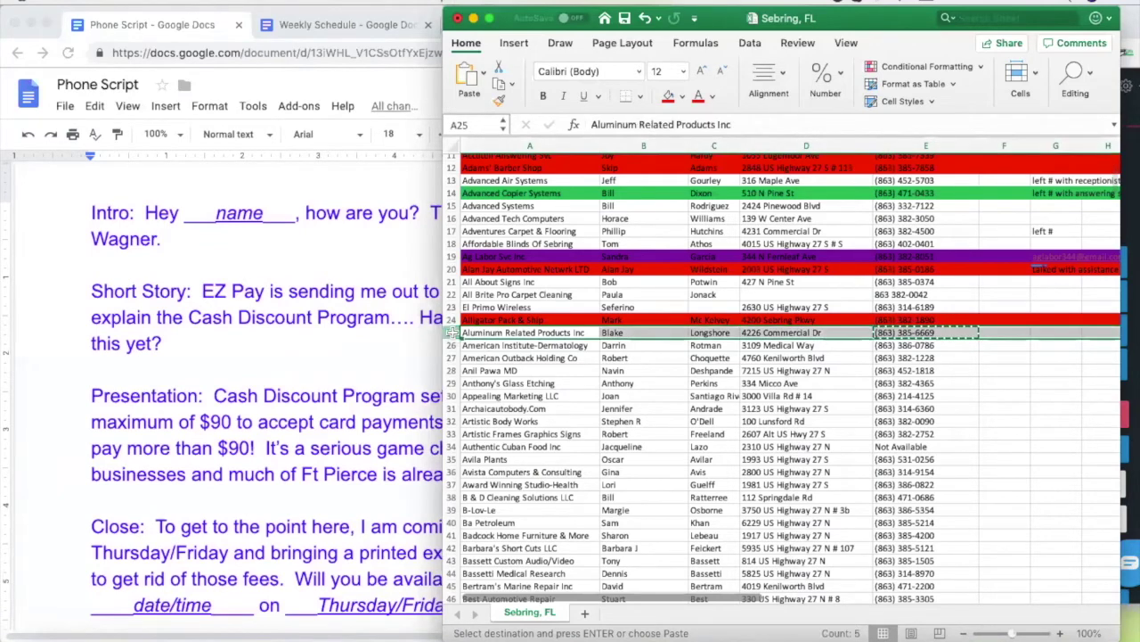
click(668, 95)
Select American Institute-Dermatology's number in E26 and hang up the Aluminum Related Products call
click(808, 383)
click(911, 346)
click(1128, 185)
click(970, 412)
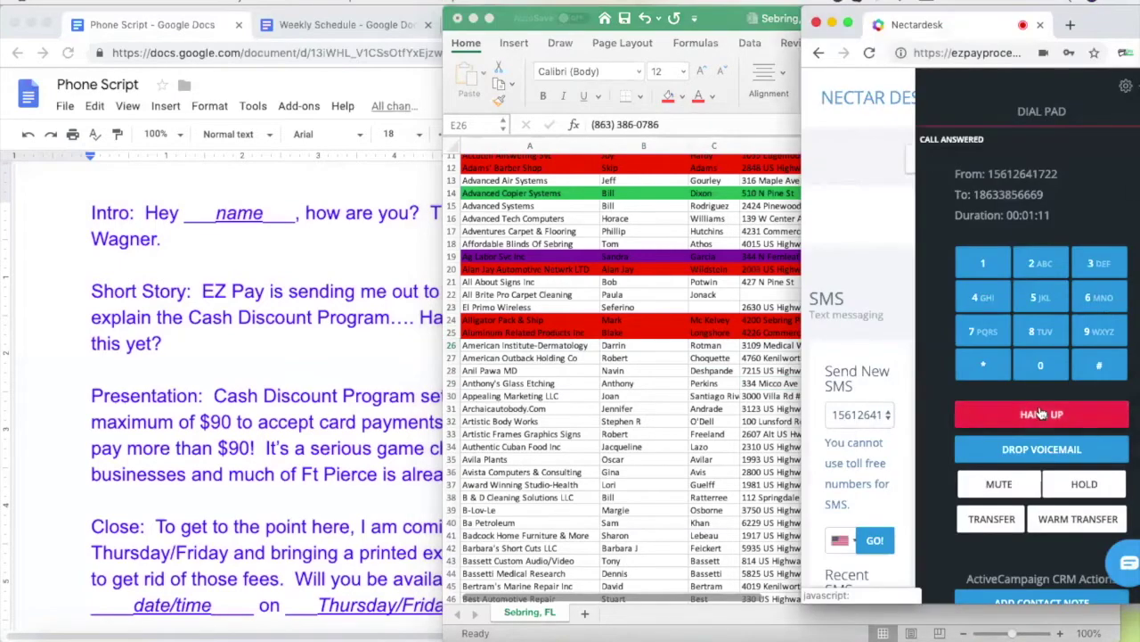
click(712, 361)
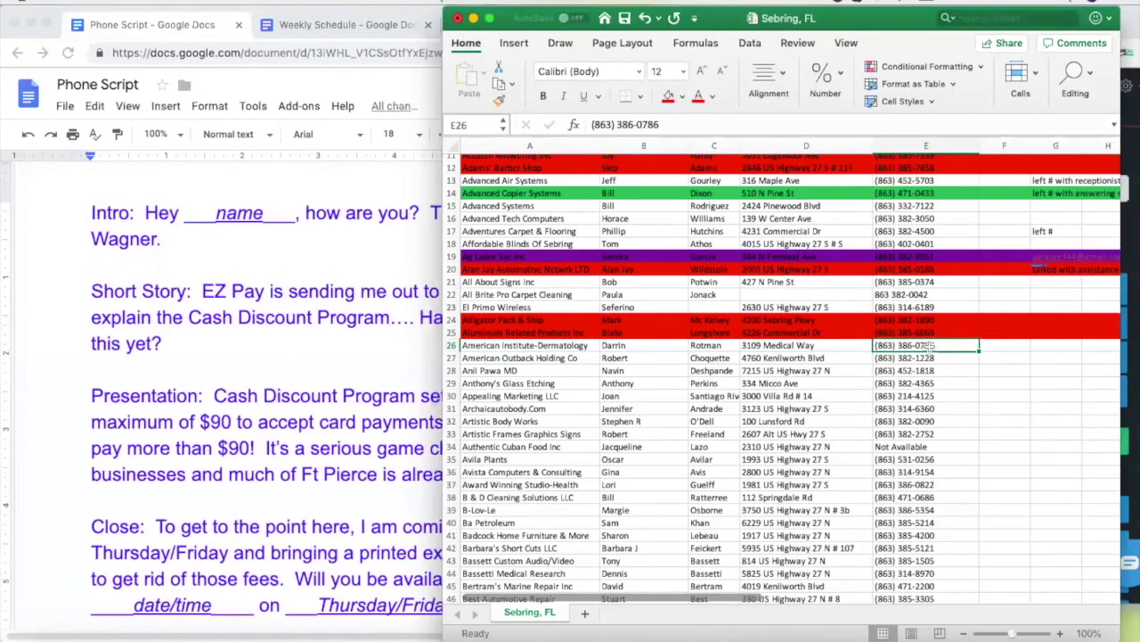
key(super+c)
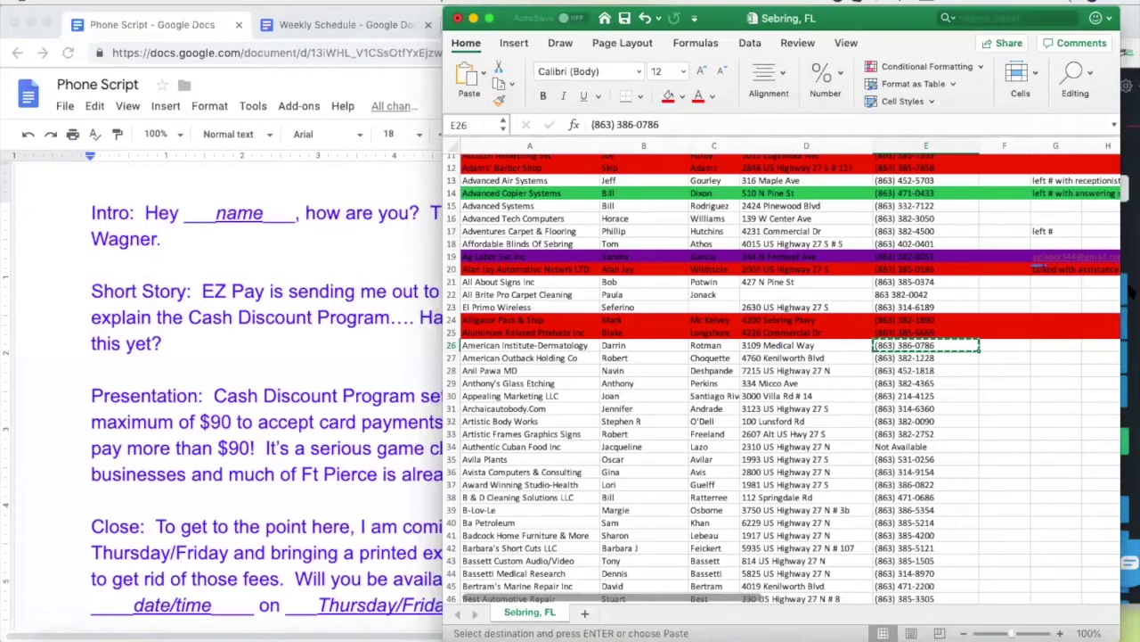
click(1132, 245)
click(1078, 232)
key(super+v)
click(1040, 450)
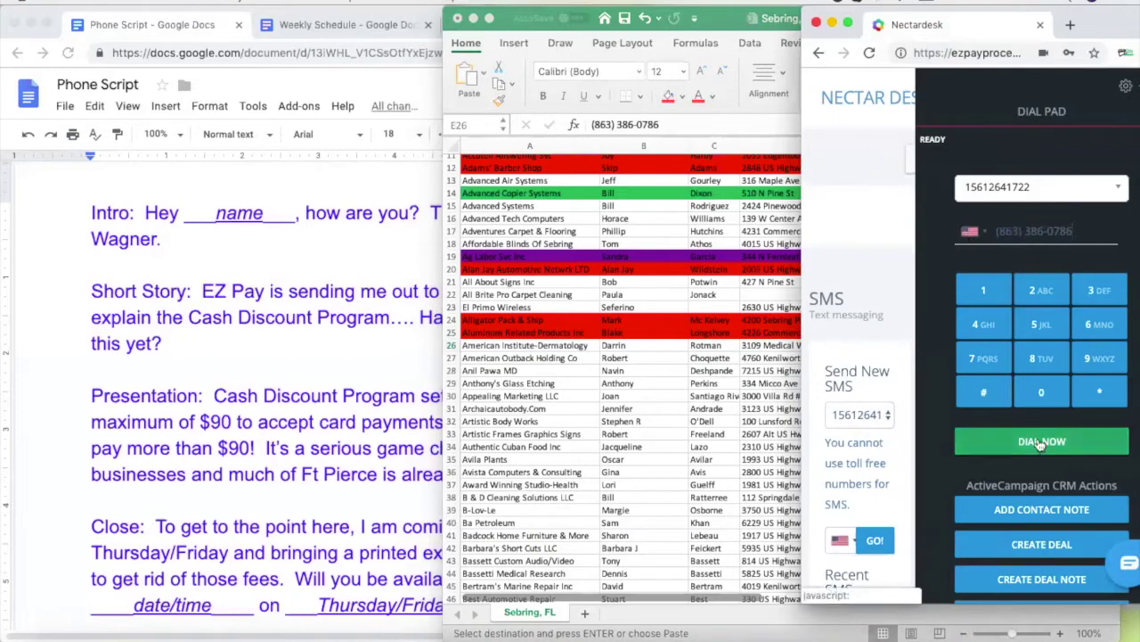
Check the answered American Institute-Dermatology call, then bring the phone script forward
click(704, 405)
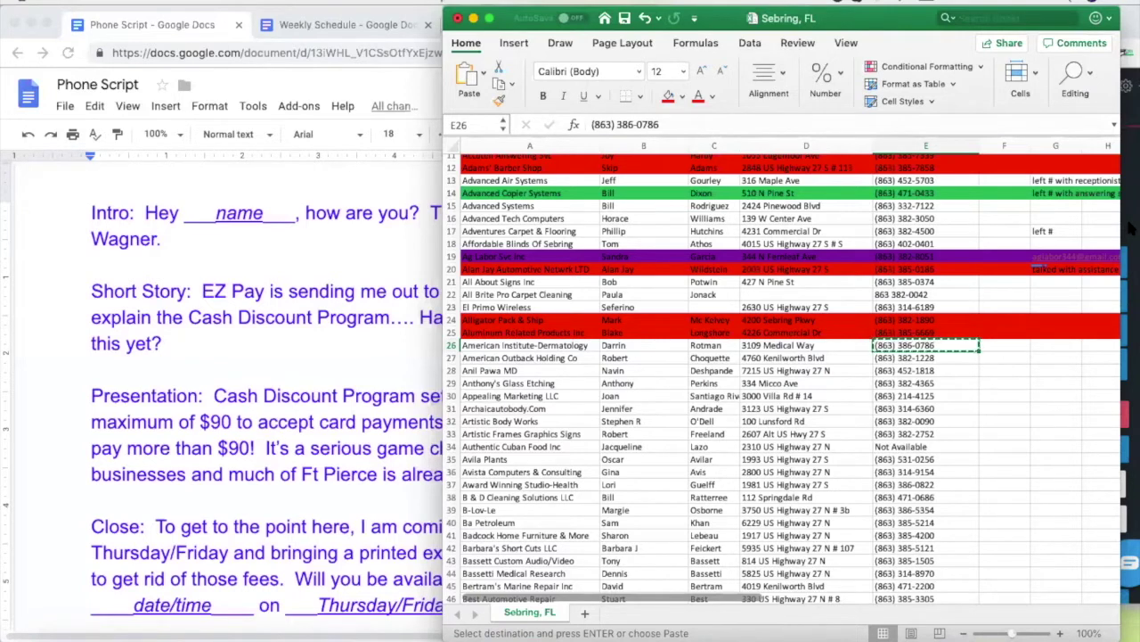
click(1129, 228)
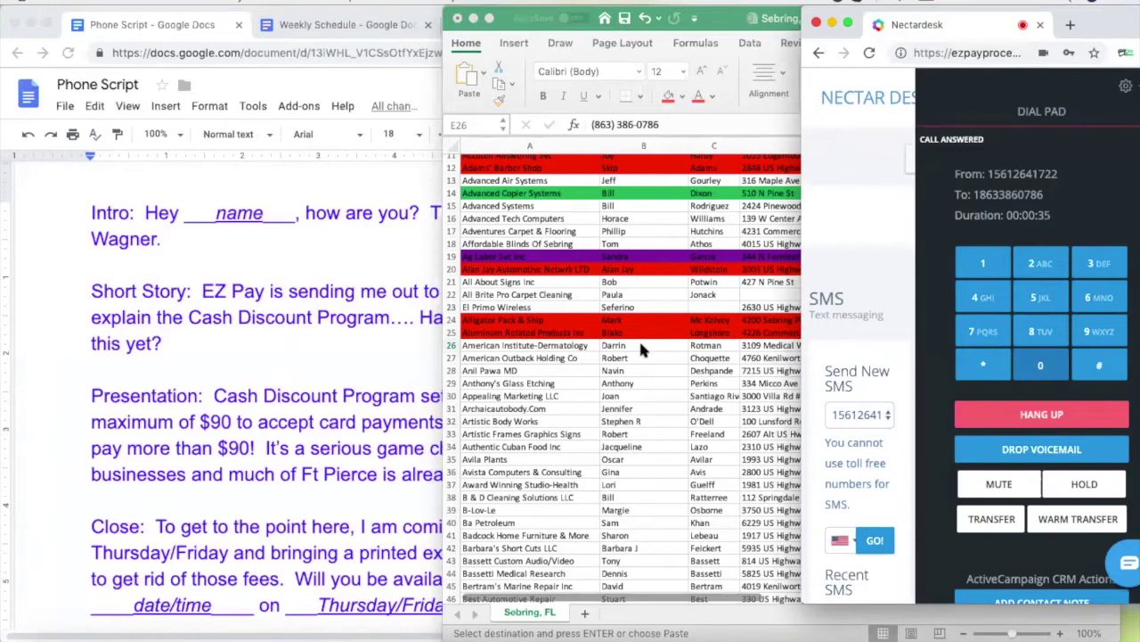
click(641, 349)
click(641, 345)
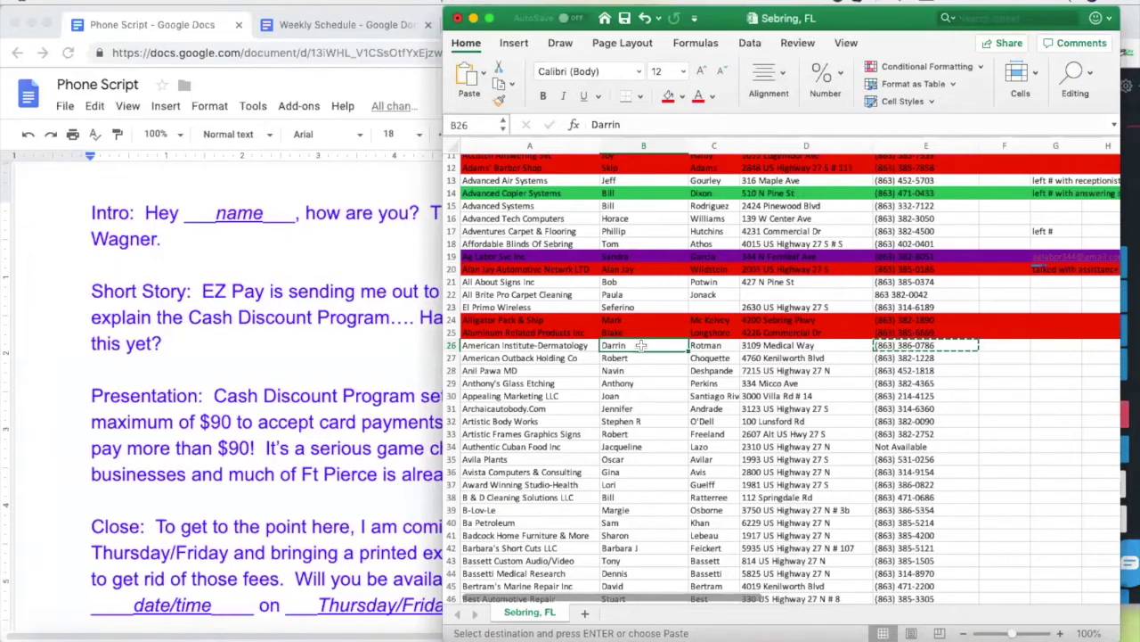
click(317, 254)
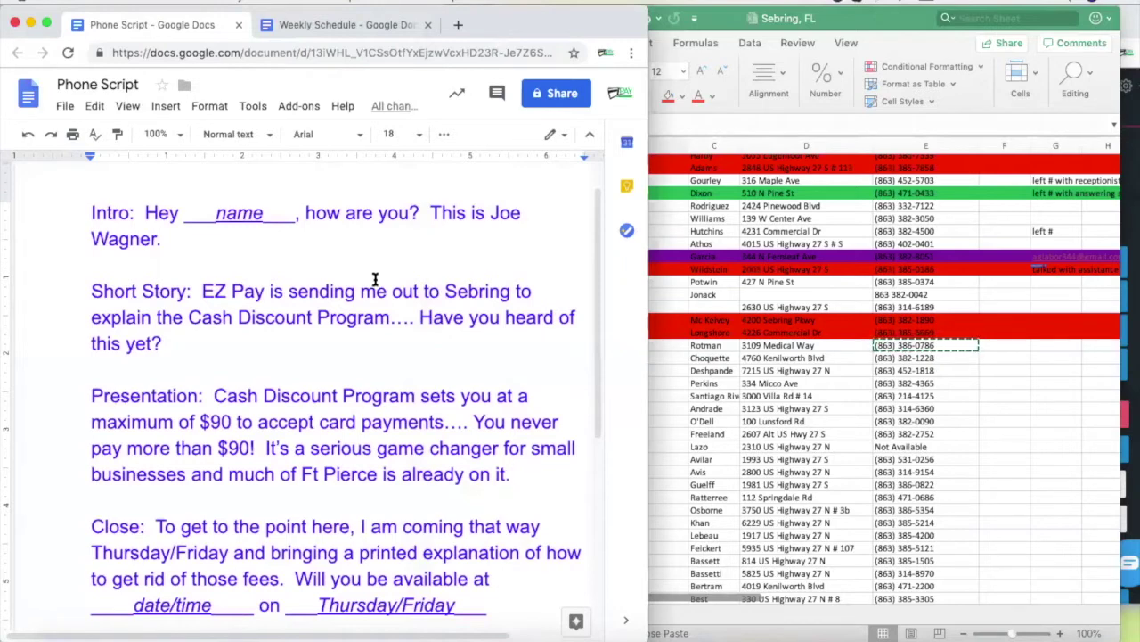
Bring the lead sheet forward and select note cell G26 for American Institute-Dermatology
click(721, 351)
click(718, 347)
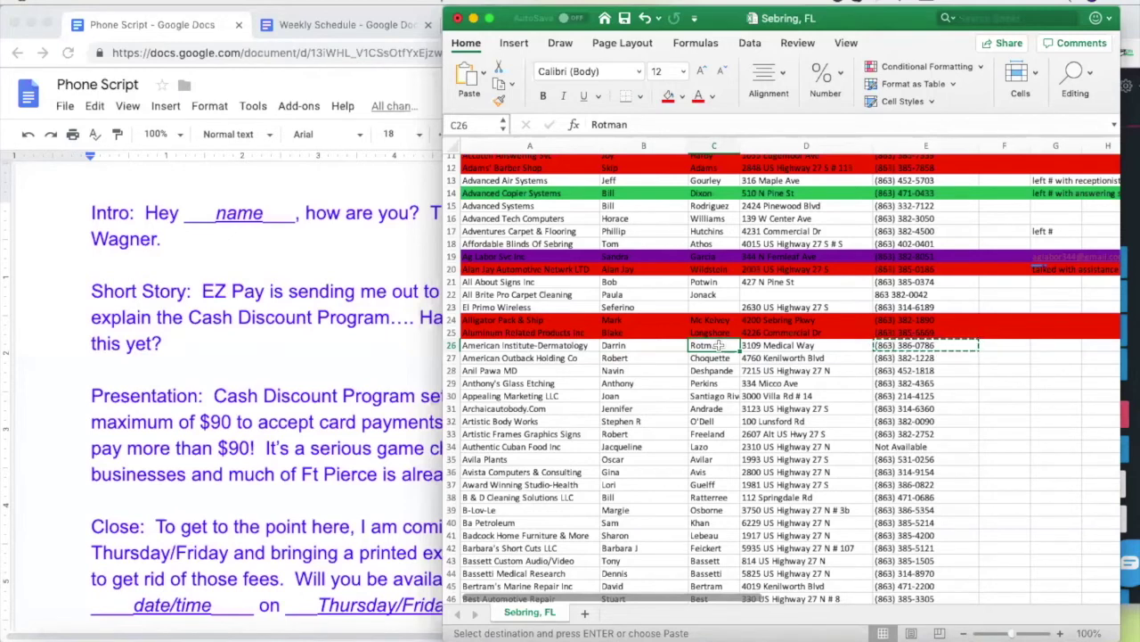
click(1055, 347)
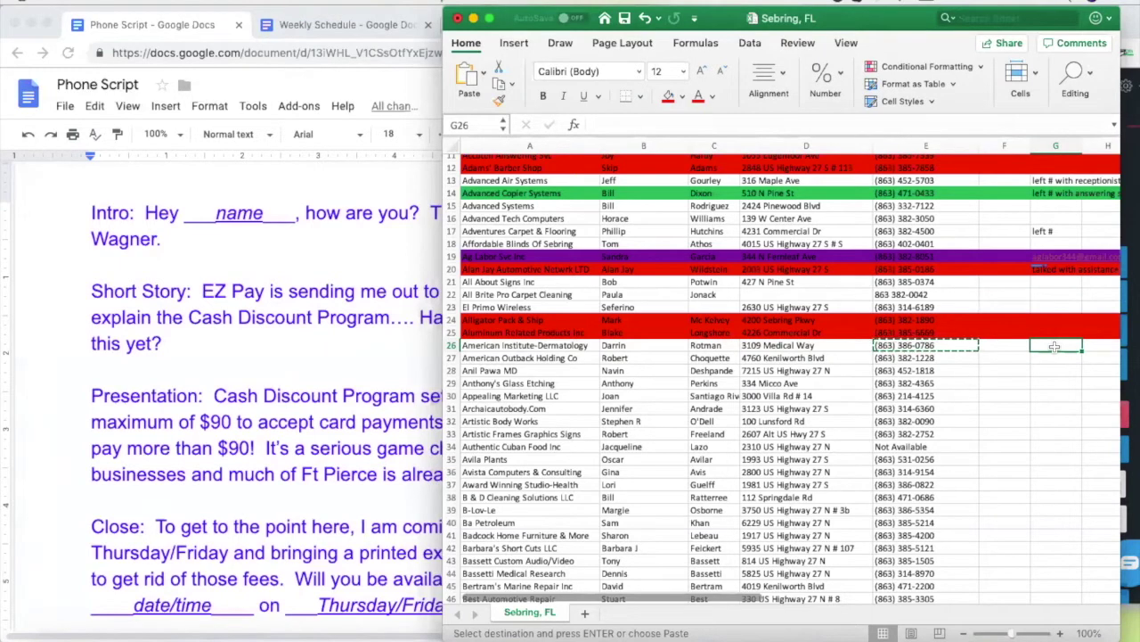
Enter the note 'Left VM with office manager' in G26
text(Left VM with)
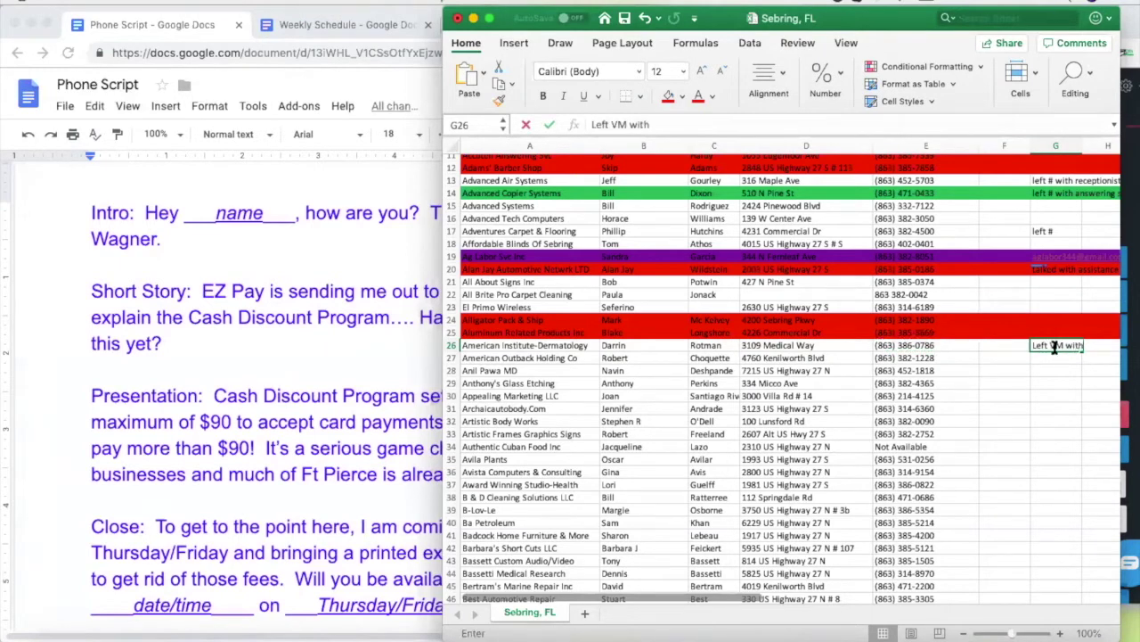
text( office manager)
click(1058, 408)
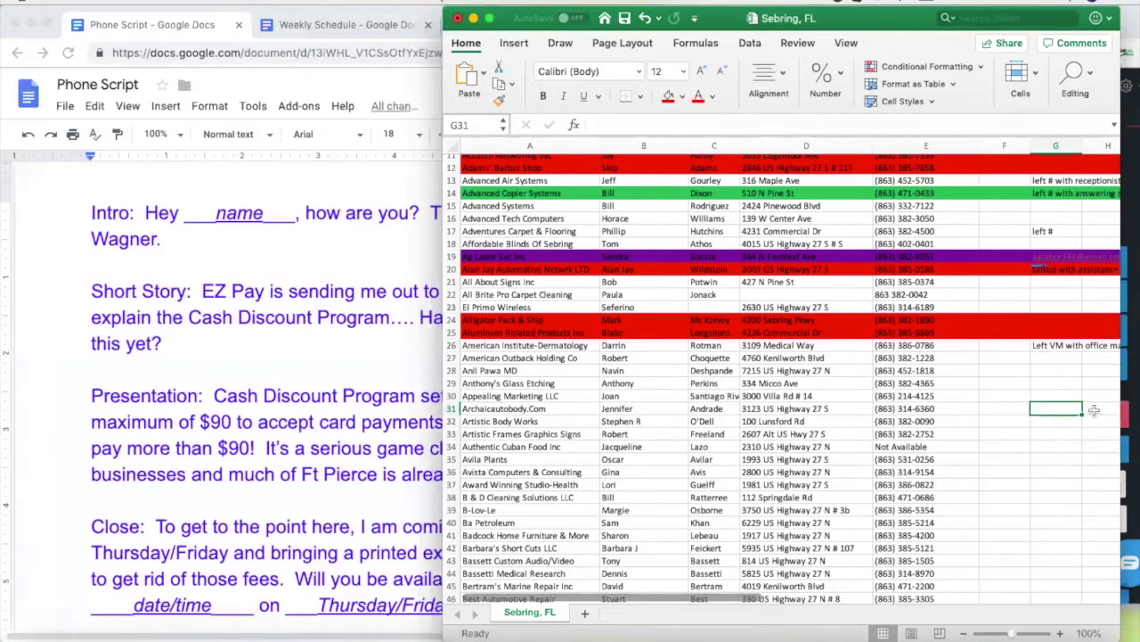
Hang up the American Institute-Dermatology call in Nectardesk
click(1132, 397)
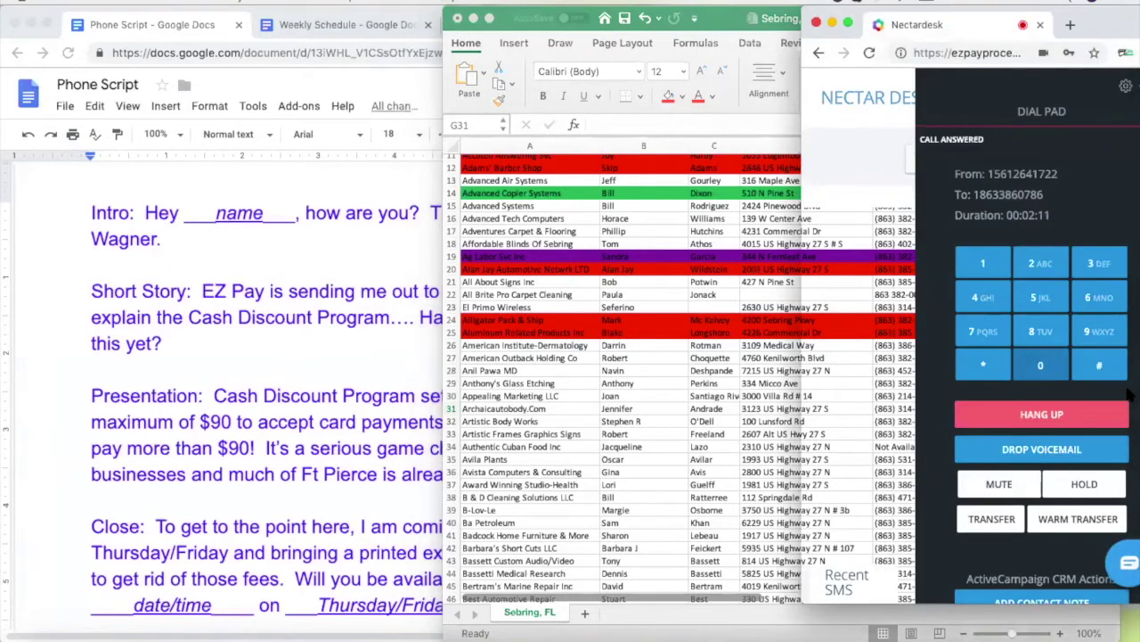
click(1043, 415)
click(703, 394)
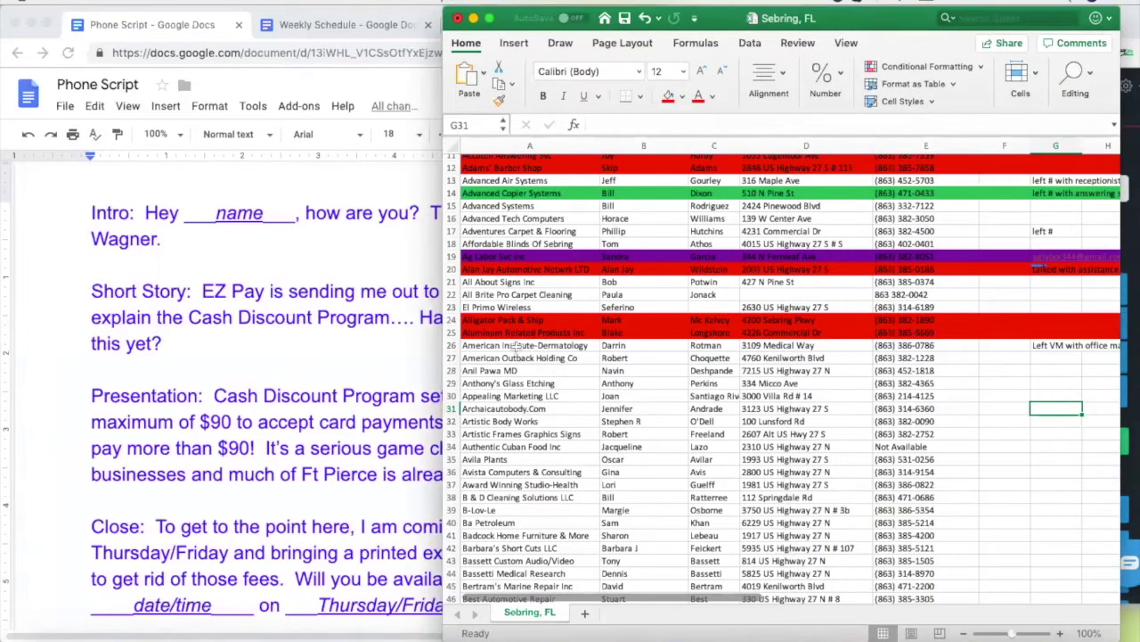
Fill the American Institute-Dermatology row (row 26) red
click(451, 345)
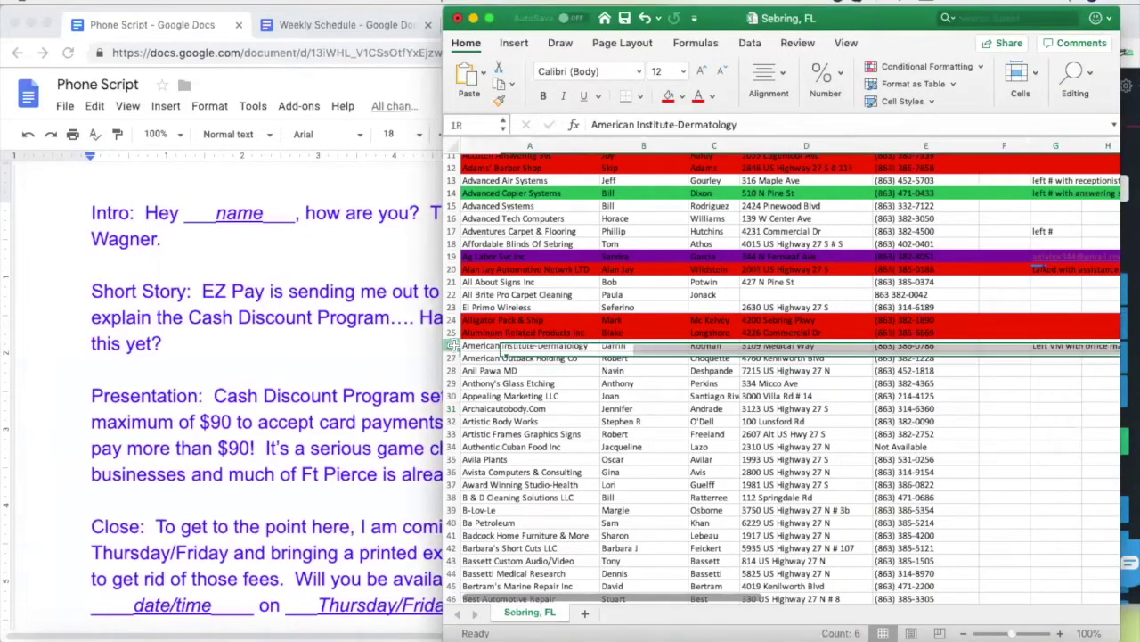
click(668, 96)
click(795, 370)
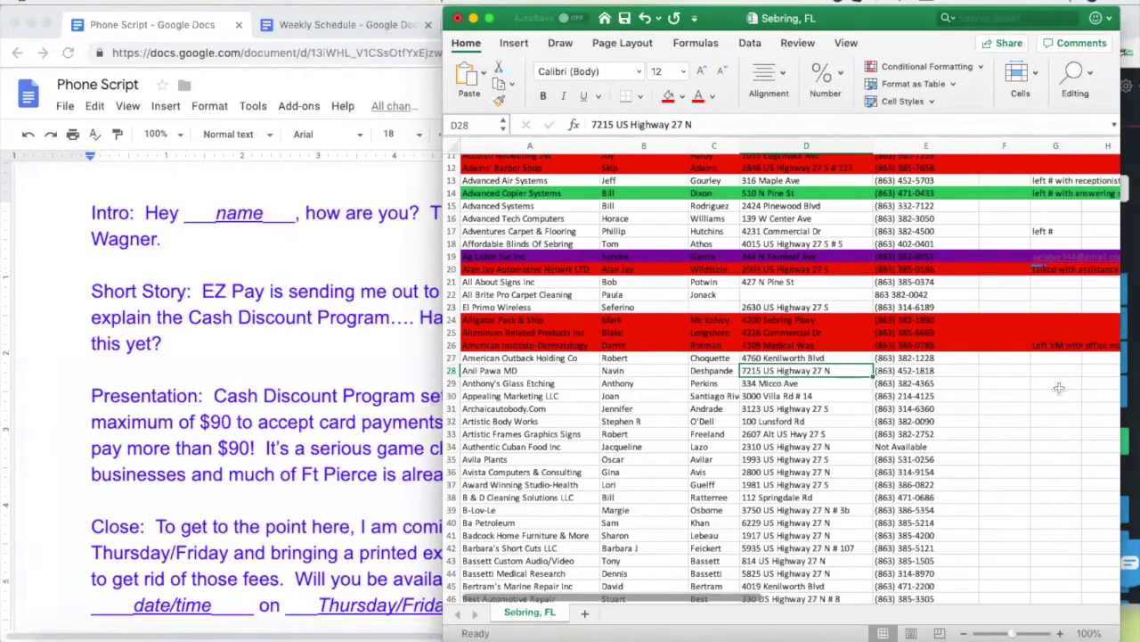
click(710, 345)
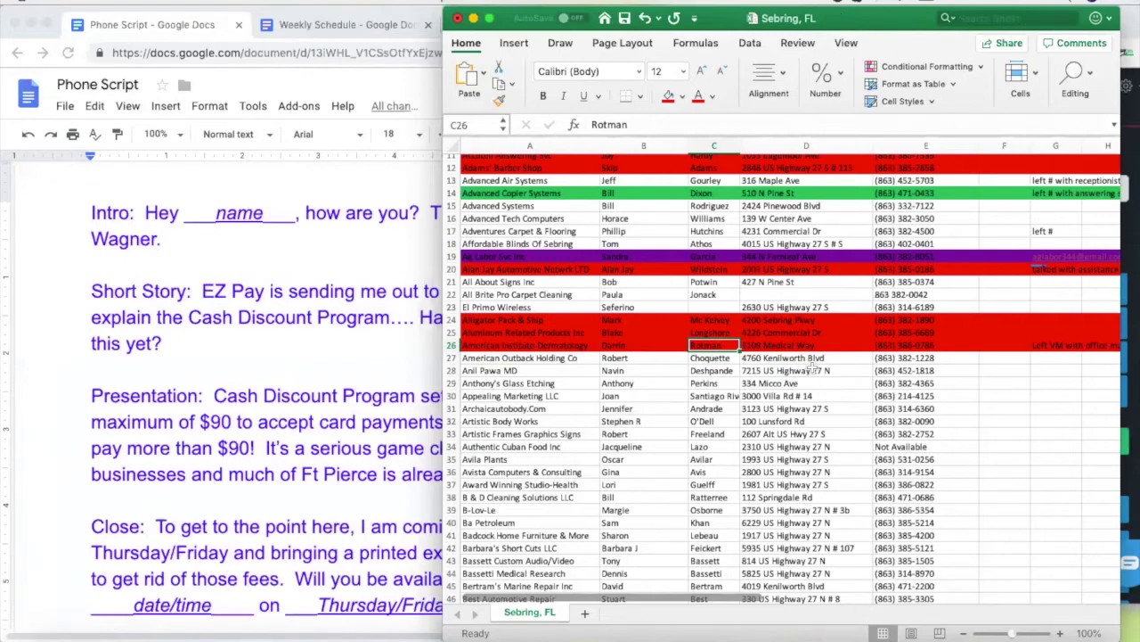
scroll(811, 374, down, 10)
Review American Outback Holding Co's row 27 details, then bring up the Weekly Schedule document
scroll(813, 378, down, 20)
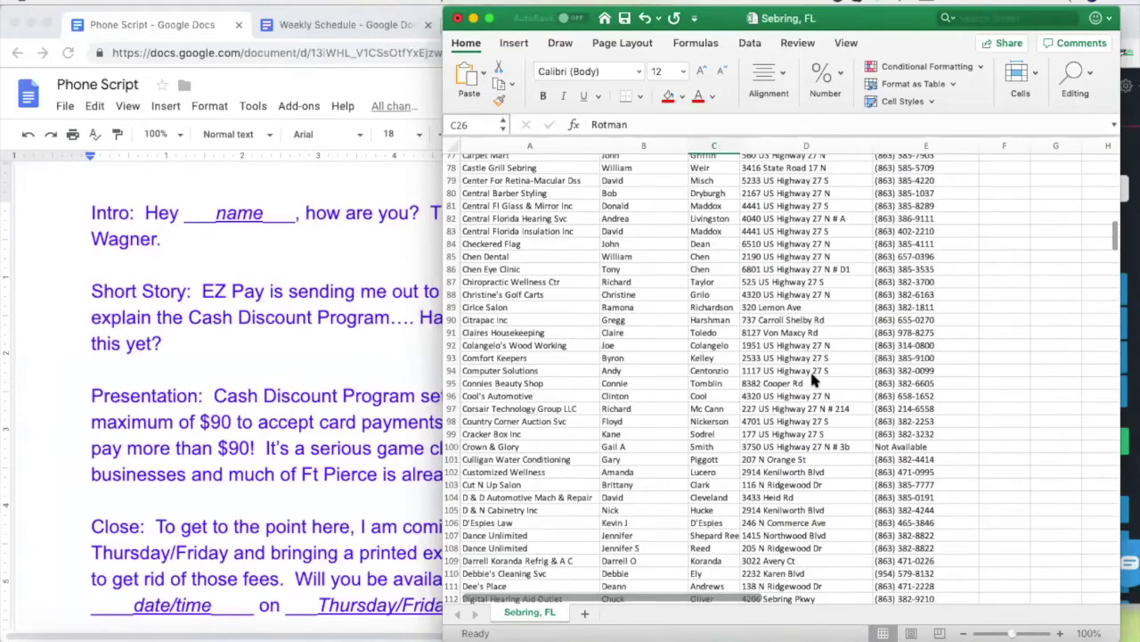
scroll(811, 379, down, 17)
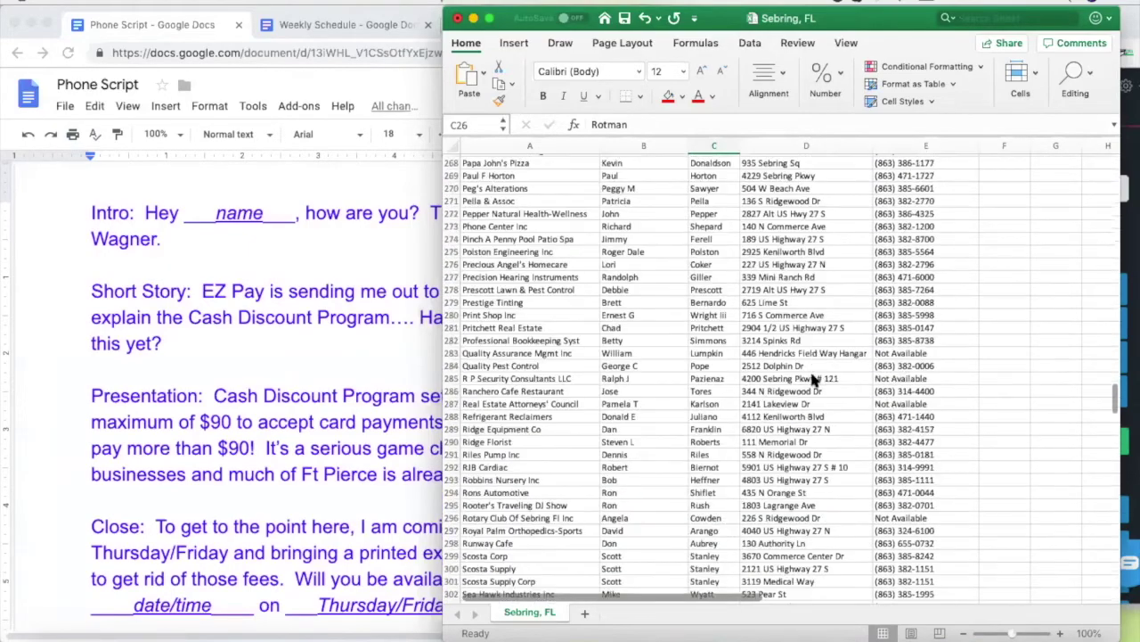
scroll(810, 376, up, 20)
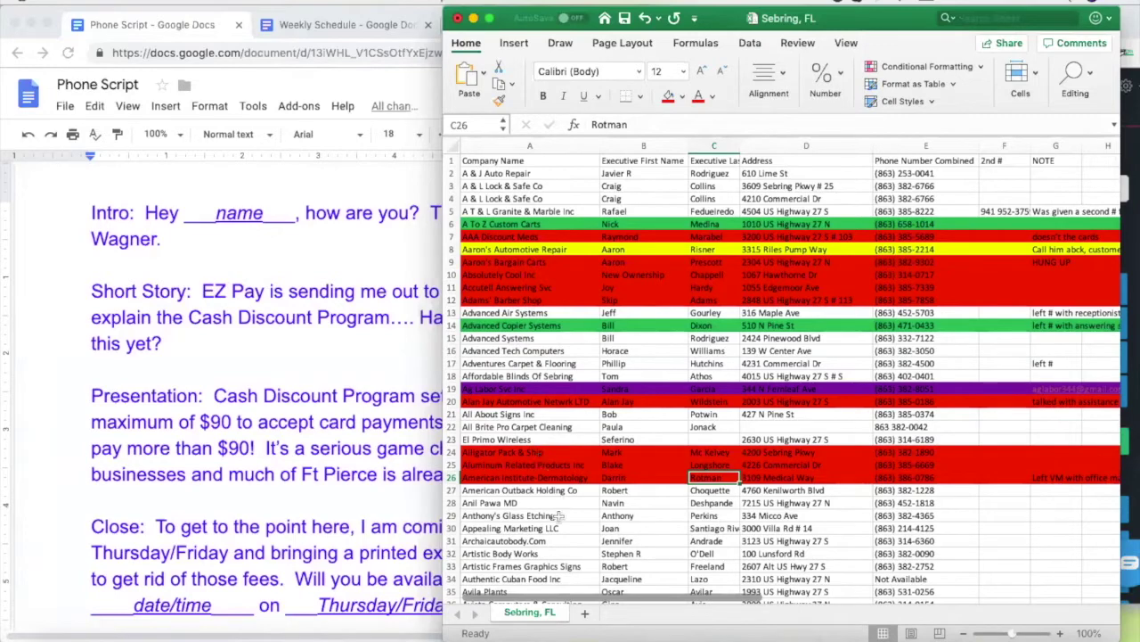
scroll(557, 534, down, 3)
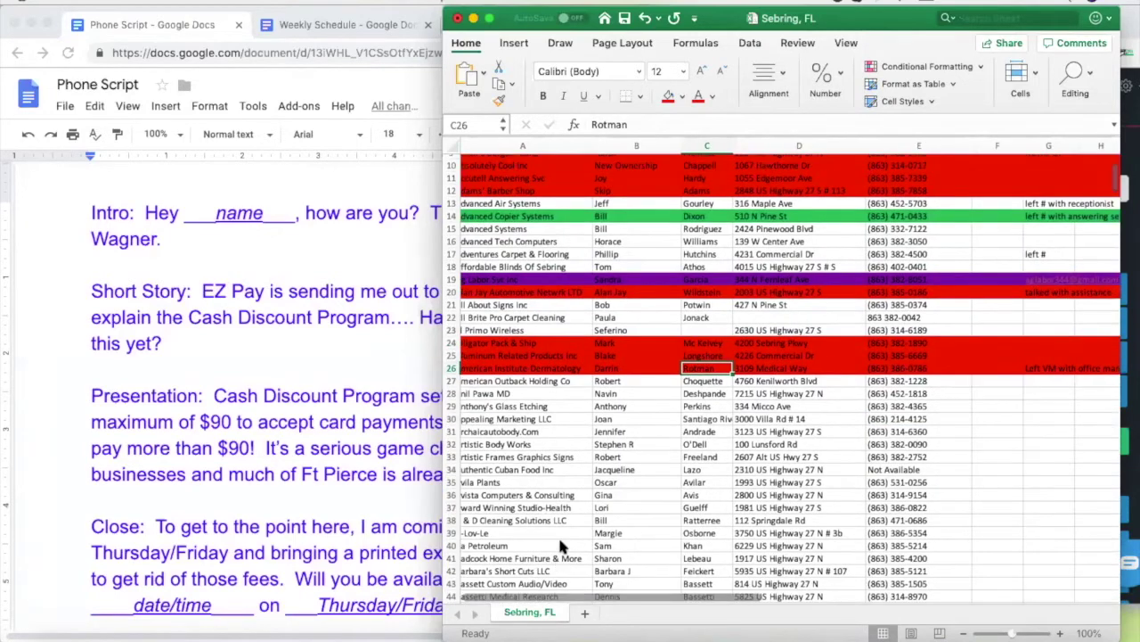
scroll(557, 535, up, 3)
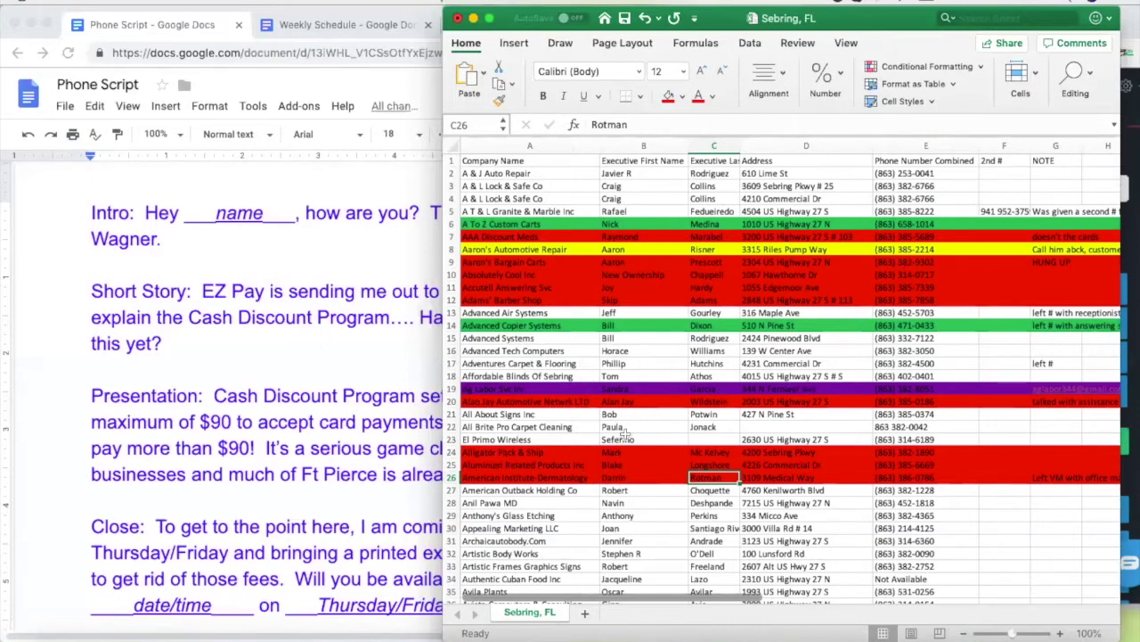
click(526, 490)
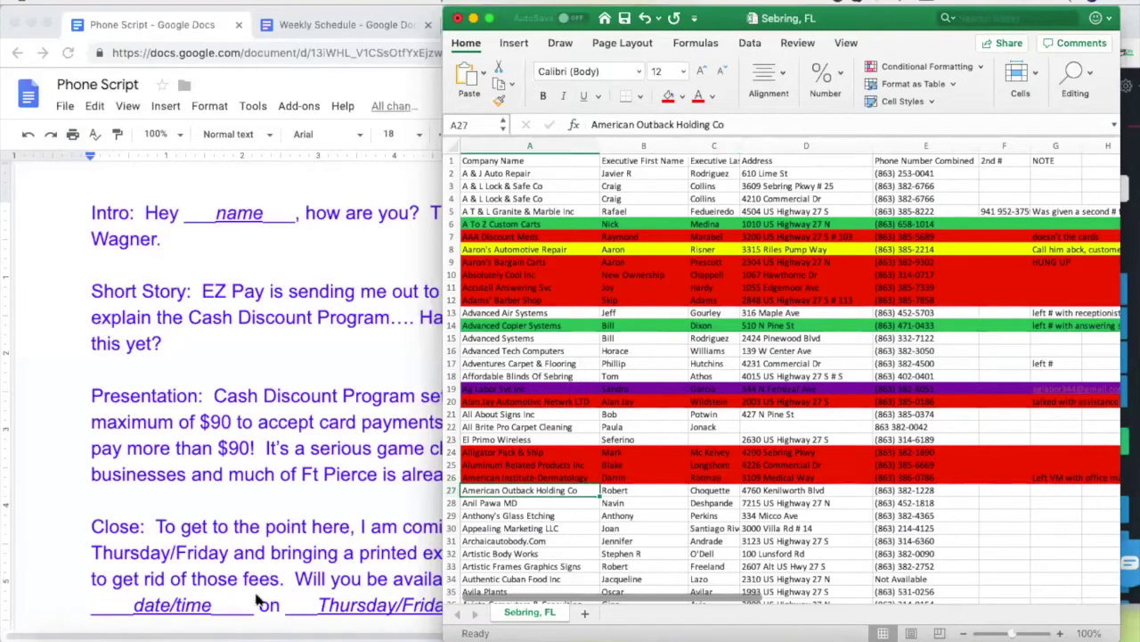
click(842, 517)
click(785, 490)
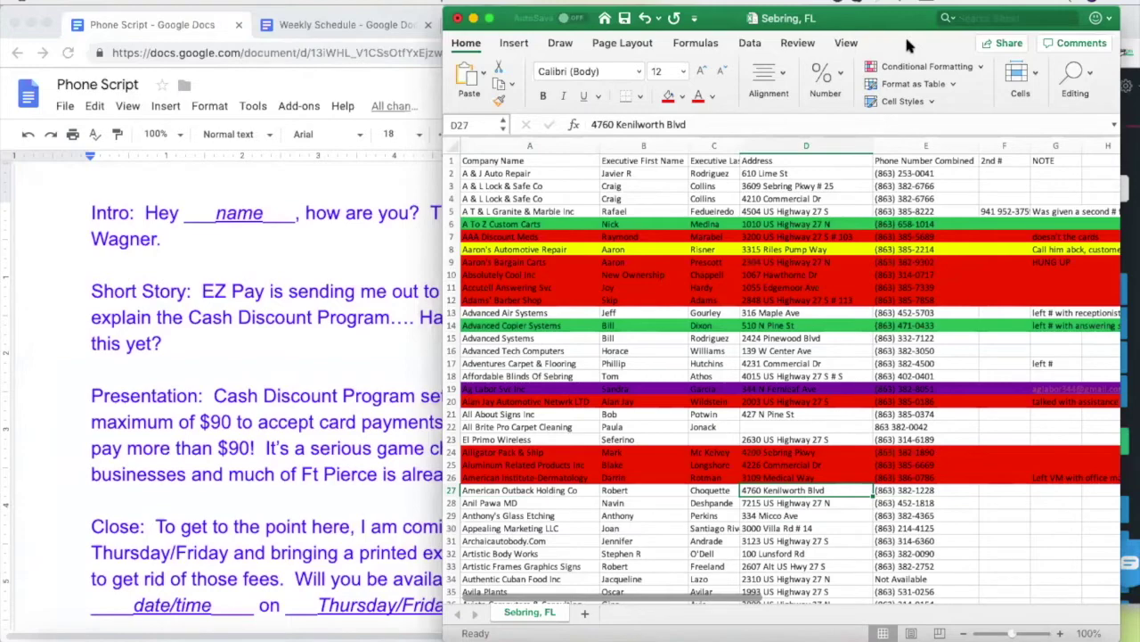
click(322, 27)
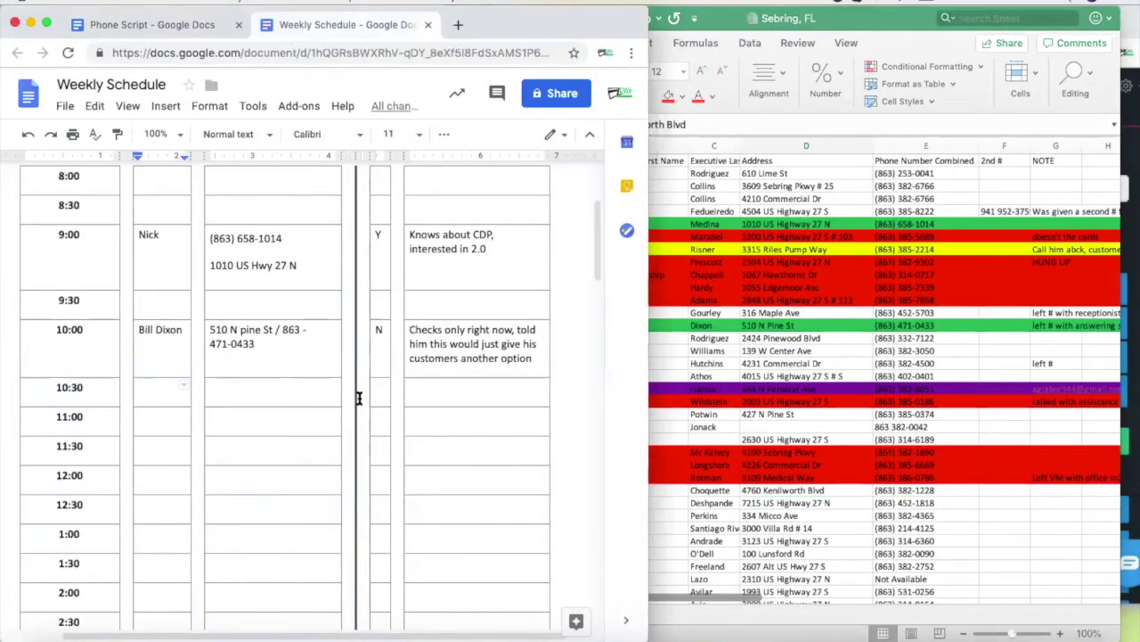
scroll(358, 397, up, 2)
scroll(359, 398, up, 1)
scroll(358, 398, down, 2)
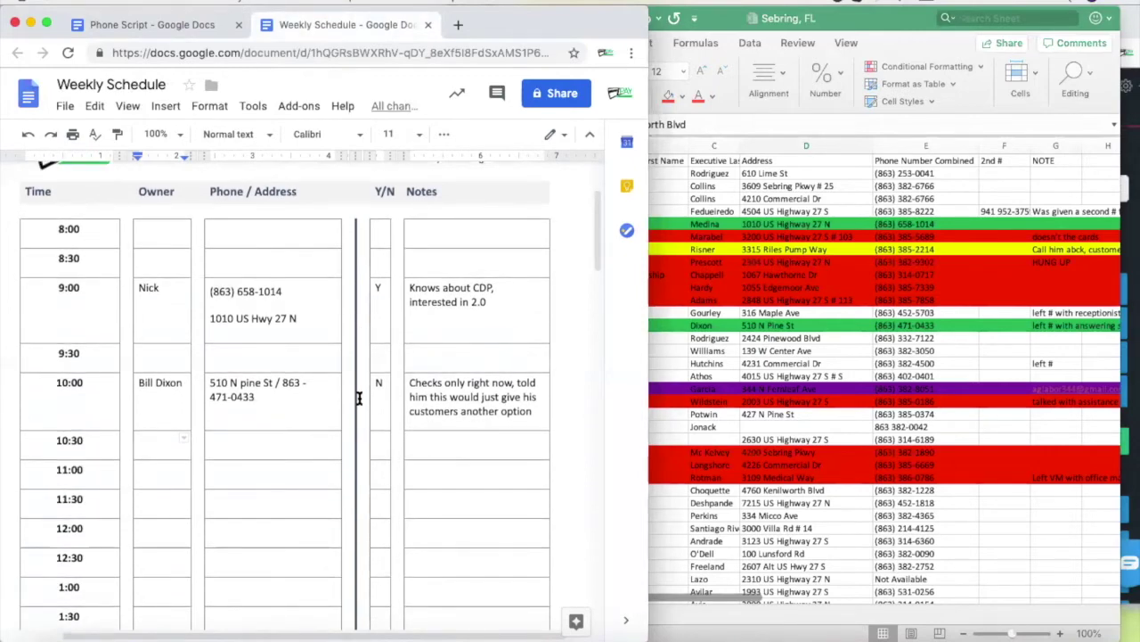
scroll(339, 434, down, 2)
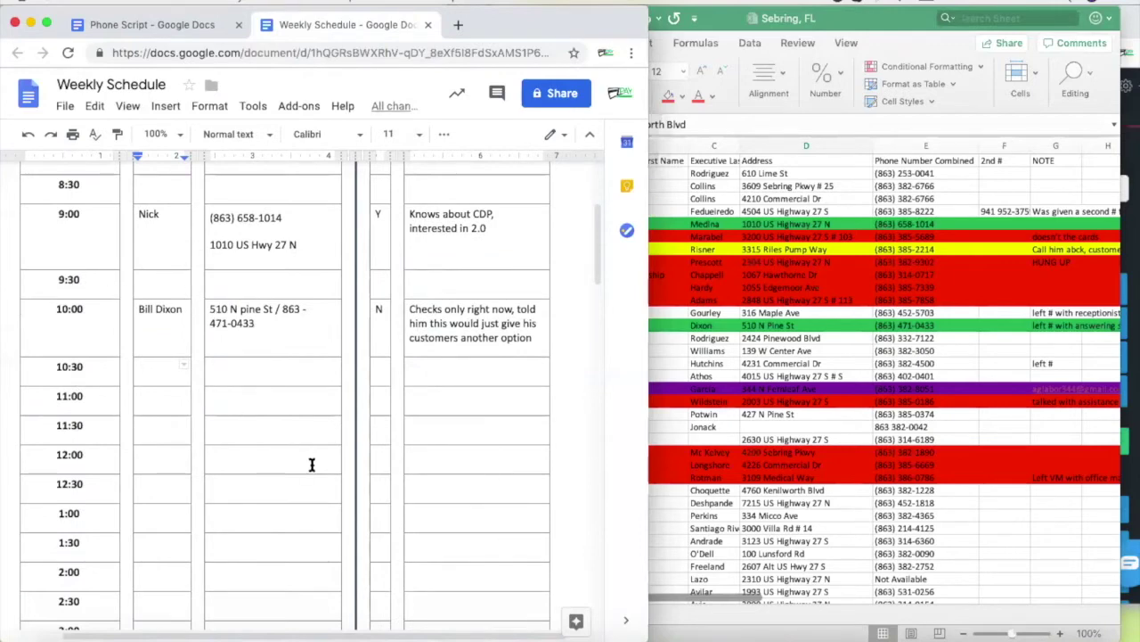
scroll(312, 465, down, 2)
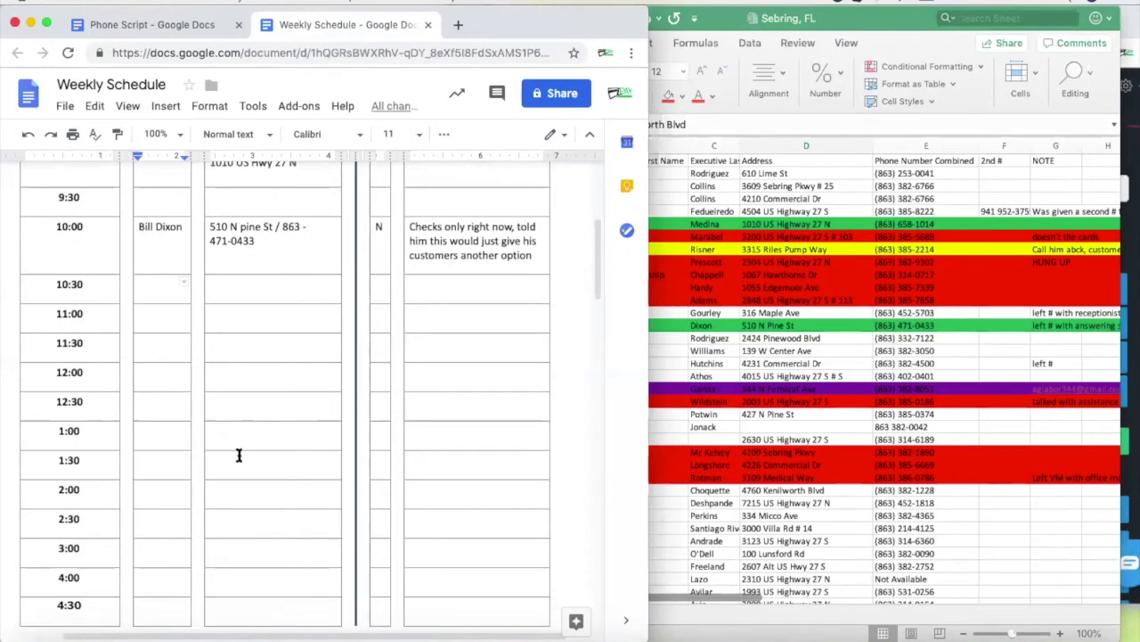
scroll(339, 444, up, 3)
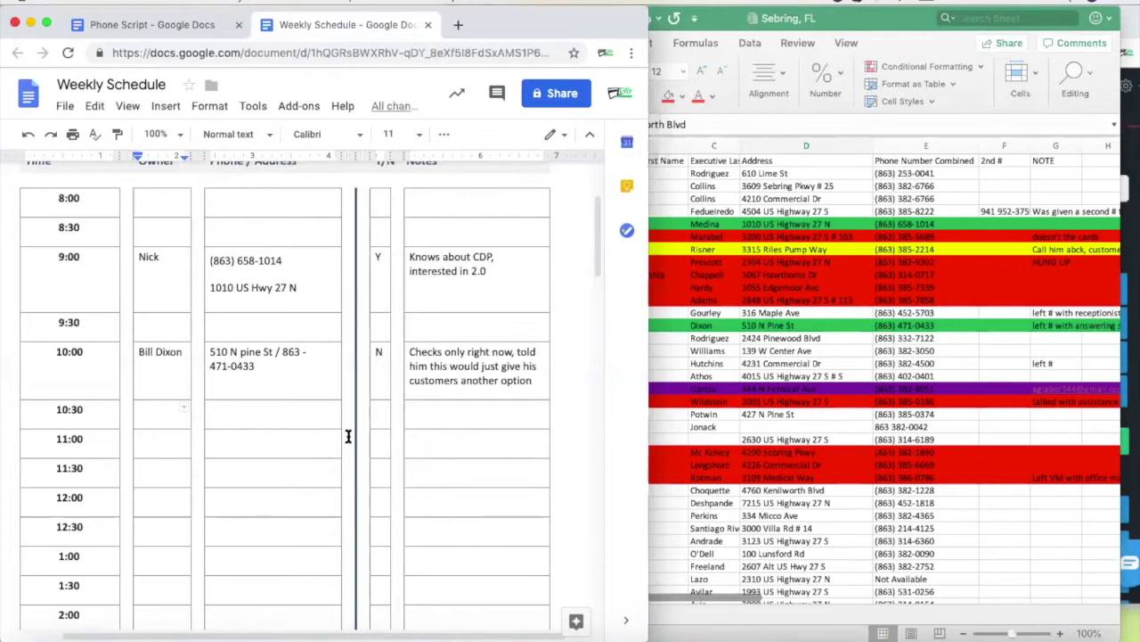
scroll(331, 446, down, 3)
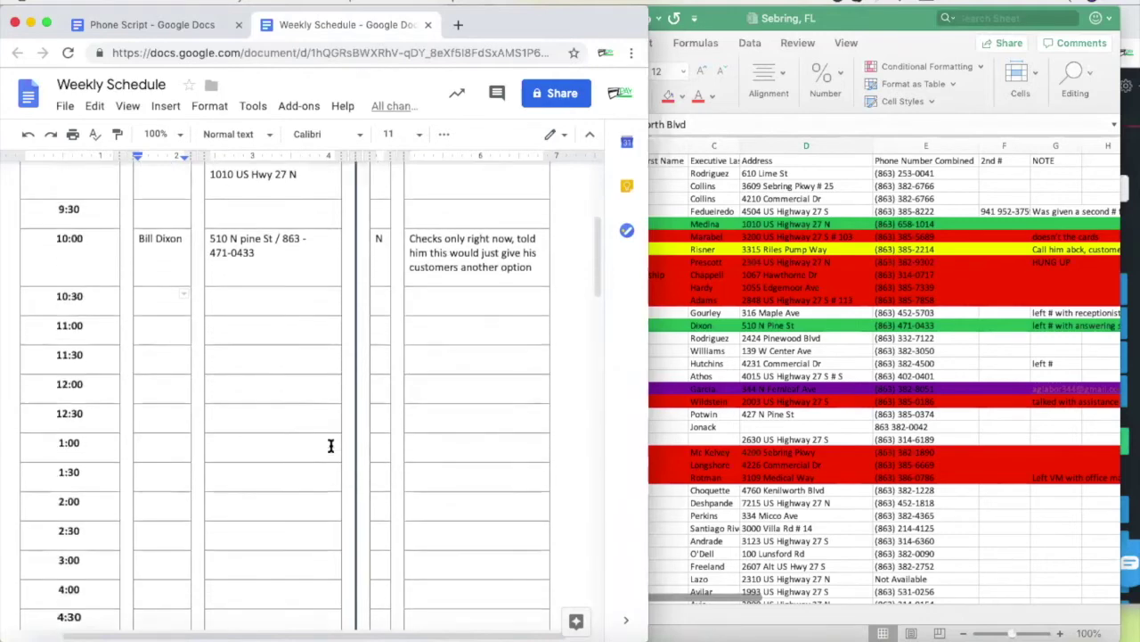
scroll(330, 452, down, 3)
scroll(255, 326, down, 1)
scroll(254, 326, up, 5)
scroll(254, 327, up, 1)
scroll(254, 326, down, 2)
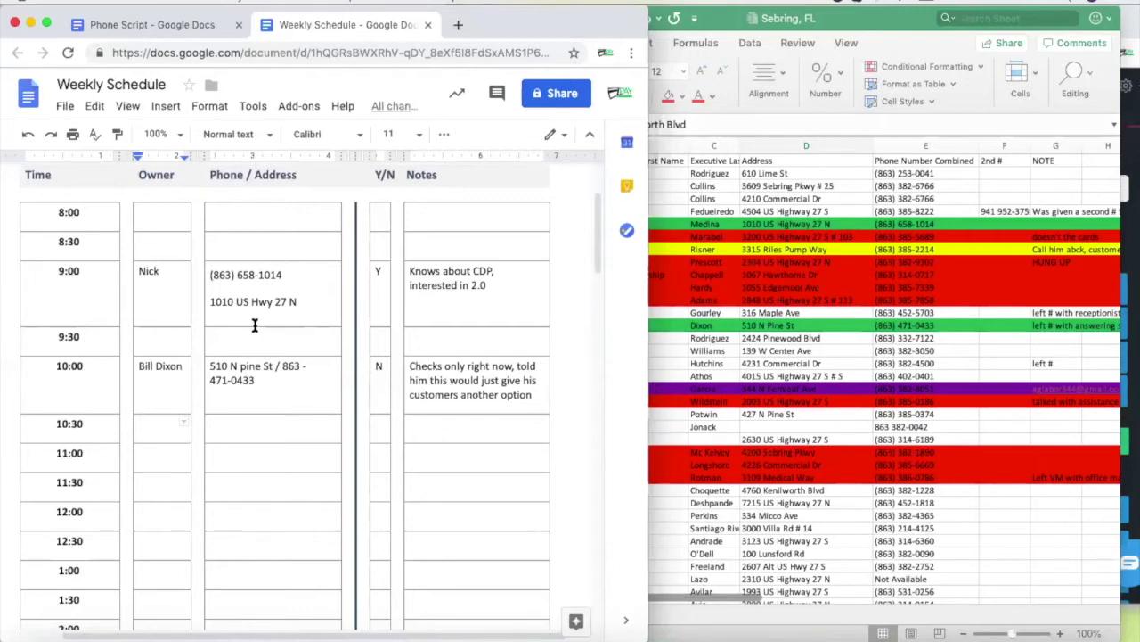
Copy American Outback Holding Co's phone number from E27 and bring up the Nectardesk dialer
click(806, 492)
scroll(882, 501, down, 3)
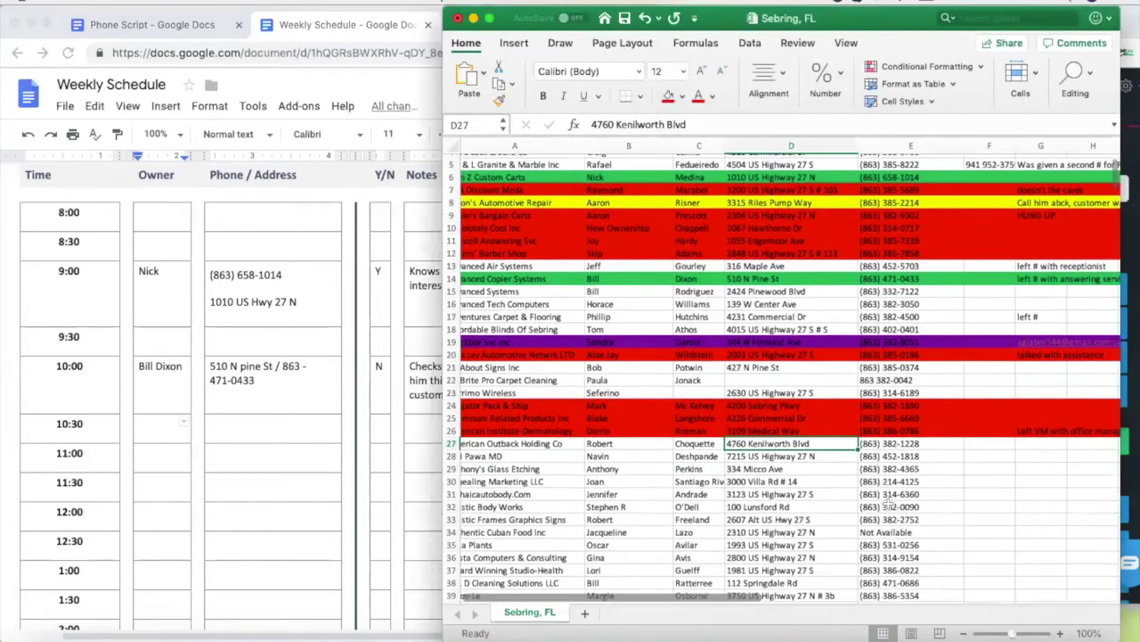
scroll(855, 503, up, 2)
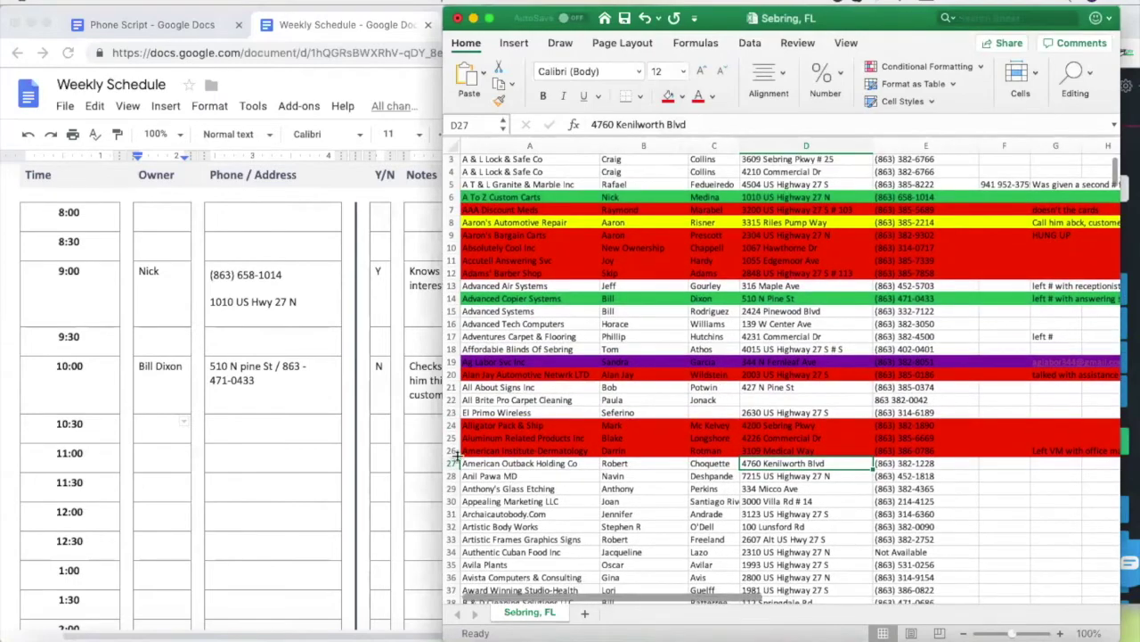
click(905, 463)
key(super+c)
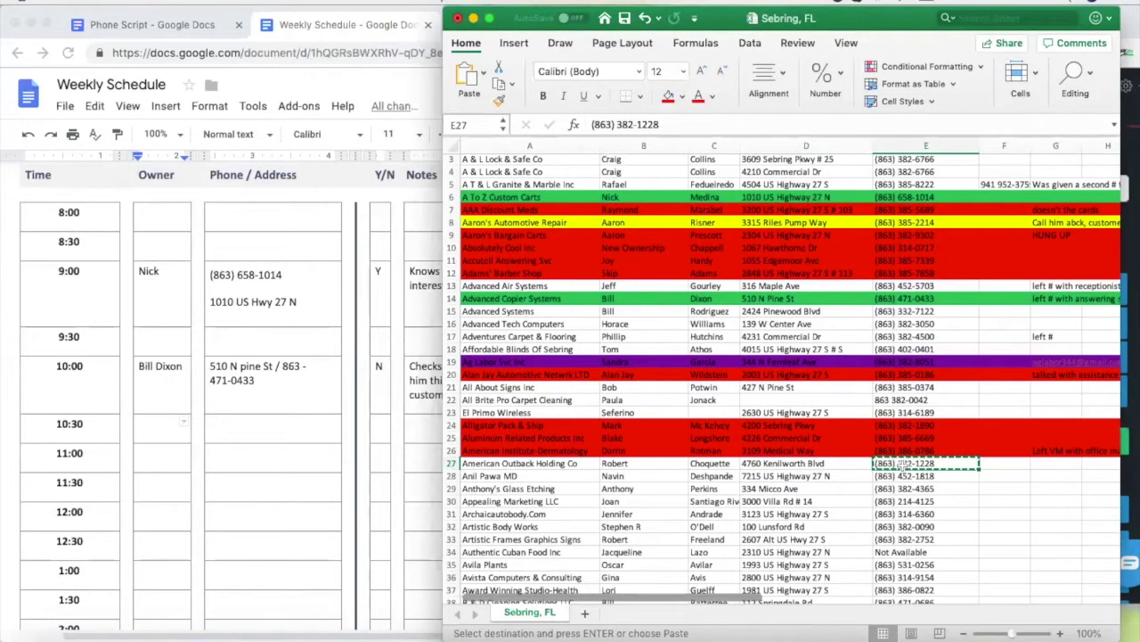
click(1130, 166)
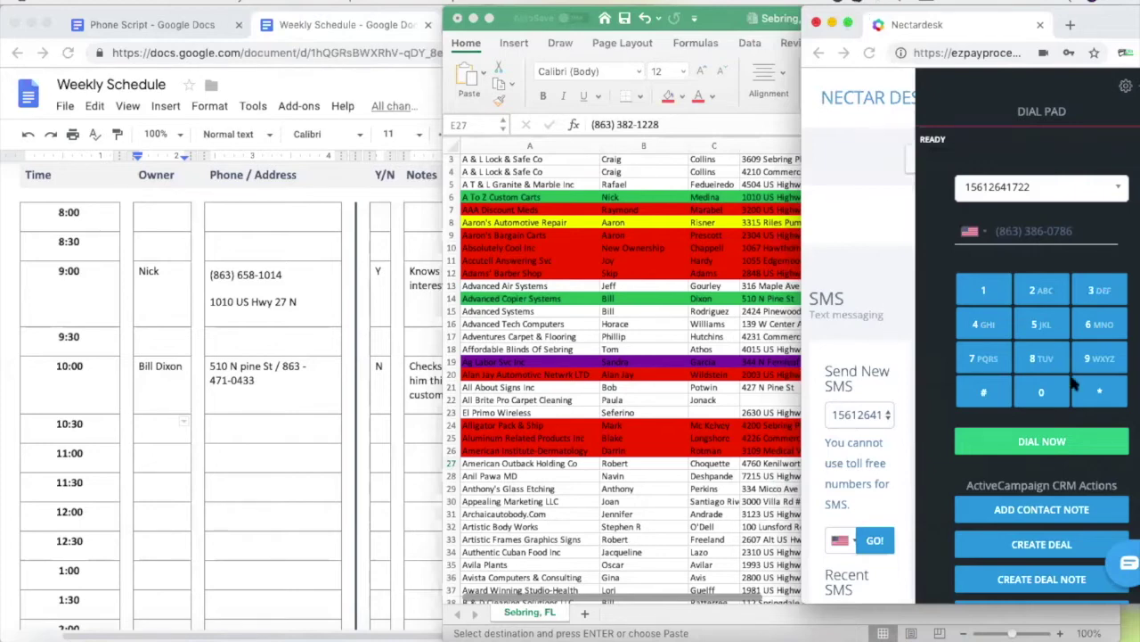
click(608, 450)
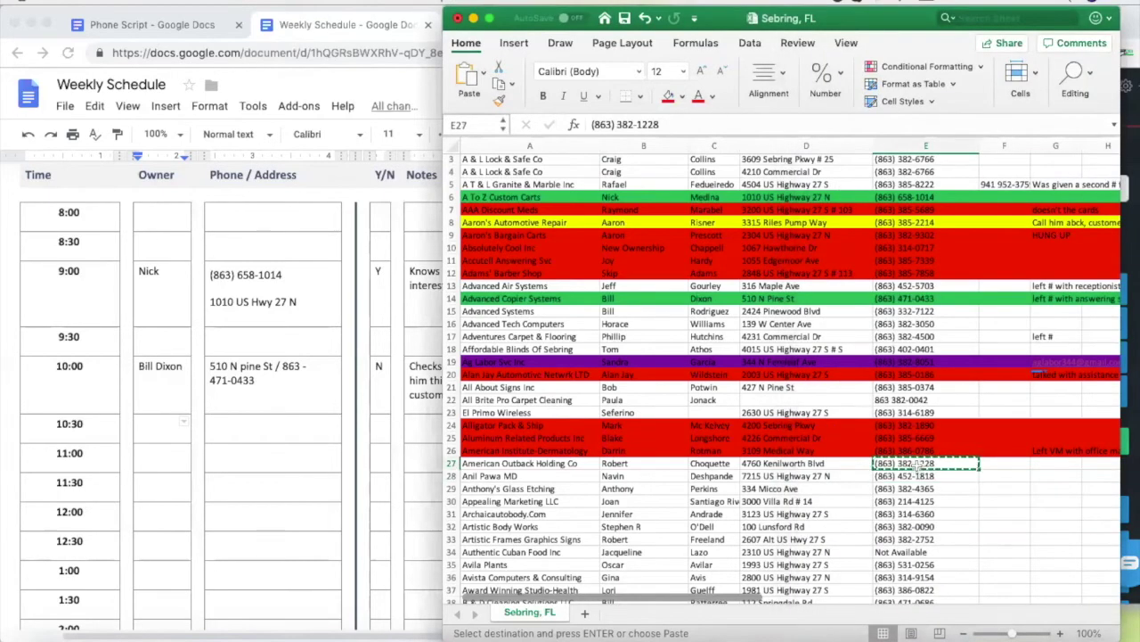
click(1130, 245)
drag(1093, 230, 981, 237)
key(ctrl+v)
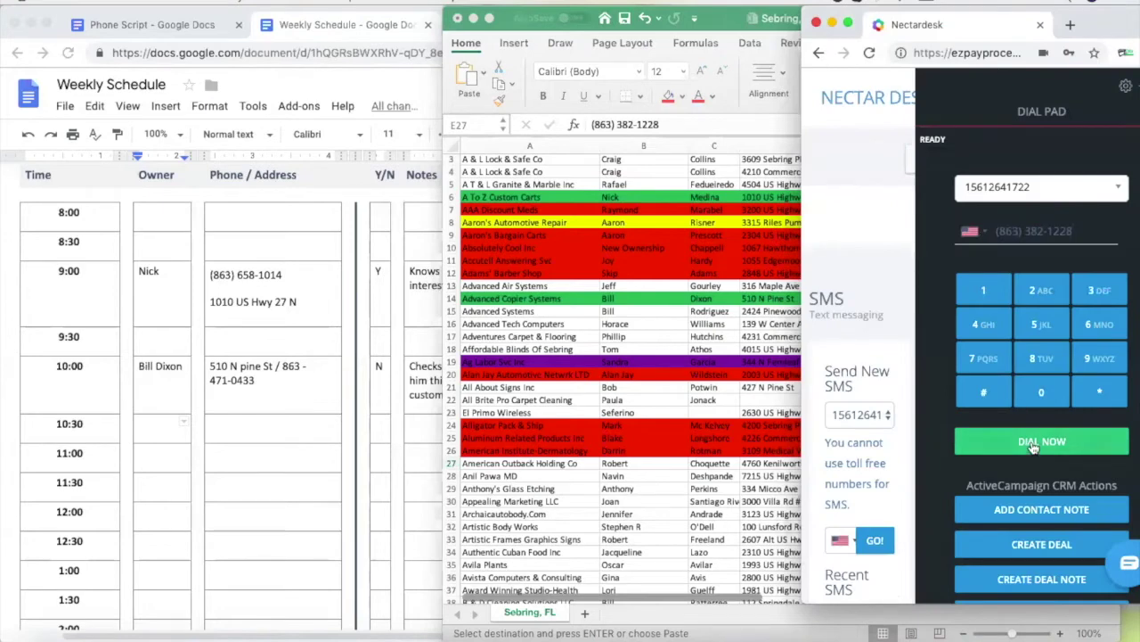
click(1034, 446)
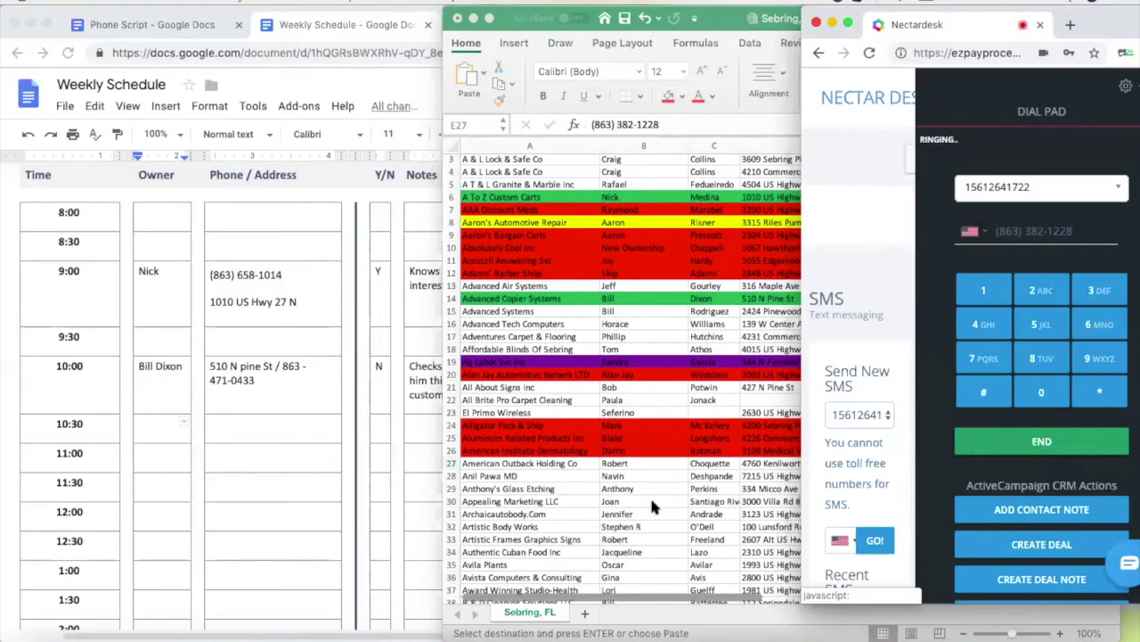
Glance at the Phone Script document, then return to the lead spreadsheet
click(653, 461)
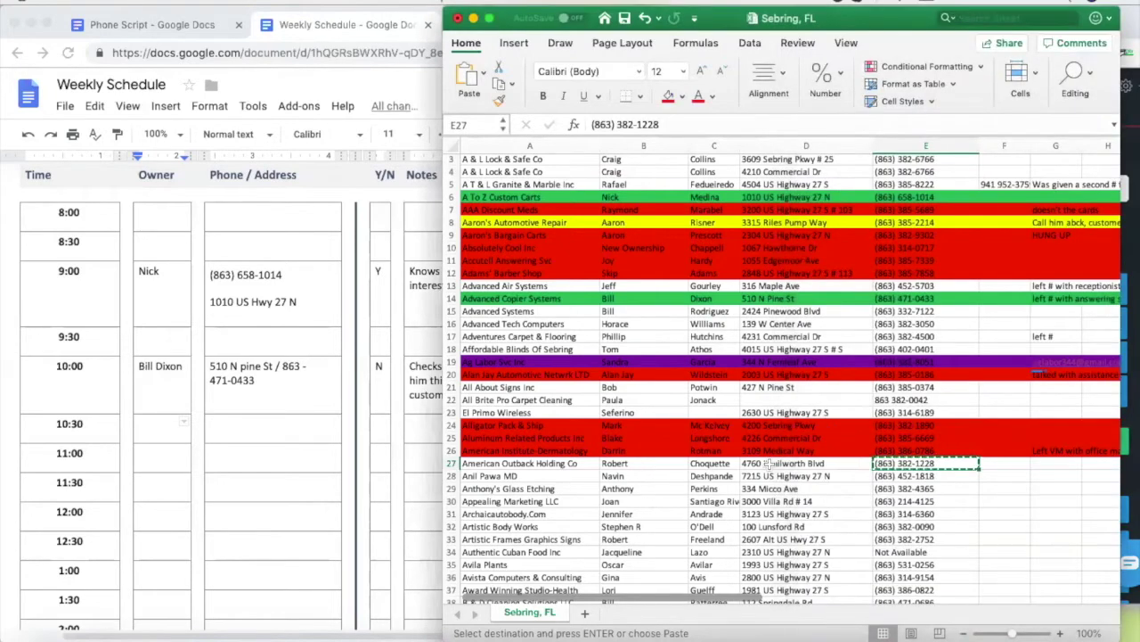
click(174, 30)
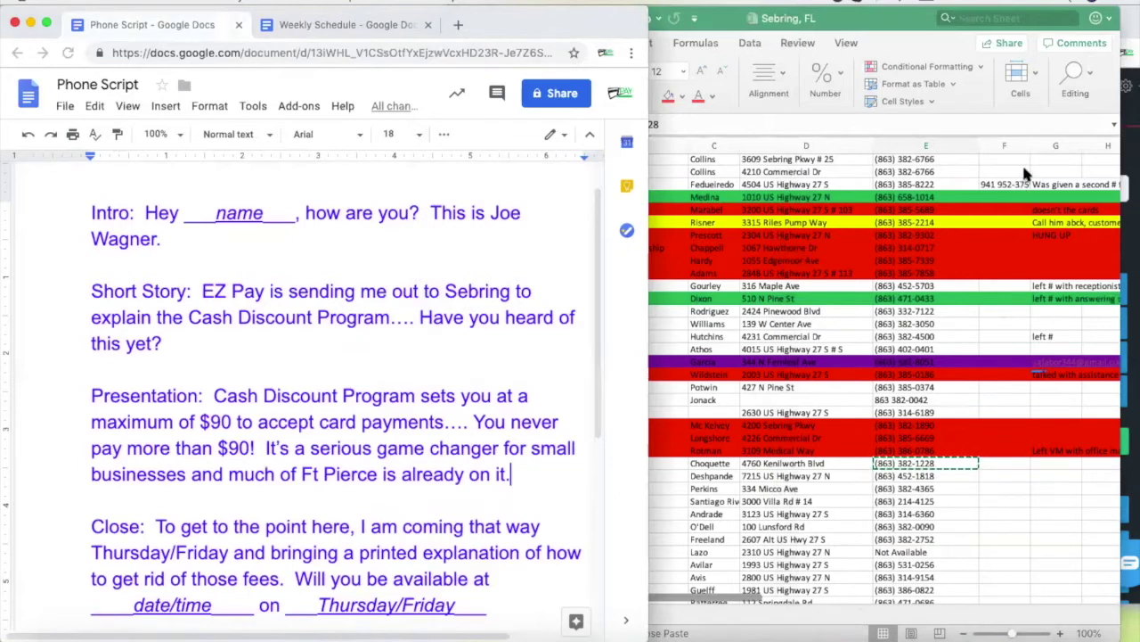
click(755, 461)
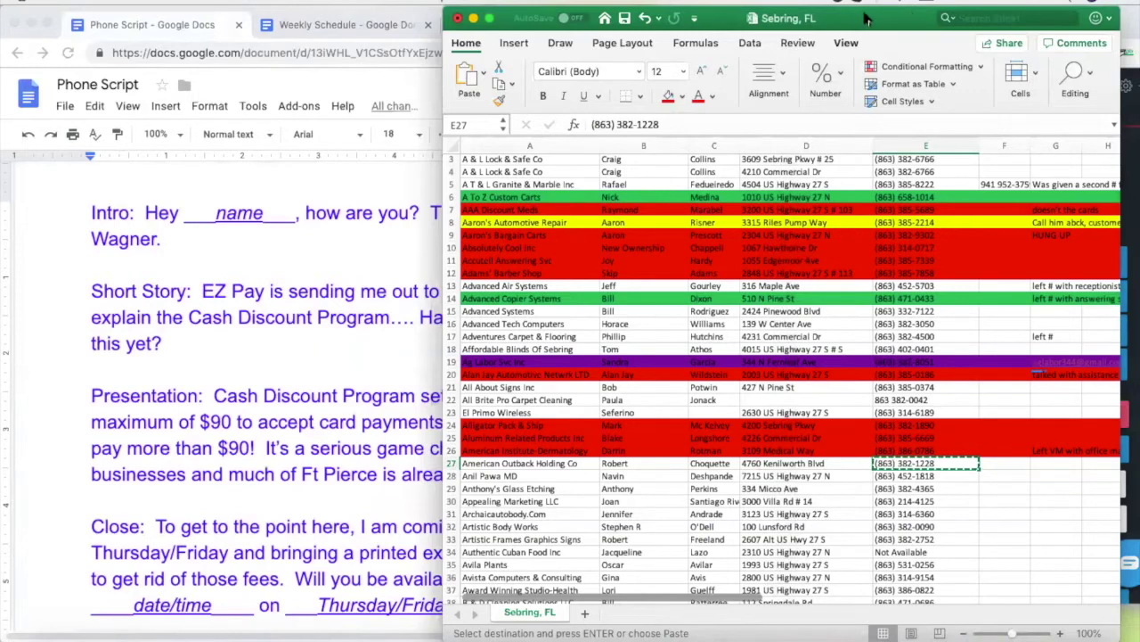
Fill row 27 (American Outback Holding Co) red and copy the next lead's phone number from E28
click(646, 464)
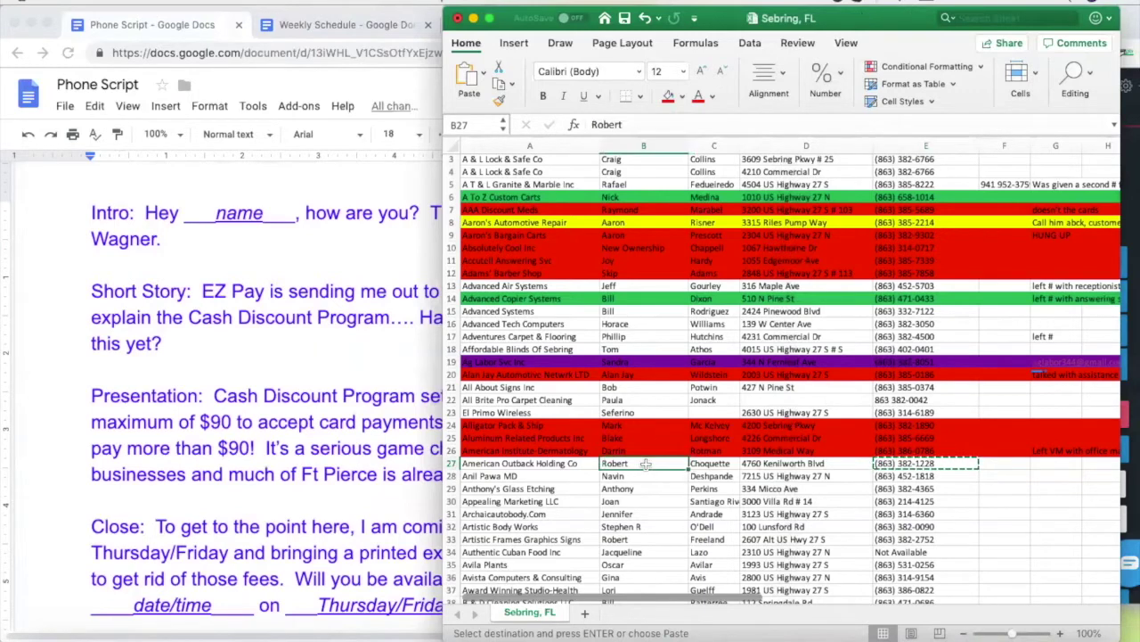
click(274, 239)
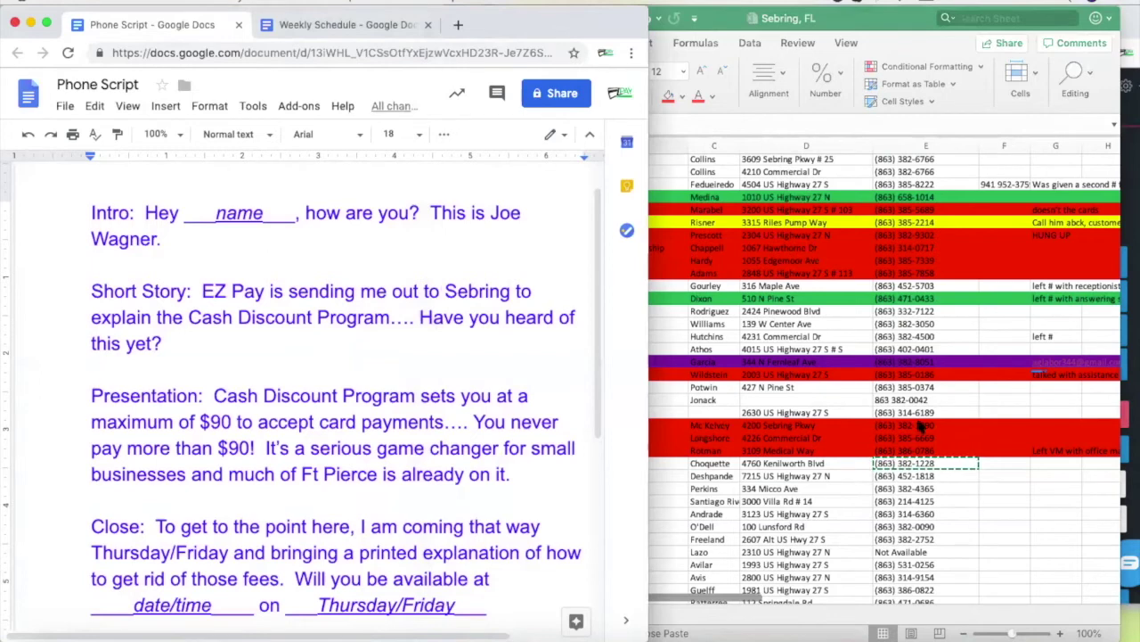
click(622, 467)
click(570, 464)
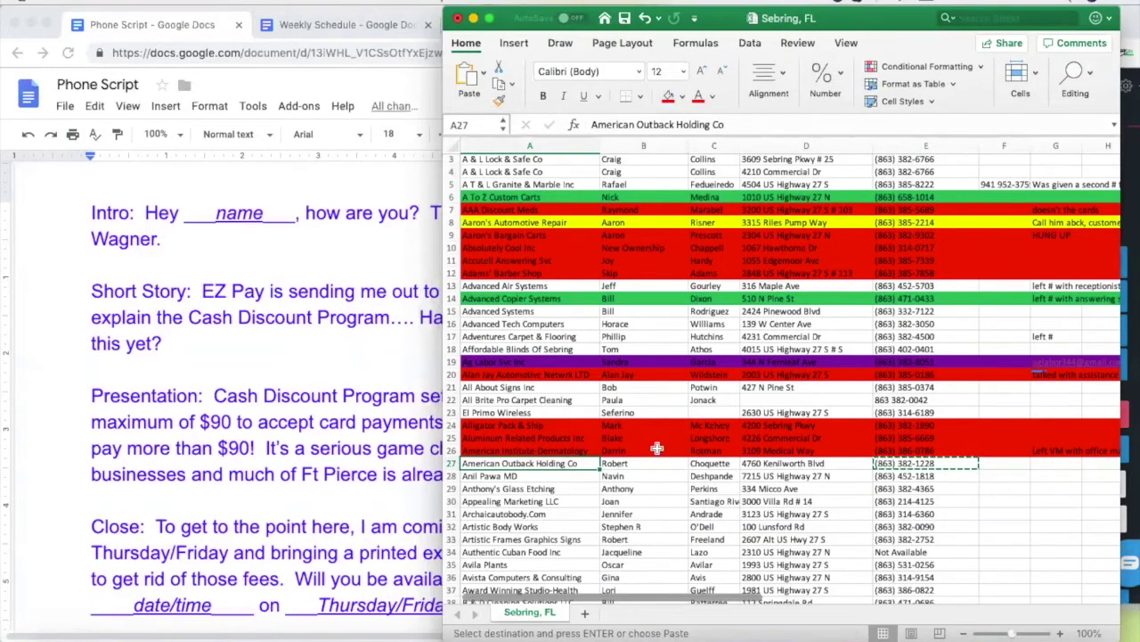
click(452, 465)
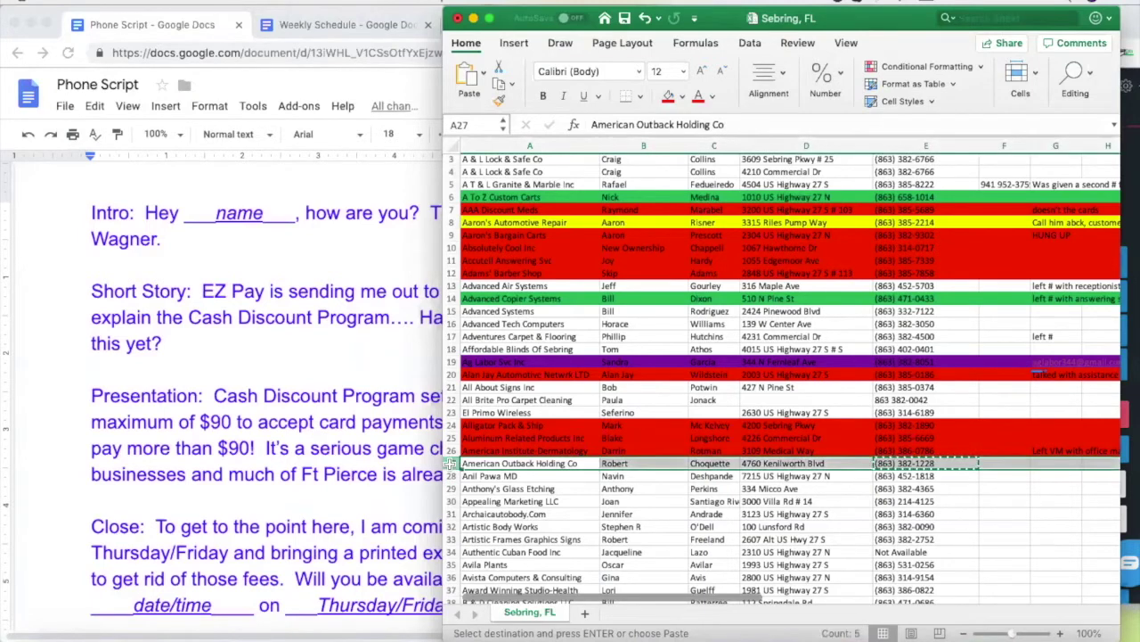
click(668, 97)
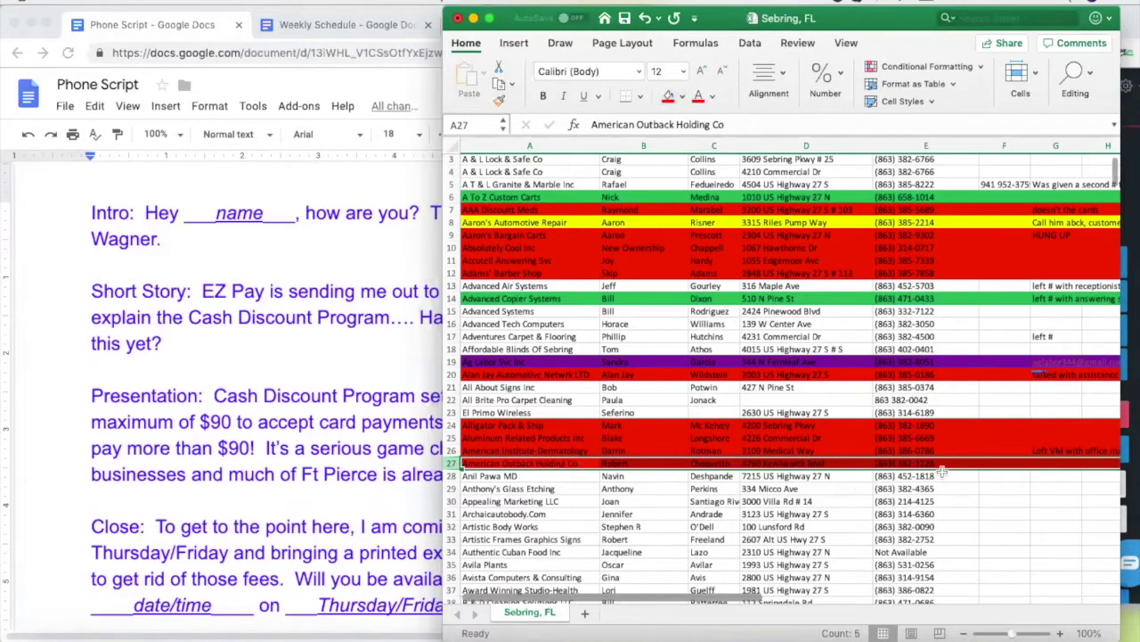
click(918, 477)
key(super+c)
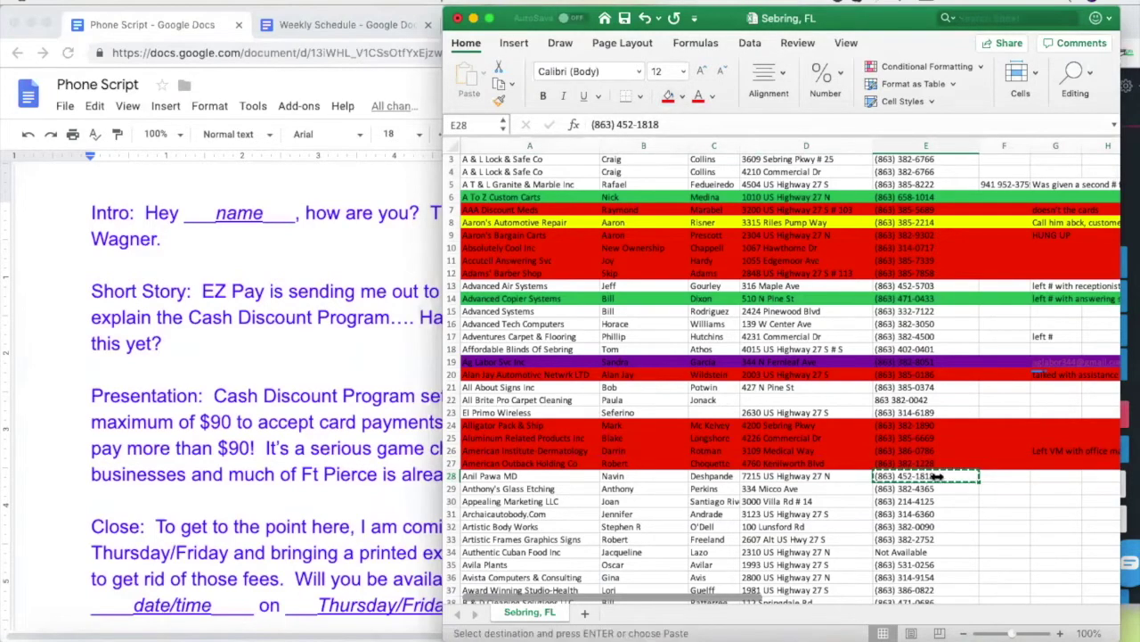
Clear the previous call in Nectardesk and dial the row 28 lead while reviewing its contact details
click(1130, 214)
click(1039, 415)
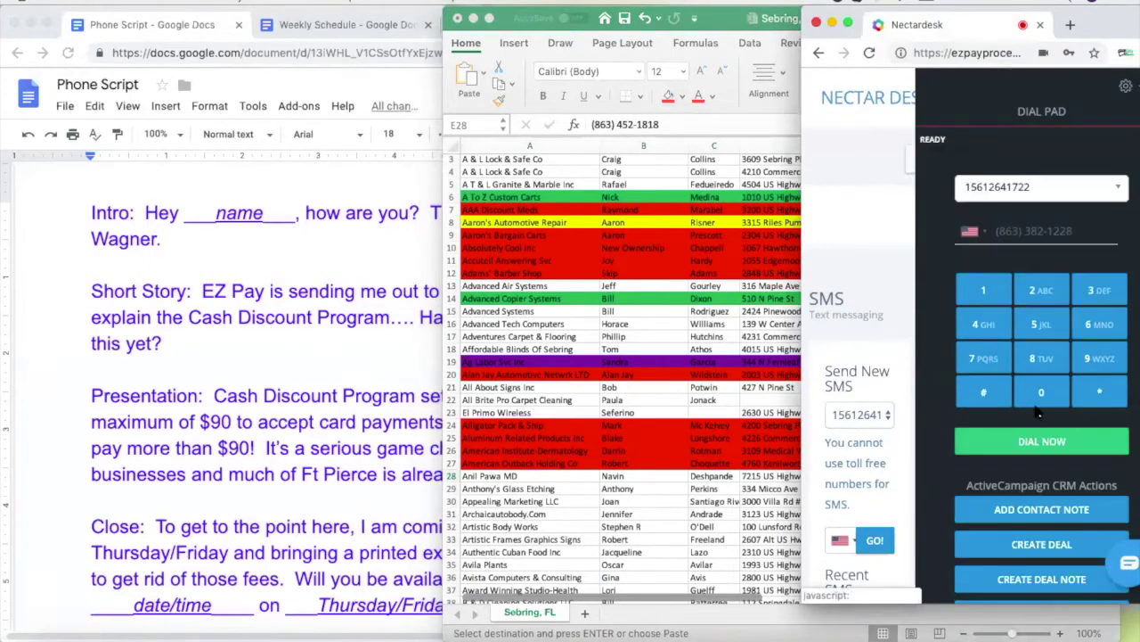
drag(1080, 231, 971, 234)
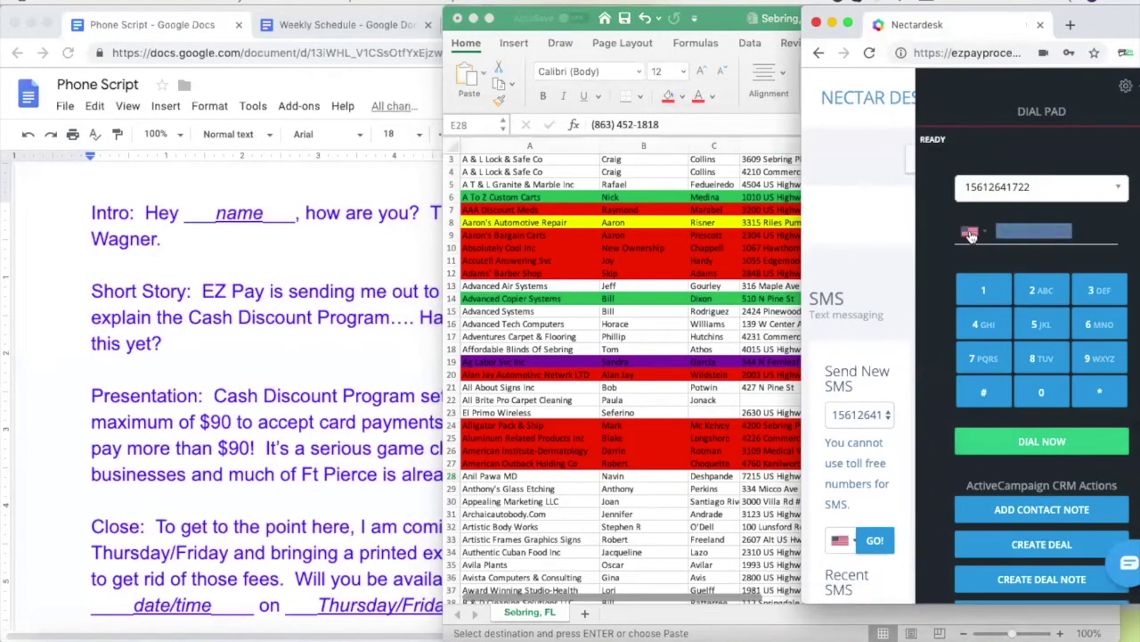
click(616, 493)
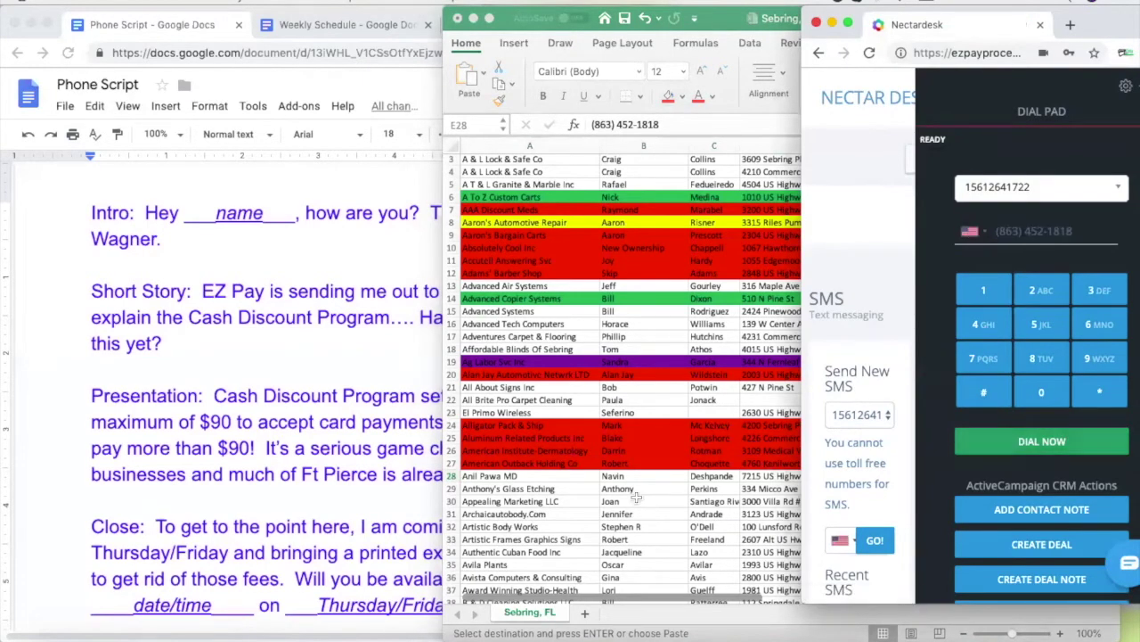
click(566, 479)
click(658, 479)
click(722, 477)
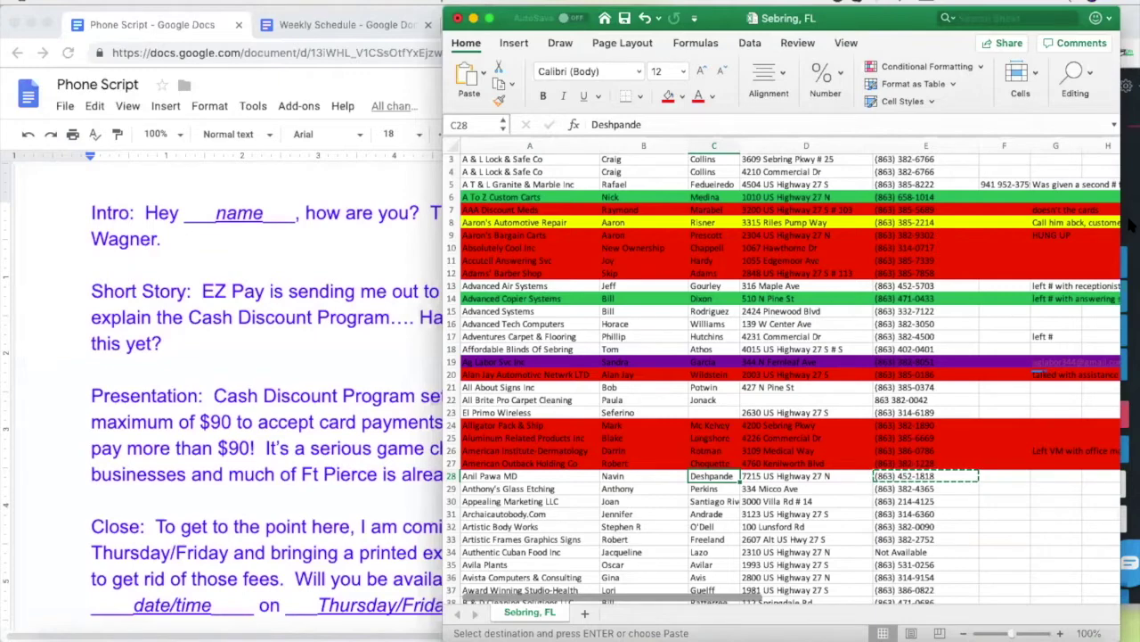
Hang up the call to the row 28 lead and return to the Sebring, FL sheet
click(1129, 225)
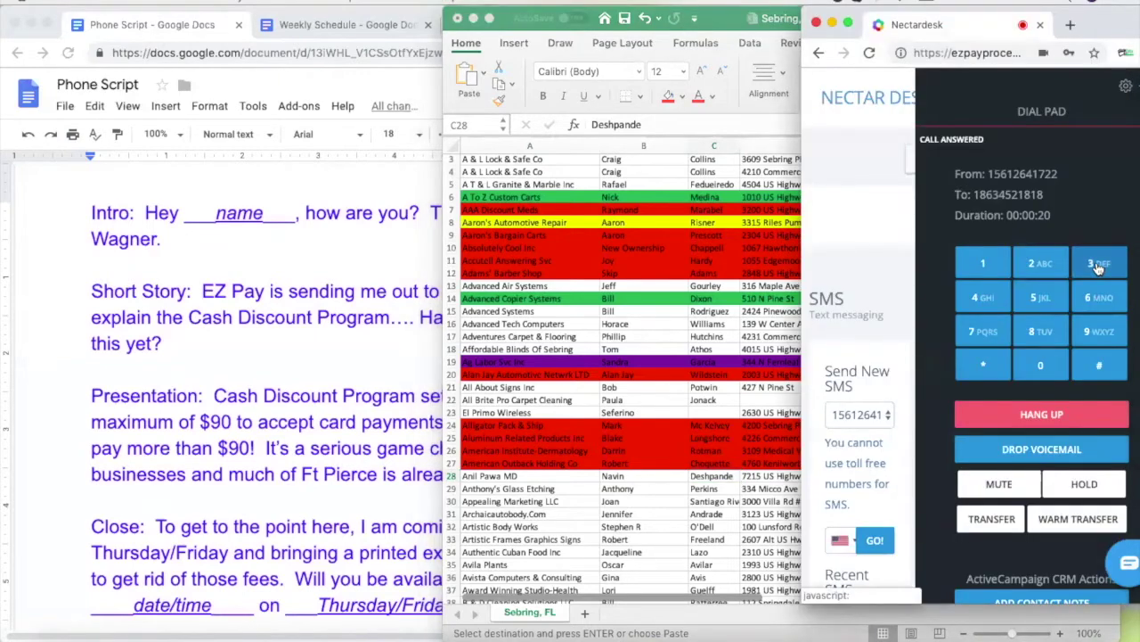
click(981, 265)
click(1034, 417)
click(570, 514)
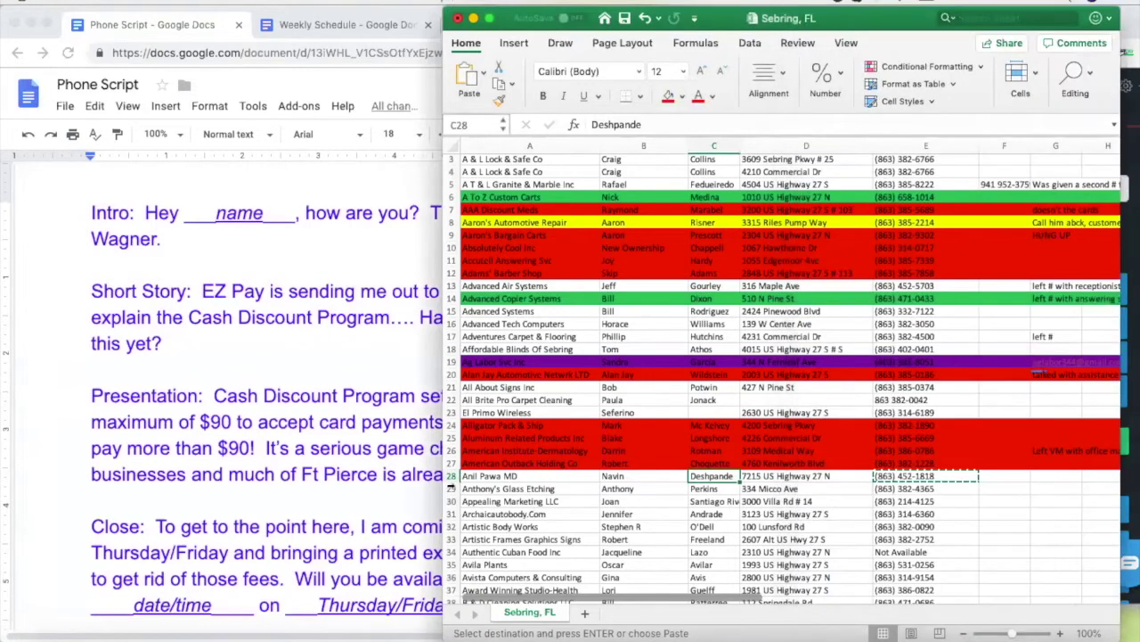
Copy Anthony's Glass Etching's number from E29 and bring up Thursday's table in the Weekly Schedule
click(902, 488)
key(super+c)
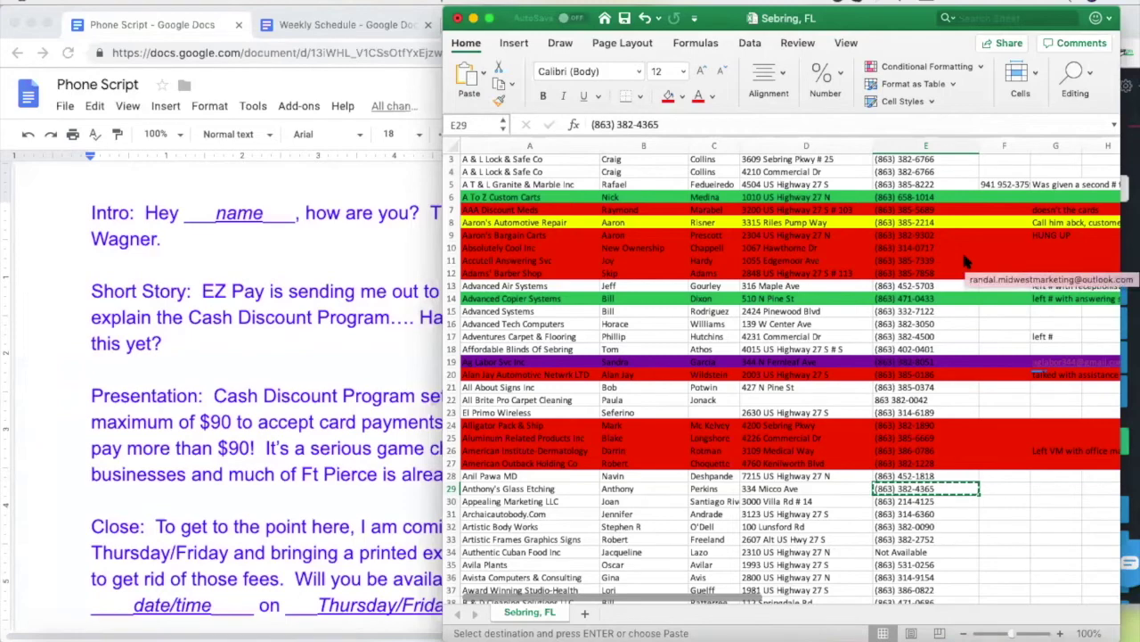
click(327, 26)
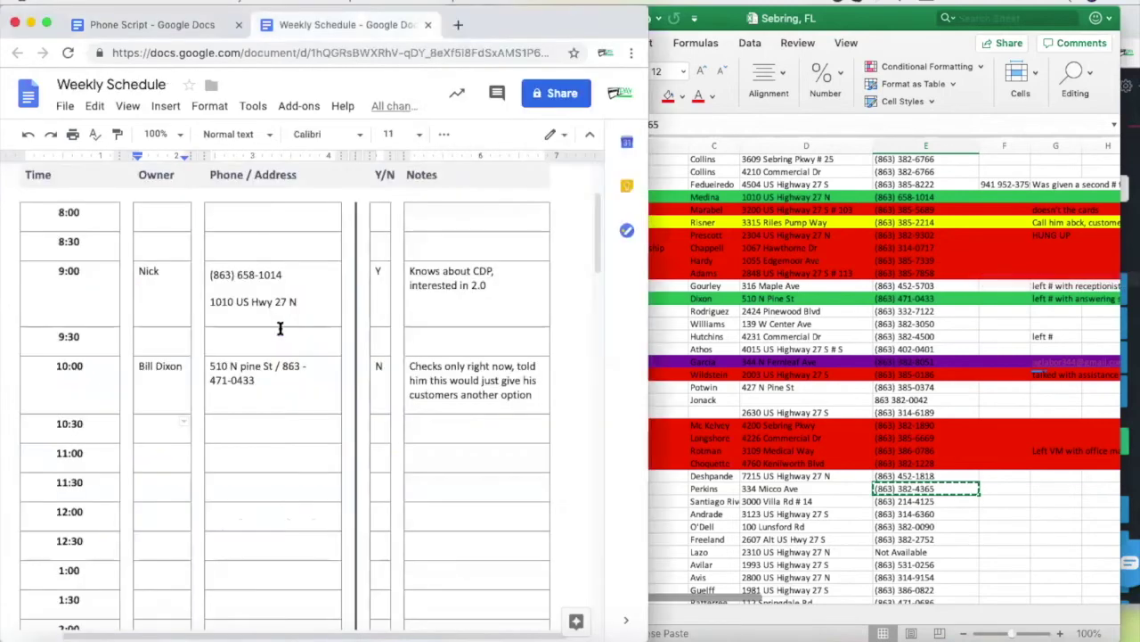
scroll(243, 458, down, 5)
scroll(244, 458, up, 3)
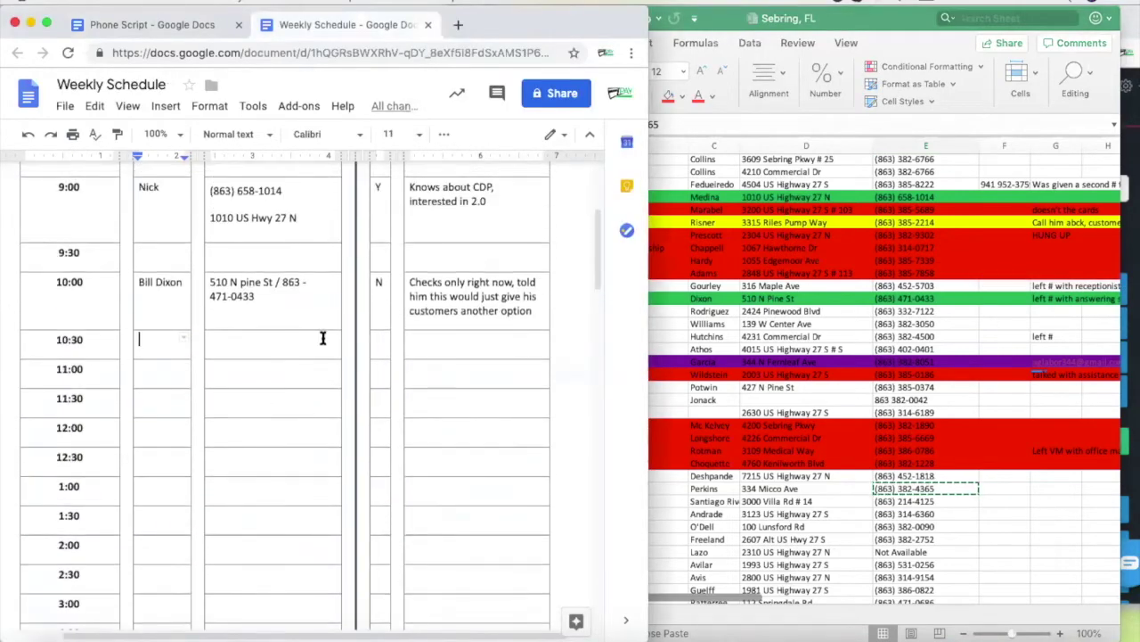
scroll(262, 397, up, 4)
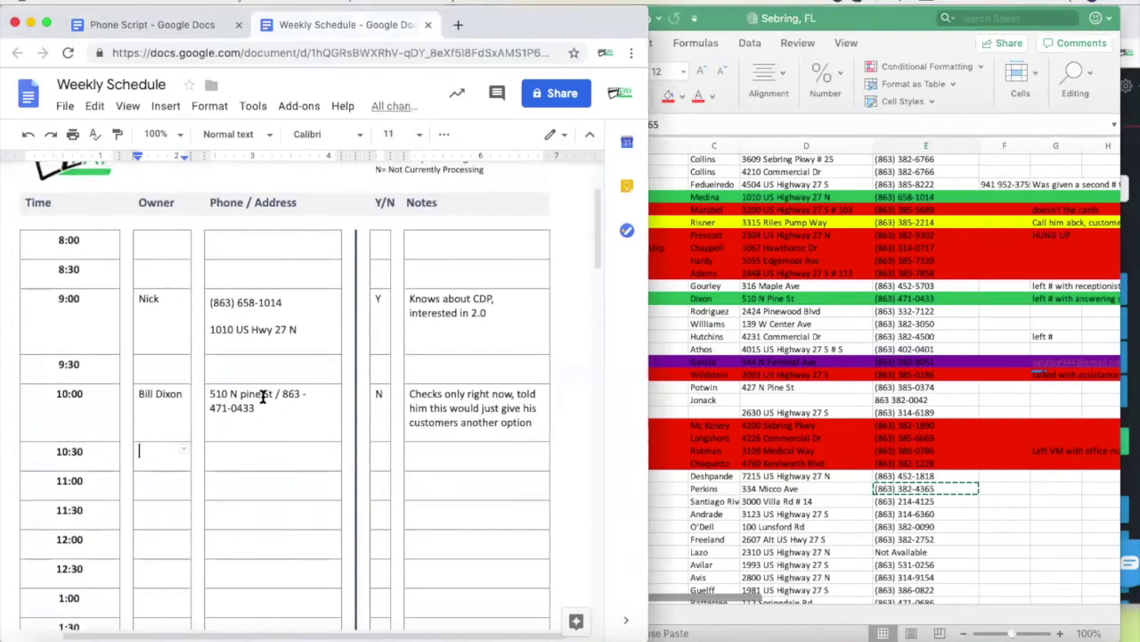
scroll(263, 397, down, 1)
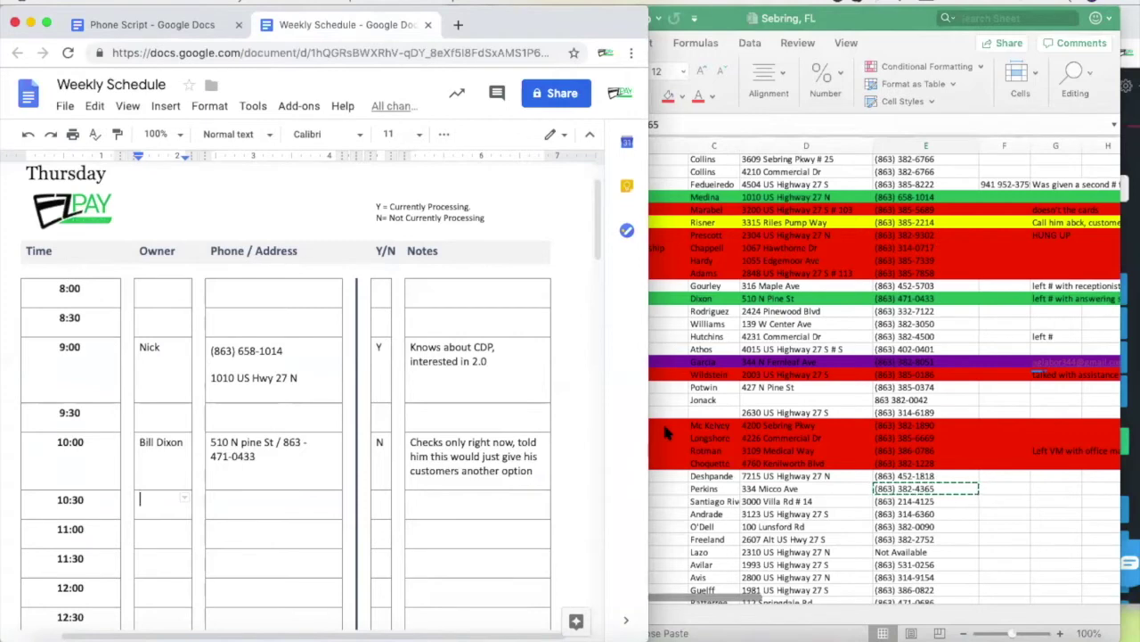
scroll(300, 517, down, 5)
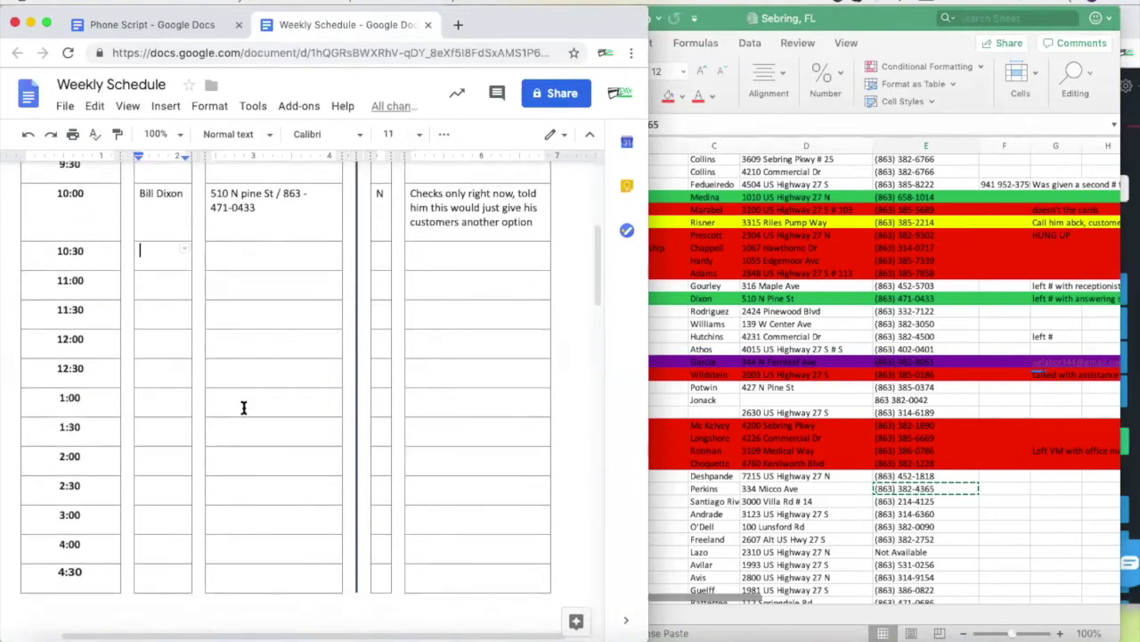
scroll(245, 409, up, 5)
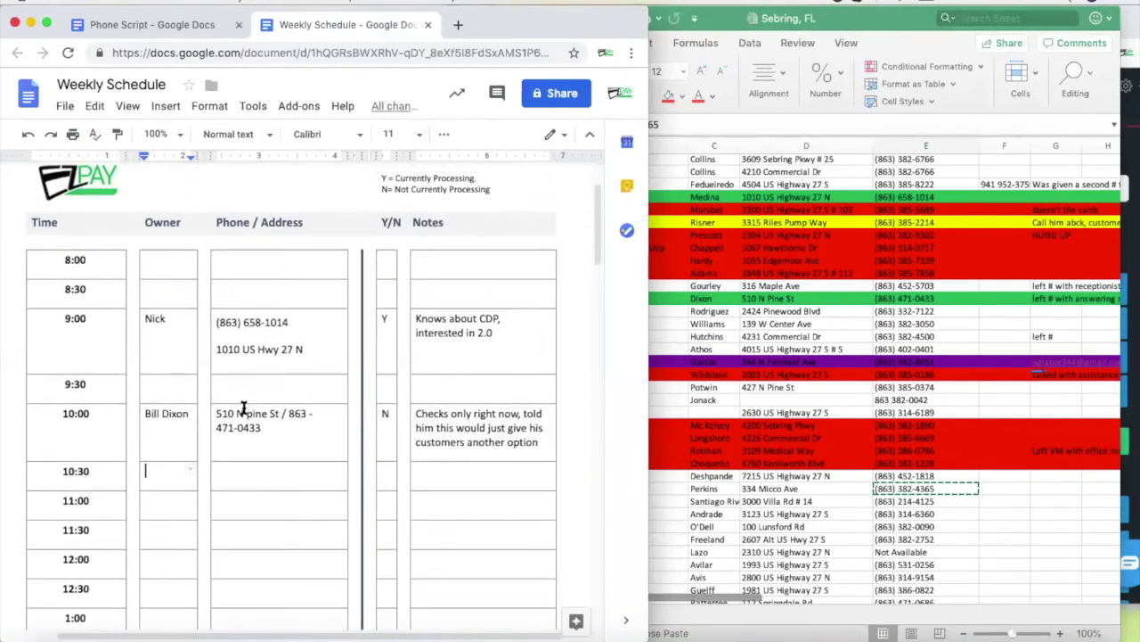
scroll(244, 407, up, 2)
scroll(243, 407, up, 1)
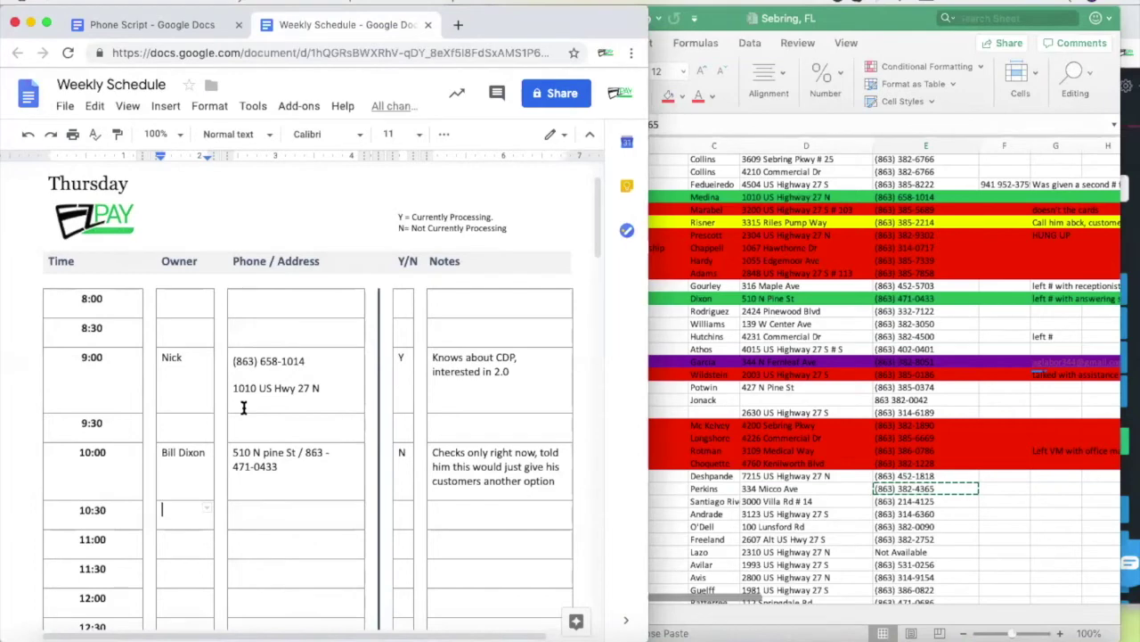
Paste the E29 number into Nectardesk and dial Anthony's Glass Etching, then bring up the Phone Script
click(866, 493)
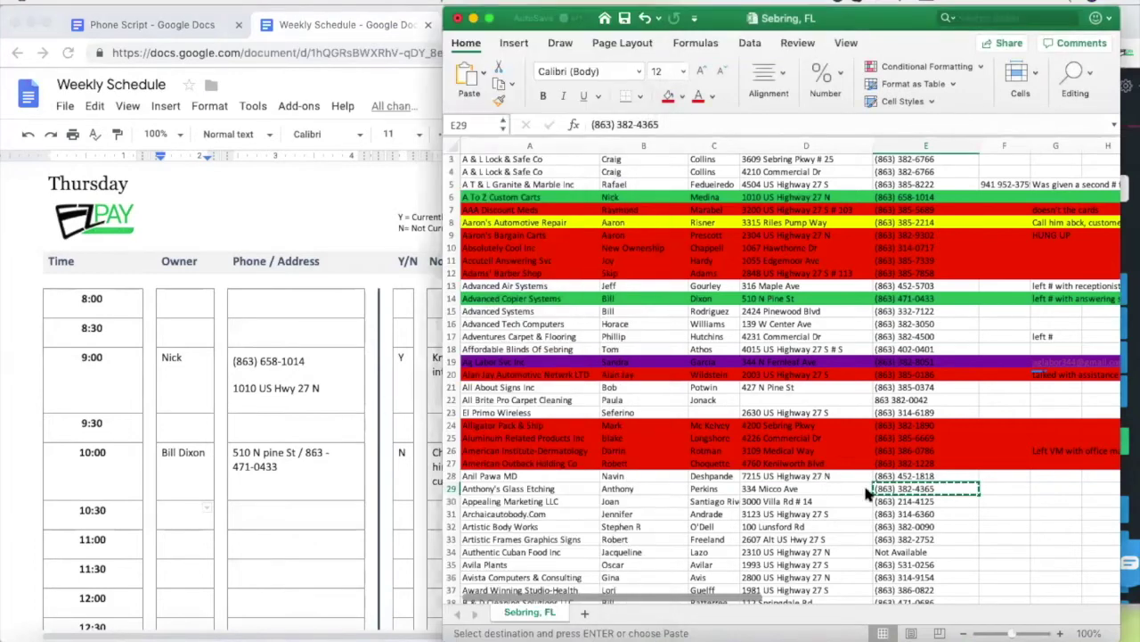
click(898, 501)
click(904, 488)
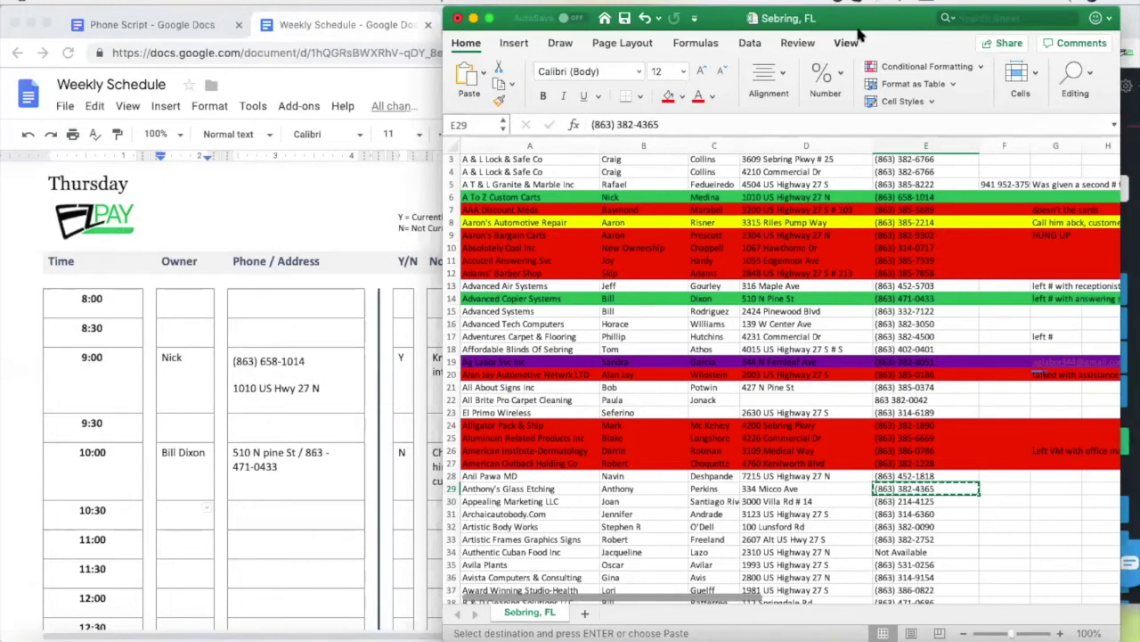
click(1130, 259)
drag(1073, 231, 987, 236)
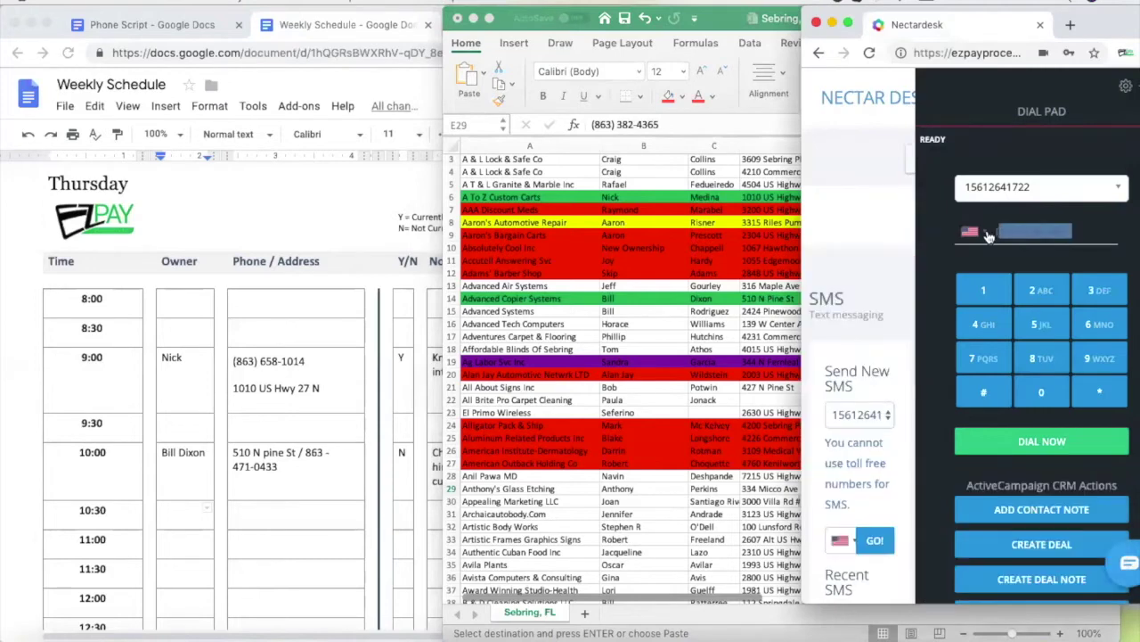
key(super+v)
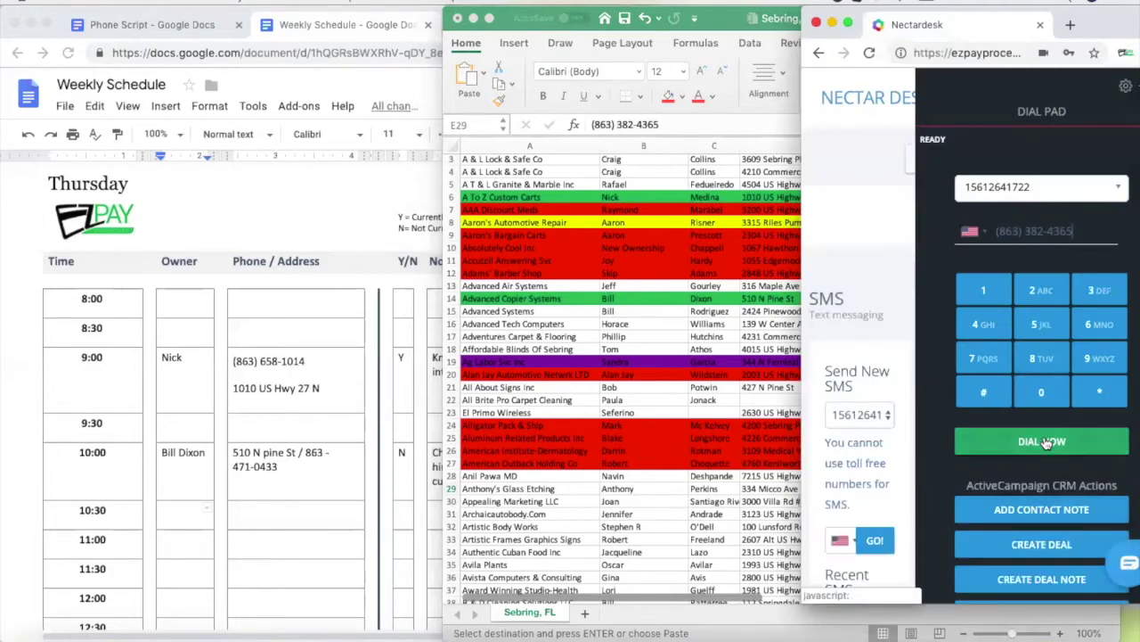
click(956, 450)
click(664, 505)
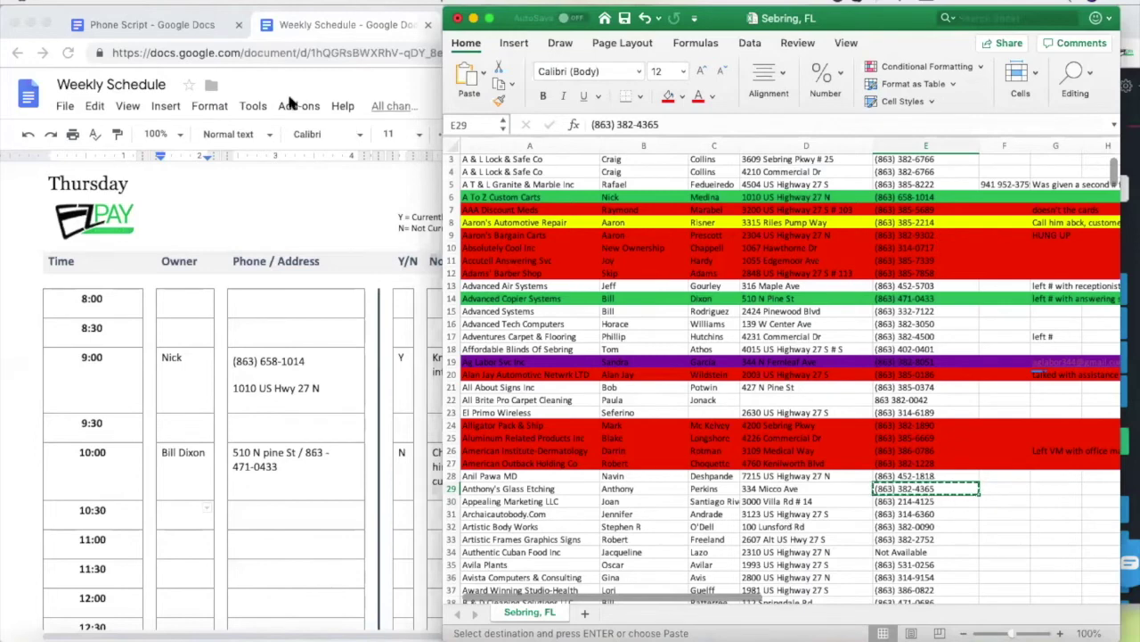
click(156, 27)
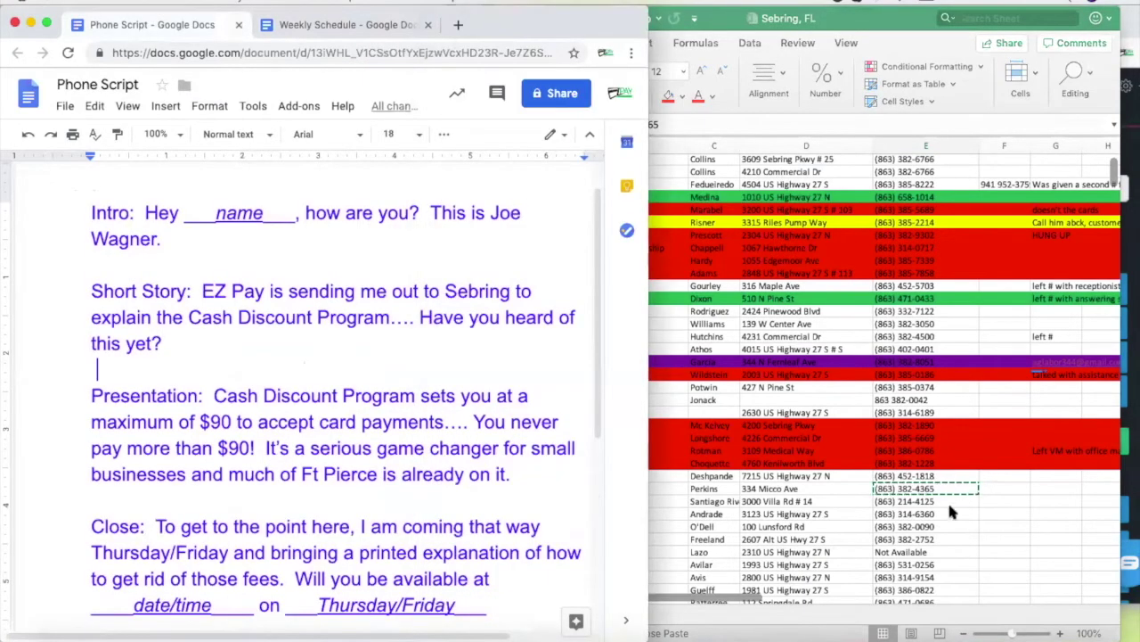
Read through the Phone Script, then bring the Sebring, FL sheet back showing row 29
click(930, 488)
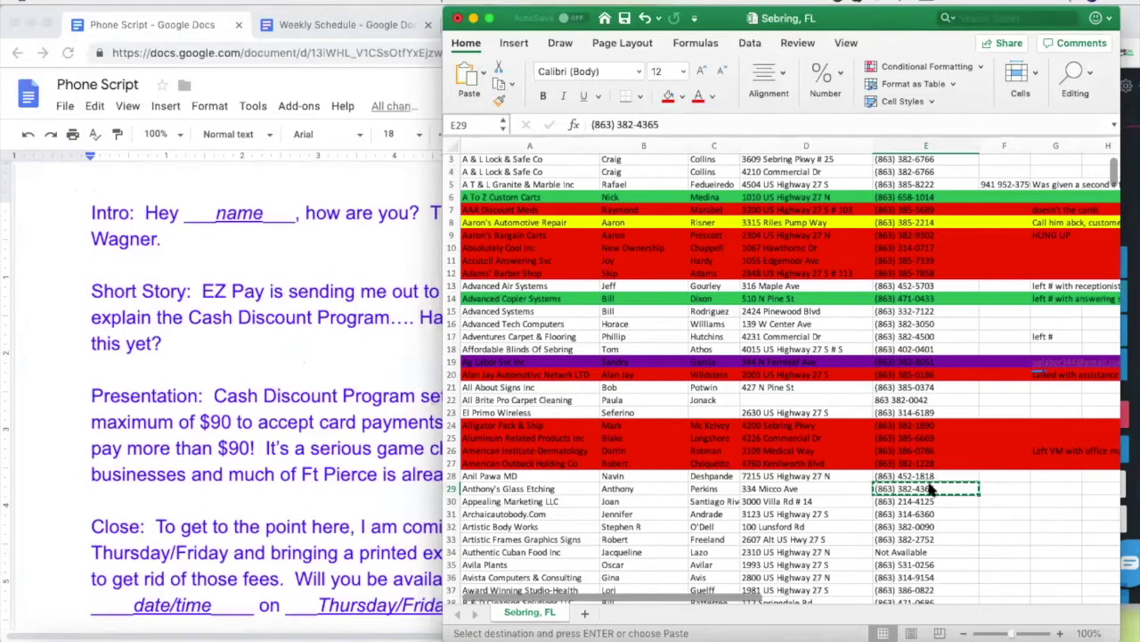
click(318, 370)
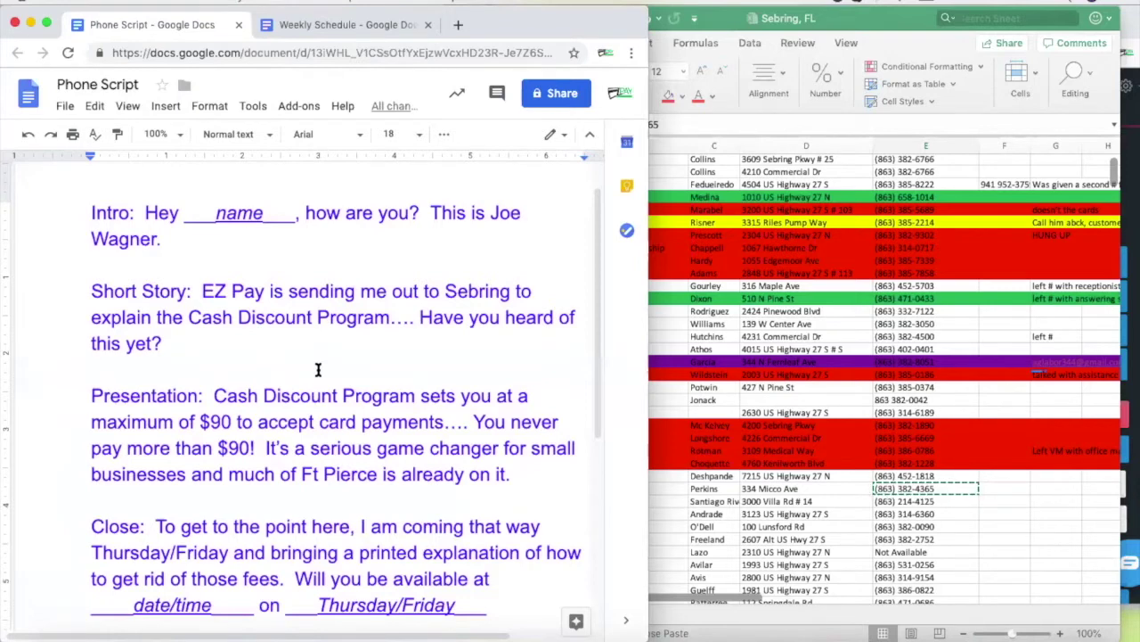
click(223, 348)
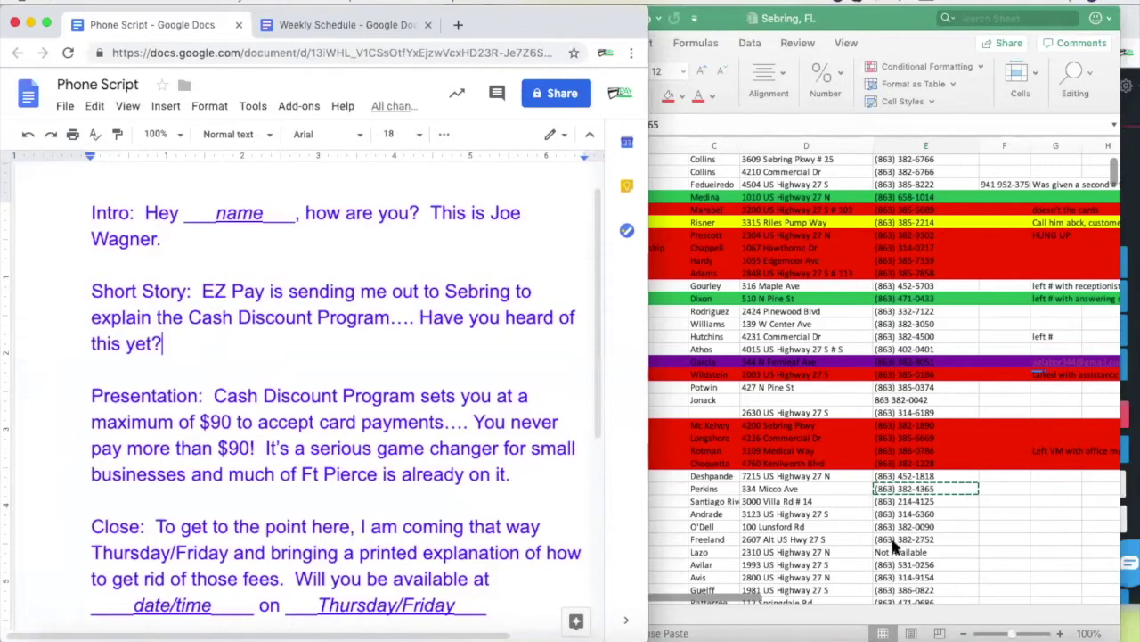
click(813, 481)
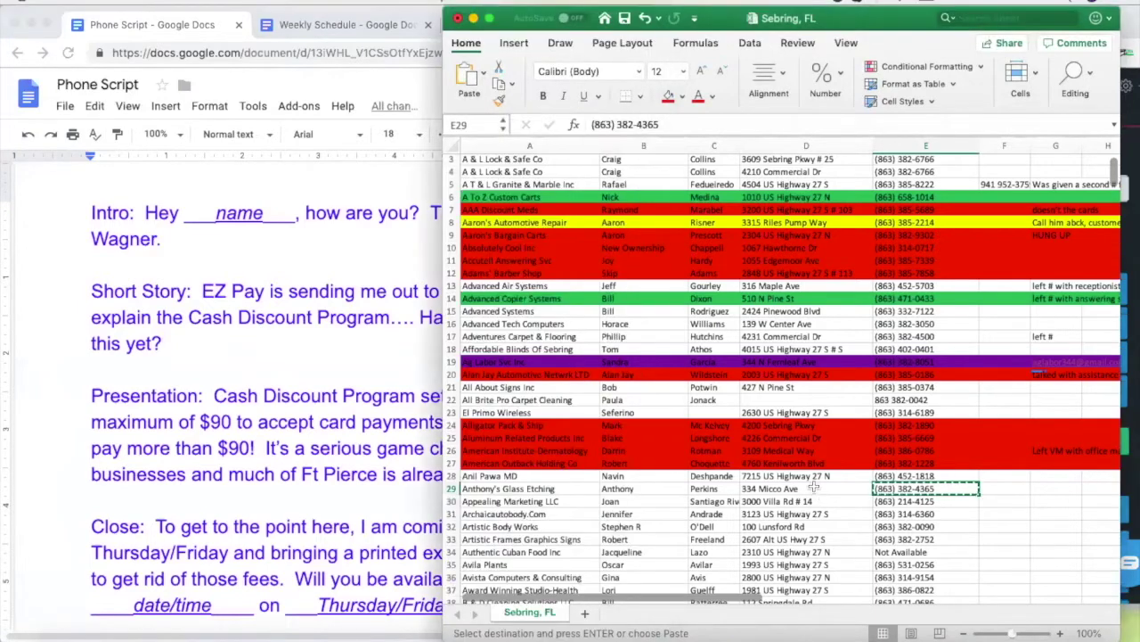
key(super+Tab)
click(649, 509)
Fill the whole Anthony's Glass Etching row 29 red
click(454, 482)
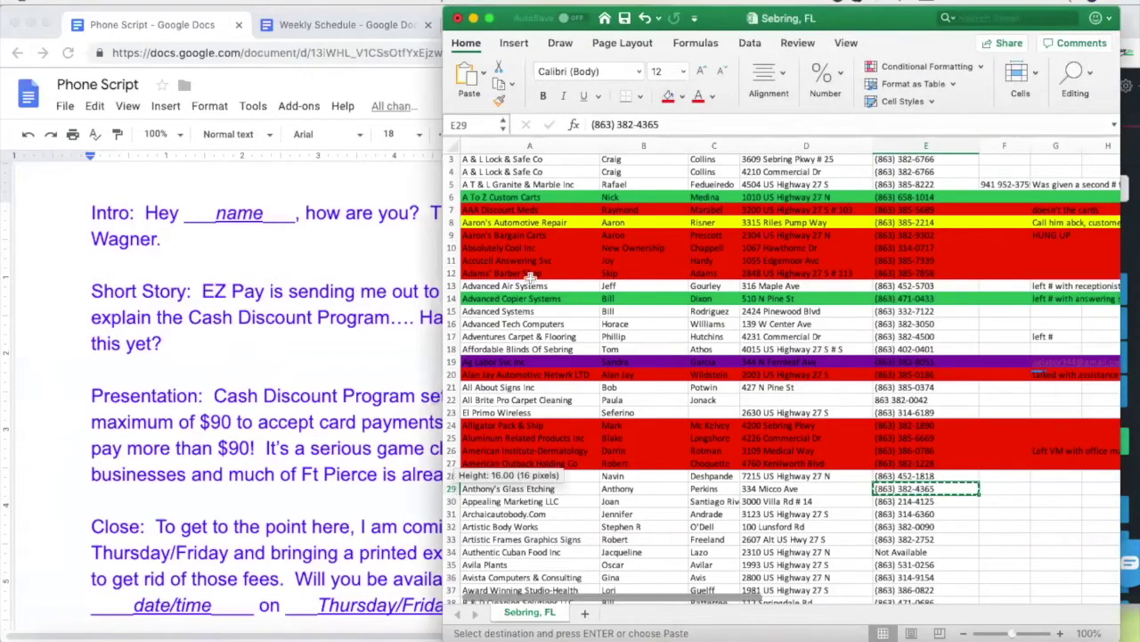
click(668, 97)
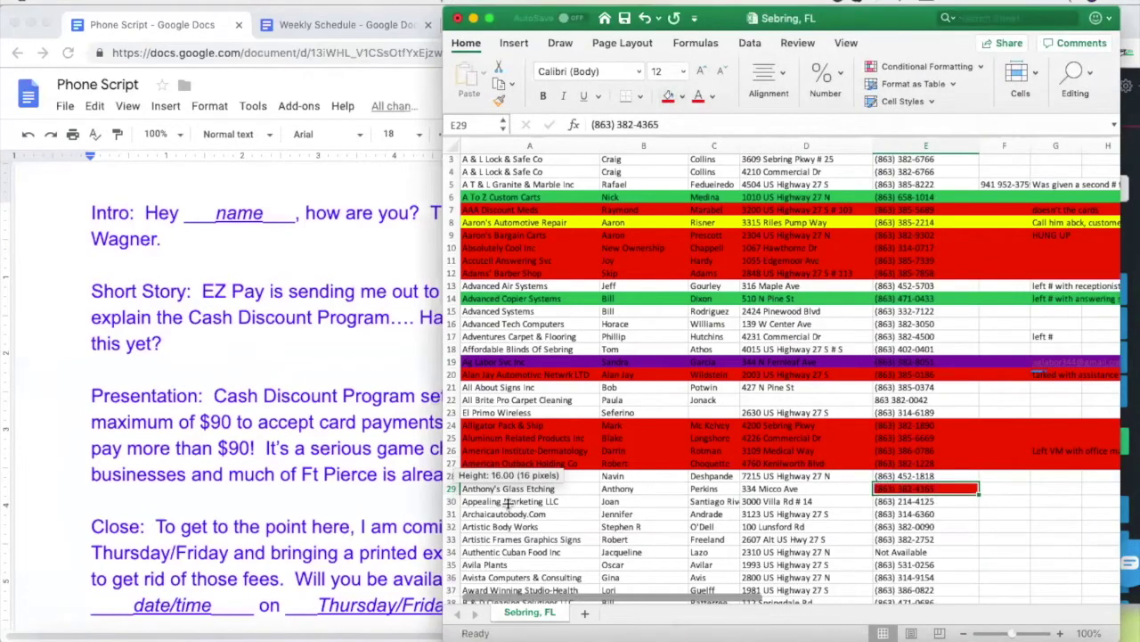
click(450, 488)
click(669, 96)
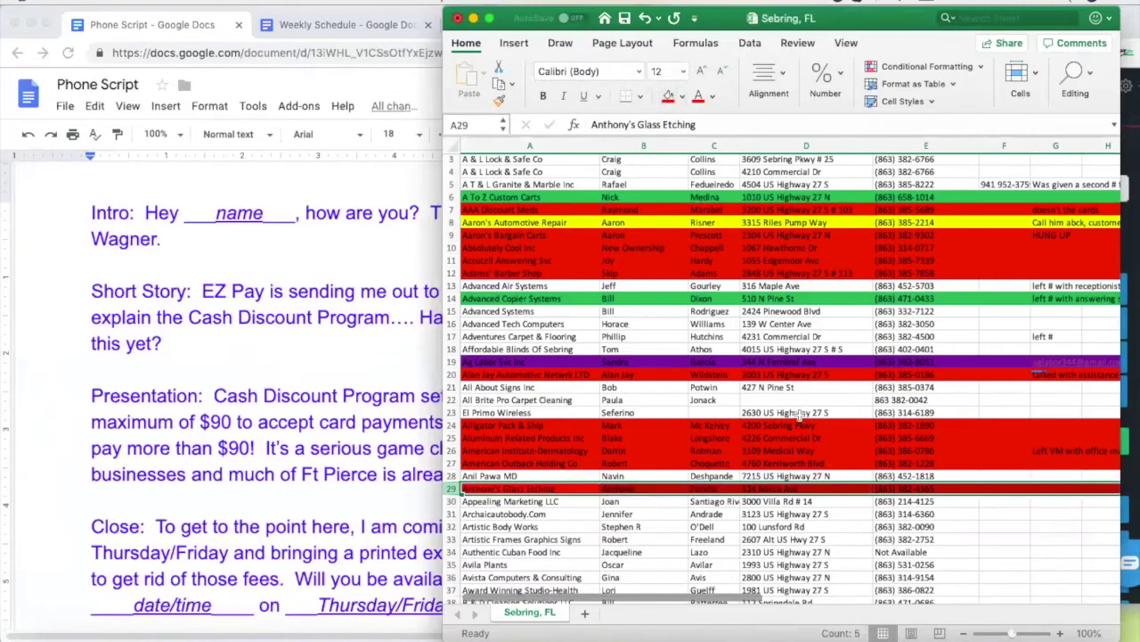
Copy the row 30 business's phone number and dial it in Nectardesk
click(807, 437)
click(906, 501)
key(ctrl+c)
click(1130, 246)
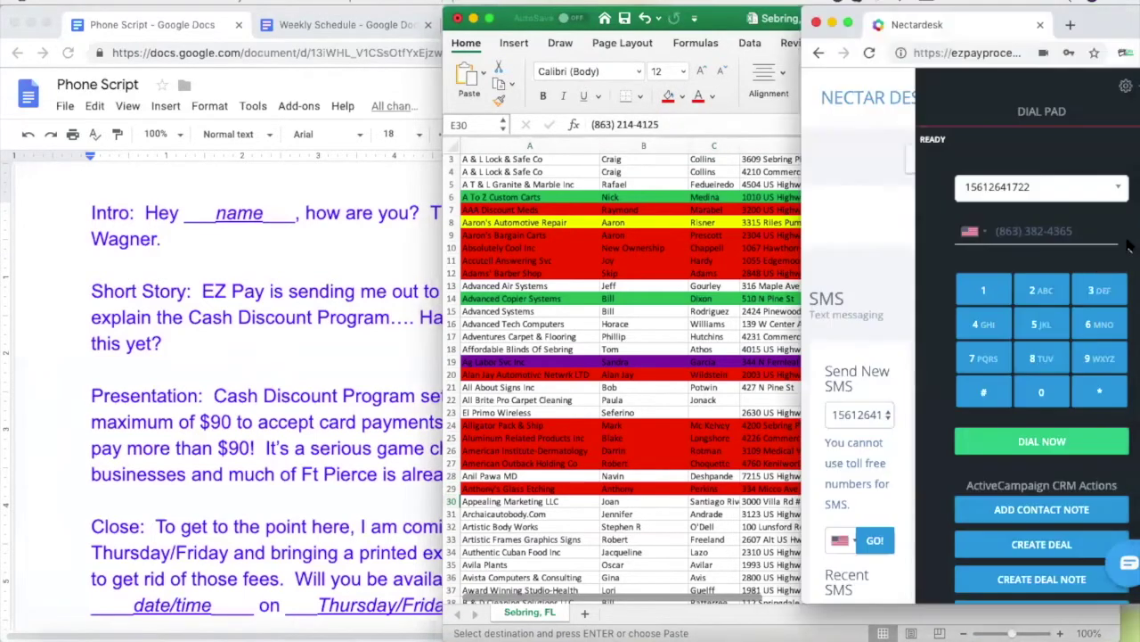
drag(1092, 232, 959, 236)
key(ctrl+v)
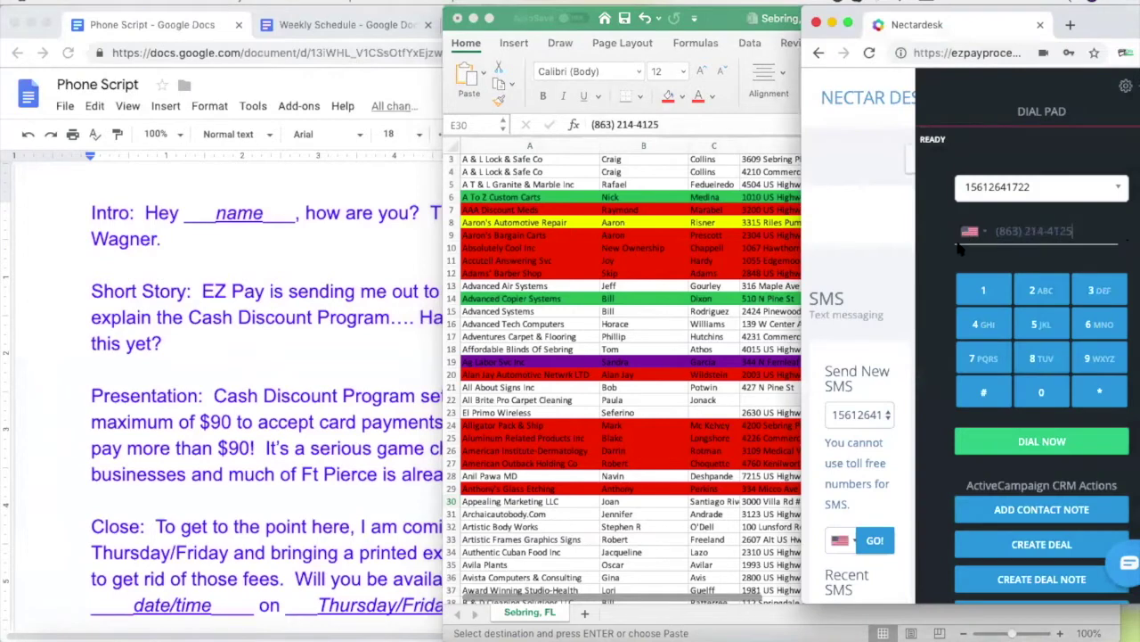
click(1053, 441)
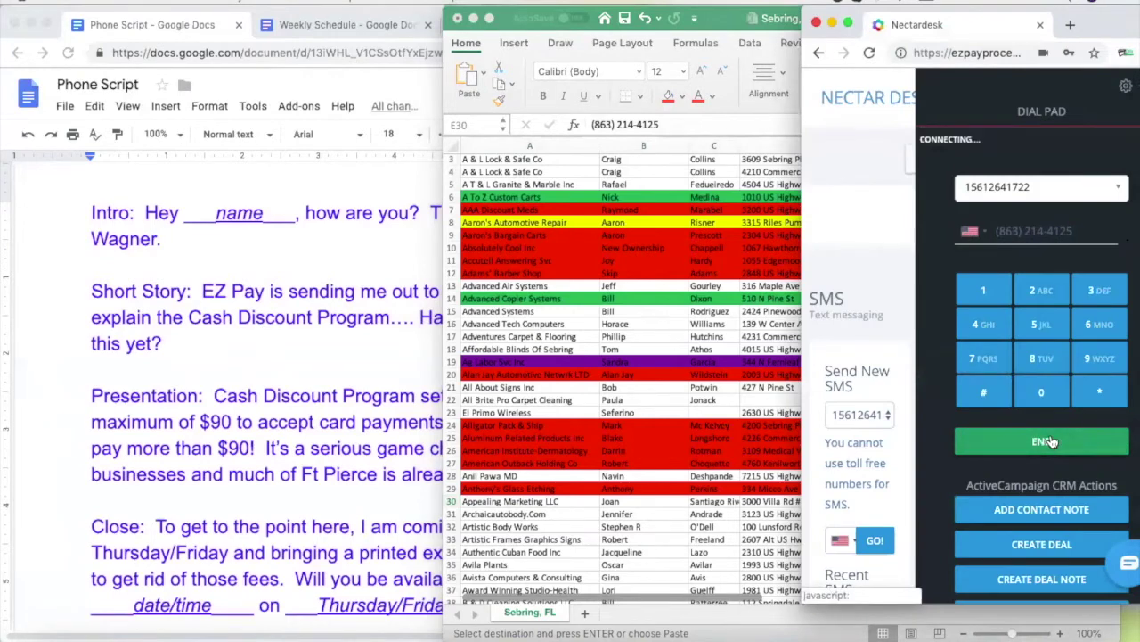
Widen column C so row 30's cut-off surname fits
click(567, 504)
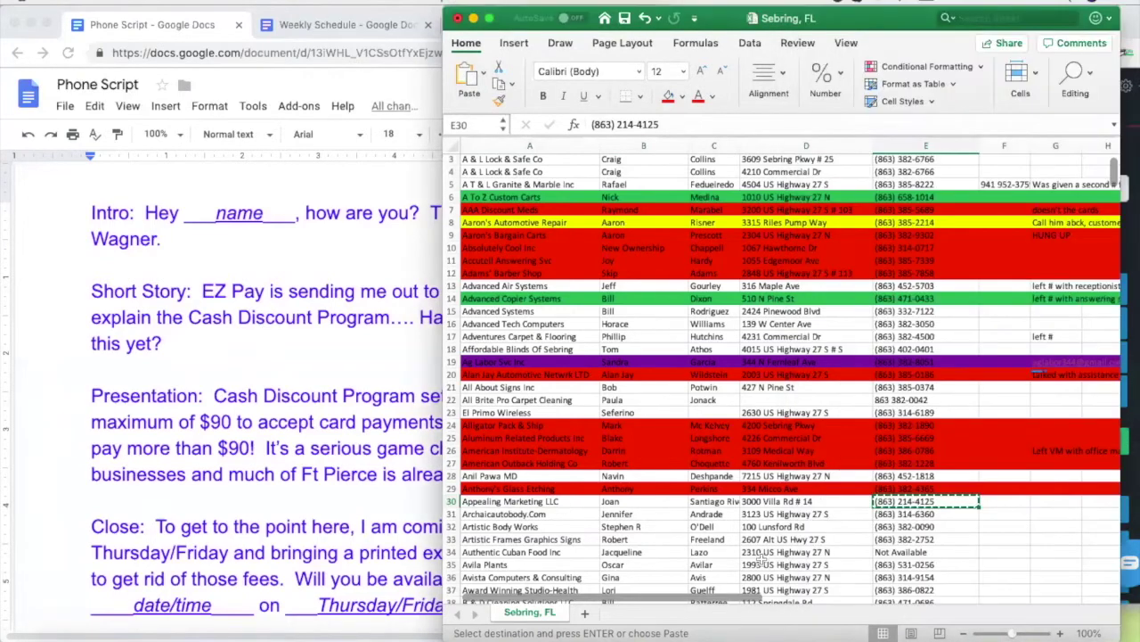
click(765, 501)
click(718, 502)
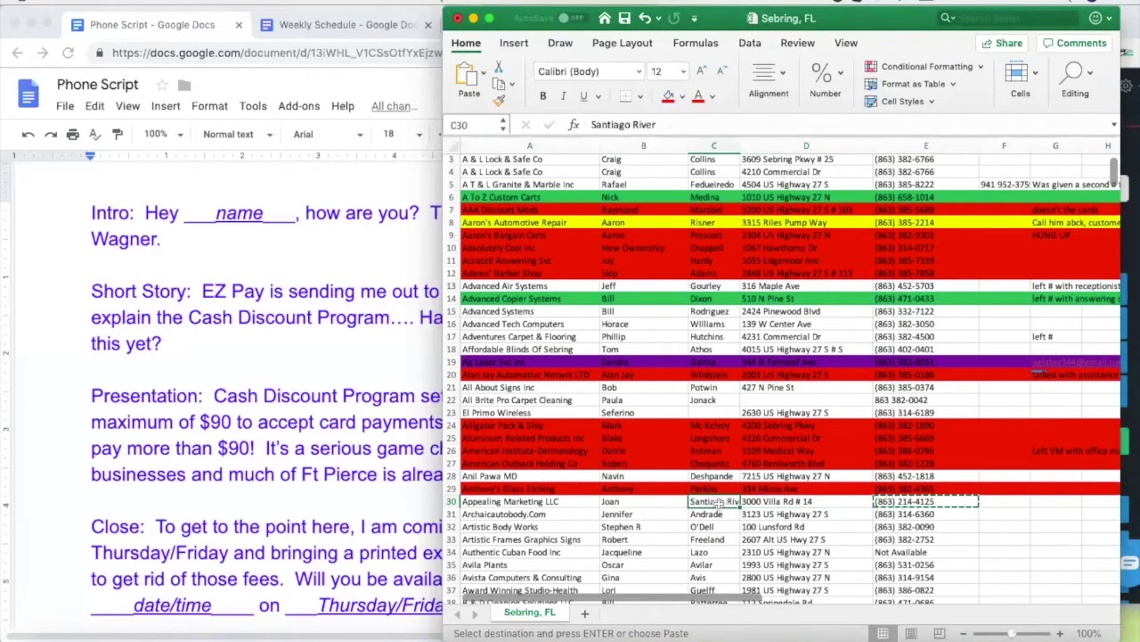
drag(740, 142, 776, 143)
click(950, 500)
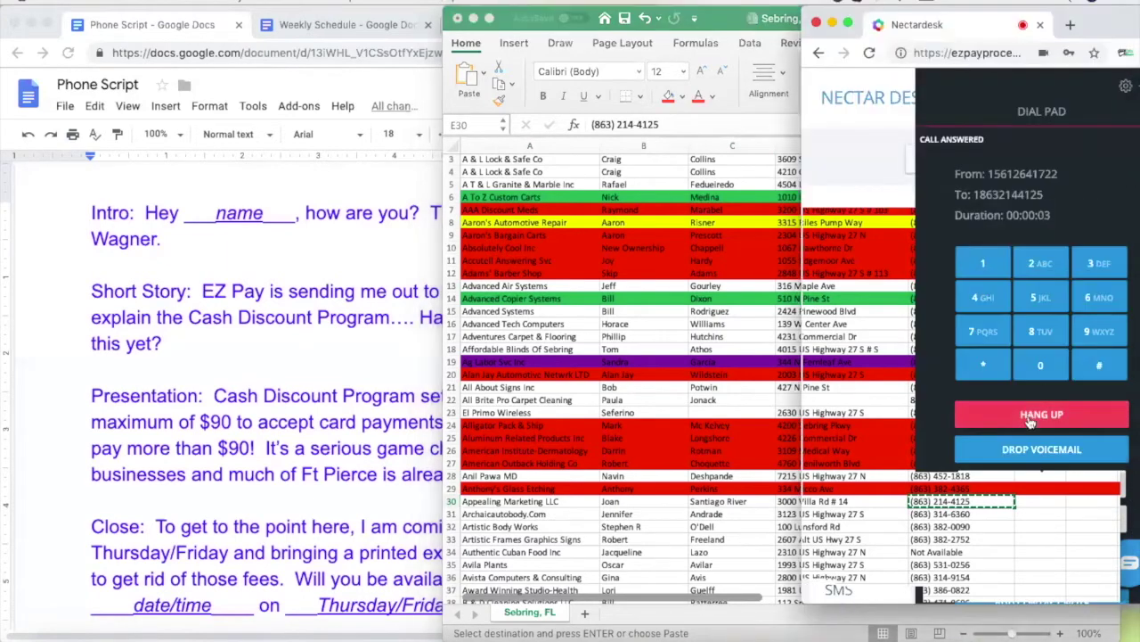
Hang up the row 30 call and copy Archaicautobody.Com's number from E31
click(1030, 423)
click(644, 524)
click(952, 517)
key(super+c)
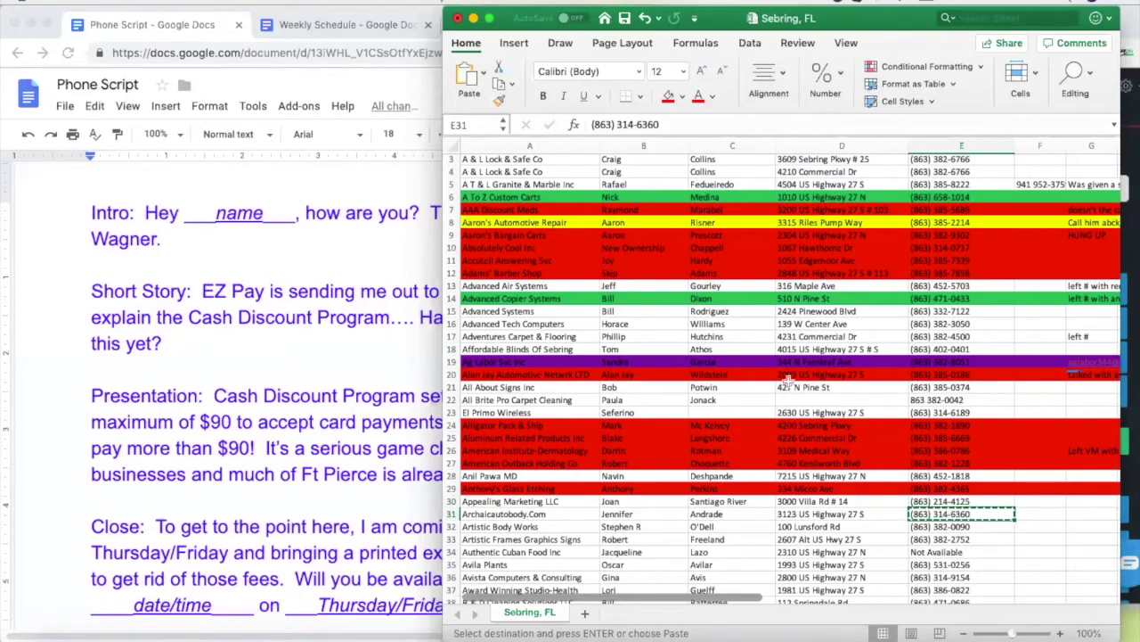
Paste the E31 number into Nectardesk's dial field and call Archaicautobody.Com
click(1127, 147)
drag(1073, 231, 989, 237)
key(super+v)
click(1041, 441)
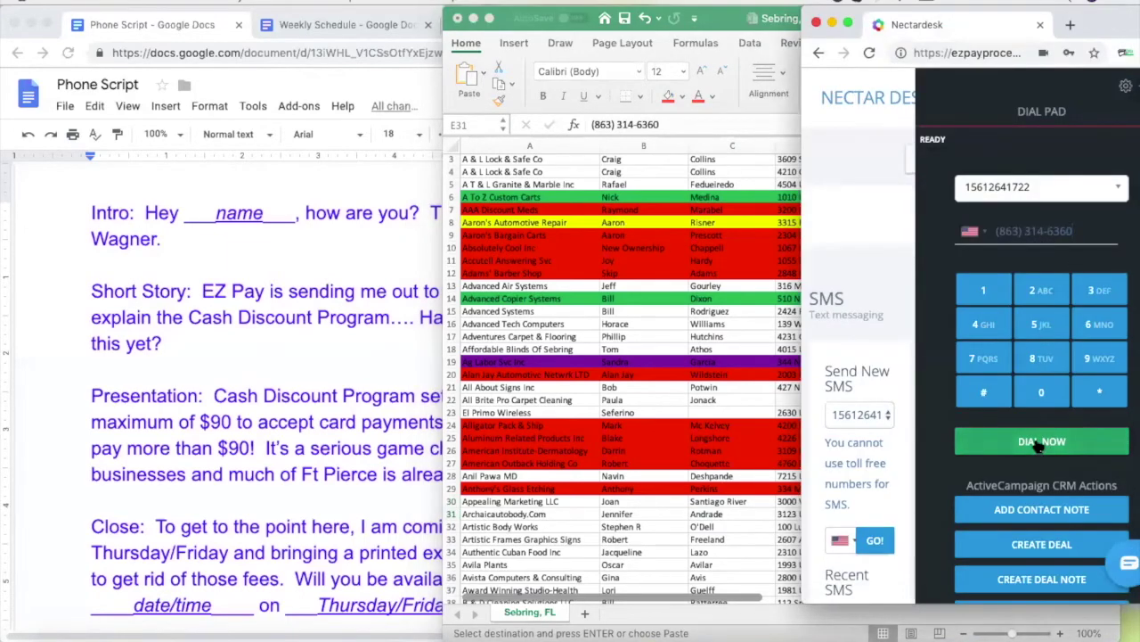
Copy Artistic Body Works' number from E32 and answer the incoming call to connect
click(593, 501)
click(961, 526)
key(super+c)
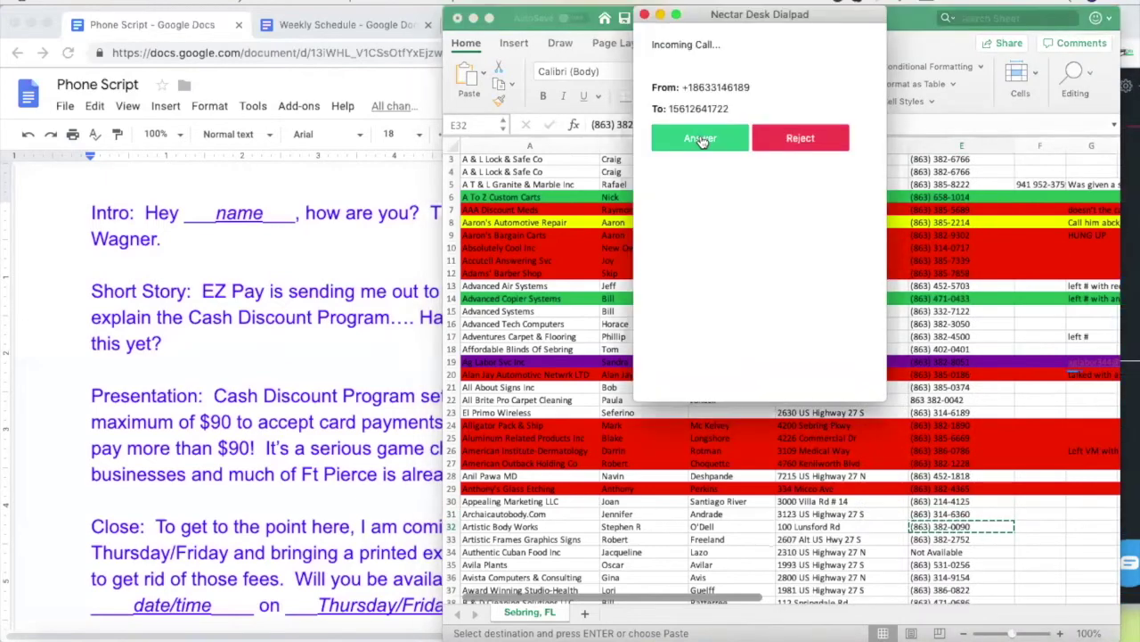
click(701, 141)
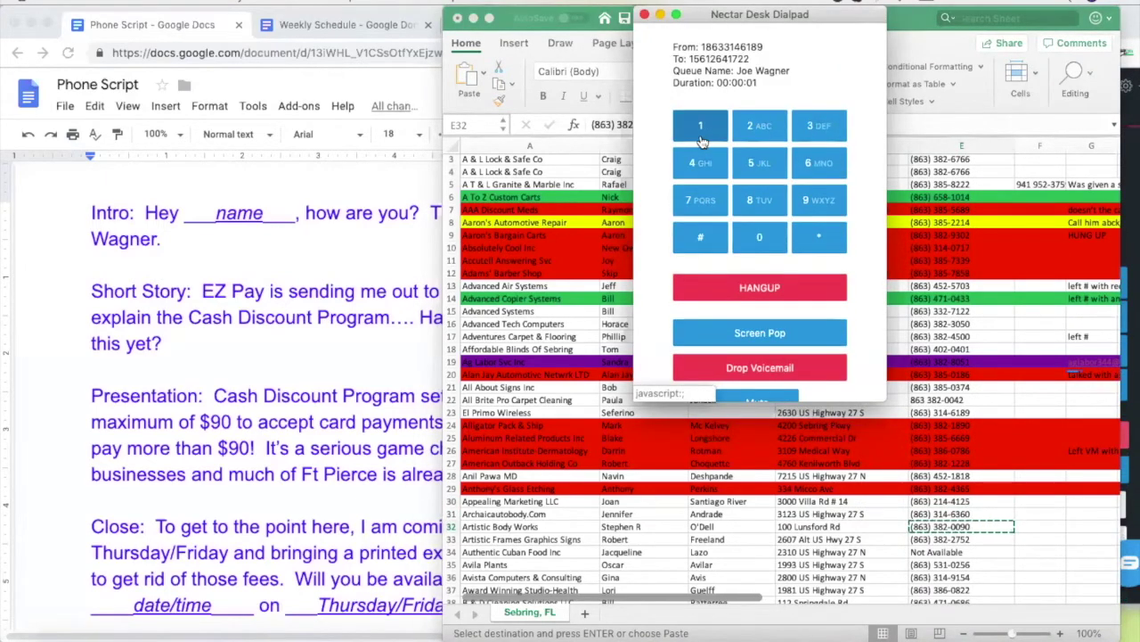
Look over the lead sheet, then switch to the Phone Script document
click(538, 345)
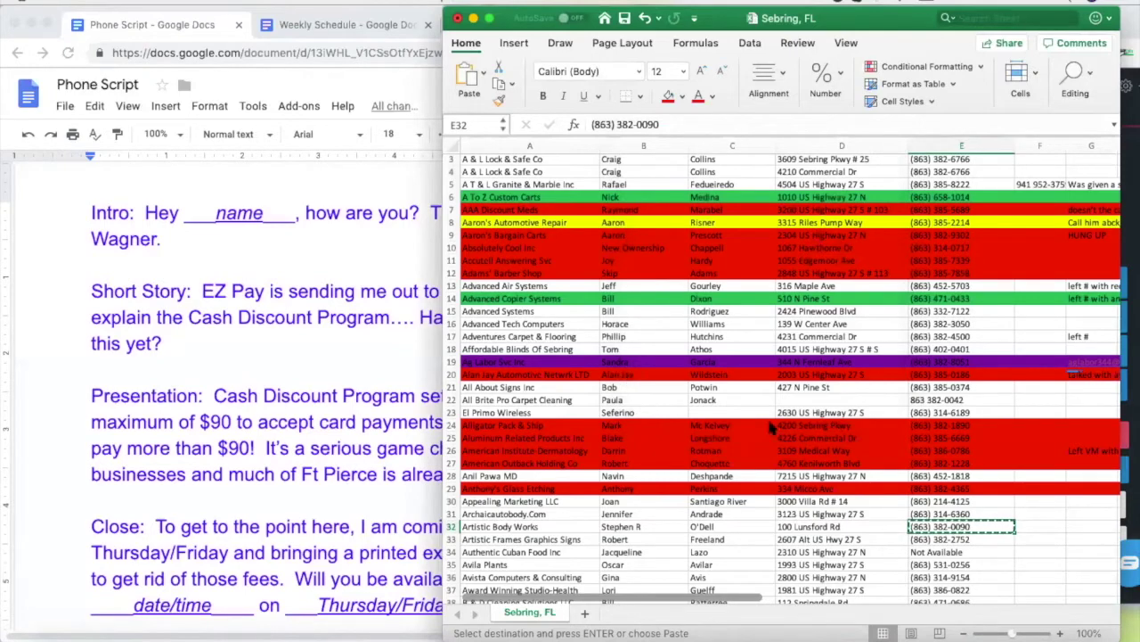
scroll(813, 427, right, 2)
scroll(813, 428, left, 2)
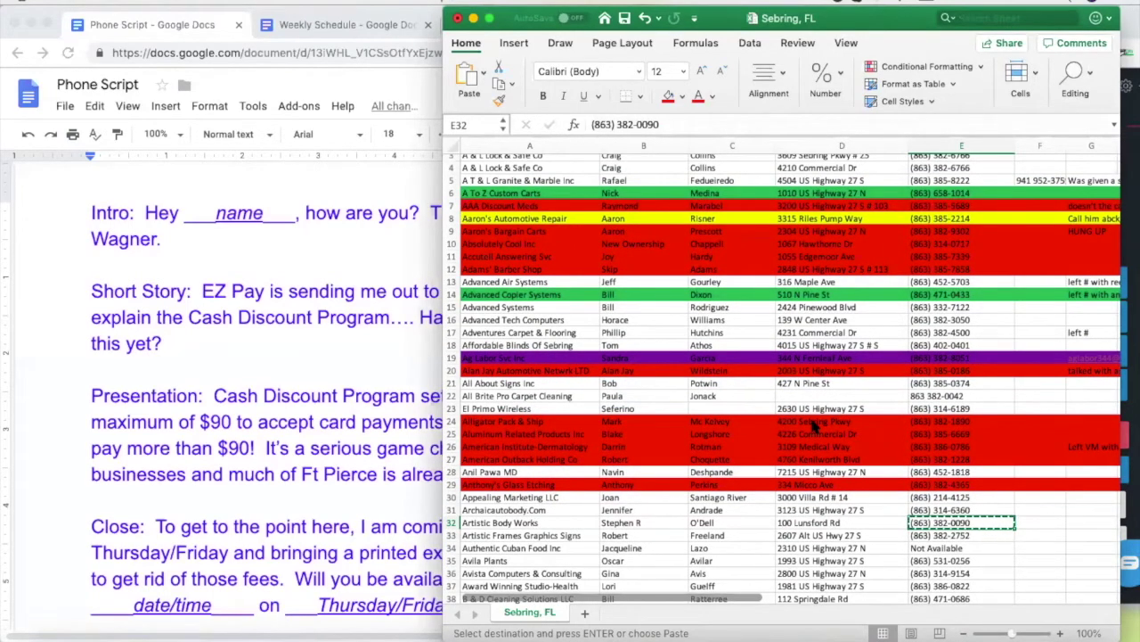
scroll(713, 400, down, 1)
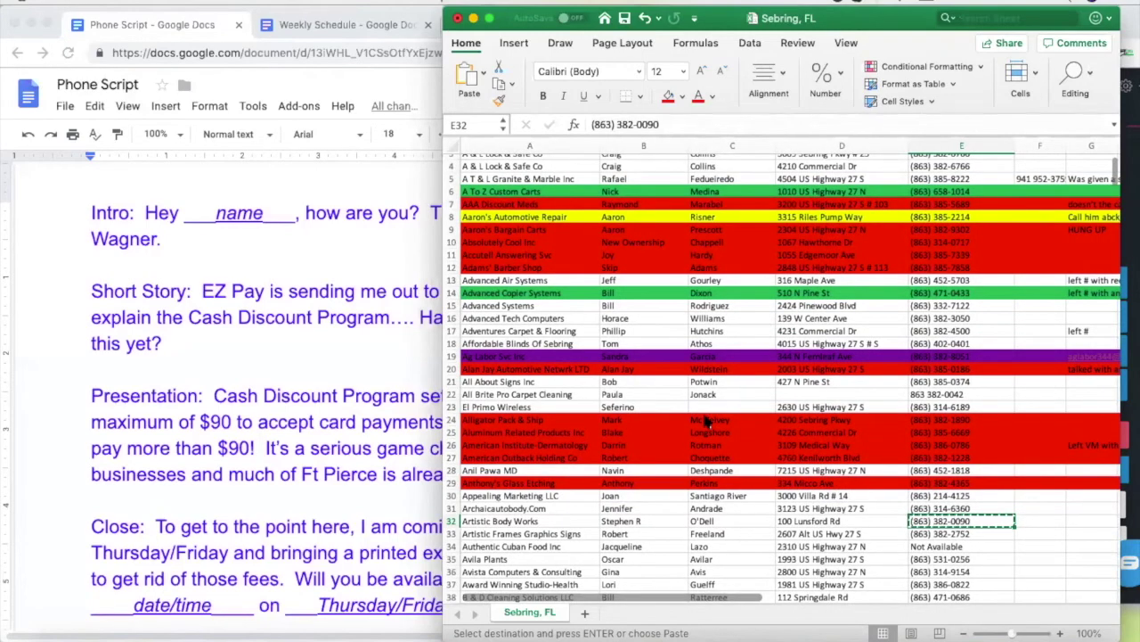
click(381, 264)
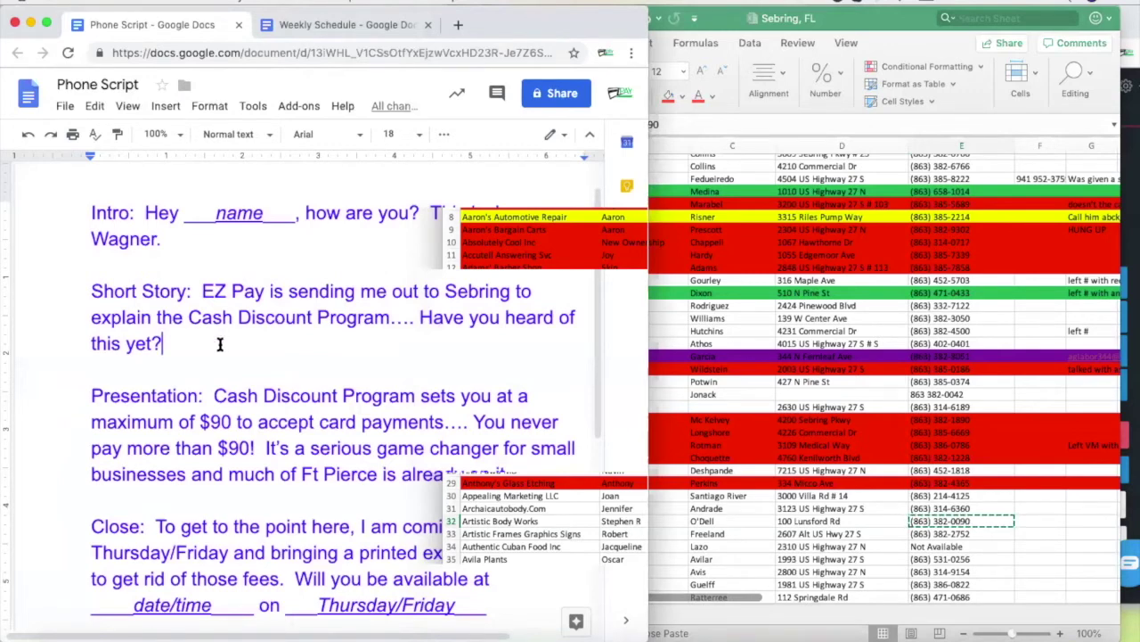
Change the Short Story's 'the Cash Discount Program' to 'this new Cash Discount Program'
click(183, 322)
key(BackSpace)
text(is new)
click(307, 348)
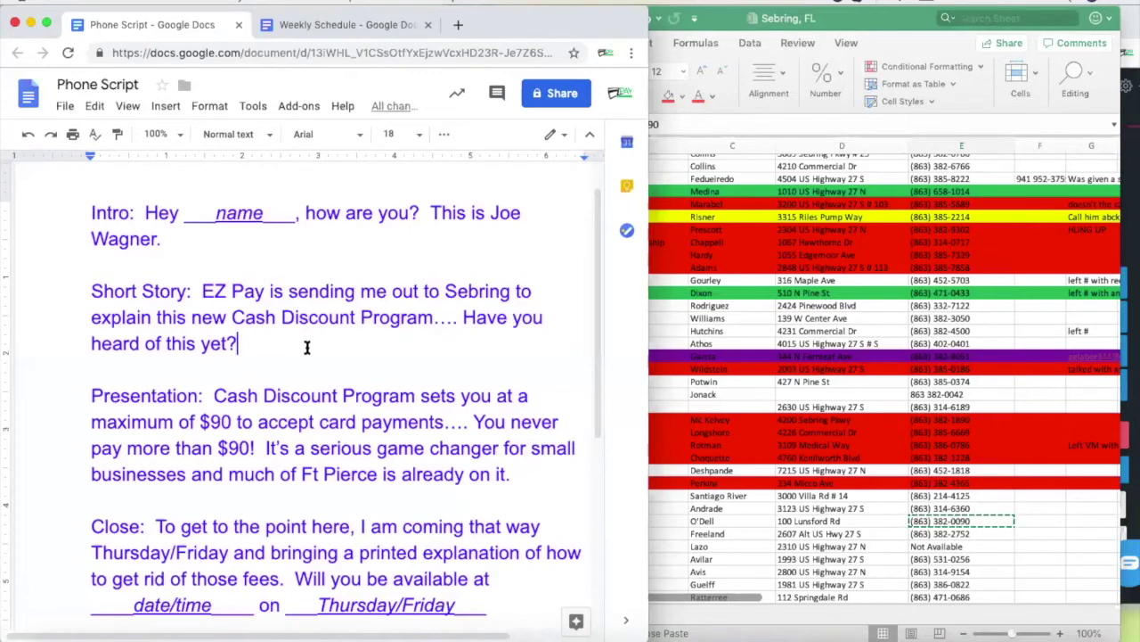
click(773, 383)
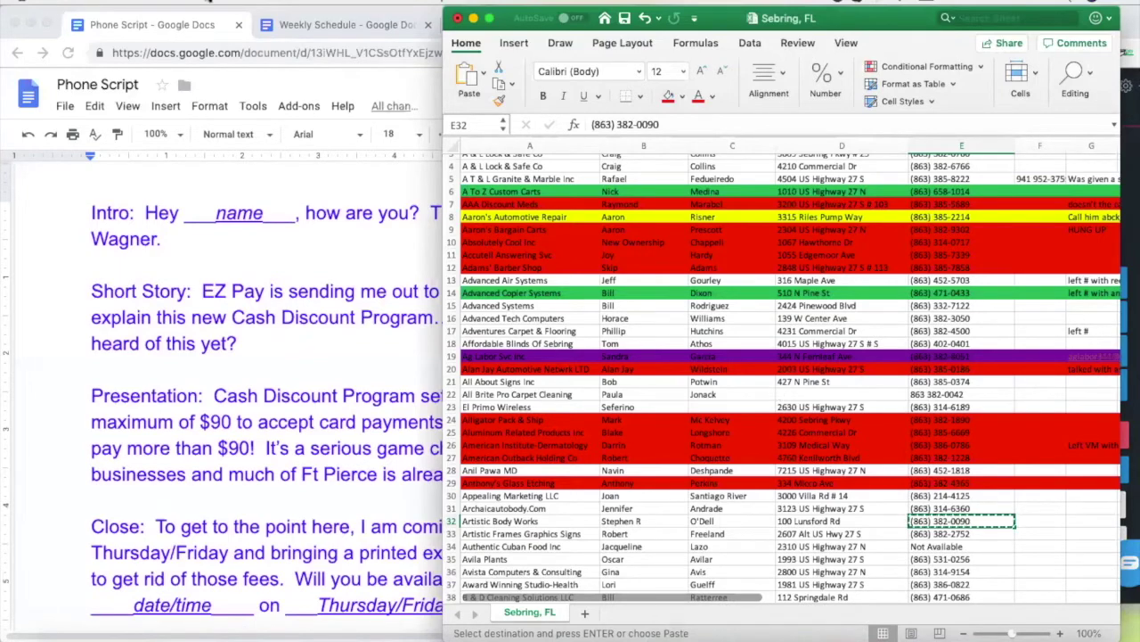
Check Thursday's 9:00 and 10:00 bookings in the Weekly Schedule, then select El Primo Wireless's owner name
click(333, 27)
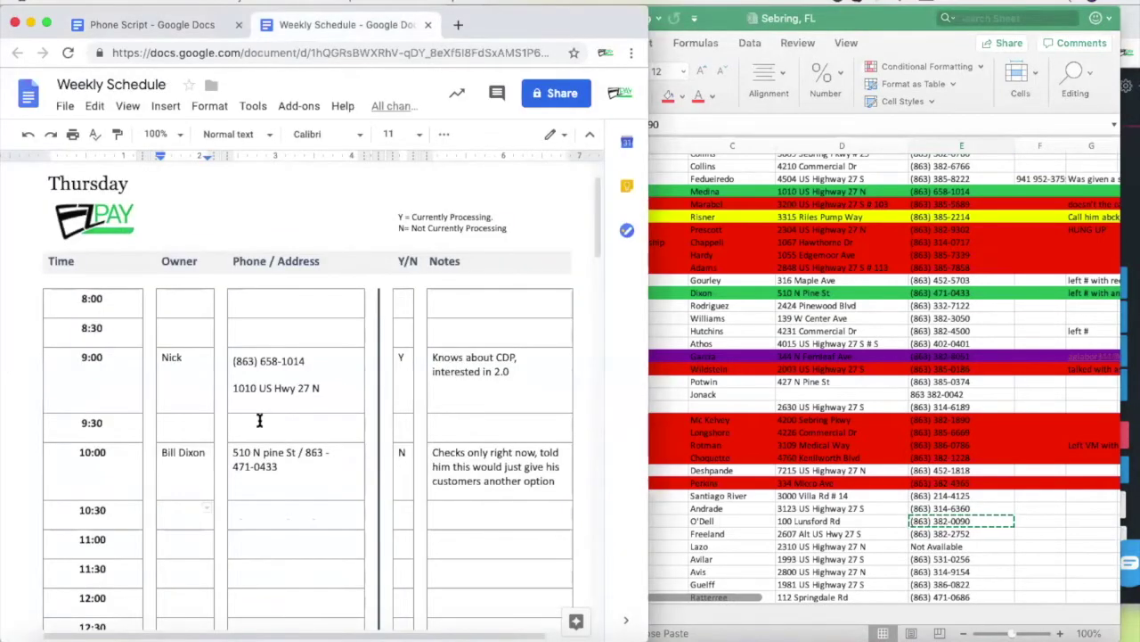
scroll(251, 496, down, 1)
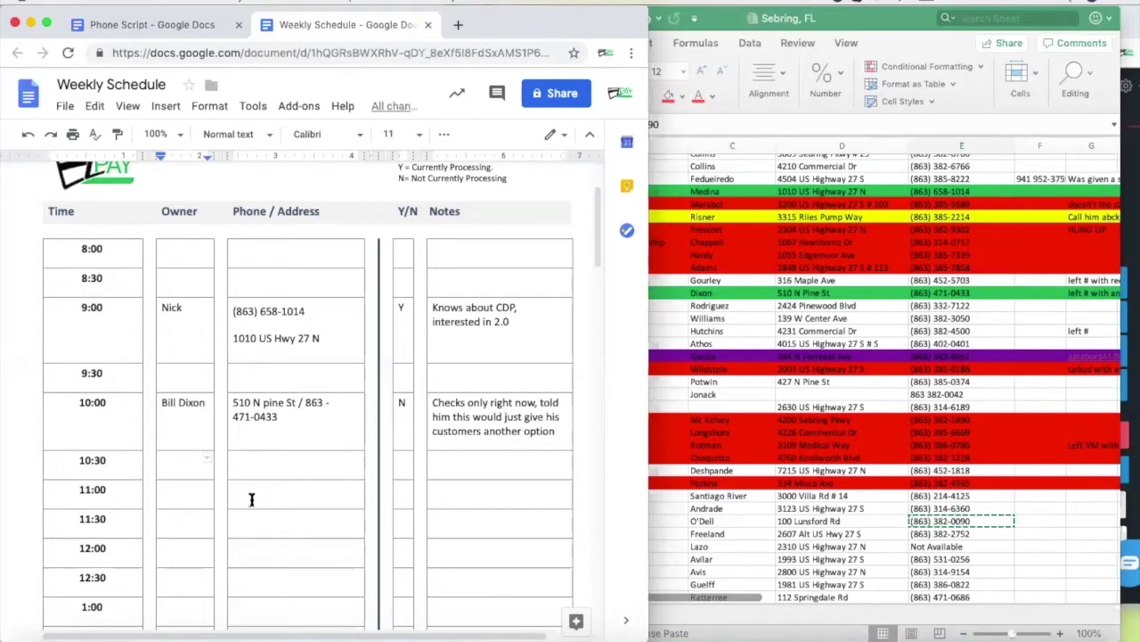
click(736, 407)
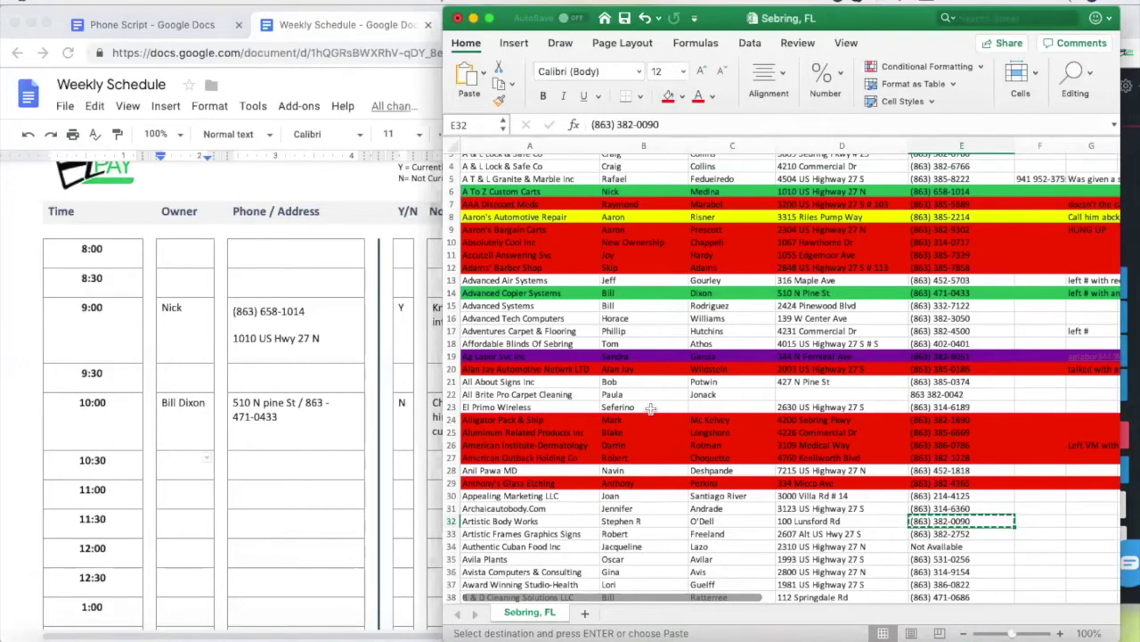
click(651, 408)
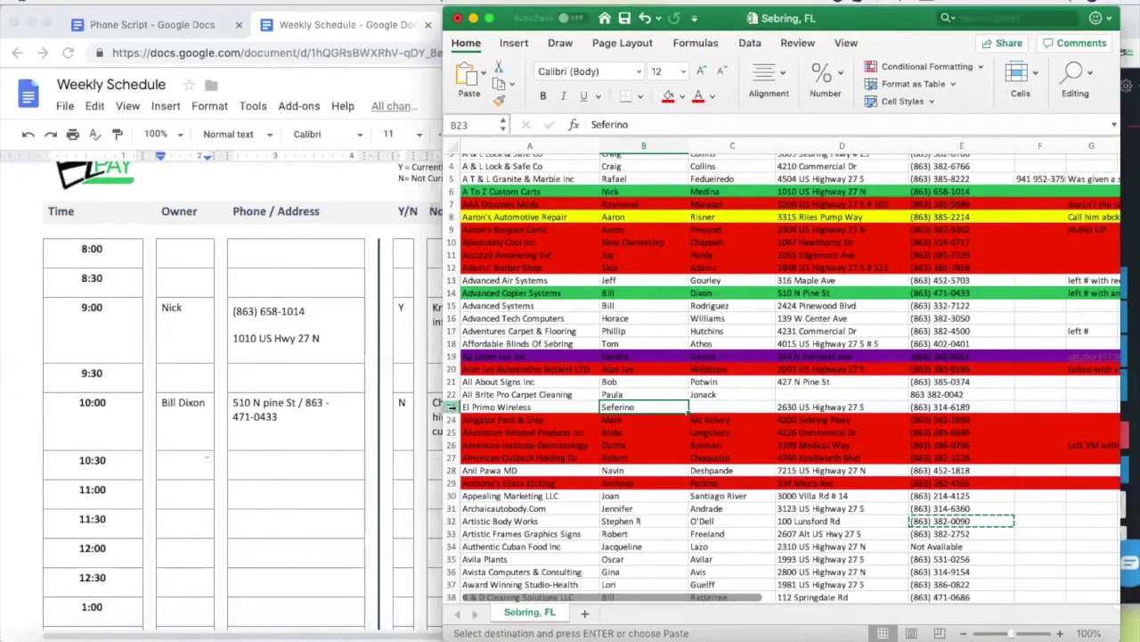
Fill row 23, El Primo Wireless, orange in the Sebring, FL lead list
click(451, 407)
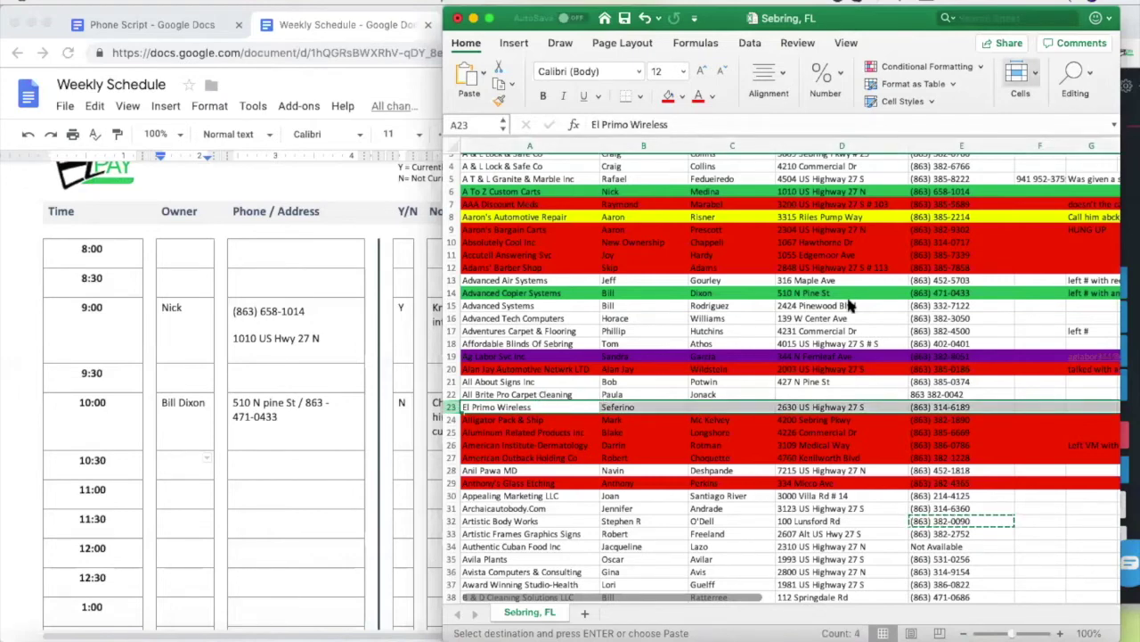
click(682, 95)
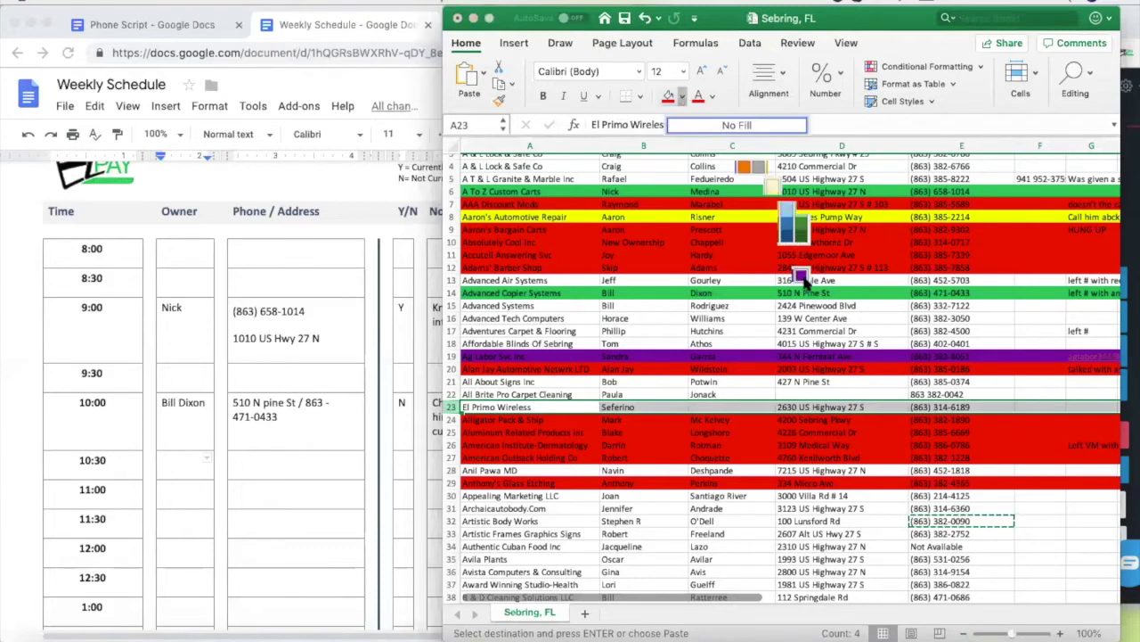
click(744, 165)
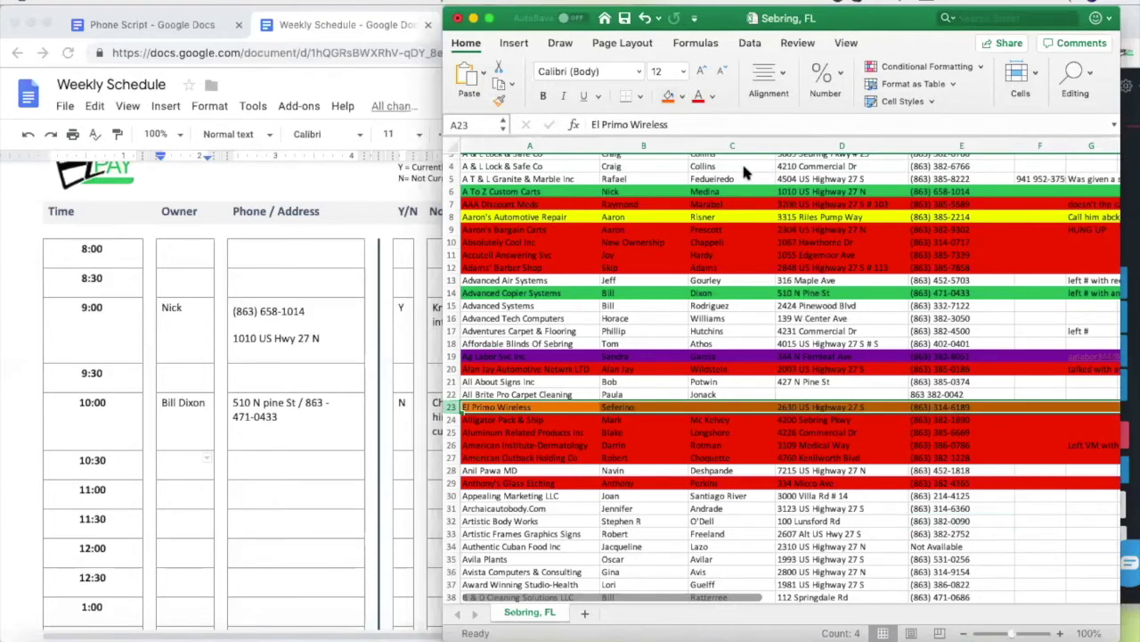
click(751, 419)
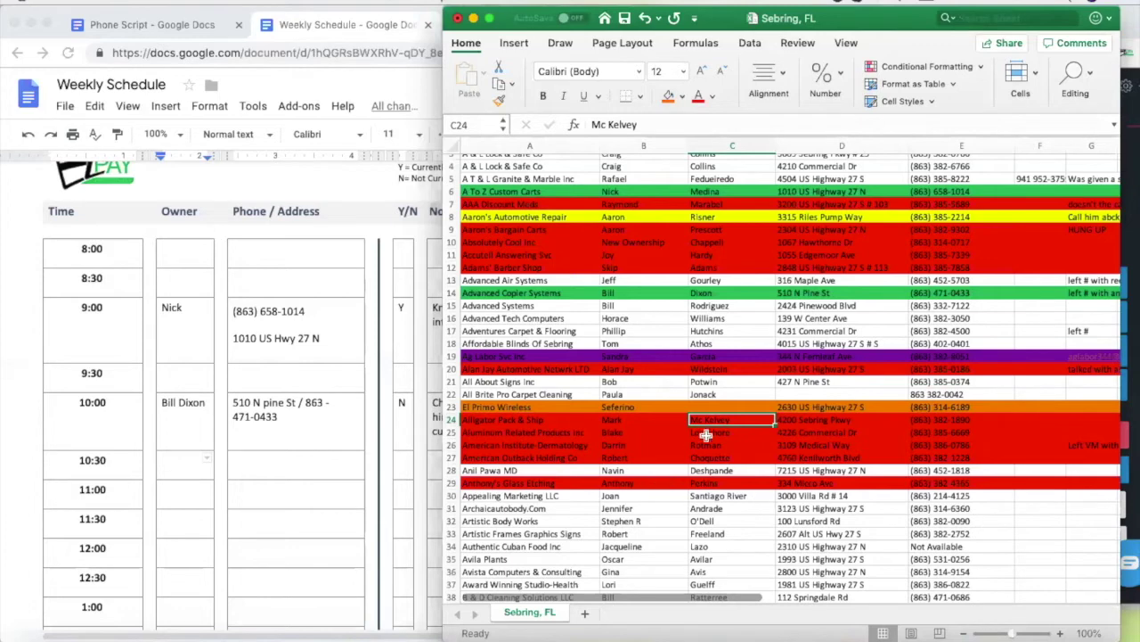
Hang up the current Nectardesk call and return to the lead spreadsheet
click(1132, 159)
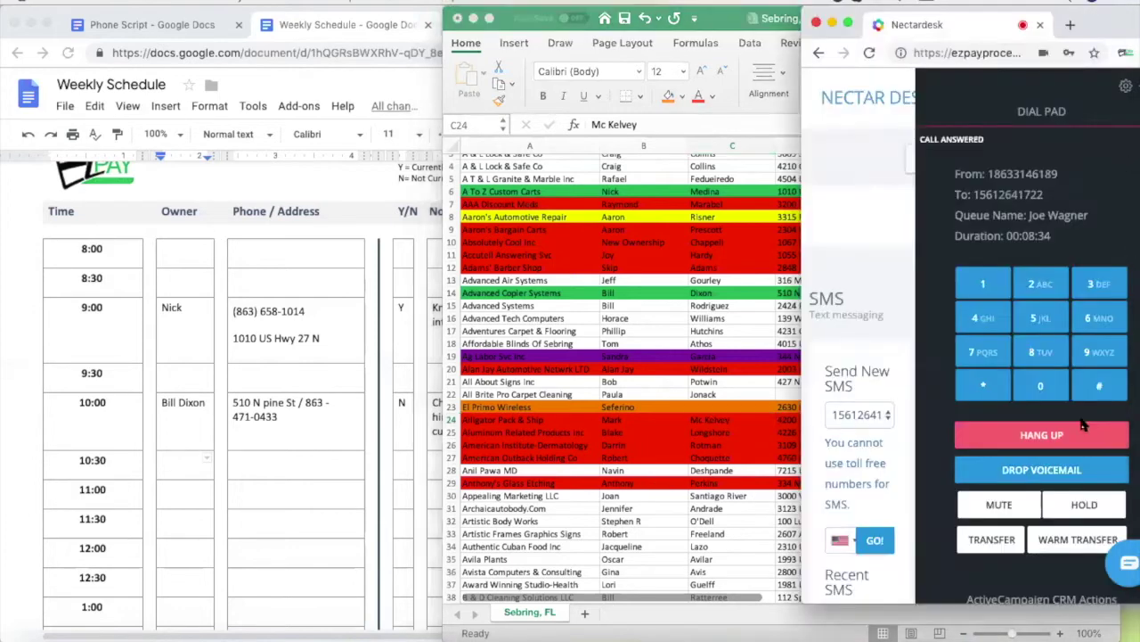
click(1042, 435)
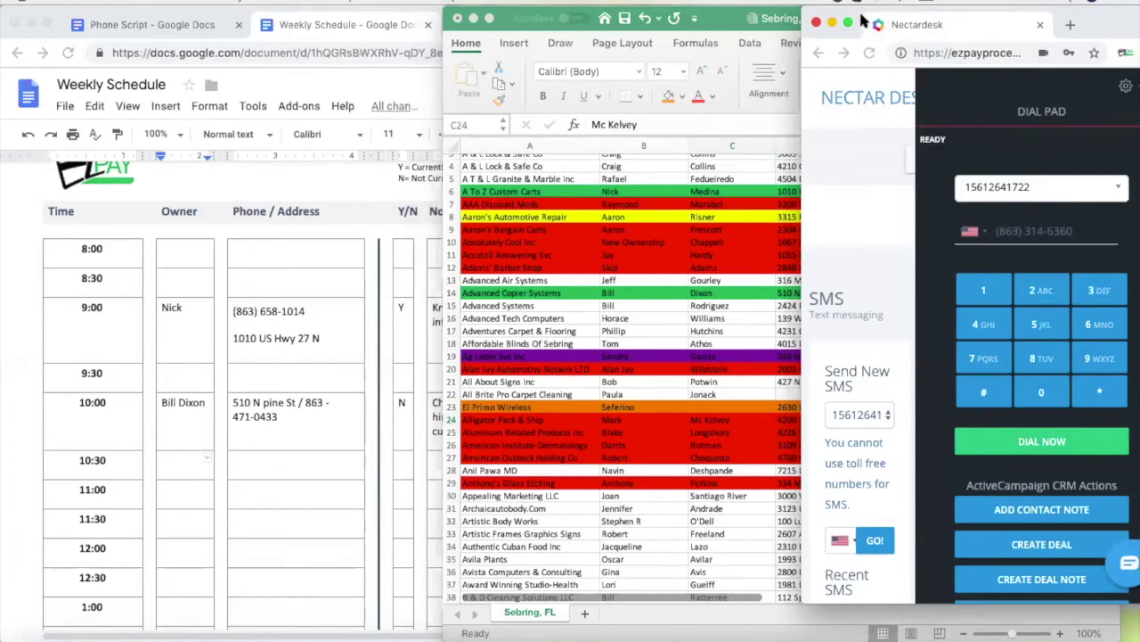
click(645, 455)
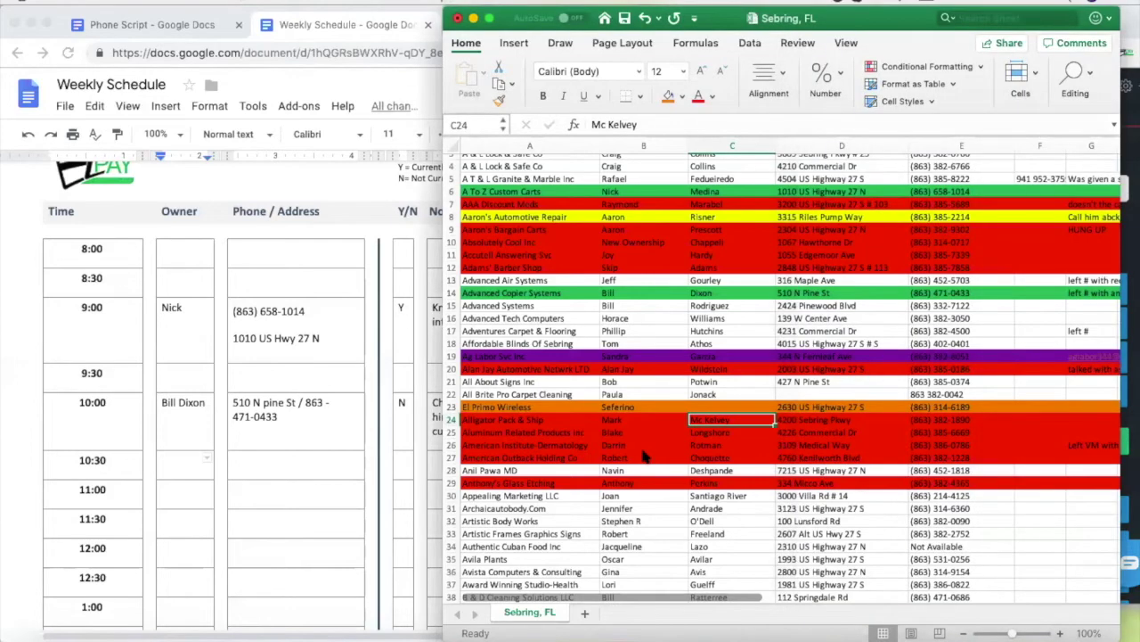
Copy Artistic Body Works' phone number from E32 into the Nectardesk dialer's number field
click(629, 406)
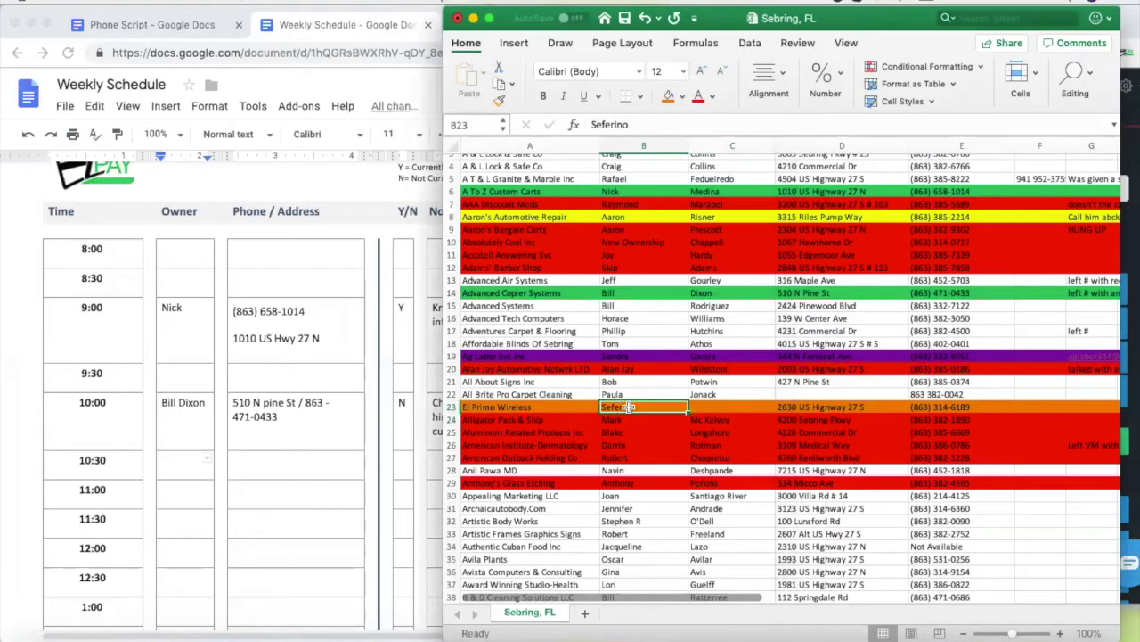
click(642, 506)
scroll(923, 529, down, 3)
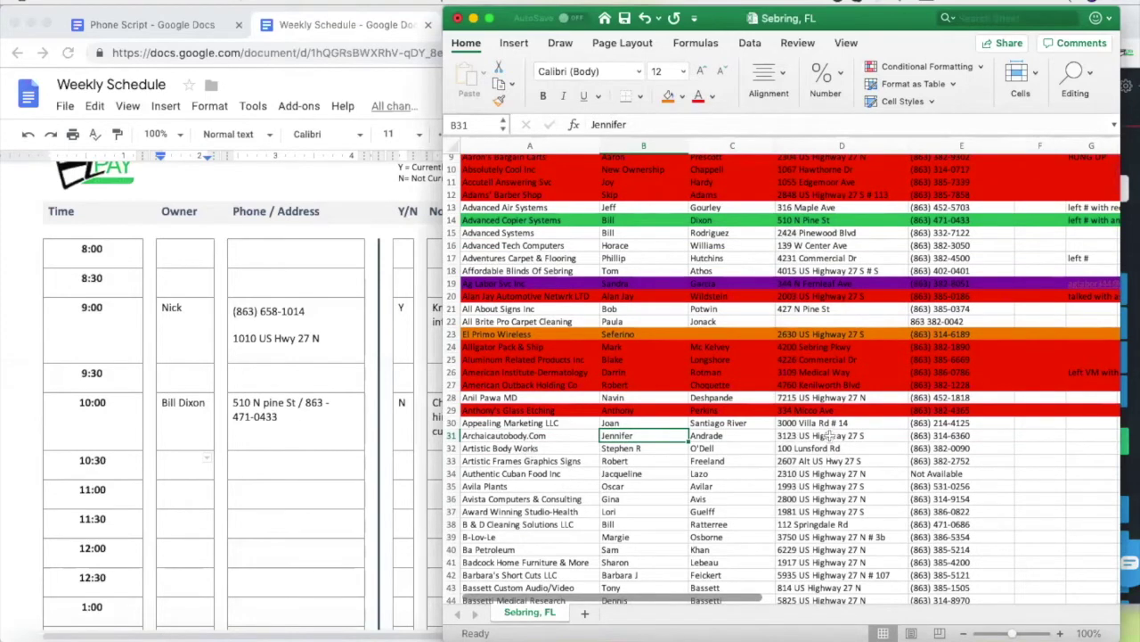
click(952, 449)
key(ctrl+c)
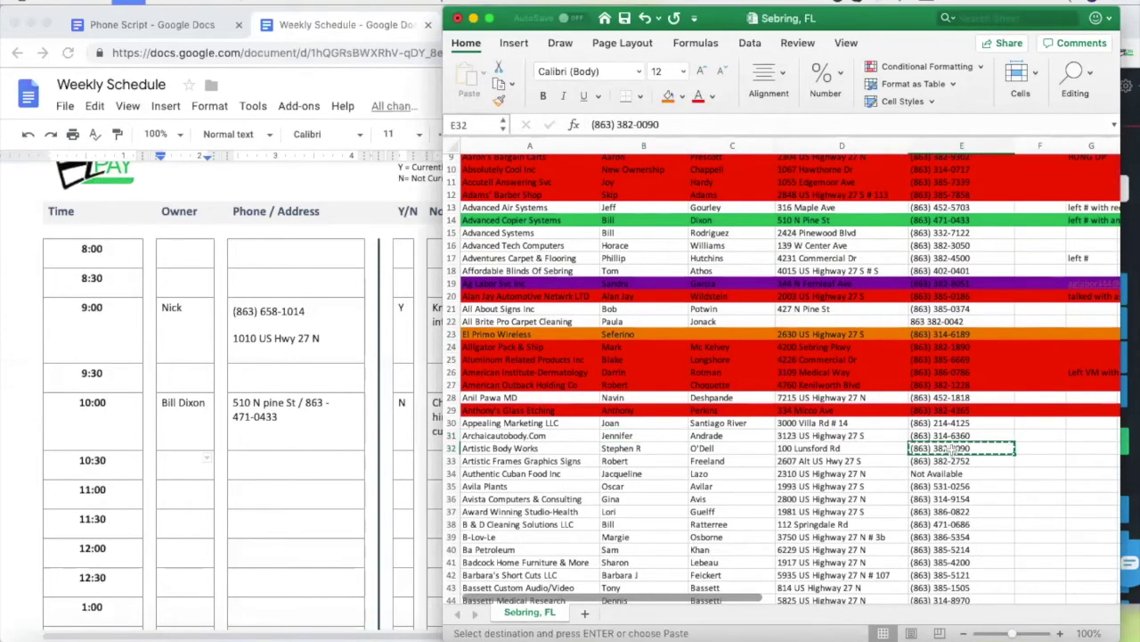
click(1128, 253)
click(1083, 230)
key(ctrl+v)
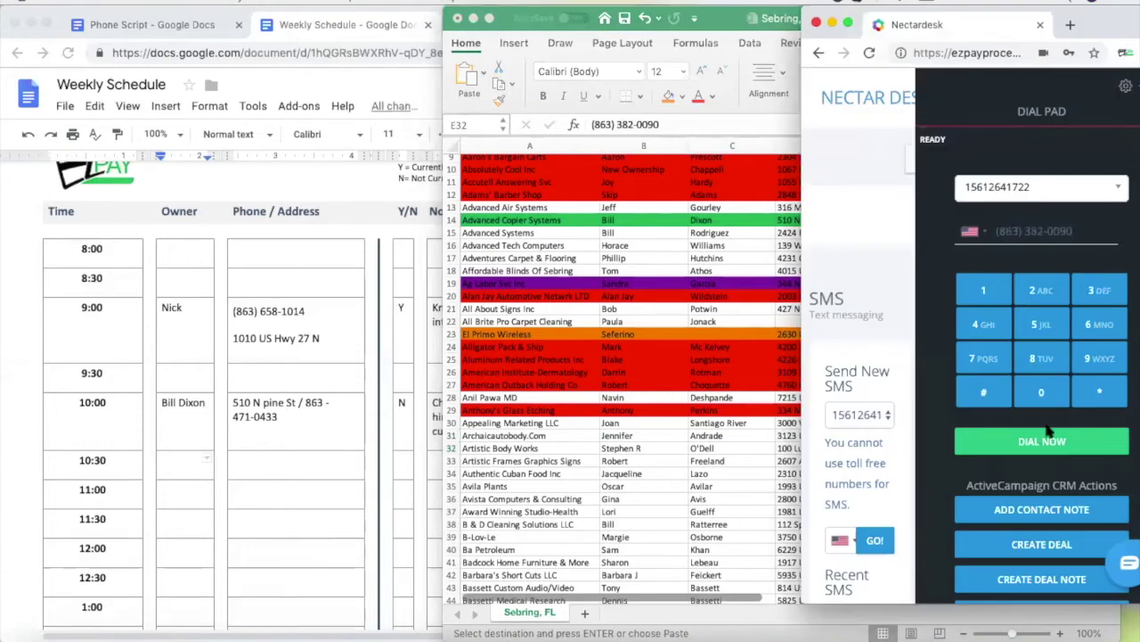
Dial Artistic Body Works from Nectardesk, then bring the lead spreadsheet back to front
click(1043, 443)
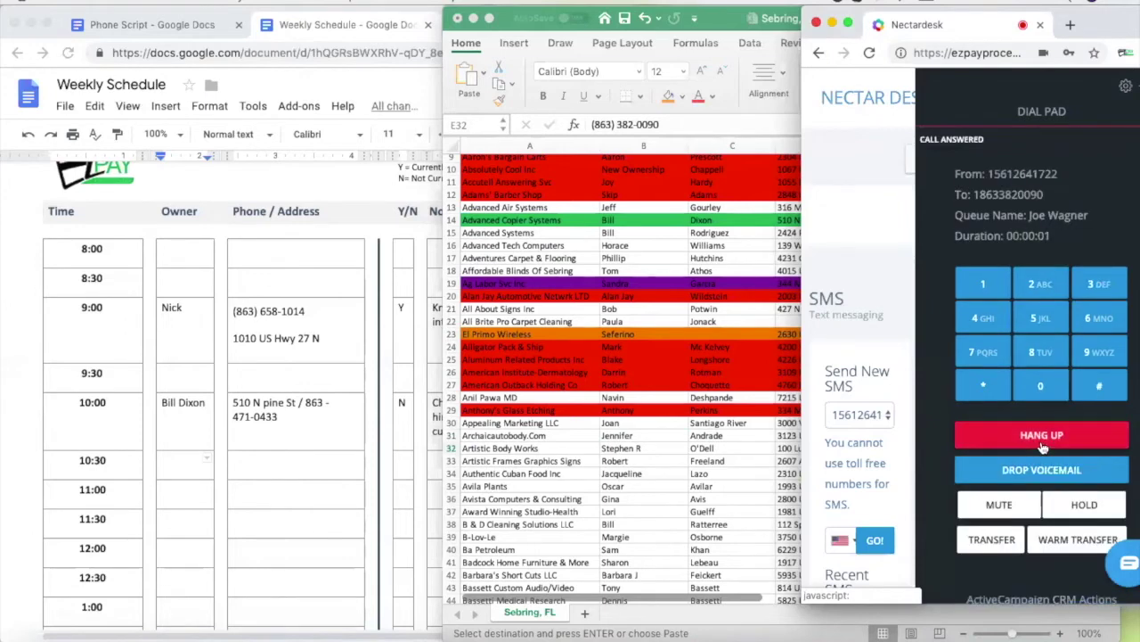
click(676, 459)
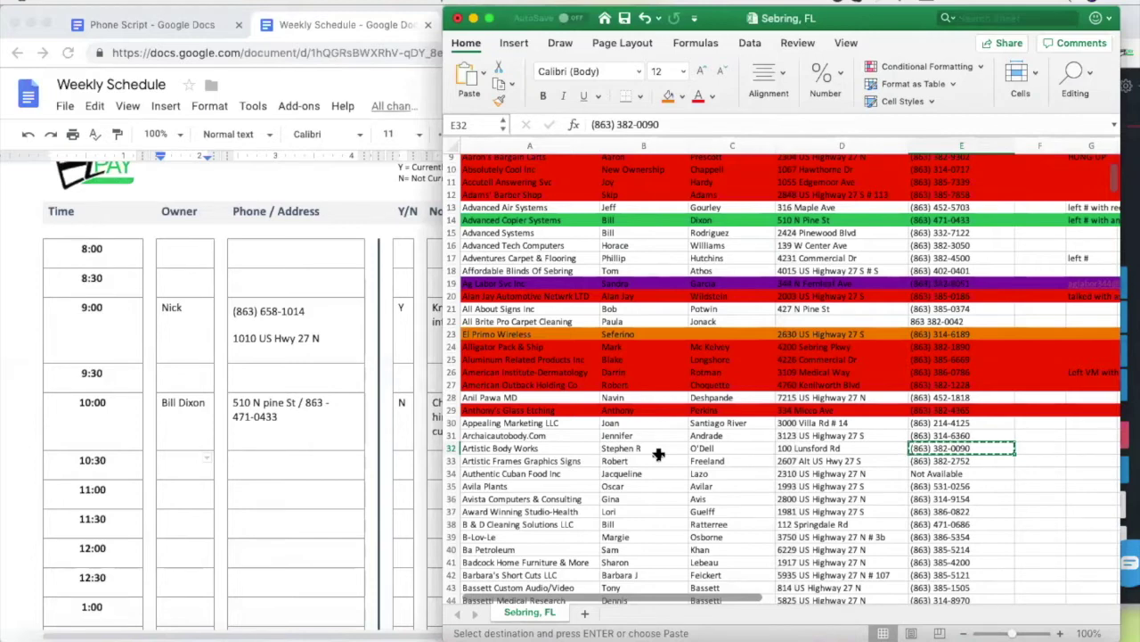
Insert "It's kind of 50/50" before "have you heard of this yet?" in the Short Story line
click(141, 22)
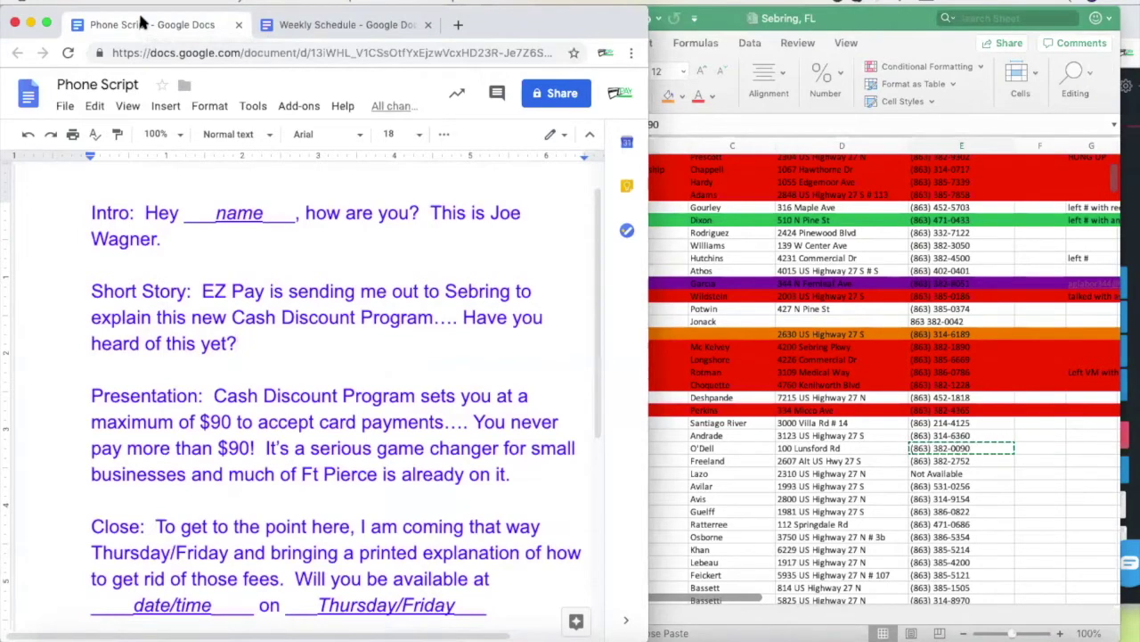
click(462, 317)
text(It's kind of )
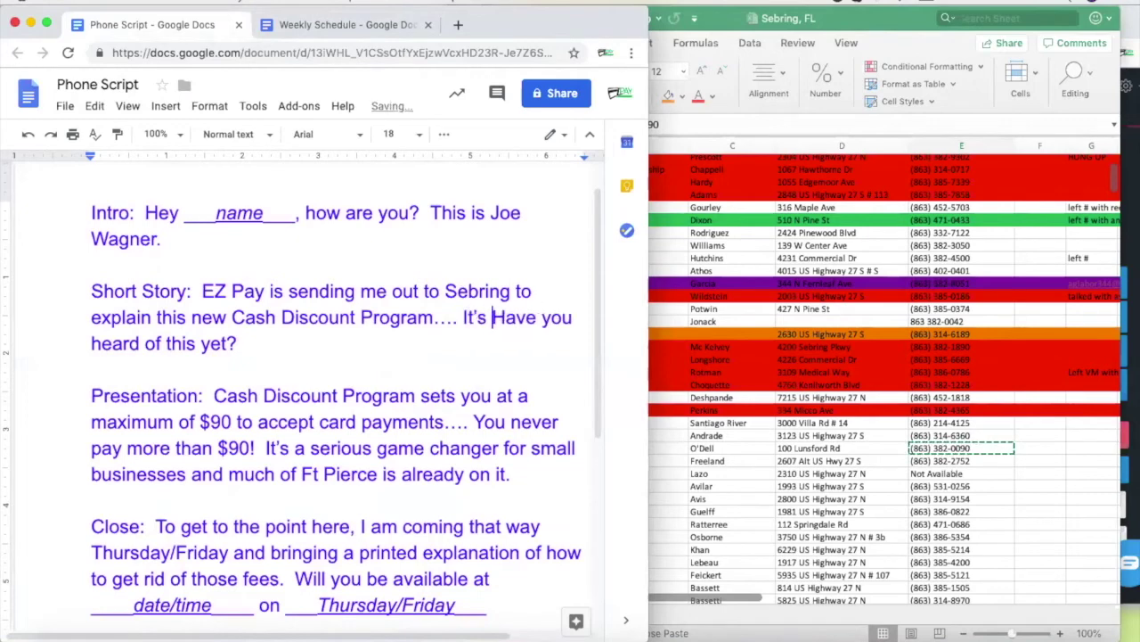
text(50/50 but h)
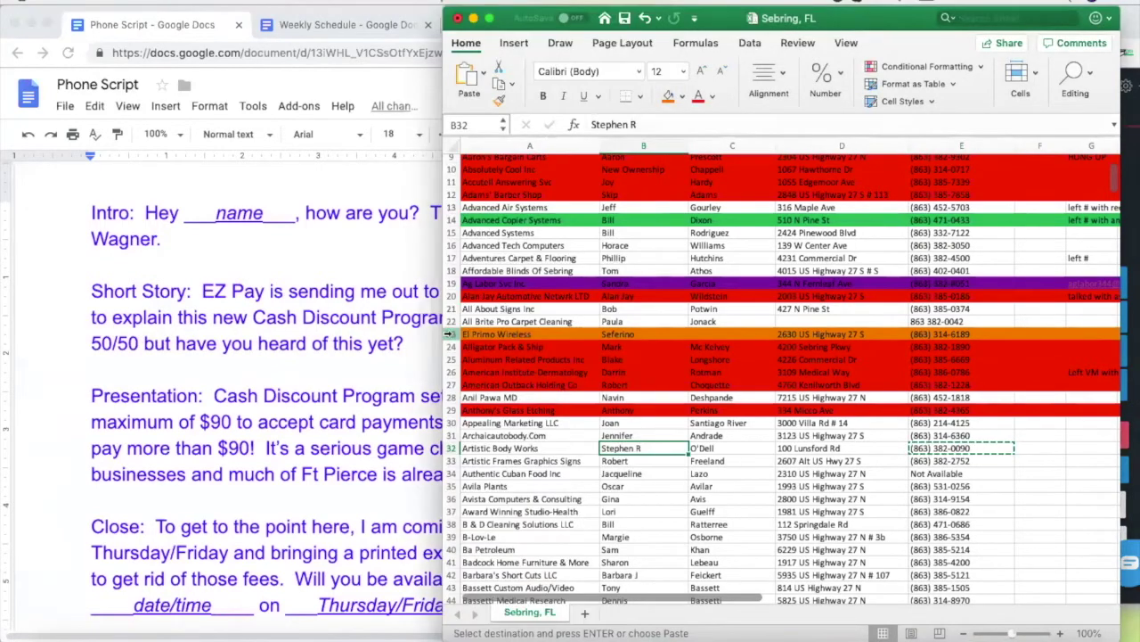
click(448, 333)
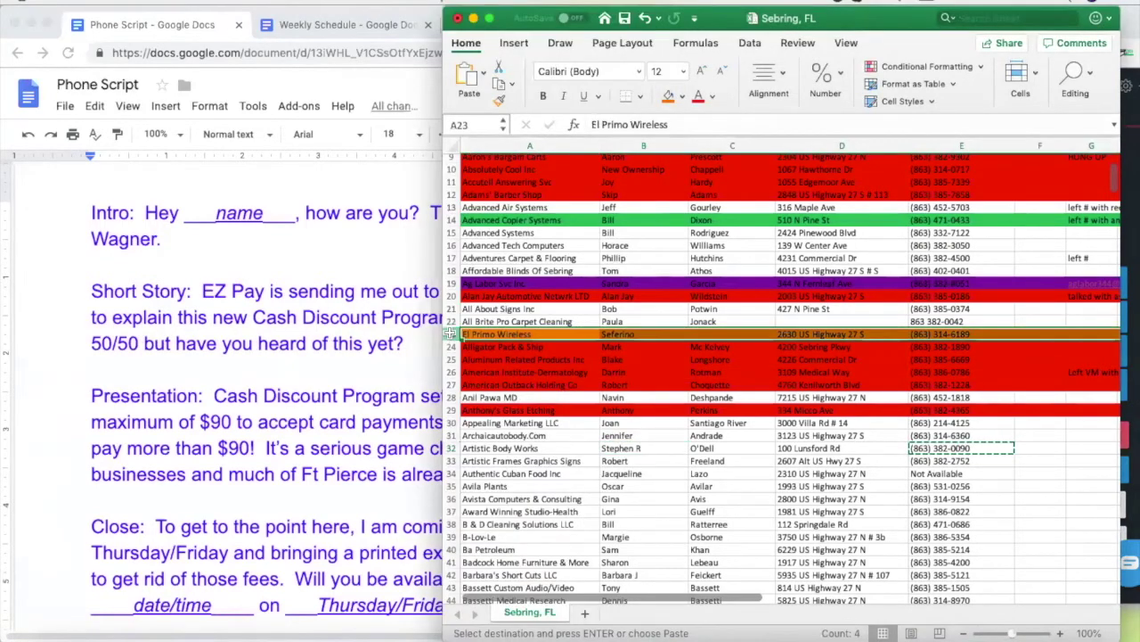
Change El Primo Wireless's row 23 fill from orange to purple, then select B32
click(682, 96)
click(801, 275)
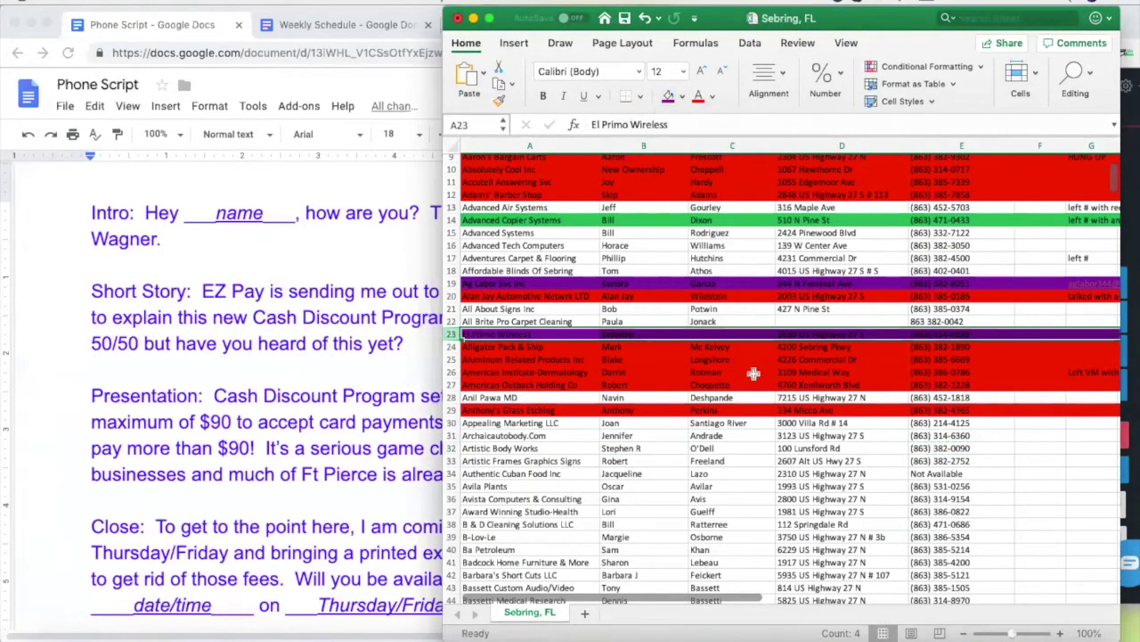
click(675, 333)
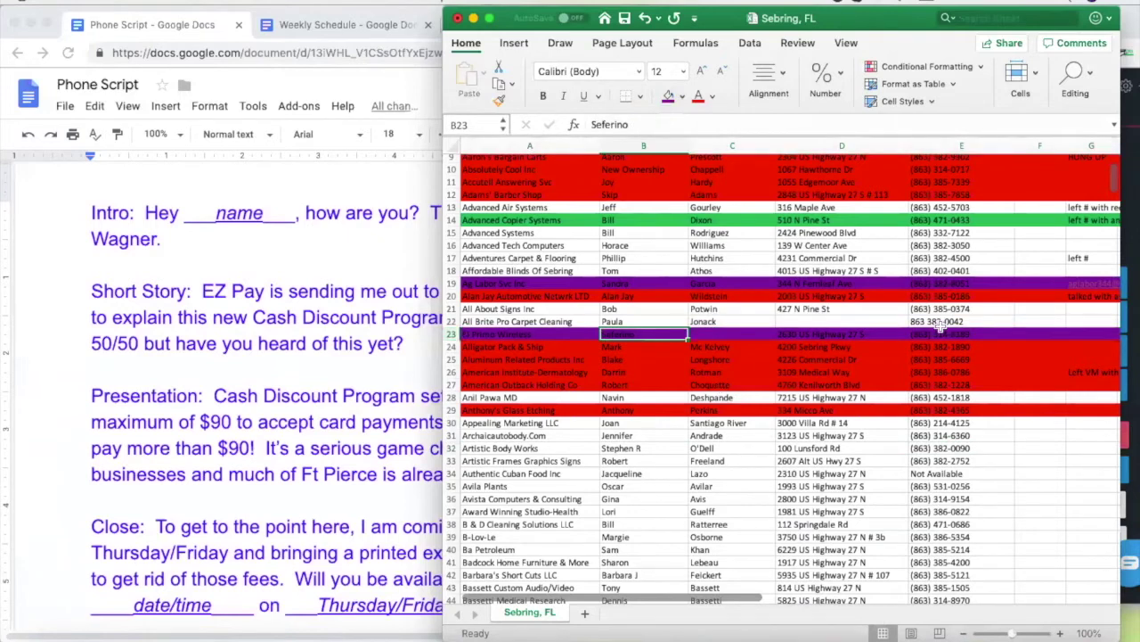
click(451, 333)
click(683, 96)
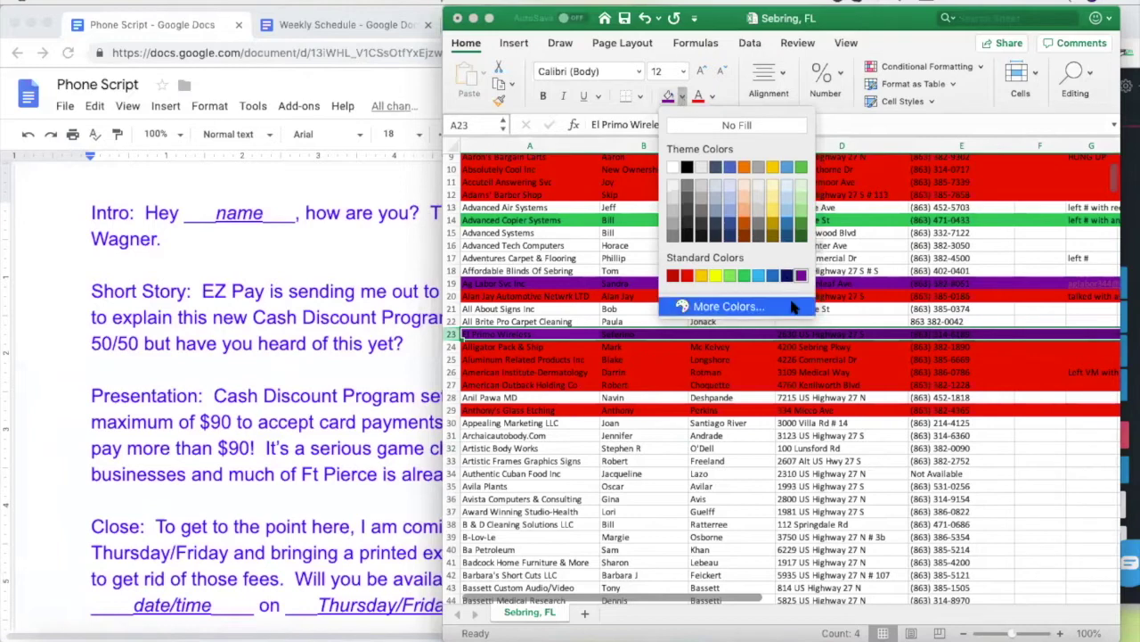
key(Escape)
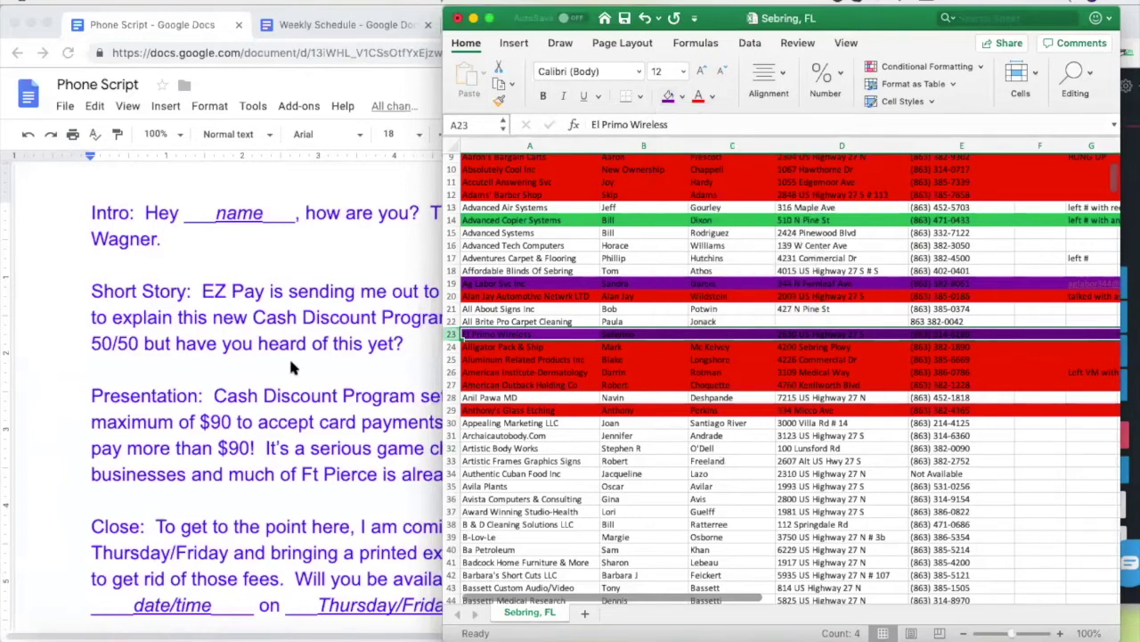
click(628, 449)
click(283, 385)
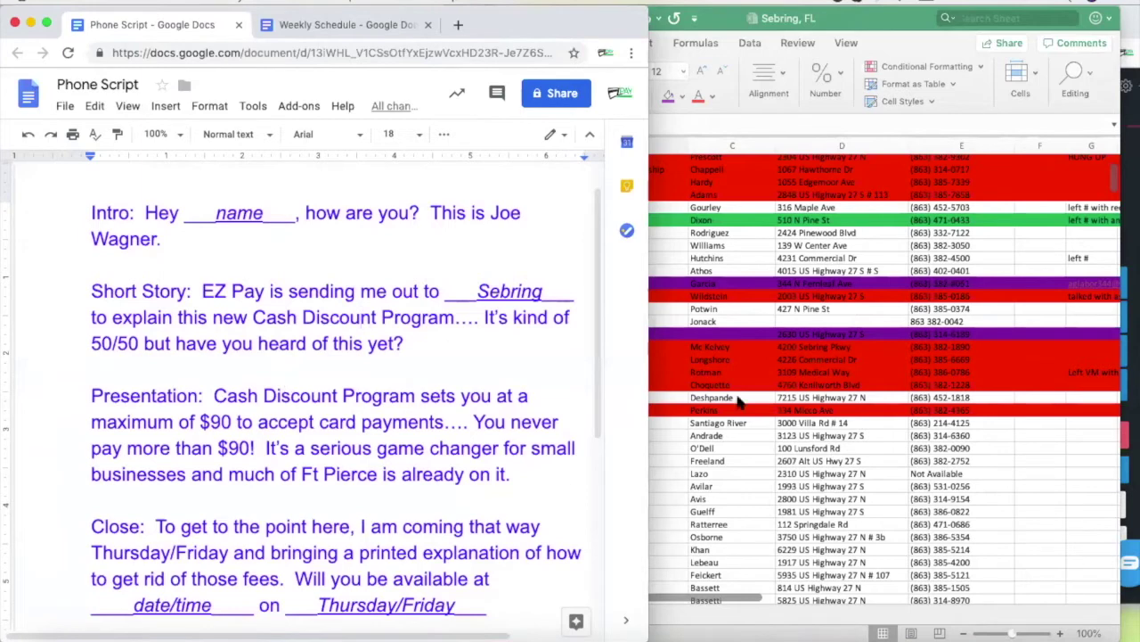
Switch from the lead spreadsheet back to the Phone Script document
click(655, 448)
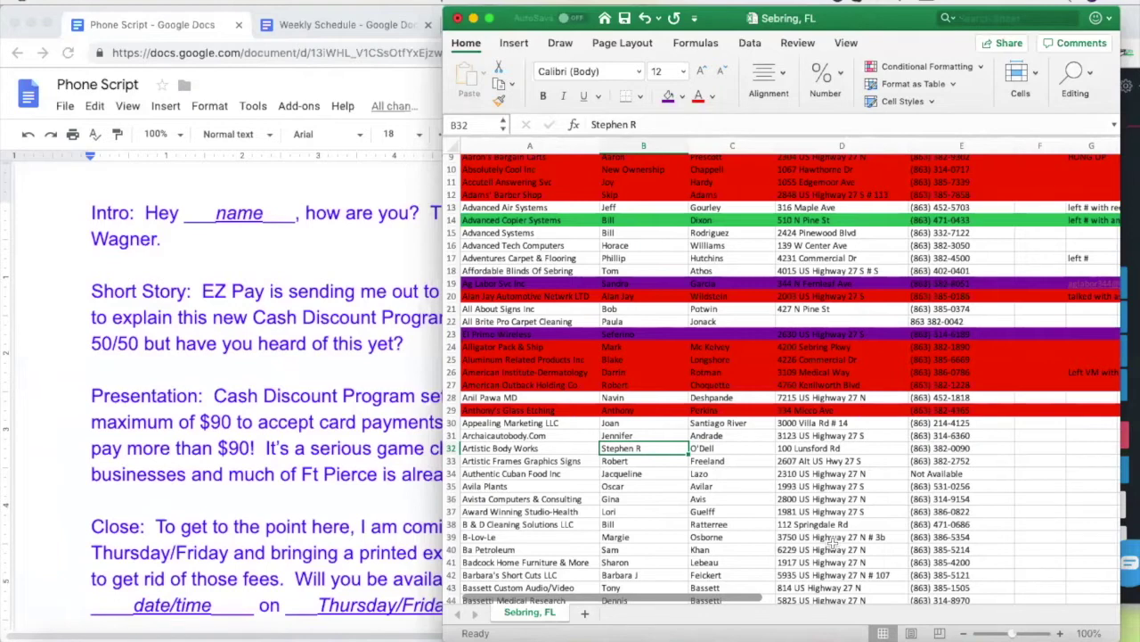
click(348, 260)
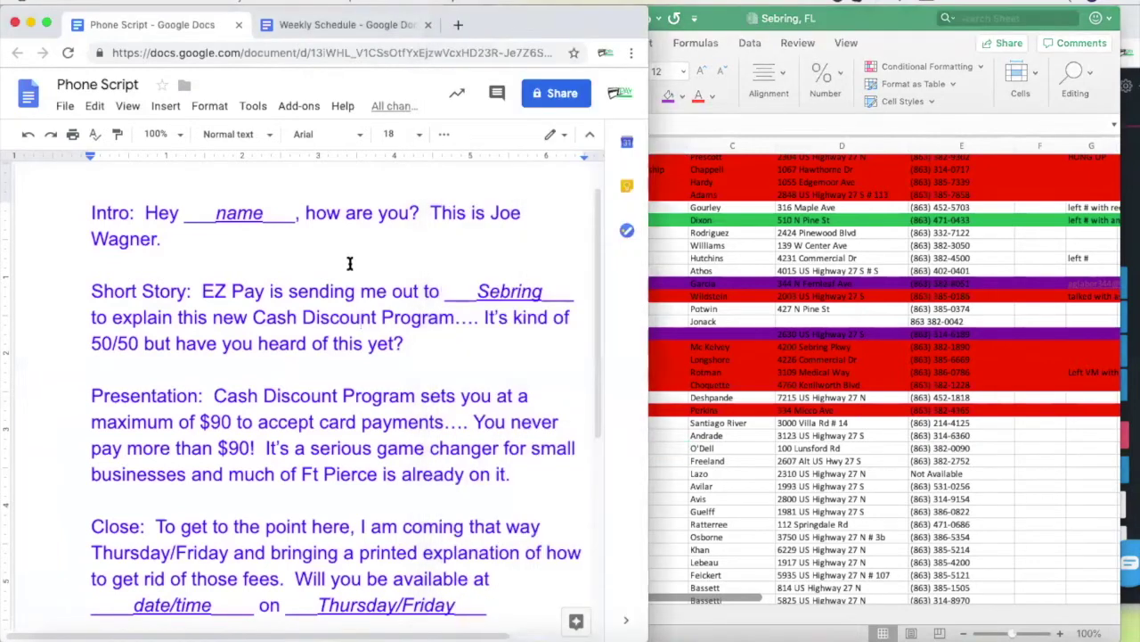
Move past the Short Story line and open the Weekly Schedule showing the 9:00 and 10:00 notes
click(413, 342)
scroll(498, 528, down, 3)
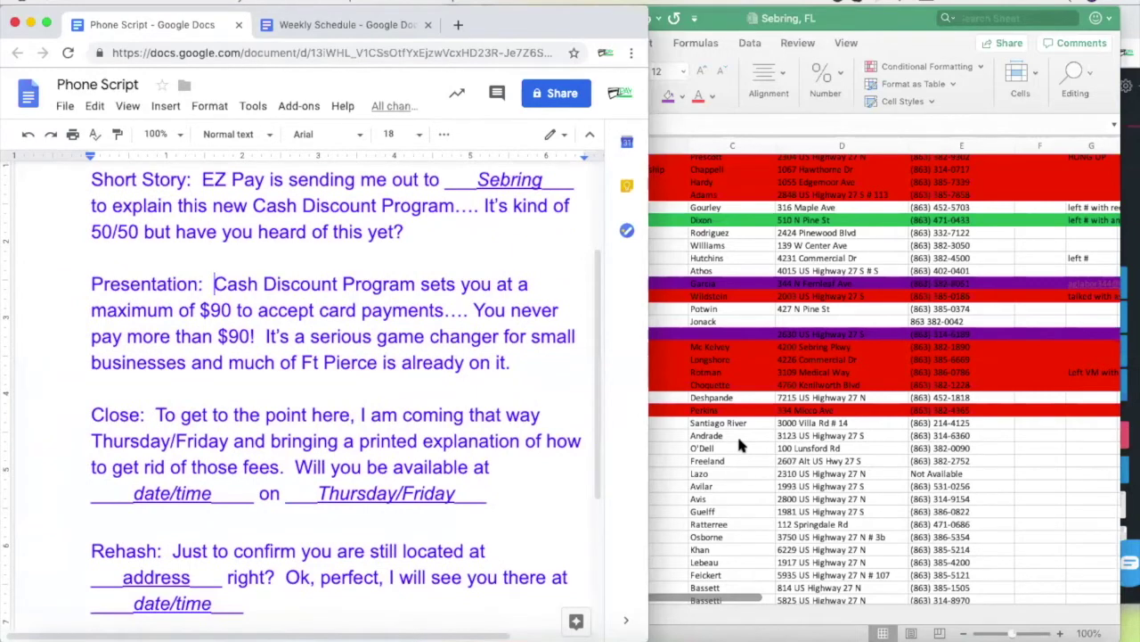
click(344, 27)
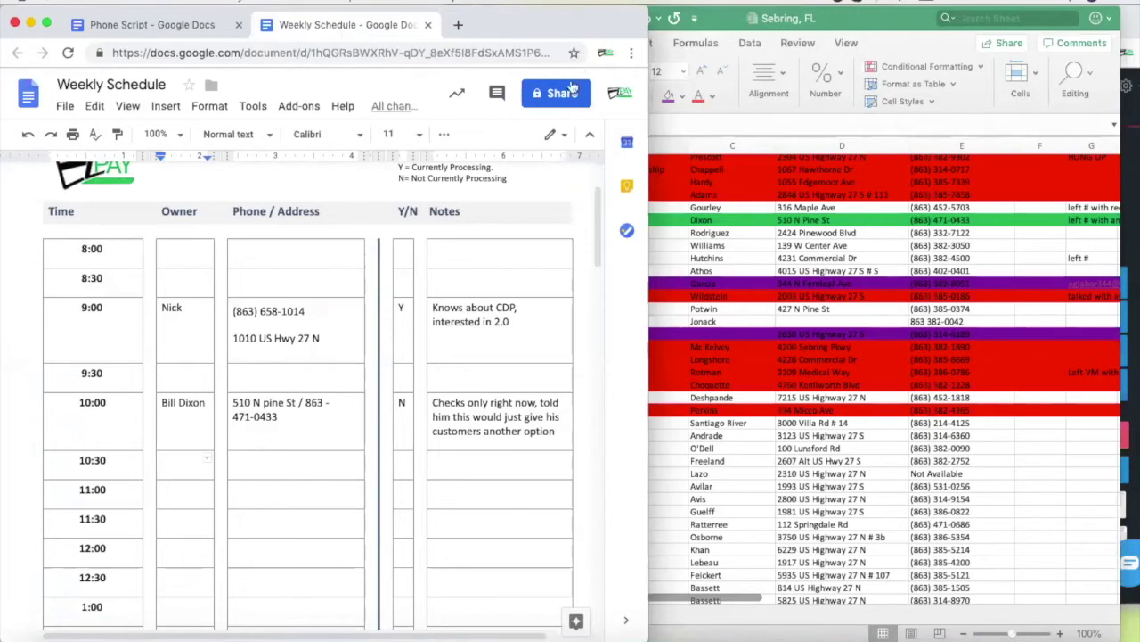
Scroll the Weekly Schedule down to Friday's blank 8:00–3:00 table, then bring Excel forward
scroll(400, 341, down, 10)
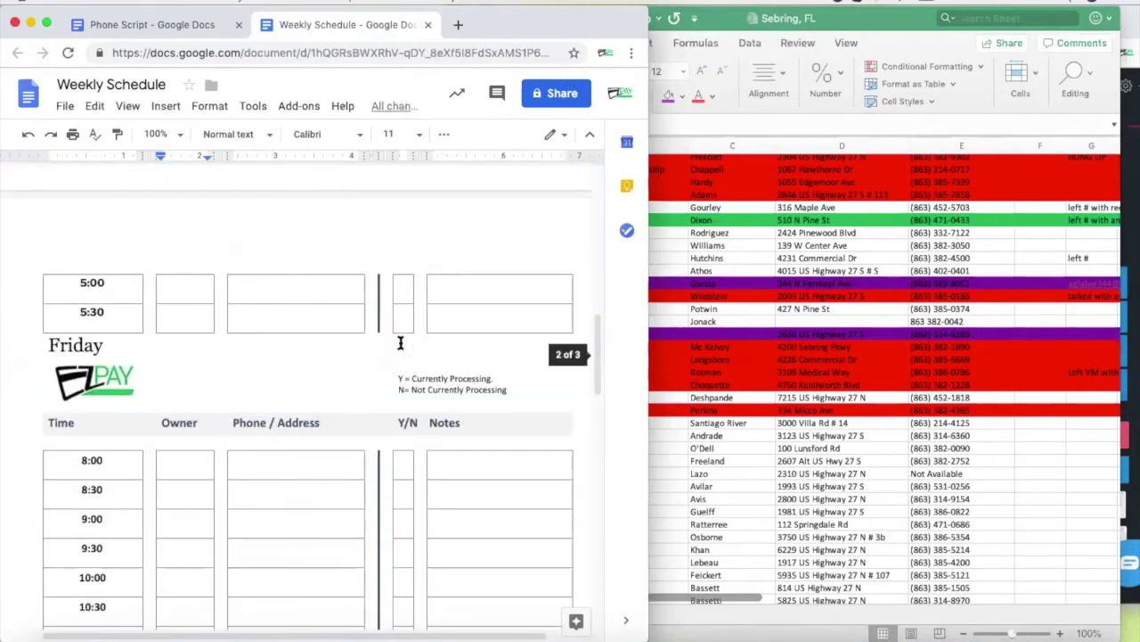
scroll(349, 372, down, 5)
scroll(349, 373, up, 2)
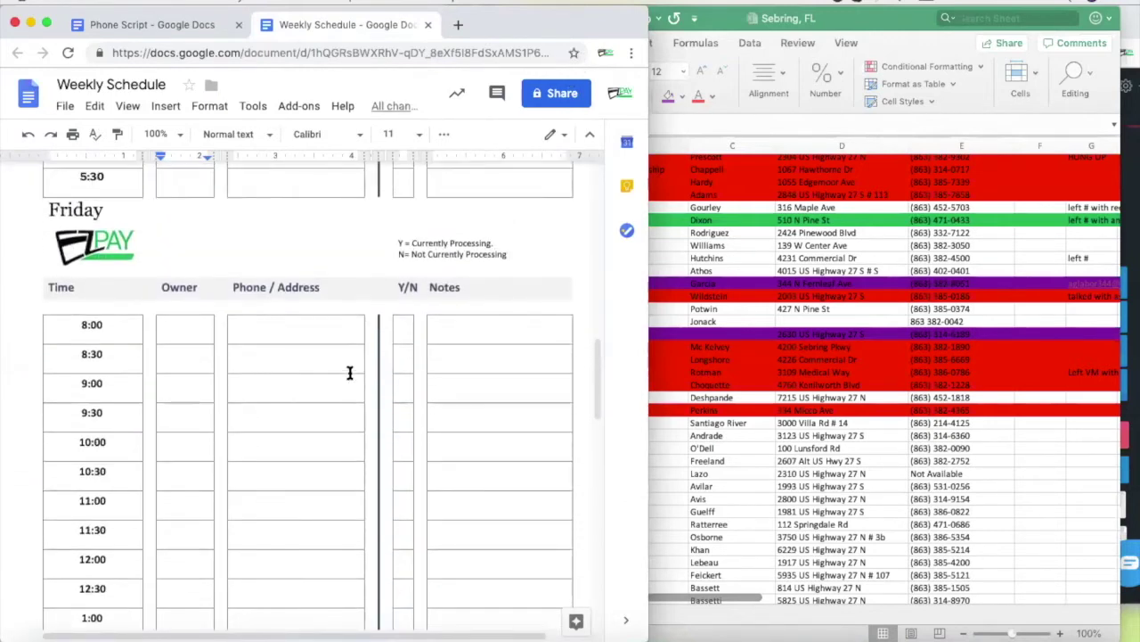
scroll(334, 430, down, 2)
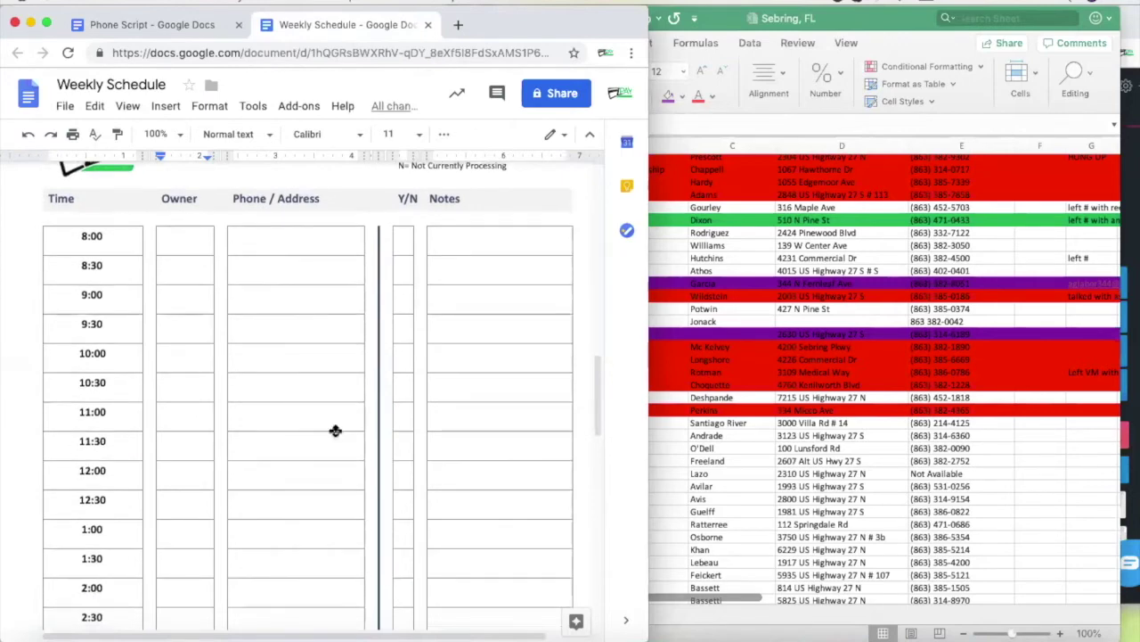
scroll(318, 449, down, 1)
scroll(318, 449, down, 1)
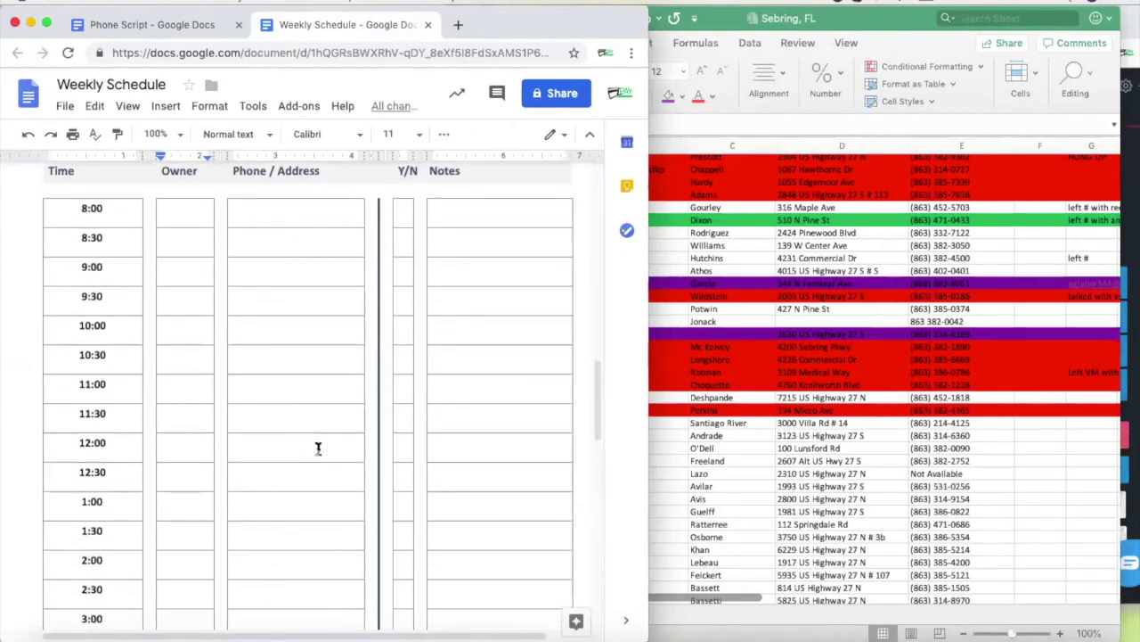
scroll(319, 448, down, 1)
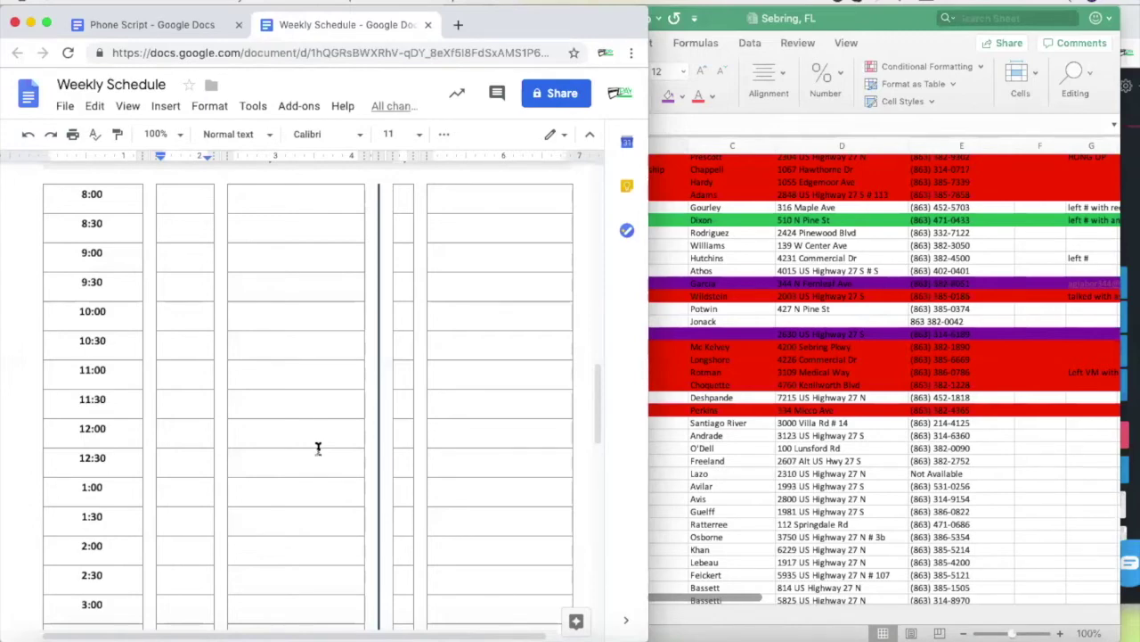
click(663, 455)
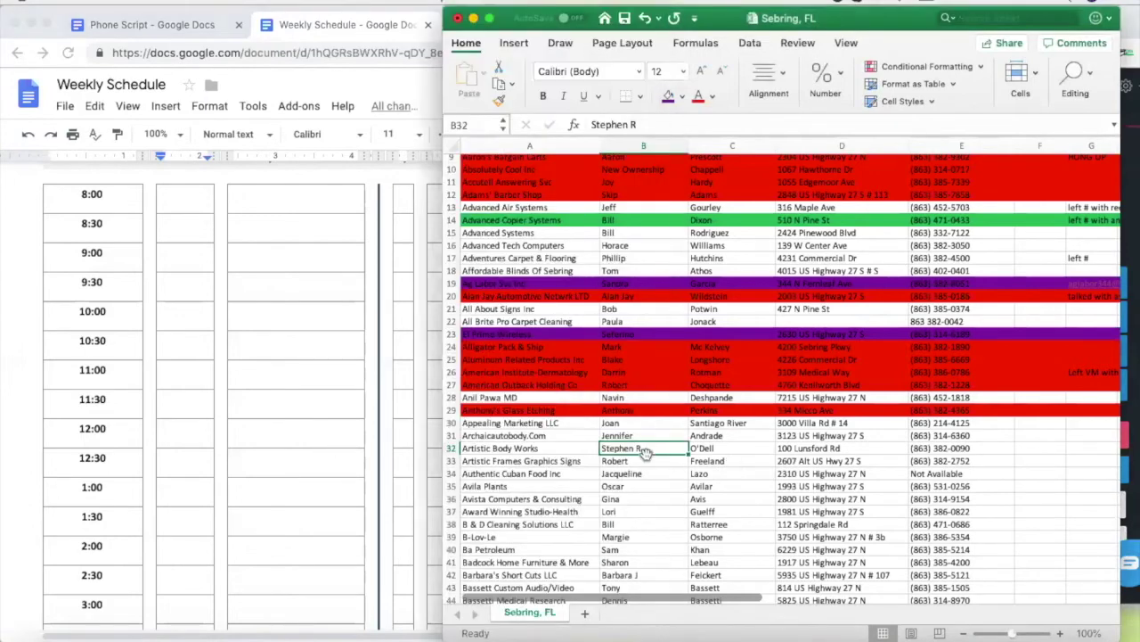
Replace the Artistic Body Works owner's first name in B32 with the corrected name
click(638, 461)
click(639, 450)
text(Diana)
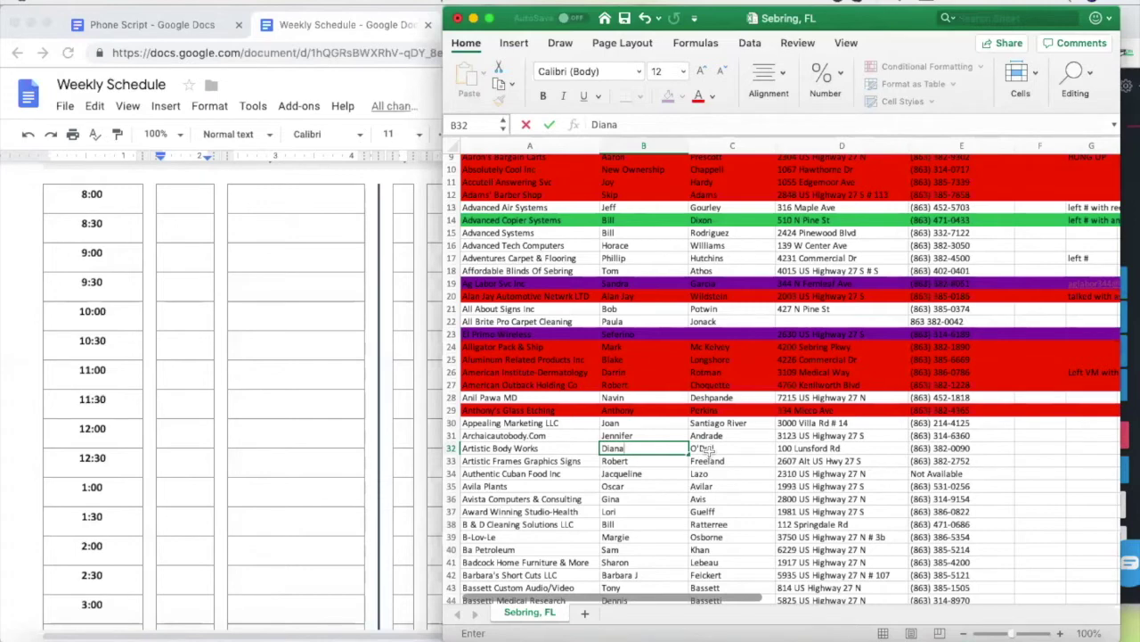
click(182, 258)
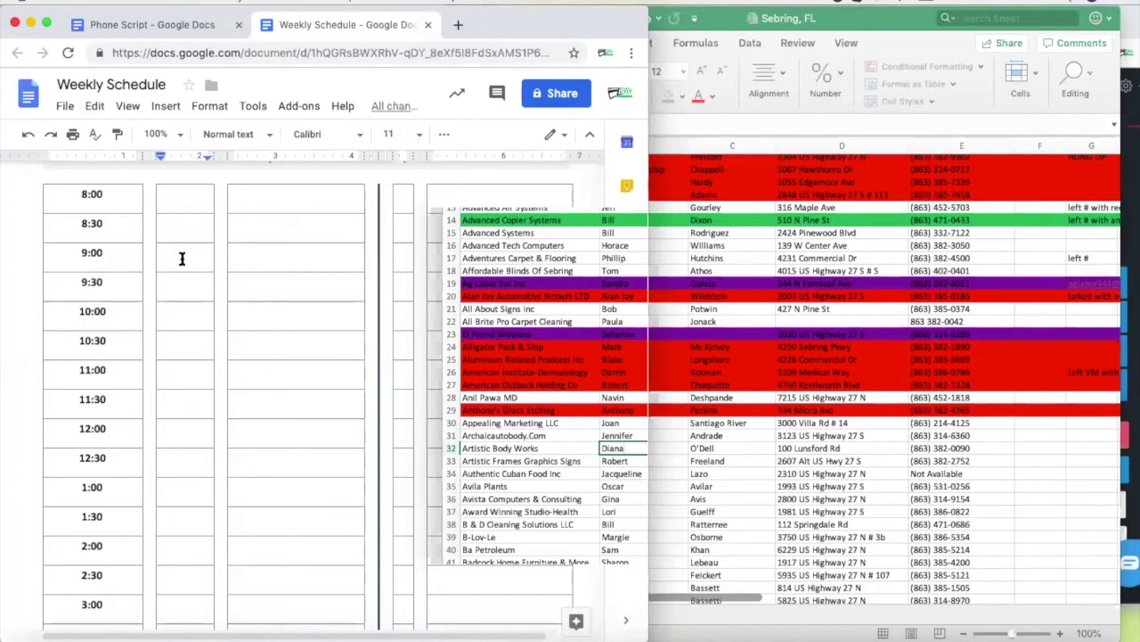
Commit the corrected first name in B32 and hang up the current Nectardesk call
click(724, 460)
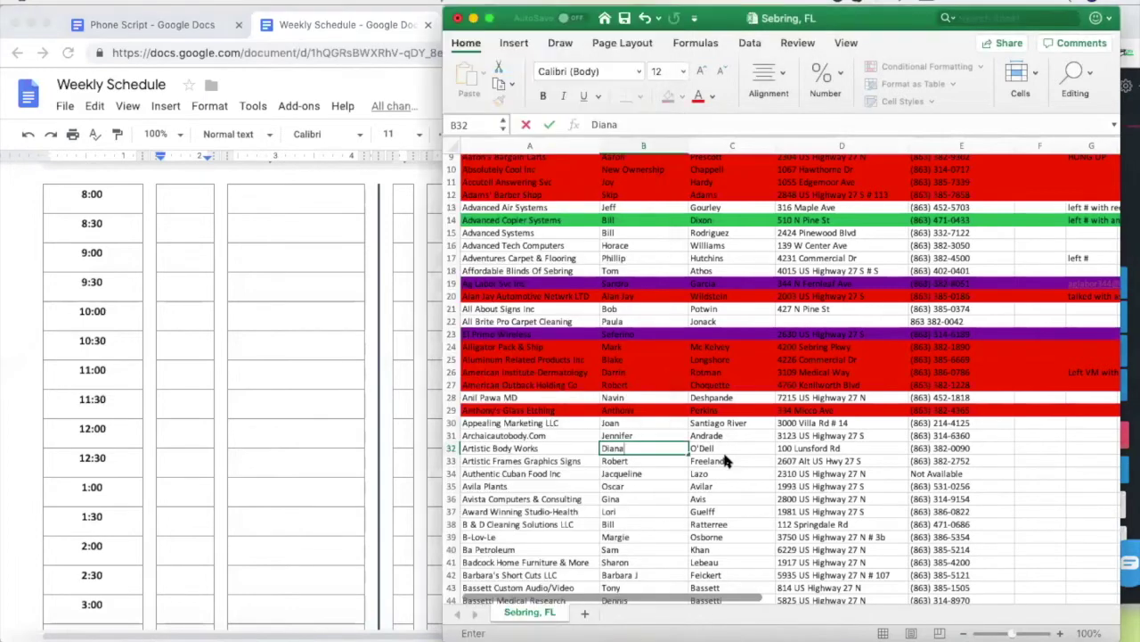
click(846, 449)
key(Escape)
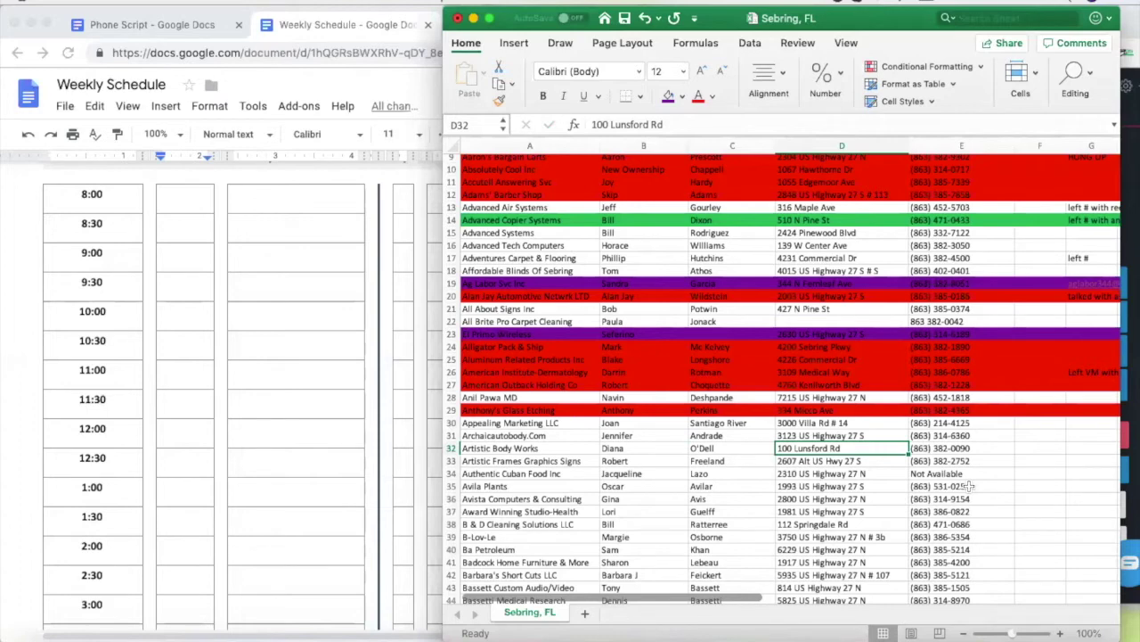
click(1128, 150)
click(1042, 422)
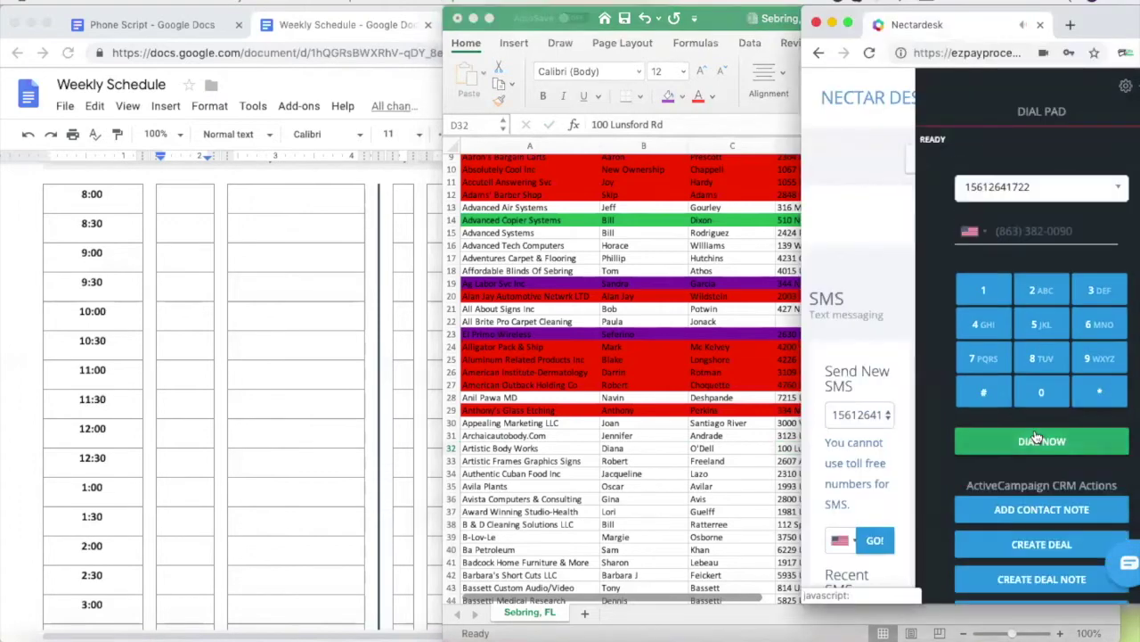
Enter the contact's full name in Friday's 9:30 Owner cell of the Weekly Schedule
click(181, 280)
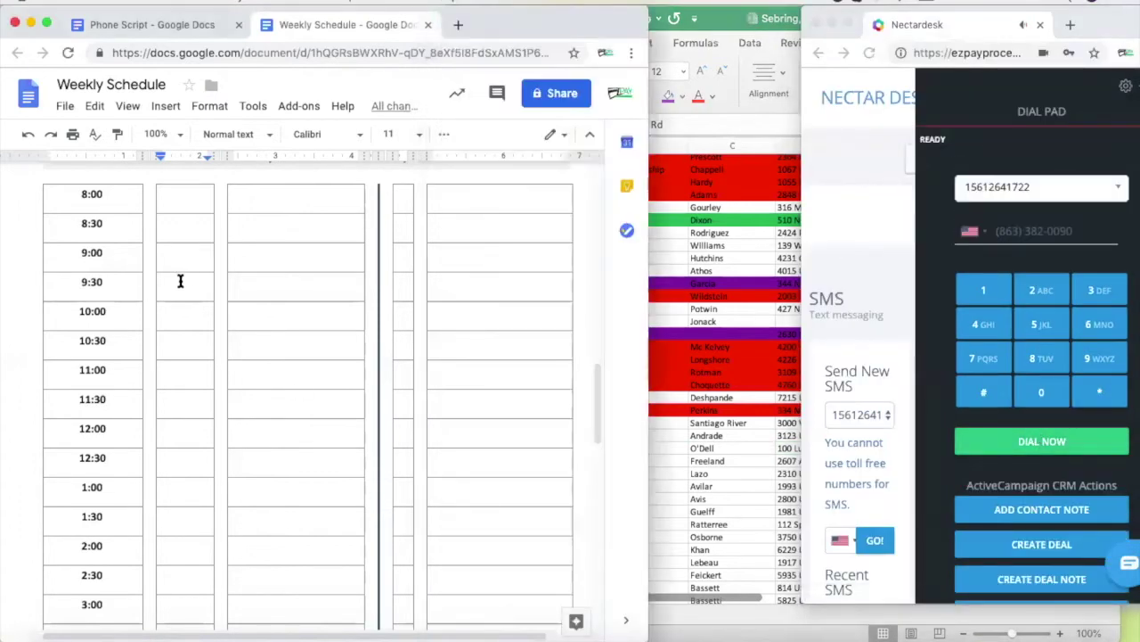
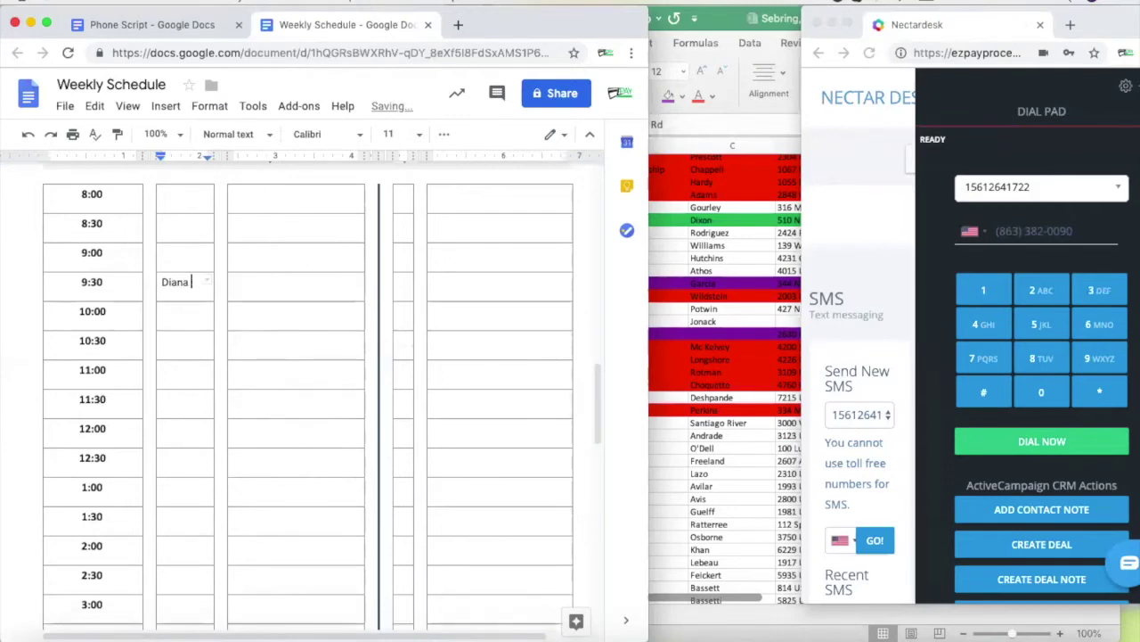
click(236, 280)
Fill Artistic Body Works' row 32 green, then type the contact's address and phone at 9:30
click(722, 452)
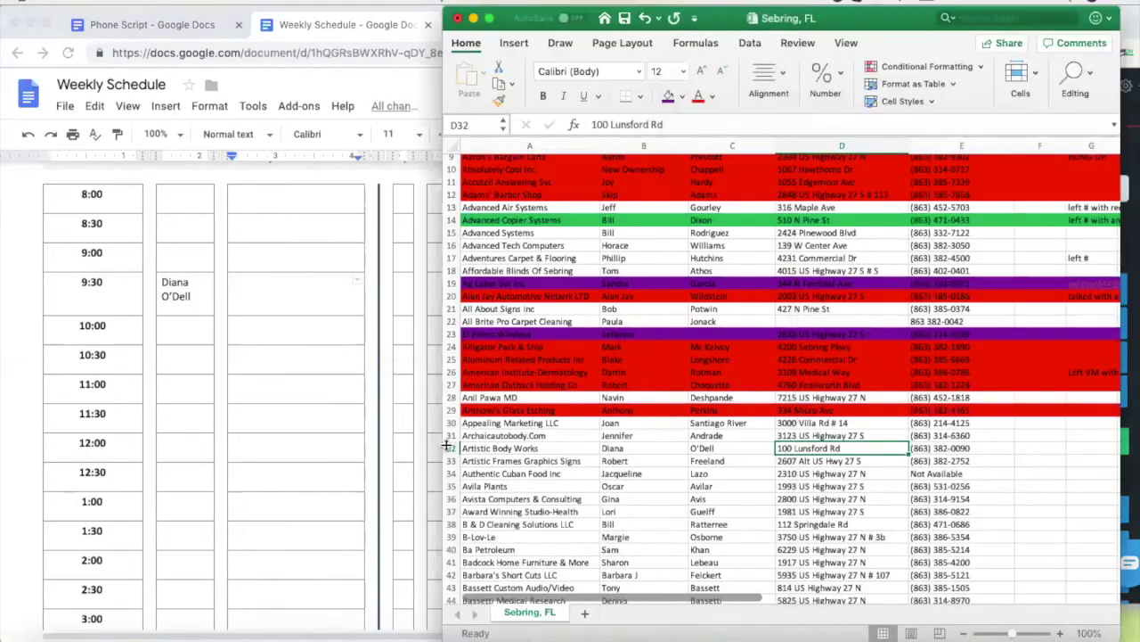
click(451, 447)
click(668, 96)
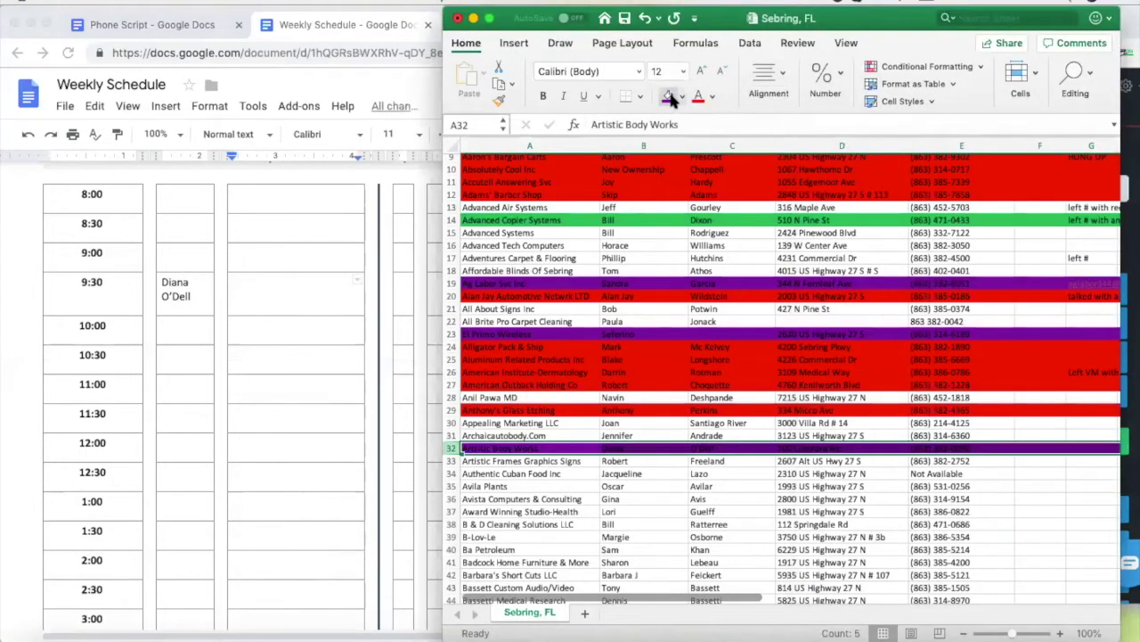
click(683, 97)
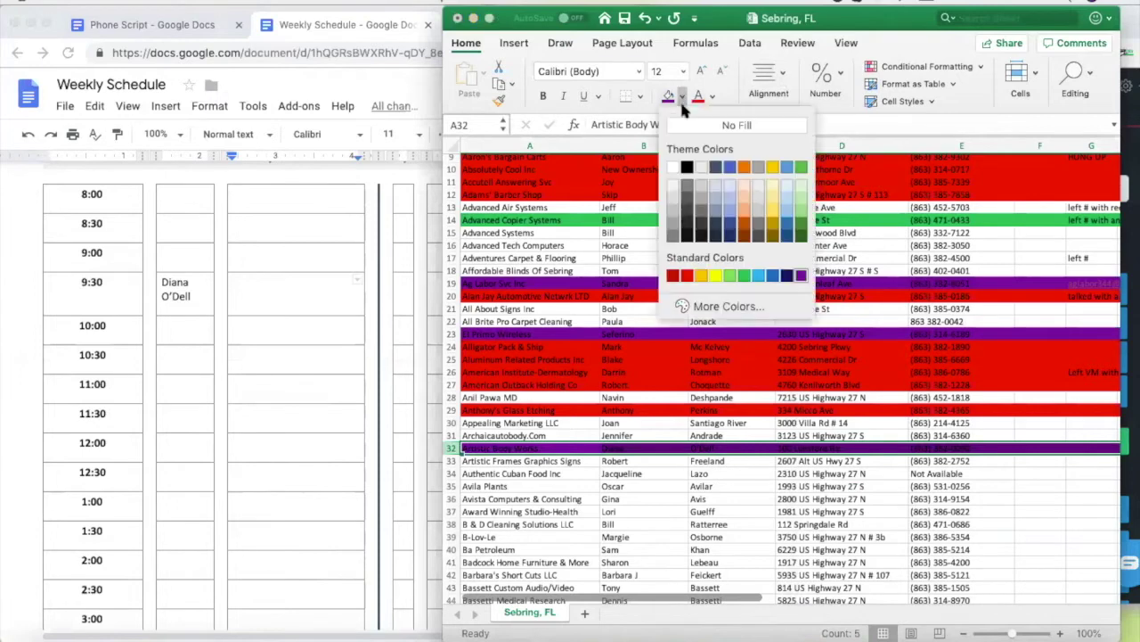
click(743, 275)
click(731, 524)
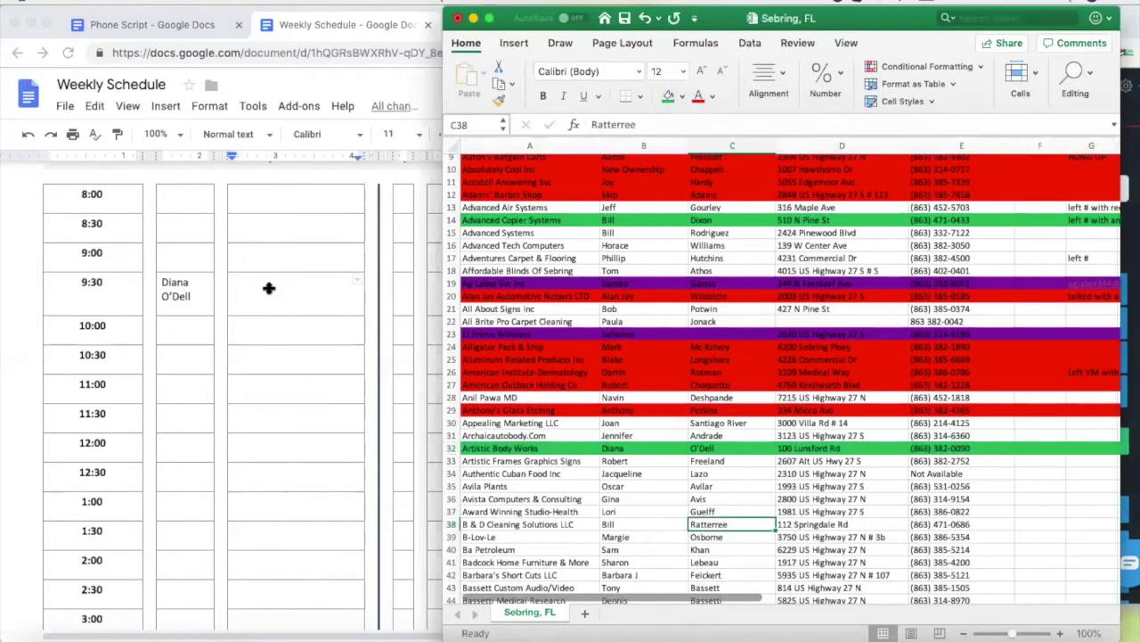
click(268, 288)
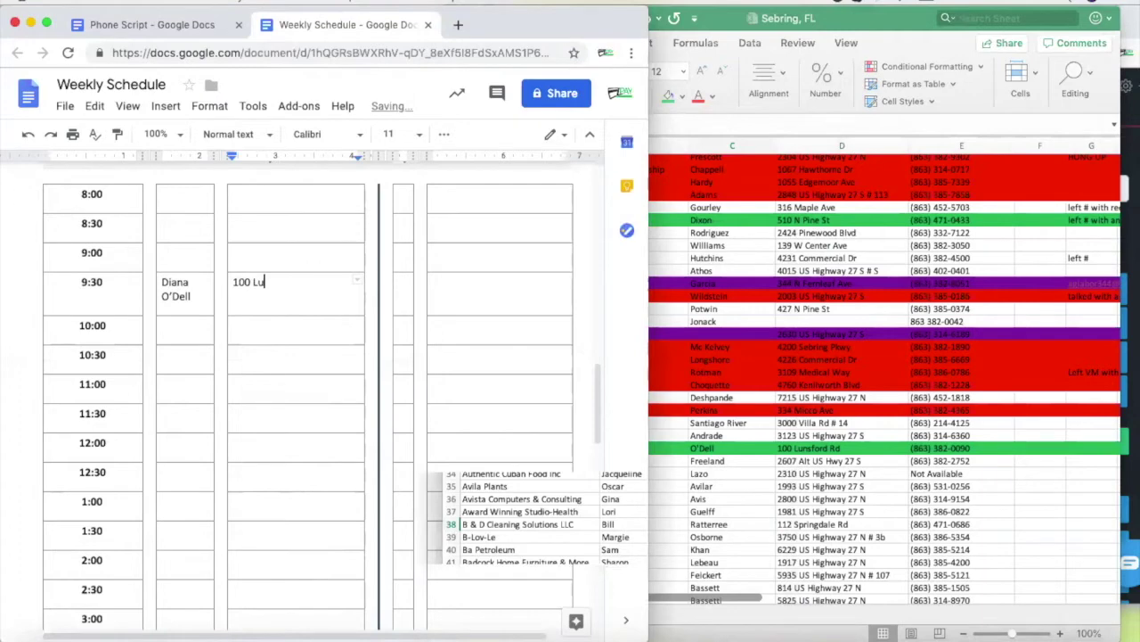
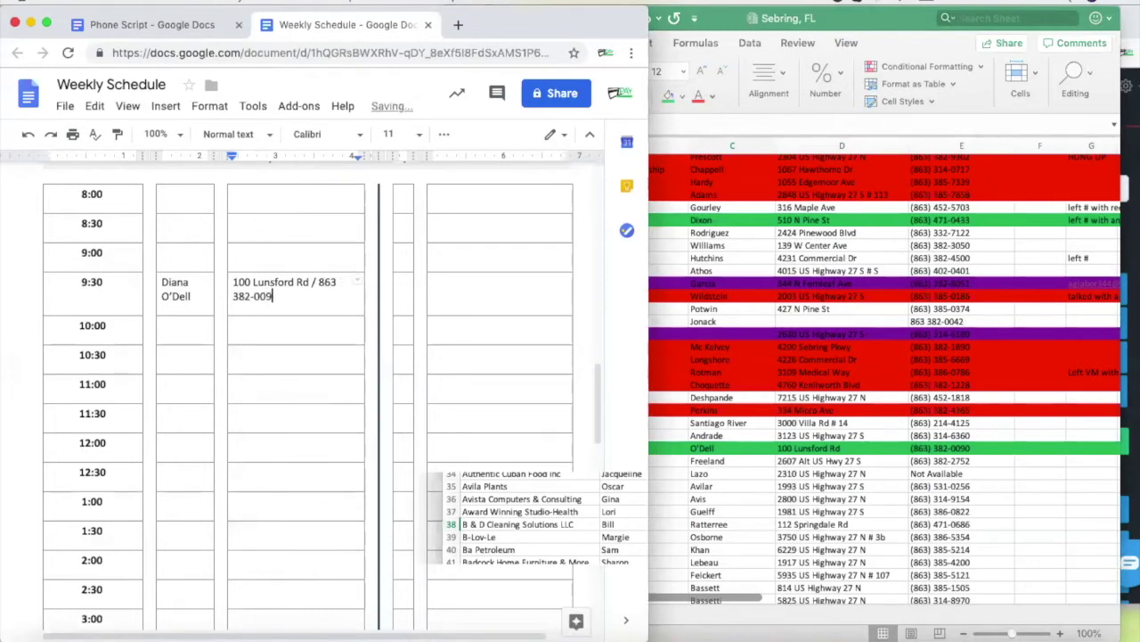
Mark Friday's 9:30 Y/N cell as Y and leave its Notes cell blank
click(408, 300)
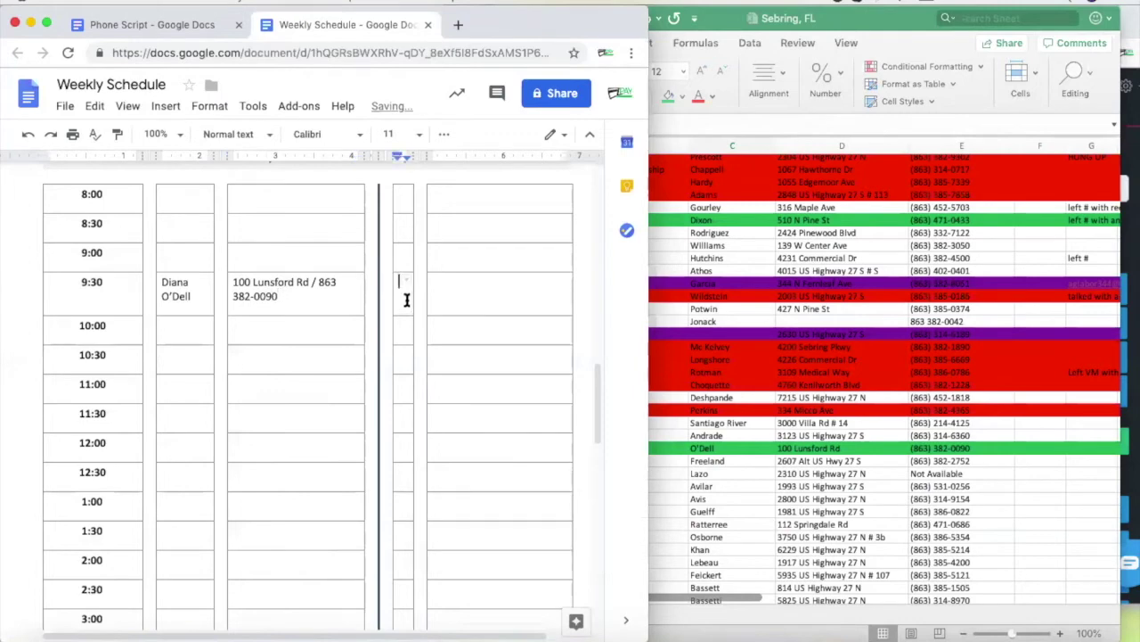
text(Y)
click(477, 286)
text(A)
key(BackSpace)
scroll(478, 425, up, 2)
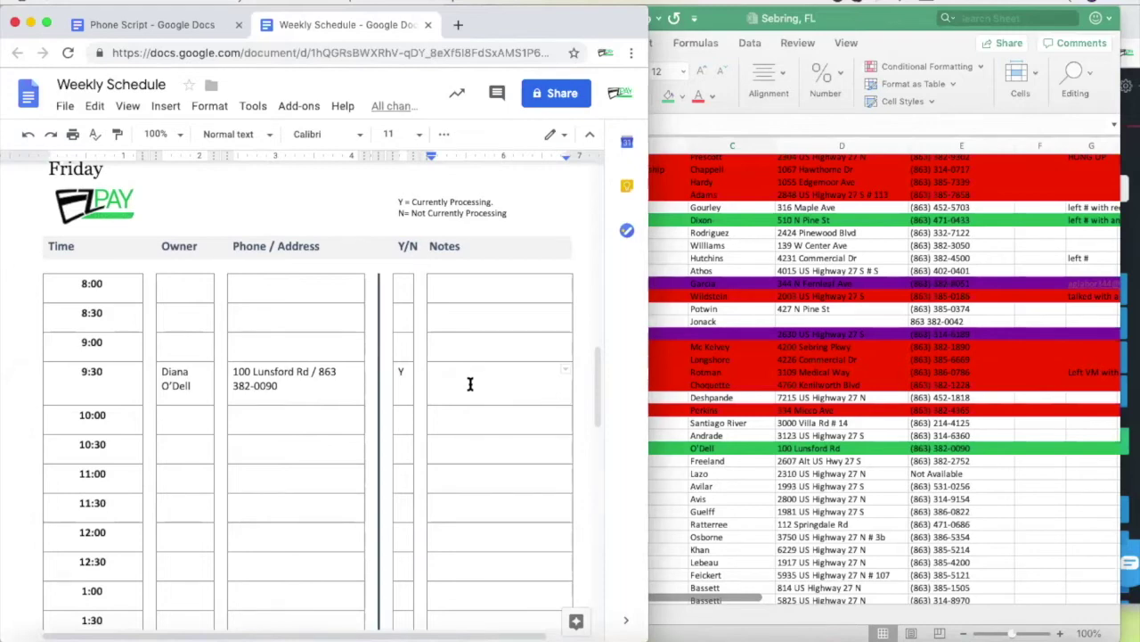
Check an earlier day's 9:00 note, return to Friday's 9:30 Notes, then bring Excel forward
scroll(465, 387, up, 1)
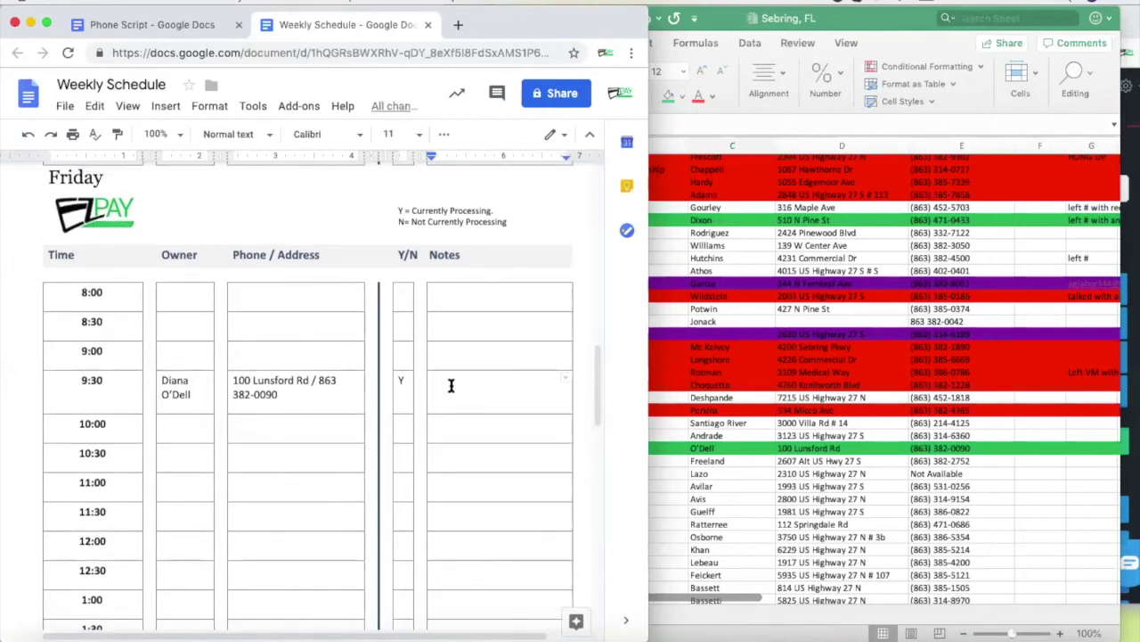
scroll(437, 427, up, 15)
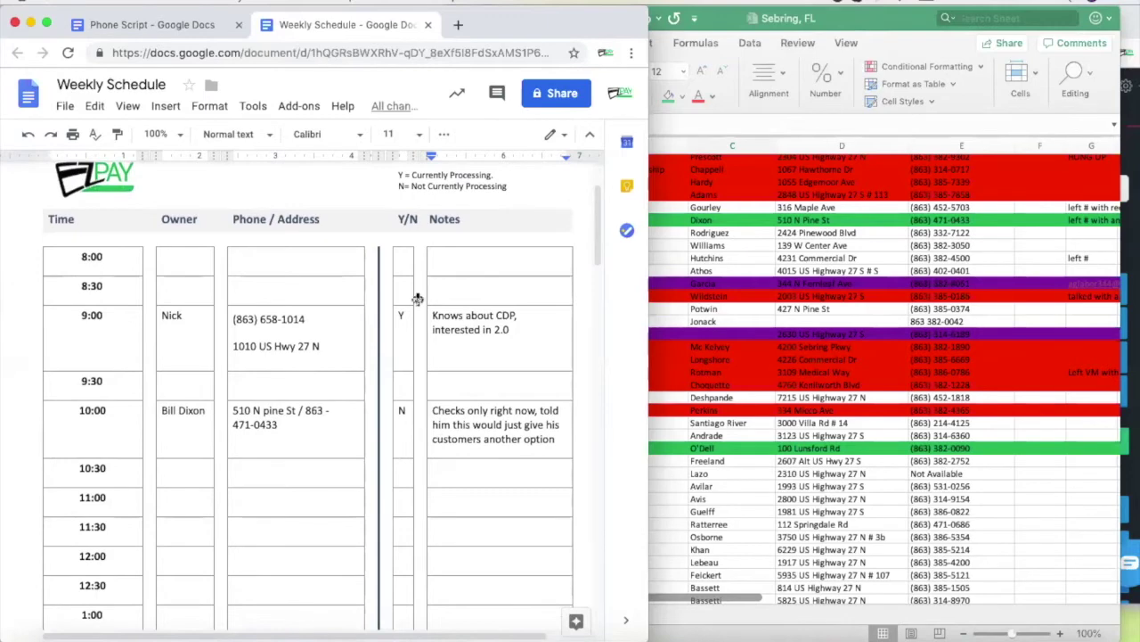
click(512, 330)
scroll(537, 436, down, 1)
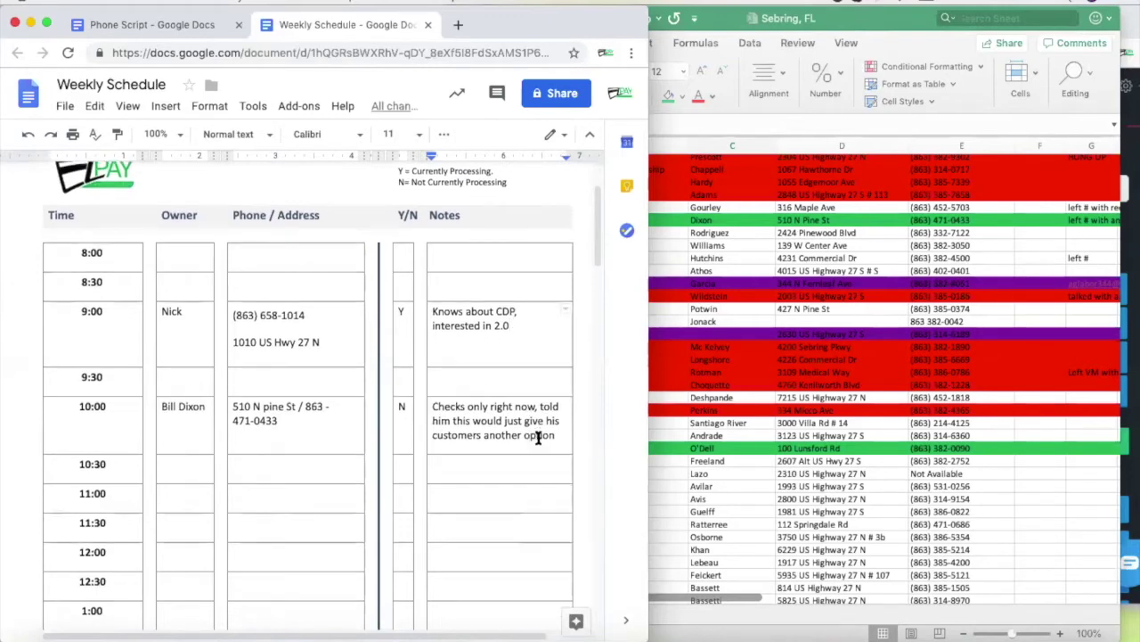
scroll(491, 415, down, 15)
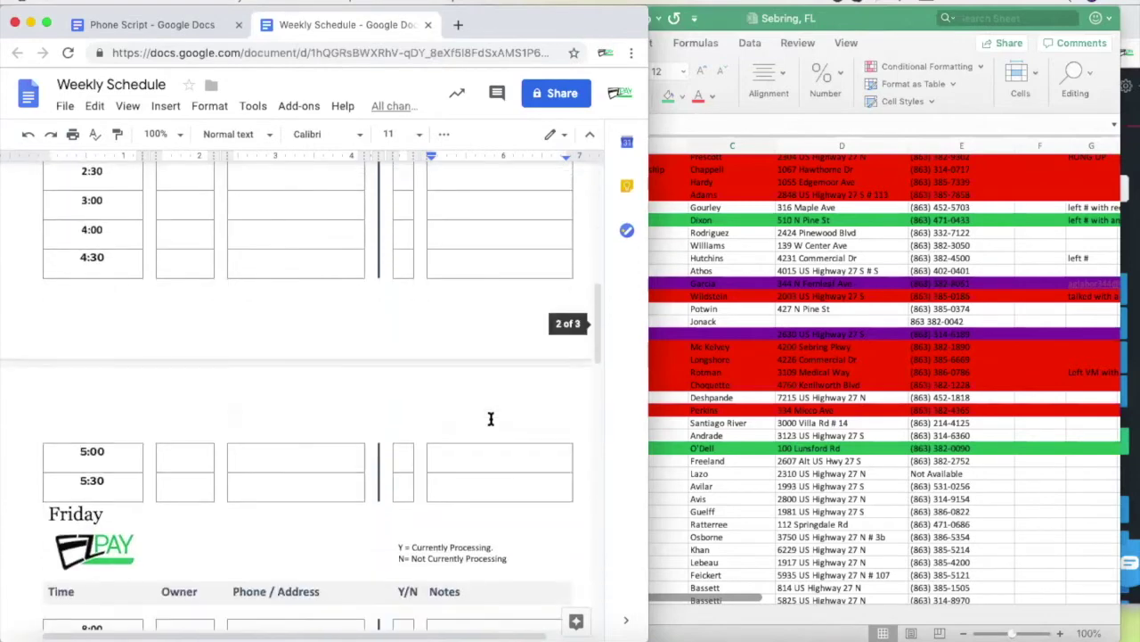
scroll(491, 417, down, 5)
click(470, 312)
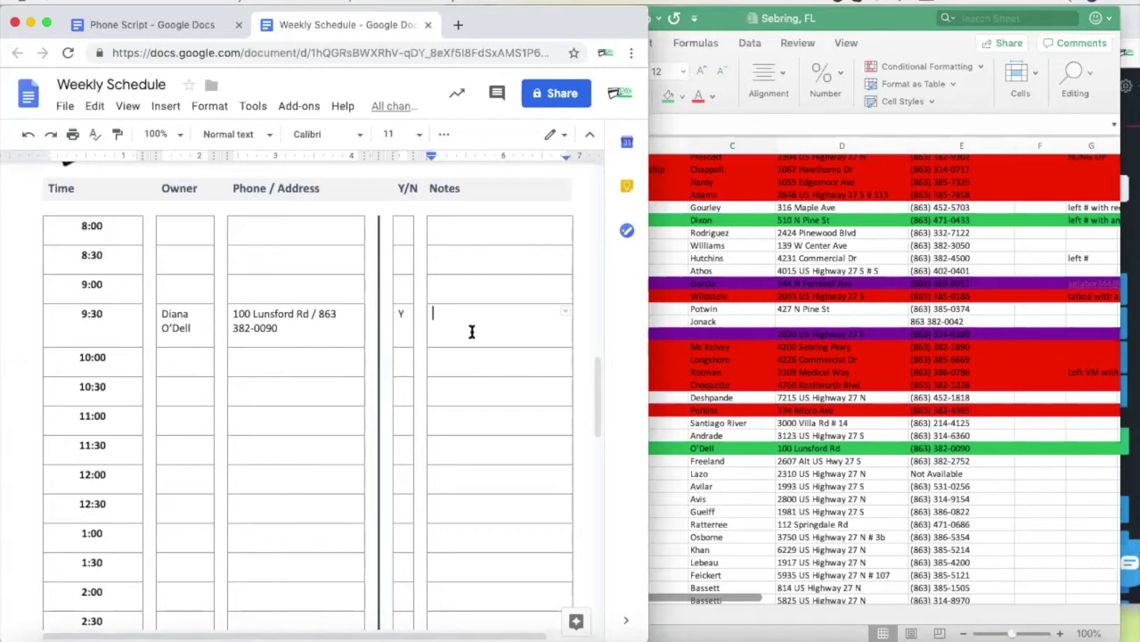
click(754, 456)
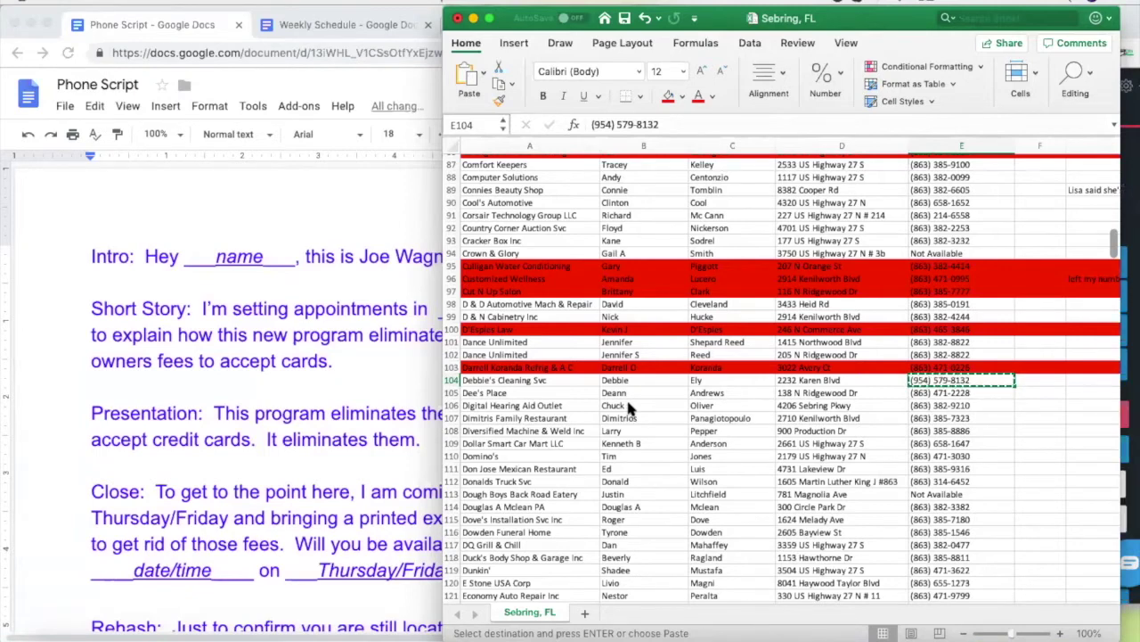
Review the Debbie's Cleaning Svc and Dee's Place leads in rows 104–105 against the phone script
click(647, 394)
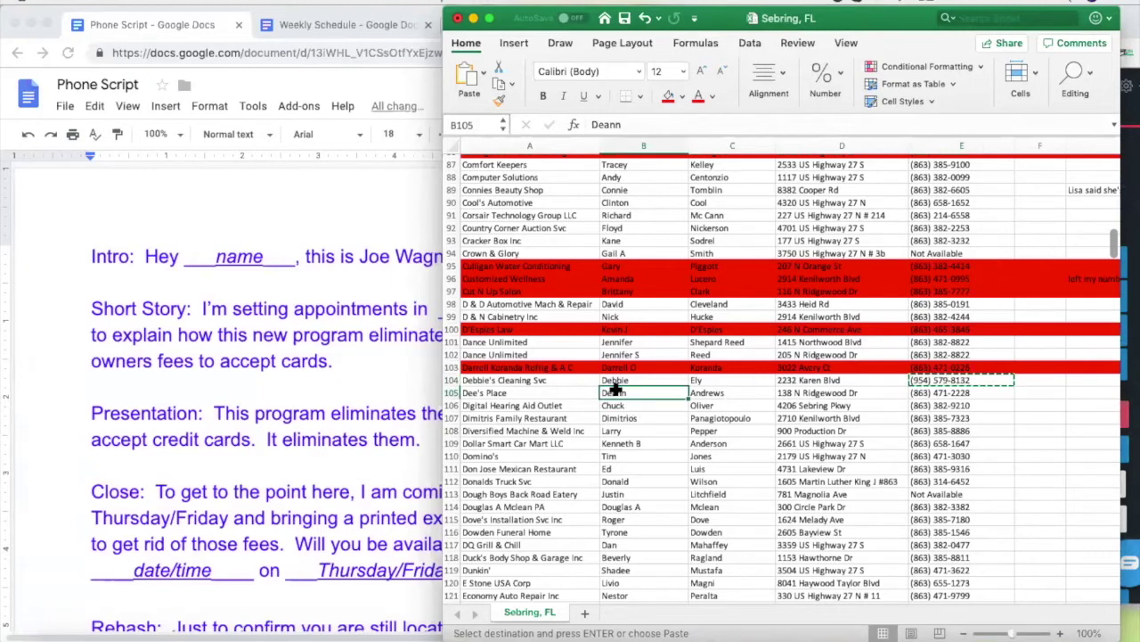
click(513, 377)
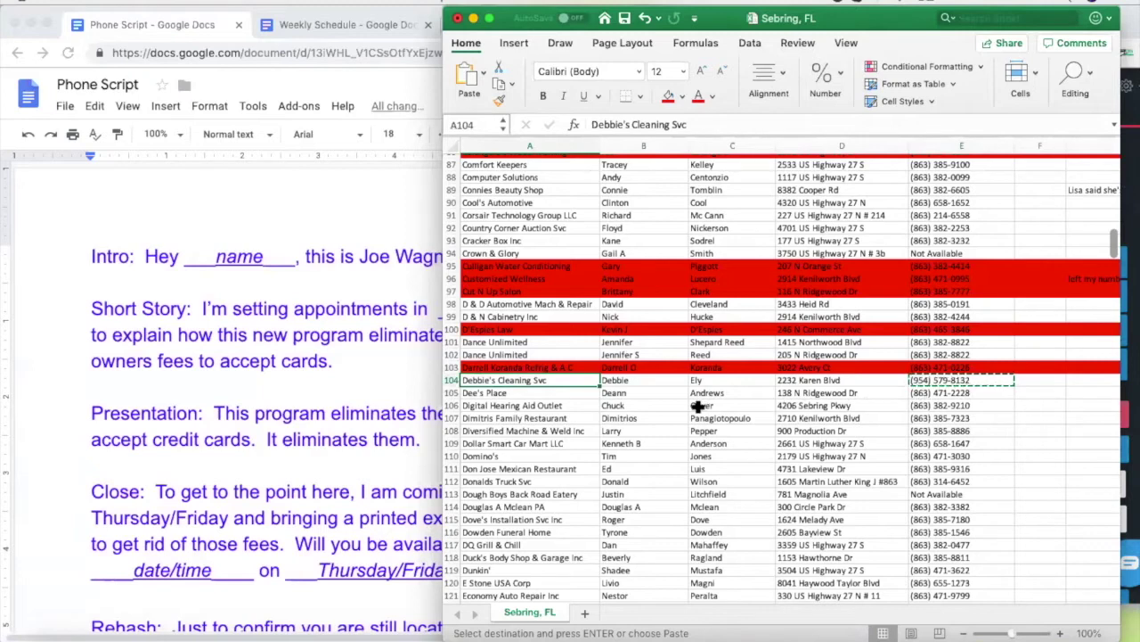
click(511, 394)
click(501, 376)
click(480, 393)
click(370, 285)
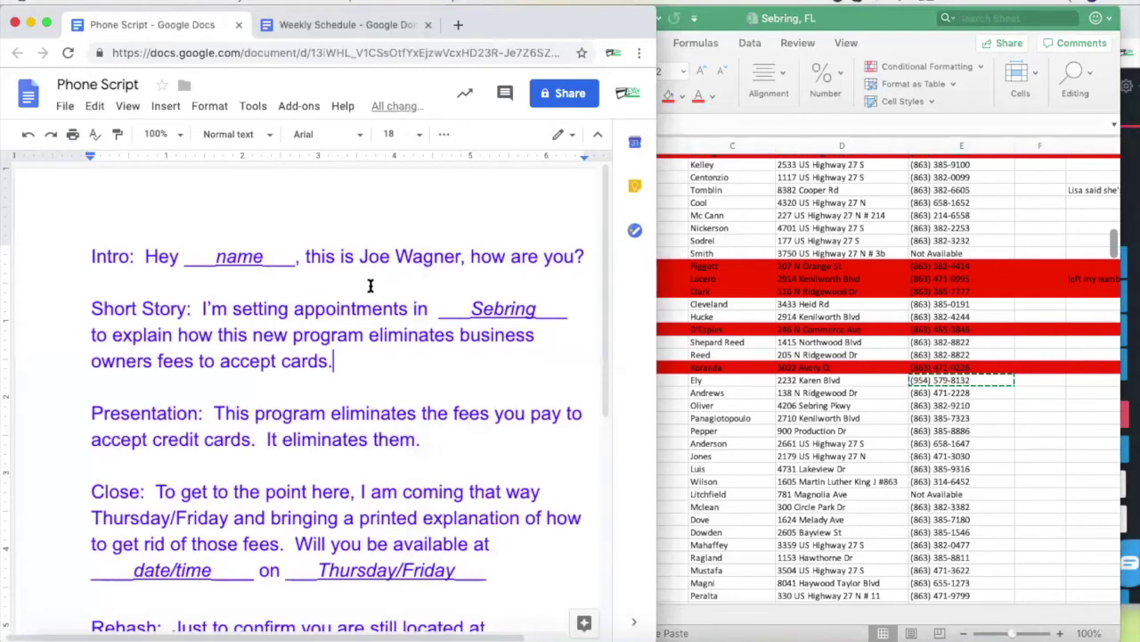
Reselect the Debbie's Cleaning Svc lead in row 104 and bring the Nectardesk call forward
click(739, 375)
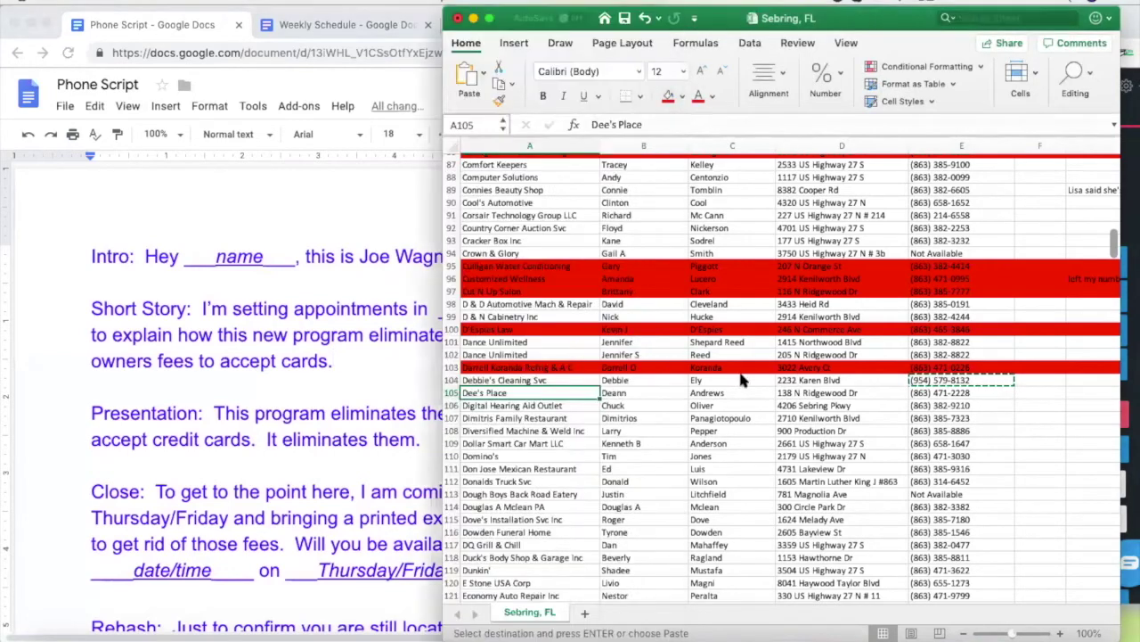
click(566, 381)
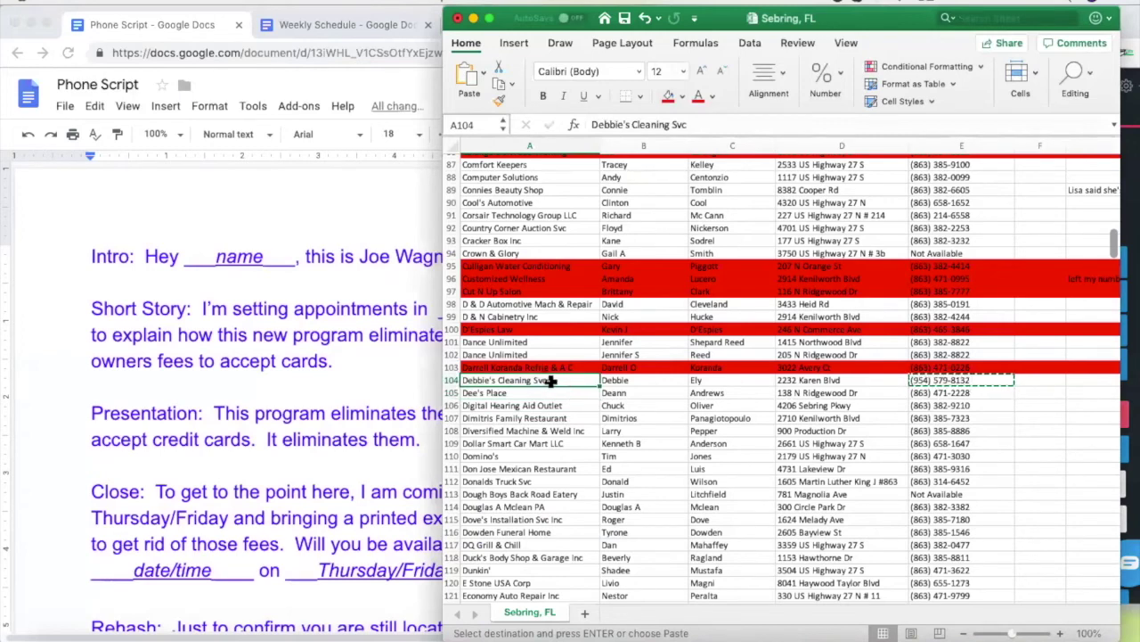
click(360, 347)
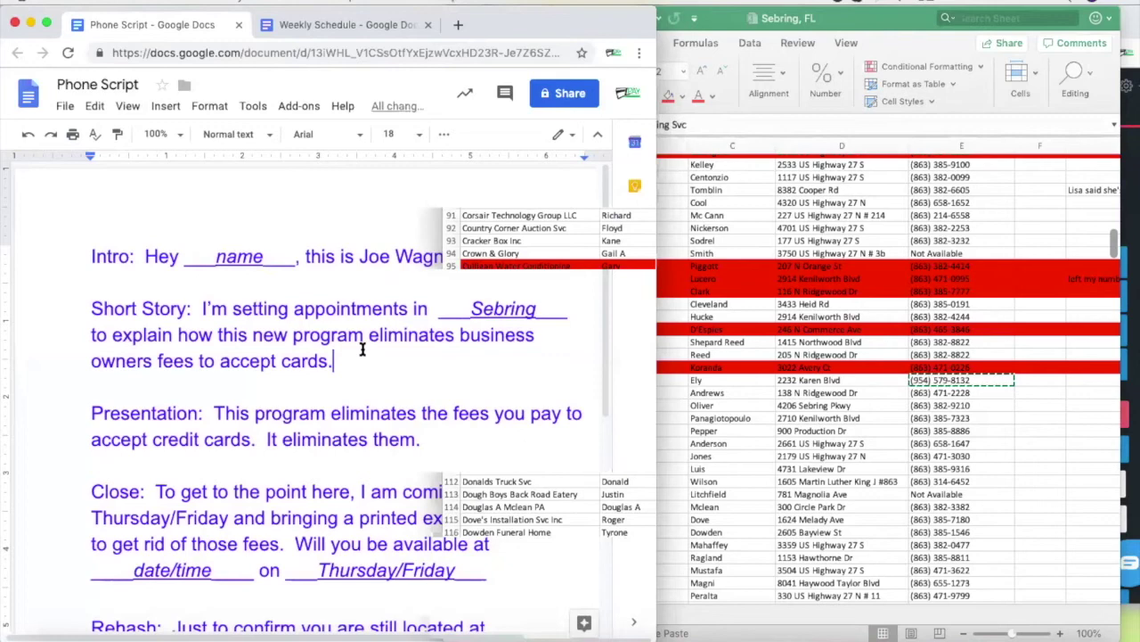
click(708, 380)
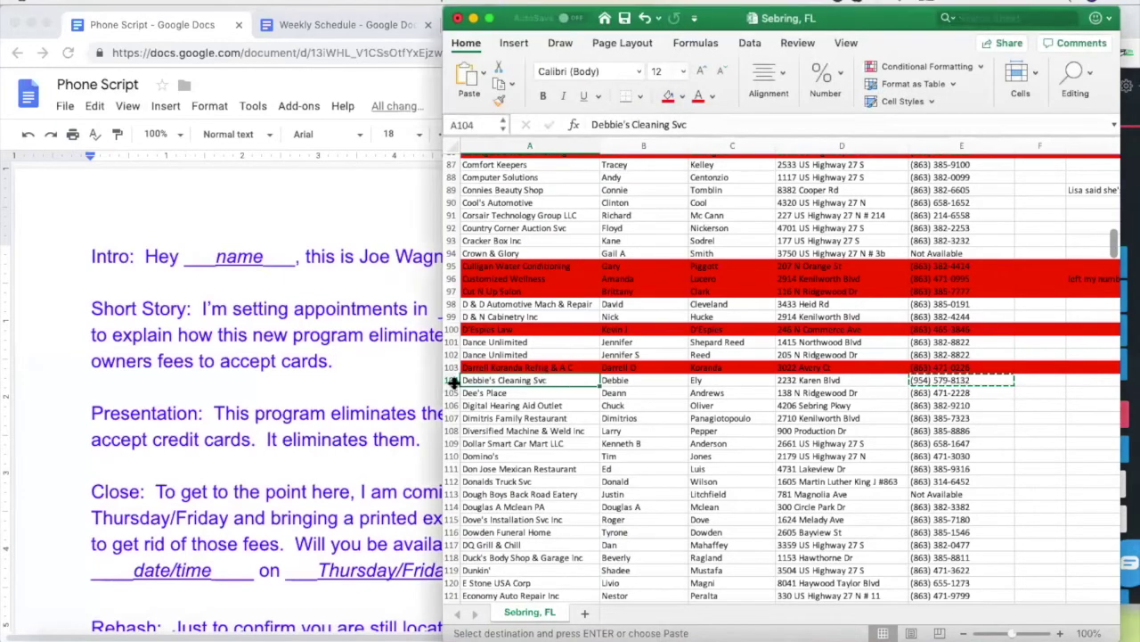
drag(788, 418, 583, 413)
click(550, 379)
click(1031, 382)
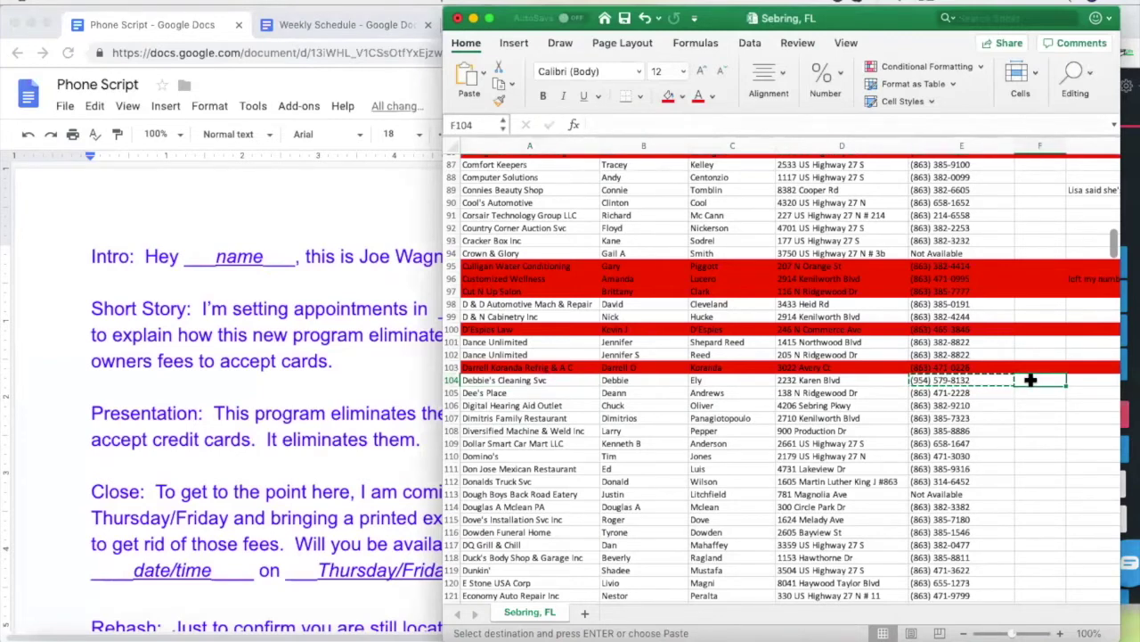
click(1128, 217)
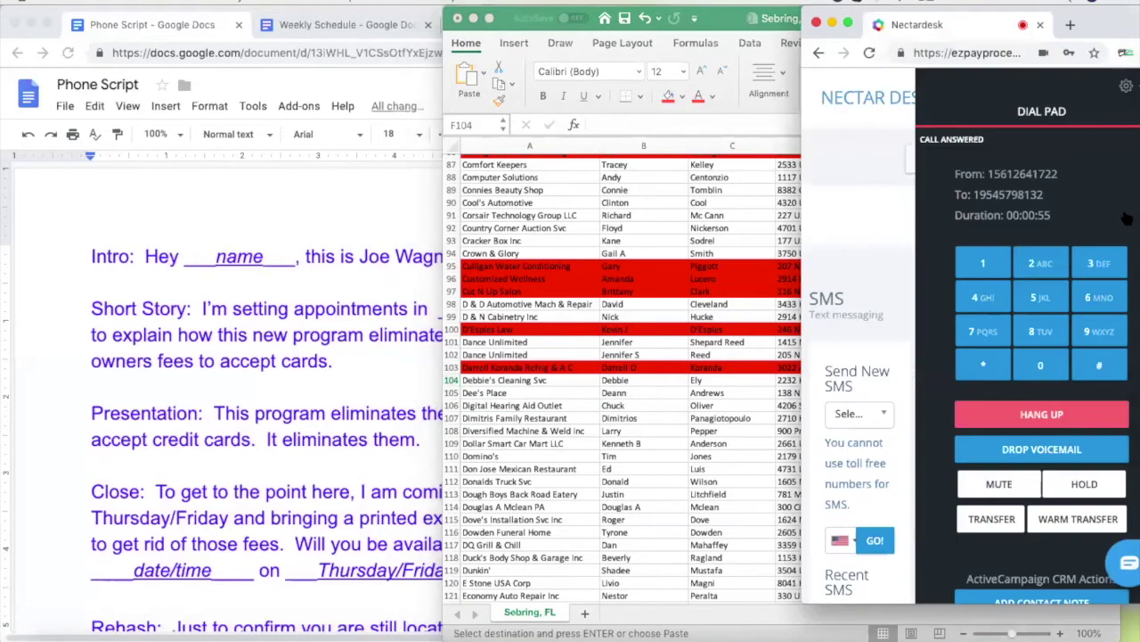
Select row 104's first name, then check Thursday in the Weekly Schedule and the Nectardesk call
click(643, 382)
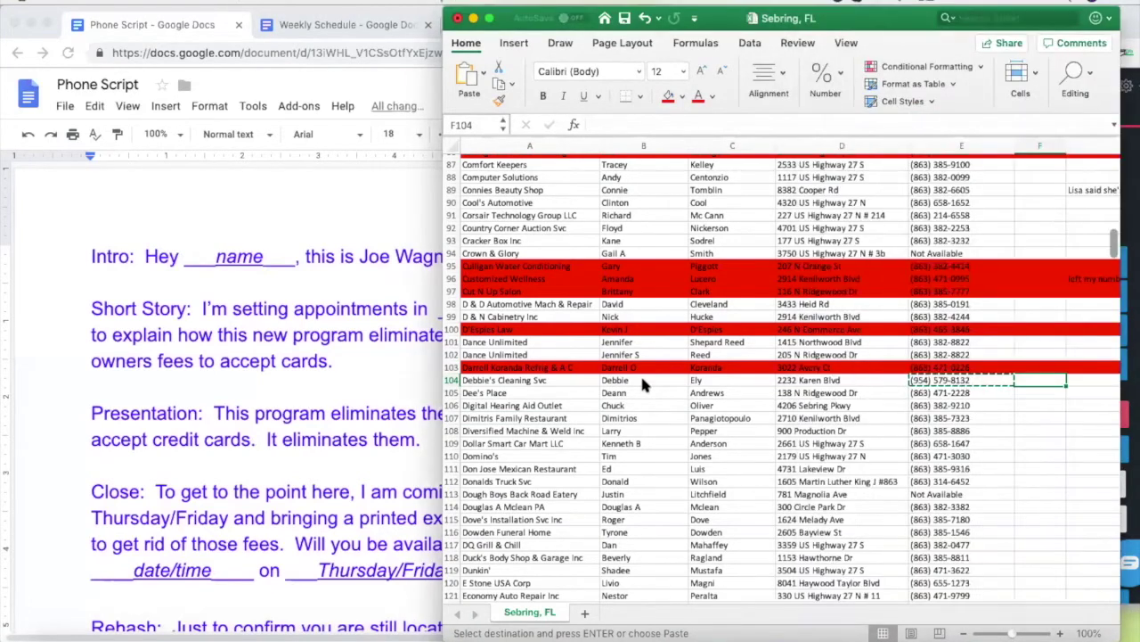
click(643, 381)
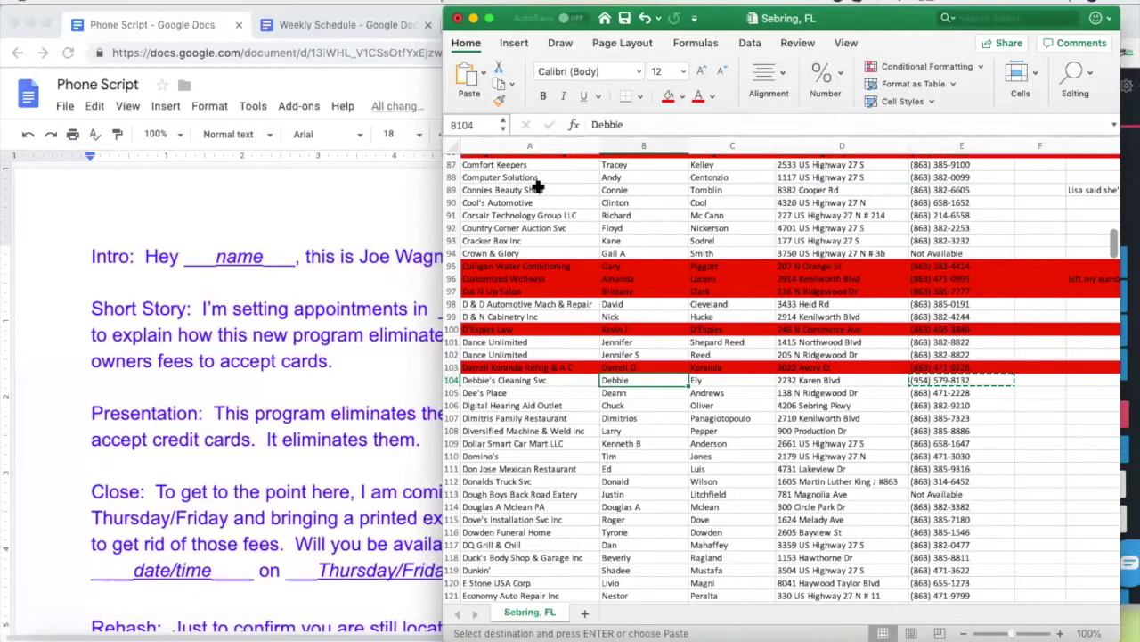
click(341, 27)
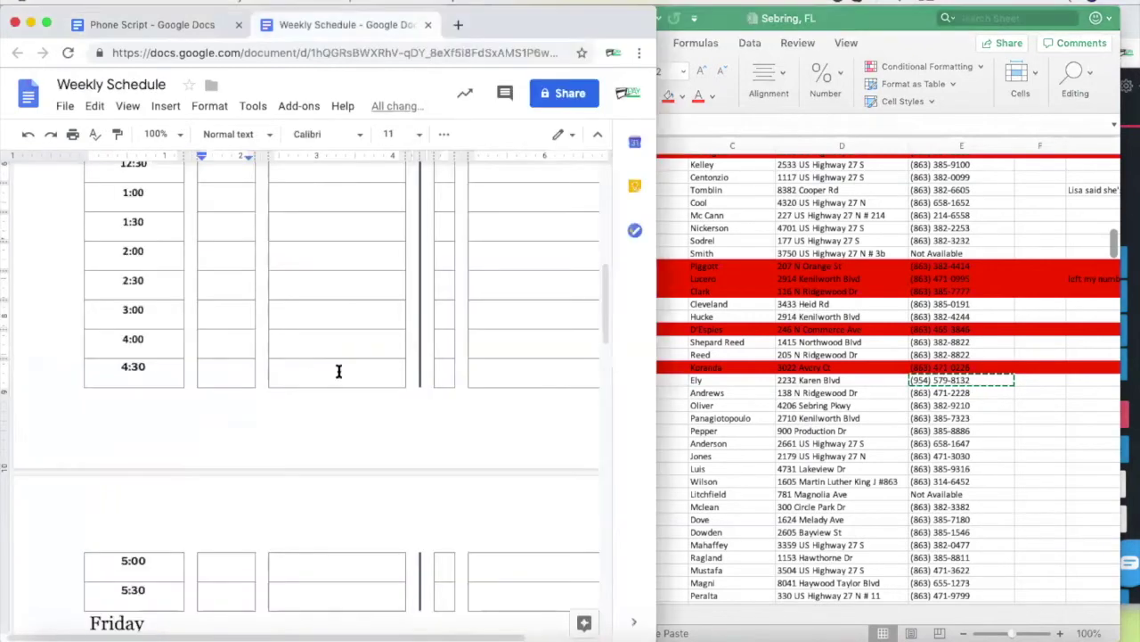
scroll(380, 301, up, 10)
scroll(380, 301, down, 1)
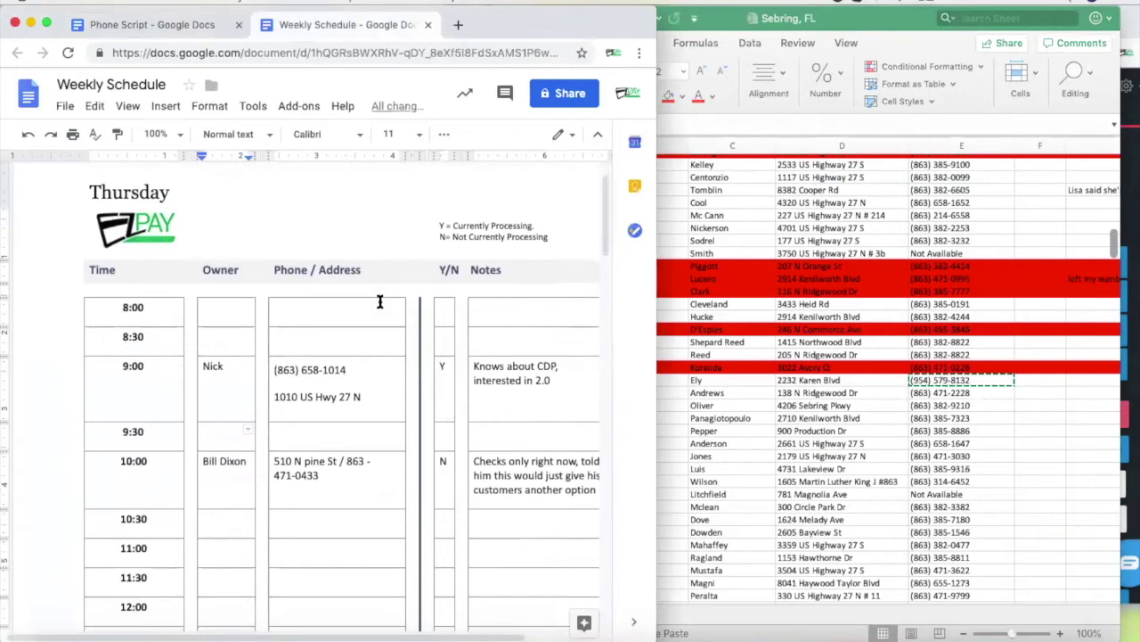
click(1128, 226)
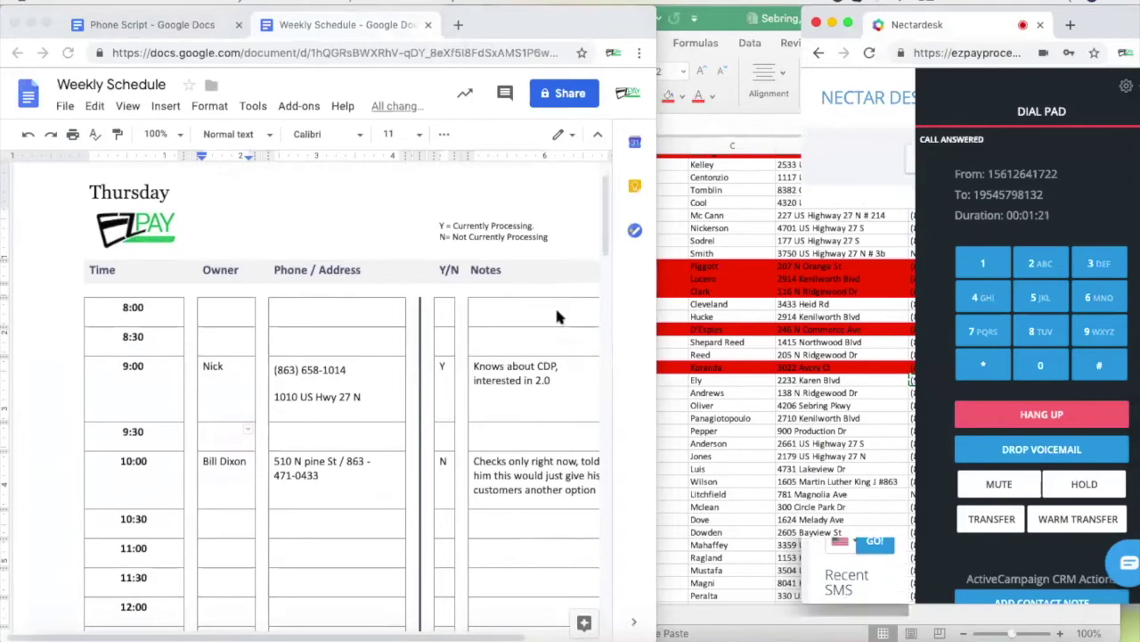
click(741, 406)
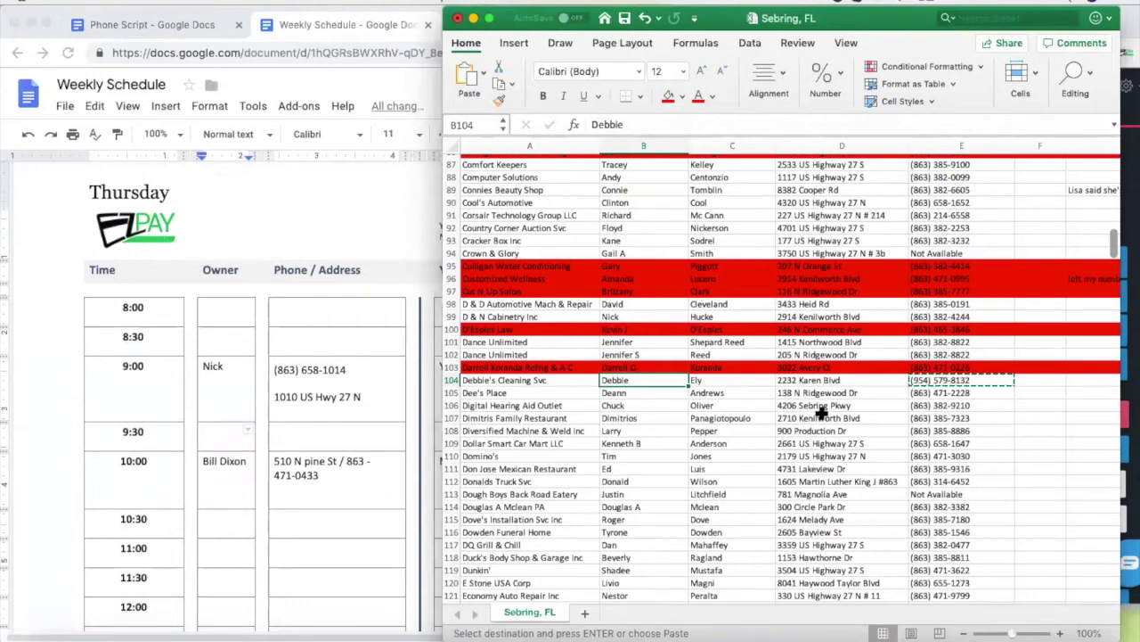
Copy all of row 104 and scroll the Weekly Schedule to Friday's 8:00 slot
click(807, 381)
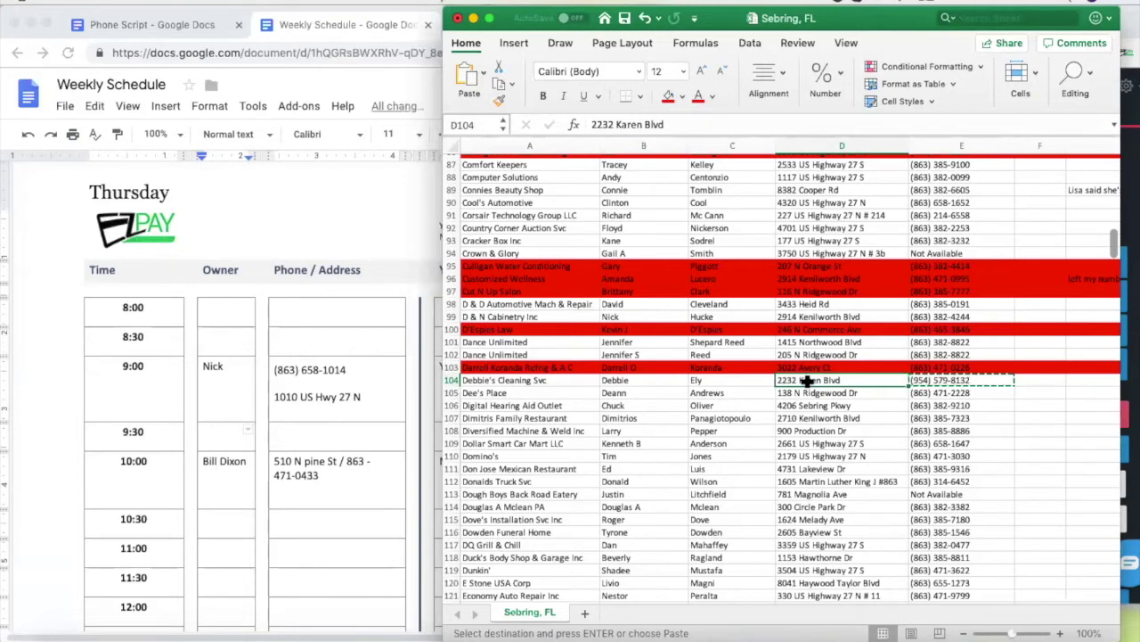
click(452, 380)
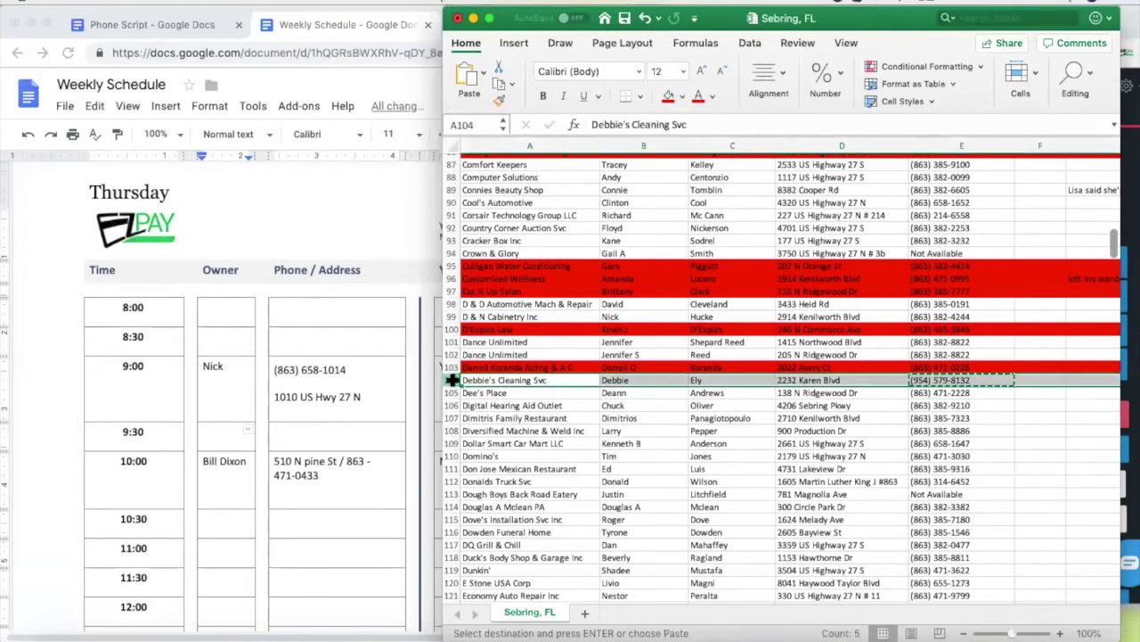
key(super+c)
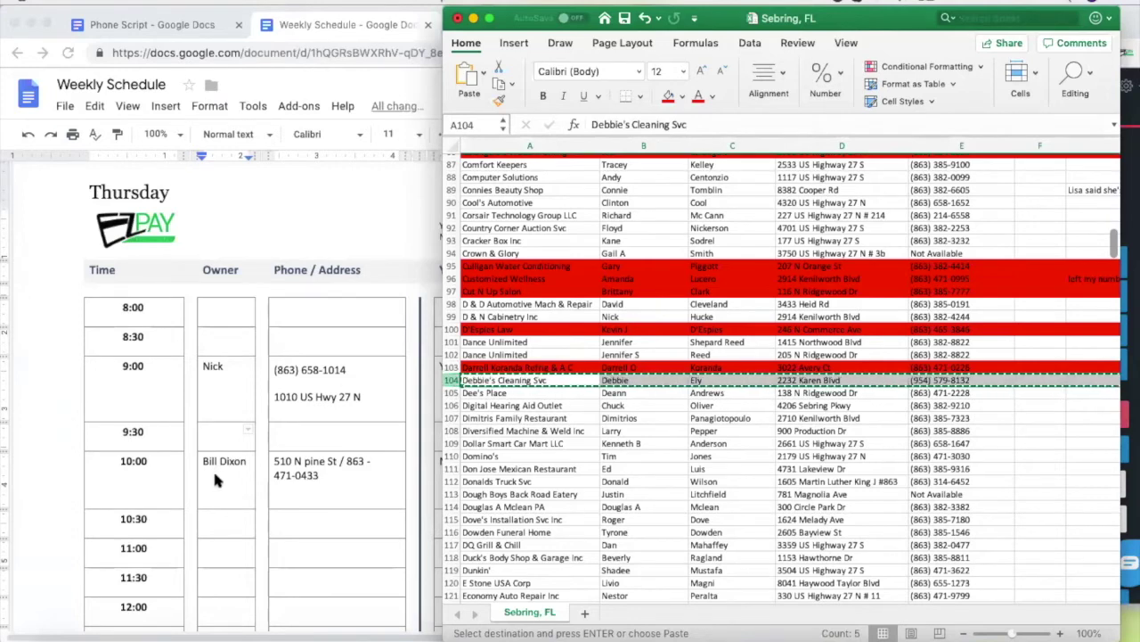
scroll(213, 468, down, 10)
scroll(214, 480, down, 3)
click(303, 390)
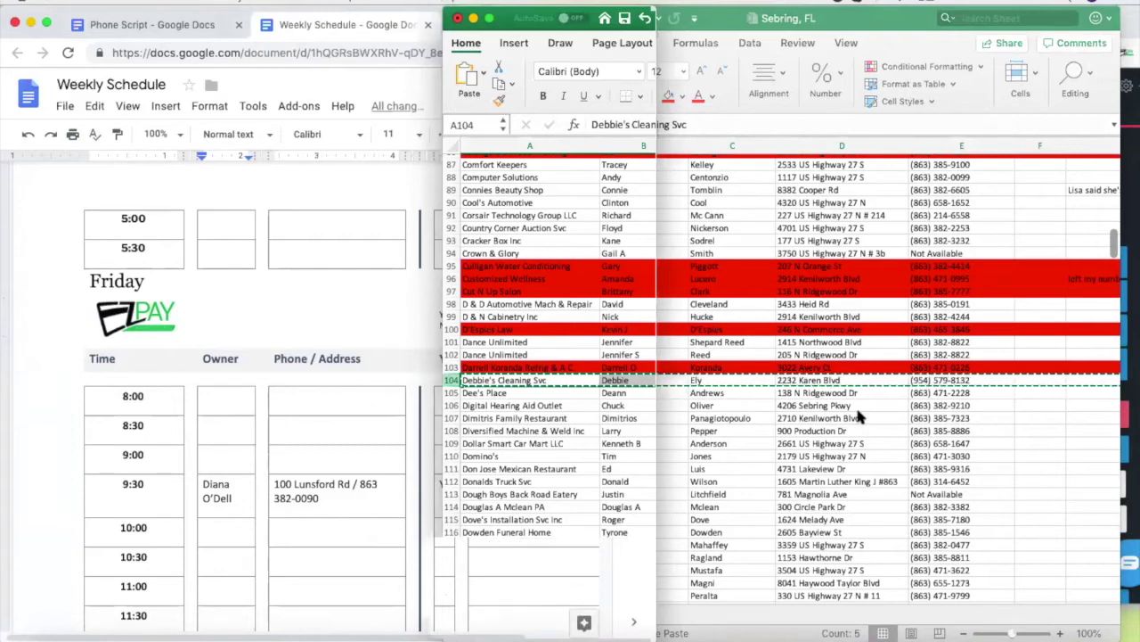
click(807, 382)
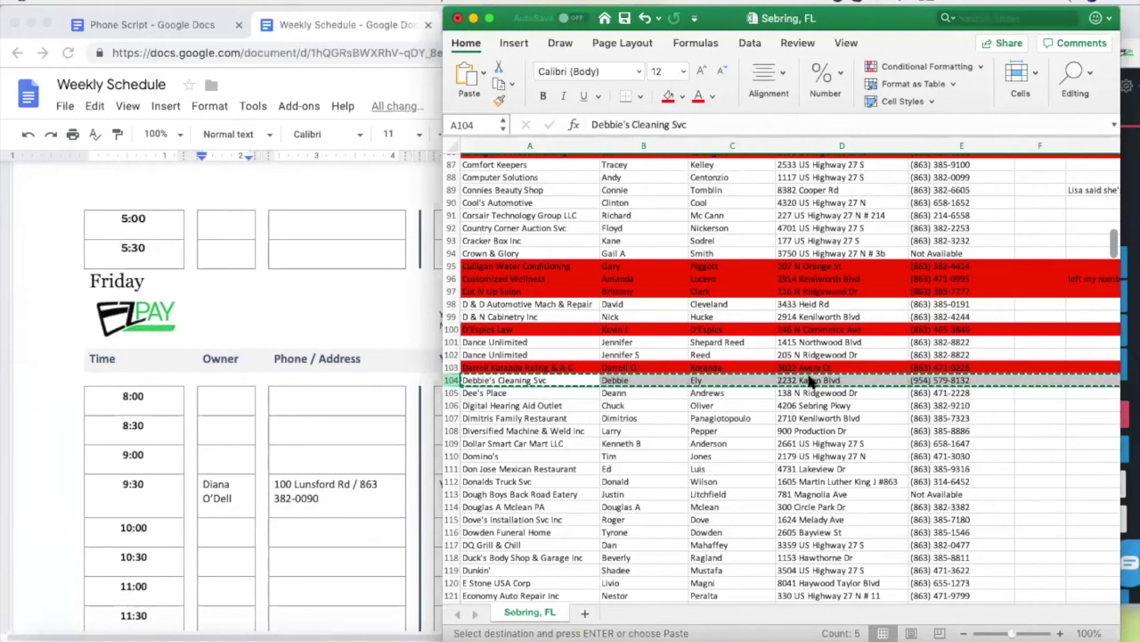
Enter the owner's first name in Friday's 8:00 Owner cell and fill Excel row 104 green
click(225, 398)
text(Debie)
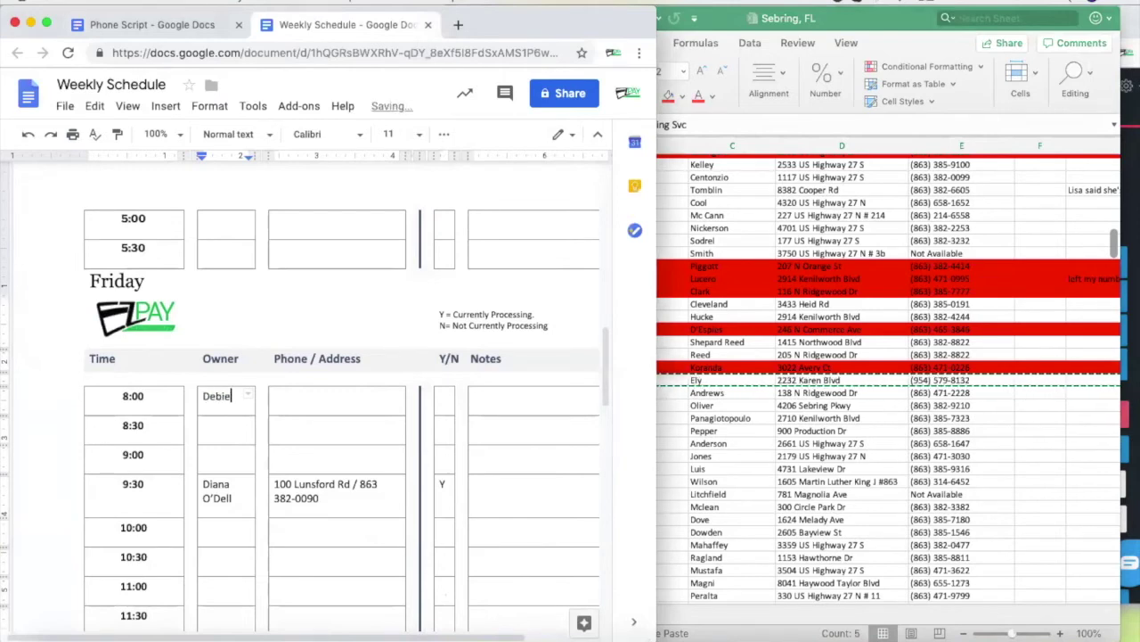
key(BackSpace)
text(bie)
click(755, 400)
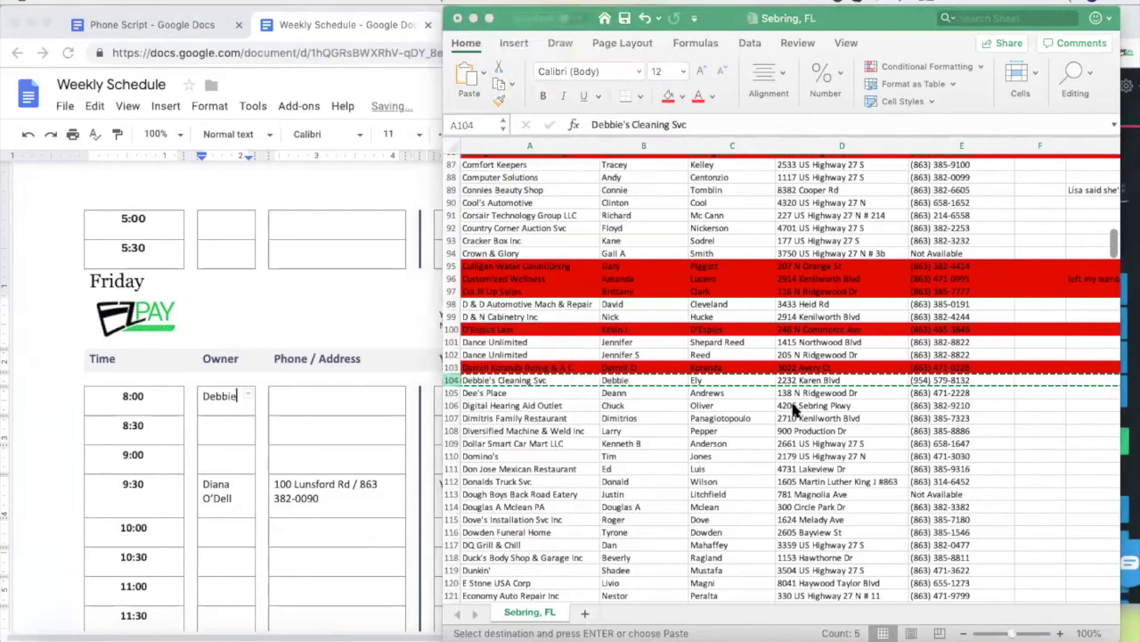
click(680, 97)
click(744, 275)
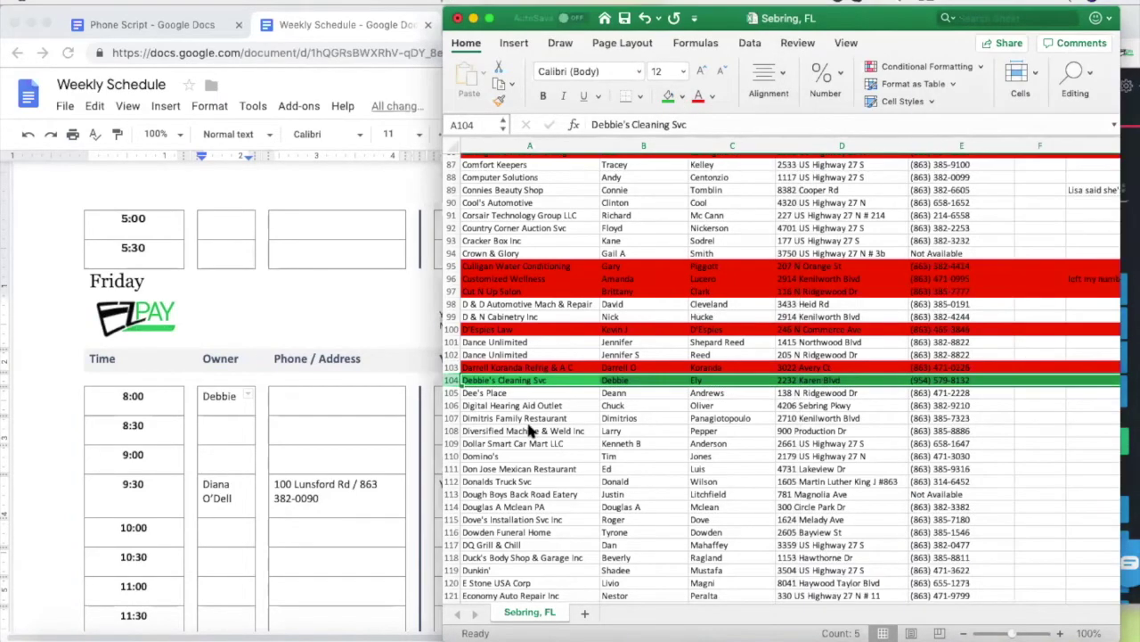
Fill in Friday's 8:00 street address, Y/N as Y, and notes 'with B of A'
click(310, 393)
click(310, 393)
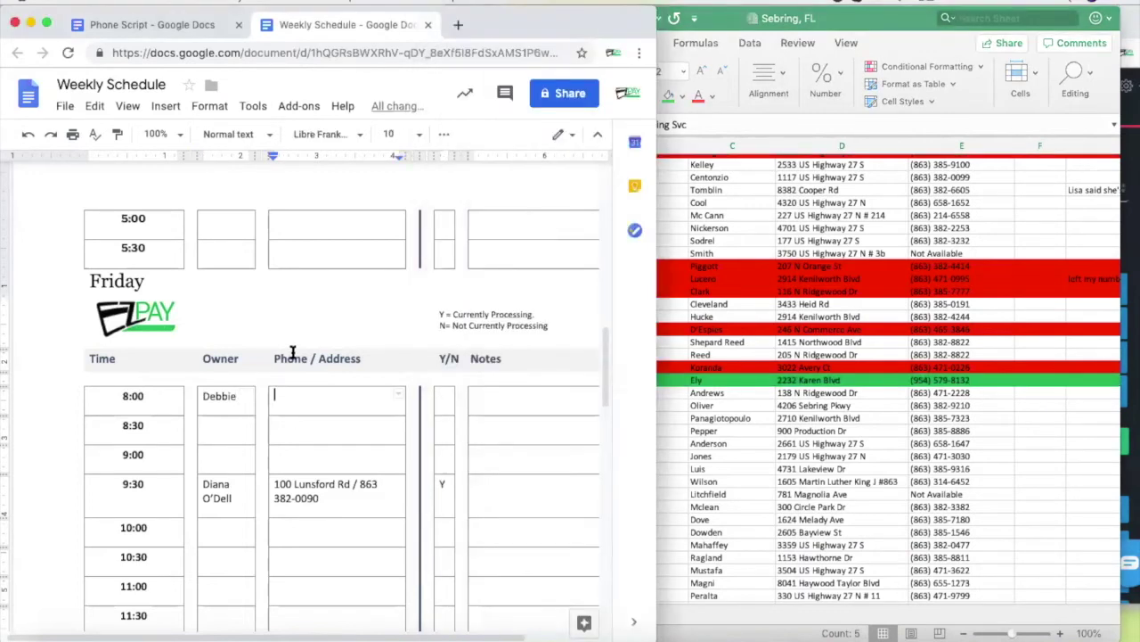
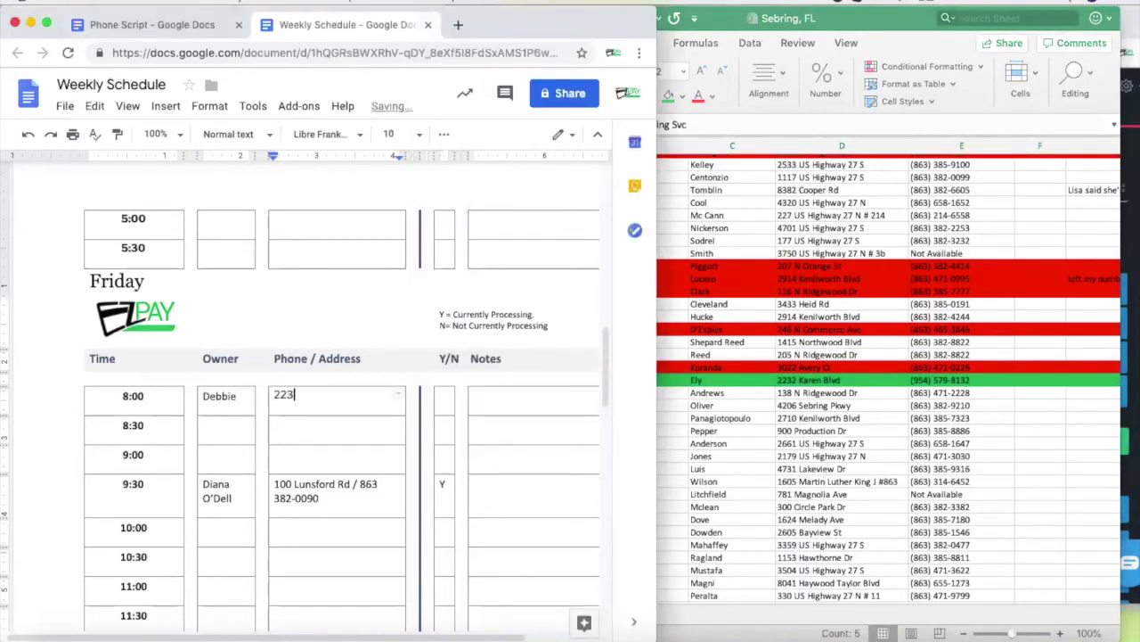
click(447, 396)
text(Y)
click(494, 396)
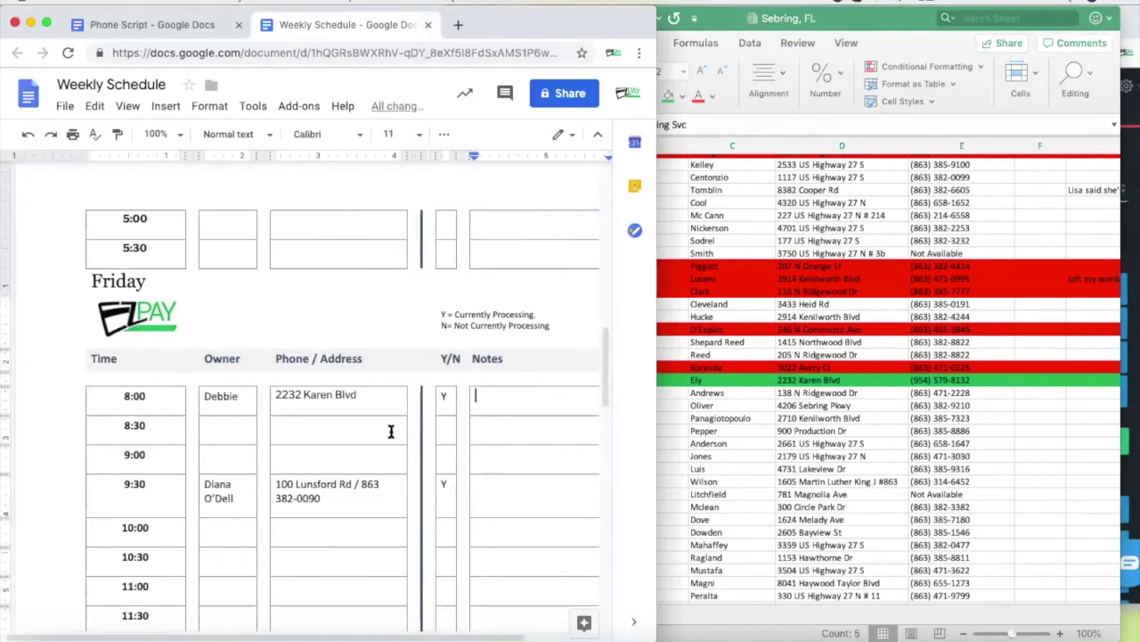
text(with B of A)
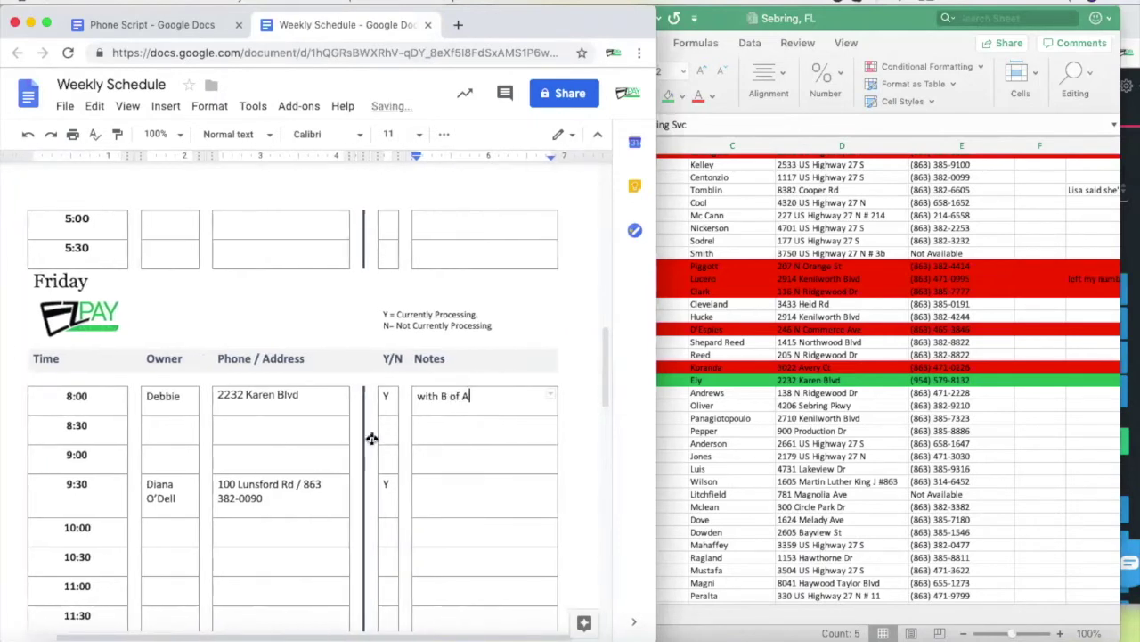
click(281, 430)
click(156, 424)
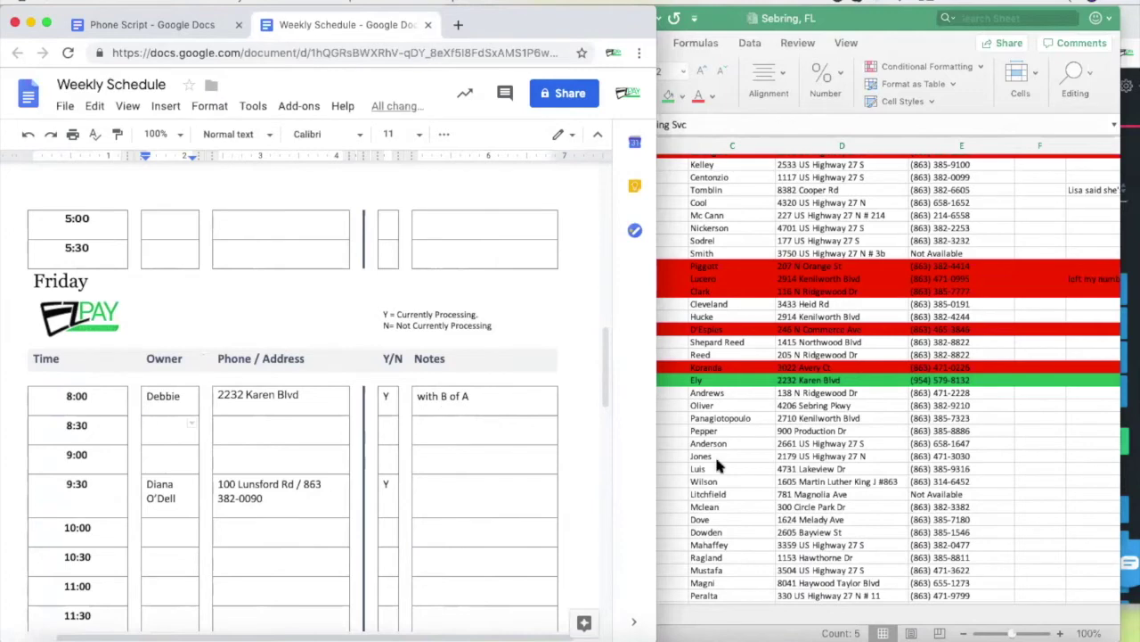
click(806, 441)
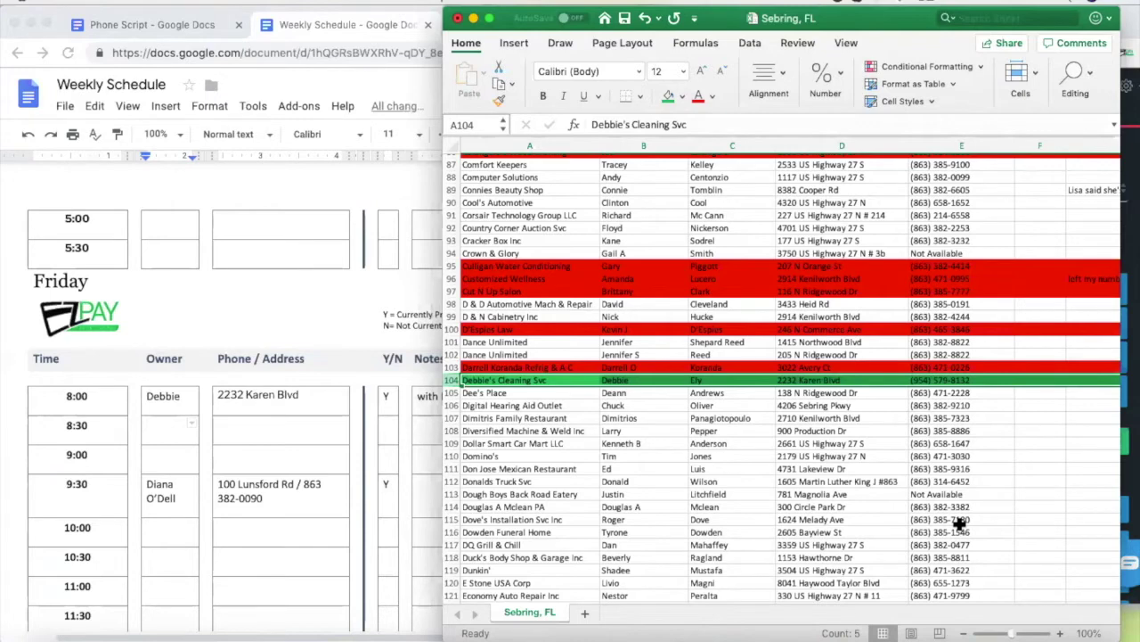
Copy Dee's Place's number from E105, paste it into the Nectardesk dial field and dial it
click(953, 396)
key(super+c)
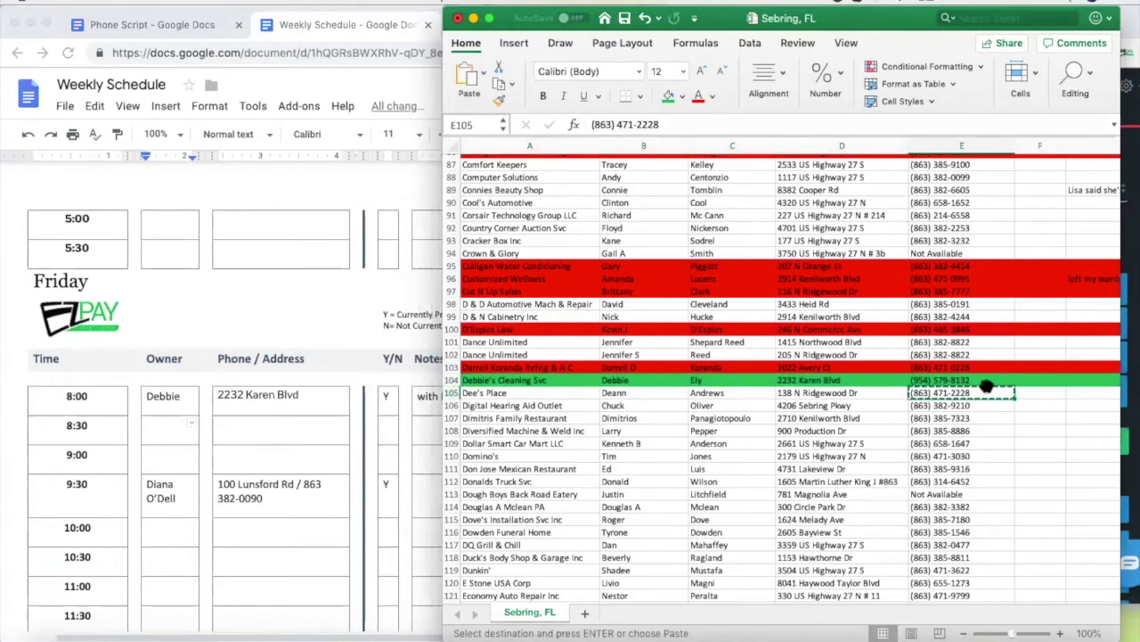
click(1127, 234)
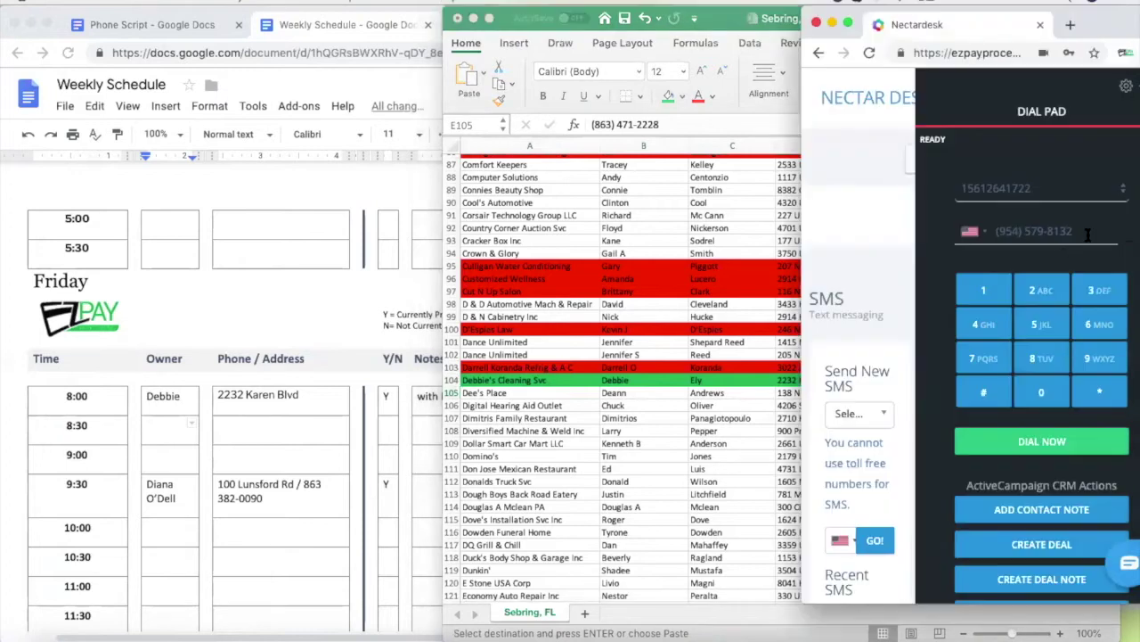
drag(1073, 231, 987, 239)
key(super+v)
click(1041, 441)
scroll(242, 470, down, 10)
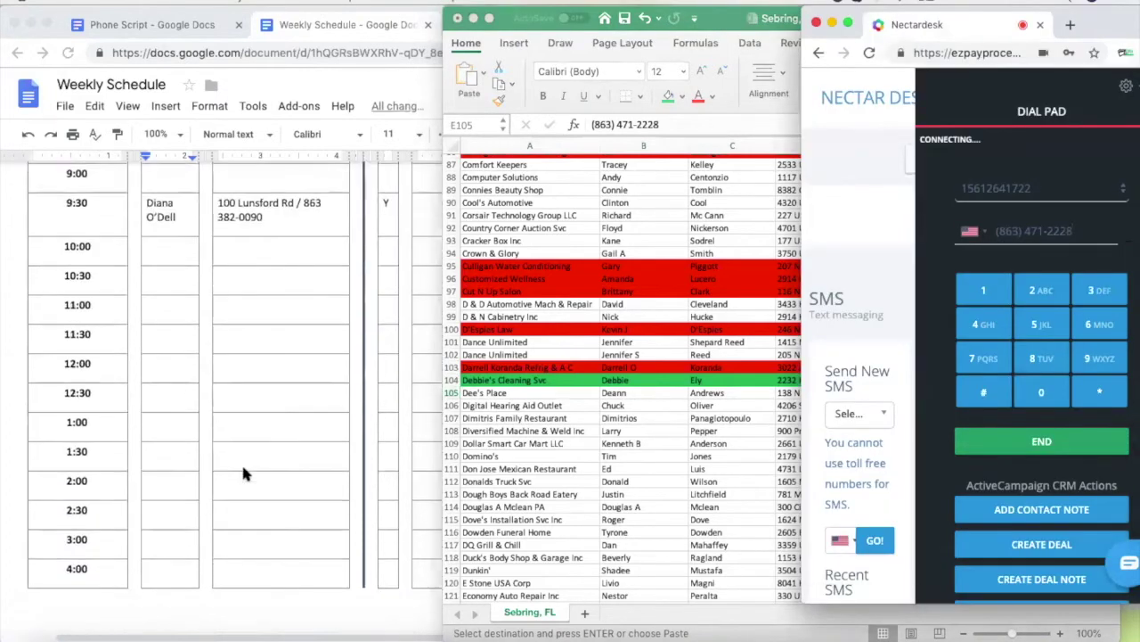
scroll(243, 468, down, 12)
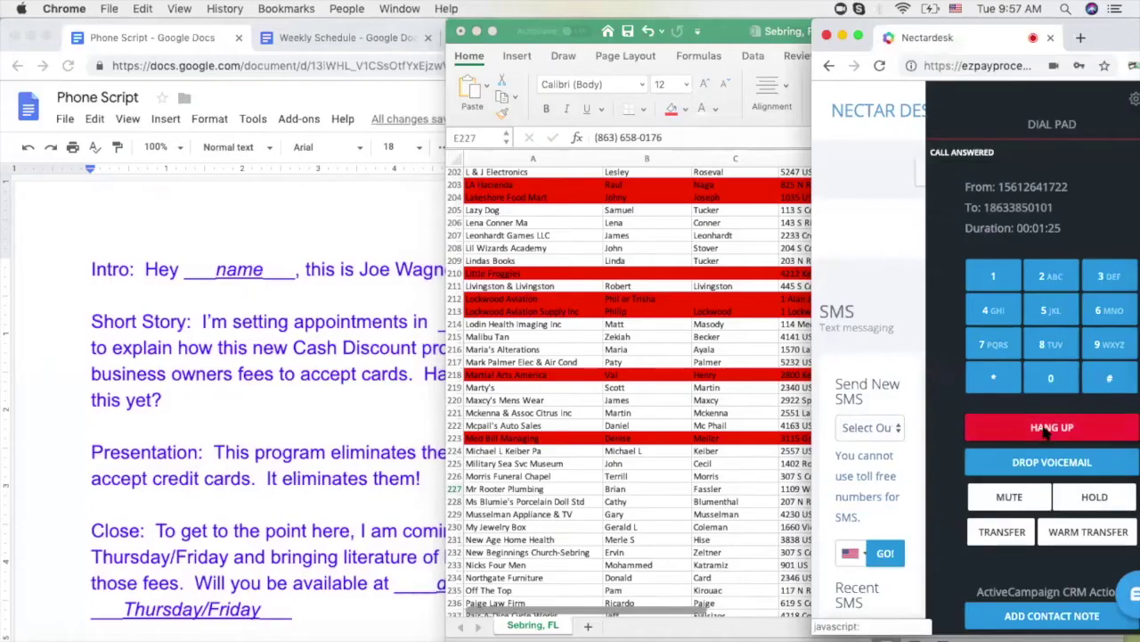
End the unanswered call and dial Mr Rooter Plumbing's row 227 number in Nectardesk
click(1044, 431)
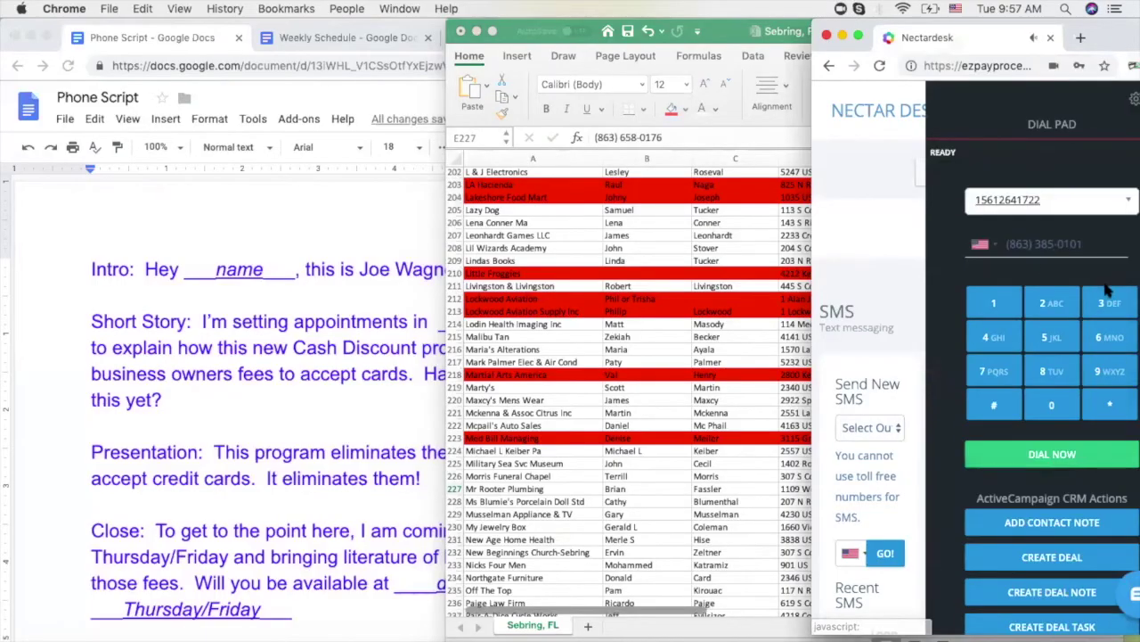
click(1094, 248)
key(BackSpace)
key(BackSpace)
key(BackSpace)
key(BackSpace)
key(BackSpace)
key(BackSpace)
key(BackSpace)
key(BackSpace)
key(BackSpace)
key(BackSpace)
key(BackSpace)
key(BackSpace)
key(BackSpace)
key(BackSpace)
key(super+v)
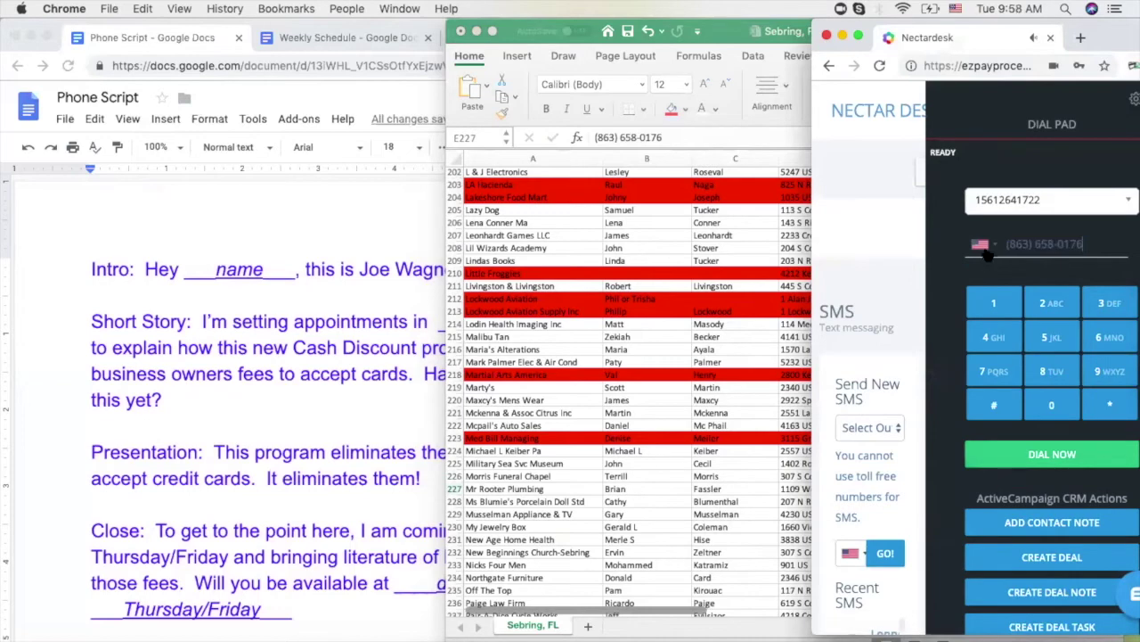
click(1074, 465)
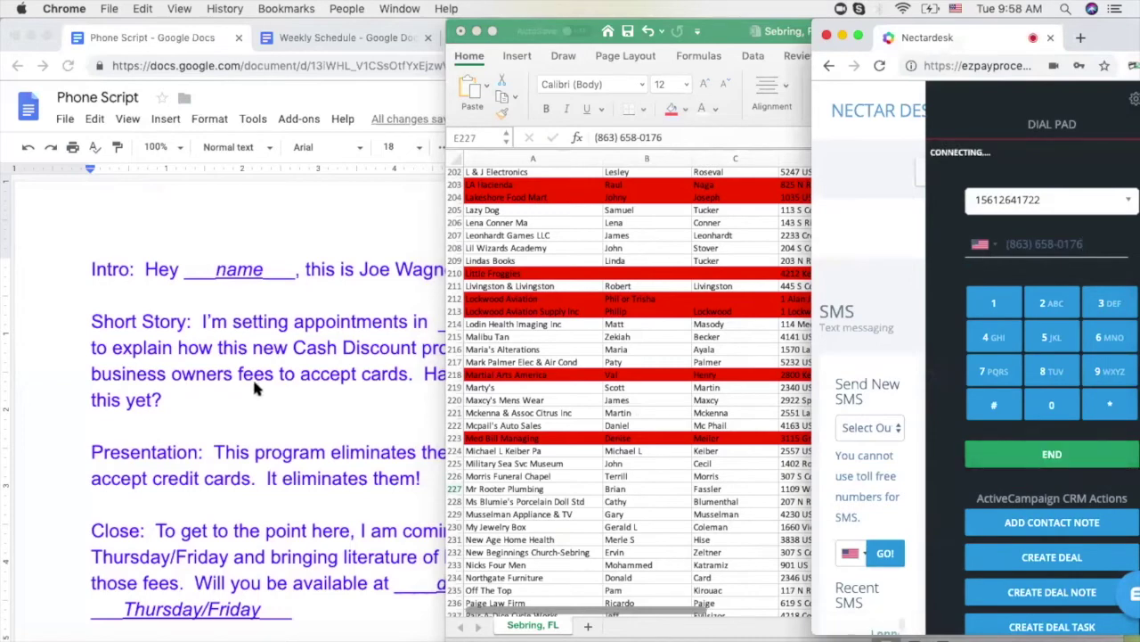
click(254, 380)
click(759, 461)
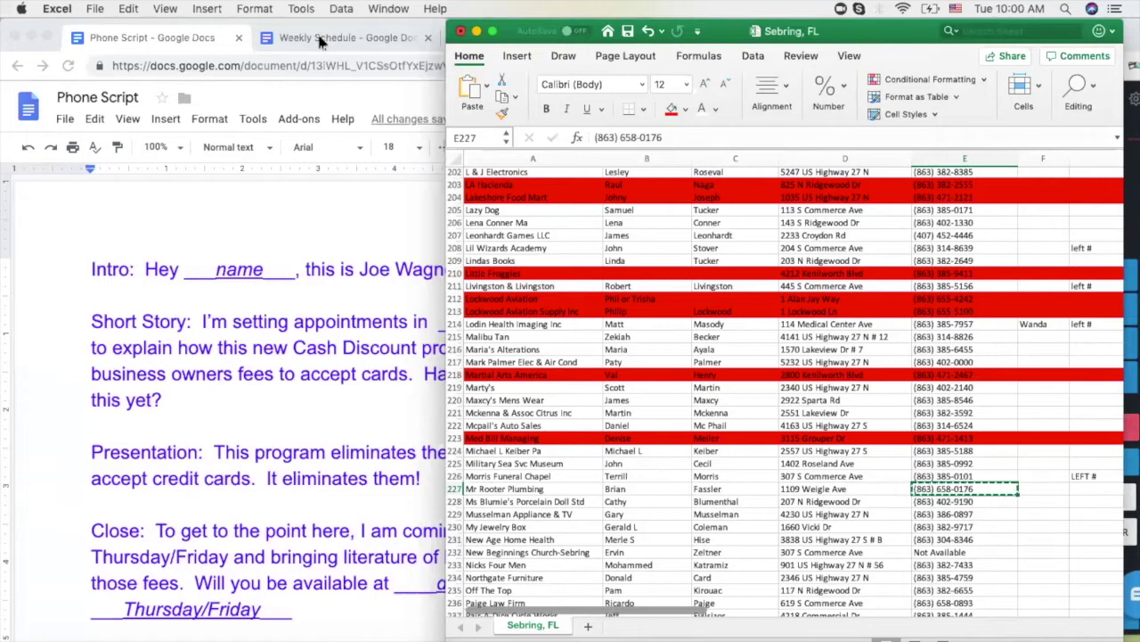
Fill Mr Rooter Plumbing's row 227 red to mark the call unanswered
click(320, 39)
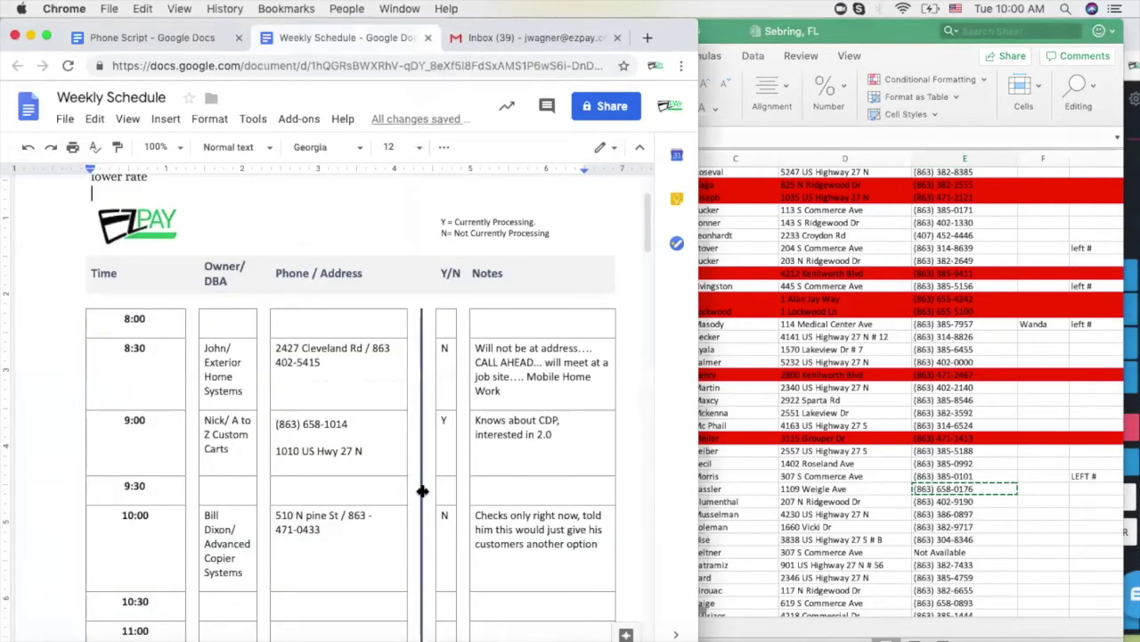
scroll(420, 491, down, 5)
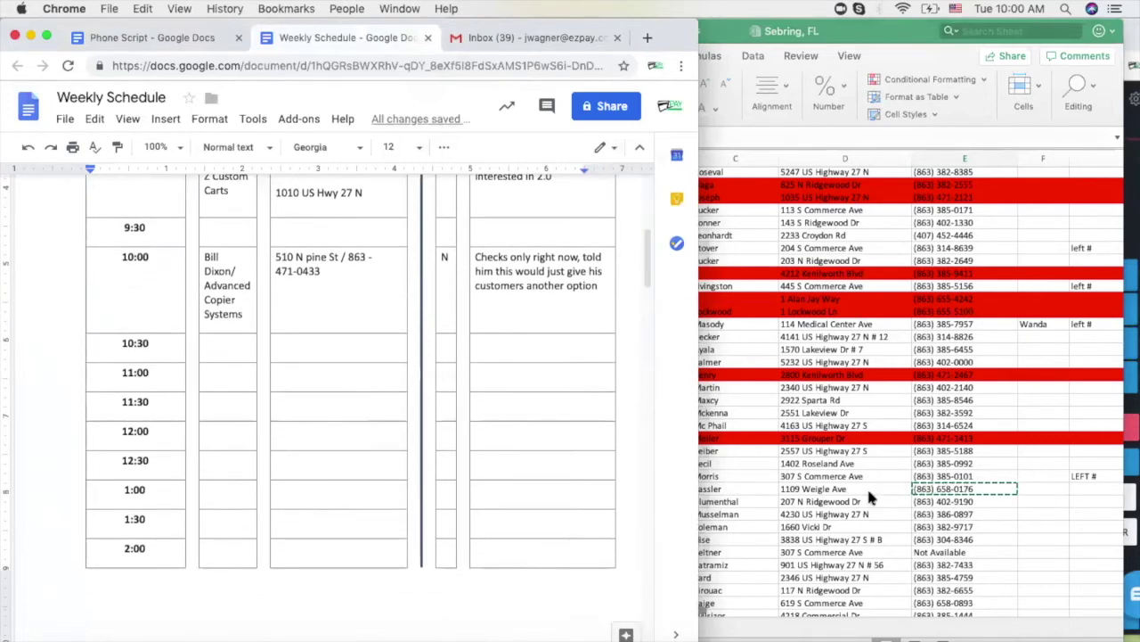
click(855, 492)
click(453, 489)
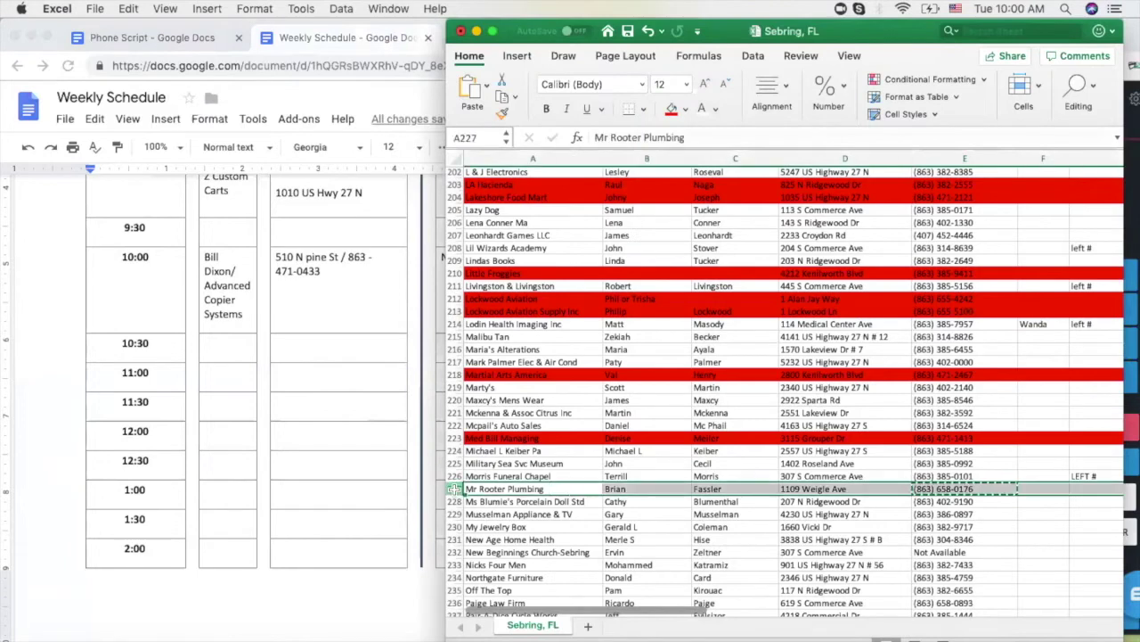
click(672, 109)
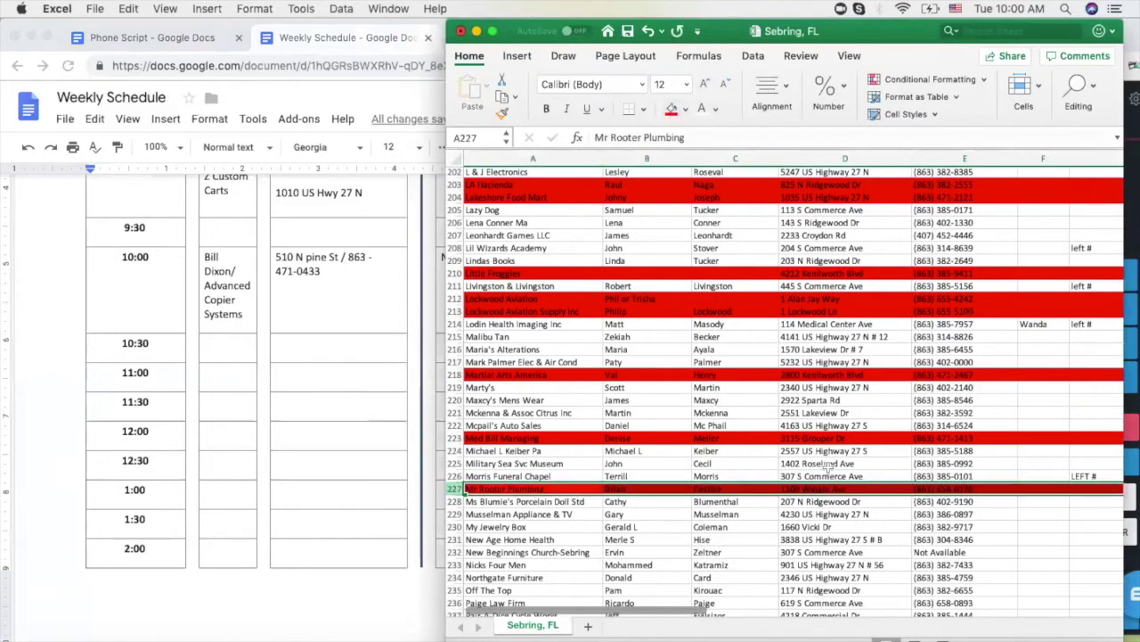
Copy Ms Blumie's Porcelain Doll Std phone number from E228
click(898, 514)
click(972, 503)
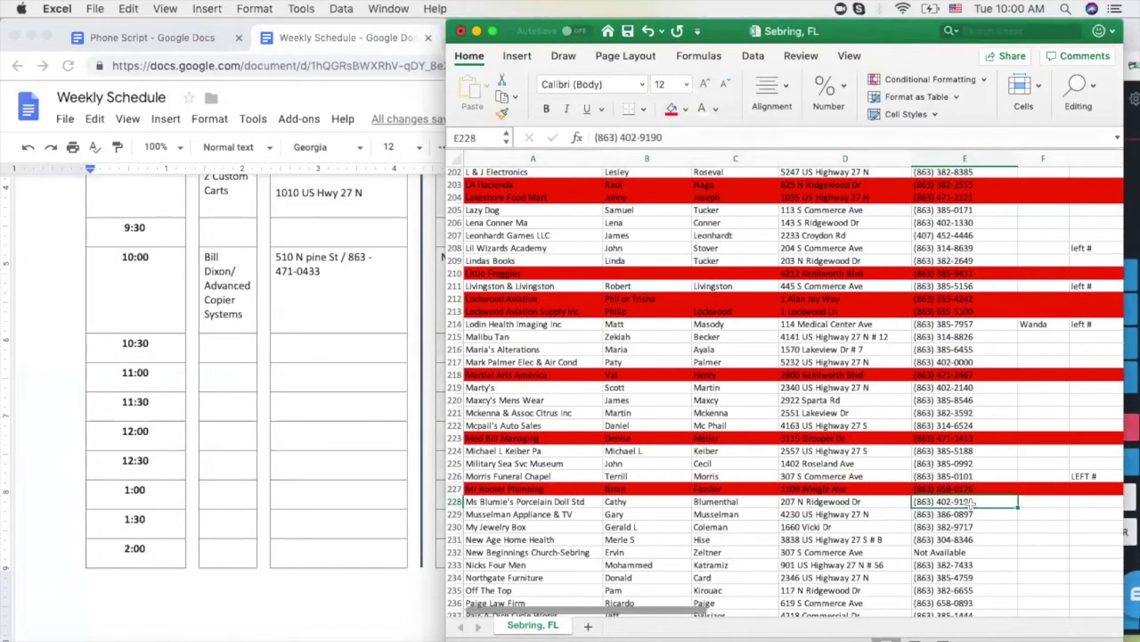
key(super+c)
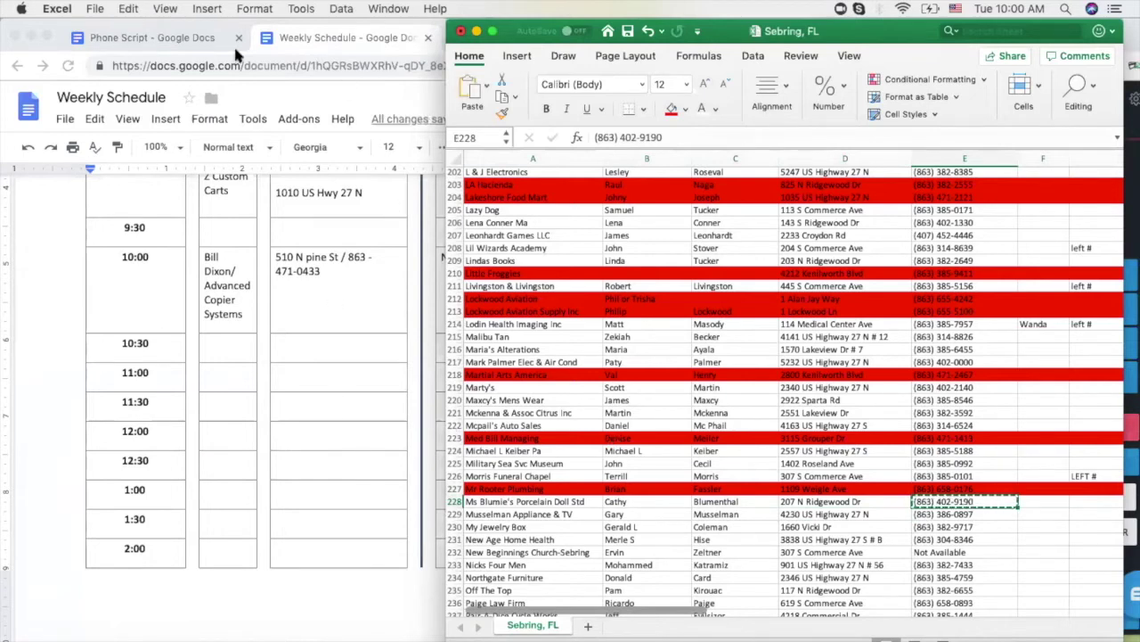
click(1132, 232)
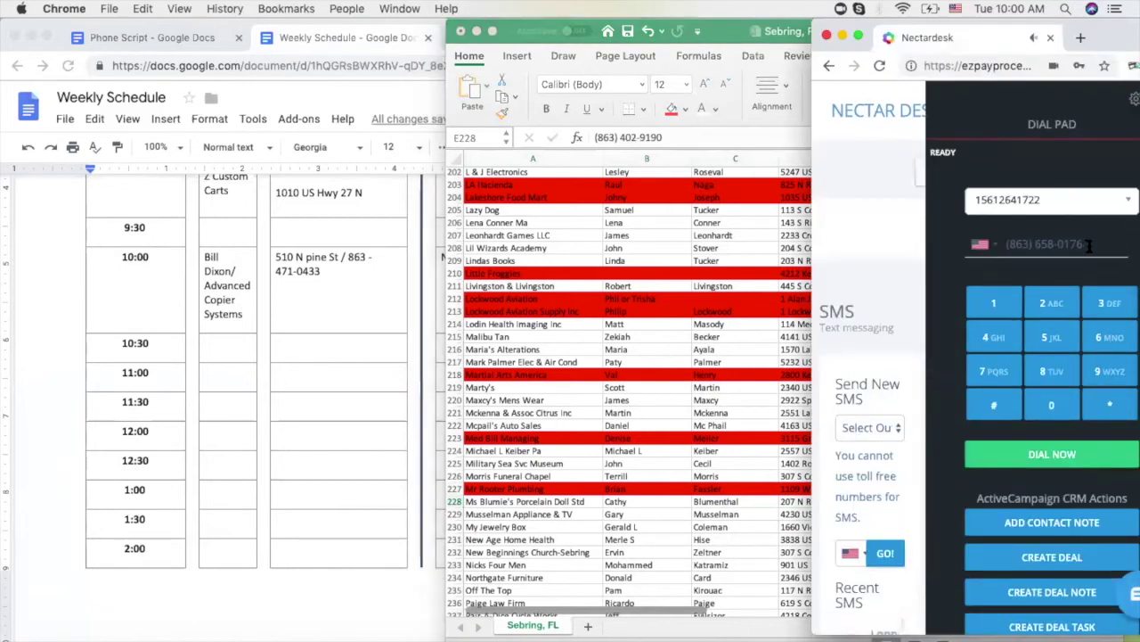
click(1003, 246)
key(super+v)
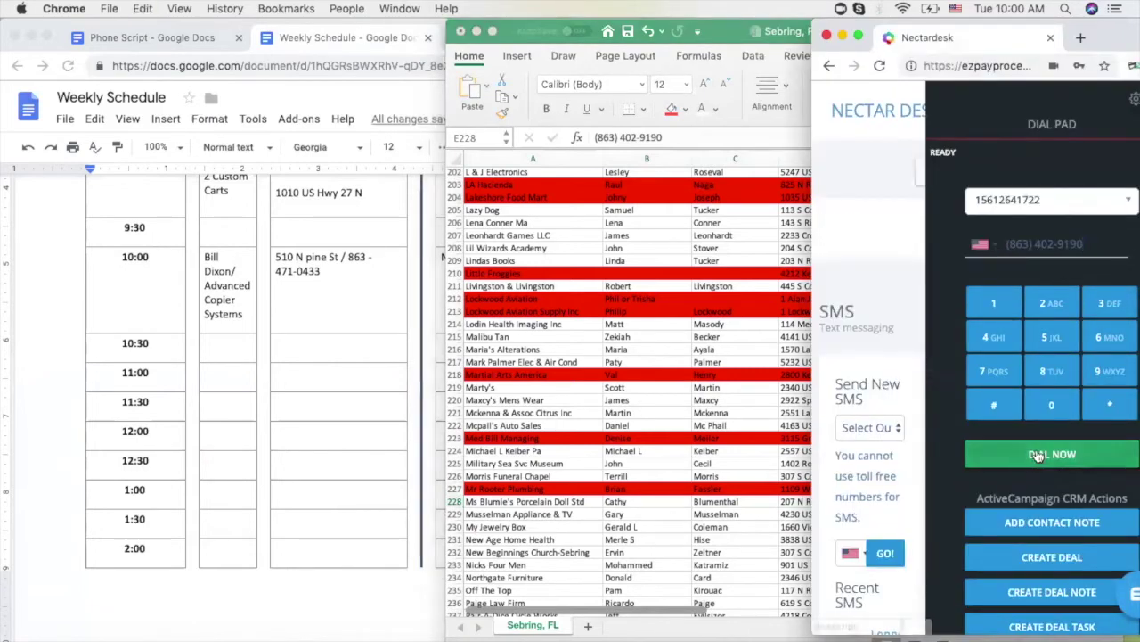
click(766, 488)
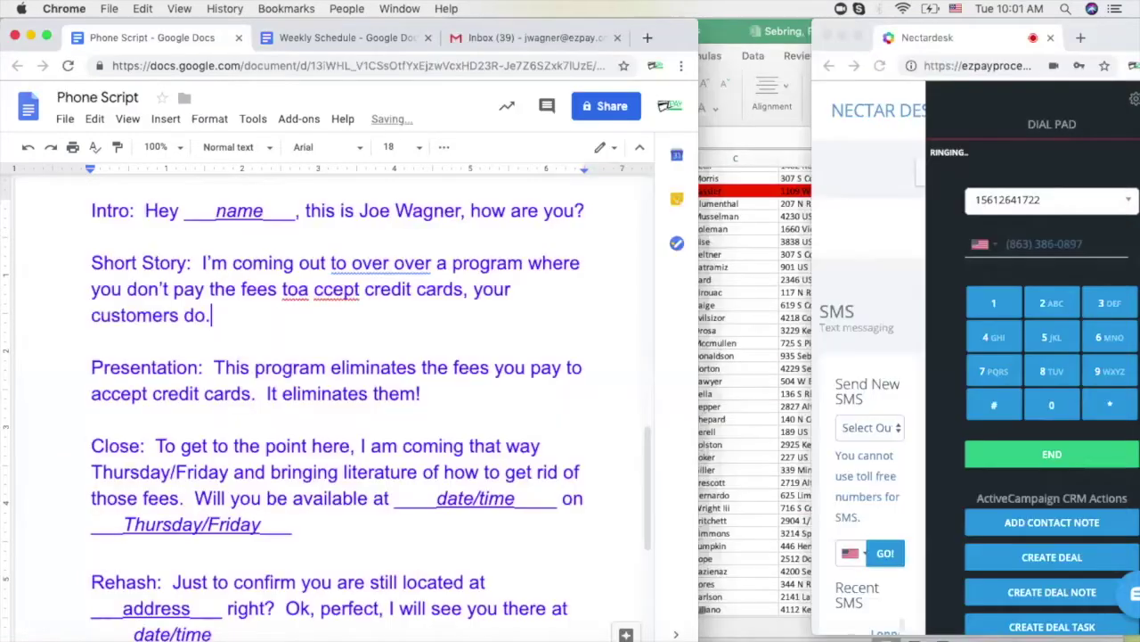
Correct the Short Story typo 'toa ccept' to 'to accept'
click(297, 288)
key(Right)
key(Delete)
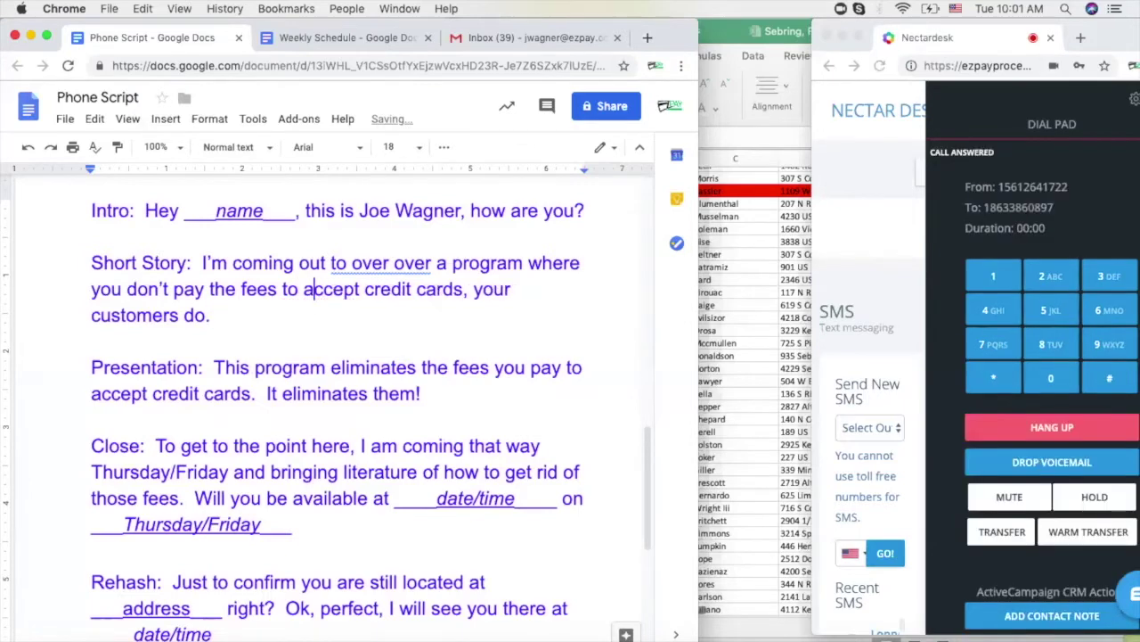
Append 'Would you be willing to sit down and possible get rid of the fees to accept cards?' and hang up
click(229, 314)
text(Would you be willi)
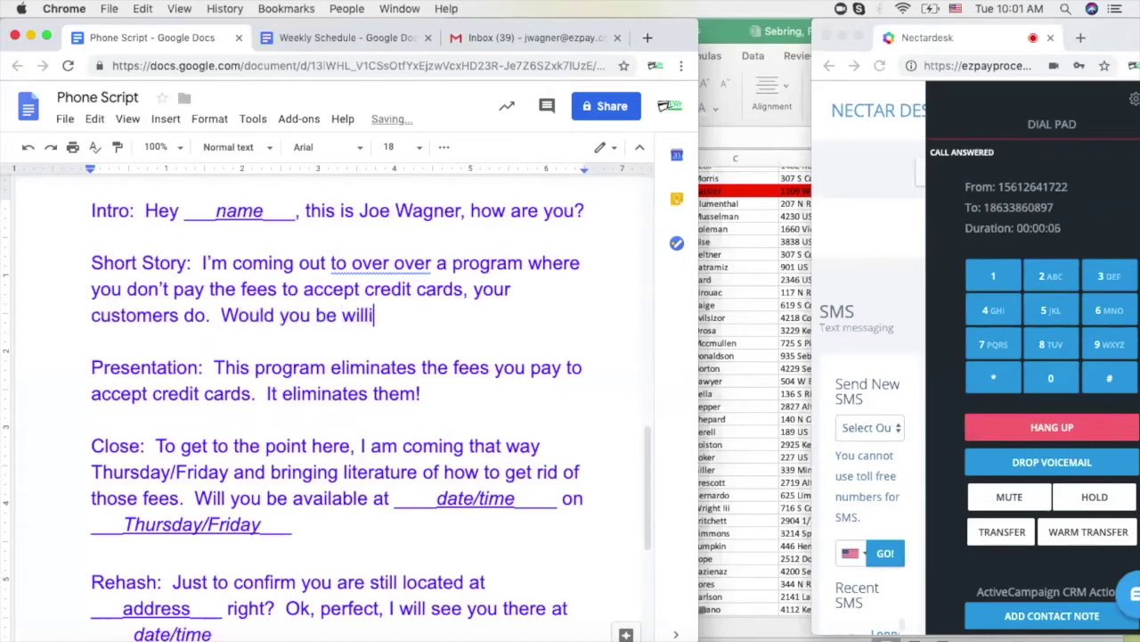
text(ng to sit down and )
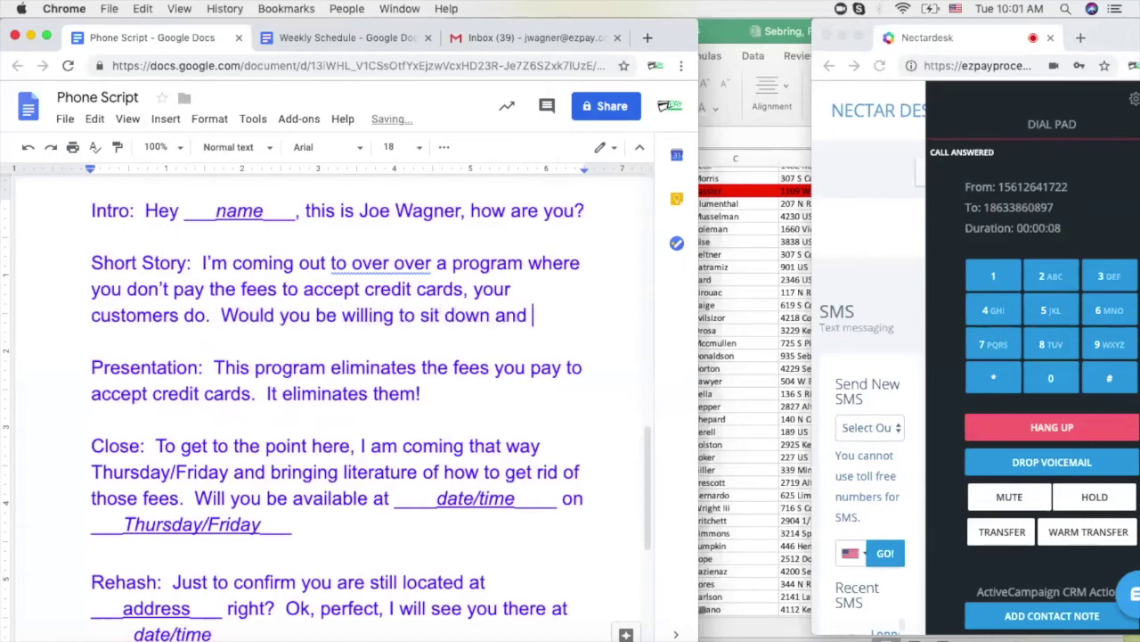
text(possible )
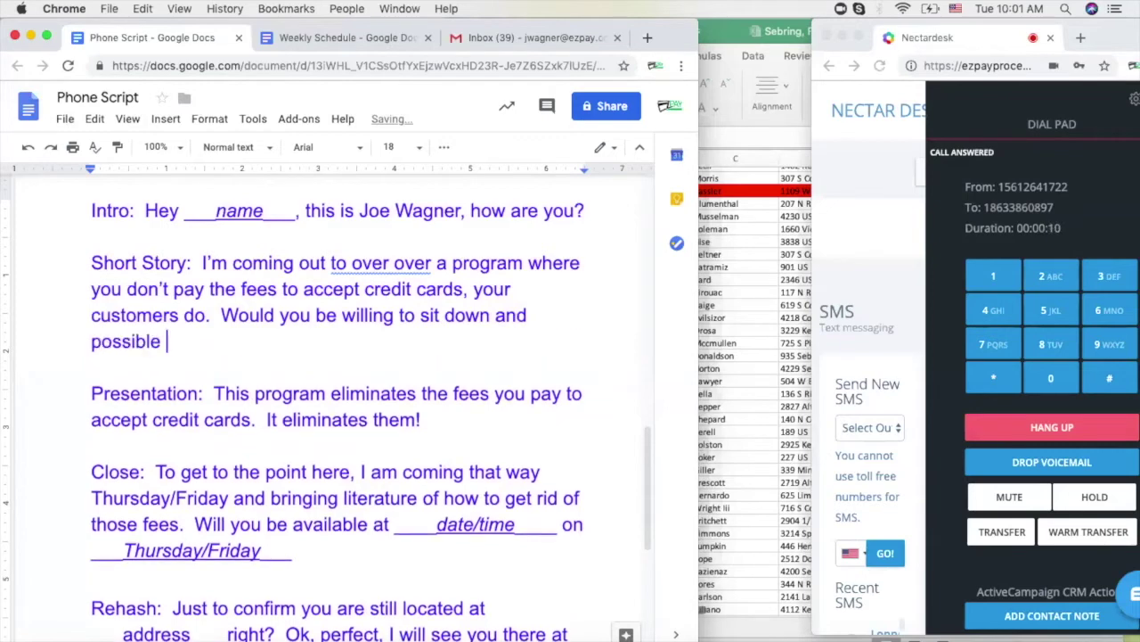
text(get rid of the )
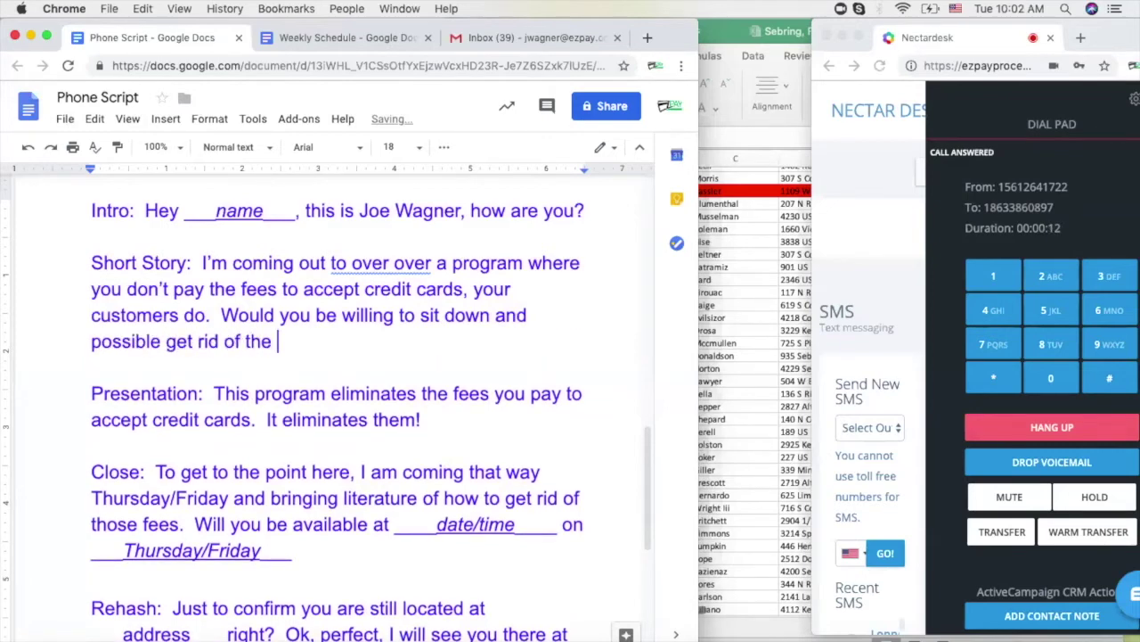
text(fees?)
key(BackSpace)
text(to accept cards?)
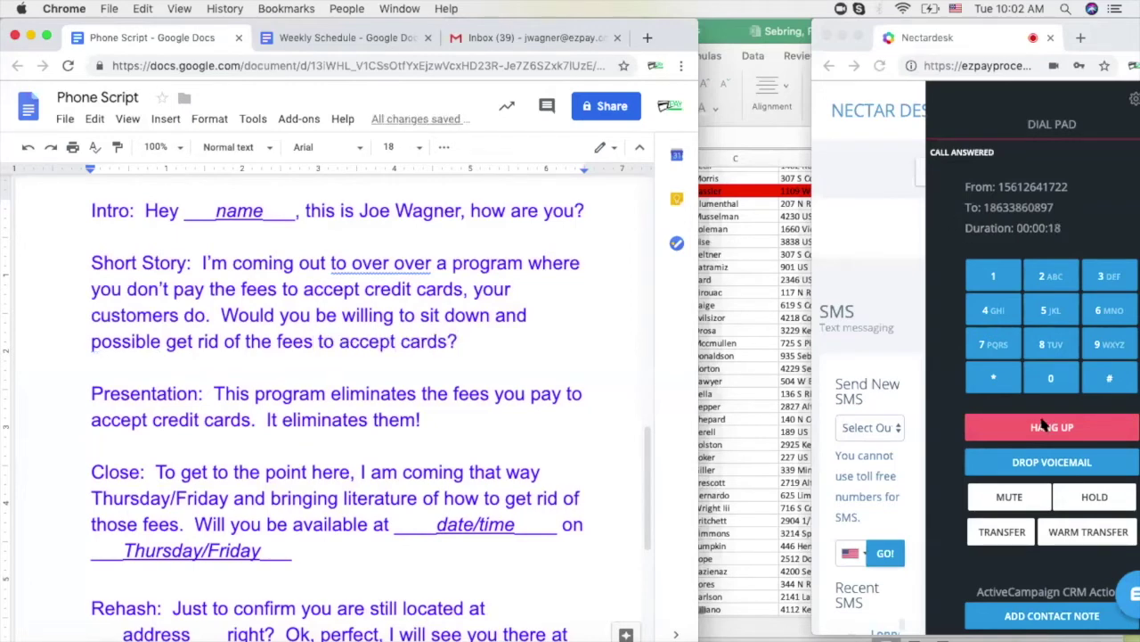
click(1042, 425)
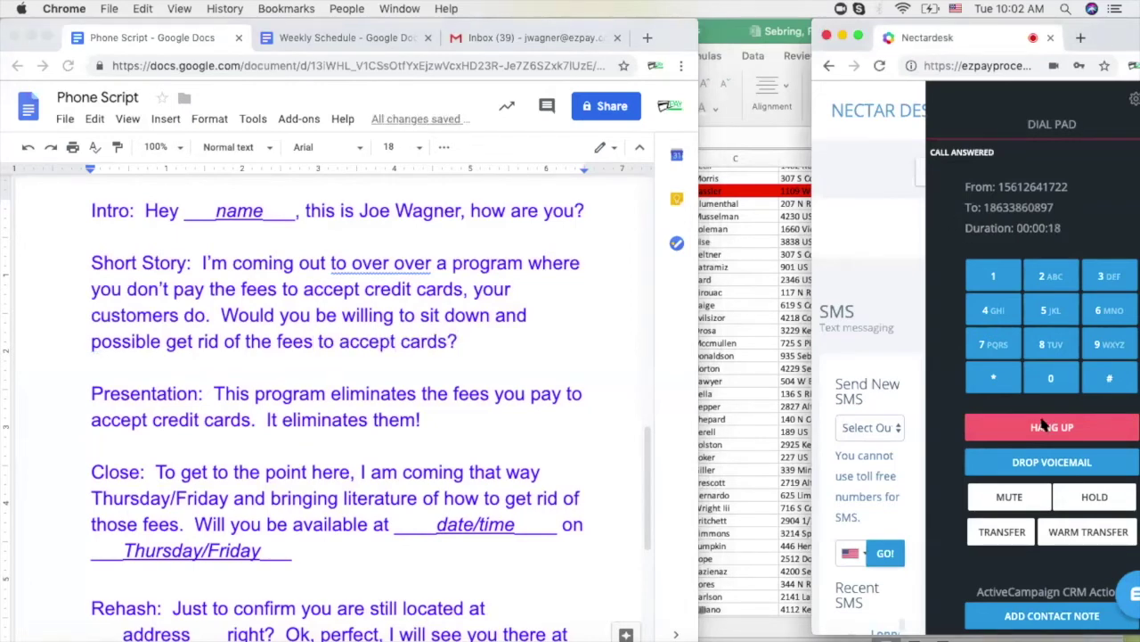
click(399, 270)
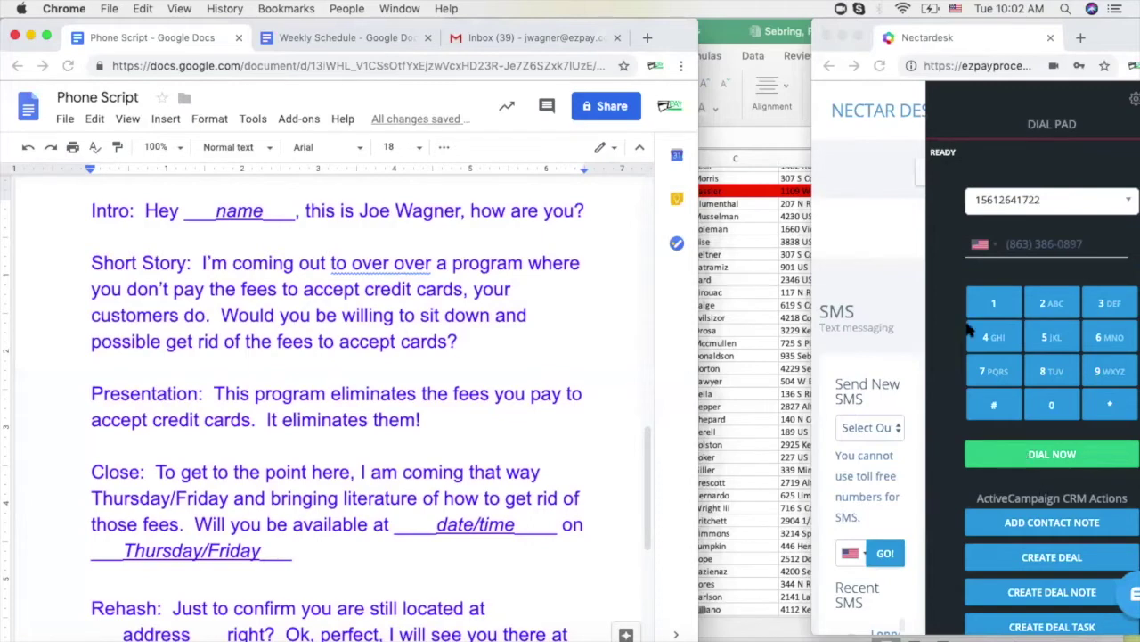
click(754, 280)
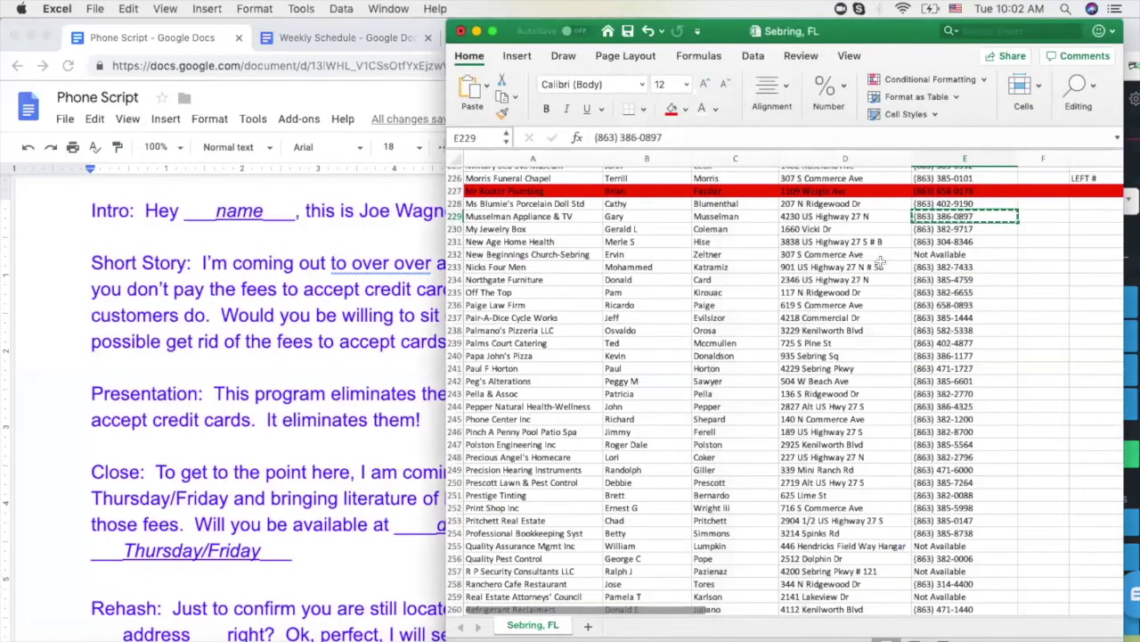
click(946, 229)
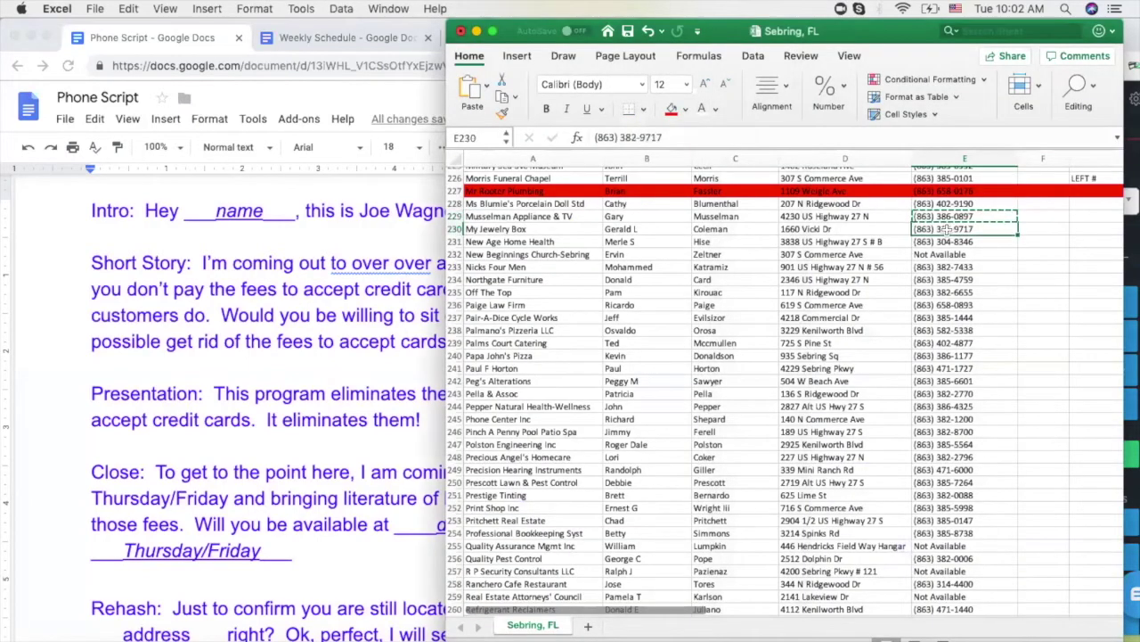
key(super+c)
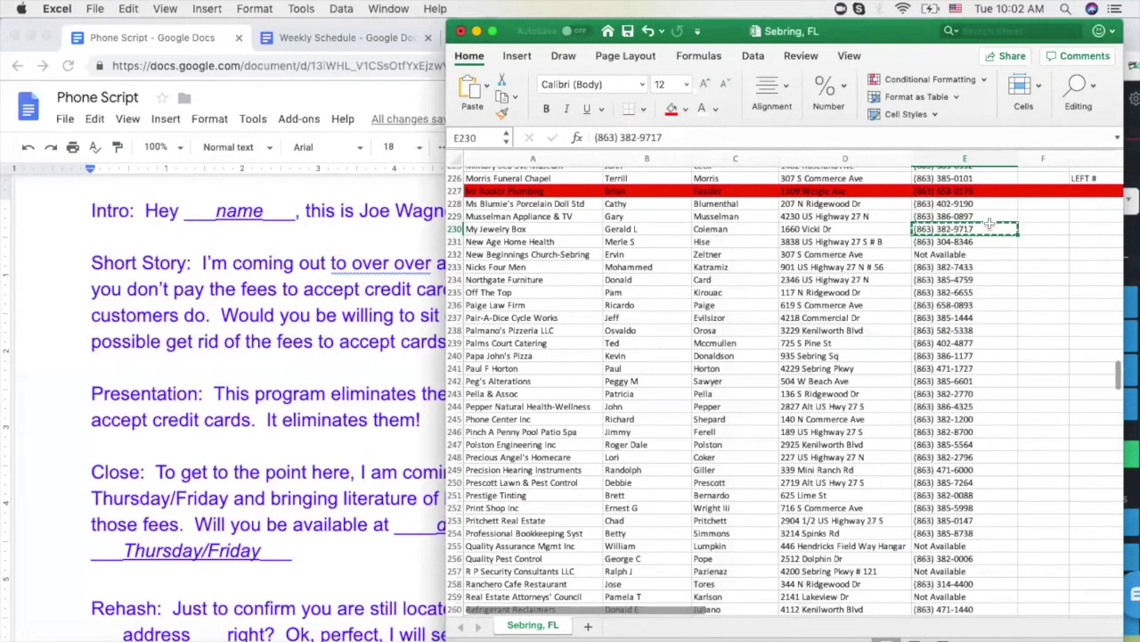
Paste the E230 number over Nectardesk's old number, dial it, and reselect E230
click(1132, 243)
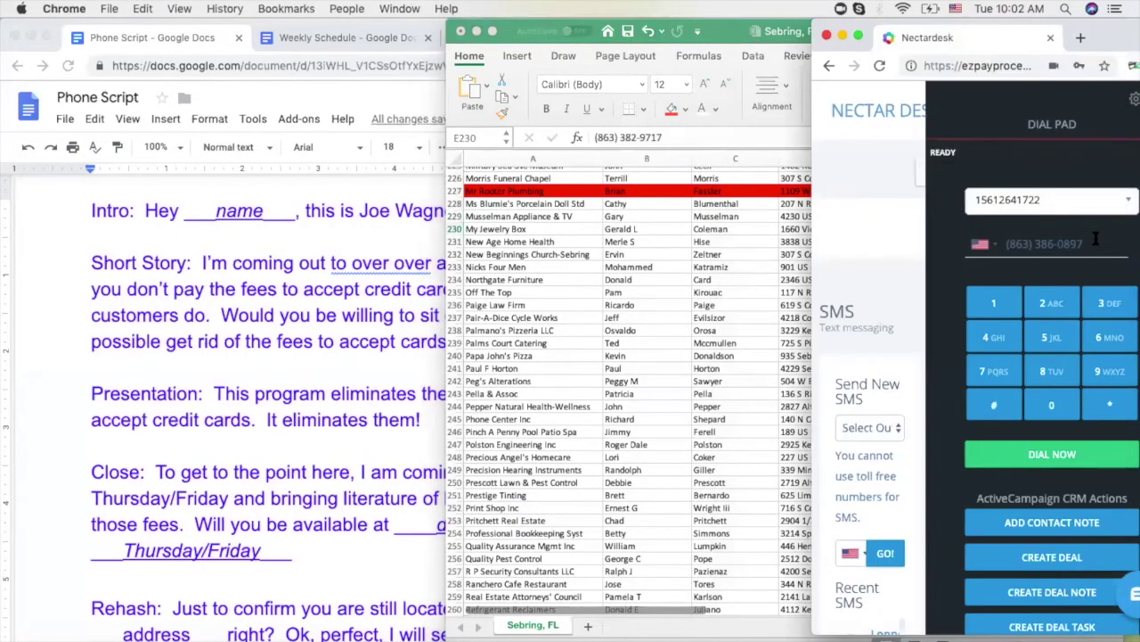
drag(1096, 239, 982, 246)
key(super+v)
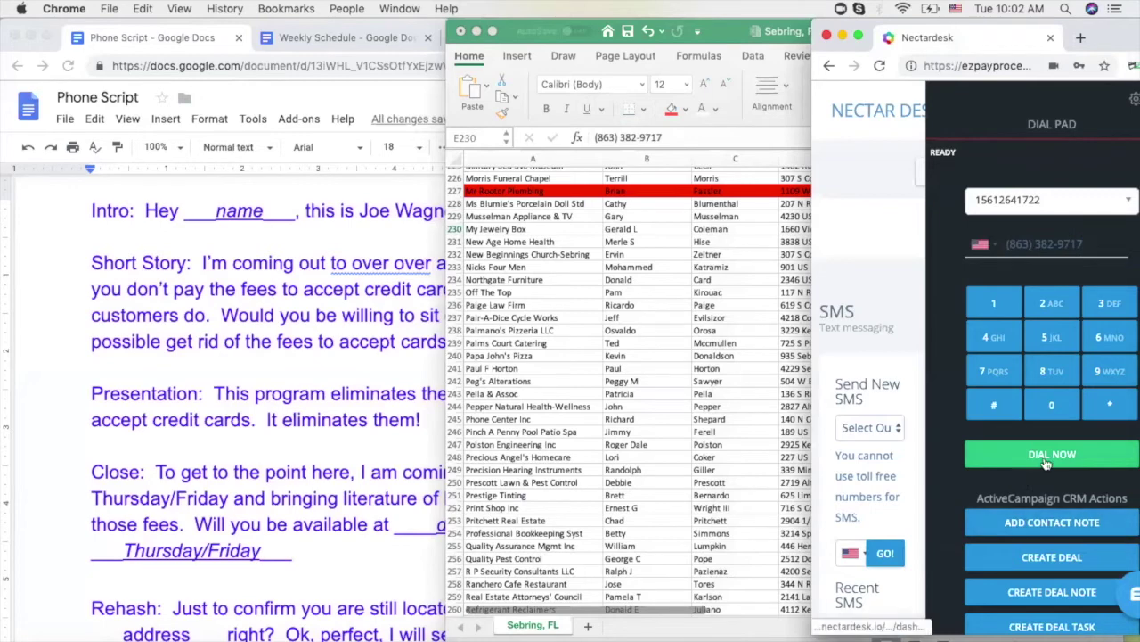
click(1052, 453)
click(633, 345)
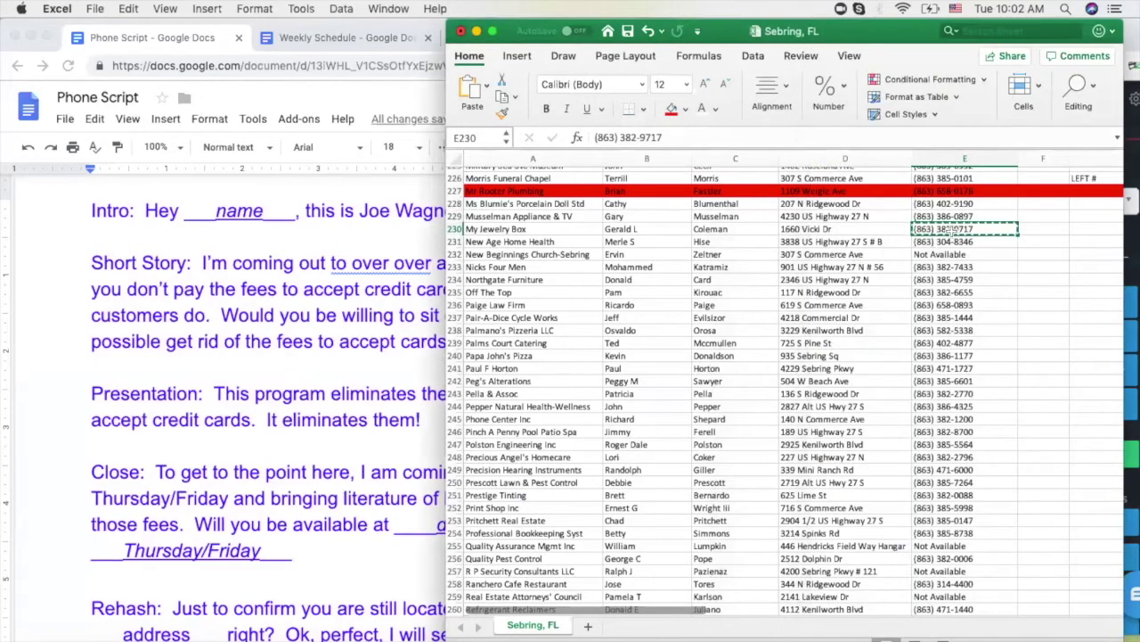
click(949, 241)
click(950, 229)
Replace the doubled 'over' with 'go' so the script reads 'to go over a program'
click(360, 307)
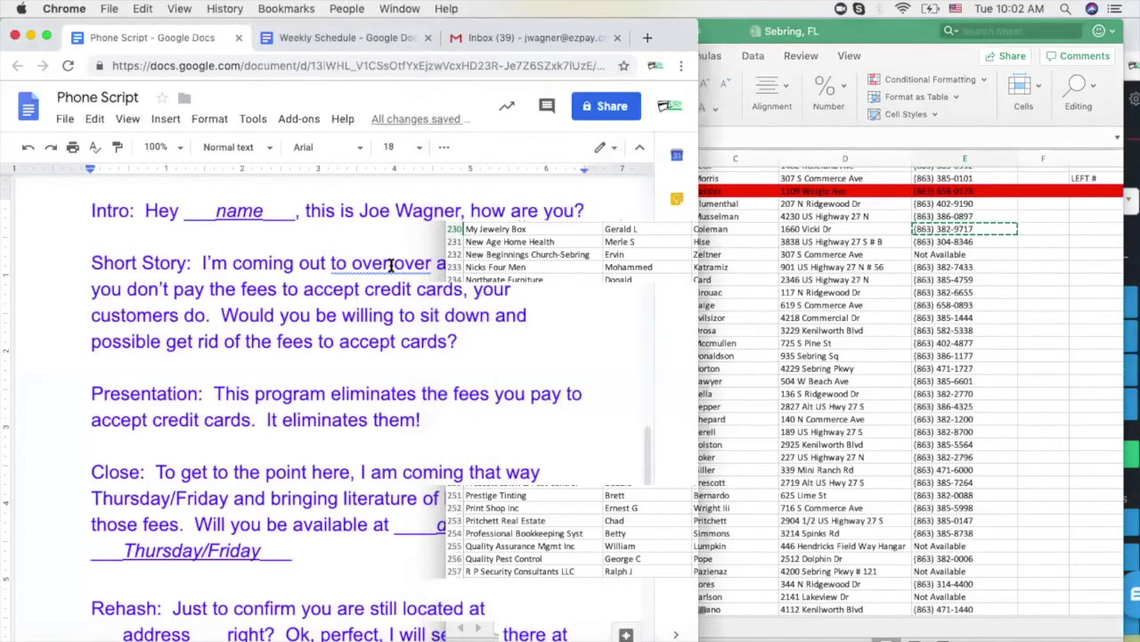
key(BackSpace)
key(BackSpace)
key(BackSpace)
key(BackSpace)
key(BackSpace)
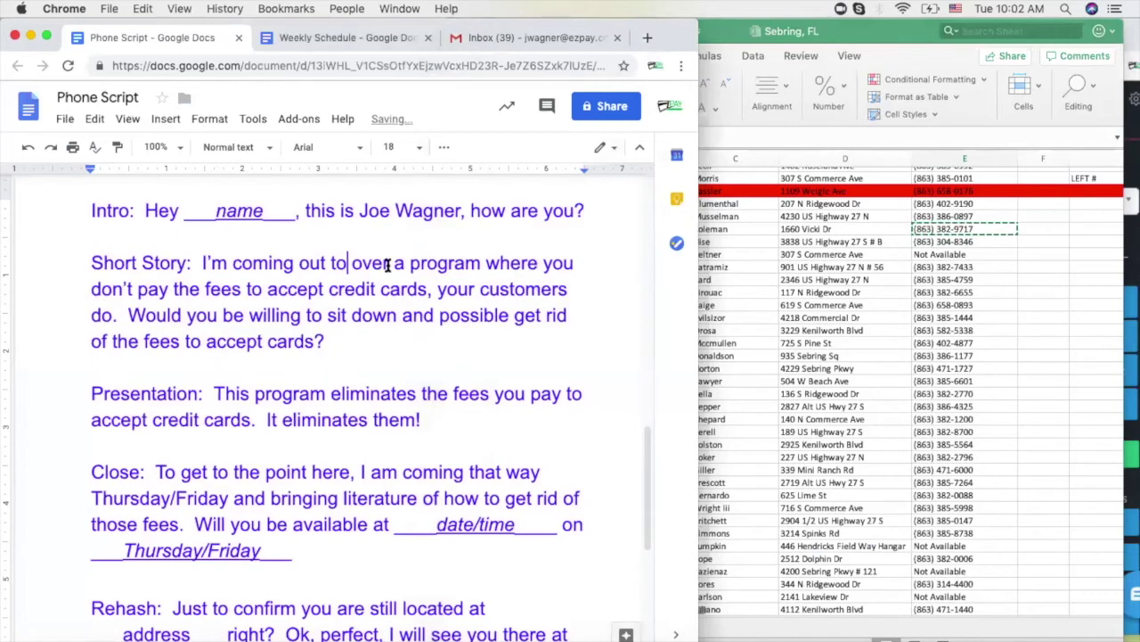
text(go)
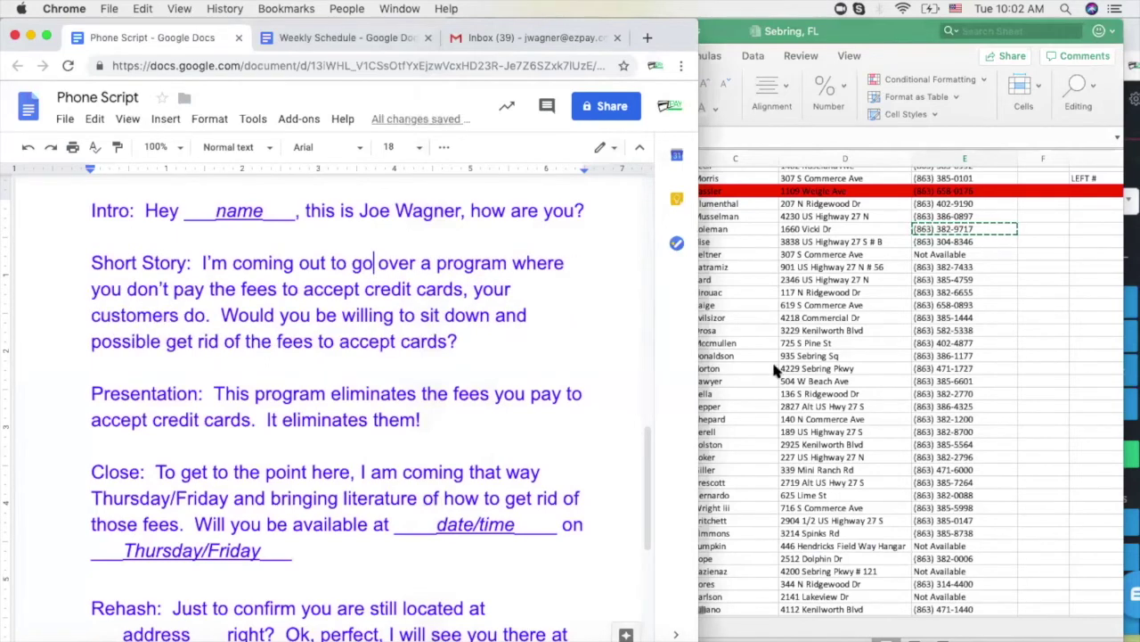
click(824, 326)
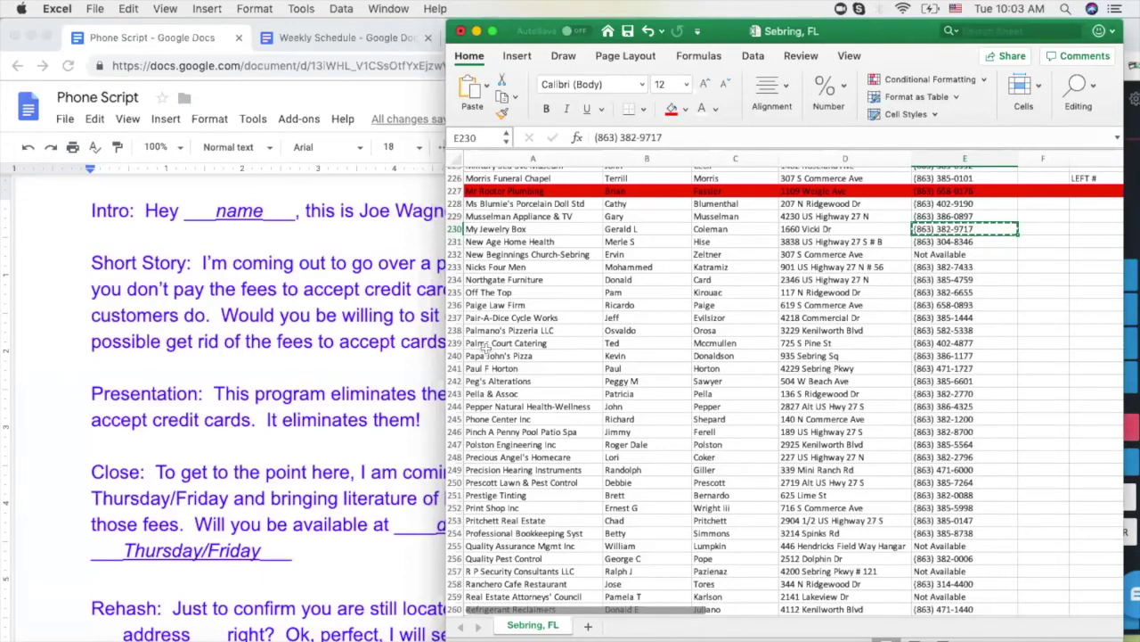
End the answered Nectardesk call and move to E231 in the lead list
click(346, 337)
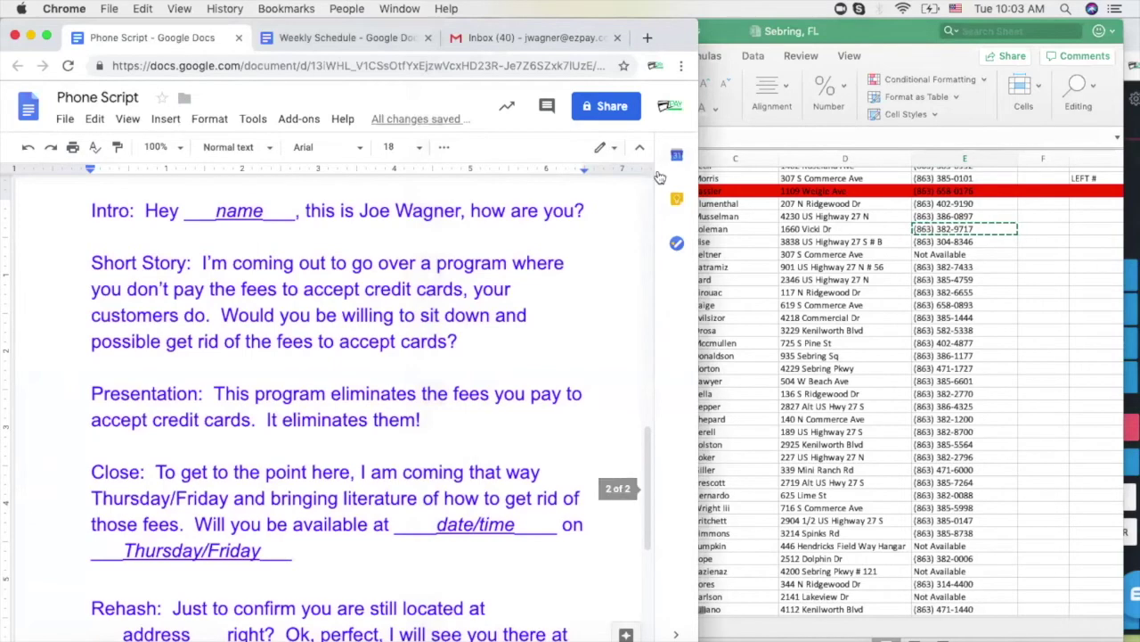
click(1132, 214)
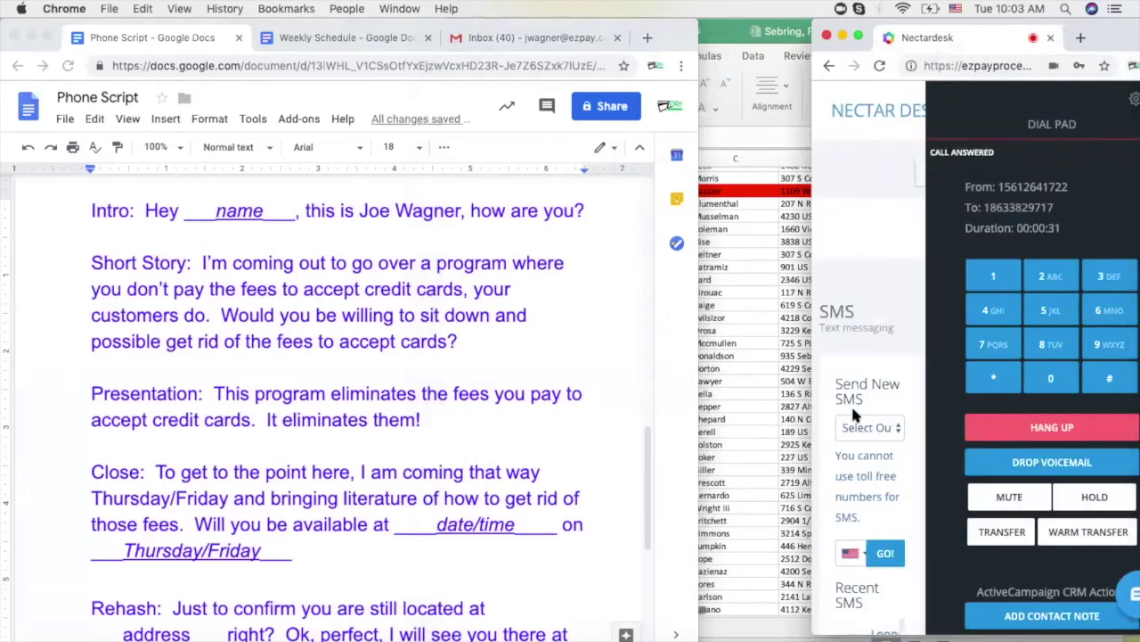
click(1016, 431)
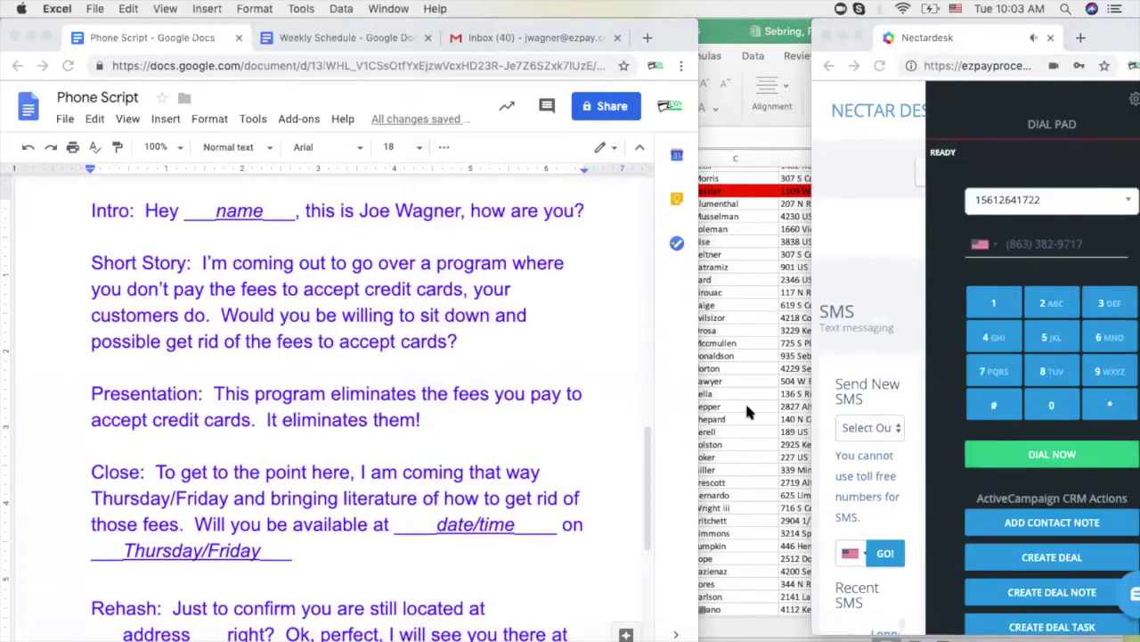
click(745, 400)
click(942, 243)
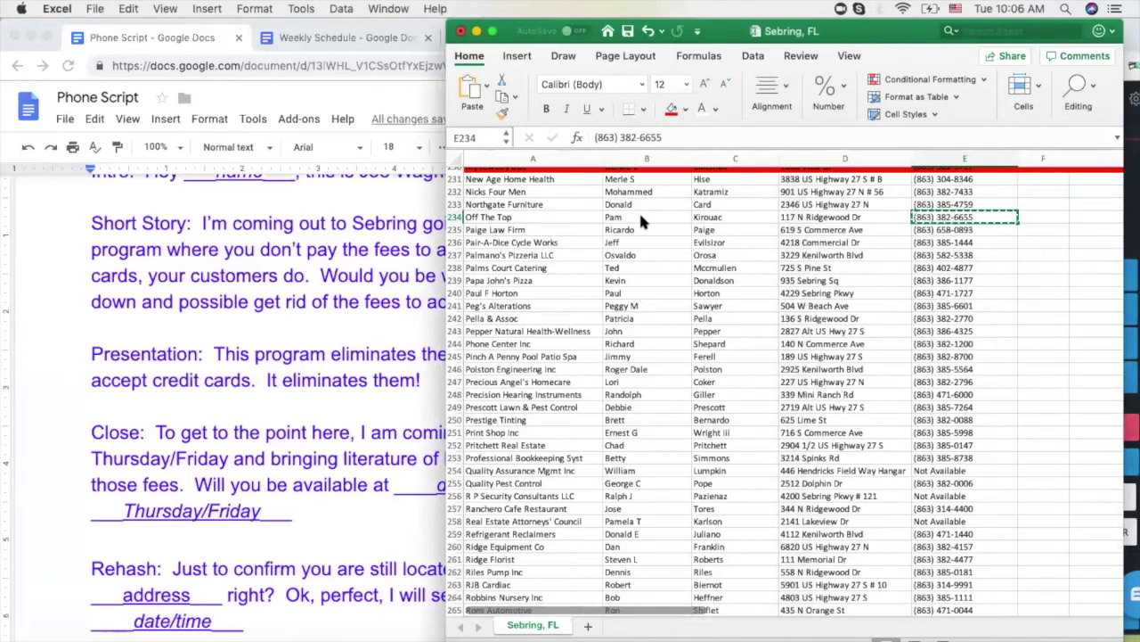
Review the Phone Script's Short Story, then return to the Excel lead list
click(245, 309)
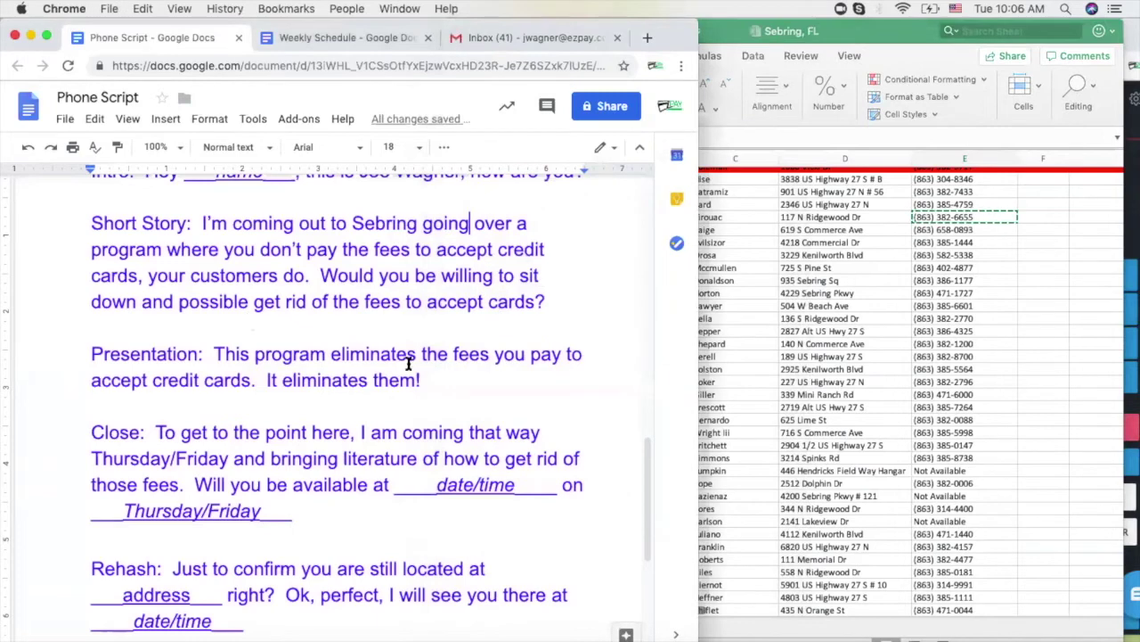
scroll(416, 354, up, 5)
scroll(415, 437, down, 5)
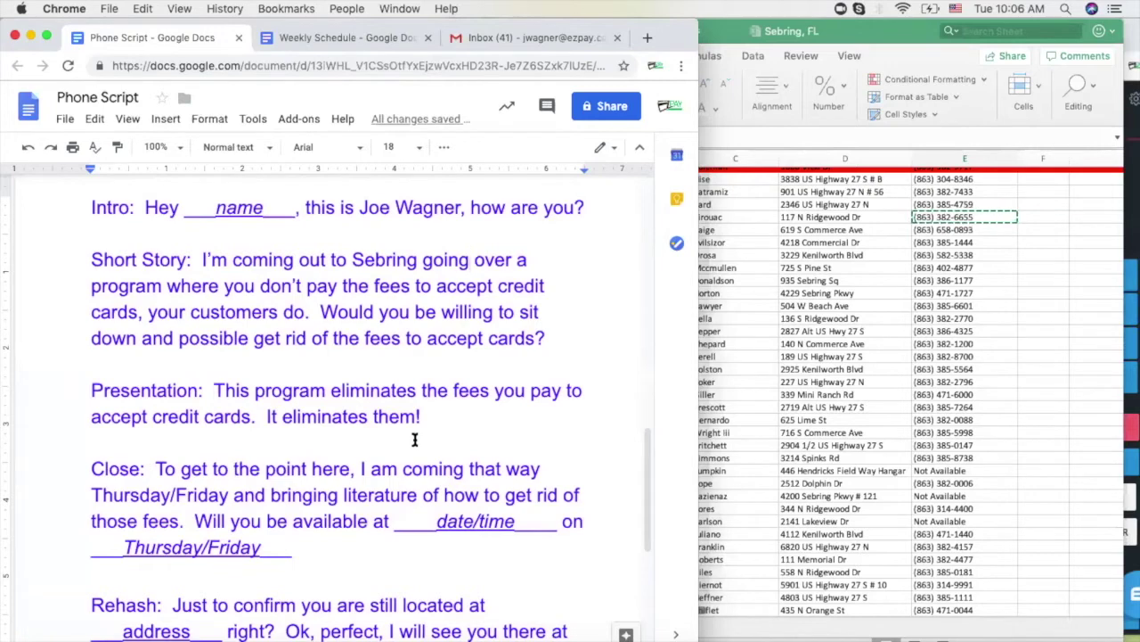
click(816, 220)
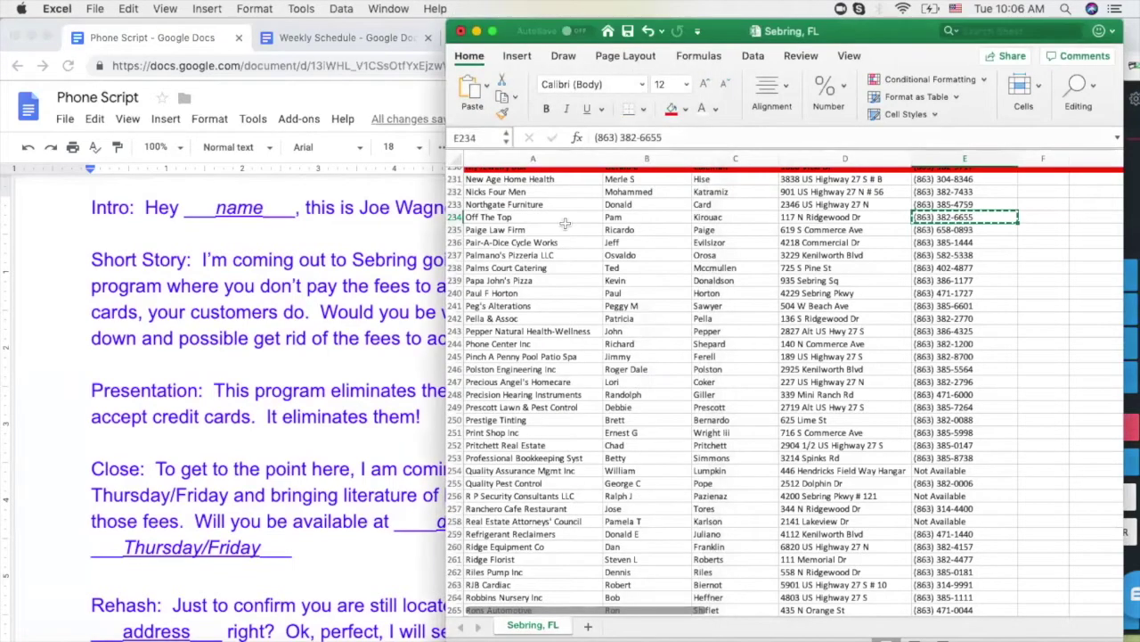
Fill Off The Top's row 234 red and select E235
click(454, 217)
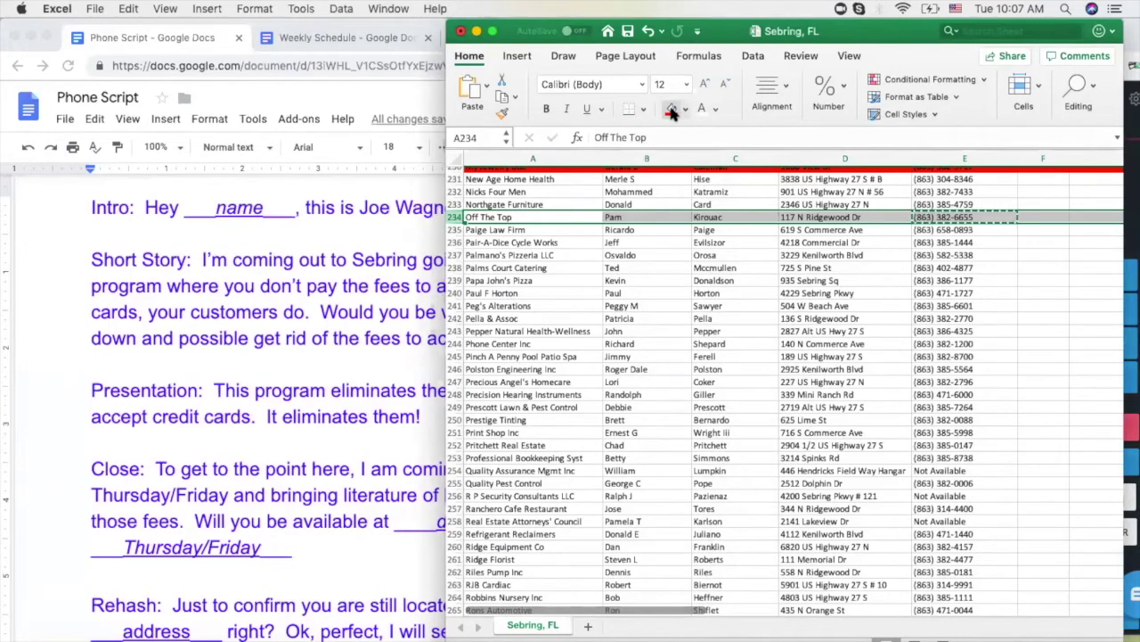
click(673, 111)
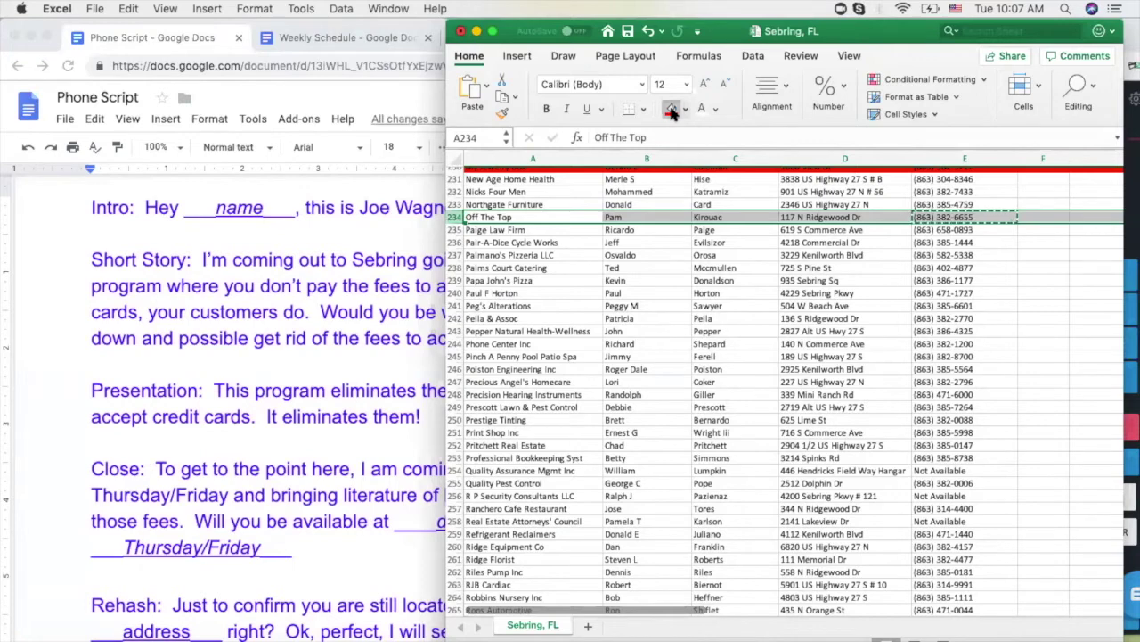
click(947, 230)
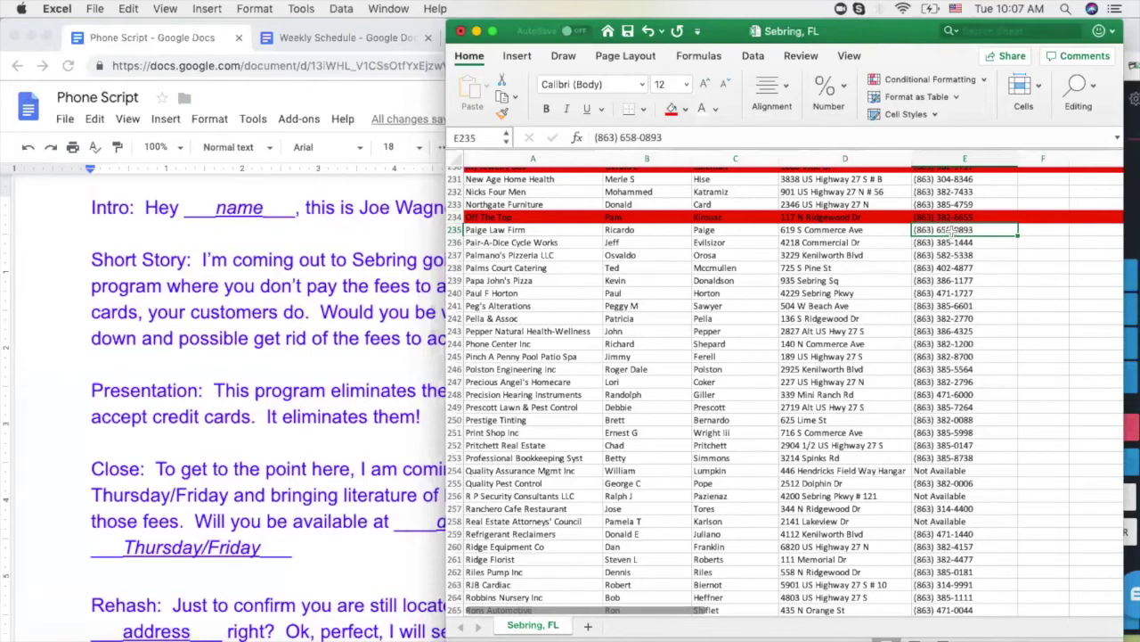
key(super+c)
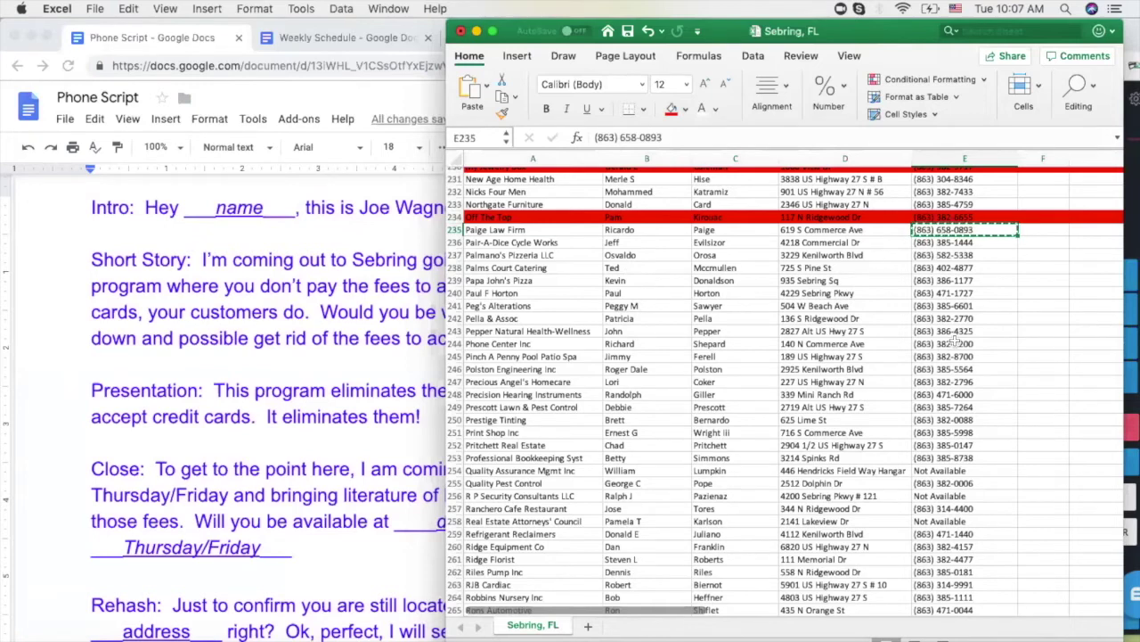
click(1130, 221)
click(1076, 223)
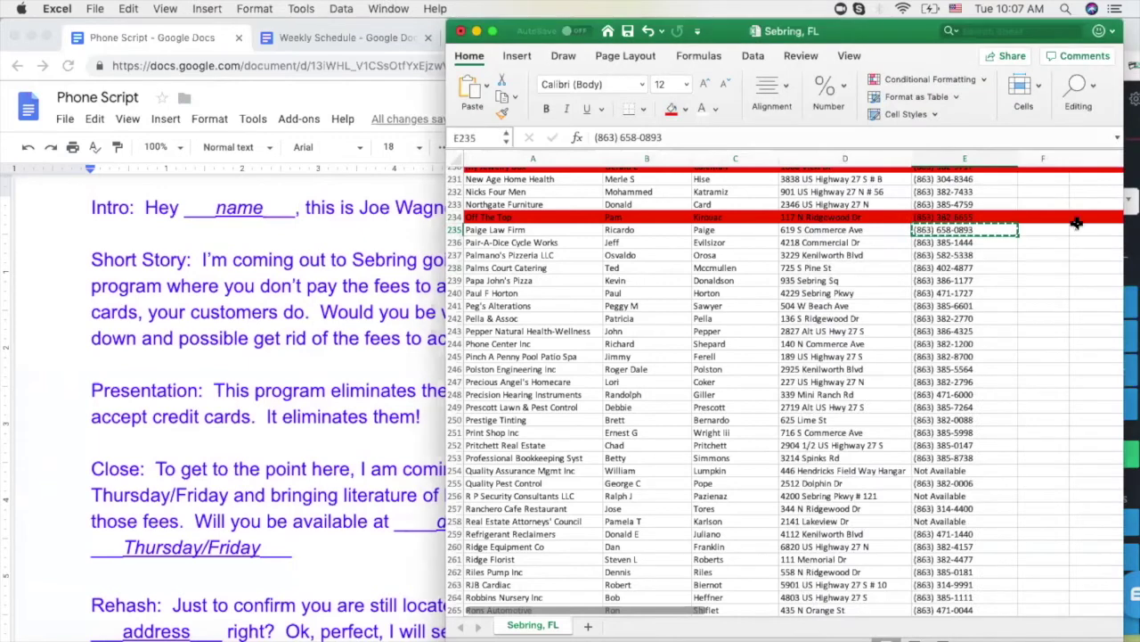
key(super+c)
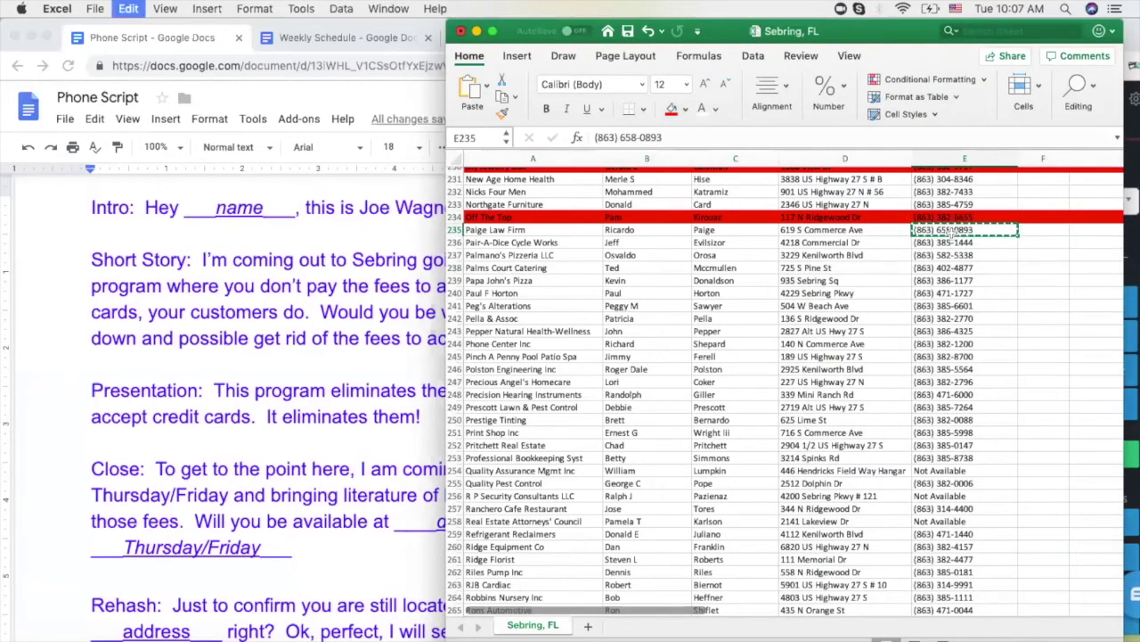
key(super+c)
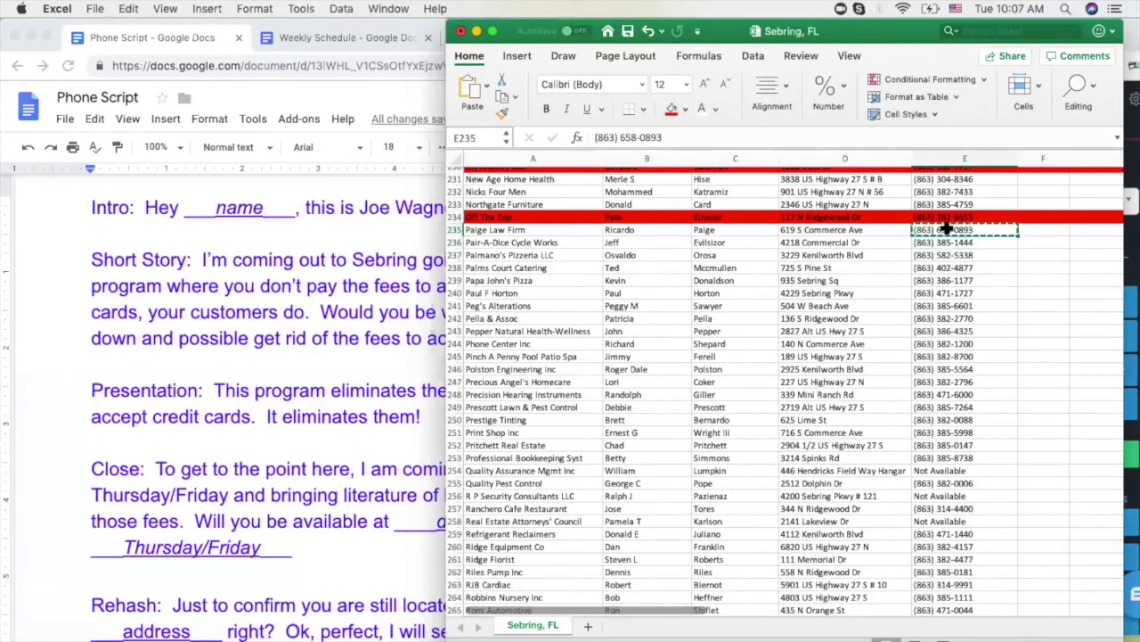
click(1128, 156)
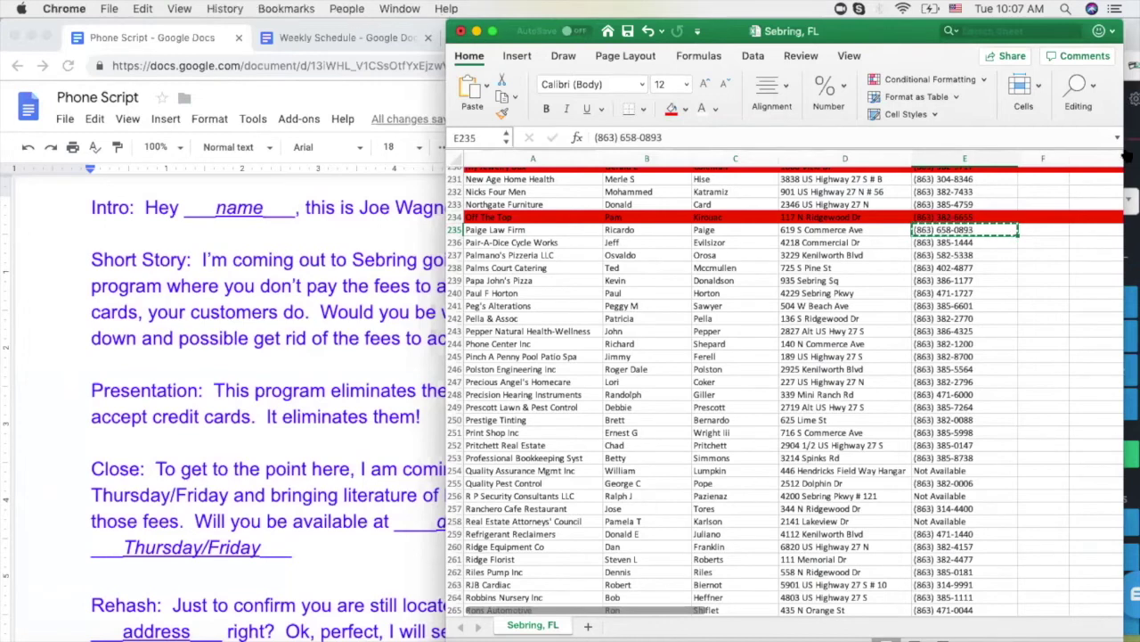
key(super+v)
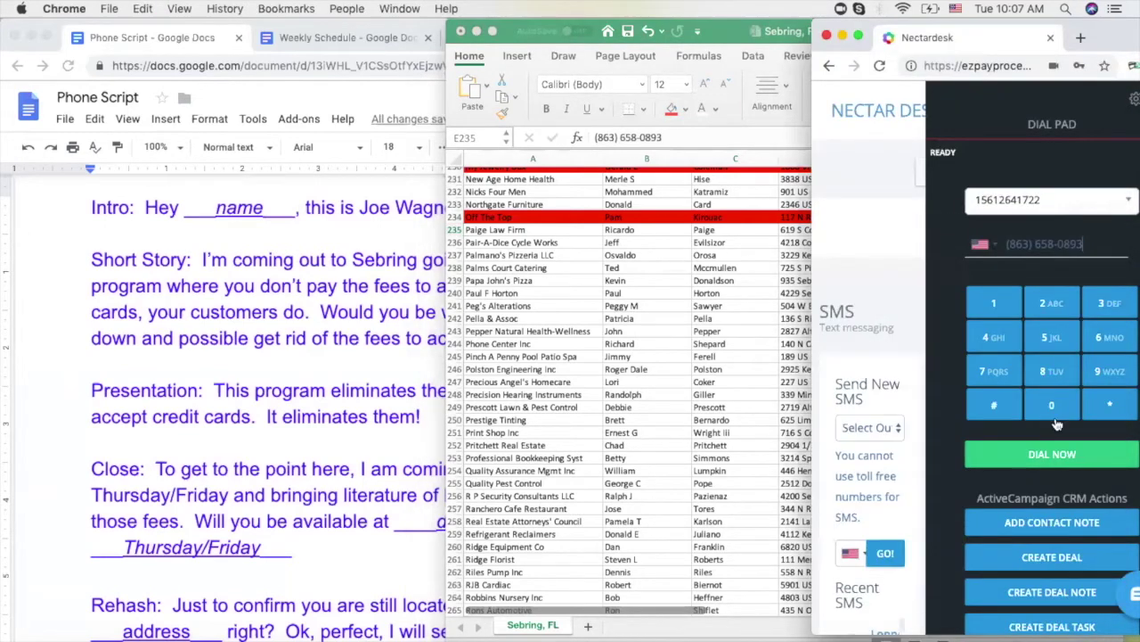
click(1053, 454)
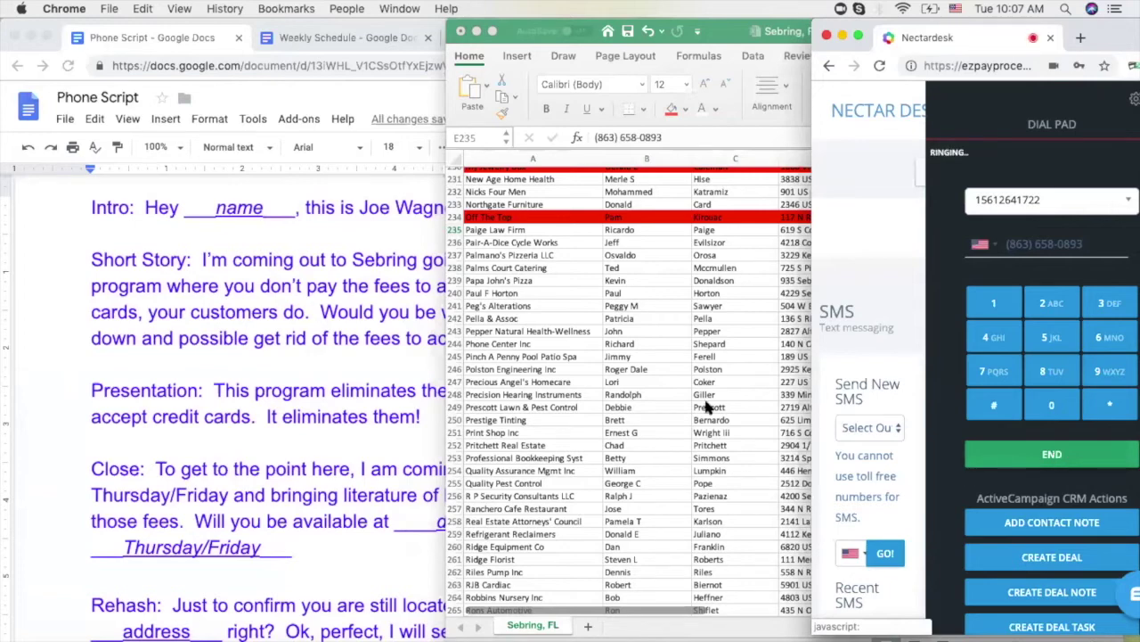
click(529, 257)
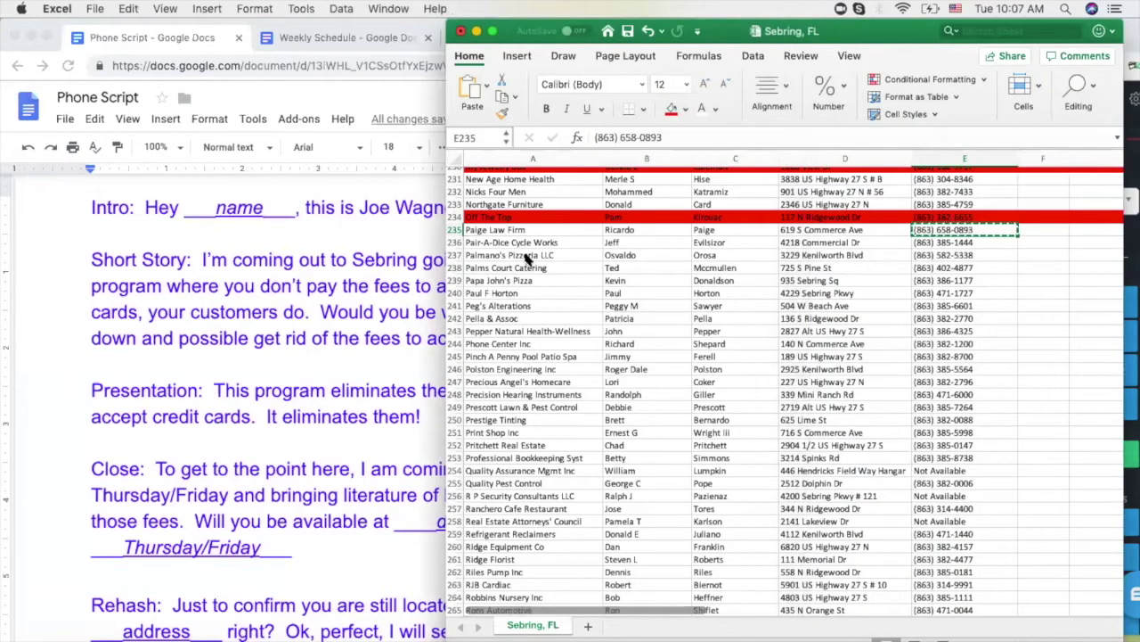
click(931, 242)
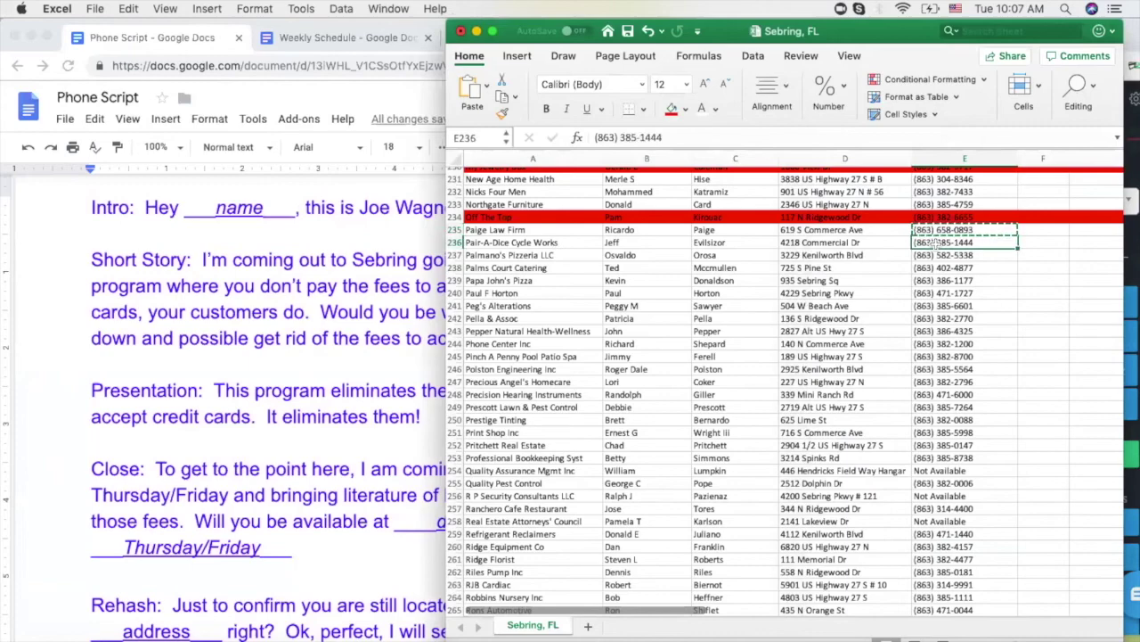
click(953, 230)
Review the lead list and Phone Script while ringing, reselecting Paige Law Firm's number
scroll(929, 312, up, 2)
scroll(929, 316, down, 5)
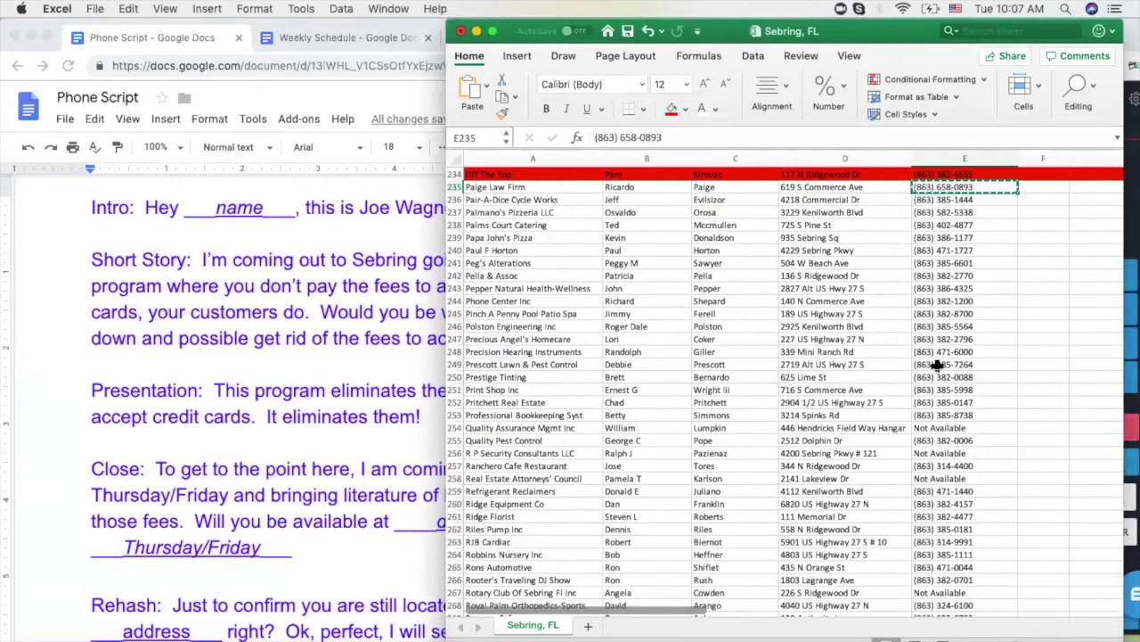
scroll(937, 365, up, 2)
scroll(937, 365, down, 1)
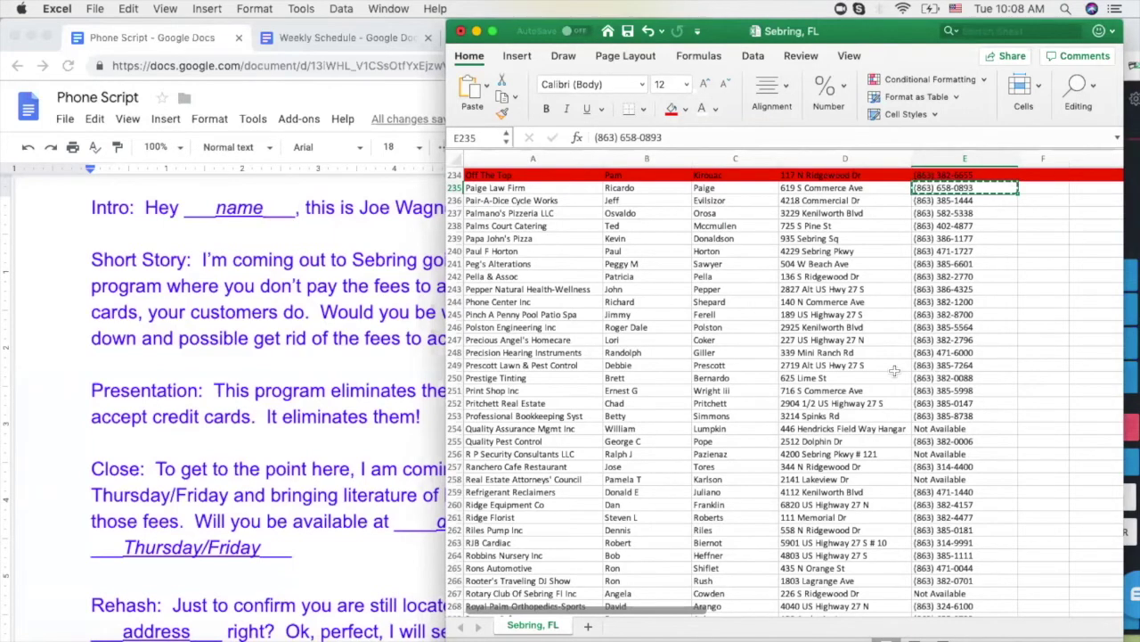
click(403, 258)
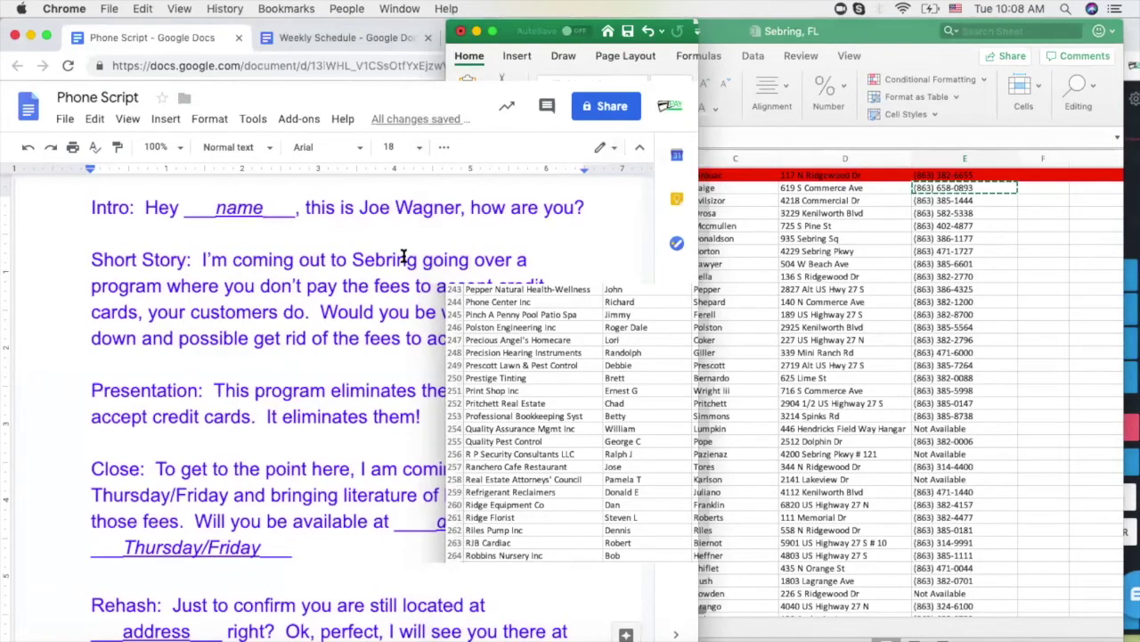
click(968, 214)
click(955, 204)
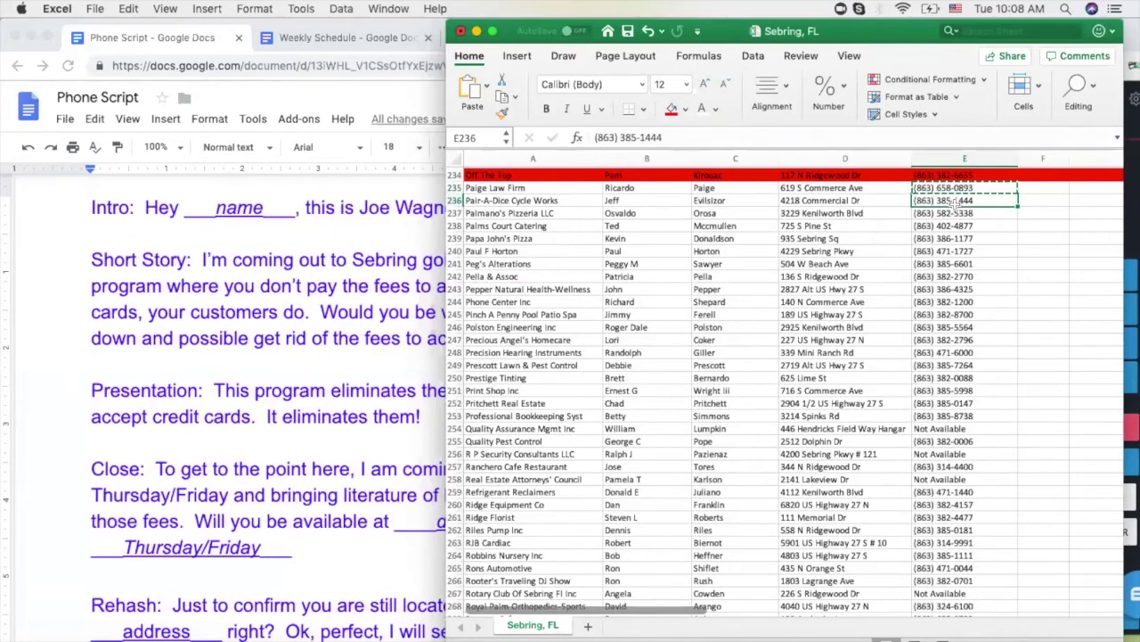
click(952, 189)
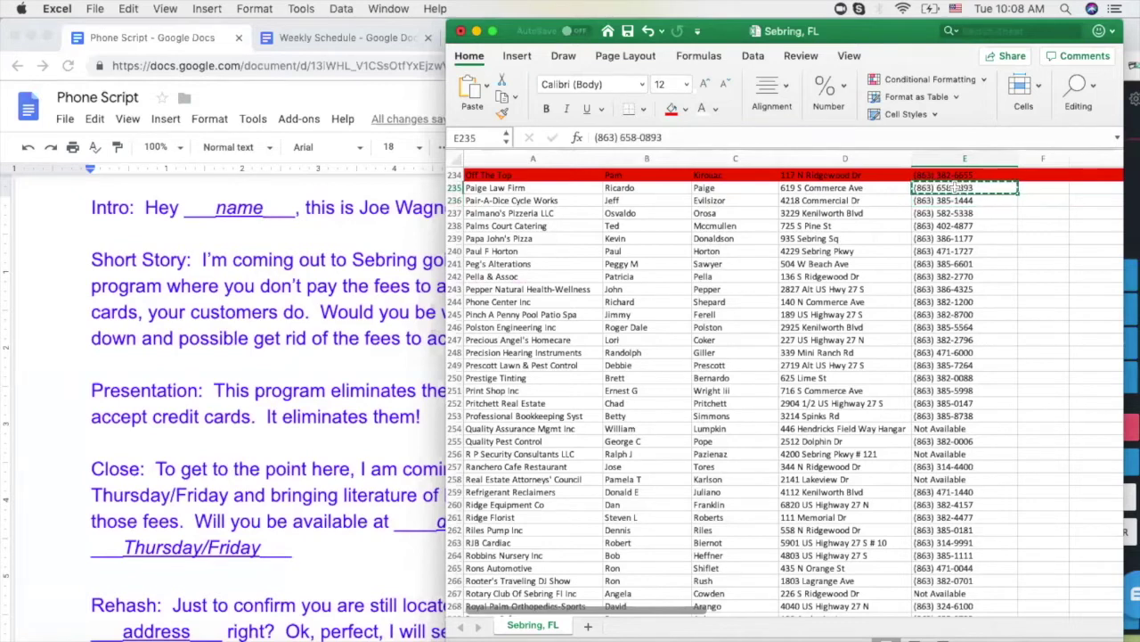
scroll(942, 252, up, 2)
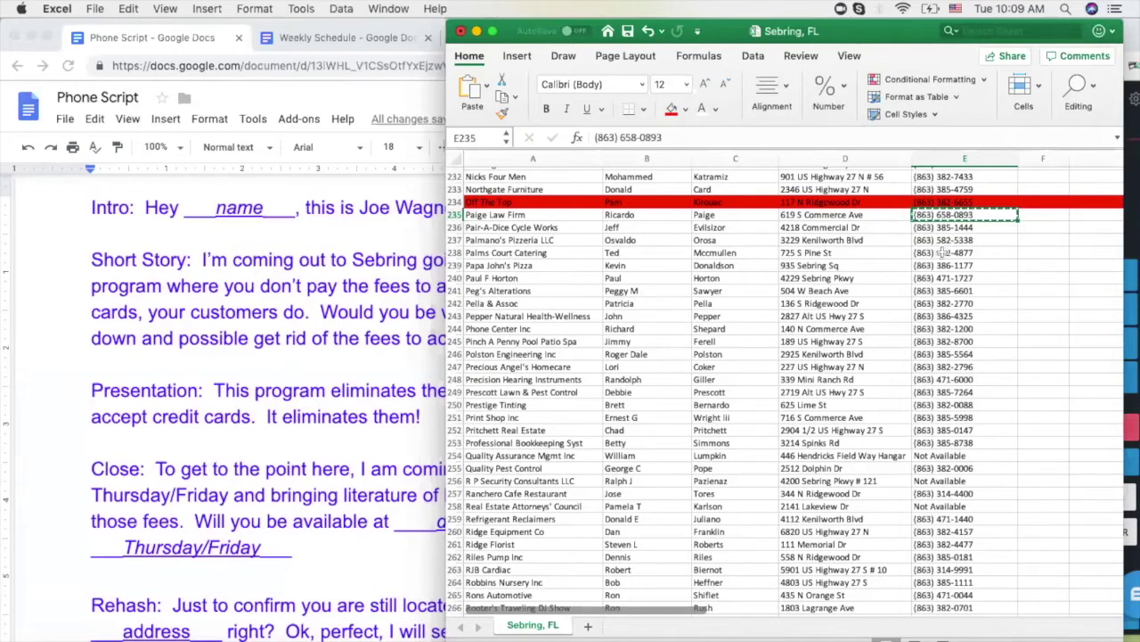
Fill Paige Law Firm's row 235 red and hang up the unanswered call
click(456, 215)
click(672, 108)
click(958, 228)
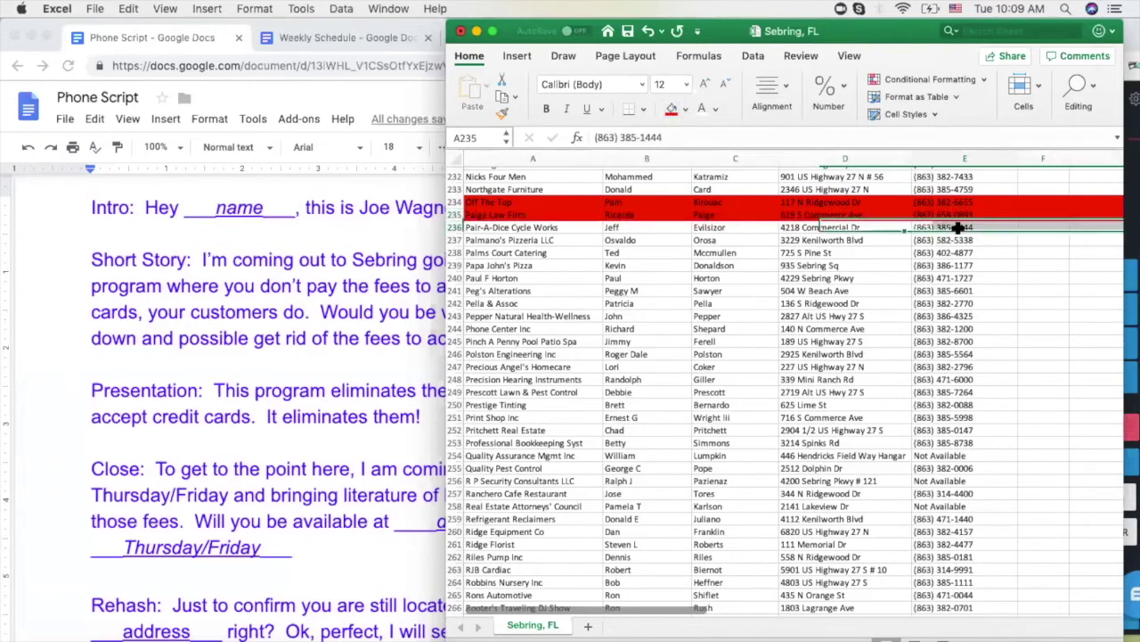
click(1131, 439)
click(1131, 437)
click(727, 255)
key(super+c)
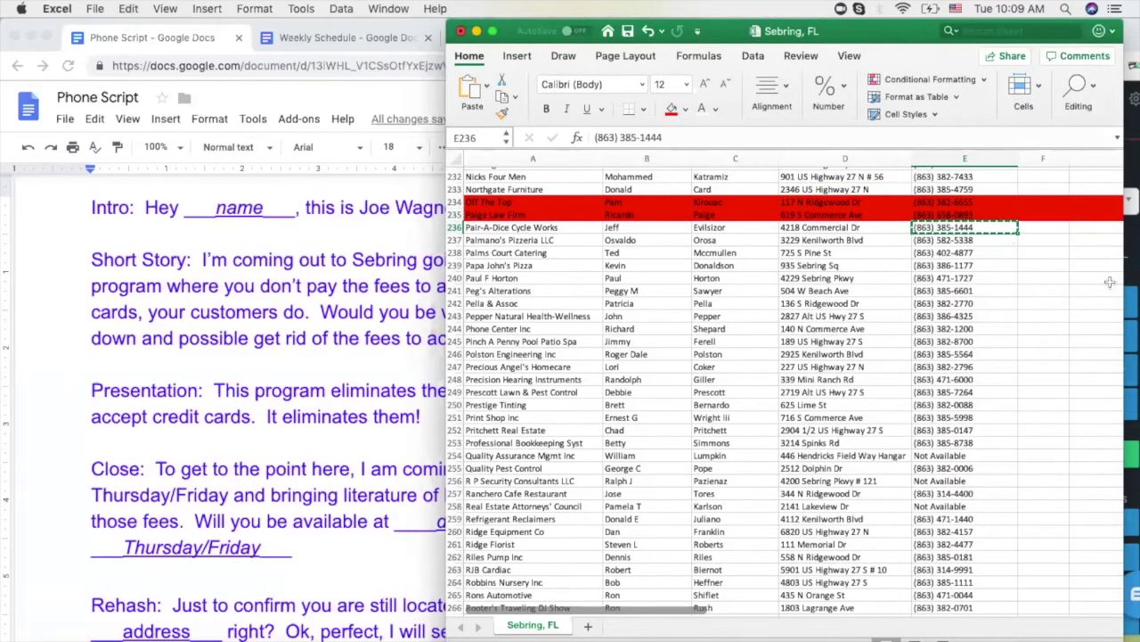
click(1130, 241)
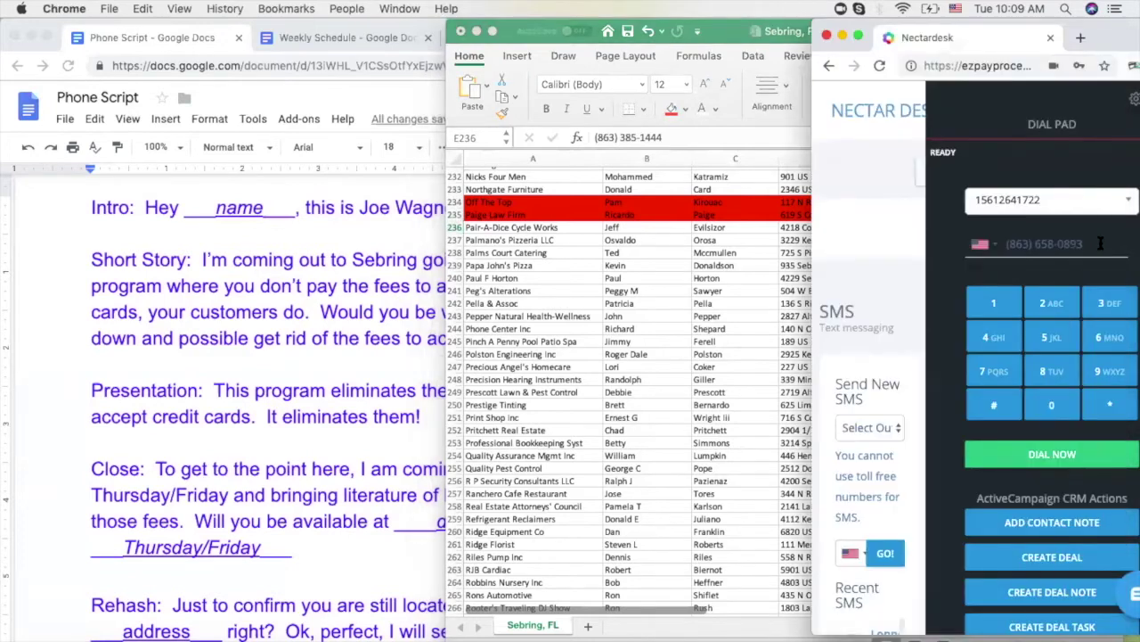
key(super+v)
click(1025, 455)
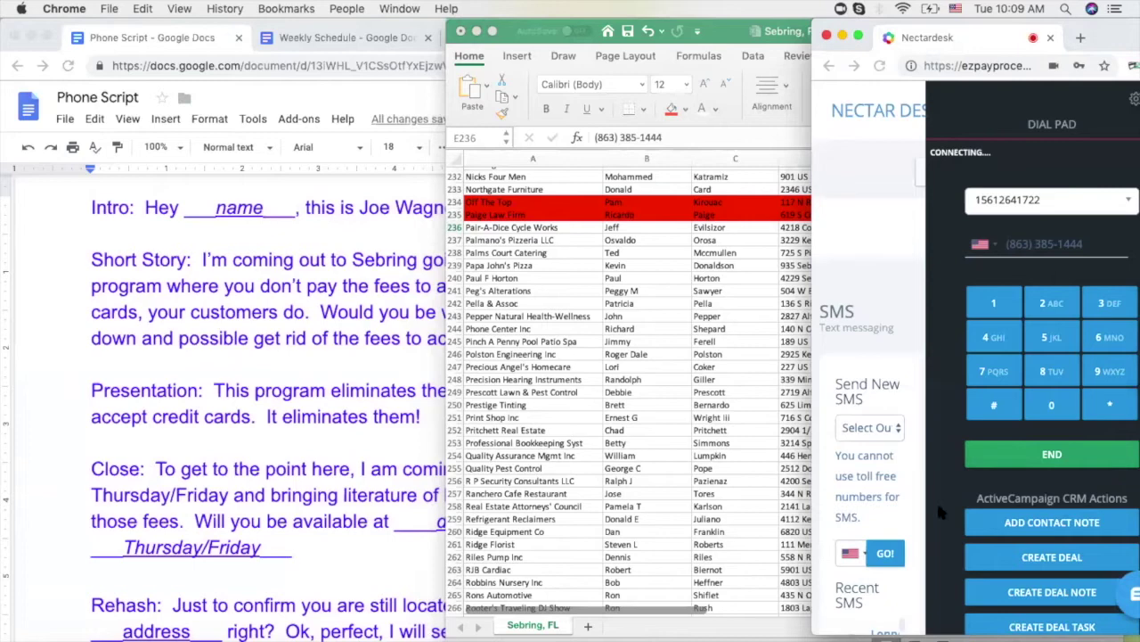
key(super+Tab)
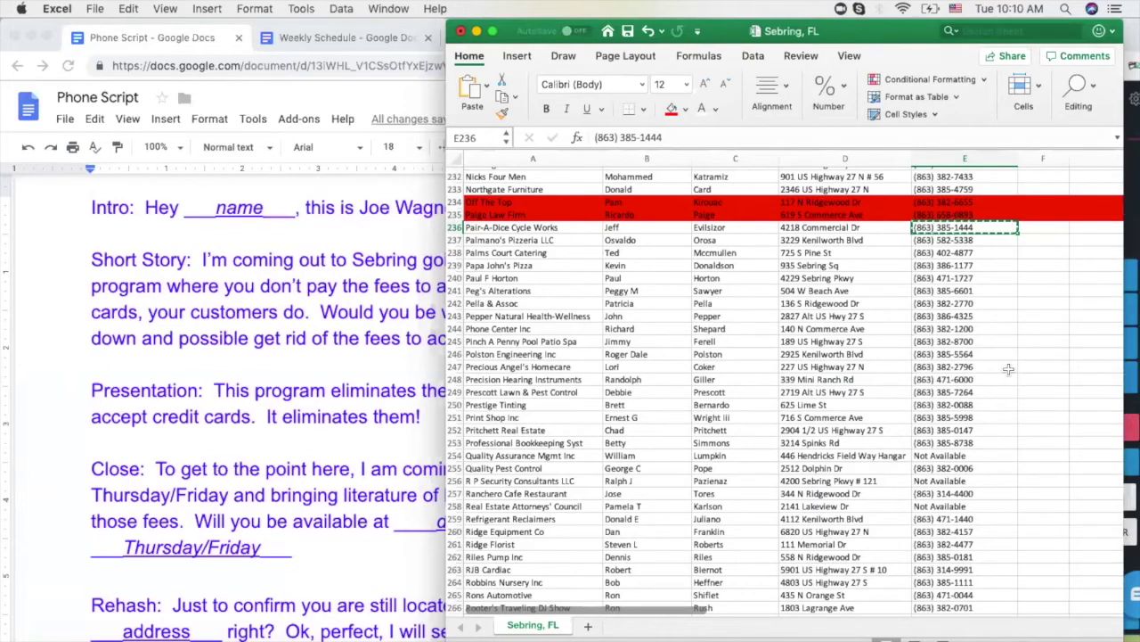
click(399, 335)
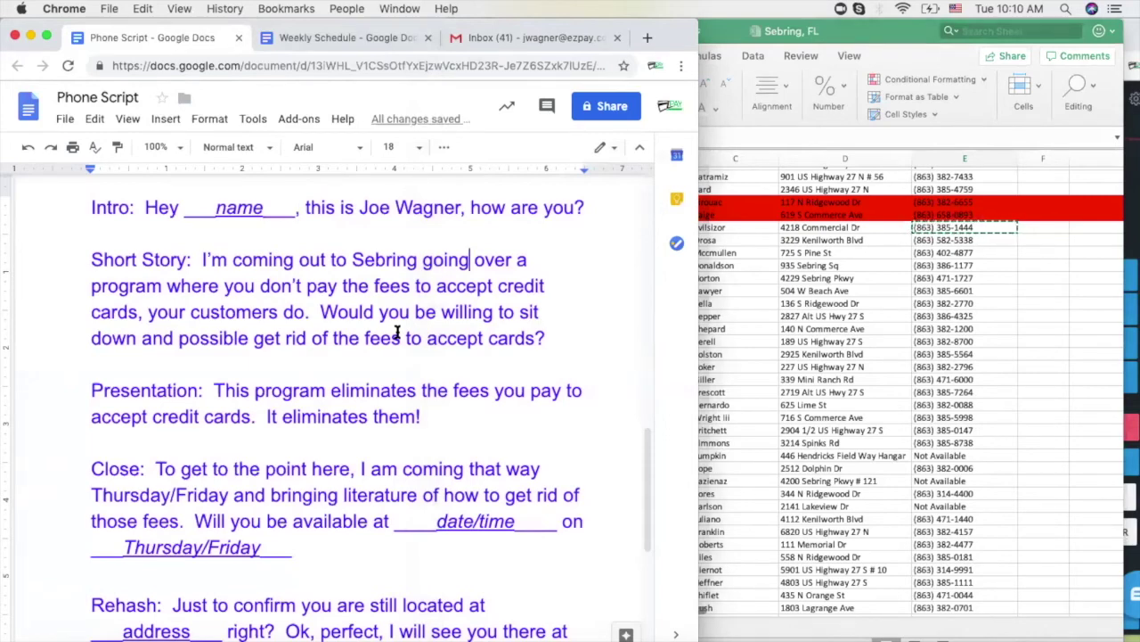
click(967, 230)
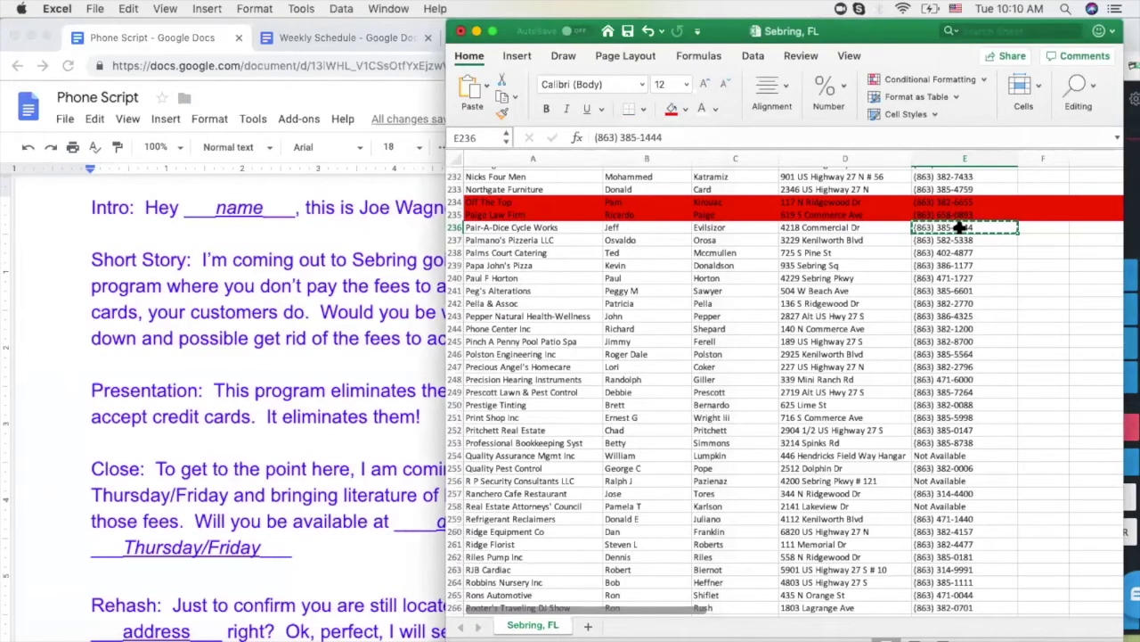
Fill Pair-A-Dice Cycle Works' row 236 red and hang up the unanswered call
click(456, 227)
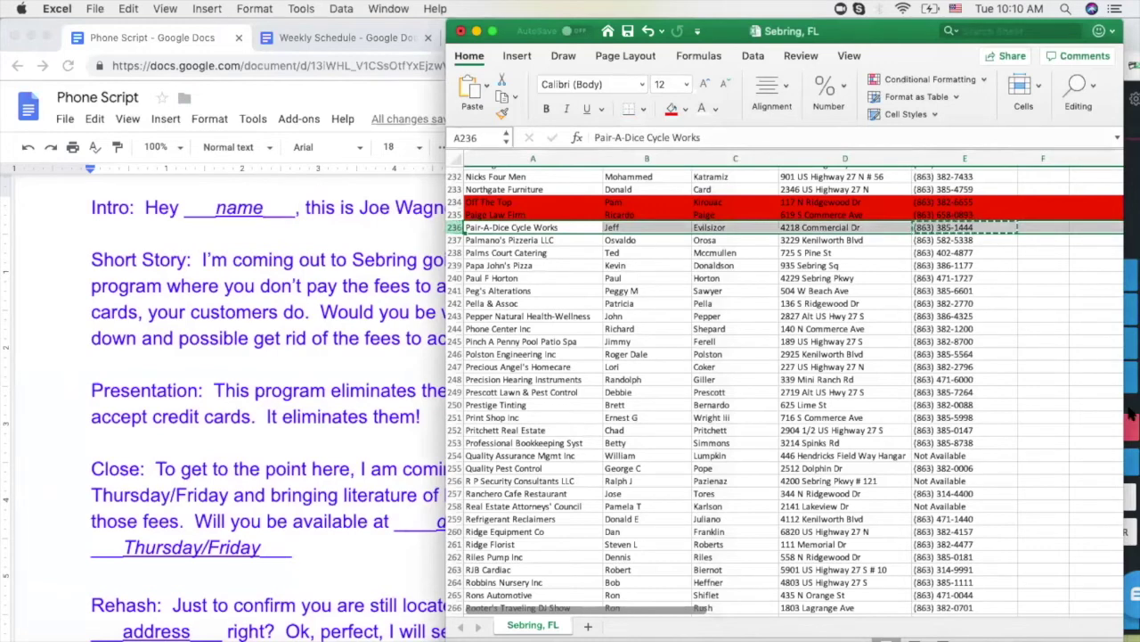
click(672, 108)
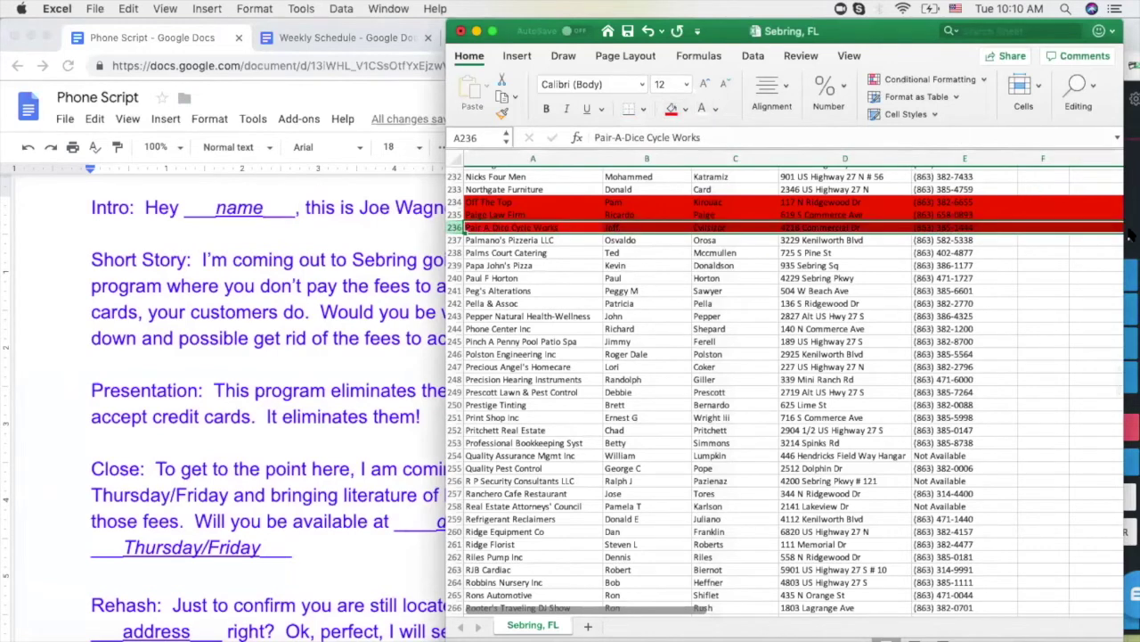
click(1132, 233)
click(1060, 428)
click(645, 317)
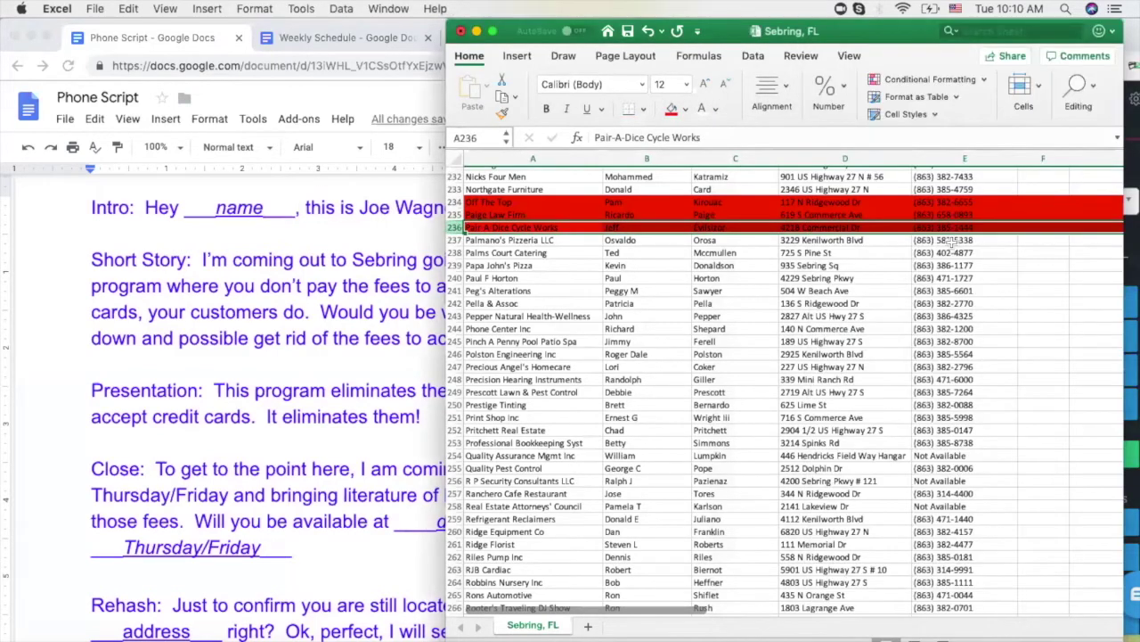
click(952, 241)
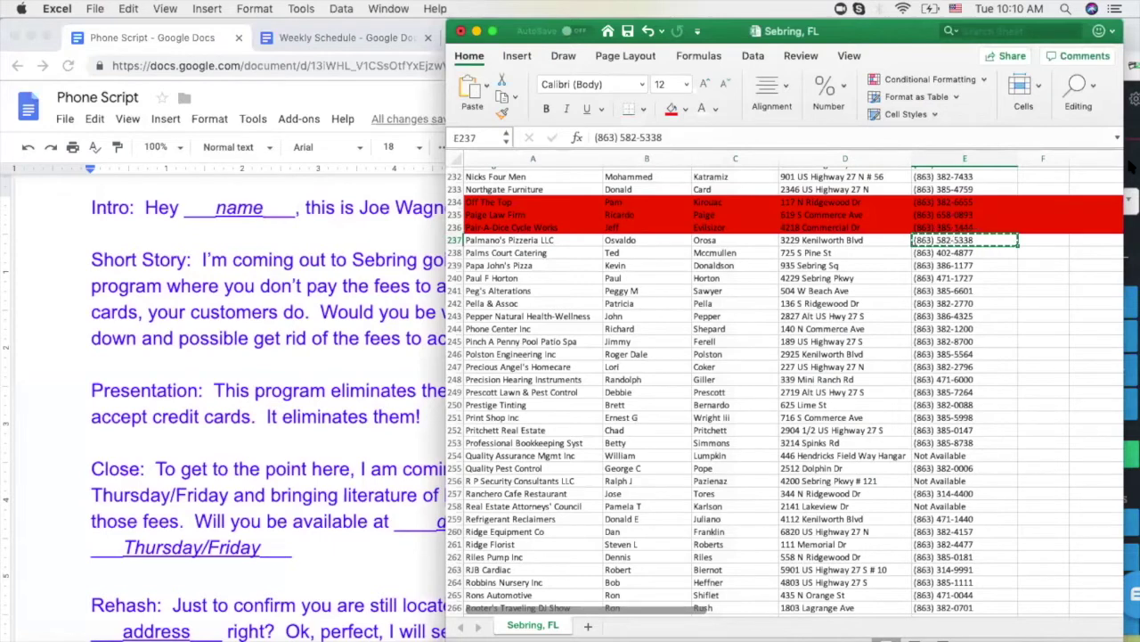
click(1130, 227)
triple_click(1078, 244)
key(super+v)
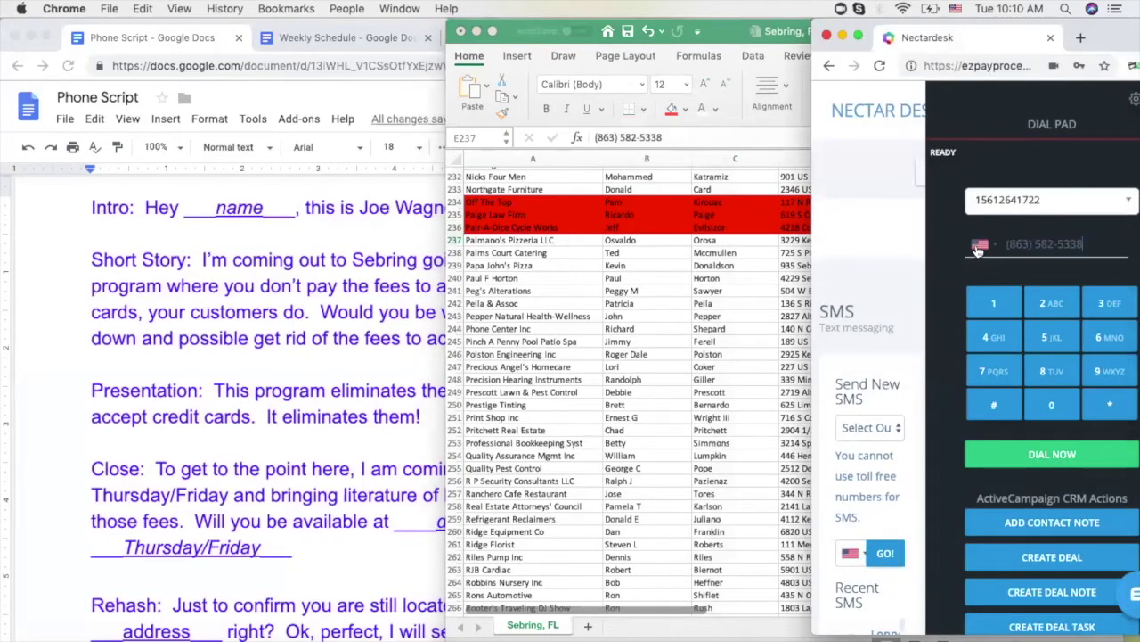
Dial Palmano's Pizzeria LLC in Nectardesk, review the phone script, and delete row 239 (Papa John's Pizza)
click(996, 455)
click(709, 317)
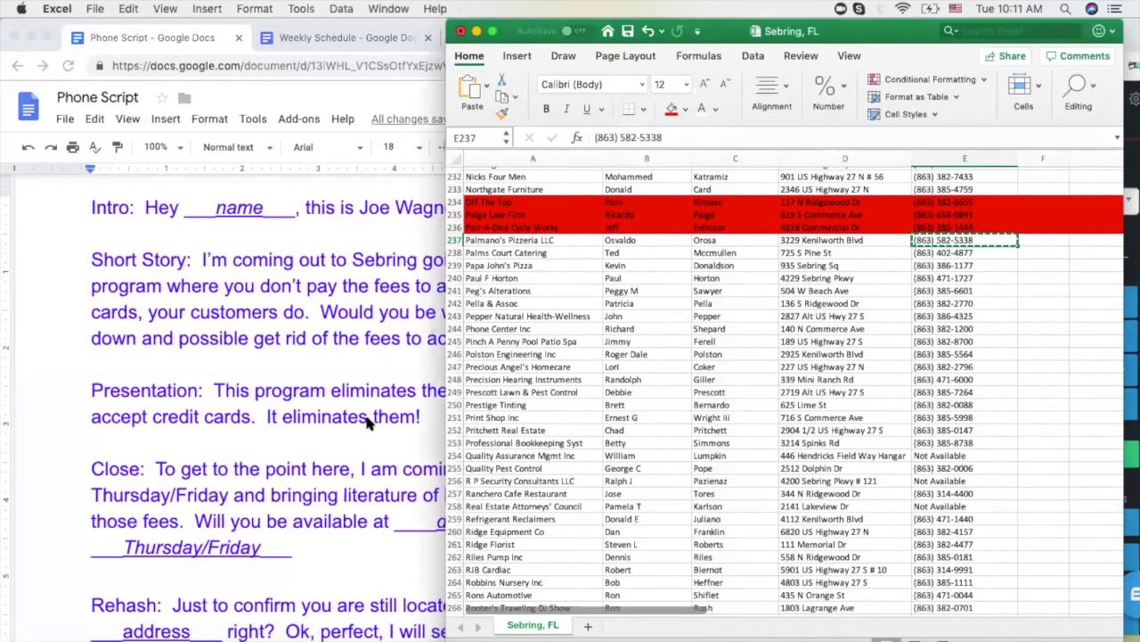
click(330, 323)
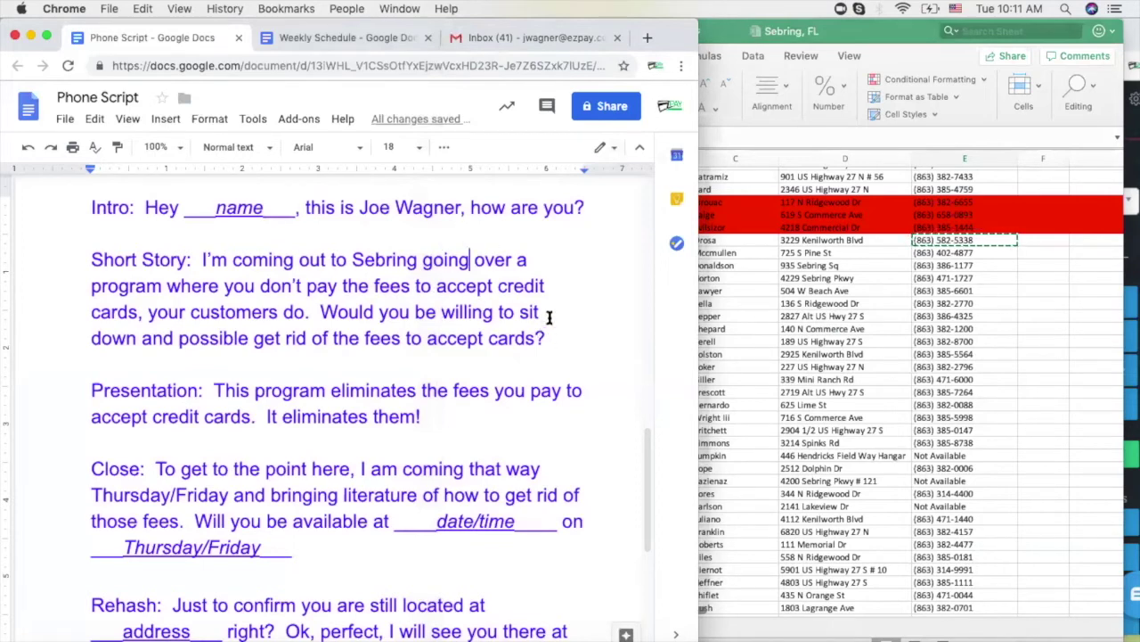
click(951, 246)
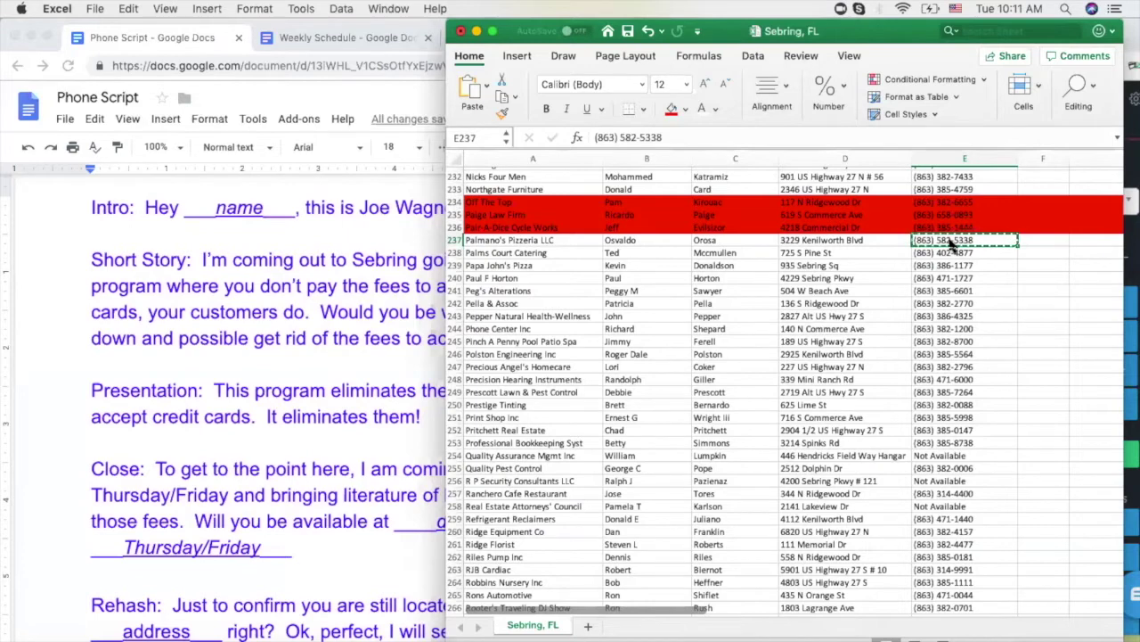
key(super+minus)
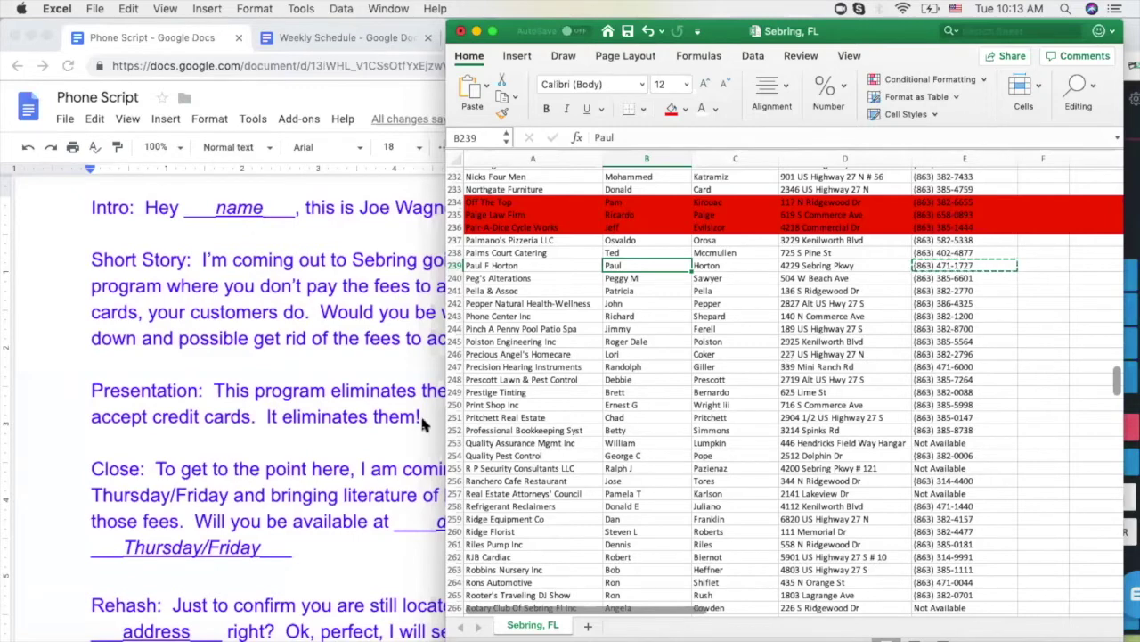
click(337, 280)
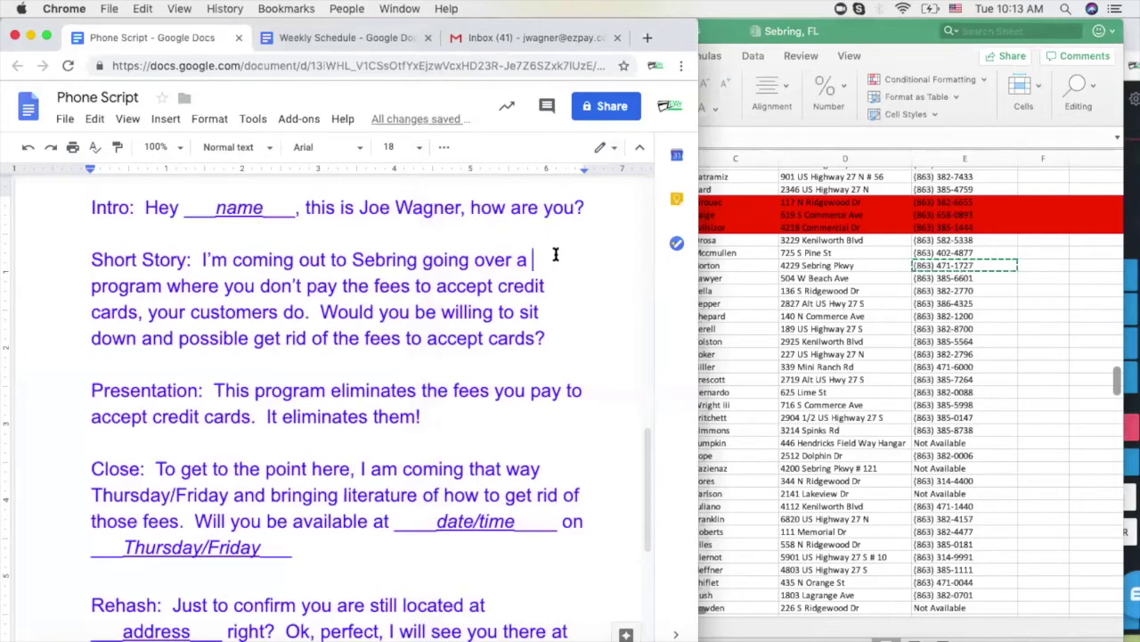
click(1081, 261)
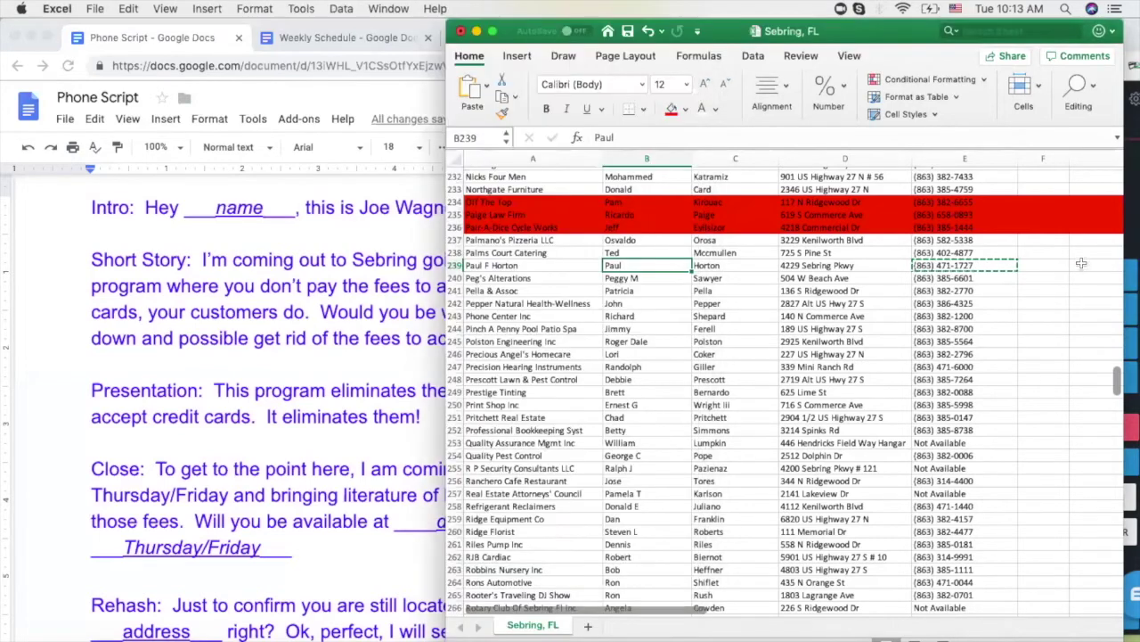
click(1081, 265)
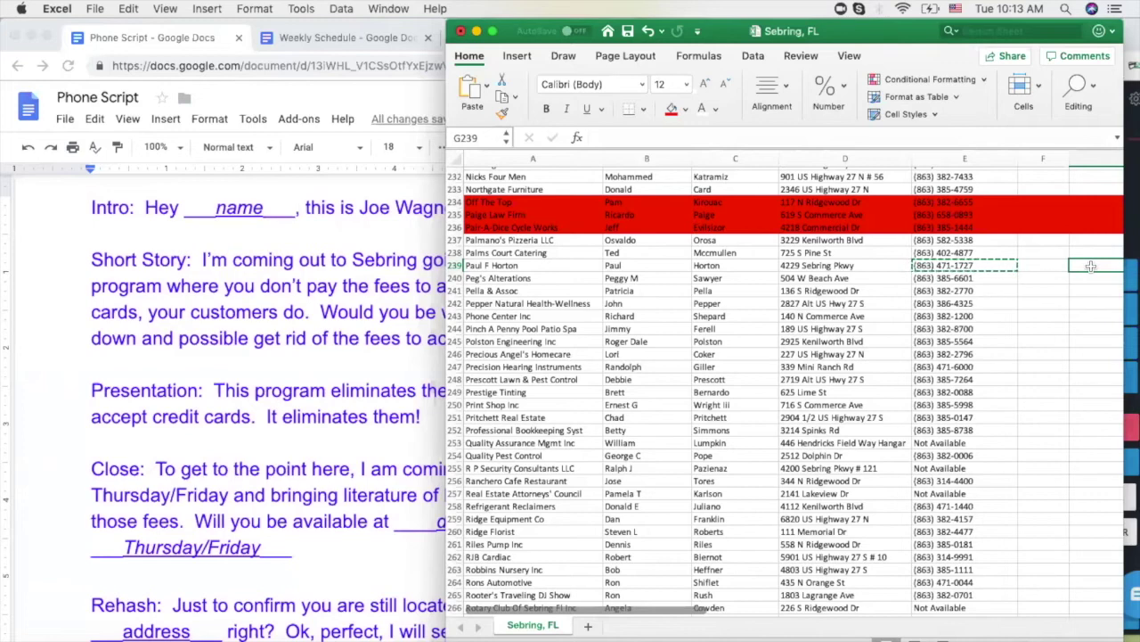
scroll(1090, 265, right, 3)
text(left #)
click(592, 303)
scroll(757, 336, left, 3)
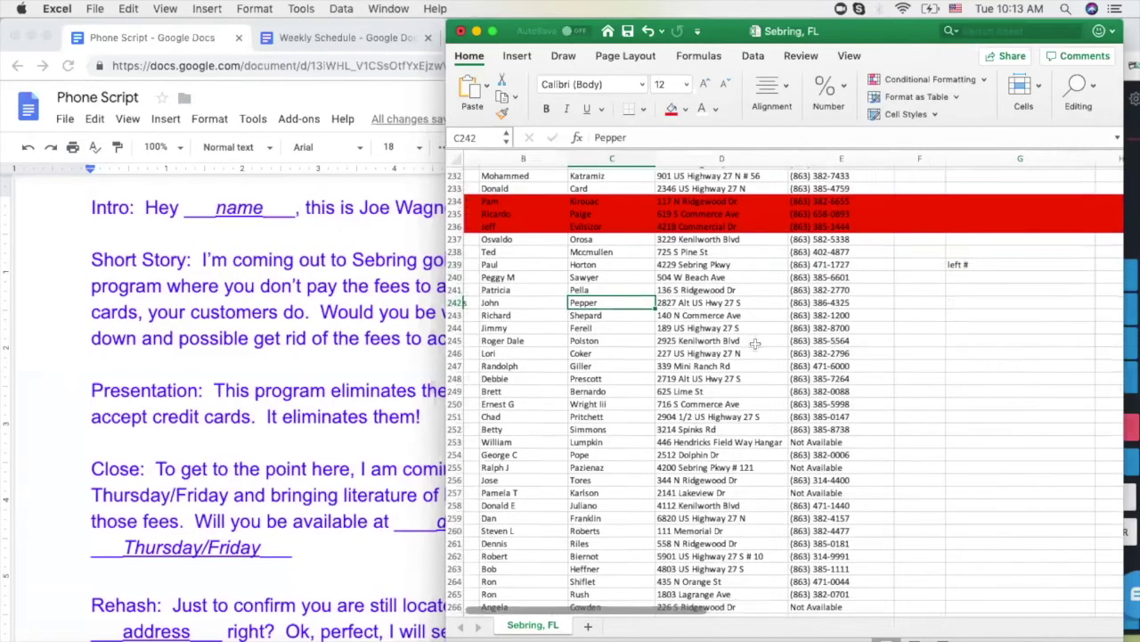
click(969, 281)
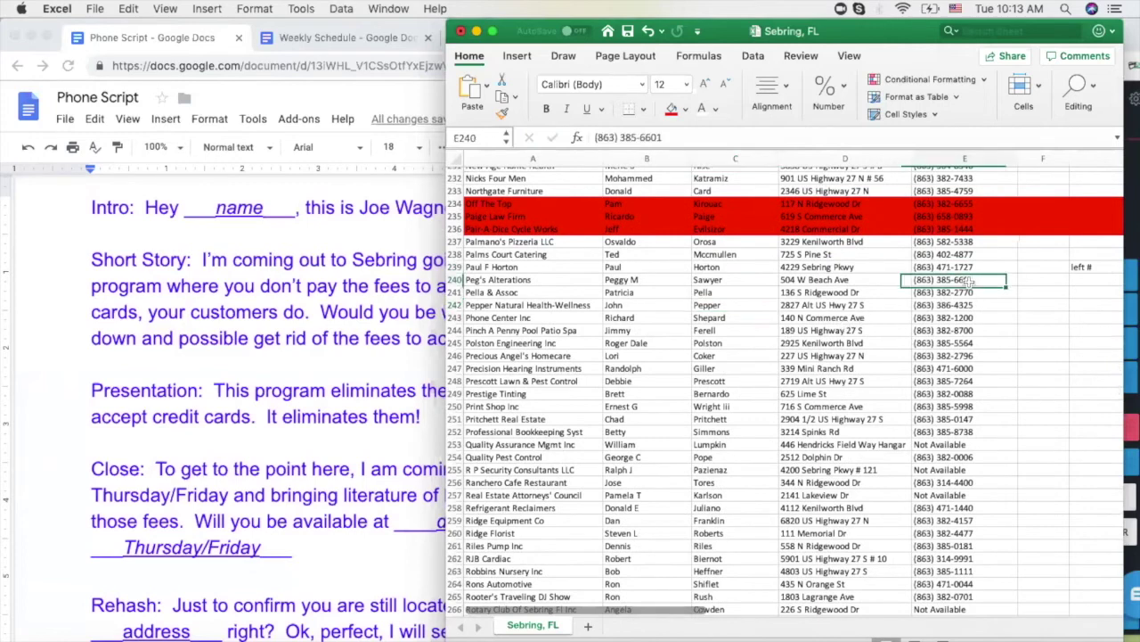
key(super+c)
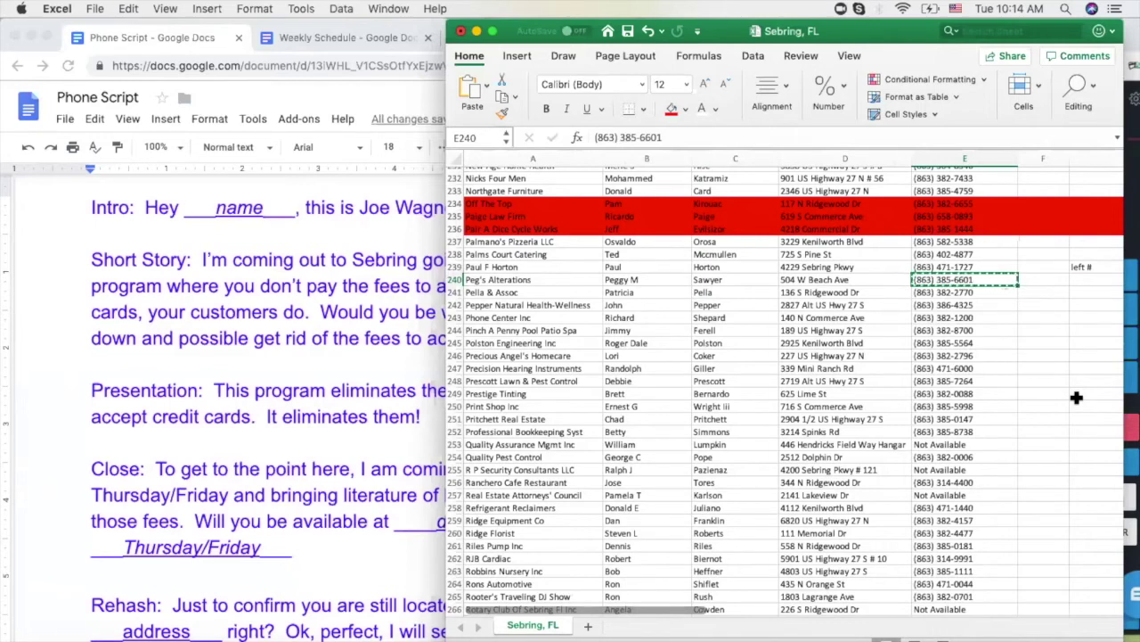
click(1090, 279)
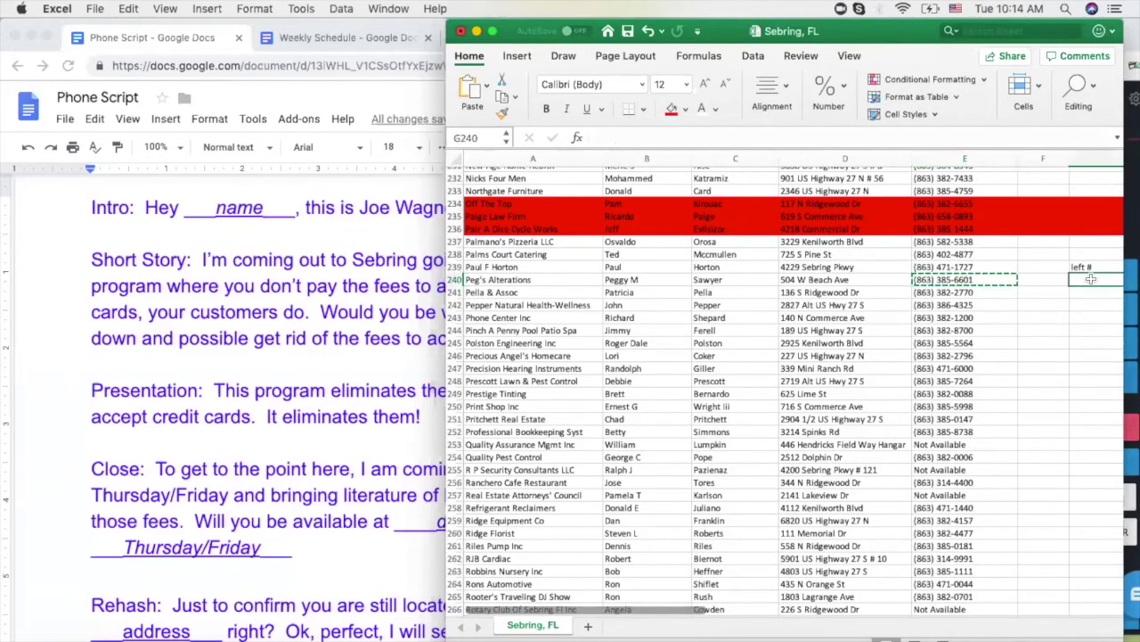
click(977, 281)
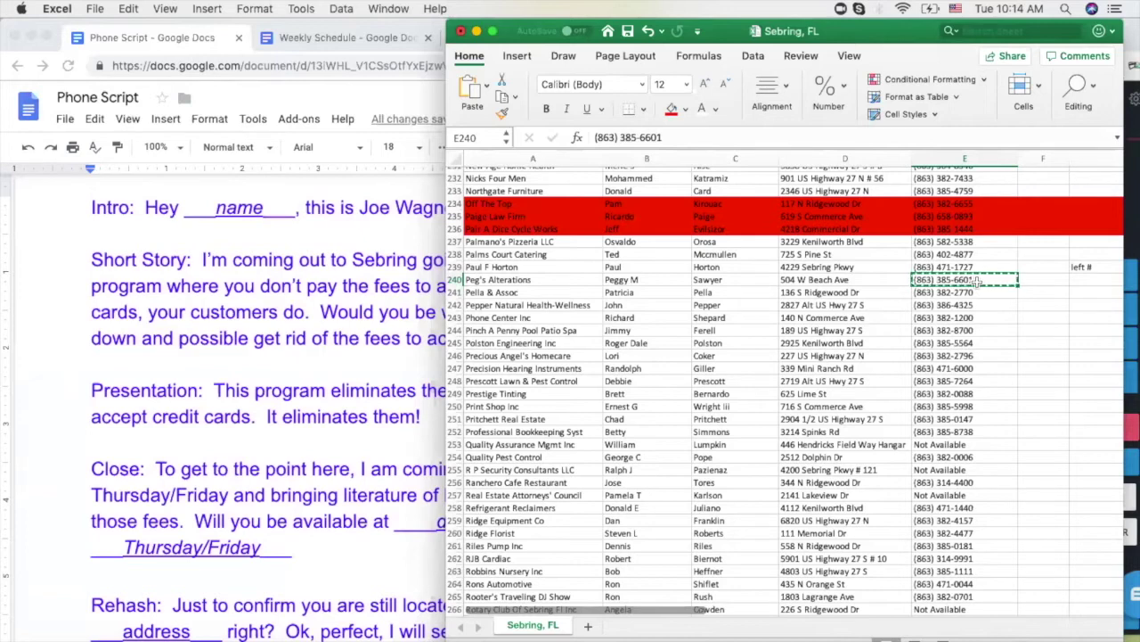
click(1094, 281)
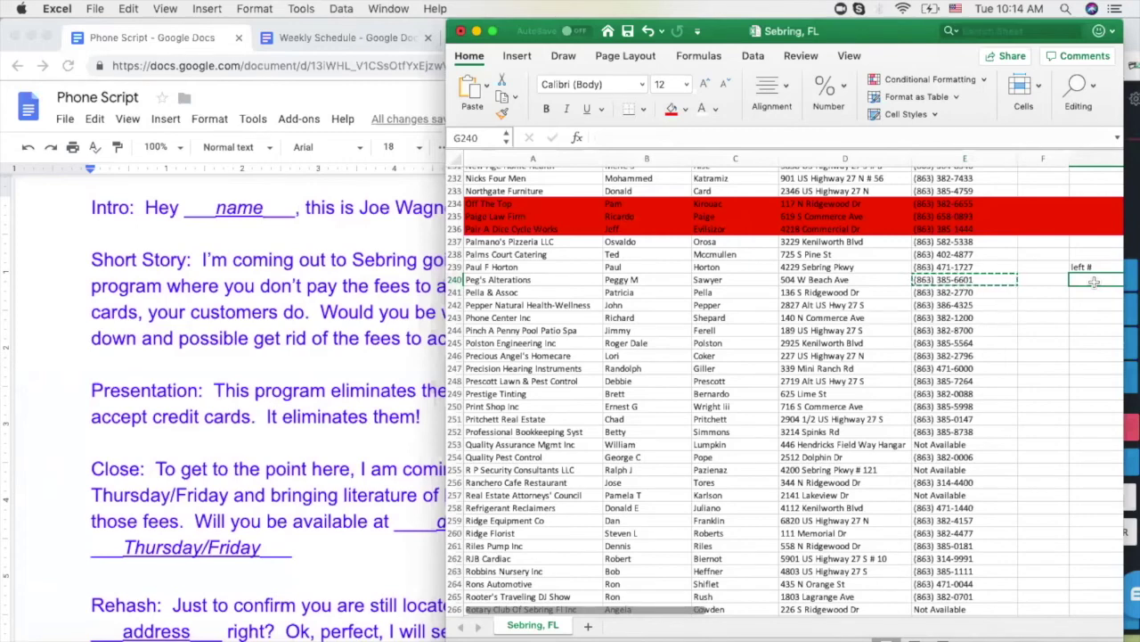
click(956, 294)
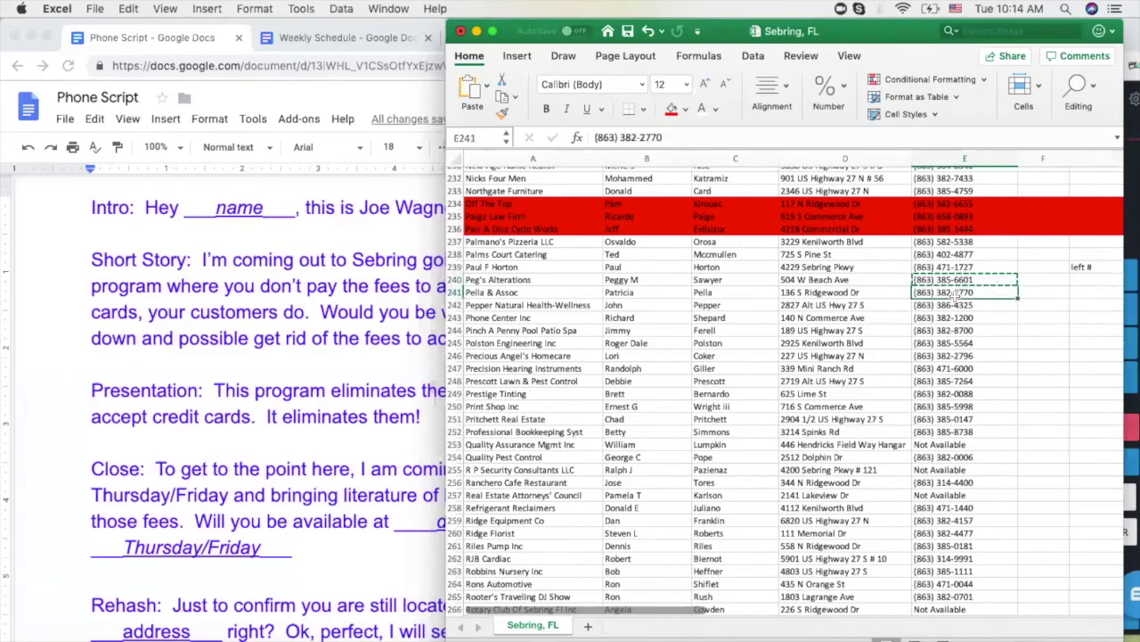
click(953, 280)
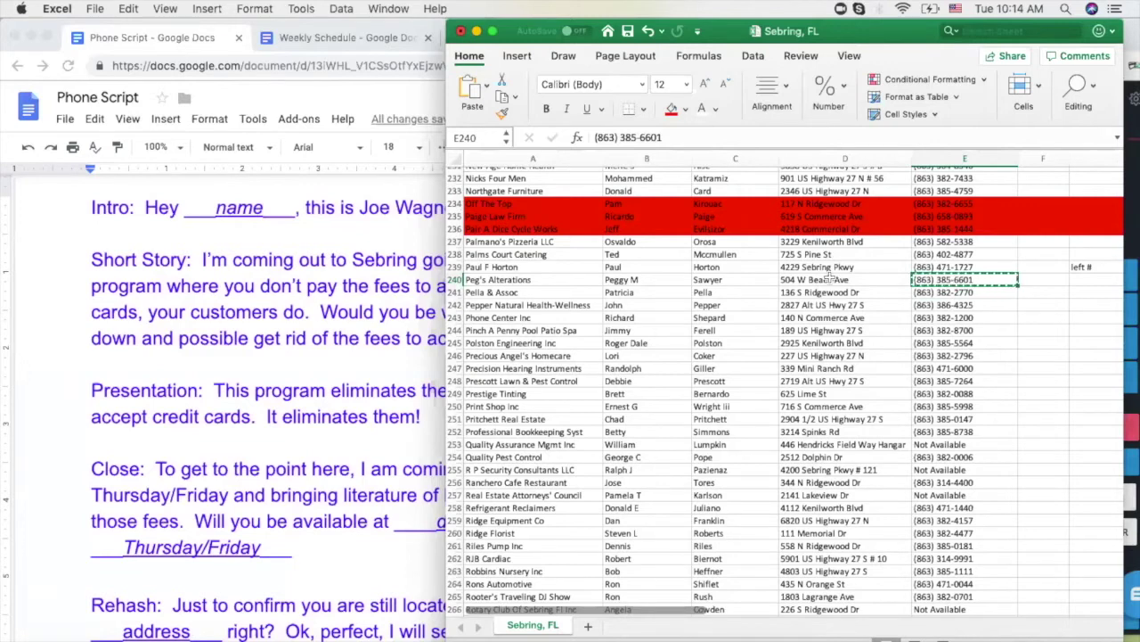
click(1130, 136)
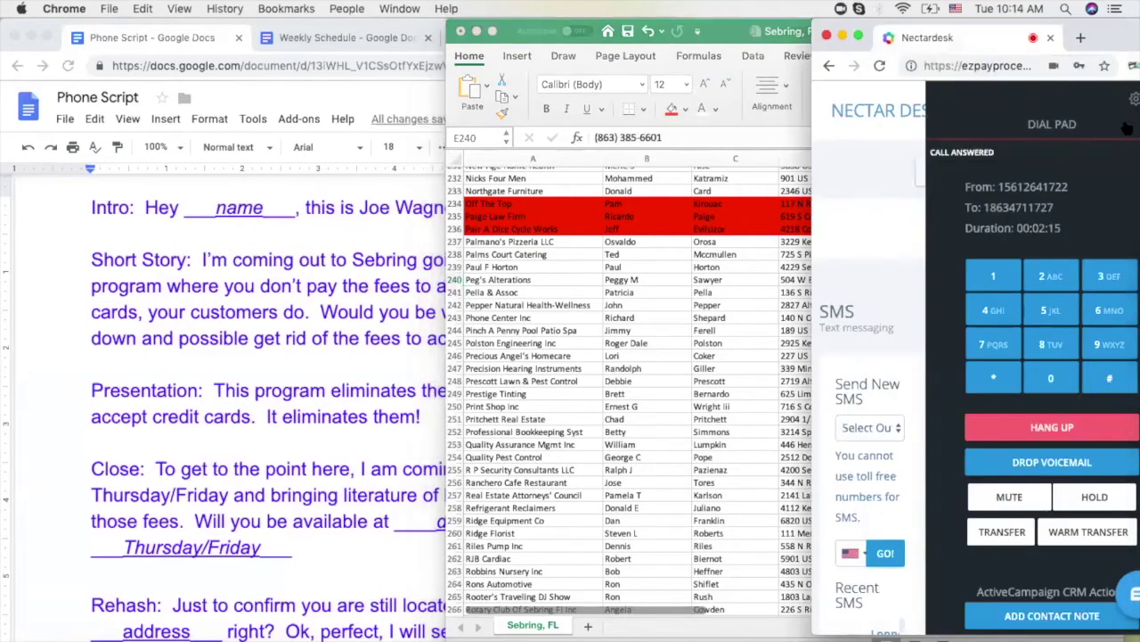
click(1050, 428)
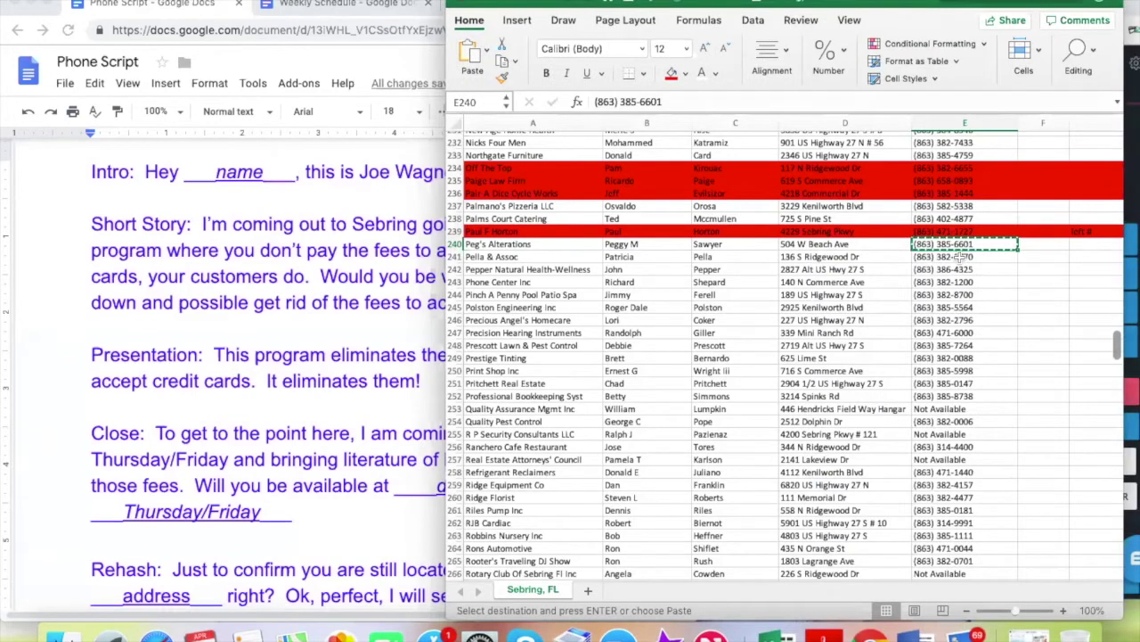
click(1132, 164)
click(1047, 392)
click(736, 366)
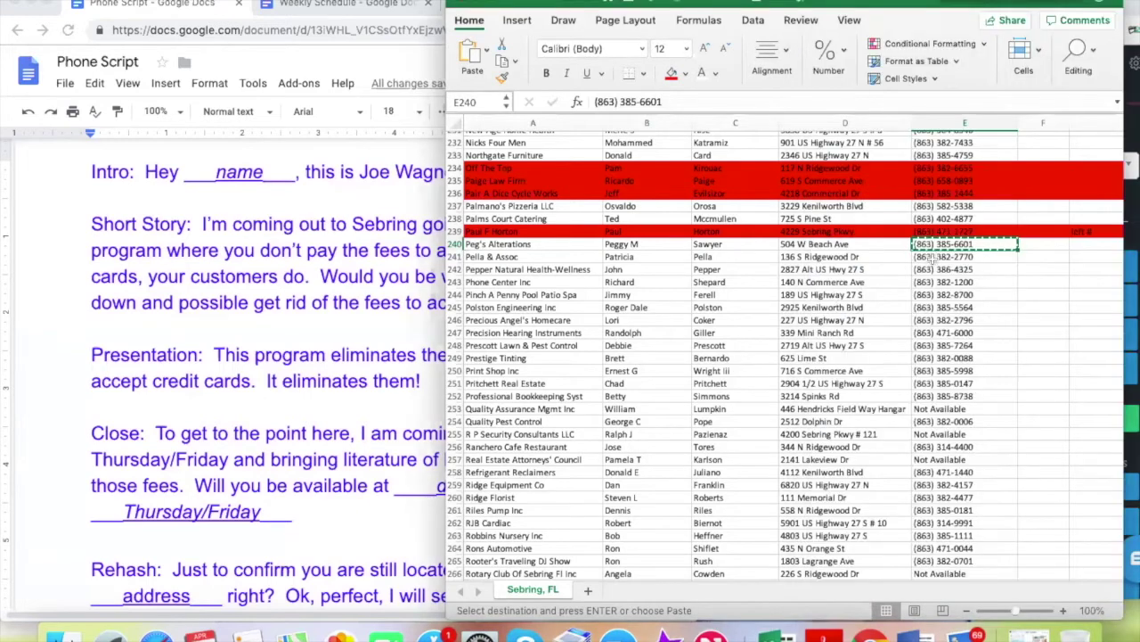
click(936, 256)
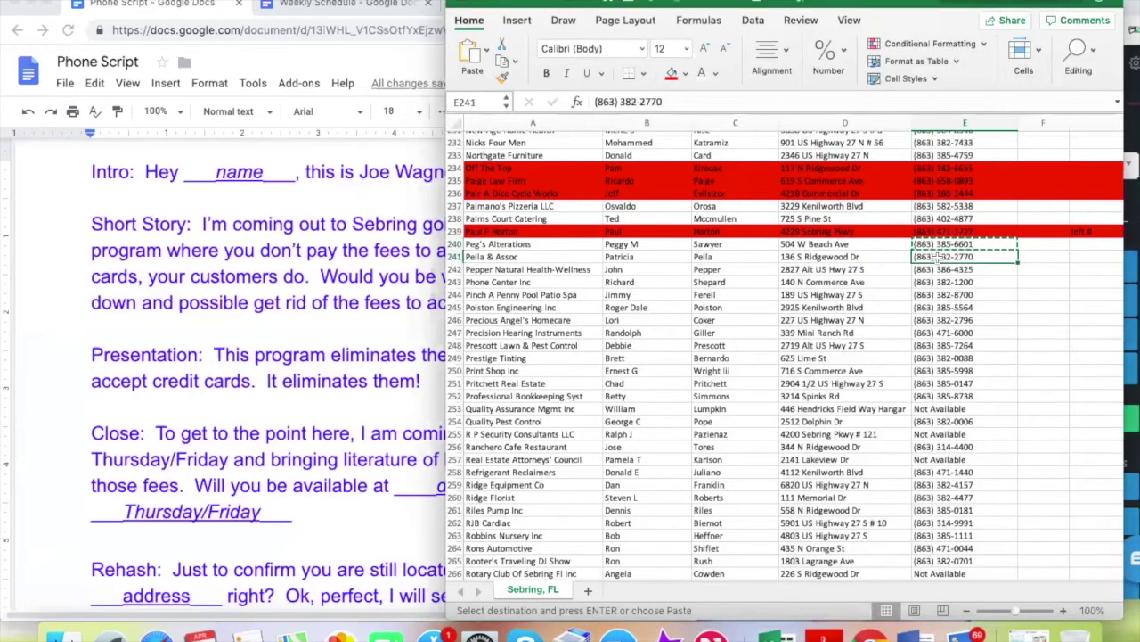
click(1131, 188)
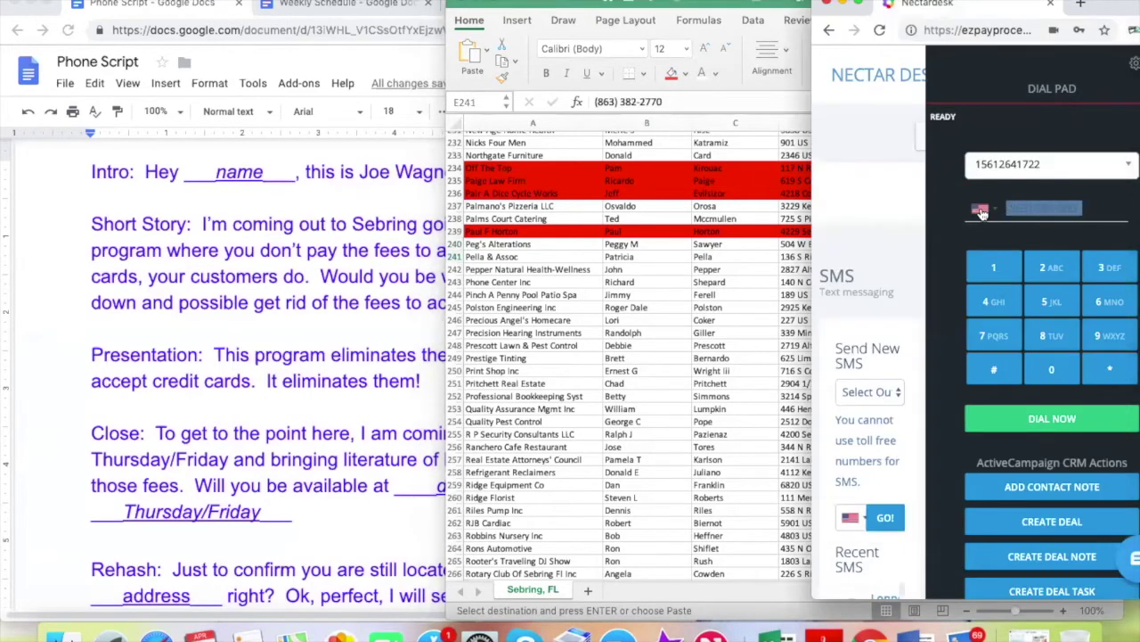
key(super+v)
click(1052, 418)
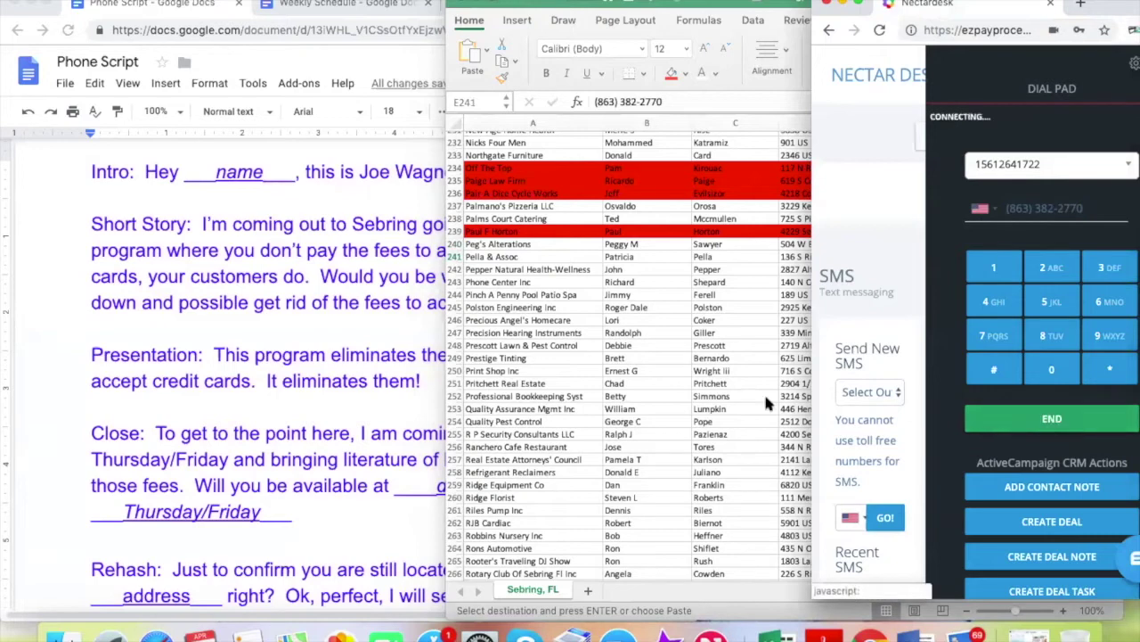
click(763, 402)
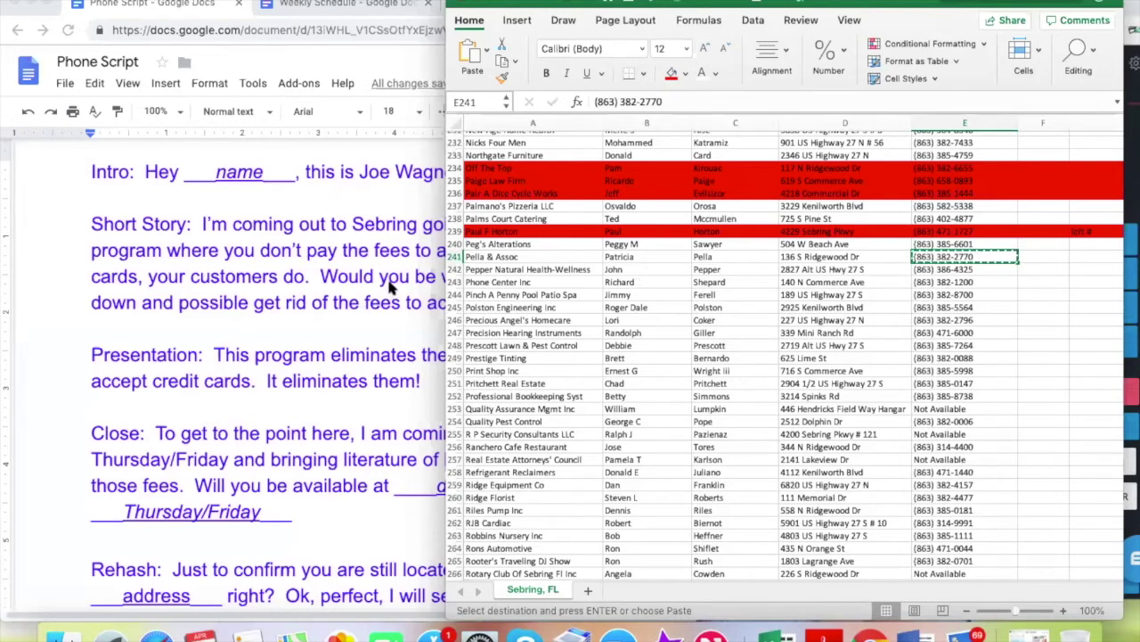
click(398, 253)
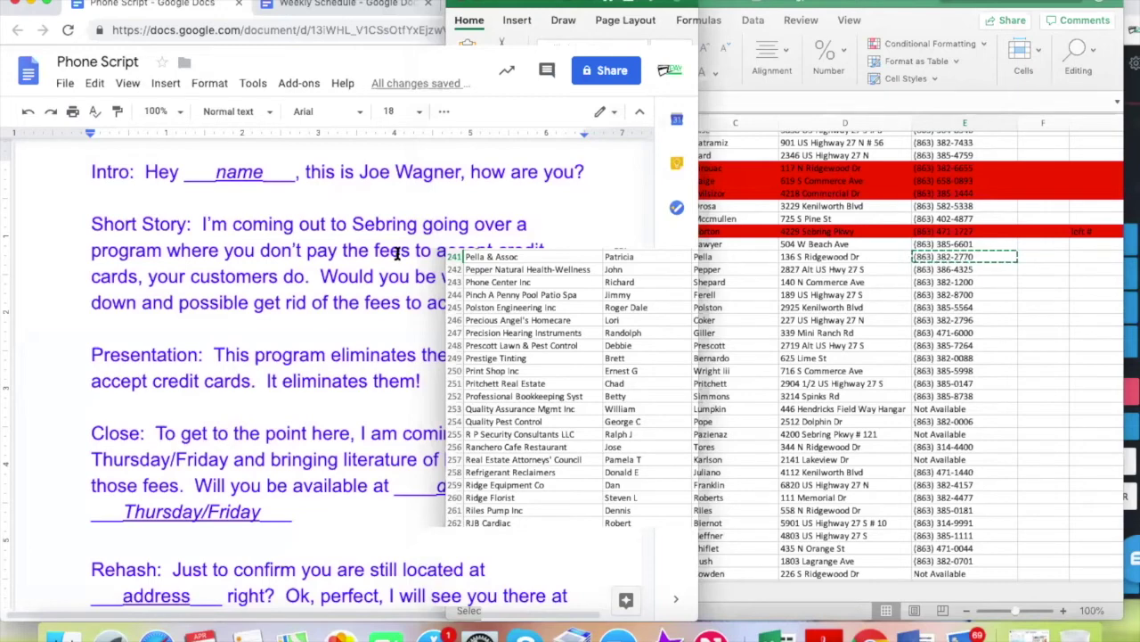
click(995, 255)
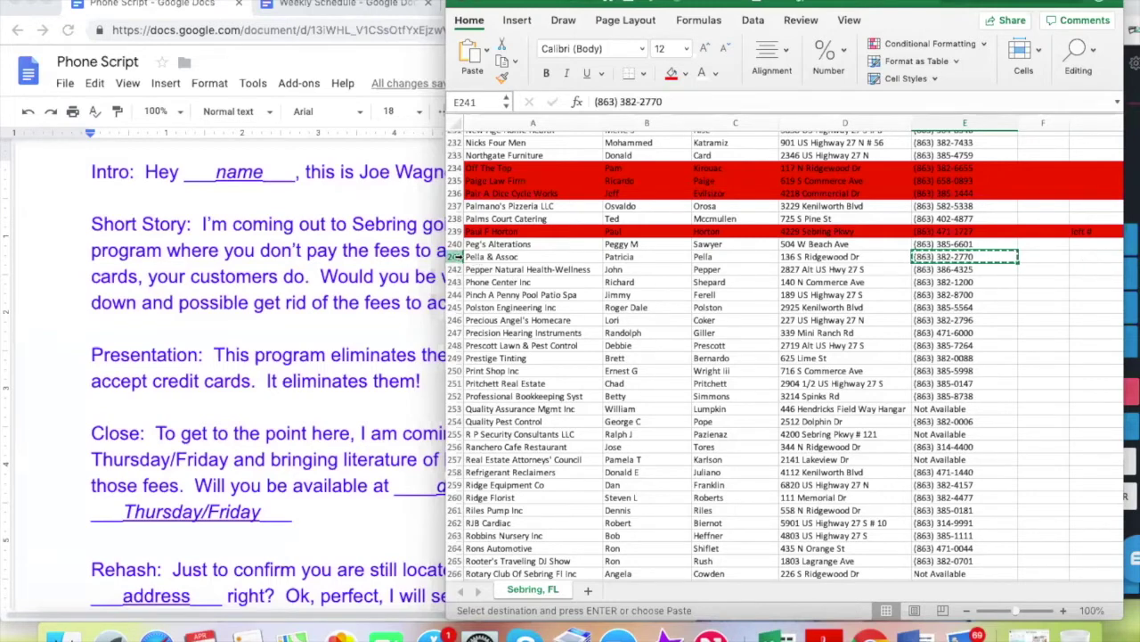
Enter the note 'left #' in G241 for Pella & Assoc
click(1086, 258)
text(left #)
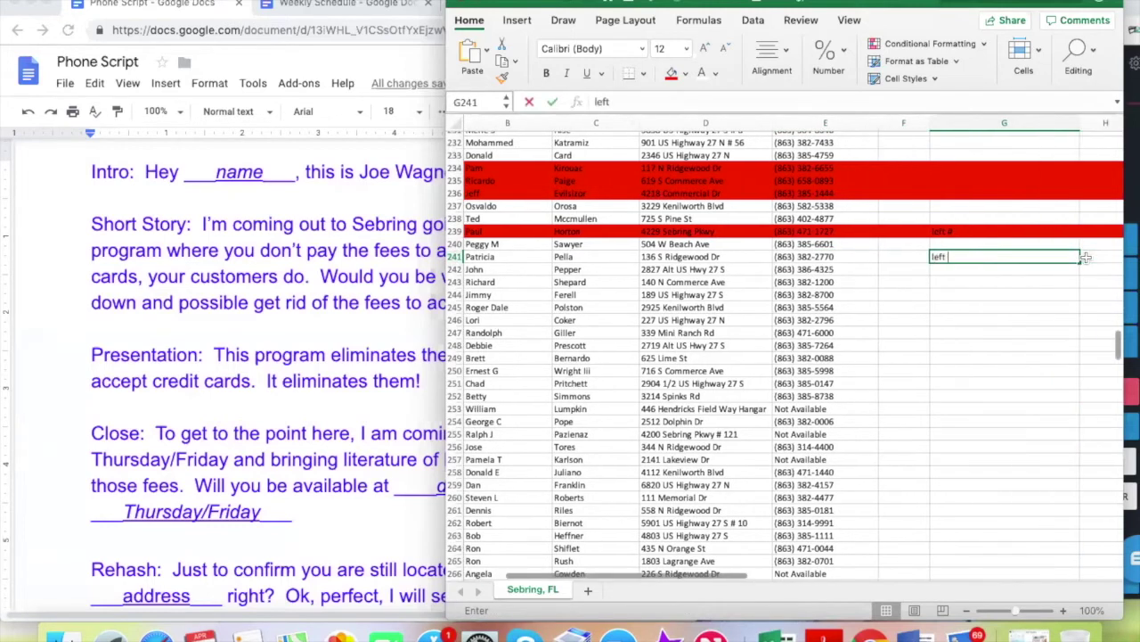
click(881, 282)
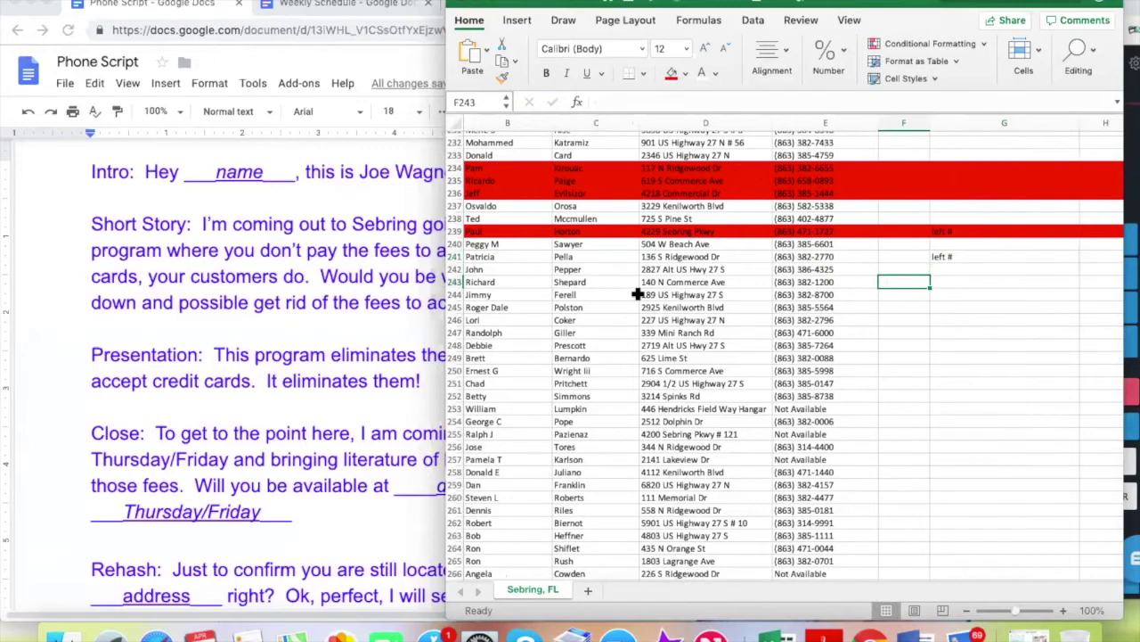
scroll(636, 293, left, 3)
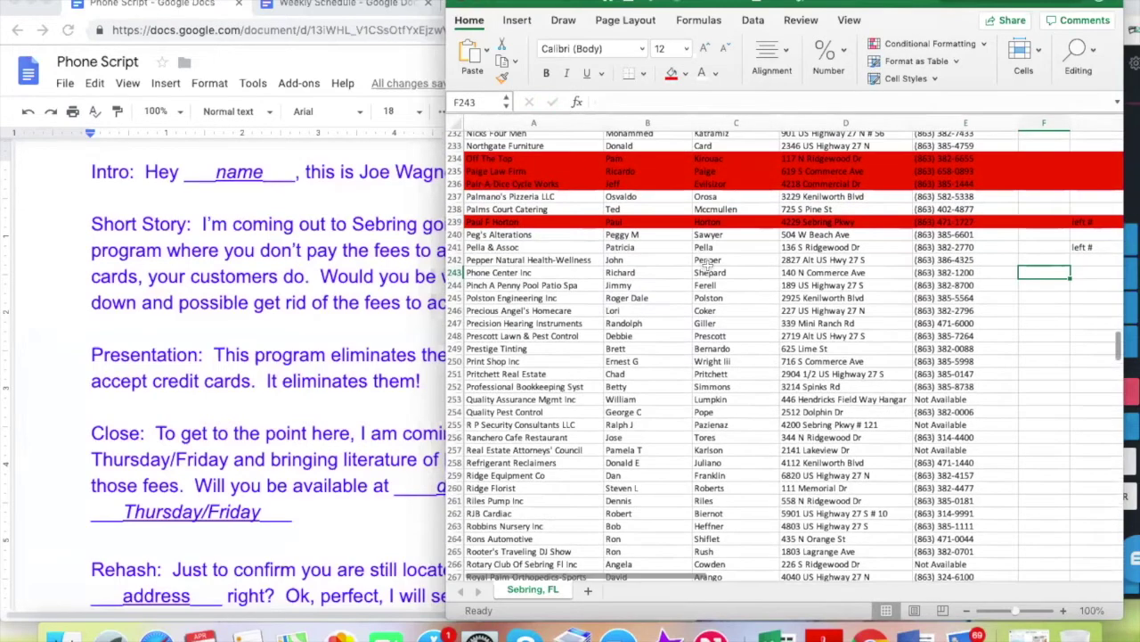
click(953, 259)
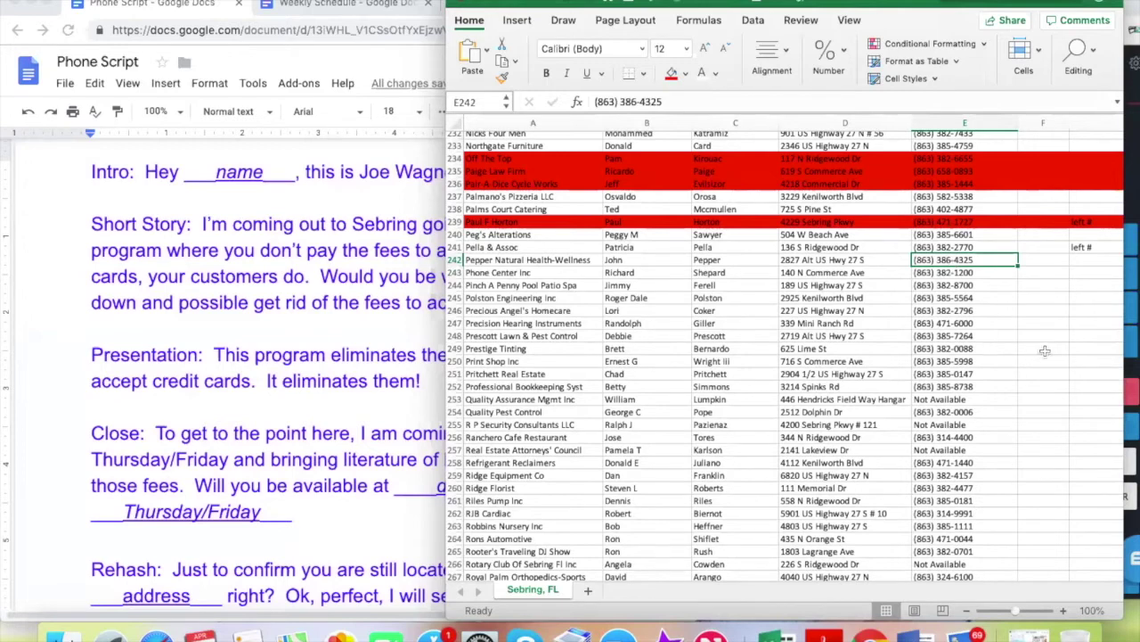
click(1005, 276)
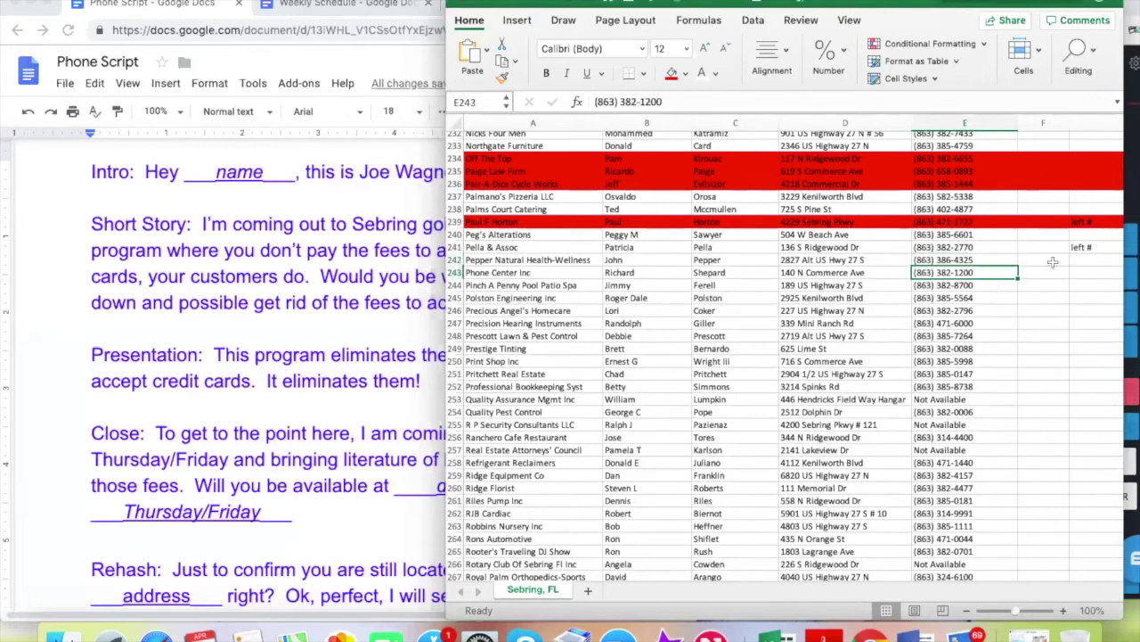
click(1129, 192)
click(1056, 391)
click(687, 433)
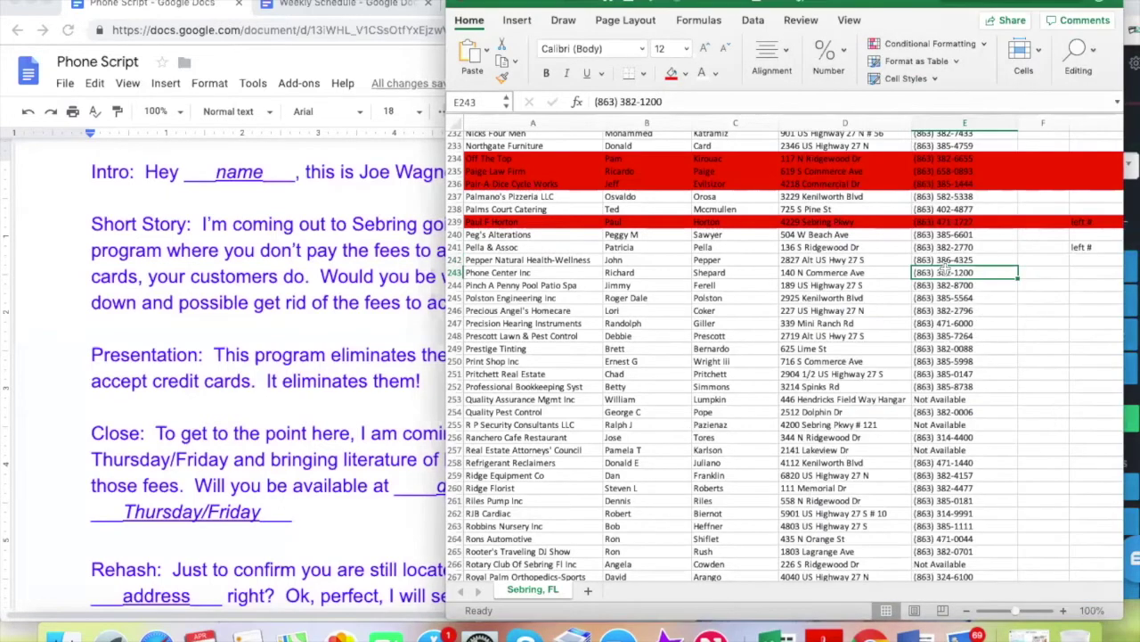
key(ctrl+c)
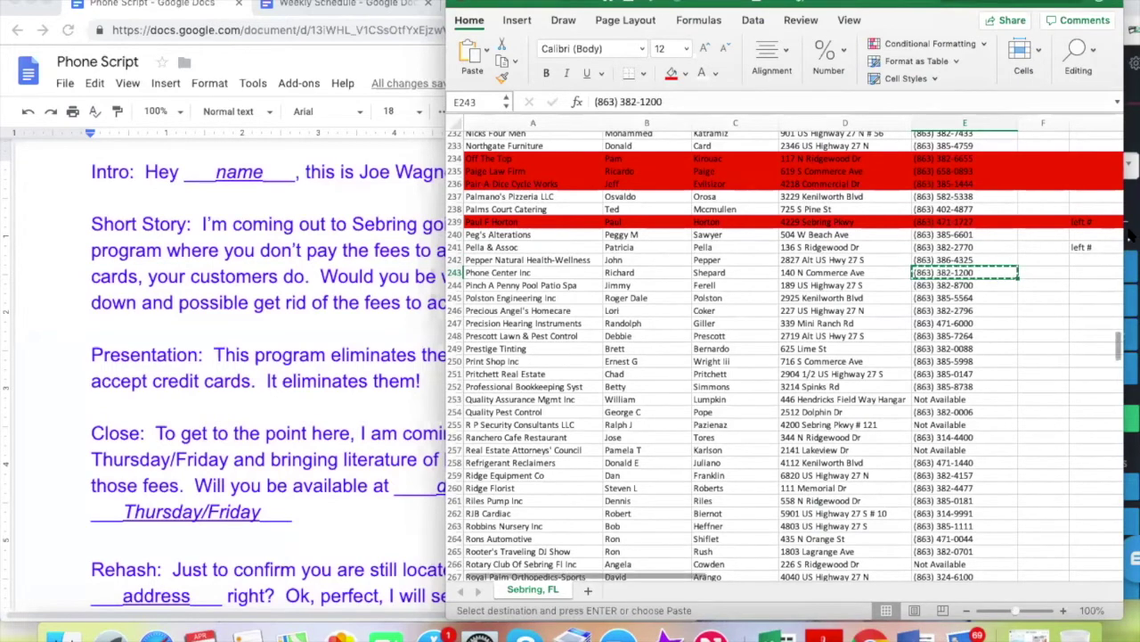
Paste Phone Center Inc's number into the dialer, review the phone script, then return to G243
click(1132, 207)
key(ctrl+v)
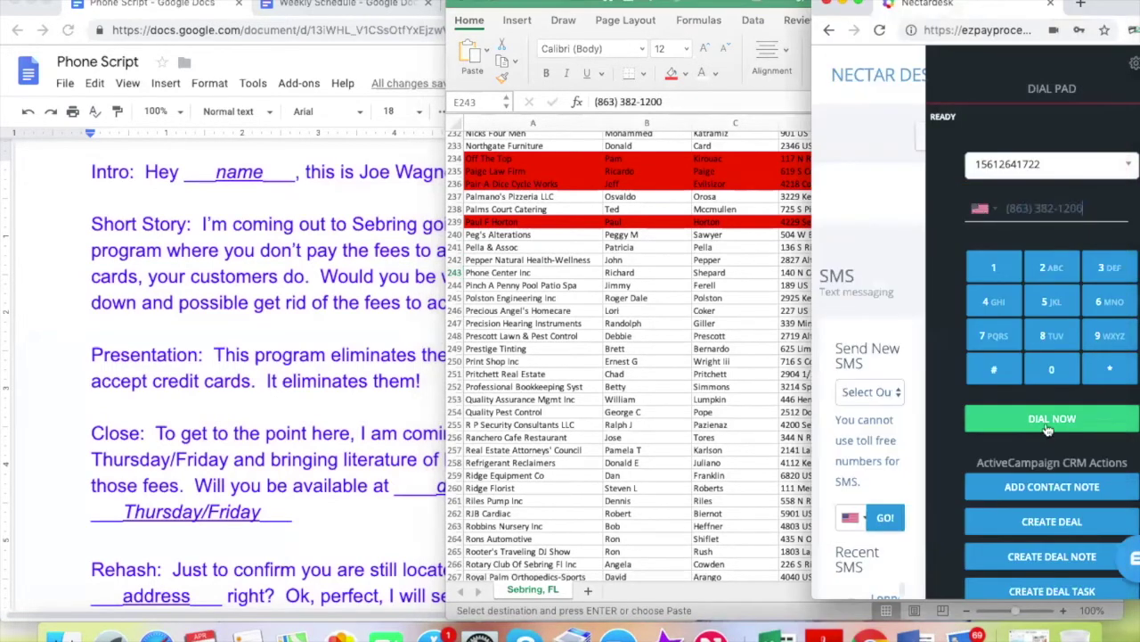
click(704, 417)
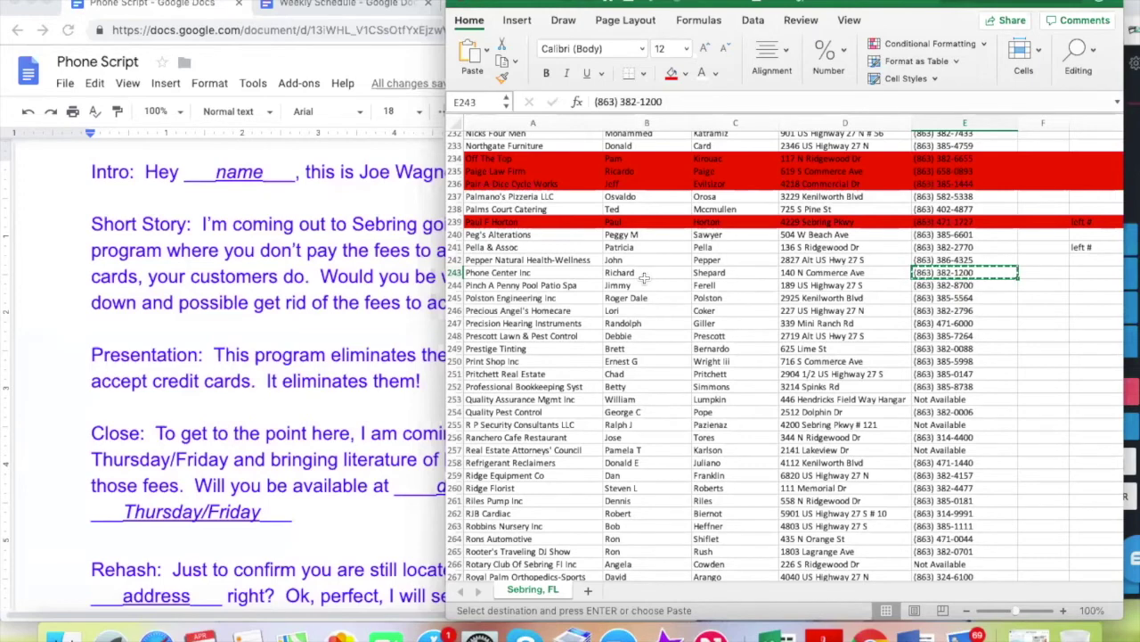
click(310, 283)
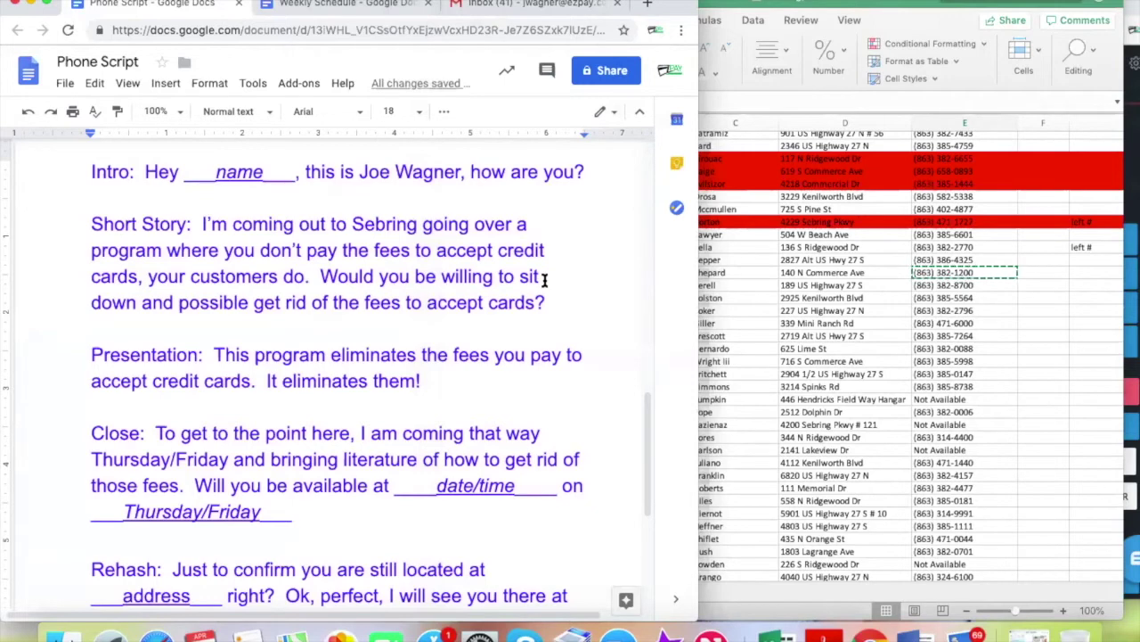
click(901, 259)
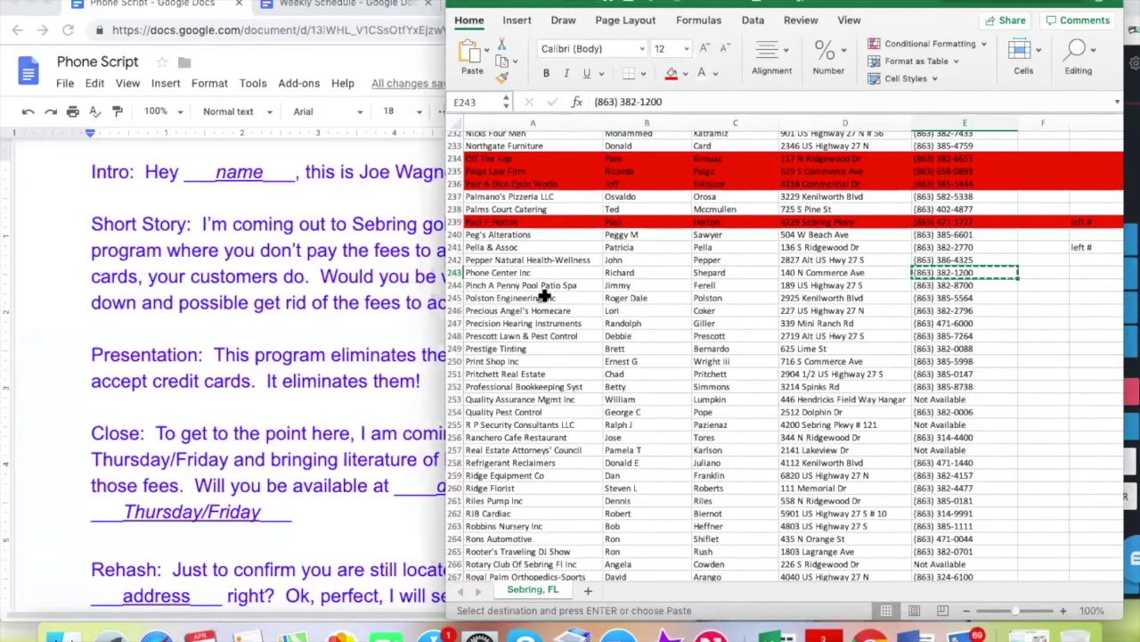
click(1082, 272)
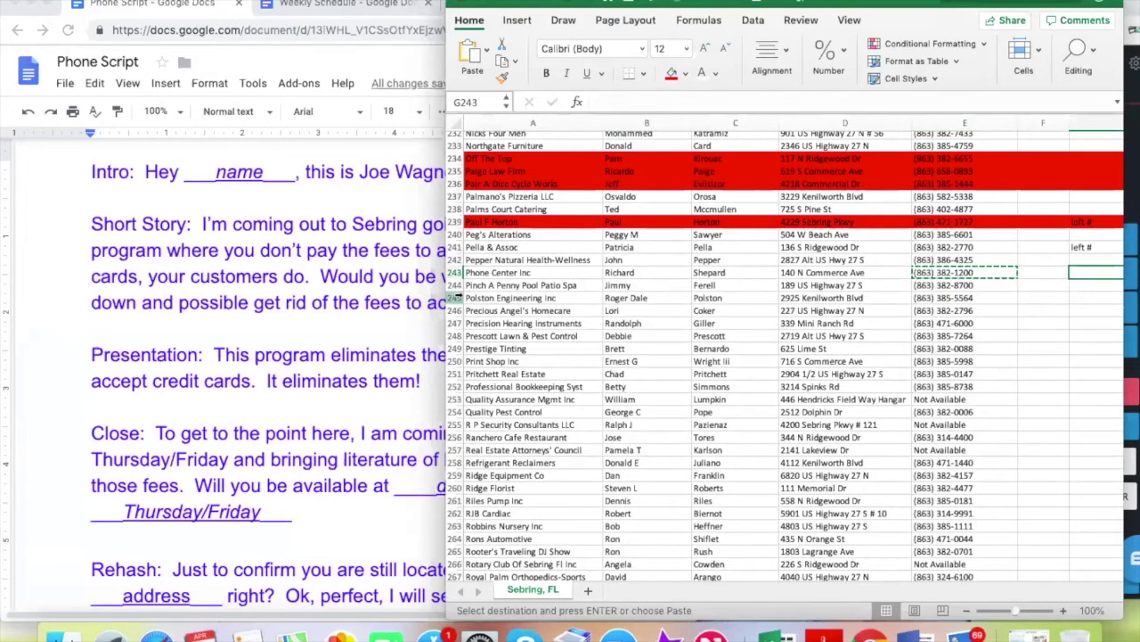
Fill row 243 for Phone Center Inc red
click(454, 272)
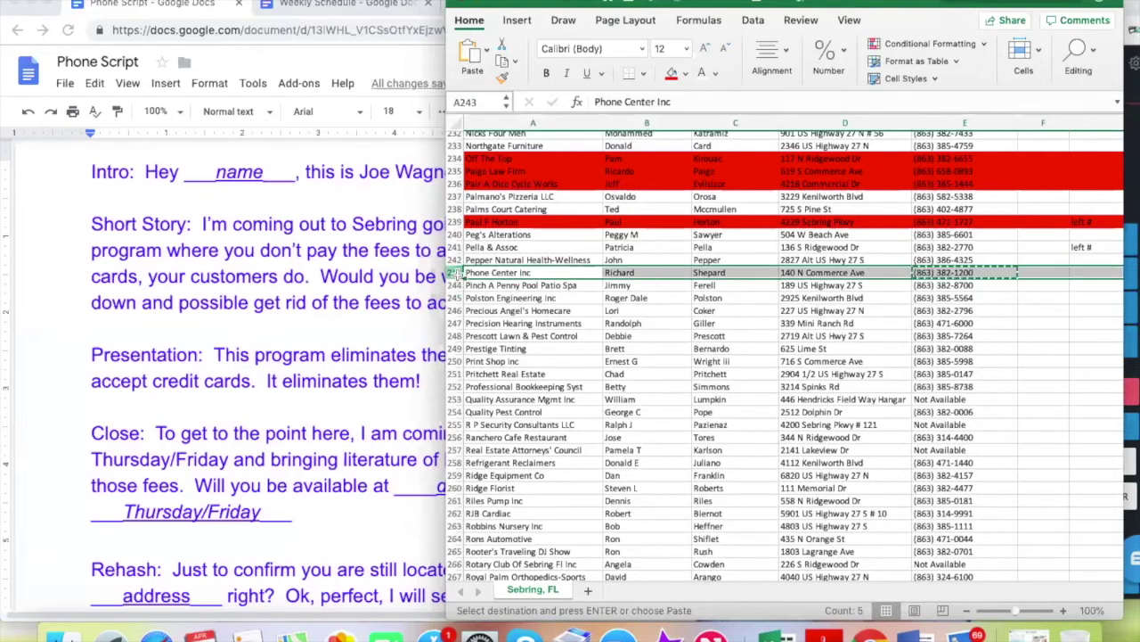
click(672, 73)
click(802, 283)
click(940, 284)
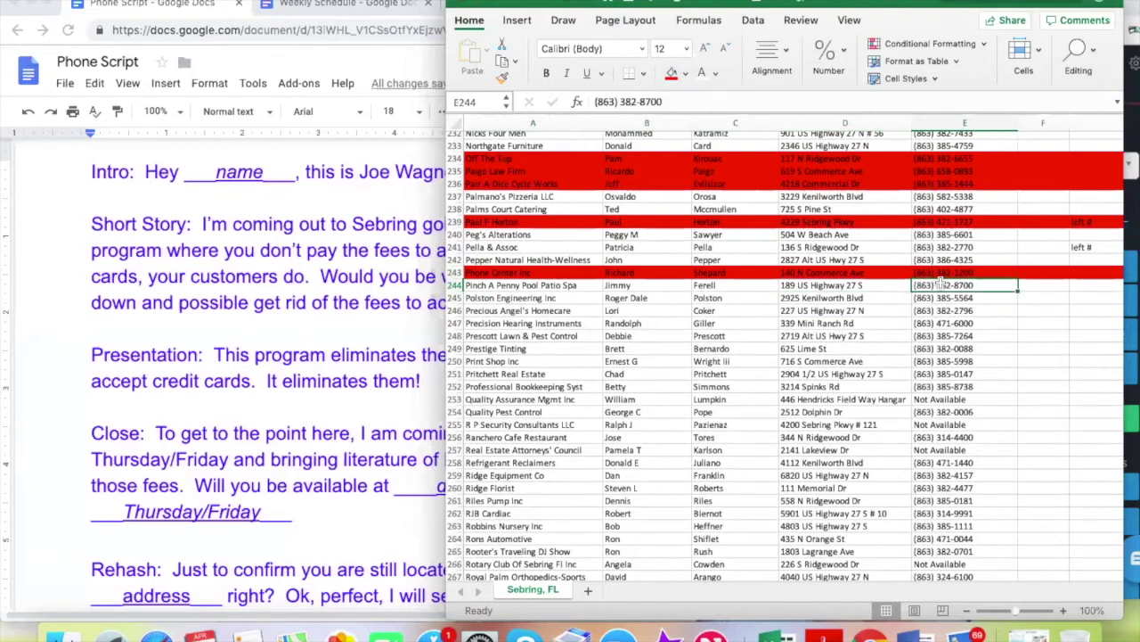
key(super+c)
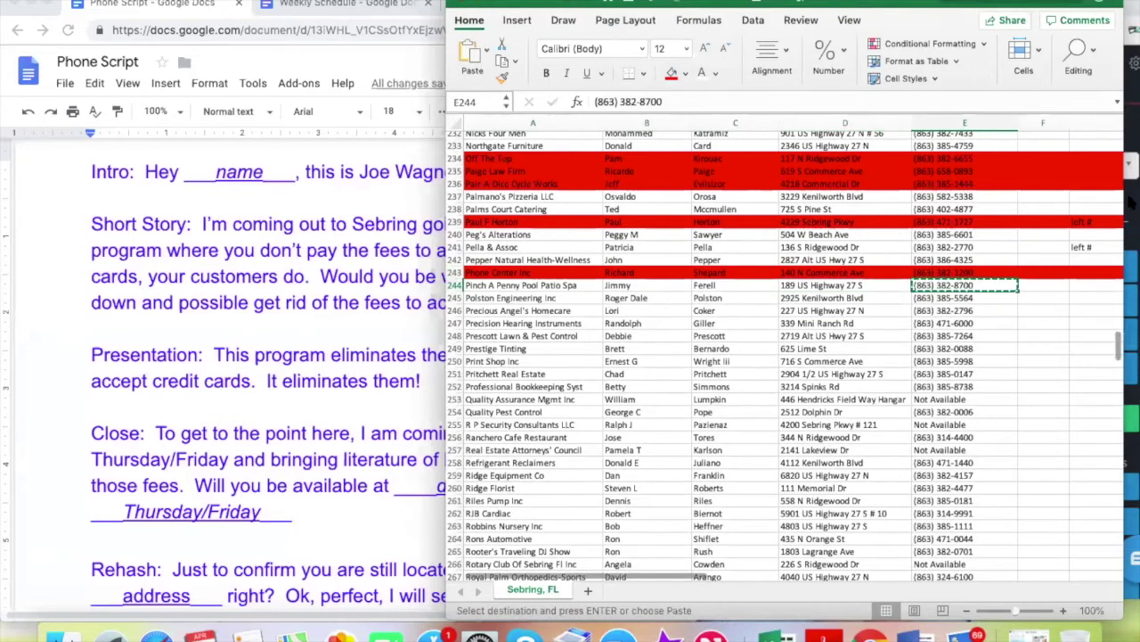
click(1131, 210)
key(super+v)
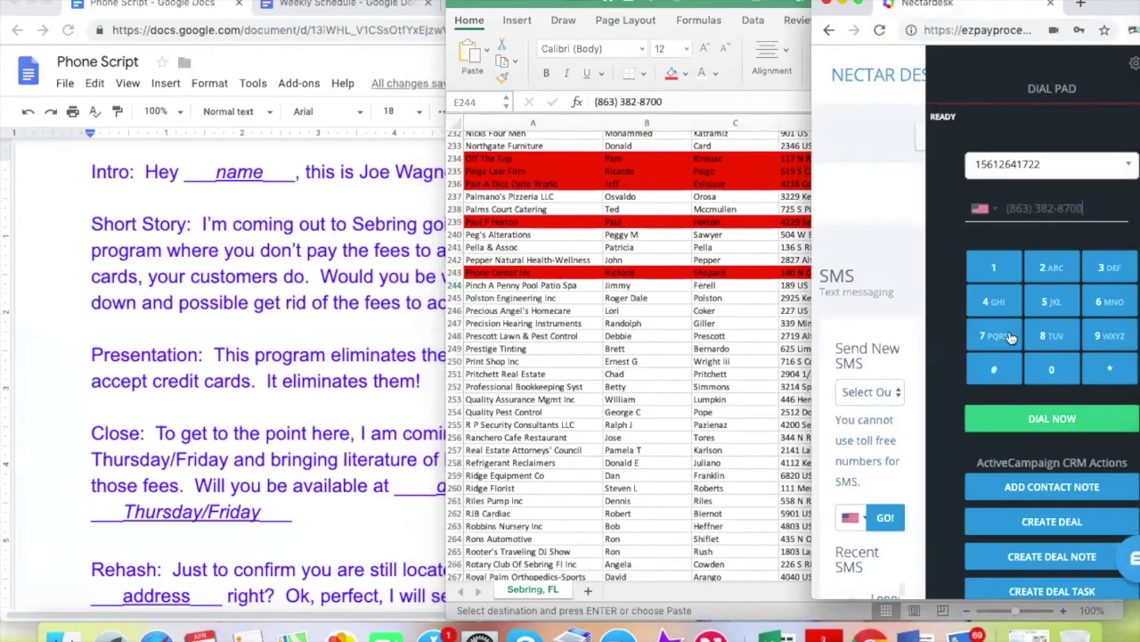
click(1034, 416)
click(651, 294)
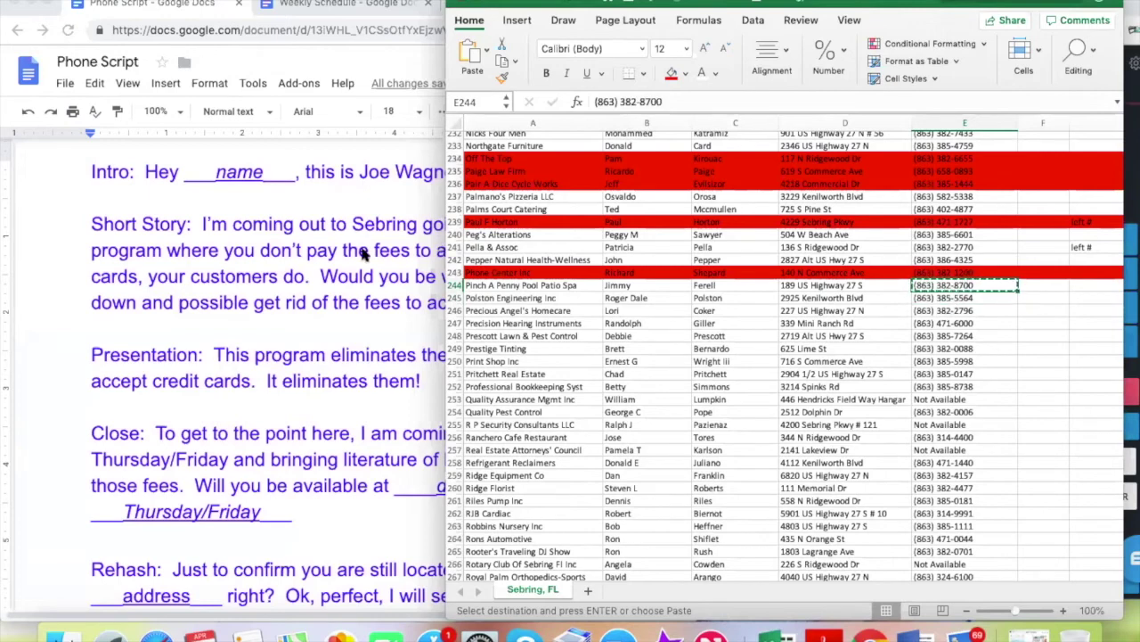
Review the phone script and Pinch A Penny's contact details in row 244
click(528, 233)
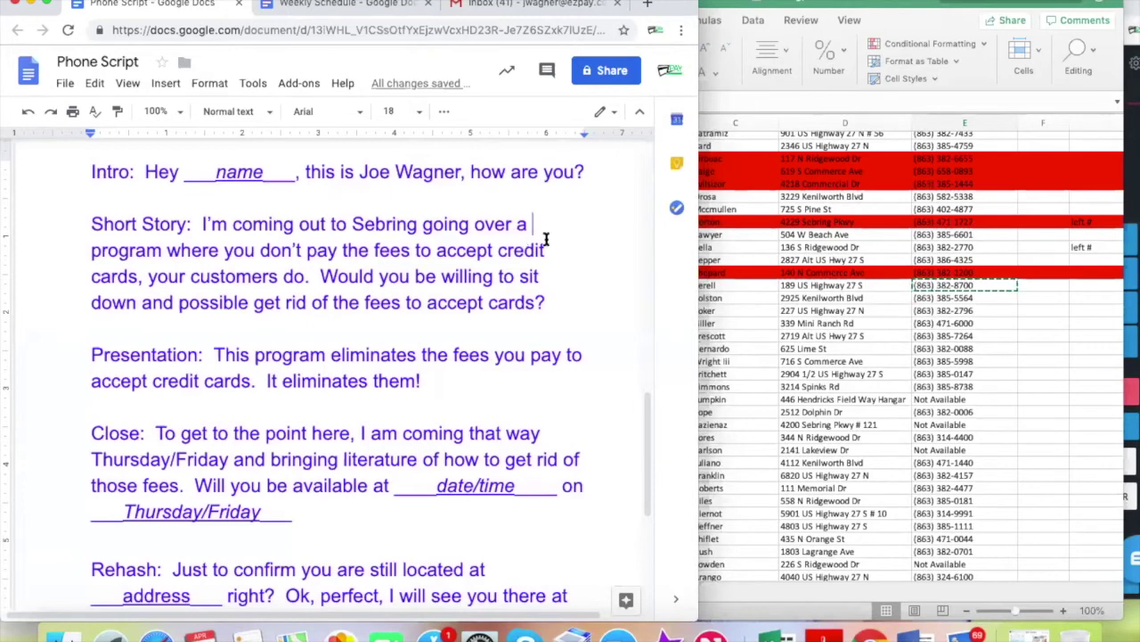
click(950, 283)
click(1084, 286)
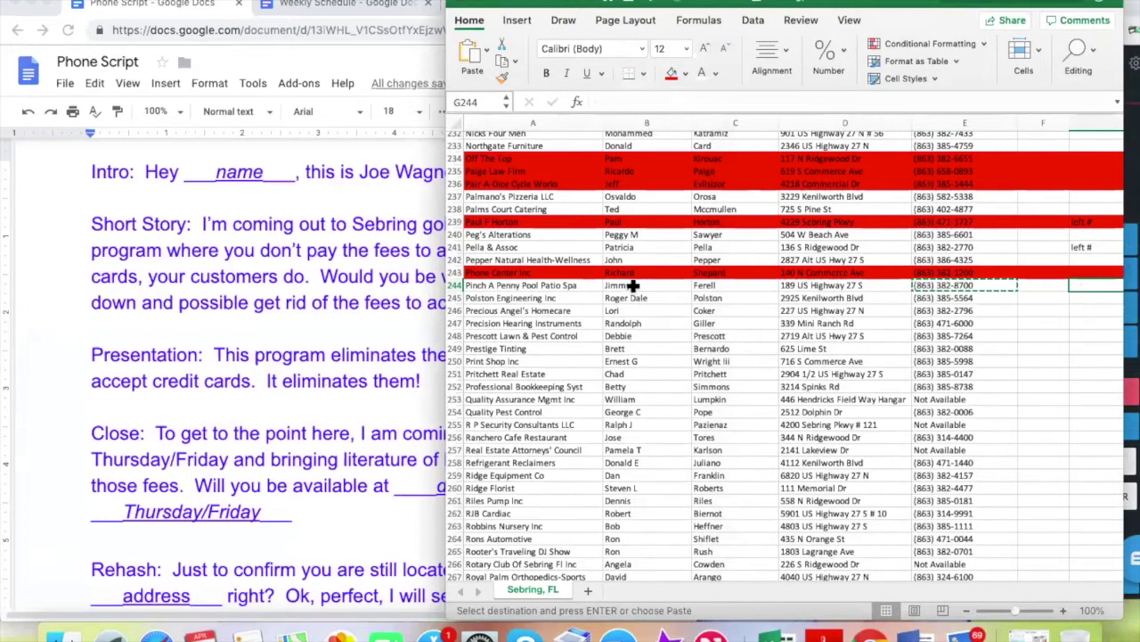
click(631, 285)
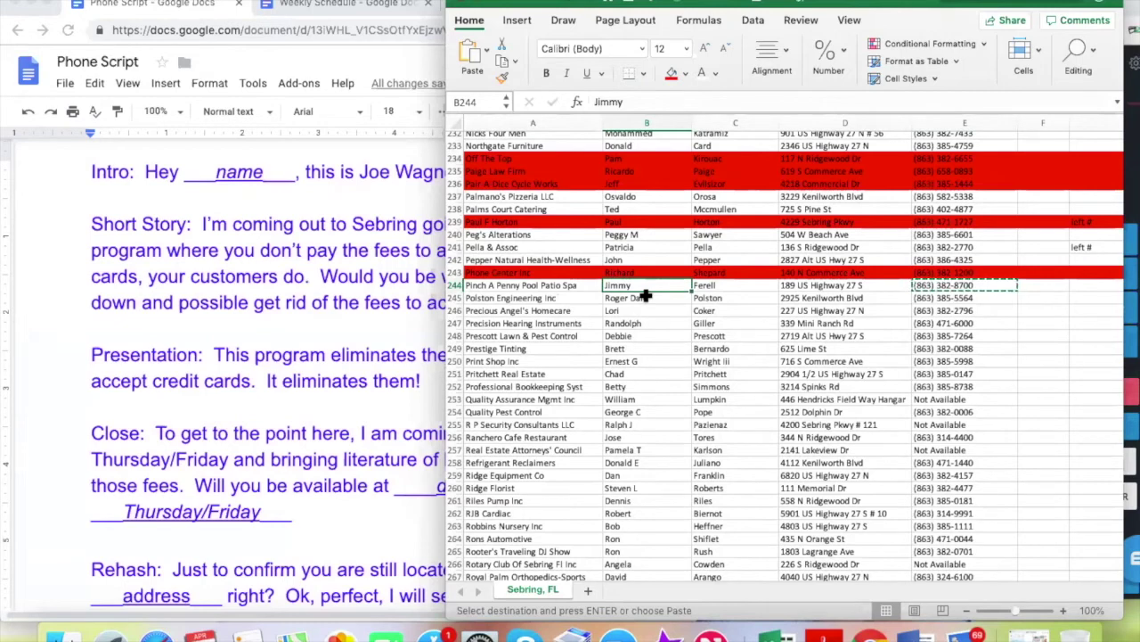
click(455, 286)
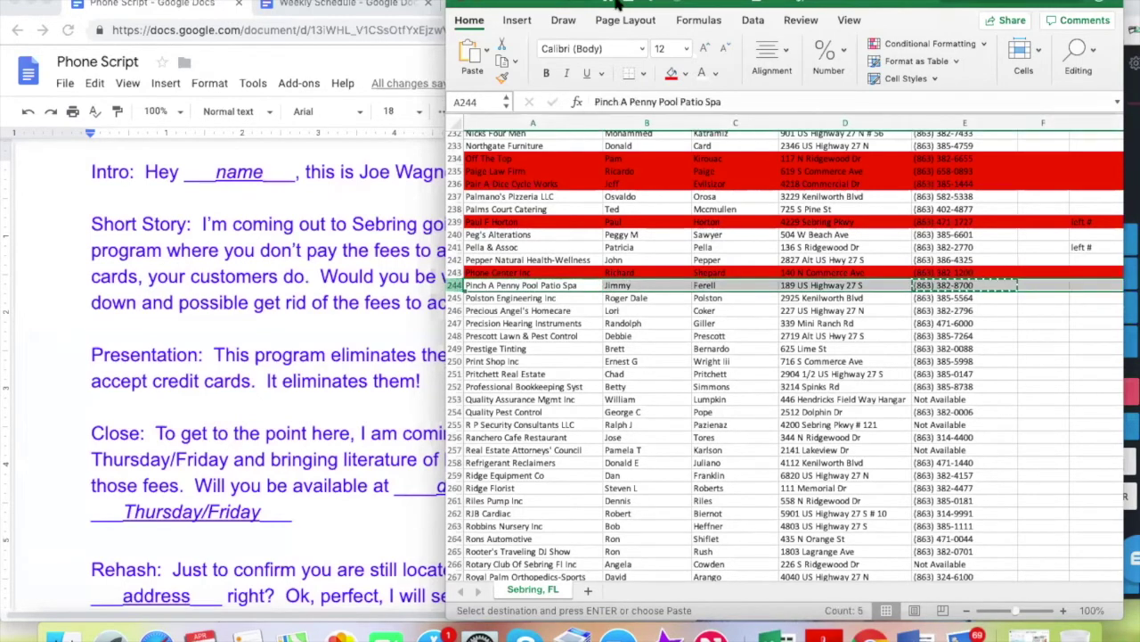
click(672, 72)
click(771, 322)
click(969, 298)
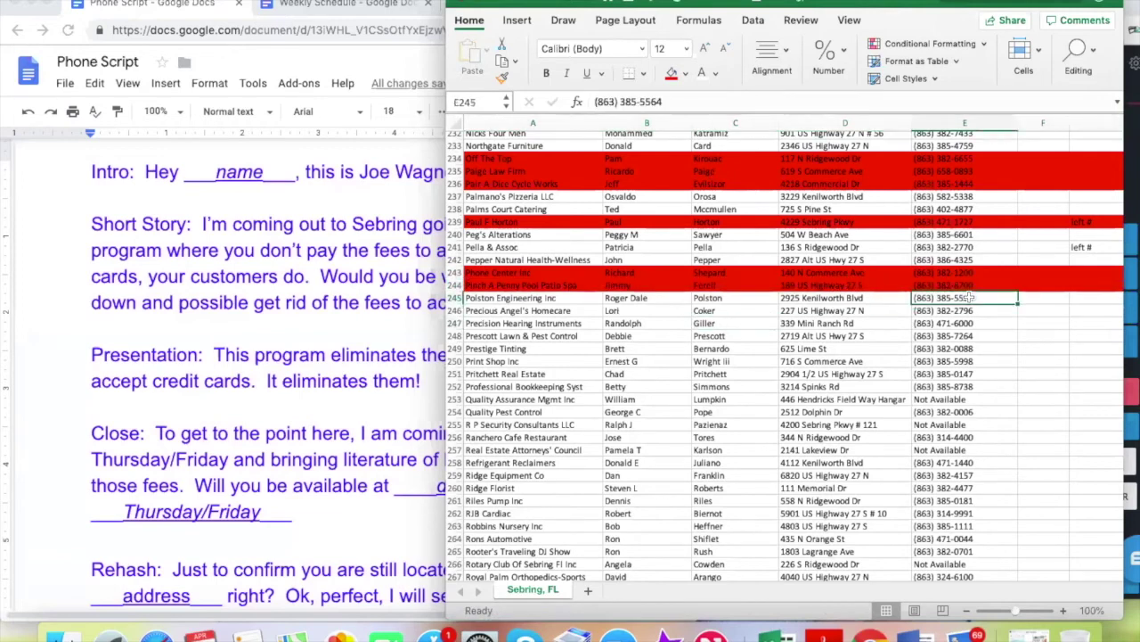
key(super+c)
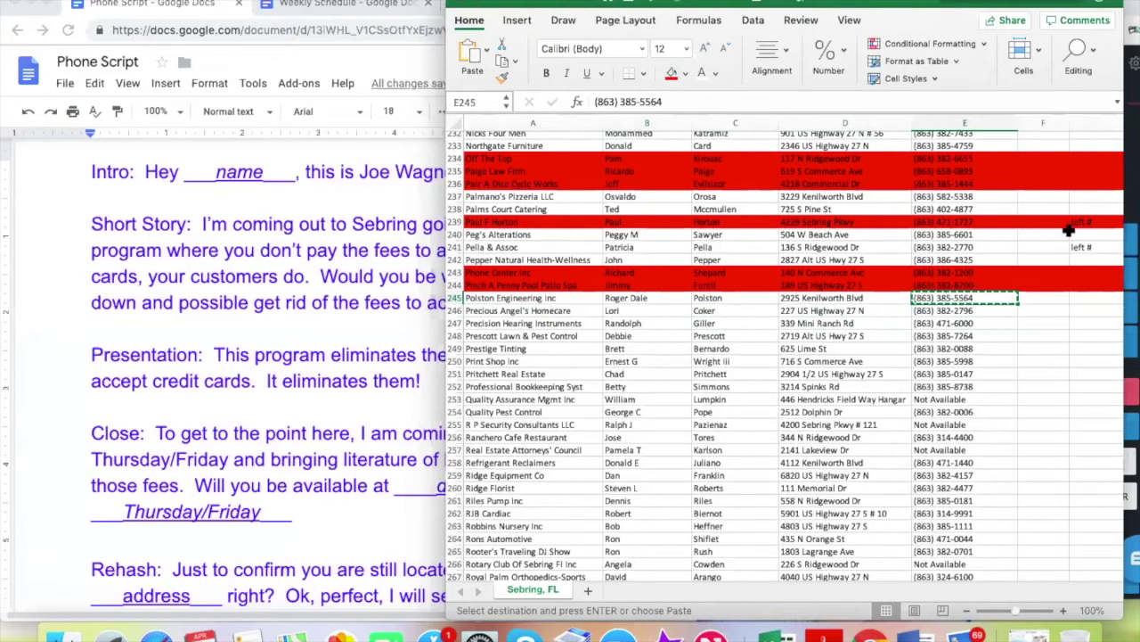
click(1129, 198)
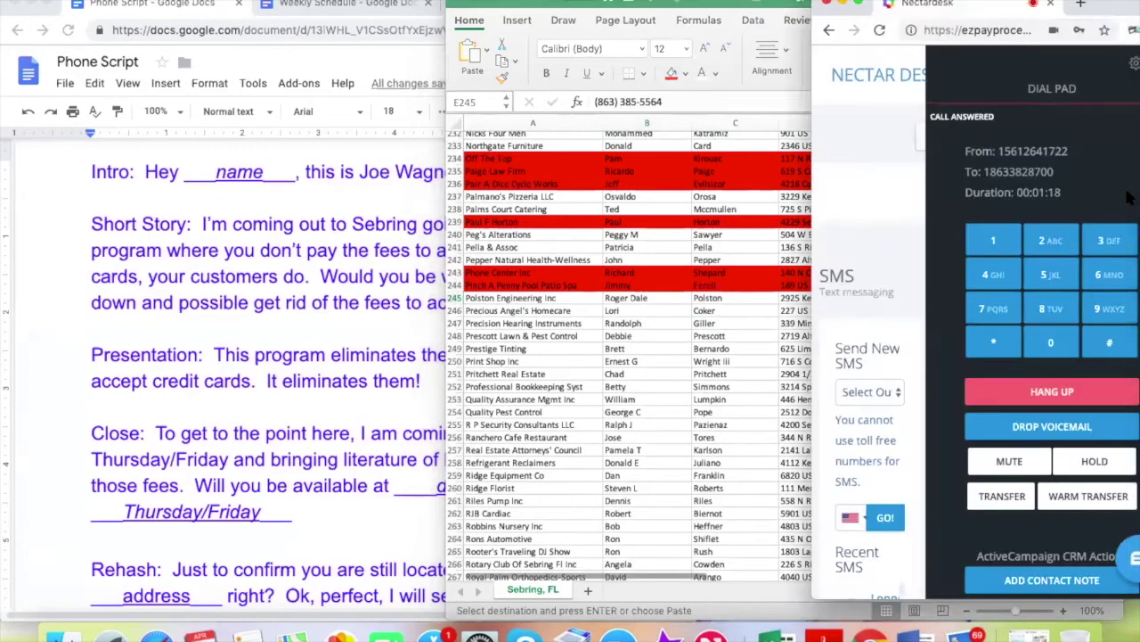
click(1049, 395)
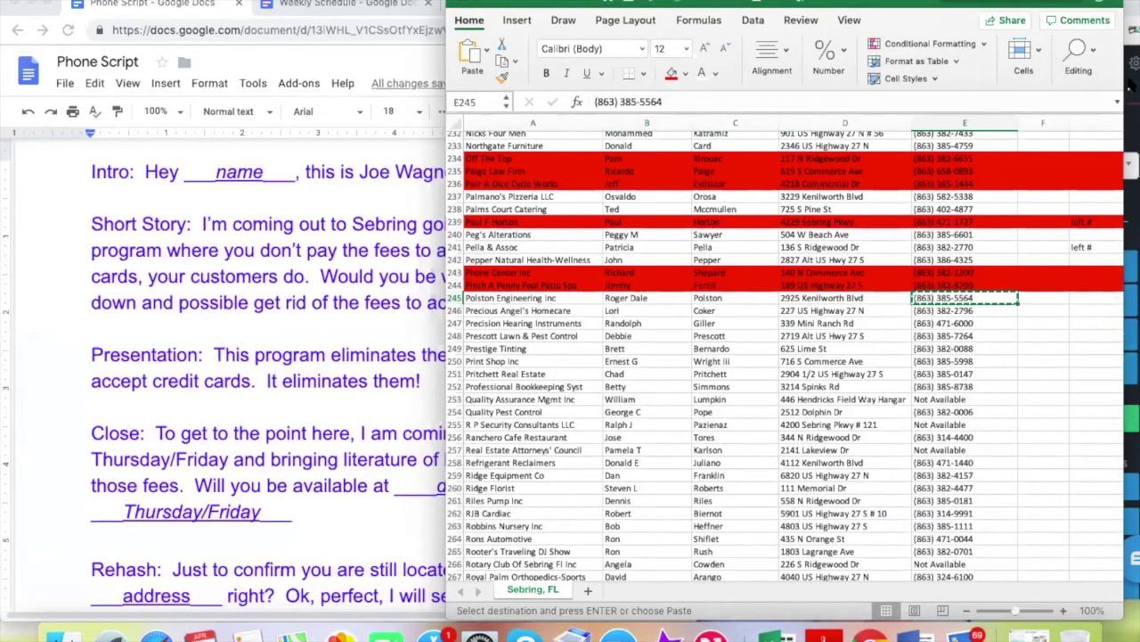
click(1131, 121)
click(1093, 206)
key(ctrl+v)
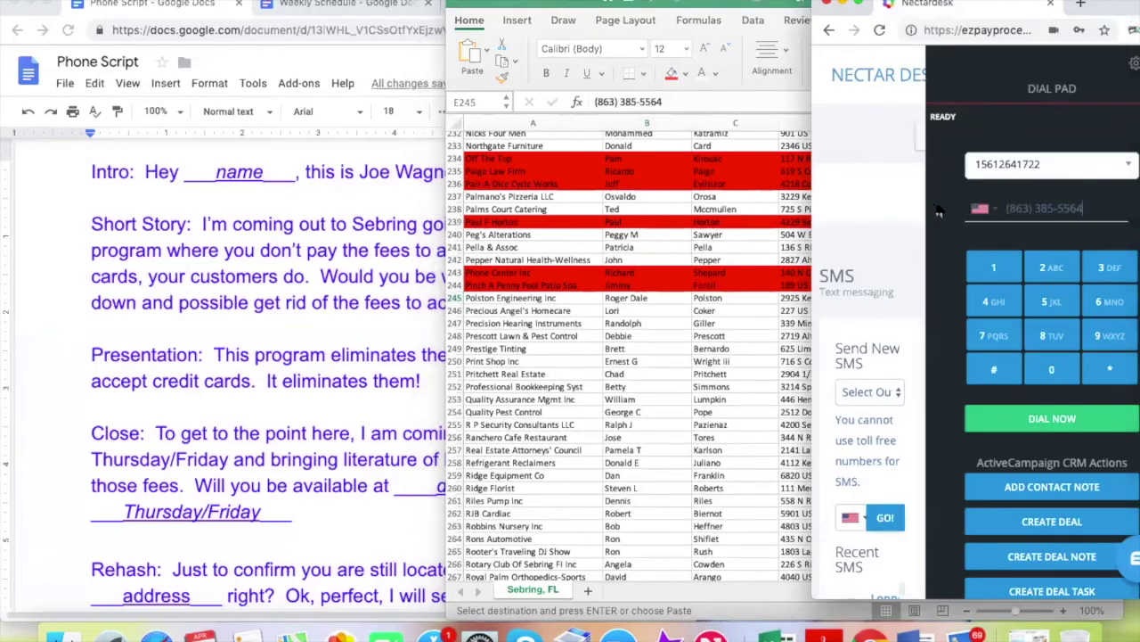
click(1025, 418)
click(538, 298)
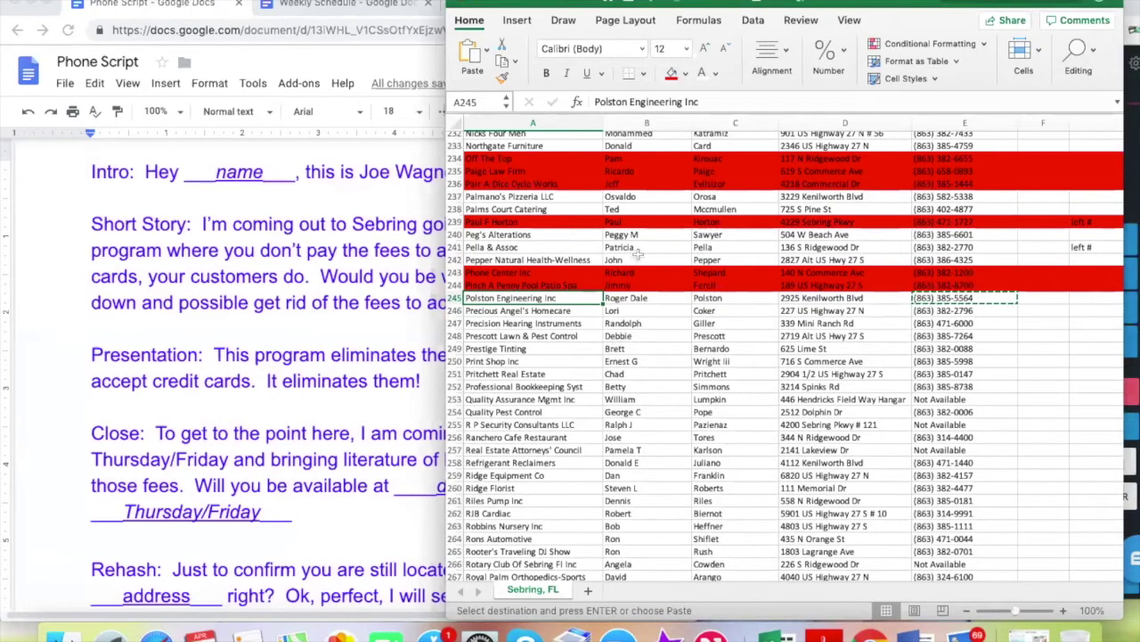
Delete the first name from Polston Engineering Inc's contact name in row 245
click(623, 299)
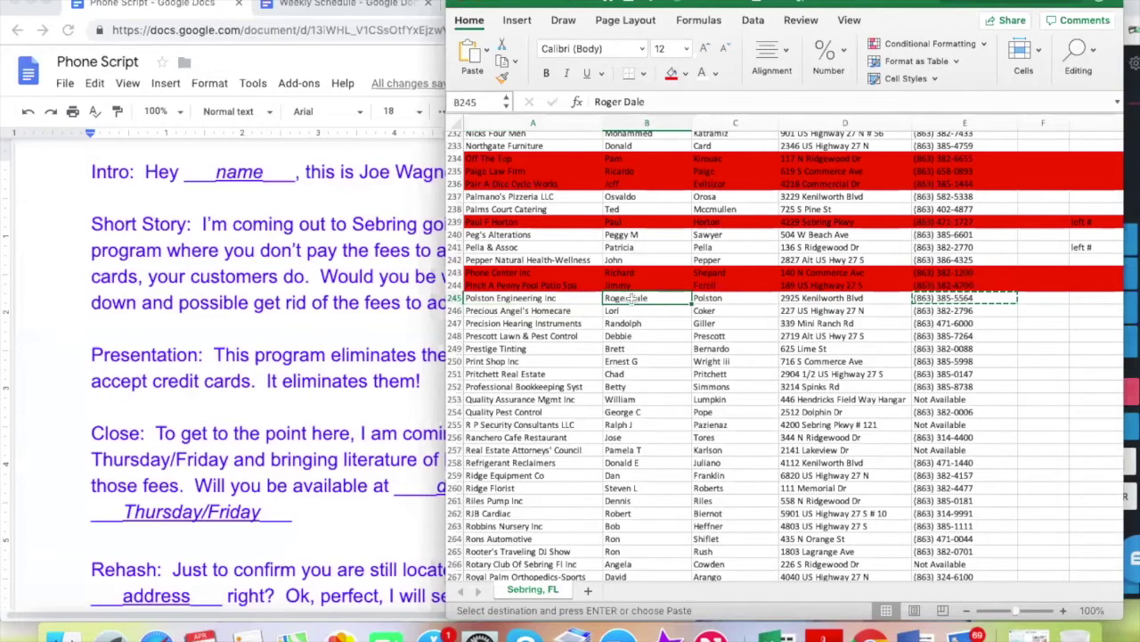
double_click(629, 299)
key(BackSpace)
key(BackSpace)
key(BackSpace)
key(BackSpace)
key(BackSpace)
key(BackSpace)
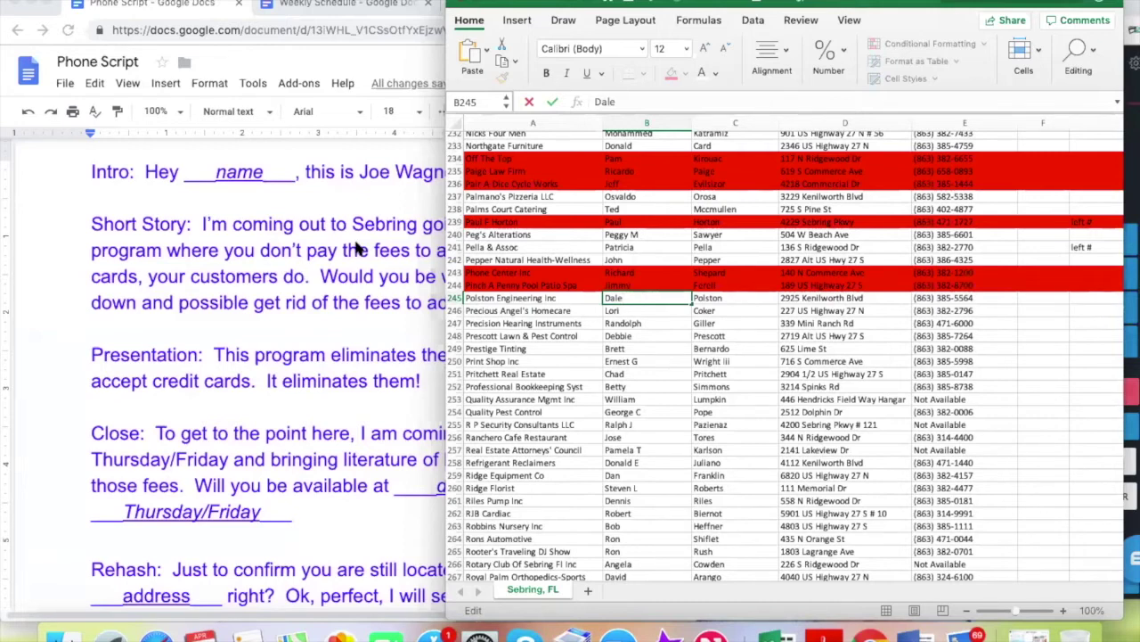
click(357, 247)
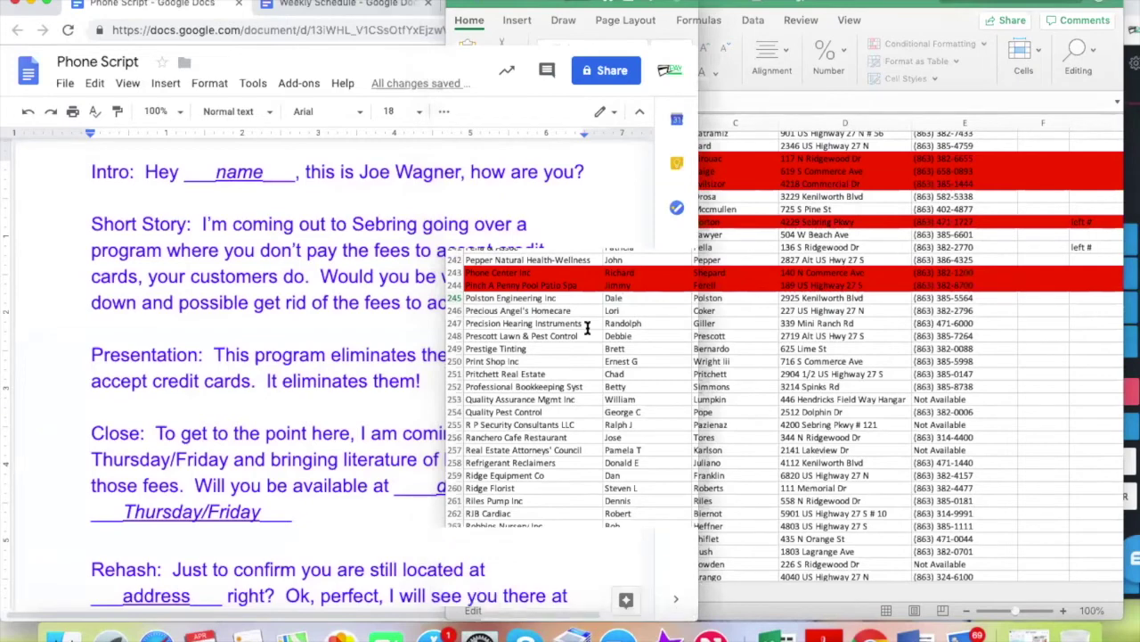
click(820, 306)
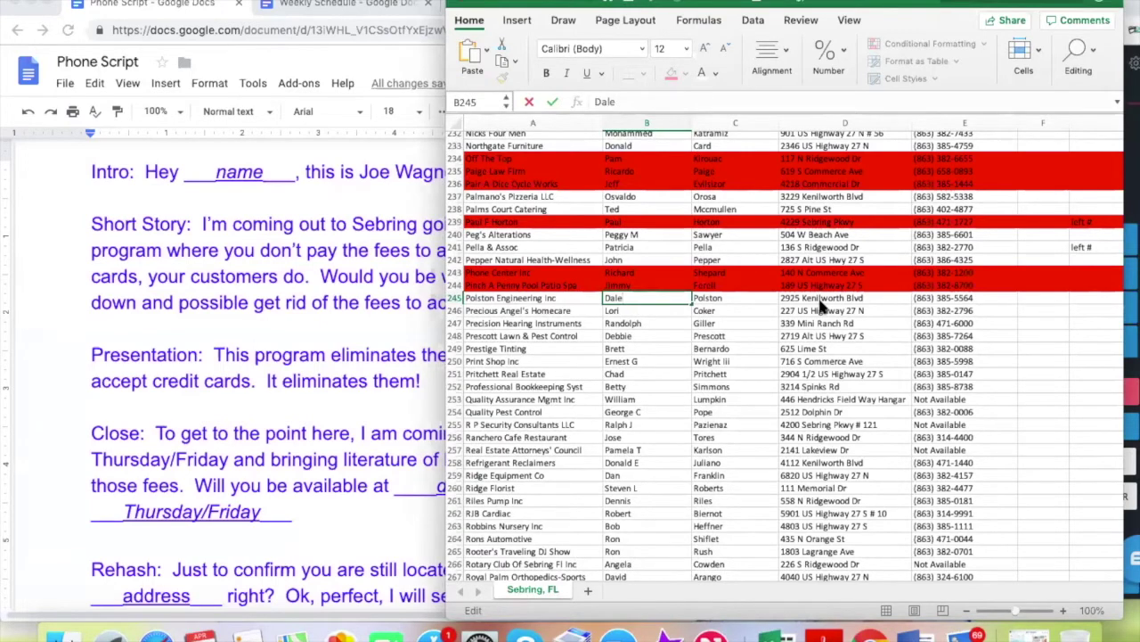
click(552, 299)
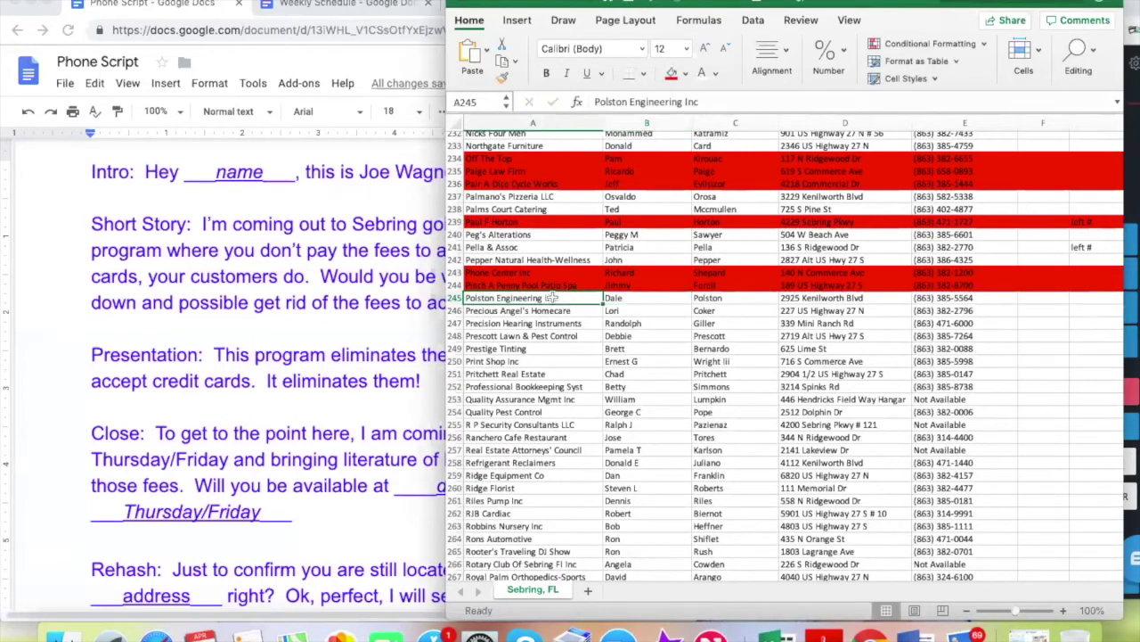
Type the note 'left #' in G245 for Polston Engineering Inc
click(650, 298)
click(725, 299)
click(831, 297)
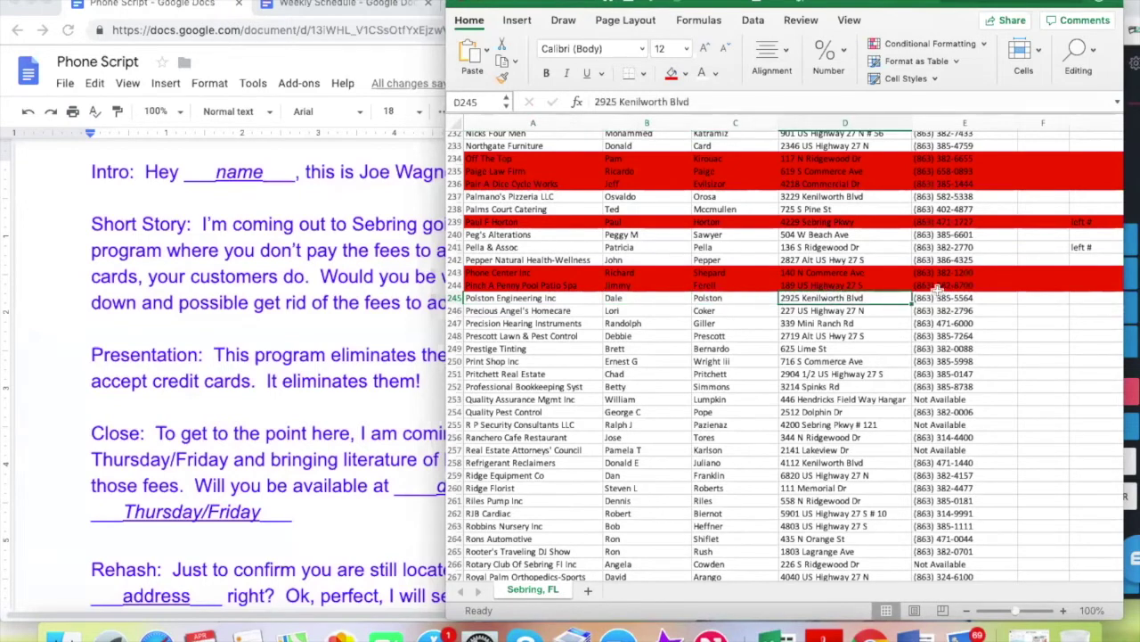
click(975, 302)
click(1089, 300)
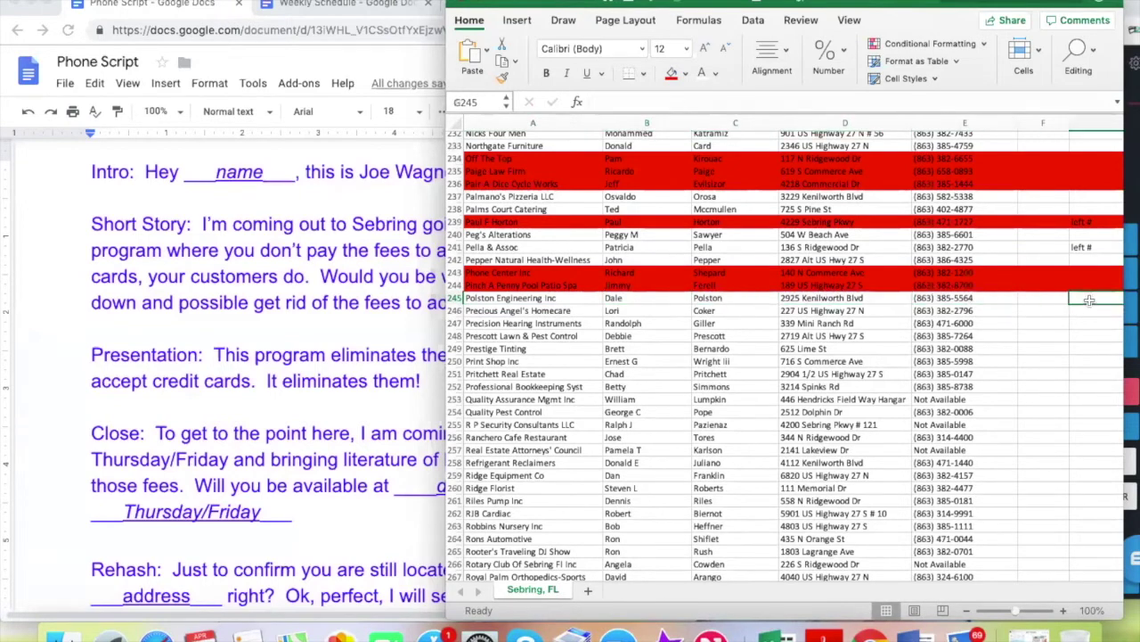
text(left #)
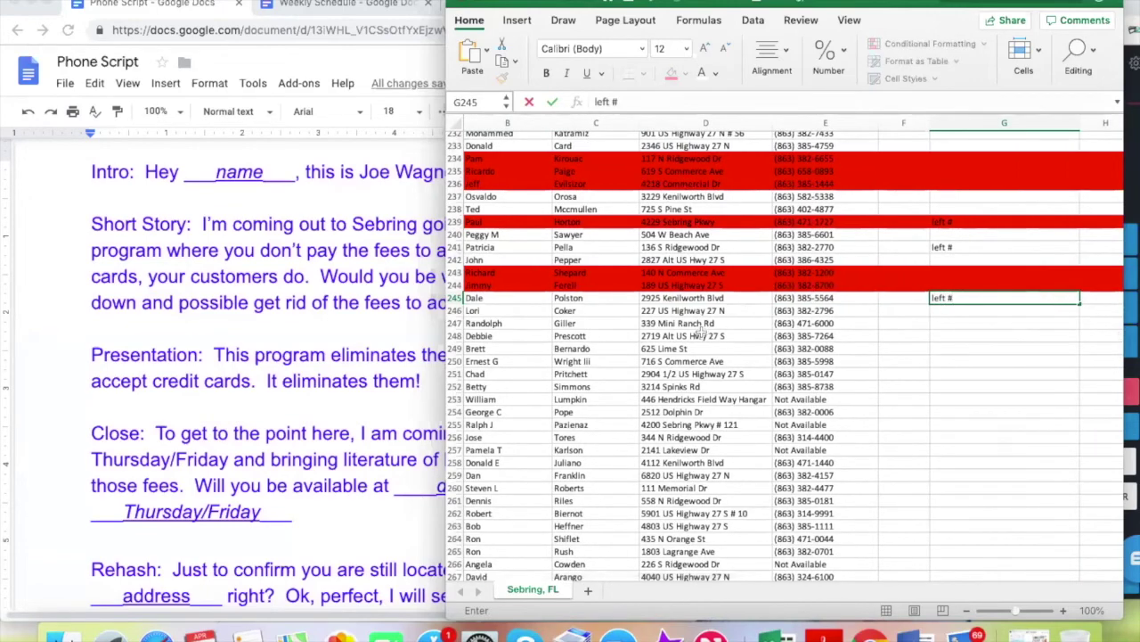
scroll(702, 337, left, 3)
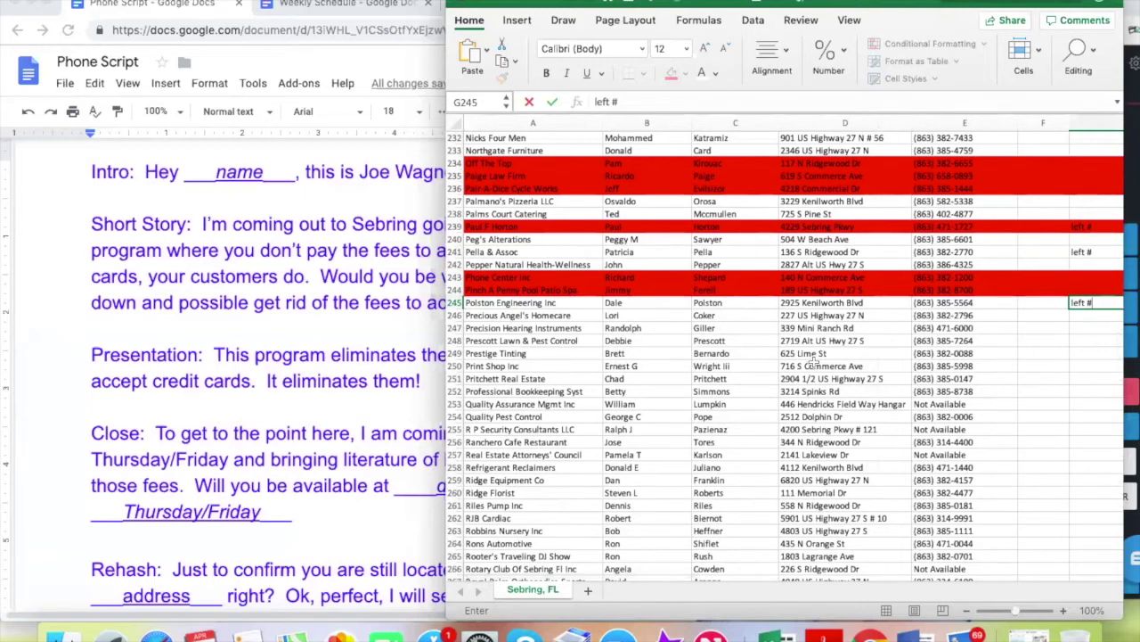
click(305, 279)
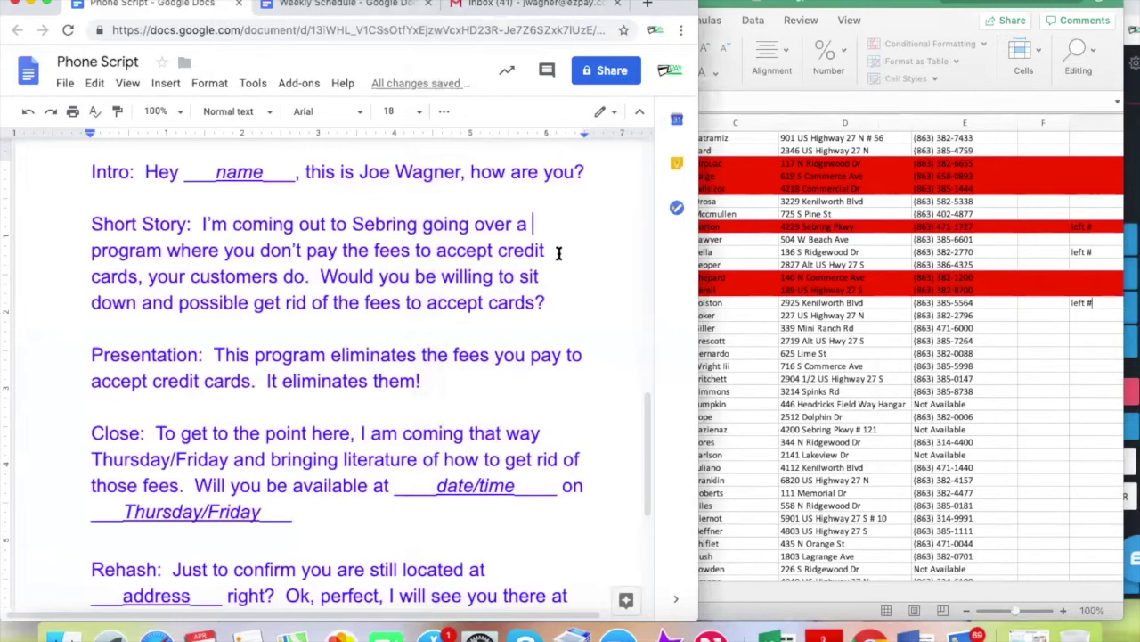
Commit the 'left #' note in G245 and bring up the Weekly Schedule document
click(140, 279)
click(961, 306)
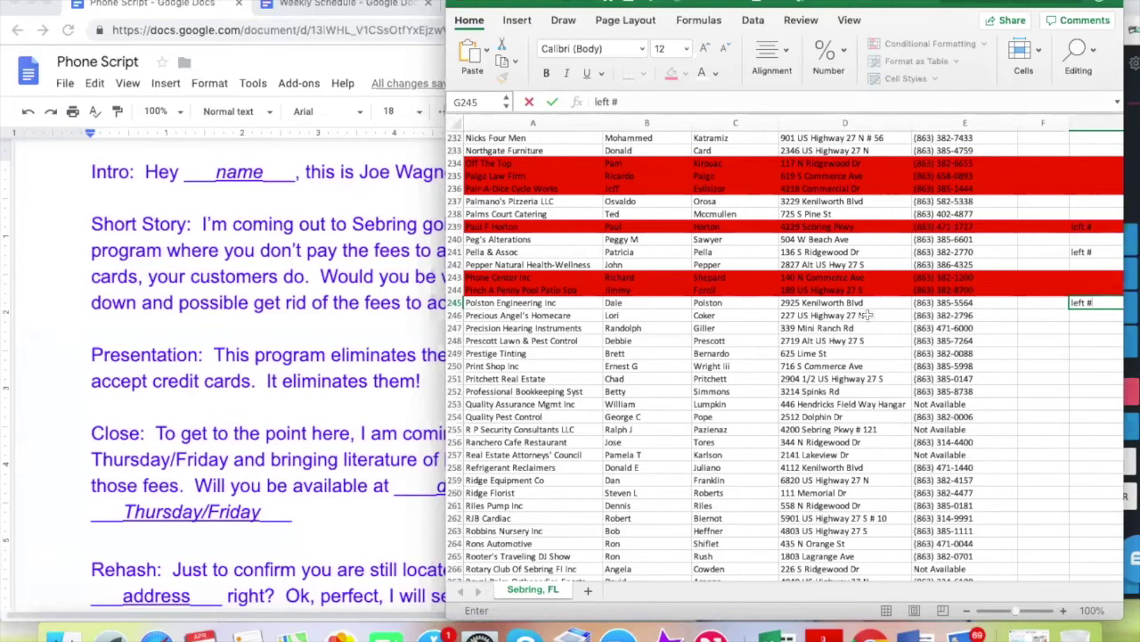
click(831, 303)
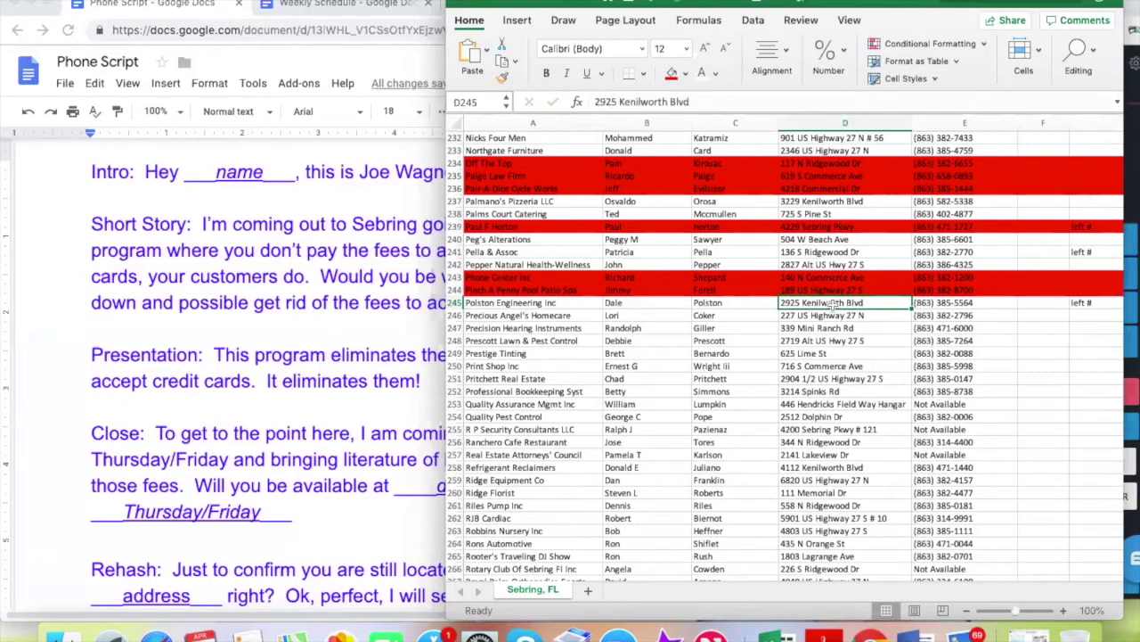
click(343, 7)
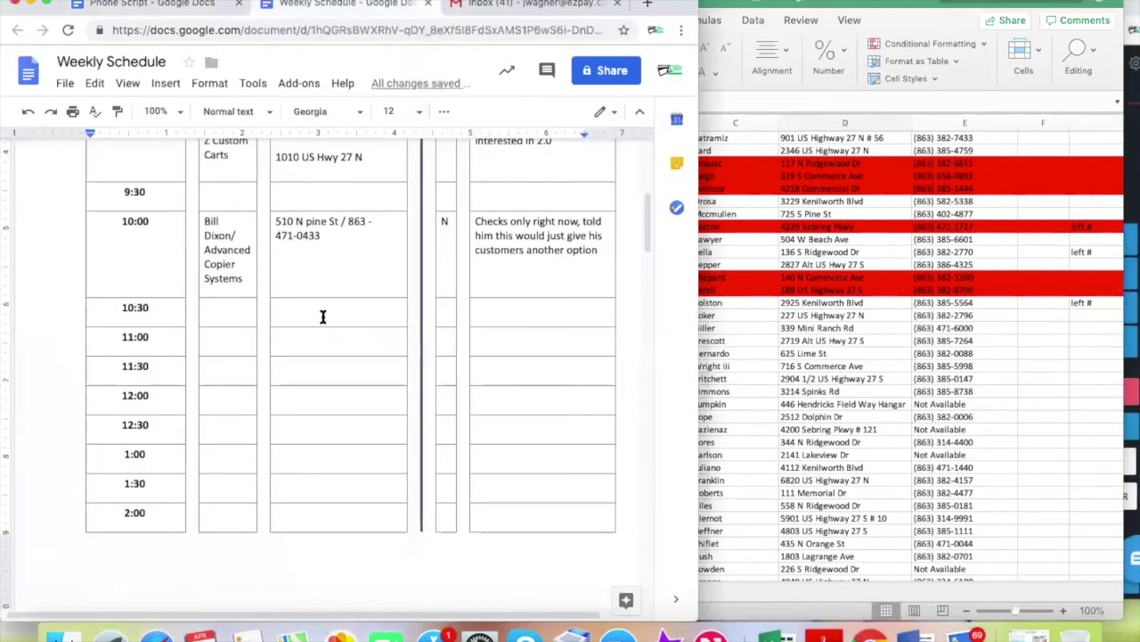
Scroll the schedule to the 8:00–9:30 rows, select the empty 9:30 slot, then return to Excel
scroll(306, 418, up, 3)
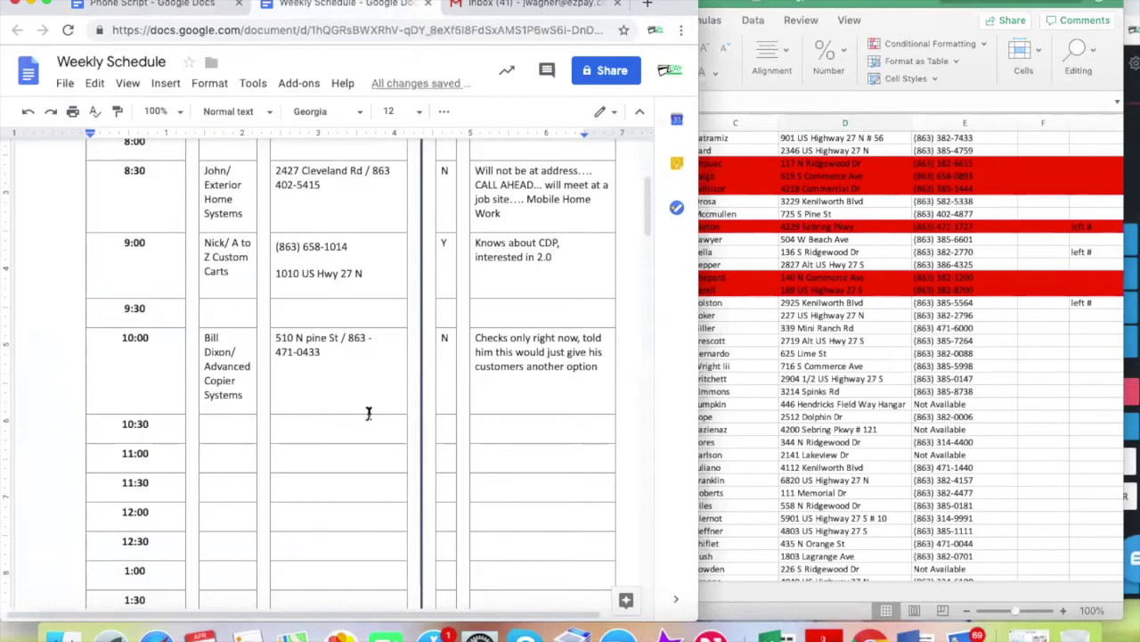
click(827, 316)
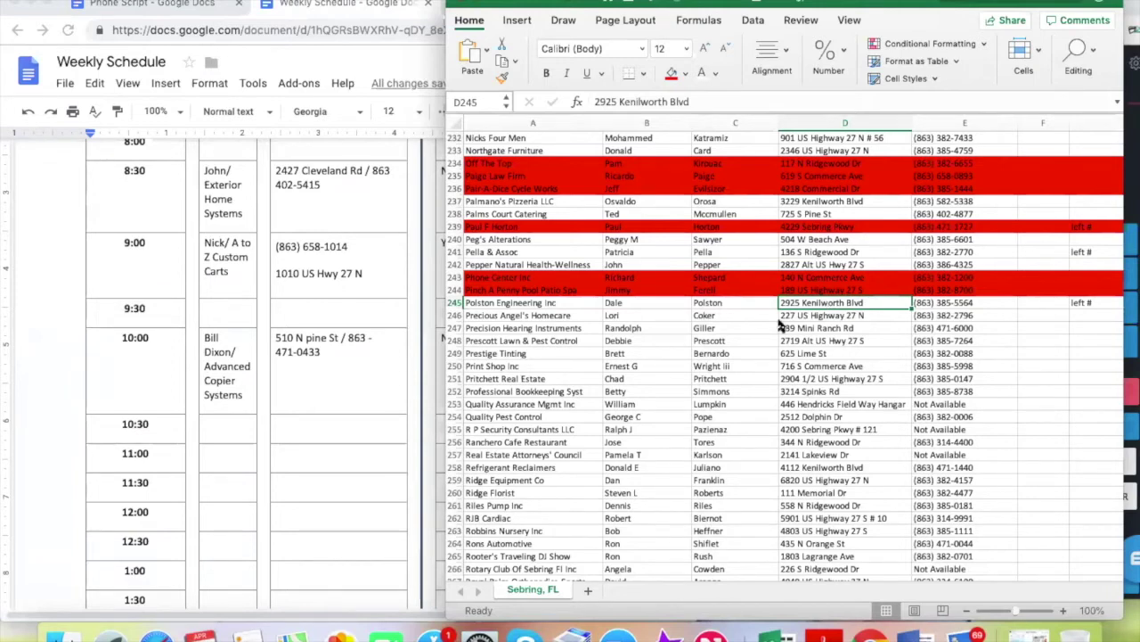
click(223, 312)
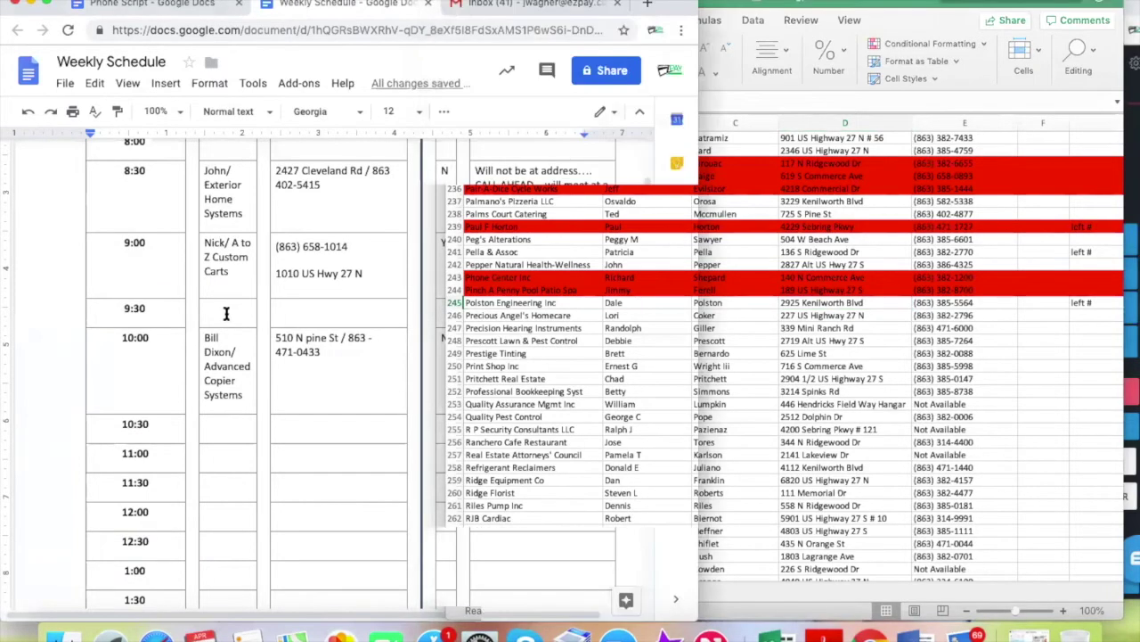
click(842, 325)
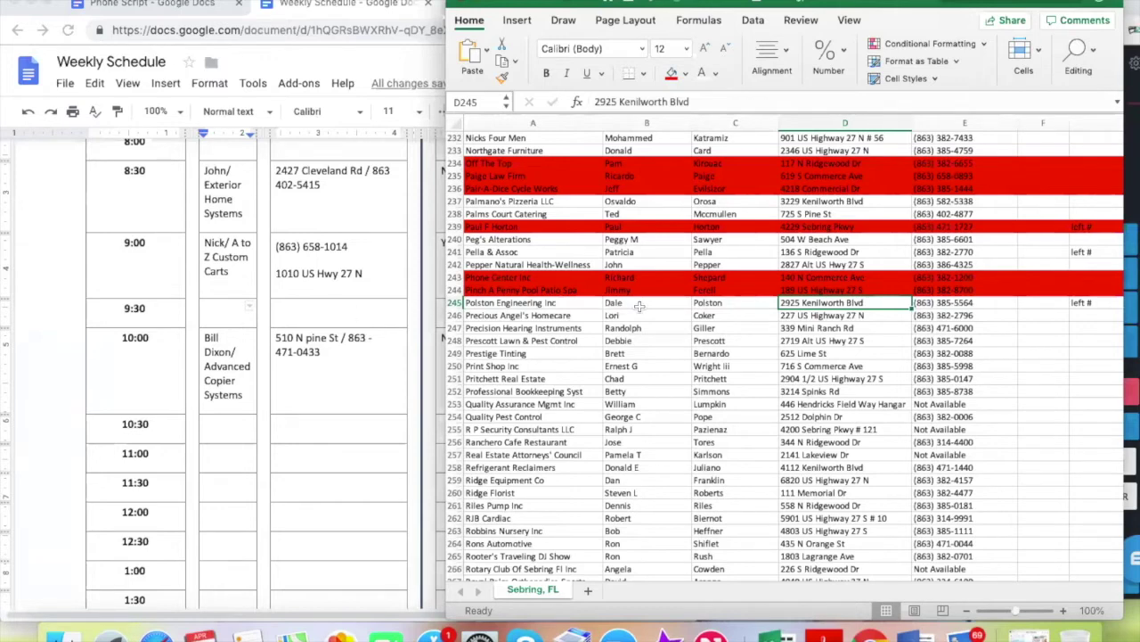
Fill Polston Engineering Inc's row 245 green and slide the Excel window to the right
click(1130, 228)
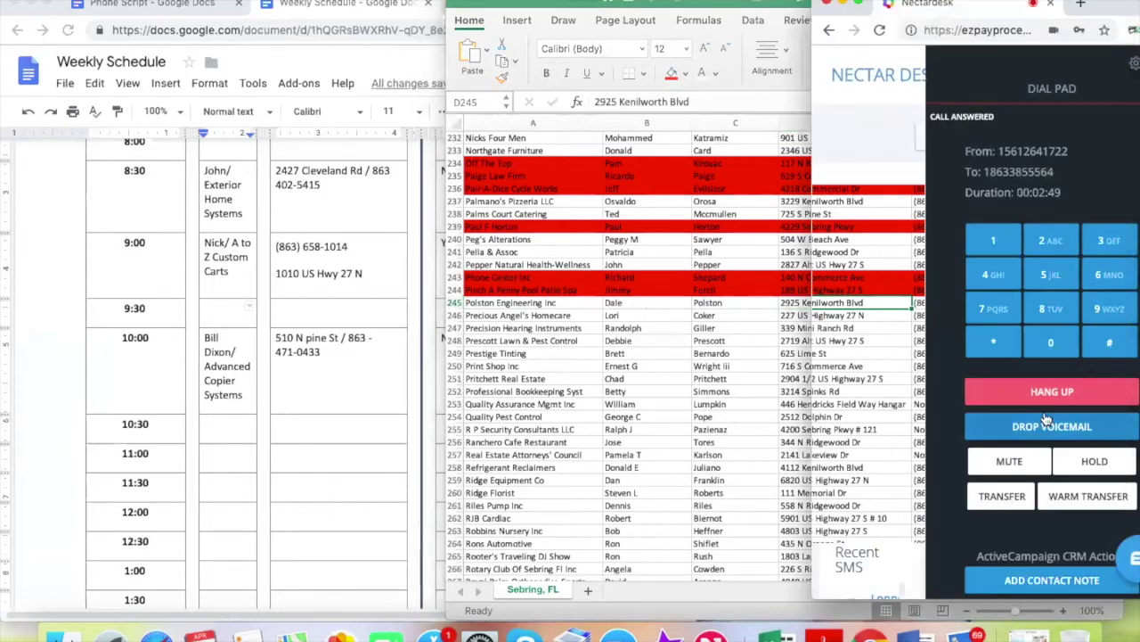
click(595, 304)
click(454, 303)
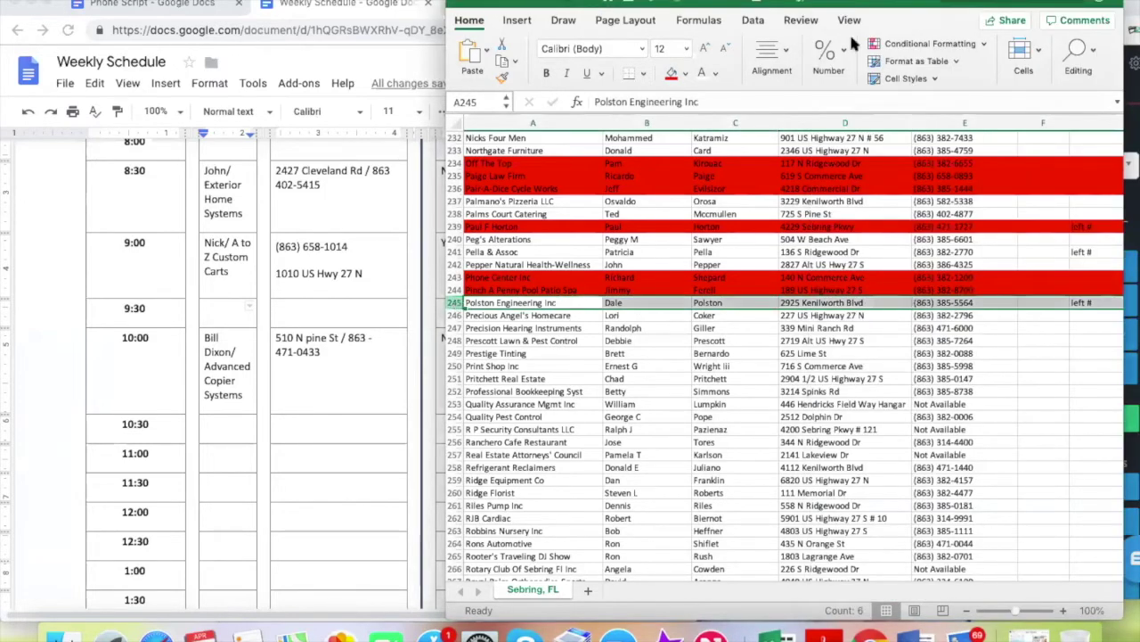
click(684, 73)
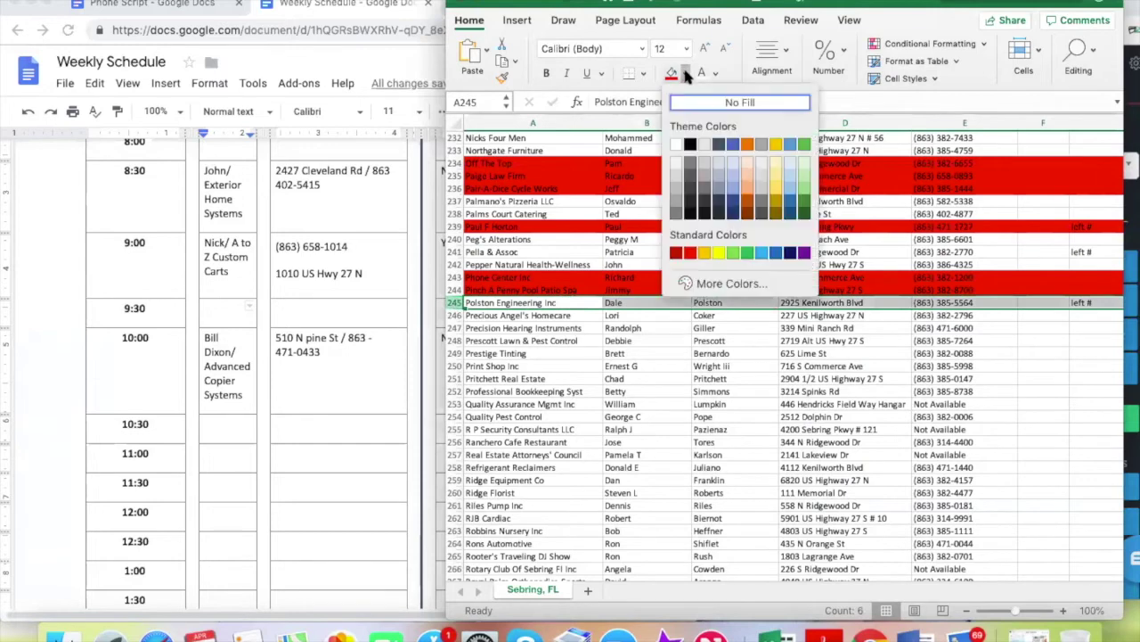
click(748, 254)
click(646, 345)
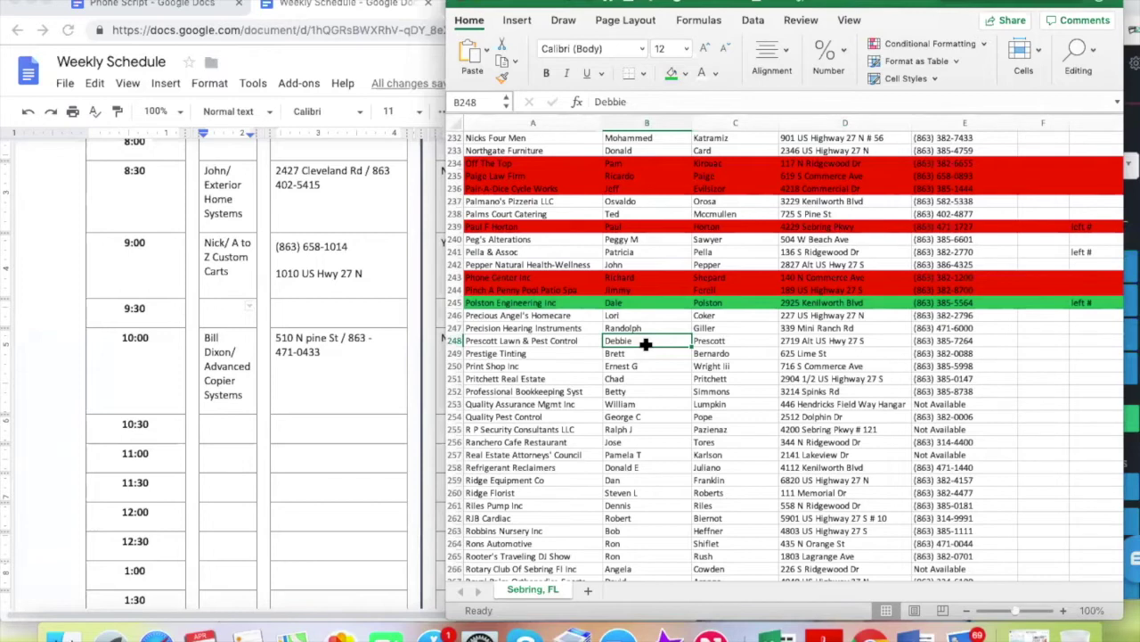
drag(515, 4, 729, 4)
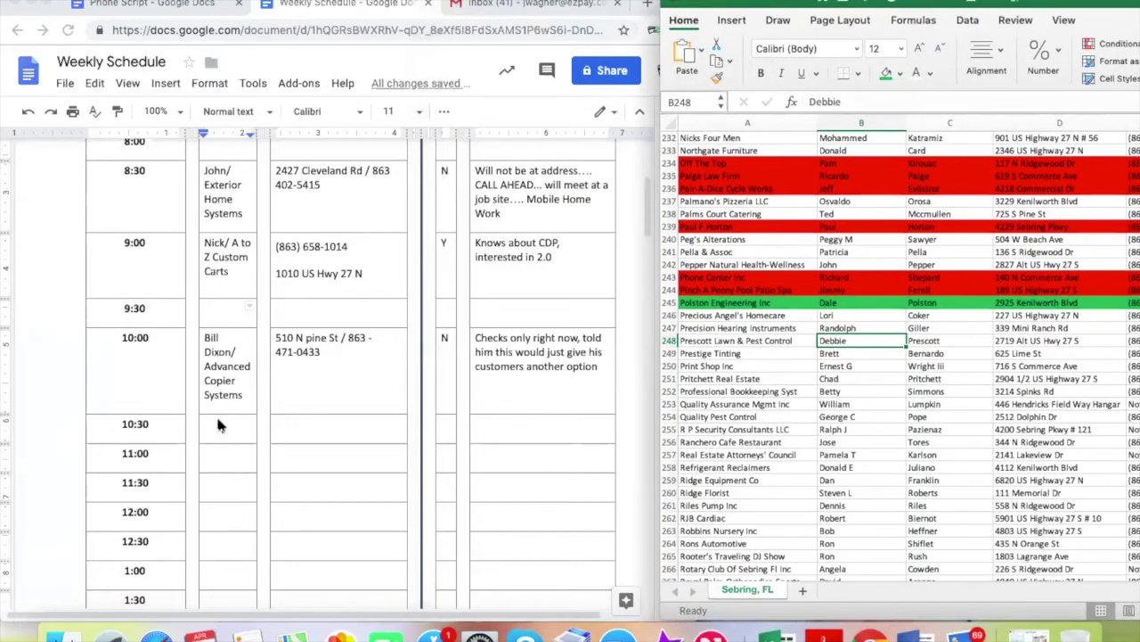
Enter the contact's name and 'Polston Engineering' in the 9:30 DBA cell
click(212, 303)
text(Dale /)
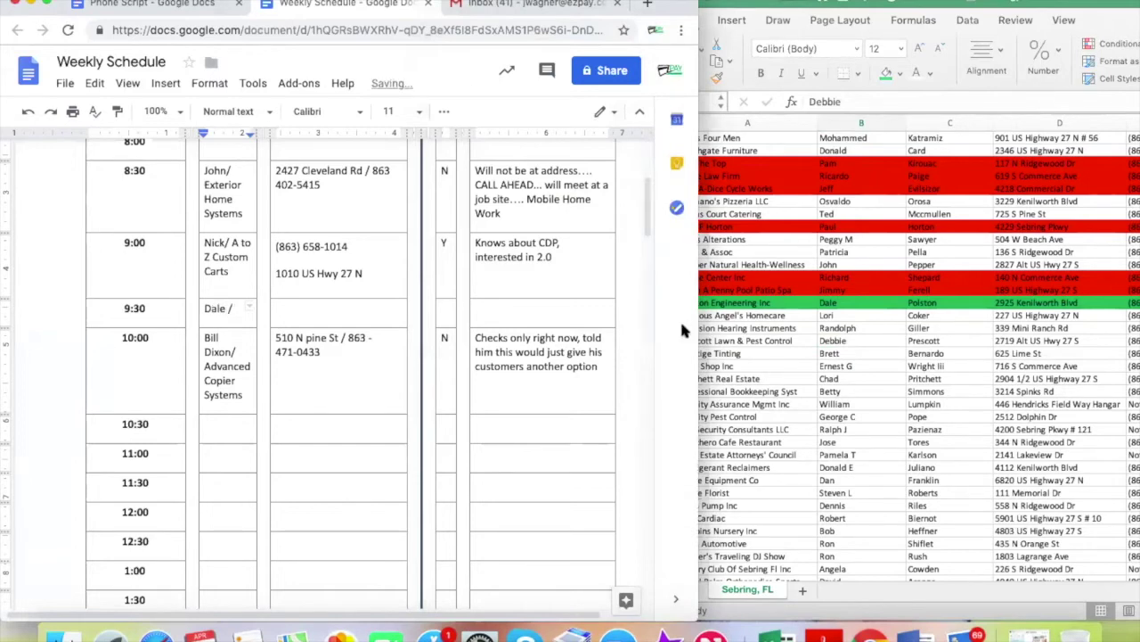
click(773, 310)
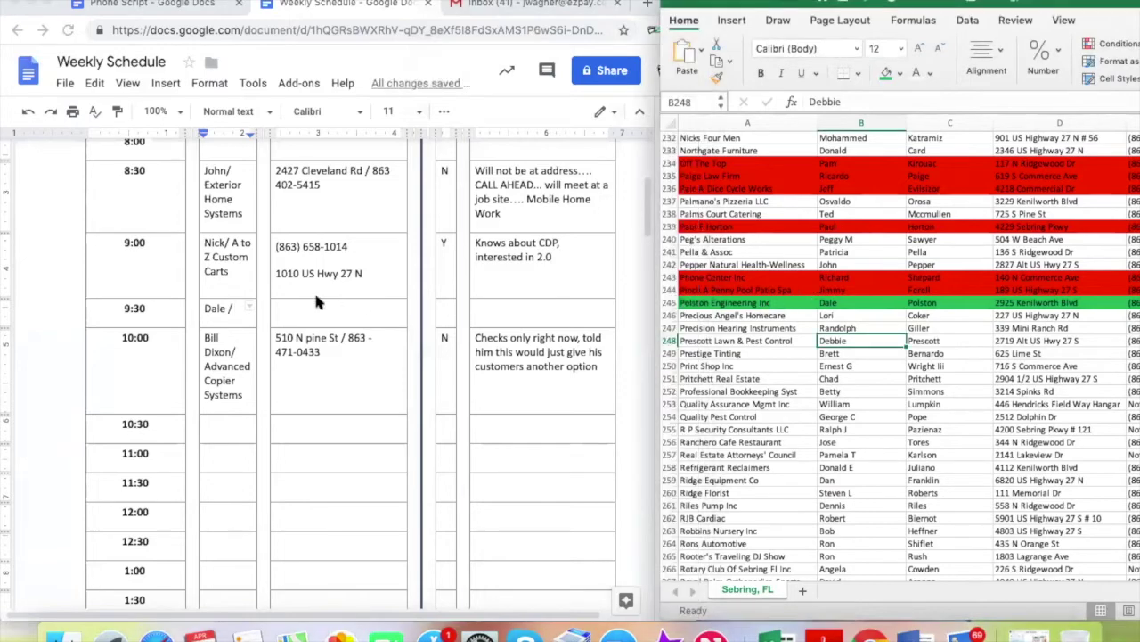
click(229, 319)
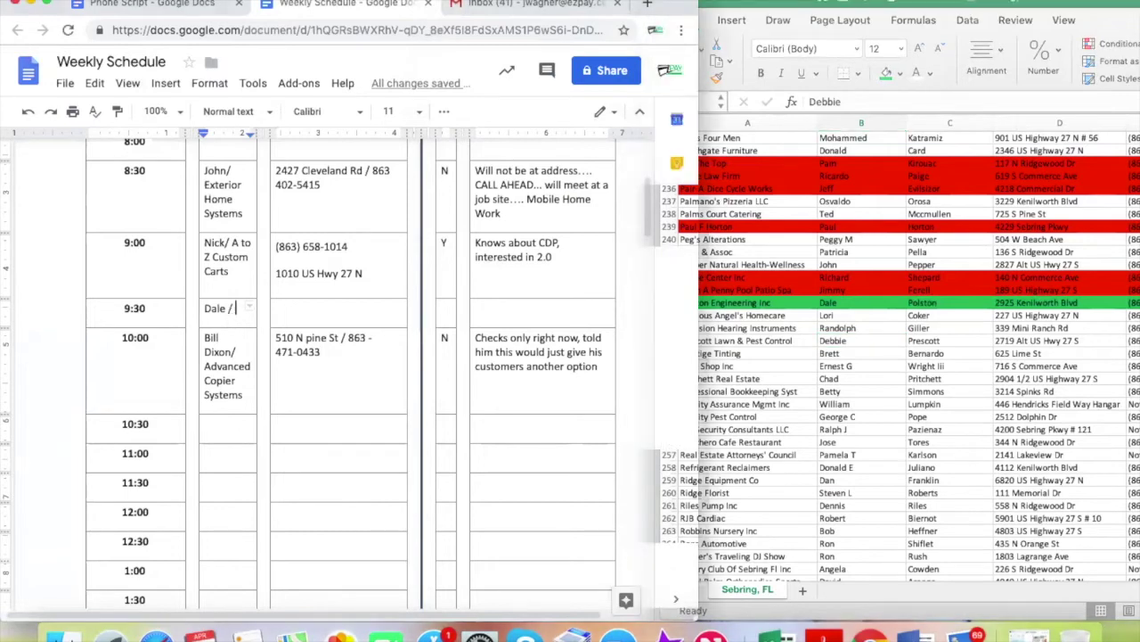
text(Post)
key(BackSpace)
key(BackSpace)
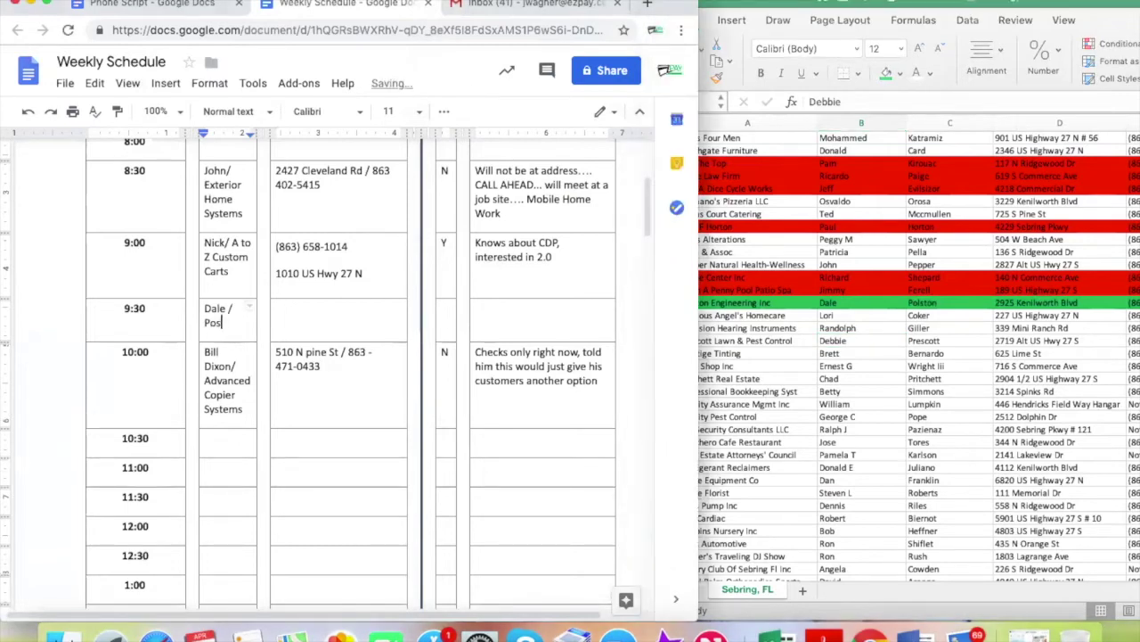
text(lston Engineering)
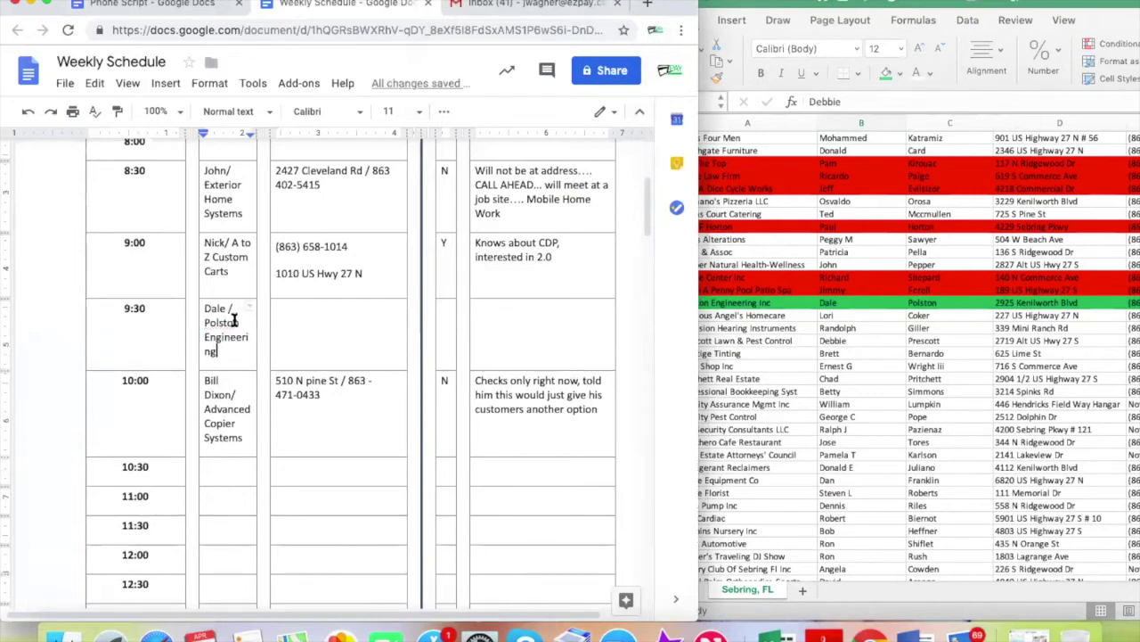
Add the lead's street address and phone number, and mark the 9:30 slot Y
click(319, 313)
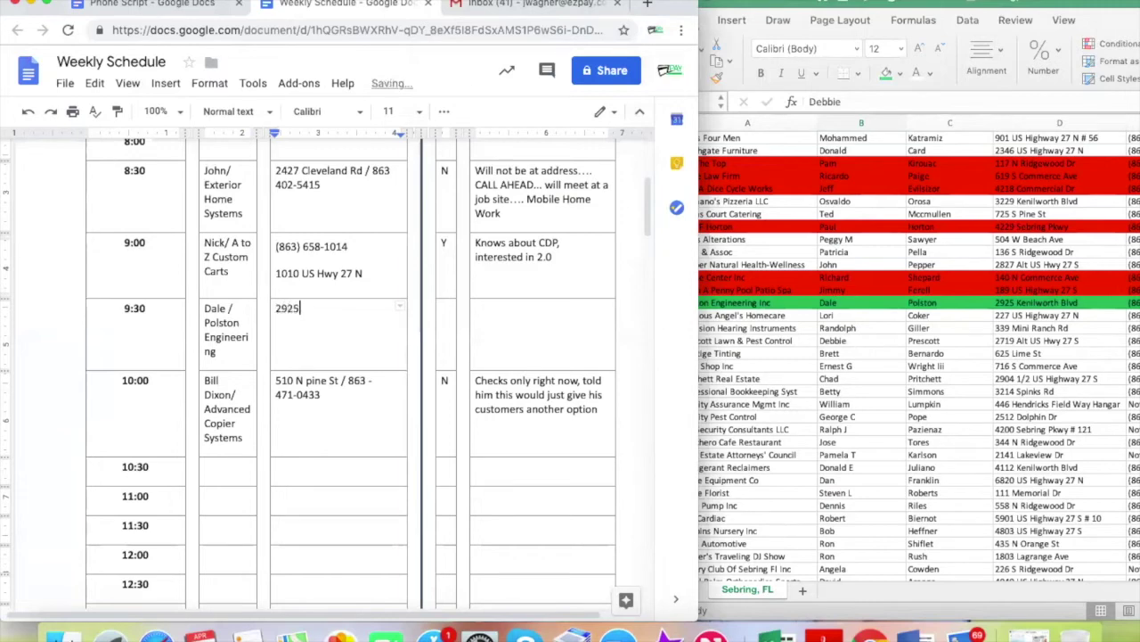
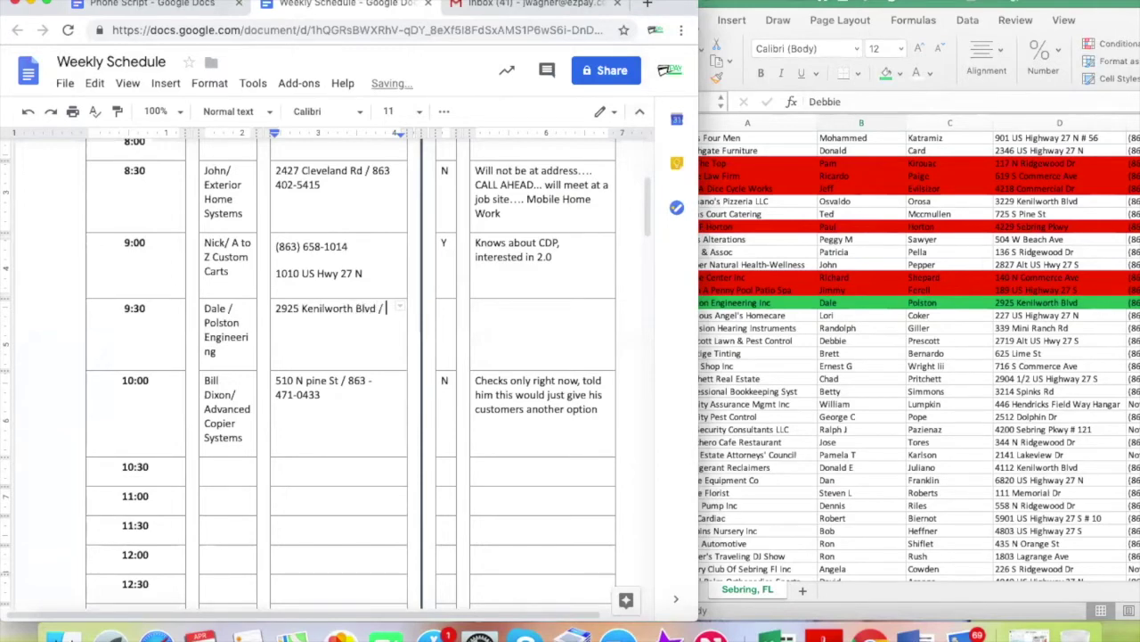
drag(793, 4, 597, 4)
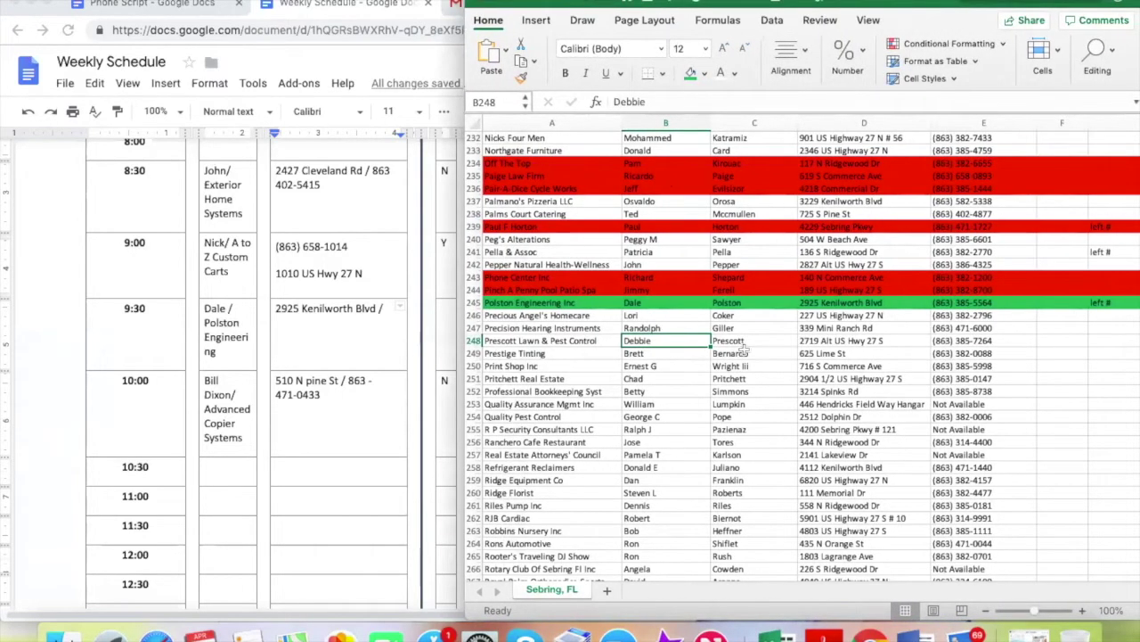
click(384, 330)
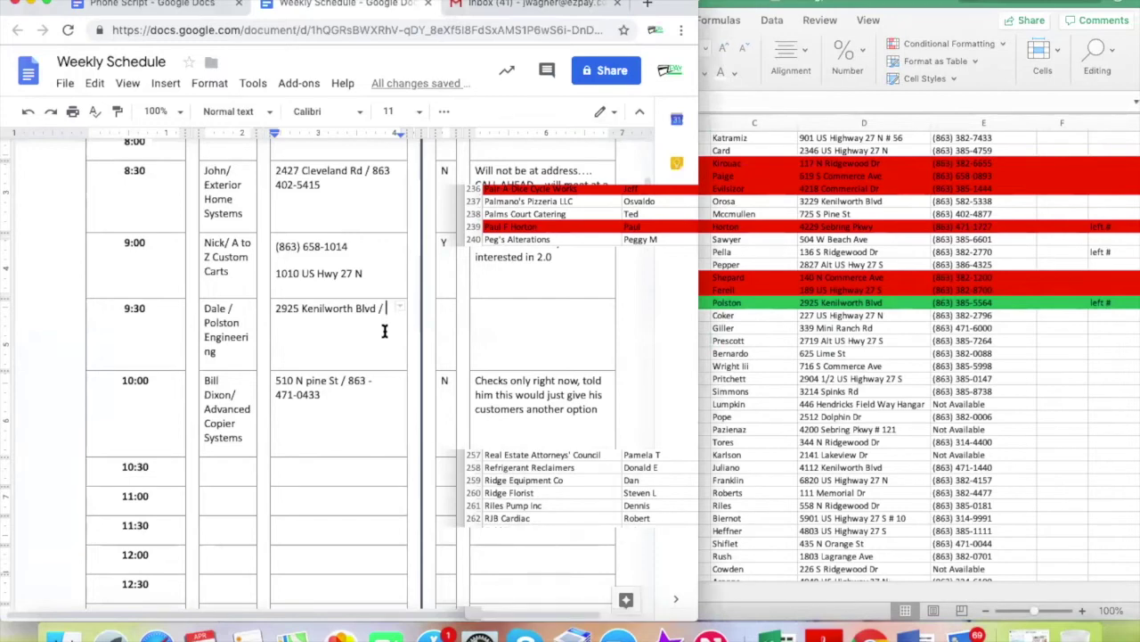
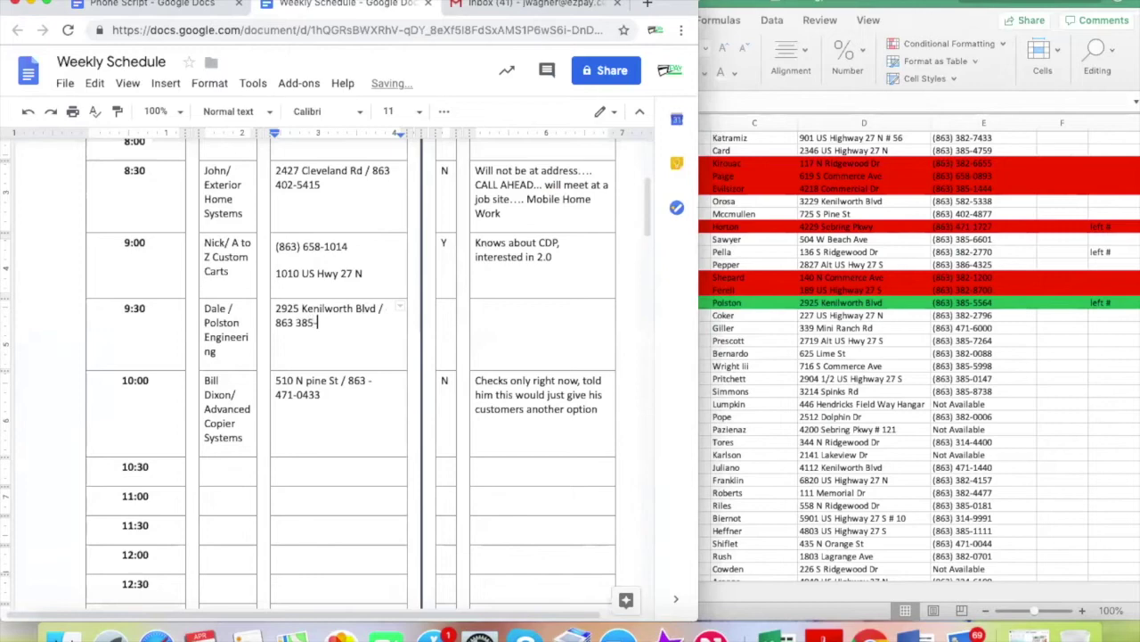
click(445, 312)
text(Y)
click(498, 313)
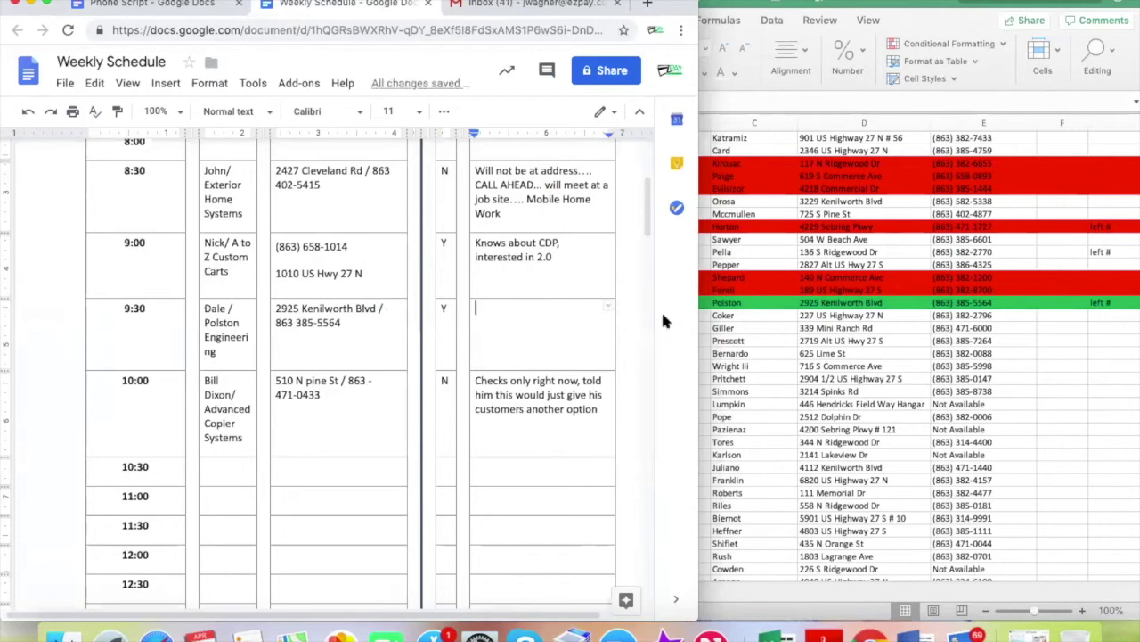
click(846, 342)
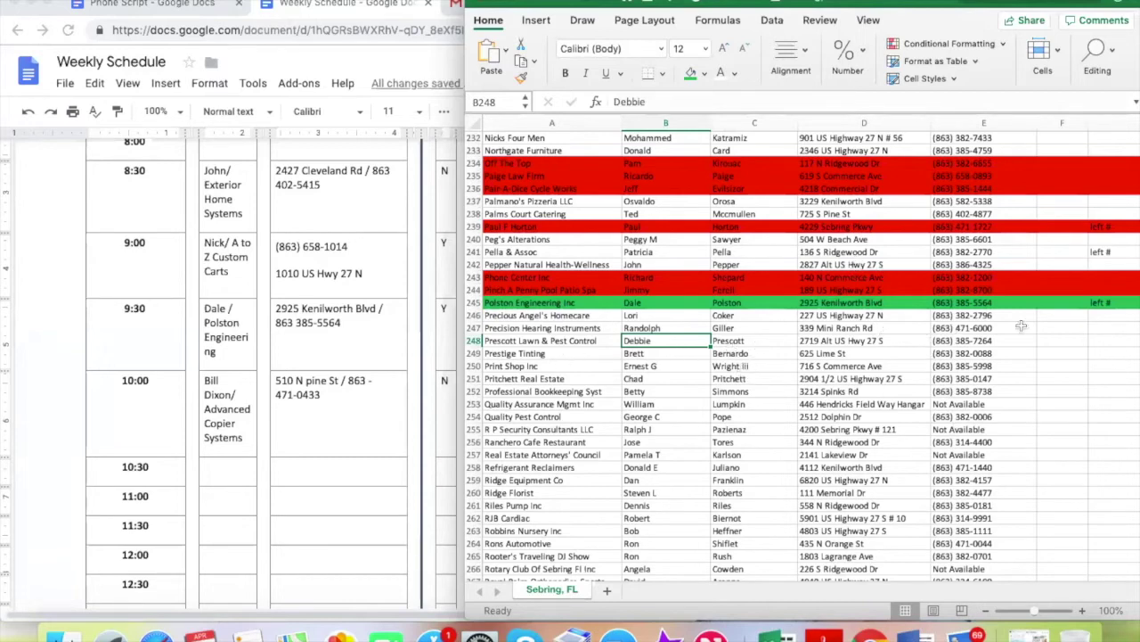
click(986, 316)
key(super+c)
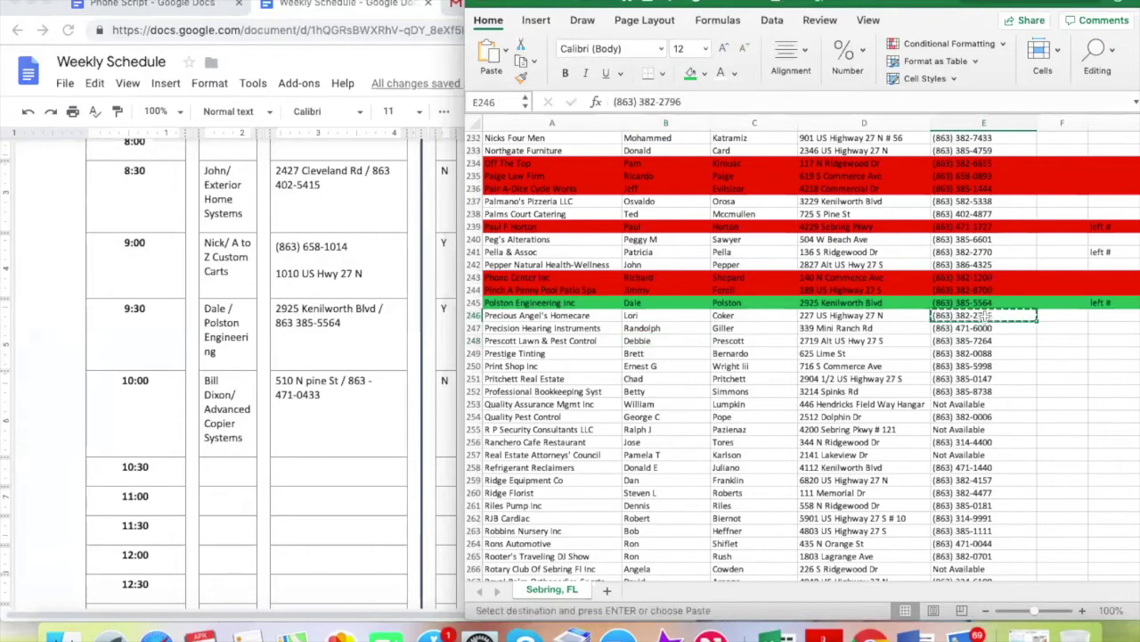
scroll(311, 399, down, 3)
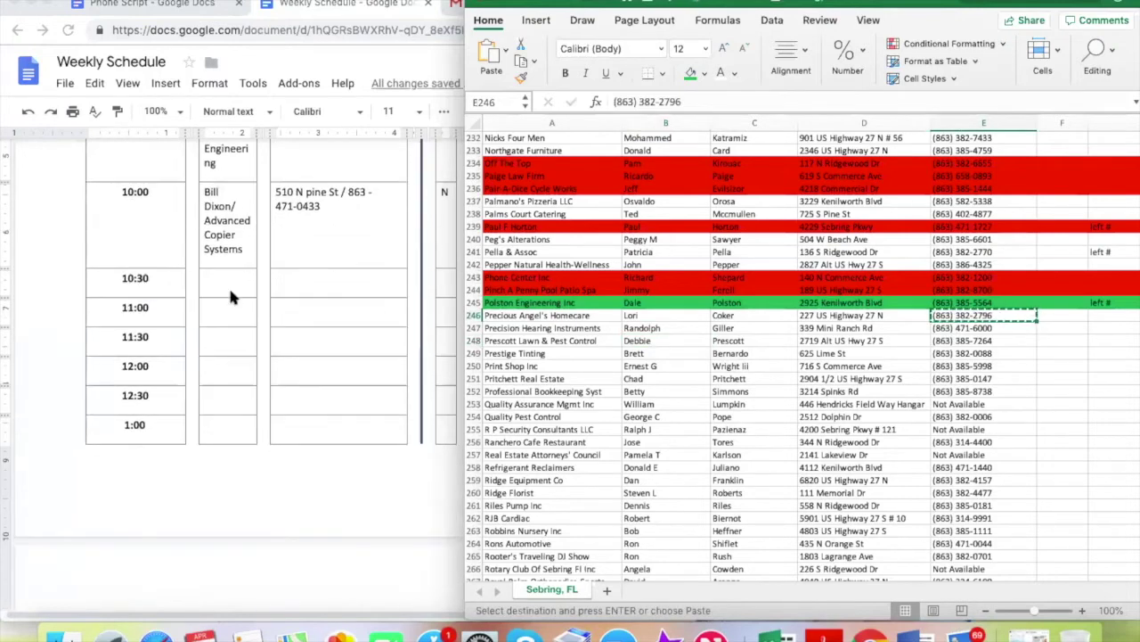
scroll(288, 318, up, 5)
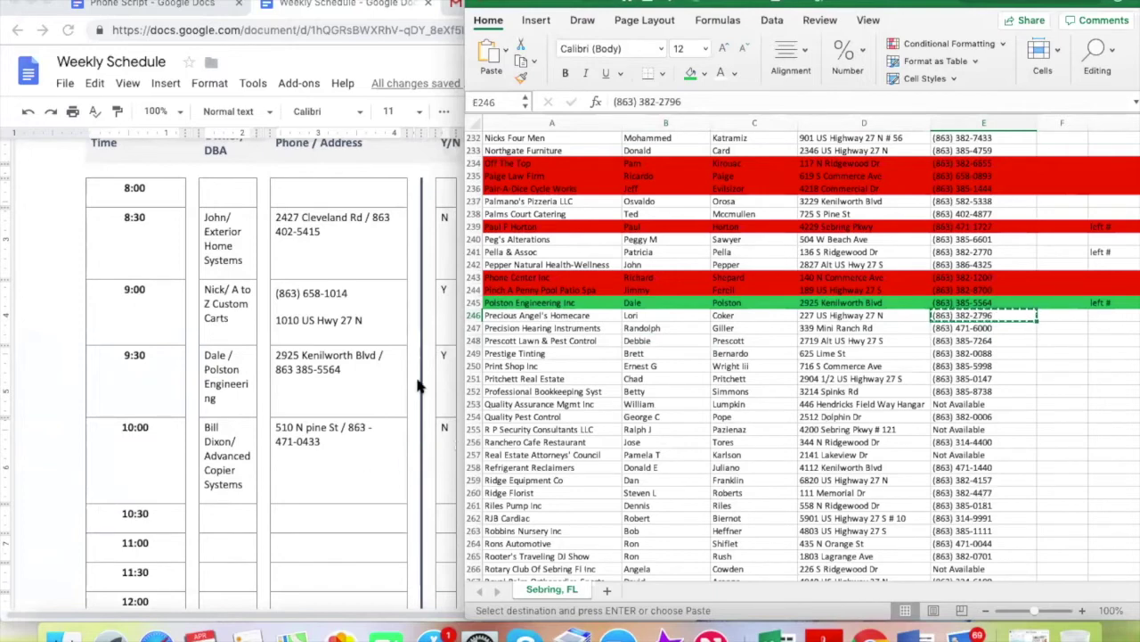
drag(861, 2, 839, 2)
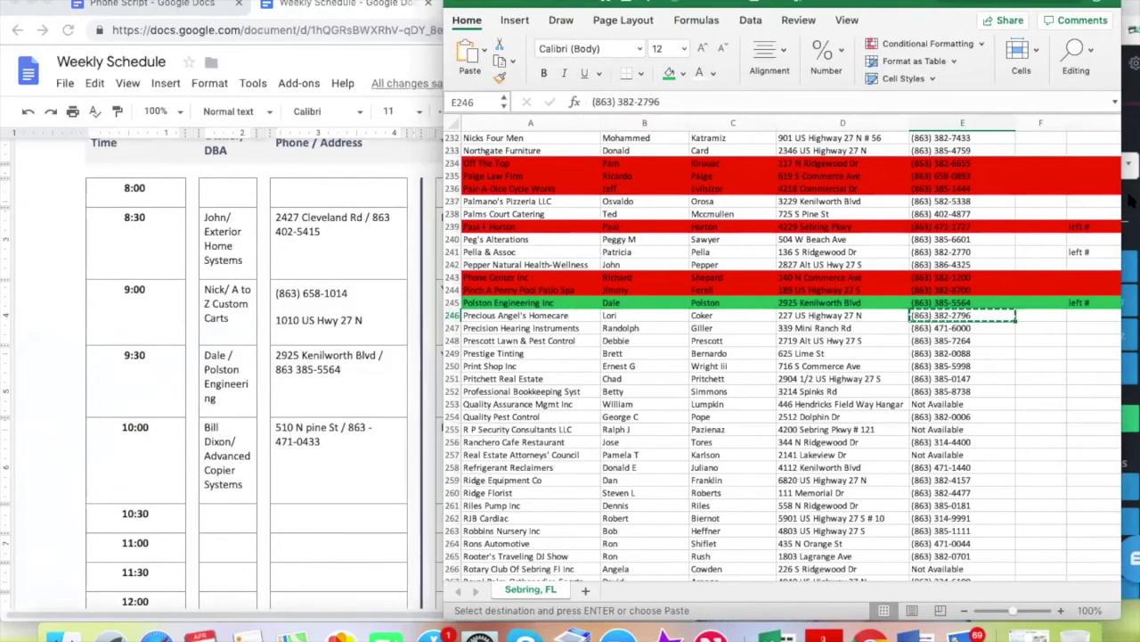
click(1130, 140)
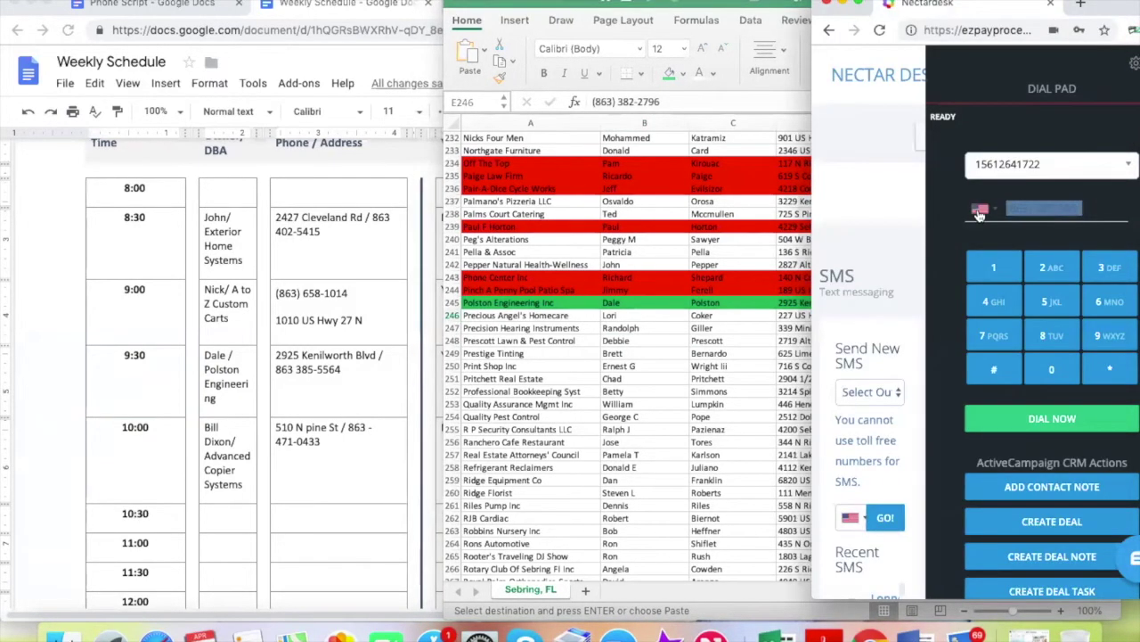
Call Precious Angel's Homecare and glance at the phone script
click(1047, 419)
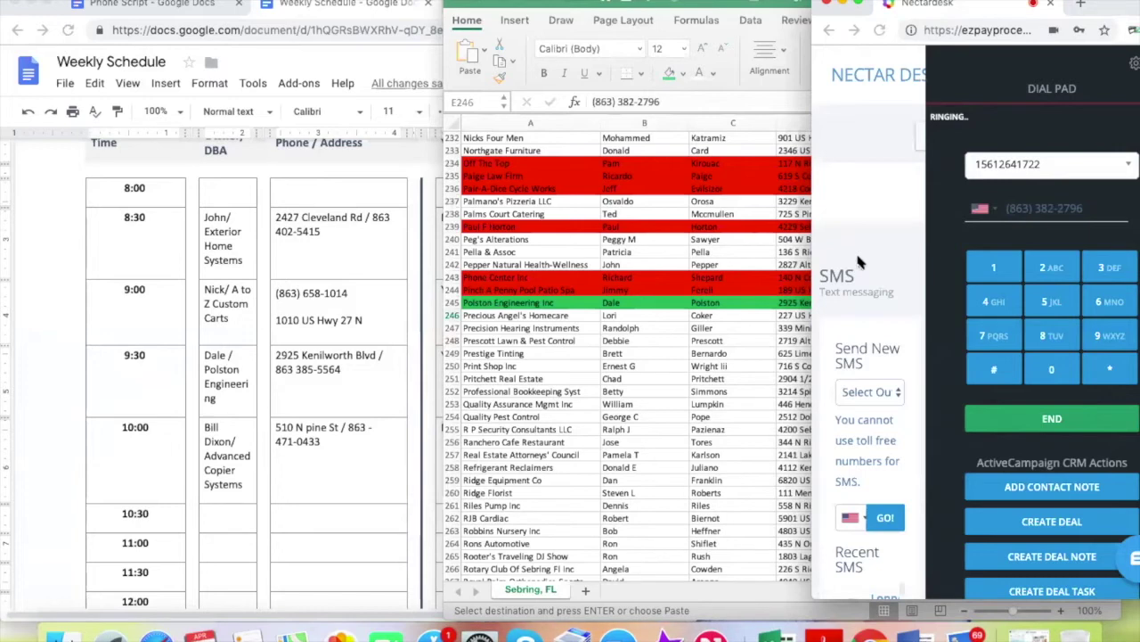
click(617, 400)
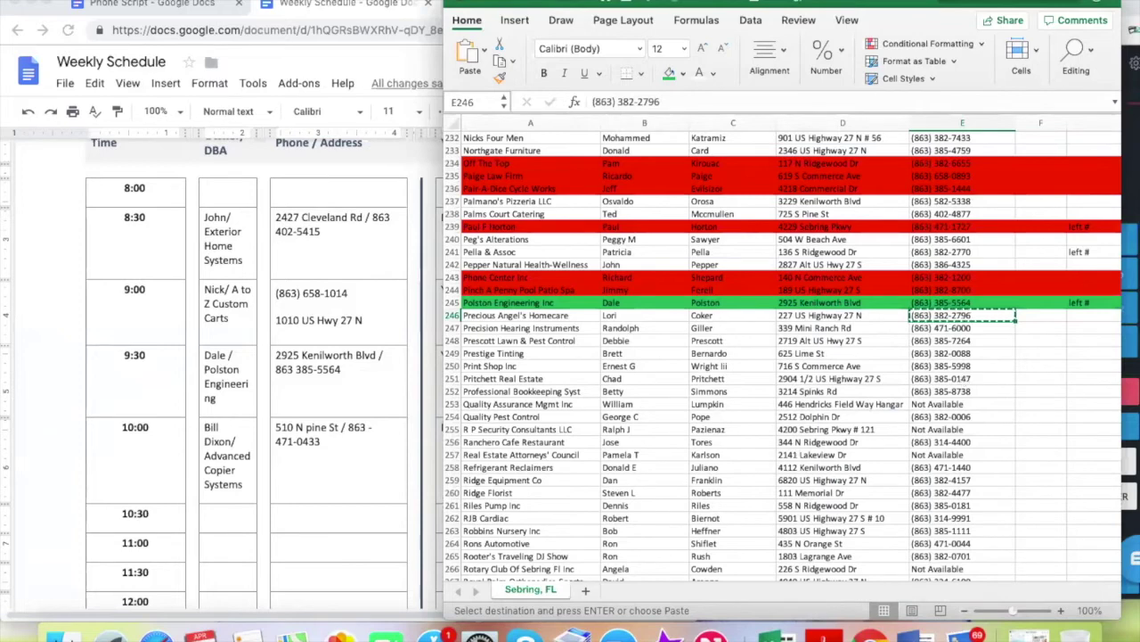
click(150, 5)
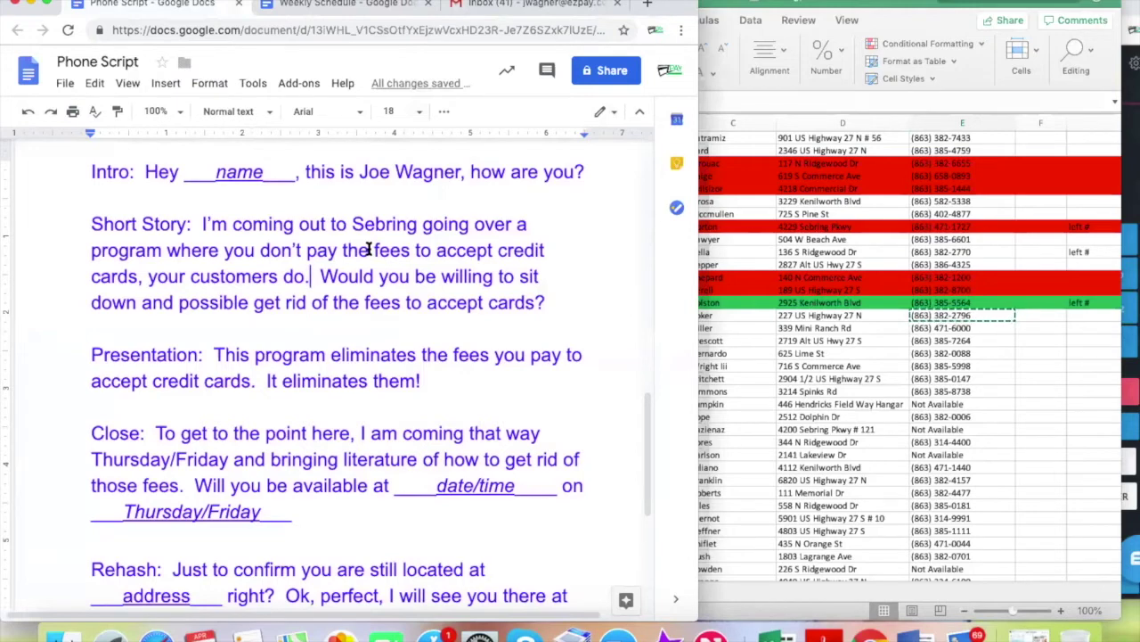
click(943, 312)
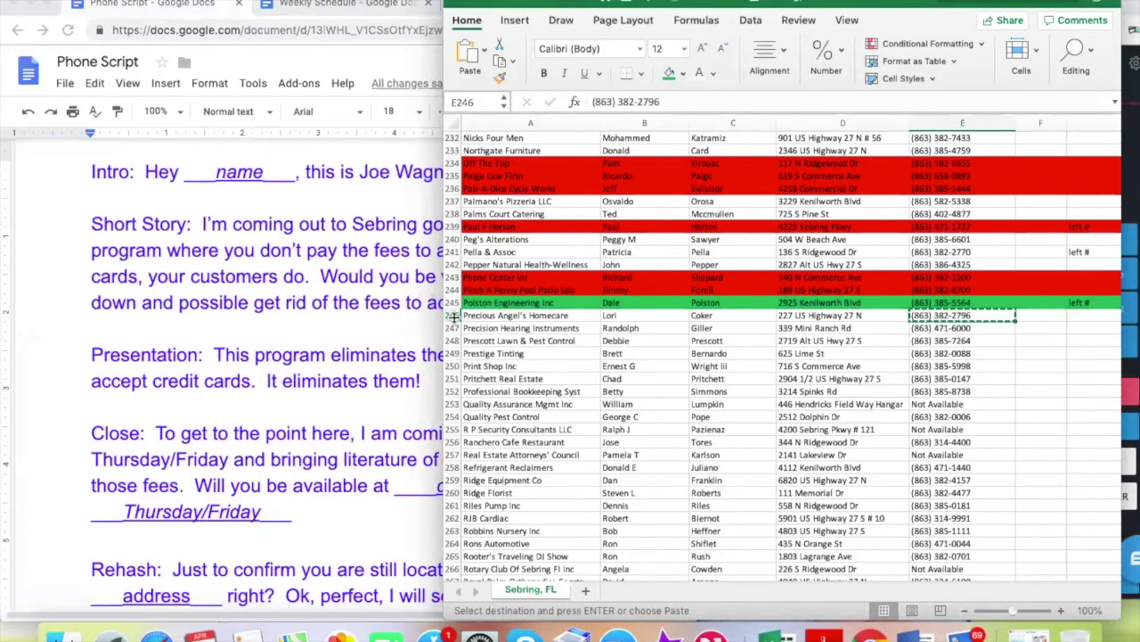
Fill phone cell E246 red and select all of row 246
click(684, 74)
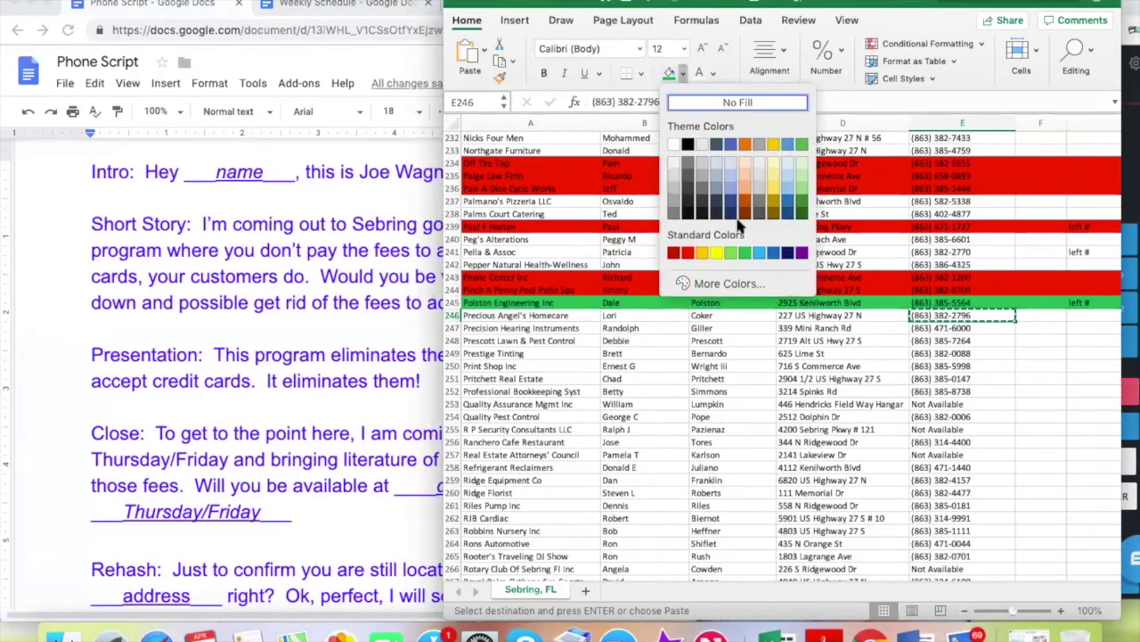
click(687, 253)
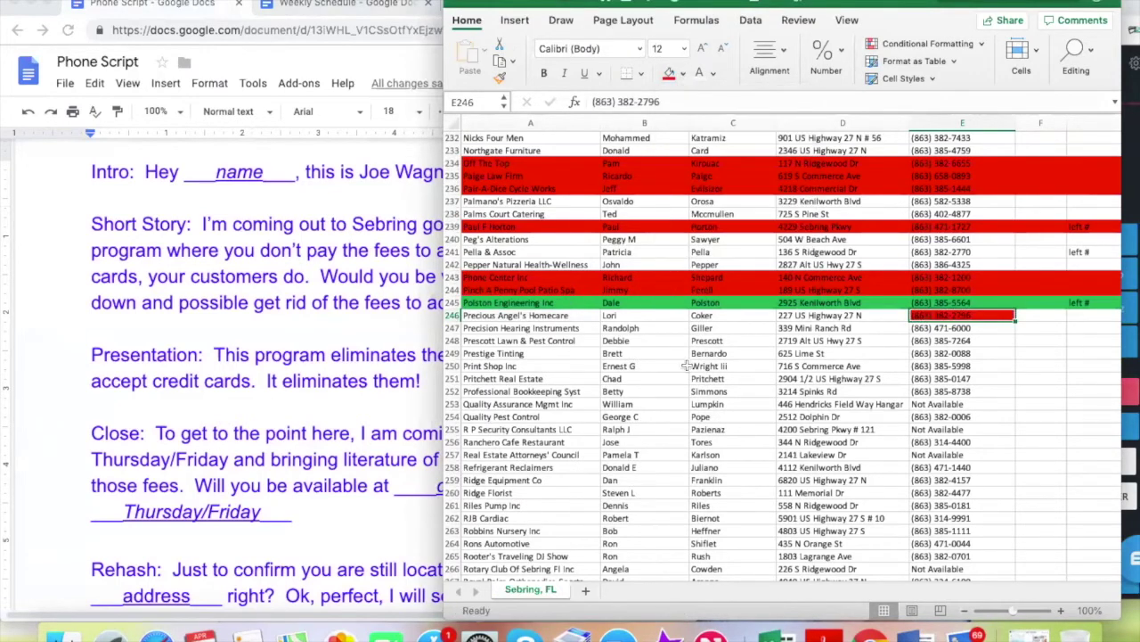
click(699, 403)
drag(452, 309, 452, 312)
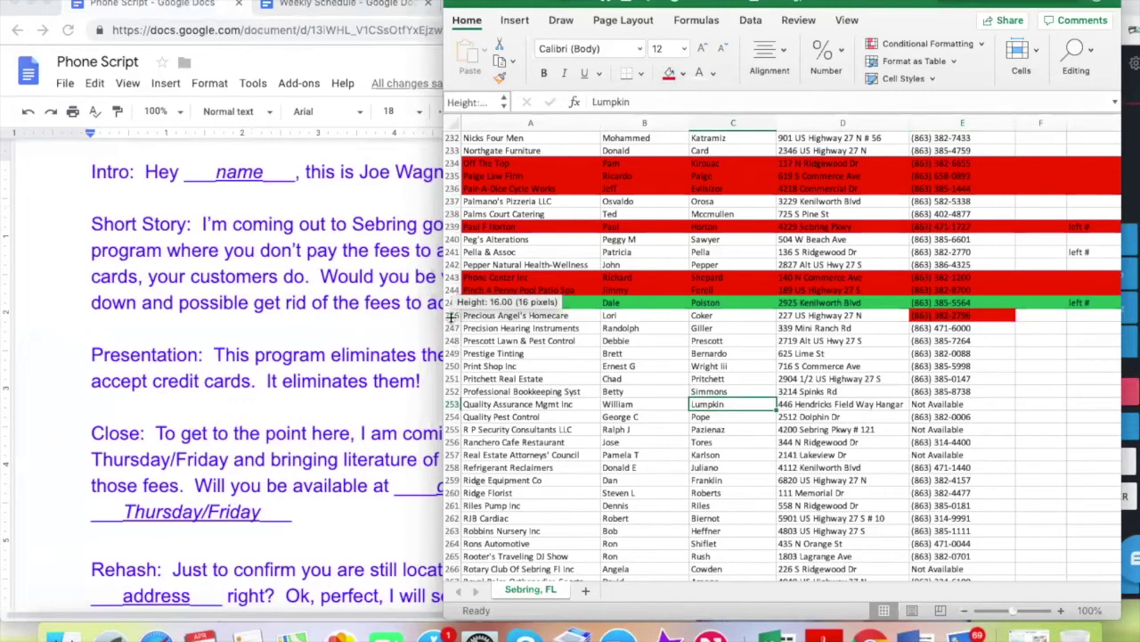
click(451, 316)
Fill row 246 red and hang up the answered call
click(671, 73)
click(949, 328)
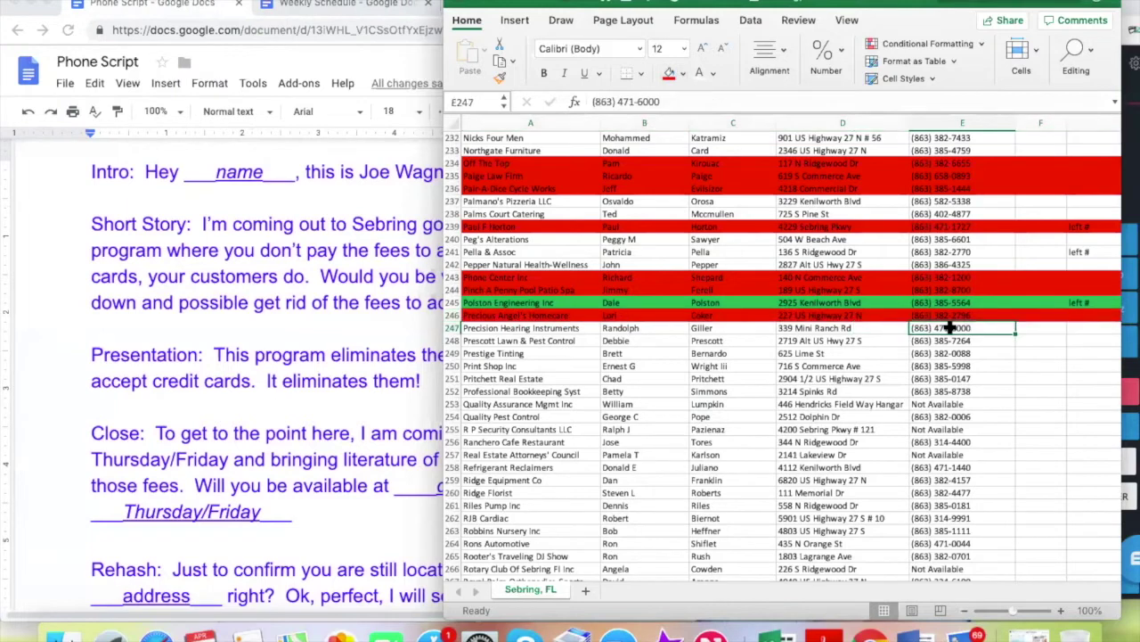
click(1127, 281)
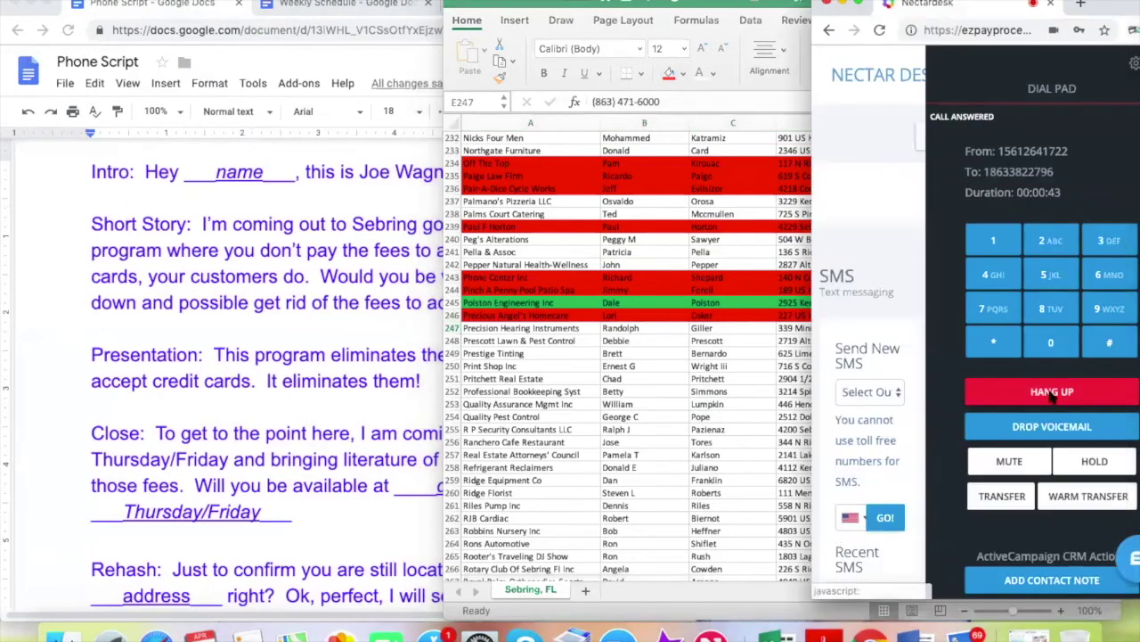
click(1052, 397)
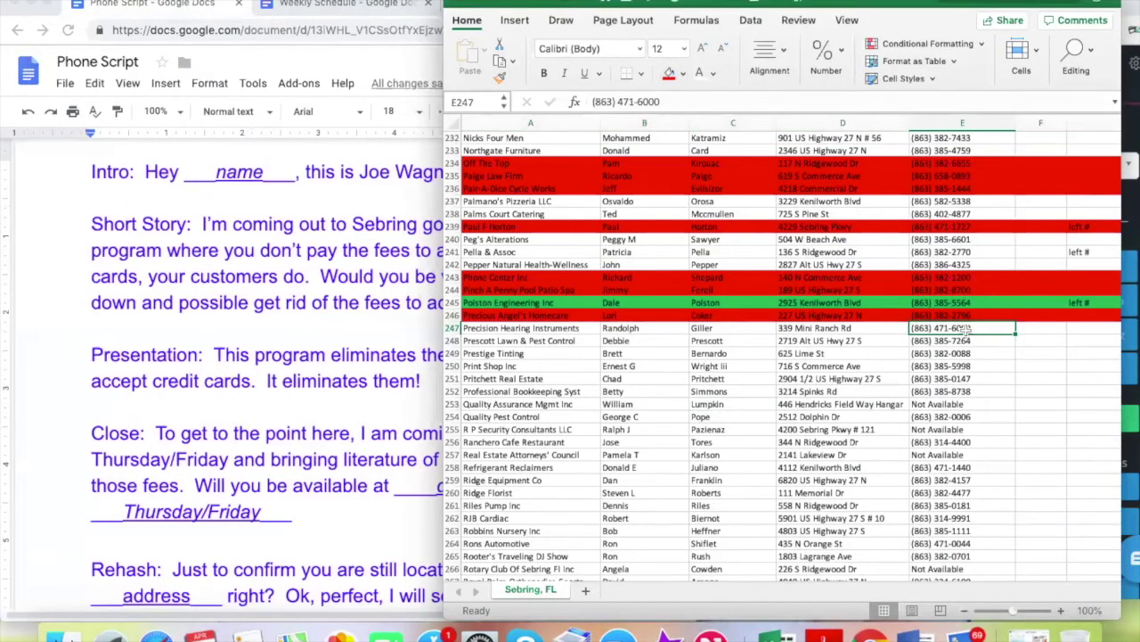
Dial Precision Hearing Instruments' number from E247 in Nectardesk
key(ctrl+c)
click(1128, 209)
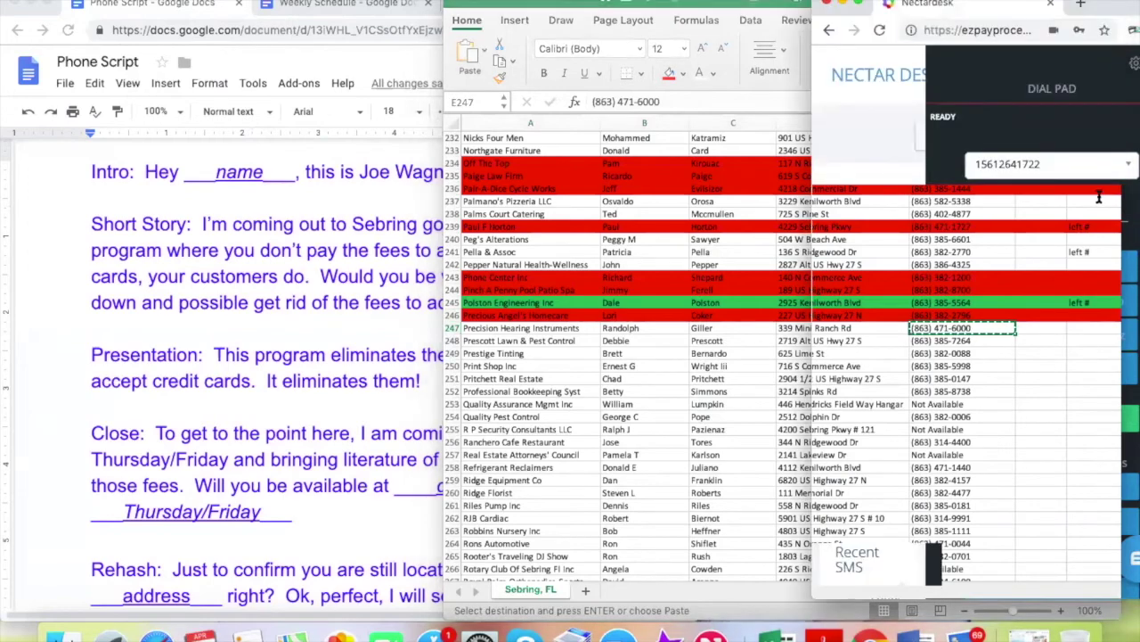
click(984, 211)
key(ctrl+v)
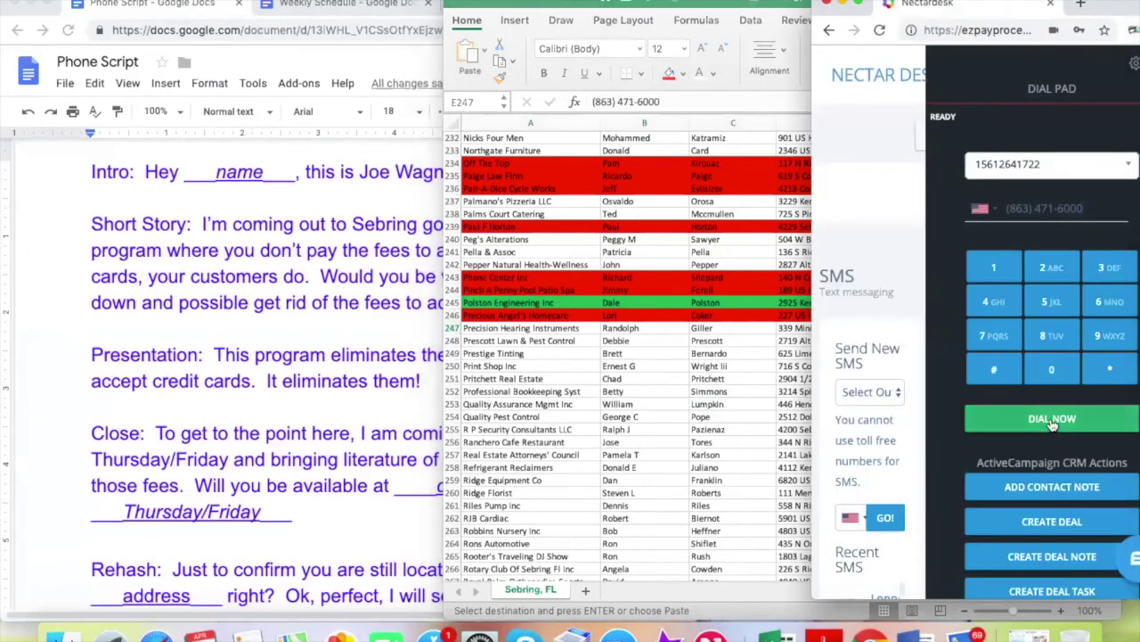
click(1051, 424)
click(703, 355)
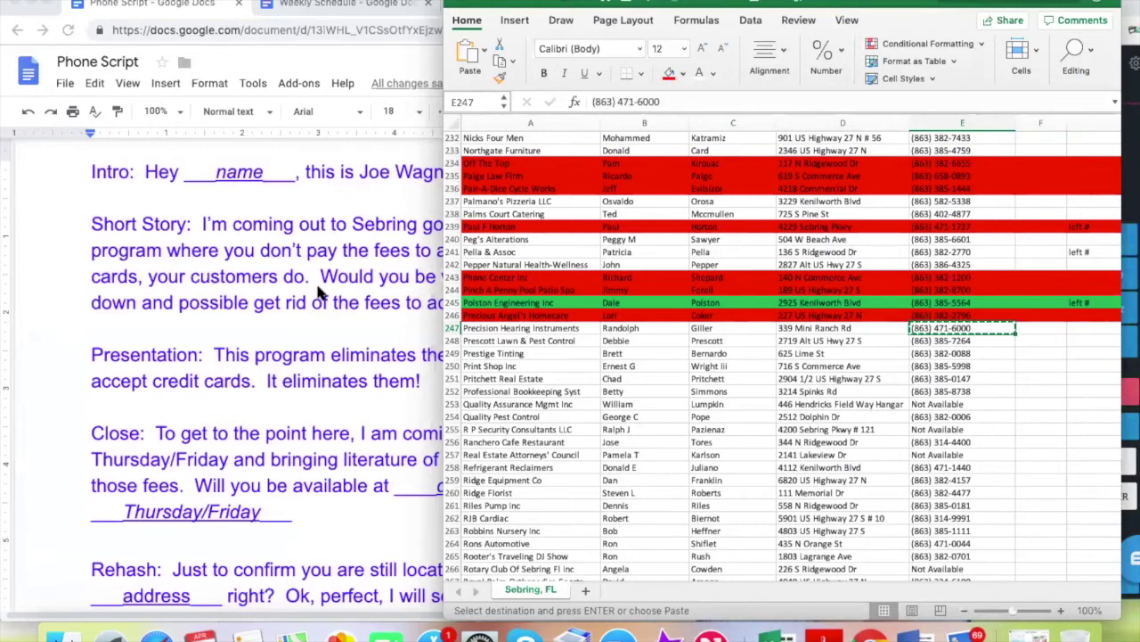
click(318, 293)
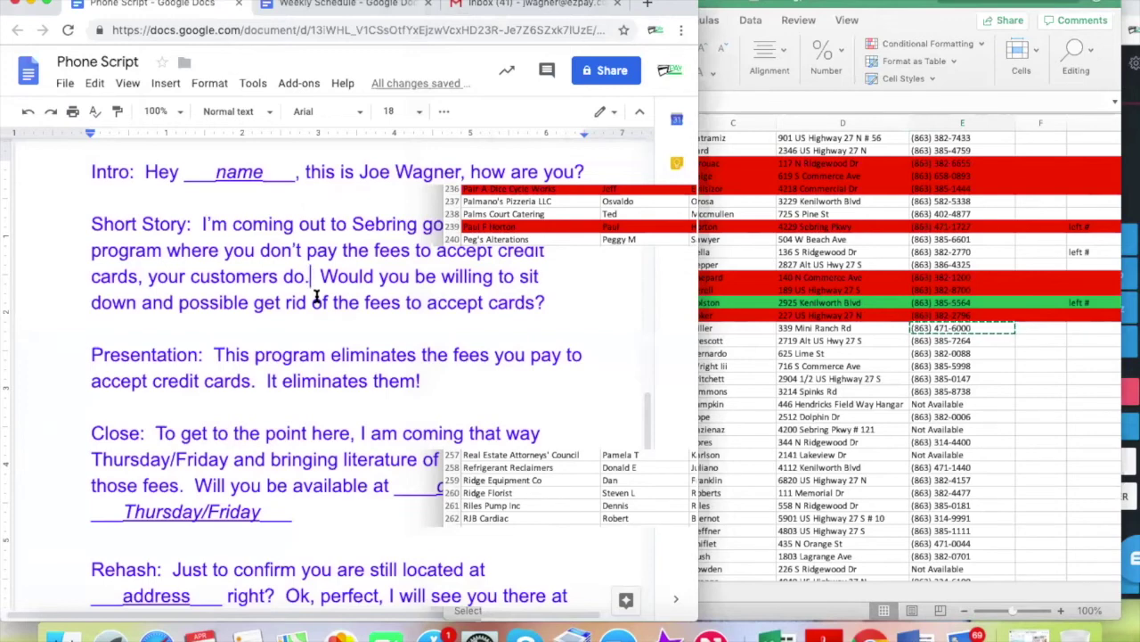
click(958, 328)
click(1089, 328)
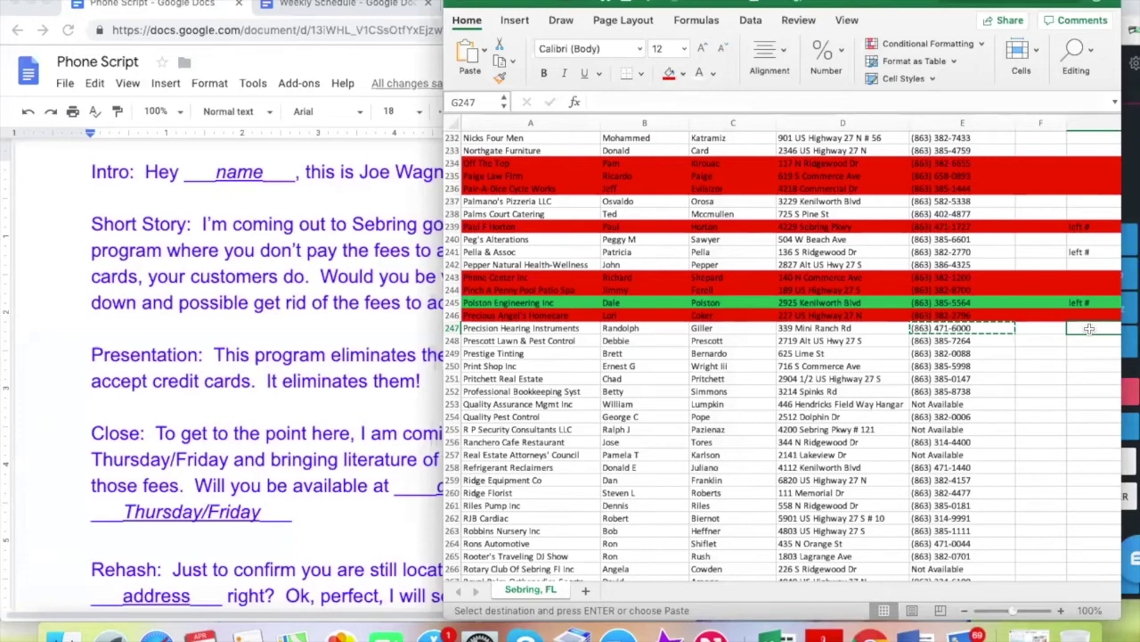
Check the Weekly Schedule and dialer, then return to Precision Hearing Instruments' row
click(321, 5)
click(948, 332)
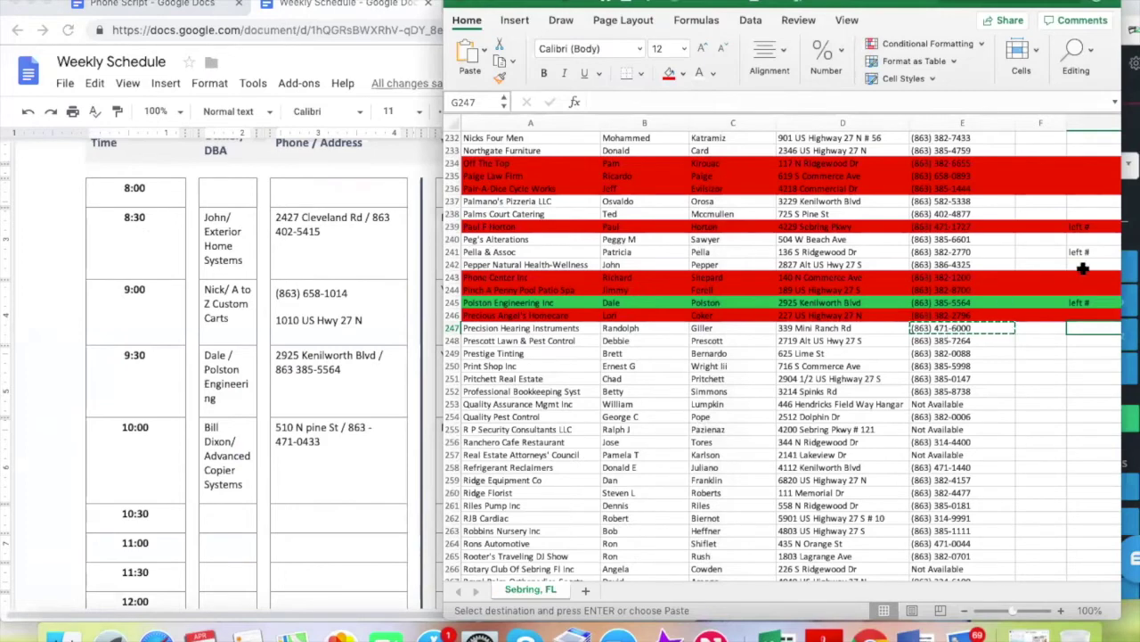
click(1130, 198)
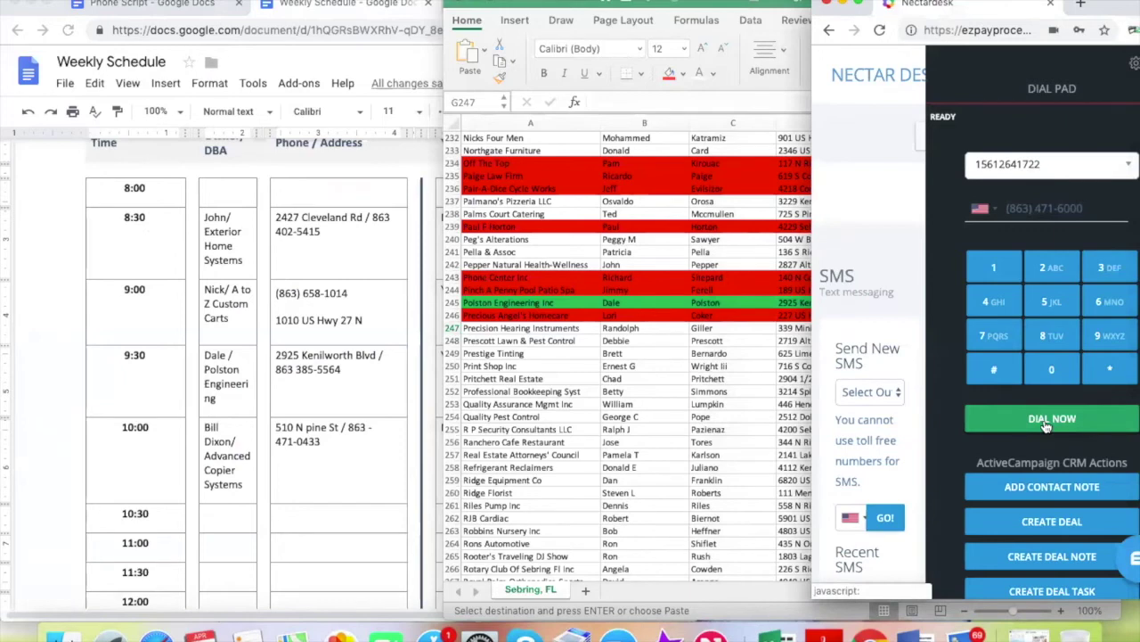
click(584, 331)
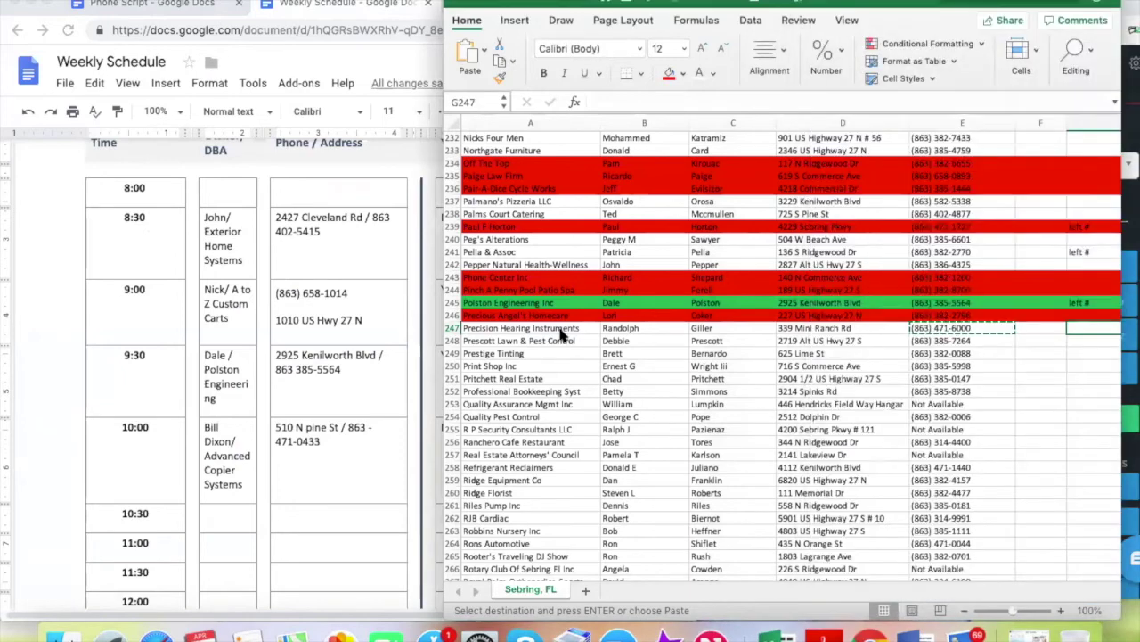
click(559, 329)
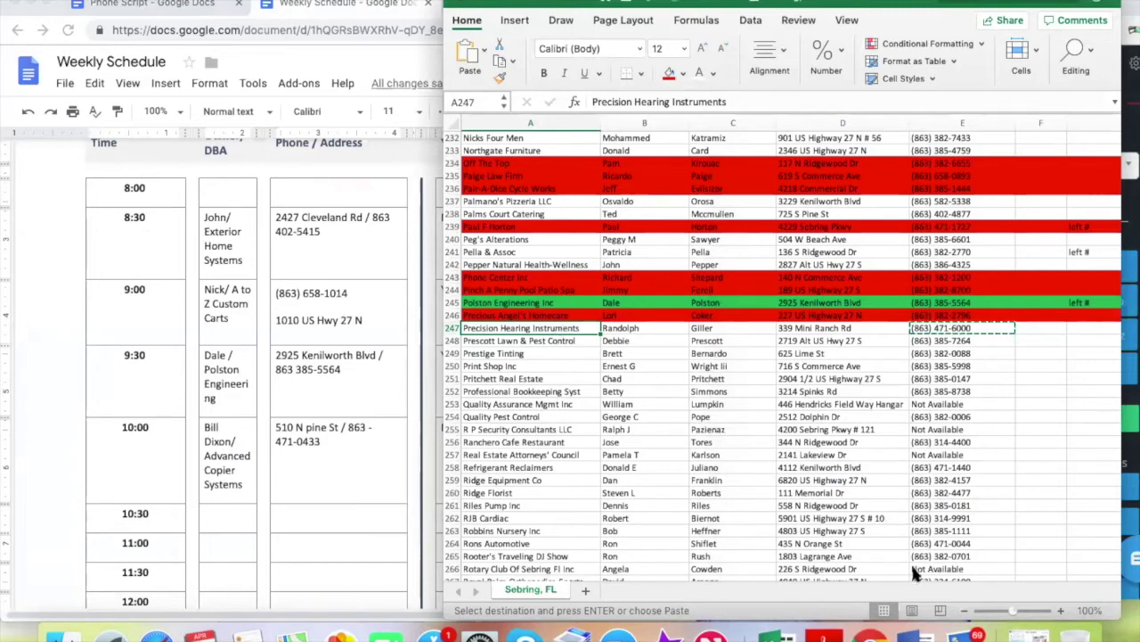
Look over the next lead's phone number in E248
click(935, 342)
click(949, 328)
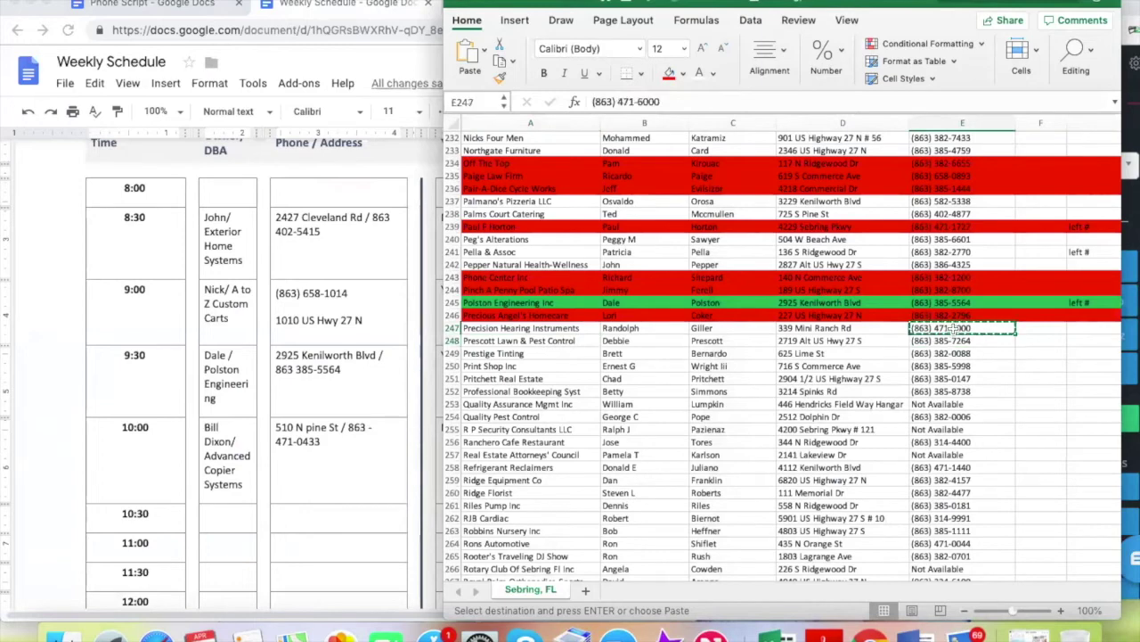
click(839, 344)
click(951, 341)
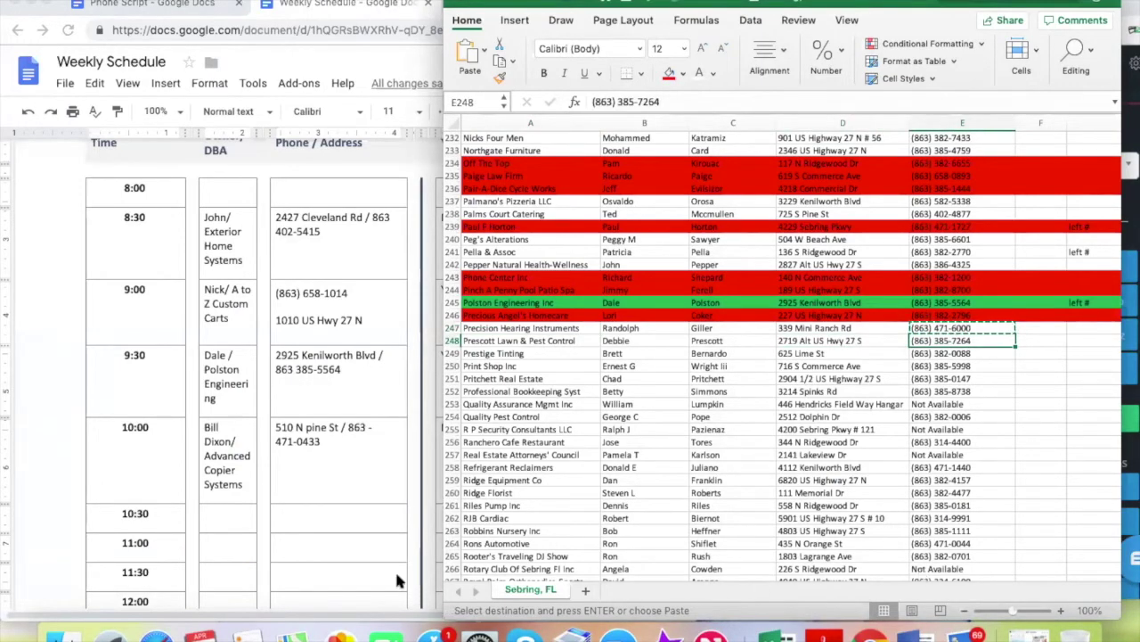
click(931, 366)
click(940, 342)
click(940, 366)
click(942, 342)
Select Precision Hearing Instruments' contact, company name and phone cells in row 247
click(619, 328)
click(533, 328)
click(874, 335)
click(958, 328)
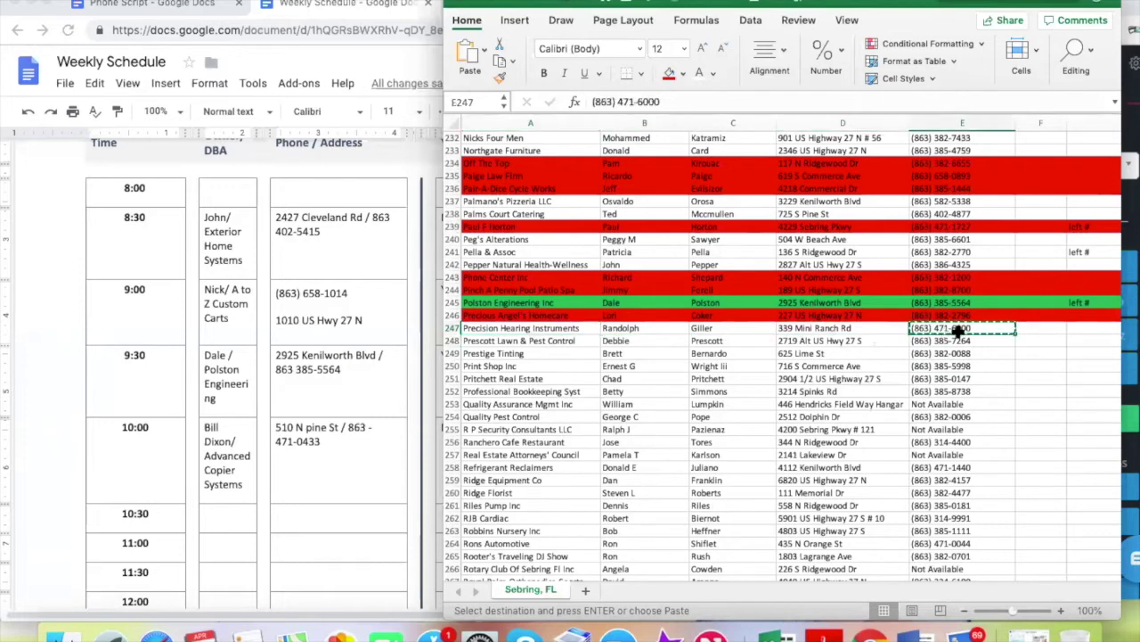
Add an empty line below the lower rate line in the Weekly Schedule
scroll(621, 418, up, 1)
scroll(334, 465, down, 2)
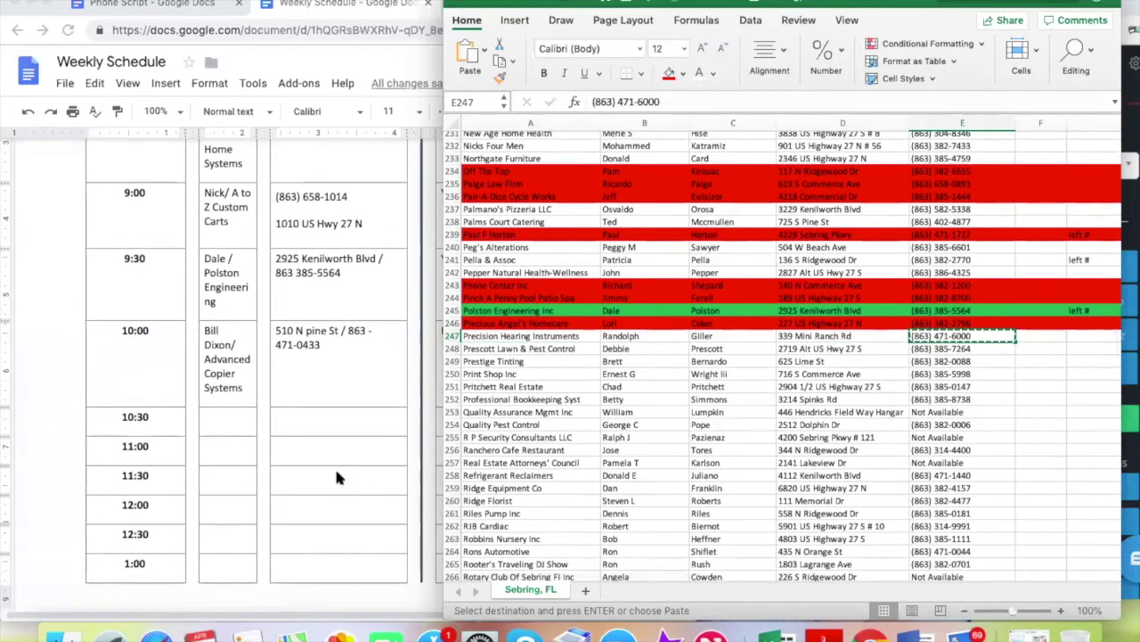
scroll(273, 374, up, 6)
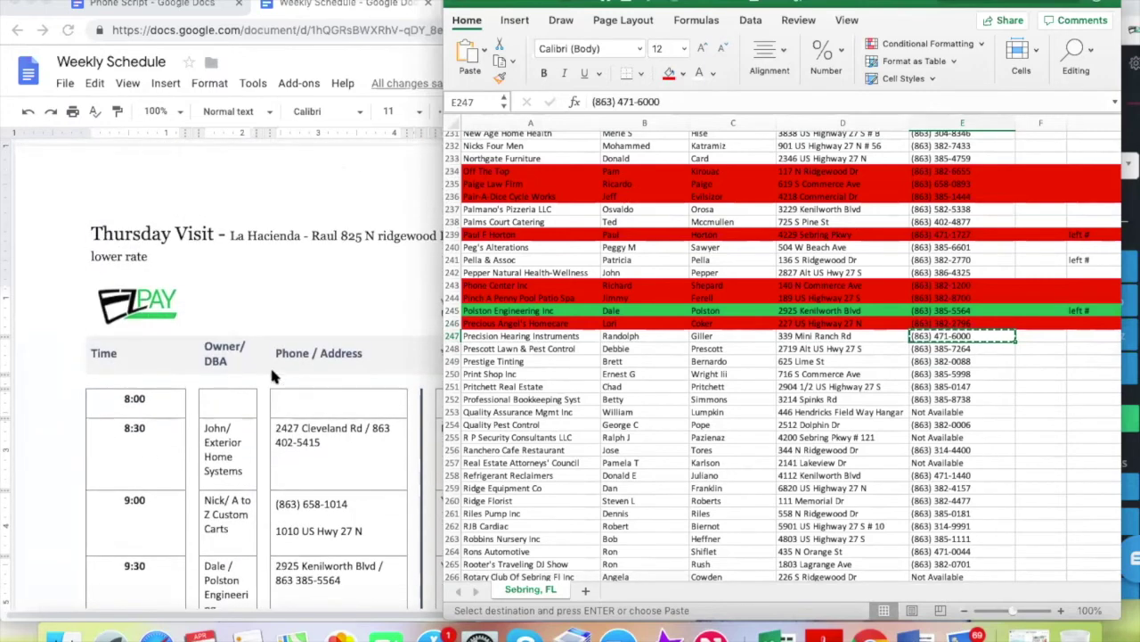
click(197, 256)
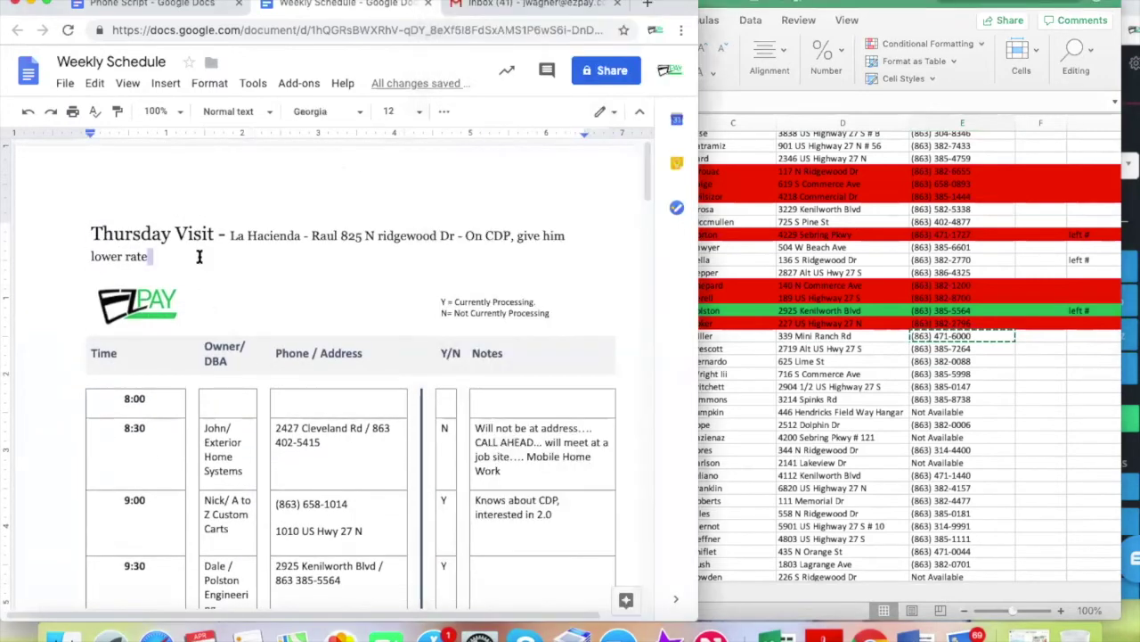
key(Return)
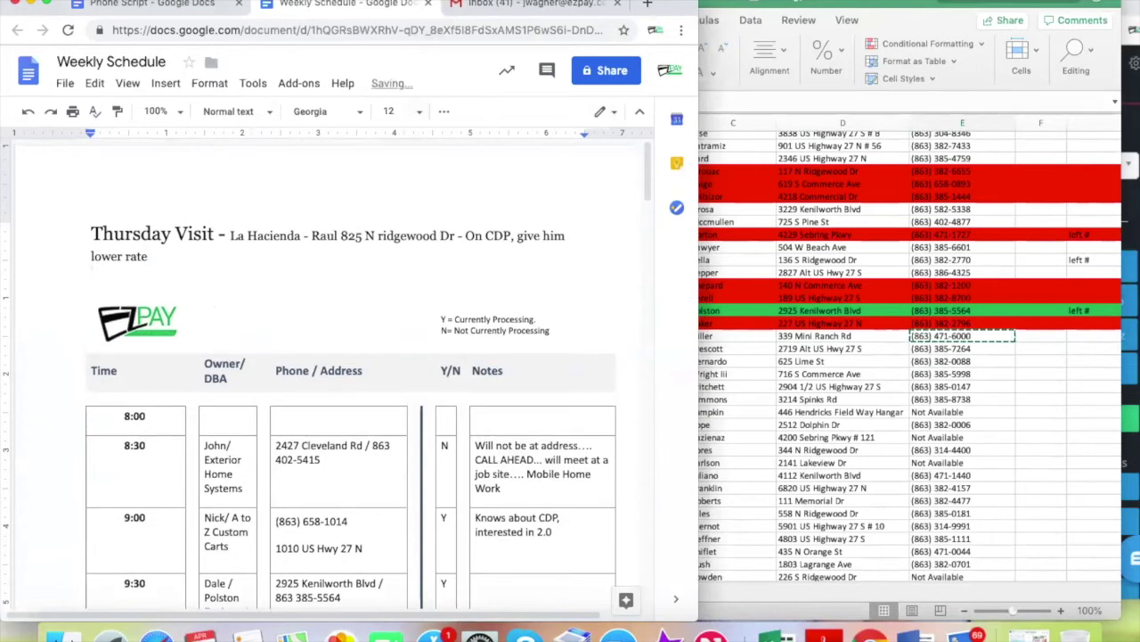
Copy the Precision Hearing Instruments row from Excel into the schedule's new line
key(super+Tab)
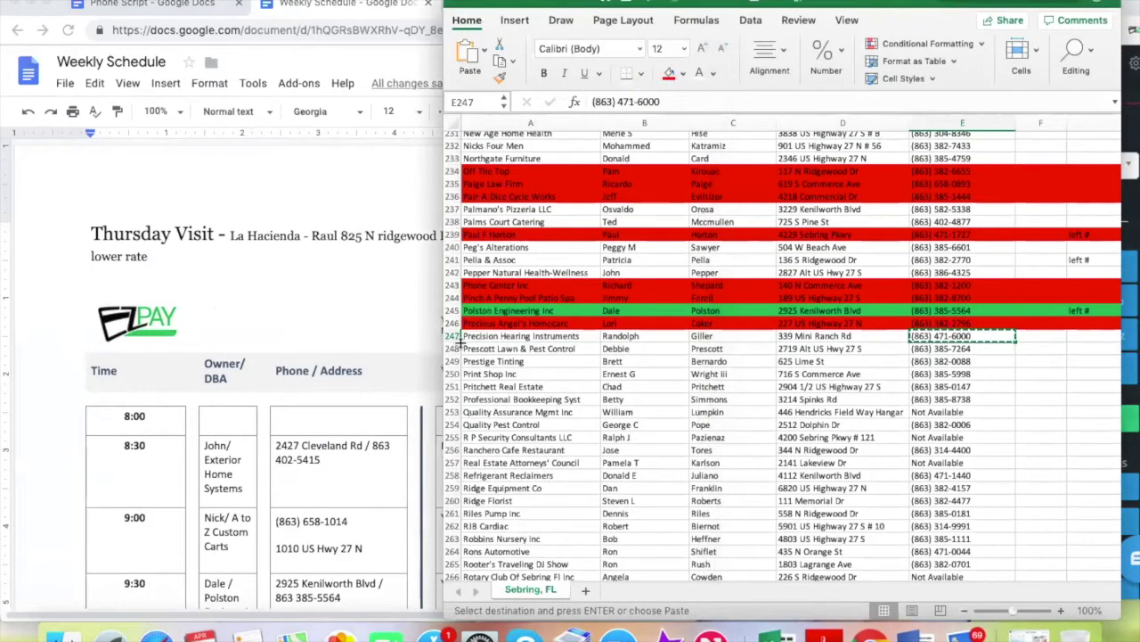
click(450, 336)
key(super+c)
click(274, 279)
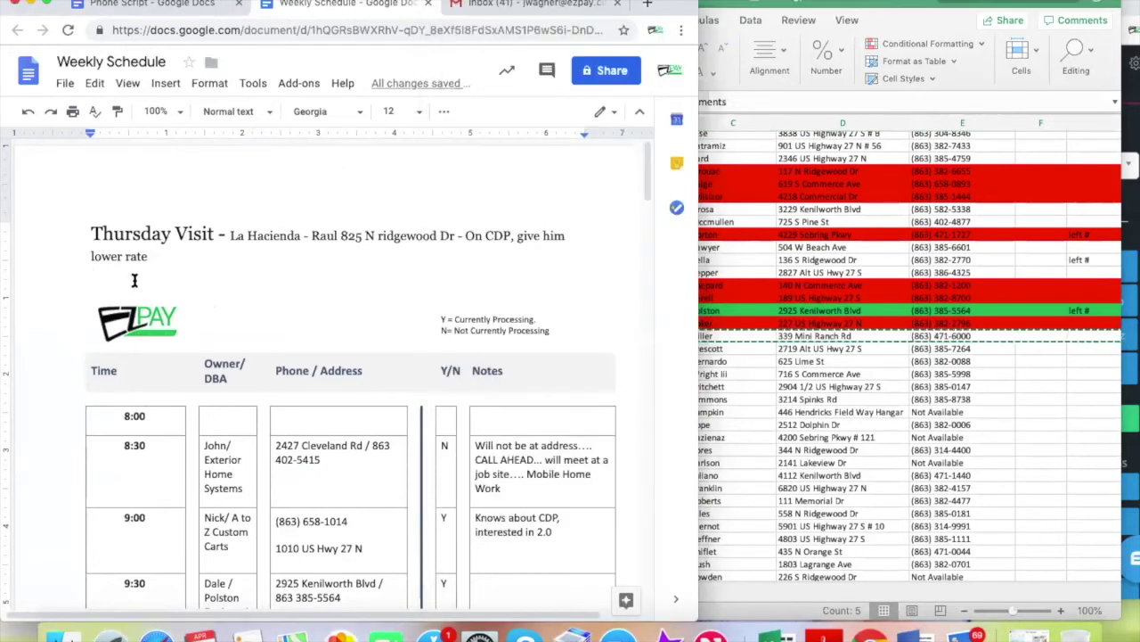
key(super+v)
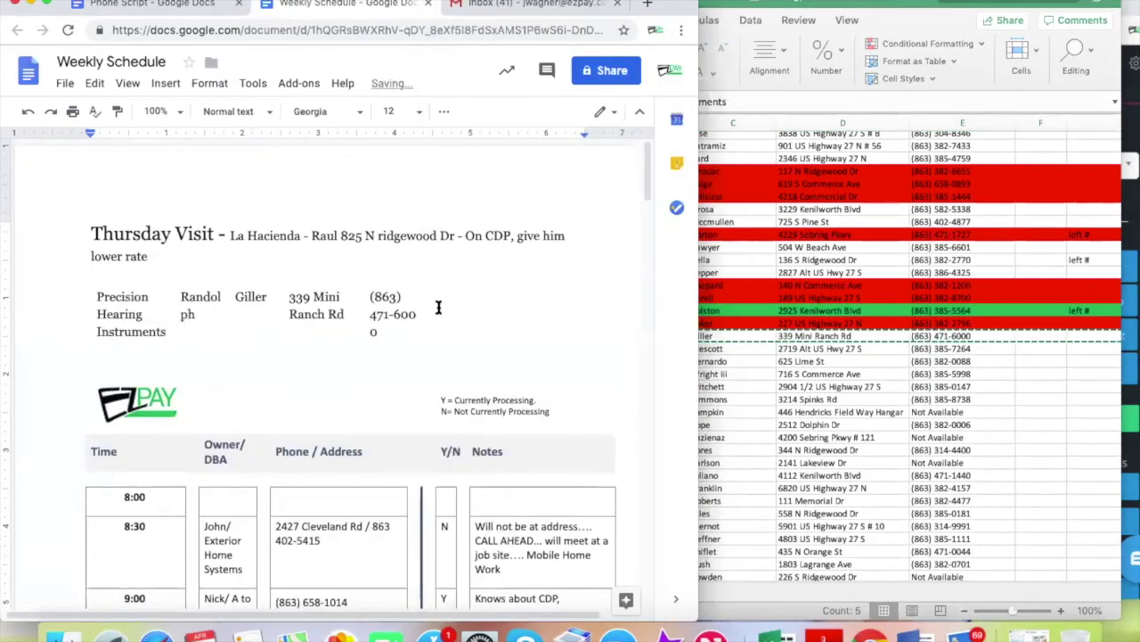
Type 'He said to call Thursday' beside the phone number, then delete it
click(450, 303)
text(He s)
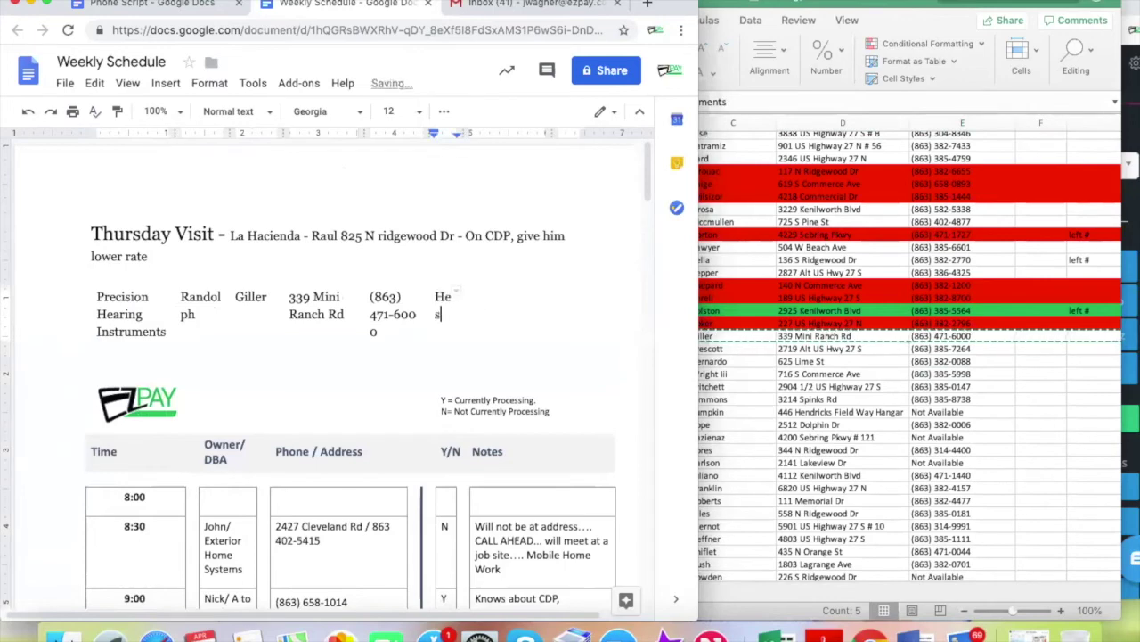
text(aid to call )
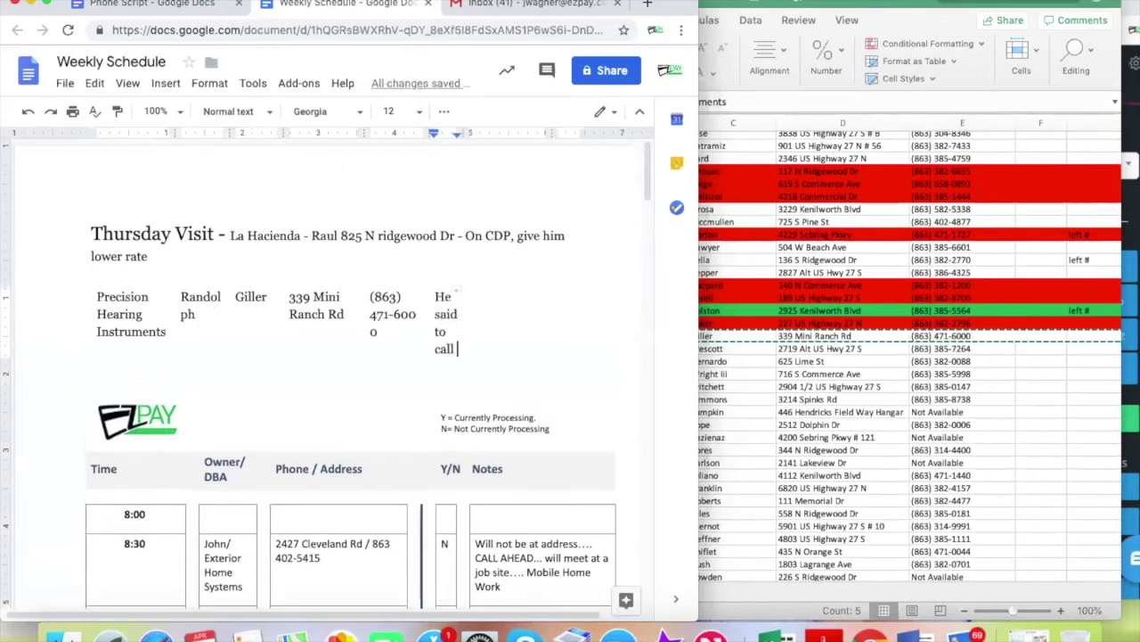
text(Thursday)
click(482, 328)
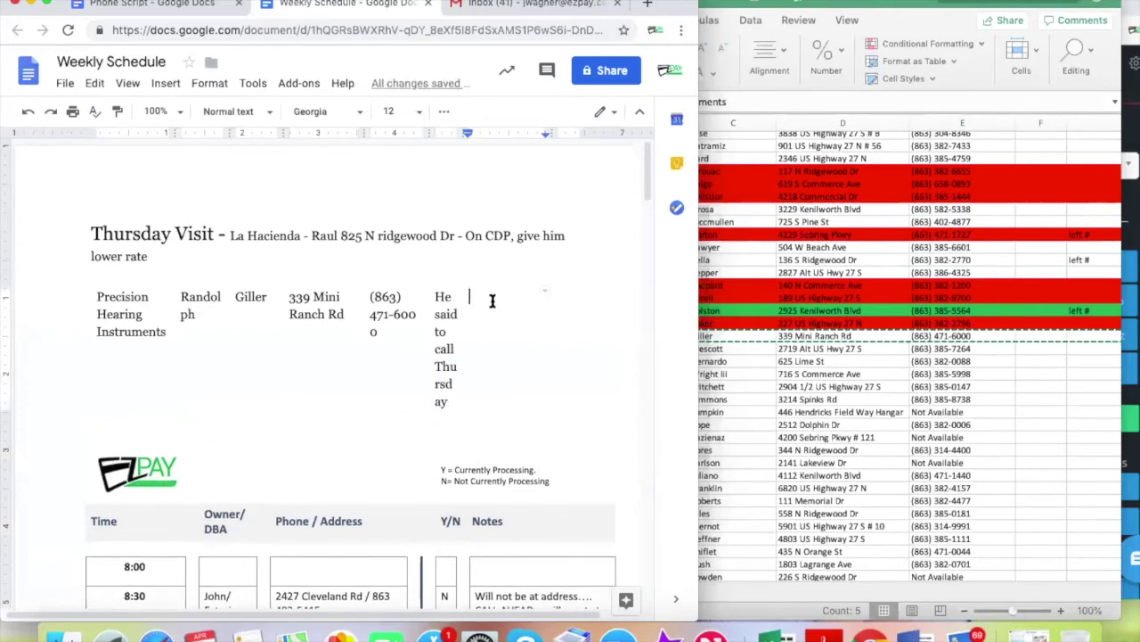
drag(454, 401, 431, 296)
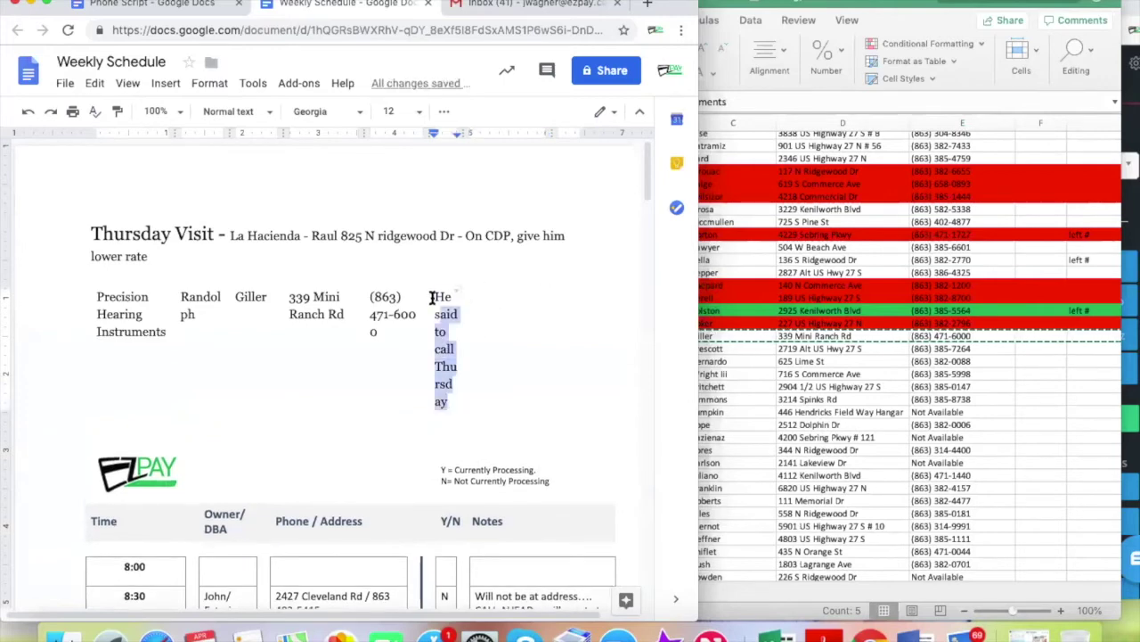
key(BackSpace)
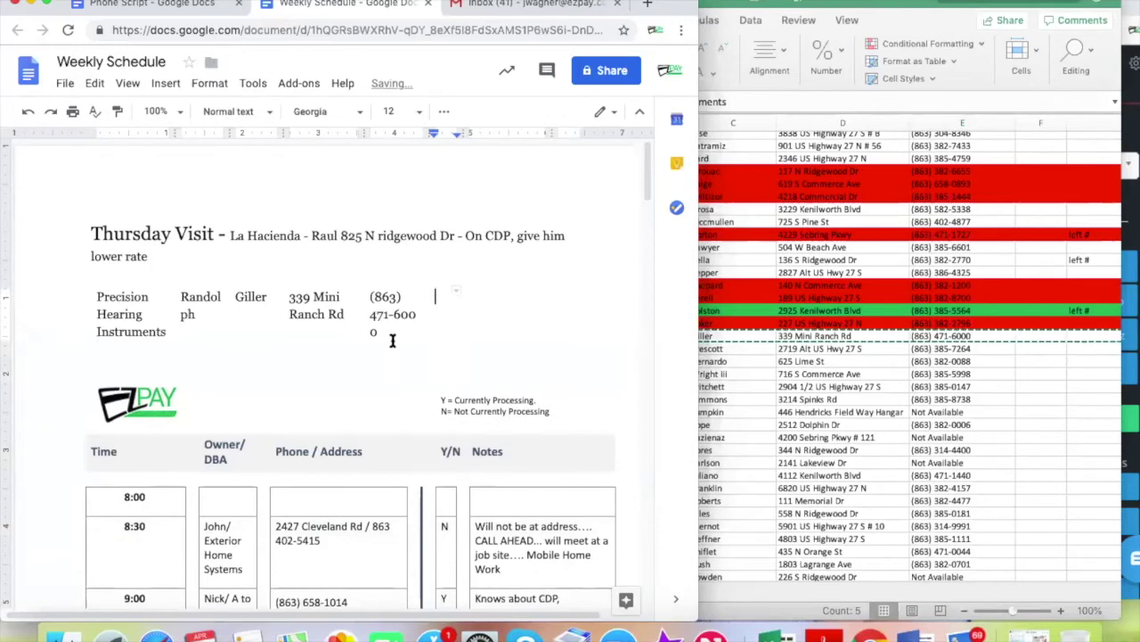
Write 'Call Thursday to set the time.... was interested' below the table, correcting Thrusday
click(145, 368)
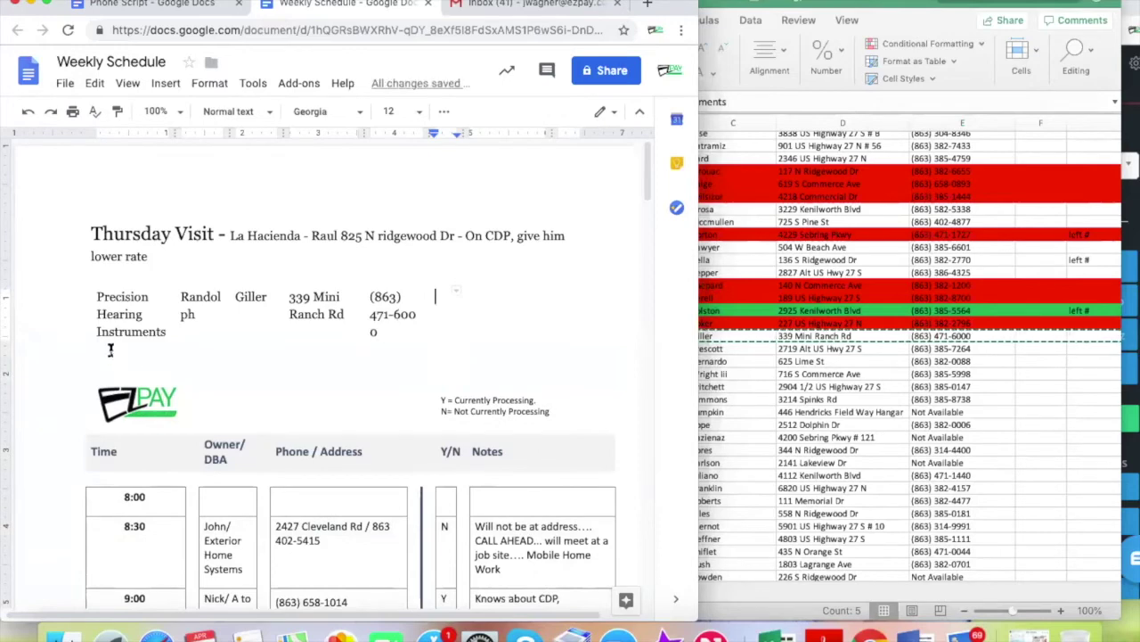
text(Call)
text( Thursday to set)
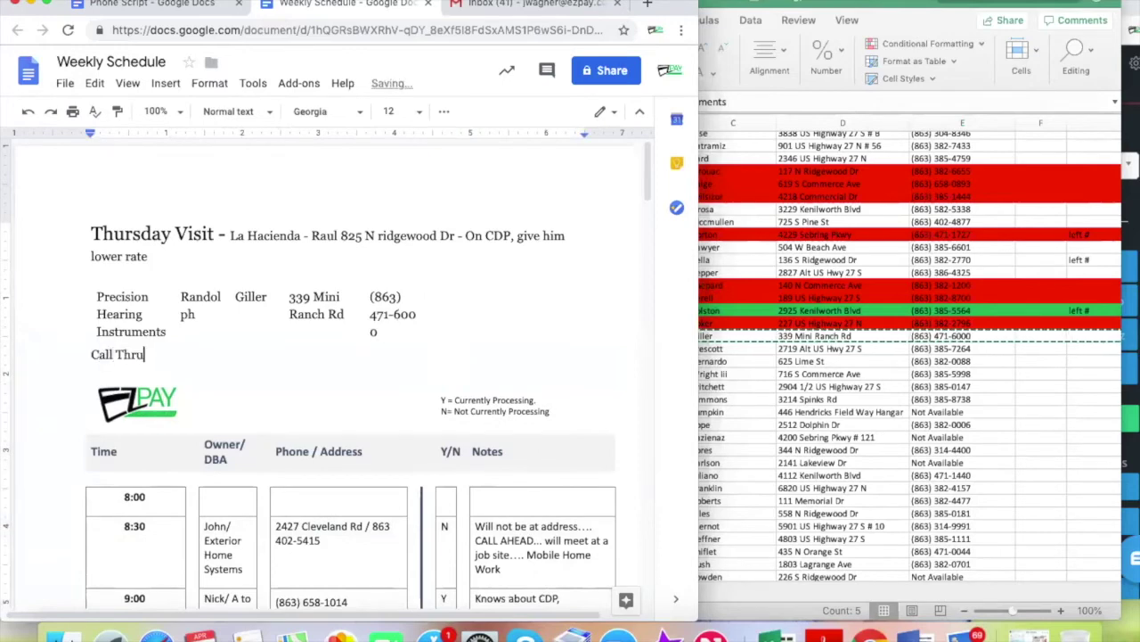
text( the )
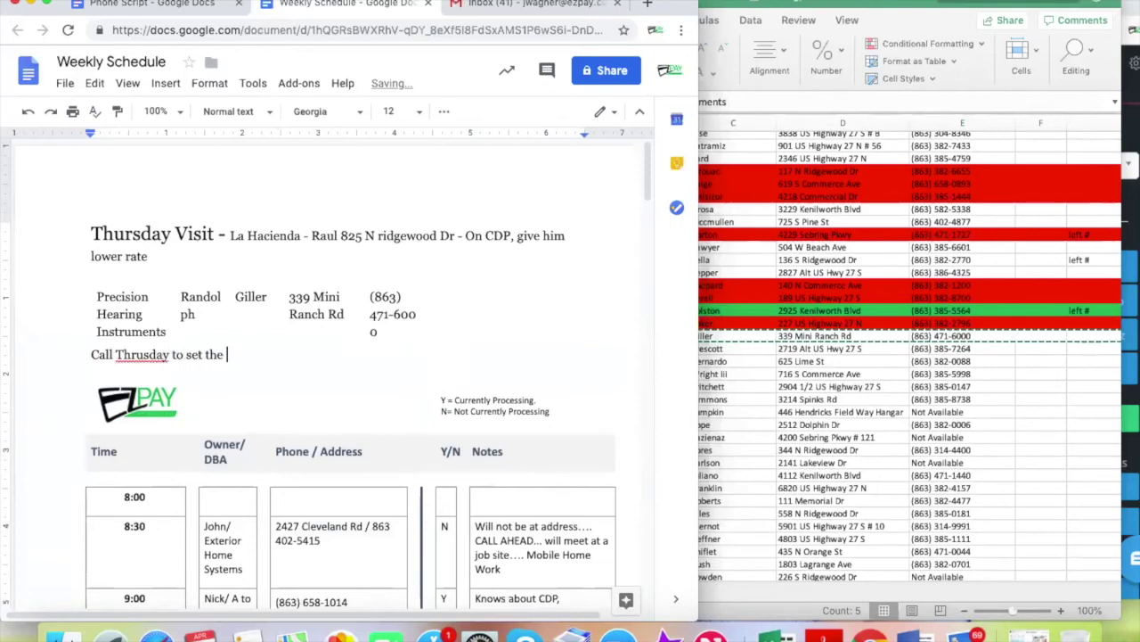
text(time.... was interested)
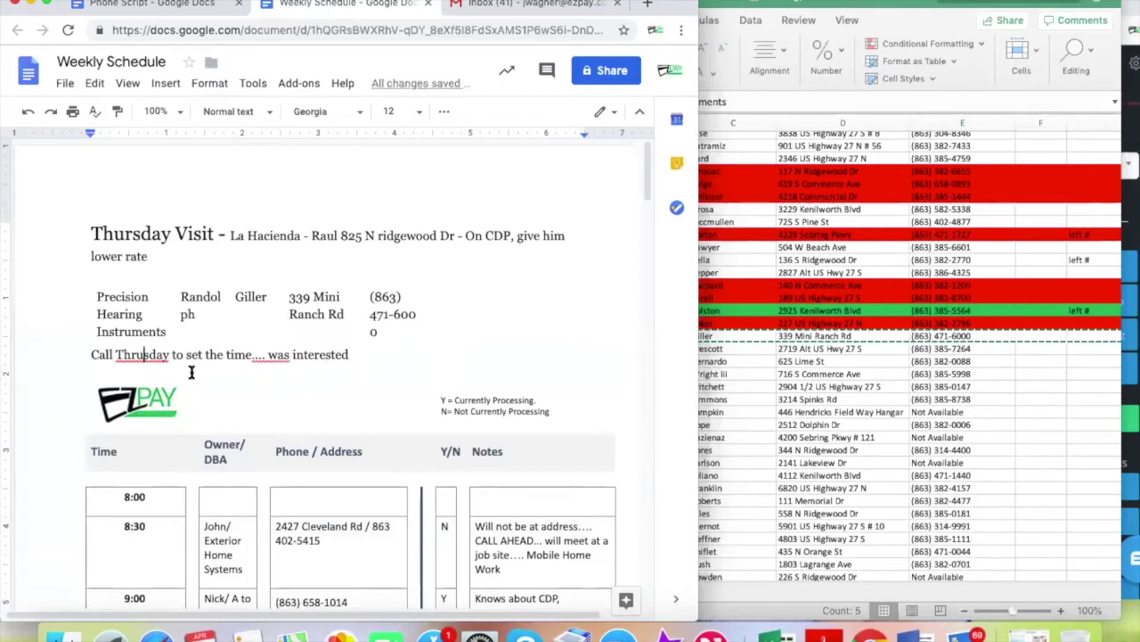
right_click(154, 356)
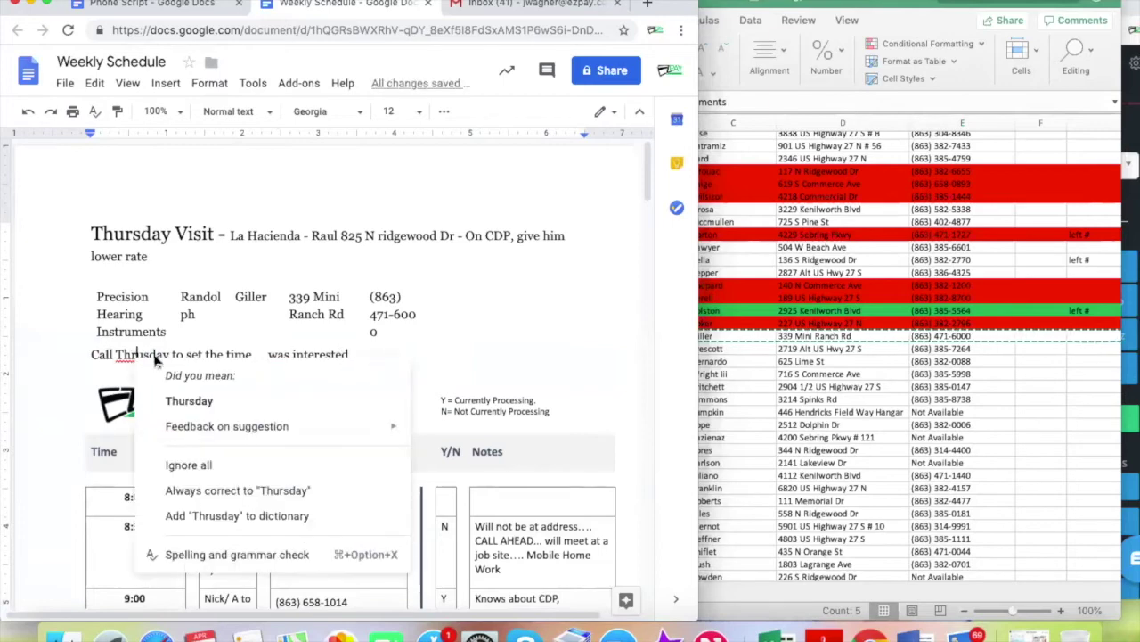
click(201, 401)
click(377, 353)
key(Return)
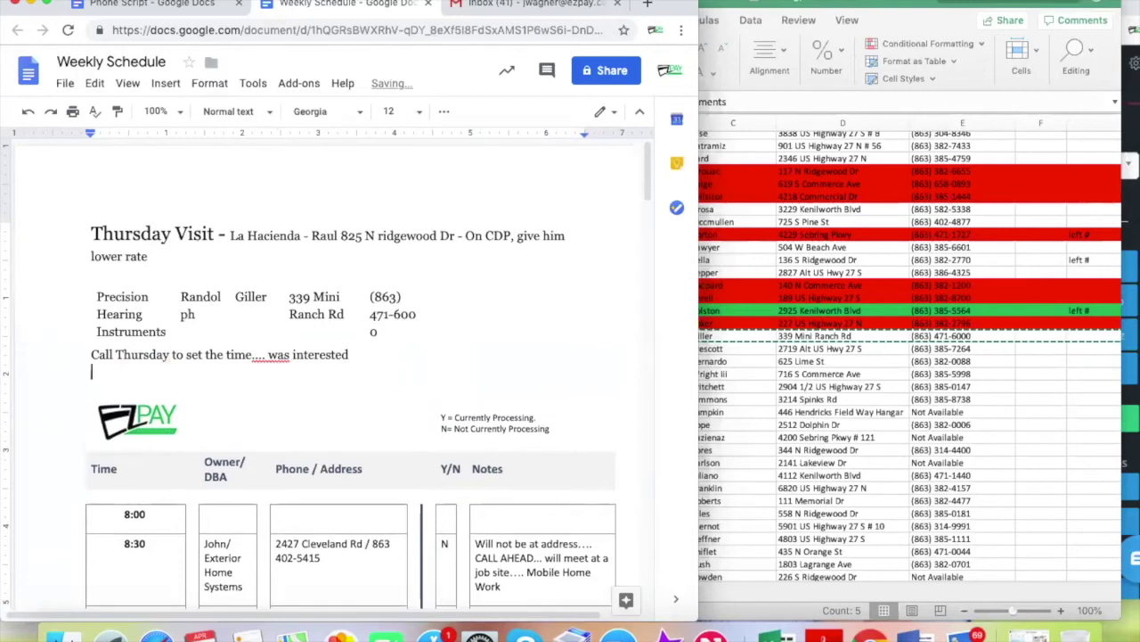
key(super+Tab)
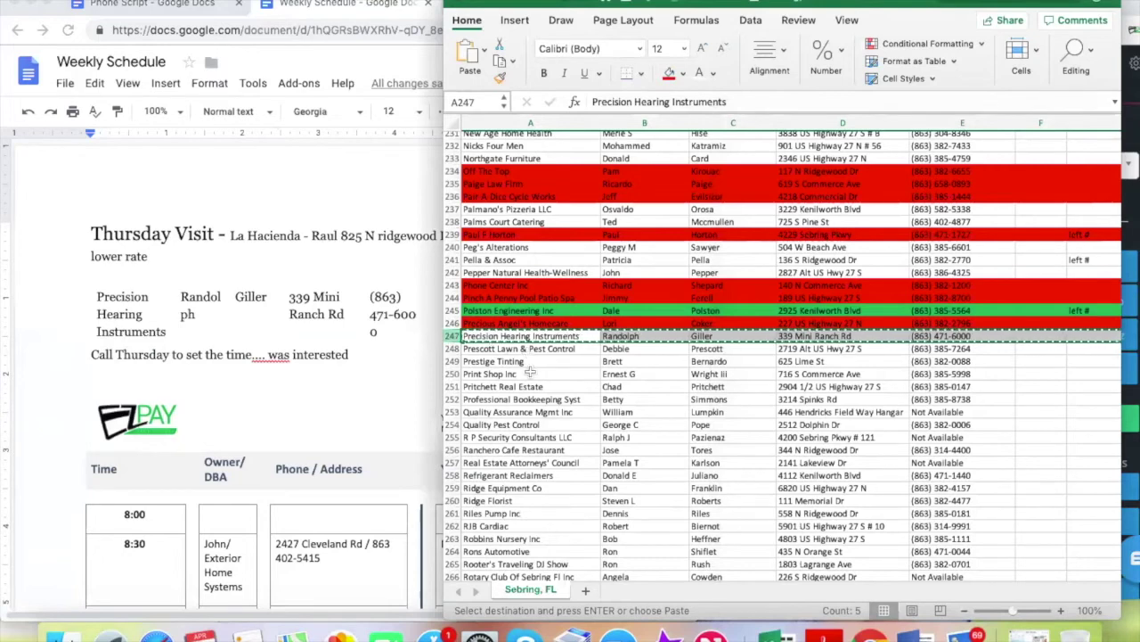
click(452, 336)
Fill Precision Hearing Instruments' row 247 blue
right_click(452, 337)
key(Escape)
click(670, 75)
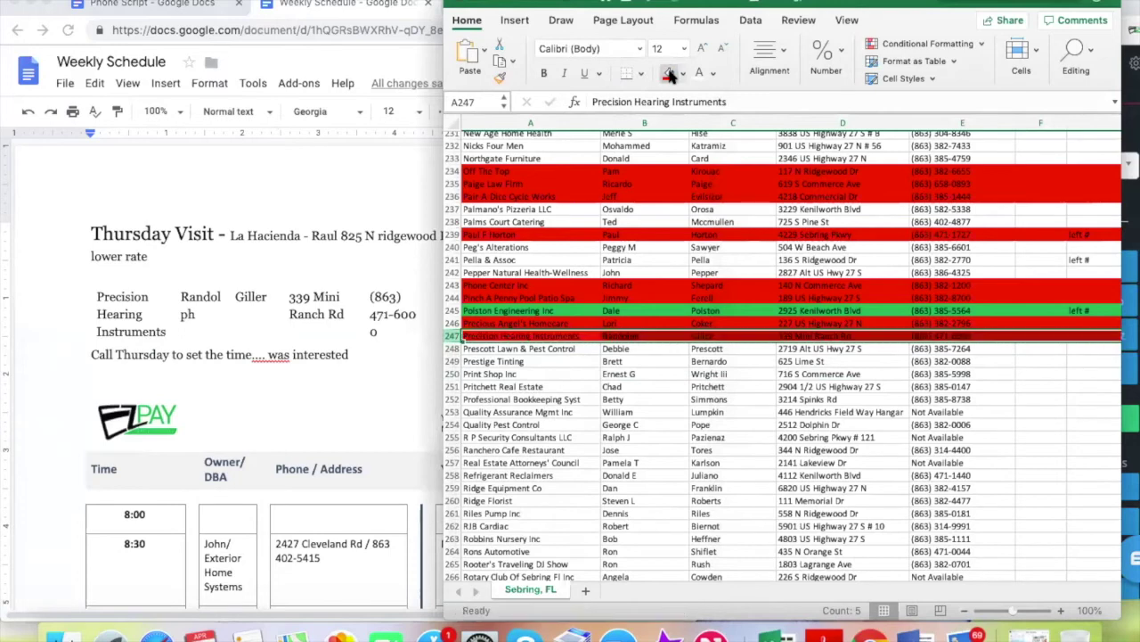
click(732, 424)
Copy the next lead's number from E248 and dial it in Nectardesk
click(943, 353)
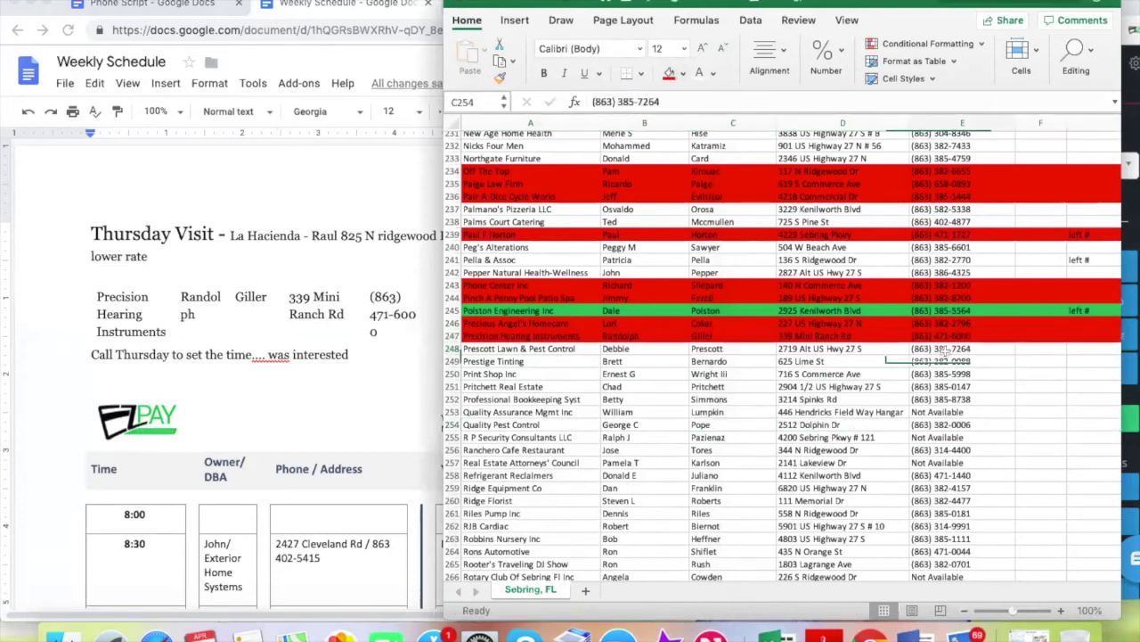
key(cmd+c)
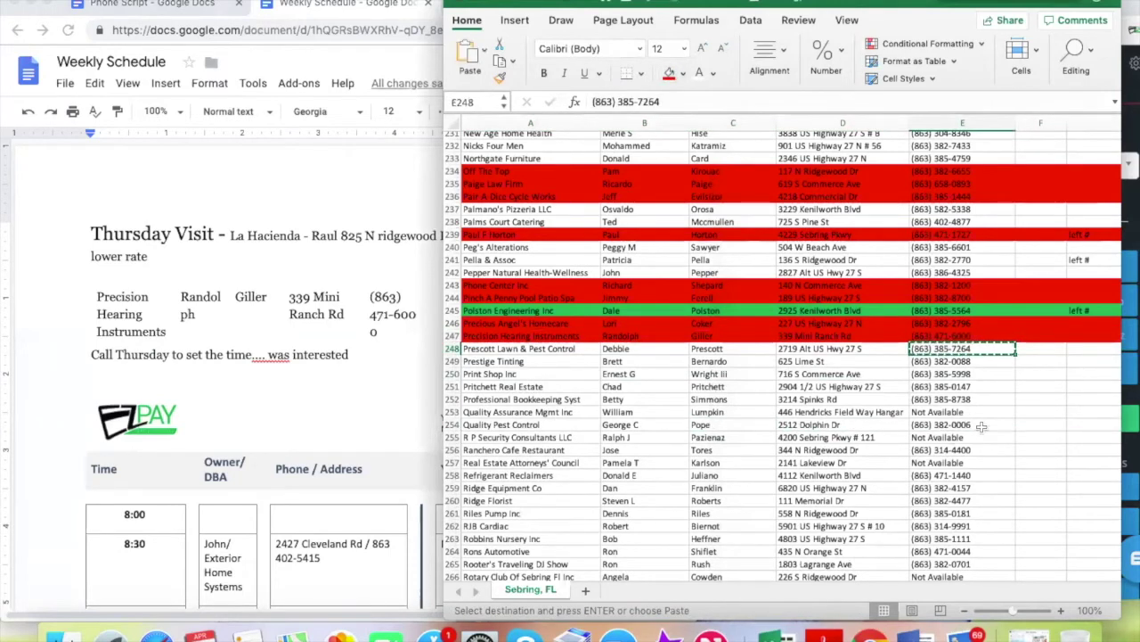
click(1125, 184)
key(cmd+v)
click(1052, 418)
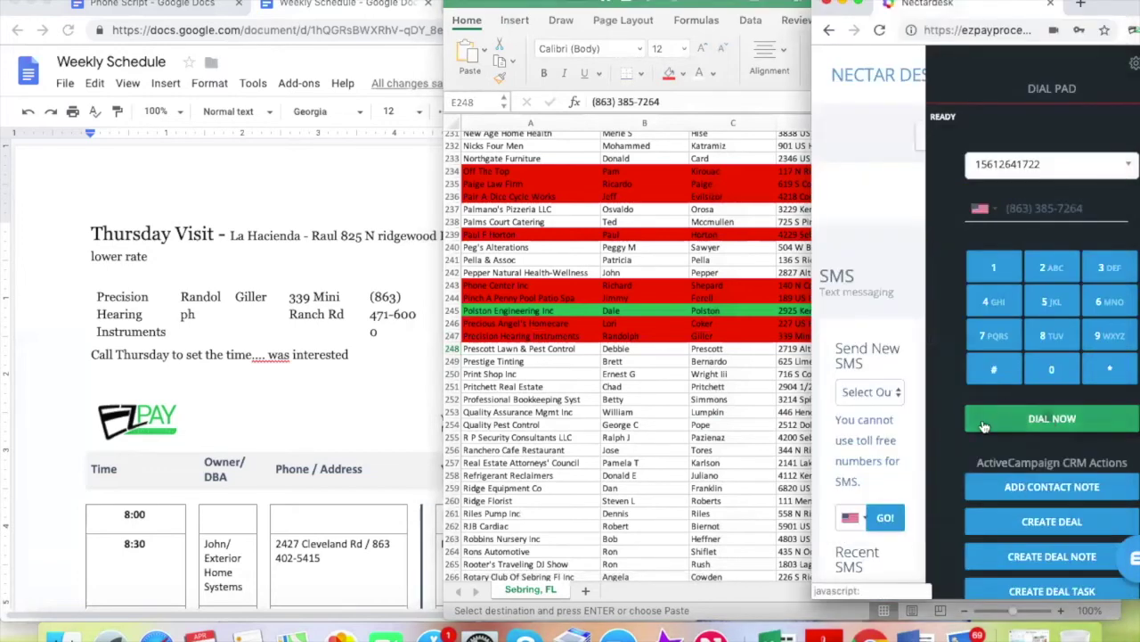
click(499, 356)
click(451, 336)
scroll(784, 356, down, 1)
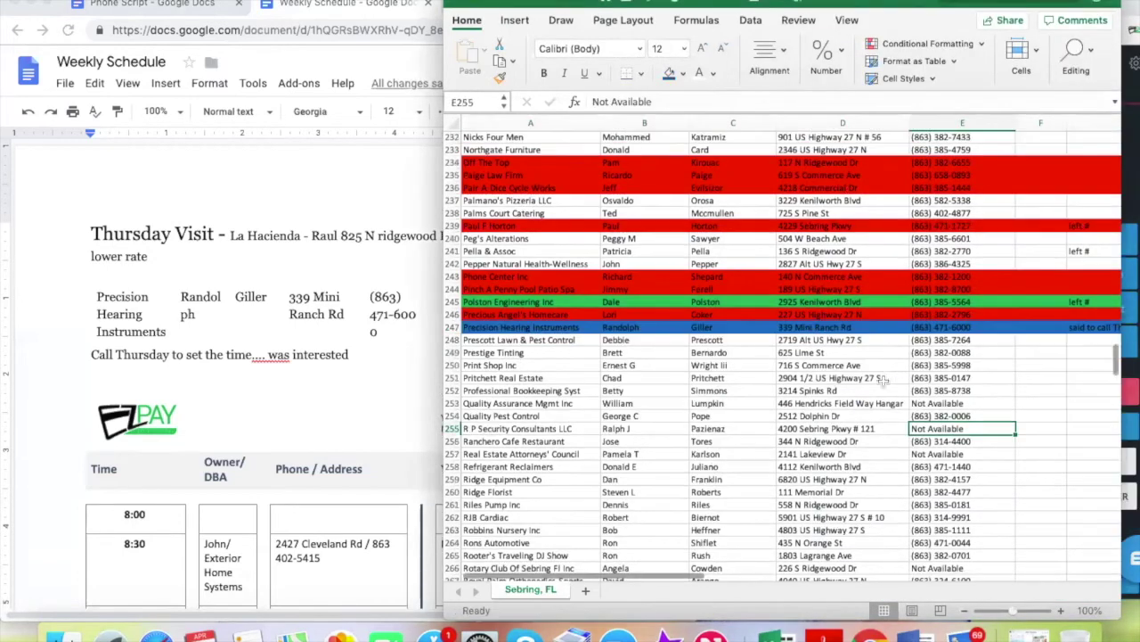
click(938, 341)
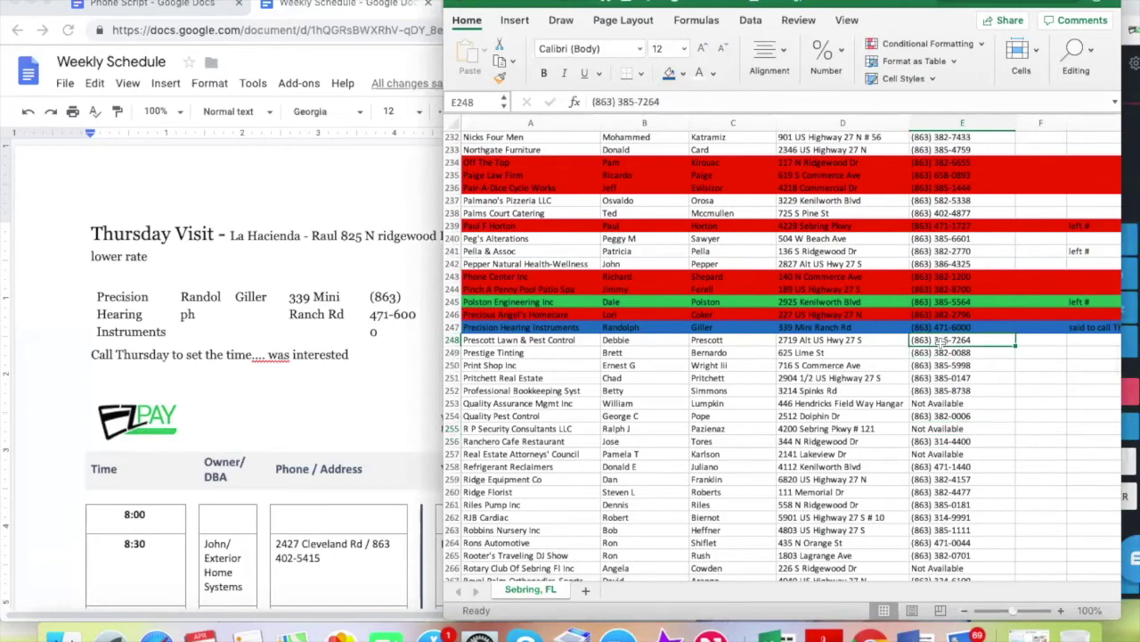
Read the Phone Script document, then select notes cell G248 in Excel
click(165, 5)
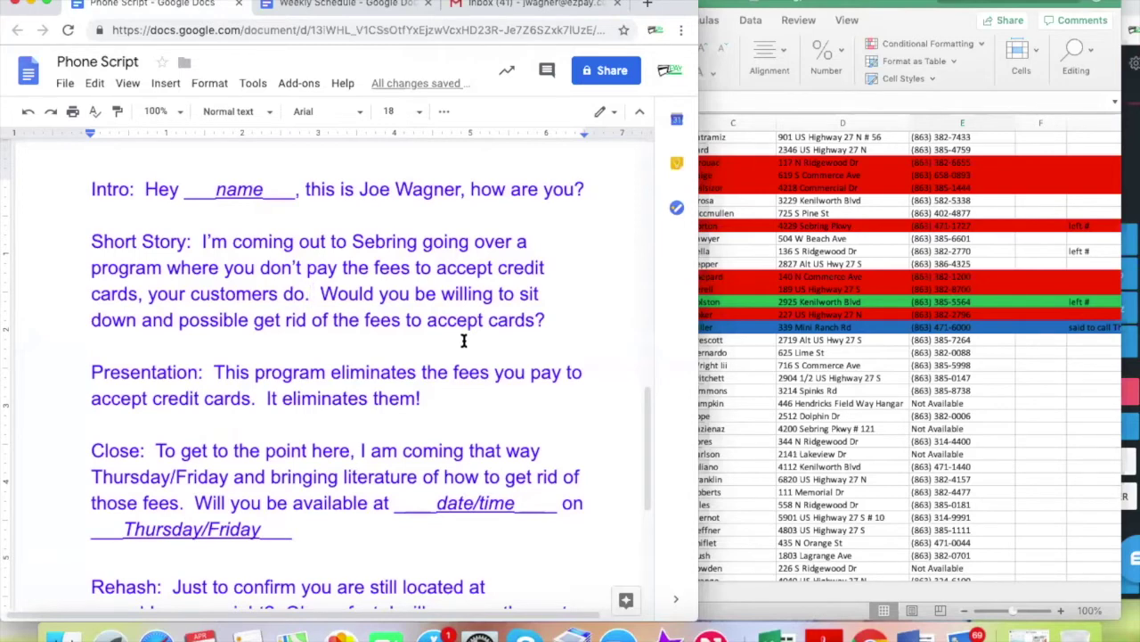
click(1084, 333)
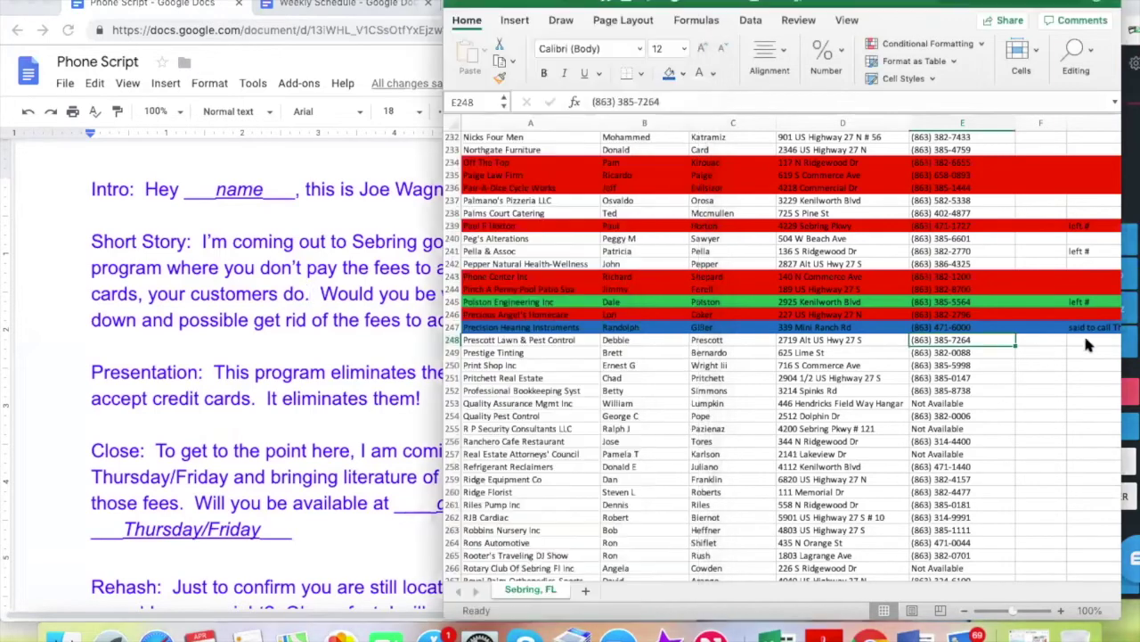
click(1089, 339)
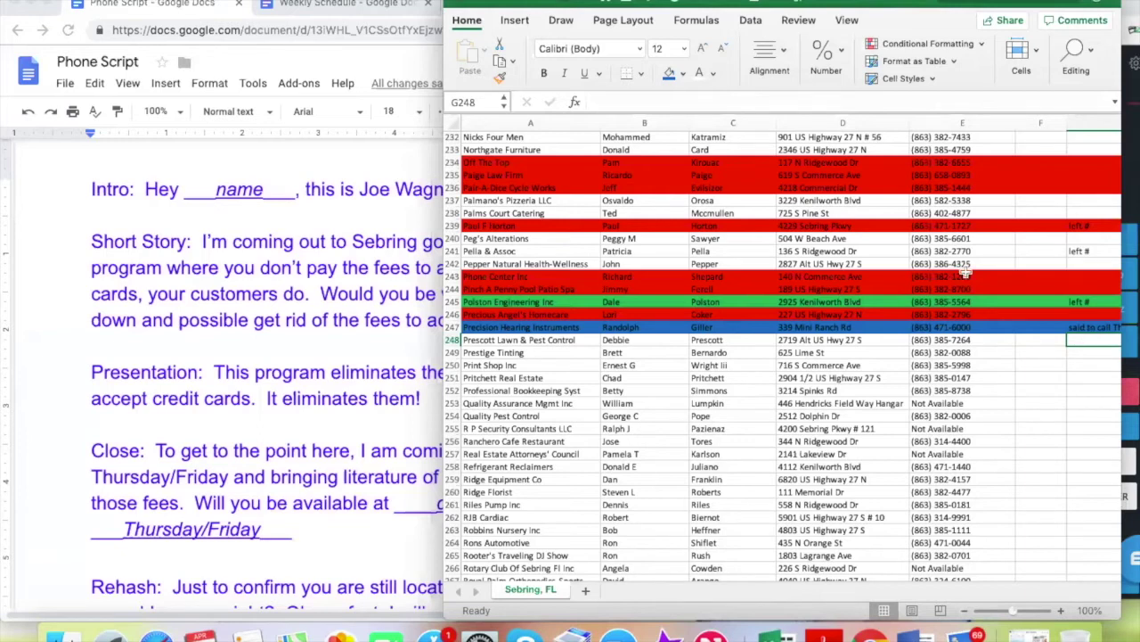
Find the Body Works table in the Weekly Schedule and place the cursor in the empty 10:00 slot
click(334, 5)
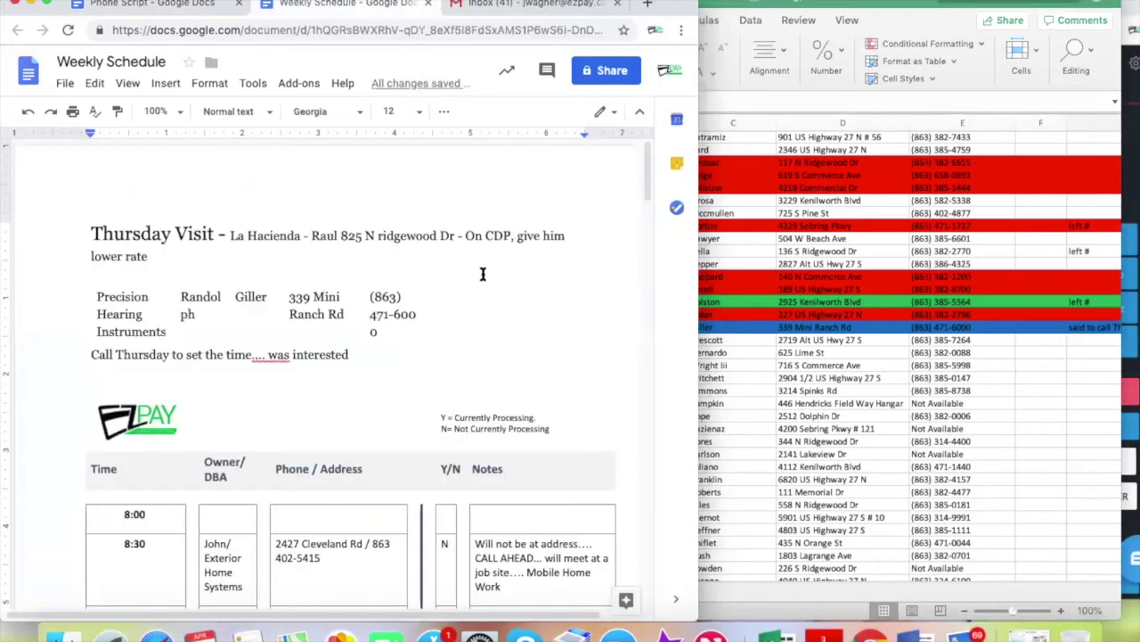
scroll(438, 383, down, 5)
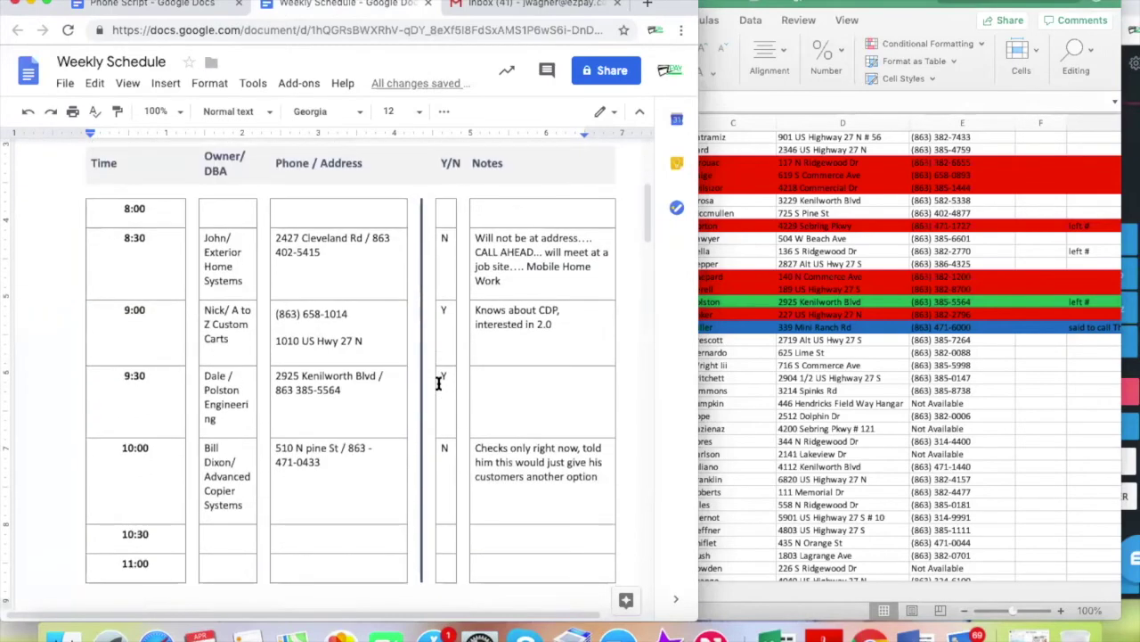
scroll(439, 384, down, 3)
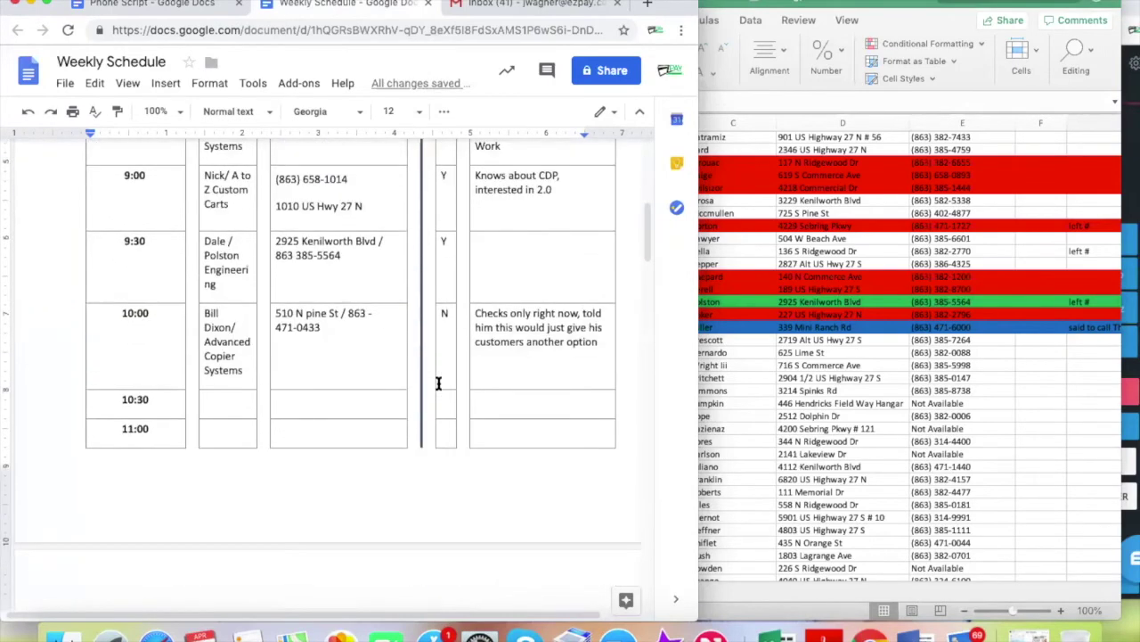
scroll(439, 383, down, 1)
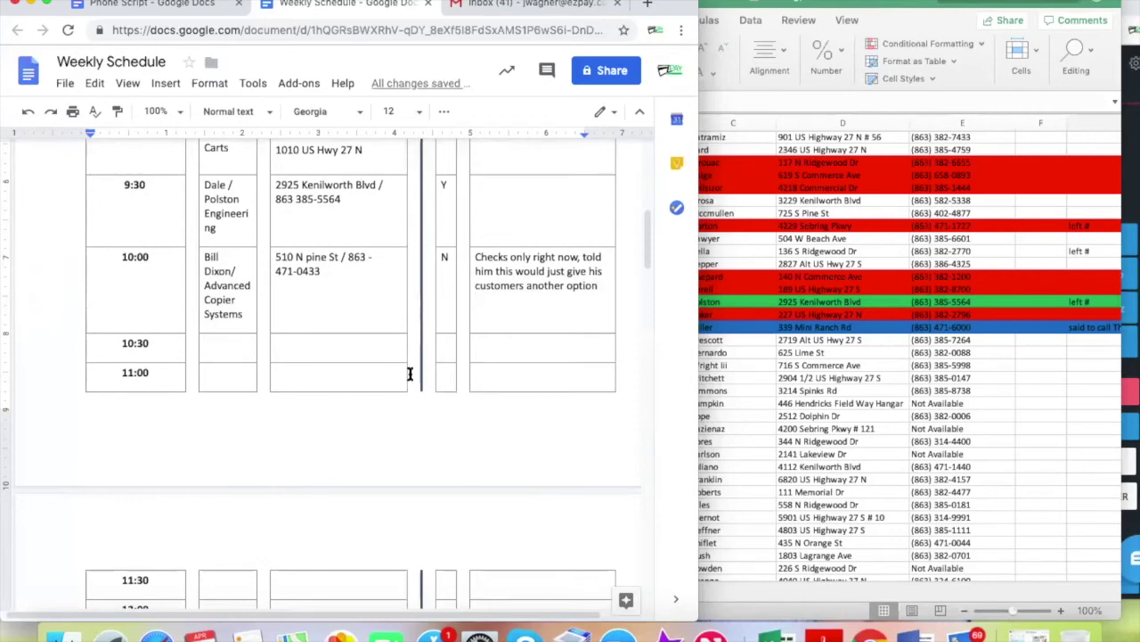
scroll(409, 374, down, 15)
scroll(395, 394, down, 6)
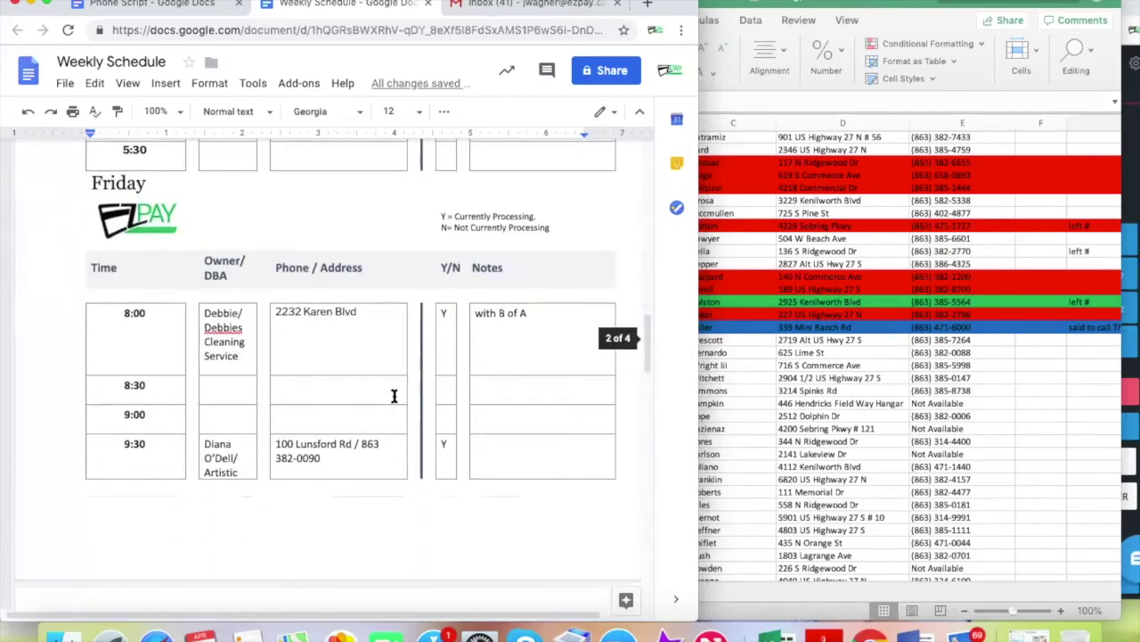
scroll(394, 396, down, 1)
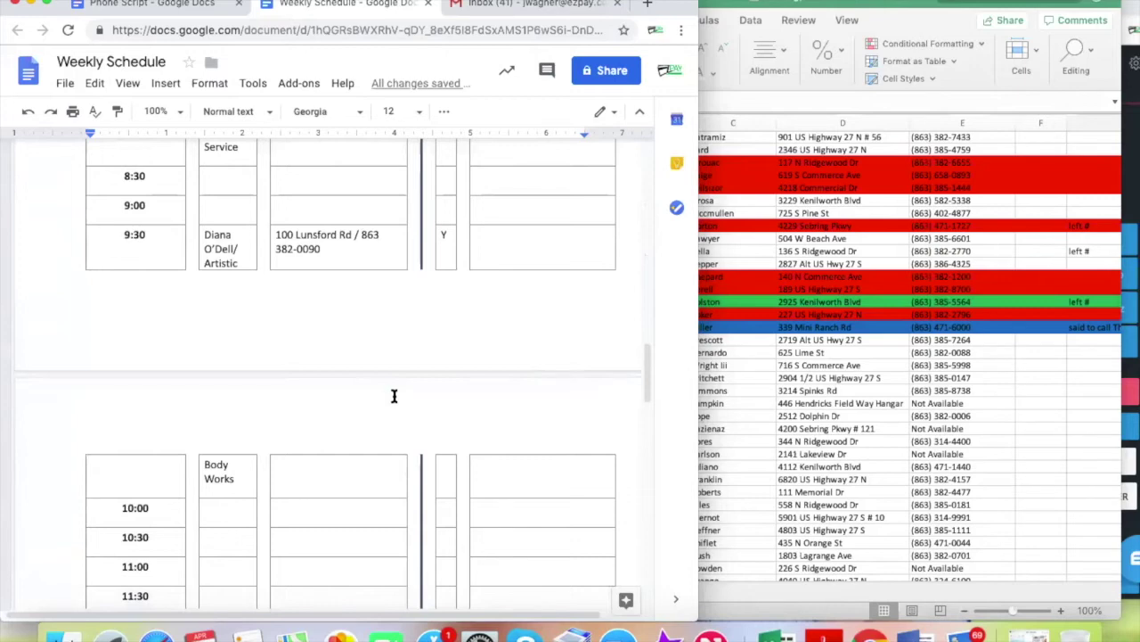
scroll(394, 396, up, 2)
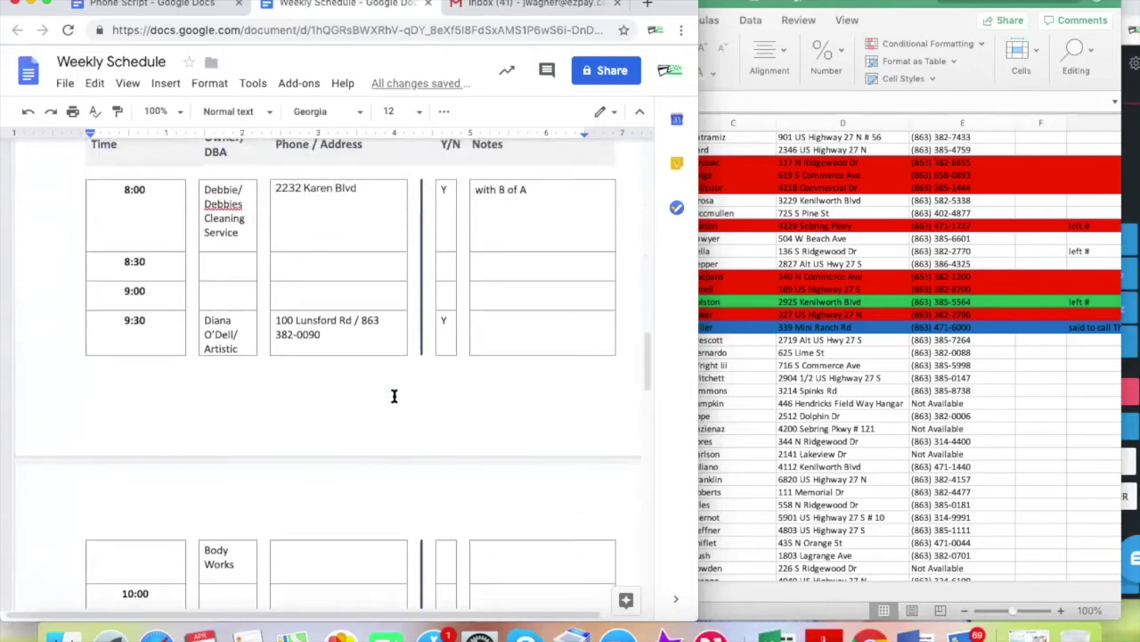
scroll(394, 395, down, 4)
scroll(394, 395, down, 3)
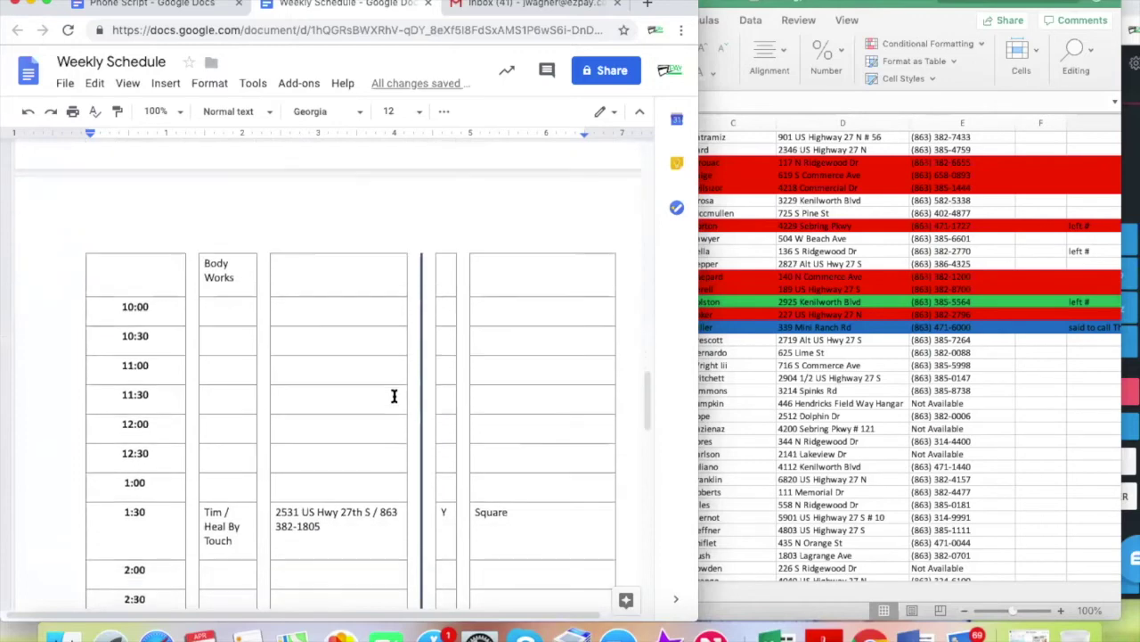
scroll(394, 396, up, 2)
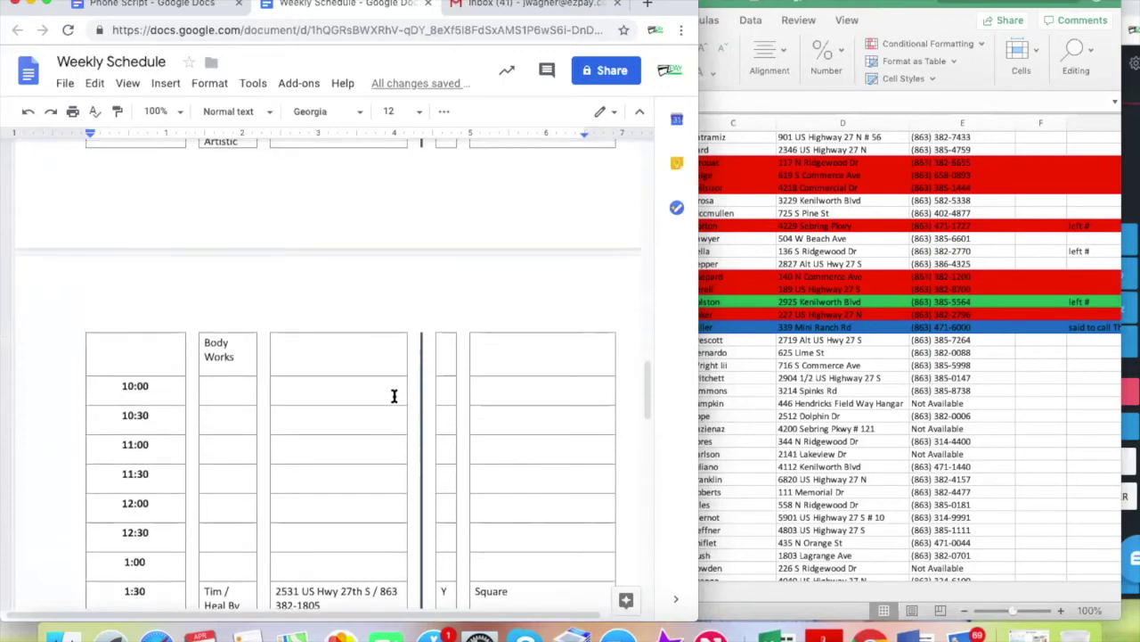
scroll(394, 395, up, 3)
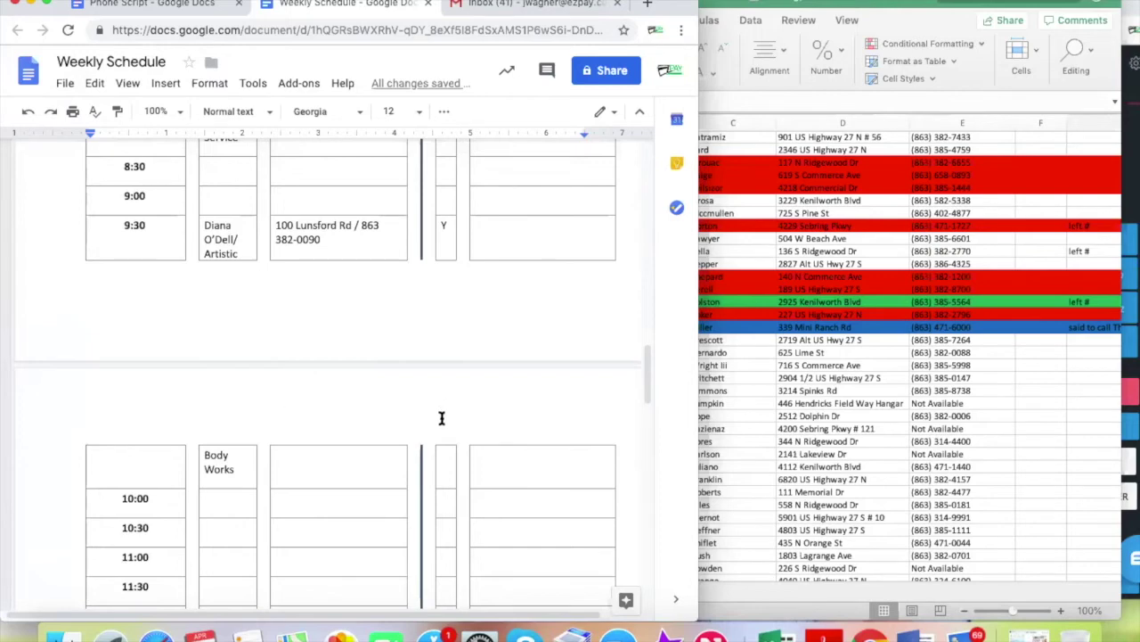
scroll(441, 418, down, 1)
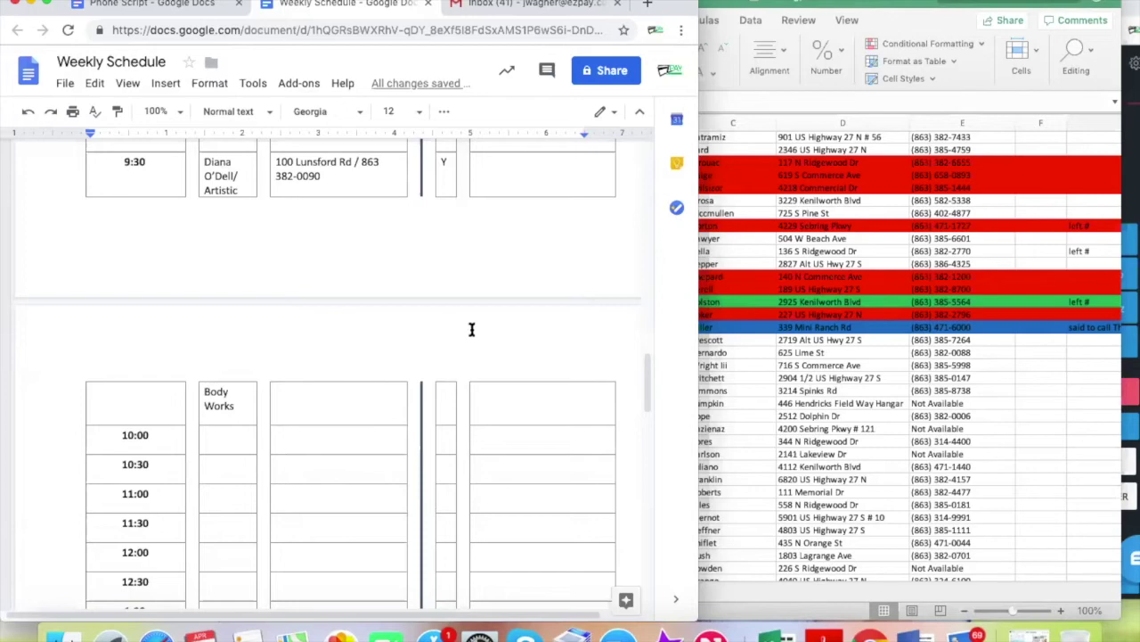
click(237, 437)
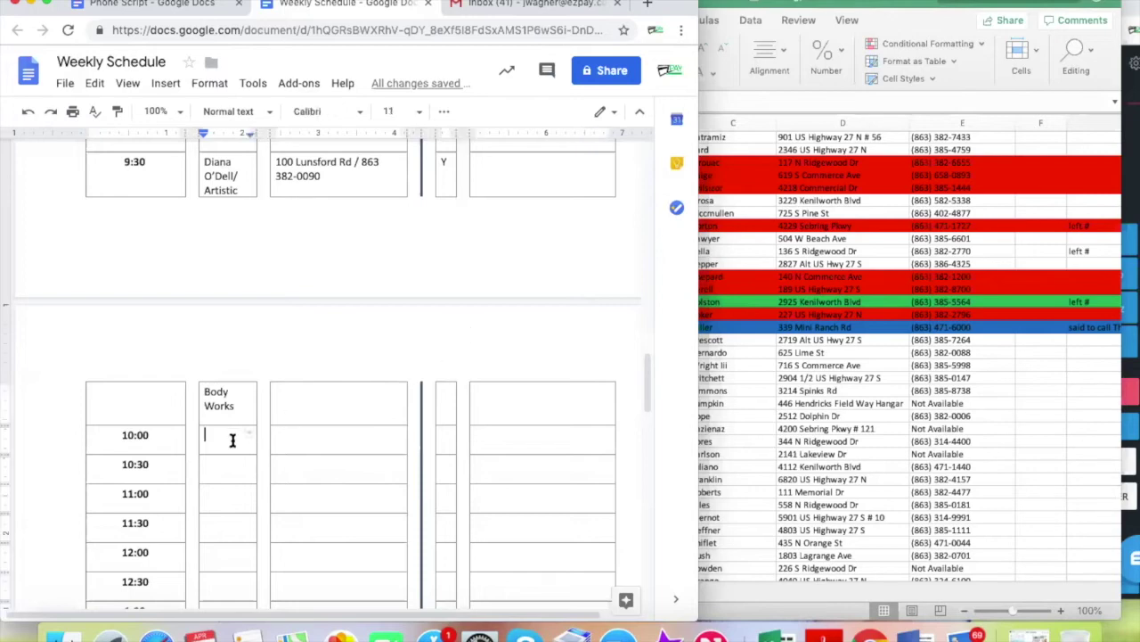
click(815, 341)
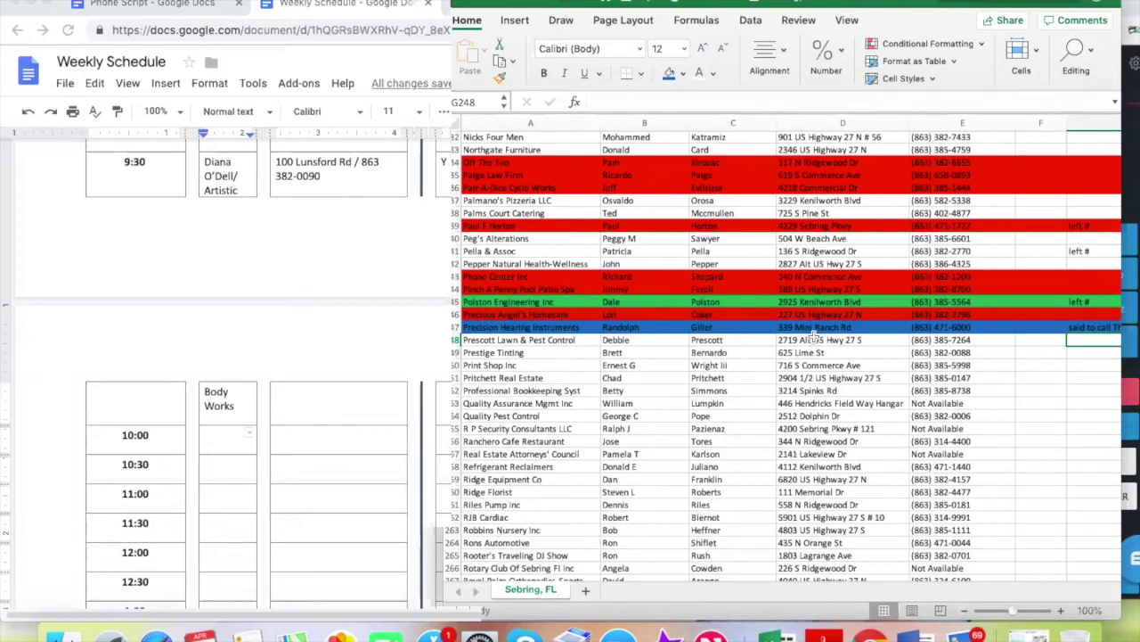
End the active Nectardesk call
click(212, 436)
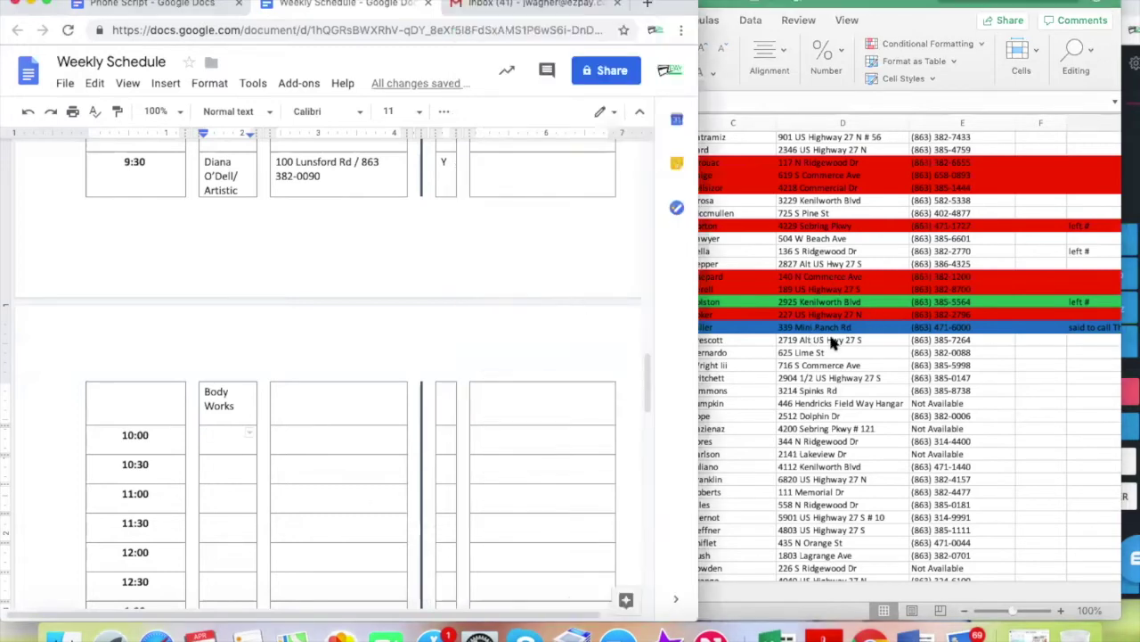
click(831, 342)
click(1132, 178)
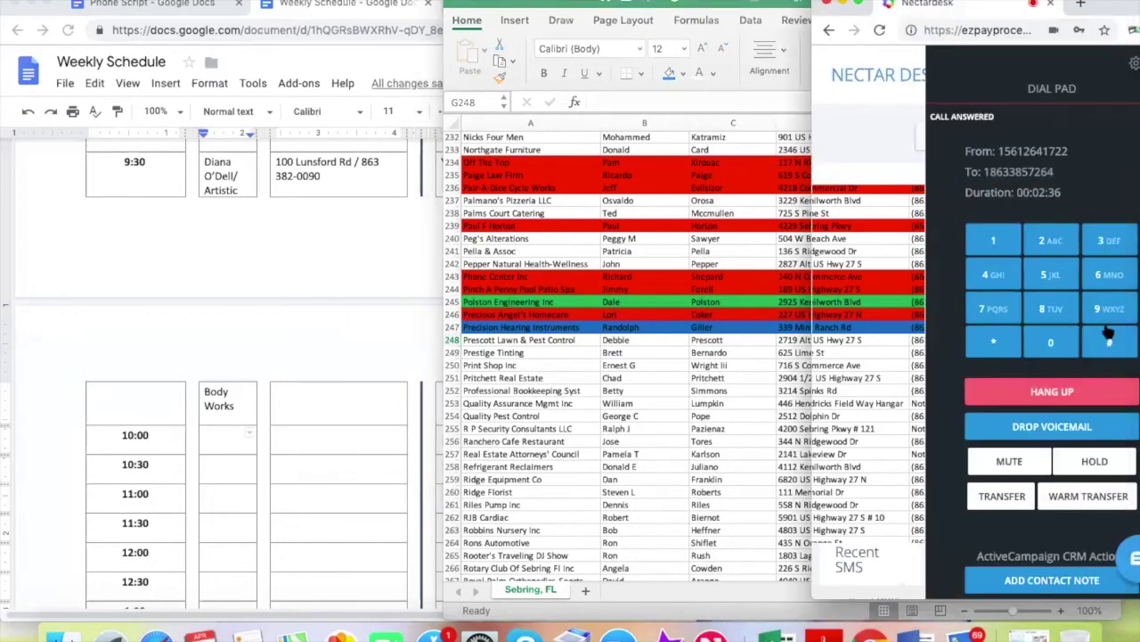
click(1051, 392)
Fill row 248 for Prescott Lawn & Pest Control with the standard green
click(687, 395)
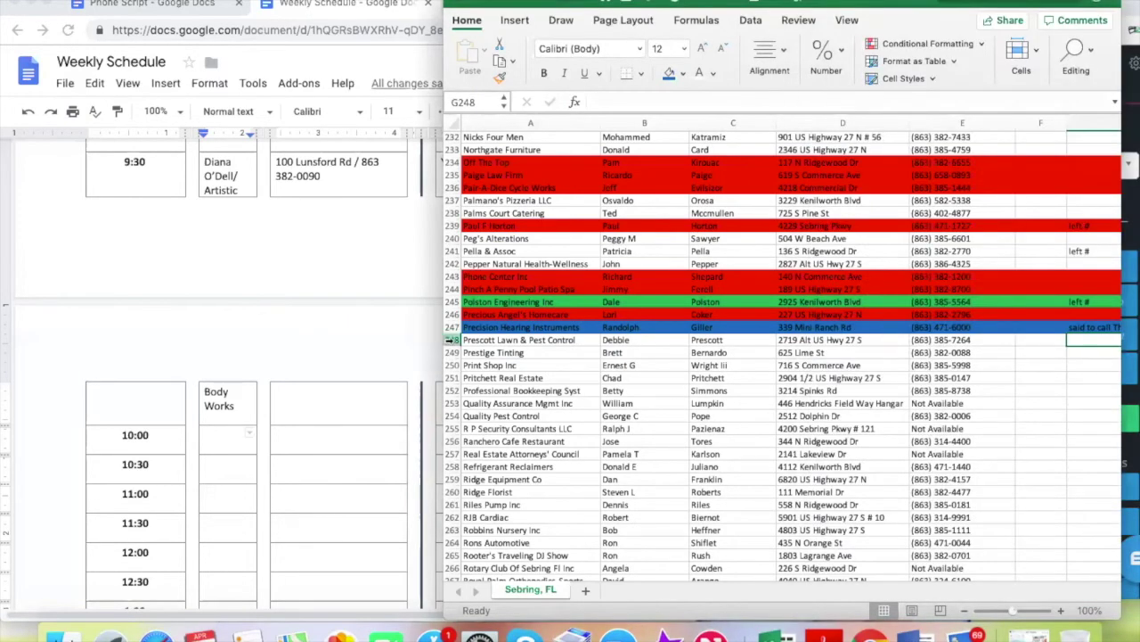
click(451, 339)
click(683, 73)
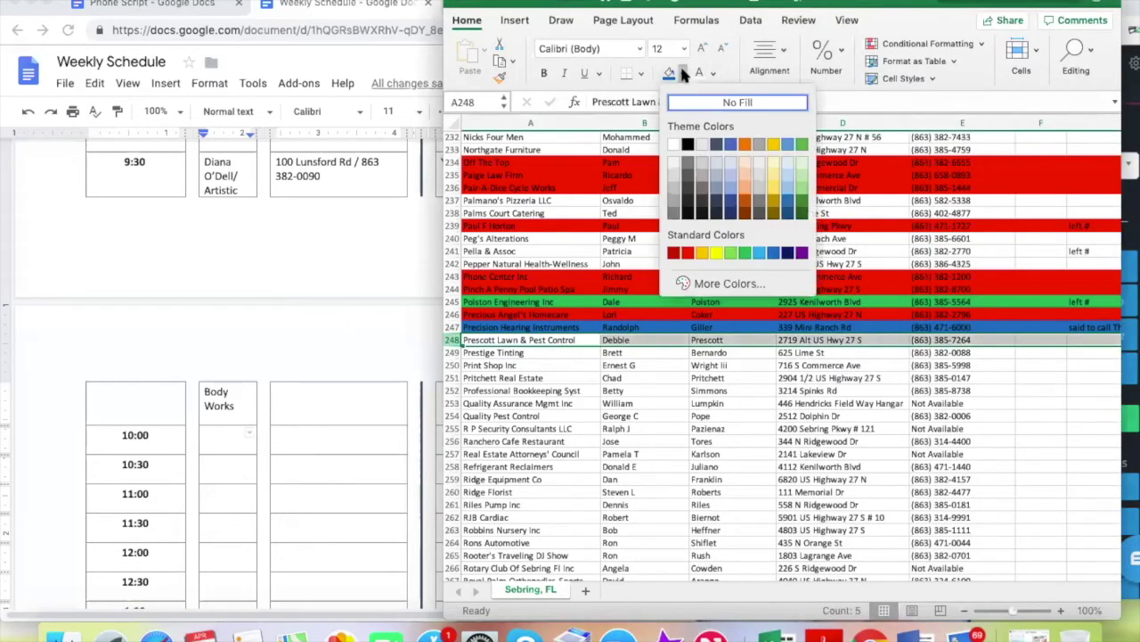
click(746, 256)
click(597, 377)
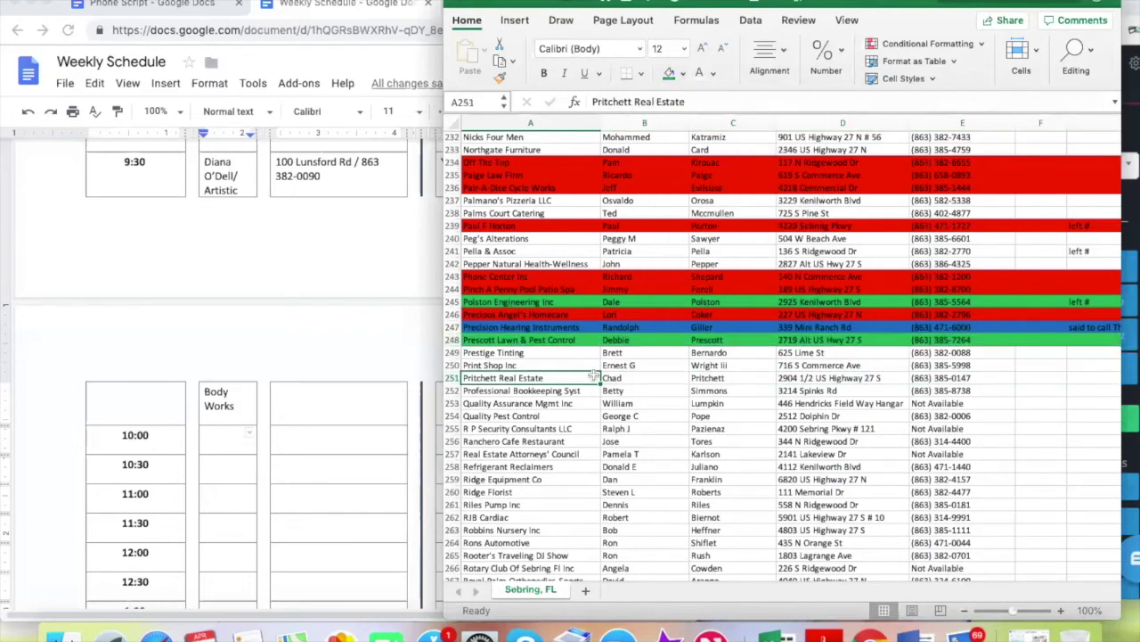
click(525, 343)
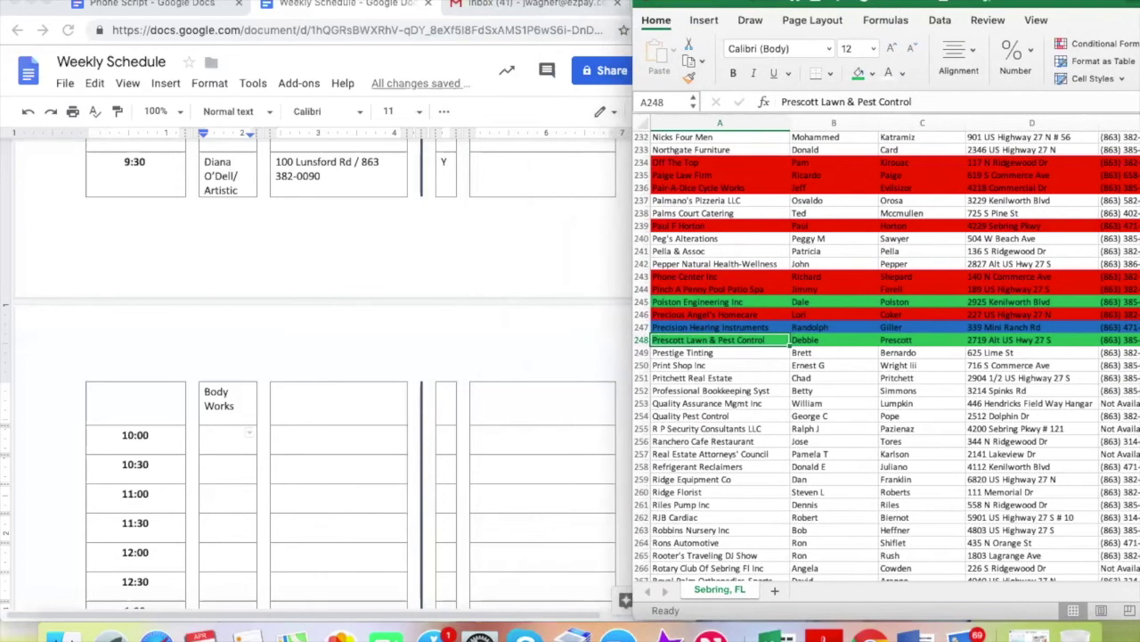
Enter the contact's name with Prescott Lawn & Pest Control, plus its address and phone, in the 10:00 row
click(213, 436)
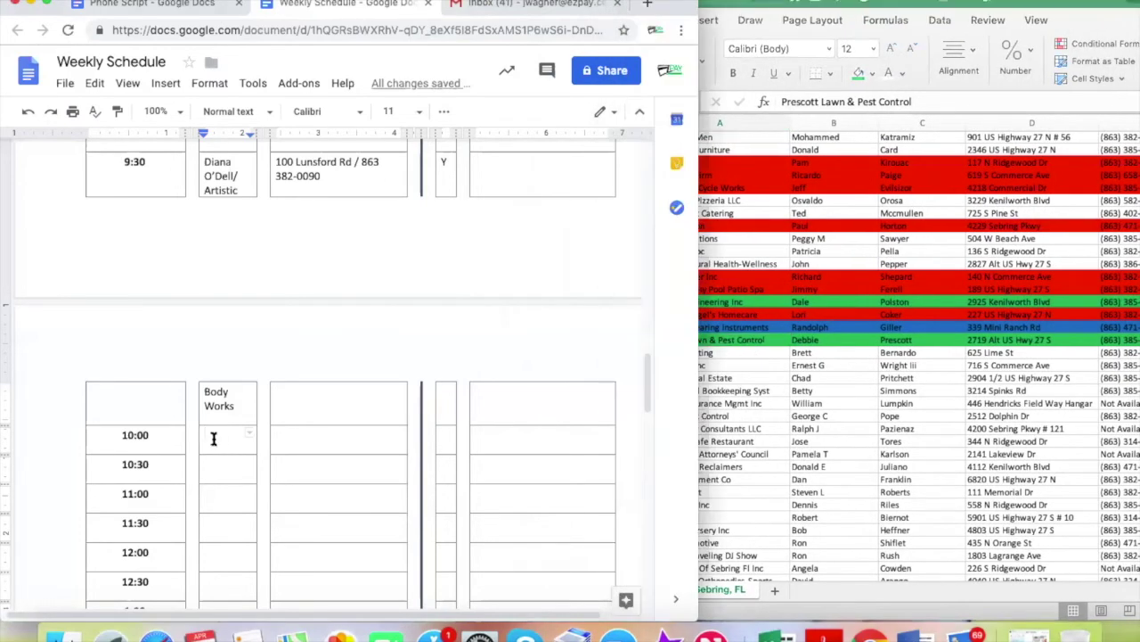
text(Debbie / Prescott Lawn & P)
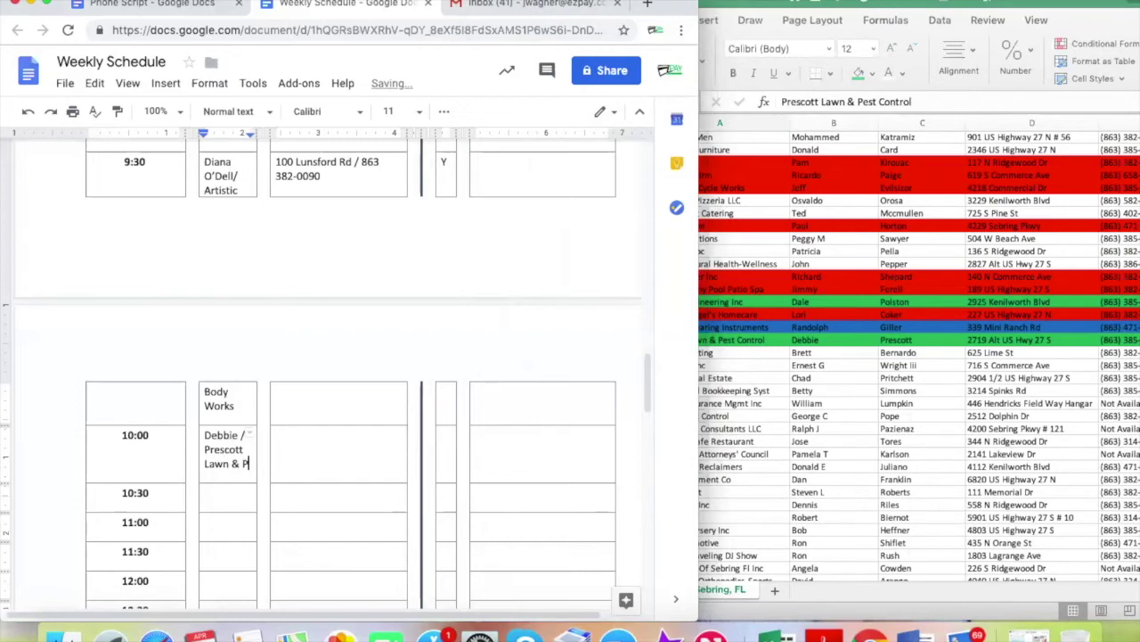
text(est Control)
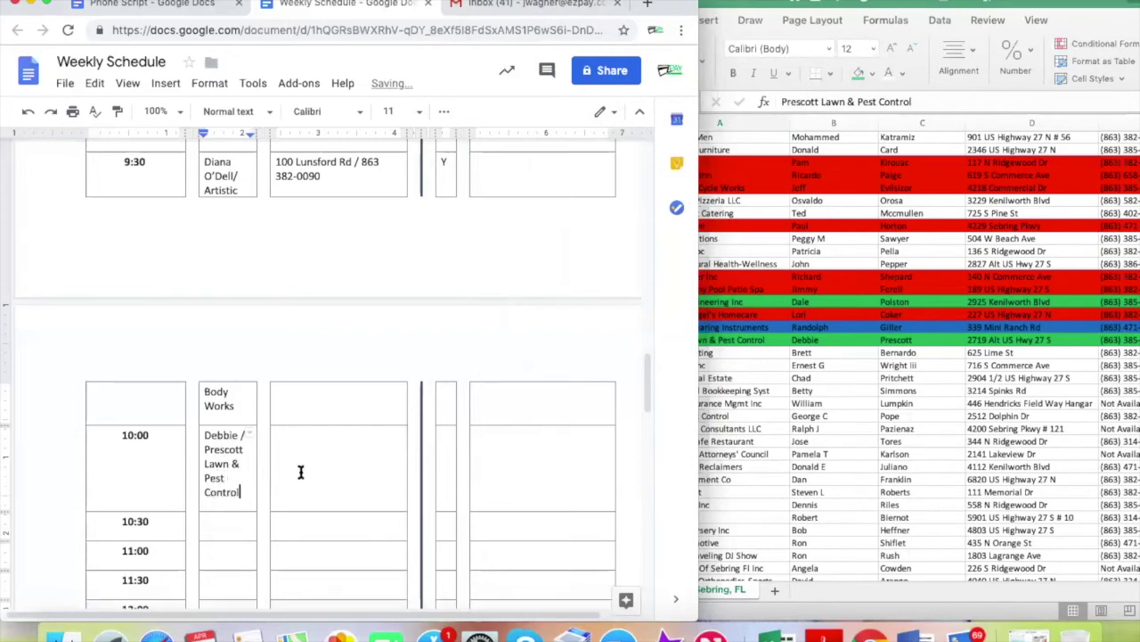
click(302, 441)
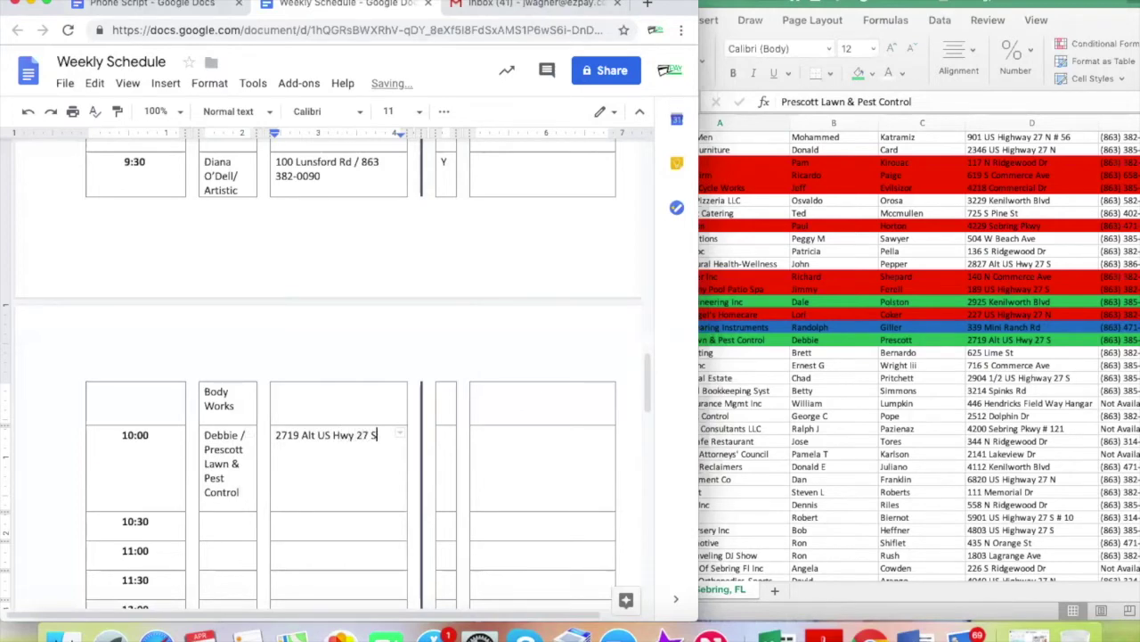
drag(923, 3, 818, 3)
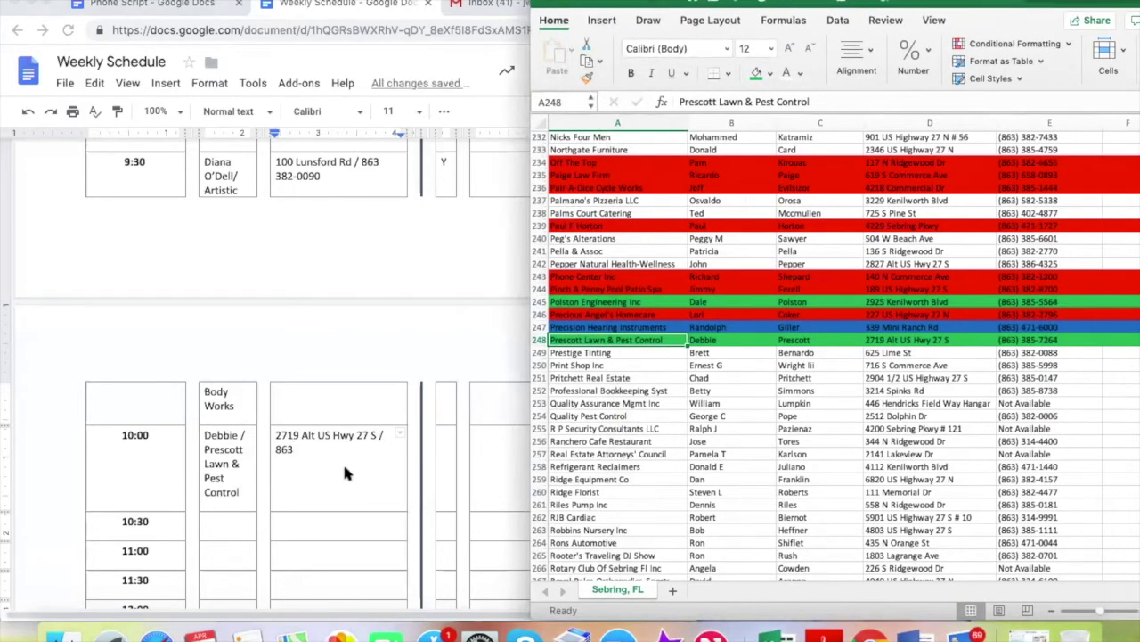
click(331, 455)
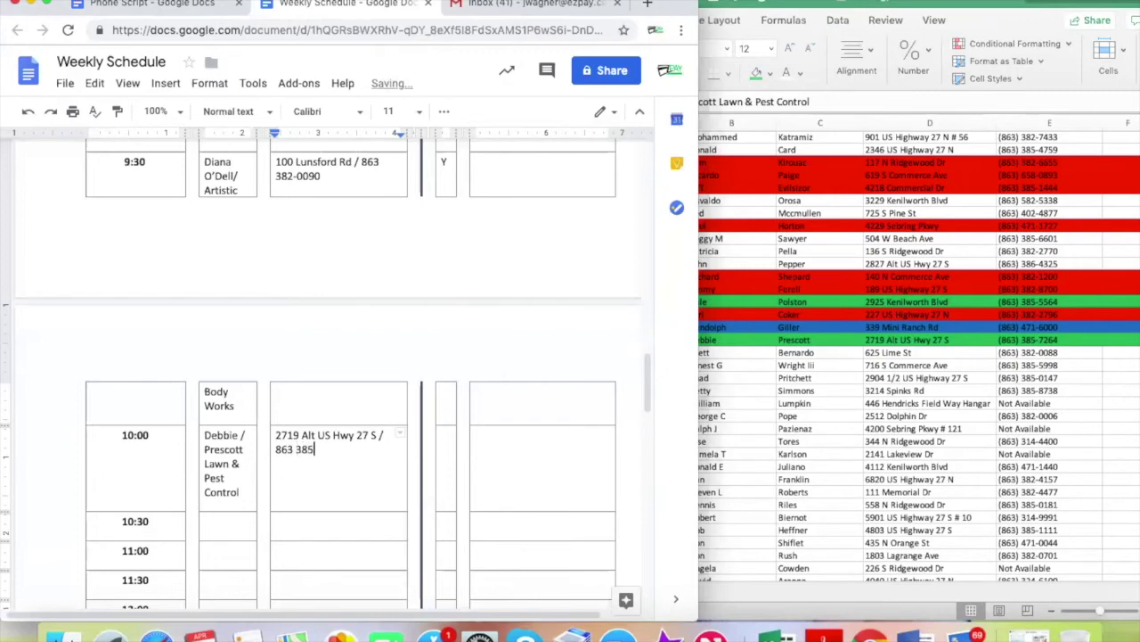
Mark the 10:00 booking Y and note 'Said "that'd be great for me...."', fixing the typo
click(446, 444)
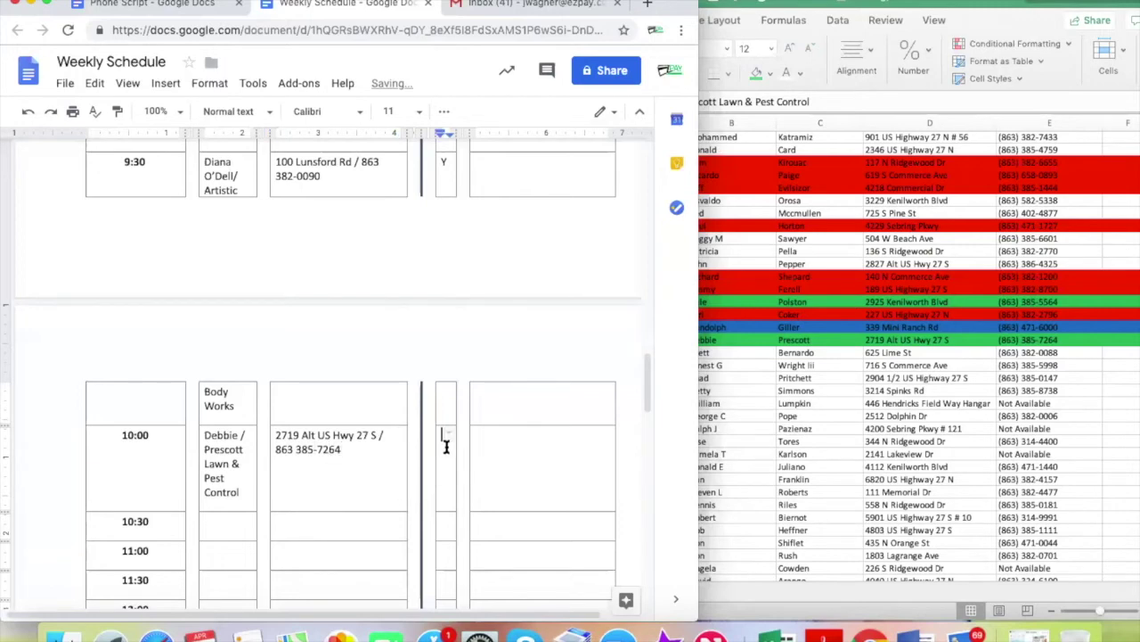
text(Y)
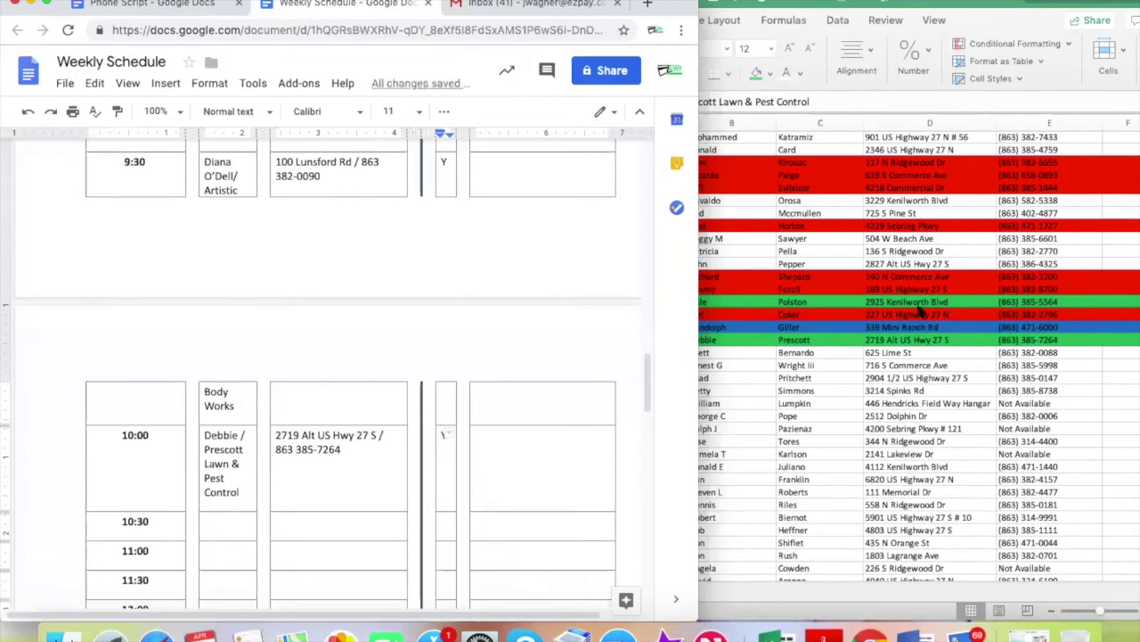
click(847, 428)
click(484, 446)
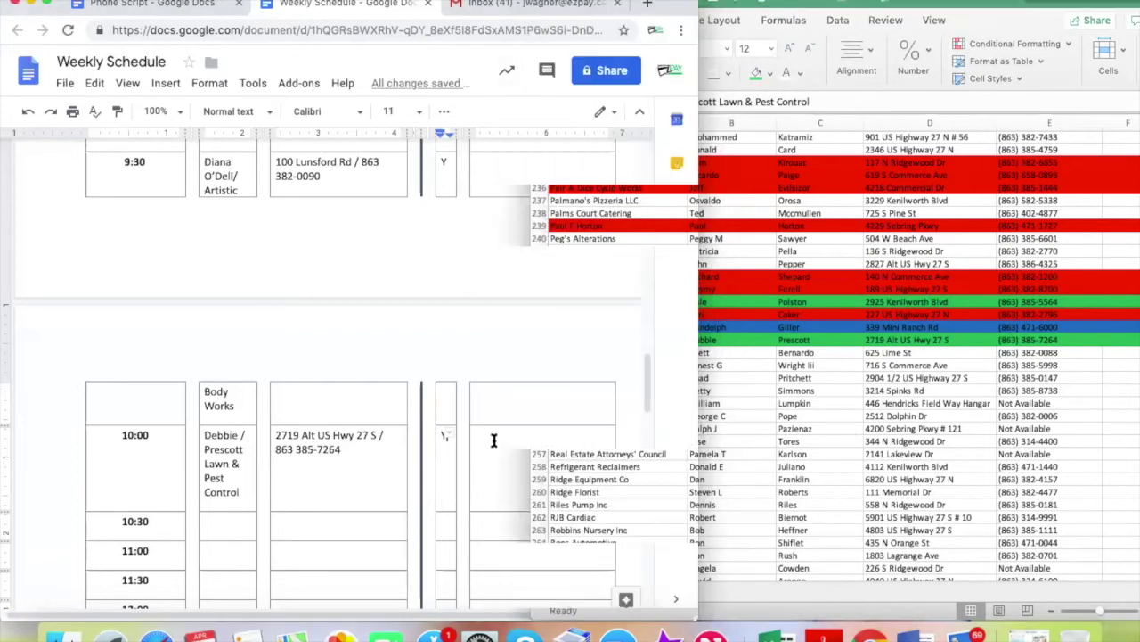
text(Said "tha)
text(t's be great for )
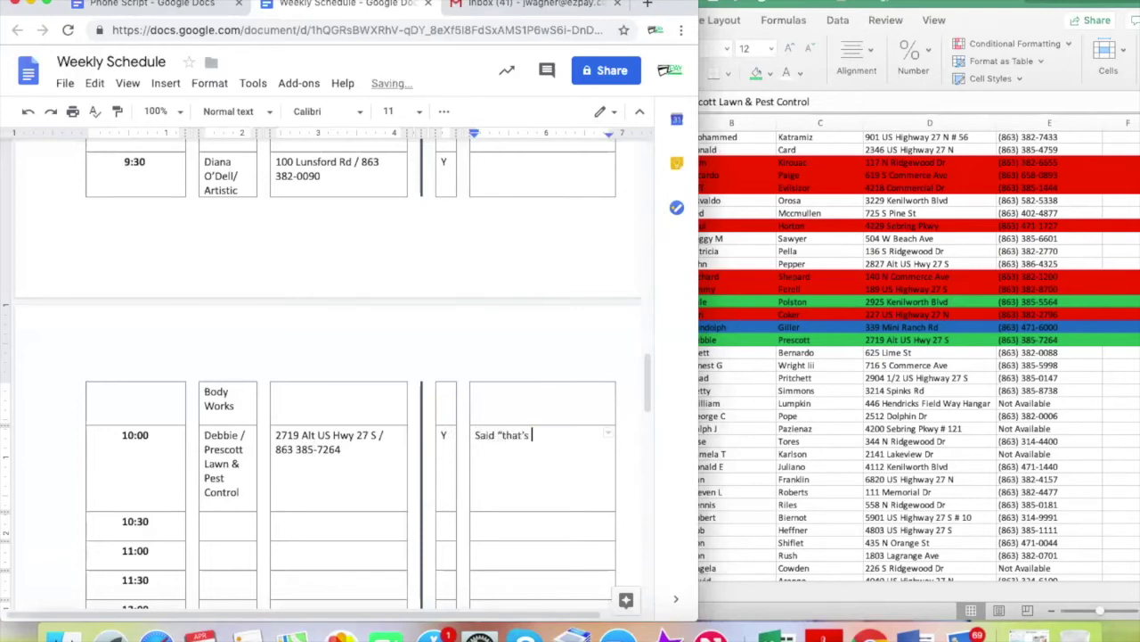
text(me....")
click(529, 437)
key(BackSpace)
text(d)
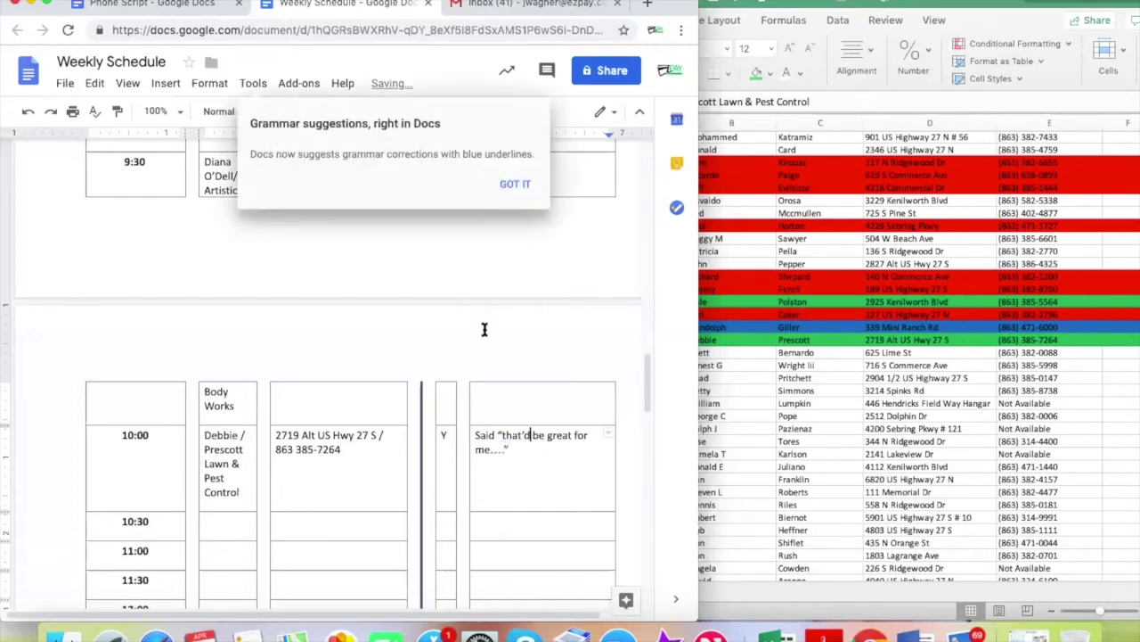
click(515, 185)
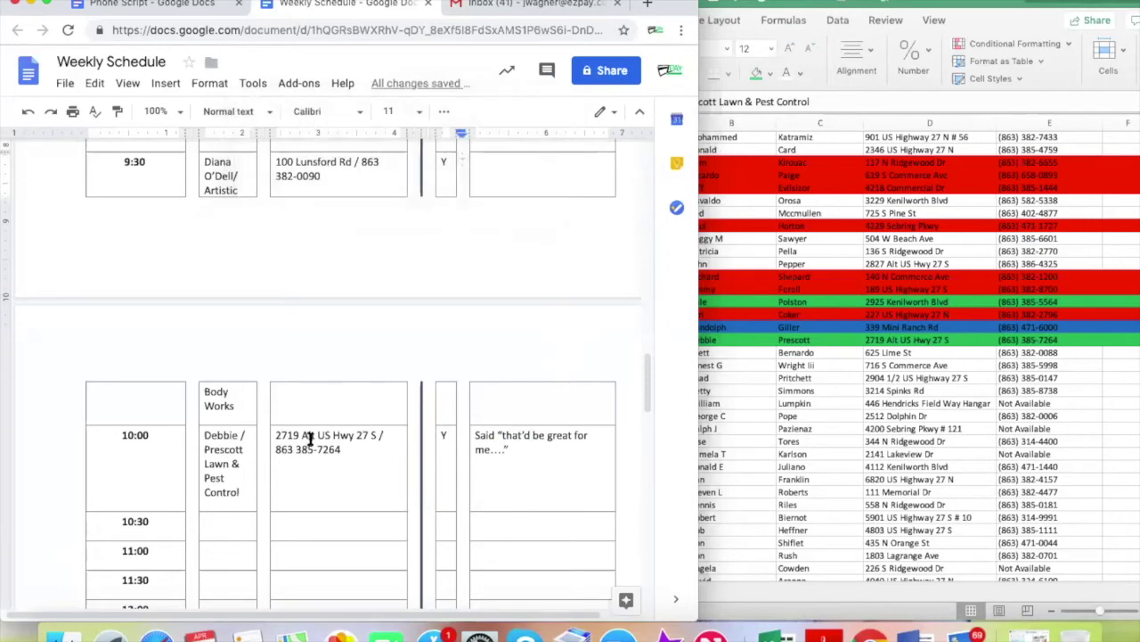
Return to the lead sheet and select the next lead, Prestige Tinting
scroll(462, 369, up, 3)
scroll(462, 369, down, 2)
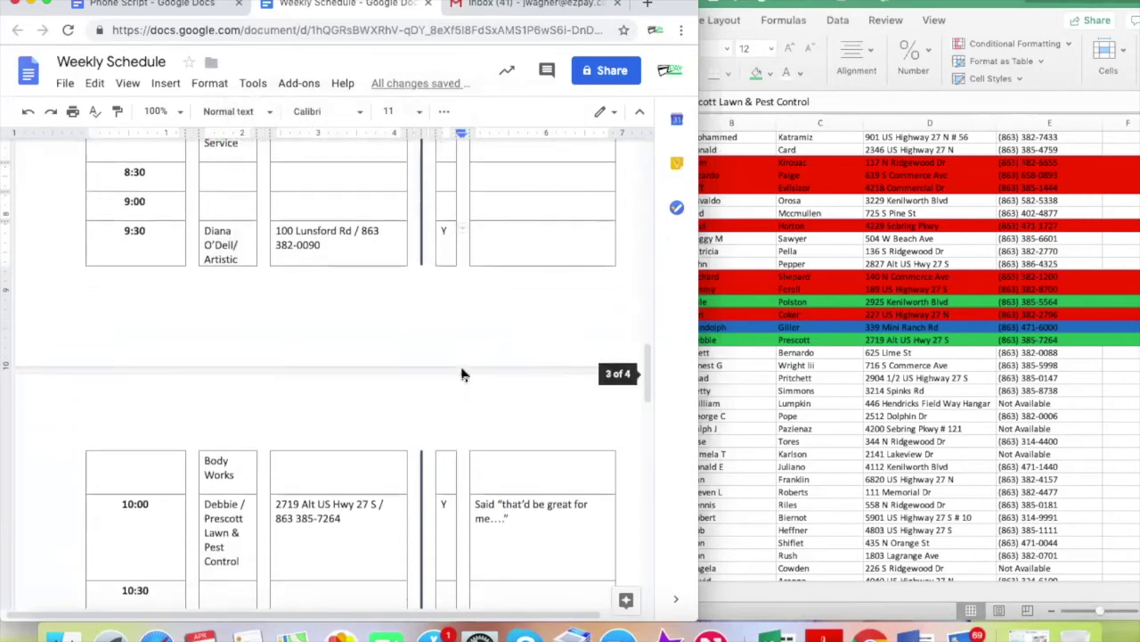
click(902, 340)
click(608, 355)
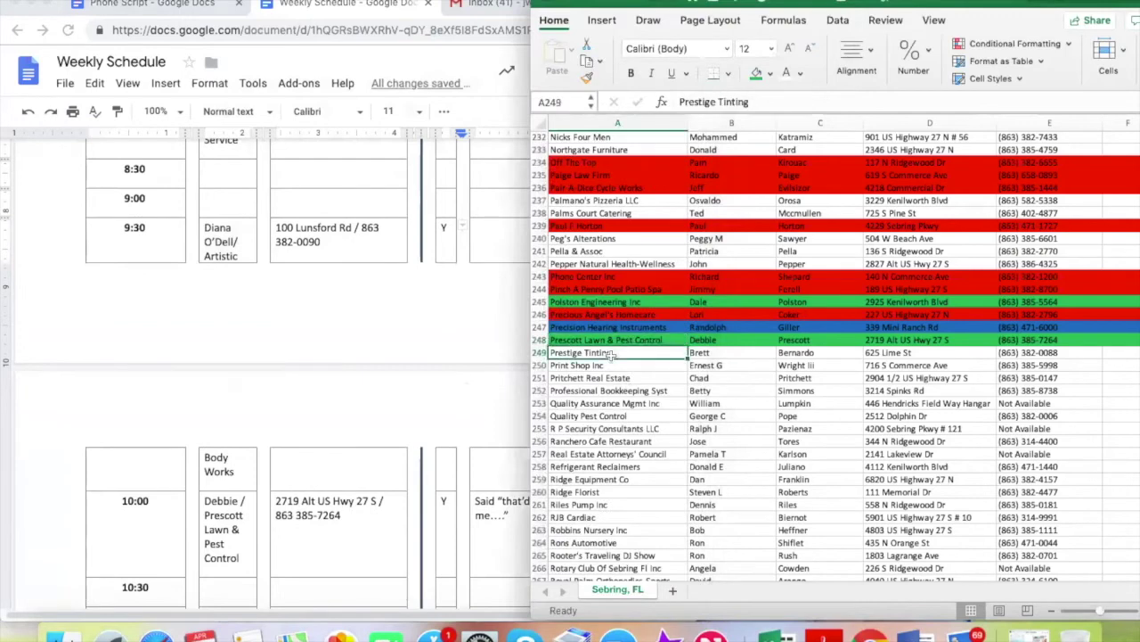
drag(977, 4, 891, 5)
Dial Prestige Tinting's number from E249 in Nectardesk, replacing the previous number
click(1128, 140)
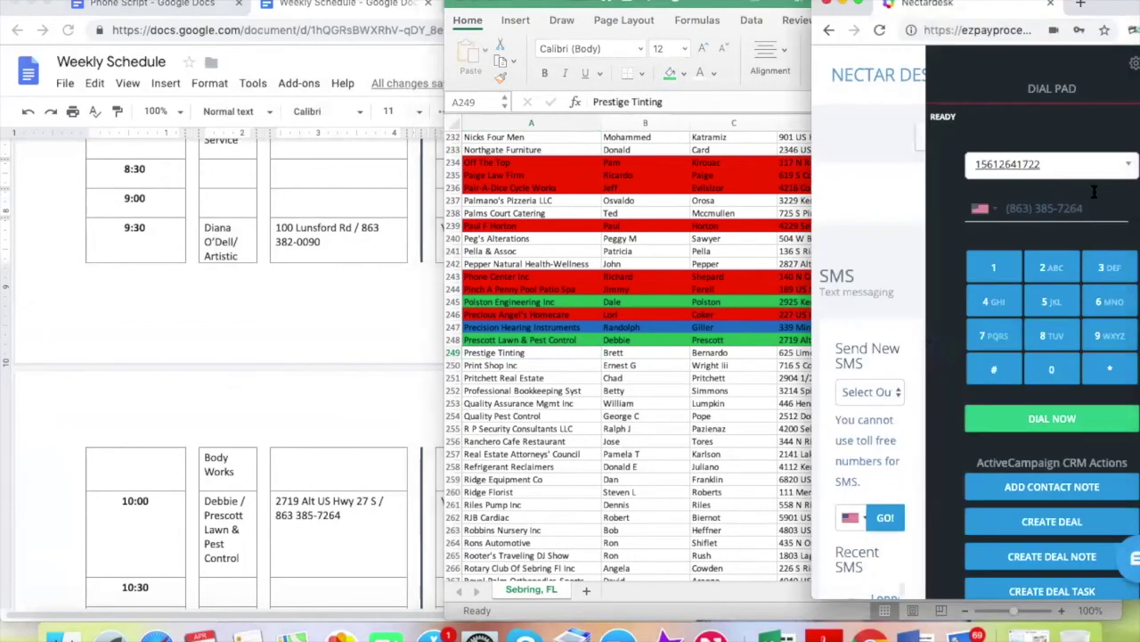
drag(1089, 208, 958, 214)
key(BackSpace)
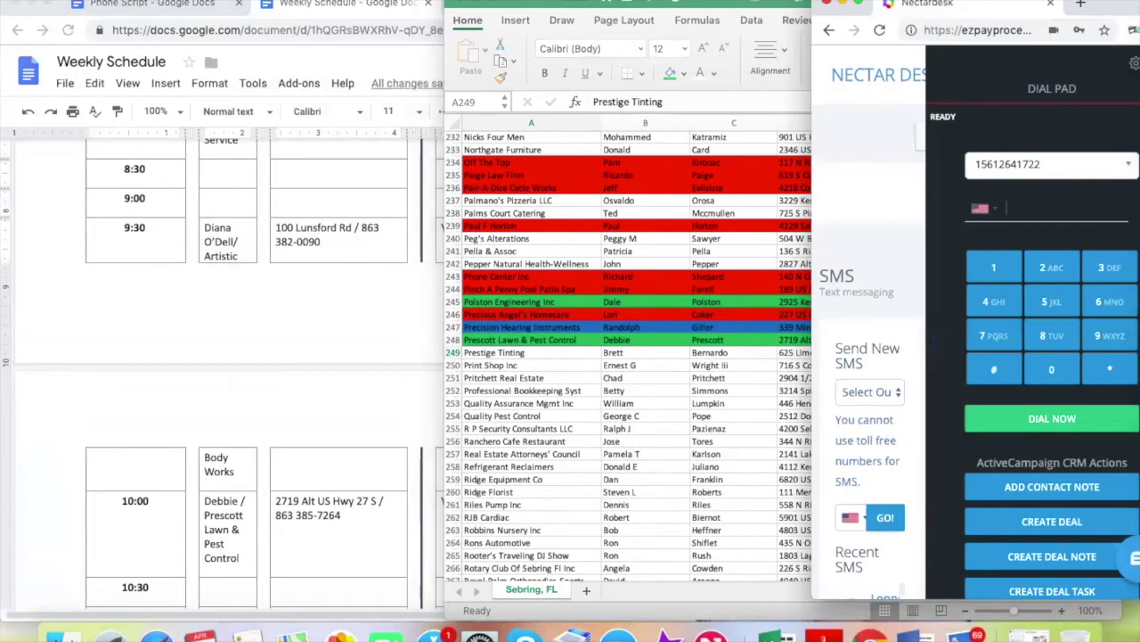
click(702, 431)
click(954, 352)
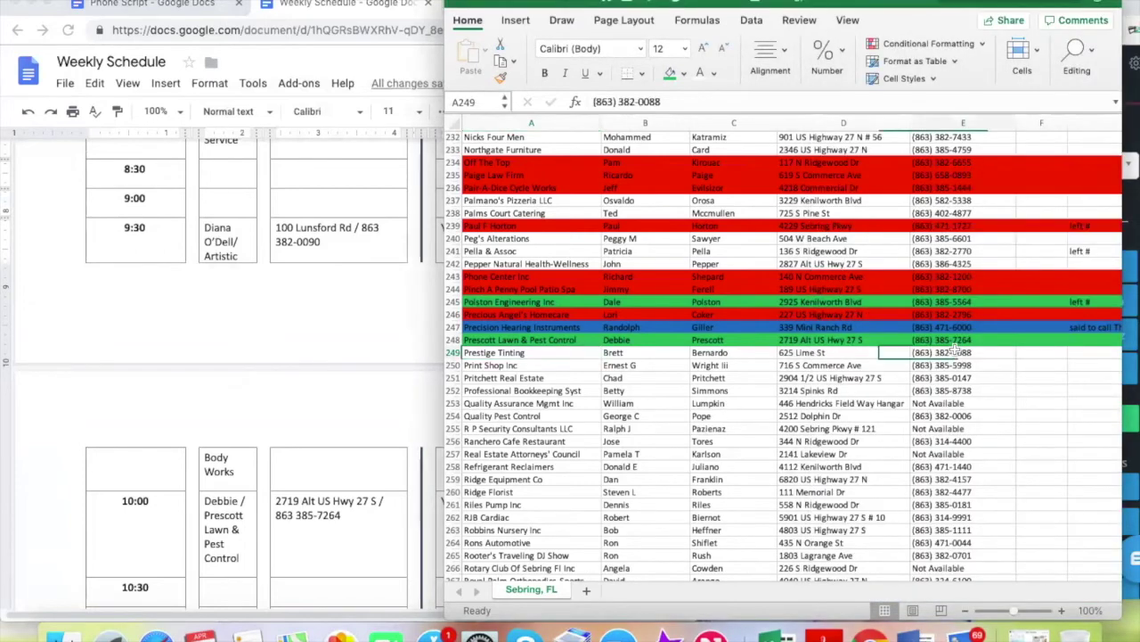
key(super+c)
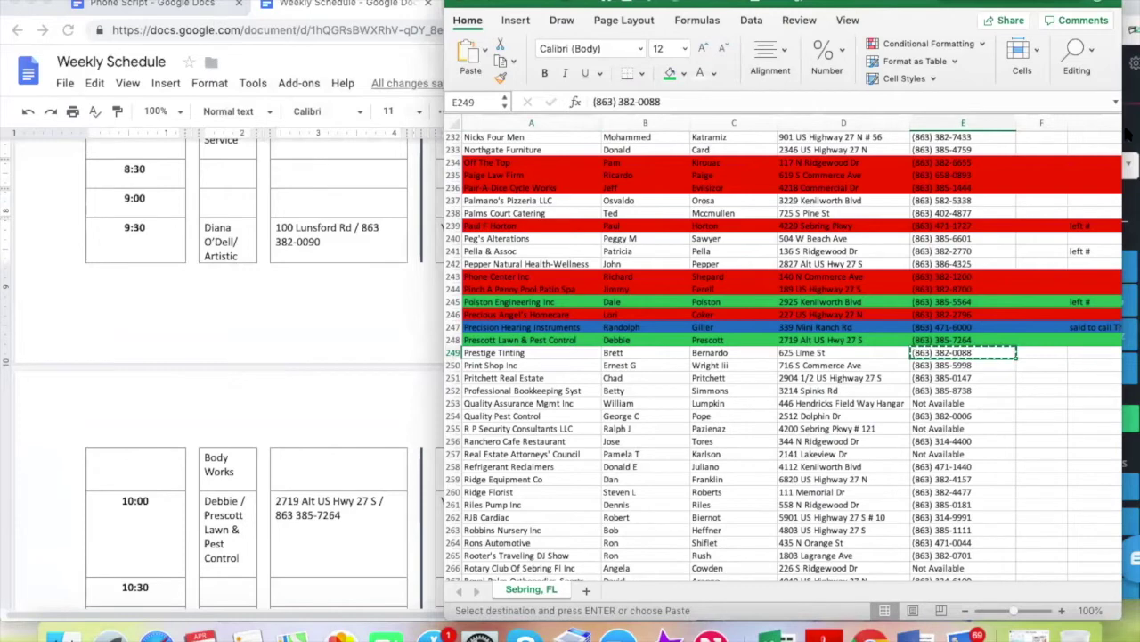
click(1130, 142)
key(super+v)
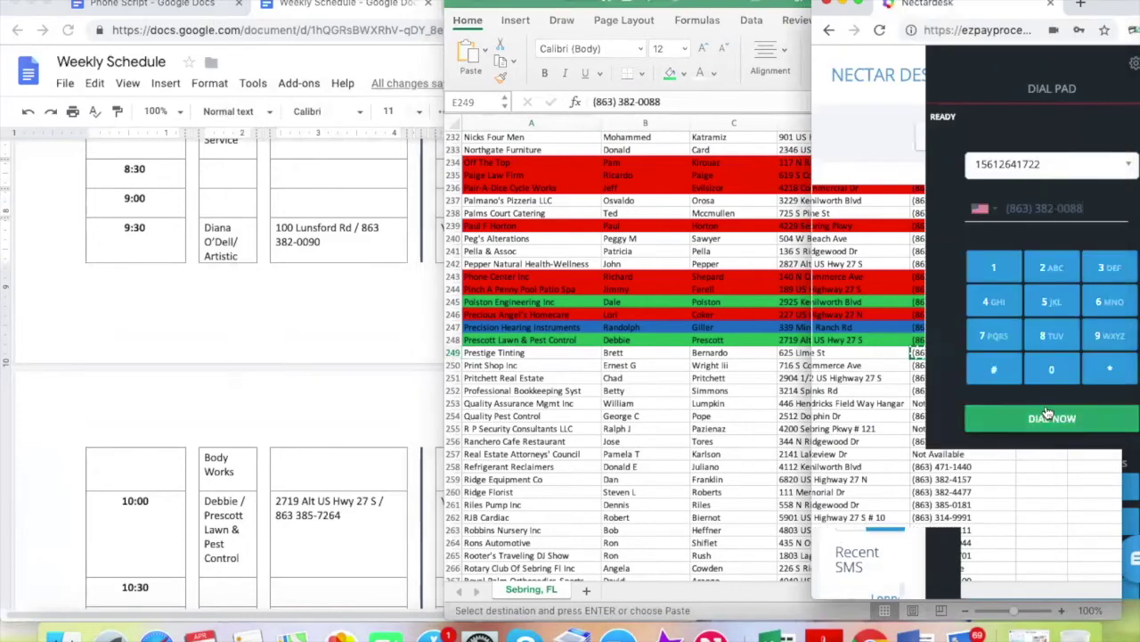
click(1043, 420)
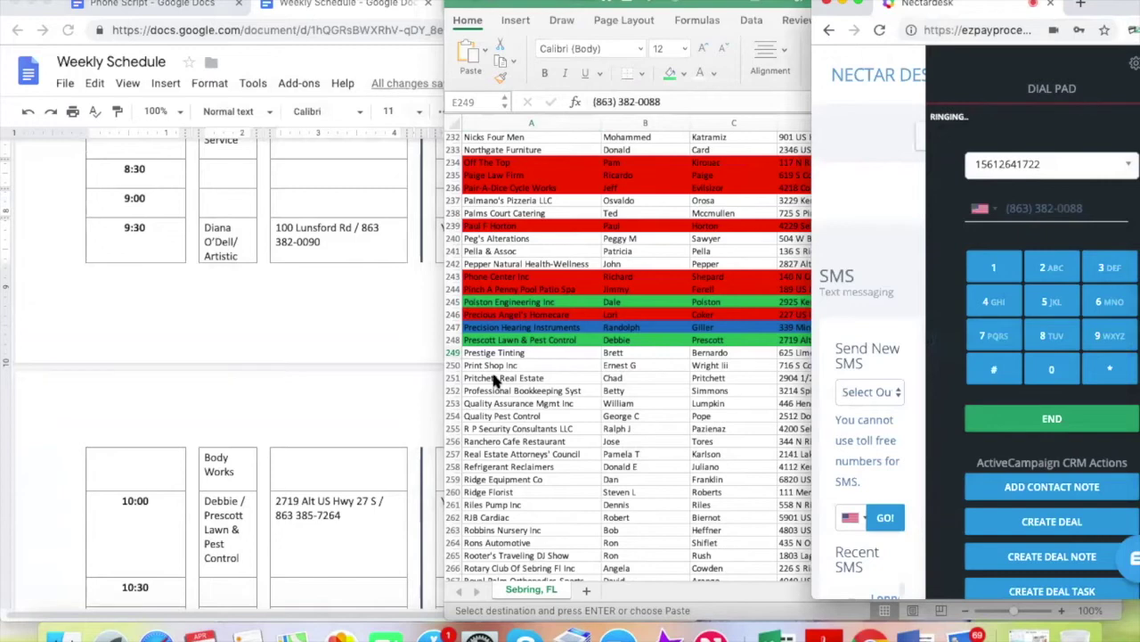
Review Prestige Tinting's company and contact cells, then bring up the Phone Script document
click(560, 353)
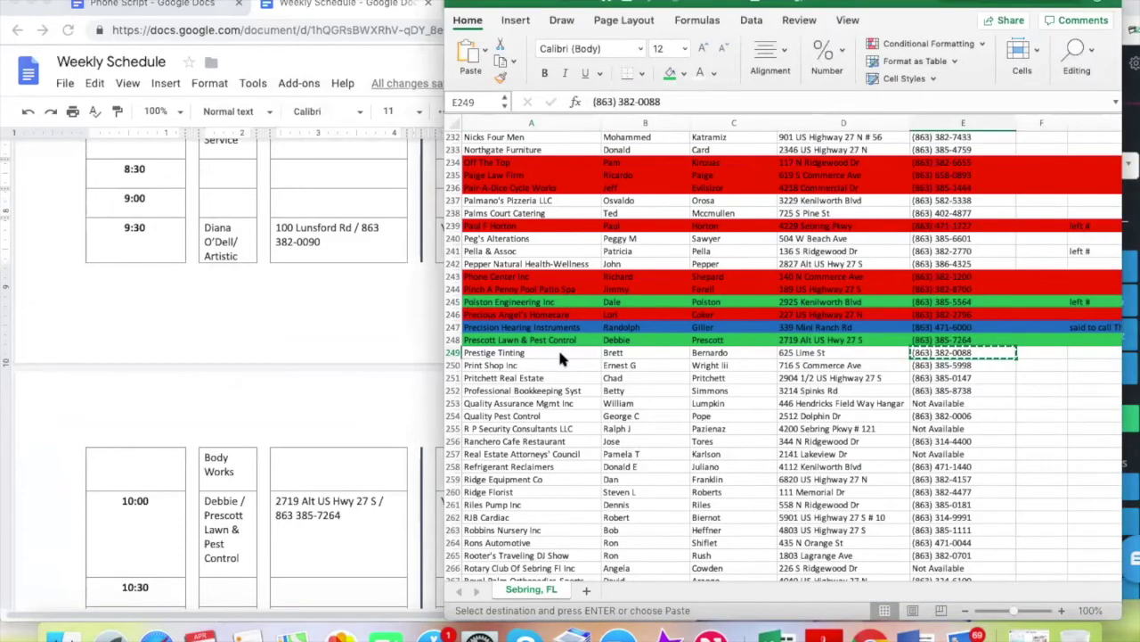
click(560, 352)
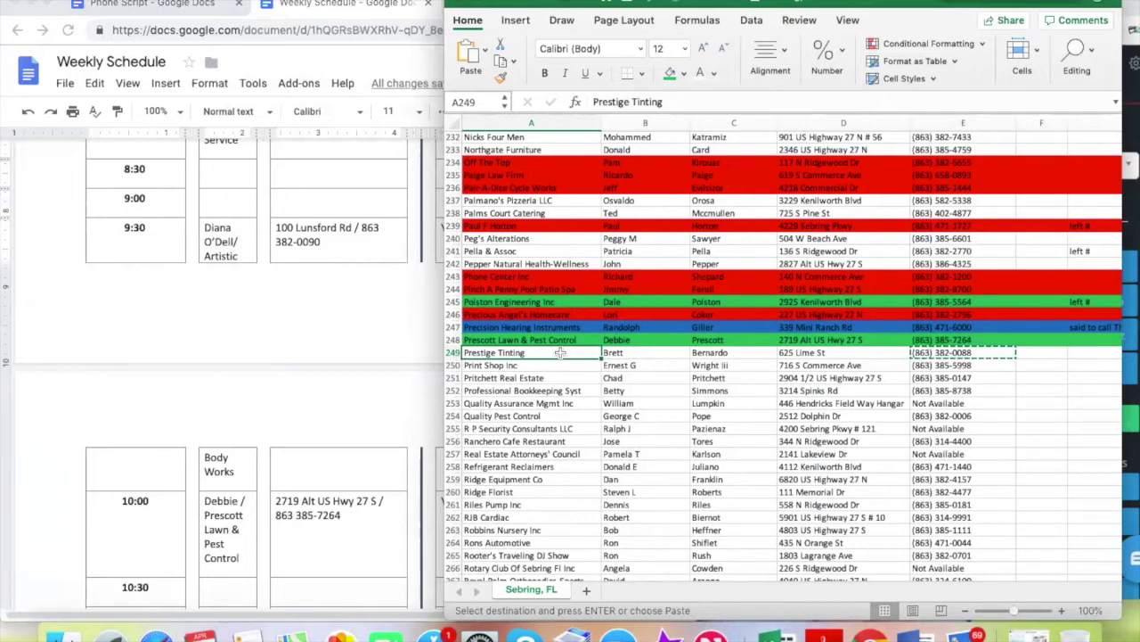
click(662, 354)
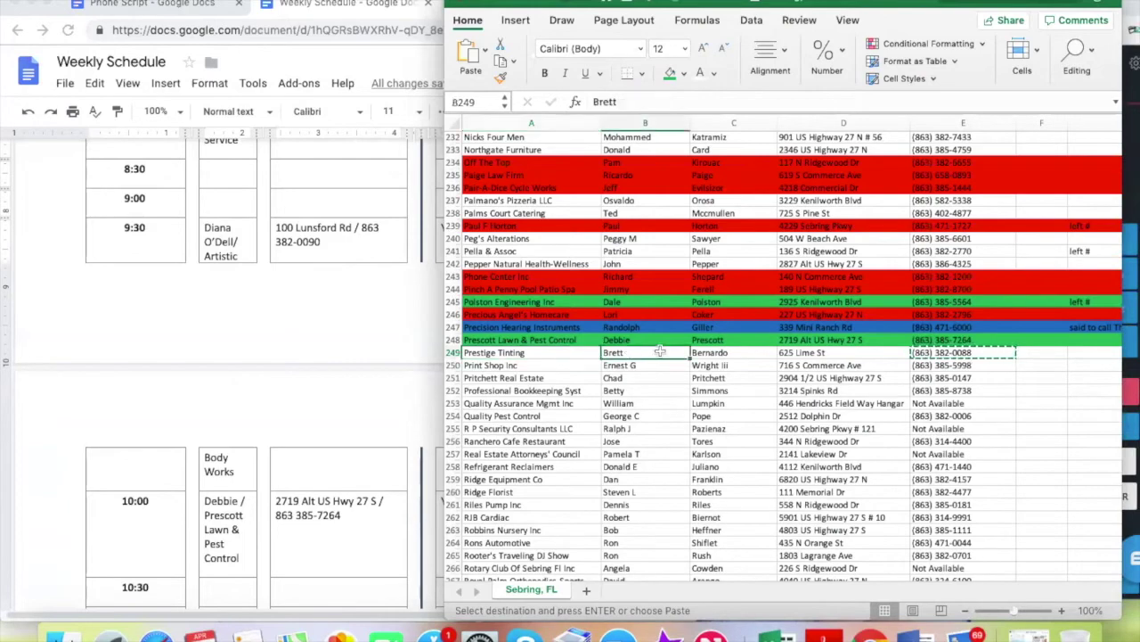
click(185, 7)
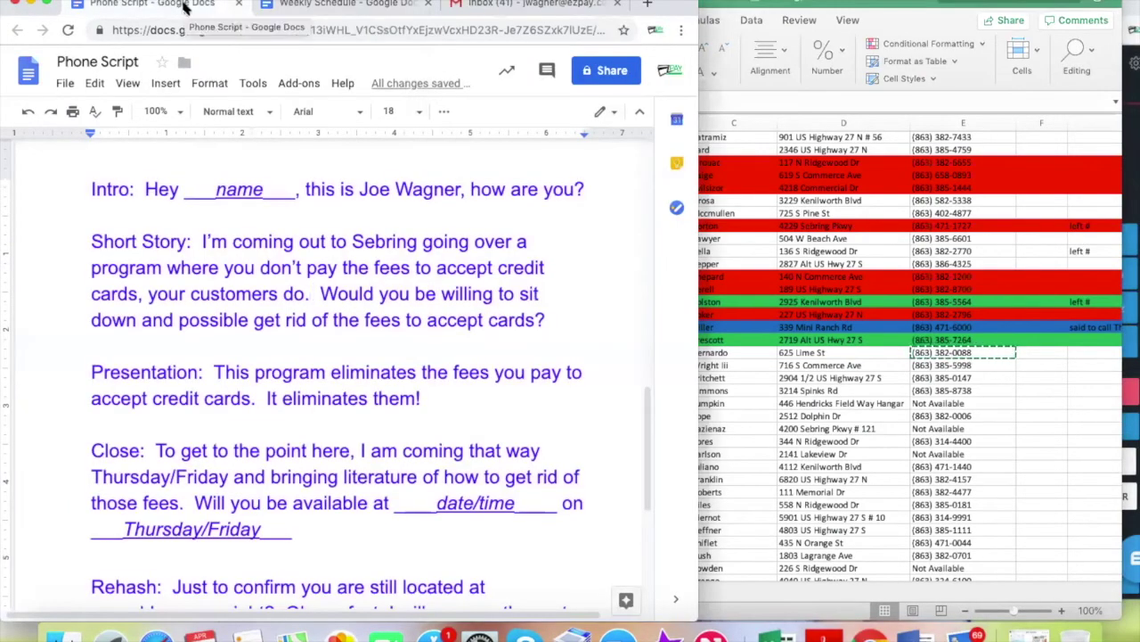
Follow the Phone Script during the Prestige Tinting call, then select row 249 for a fill colour
click(880, 361)
click(952, 352)
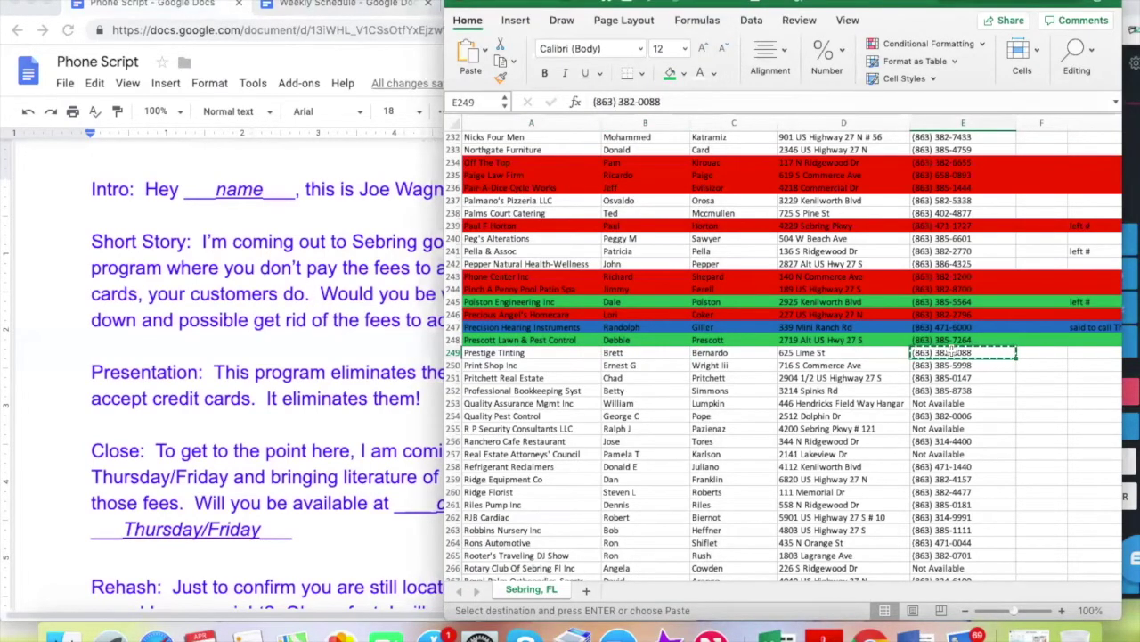
click(309, 337)
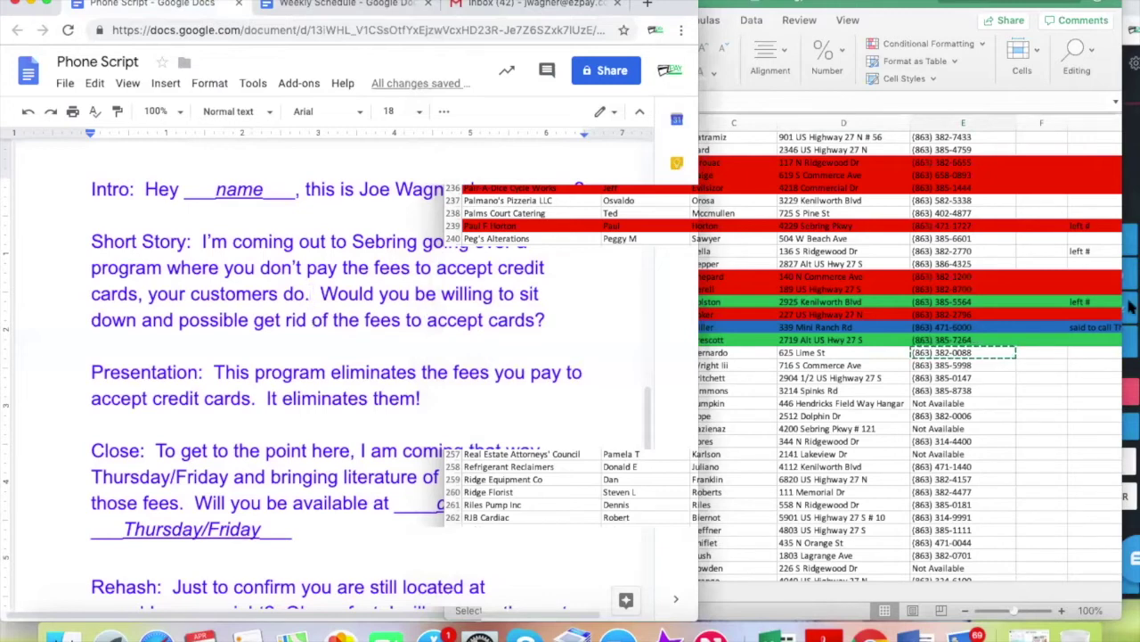
click(1091, 353)
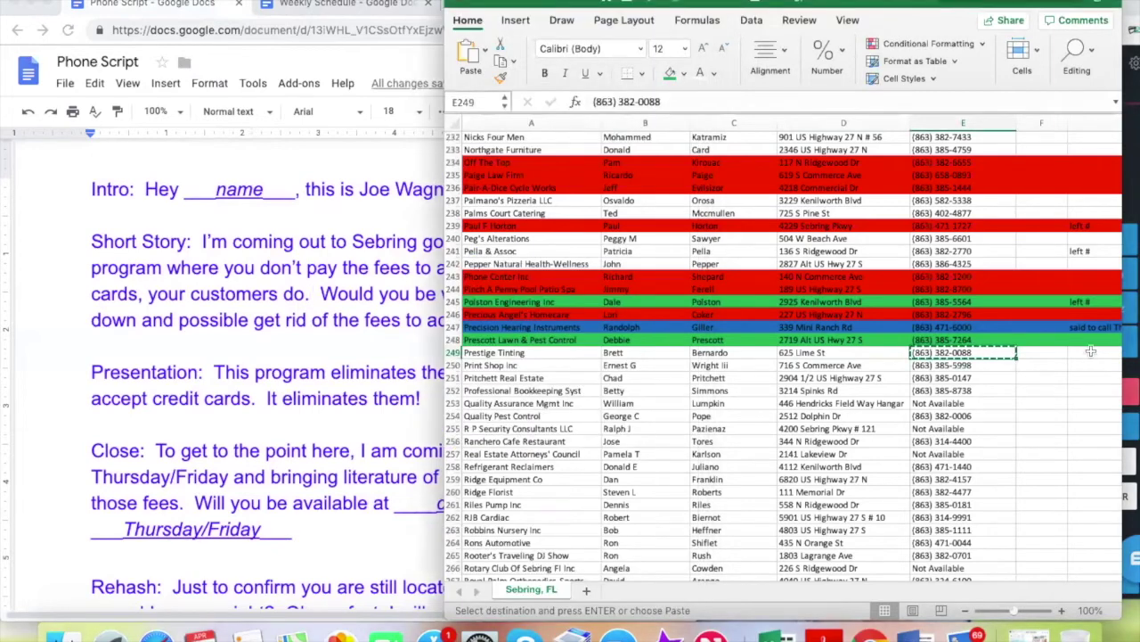
click(1091, 351)
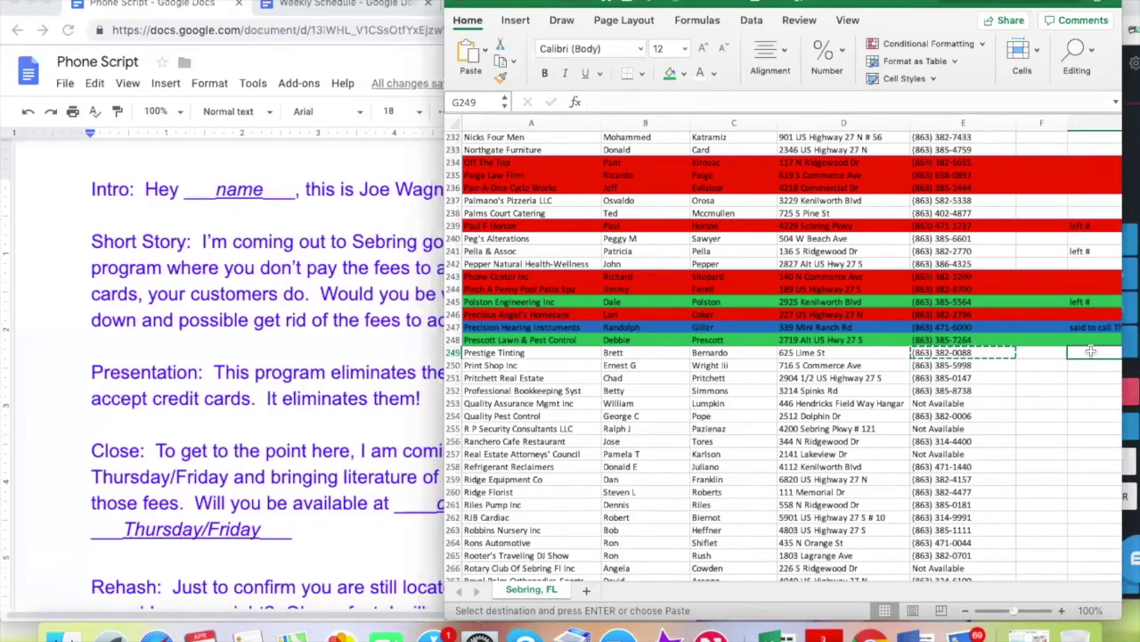
click(453, 352)
click(684, 73)
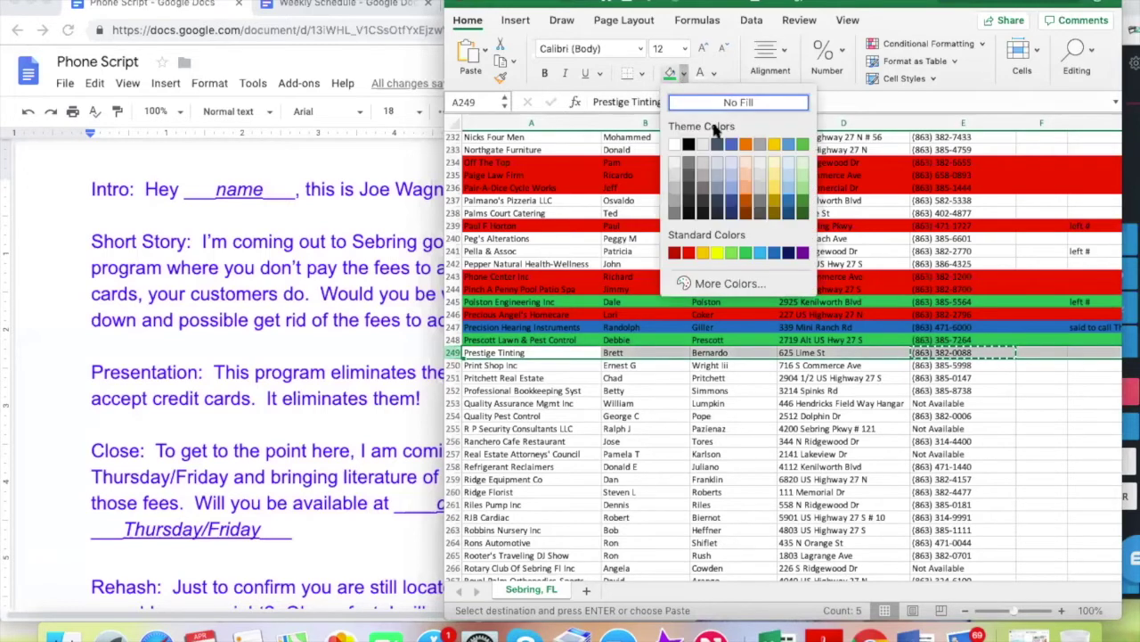
click(893, 371)
click(952, 367)
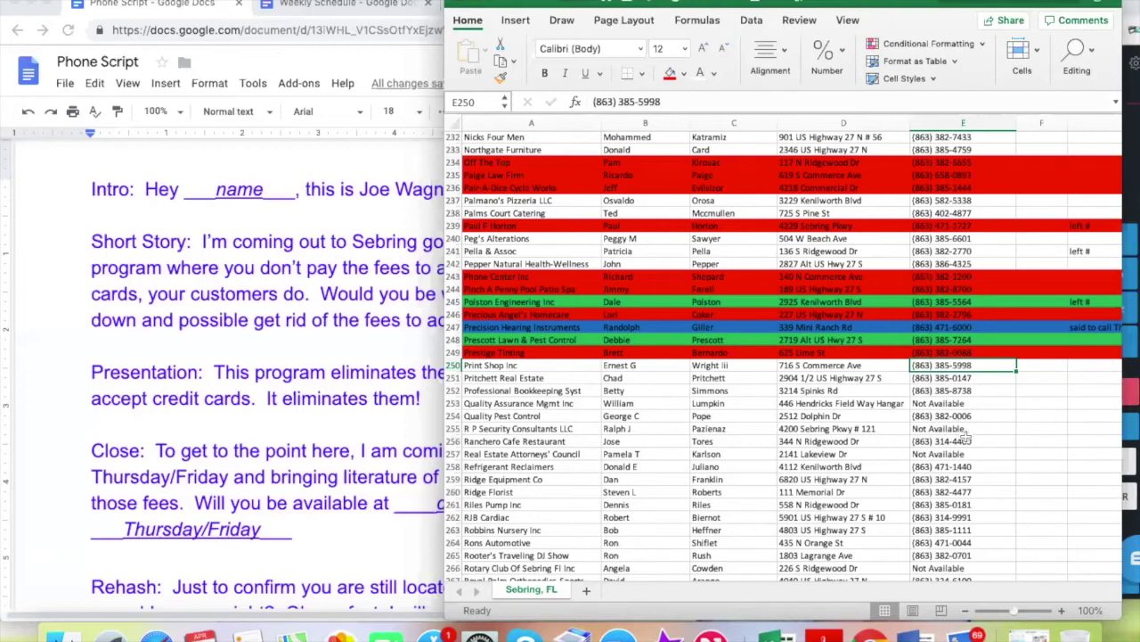
click(938, 379)
click(949, 366)
key(super+c)
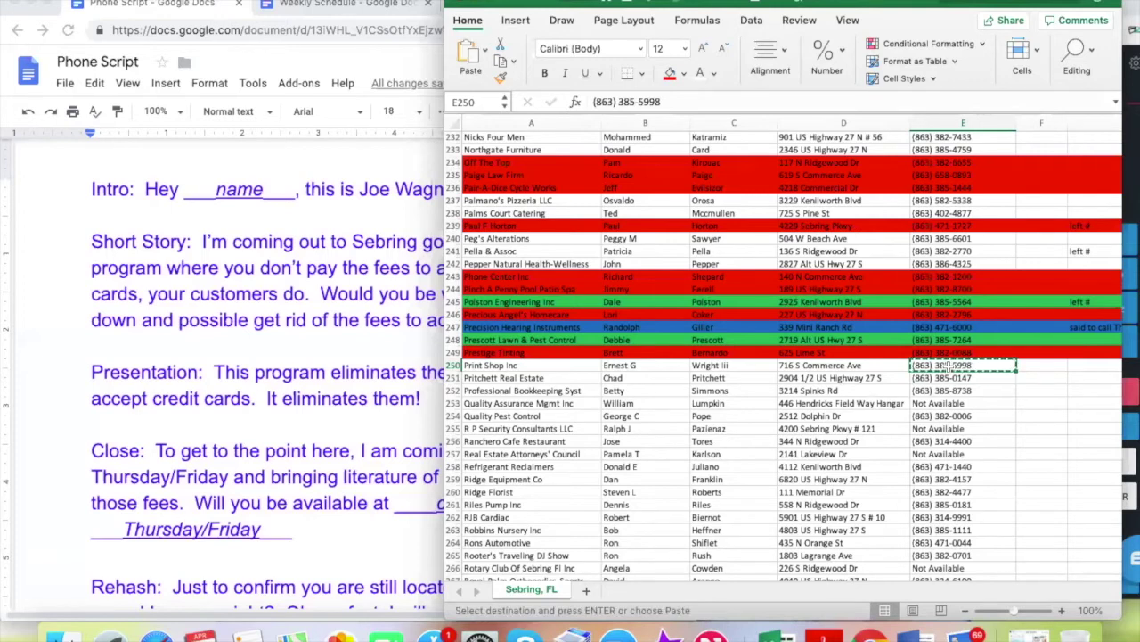
click(1129, 158)
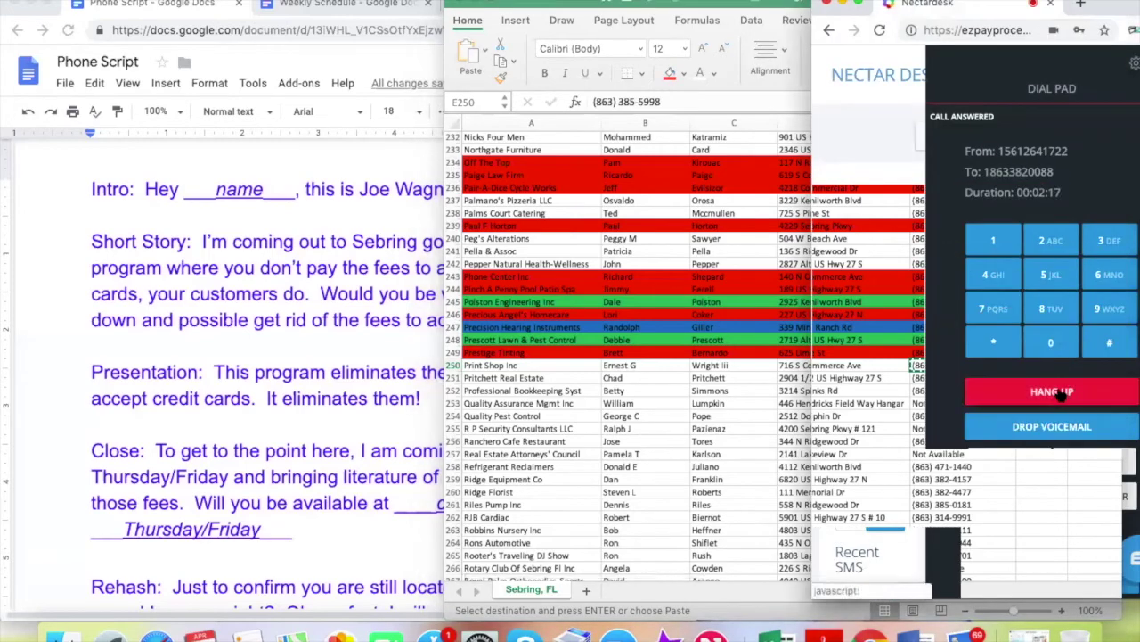
Hang up the Prestige Tinting call and dial Print Shop Inc's copied number in Nectardesk
click(1062, 398)
click(734, 397)
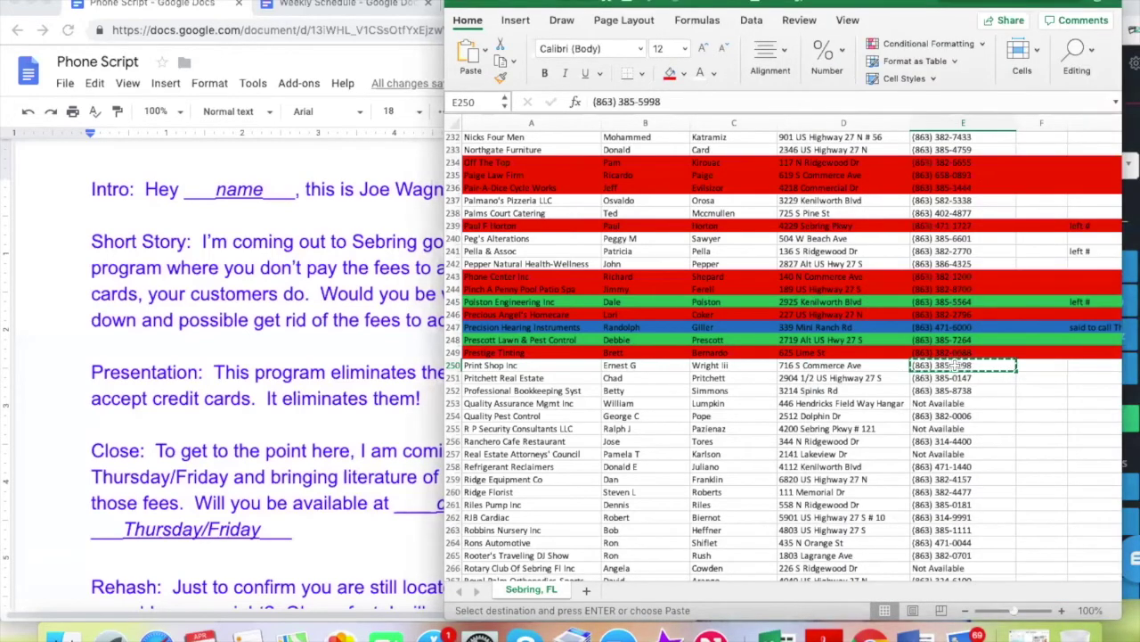
click(1131, 191)
click(1093, 208)
key(super+v)
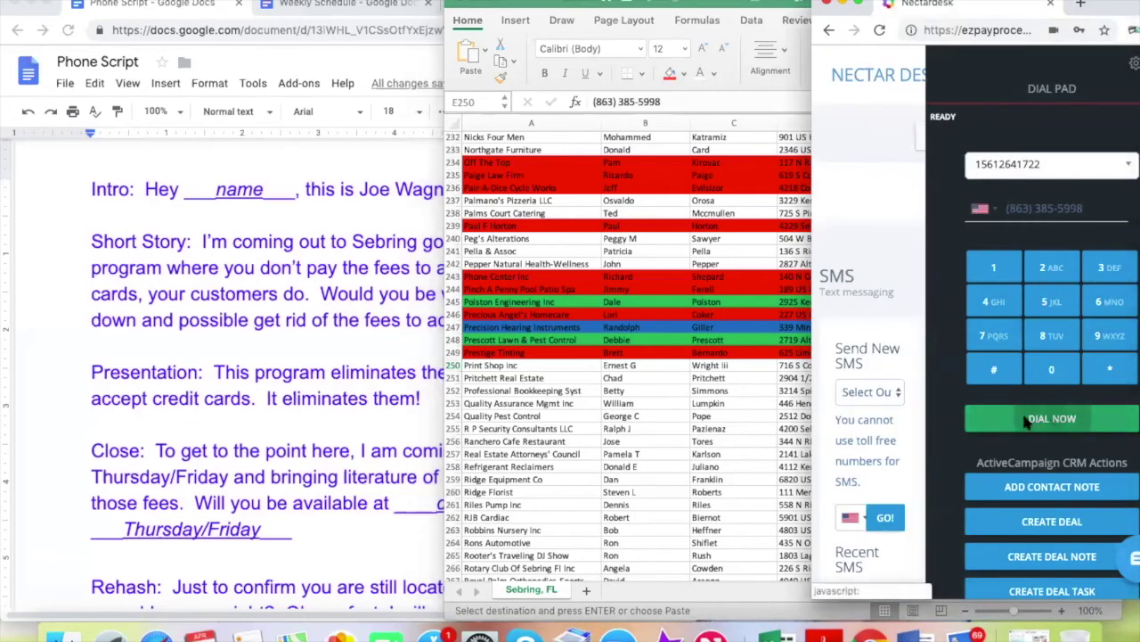
click(1027, 423)
click(729, 398)
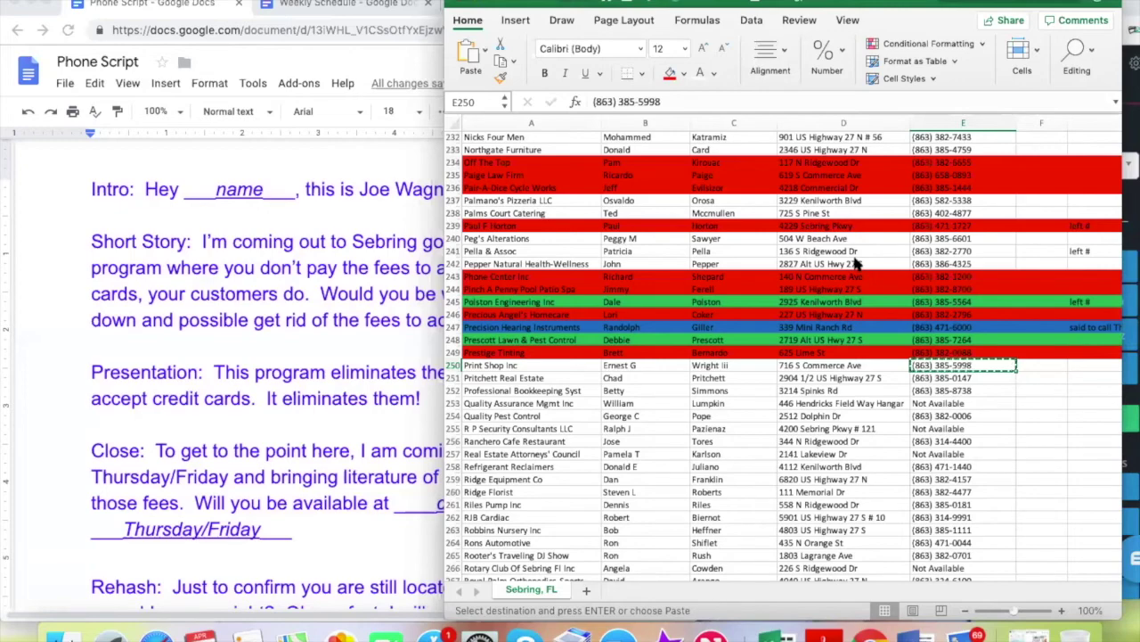
scroll(960, 452, down, 2)
scroll(959, 452, right, 1)
scroll(959, 452, up, 2)
scroll(960, 451, up, 1)
scroll(727, 493, left, 1)
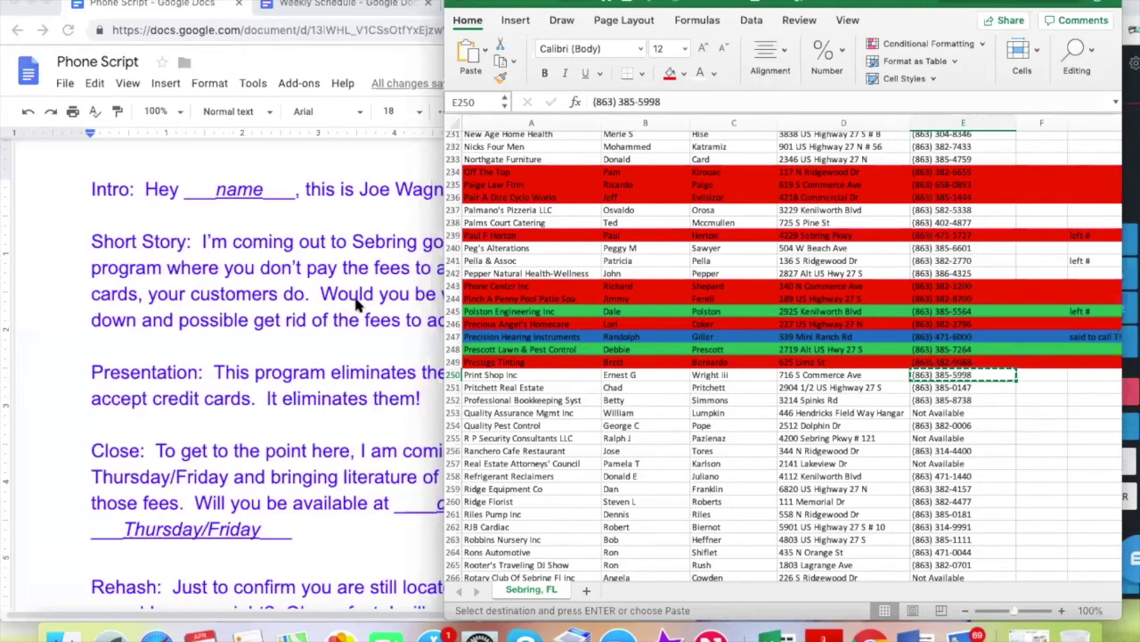
Follow the Phone Script on the call, then fill Print Shop Inc's row 250 red
click(196, 251)
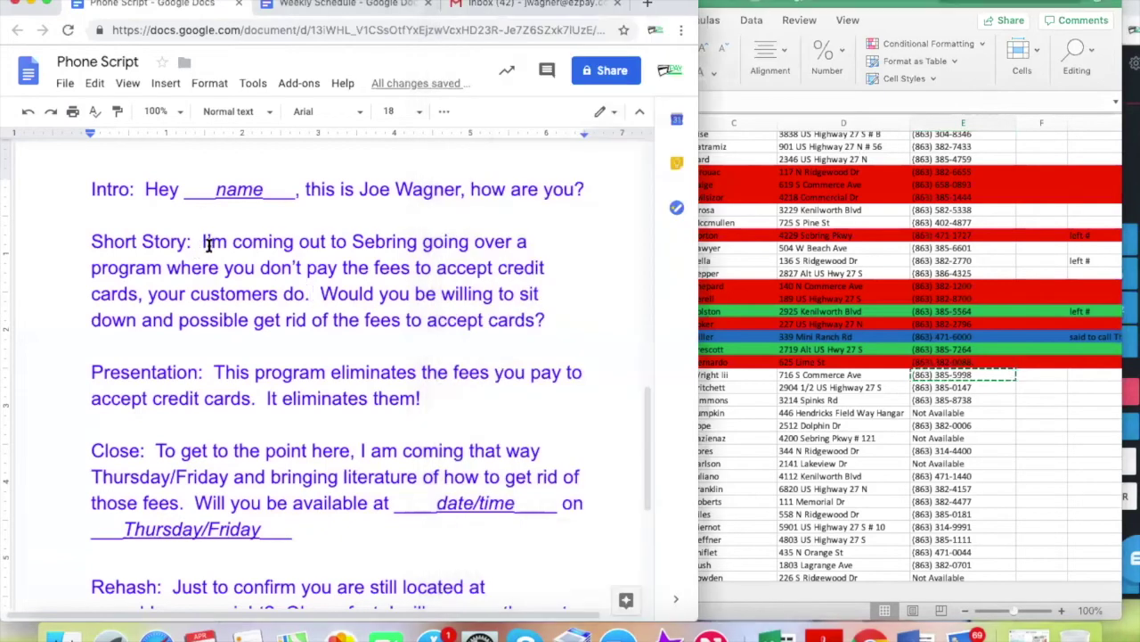
click(200, 242)
click(818, 383)
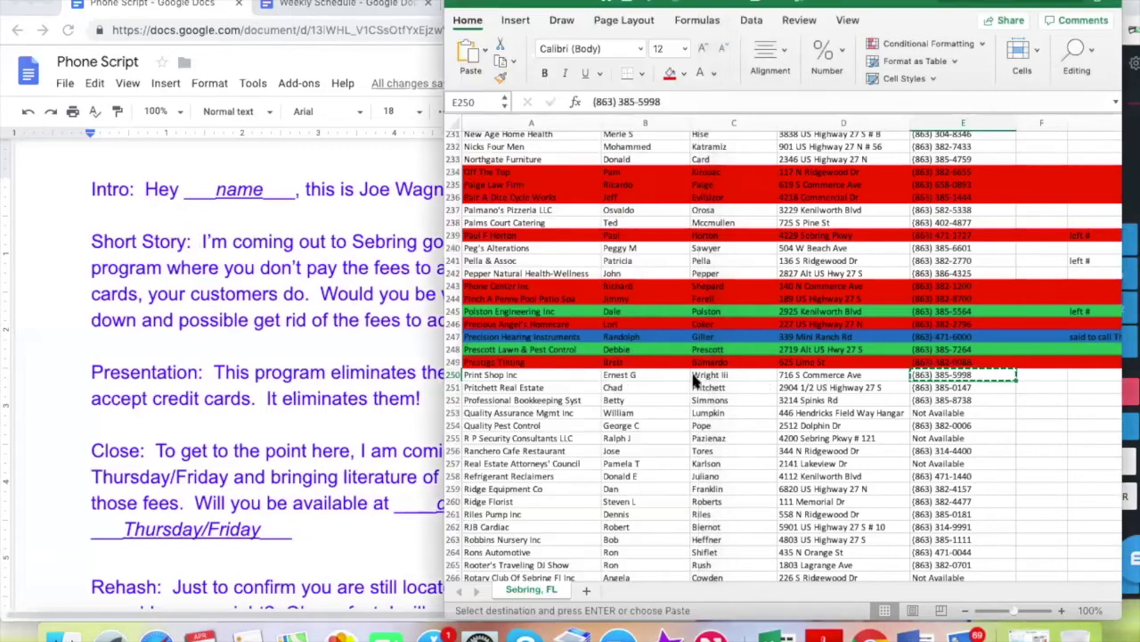
click(451, 375)
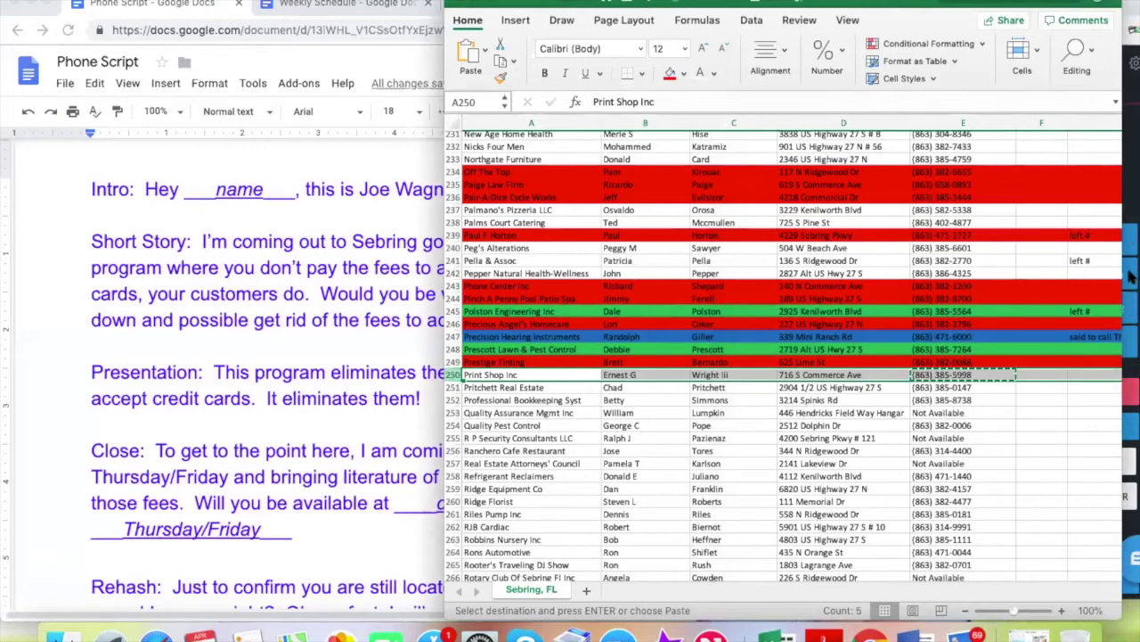
click(670, 73)
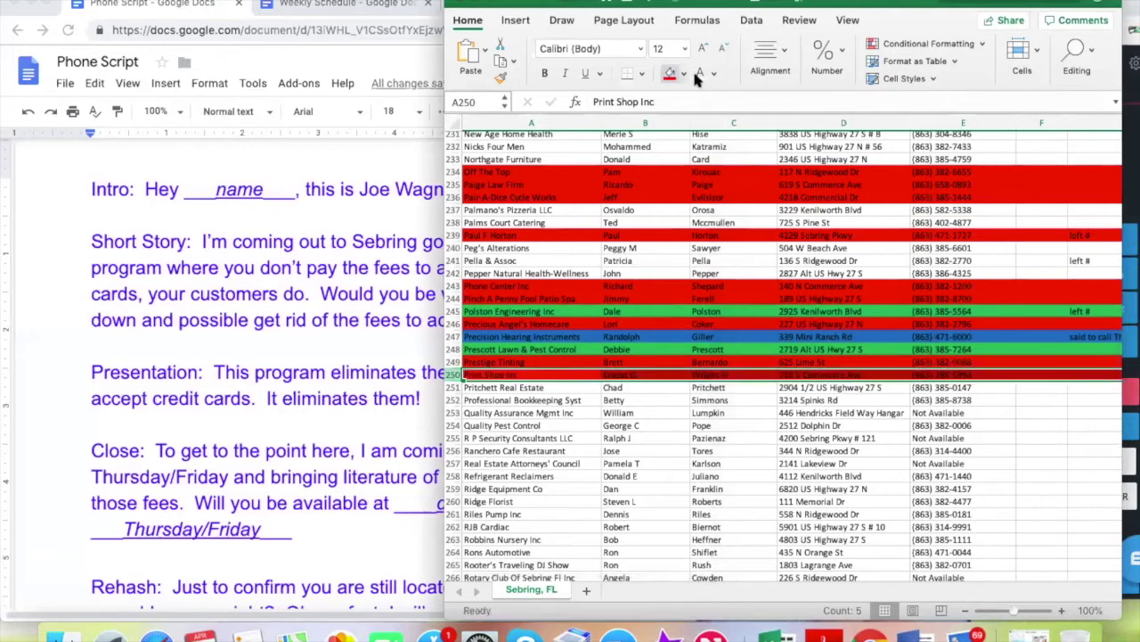
click(1132, 194)
click(1054, 394)
click(706, 403)
click(922, 388)
key(super+c)
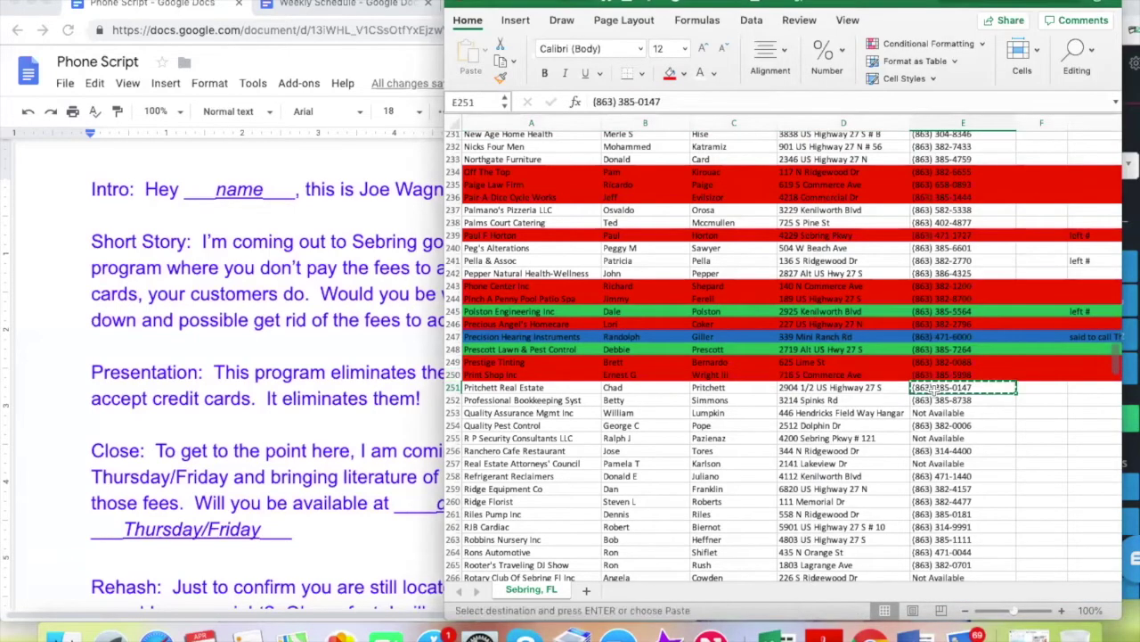
Delete the Pritchett Real Estate row from the call list
click(452, 388)
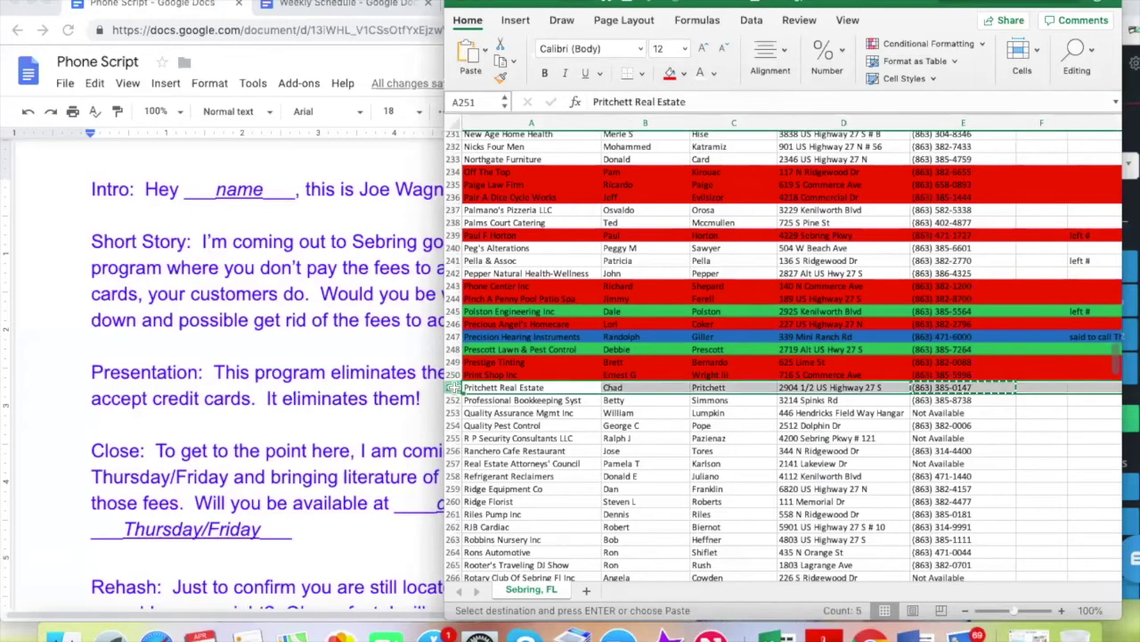
right_click(452, 387)
click(497, 478)
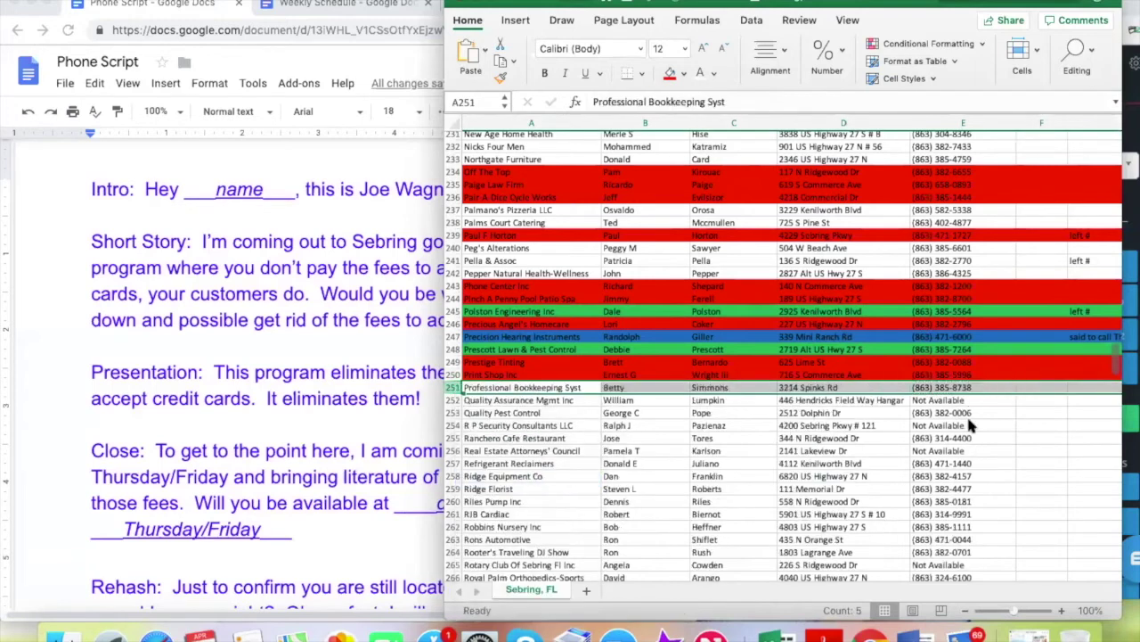
click(641, 439)
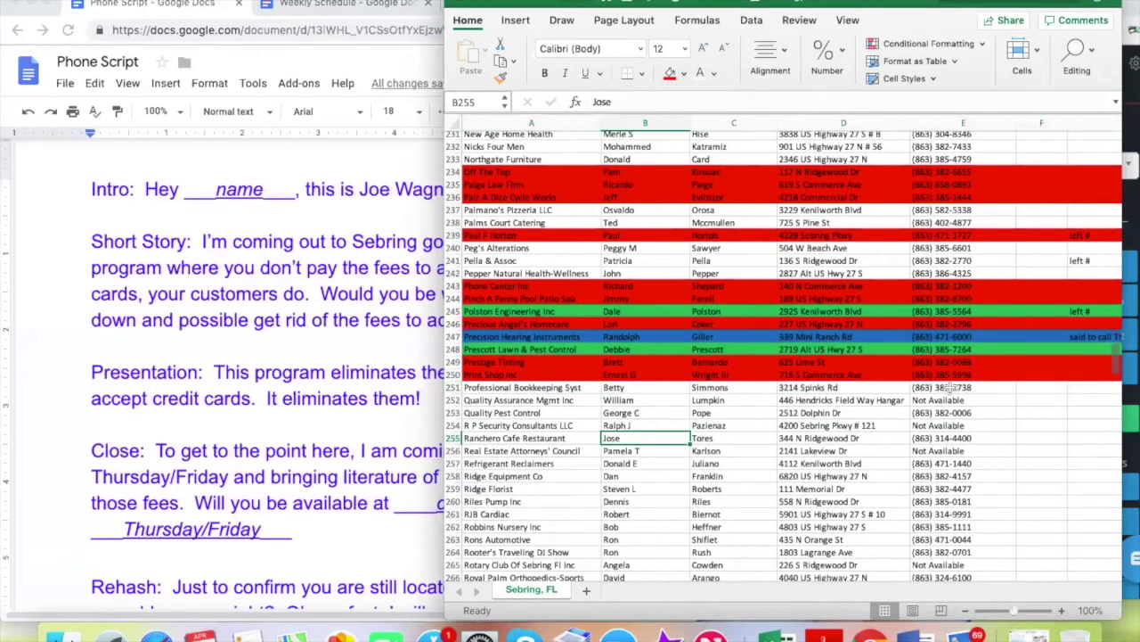
Copy Professional Bookkeeping Syst's number from row 251 and dial it in Nectardesk
click(952, 388)
key(super+c)
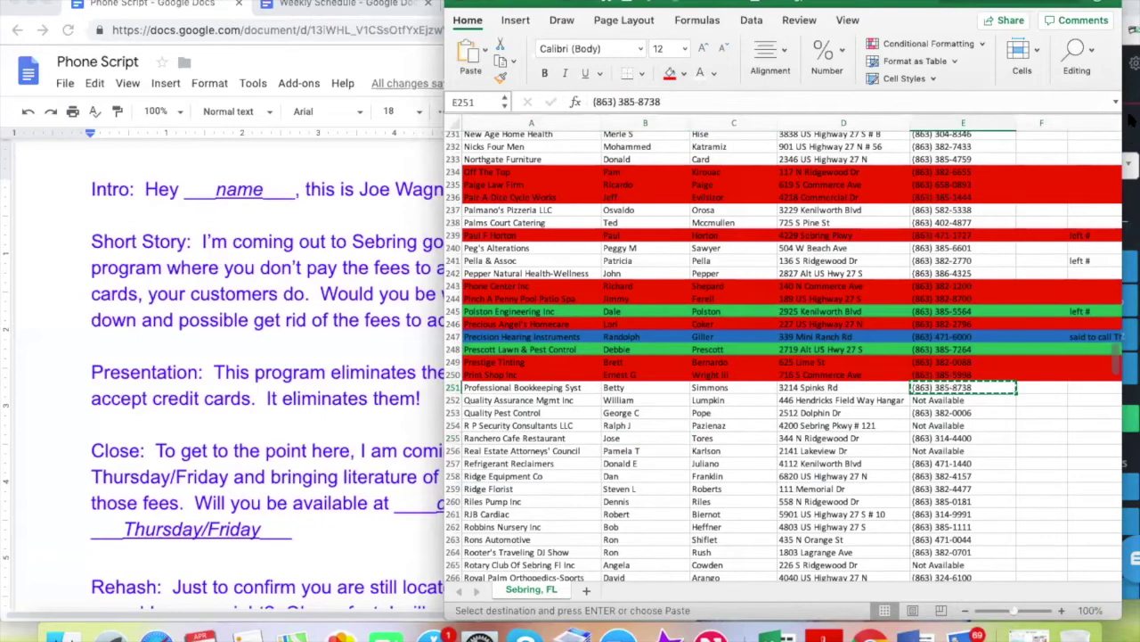
click(1129, 120)
key(super+v)
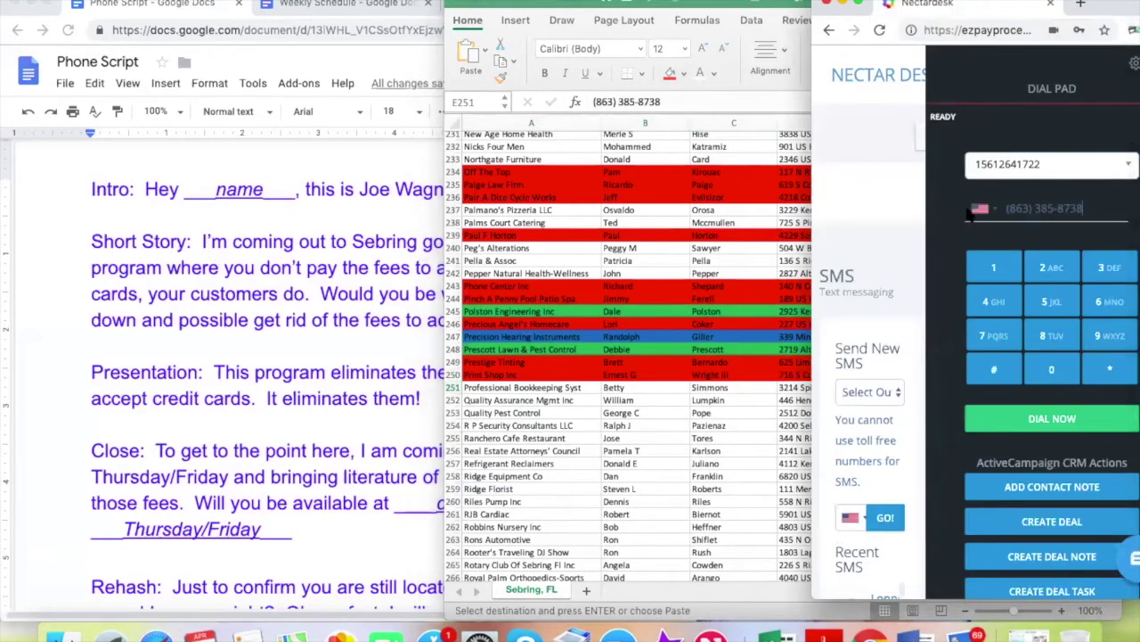
click(1052, 418)
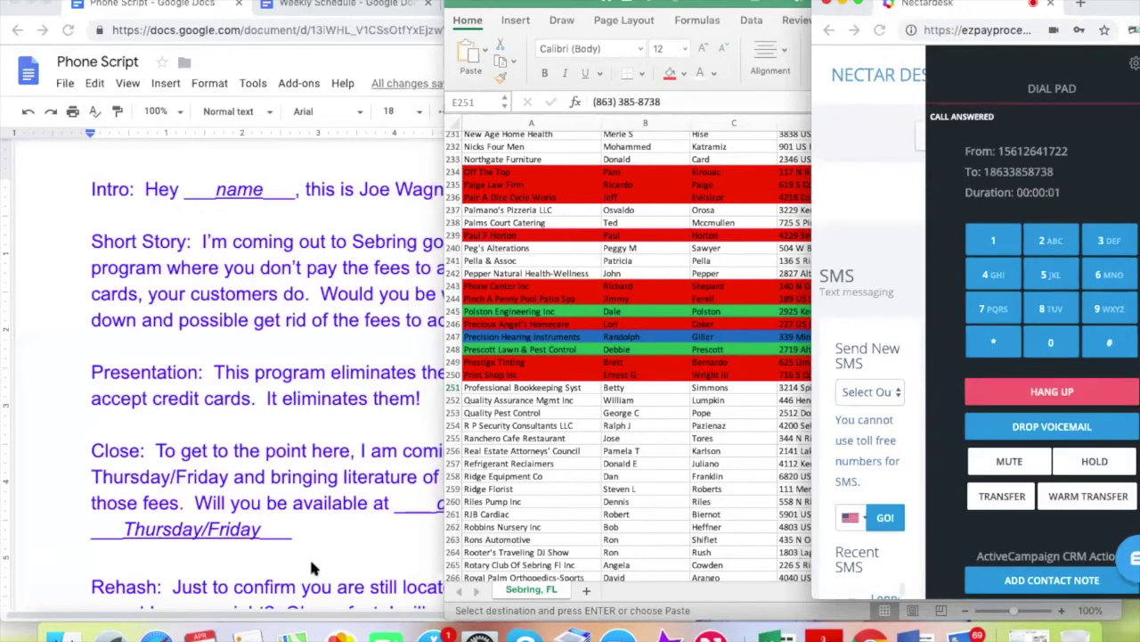
Consult the Phone Script during the call, then fill Professional Bookkeeping Syst's row 251 red
click(698, 431)
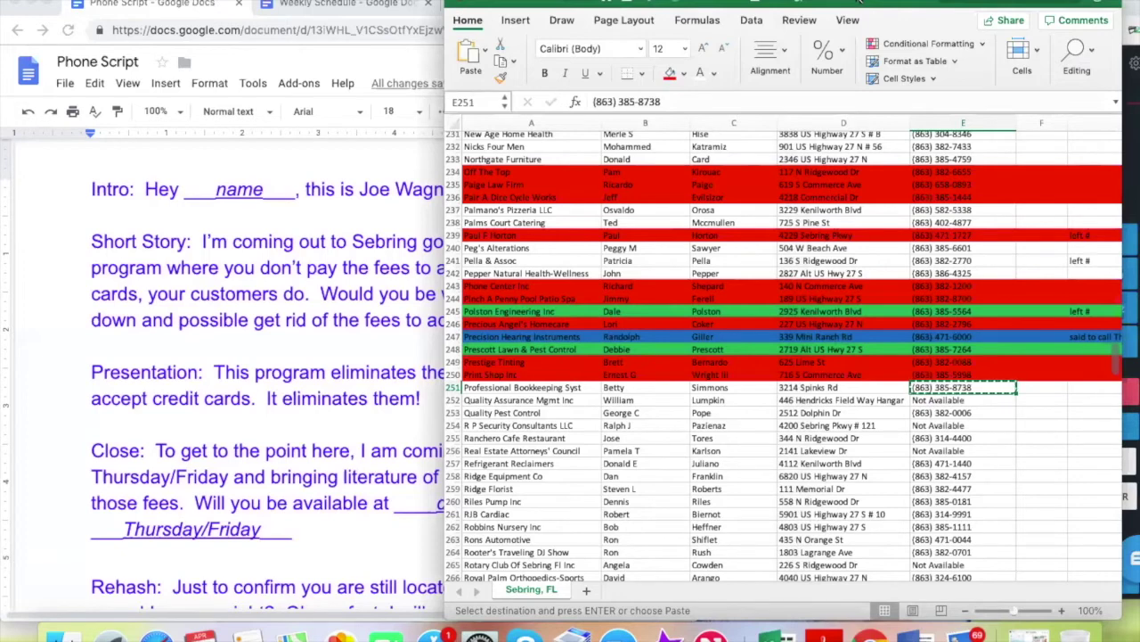
click(356, 252)
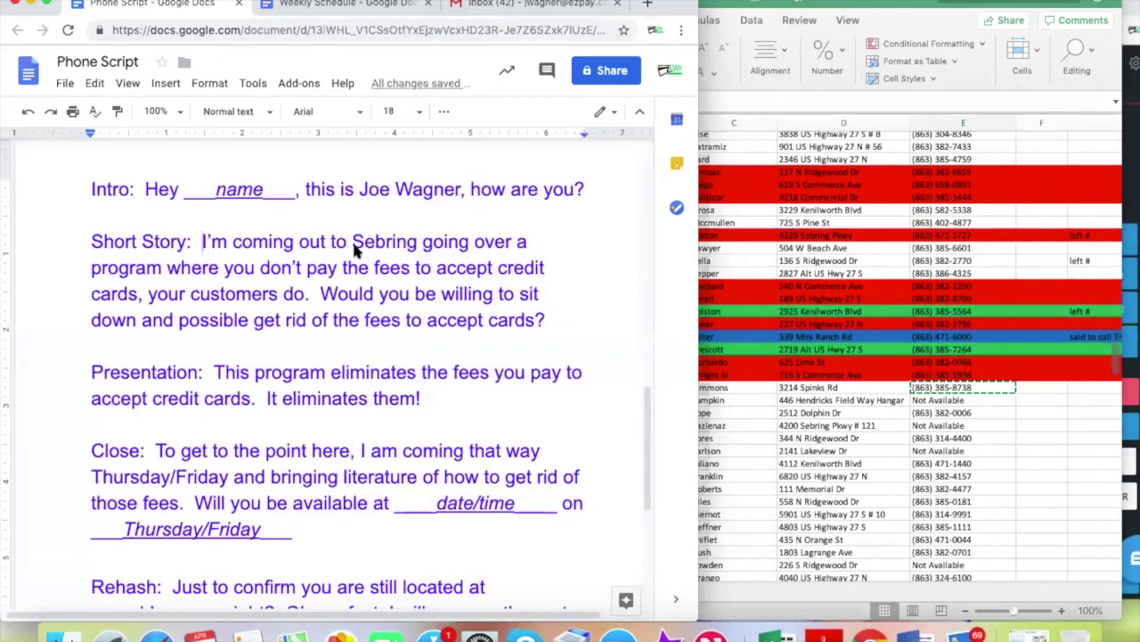
click(861, 410)
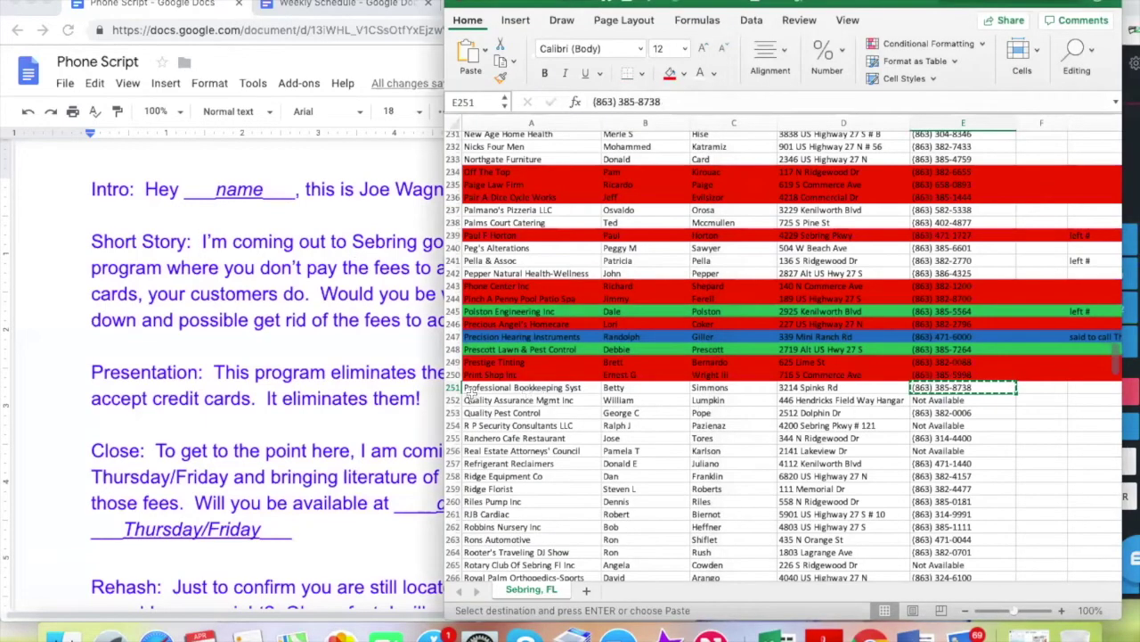
click(453, 388)
click(670, 72)
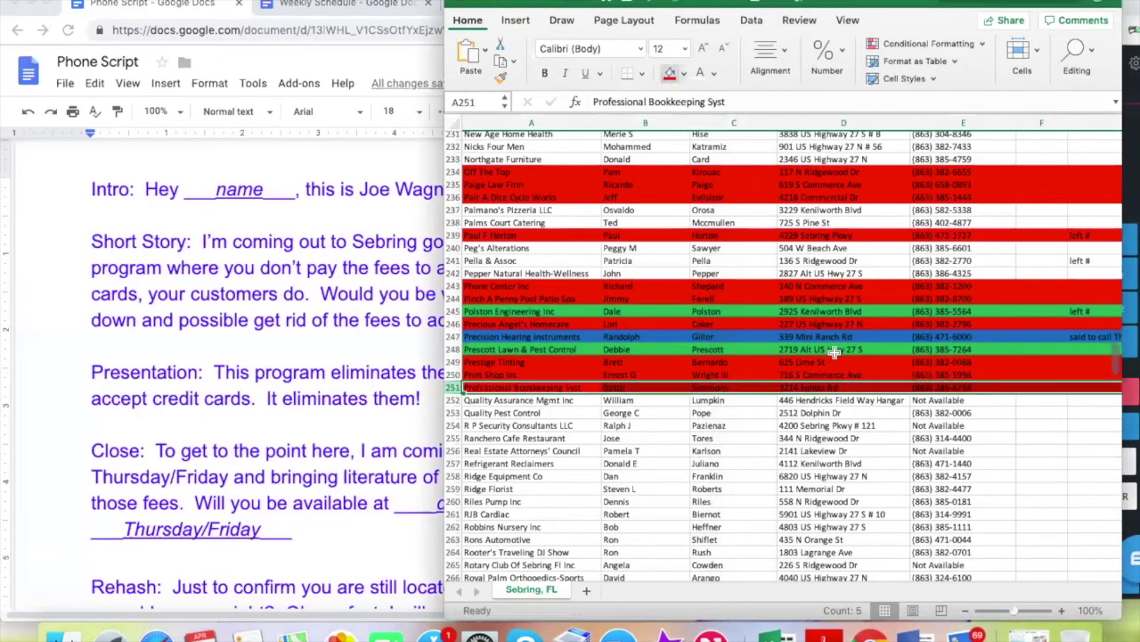
Delete the Quality Assurance Mgmt Inc and R P Security Consultants LLC rows
click(945, 400)
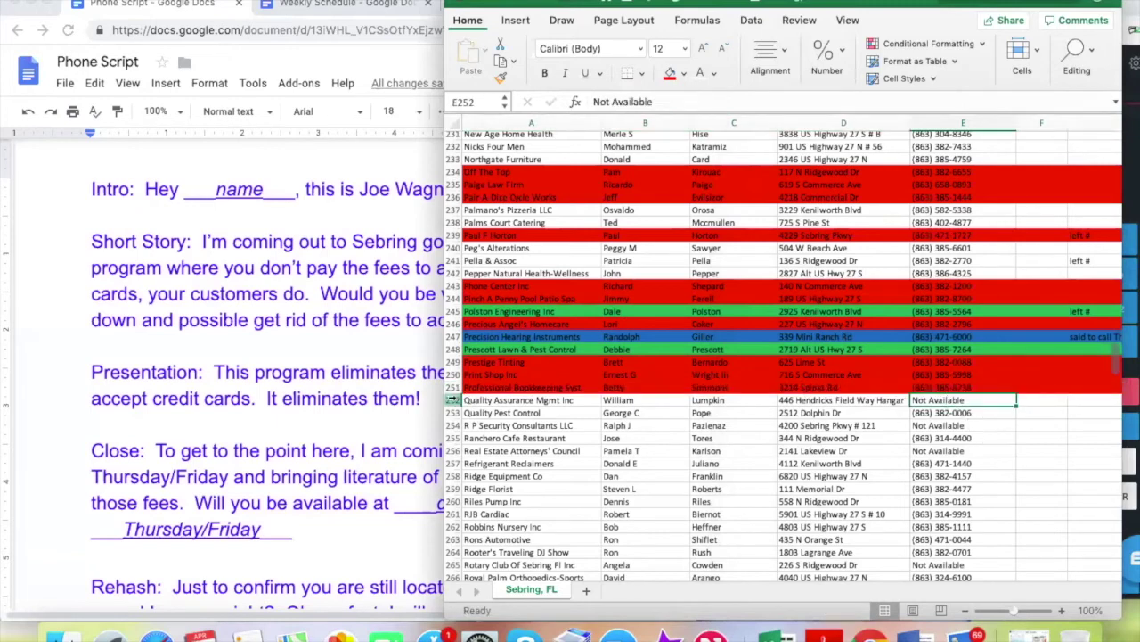
click(455, 400)
right_click(454, 400)
click(487, 490)
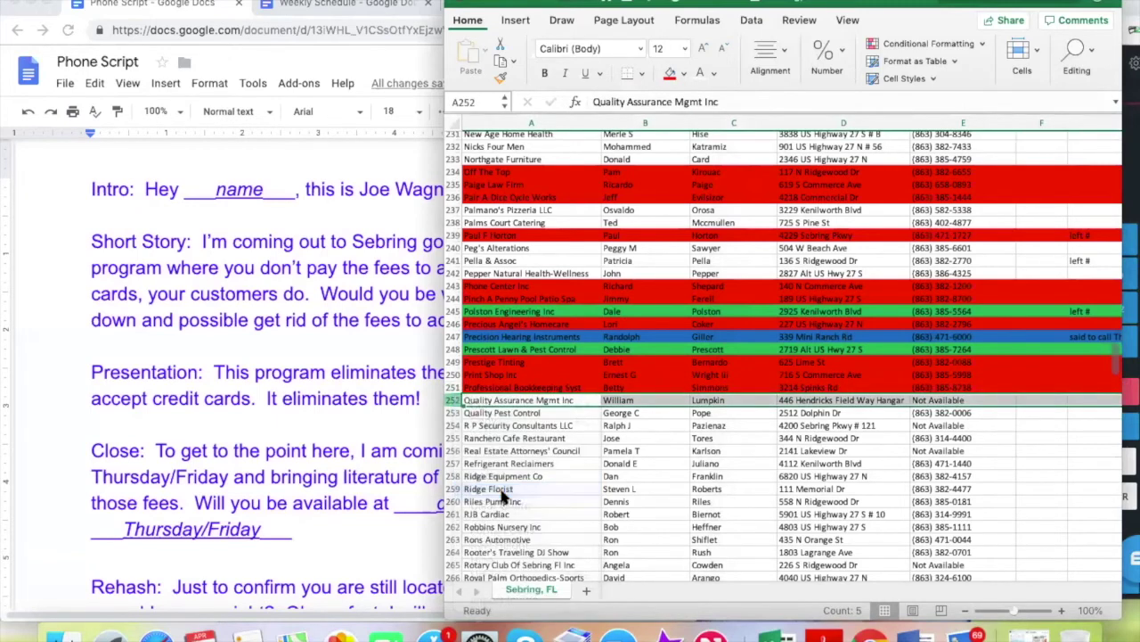
click(454, 414)
right_click(453, 413)
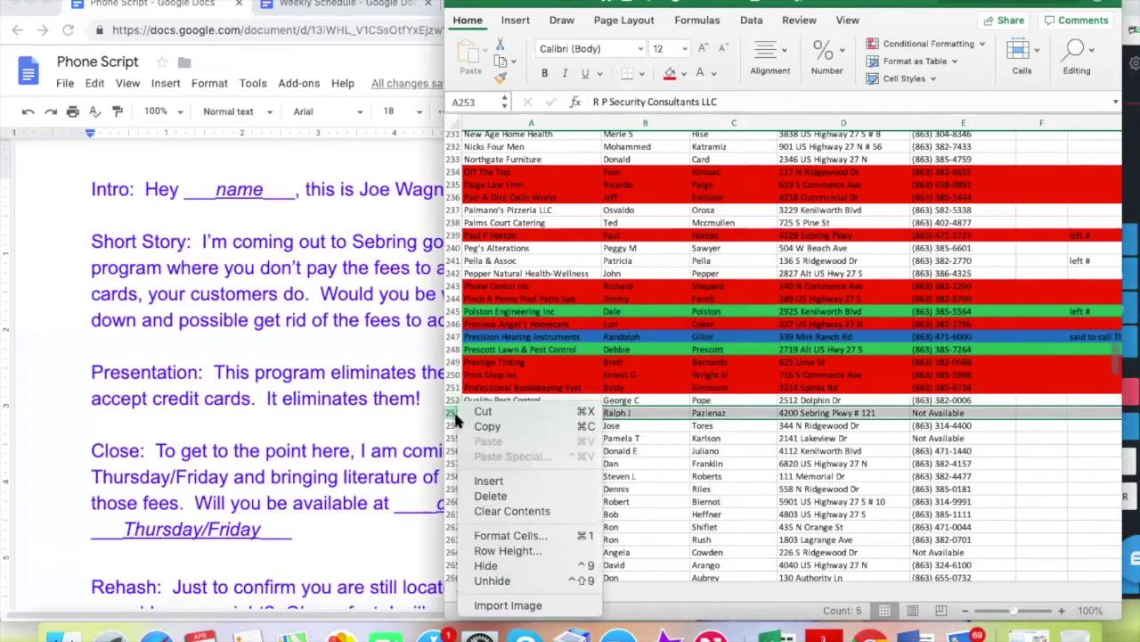
click(491, 495)
click(923, 401)
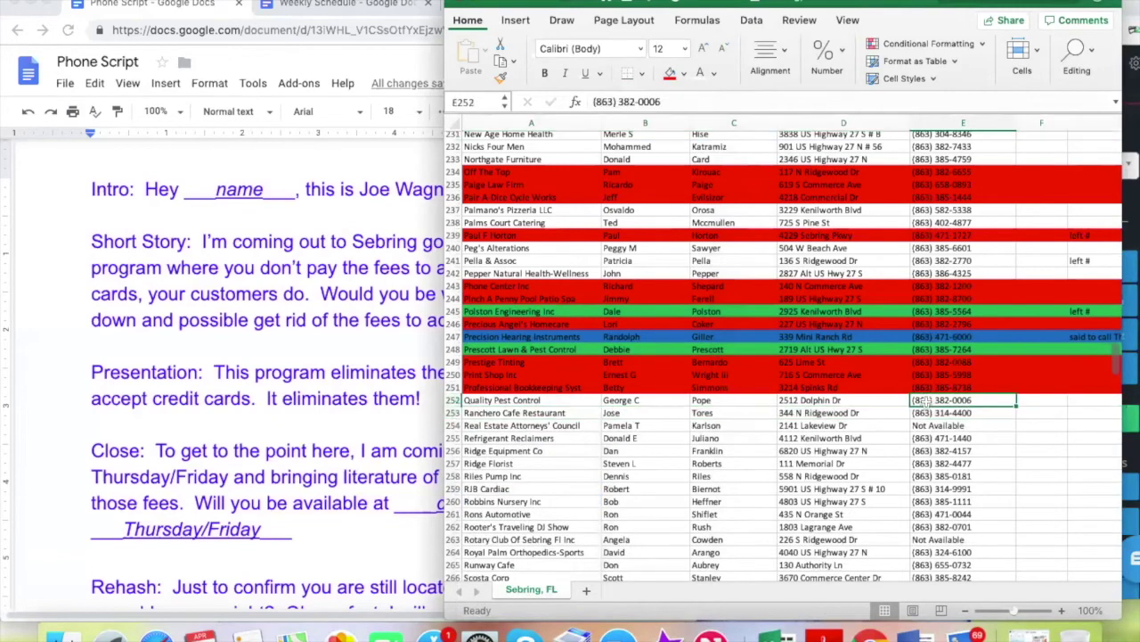
key(super+c)
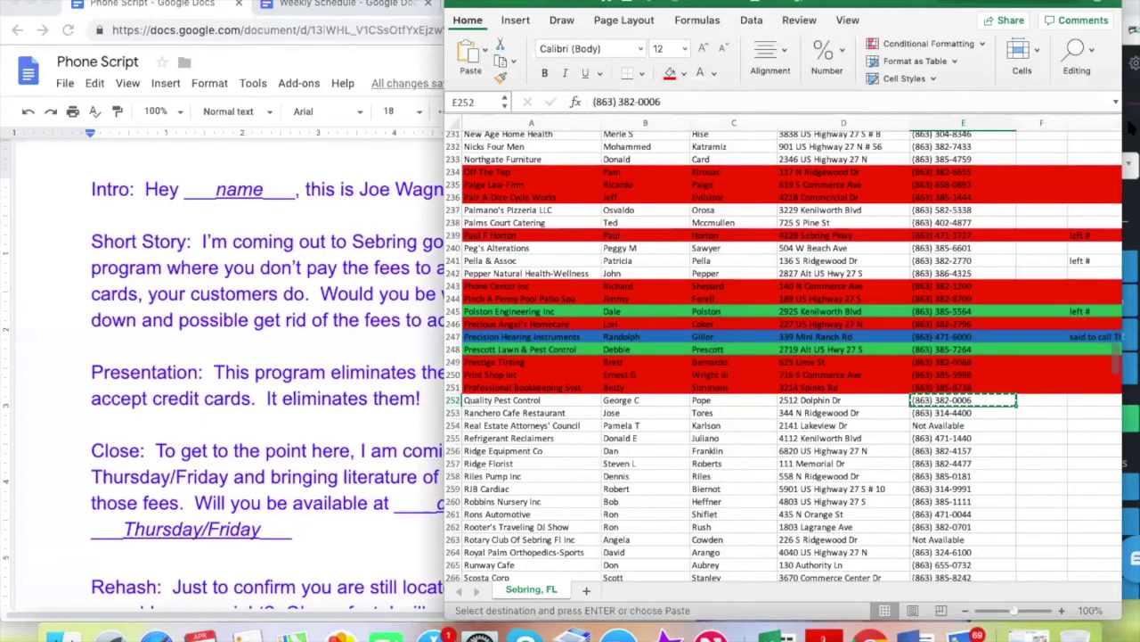
click(1131, 126)
click(1099, 203)
key(super+v)
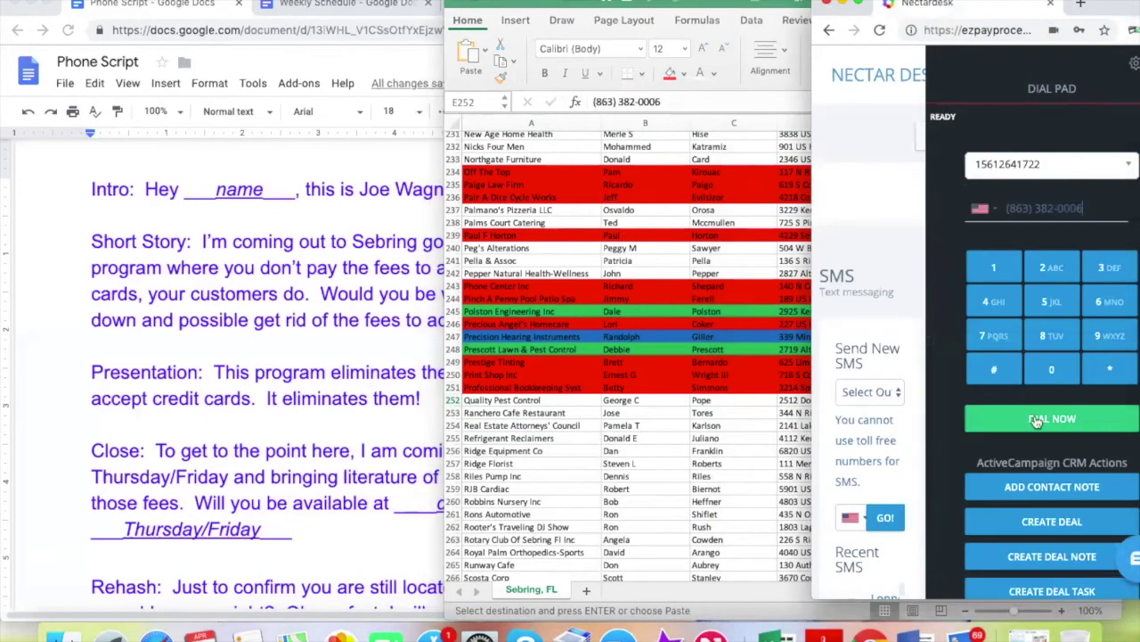
click(1044, 417)
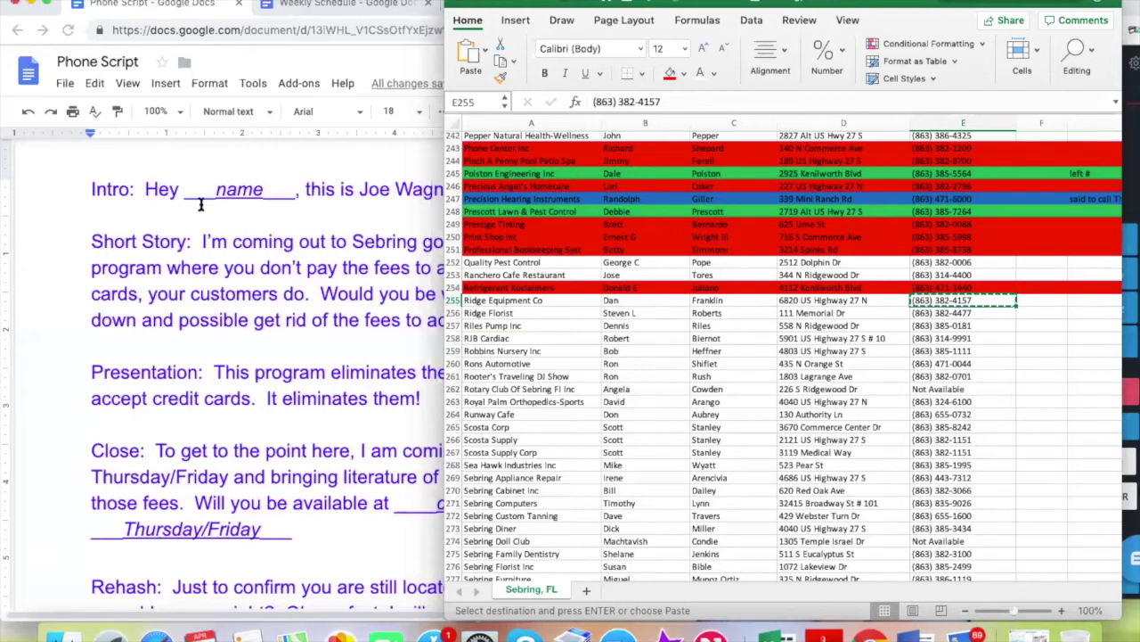
Review the phone script, then select the notes cell beside Ridge Equipment Co
click(284, 235)
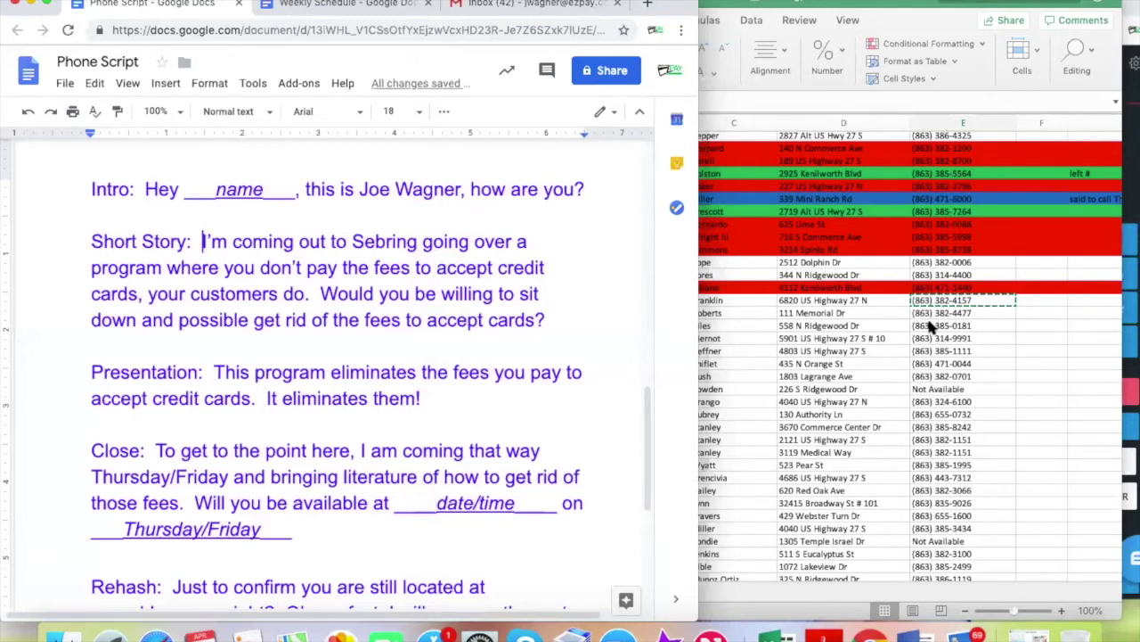
click(1030, 303)
click(1084, 303)
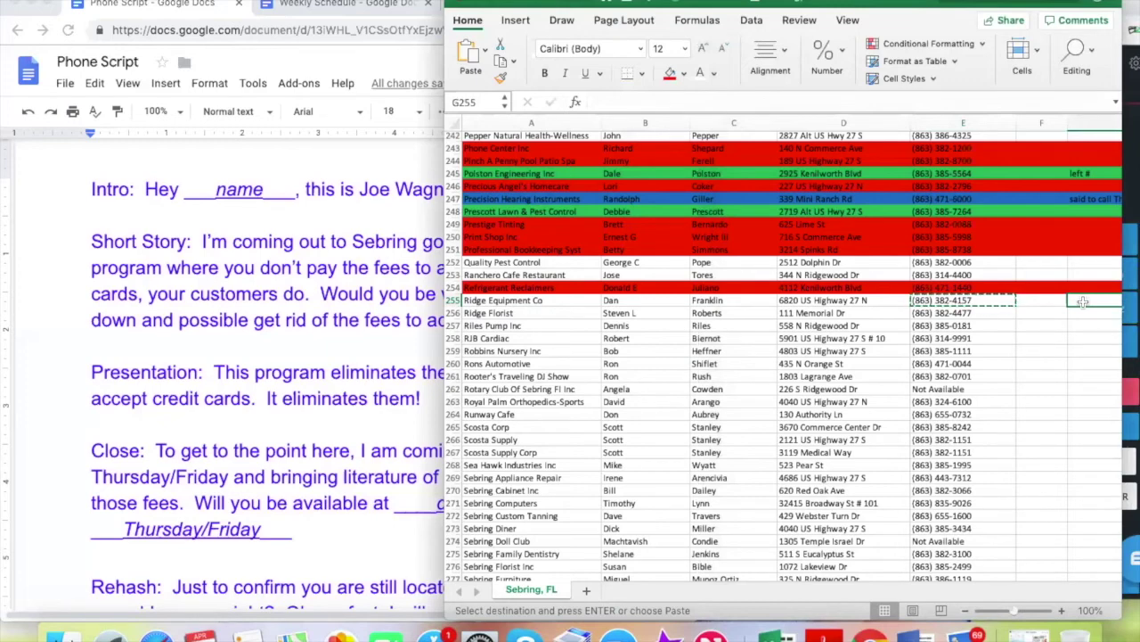
Select the Ridge Equipment Co row without applying a fill, then pick its notes cell G255
click(454, 301)
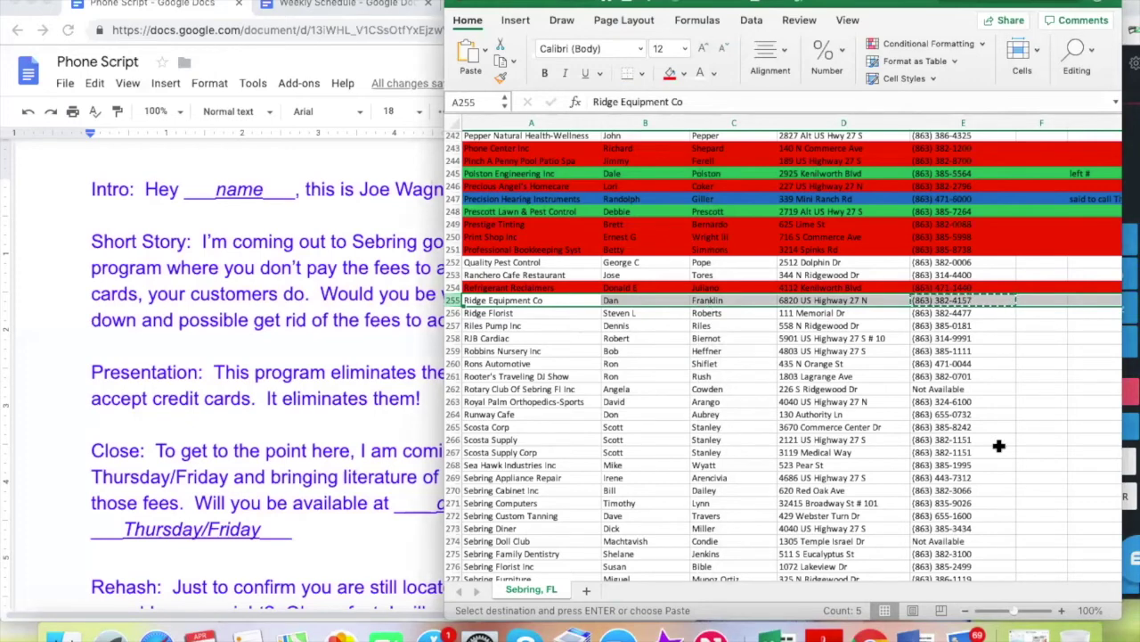
click(929, 313)
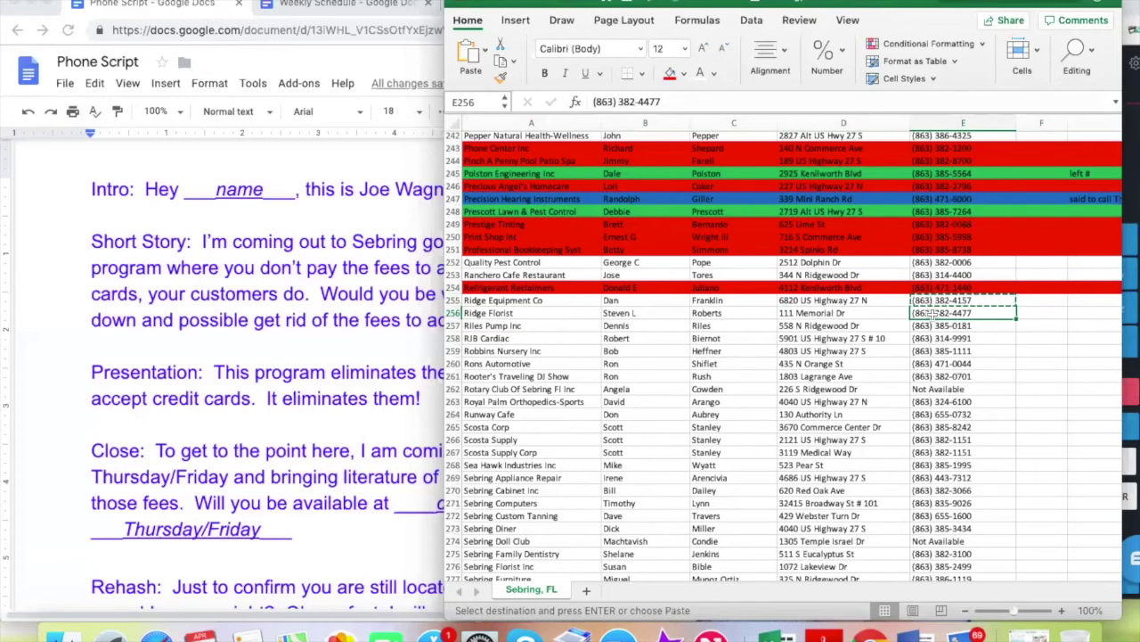
click(508, 300)
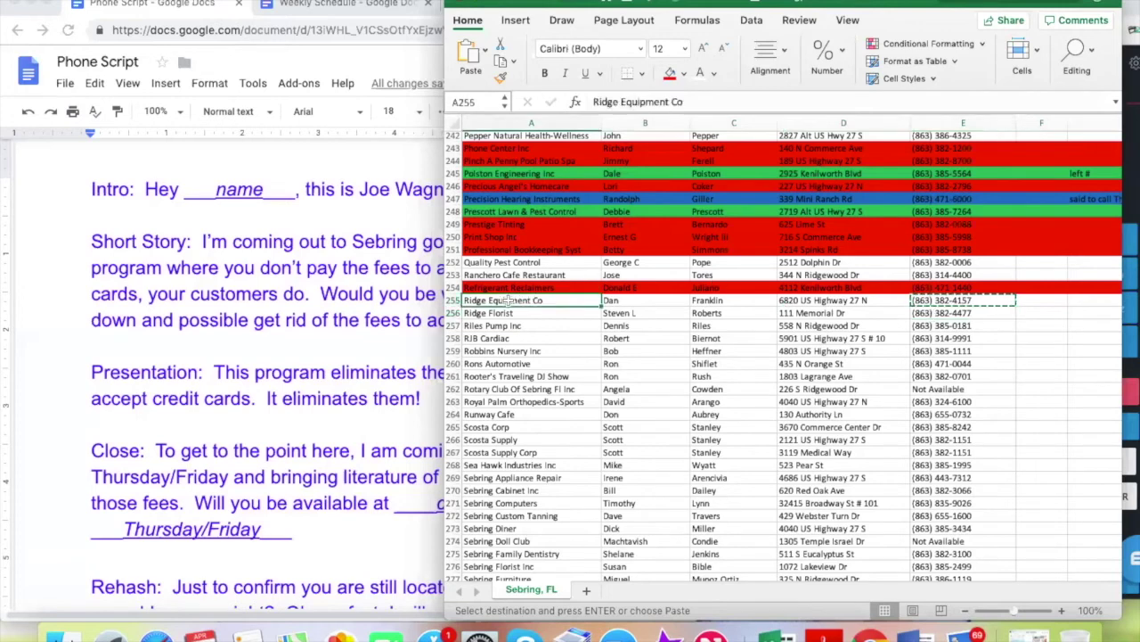
click(455, 302)
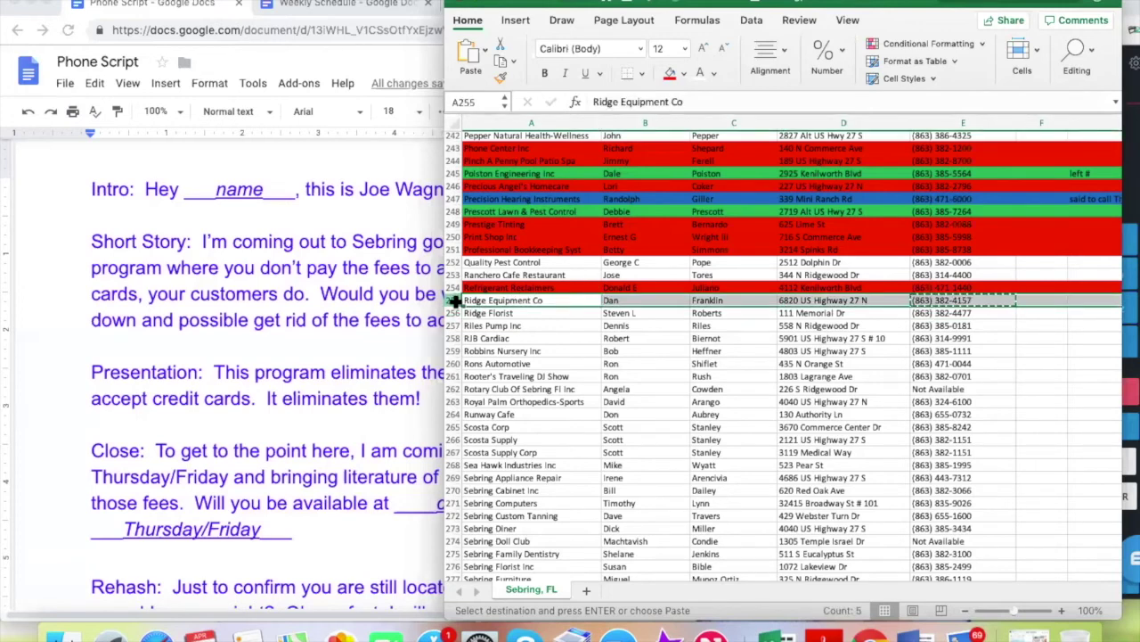
click(685, 73)
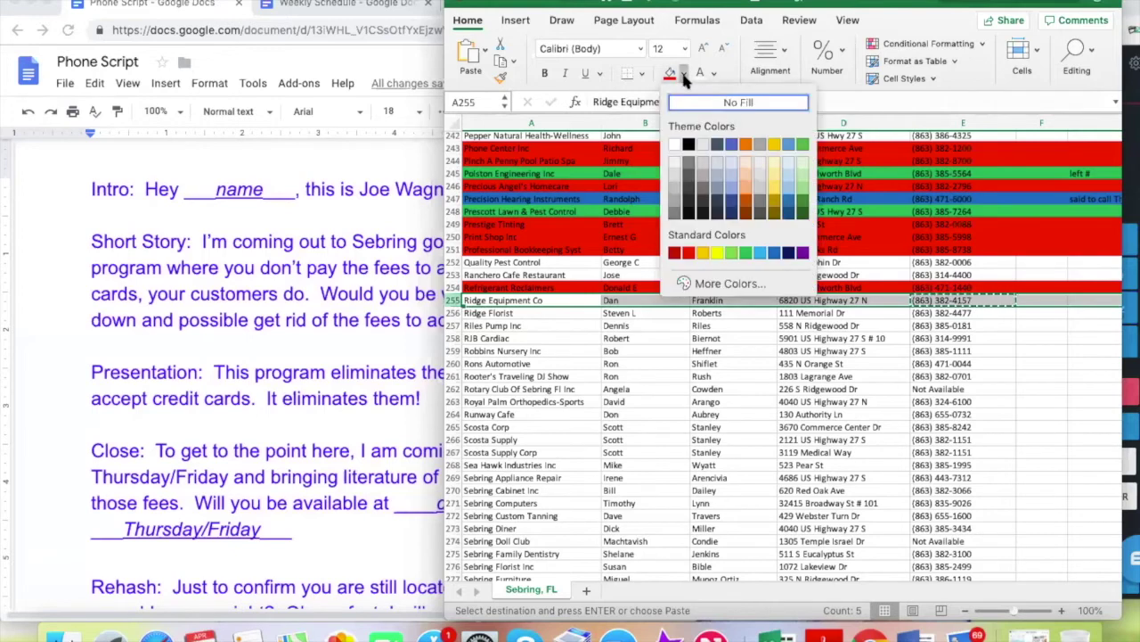
click(1017, 395)
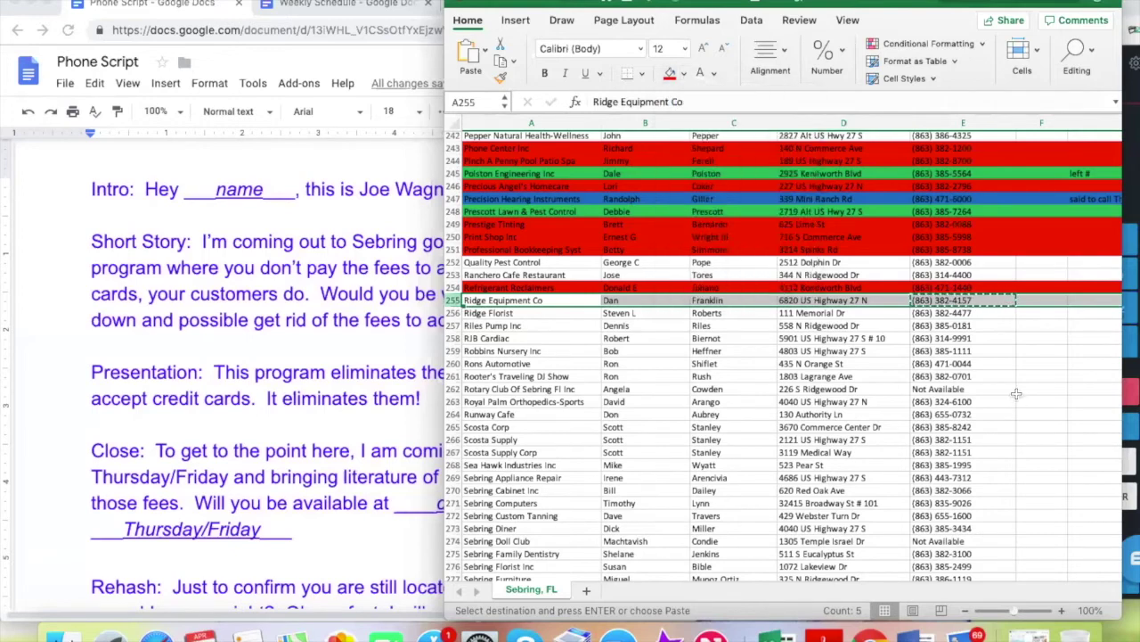
click(1098, 300)
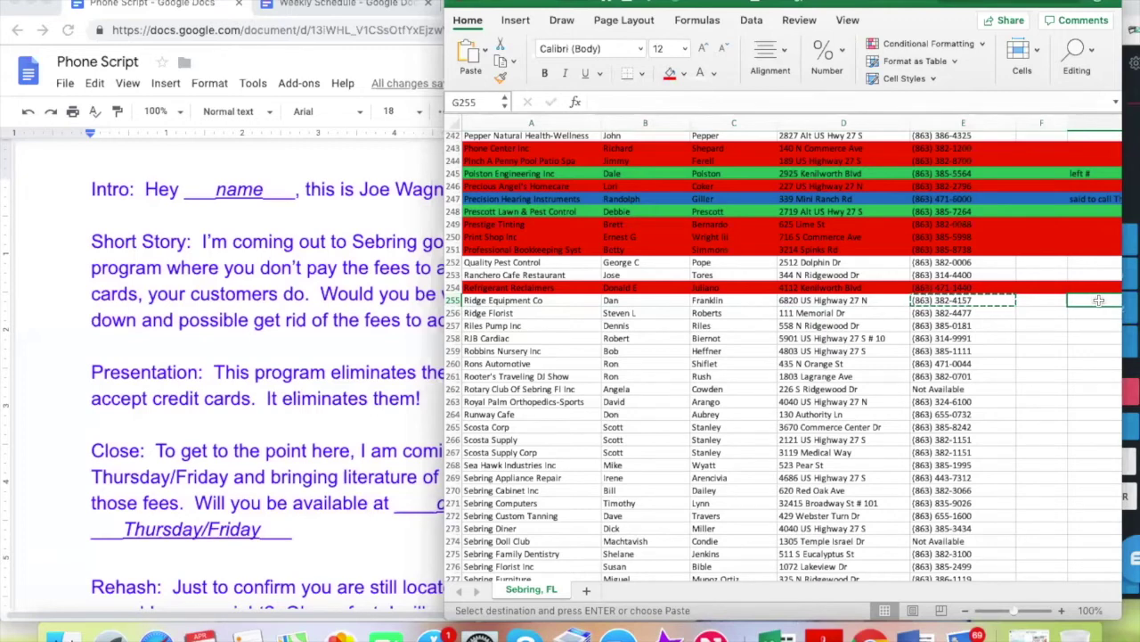
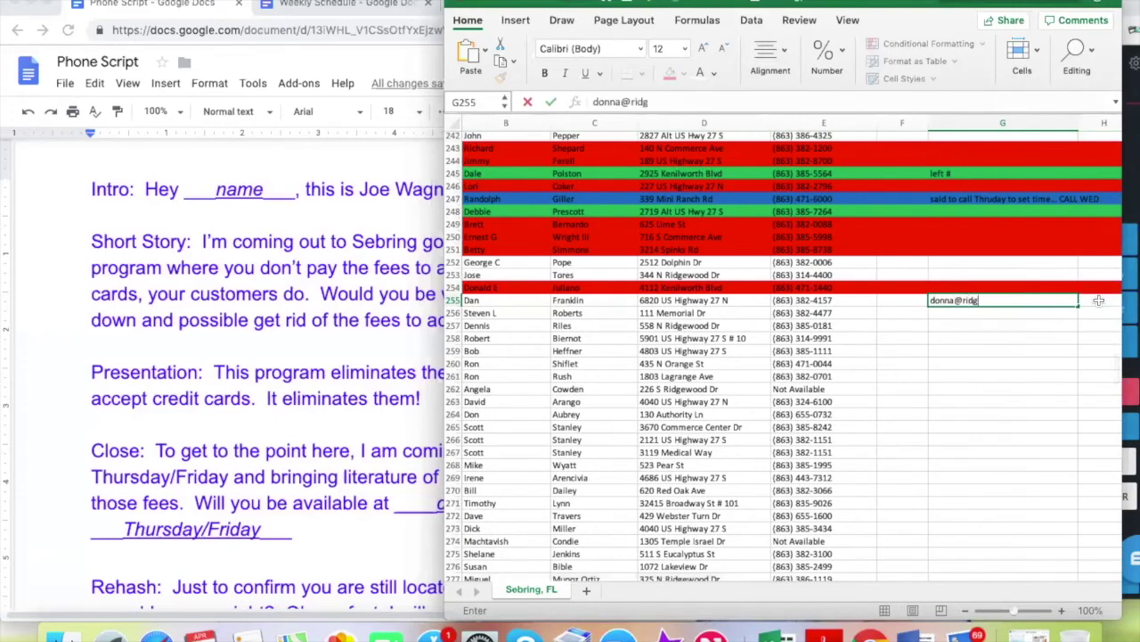
Log the contact's e-mail address in G255, correcting the hyphen in the domain
scroll(1060, 362, left, 5)
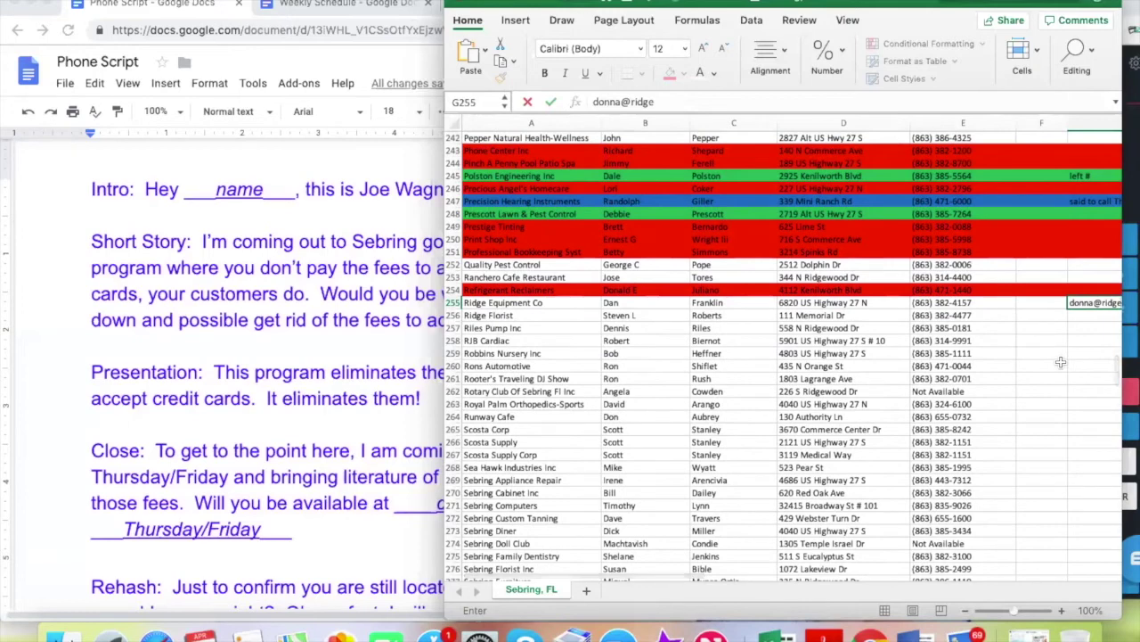
scroll(1061, 362, right, 5)
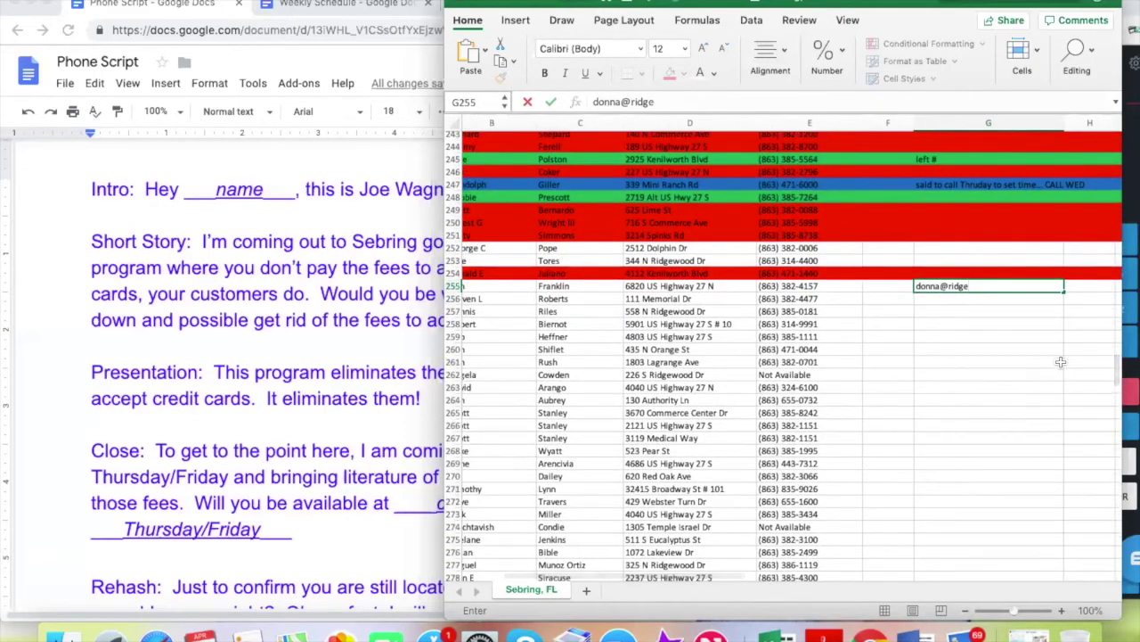
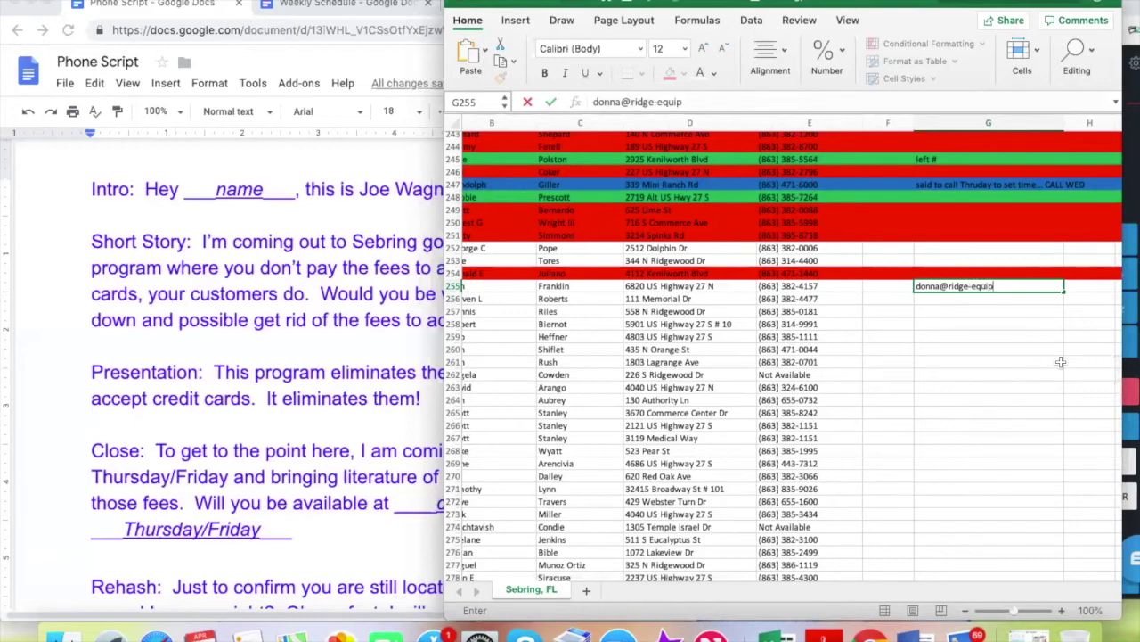
click(970, 286)
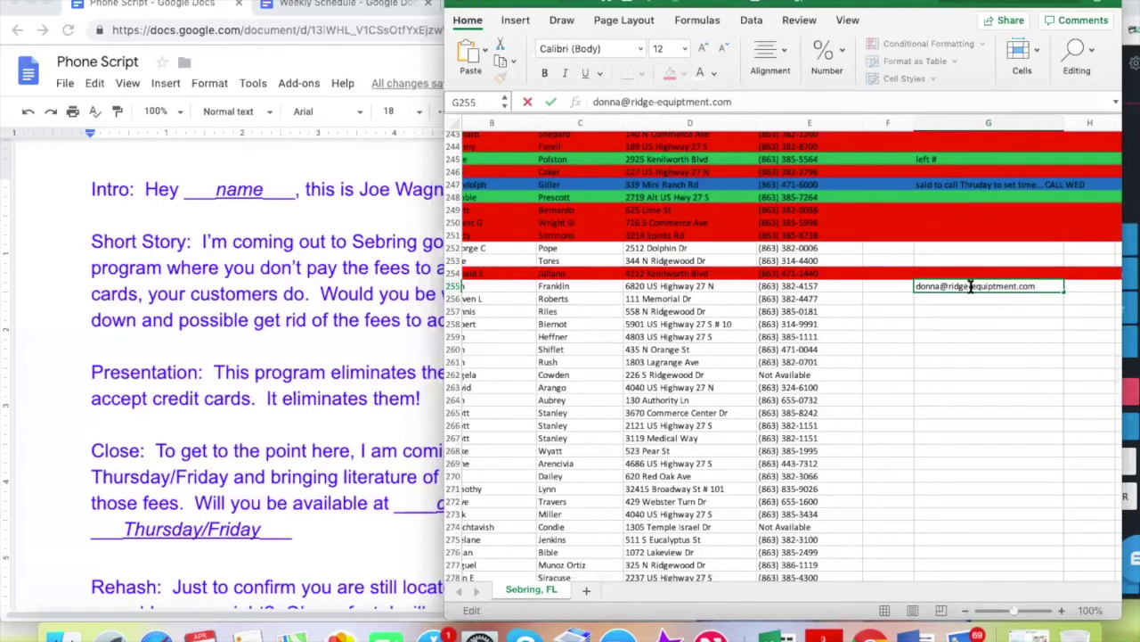
key(BackSpace)
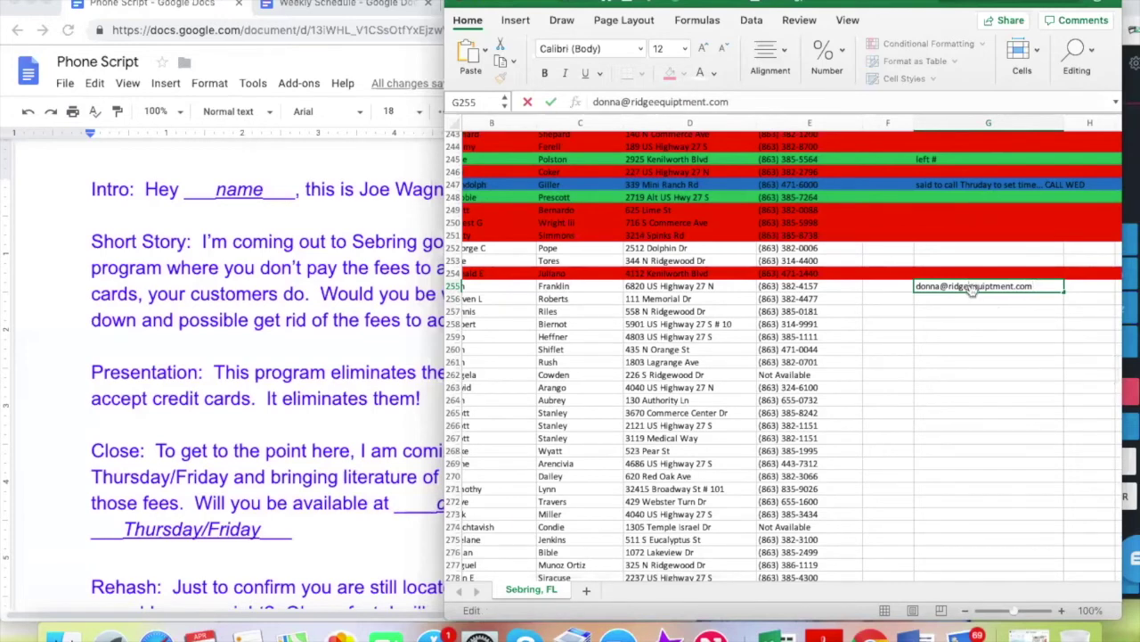
text(_)
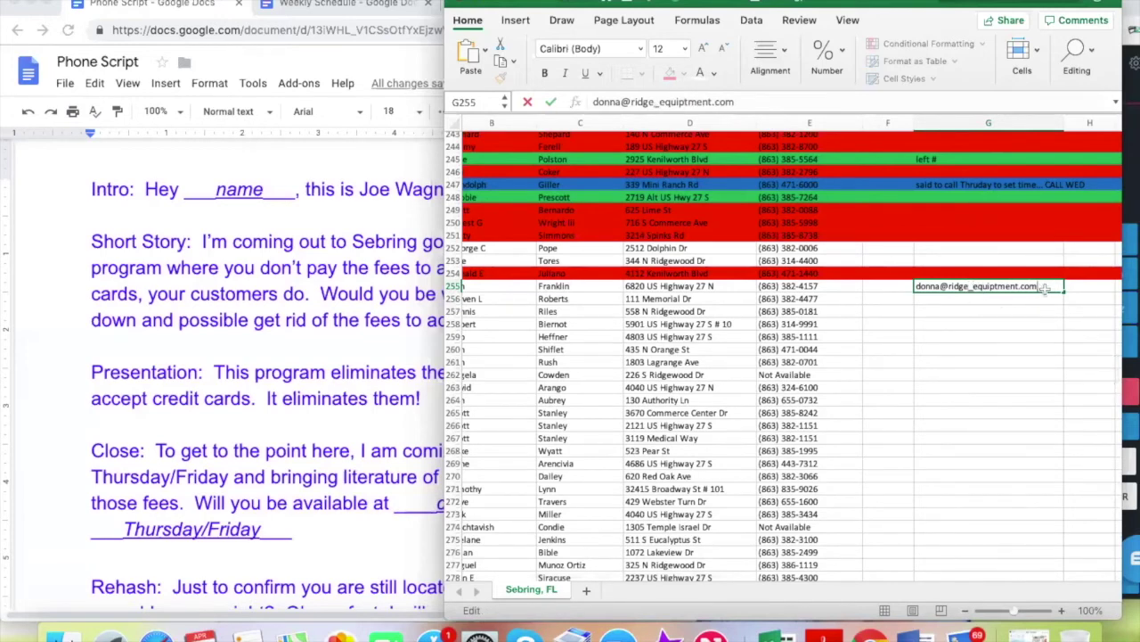
click(966, 311)
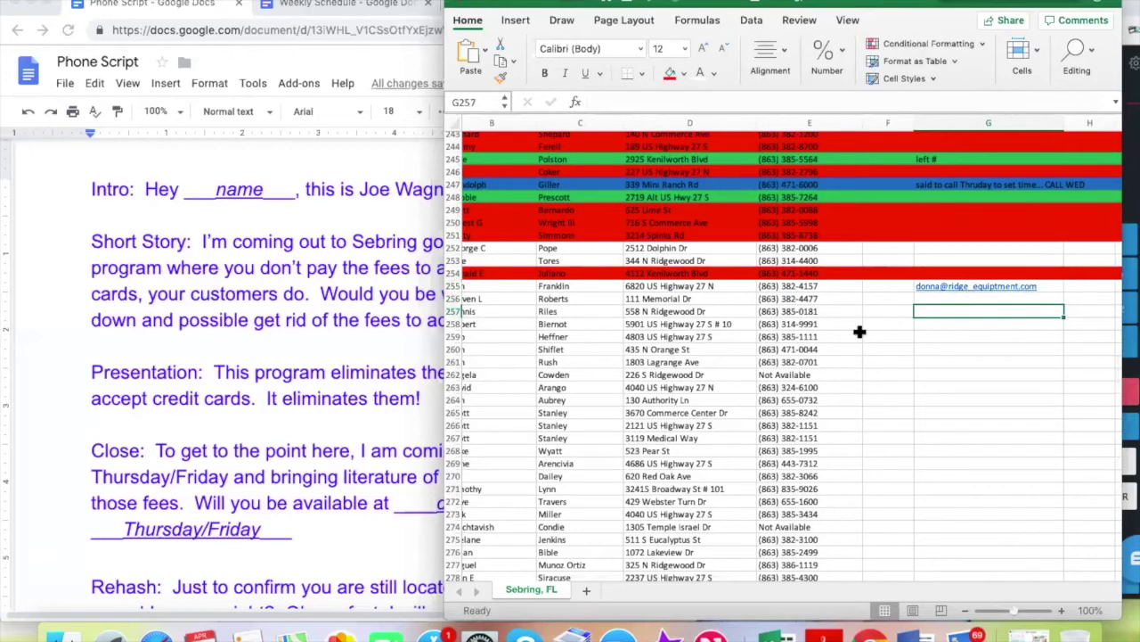
Fill Ridge Equipment Co's row 255 with the purple standard colour
scroll(859, 332, left, 3)
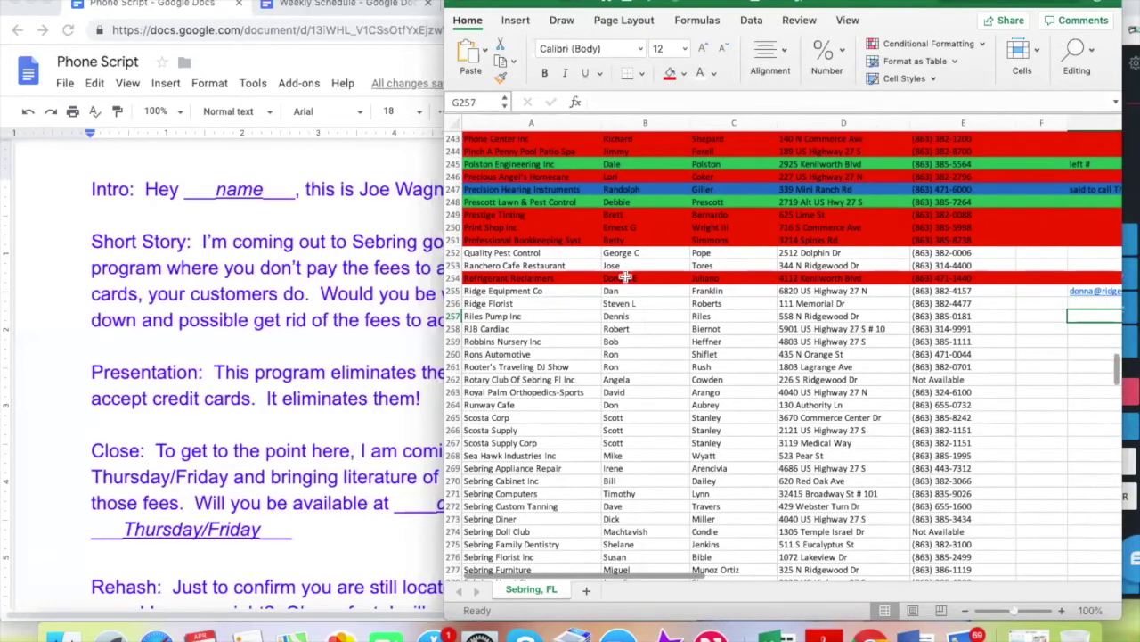
click(452, 290)
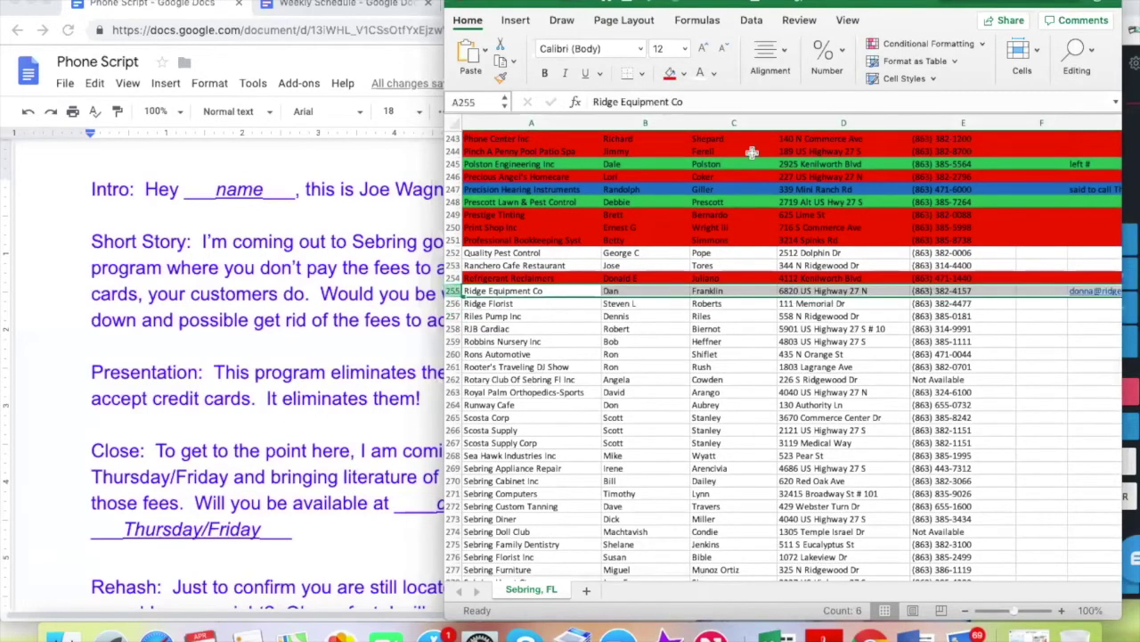
click(684, 72)
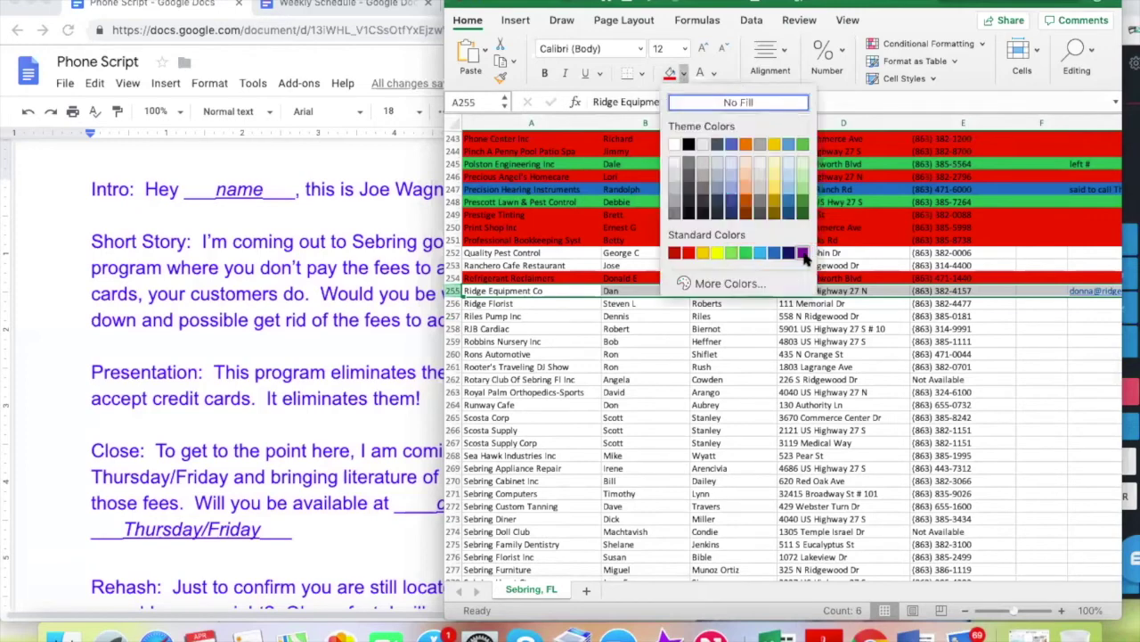
click(805, 254)
click(837, 353)
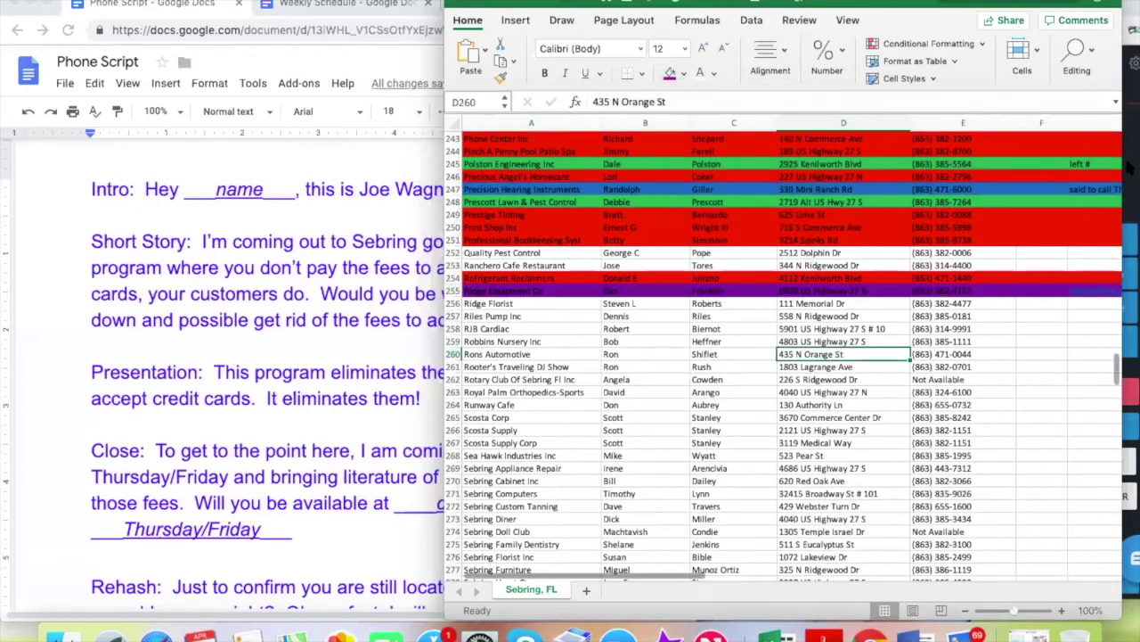
click(1128, 166)
Call Ridge Florist's number from E256 via the Nectardesk dialer, check the contact, then hang up
click(1043, 326)
click(515, 309)
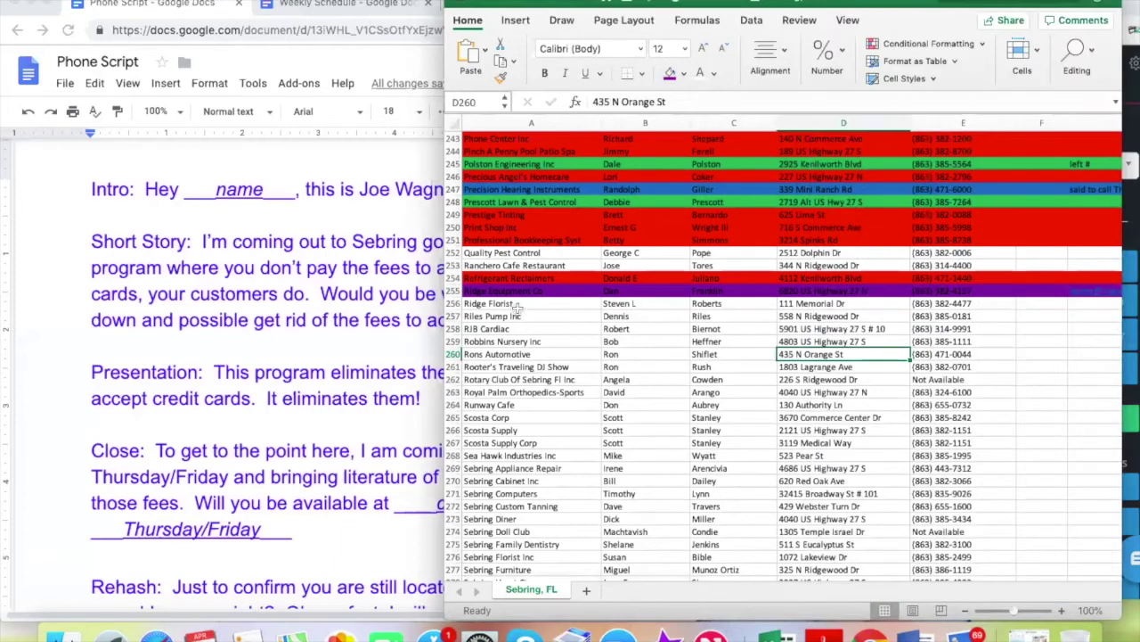
click(931, 303)
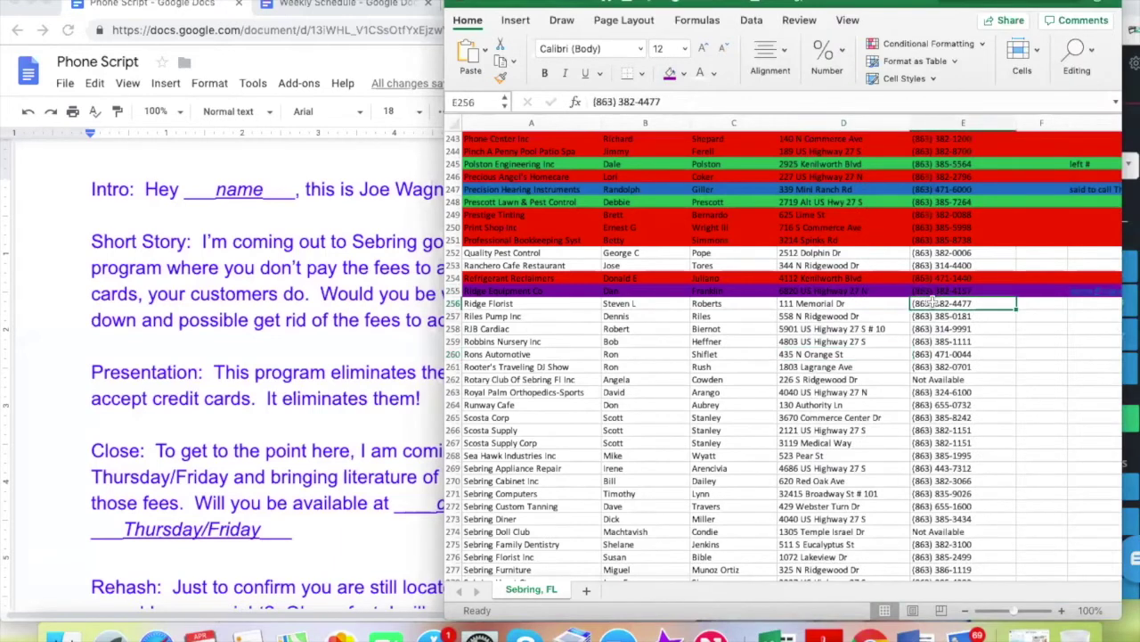
key(super+c)
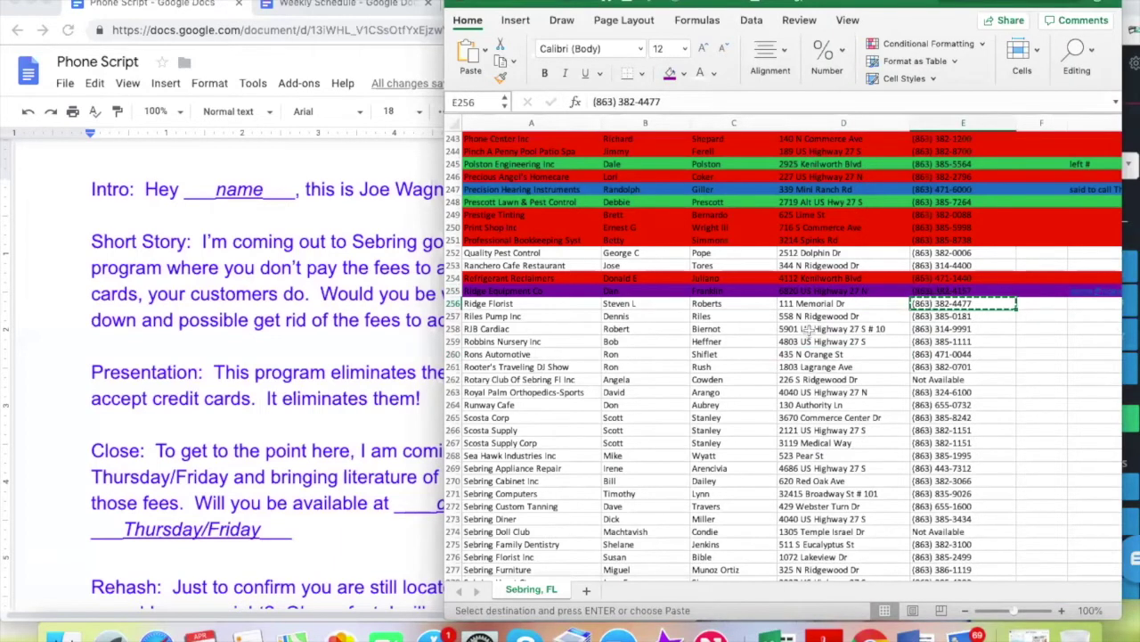
click(1129, 167)
drag(1096, 208, 936, 202)
key(super+v)
click(1068, 421)
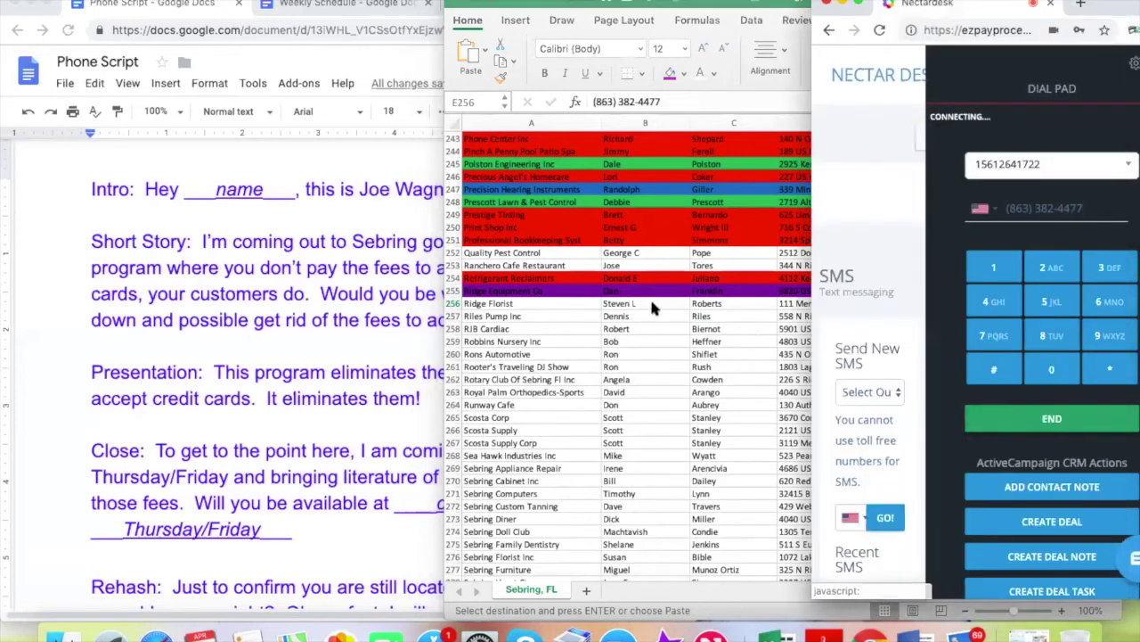
click(539, 299)
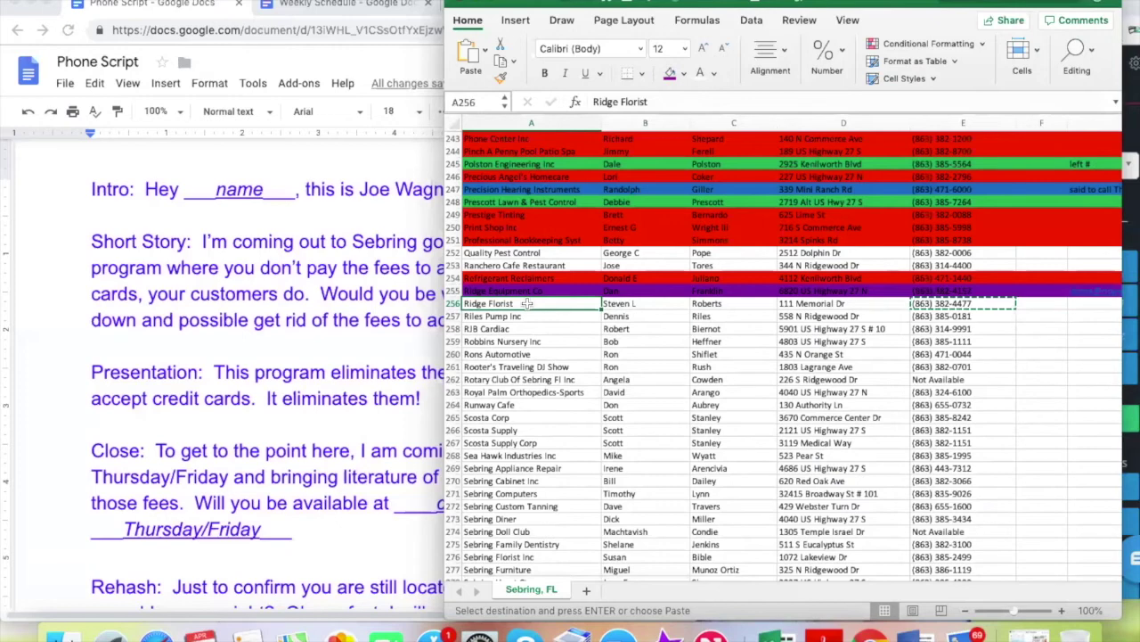
click(655, 304)
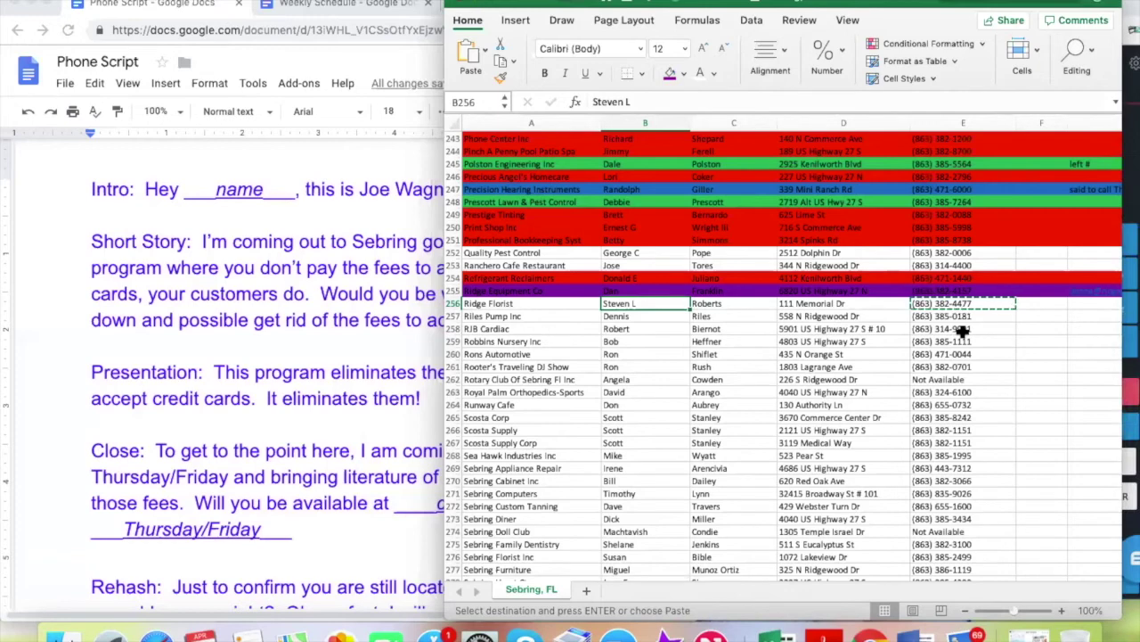
click(1056, 389)
Paste Riles Pump Inc's number from E257 into the dialer and start the call
click(941, 316)
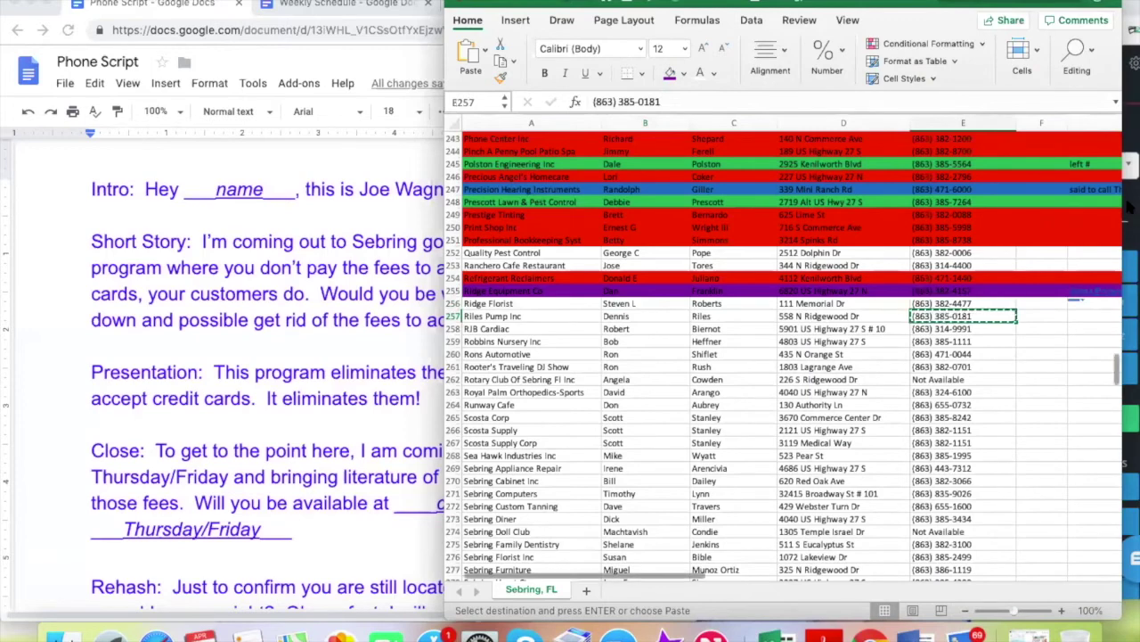
drag(1094, 208, 975, 213)
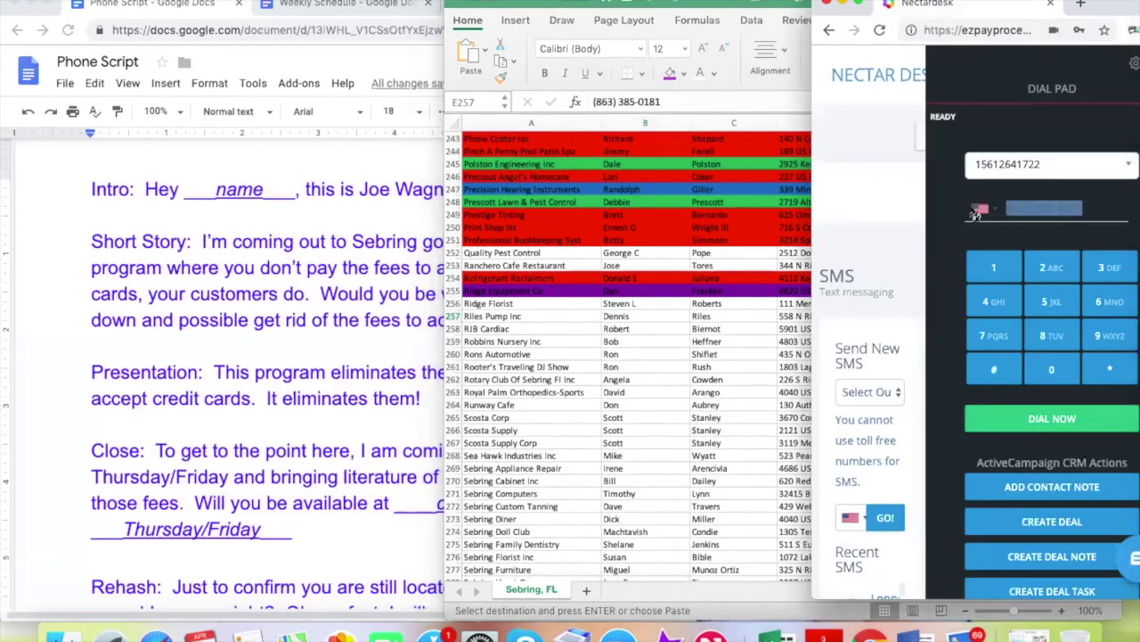
key(super+v)
click(1053, 422)
click(627, 350)
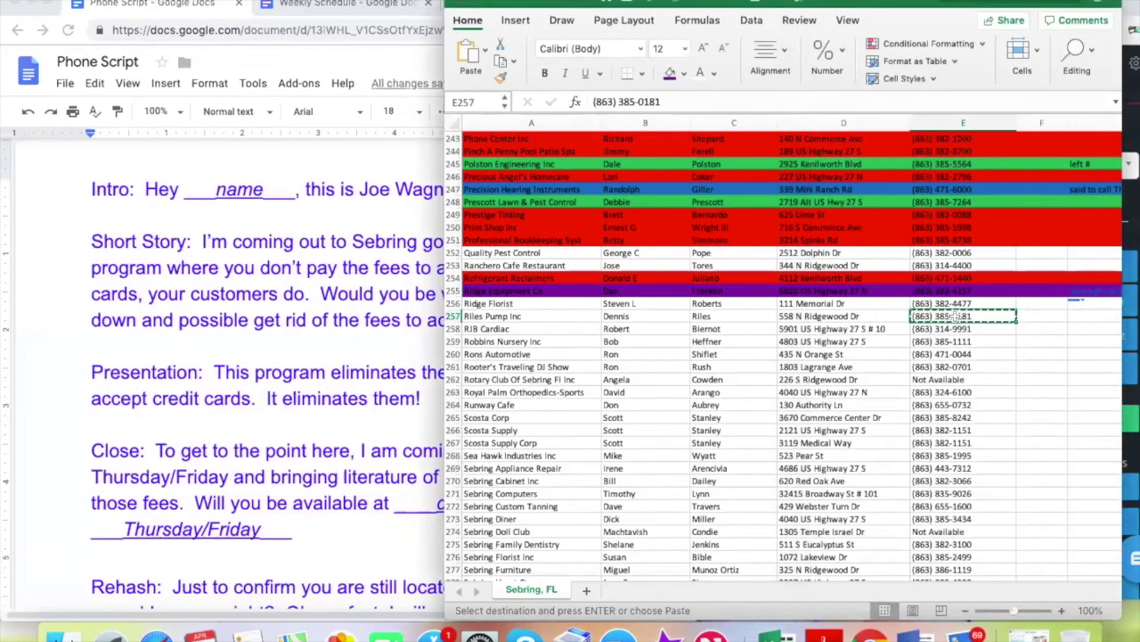
Consult the phone script and check Riles Pump Inc's cells in row 257
scroll(267, 389, down, 10)
scroll(267, 385, up, 2)
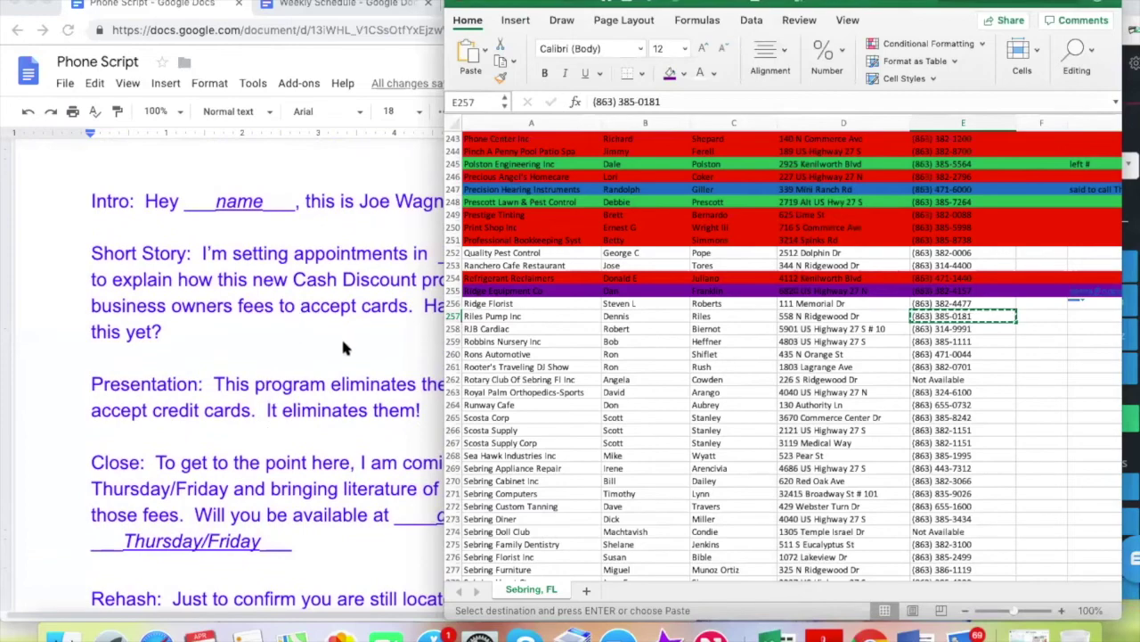
scroll(341, 336, down, 10)
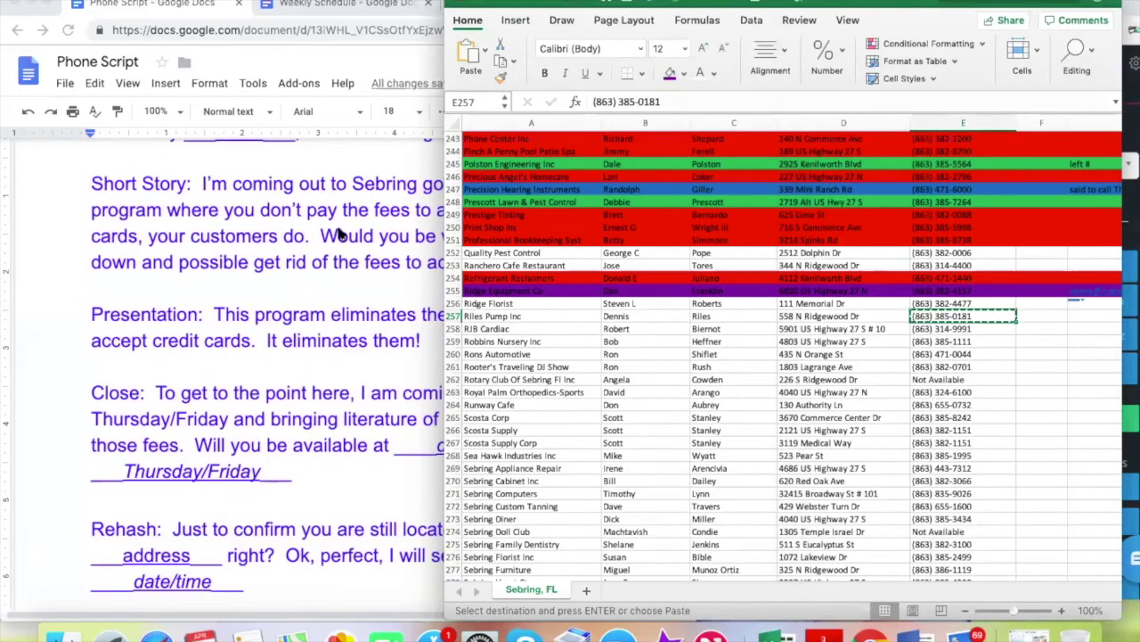
click(339, 224)
click(559, 262)
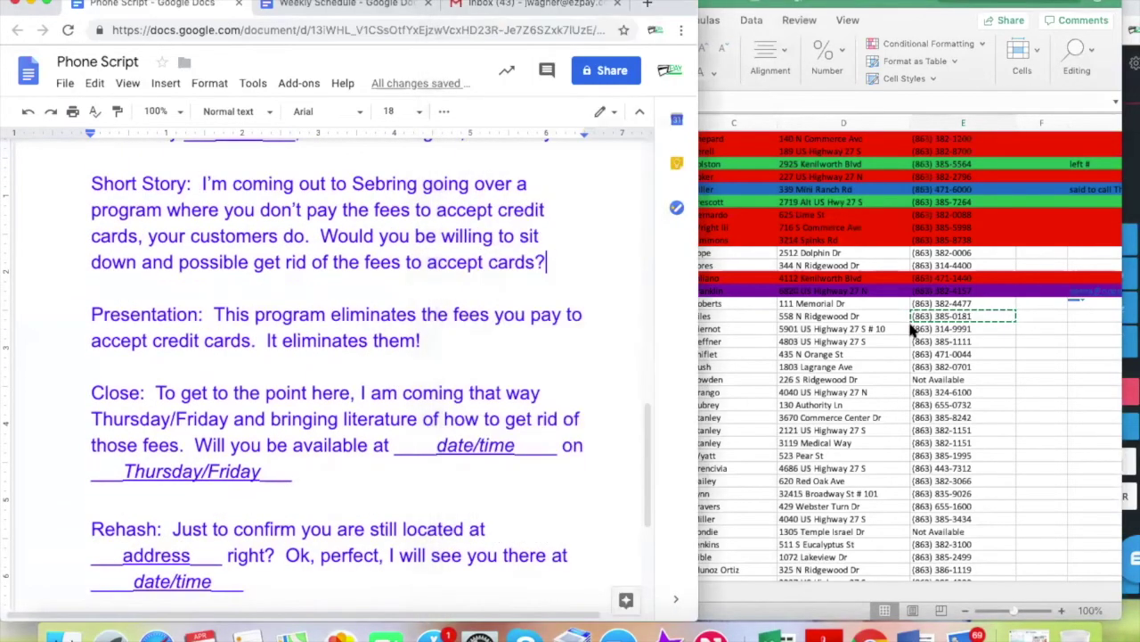
click(911, 330)
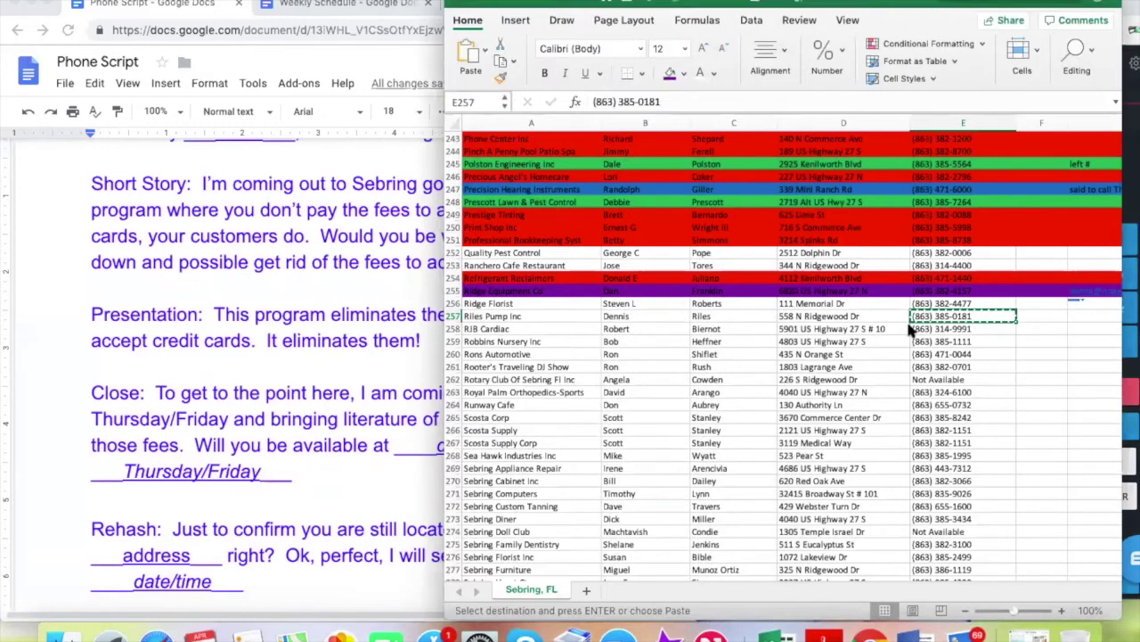
click(1040, 314)
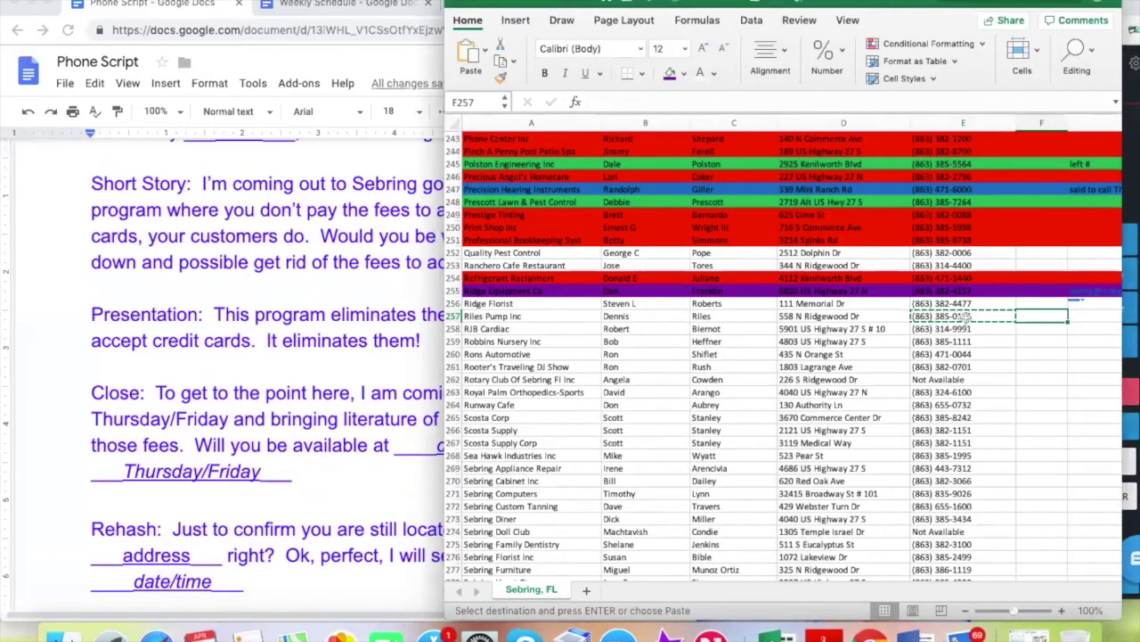
click(965, 316)
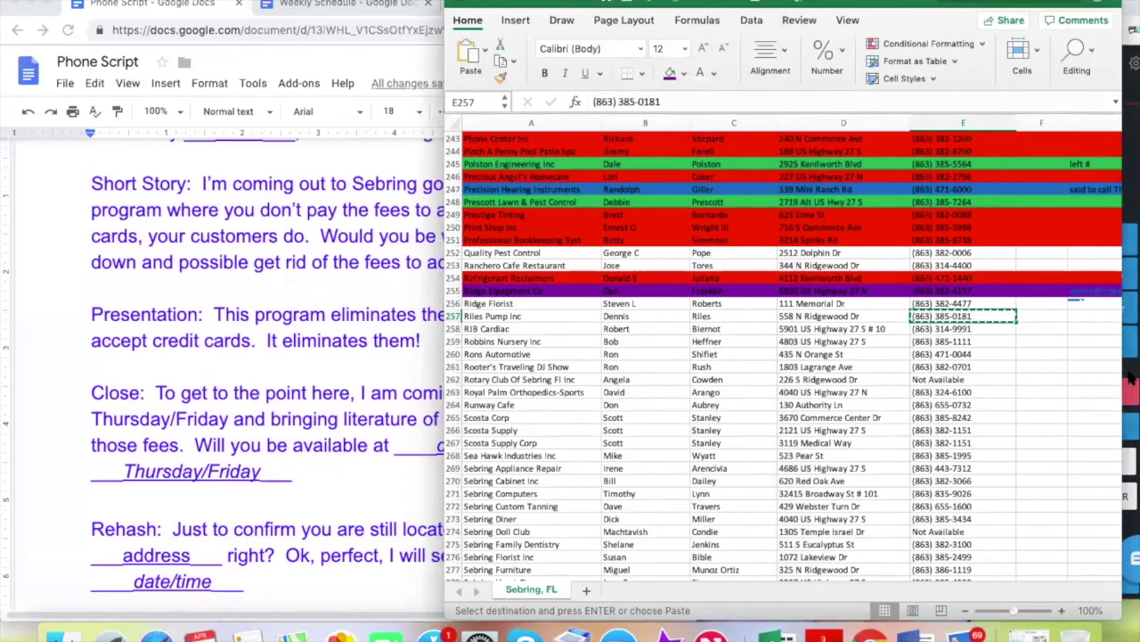
click(1080, 315)
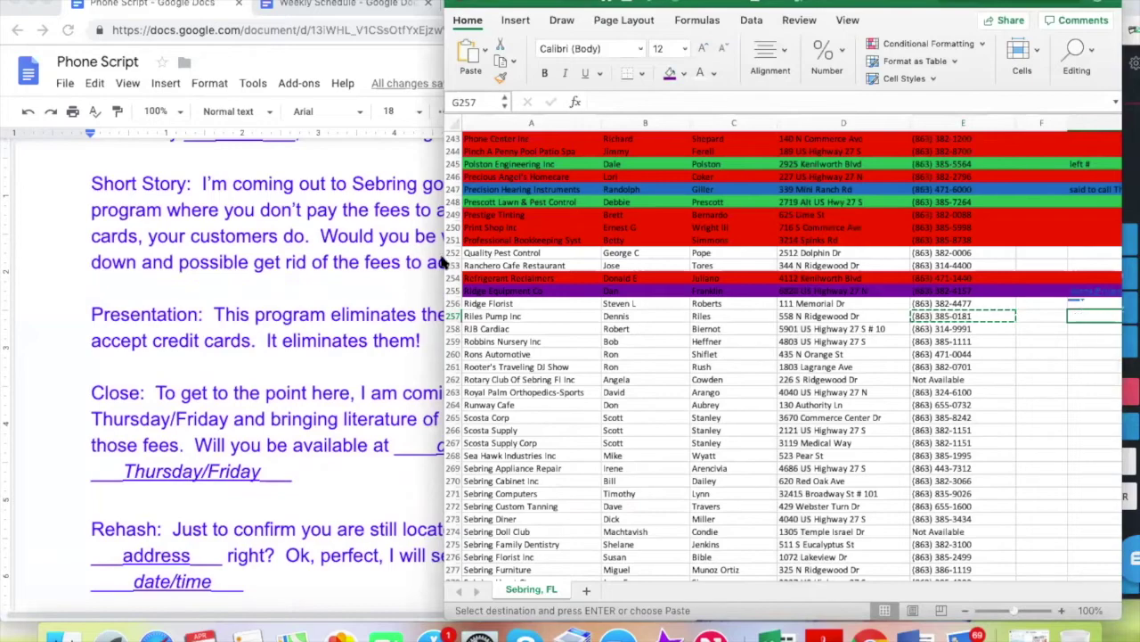
Recheck the phone script, then enter the contact's first name in F257
click(352, 261)
scroll(351, 260, up, 3)
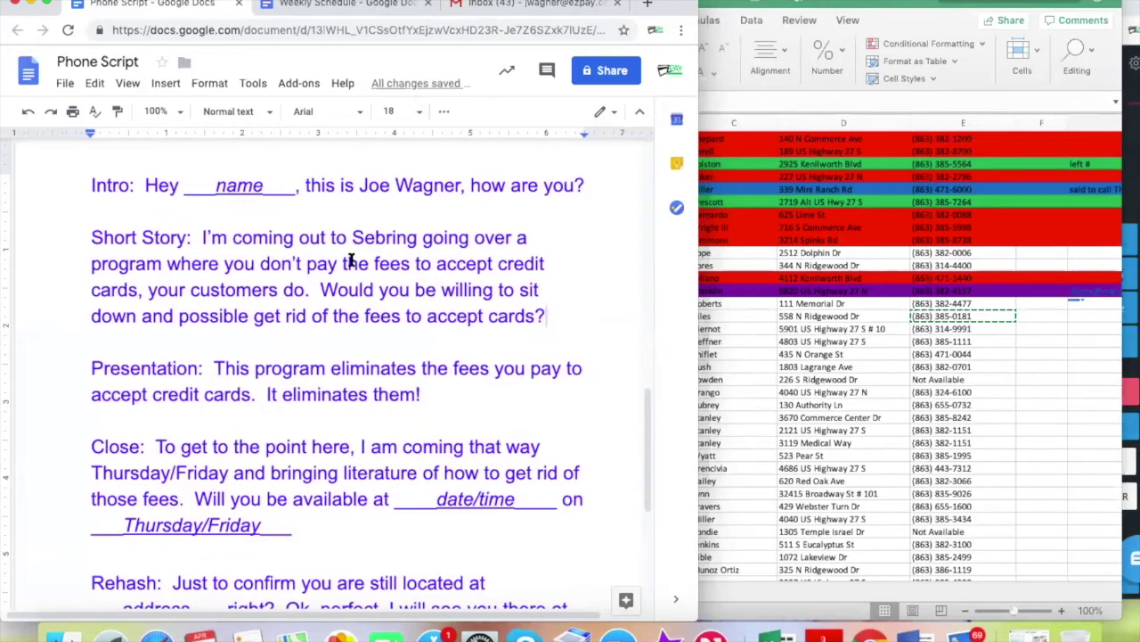
click(1084, 314)
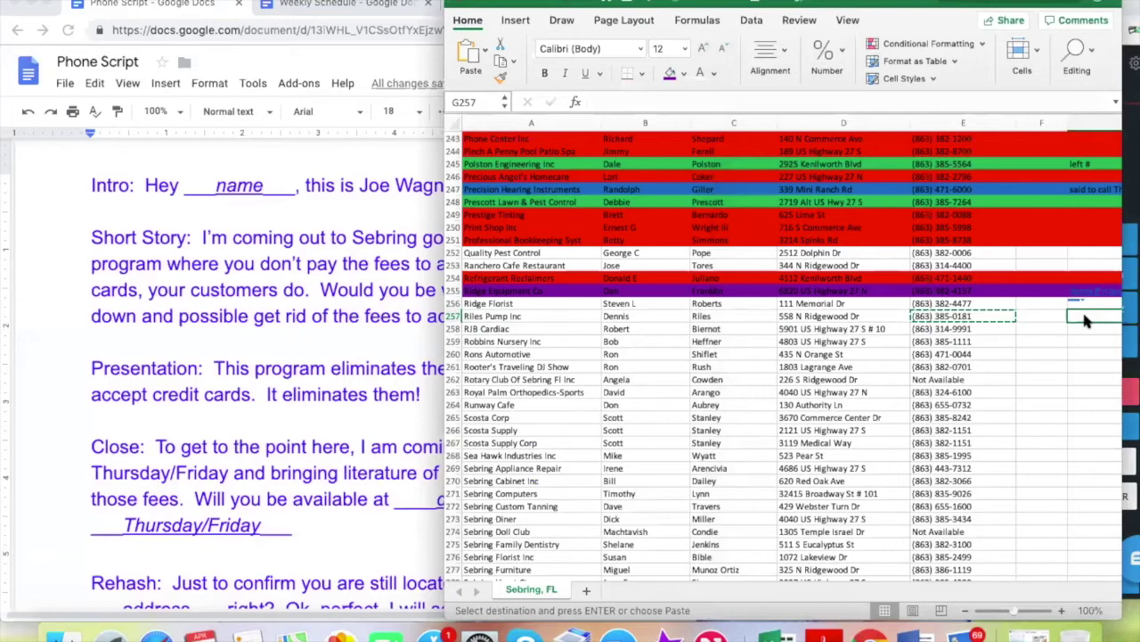
click(1039, 317)
text(Adam)
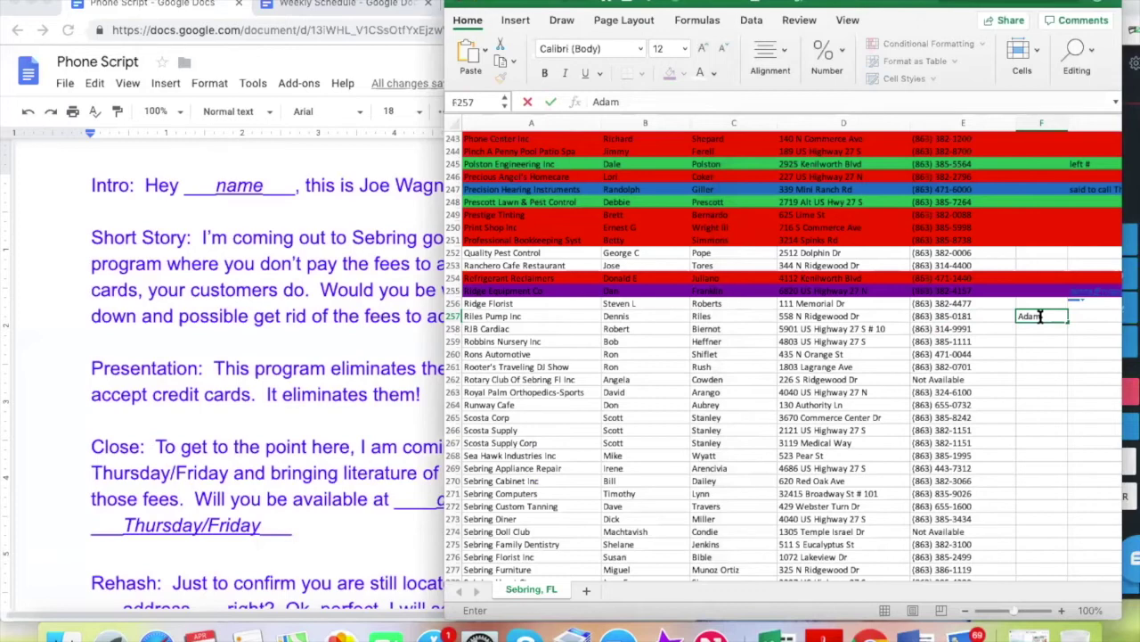
click(1084, 316)
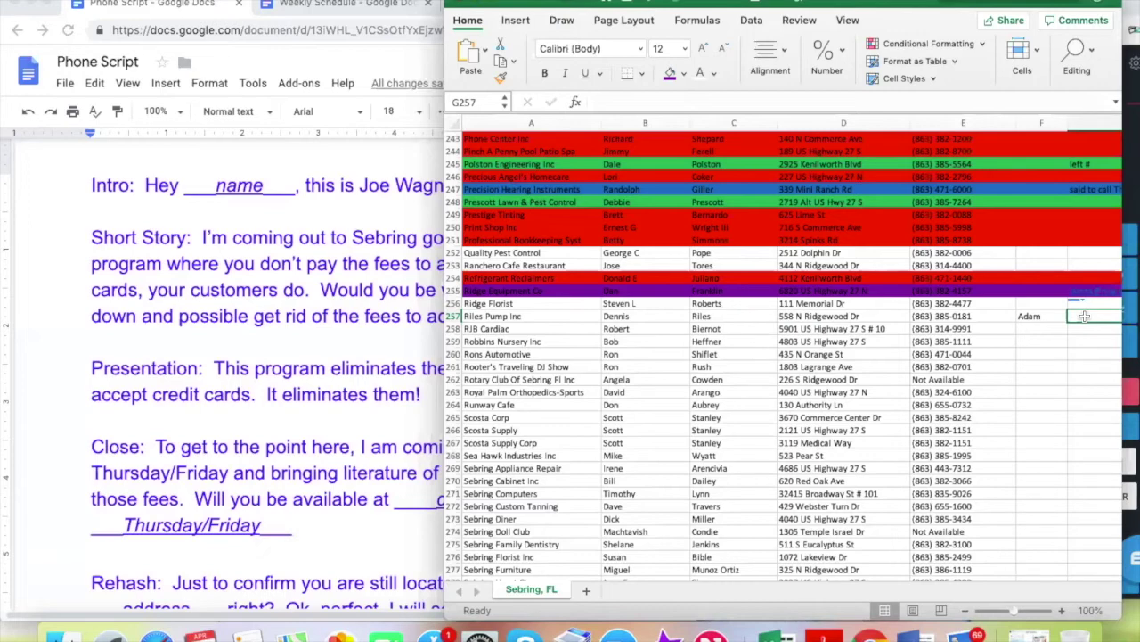
Note 'left #' for Riles Pump Inc and append 'is office manager' to its contact cell F257
text(left #)
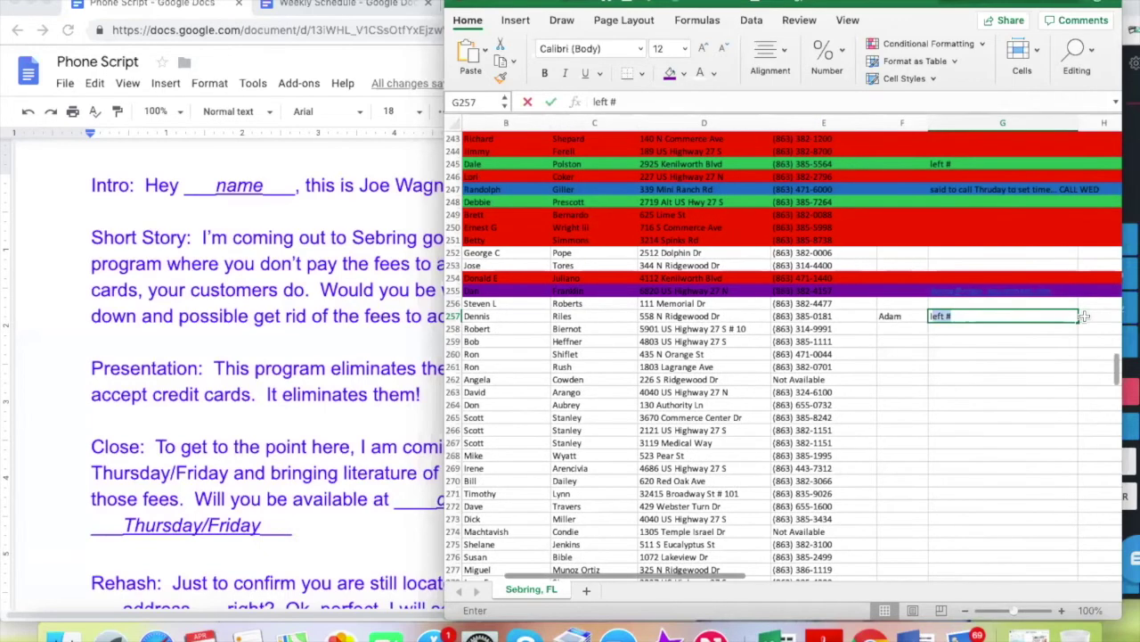
click(910, 315)
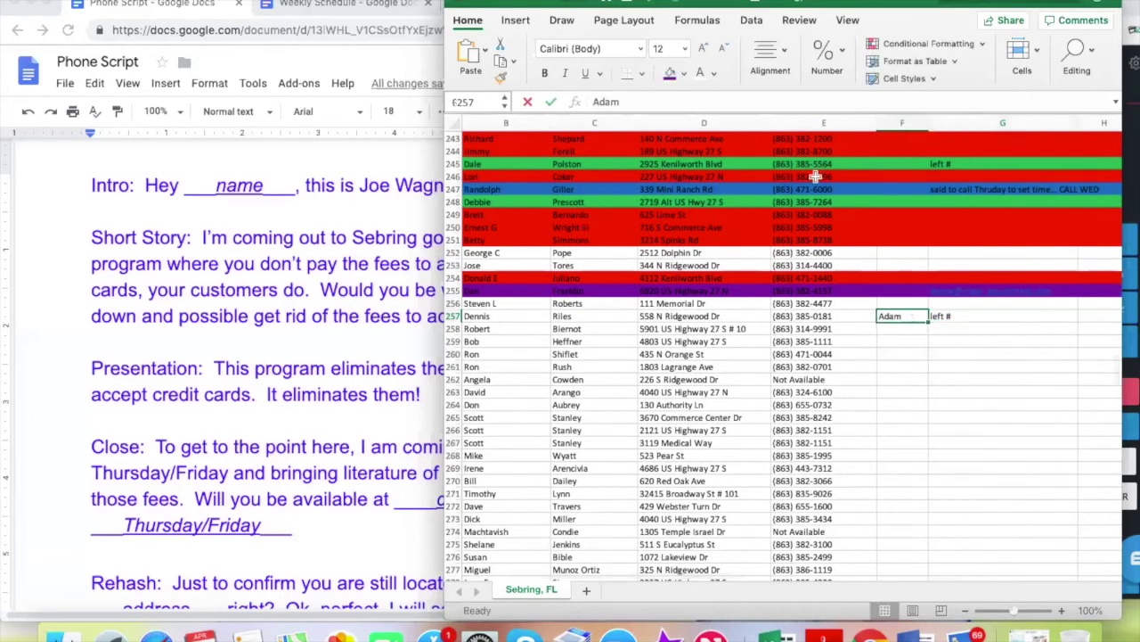
click(720, 103)
text(is office manager)
click(900, 367)
scroll(852, 415, down, 2)
scroll(853, 415, left, 2)
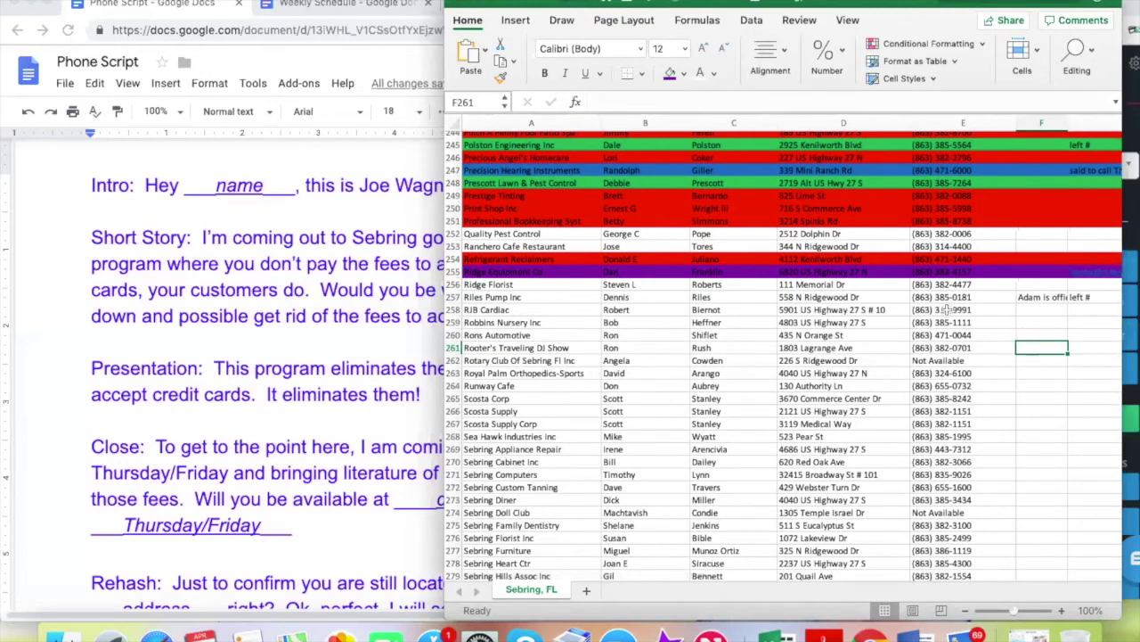
click(946, 309)
key(super+c)
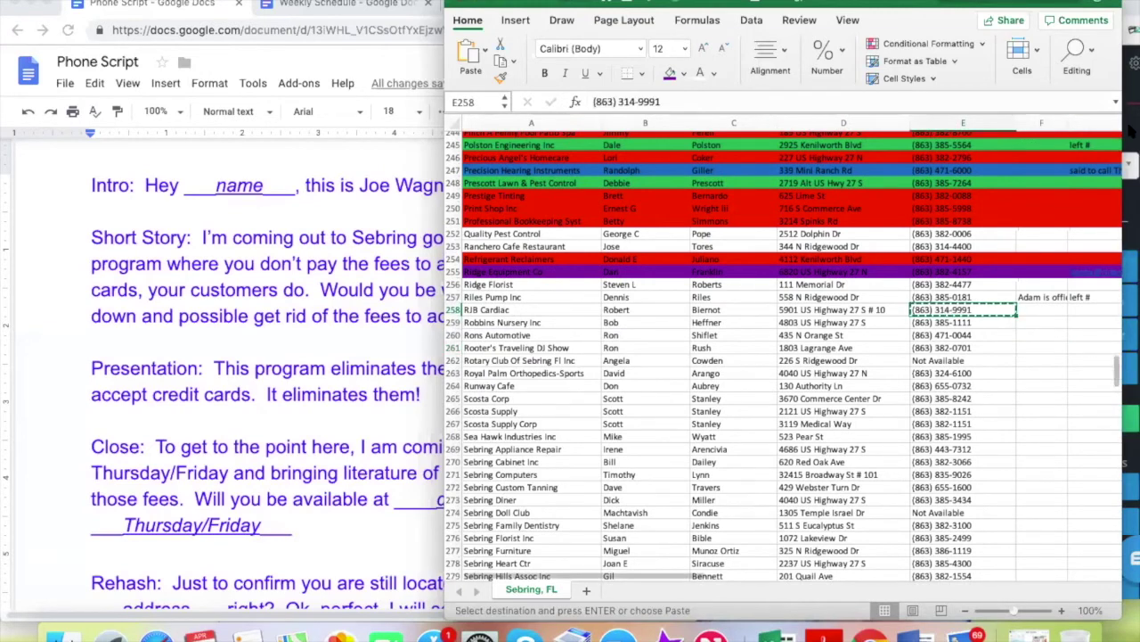
Paste RJB Cardiac's number into the Nectardesk dialer, place the call, and return to Excel
click(1130, 210)
key(super+v)
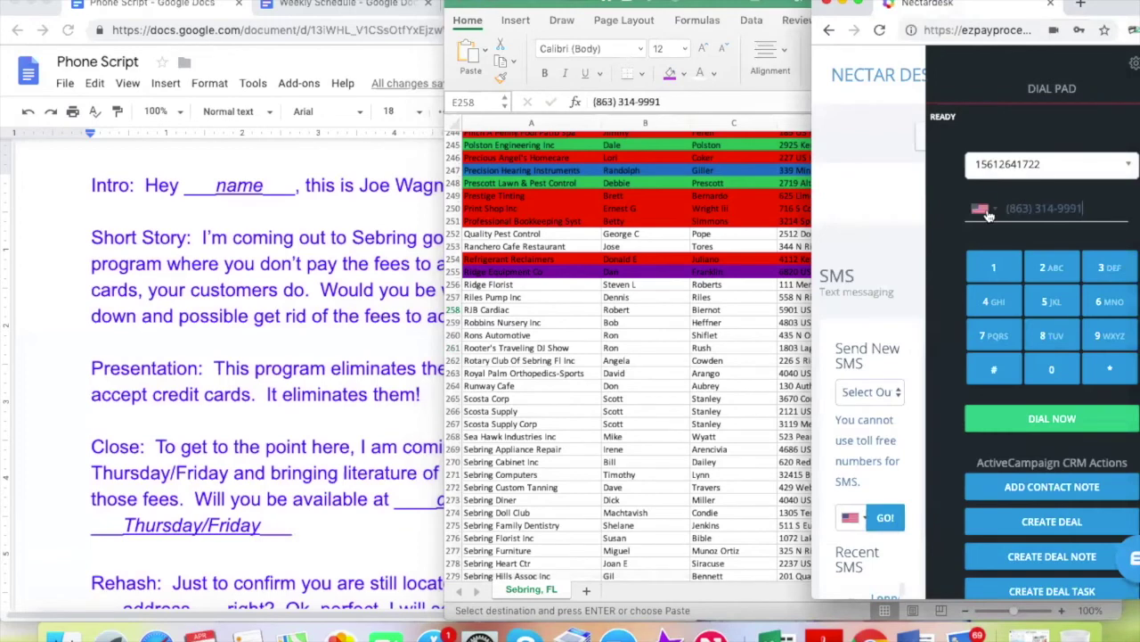
click(983, 426)
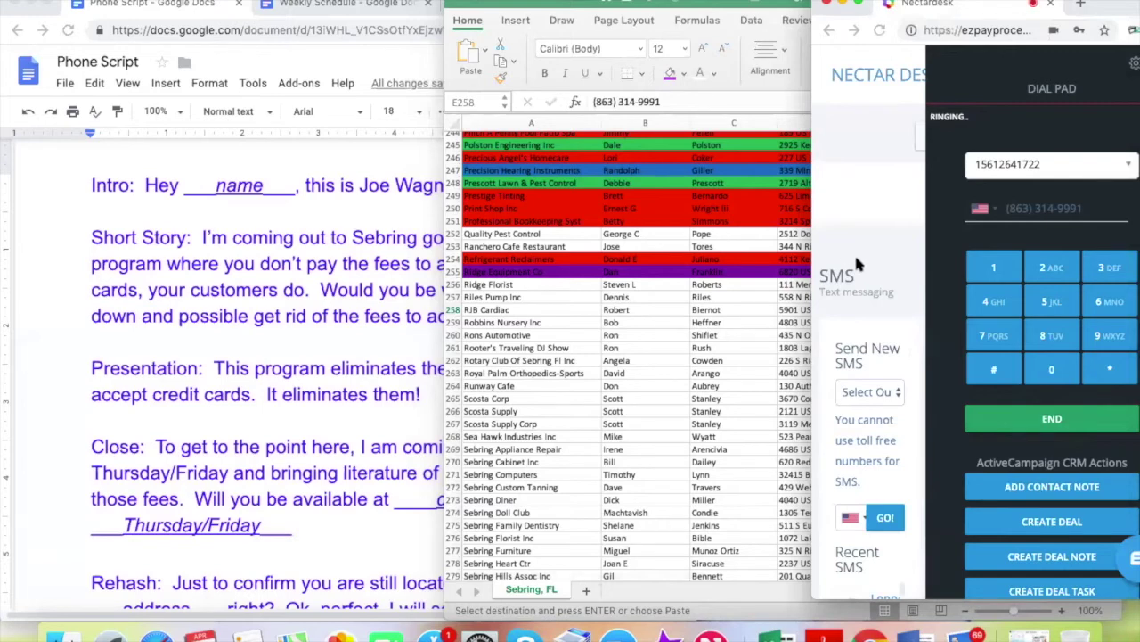
click(677, 308)
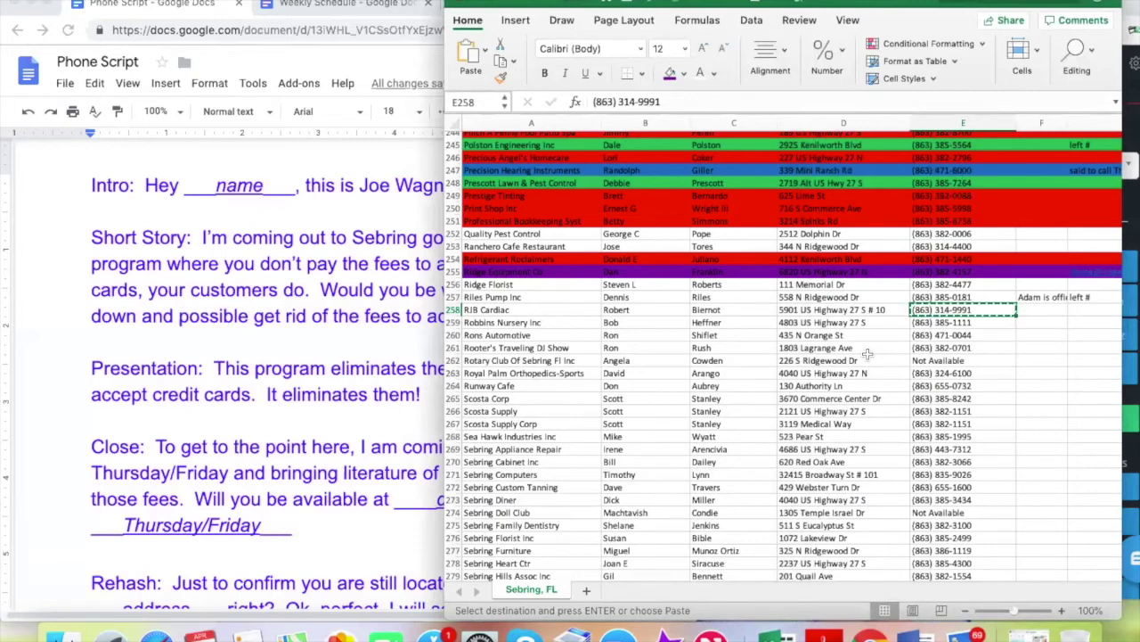
click(950, 322)
click(950, 311)
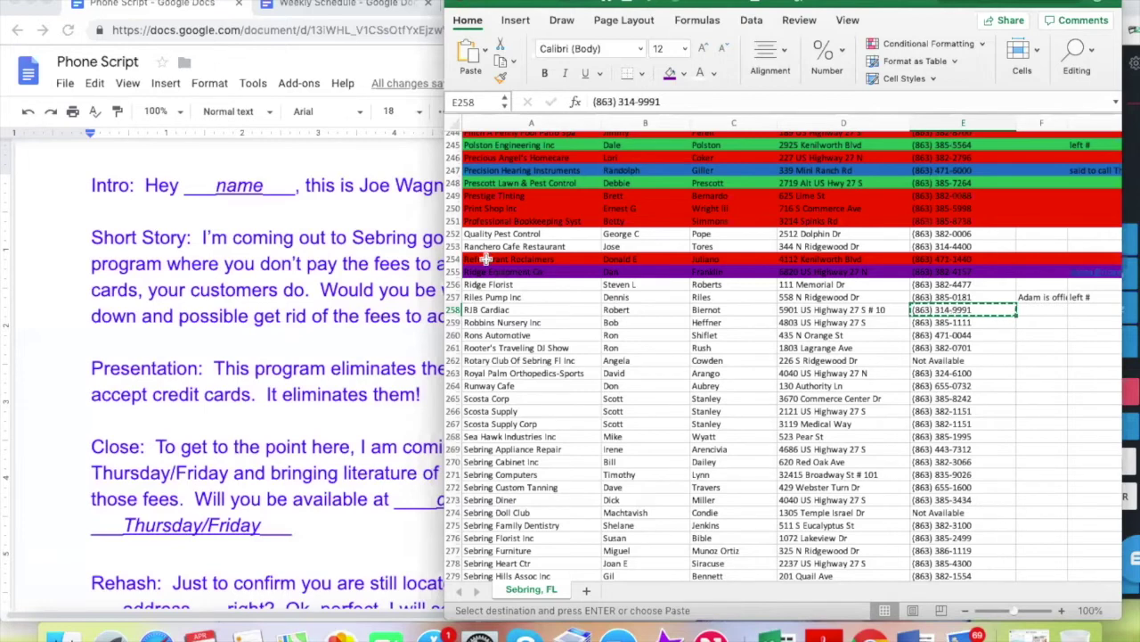
click(368, 283)
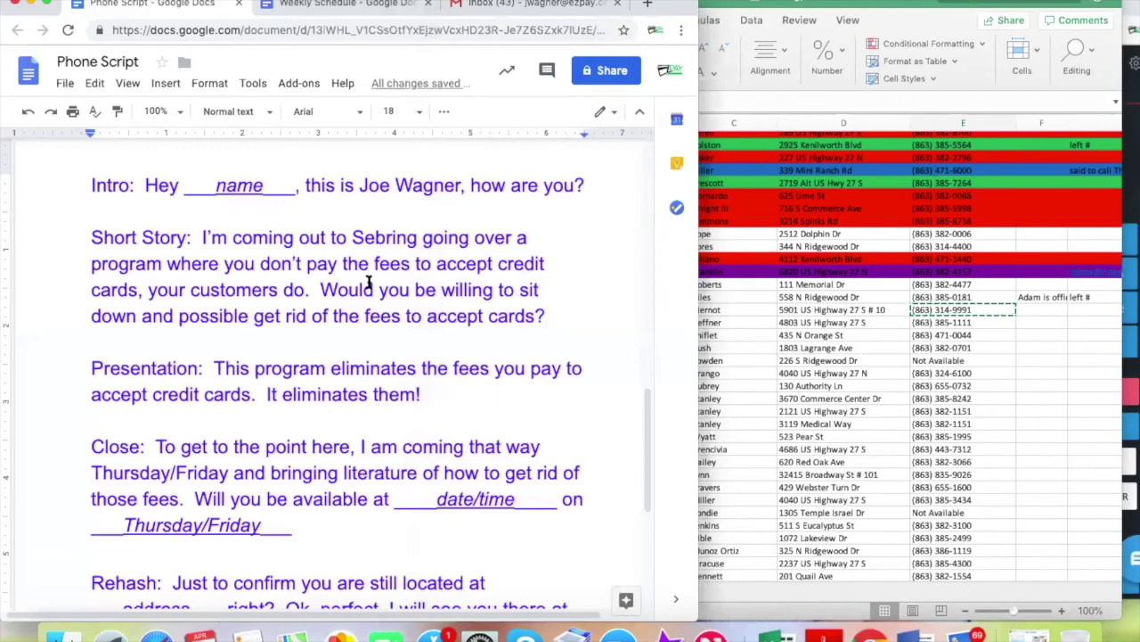
click(1043, 307)
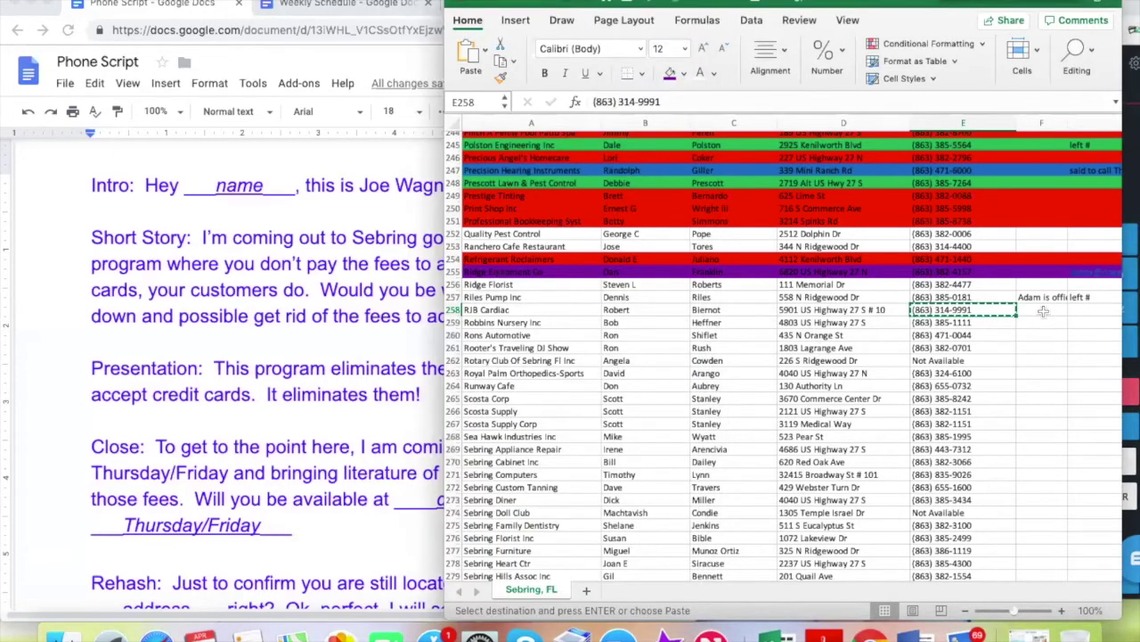
click(1088, 312)
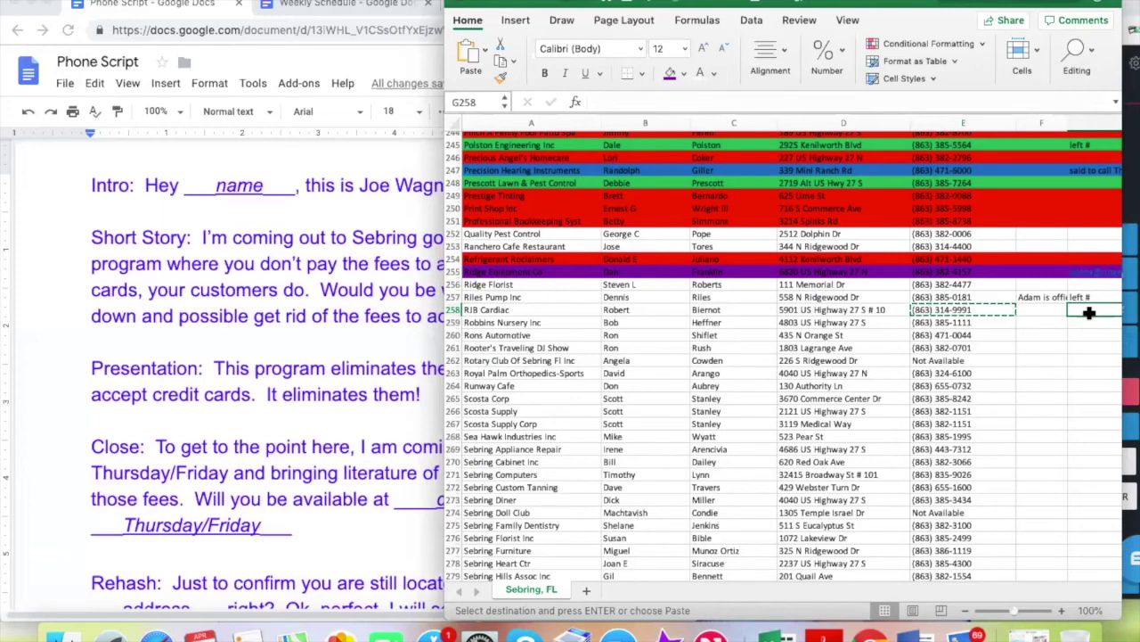
click(1036, 310)
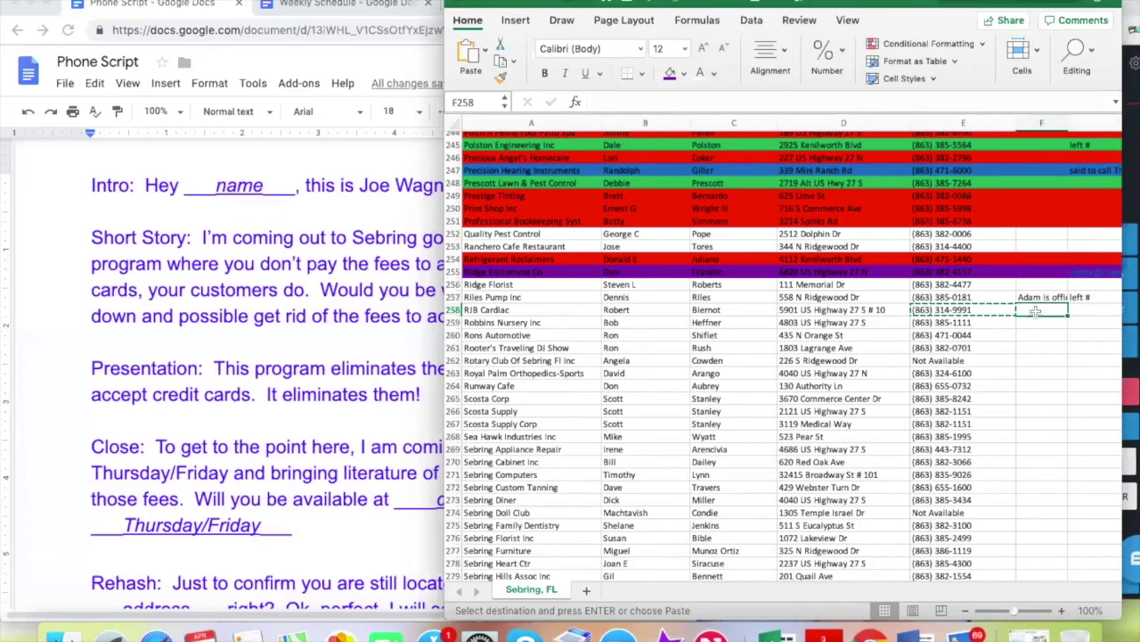
click(1088, 311)
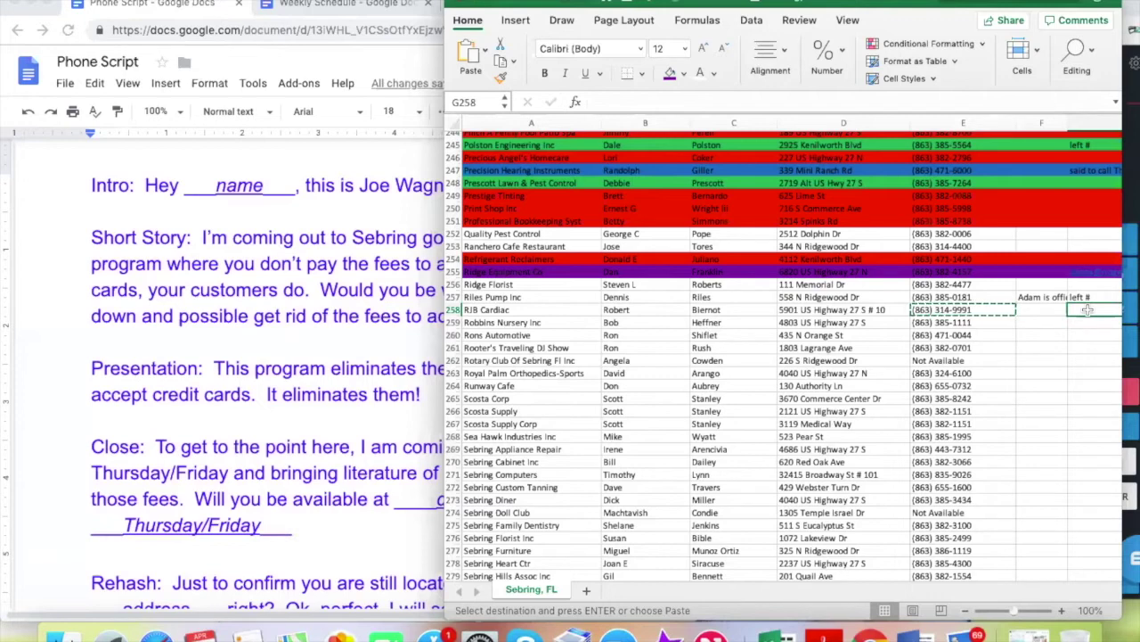
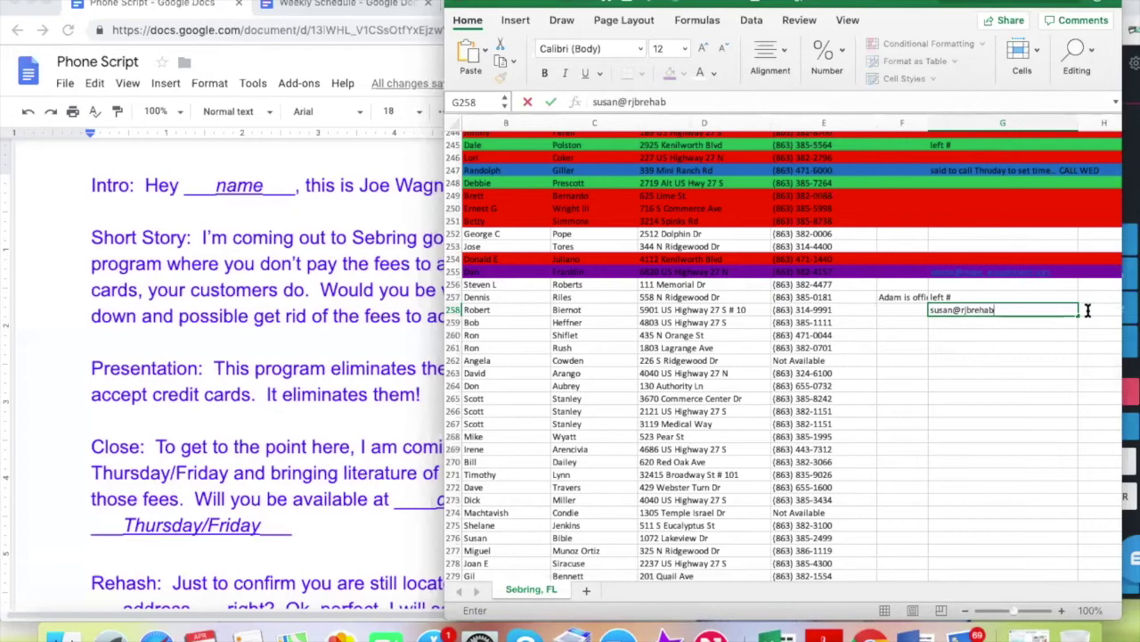
Log the office manager's e-mail in RJB Cardiac's notes cell and fill row 258 purple
click(954, 330)
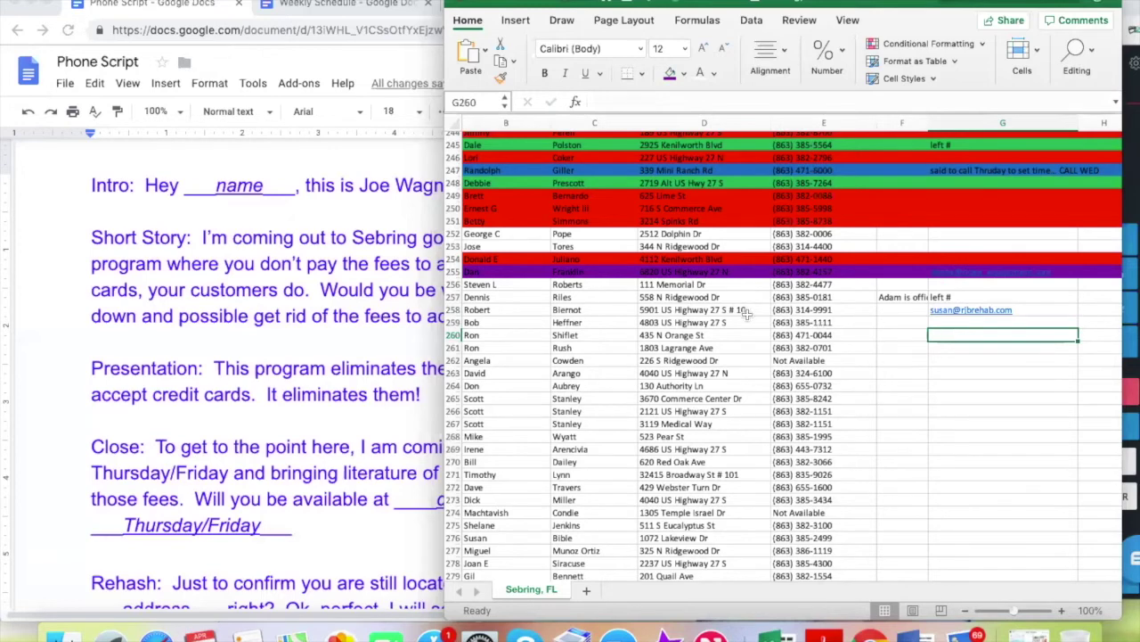
click(453, 309)
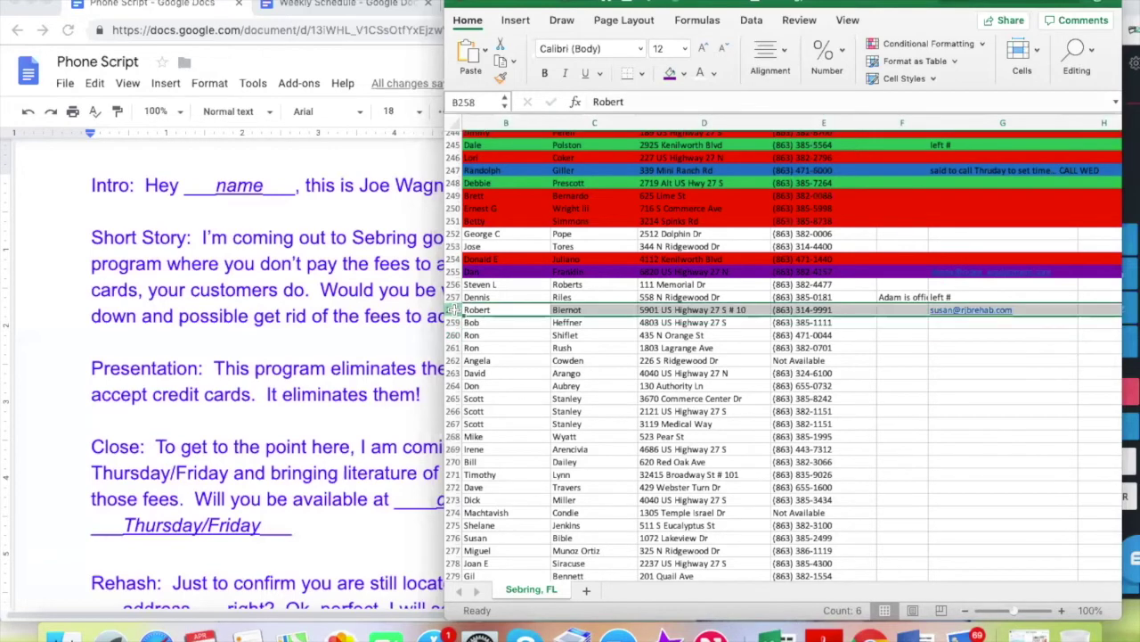
click(670, 77)
click(763, 385)
scroll(901, 325, left, 2)
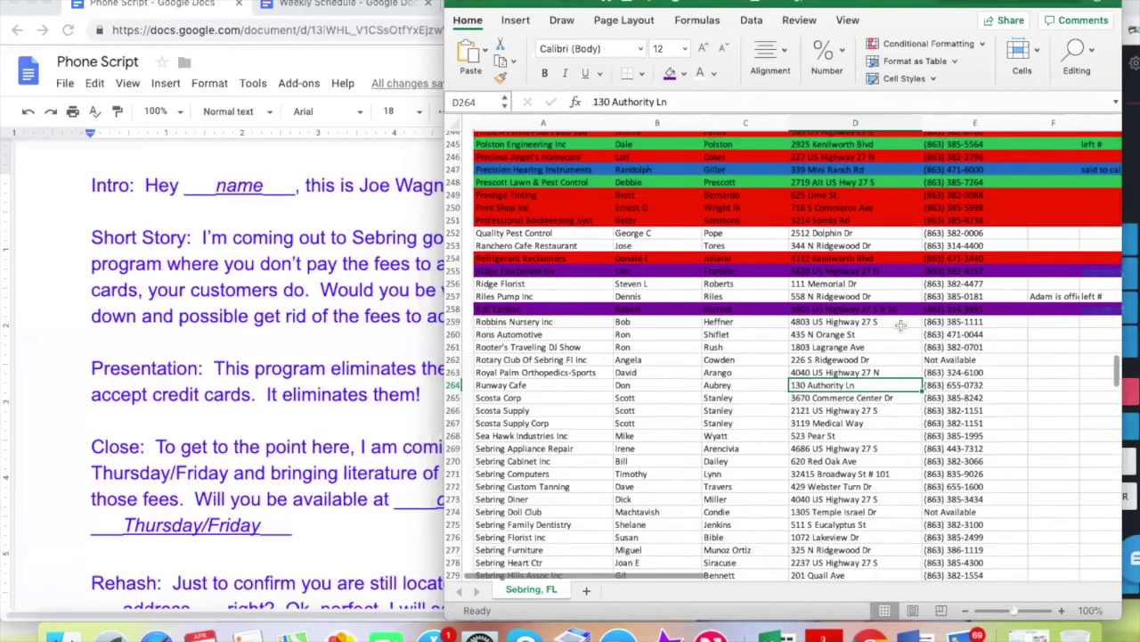
click(955, 321)
click(1129, 369)
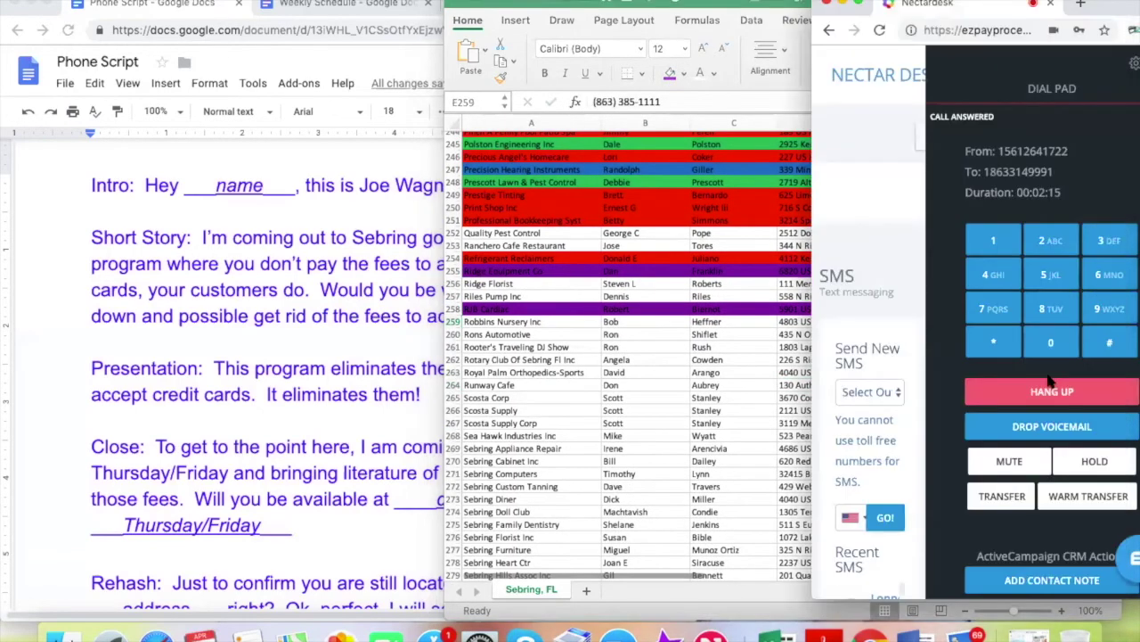
End the RJB Cardiac call after dropping a voicemail
click(1050, 428)
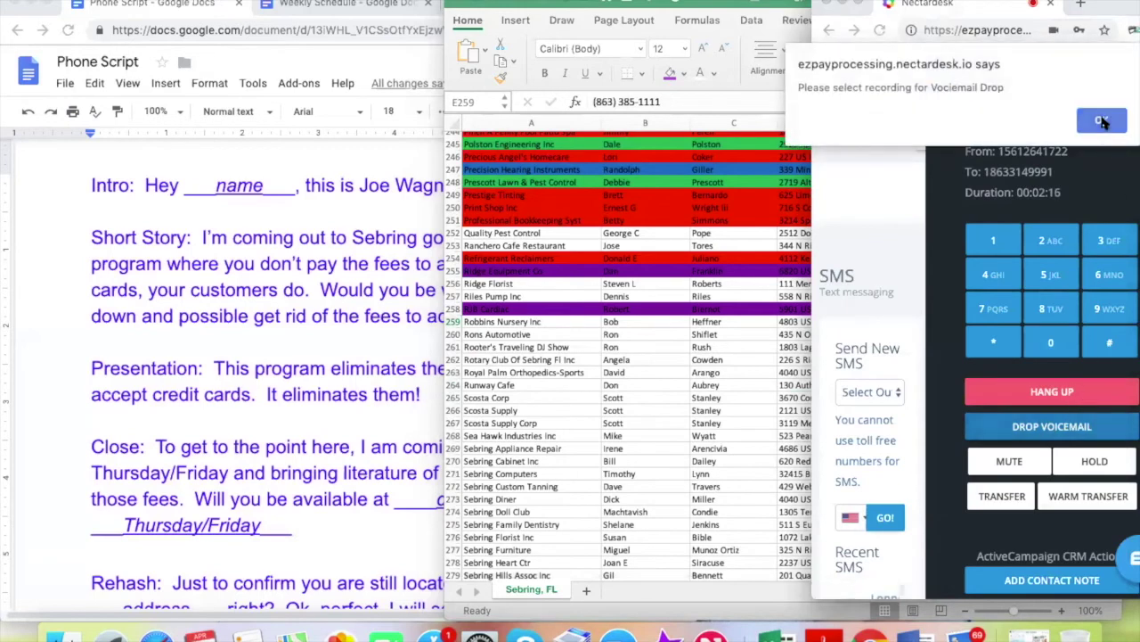
click(1103, 121)
click(1052, 391)
Copy Robbins Nursery Inc's number from E259 and dial it in Nectardesk
click(898, 364)
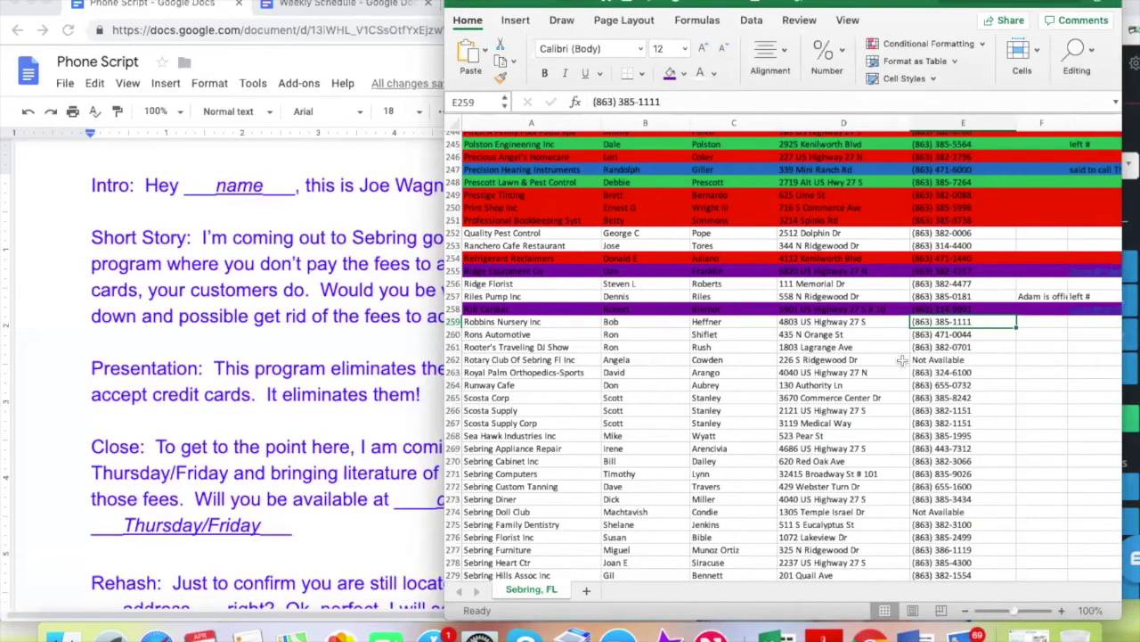
click(943, 348)
click(944, 322)
key(super+c)
click(1127, 153)
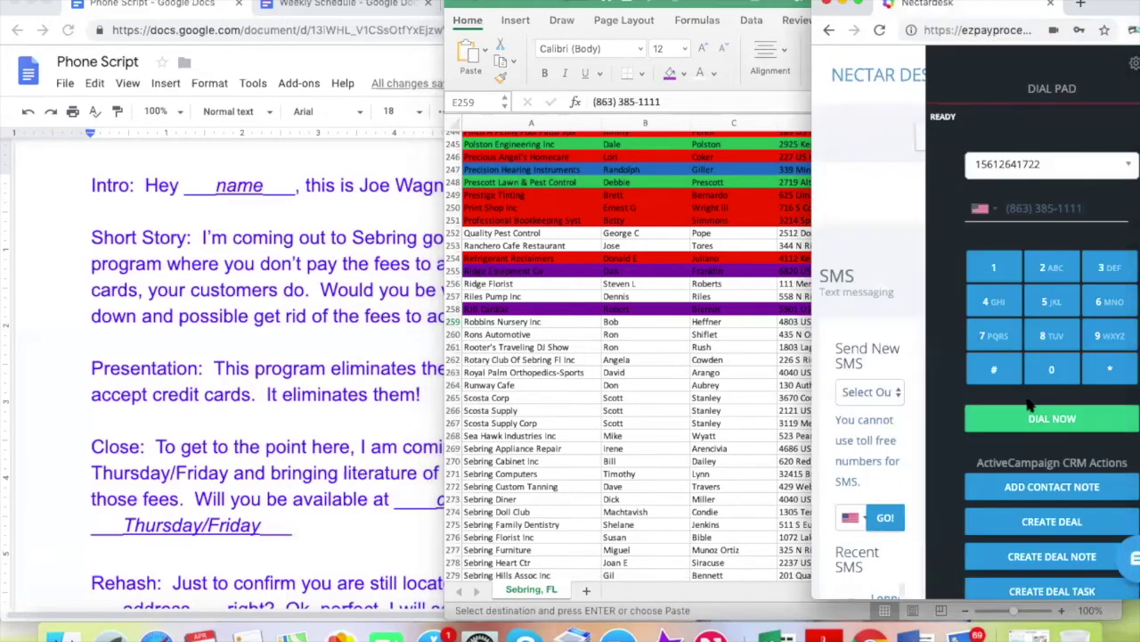
click(1033, 415)
click(733, 380)
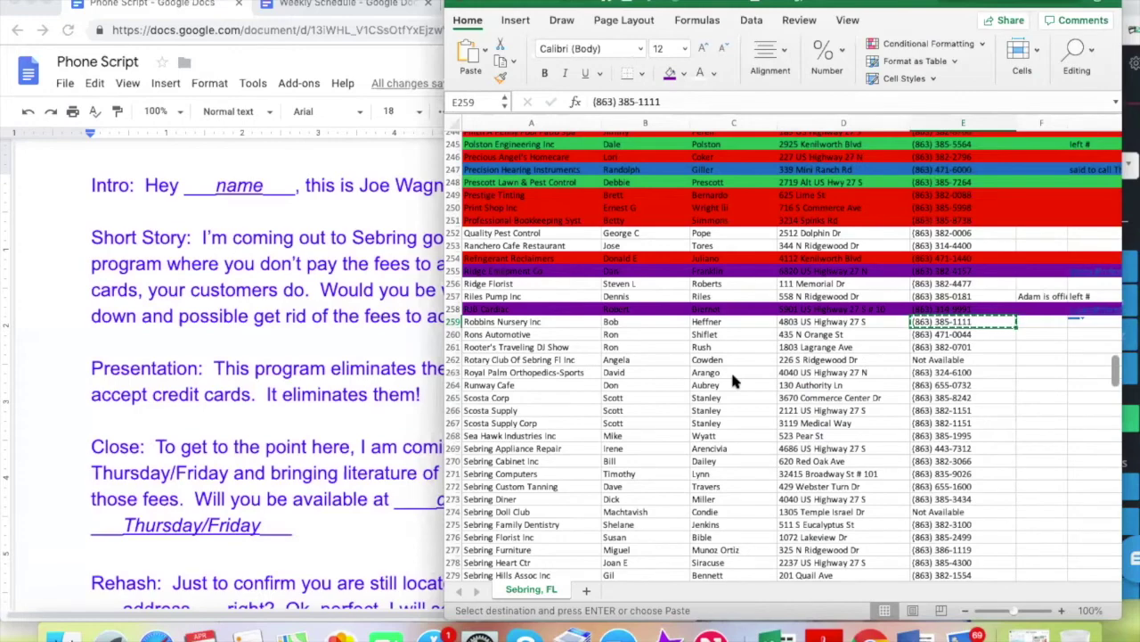
Scroll back to Robbins Nursery Inc's number in E259, then return to the Nectardesk dialer
scroll(733, 380, up, 3)
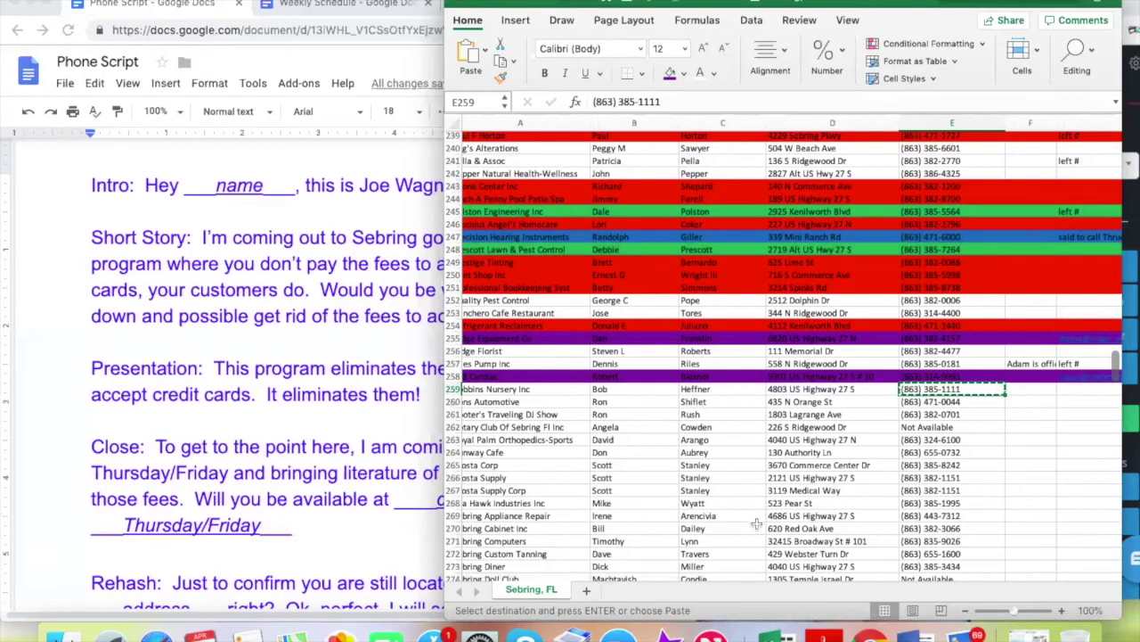
scroll(756, 524, down, 4)
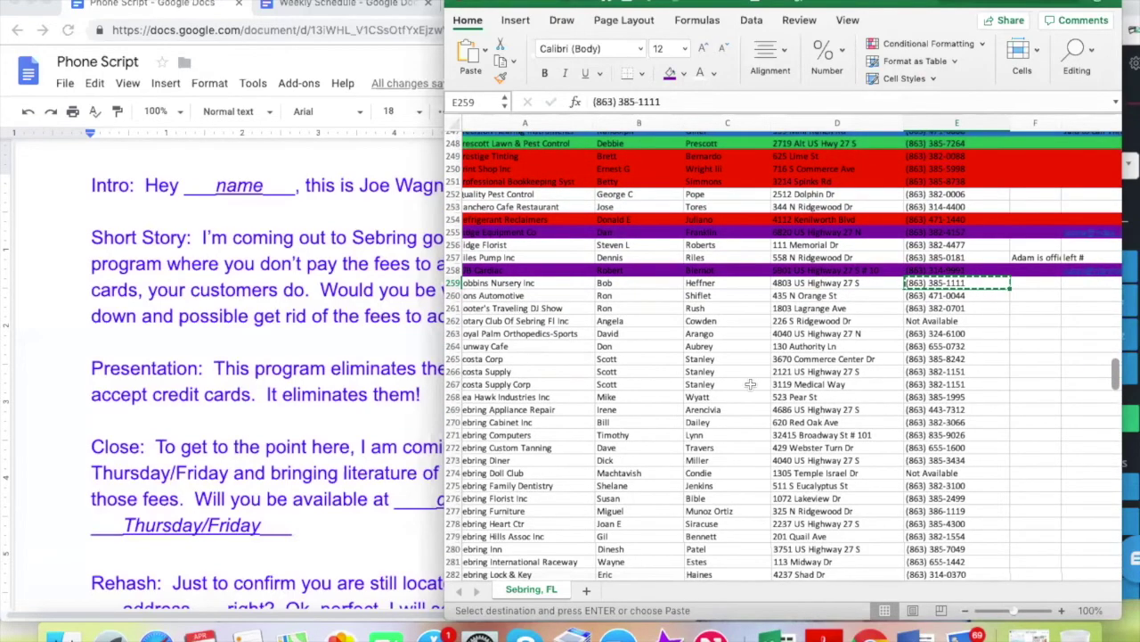
scroll(750, 384, left, 1)
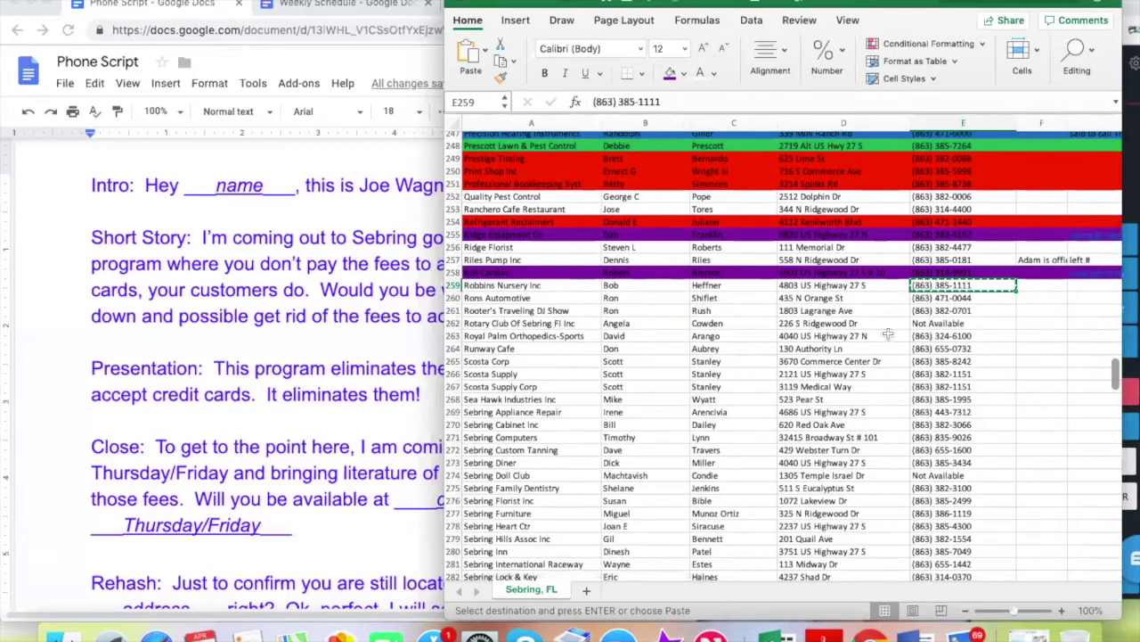
mouse_move(1121, 264)
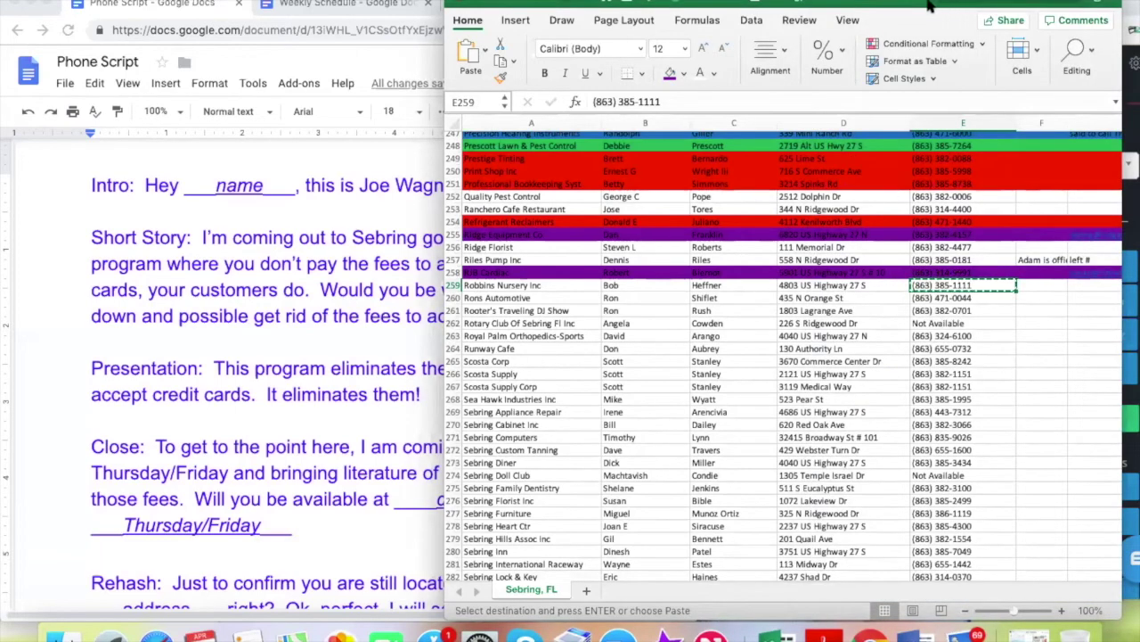
click(781, 361)
click(931, 285)
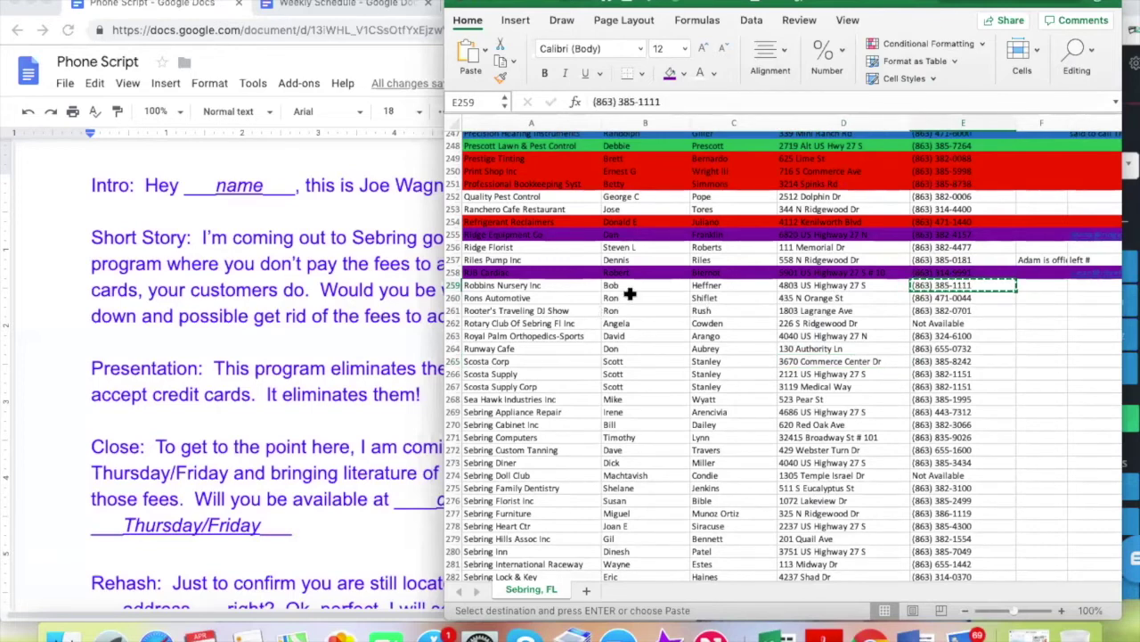
click(1133, 94)
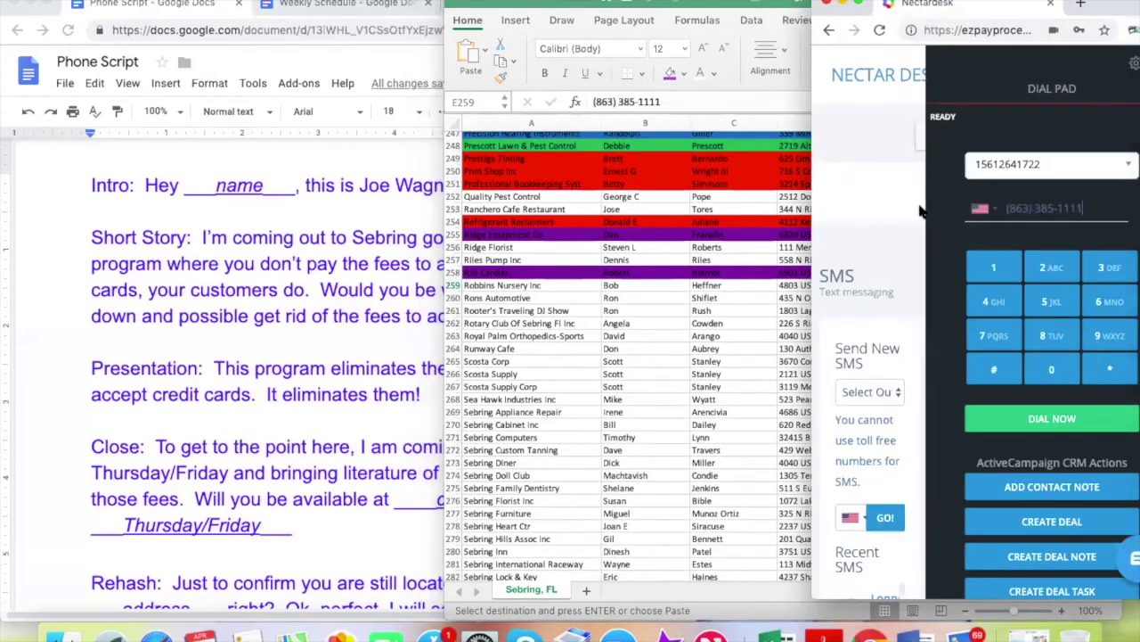
Check the answered Robbins Nursery Inc call in Nectardesk, then return to the Sebring, FL sheet
click(700, 394)
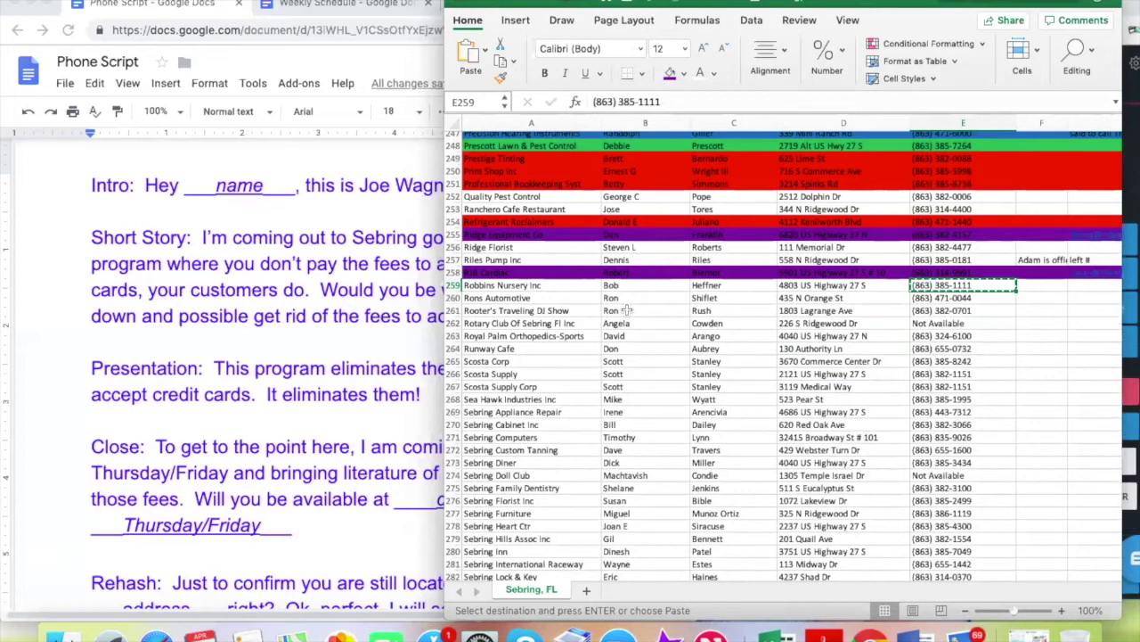
click(1130, 392)
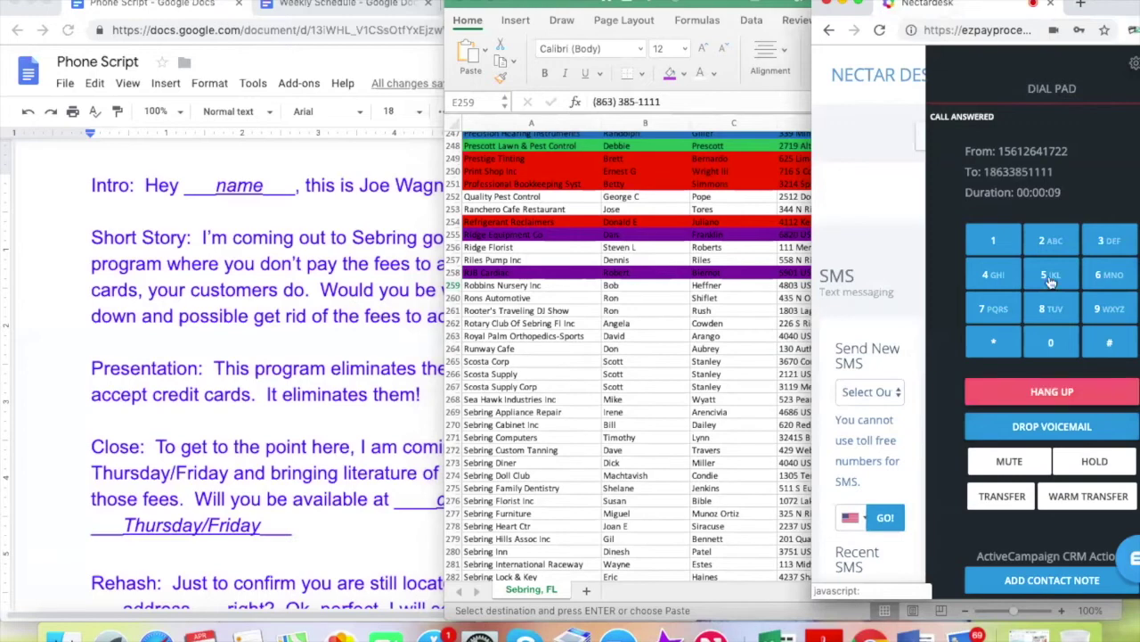
click(613, 375)
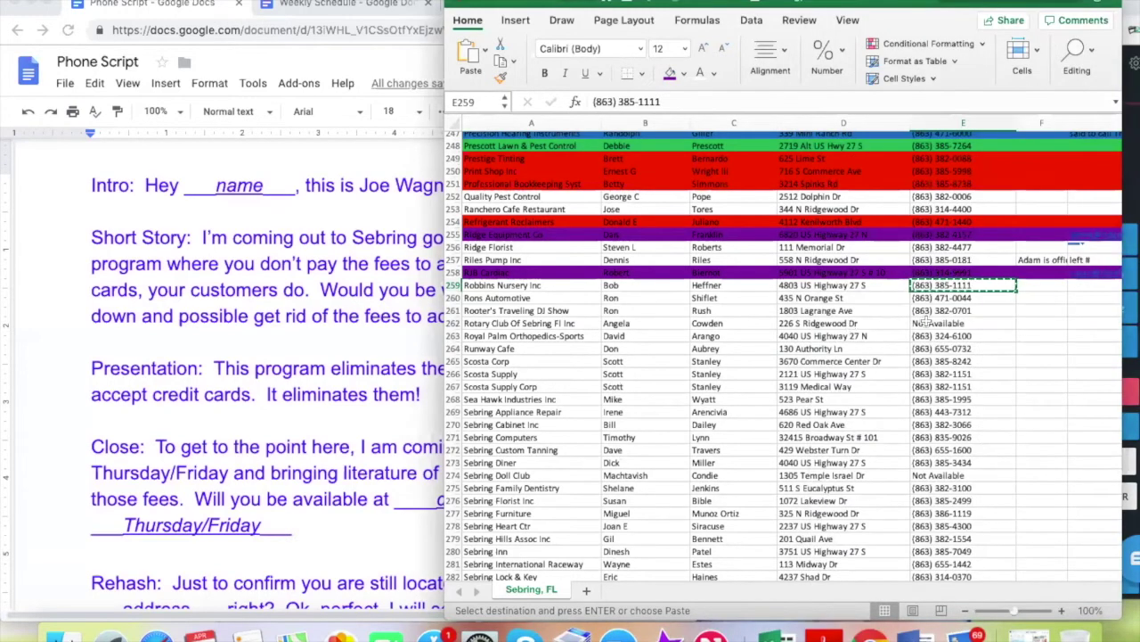
click(844, 285)
key(Right)
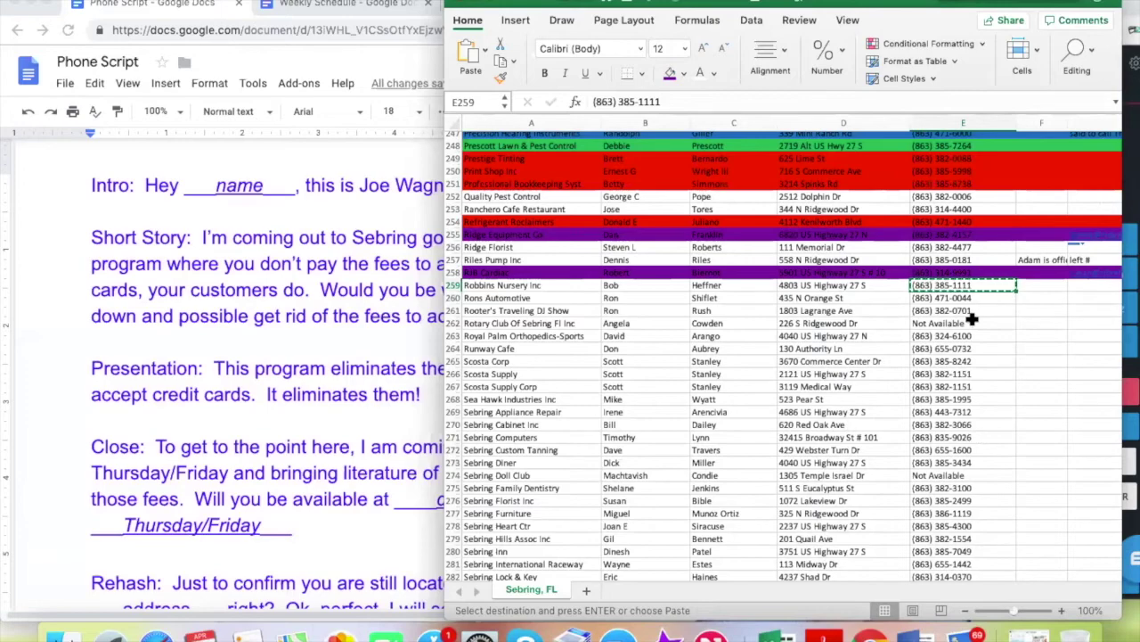
scroll(946, 360, up, 4)
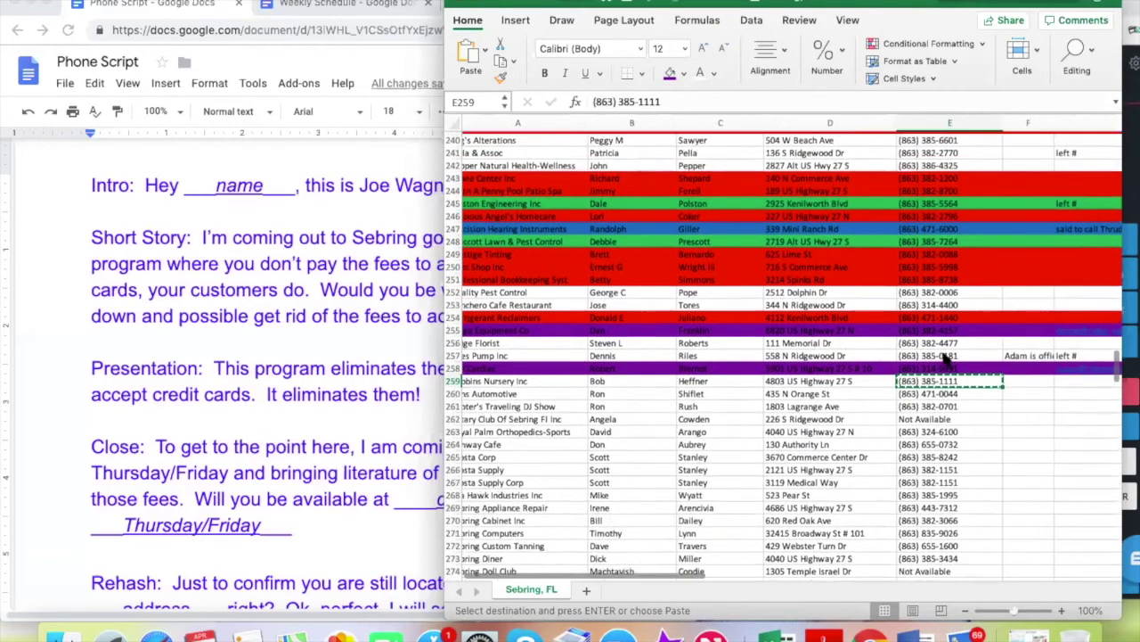
scroll(946, 360, down, 2)
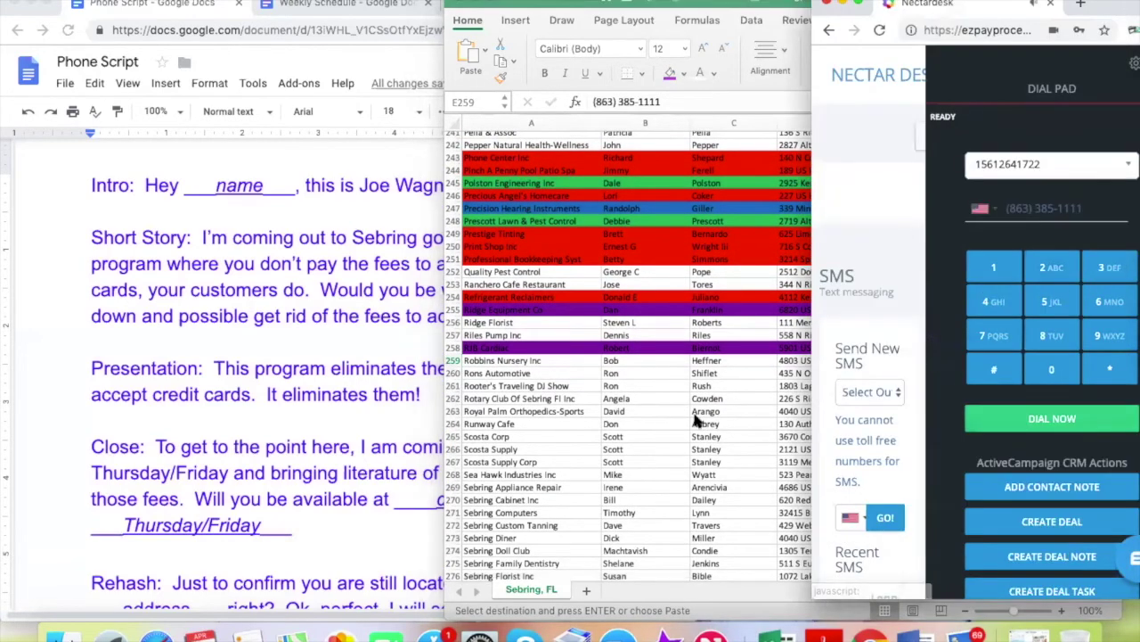
scroll(855, 350, up, 3)
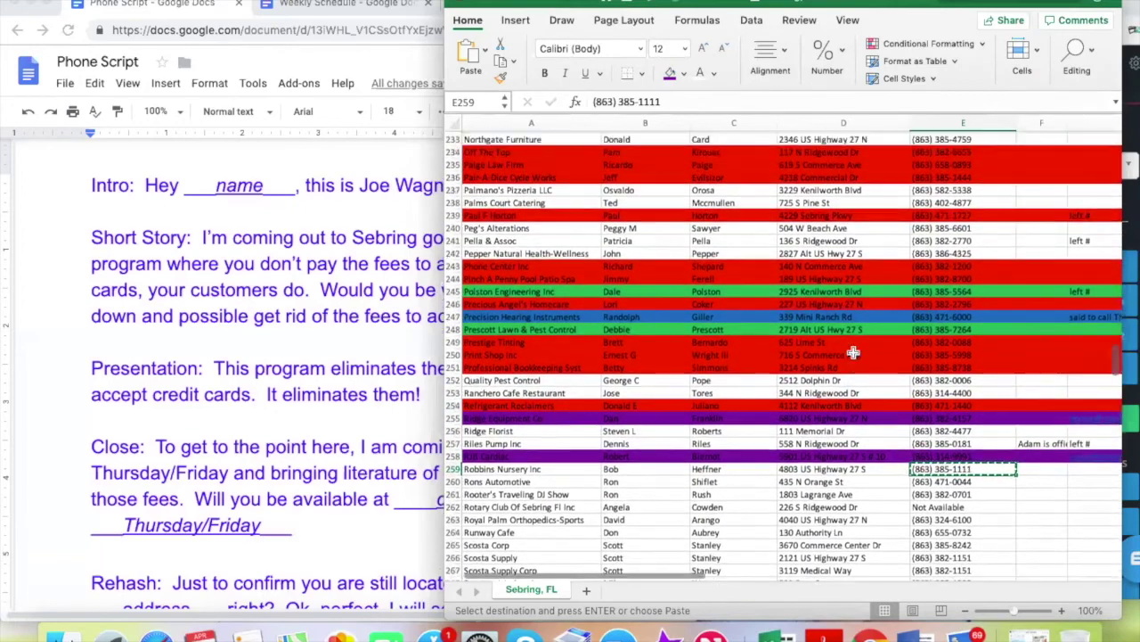
scroll(567, 241, up, 2)
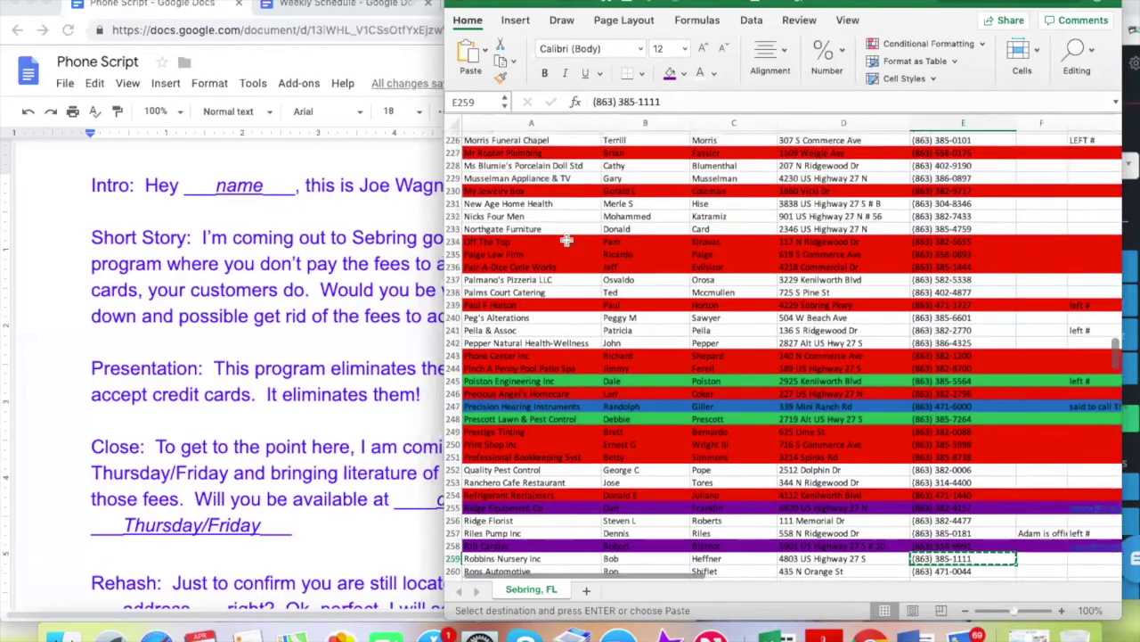
scroll(567, 240, down, 3)
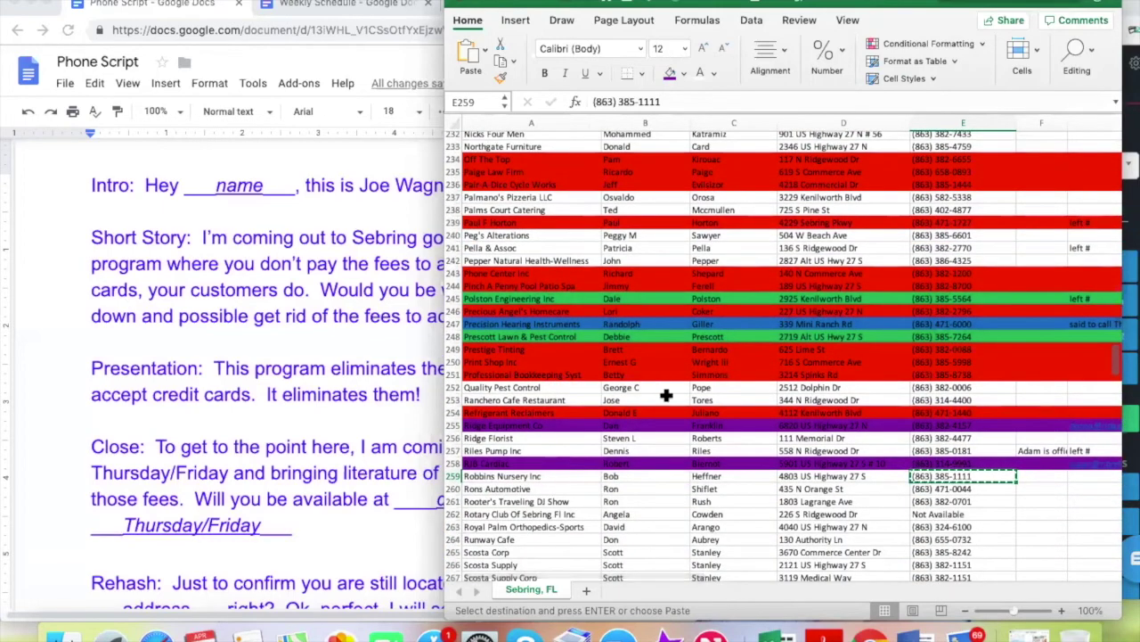
scroll(667, 395, up, 1)
scroll(666, 395, down, 1)
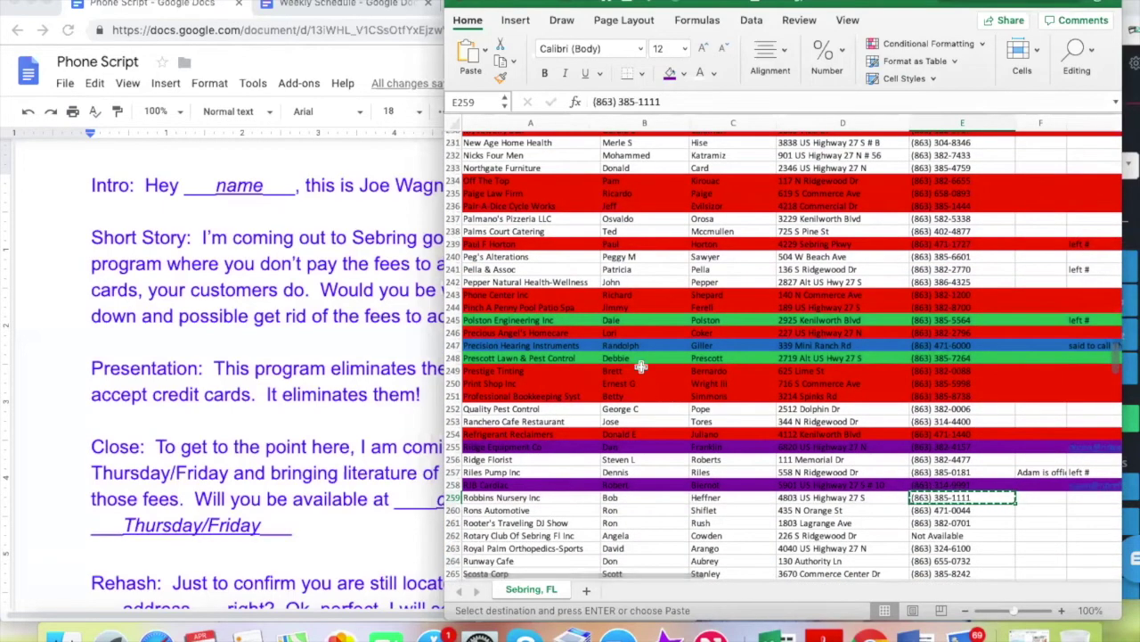
scroll(681, 381, up, 8)
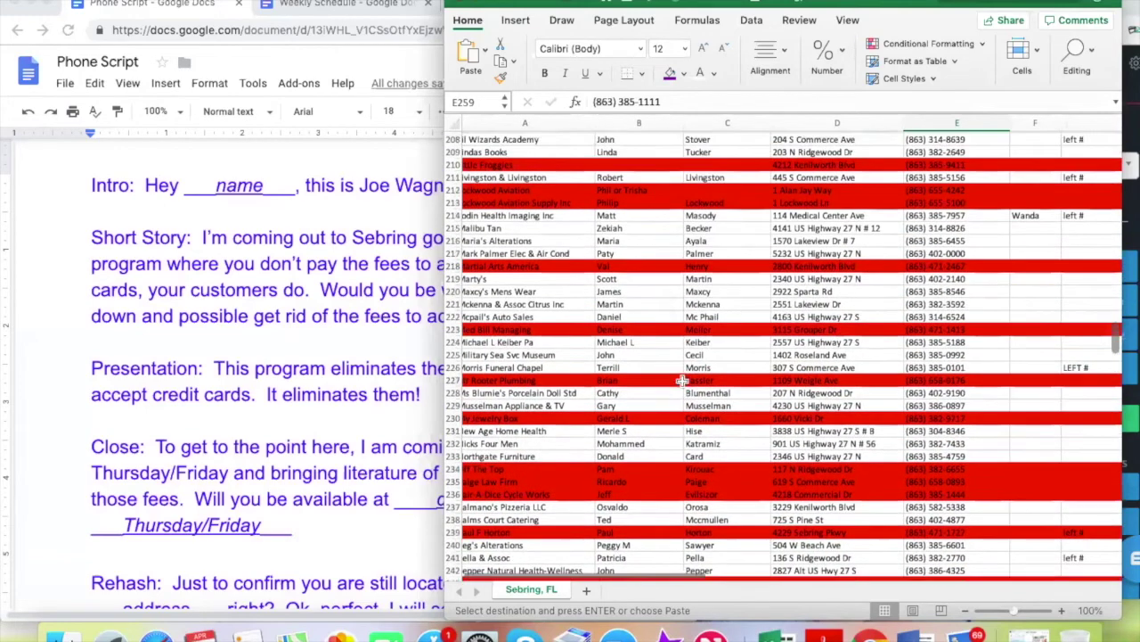
scroll(681, 381, down, 11)
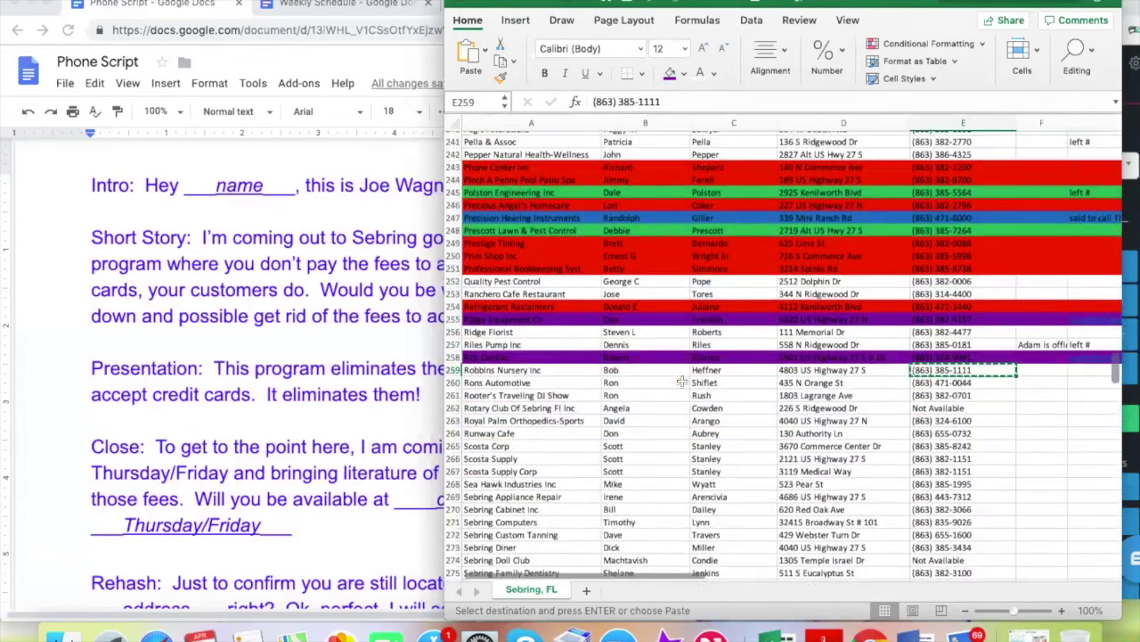
scroll(694, 346, up, 2)
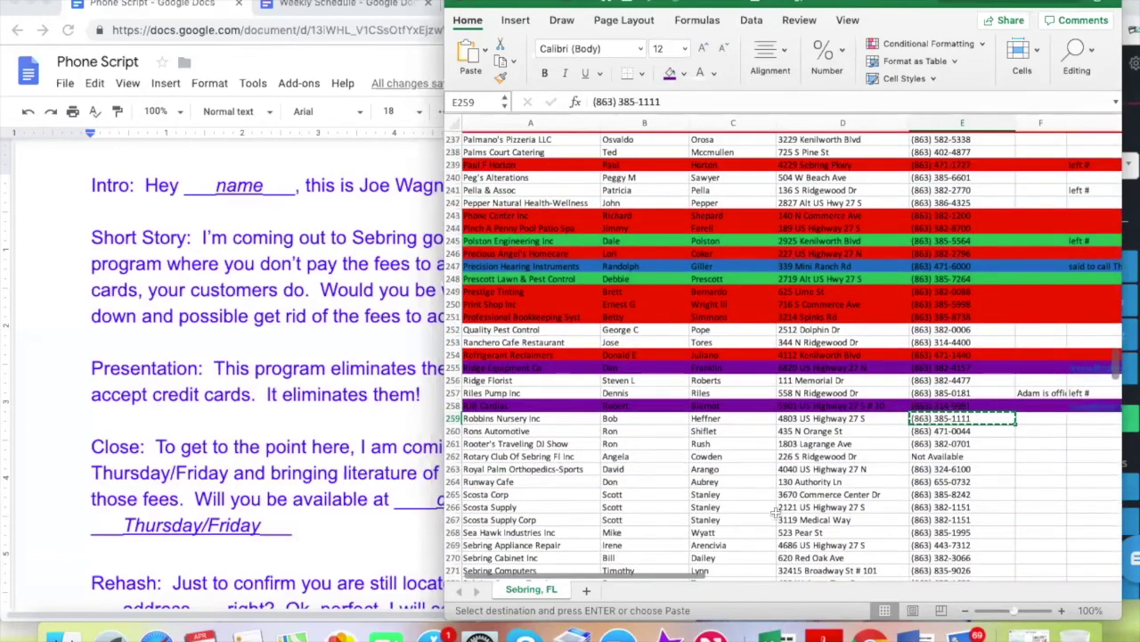
scroll(933, 502, down, 2)
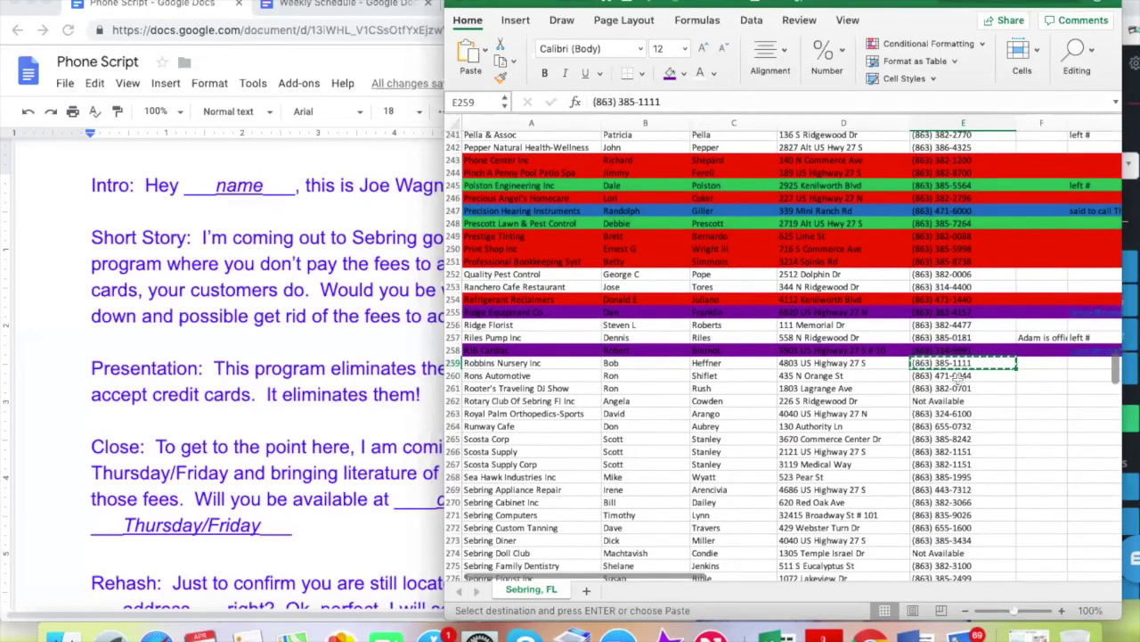
click(956, 376)
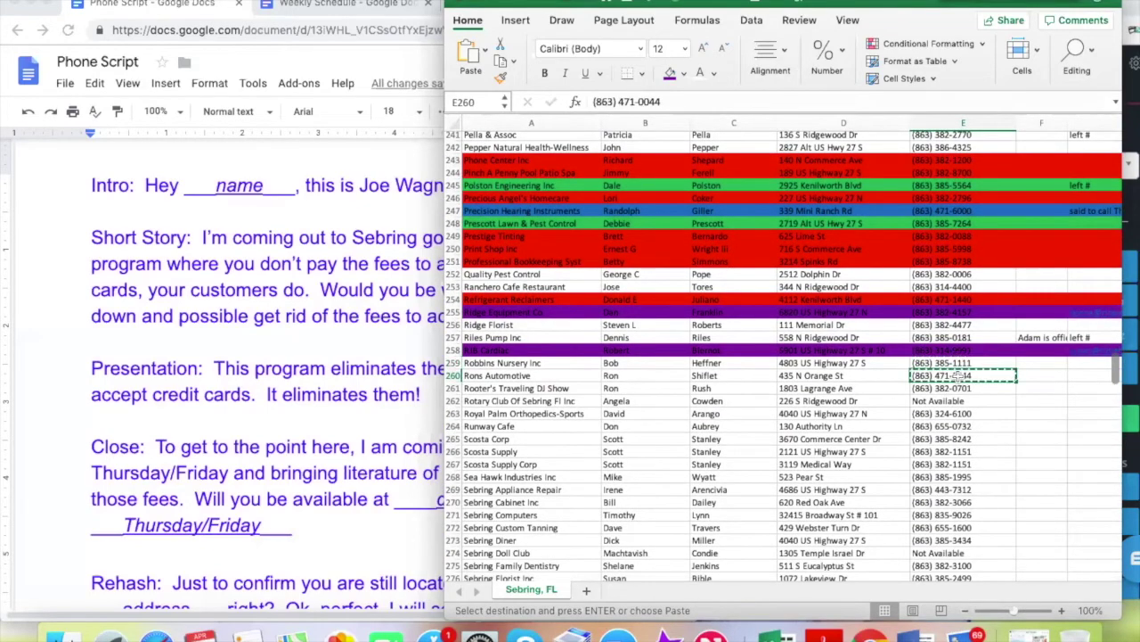
Replace the dialer number with Rons Automotive's, dial it, and return to the leads sheet
click(1132, 210)
drag(1081, 209, 965, 214)
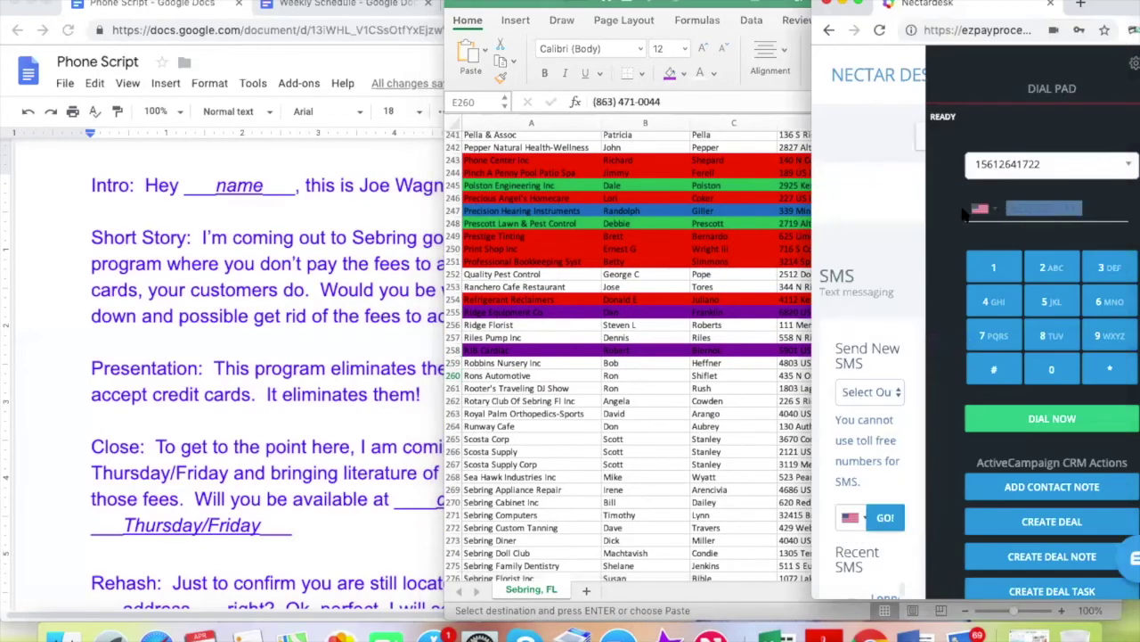
key(super+v)
click(1052, 417)
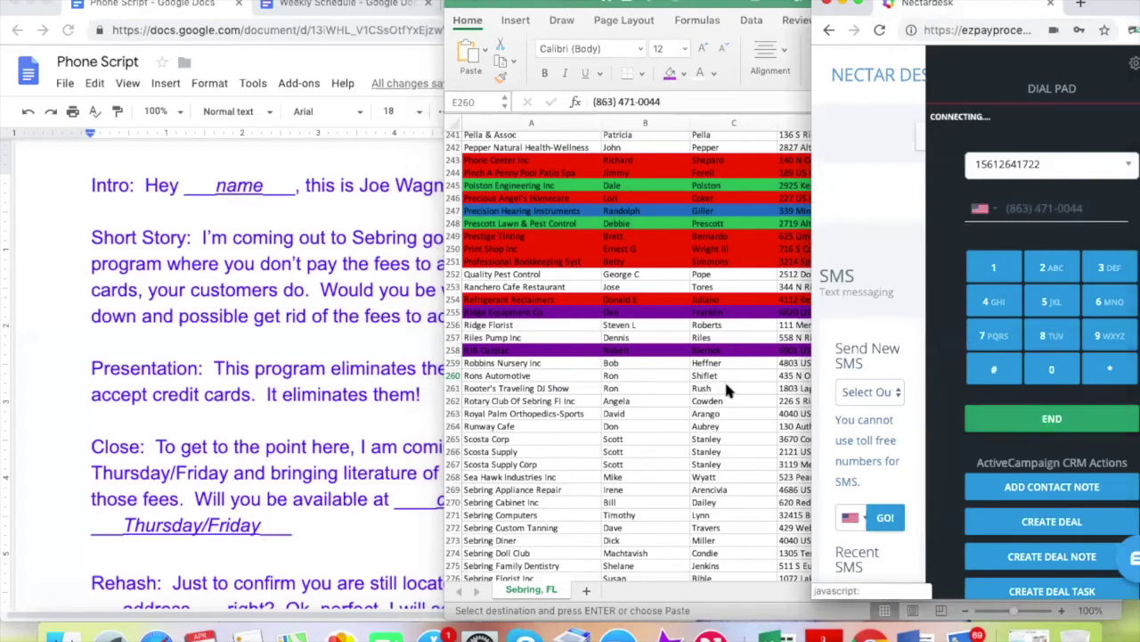
click(724, 379)
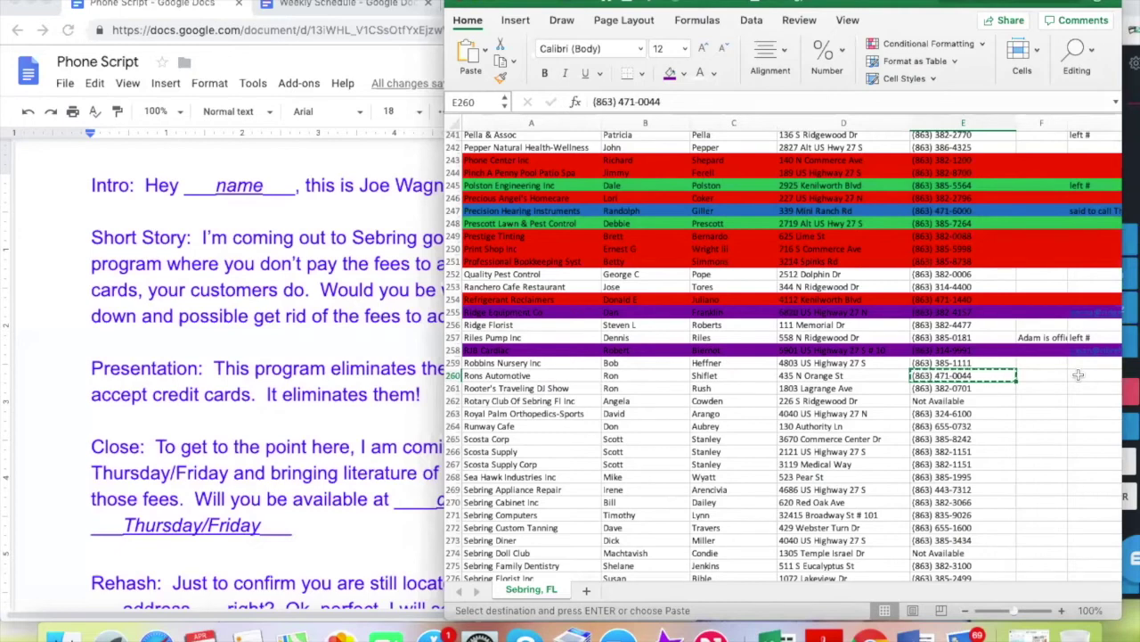
click(346, 207)
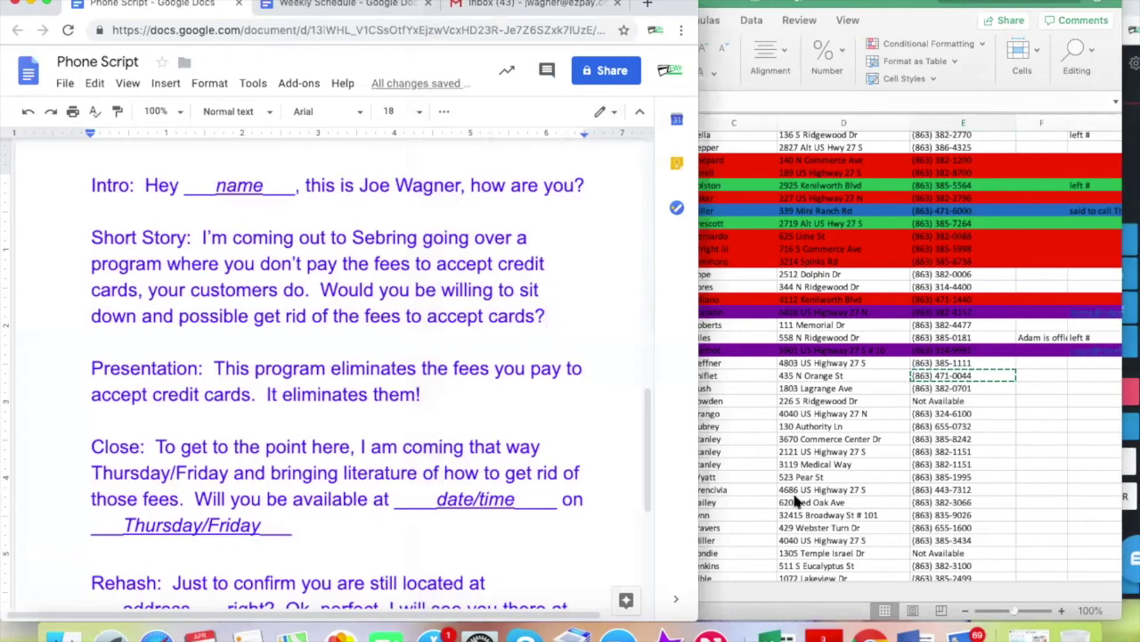
click(1087, 375)
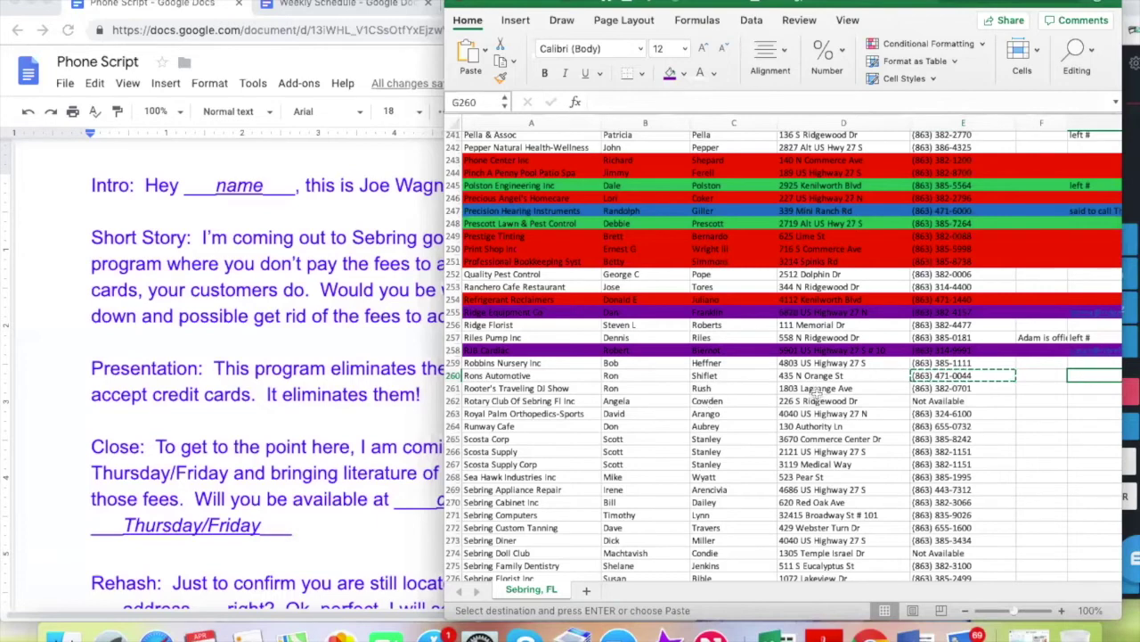
click(1054, 375)
click(1103, 379)
drag(1009, 378, 1050, 380)
click(1094, 378)
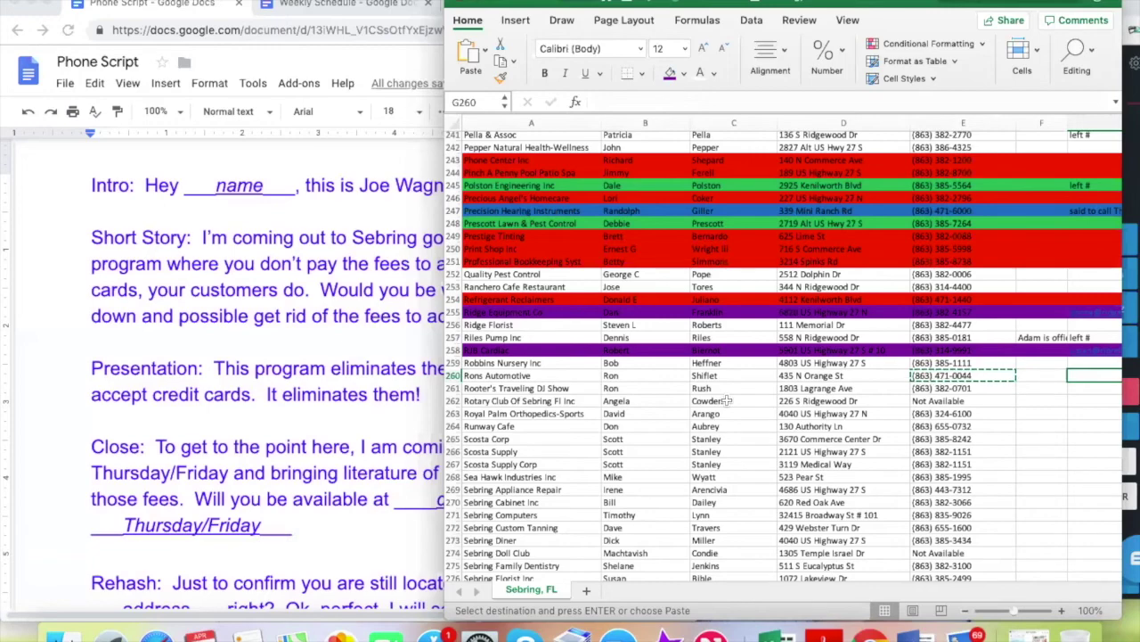
scroll(727, 400, down, 3)
scroll(727, 400, up, 1)
scroll(727, 400, left, 1)
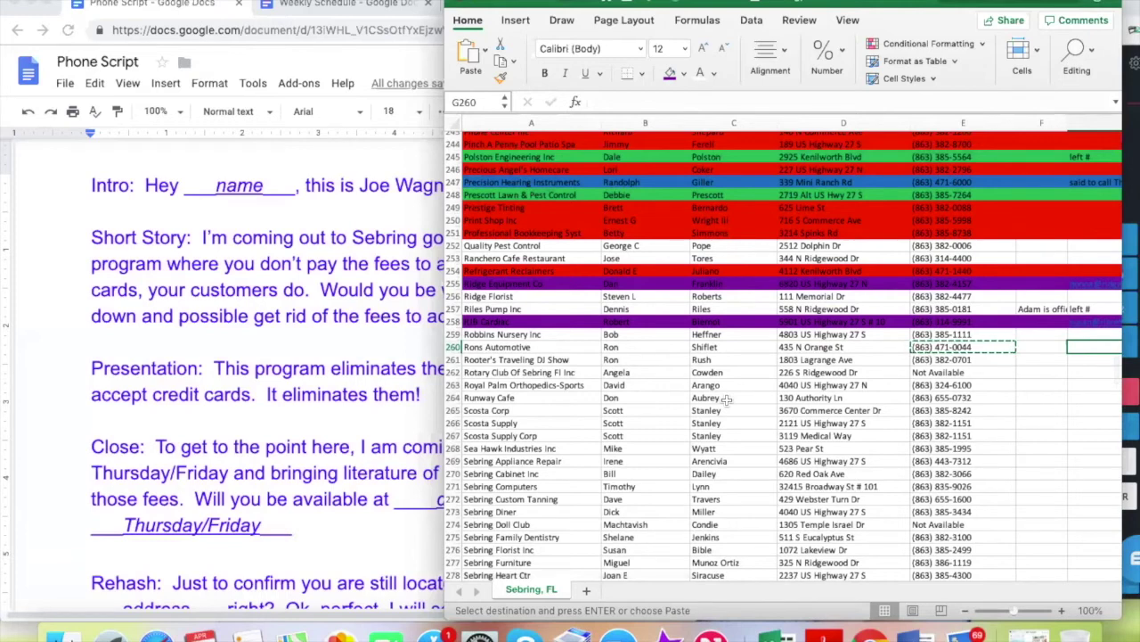
Fill Rons Automotive's row 260 red and hang up its call
click(452, 348)
click(685, 74)
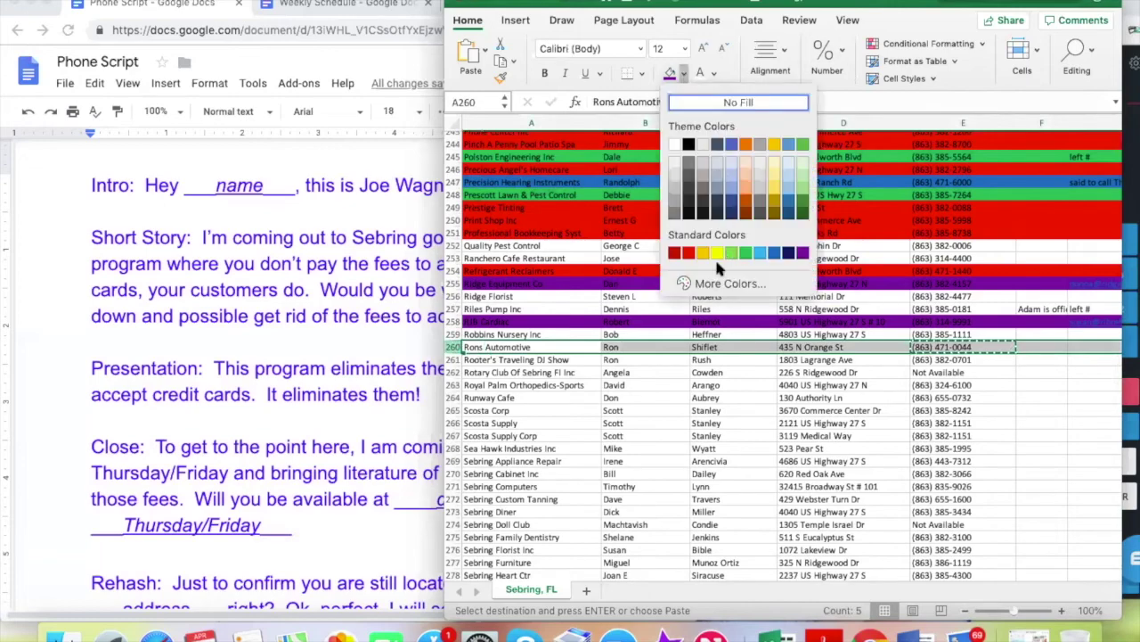
click(690, 259)
click(718, 371)
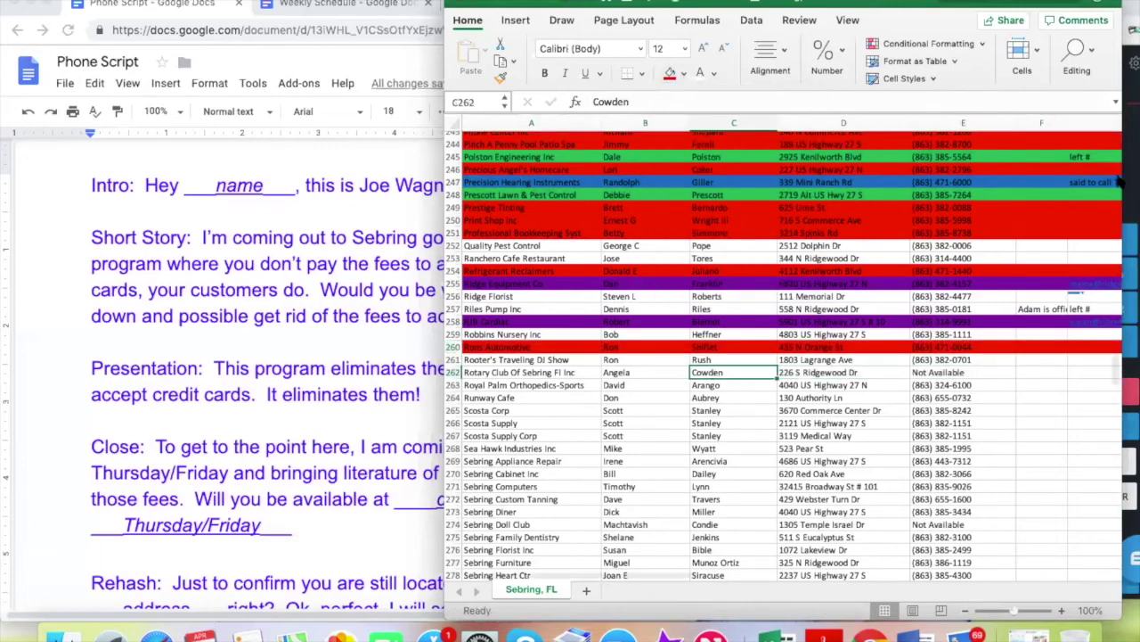
click(1130, 374)
click(1042, 403)
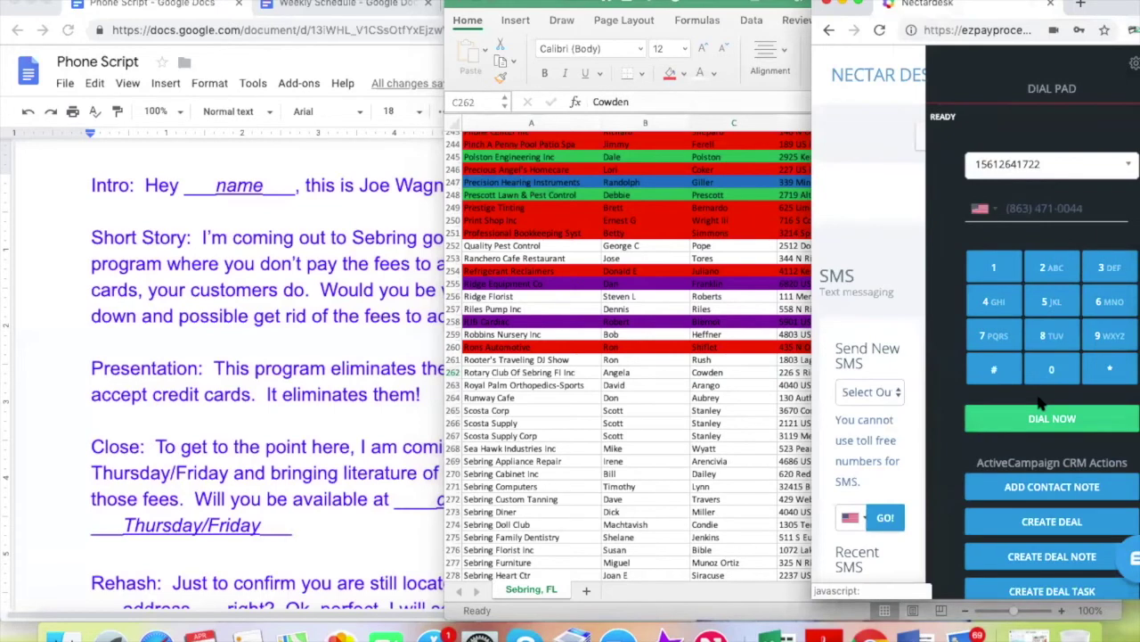
Copy Rooter's Traveling DJ Show's number from E261 and dial it in Nectar Desk
click(946, 359)
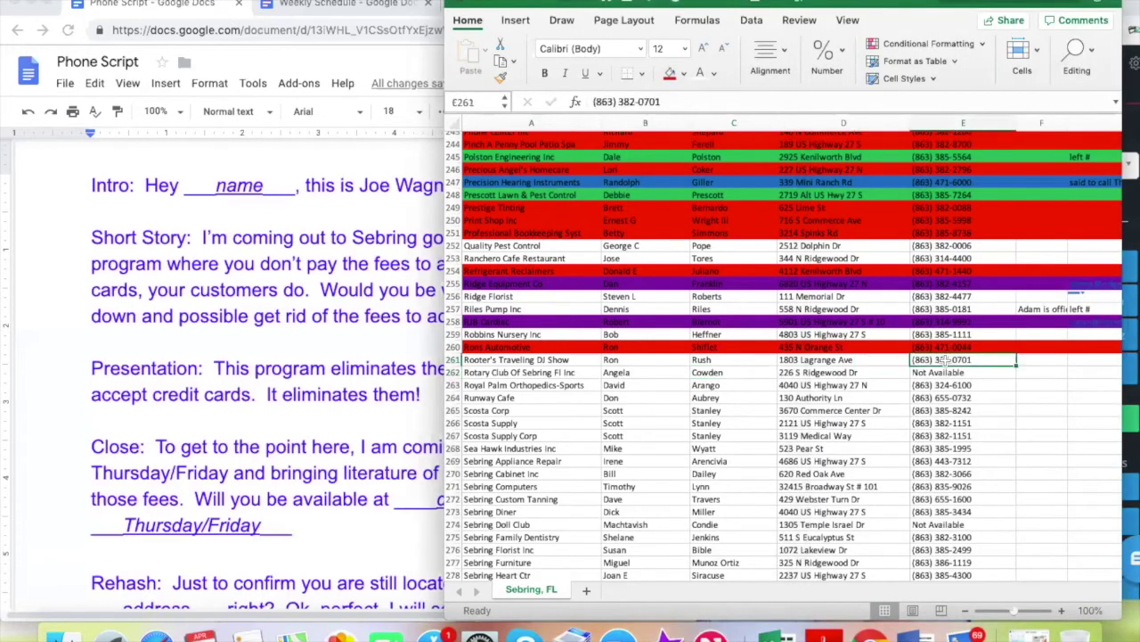
key(super+c)
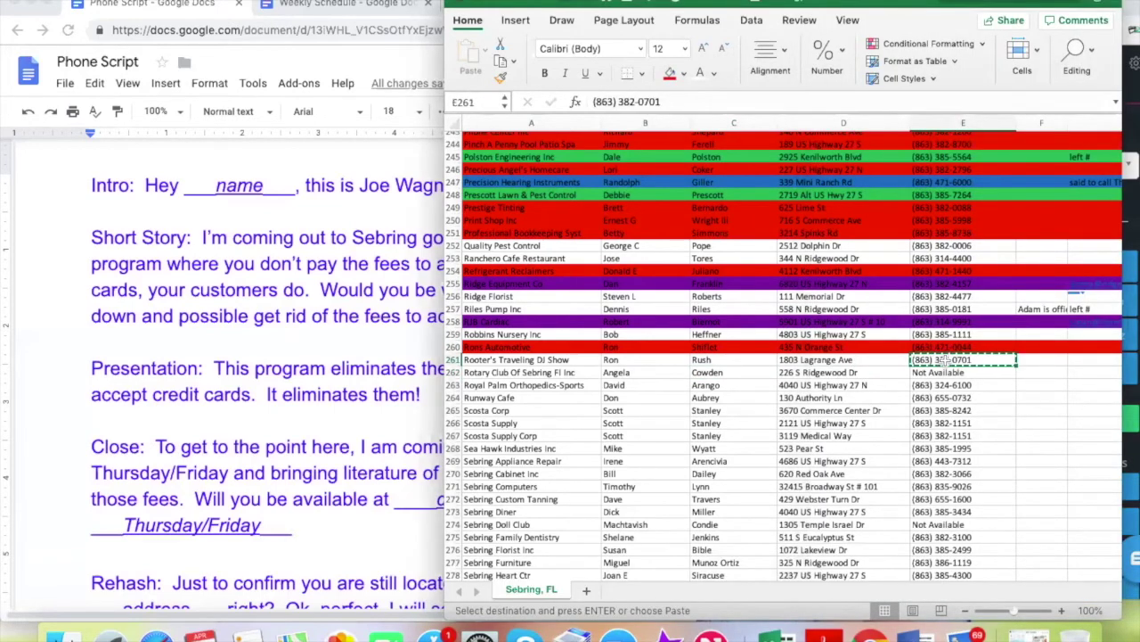
click(1132, 199)
click(991, 212)
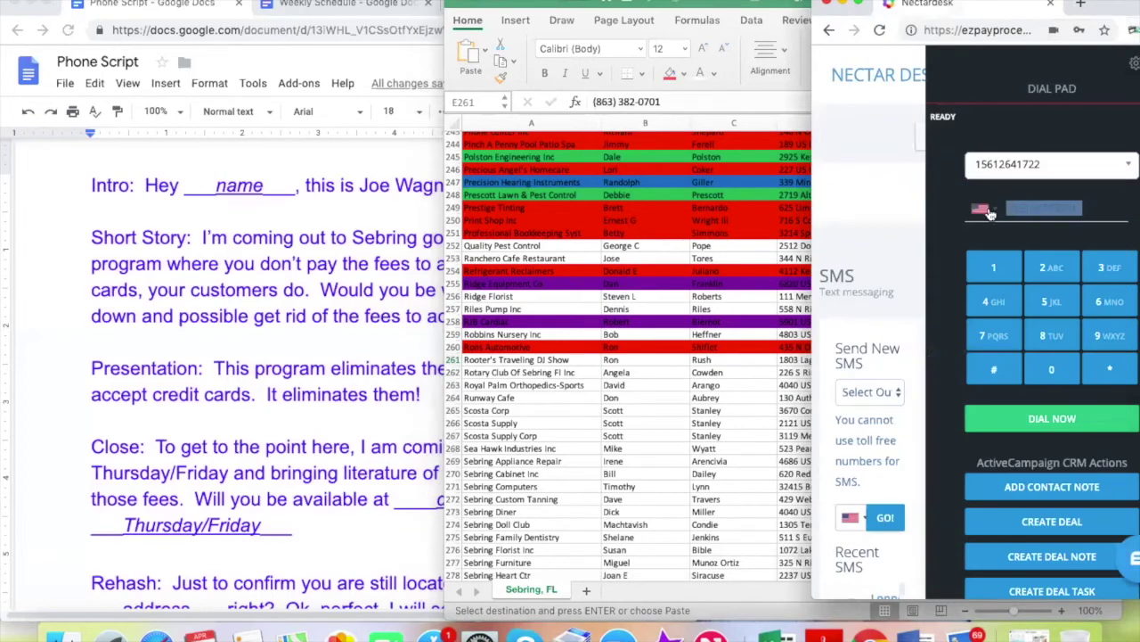
key(super+v)
click(1037, 419)
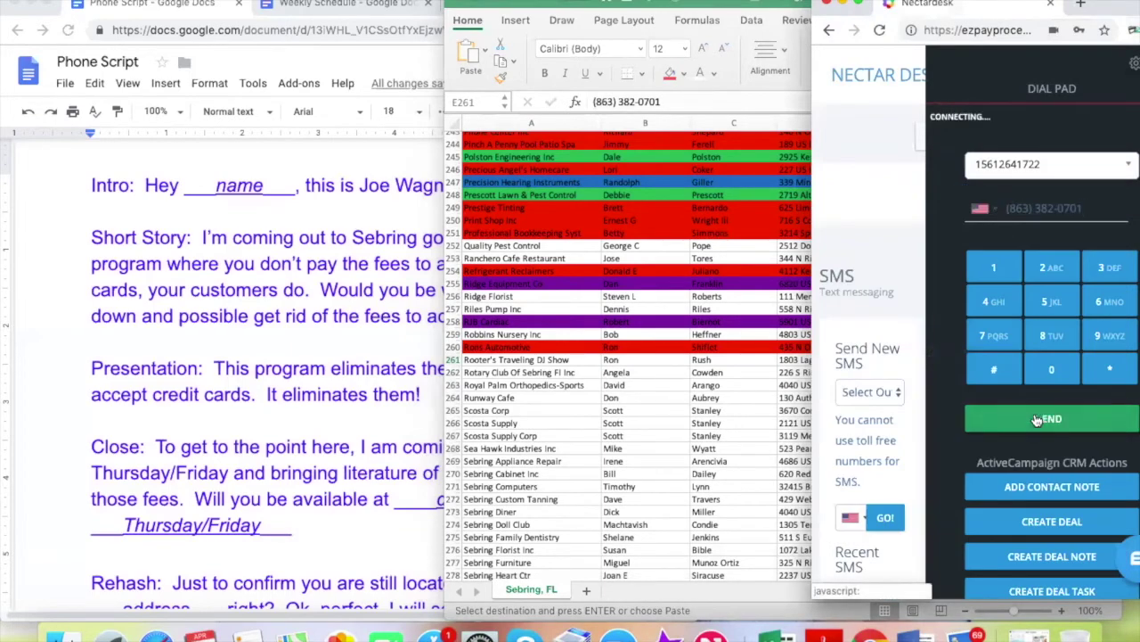
click(659, 405)
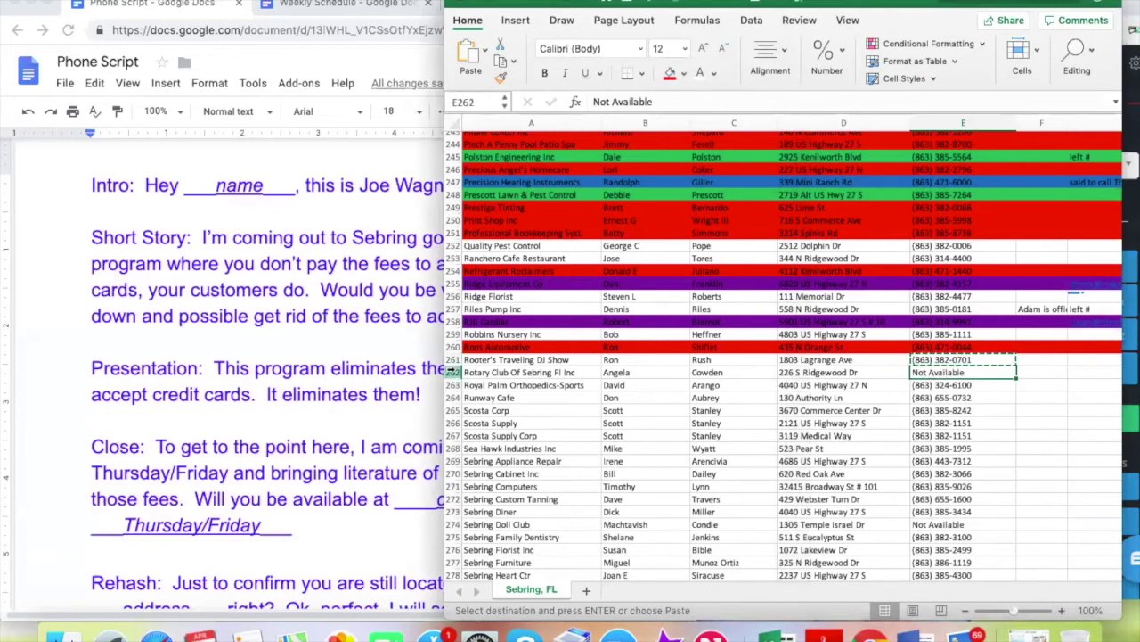
Delete the unavailable Rotary Club Of Sebring Fl Inc lead row
click(452, 373)
right_click(451, 373)
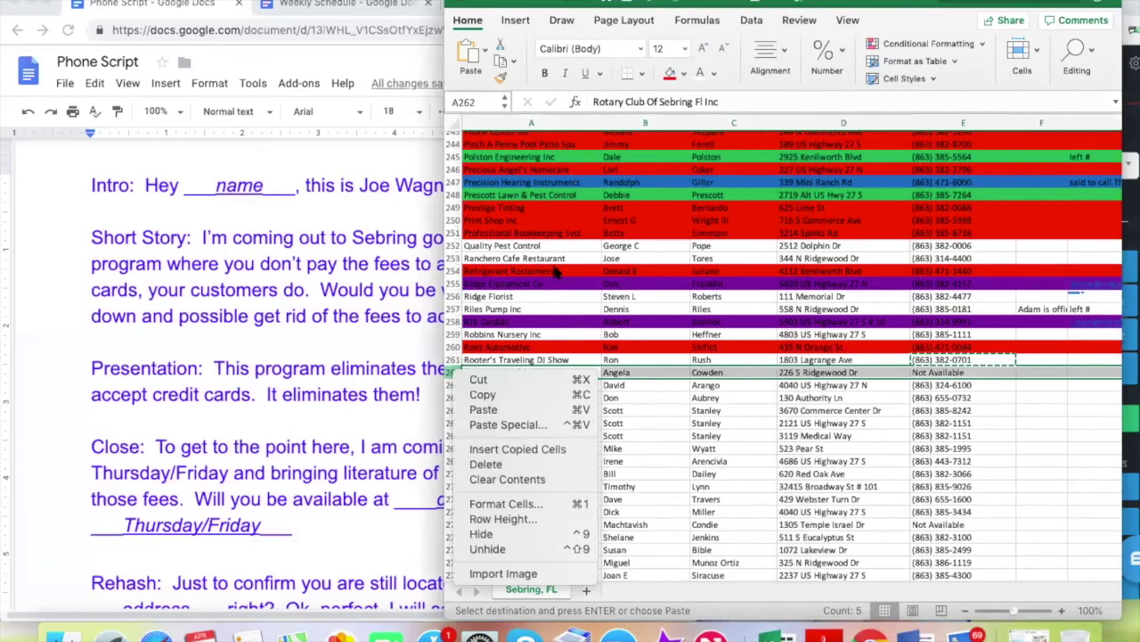
click(513, 470)
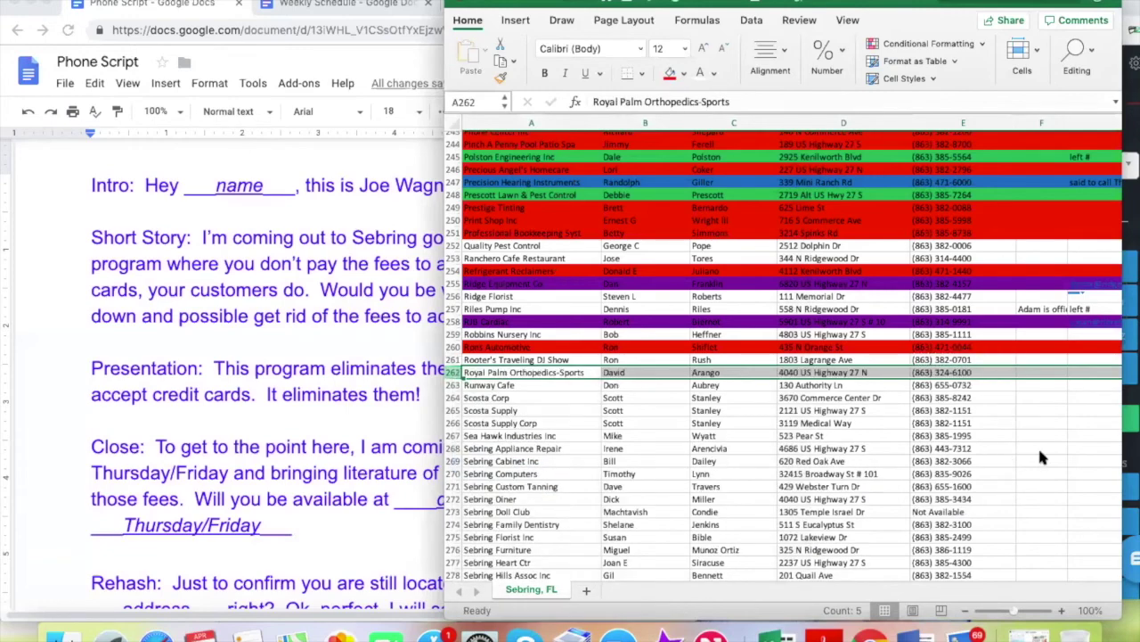
click(950, 361)
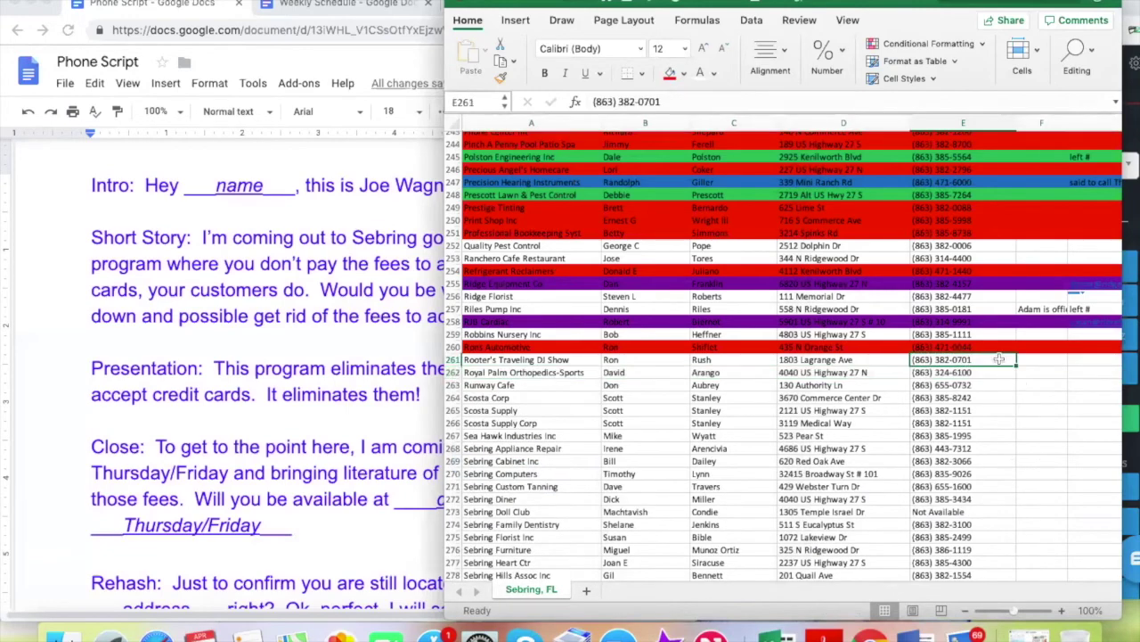
click(1098, 363)
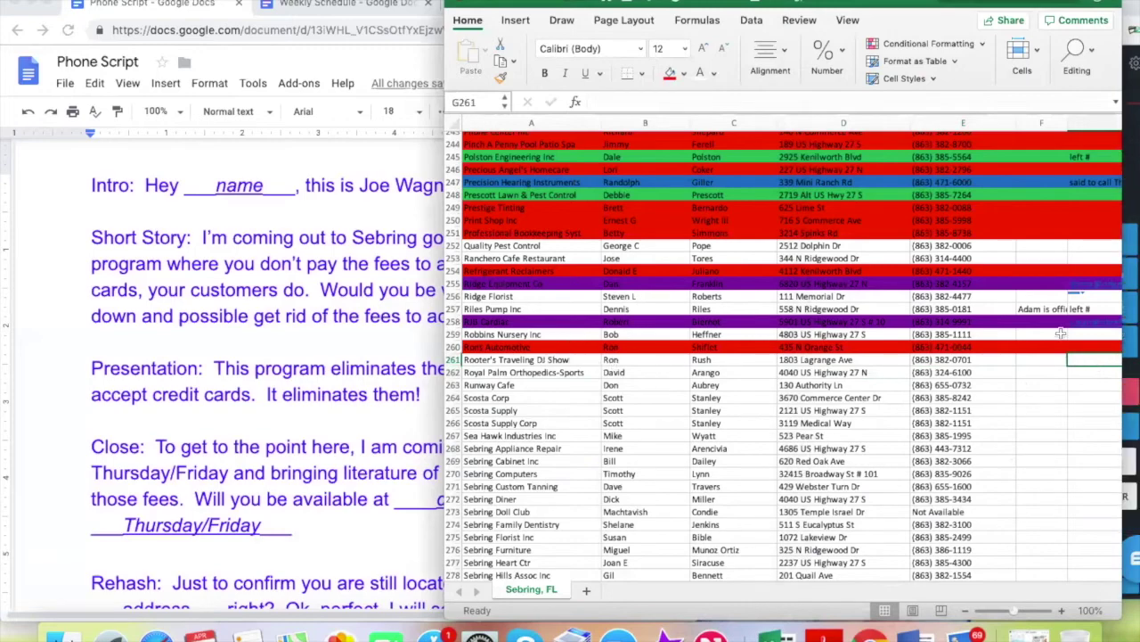
Copy Royal Palm Orthopedics-Sports' number and dial it in NectarDesk
click(956, 373)
key(super+c)
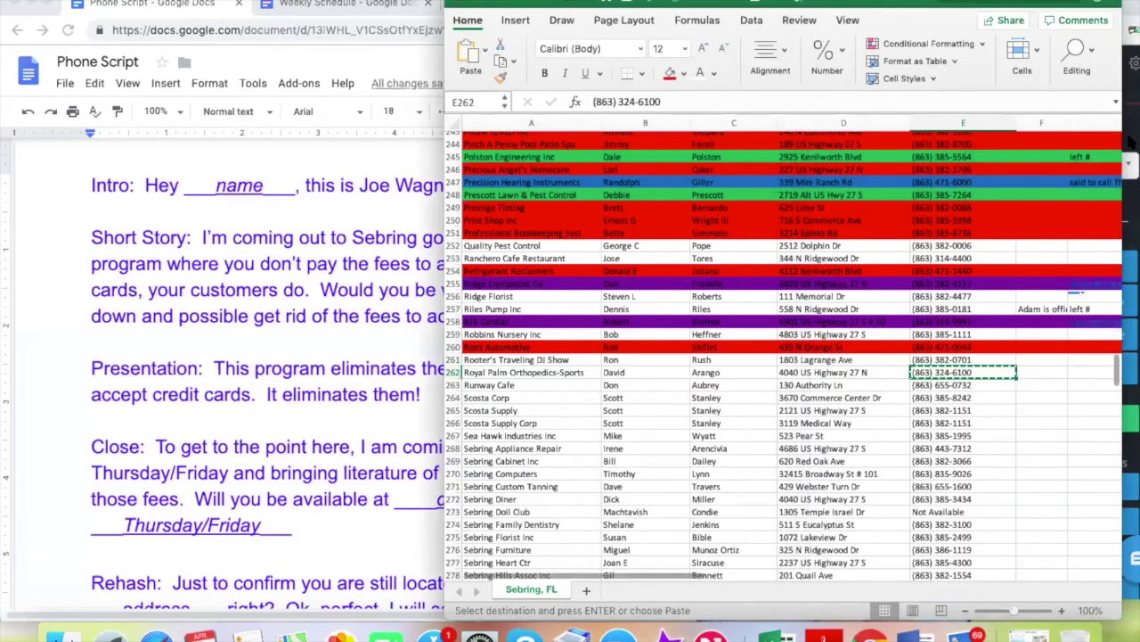
click(1110, 208)
key(super+v)
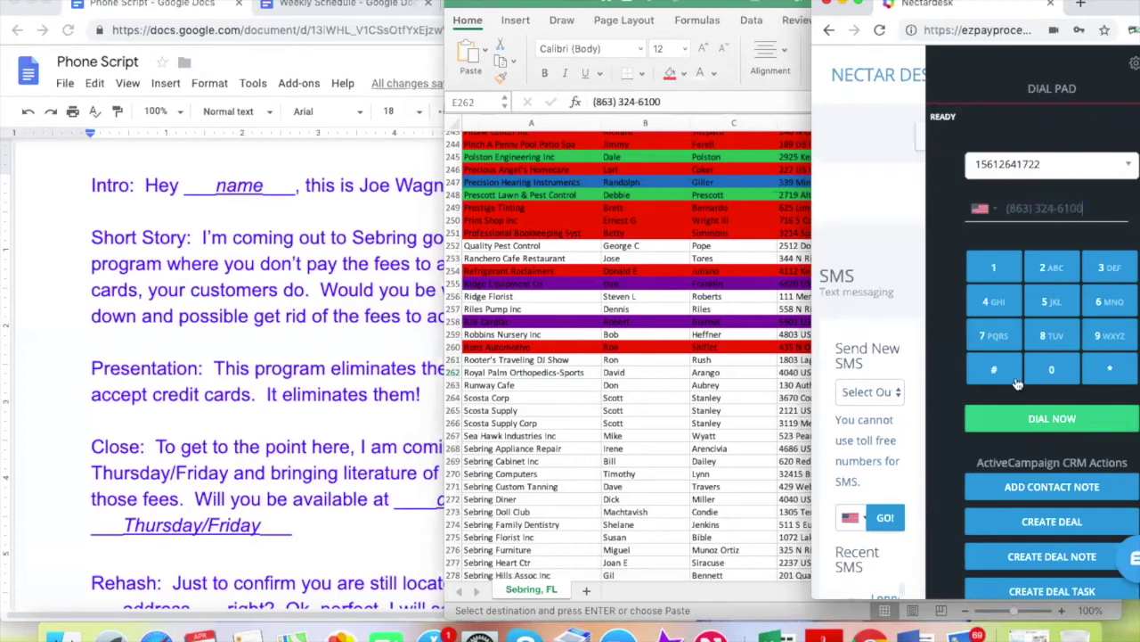
click(1038, 415)
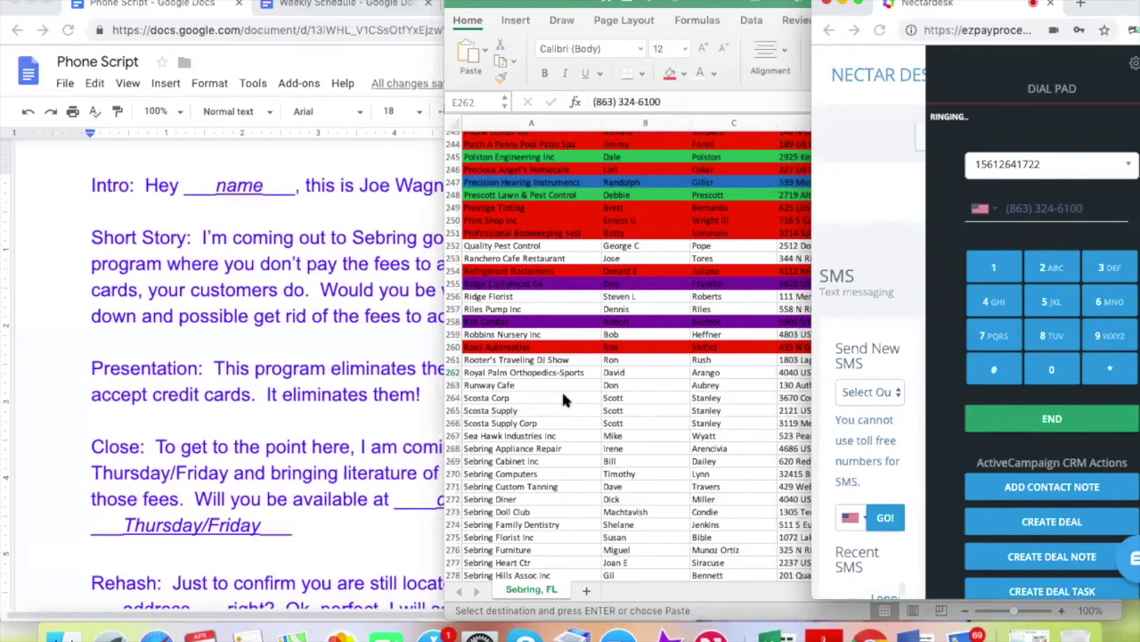
click(636, 375)
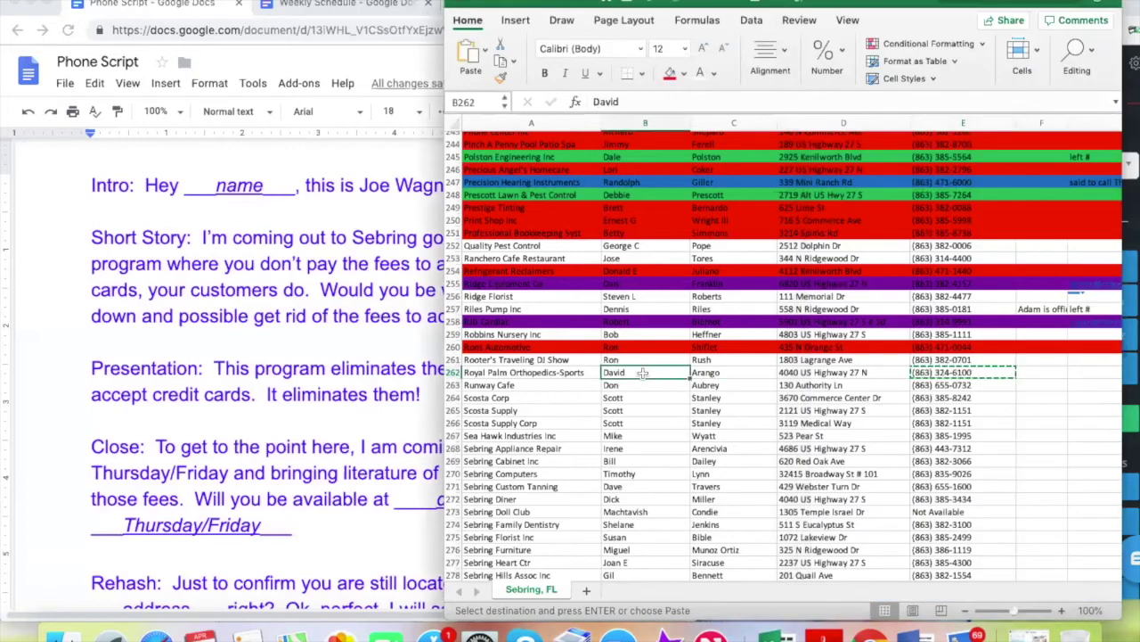
click(987, 376)
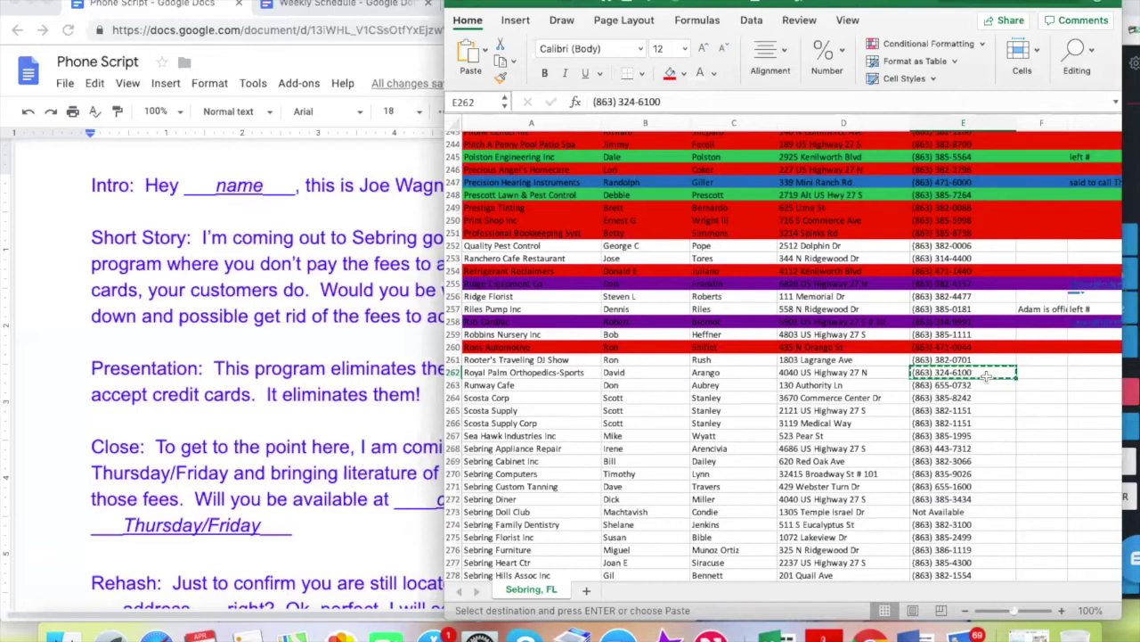
click(629, 372)
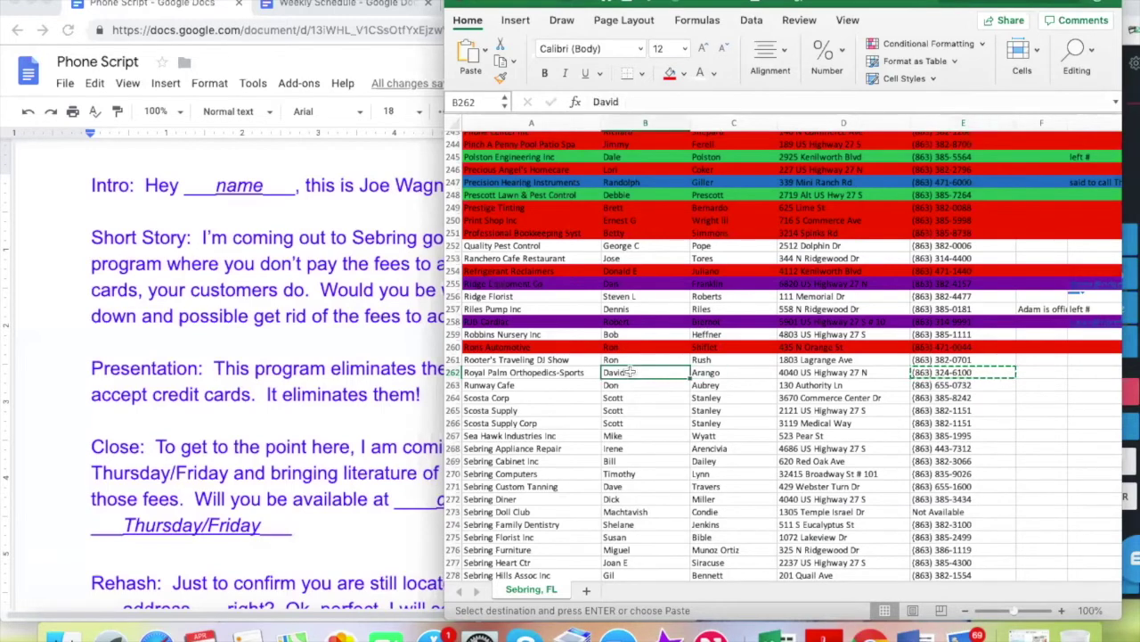
click(1035, 374)
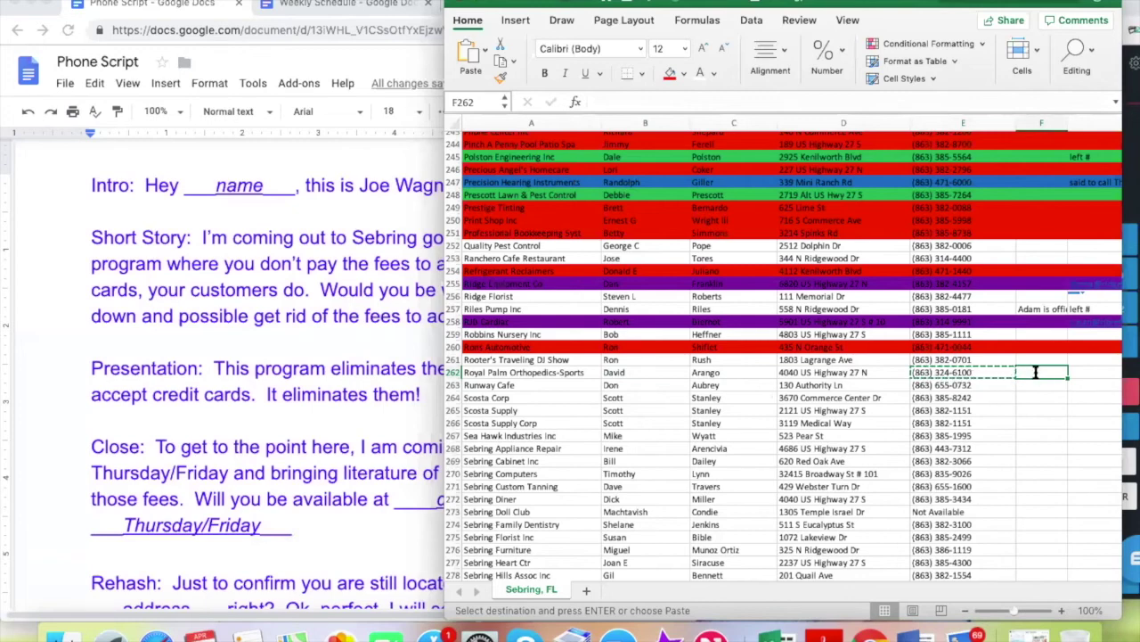
Note the contact's first name in F262 for Royal Palm Orthopedics-Sports
text(Allison)
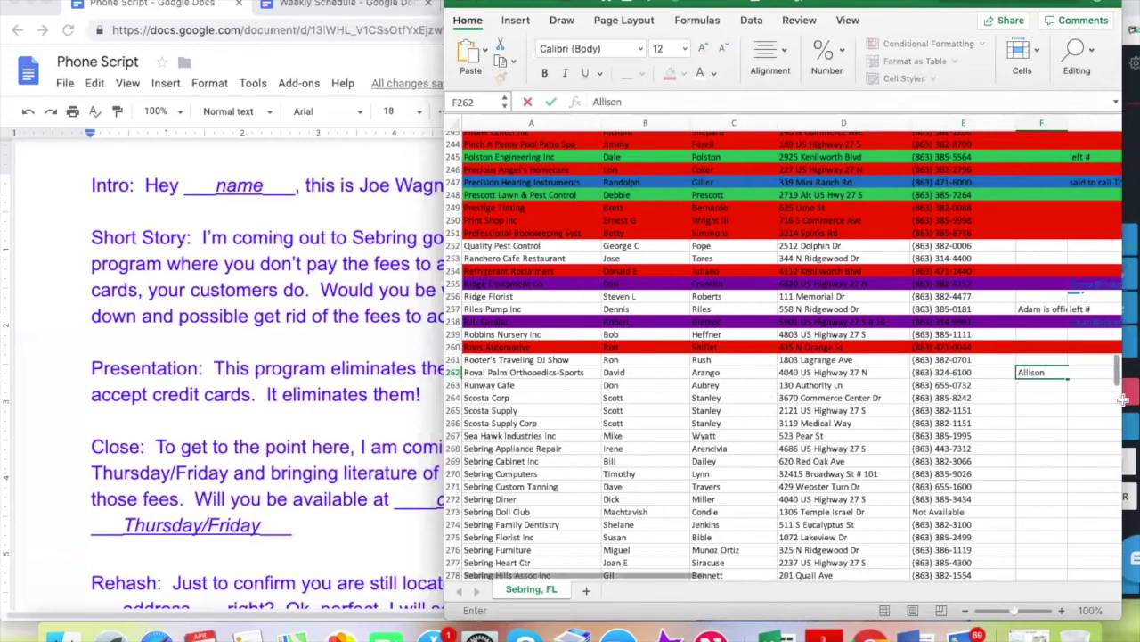
key(Return)
click(1079, 373)
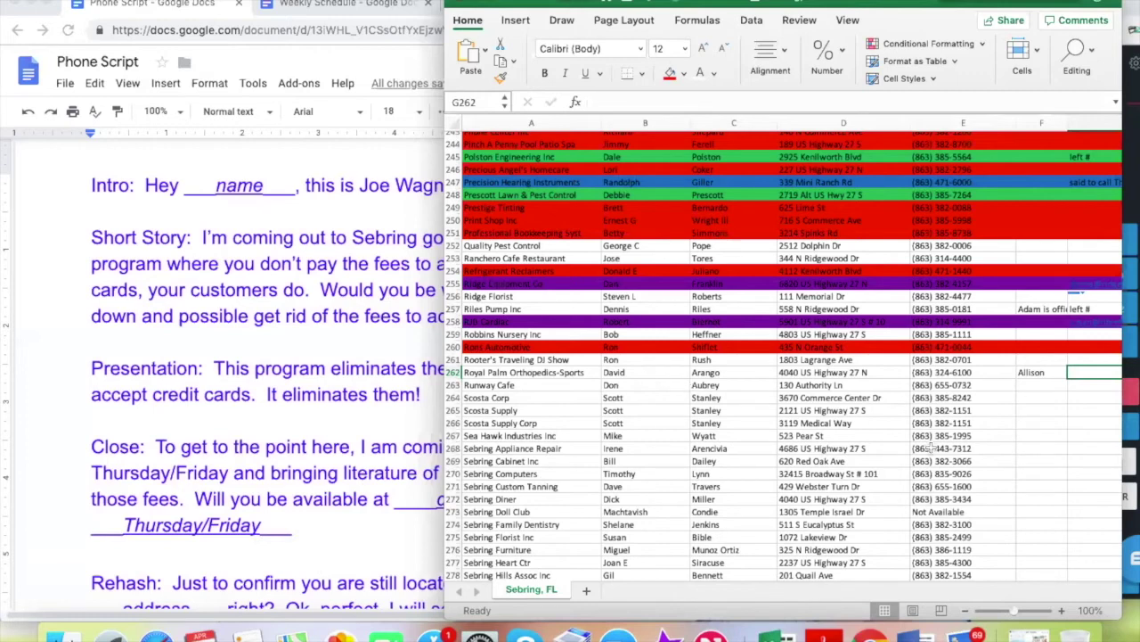
click(1033, 373)
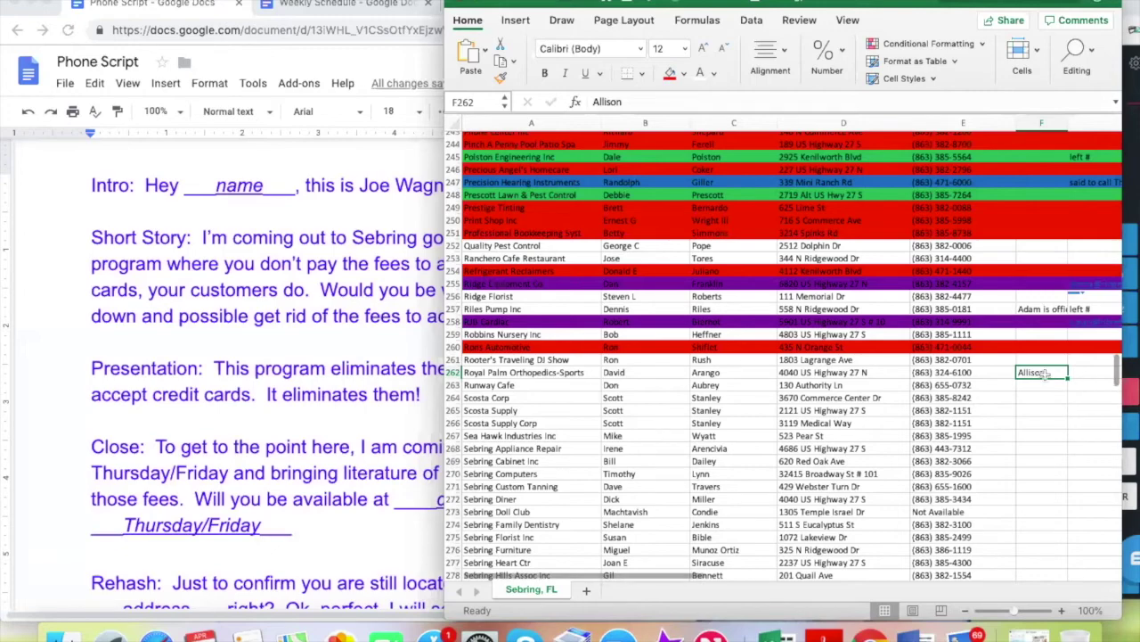
Hang up the call with the lead in the NectarDesk dialer
scroll(1037, 393, up, 3)
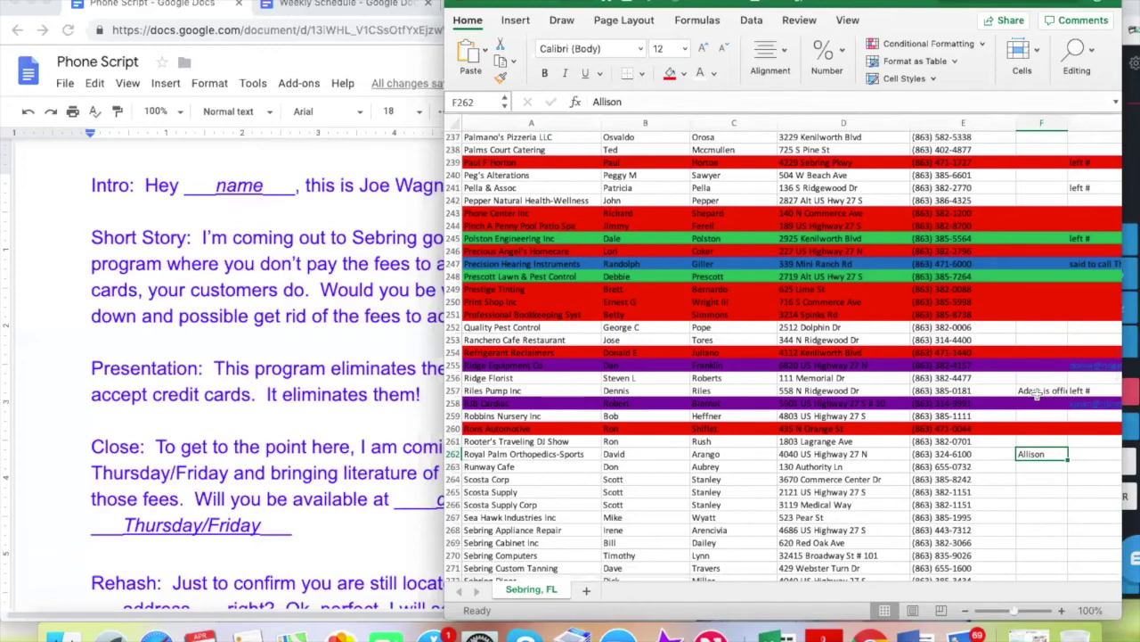
scroll(1037, 393, down, 2)
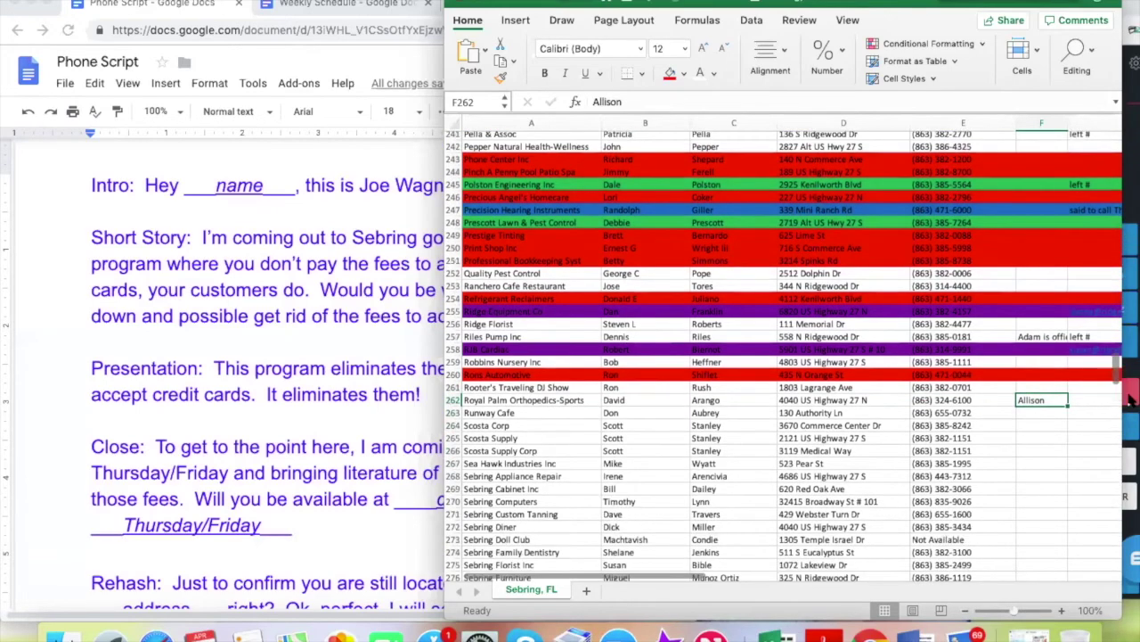
click(1132, 401)
click(1069, 392)
click(573, 405)
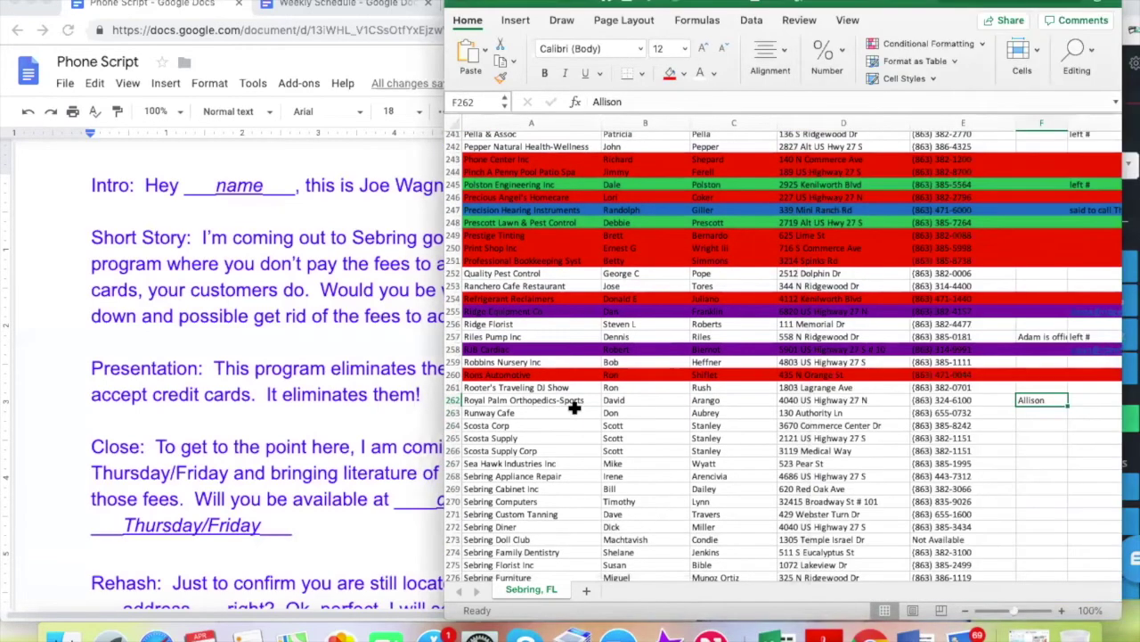
Fill the entire Royal Palm Orthopedics-Sports row 262 red
click(453, 400)
click(670, 71)
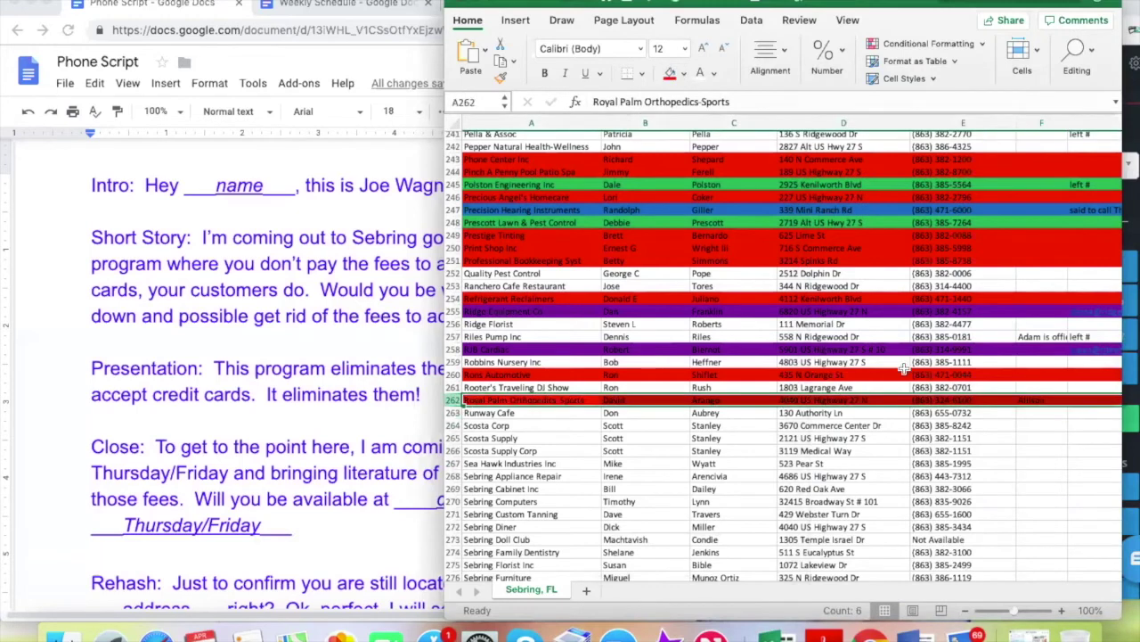
click(964, 412)
Paste Runway Cafe's number from E263 into the dialer, then check the phone script
key(super+c)
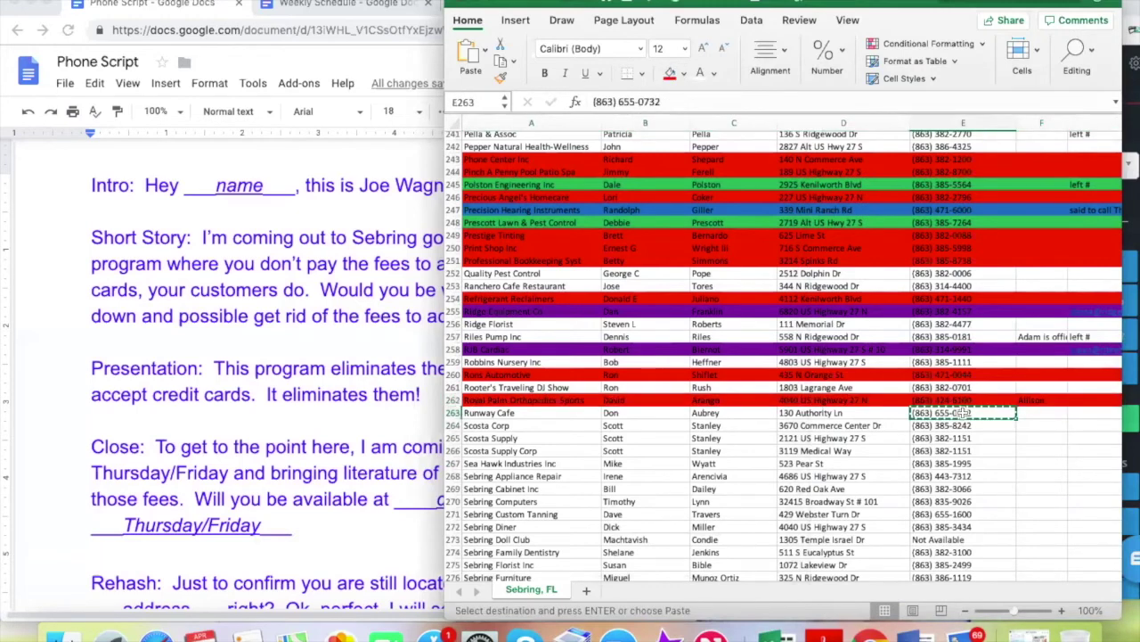
click(1133, 128)
click(1098, 208)
key(super+v)
click(624, 462)
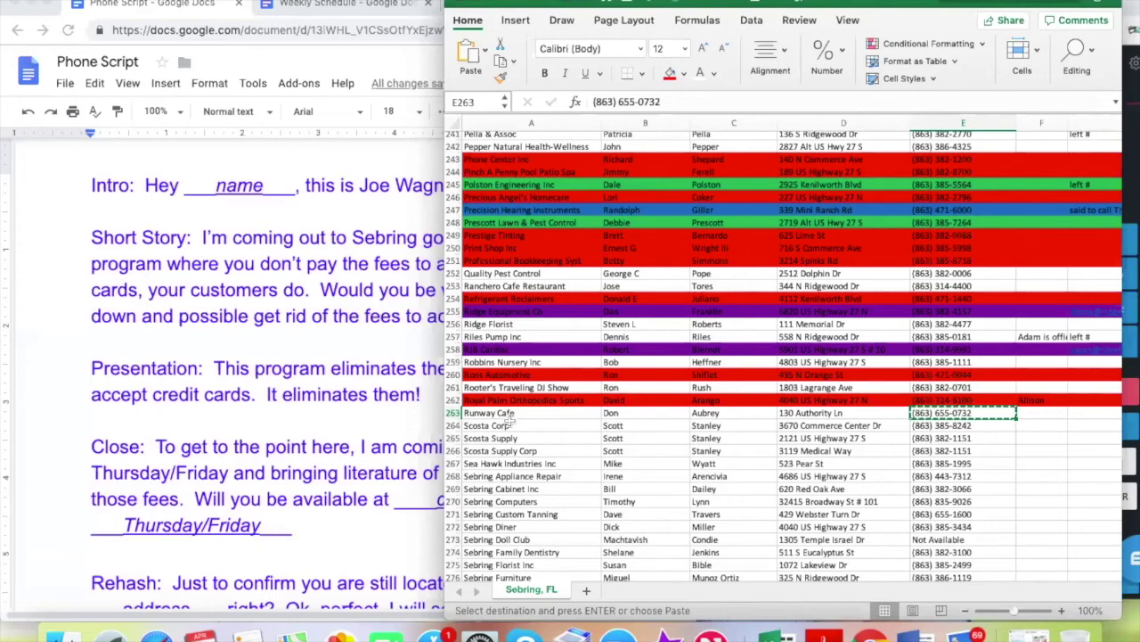
click(331, 354)
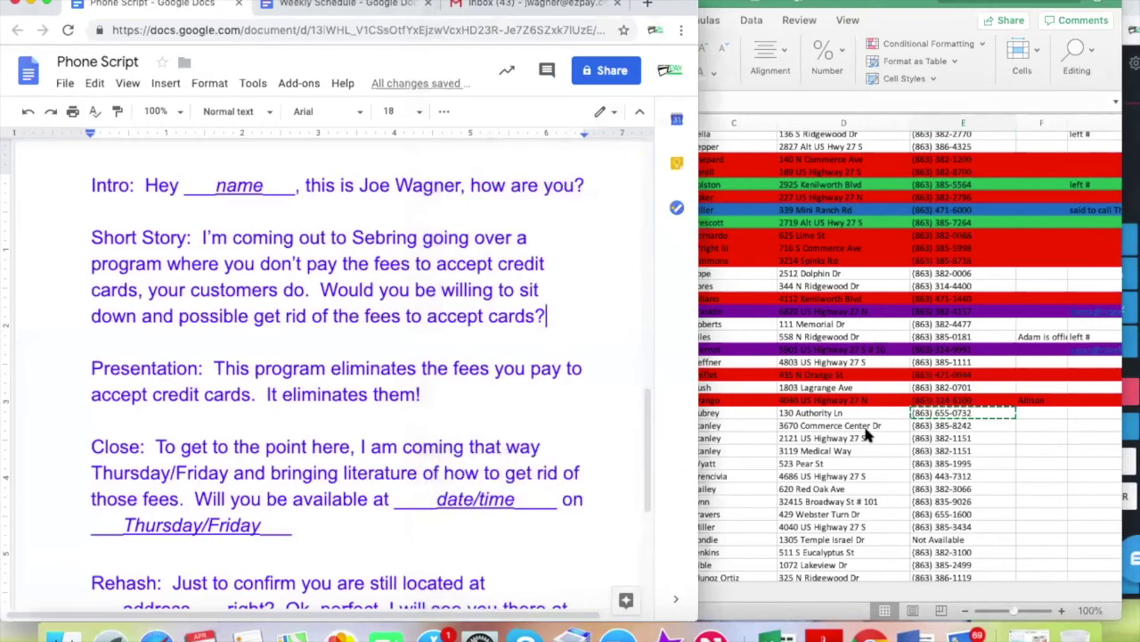
click(856, 410)
Fill Runway Cafe row 263 red, then revert it to white
click(979, 451)
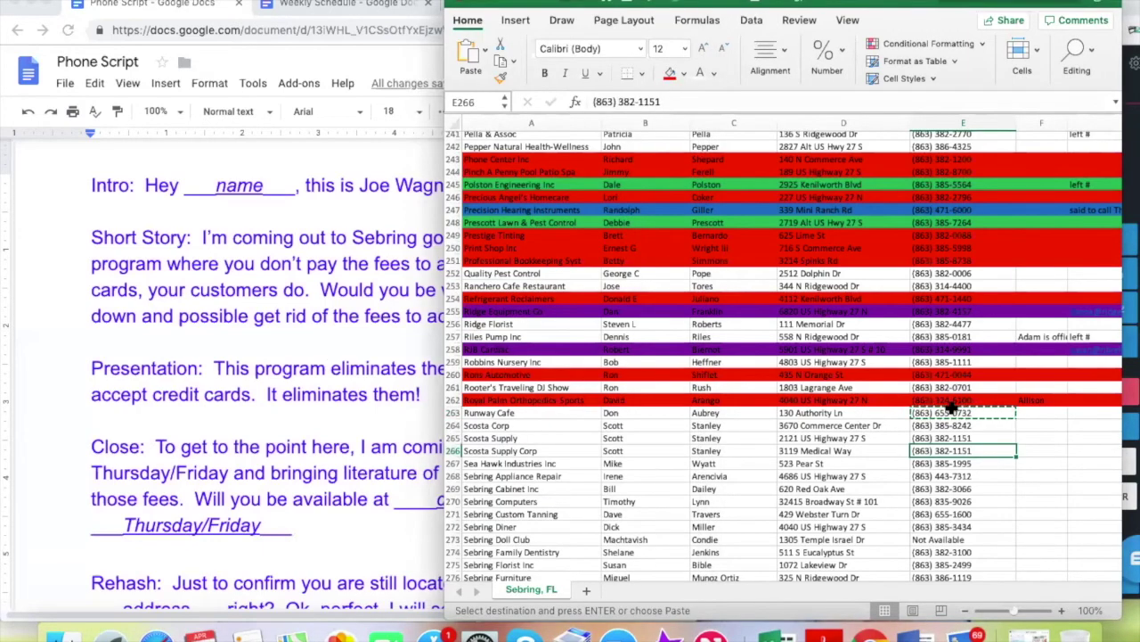
click(451, 412)
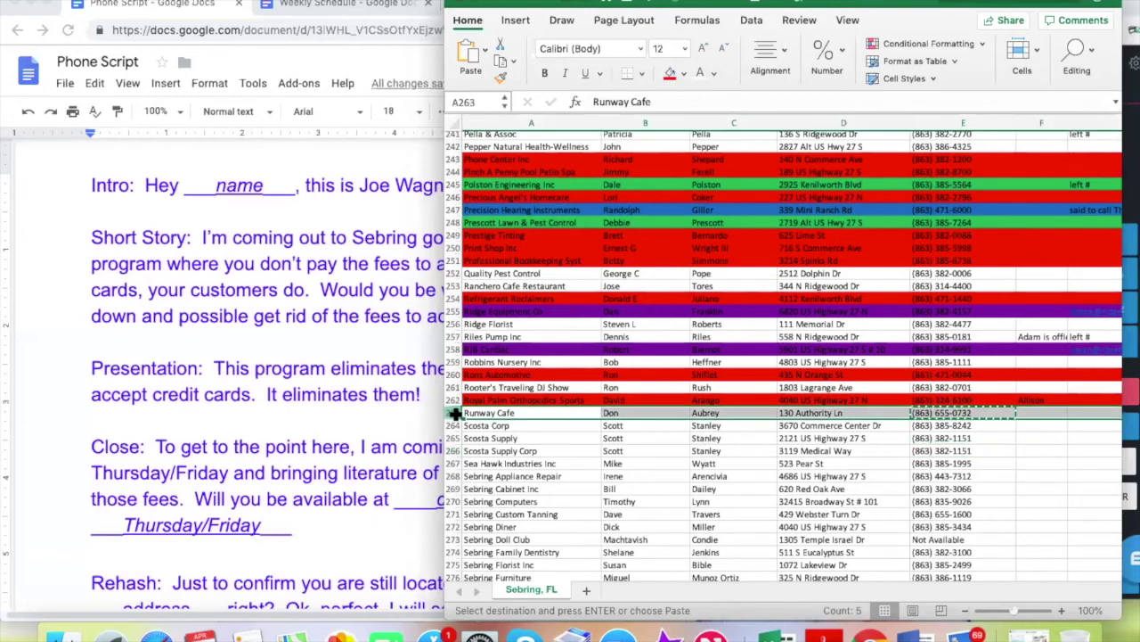
click(674, 75)
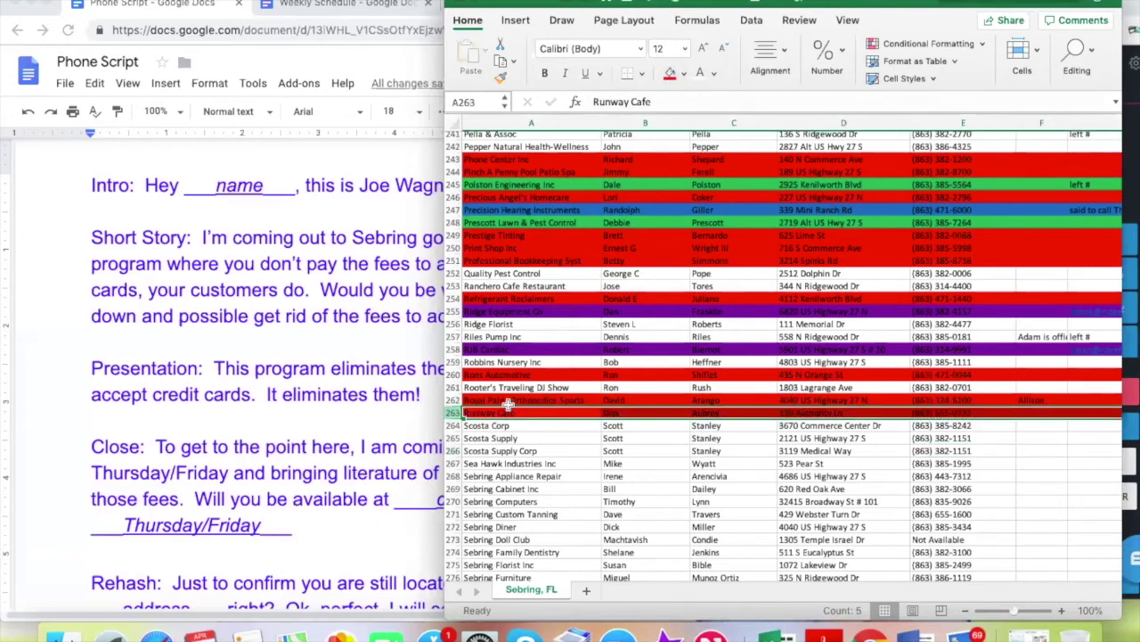
click(684, 75)
click(675, 142)
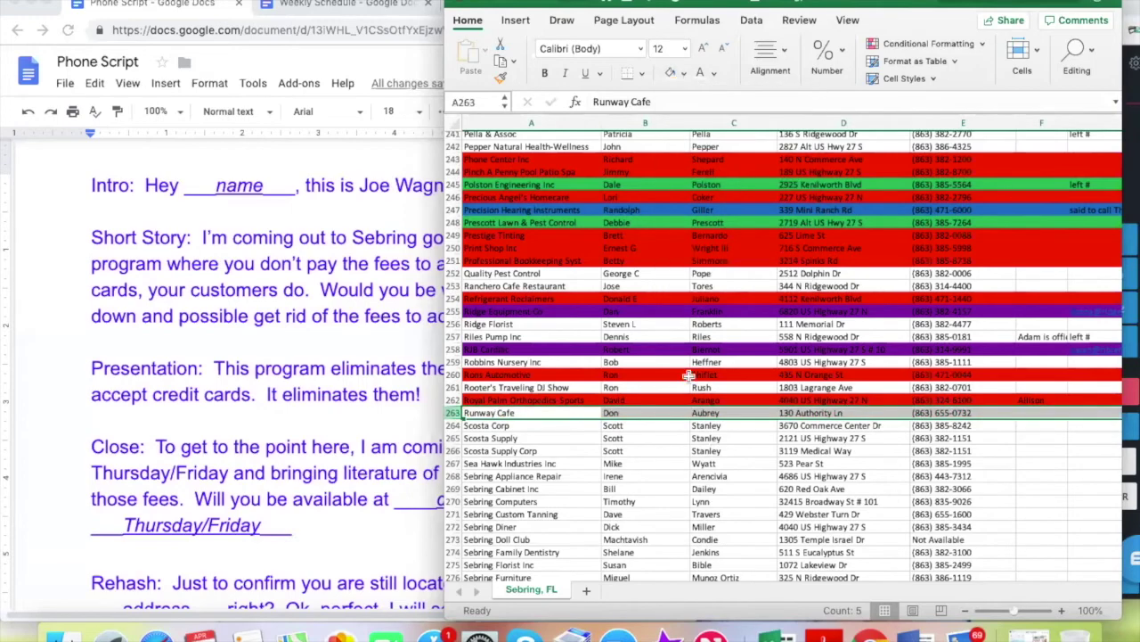
click(713, 438)
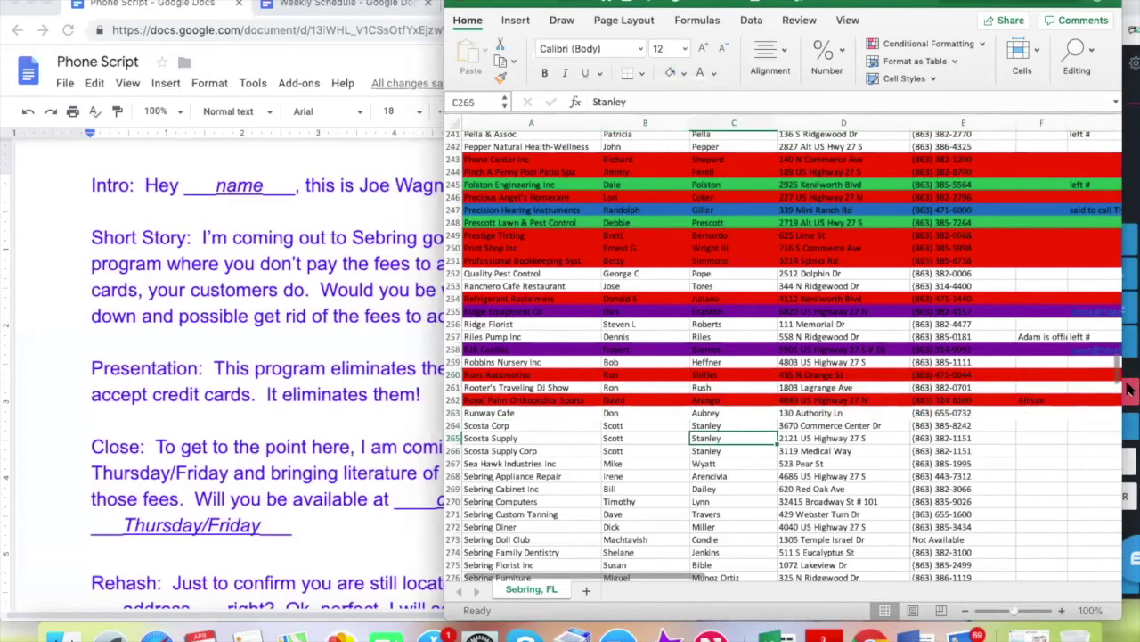
Copy the Scosta Corp number from E264 and dial it in NectarDesk
click(942, 425)
key(ctrl+c)
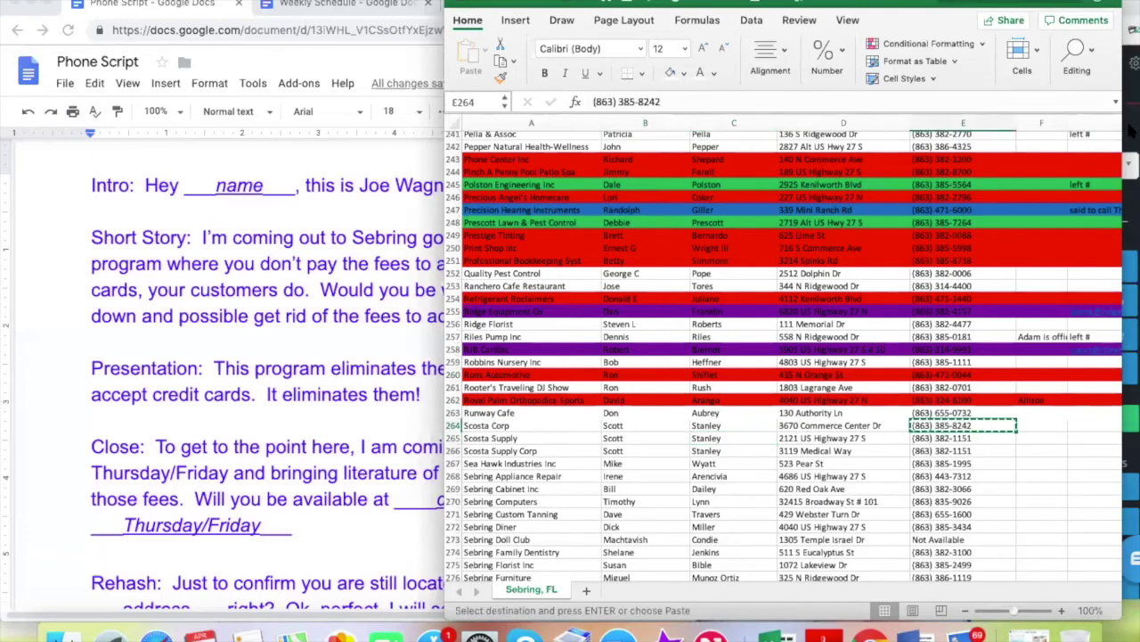
mouse_move(1130, 134)
click(1098, 208)
key(ctrl+v)
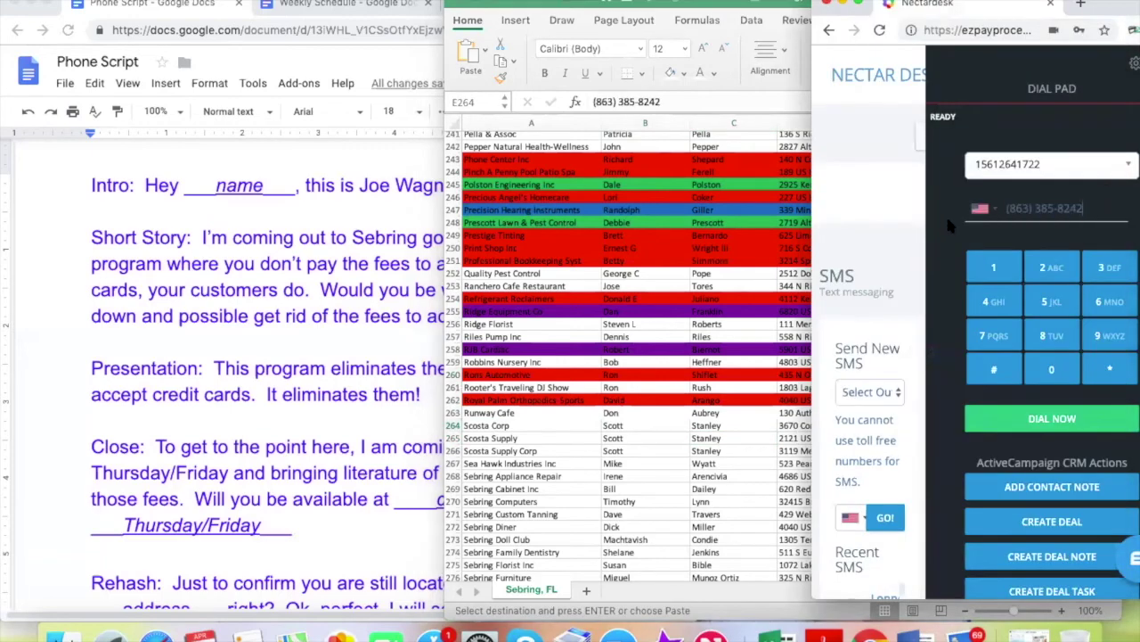
key(Return)
click(684, 427)
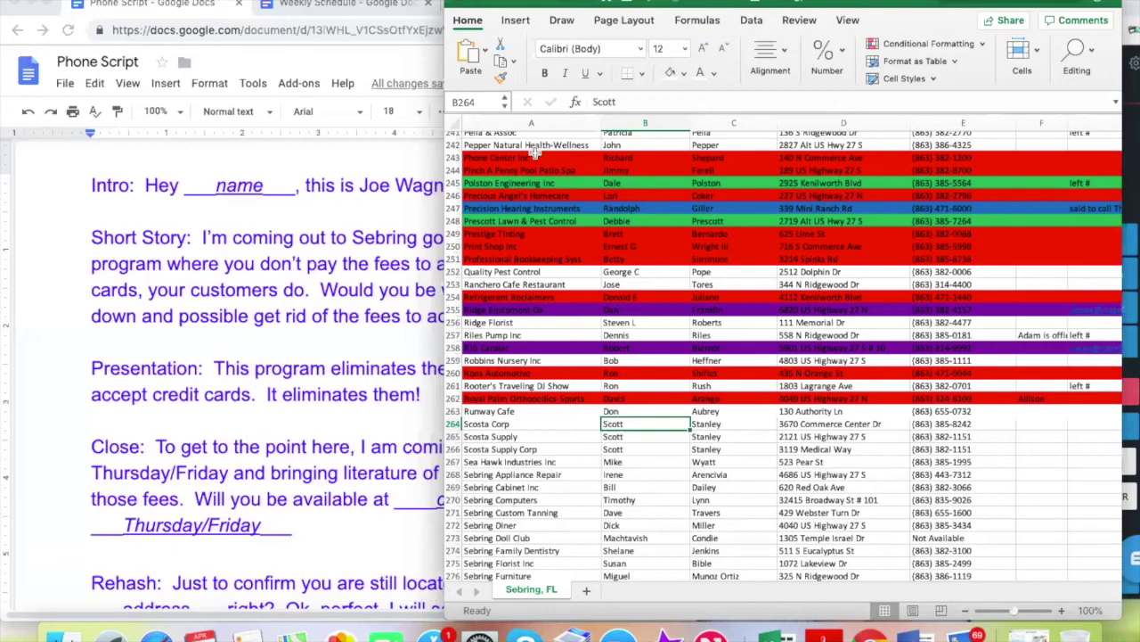
Review the phone script, then select the three Scosta rows 264–266
click(419, 160)
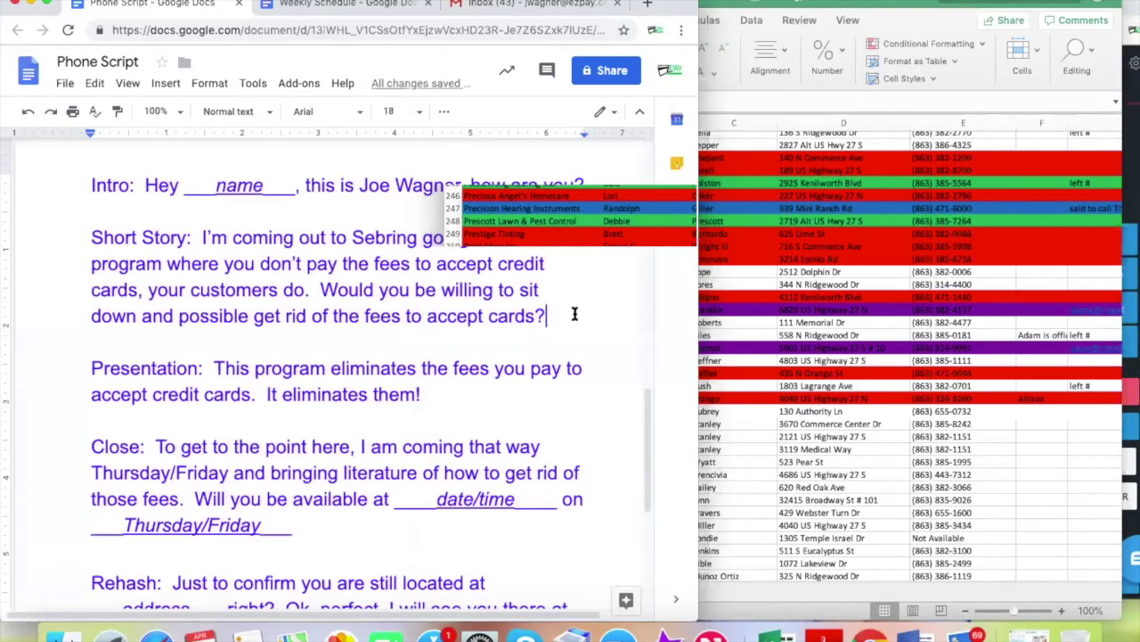
click(745, 433)
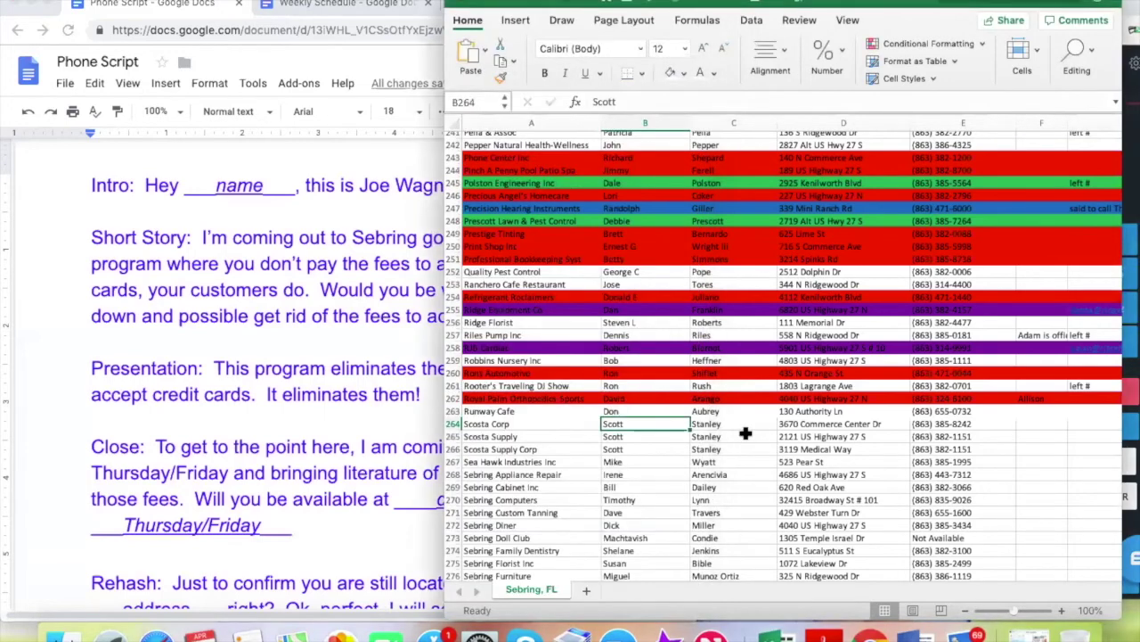
drag(452, 424, 453, 450)
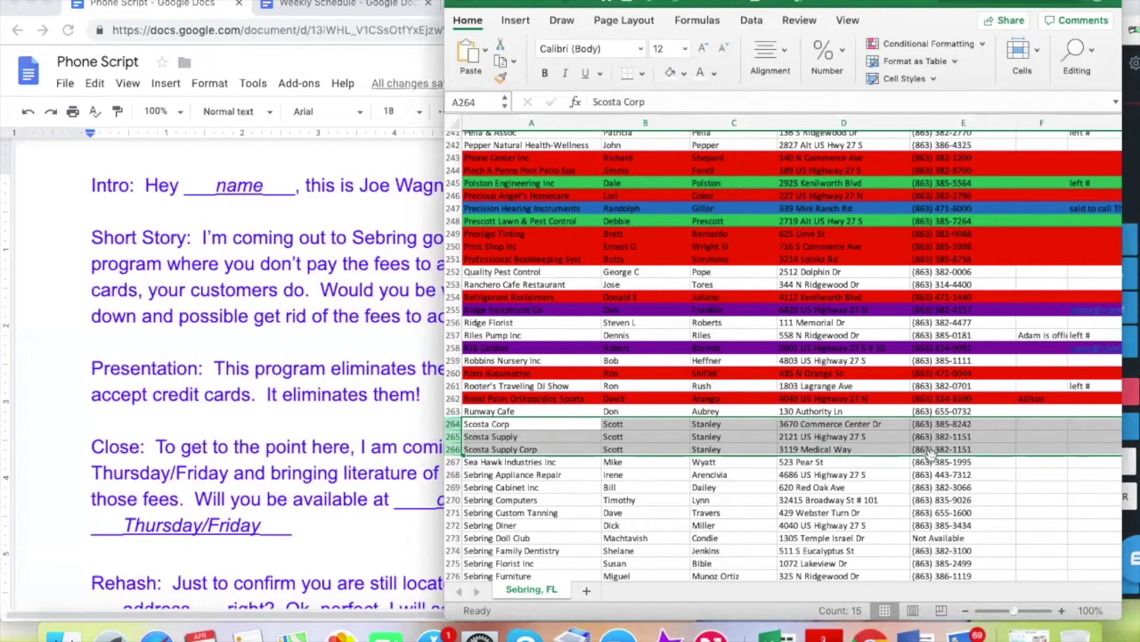
click(684, 73)
click(688, 252)
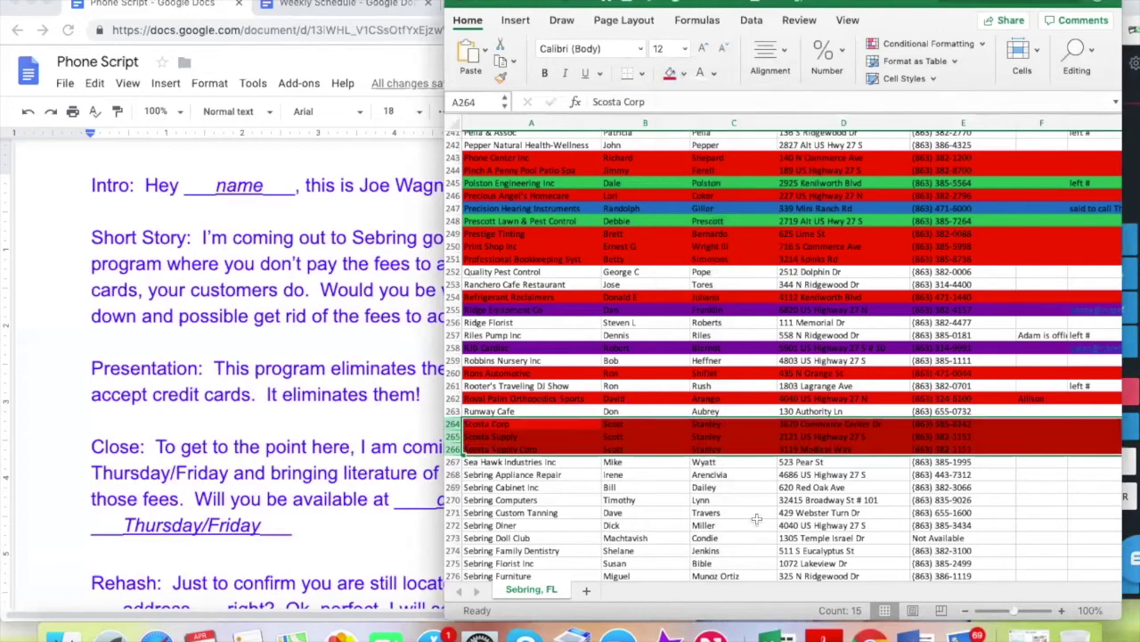
click(951, 461)
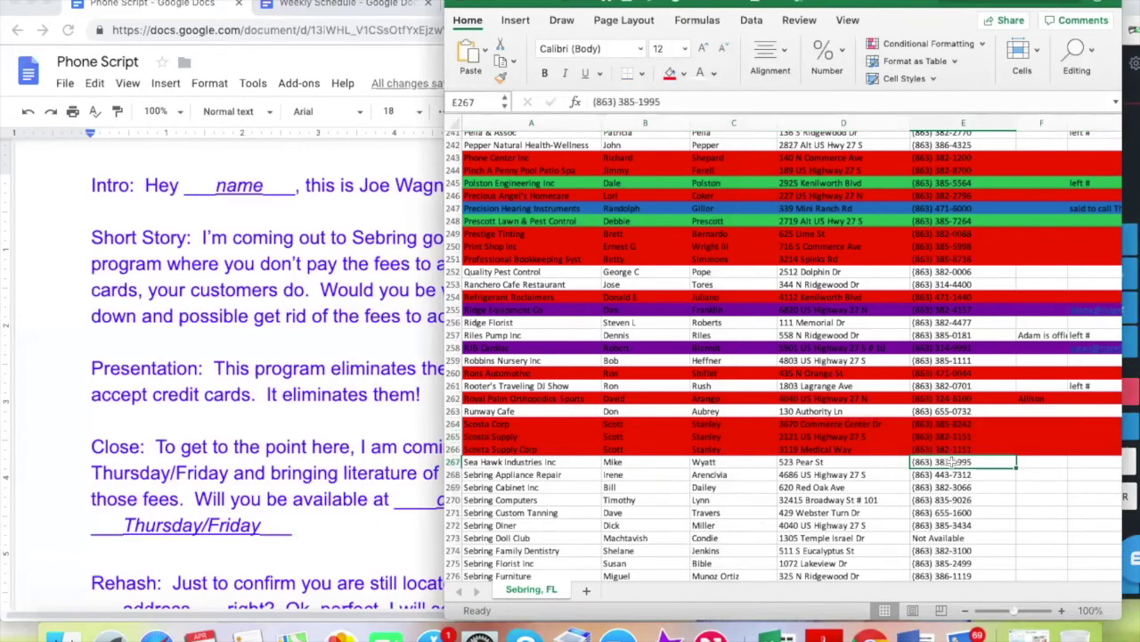
key(super+c)
click(1132, 248)
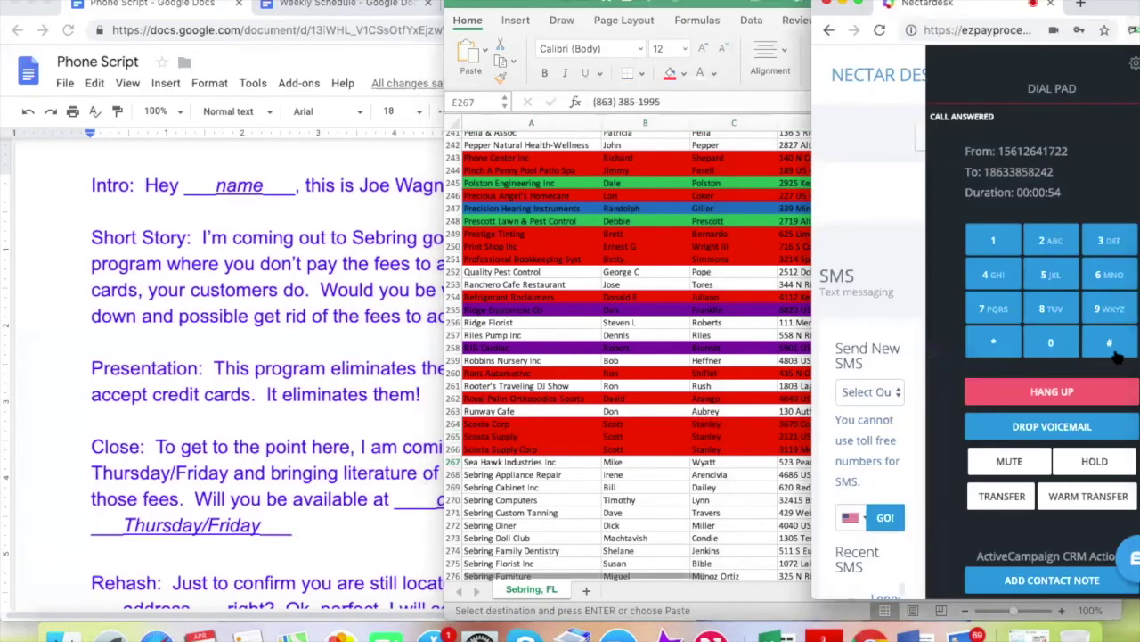
click(1053, 392)
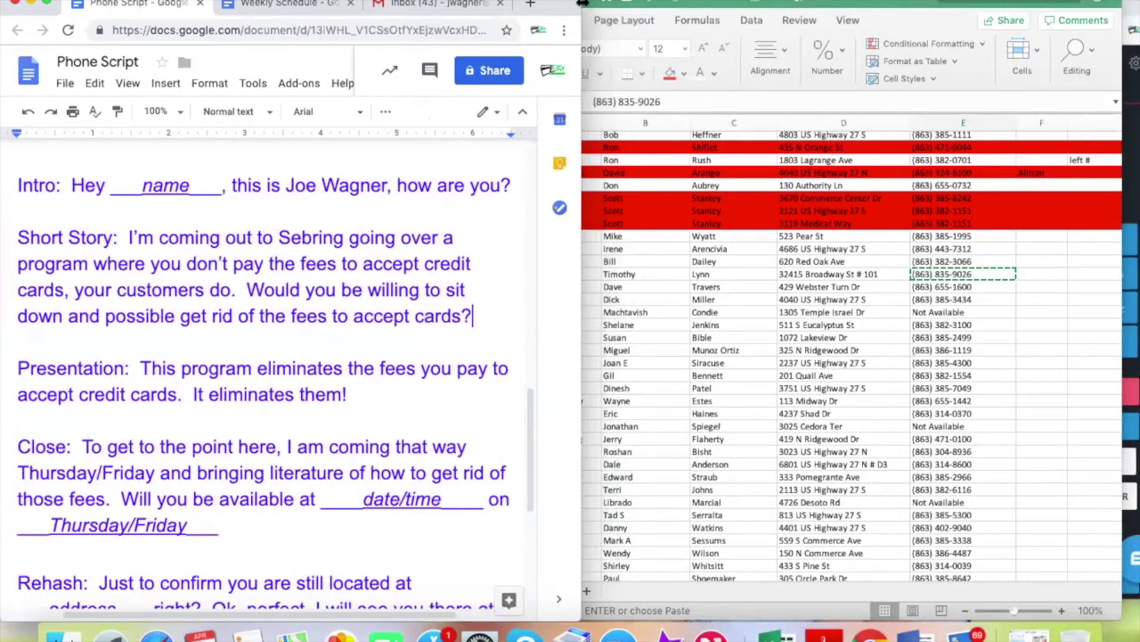
click(883, 301)
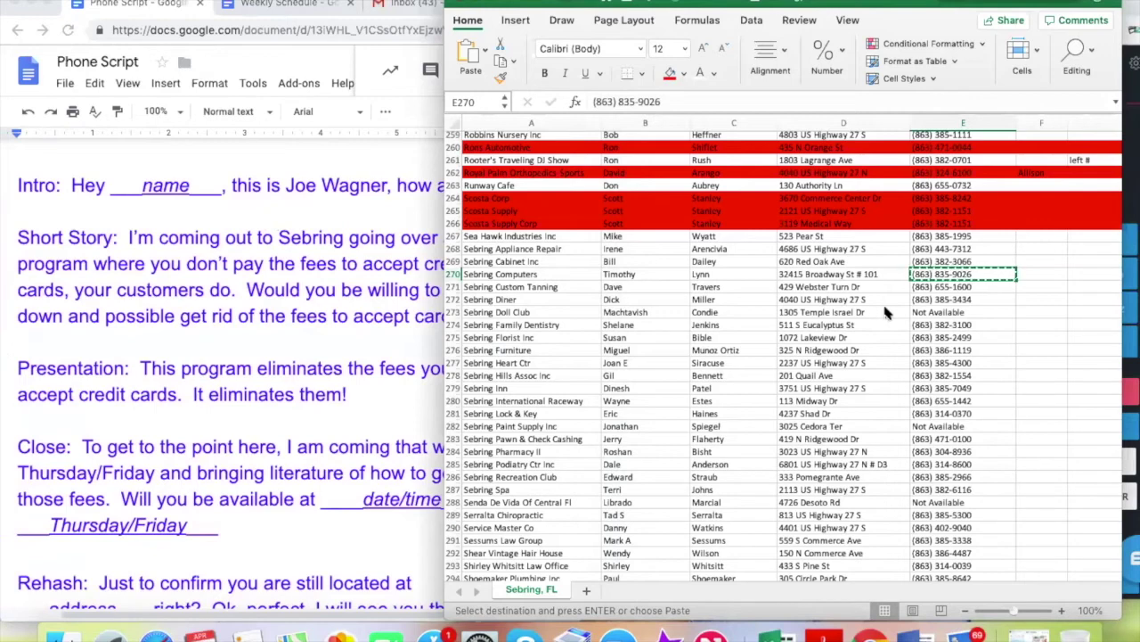
key(super+Tab)
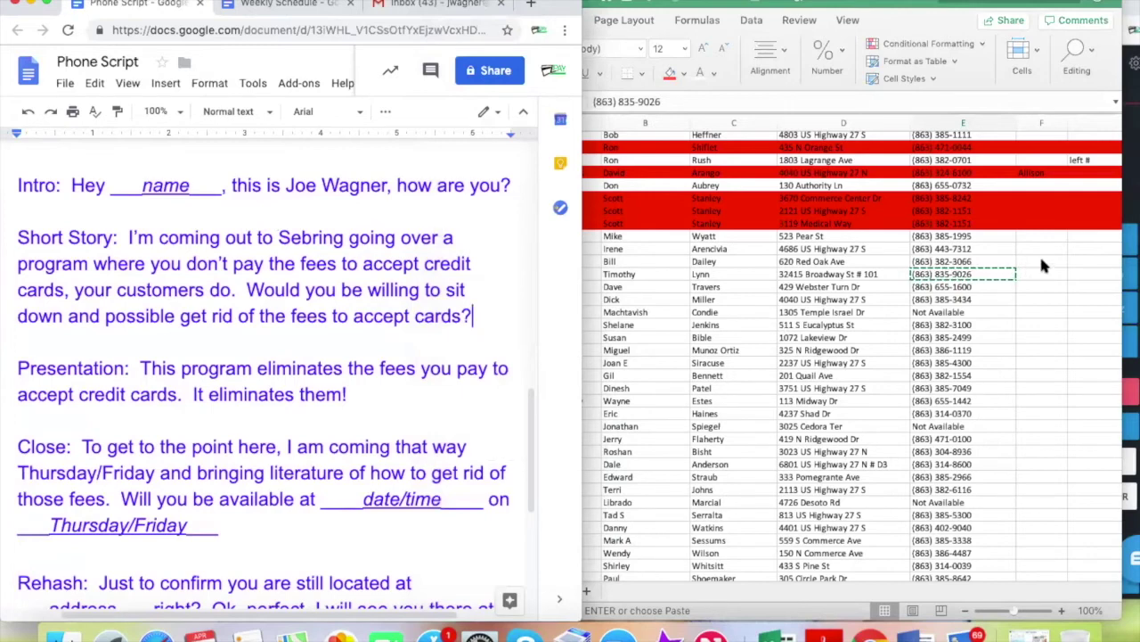
click(1079, 274)
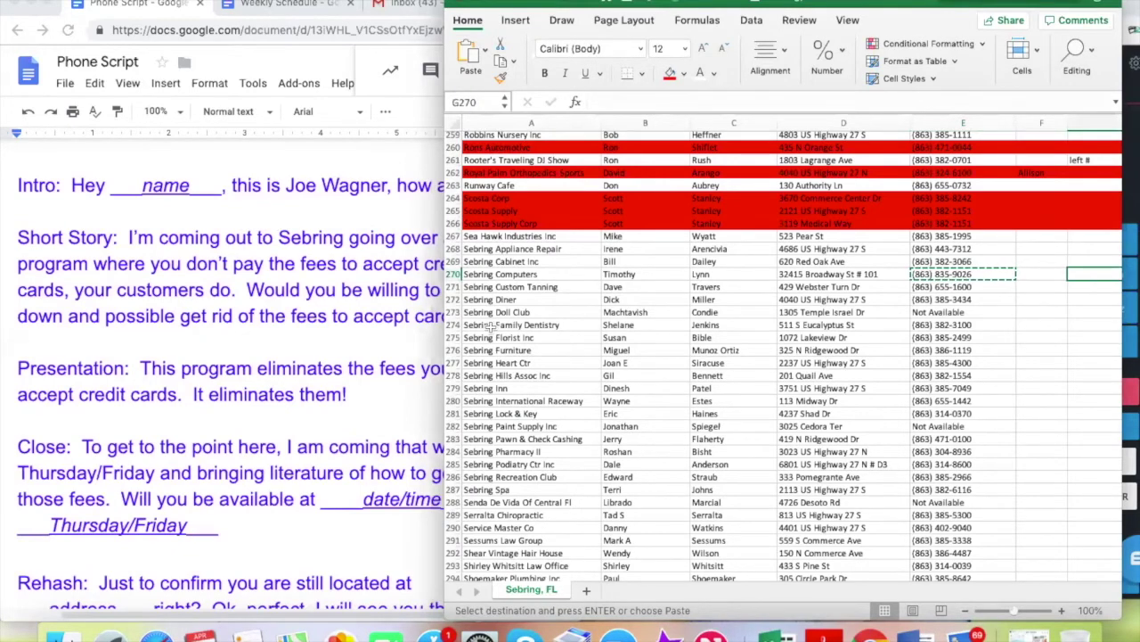
Enter the Sebring Computers contact's e-mail address in G270
click(635, 274)
click(1092, 274)
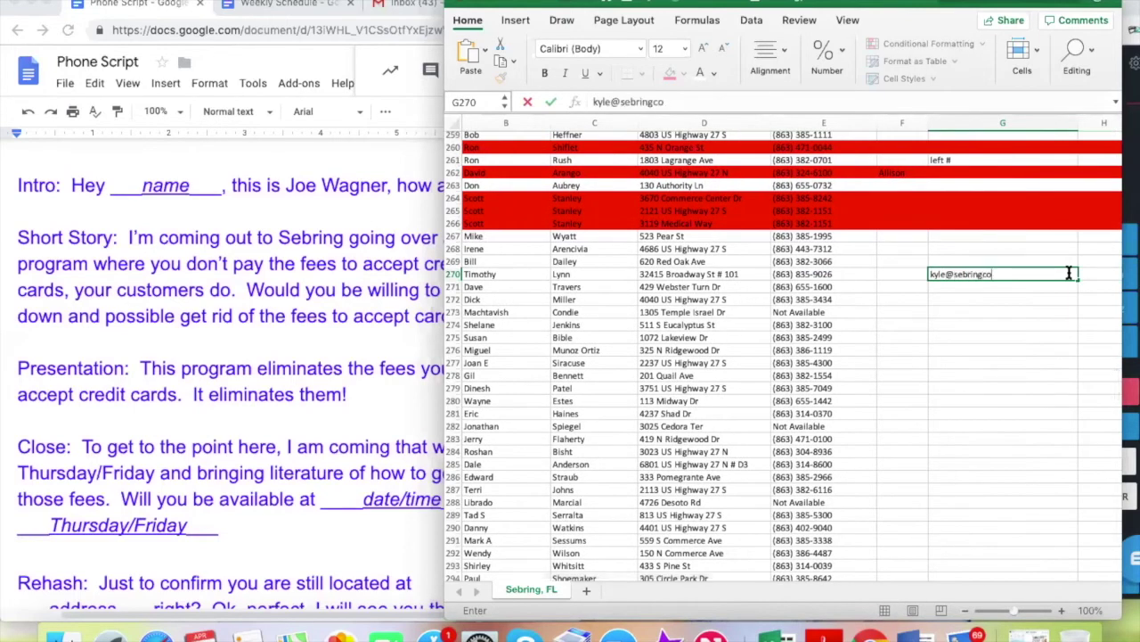
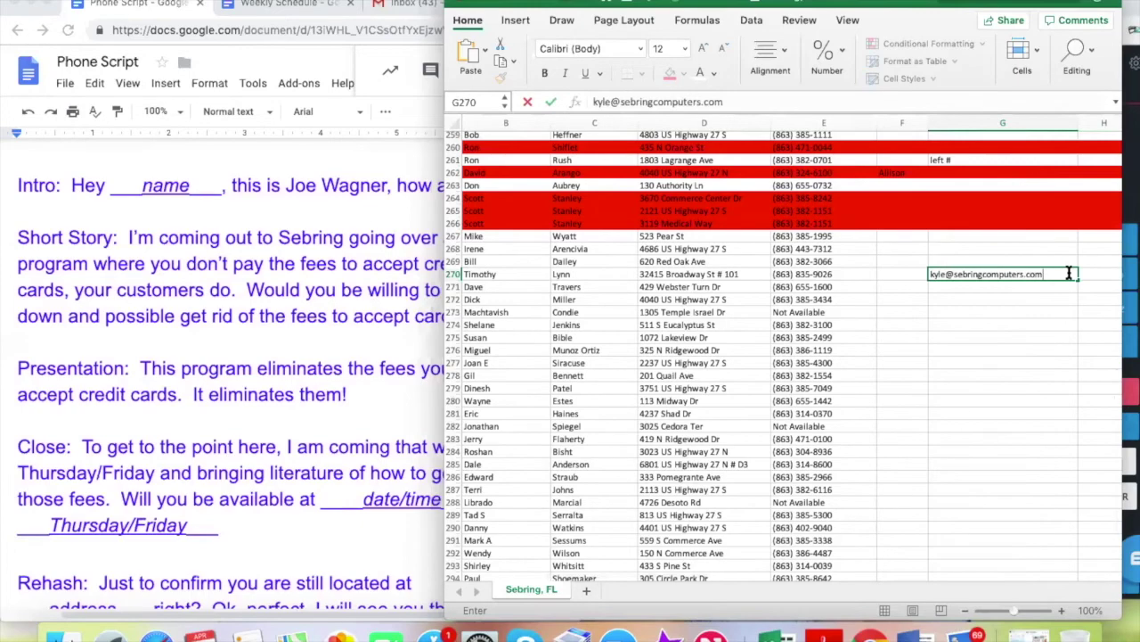
click(987, 312)
Apply a red fill, which lands on cell G273
scroll(864, 328, left, 2)
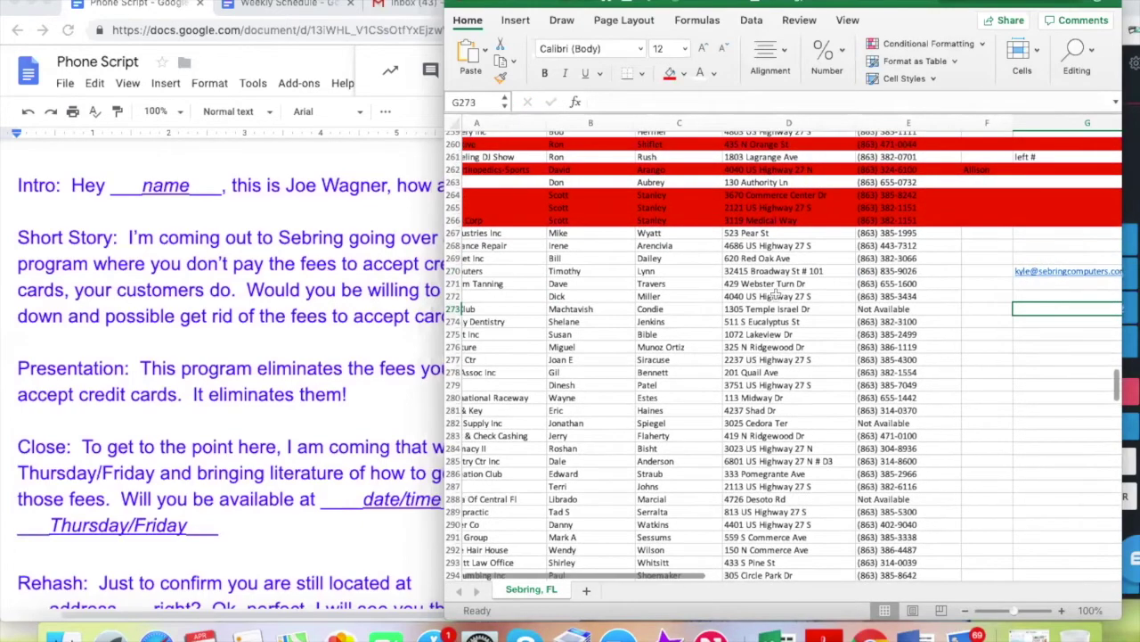
drag(452, 276, 453, 274)
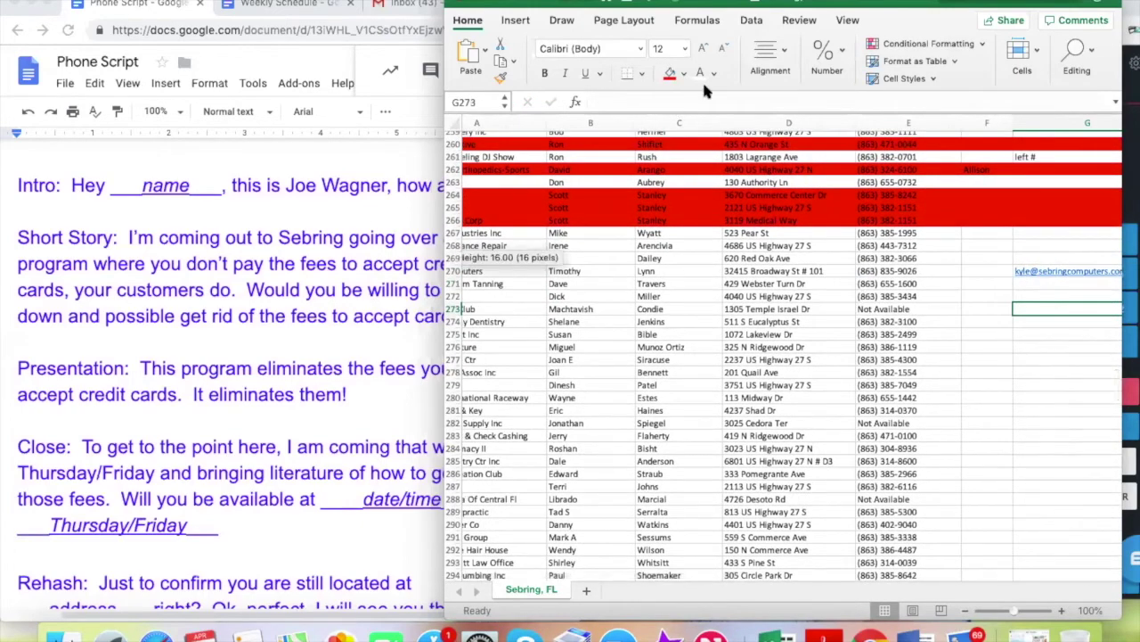
click(674, 74)
click(716, 344)
scroll(715, 341, left, 5)
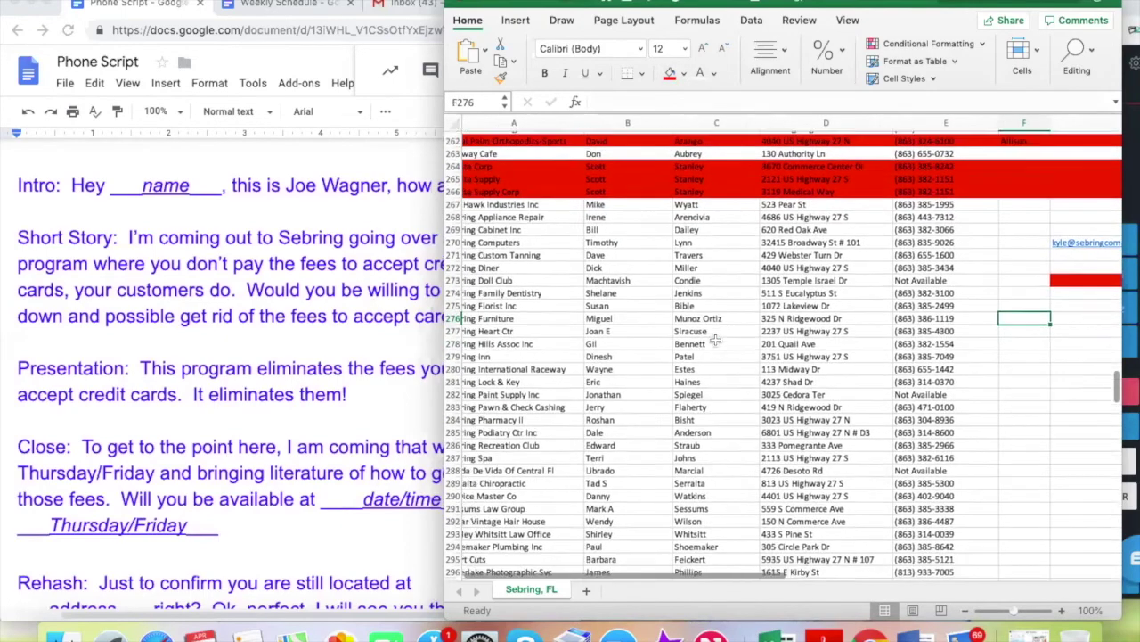
Fill the whole Sebring Computers row purple
click(453, 234)
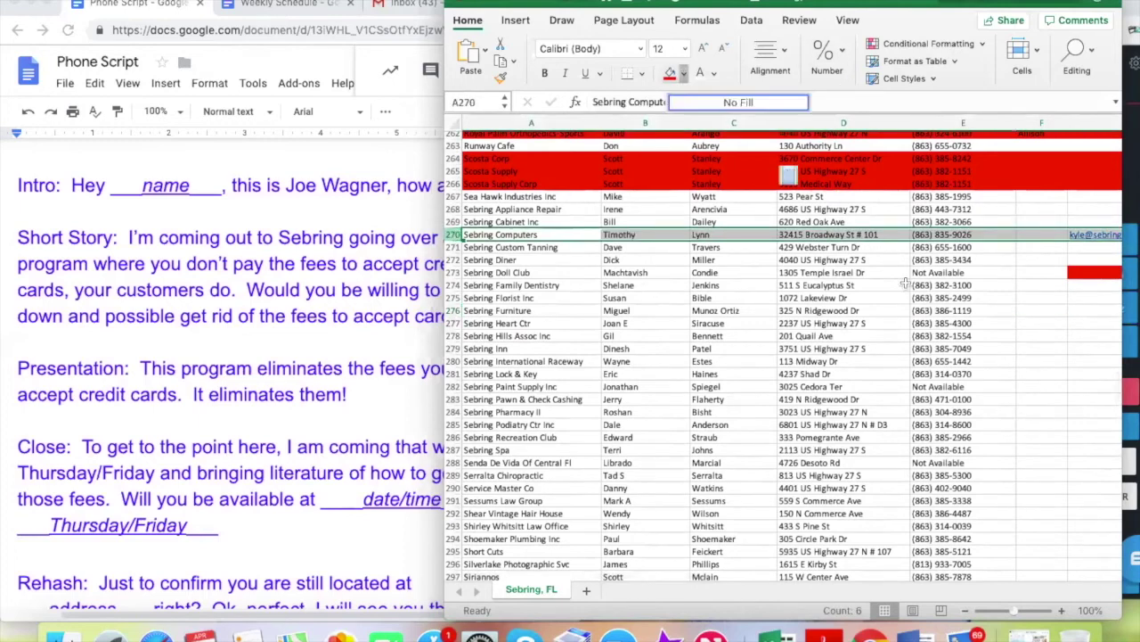
click(684, 73)
click(807, 251)
click(1026, 327)
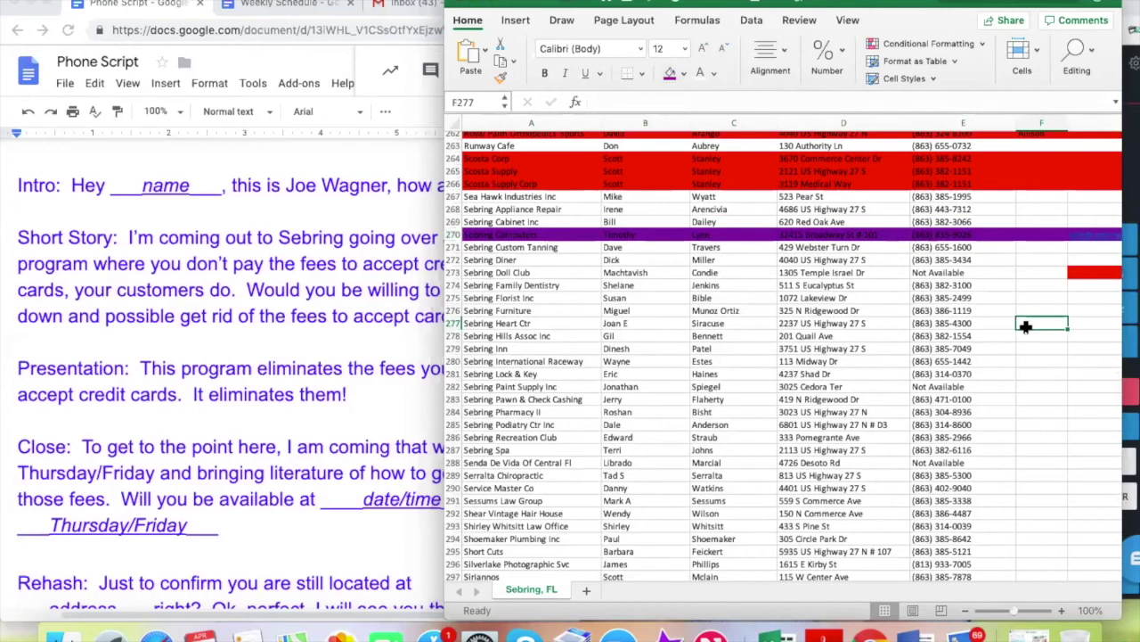
Reset stray red cell G273 to a white fill
click(1086, 273)
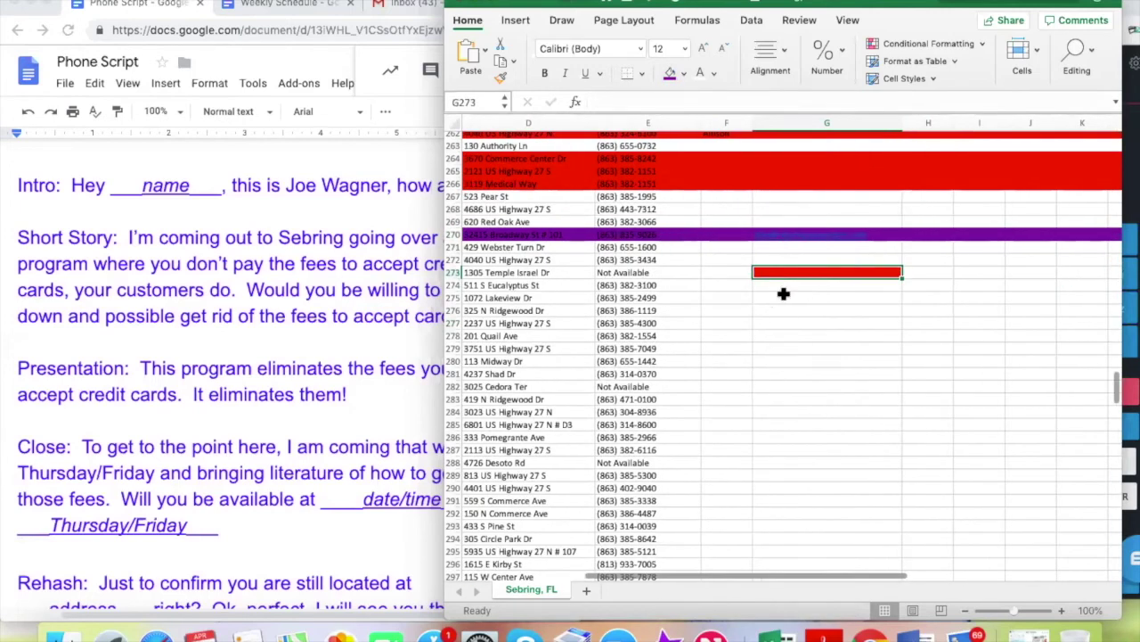
click(682, 74)
click(677, 147)
click(716, 296)
scroll(716, 292, left, 3)
scroll(715, 292, left, 5)
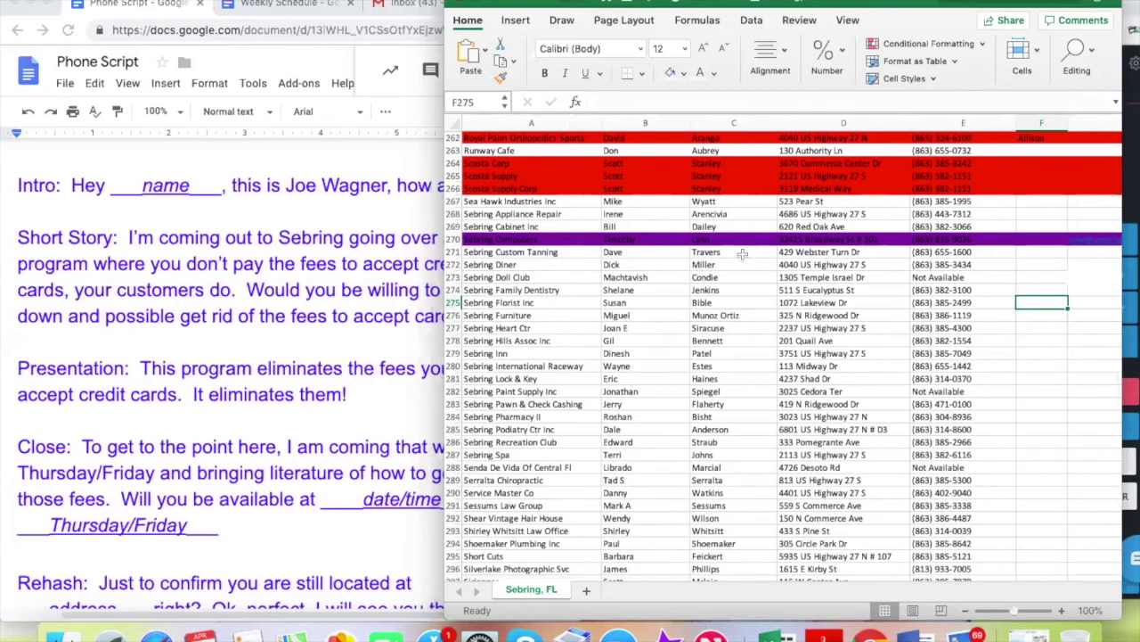
click(940, 253)
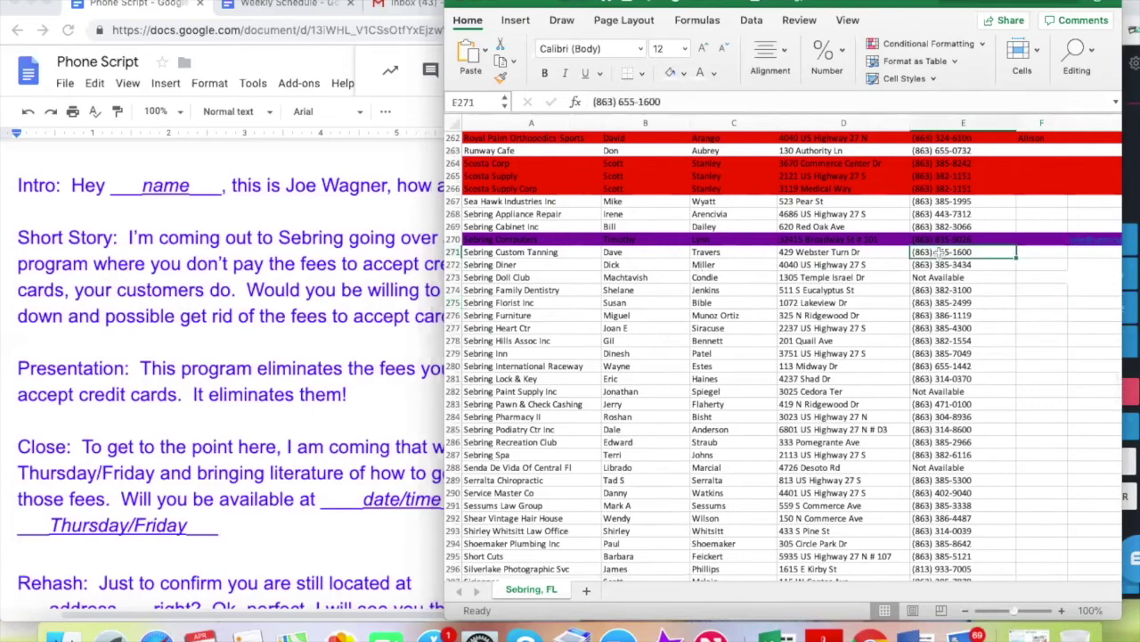
Copy Sebring Custom Tanning's number from E271 and hang up the previous call
key(cmd+c)
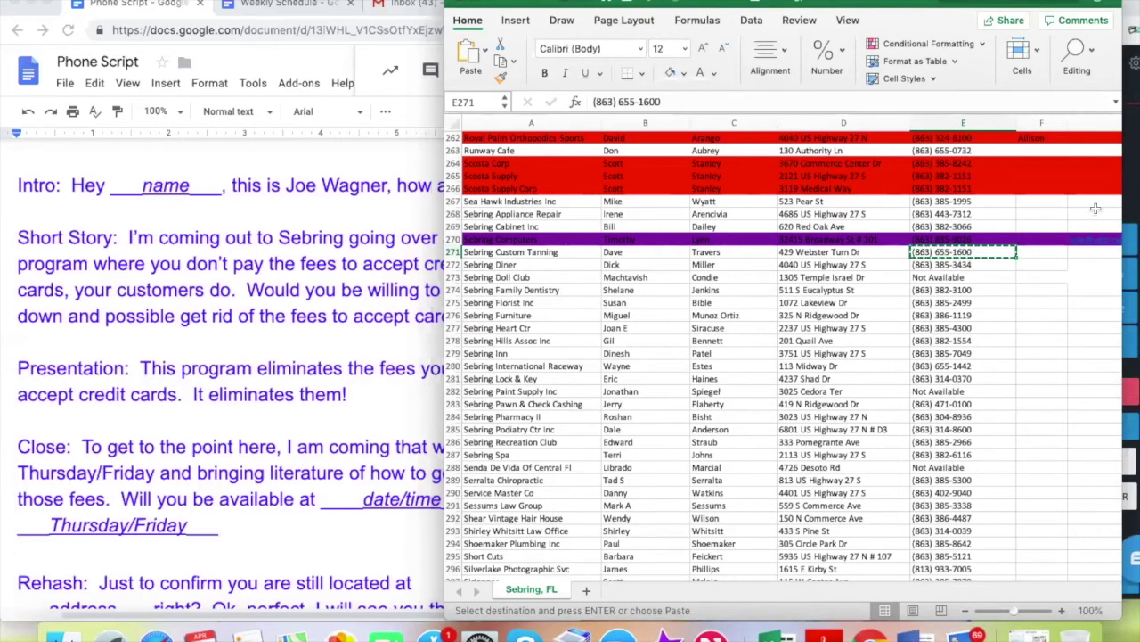
click(1130, 199)
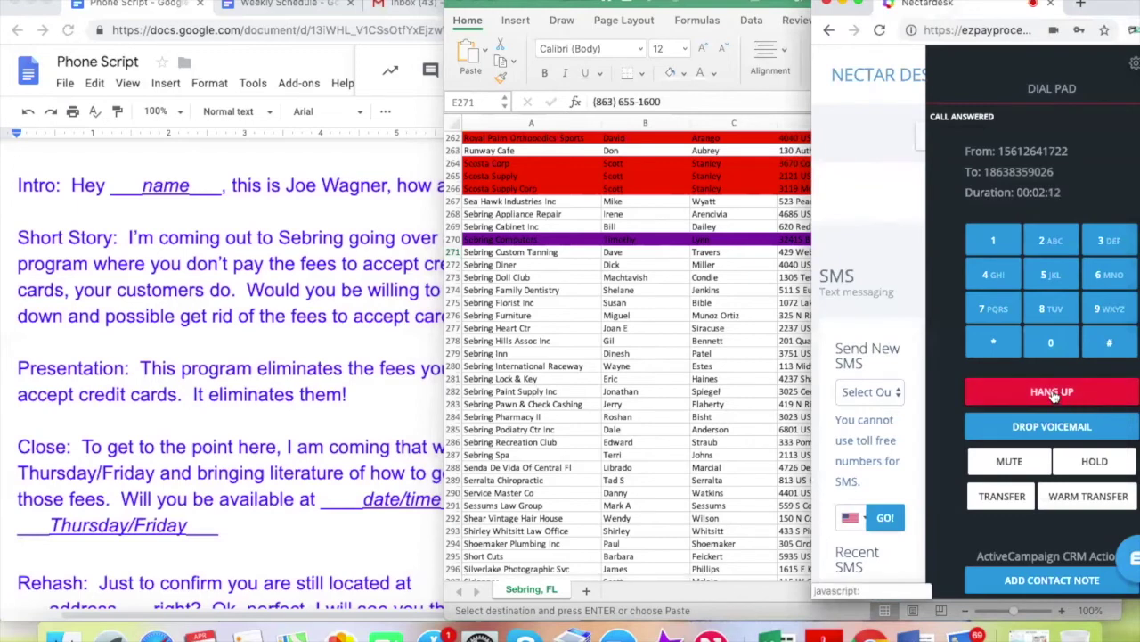
click(1054, 396)
key(super+Tab)
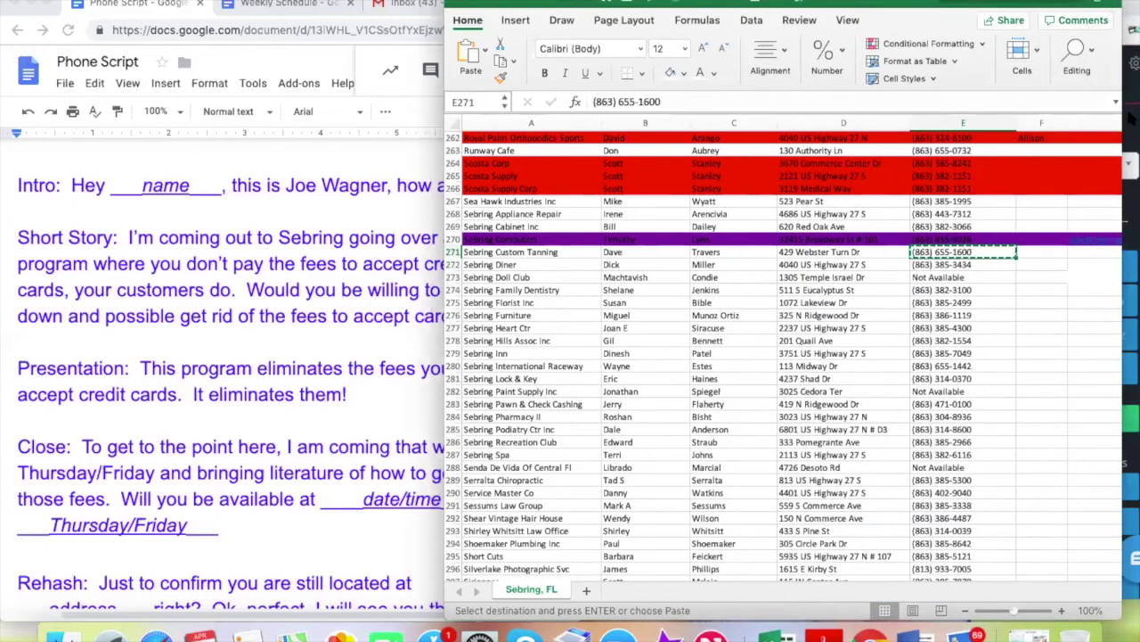
Dial Sebring Custom Tanning in NectarDesk, then copy Sebring Diner's number from E272
click(1132, 121)
key(super+v)
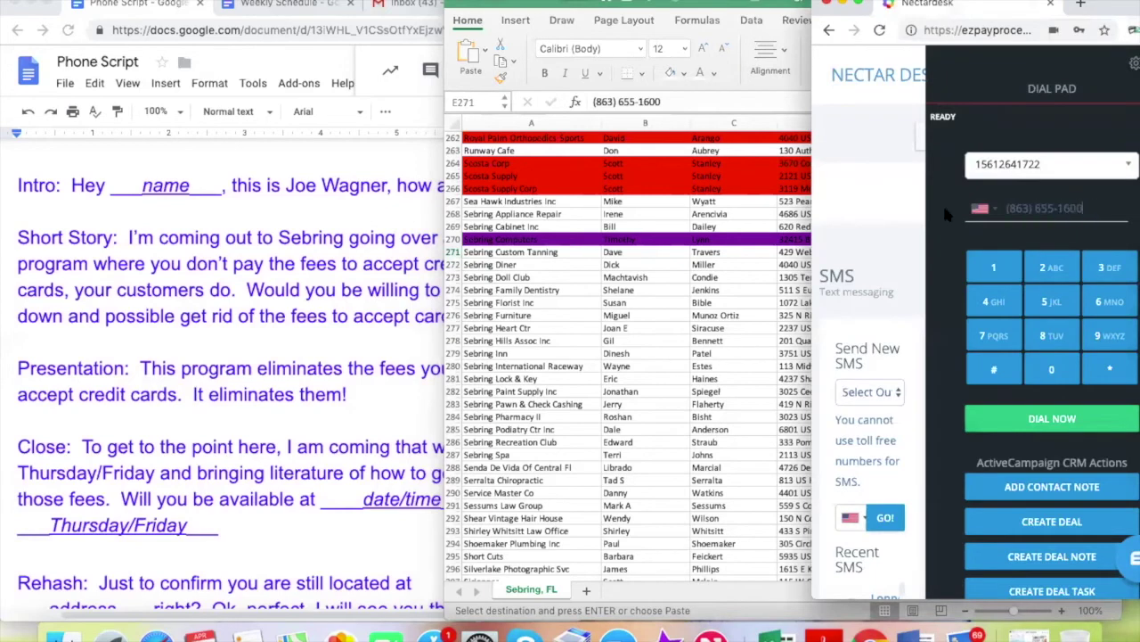
click(1052, 422)
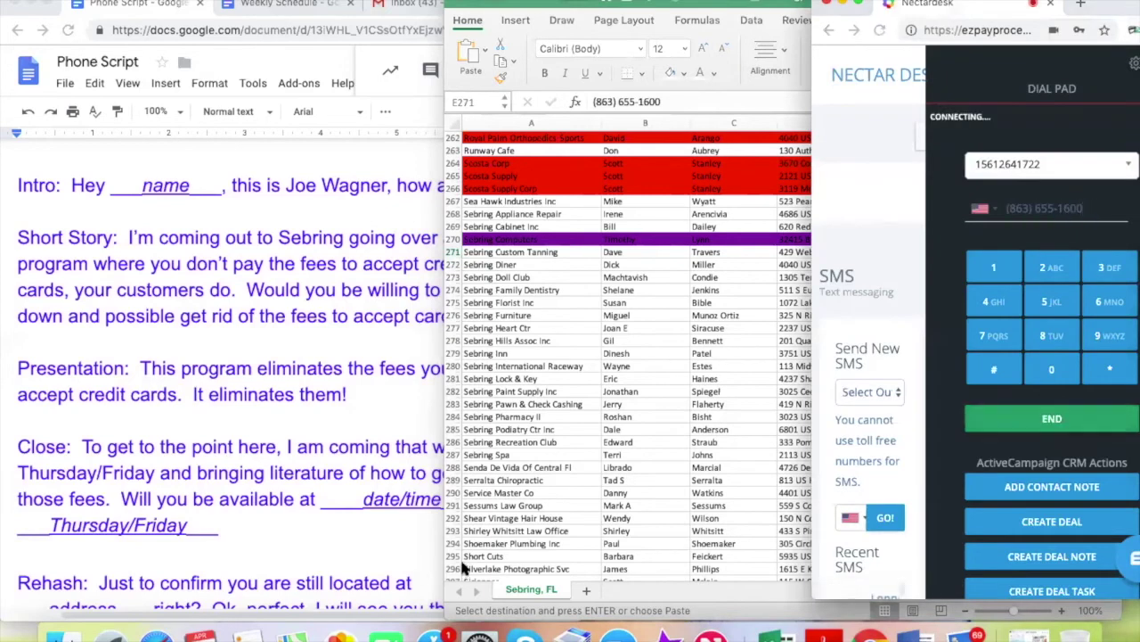
key(super+Tab)
key(Down)
key(super+c)
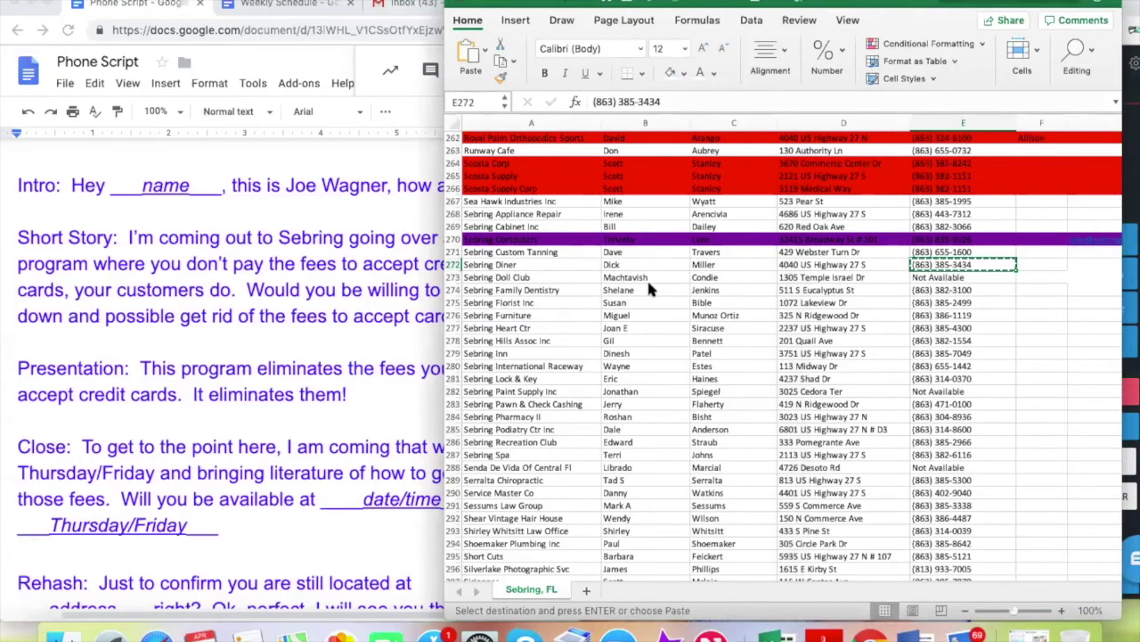
click(310, 248)
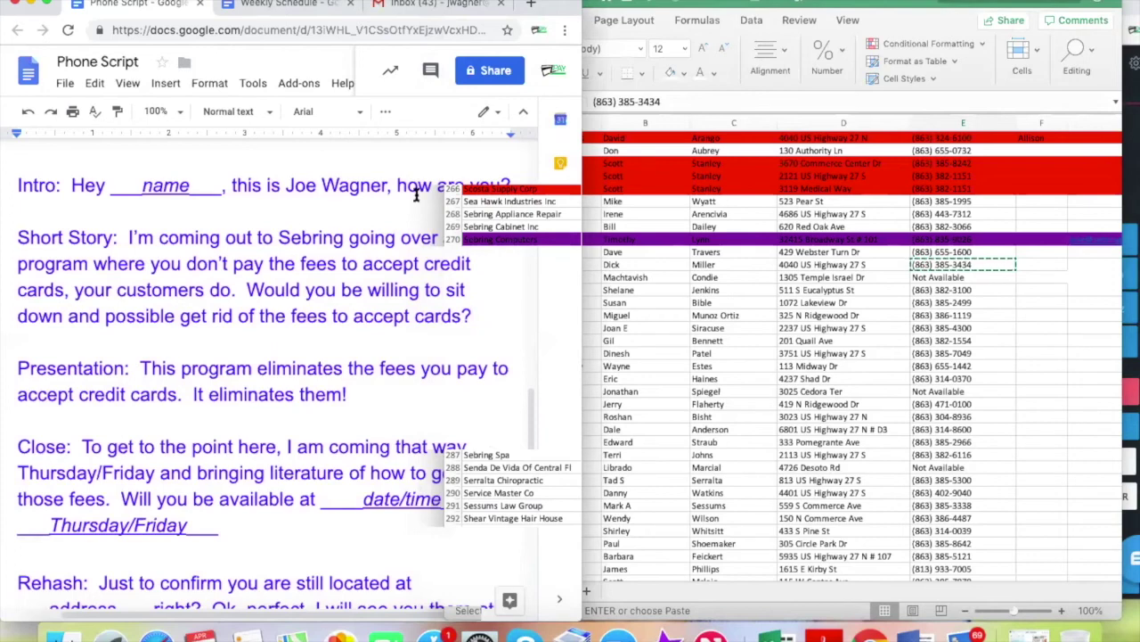
click(1094, 265)
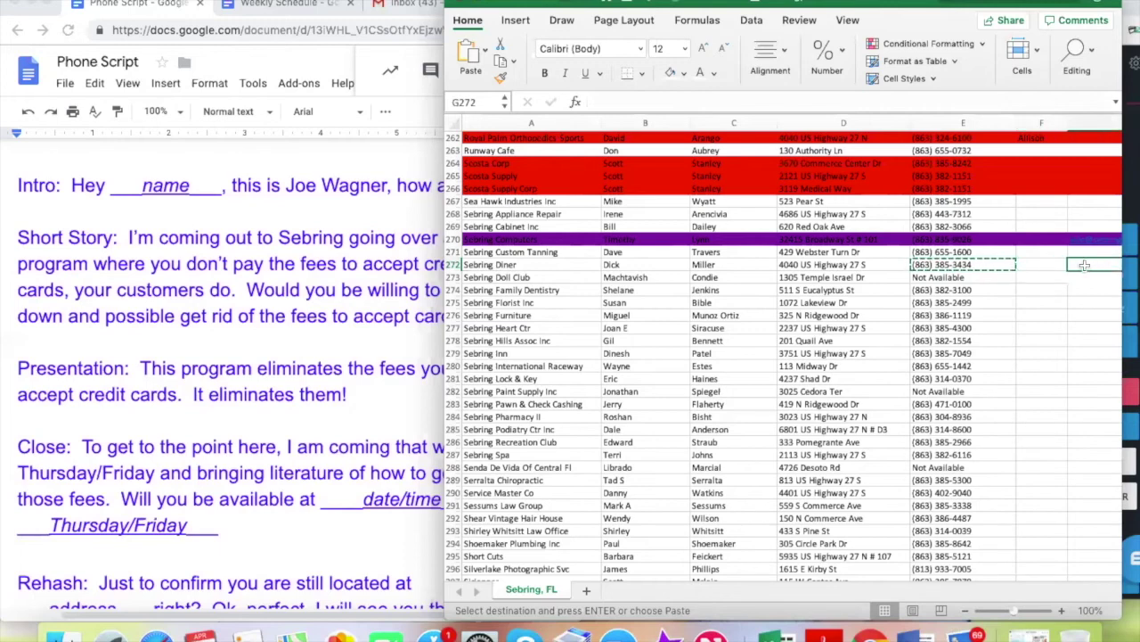
Fill the Sebring Diner row 272 red
click(455, 264)
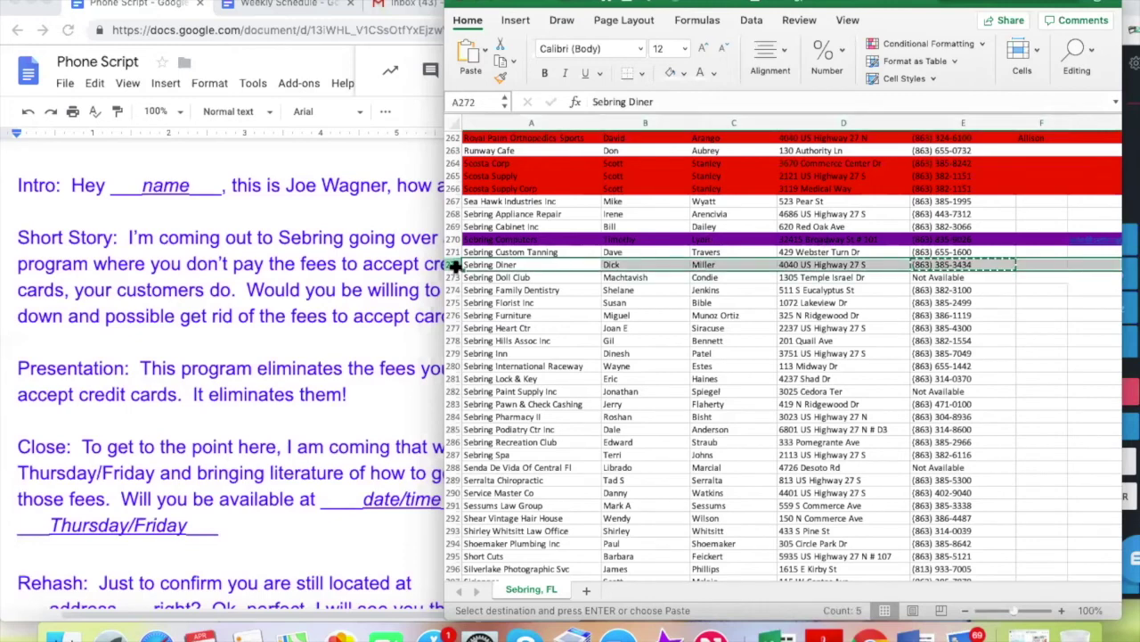
click(682, 72)
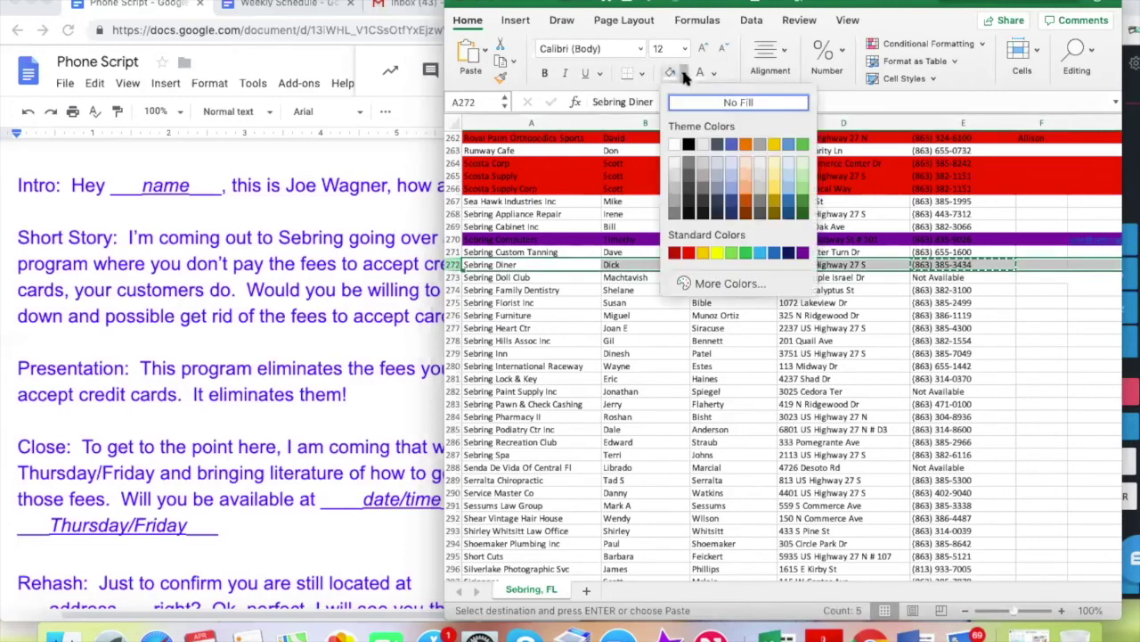
click(688, 252)
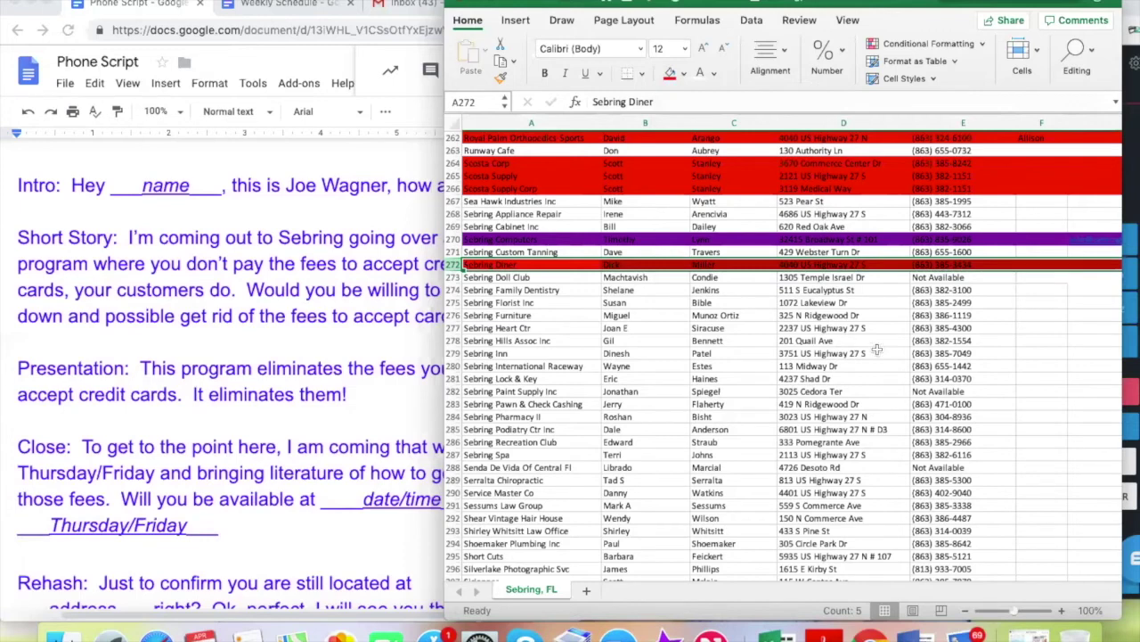
Delete the unavailable Sebring Doll Club row 273
click(933, 277)
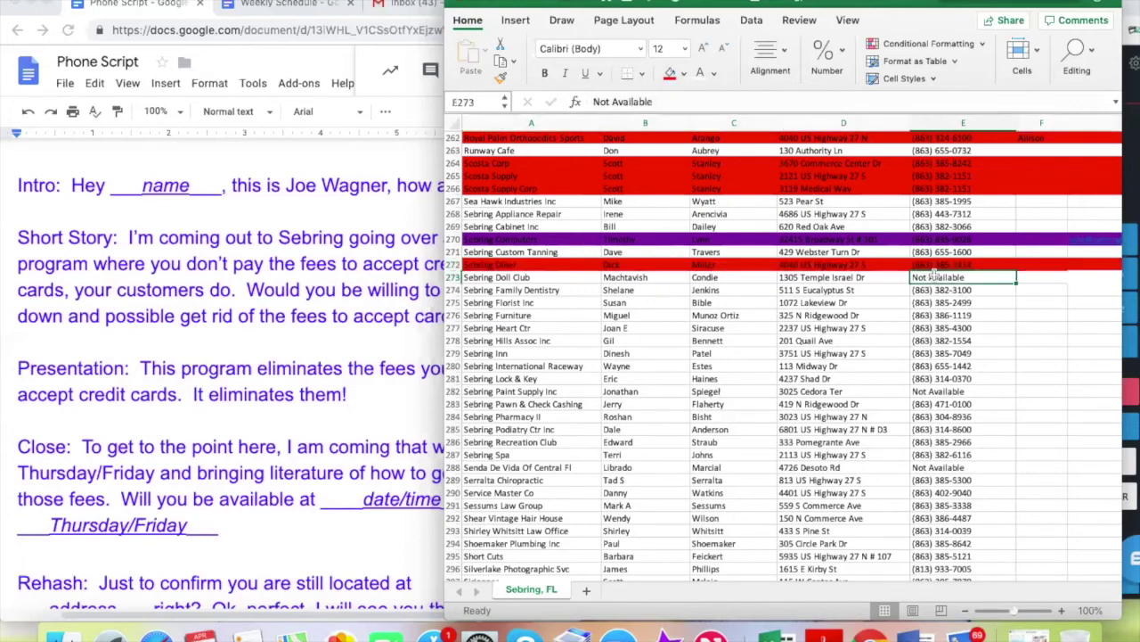
click(453, 277)
right_click(453, 279)
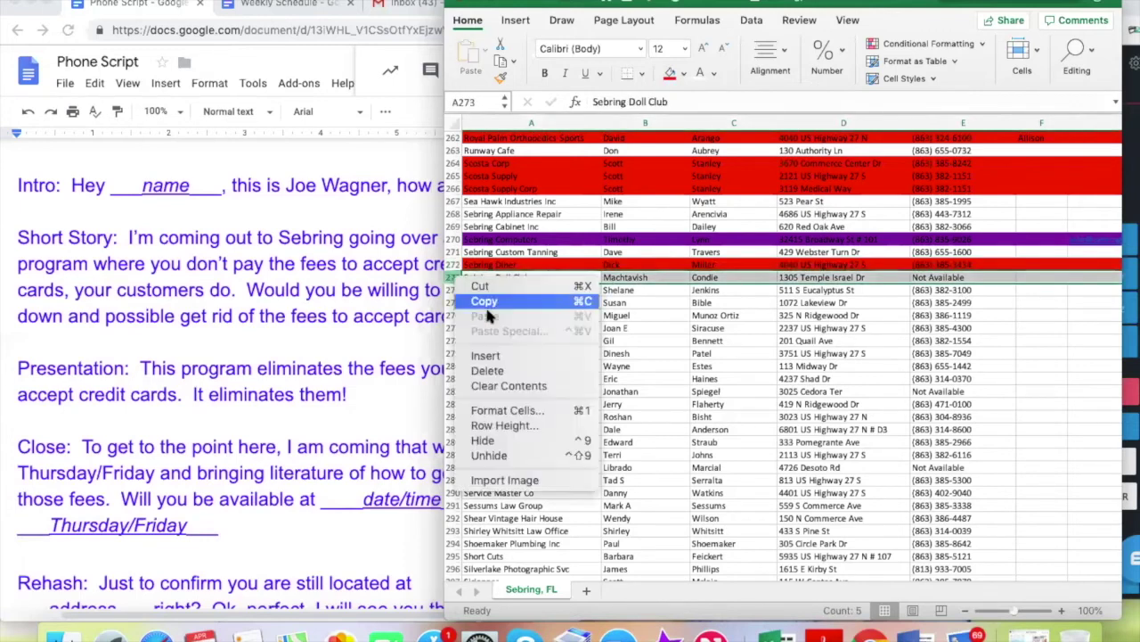
click(509, 370)
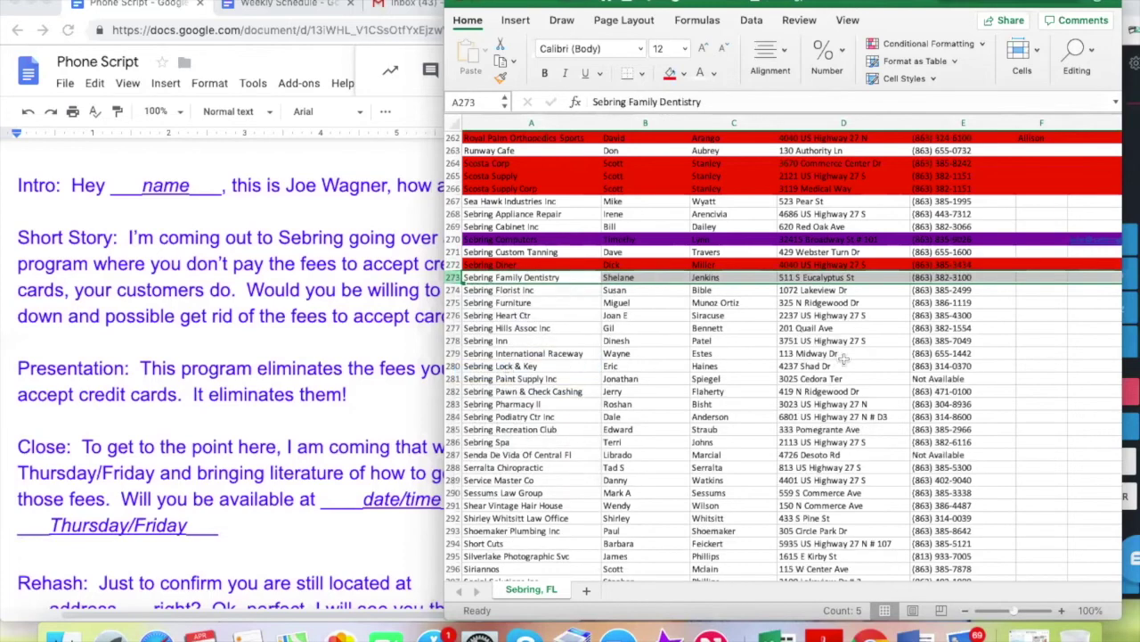
click(933, 354)
click(942, 278)
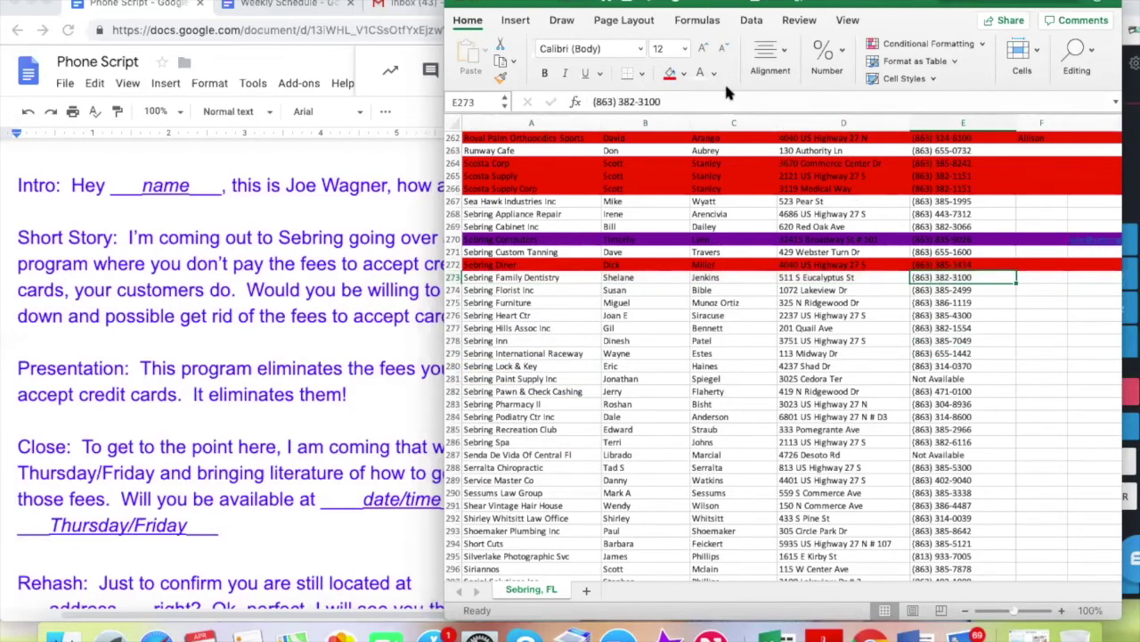
Copy Sebring Family Dentistry's number from E273 and dial it in NectarDesk
click(1127, 383)
click(673, 351)
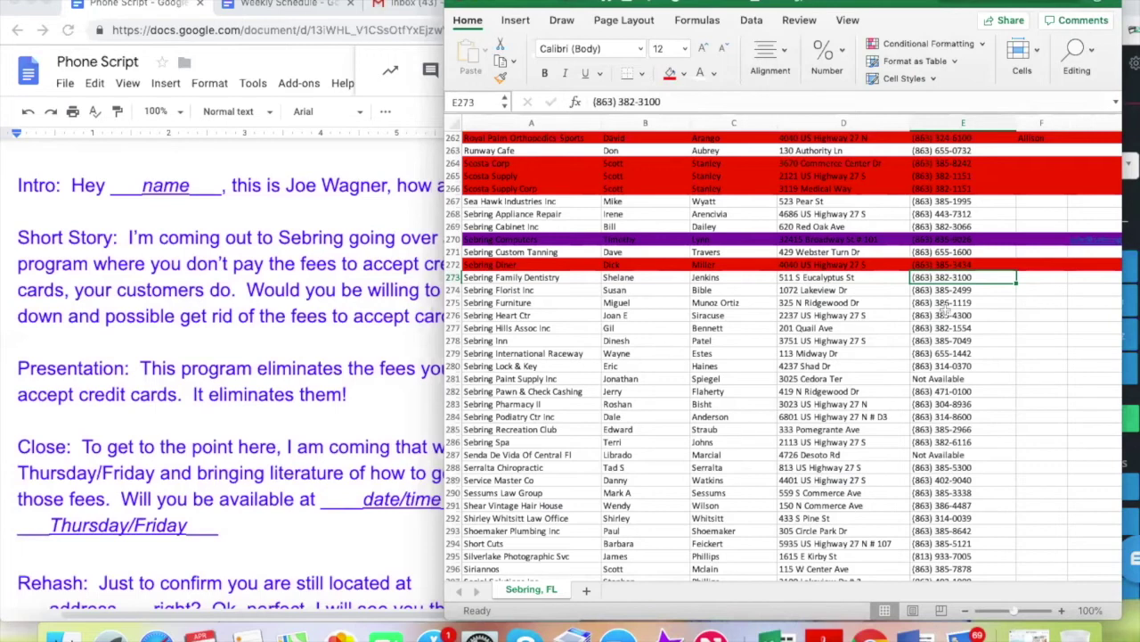
click(966, 351)
click(954, 279)
key(super+c)
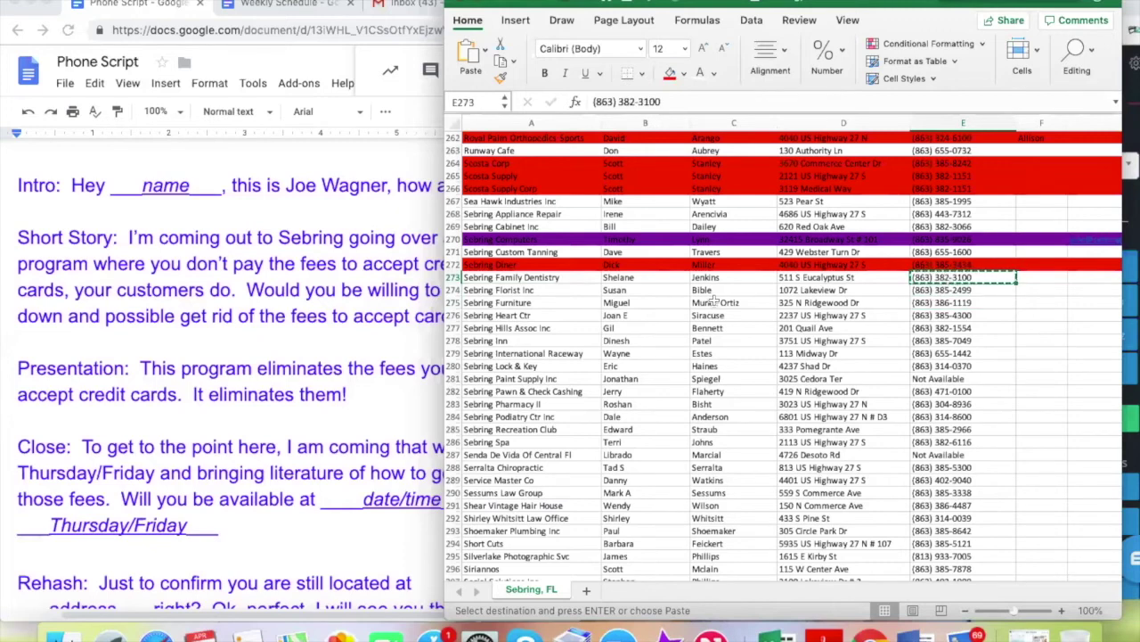
click(1130, 143)
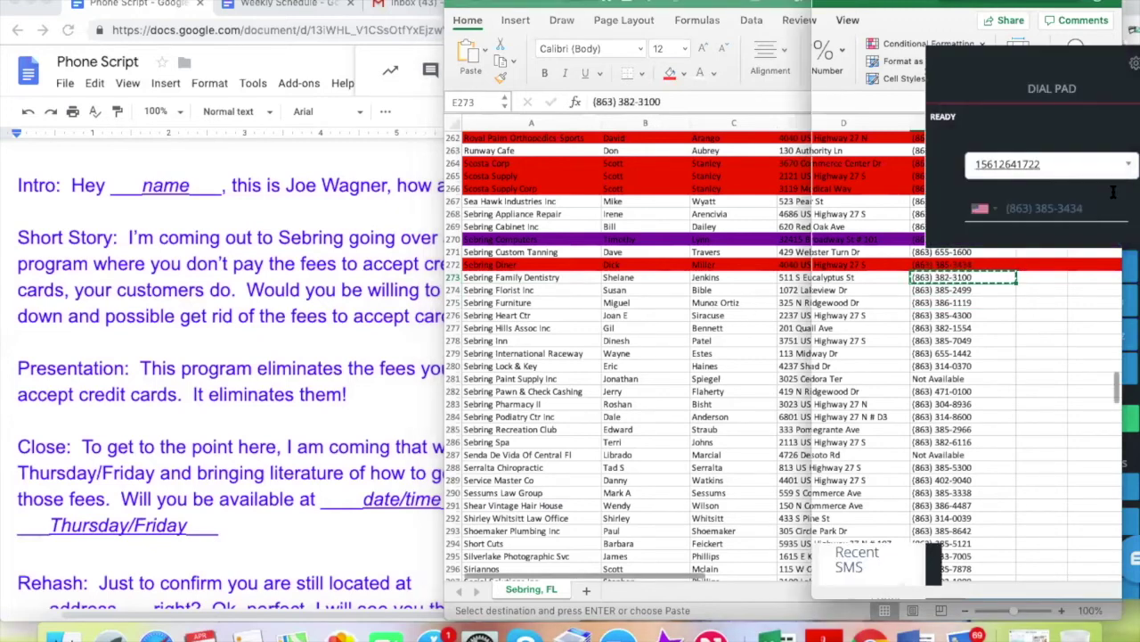
key(ctrl+v)
click(1052, 418)
key(super+Tab)
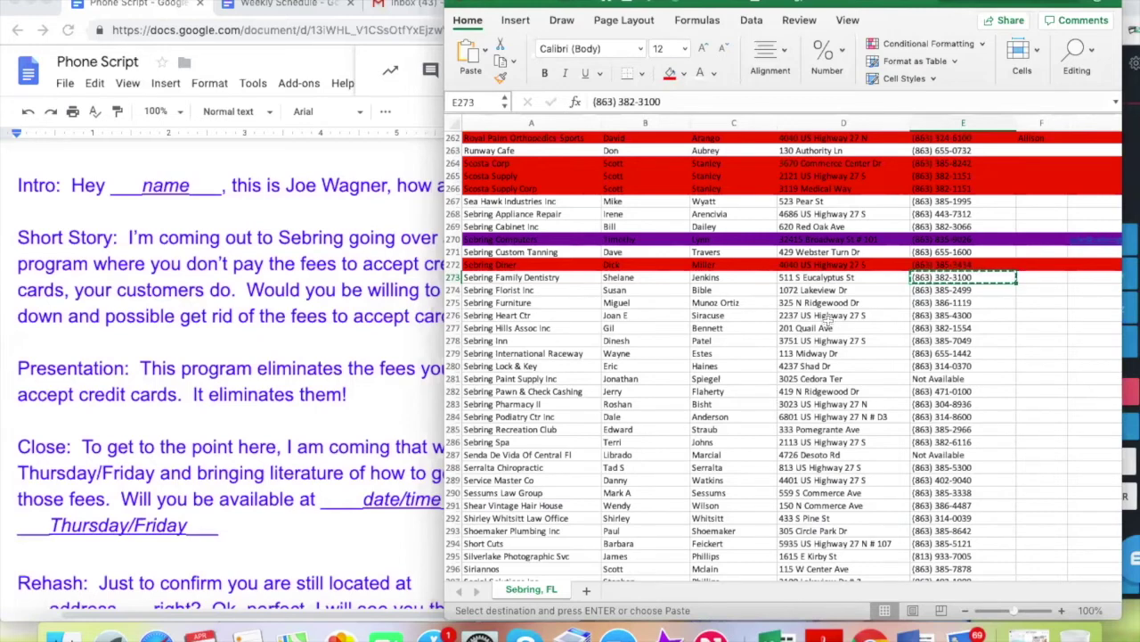
click(816, 279)
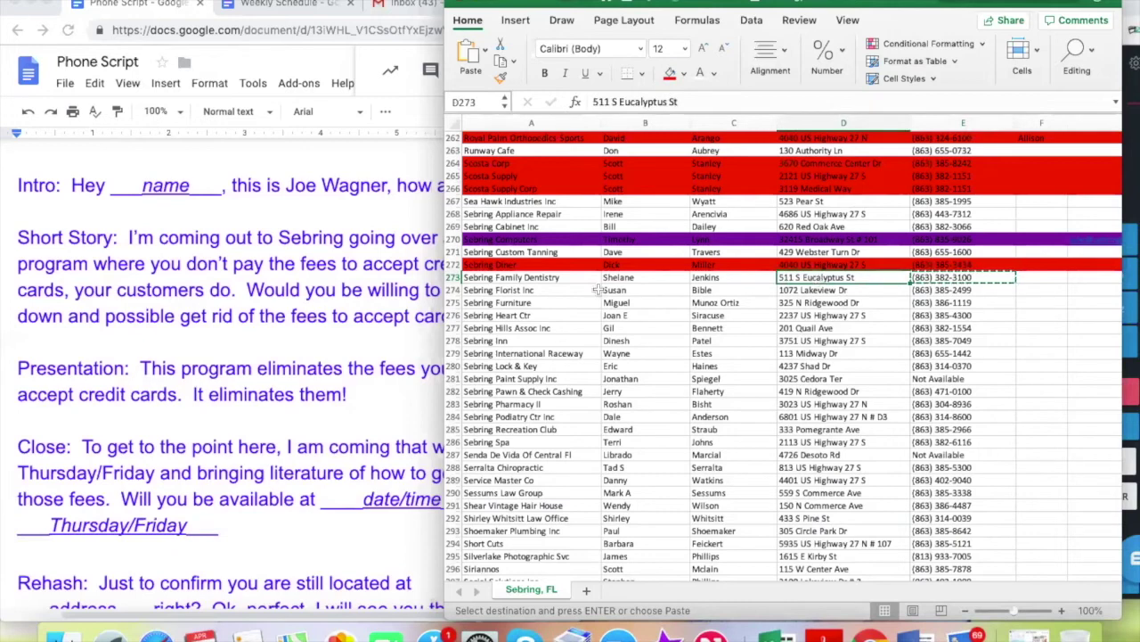
Enter the office manager's first name followed by '- office manager' in F273
click(293, 249)
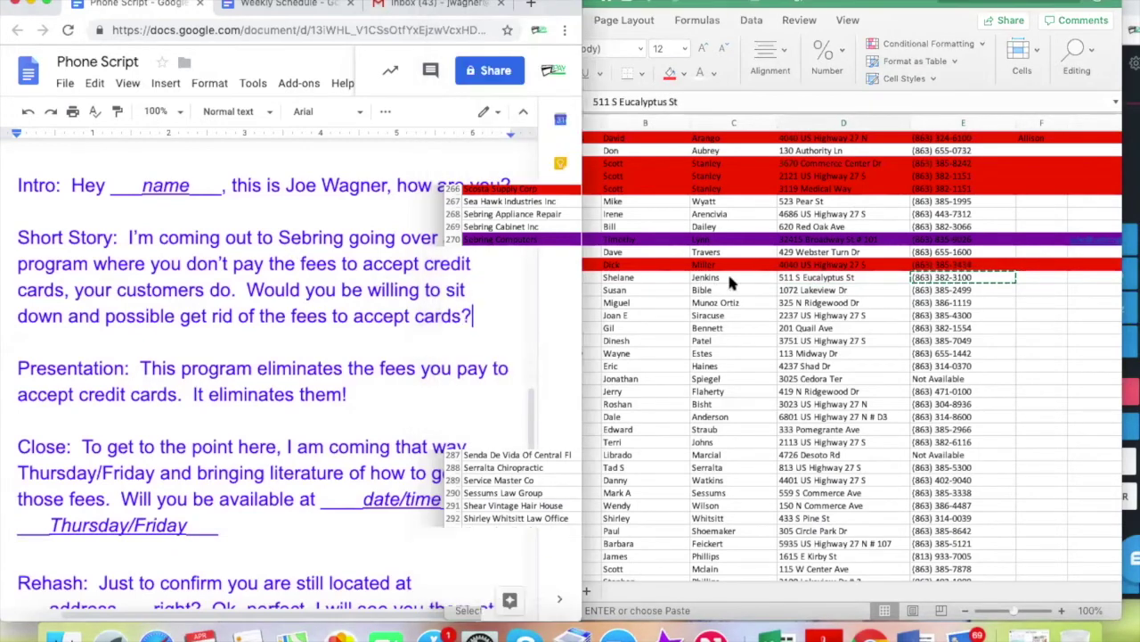
click(727, 277)
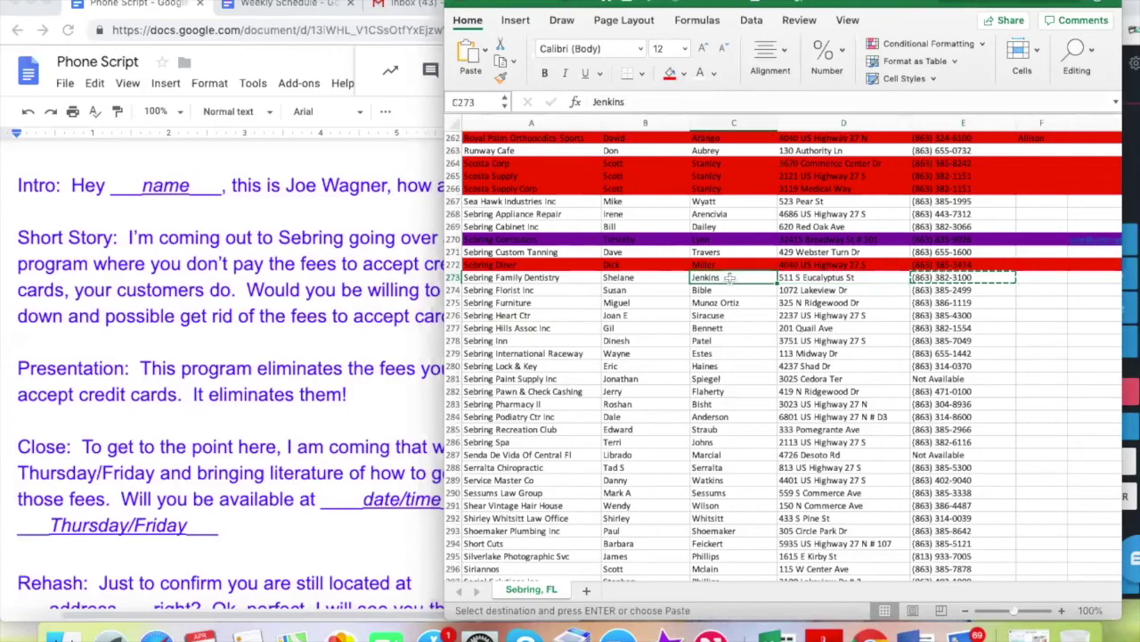
click(1041, 280)
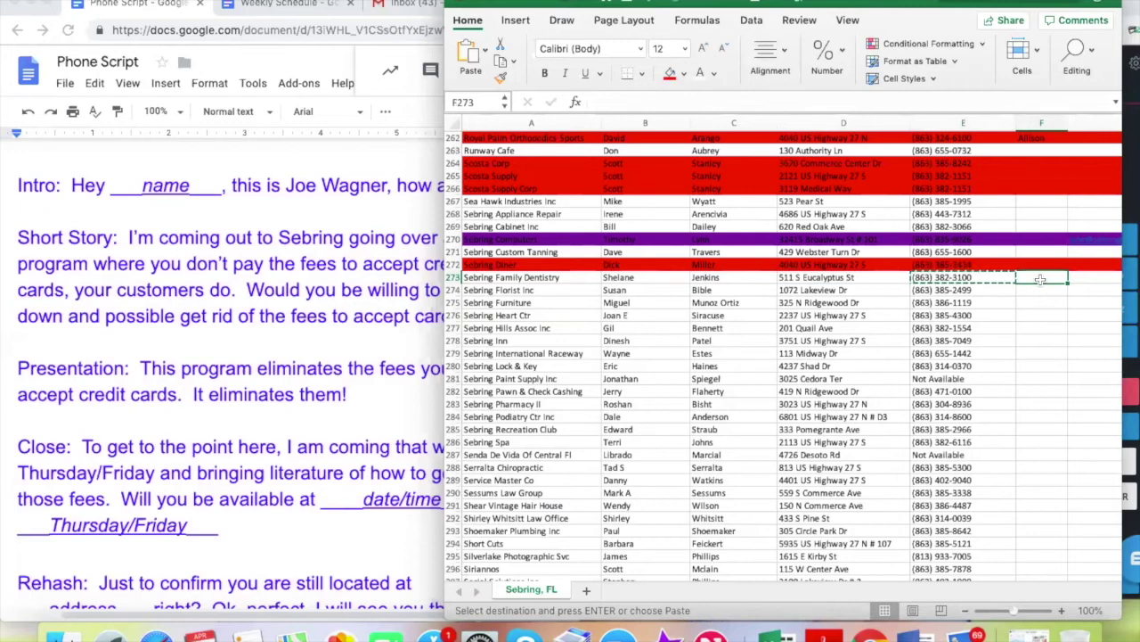
text(Liz)
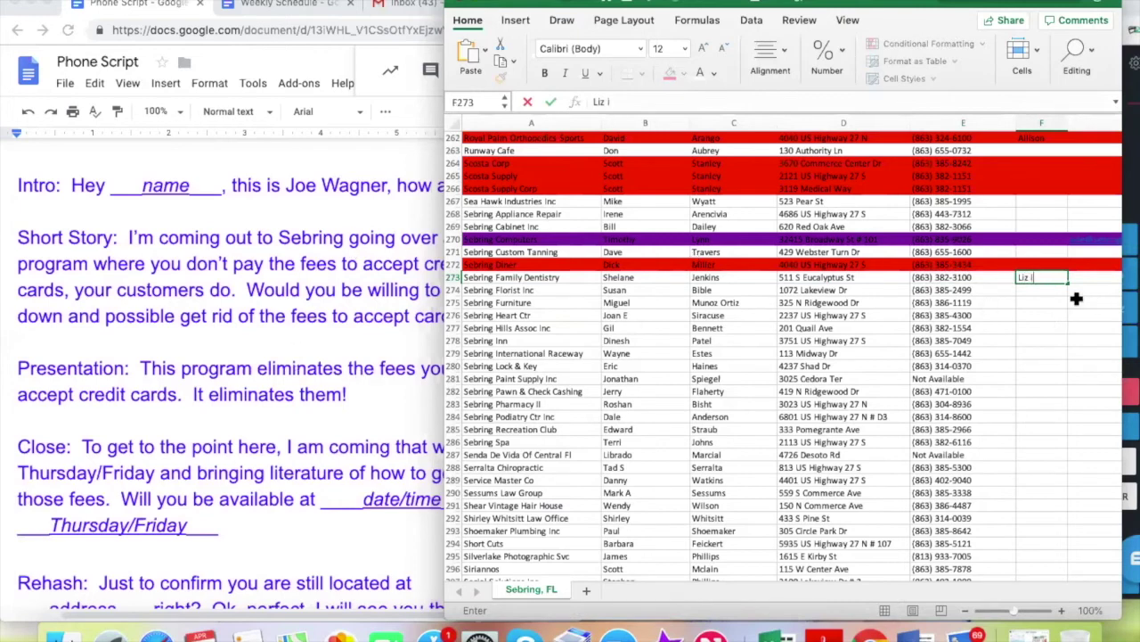
text(- office manager)
key(Return)
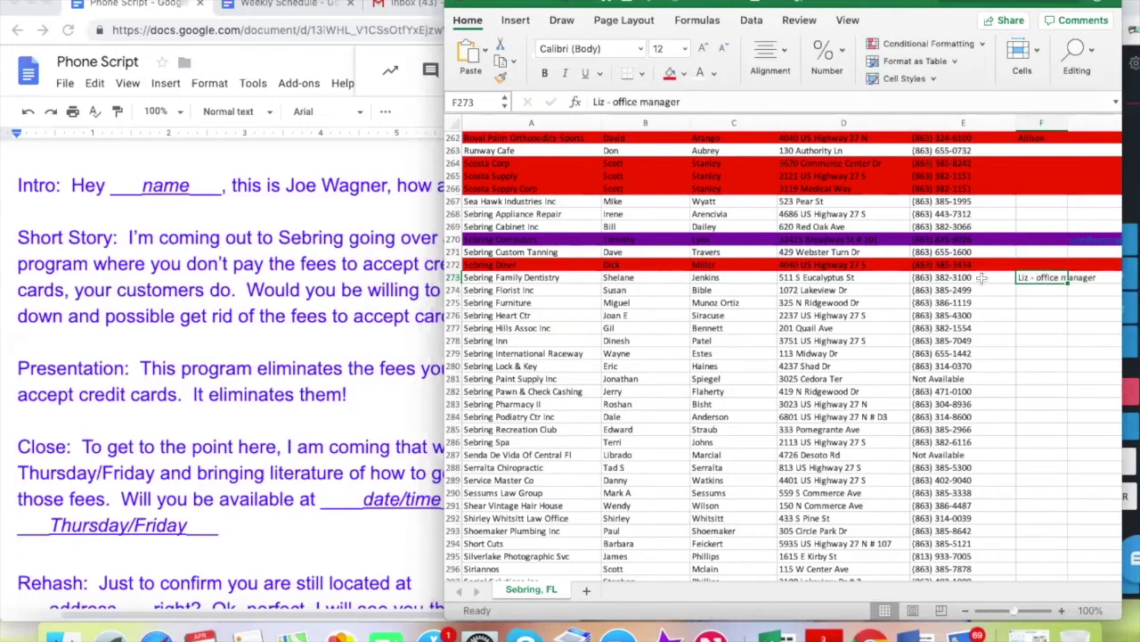
click(288, 194)
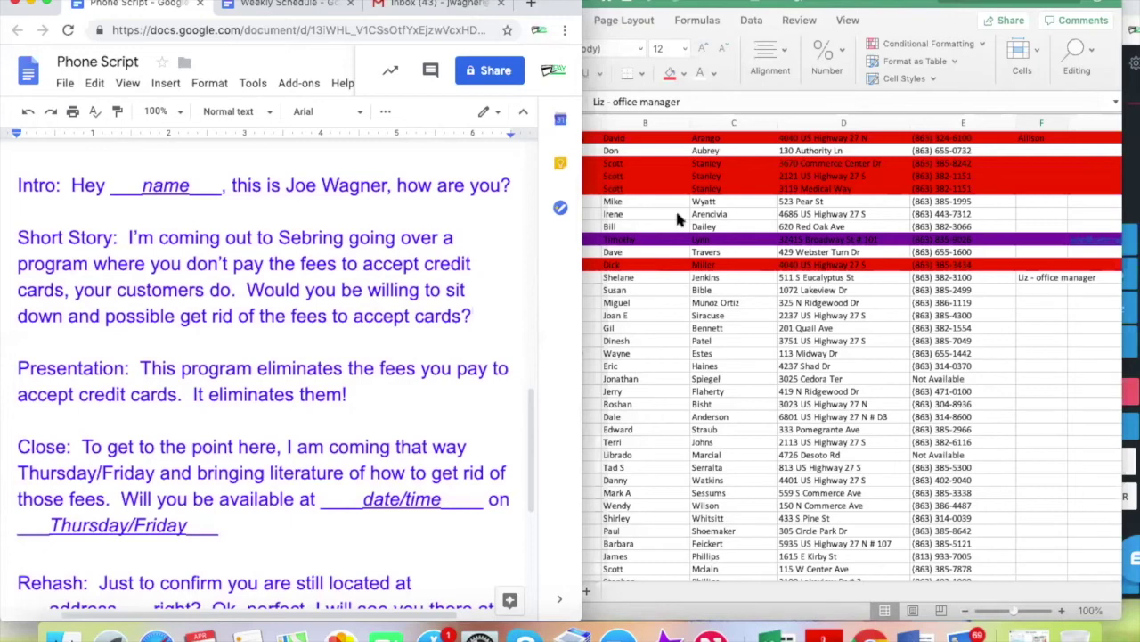
click(1040, 278)
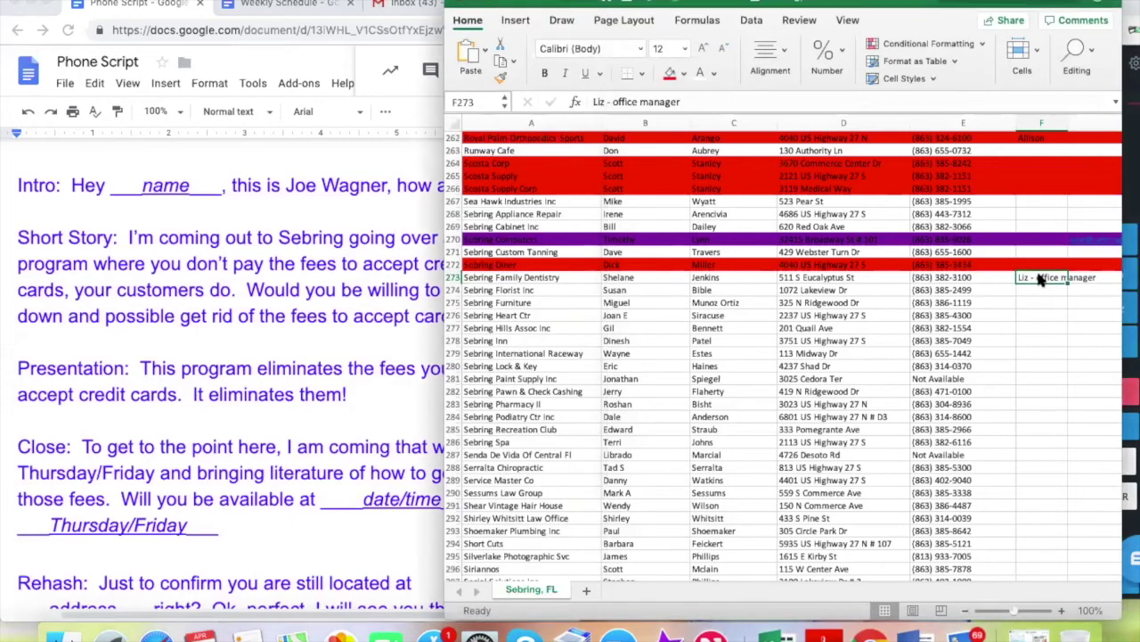
Switch to the Weekly Schedule doc and pick the empty 1:00 slot on an open day
click(283, 5)
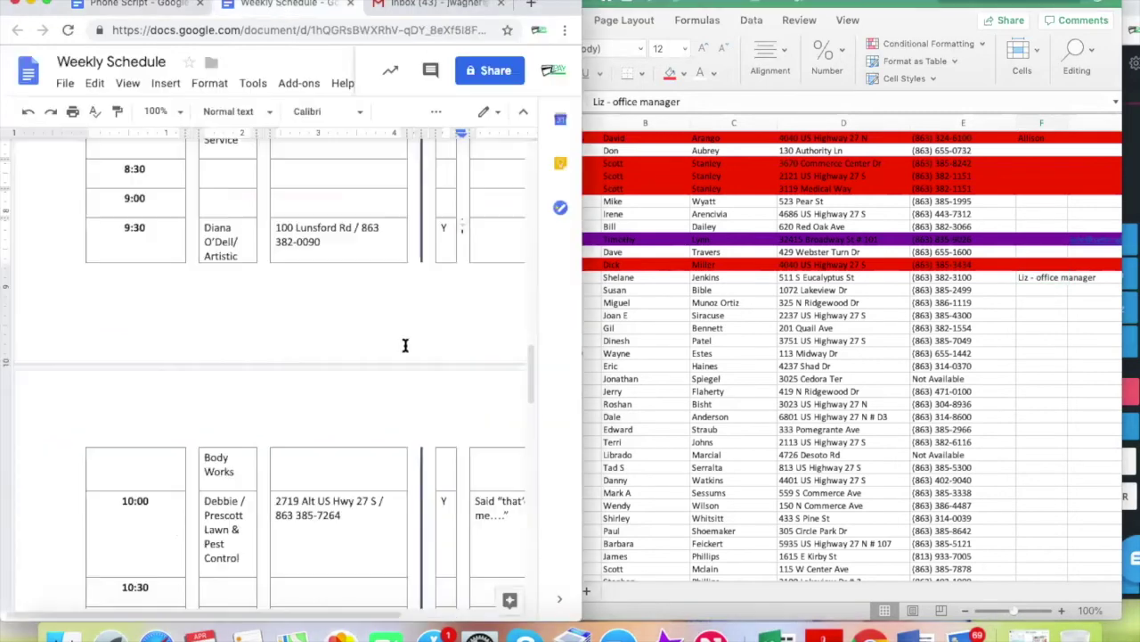
scroll(347, 365, down, 3)
scroll(338, 361, down, 5)
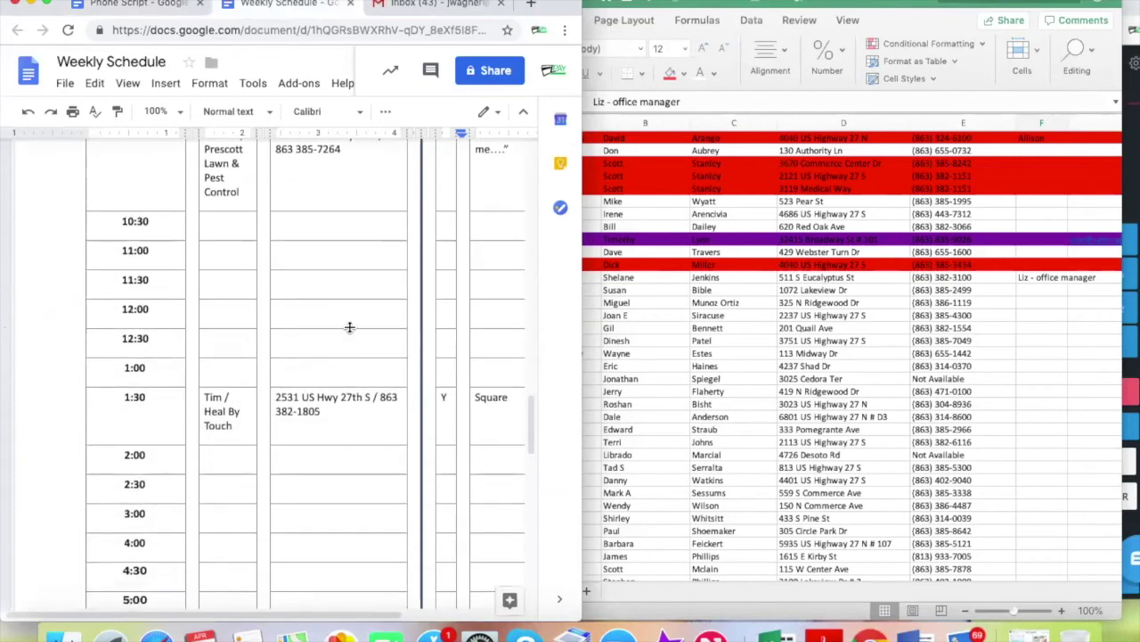
scroll(348, 327, down, 2)
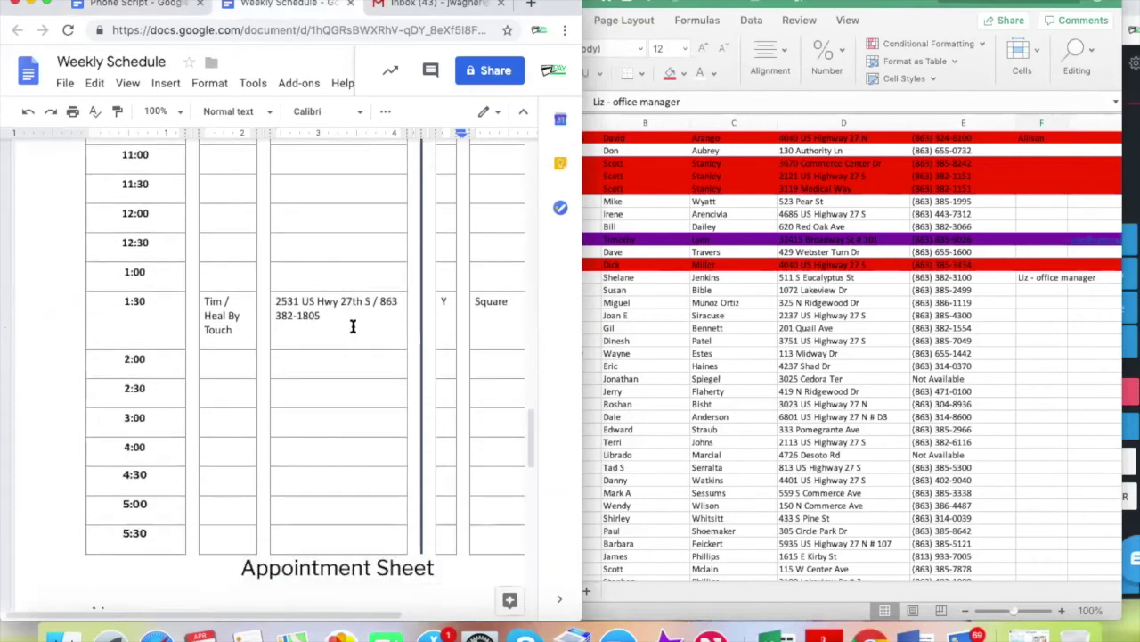
scroll(353, 326, up, 20)
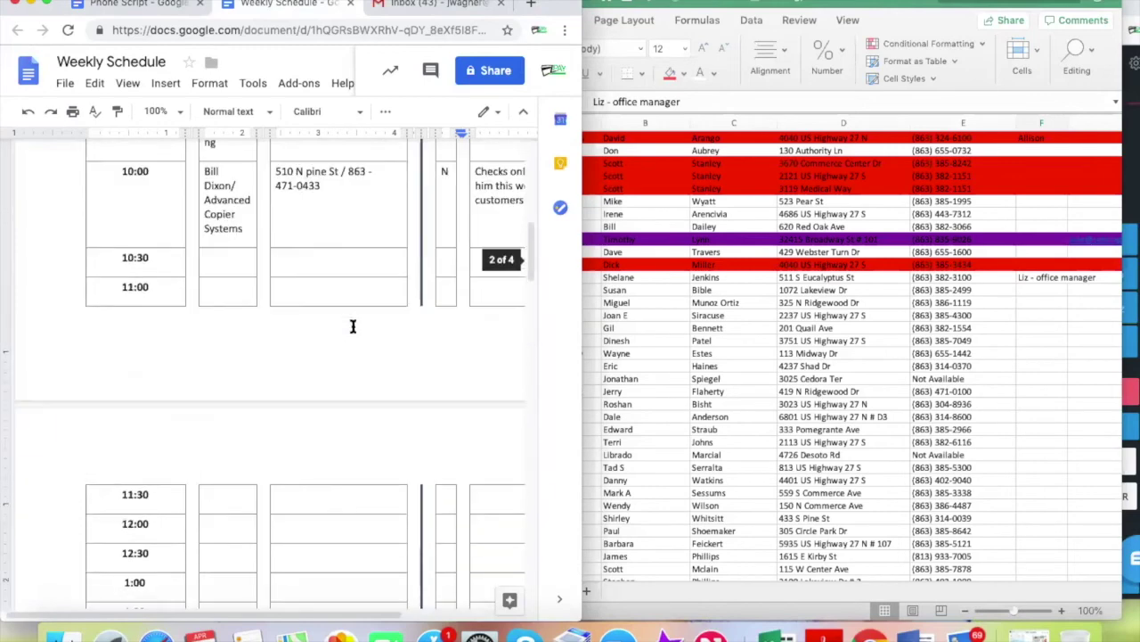
scroll(353, 326, up, 5)
scroll(353, 326, down, 6)
scroll(352, 326, down, 2)
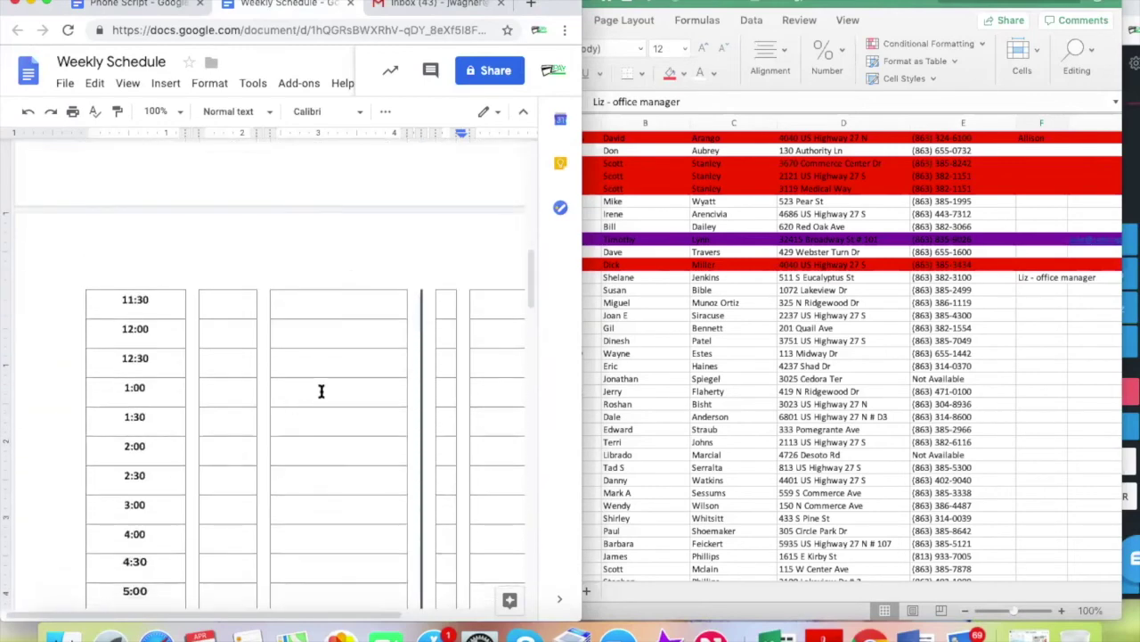
click(230, 386)
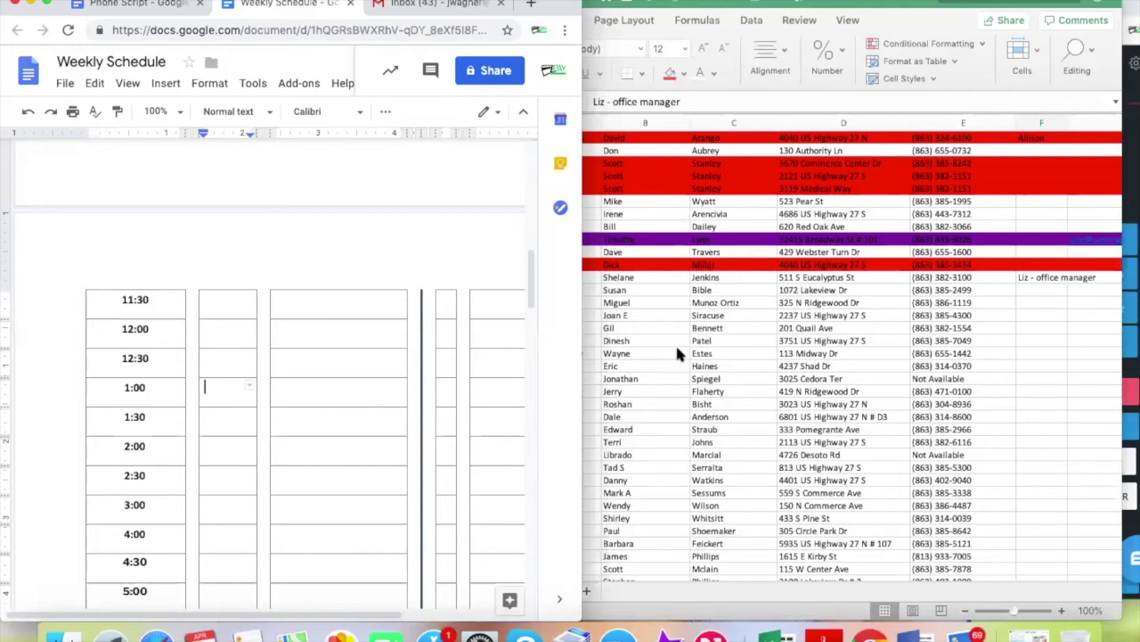
click(831, 283)
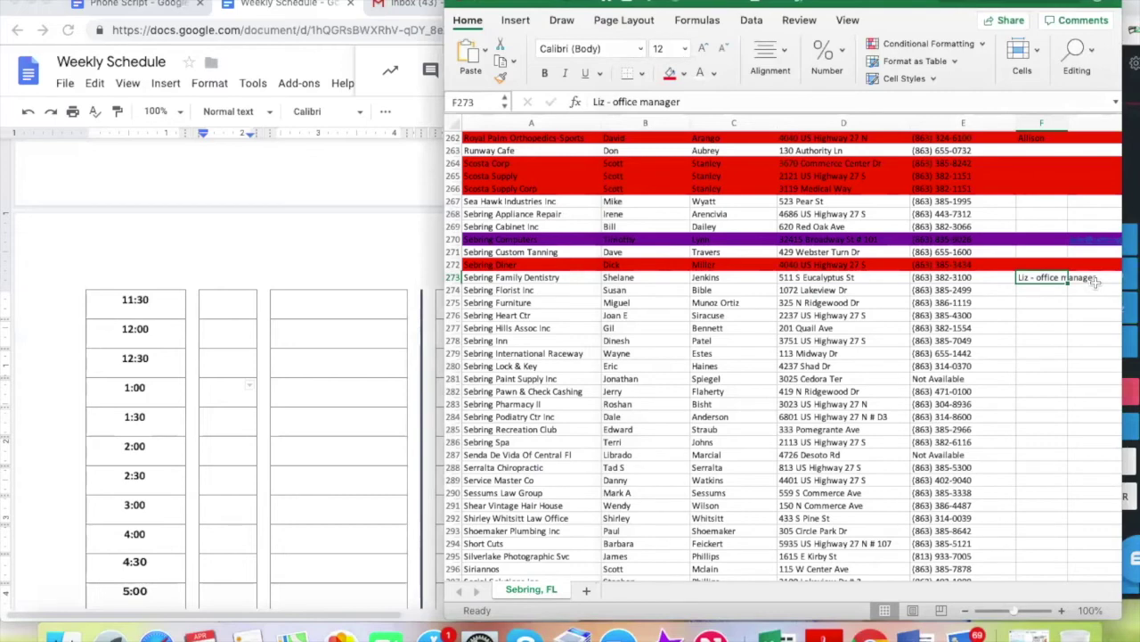
Fill the whole Sebring Family Dentistry row 273 with the green standard colour
click(885, 277)
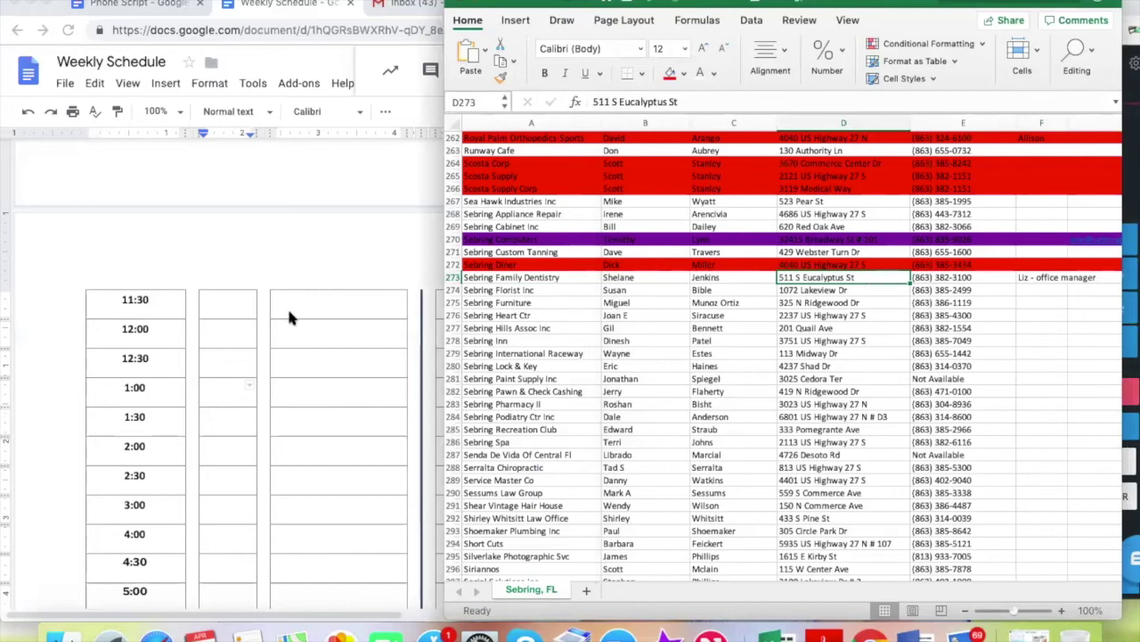
click(221, 392)
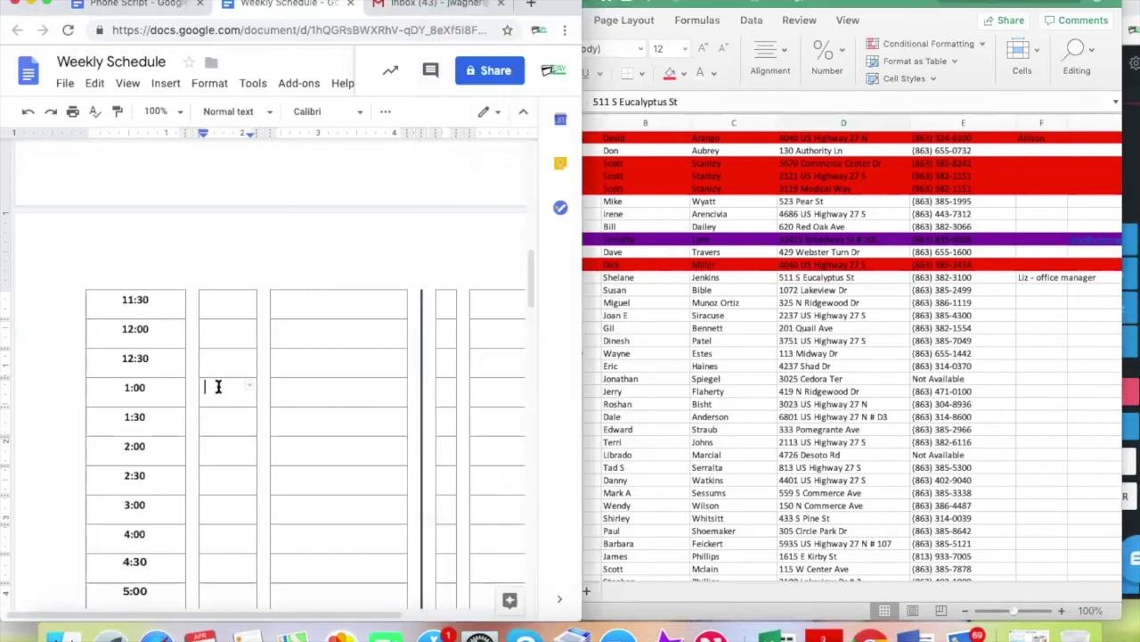
click(854, 277)
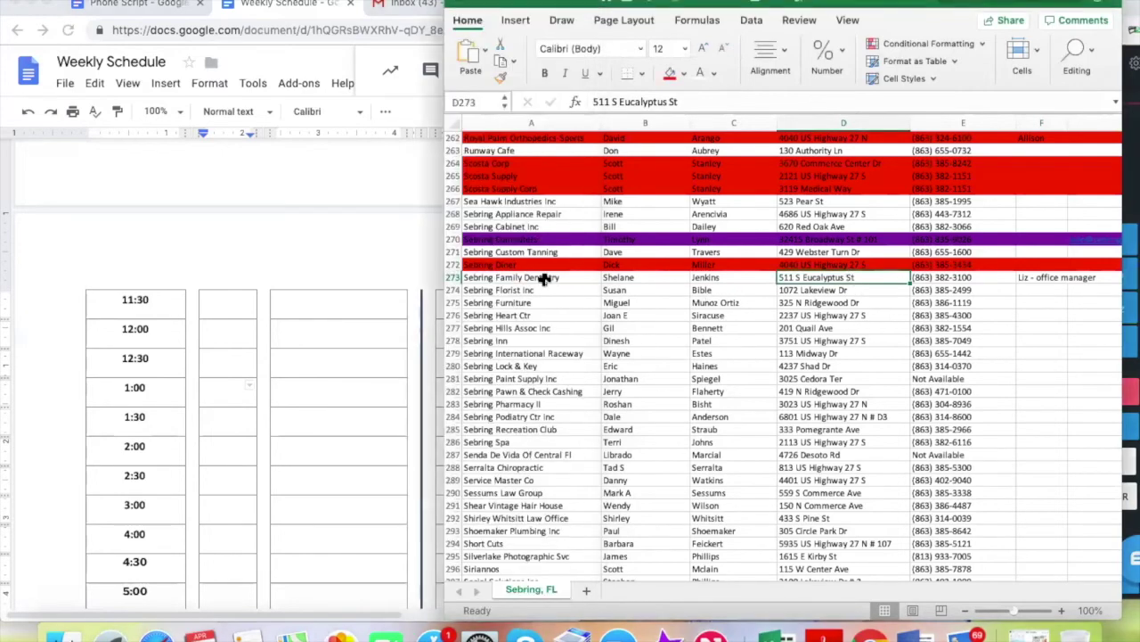
click(453, 277)
click(681, 75)
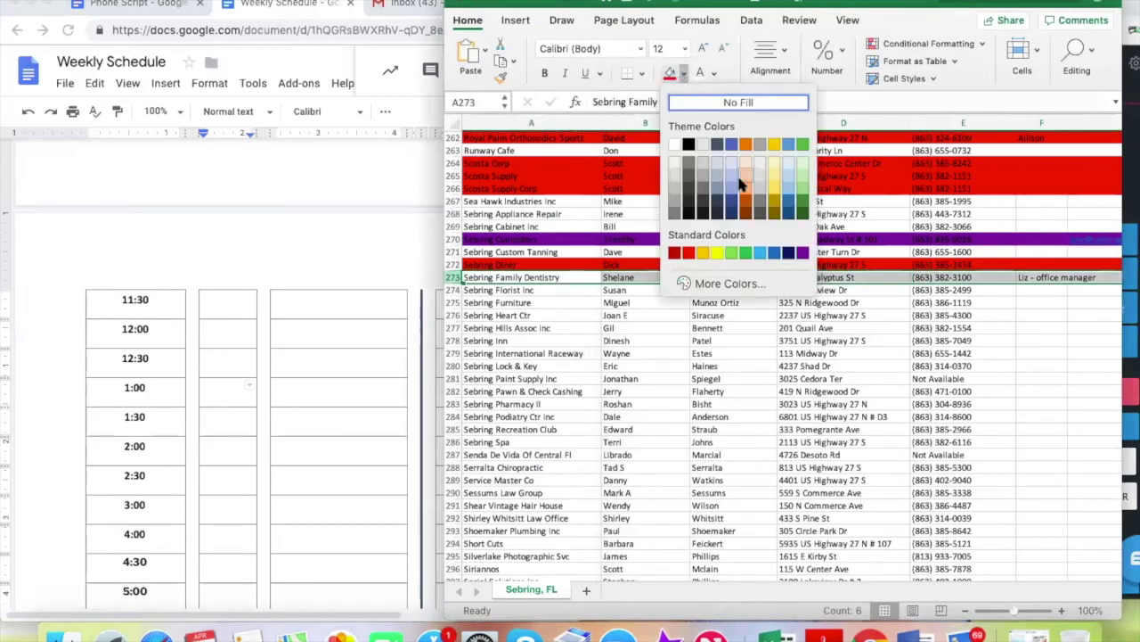
click(746, 252)
click(897, 318)
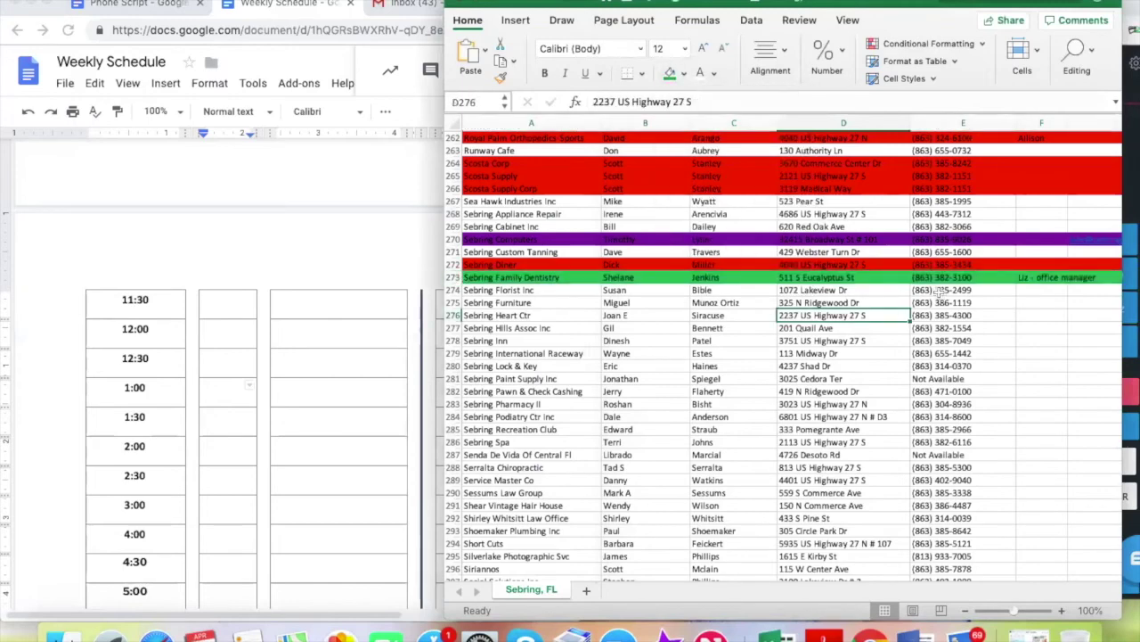
Reset the dialer to ready and review row 273's business name and note
click(1127, 382)
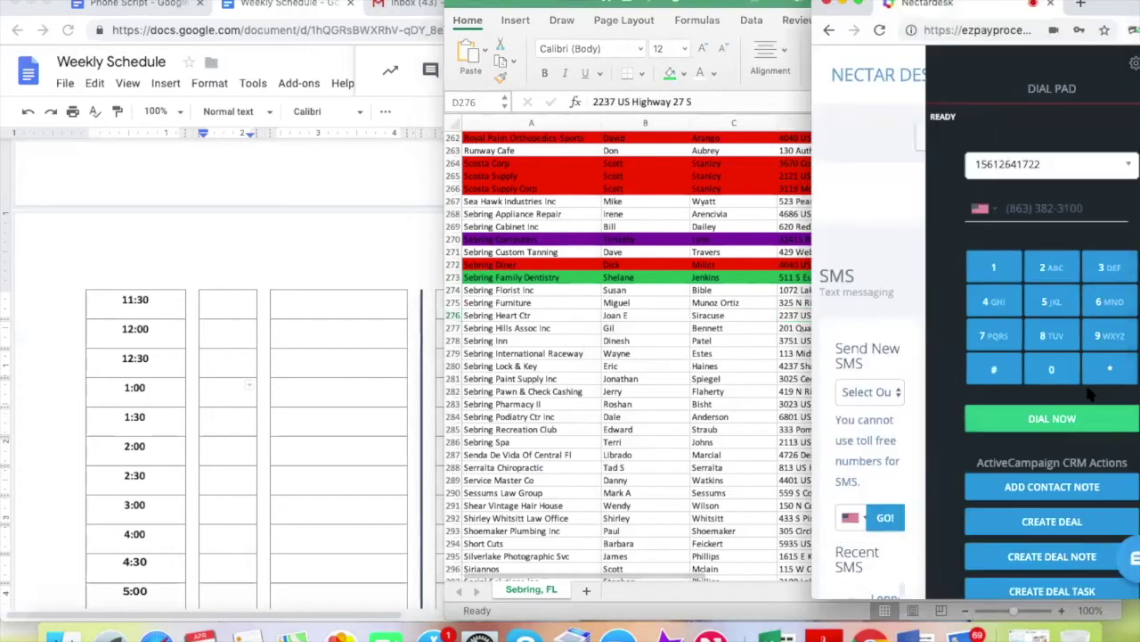
click(664, 306)
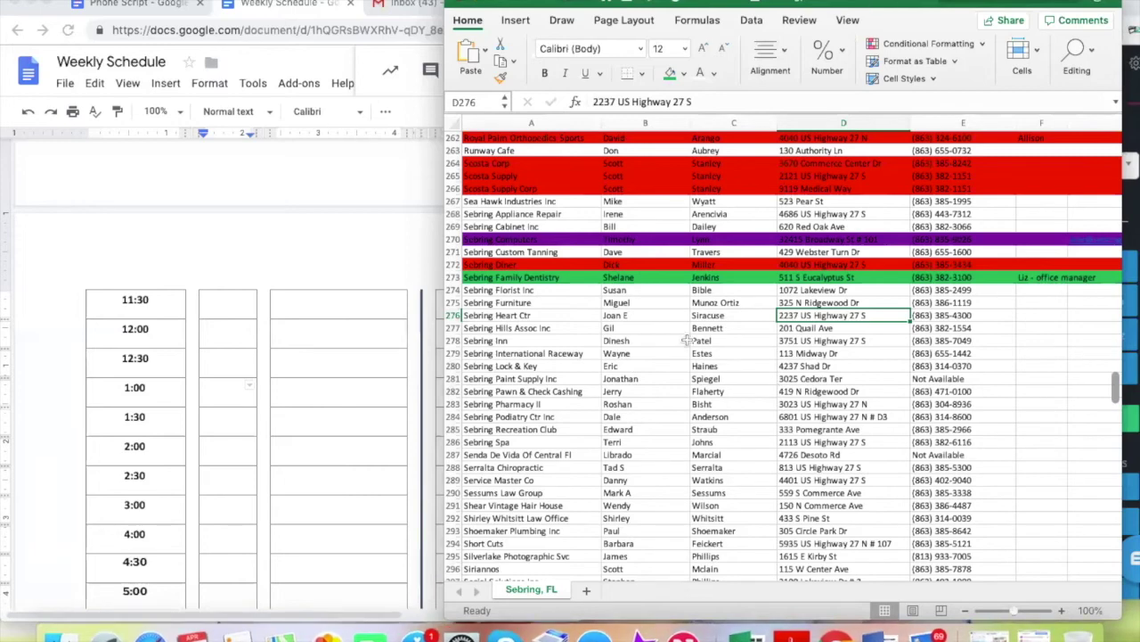
click(1051, 280)
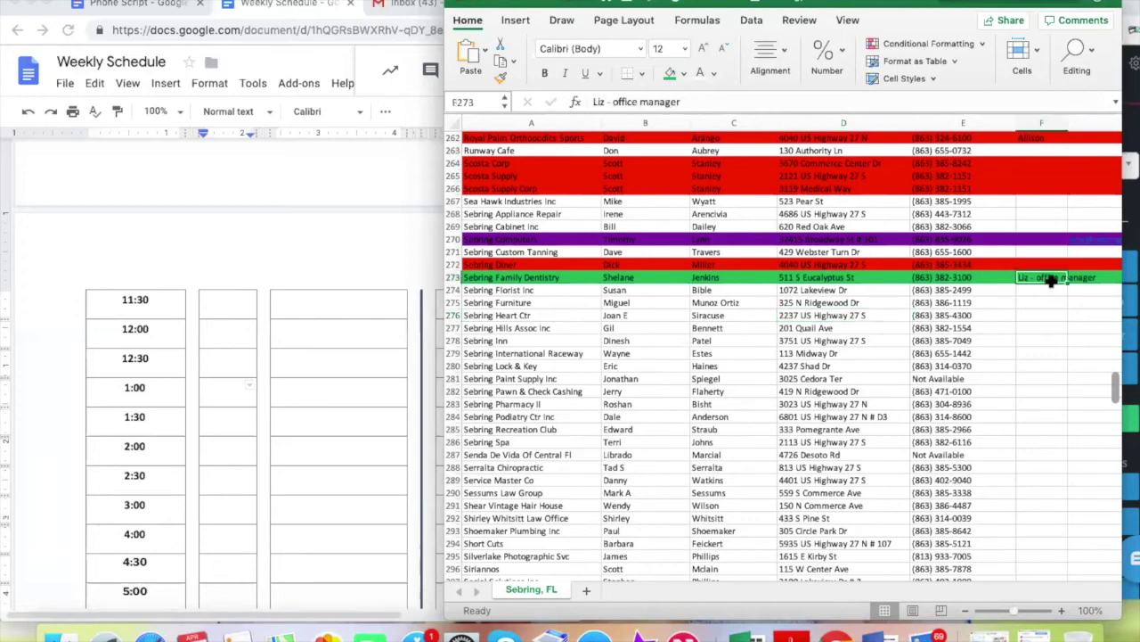
click(482, 278)
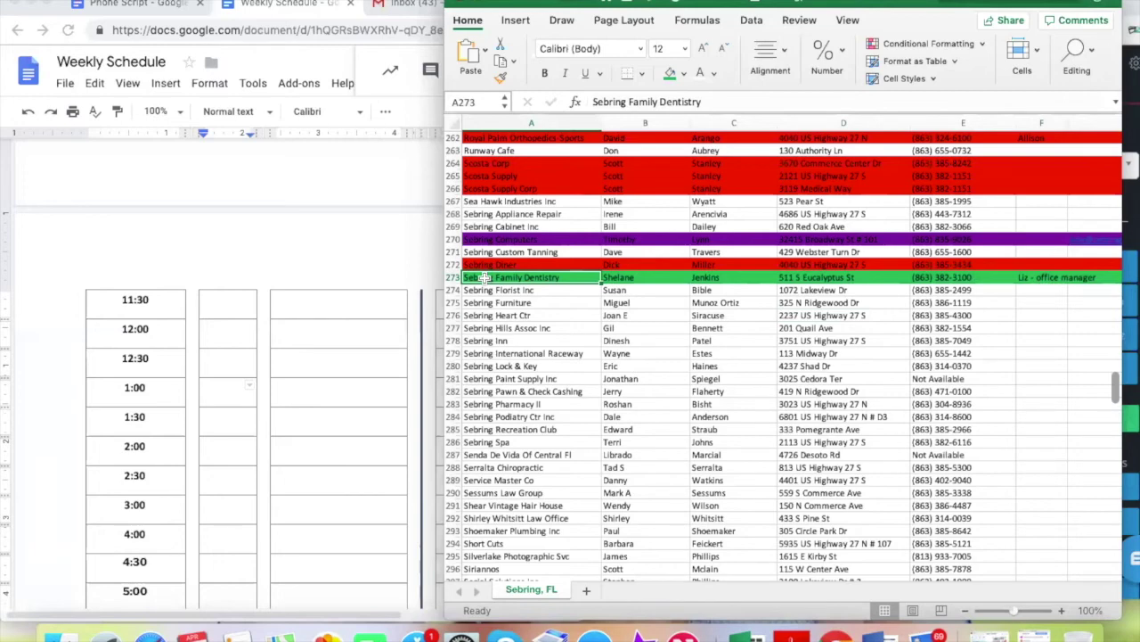
click(1040, 277)
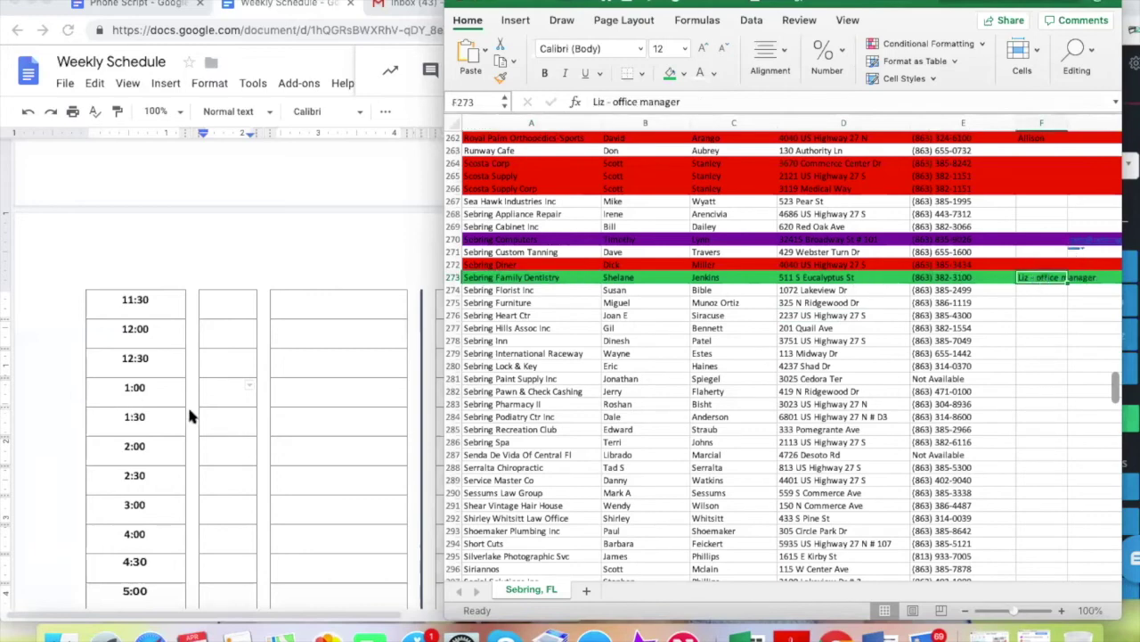
Enter the contact's first name and 'Sebring Family Dentistry' in the schedule's 1:00 slot
click(218, 391)
text(LIZ)
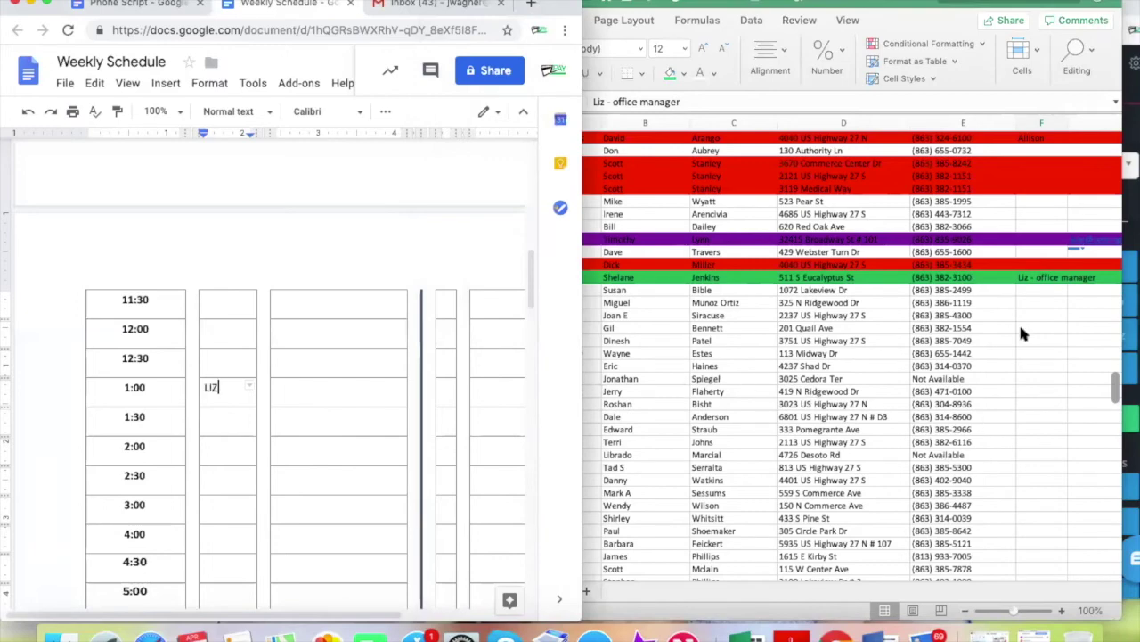
click(1025, 278)
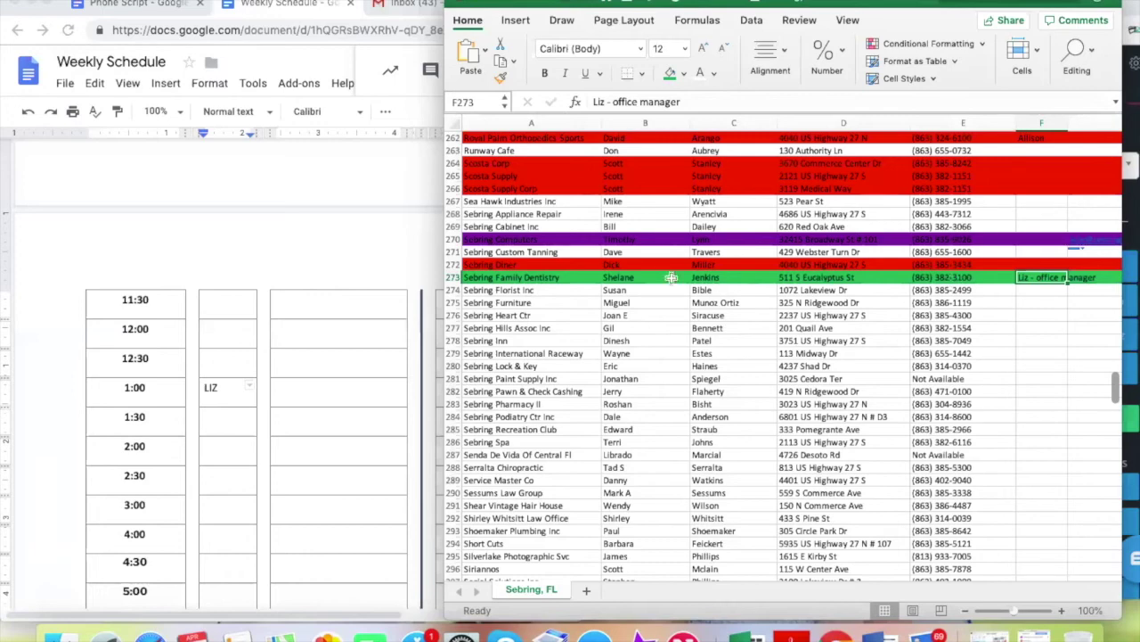
click(218, 385)
double_click(214, 386)
text(Liz /)
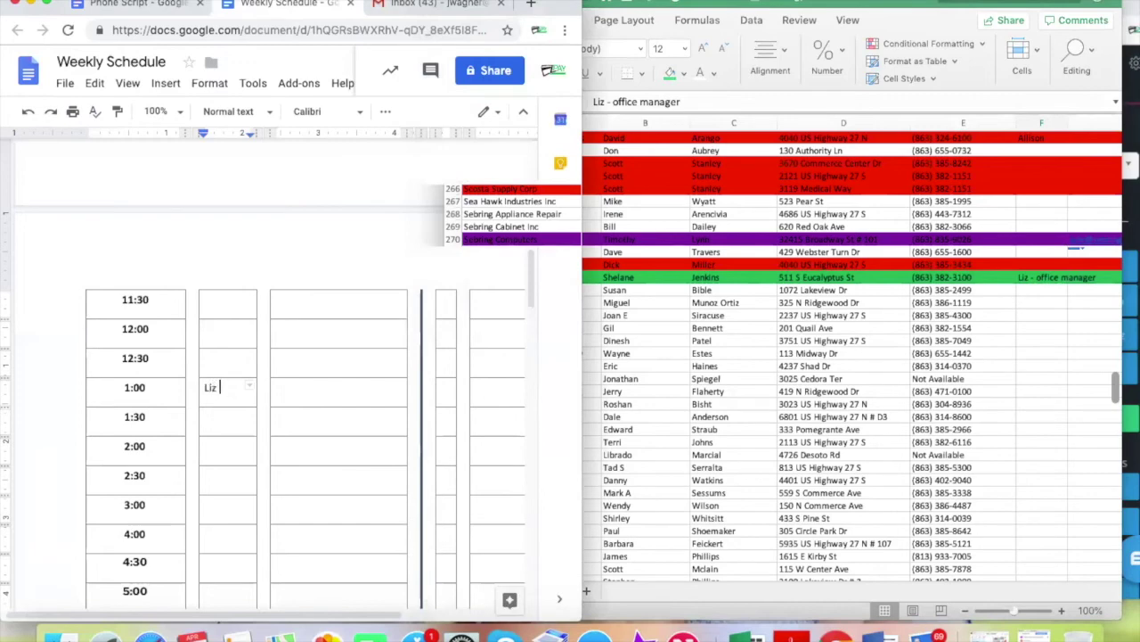
click(615, 334)
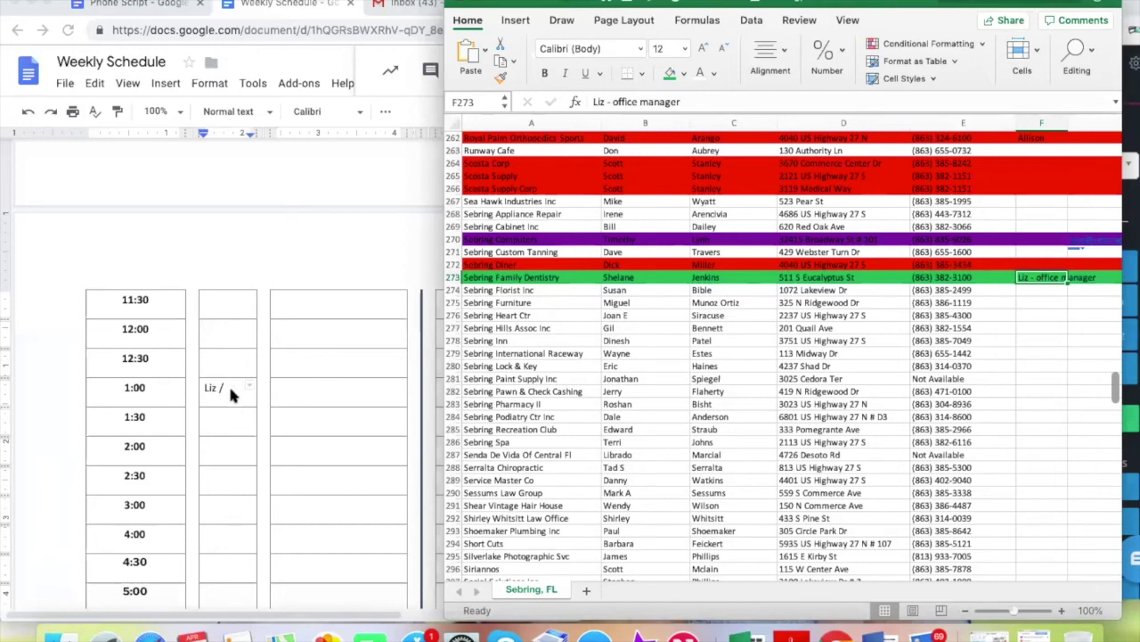
click(229, 387)
text(Seb)
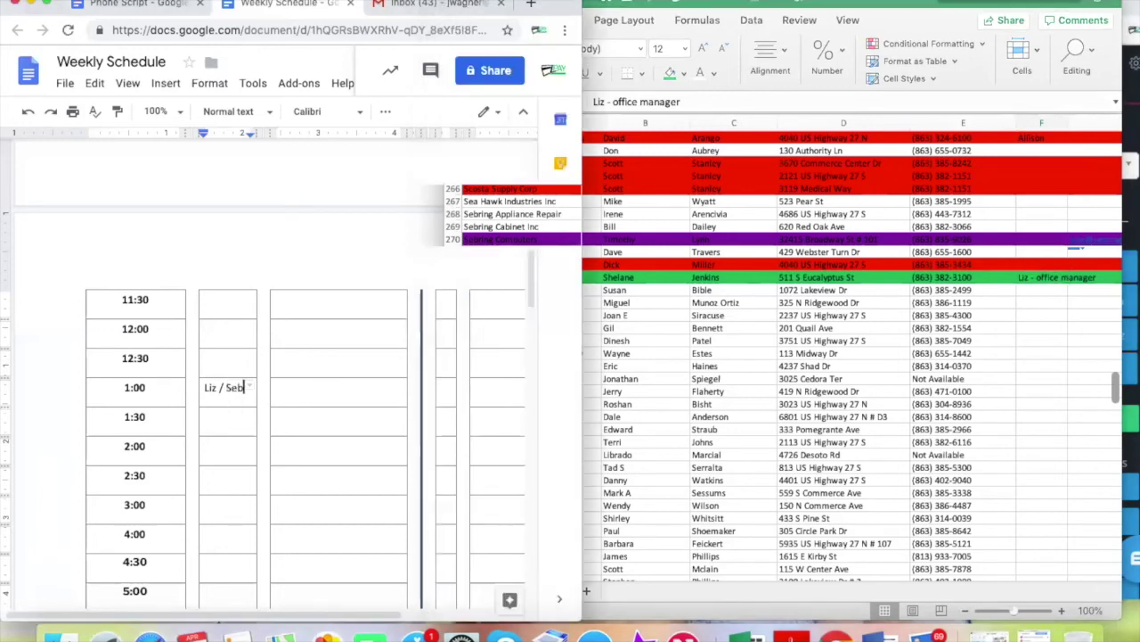
text(ring Family D)
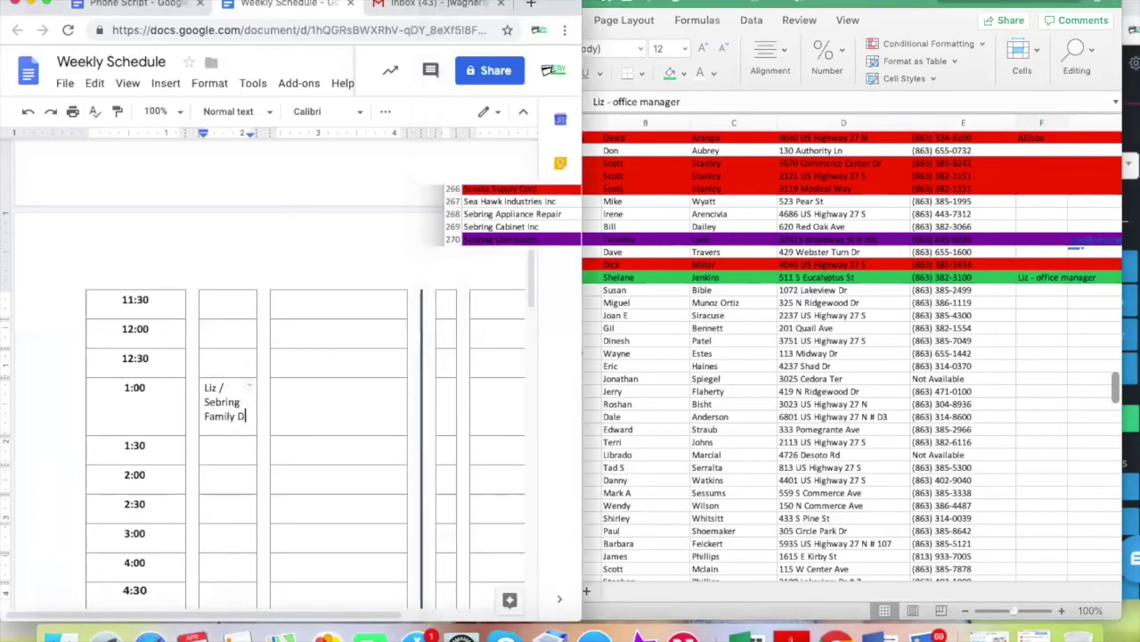
text(entistry)
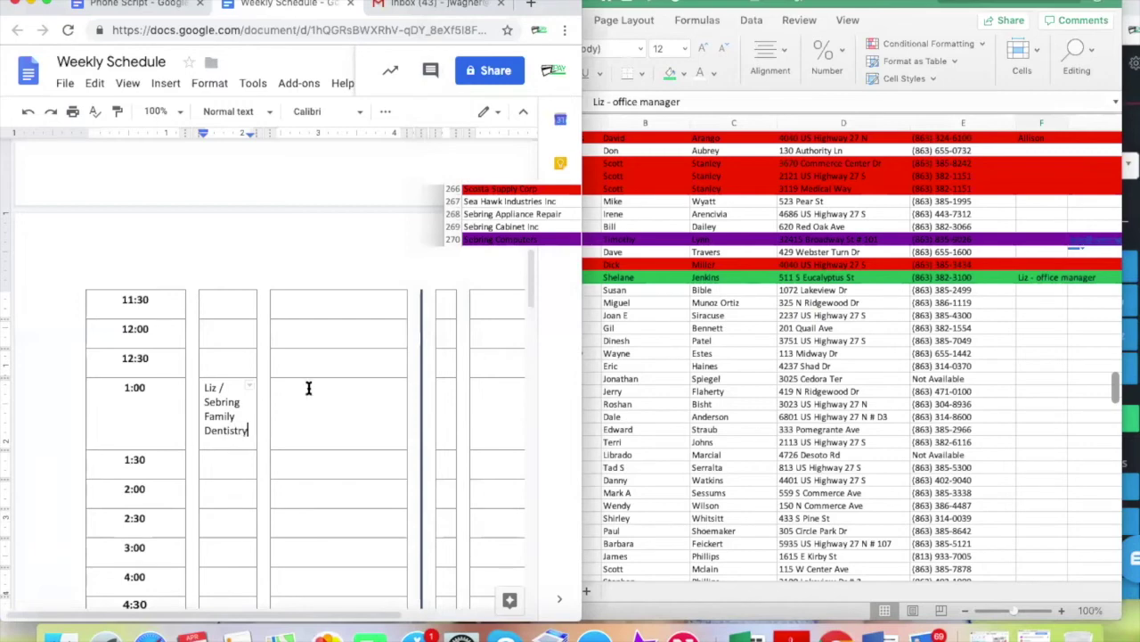
Add the dentistry's street address and phone number, and a Y in the confirmation column
click(309, 386)
scroll(361, 412, up, 5)
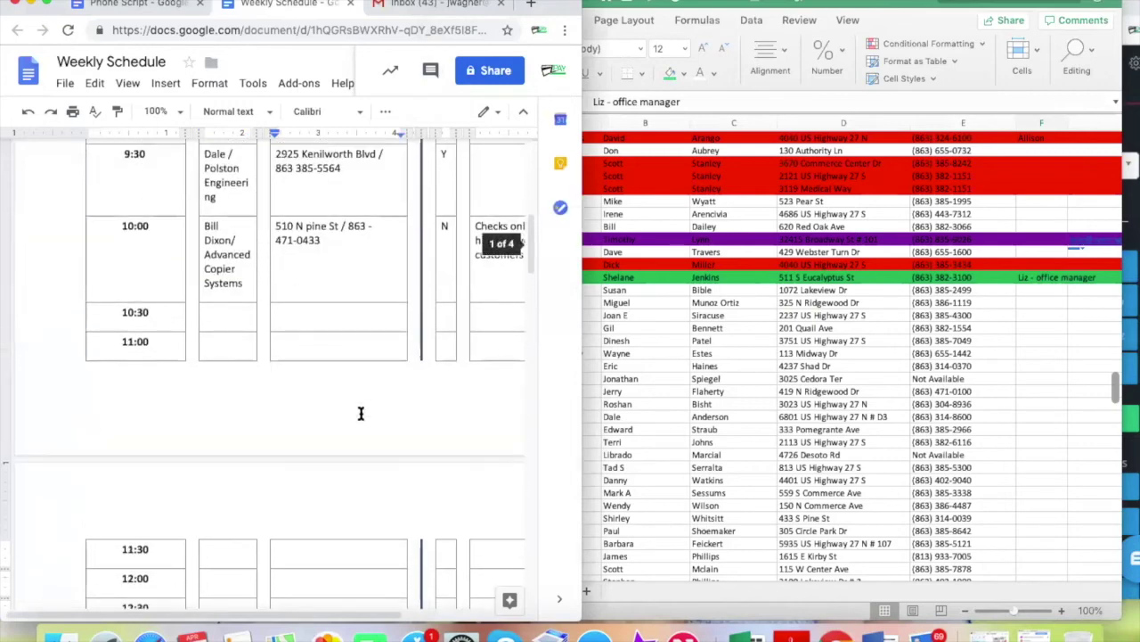
scroll(361, 412, down, 4)
scroll(361, 412, down, 1)
text(511 )
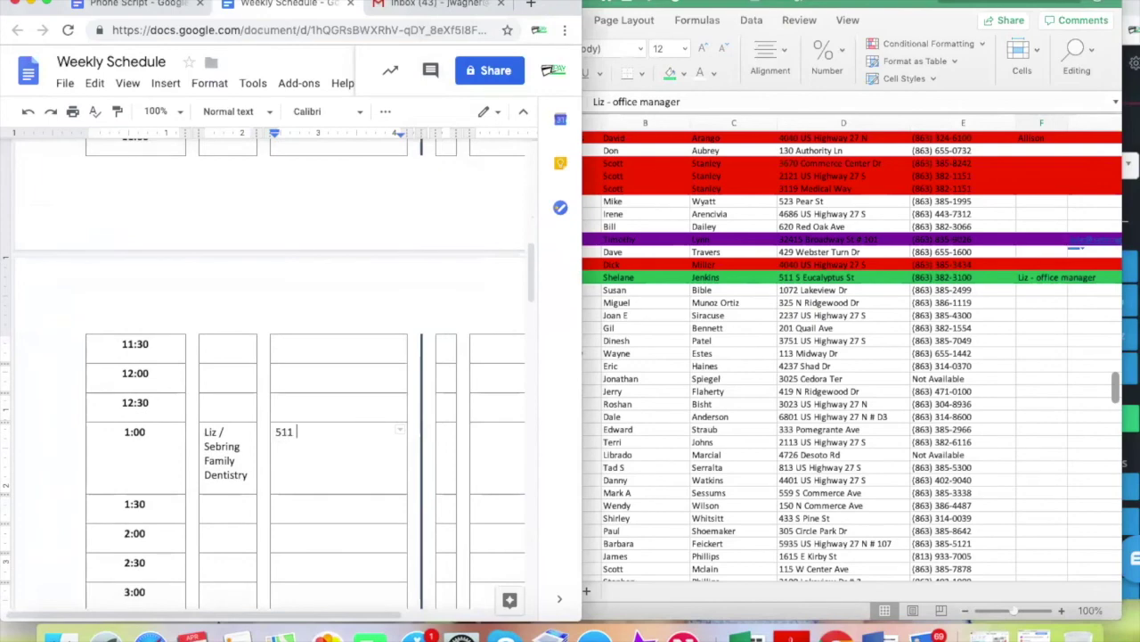
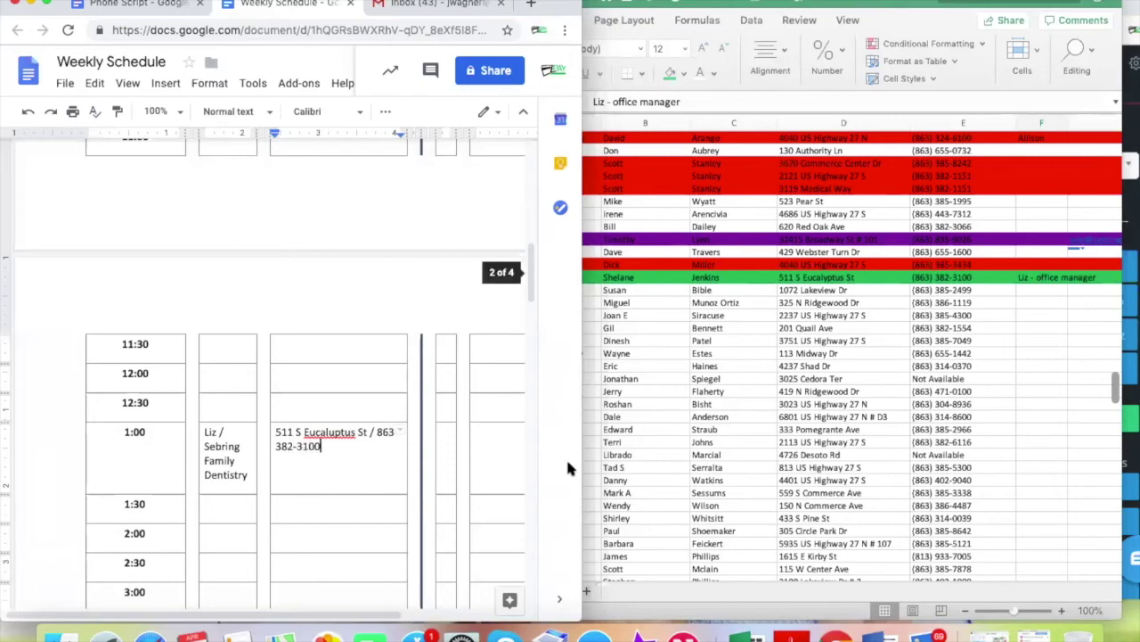
click(446, 440)
text(Y)
Add the 1:00 note that the contact is the office manager, fixing the typo
scroll(499, 439, right, 3)
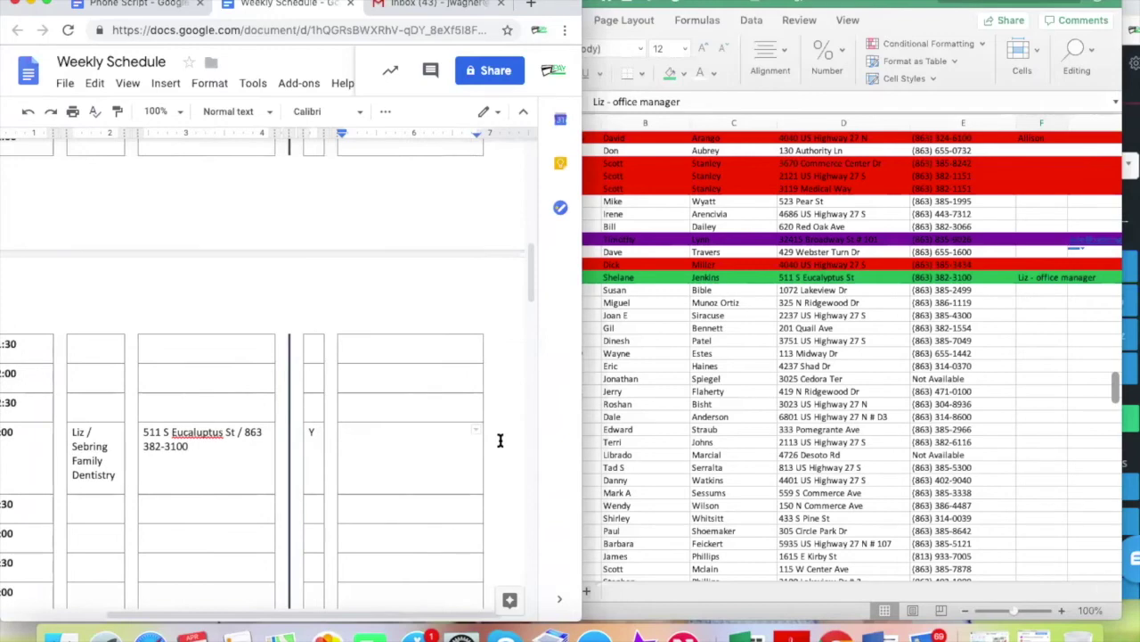
click(390, 447)
text(Liz is offic emanager)
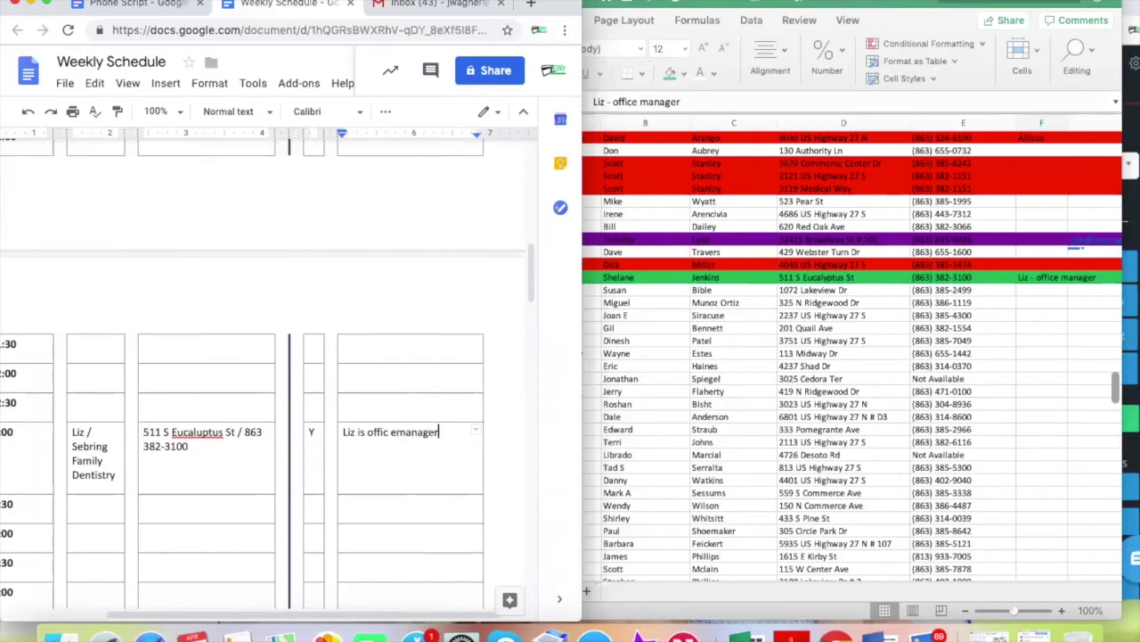
scroll(165, 446, left, 2)
click(406, 431)
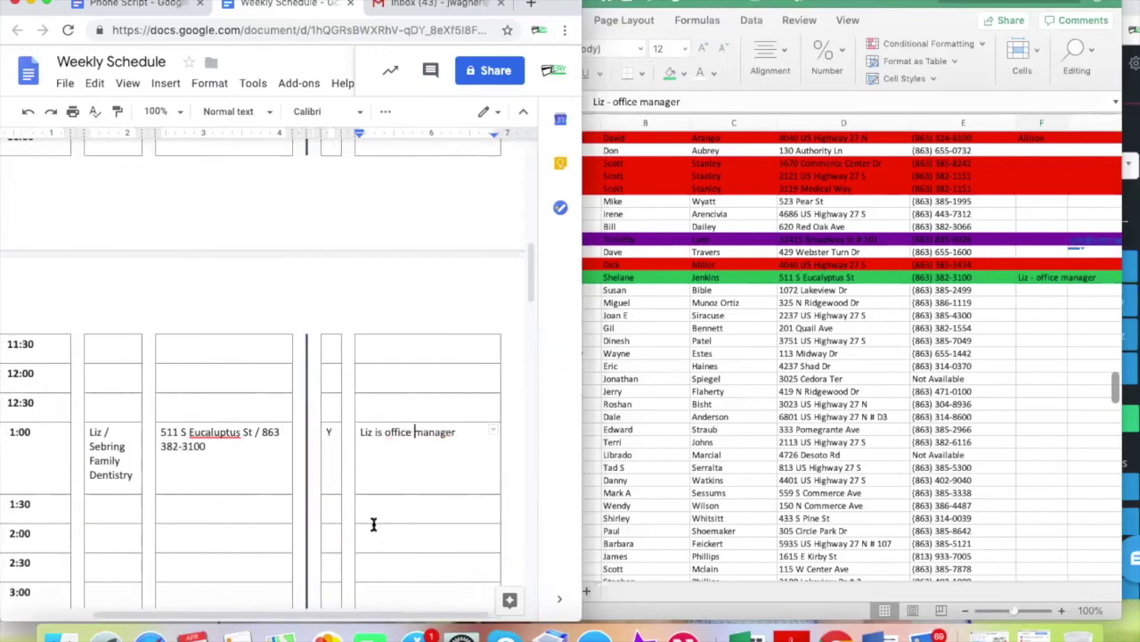
scroll(373, 523, left, 5)
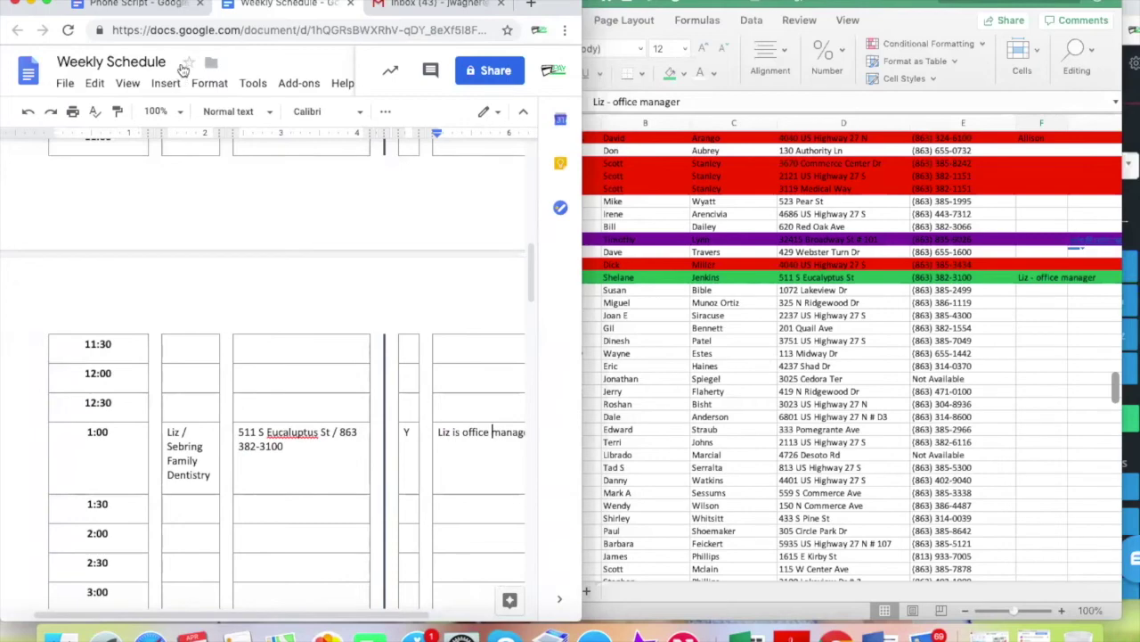
click(151, 9)
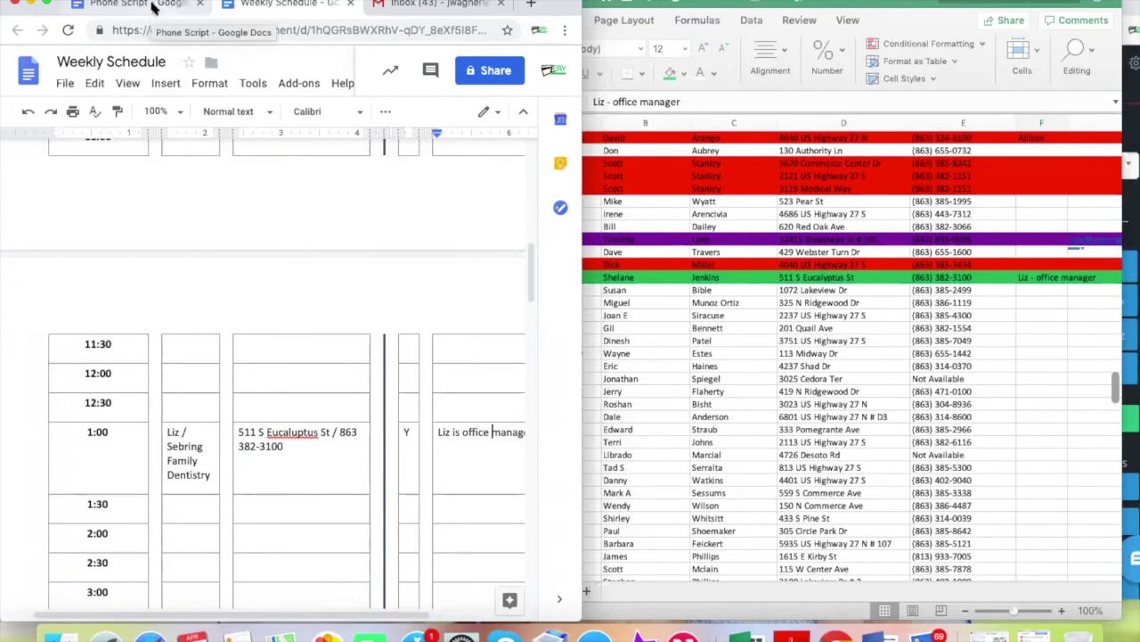
Scroll the Phone Script and undo to restore the revised Sebring Short Story paragraph
scroll(277, 402, up, 3)
scroll(277, 402, down, 5)
scroll(279, 402, up, 5)
scroll(278, 402, down, 1)
scroll(279, 404, down, 1)
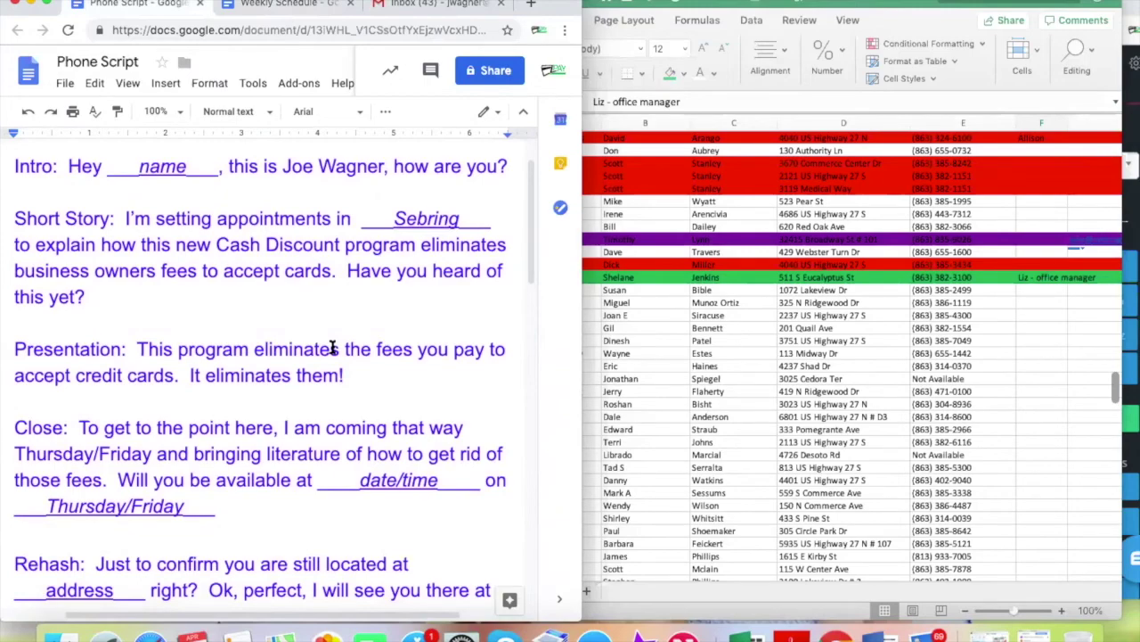
scroll(332, 347, down, 4)
key(ctrl+z)
scroll(332, 348, down, 1)
scroll(333, 348, up, 1)
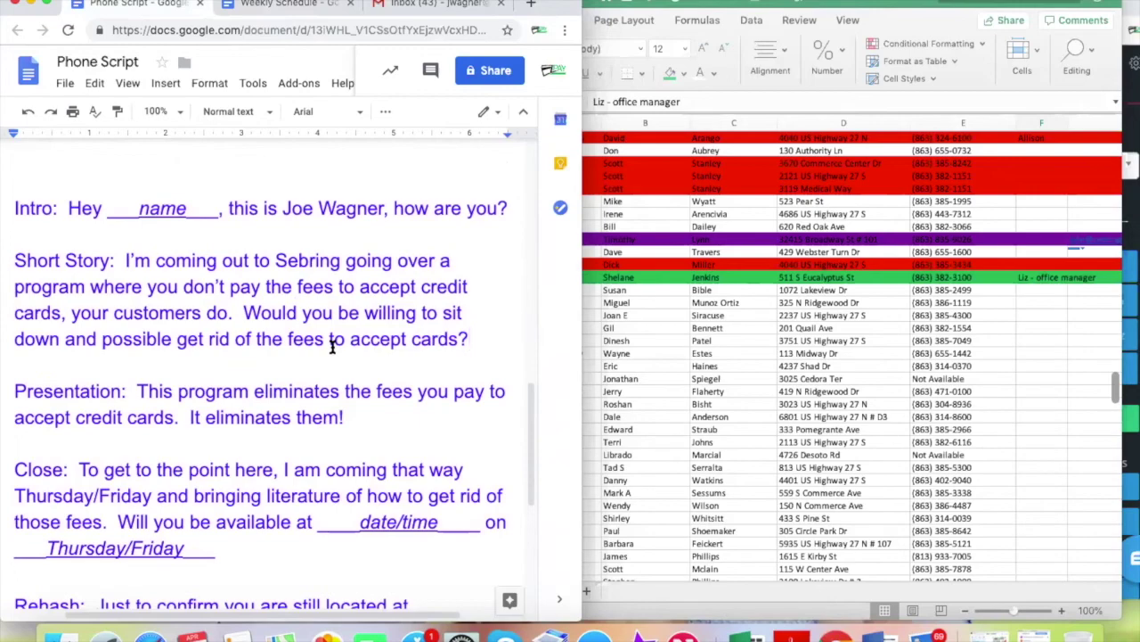
Review the Sebring Family Dentistry and Prescott Lawn & Pest Control leads in the spreadsheet
click(677, 313)
scroll(668, 320, up, 10)
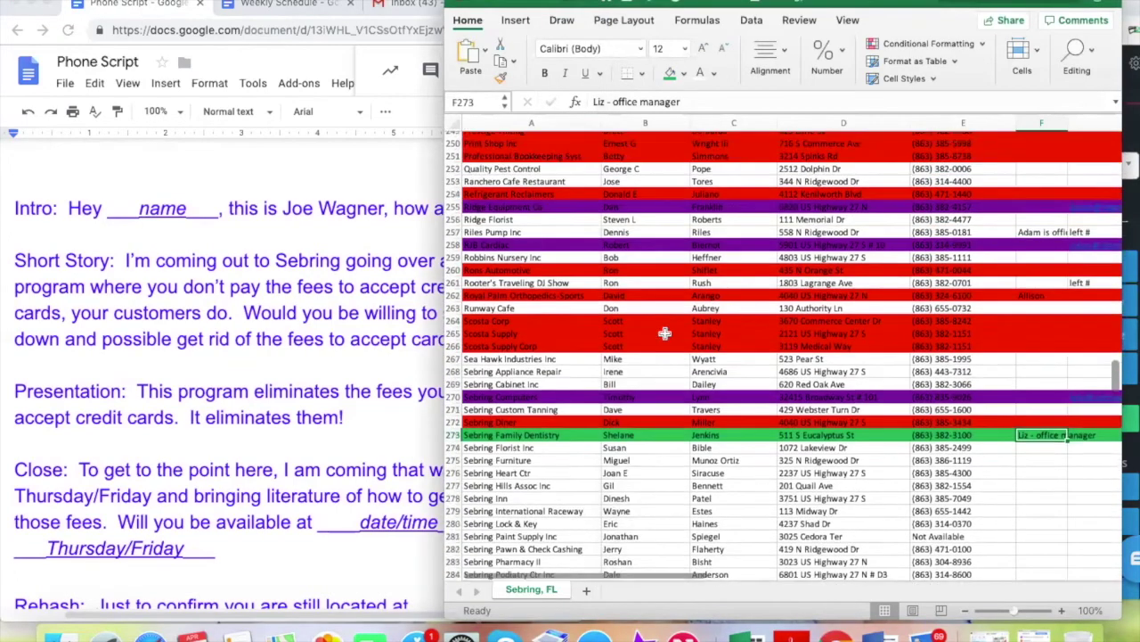
scroll(664, 333, down, 3)
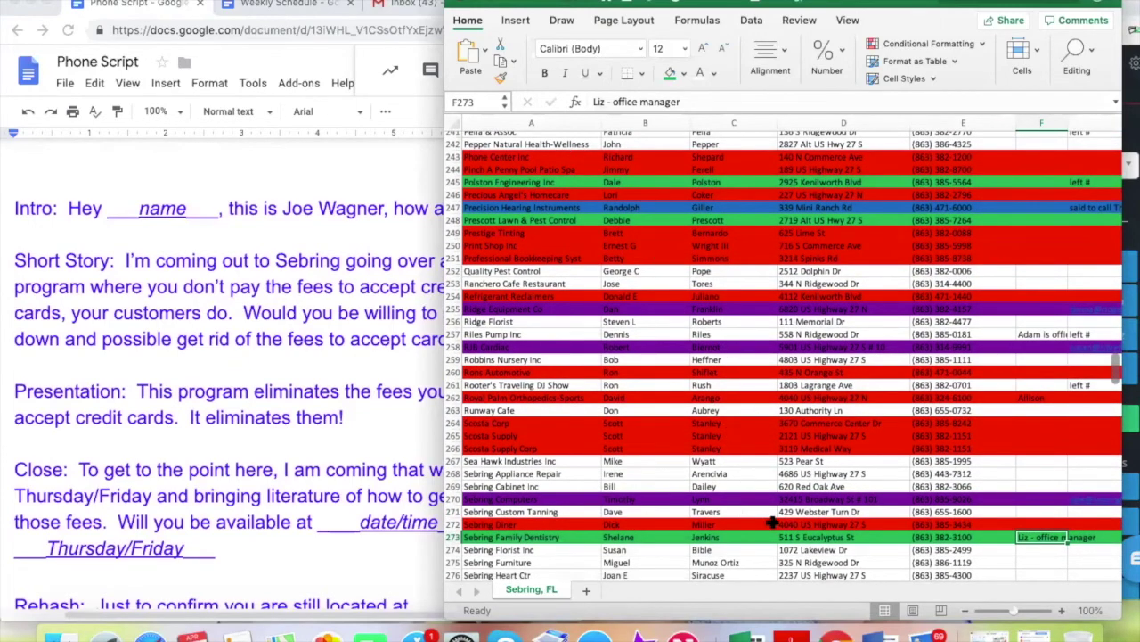
click(745, 540)
click(751, 219)
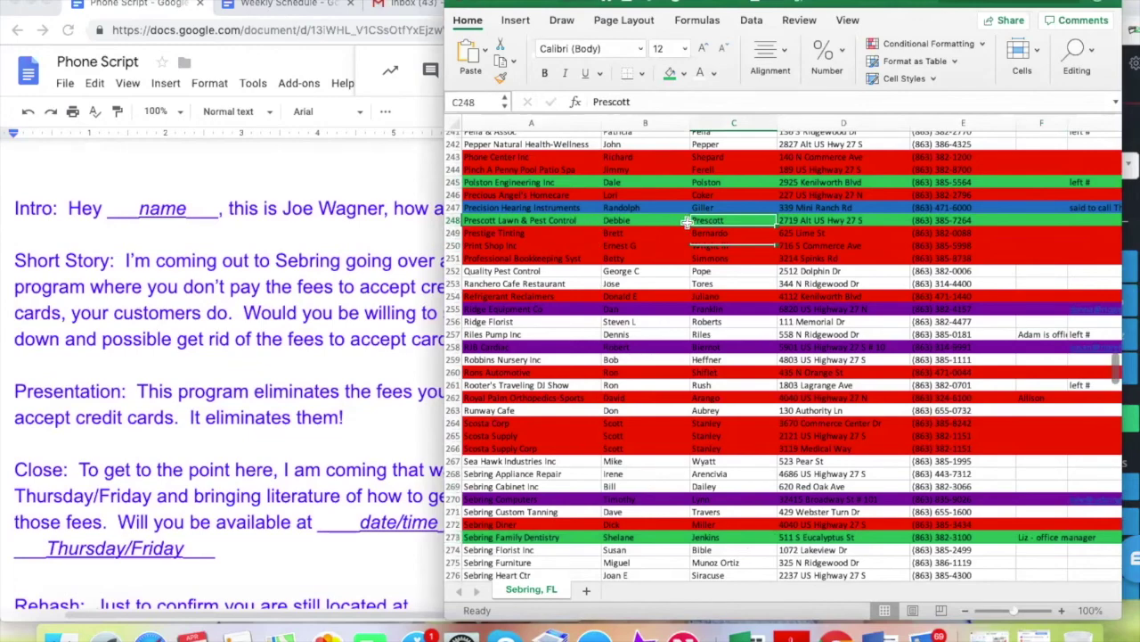
scroll(687, 221, up, 6)
scroll(687, 221, up, 5)
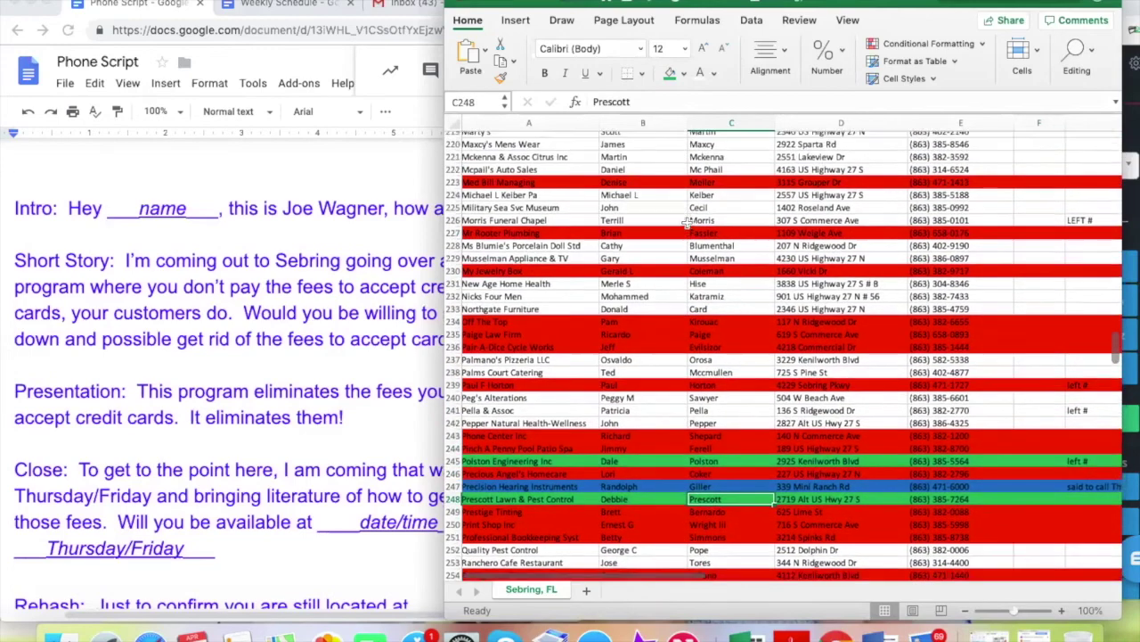
scroll(701, 329, down, 6)
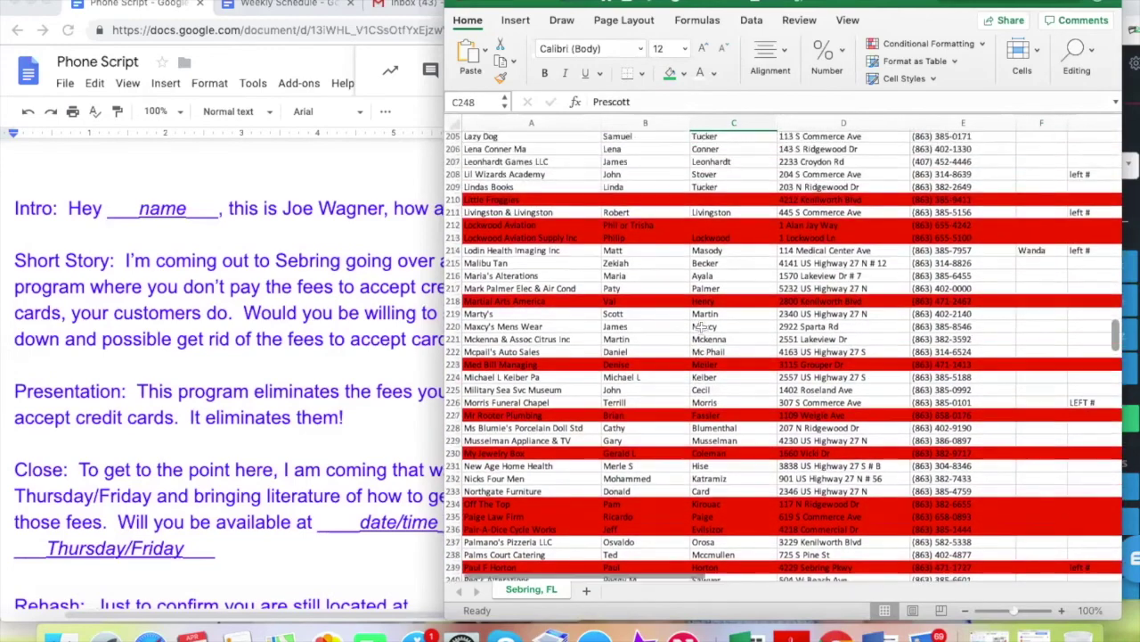
scroll(702, 329, down, 5)
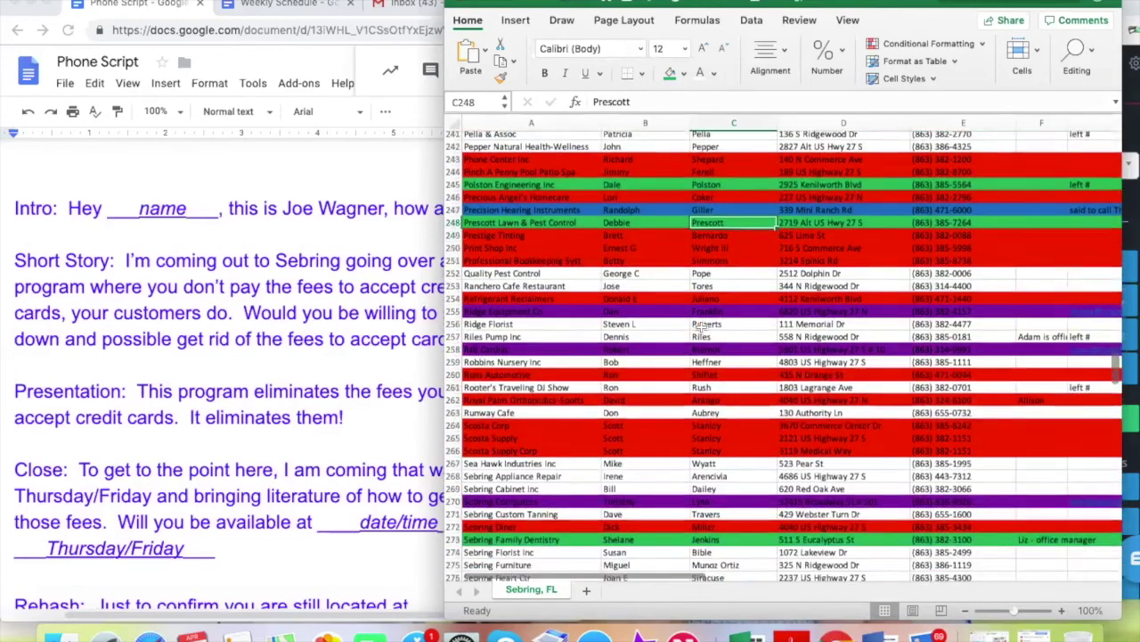
Check the Precision Hearing Instruments lead and scroll down to Sebring Florist Inc on row 274
click(294, 367)
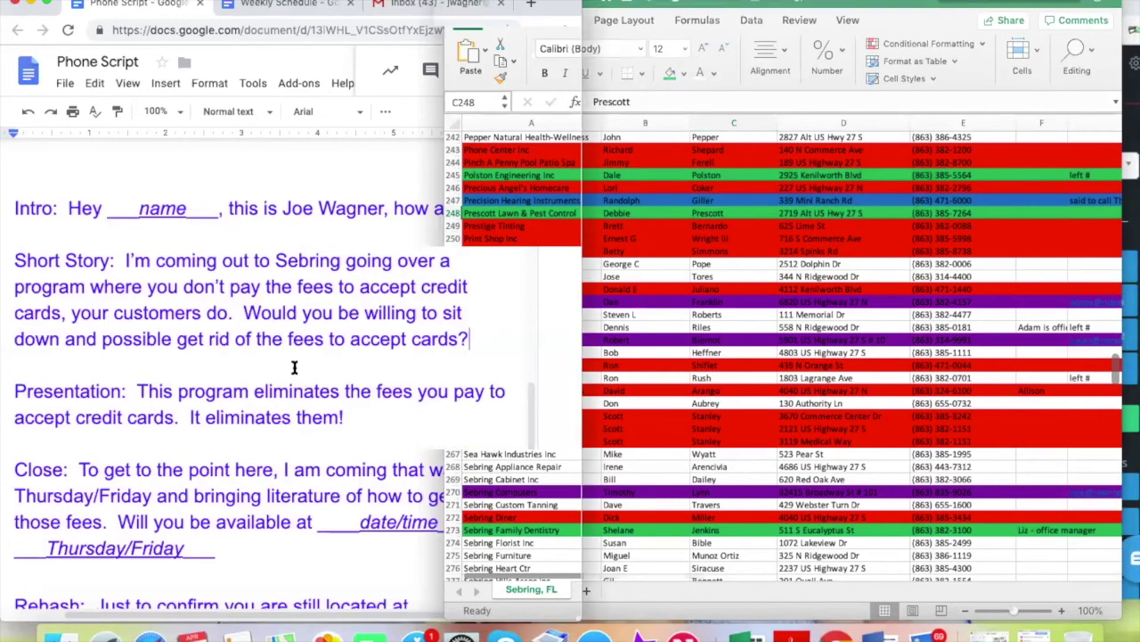
click(751, 447)
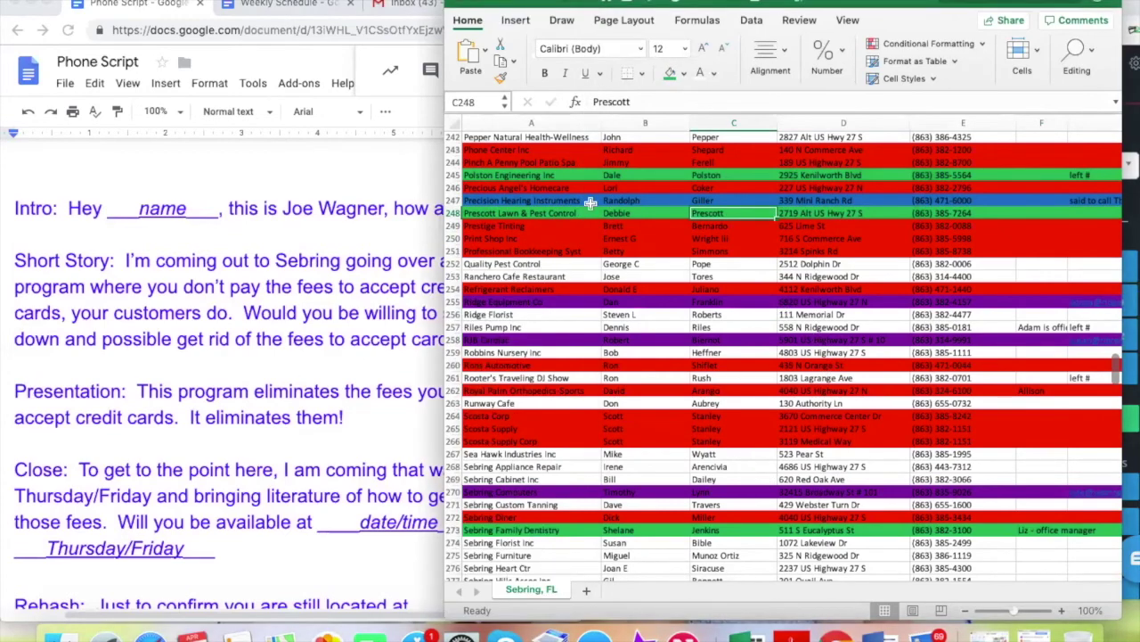
click(576, 201)
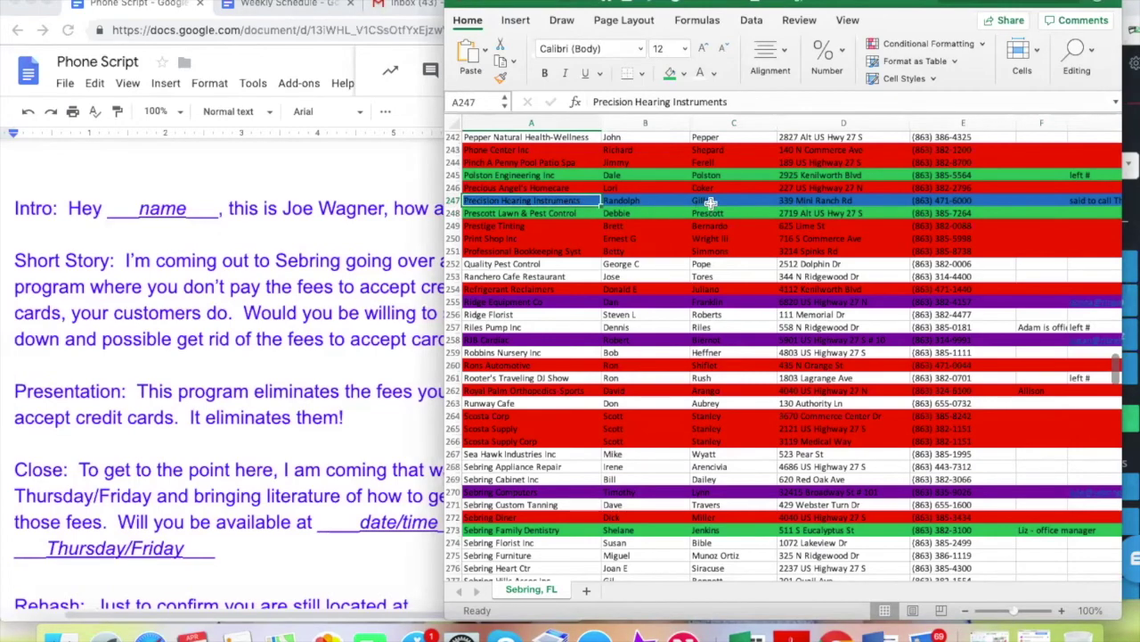
scroll(729, 372, down, 5)
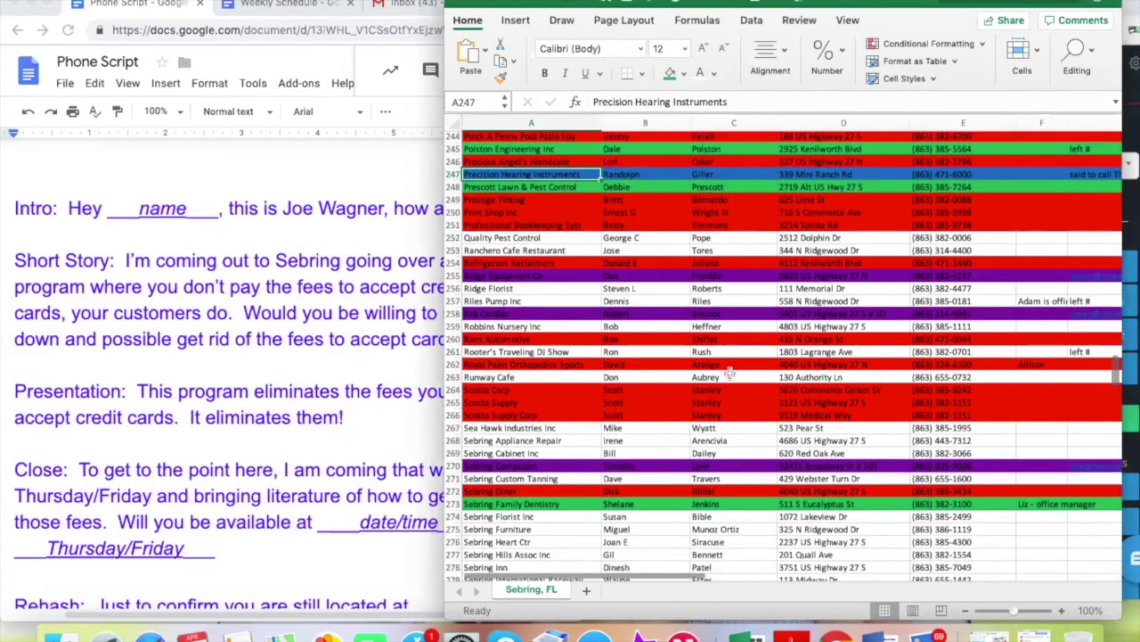
scroll(760, 392, down, 10)
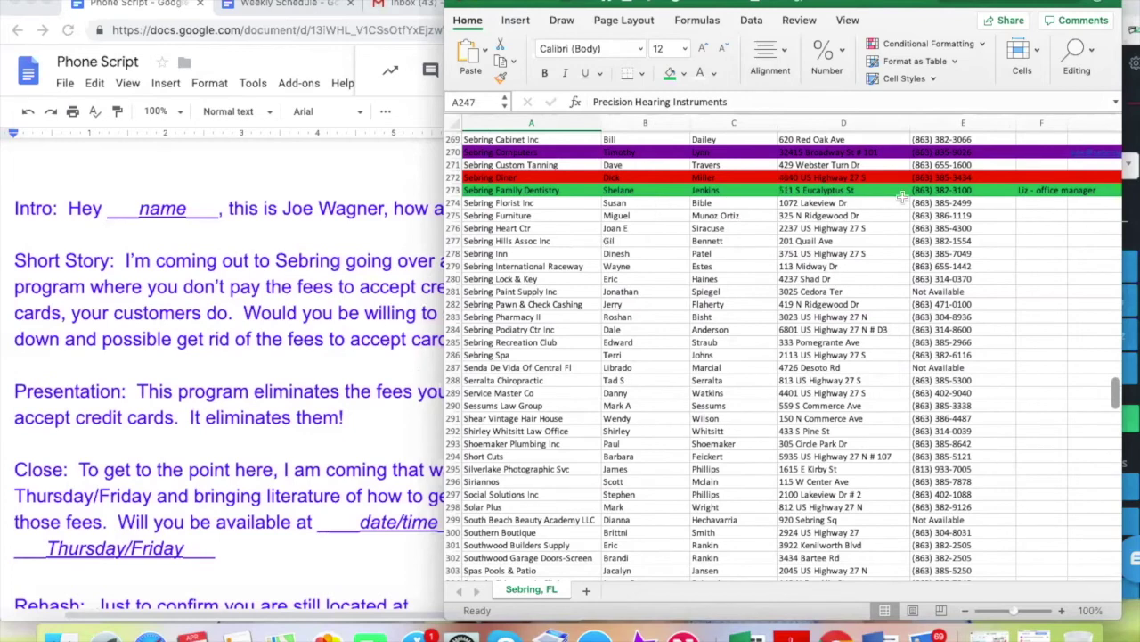
click(944, 203)
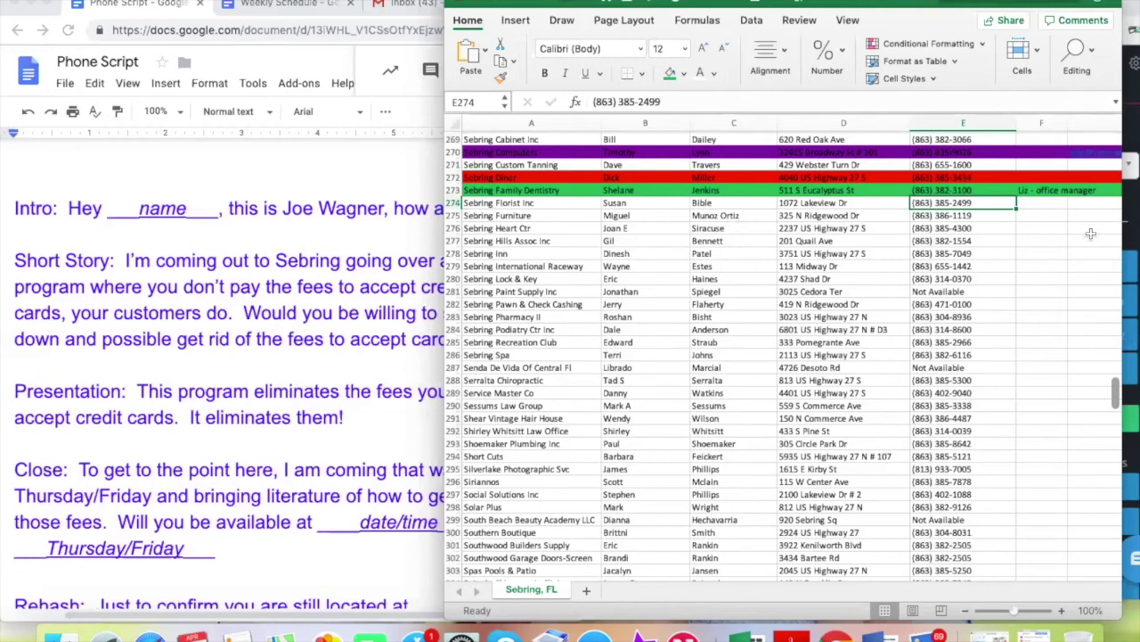
click(1029, 191)
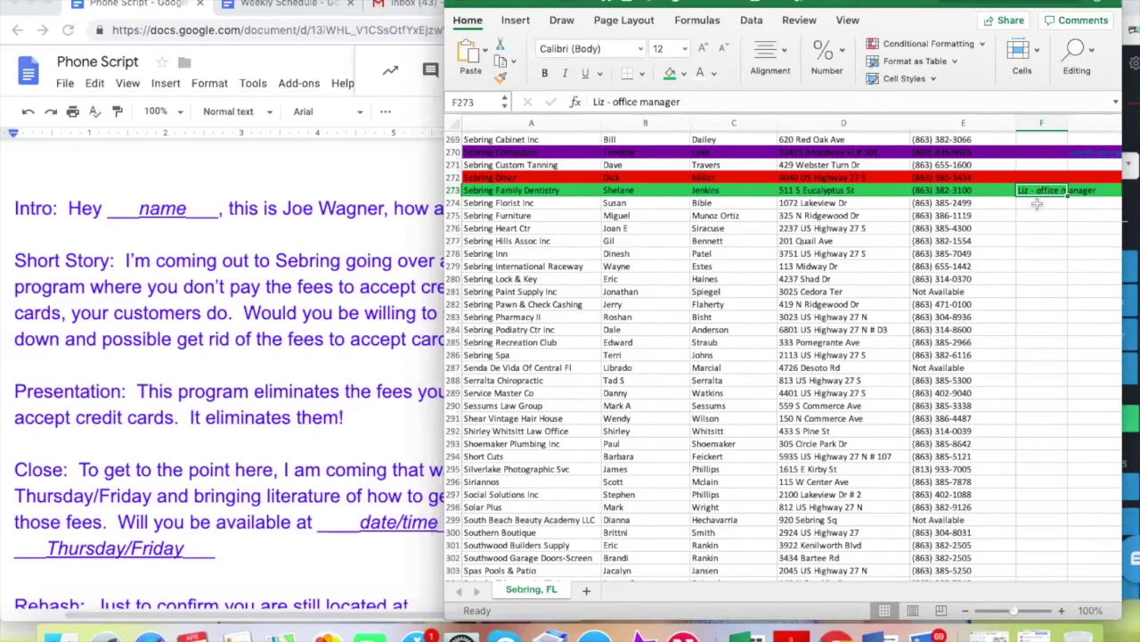
click(977, 204)
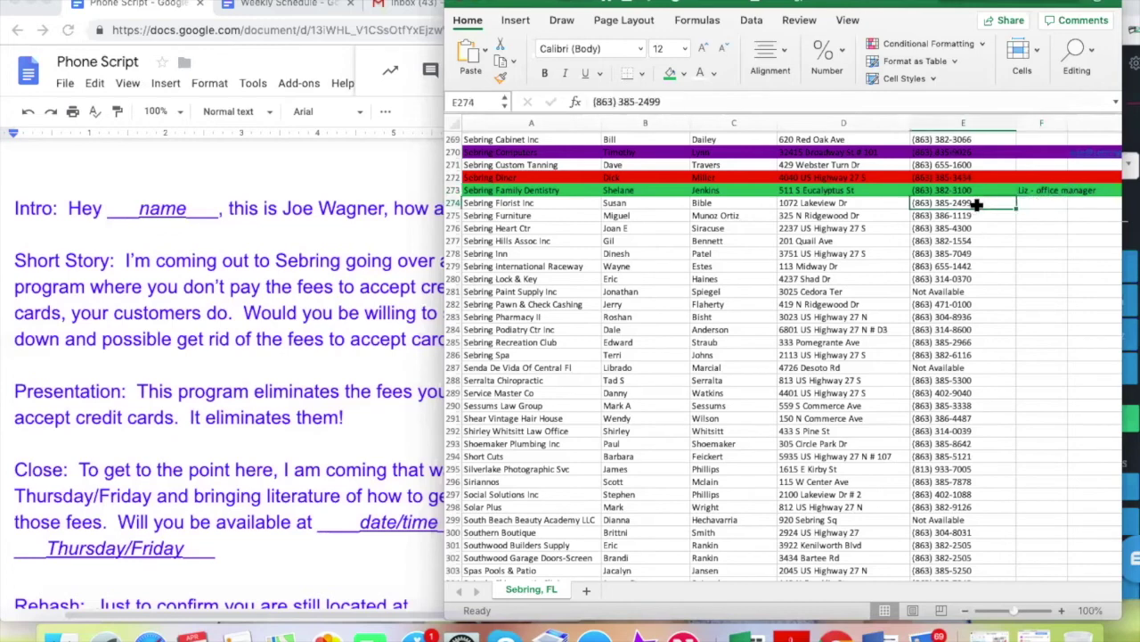
key(super+c)
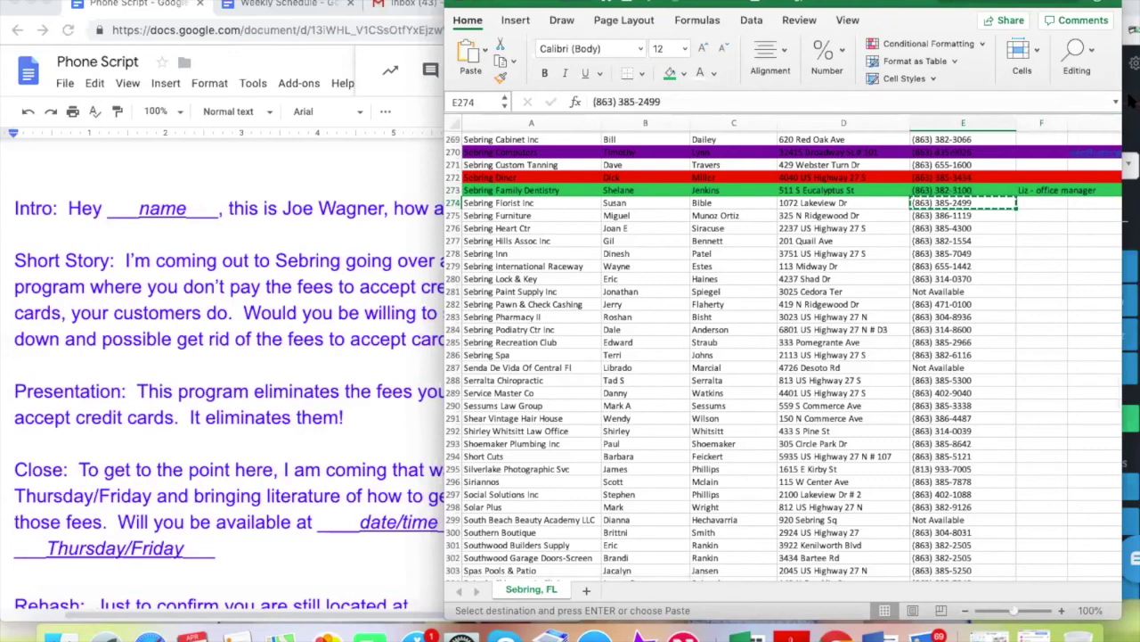
click(1129, 107)
Paste the copied lead number into Nectardesk's dial pad and start the call
click(980, 212)
key(super+v)
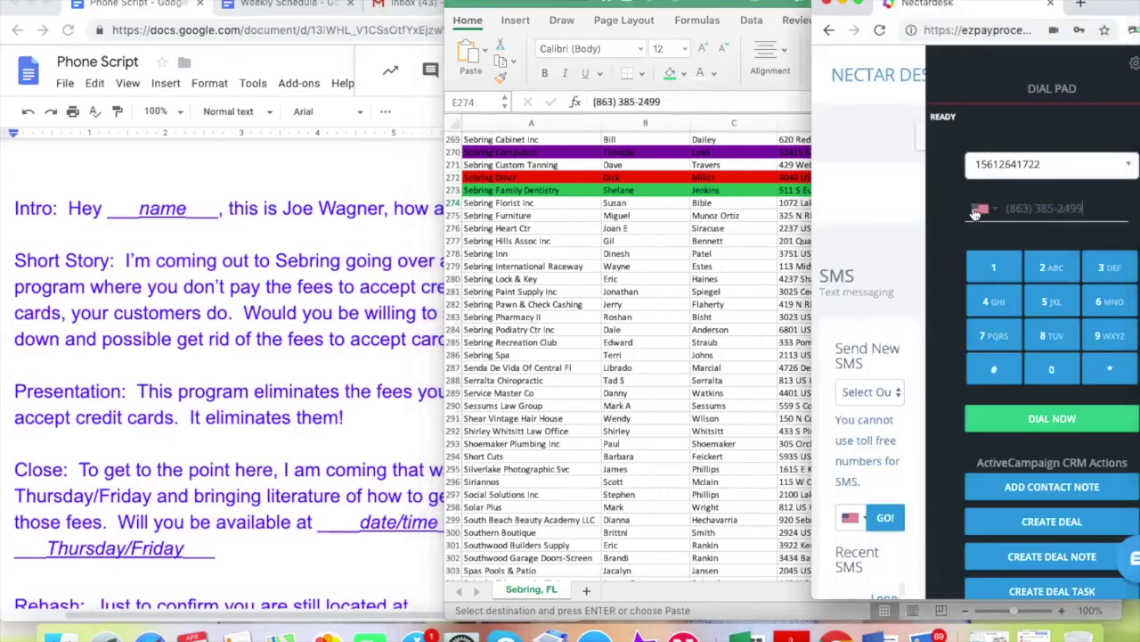
click(1047, 418)
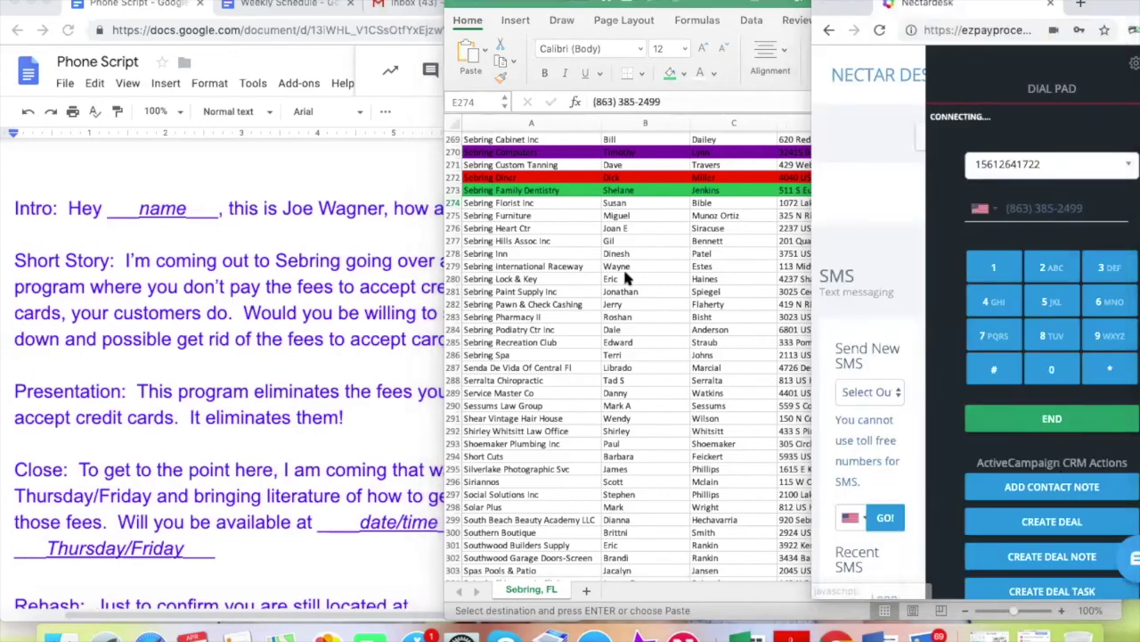
click(641, 274)
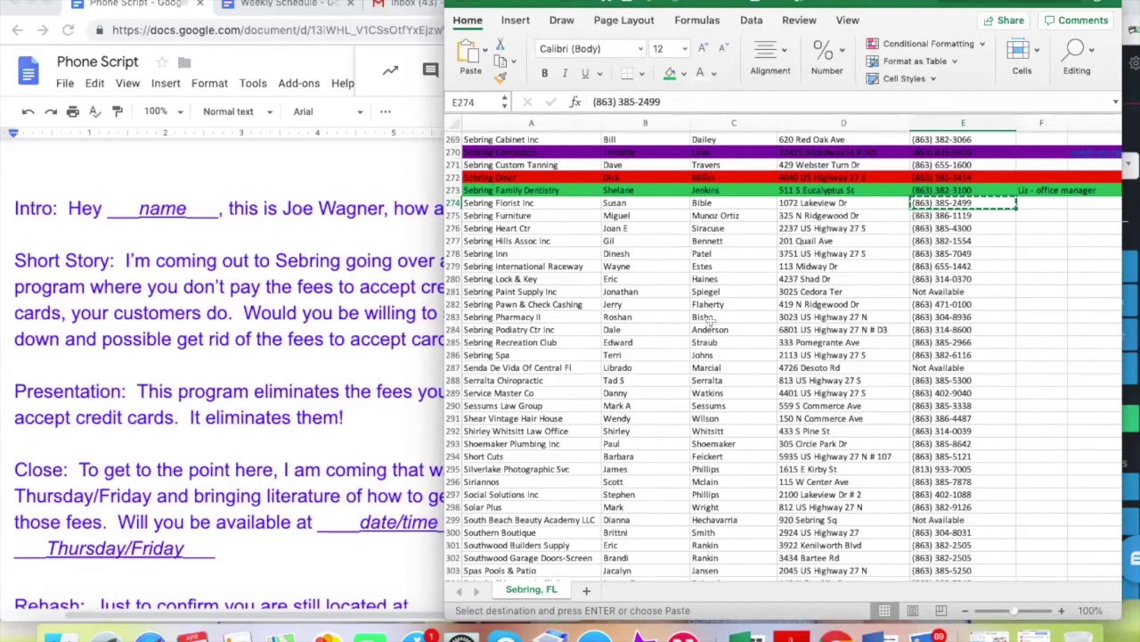
click(360, 352)
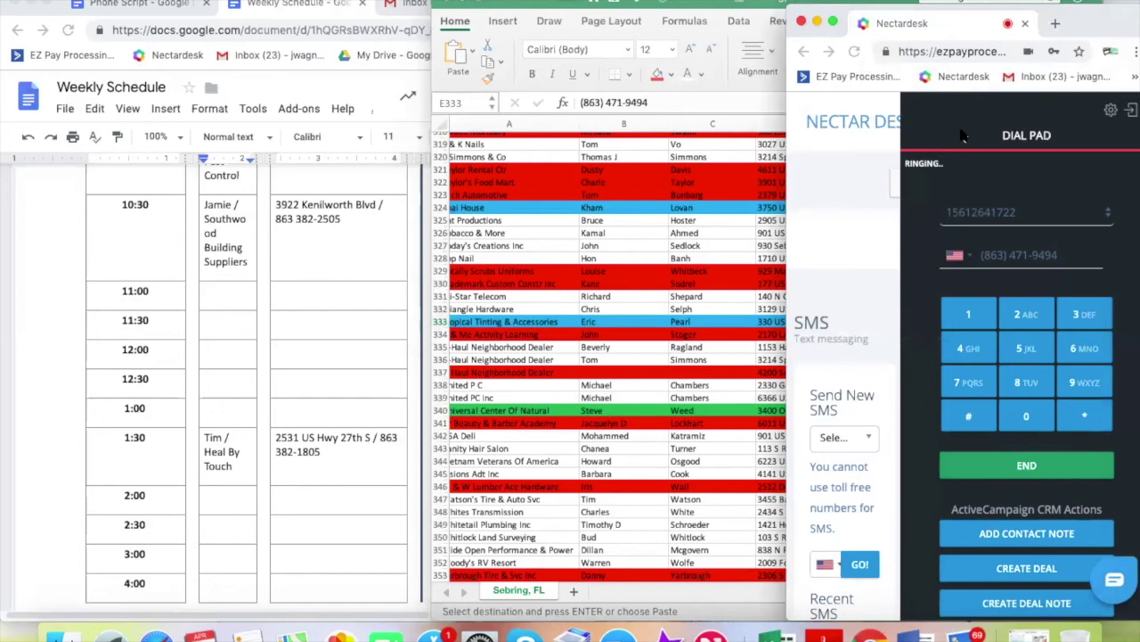
Check the Tropical Tinting & Accessories contact on row 333, then select its phone number in E333
click(631, 352)
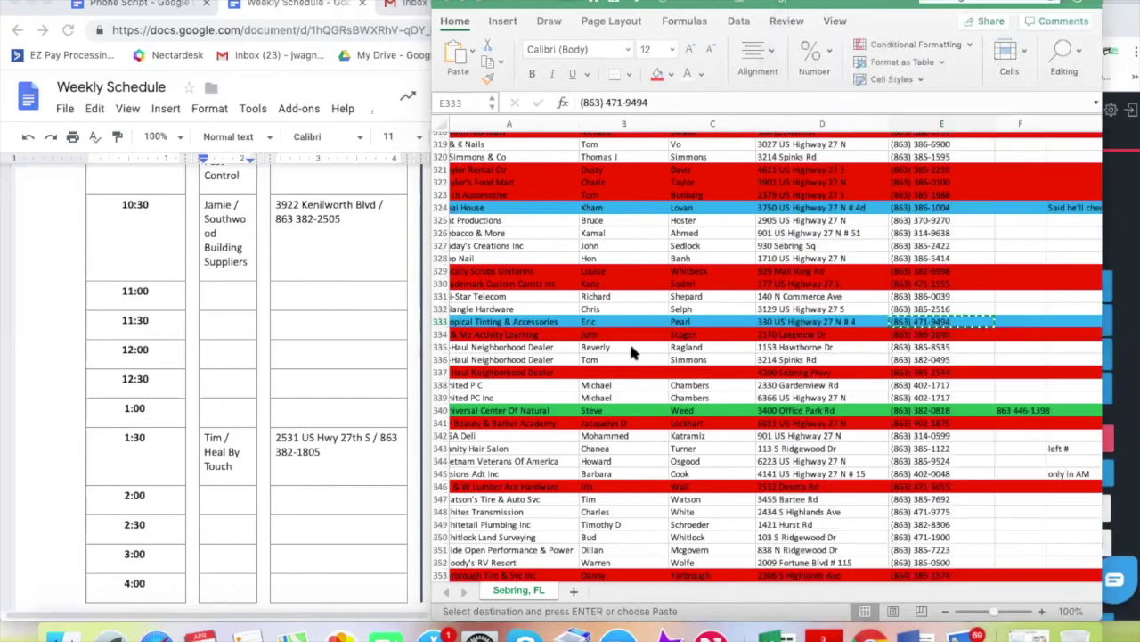
click(605, 321)
scroll(550, 326, left, 1)
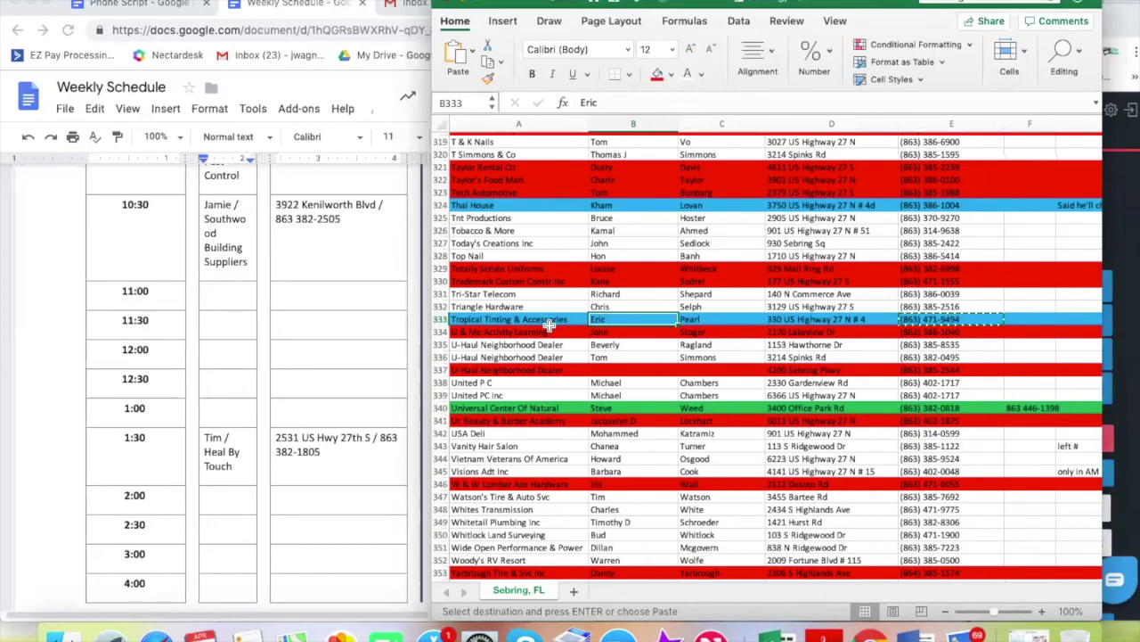
click(940, 319)
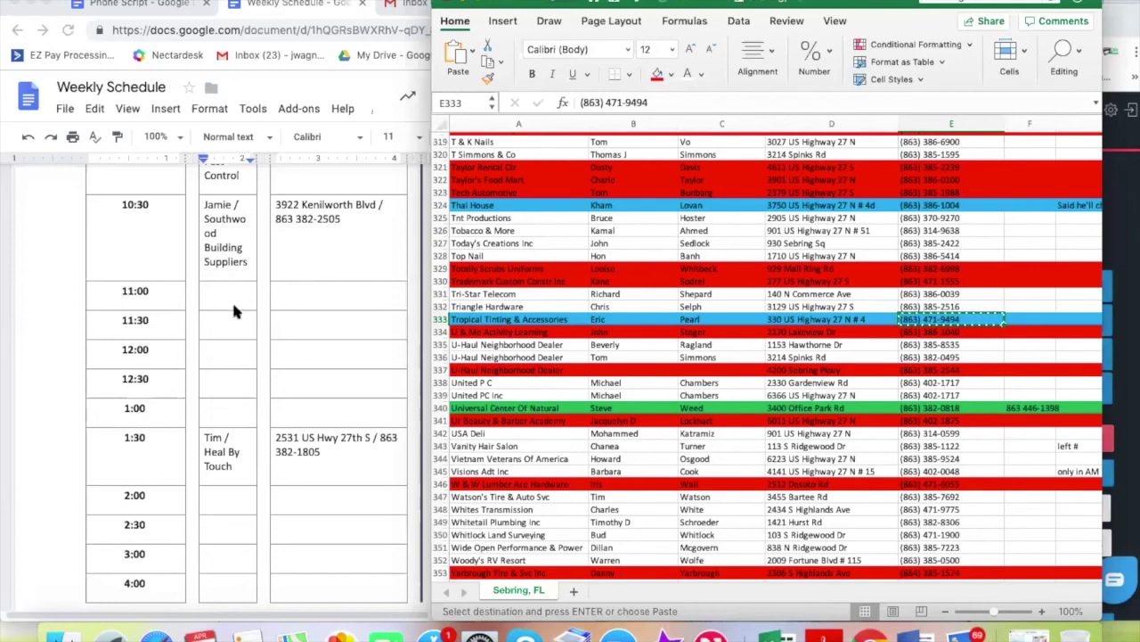
Review the Weekly Schedule table and place the cursor in the empty 11:30 Owner/DBA cell
scroll(233, 307, up, 5)
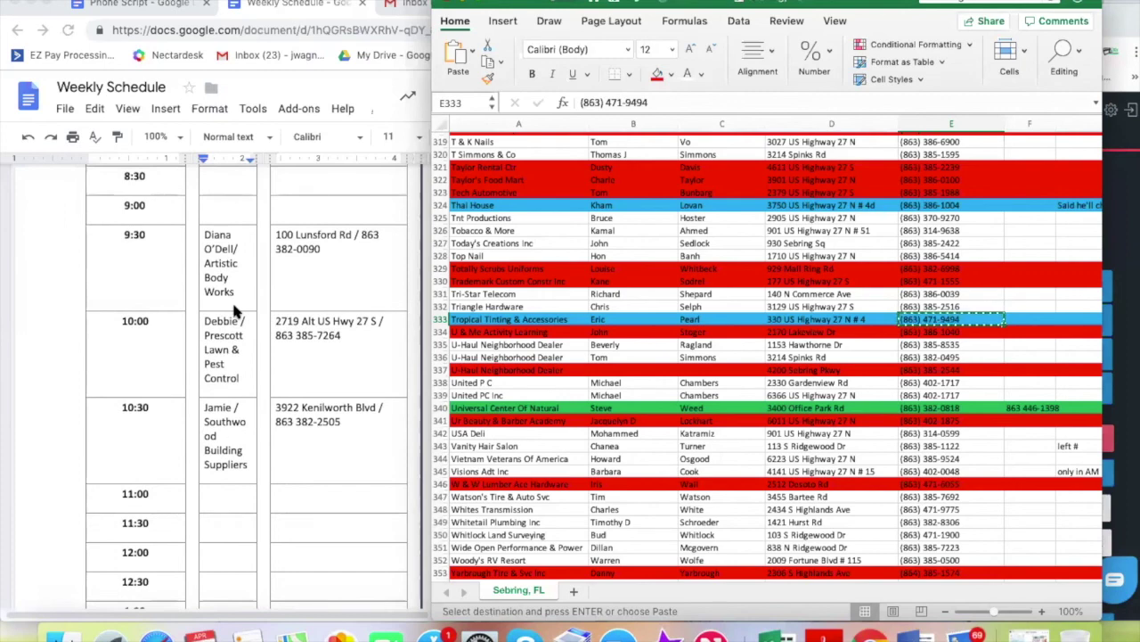
scroll(235, 309, up, 1)
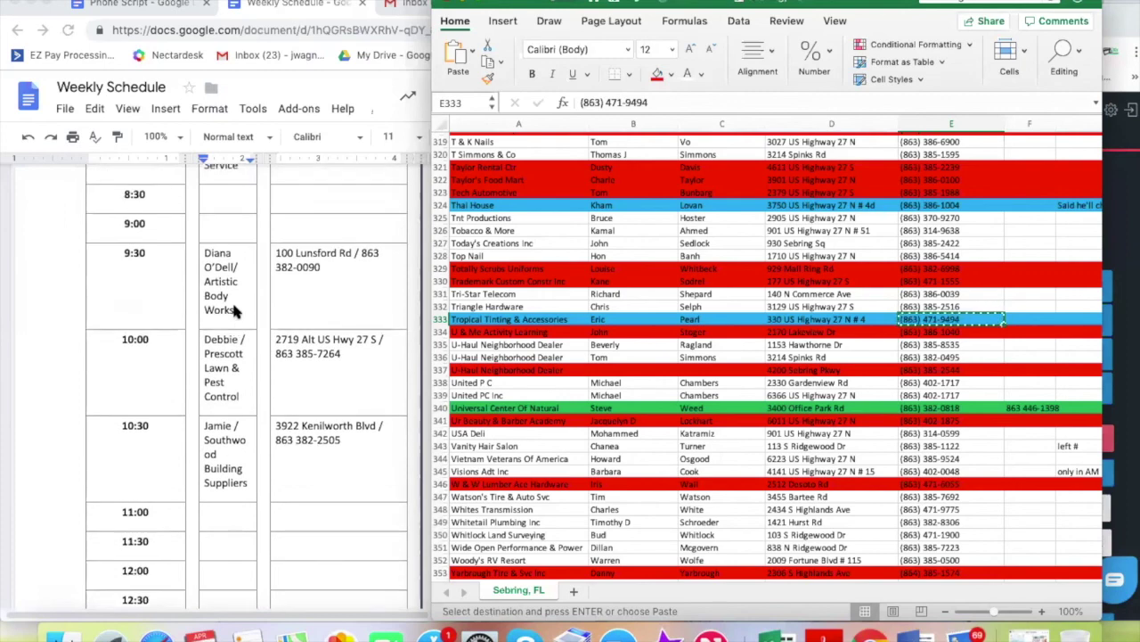
scroll(234, 309, up, 6)
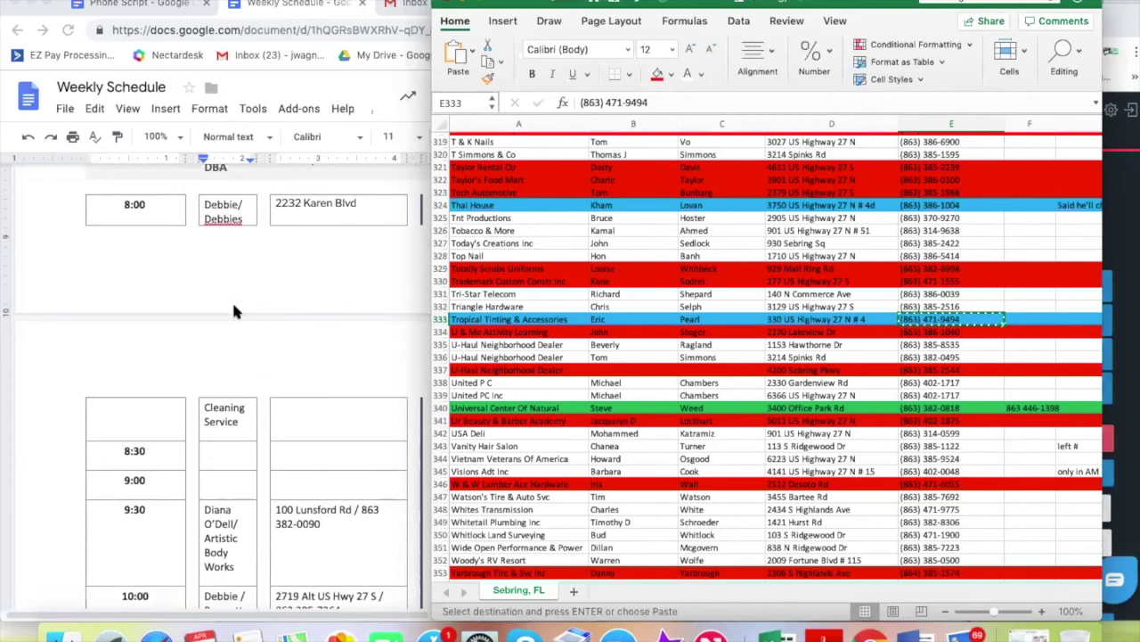
scroll(234, 311, up, 5)
scroll(235, 311, up, 10)
scroll(235, 311, up, 2)
scroll(235, 311, up, 5)
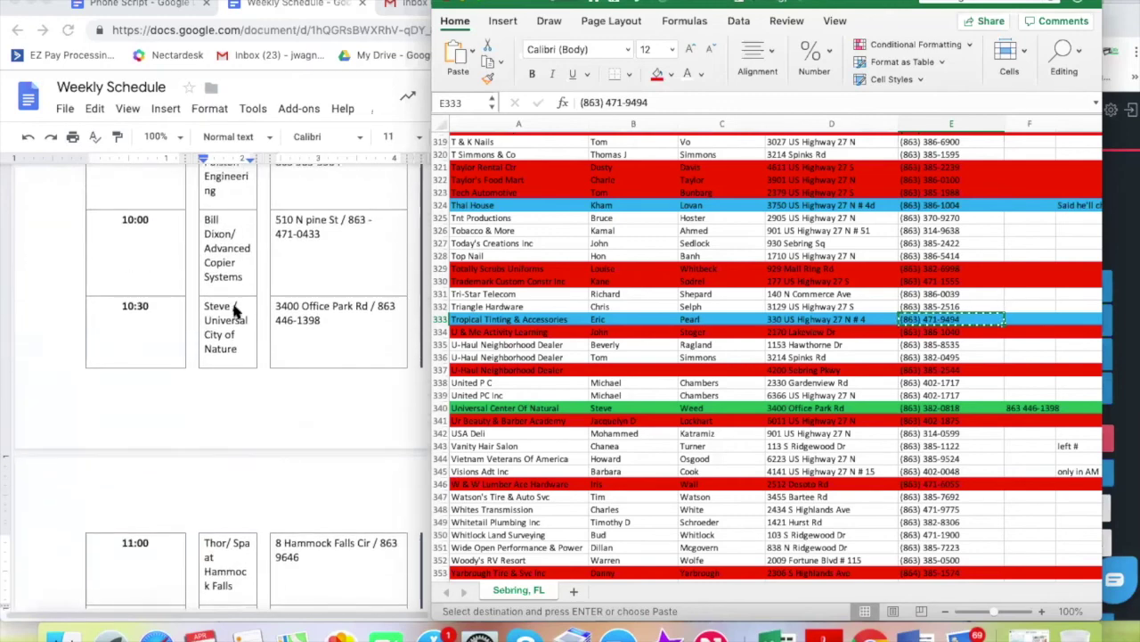
scroll(234, 309, up, 4)
scroll(234, 310, up, 2)
scroll(234, 309, up, 1)
scroll(234, 309, down, 10)
scroll(234, 310, down, 1)
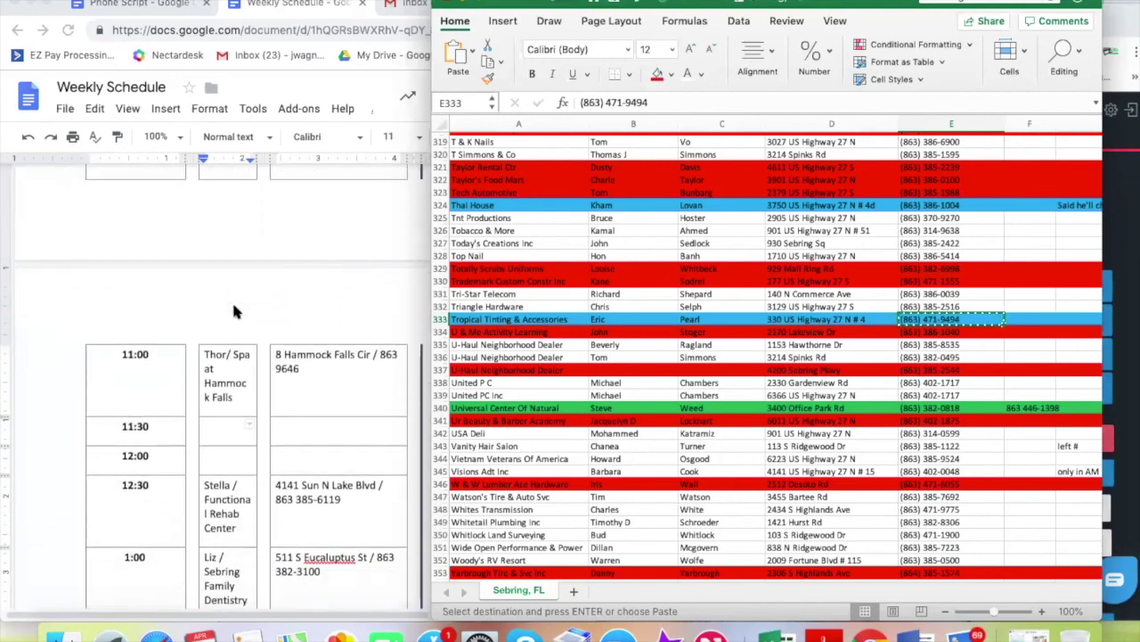
scroll(234, 311, down, 1)
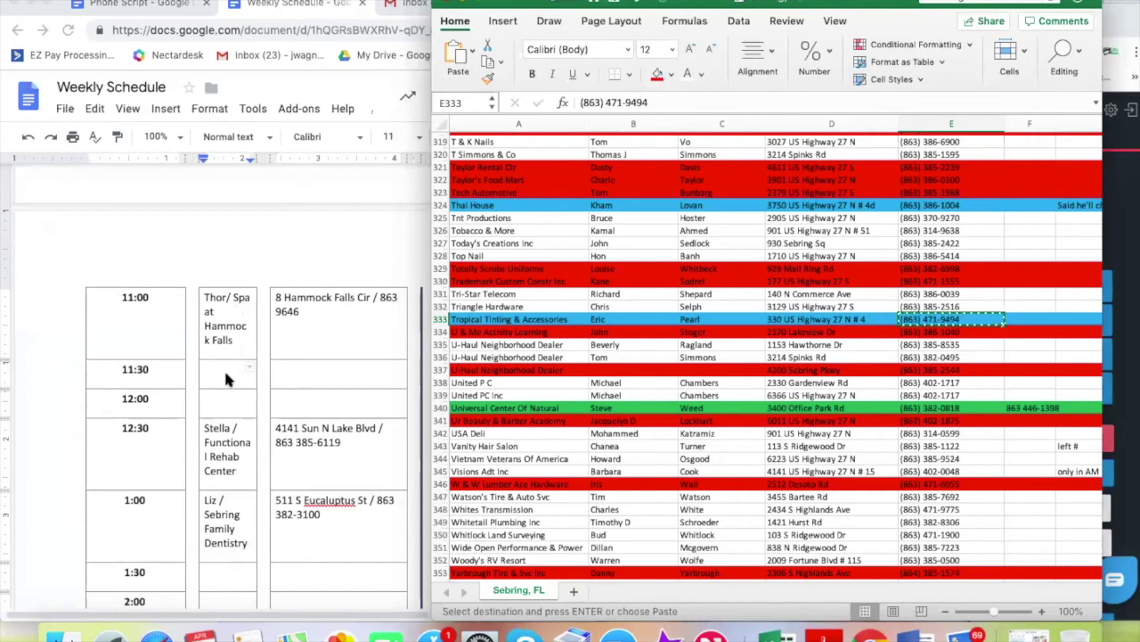
scroll(257, 392, down, 15)
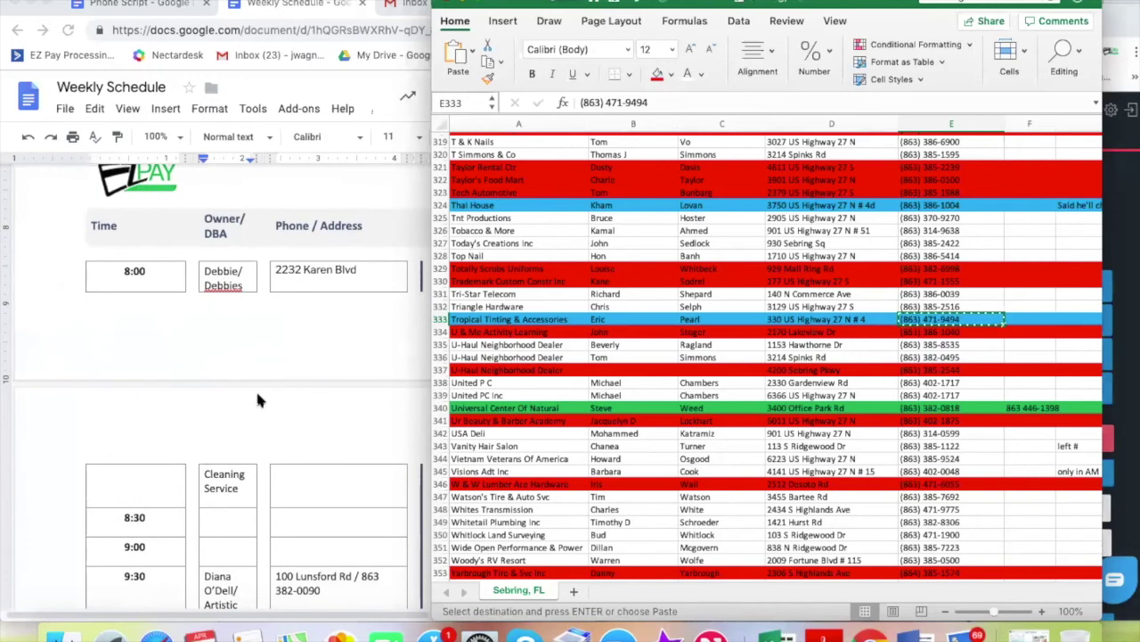
scroll(256, 400, up, 9)
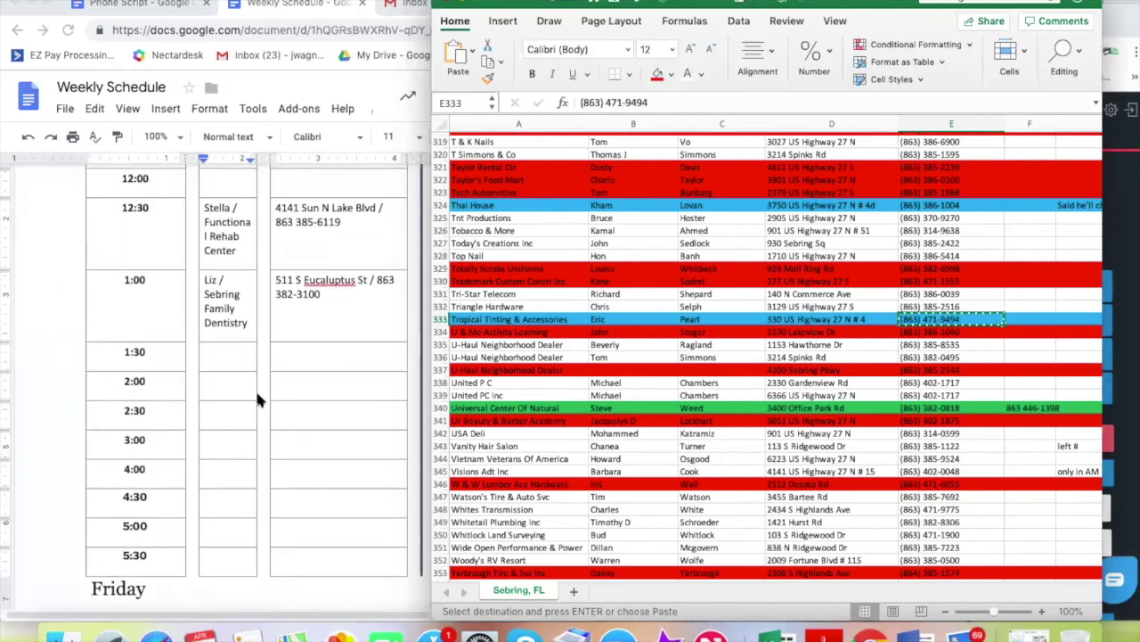
scroll(257, 400, up, 3)
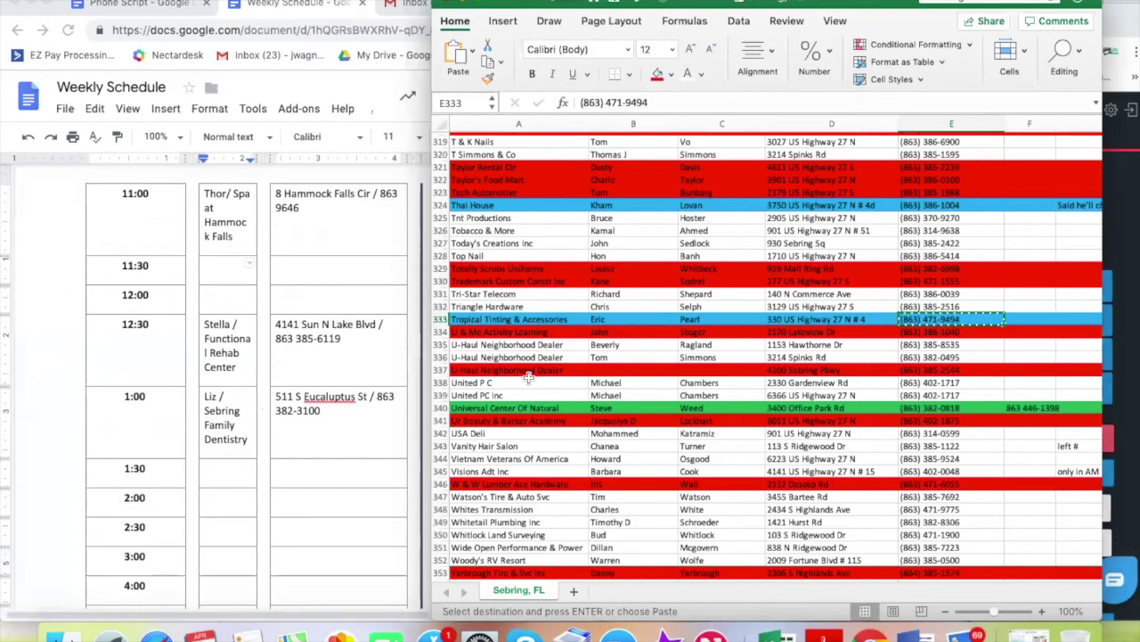
click(214, 271)
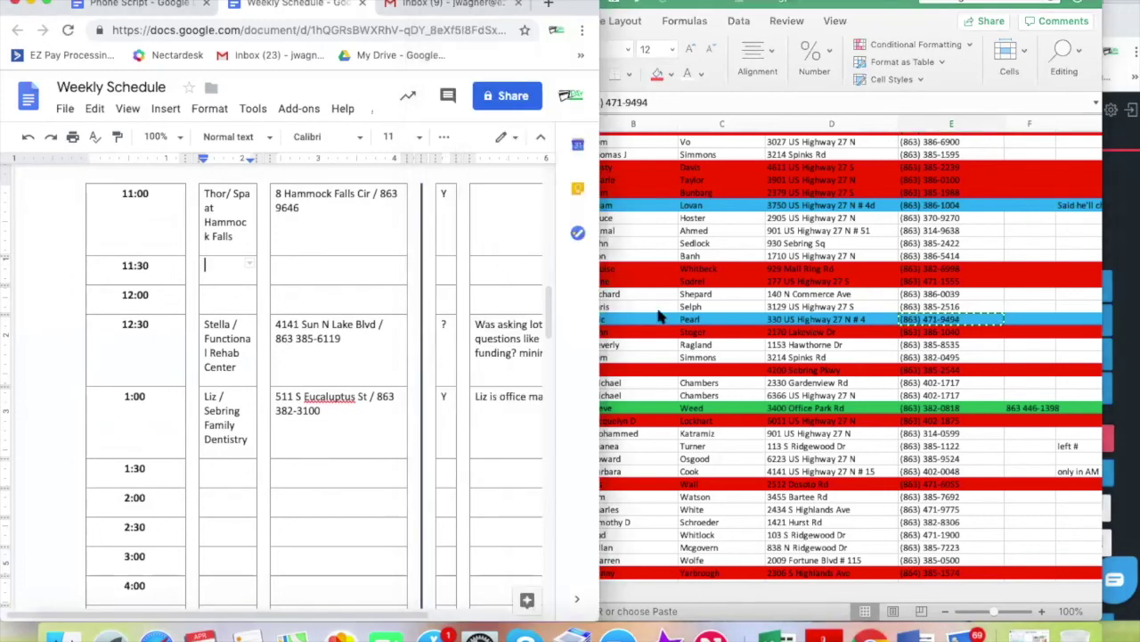
Check the Tropical Tinting lead's details, then fill its row A333:E333 green in Excel
click(641, 323)
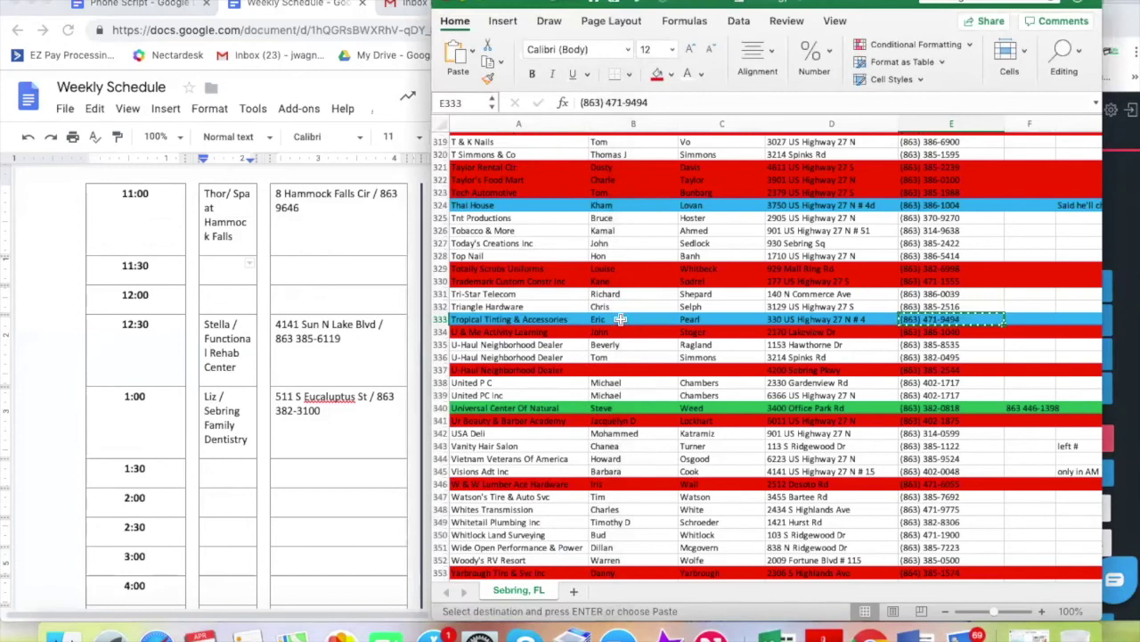
click(621, 319)
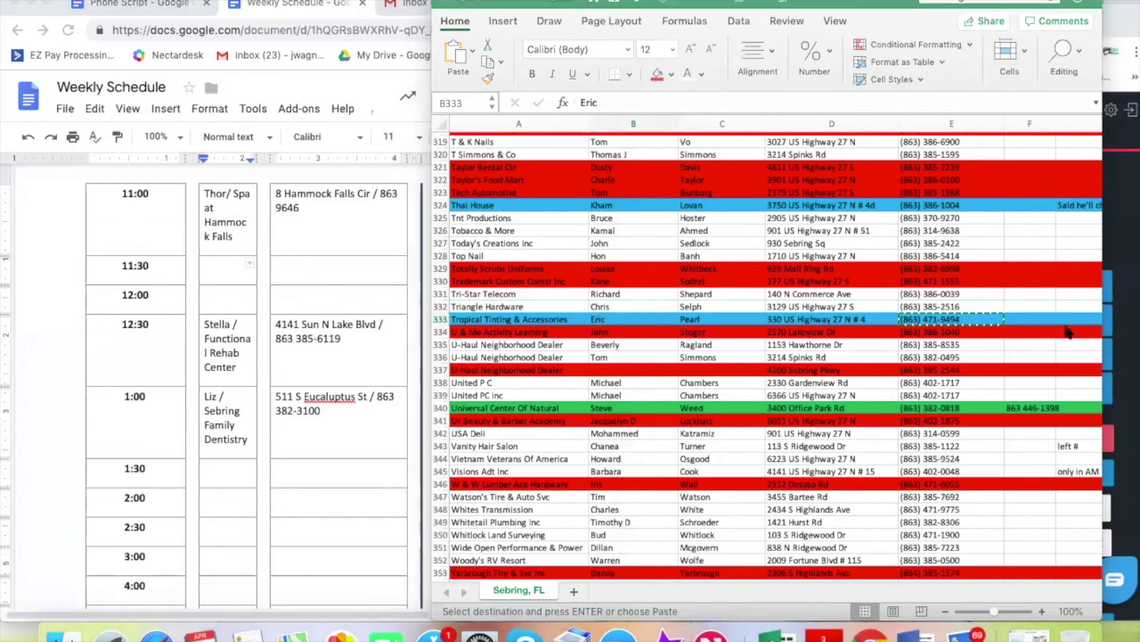
click(1132, 201)
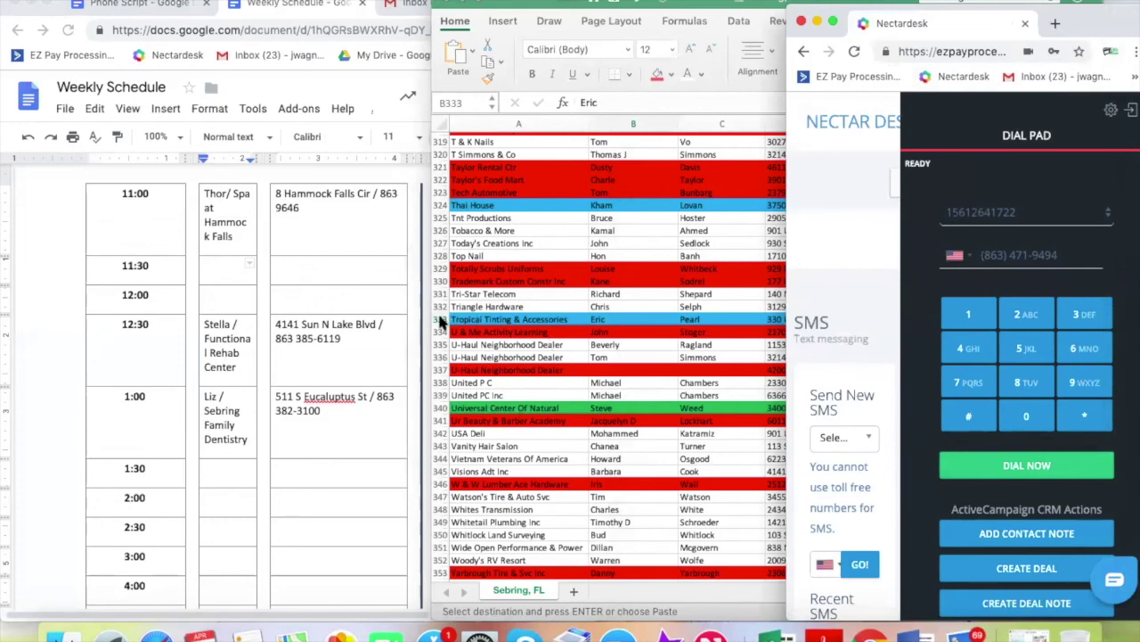
click(461, 319)
shift+click(996, 319)
click(672, 74)
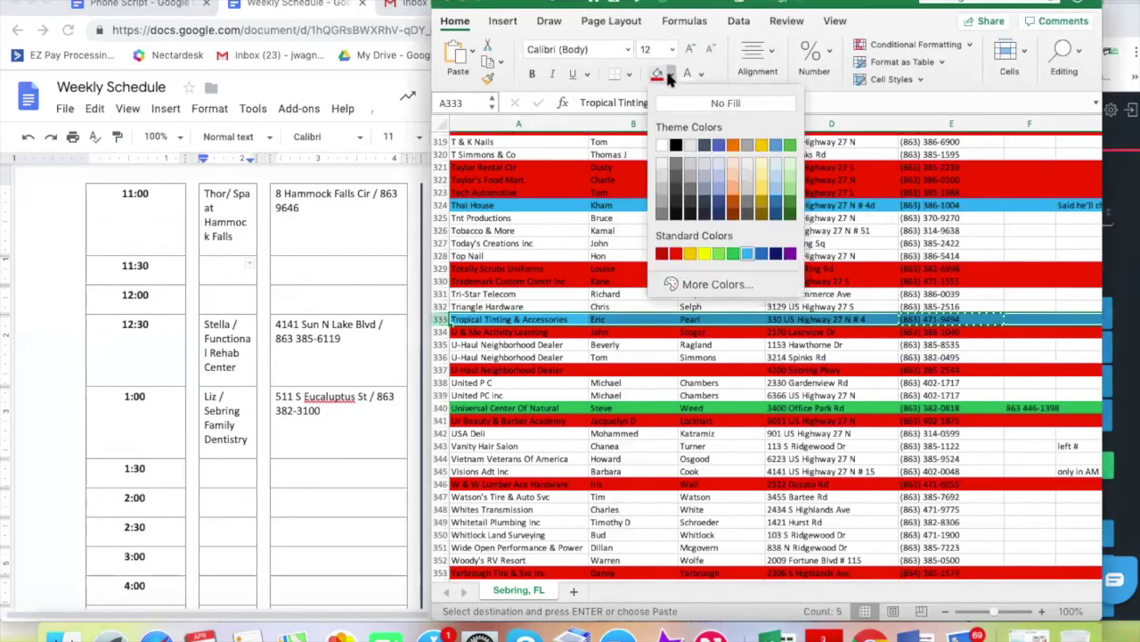
click(733, 256)
click(683, 419)
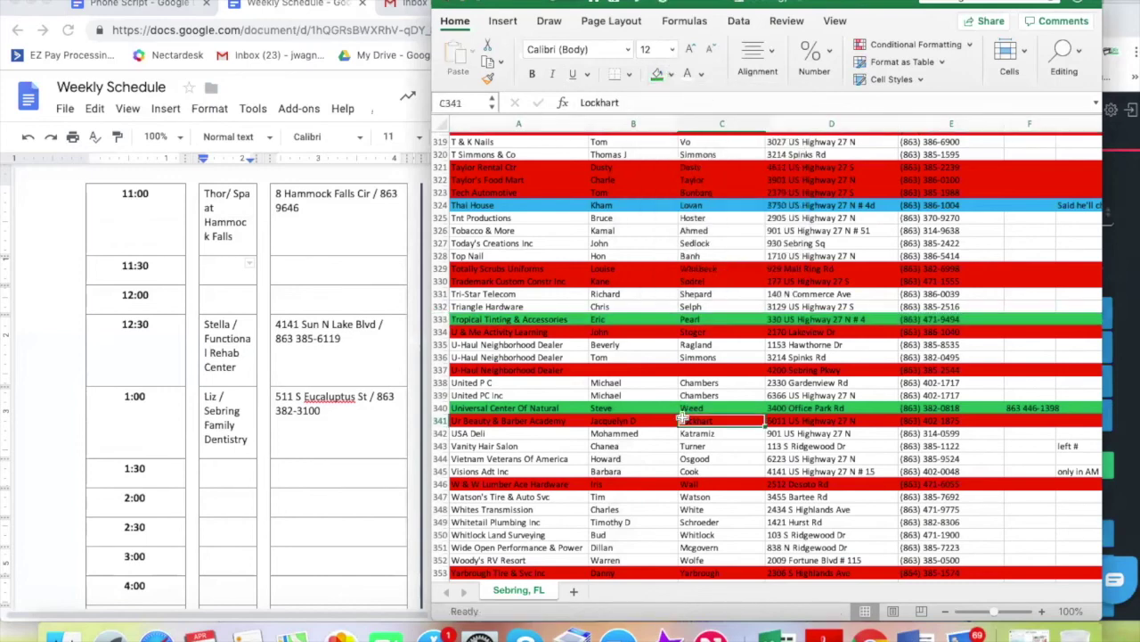
click(226, 275)
Enter the owner's name with Tropical Tinting & Accessories, plus the business address and phone, in the 11:30 row
text(E)
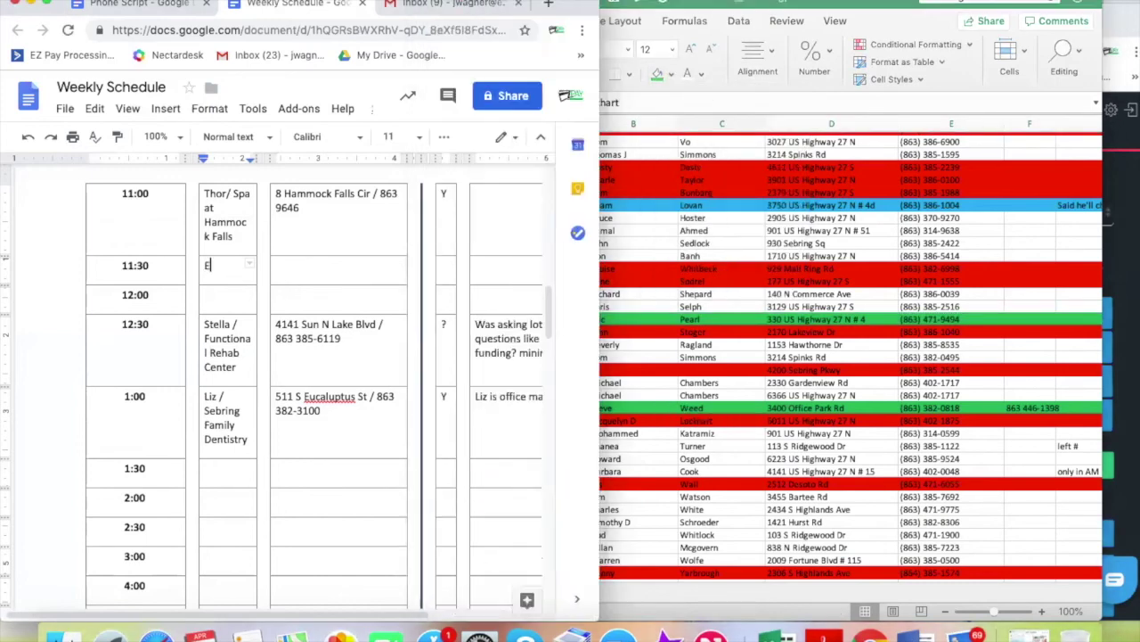
text(ric /)
click(621, 328)
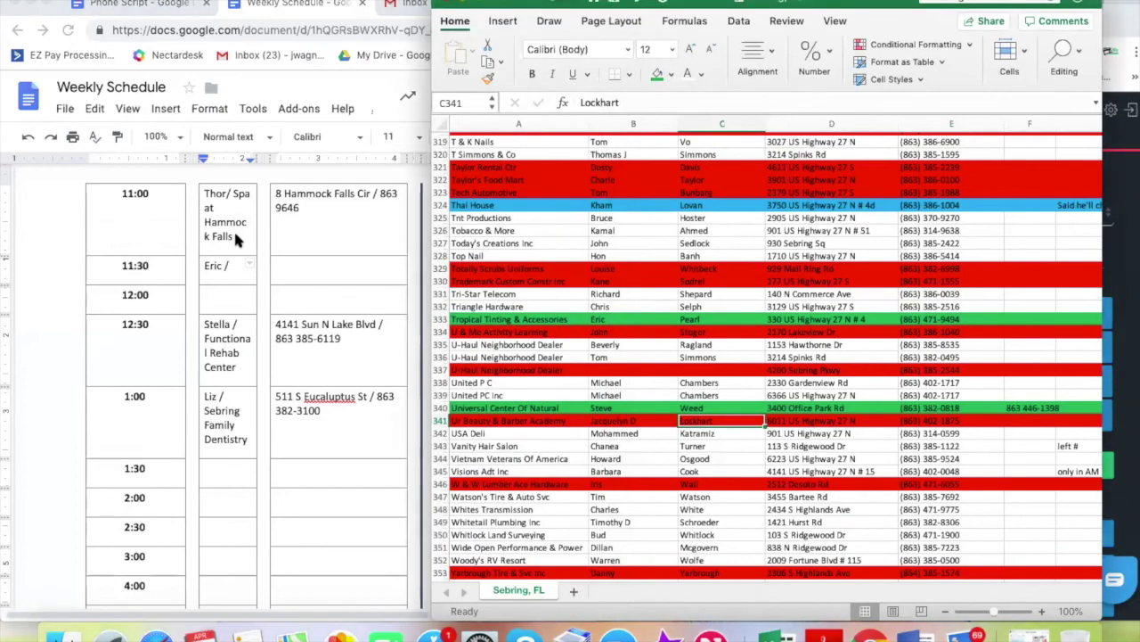
click(234, 270)
text(Tro)
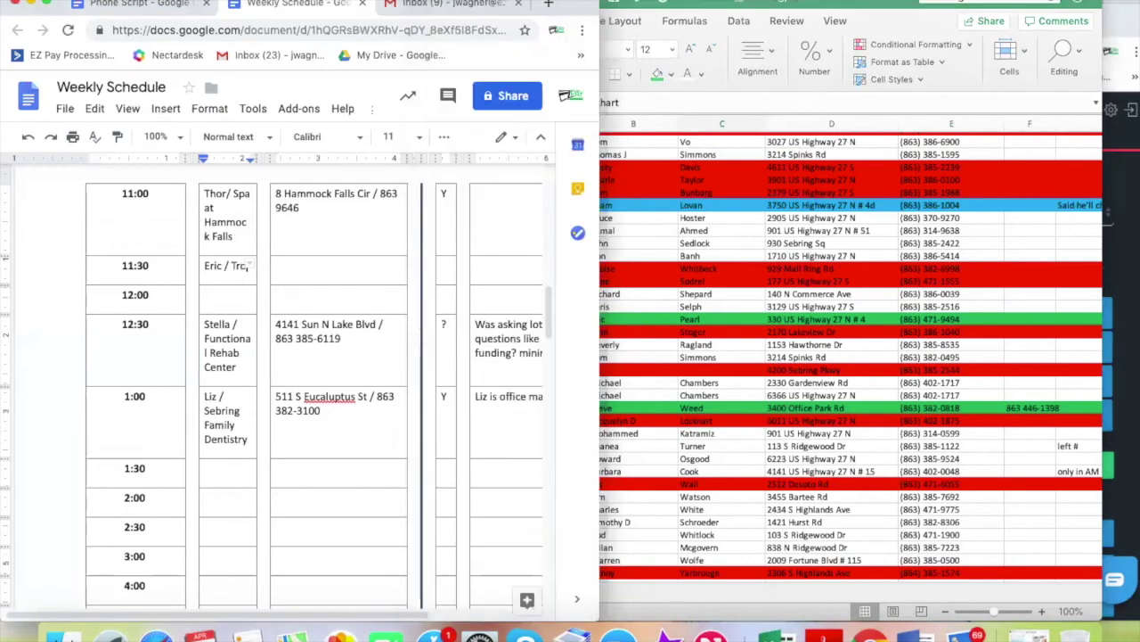
text(pical Tinting )
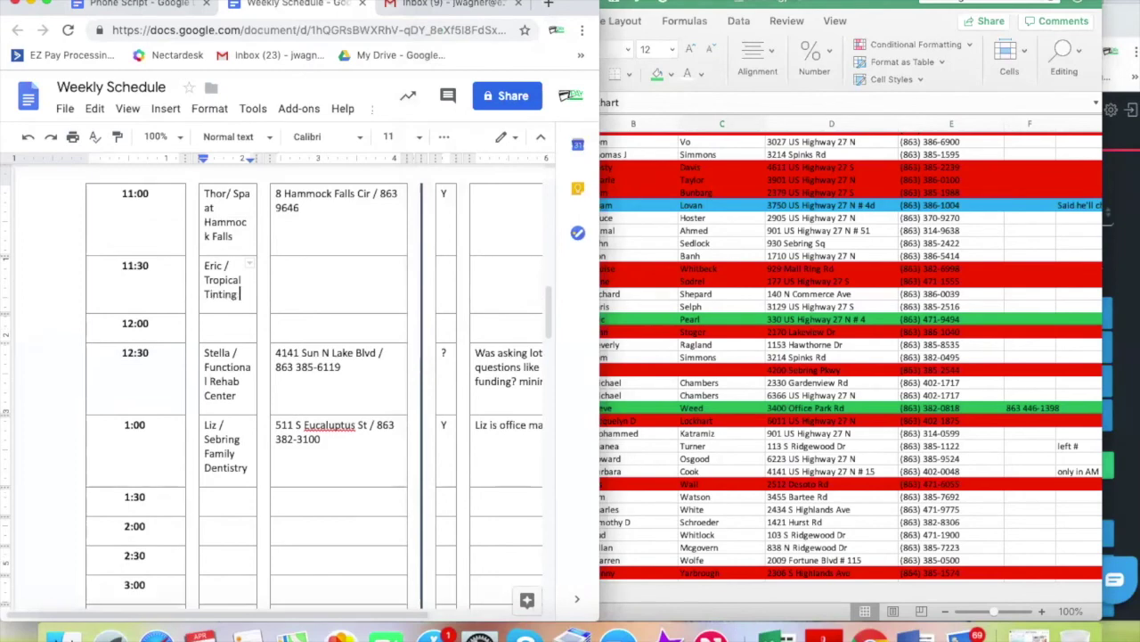
text(& A)
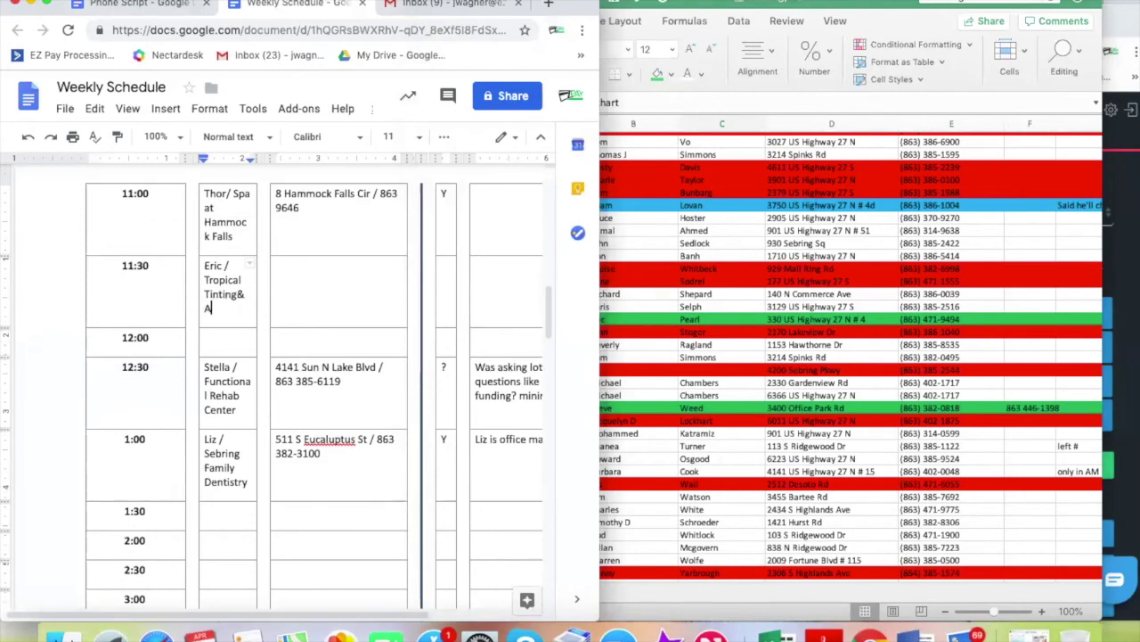
text(ccessories)
click(332, 272)
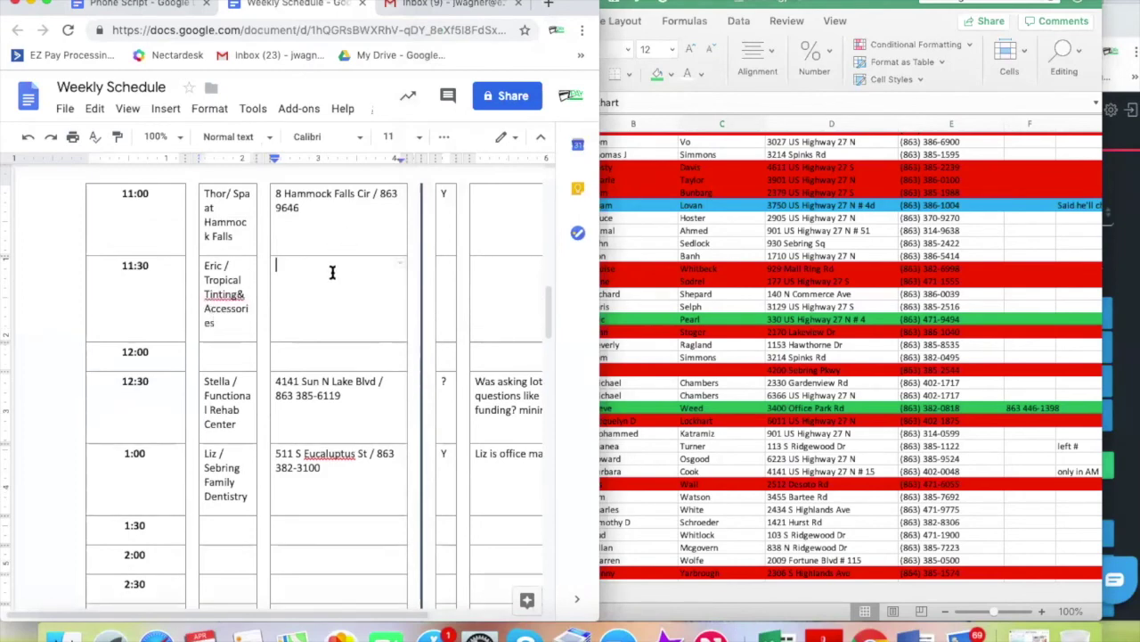
text(330 US Hwy 27th N S)
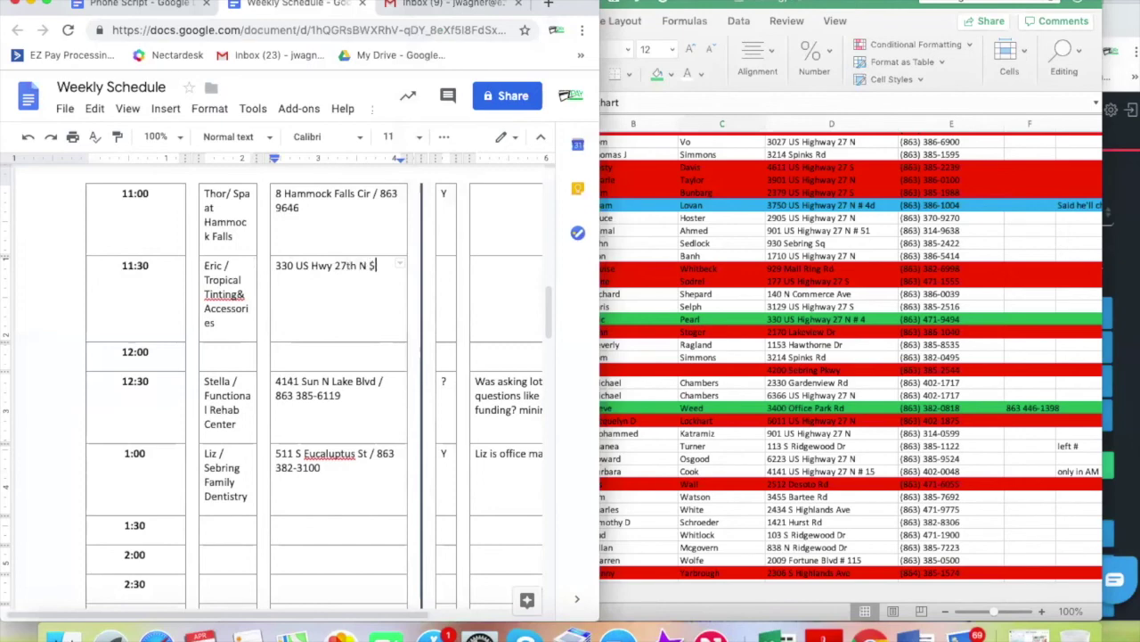
key(BackSpace)
Mark the 11:30 slot N and begin the note 'Has been burned 3 times,'
click(443, 269)
text(N)
click(498, 275)
text(Has s=been )
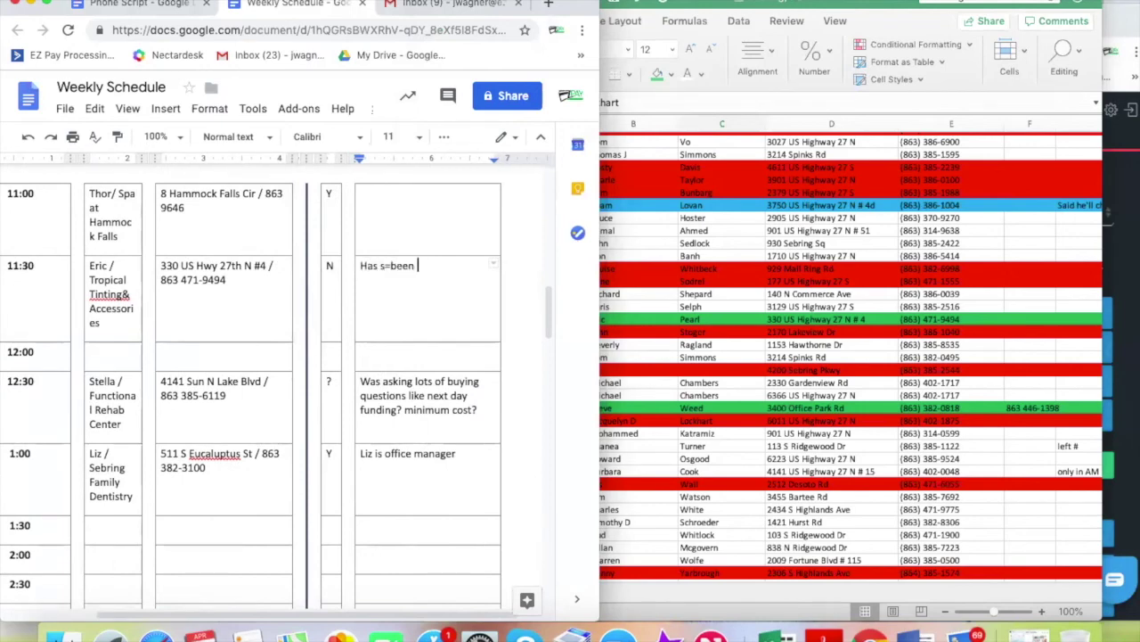
text(burned 3 times,)
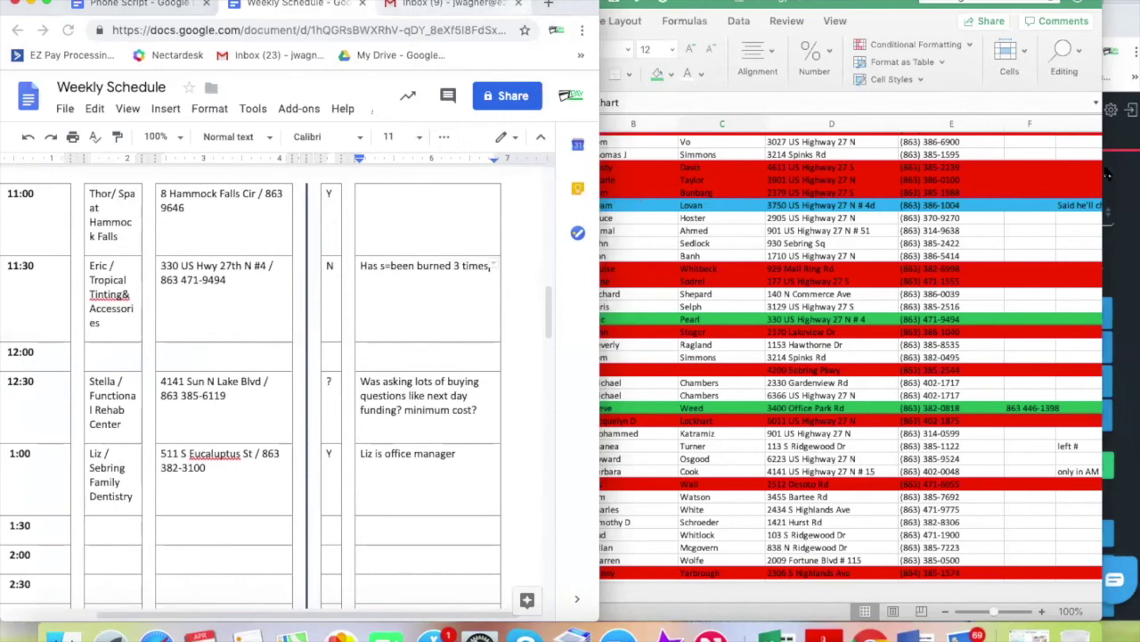
Fix the note's typo and finish it as 'Has been burned 3 times but willing to sit down'
click(389, 272)
key(BackSpace)
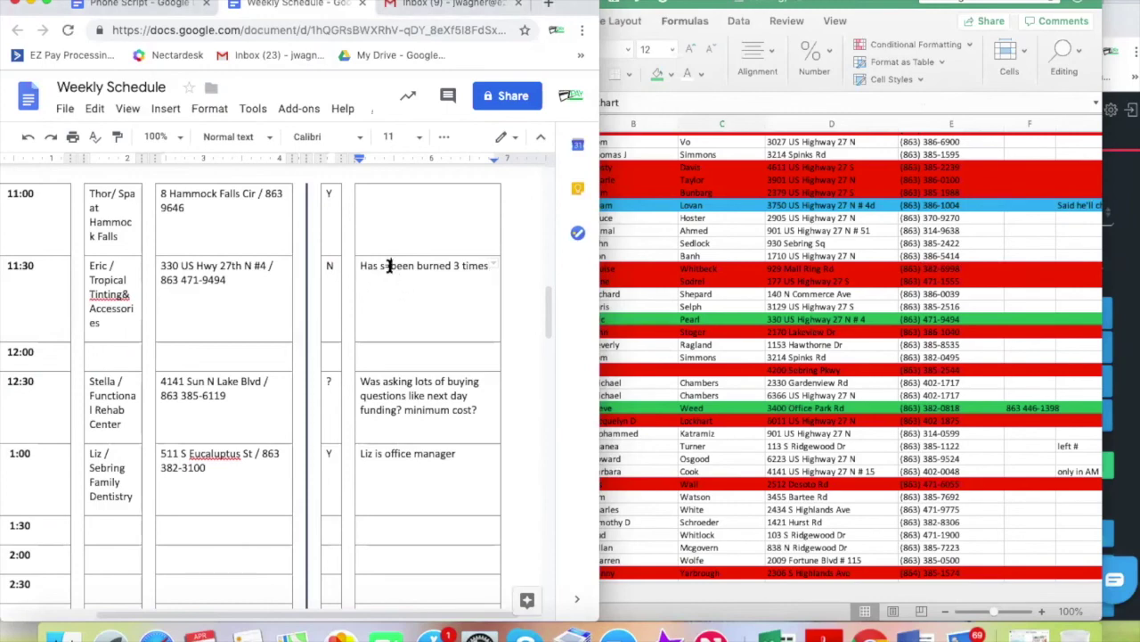
key(BackSpace)
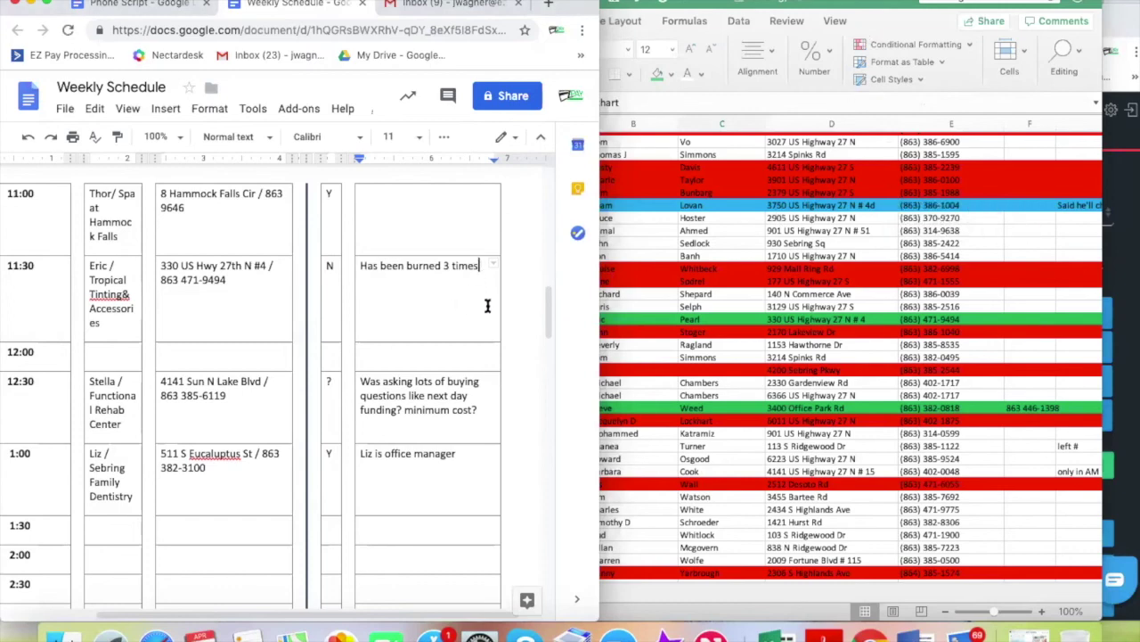
text(w)
key(BackSpace)
text(but willing to sit down)
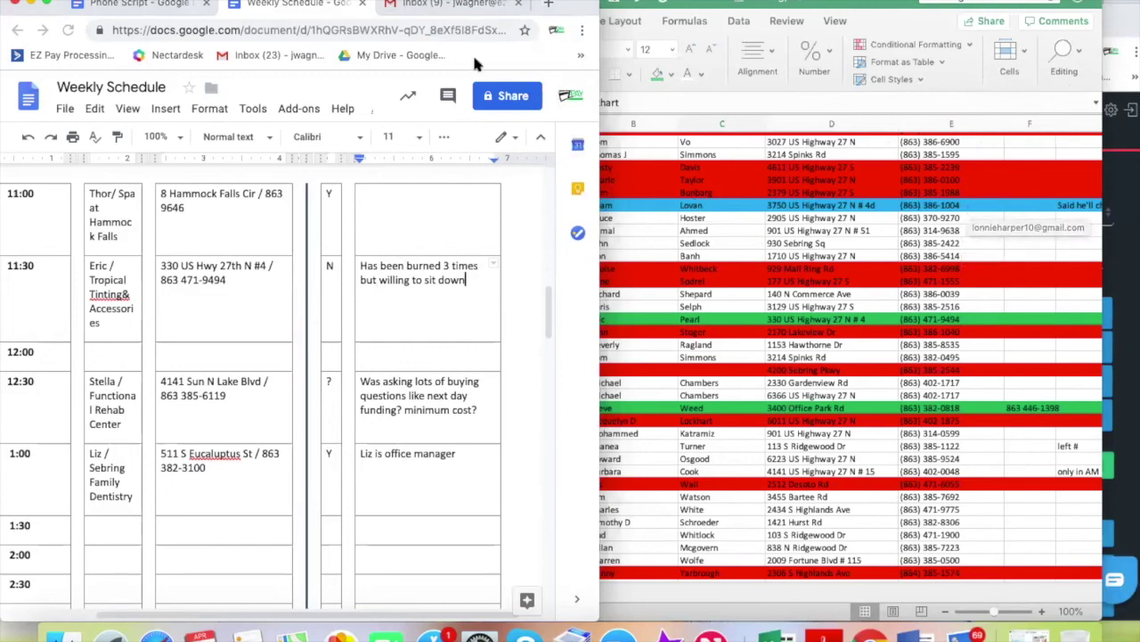
Correct the missing space in 'Tinting &' in the 11:30 business name
mouse_move(579, 5)
mouse_down()
mouse_move(614, 4)
mouse_move(590, 5)
mouse_up()
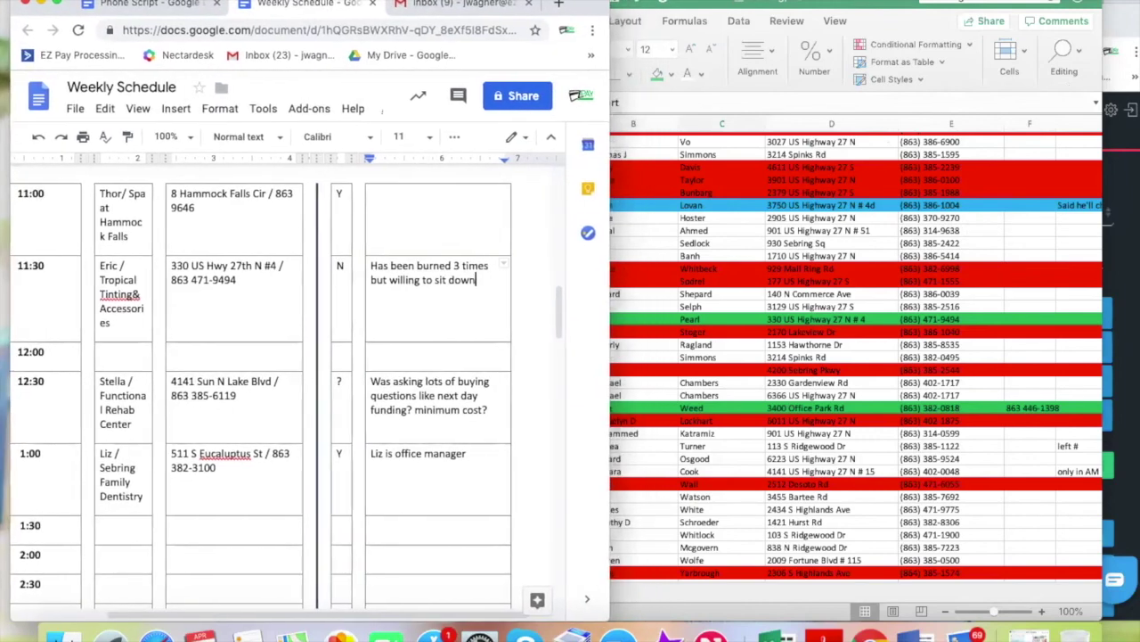
click(132, 295)
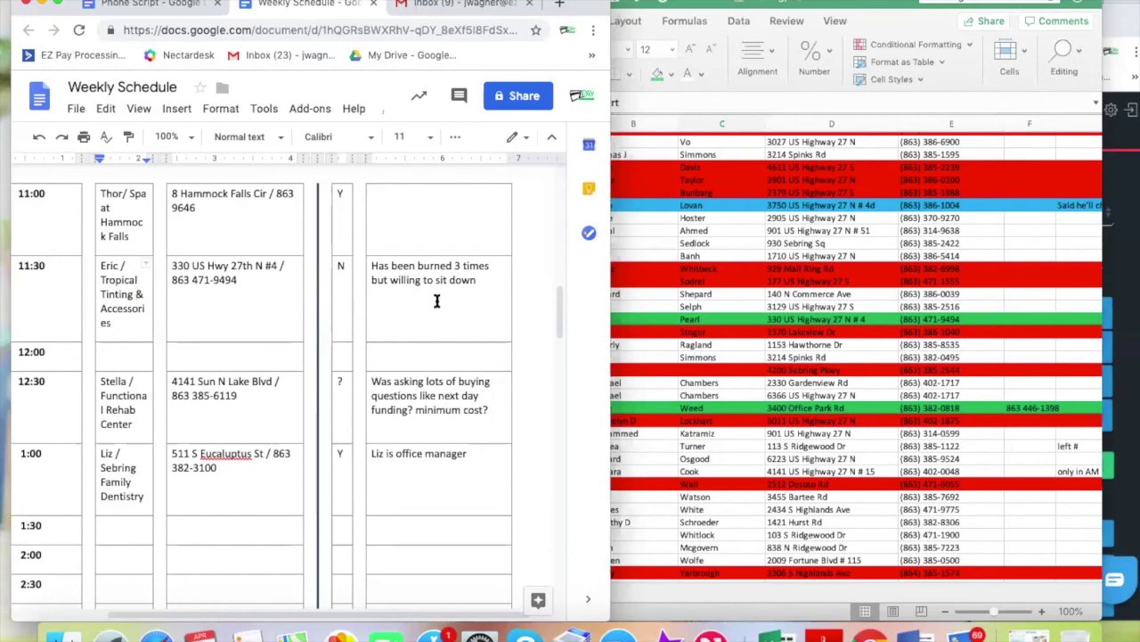
scroll(436, 301, down, 2)
scroll(437, 301, up, 3)
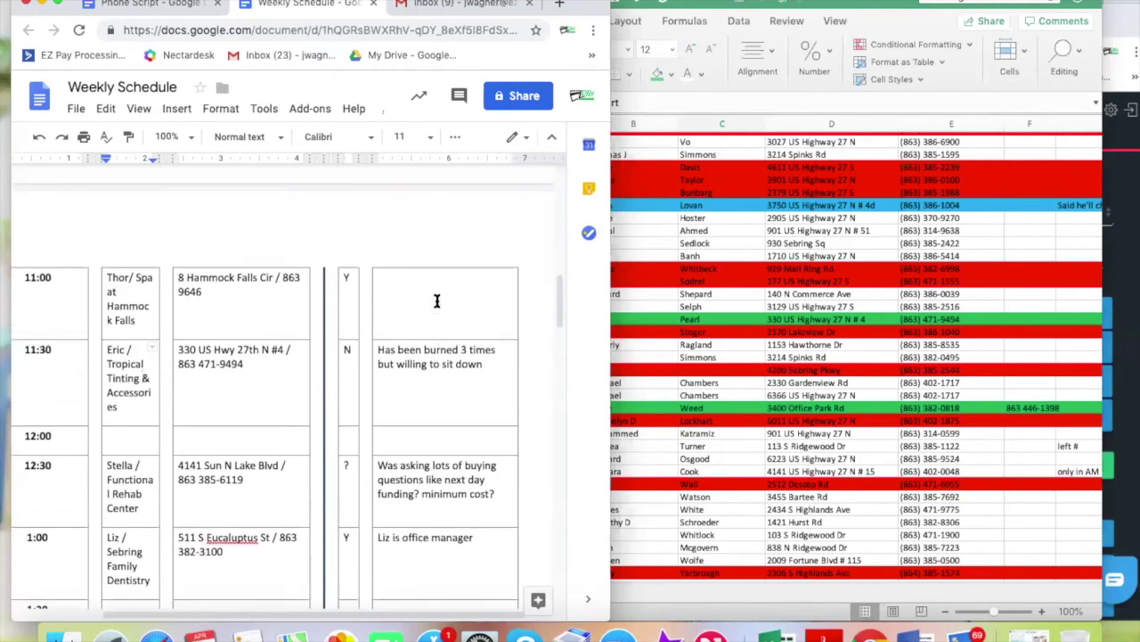
Confirm row 333 (Tropical Tinting & Accessories) is green in Excel, then return to the Weekly Schedule
click(713, 321)
click(630, 319)
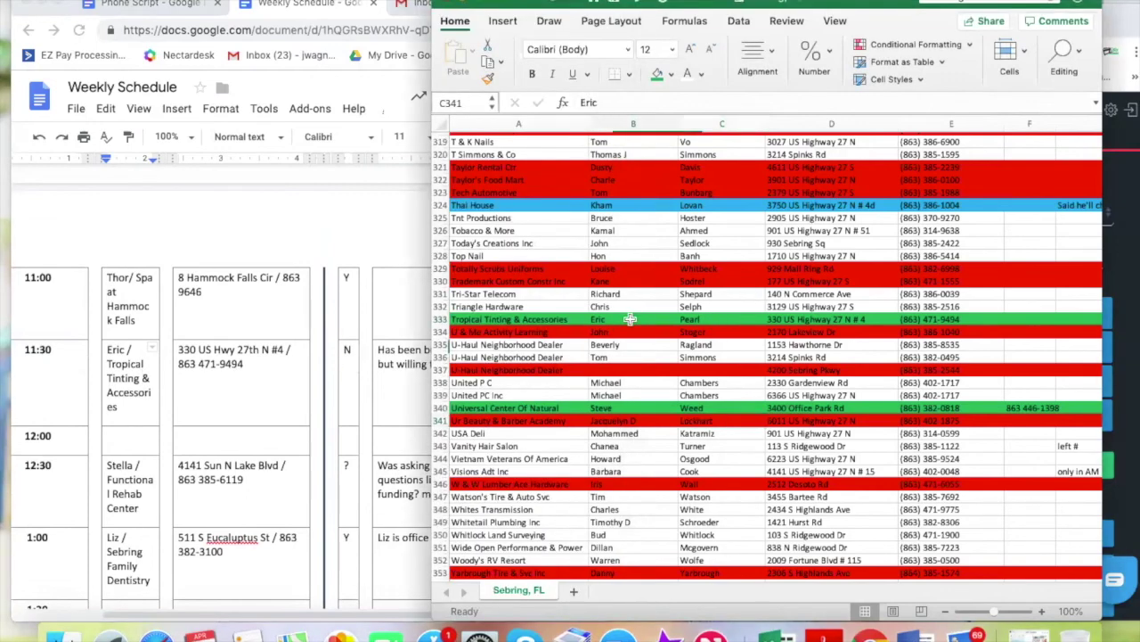
click(519, 319)
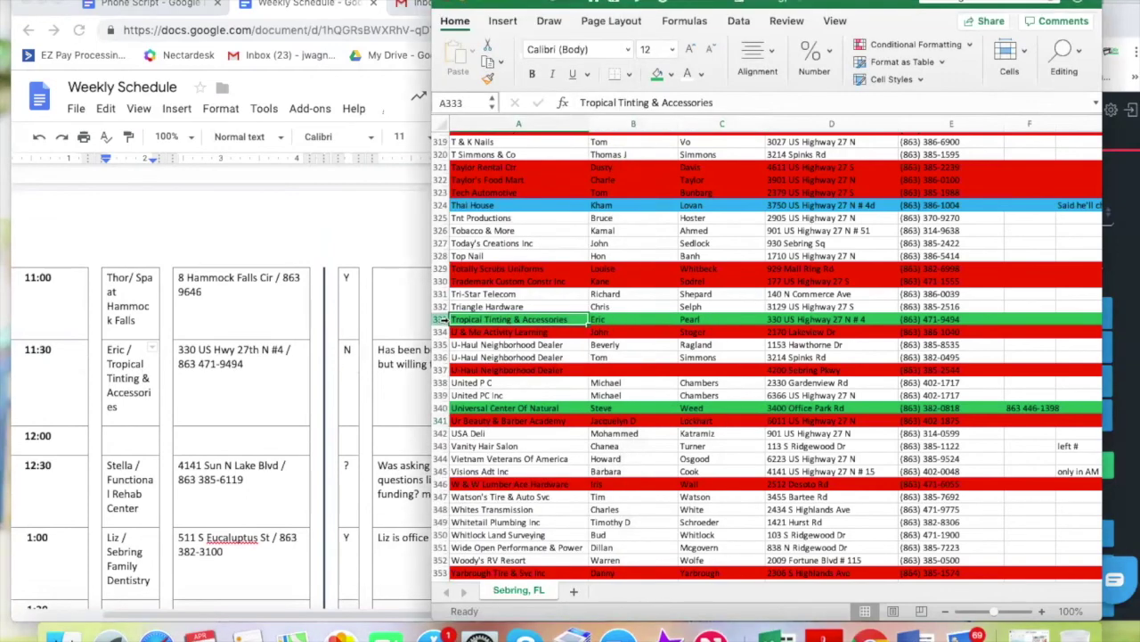
click(441, 319)
click(463, 319)
click(668, 367)
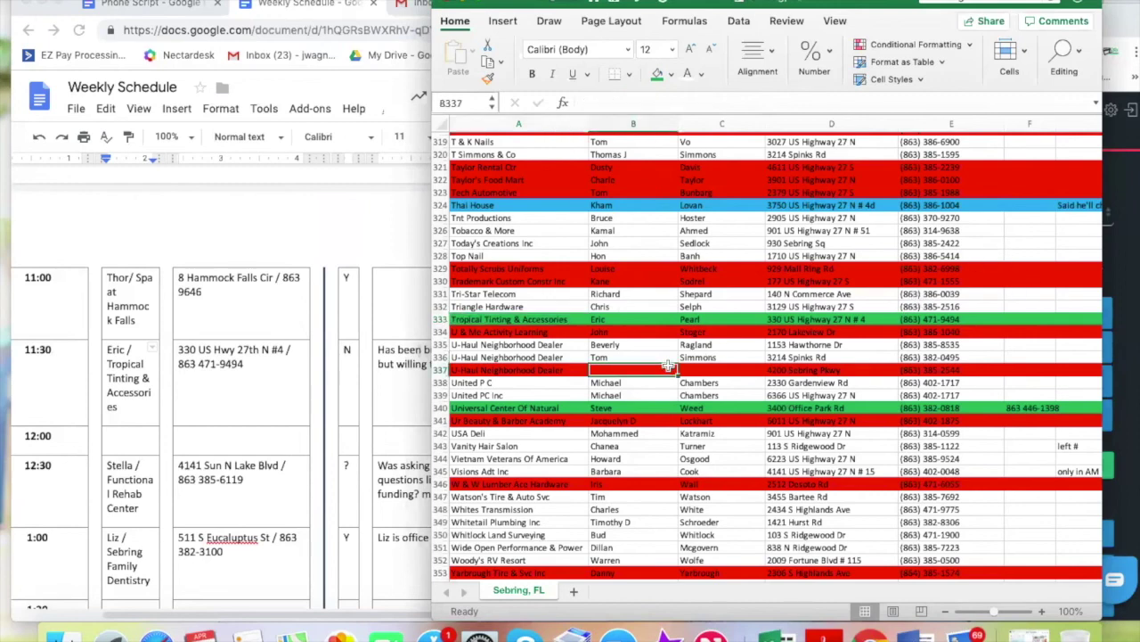
click(285, 401)
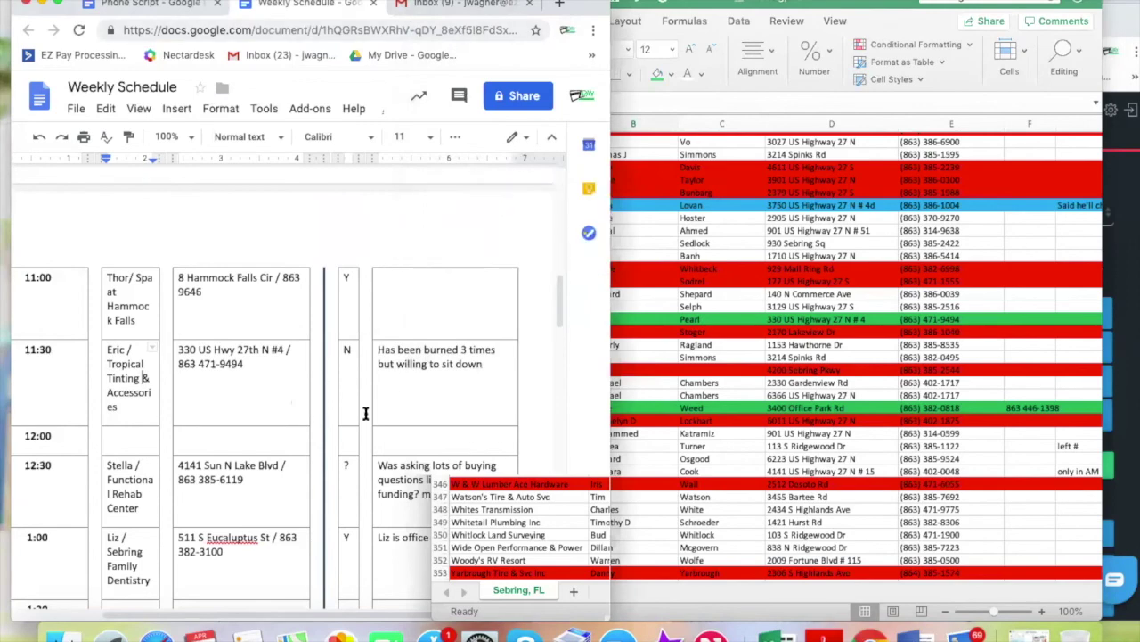
scroll(365, 412, up, 6)
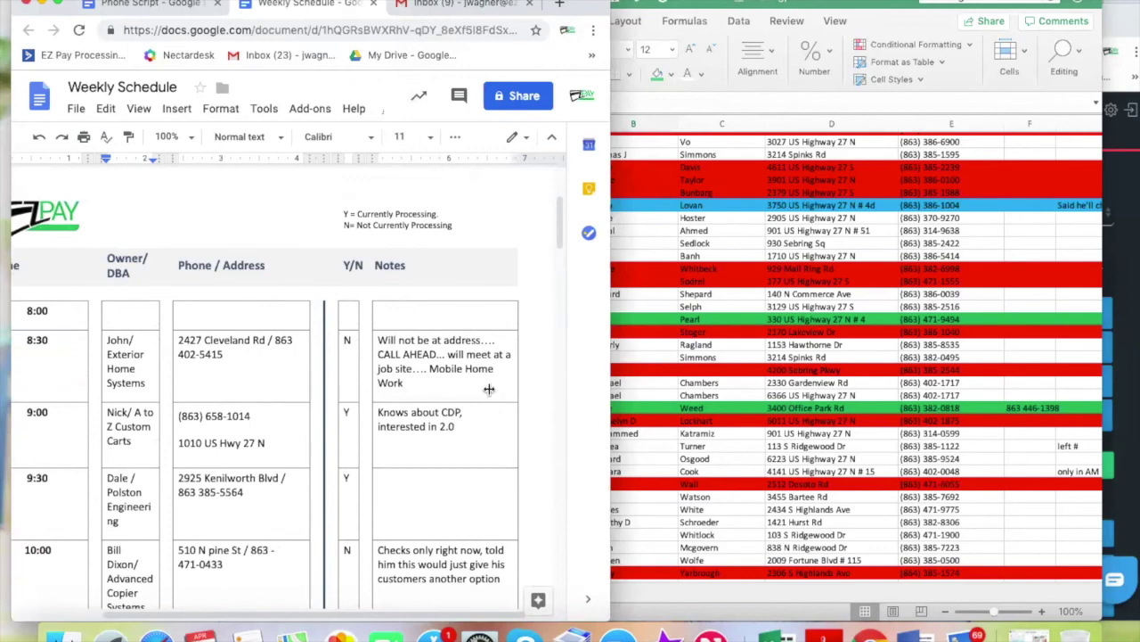
Look over the booked slots in the Weekly Schedule, then switch to the Phone Script document
scroll(237, 425, down, 3)
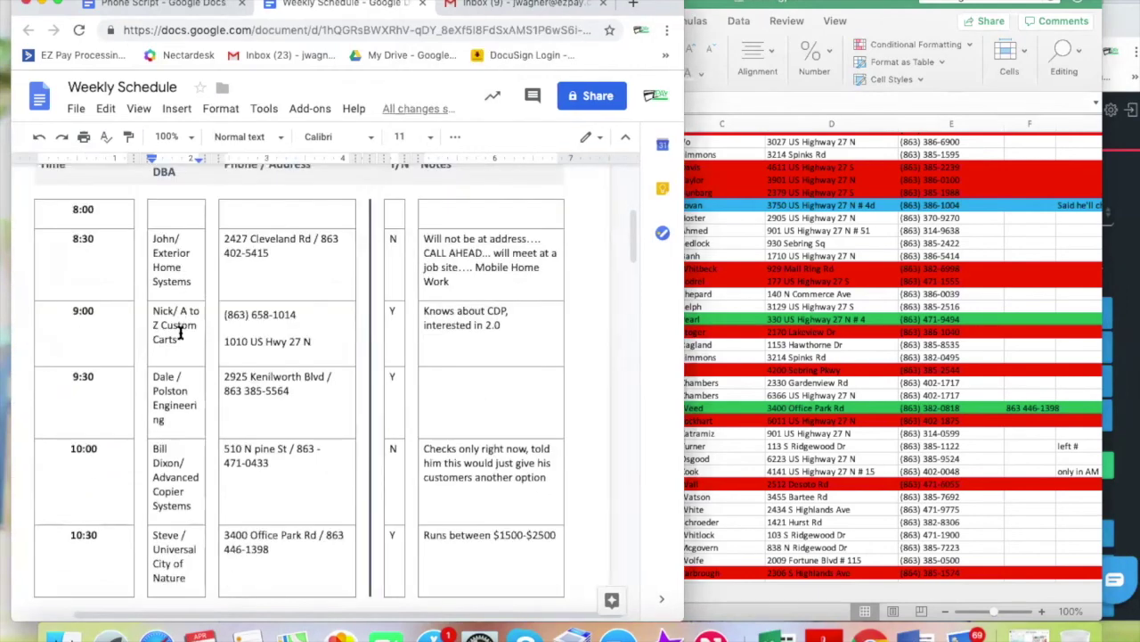
scroll(180, 554, down, 10)
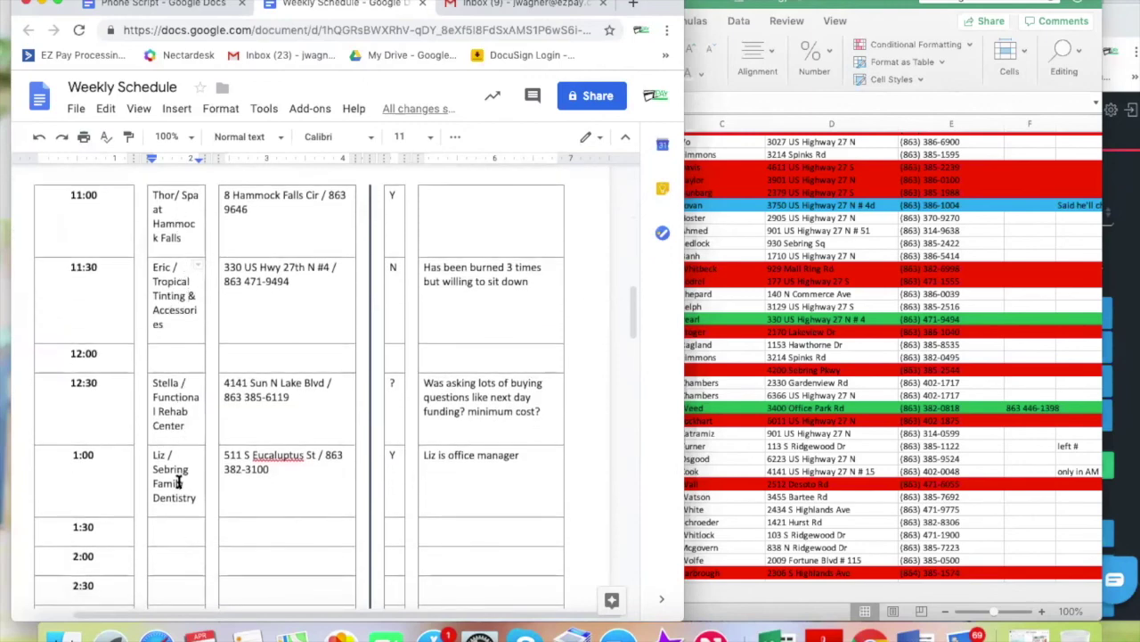
scroll(179, 481, down, 6)
scroll(178, 481, down, 5)
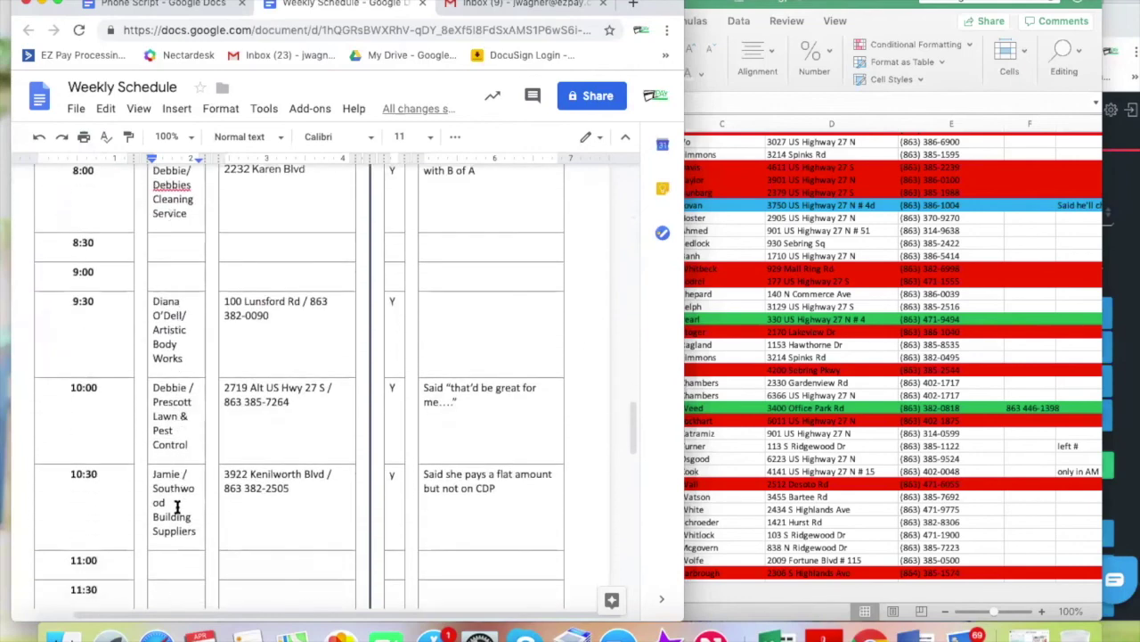
scroll(177, 506, down, 4)
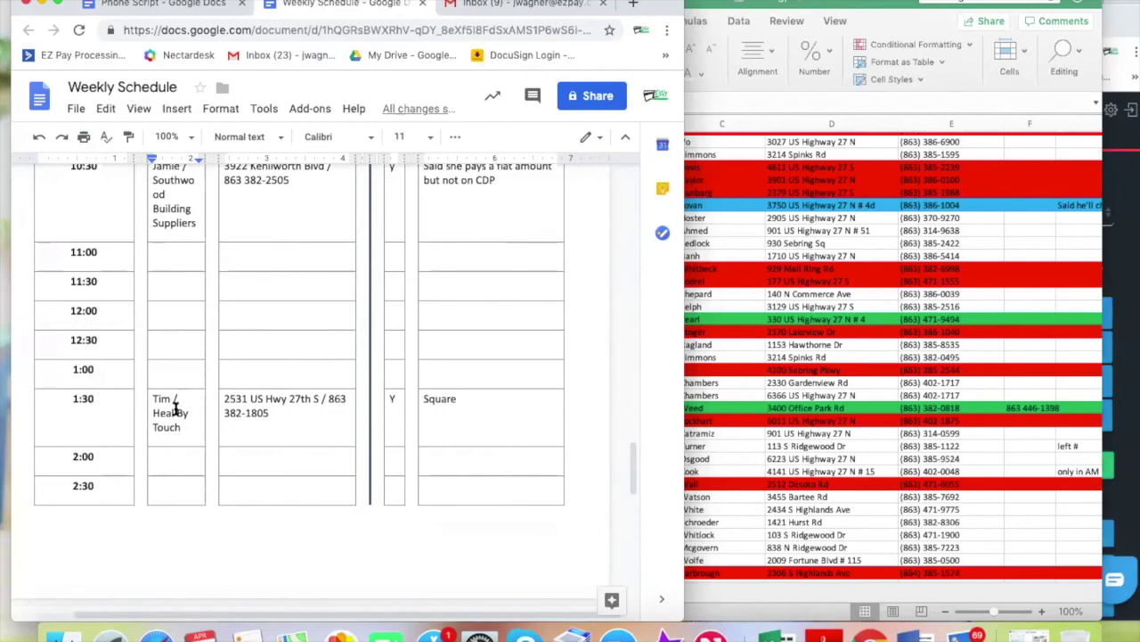
scroll(194, 454, down, 5)
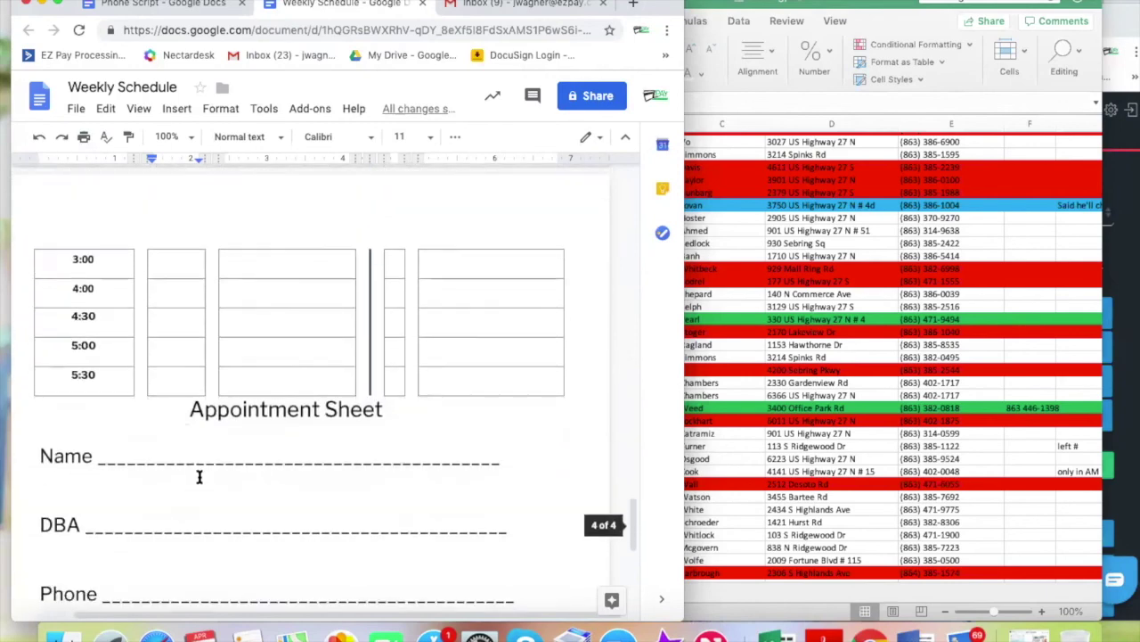
scroll(199, 477, up, 5)
click(169, 4)
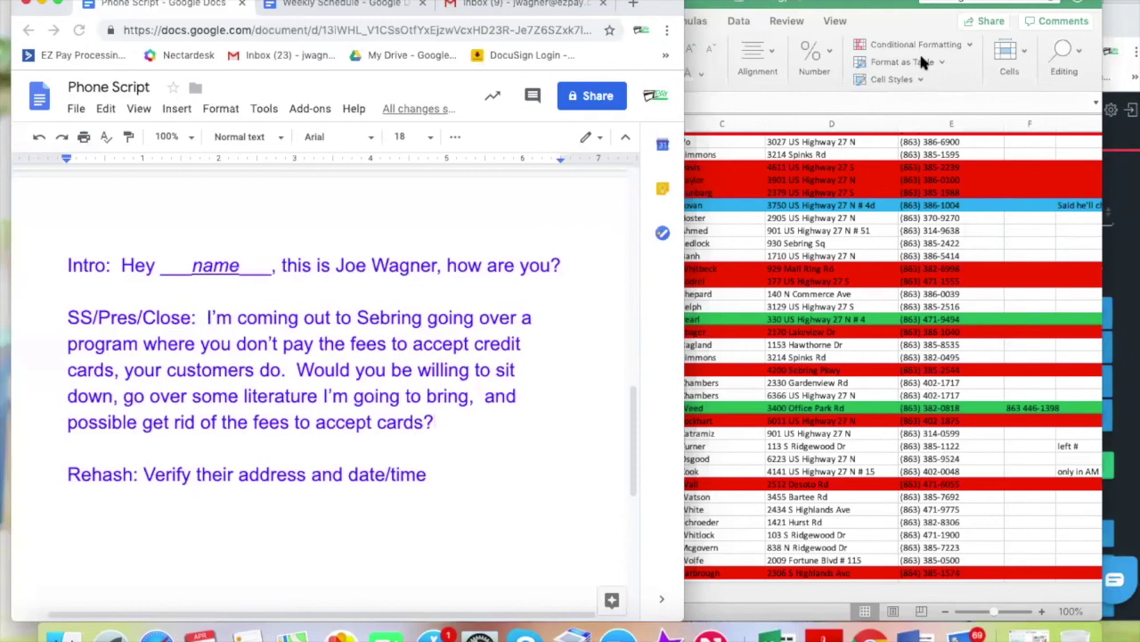
click(1102, 7)
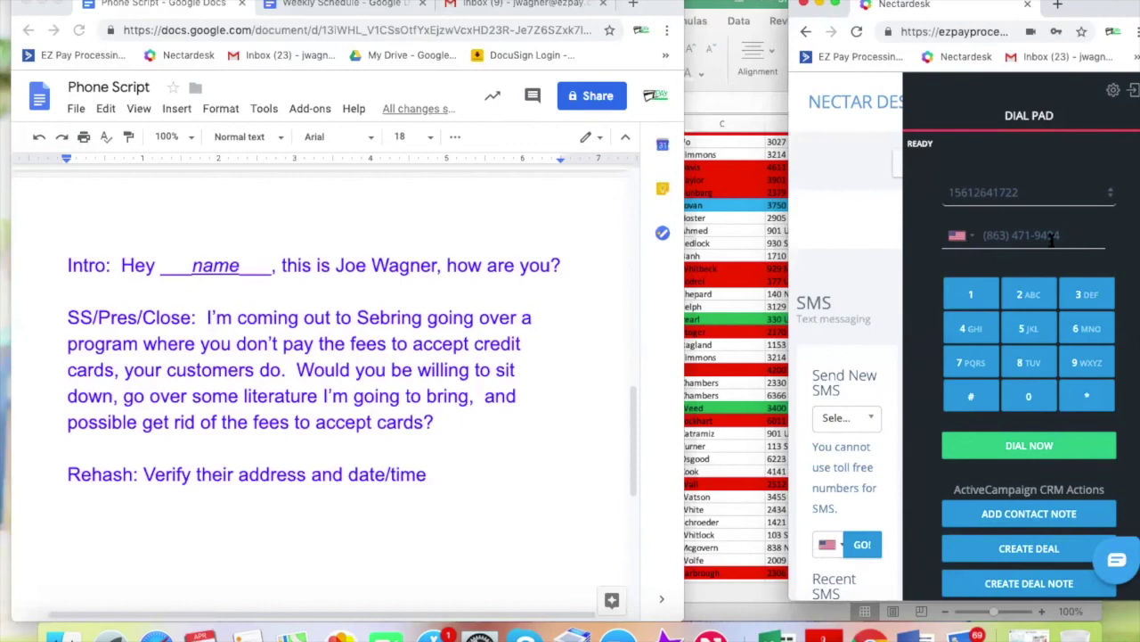
key(super+Tab)
click(945, 242)
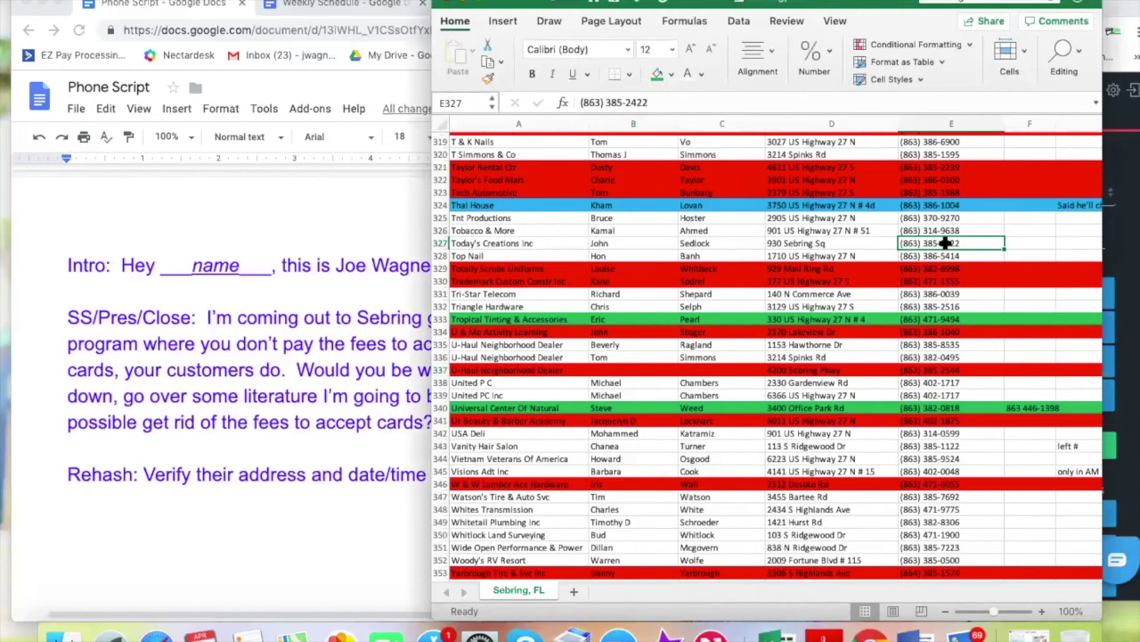
key(super+c)
click(1112, 239)
triple_click(1014, 235)
key(super+v)
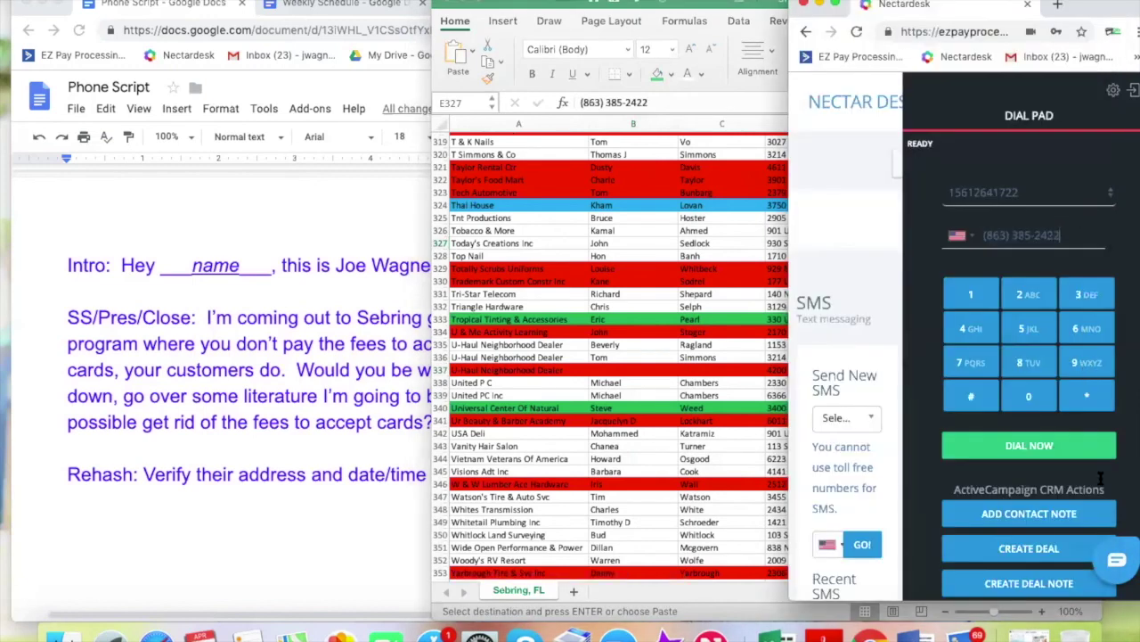
click(1013, 451)
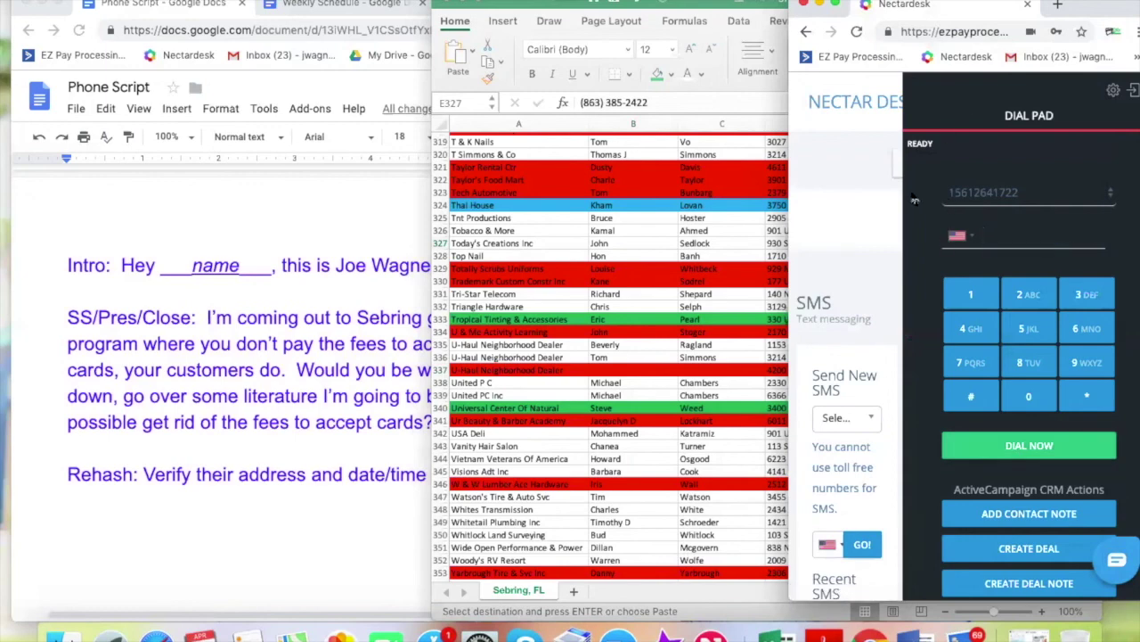
click(686, 235)
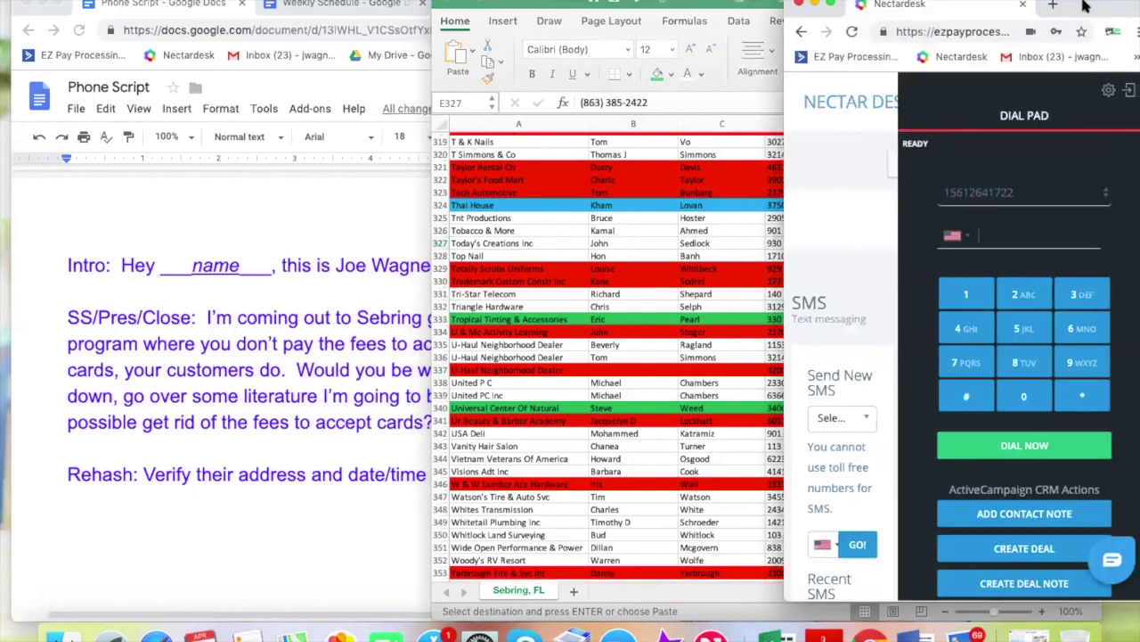
click(747, 232)
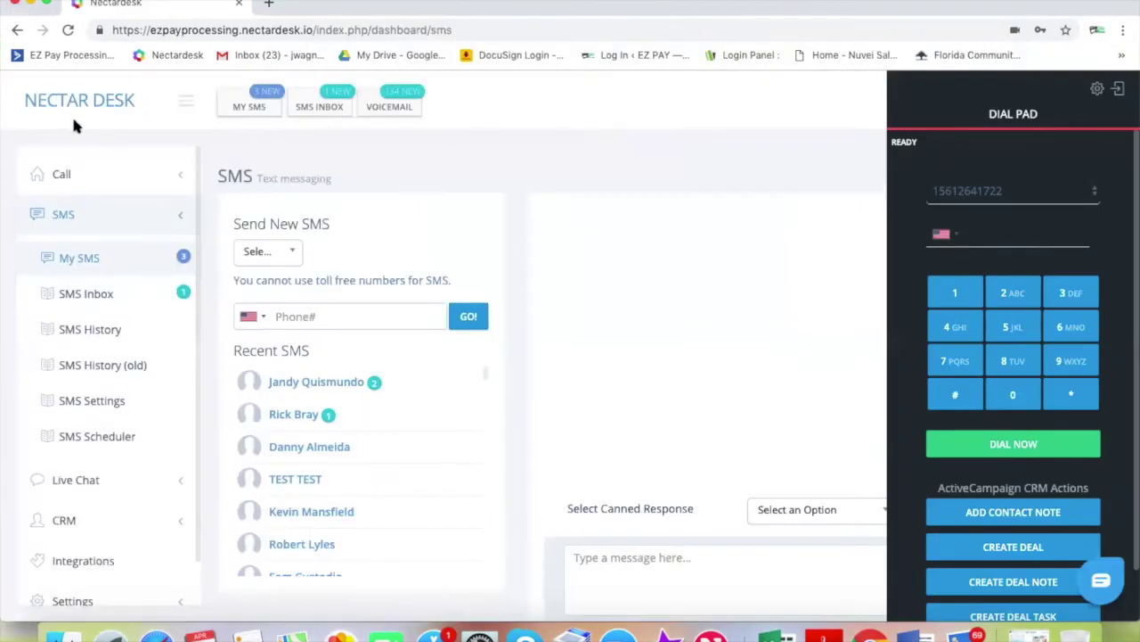
View Agent Activity on the Nectardesk dashboard and move its window to the right side
click(74, 103)
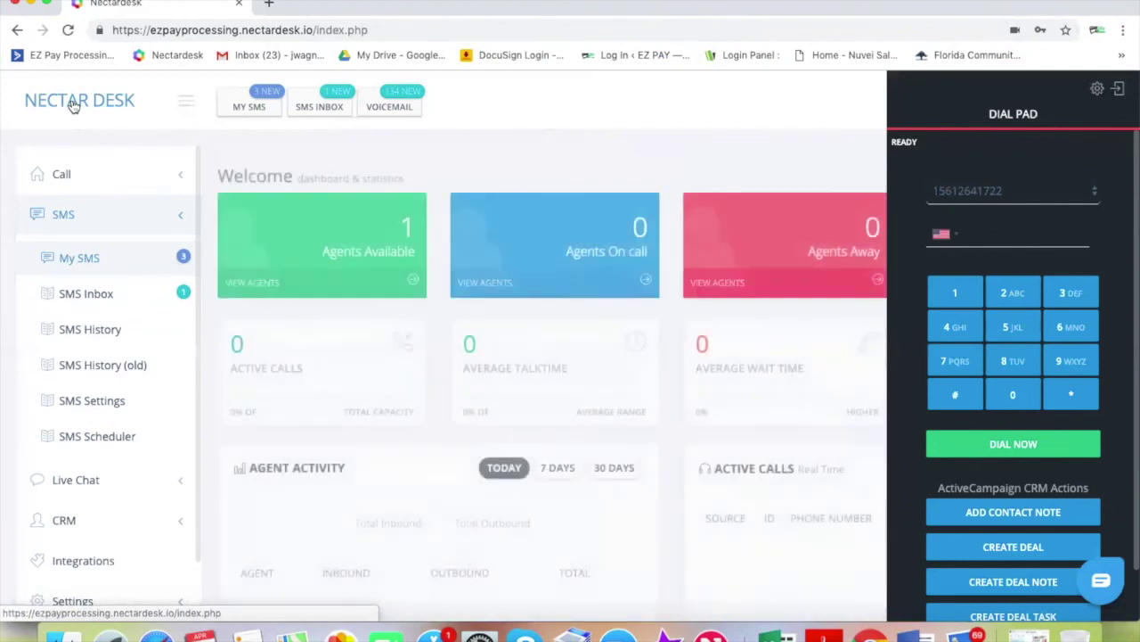
scroll(456, 456, down, 2)
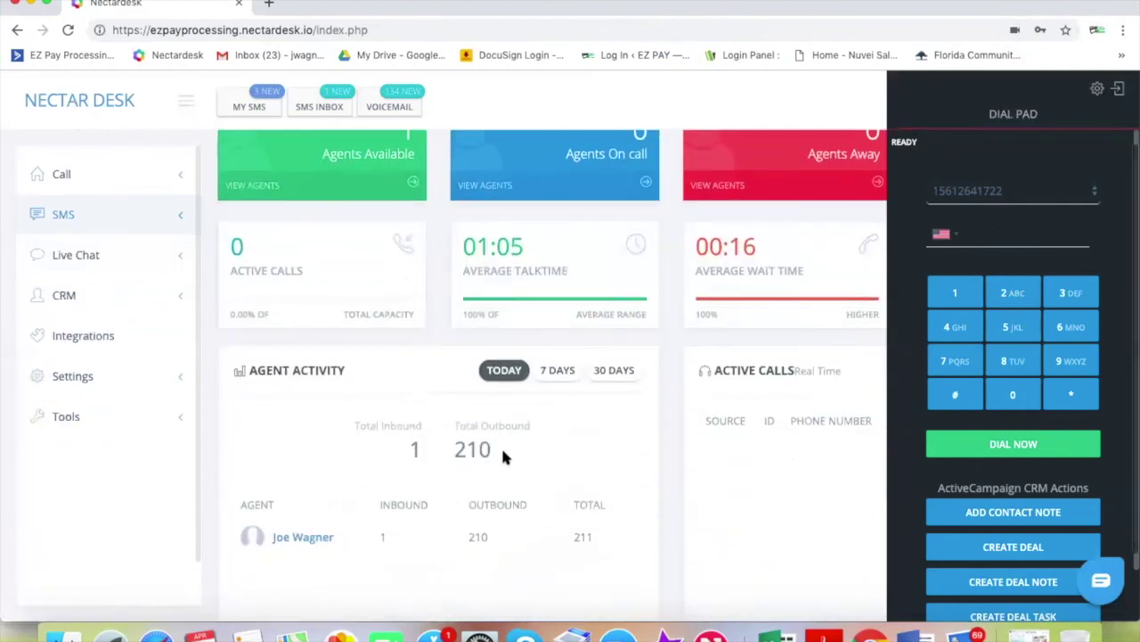
scroll(501, 445, down, 1)
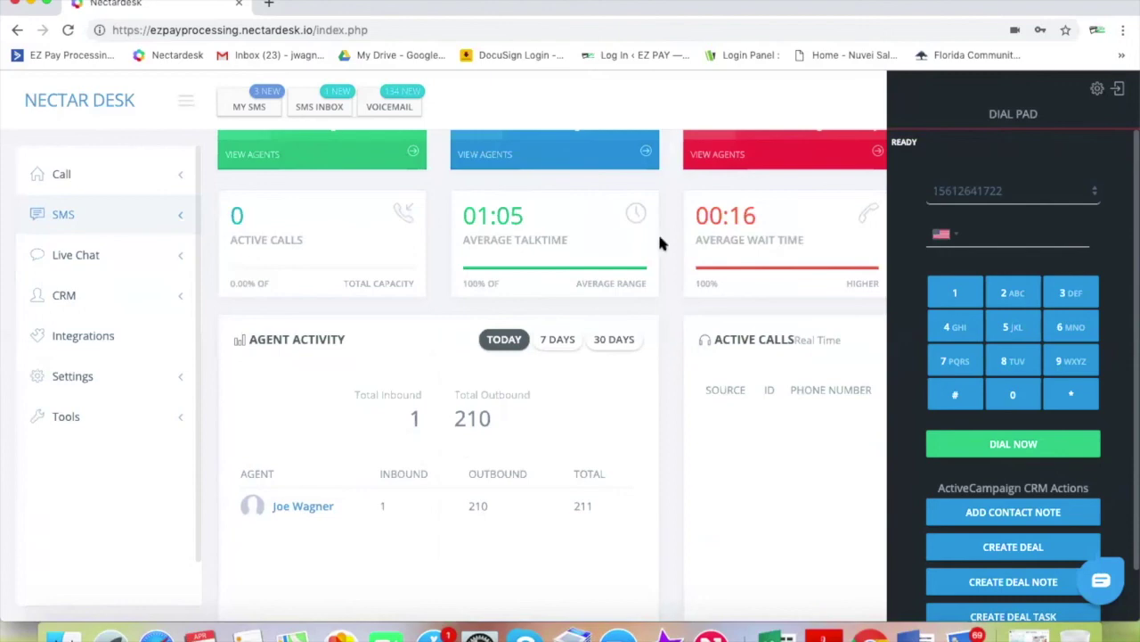
drag(152, 42, 962, 11)
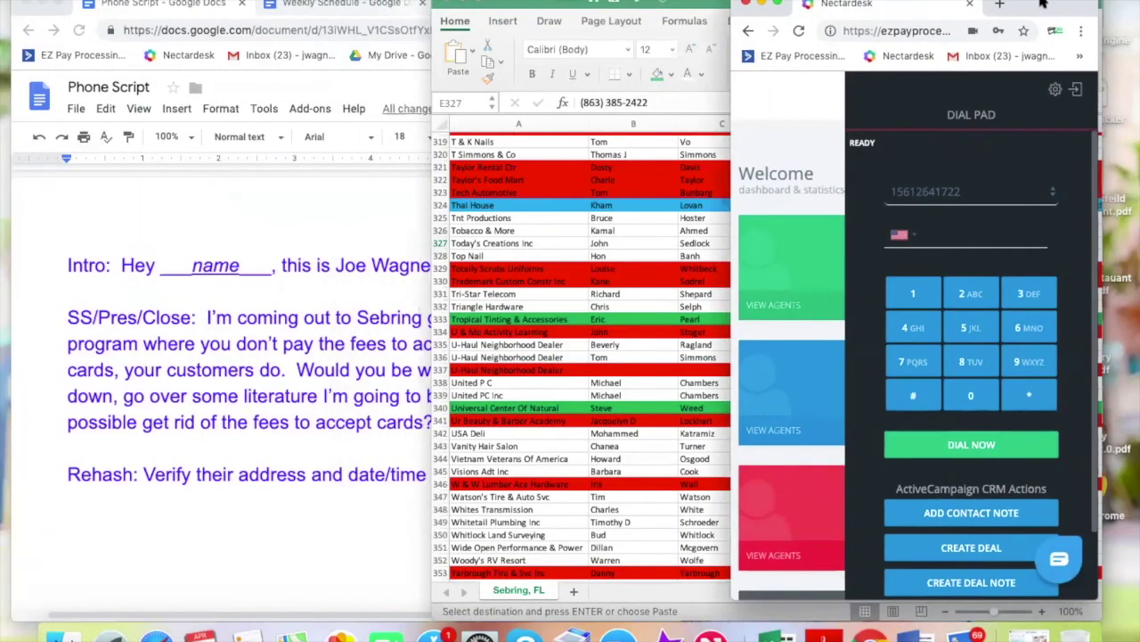
Bring the Sebring, FL lead list forward, browse it, and select Sebring Computers in A270
click(604, 252)
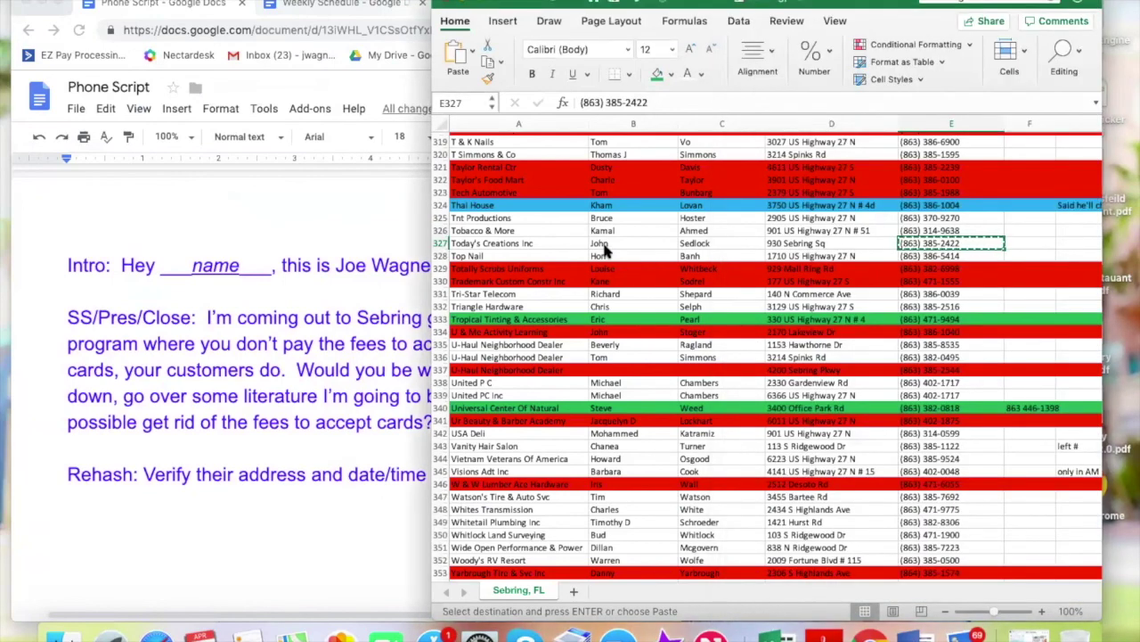
click(273, 418)
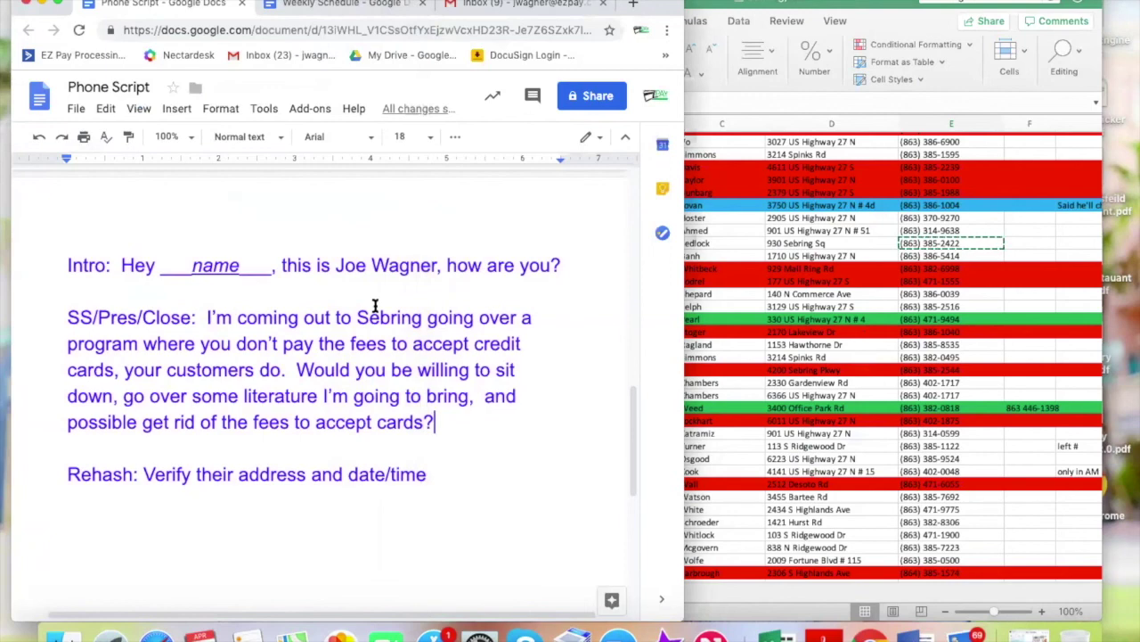
click(688, 299)
click(621, 241)
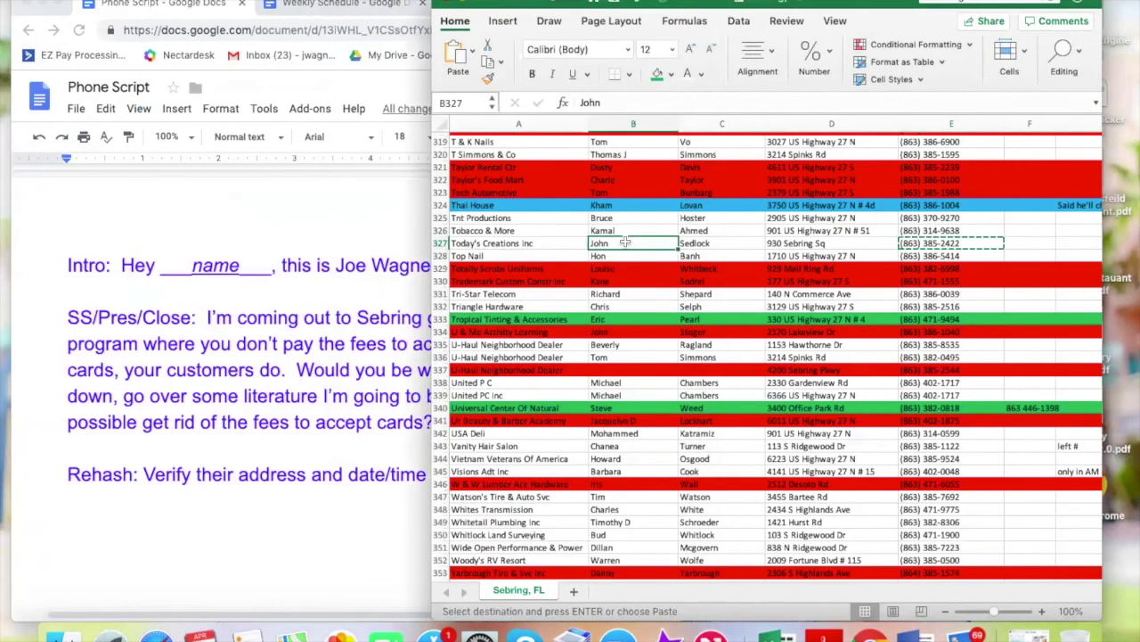
scroll(641, 308, down, 5)
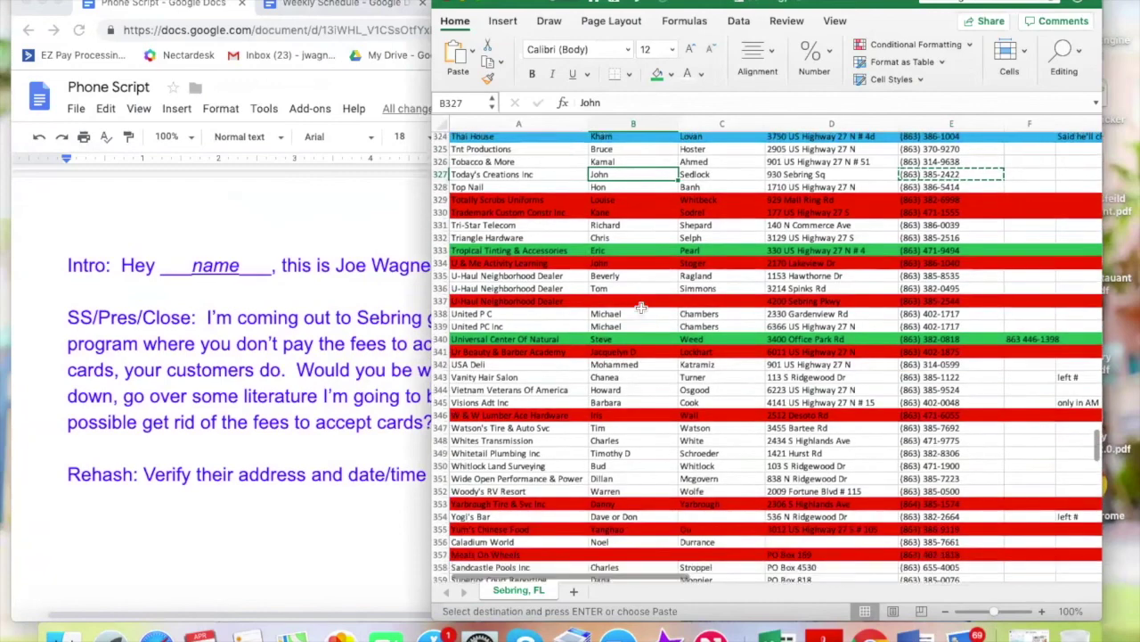
scroll(641, 308, down, 12)
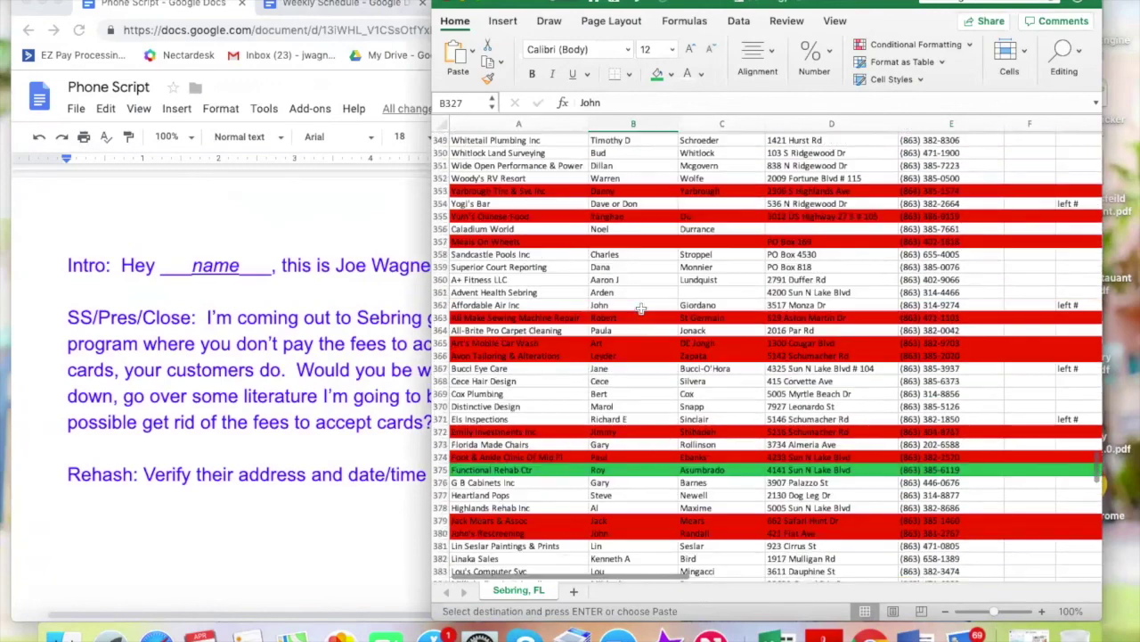
scroll(640, 308, down, 7)
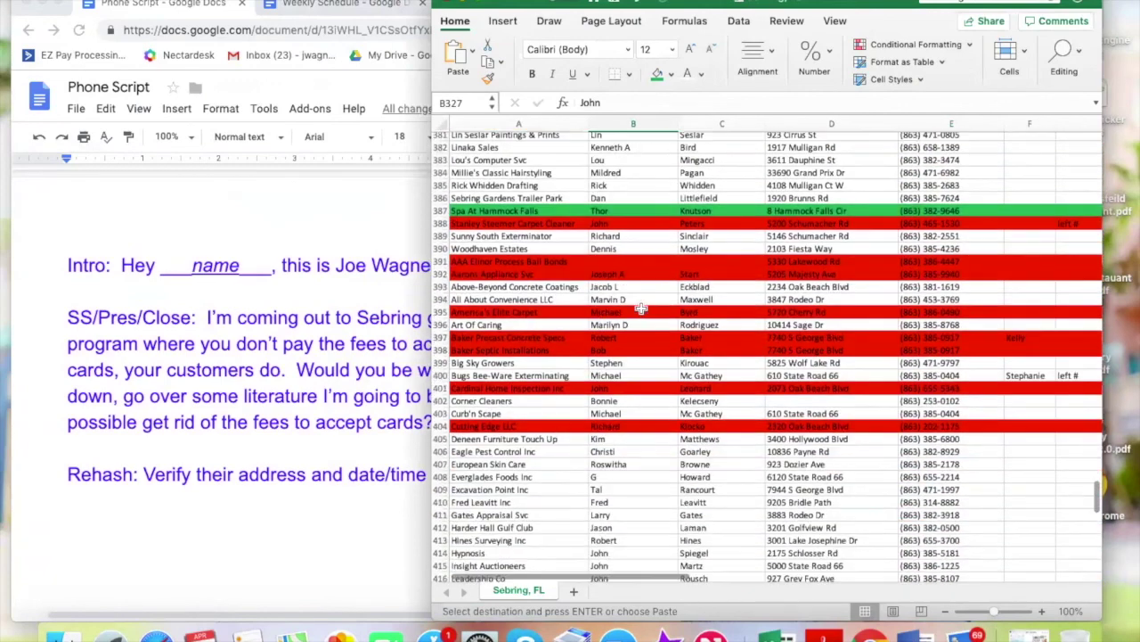
scroll(641, 308, up, 15)
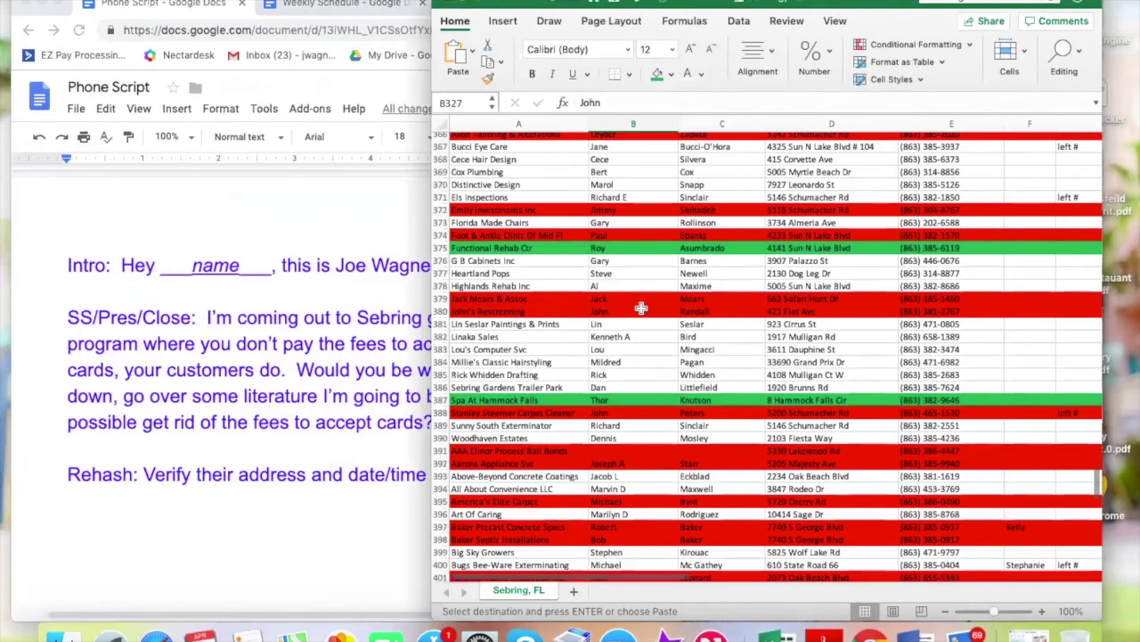
scroll(641, 308, up, 9)
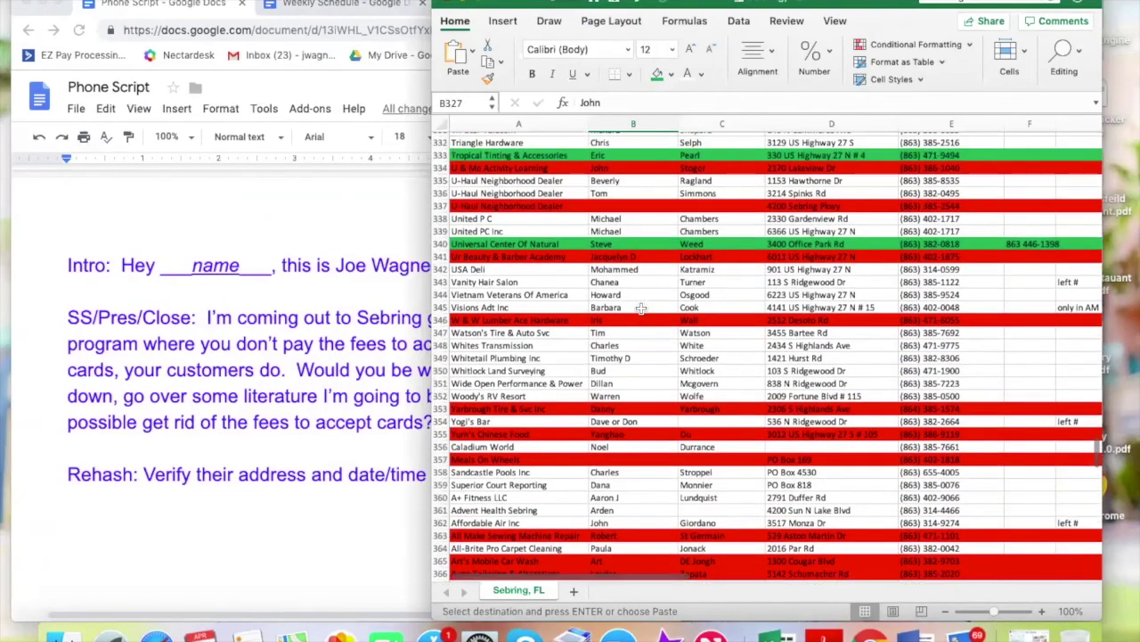
scroll(640, 308, up, 18)
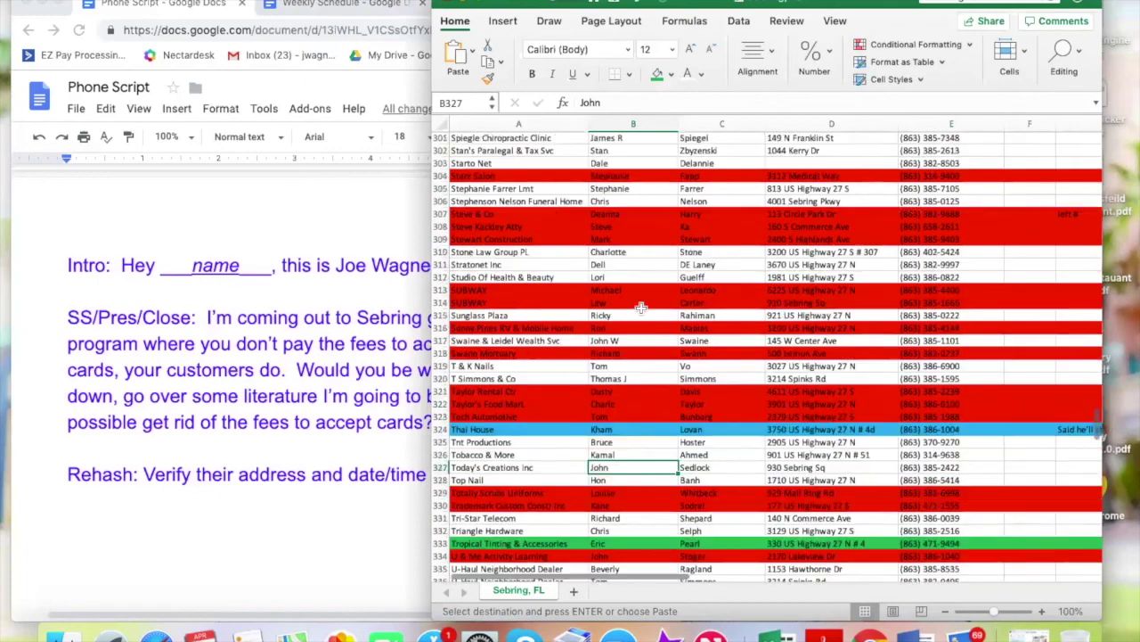
scroll(641, 308, up, 3)
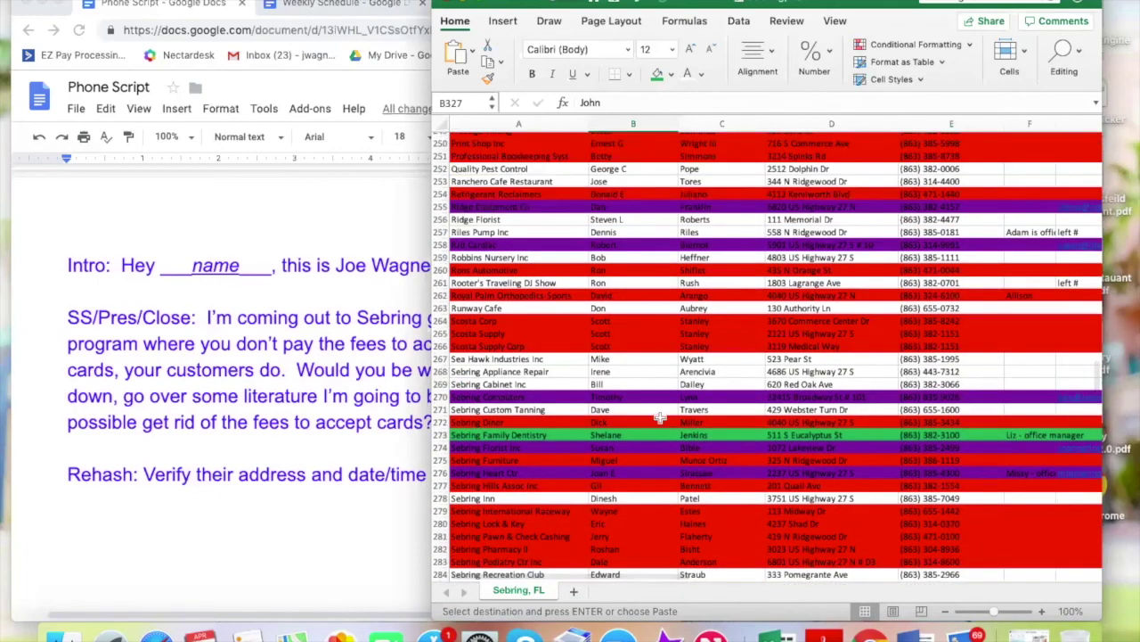
click(565, 398)
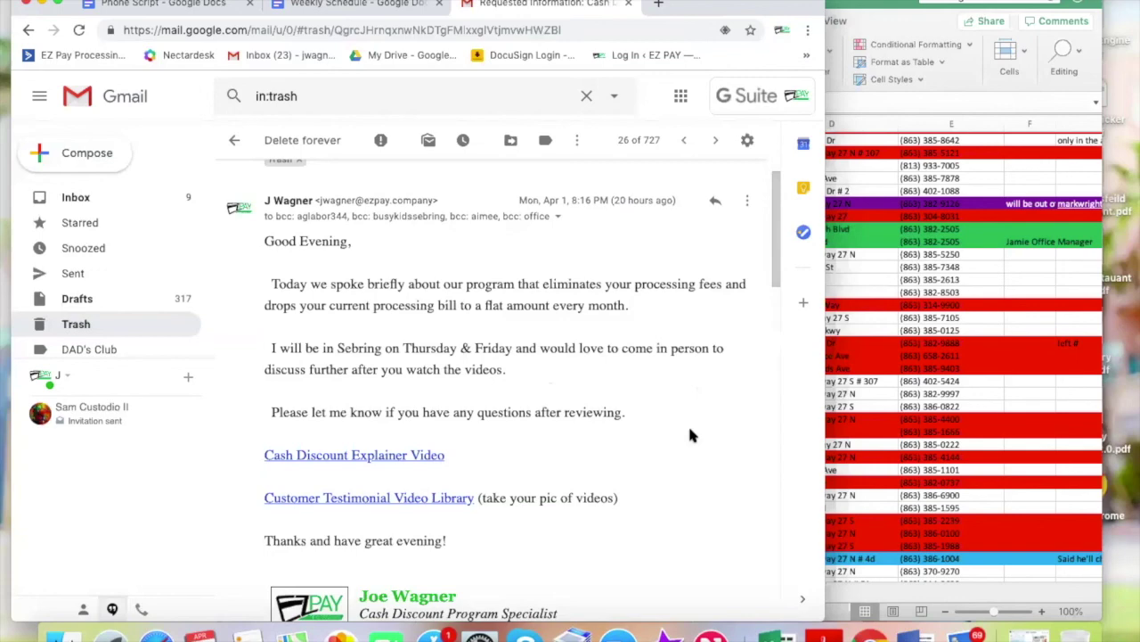
Read the trashed follow-up email down to its signature, then bring the Excel lead list forward
scroll(691, 434, down, 2)
scroll(691, 421, down, 1)
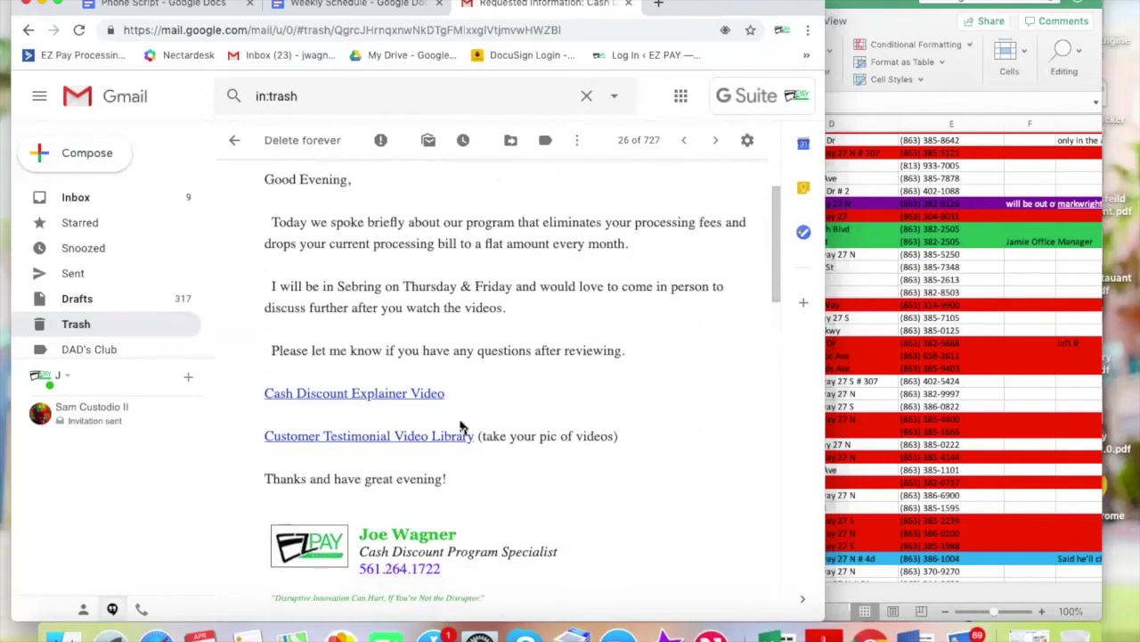
click(949, 290)
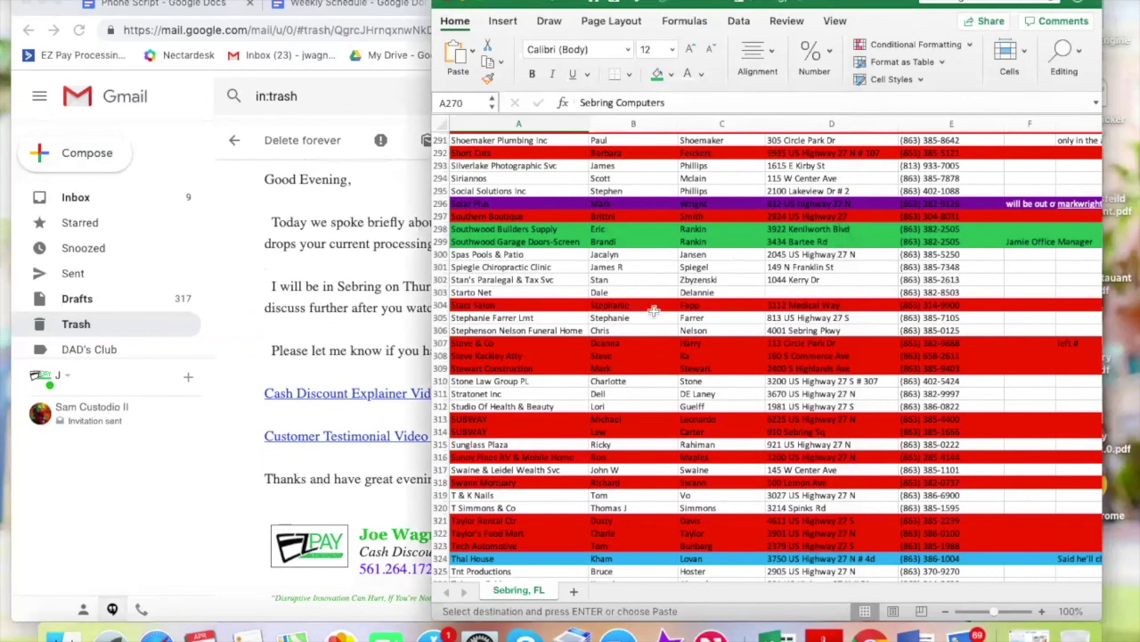
scroll(753, 291, up, 4)
scroll(753, 290, up, 20)
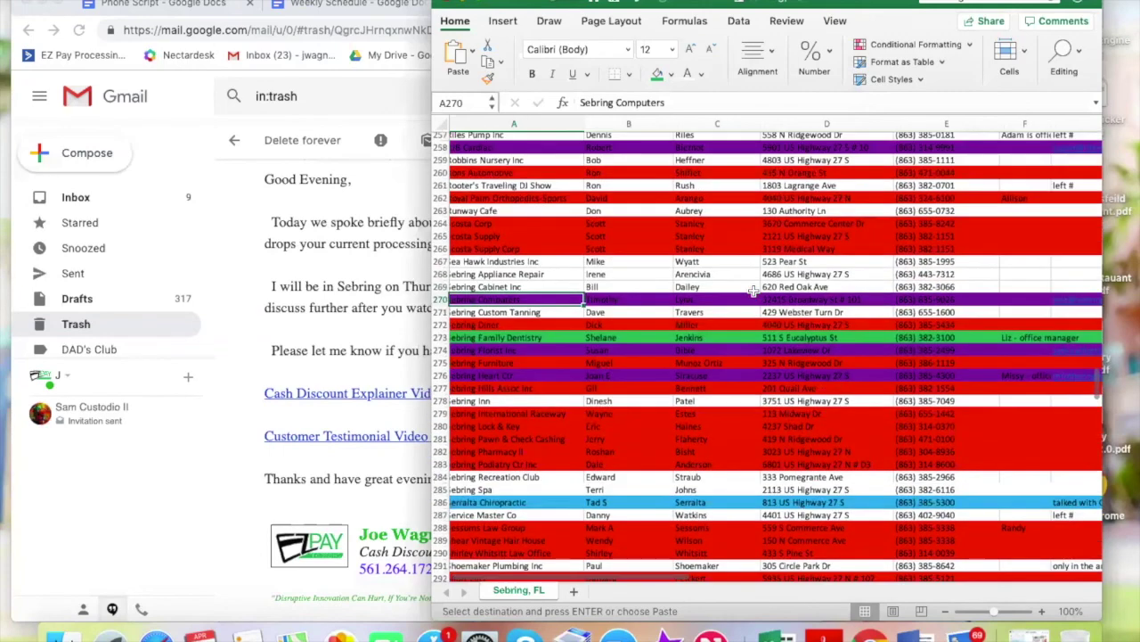
scroll(753, 291, down, 3)
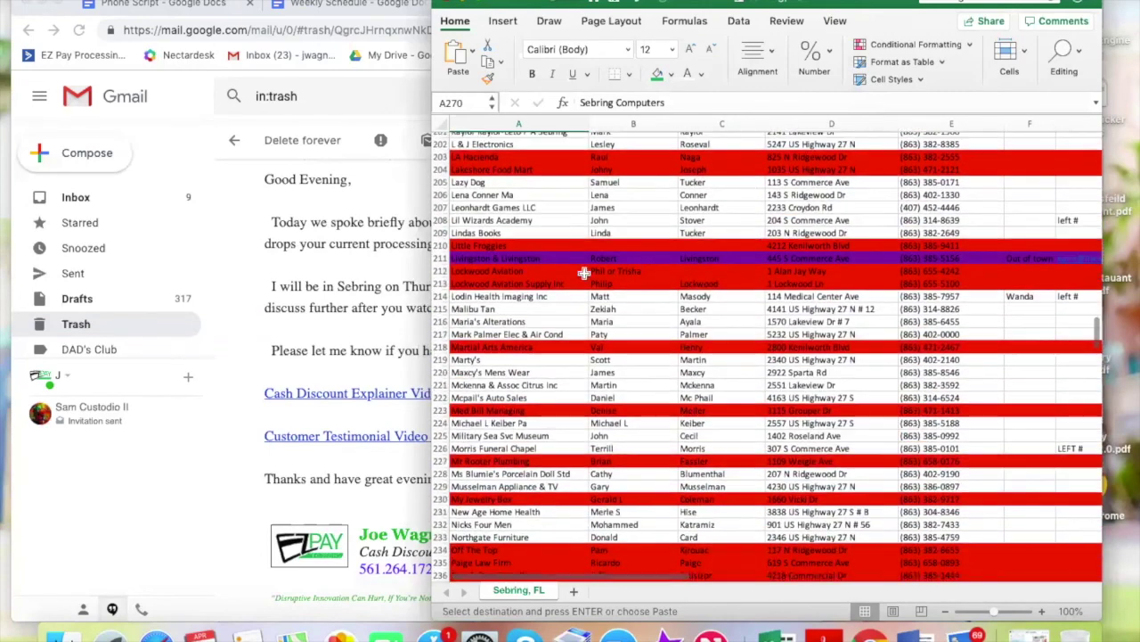
click(560, 258)
scroll(560, 259, down, 5)
scroll(560, 259, down, 8)
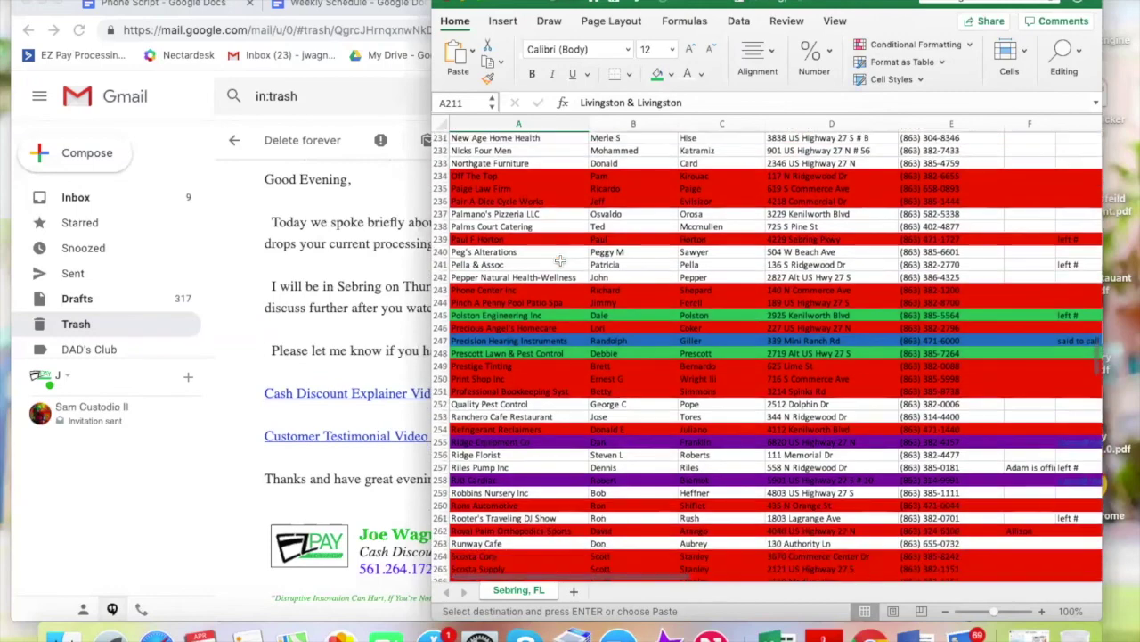
click(553, 281)
click(552, 323)
click(567, 469)
scroll(570, 401, down, 2)
scroll(553, 327, down, 4)
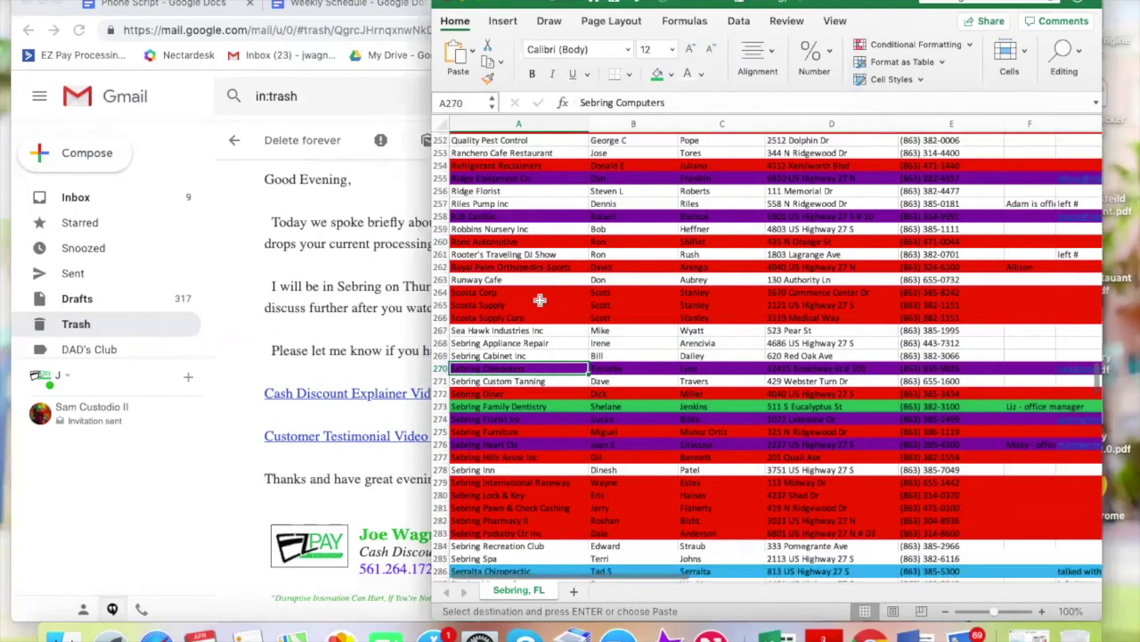
click(538, 326)
scroll(538, 325, down, 1)
scroll(538, 325, down, 6)
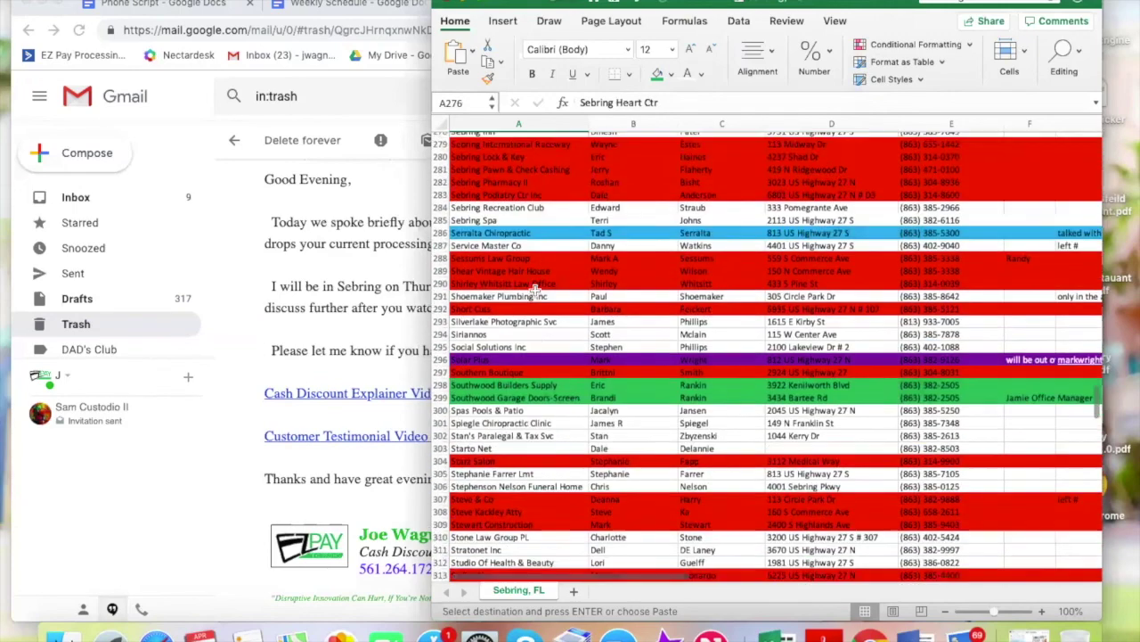
click(535, 294)
scroll(534, 294, down, 2)
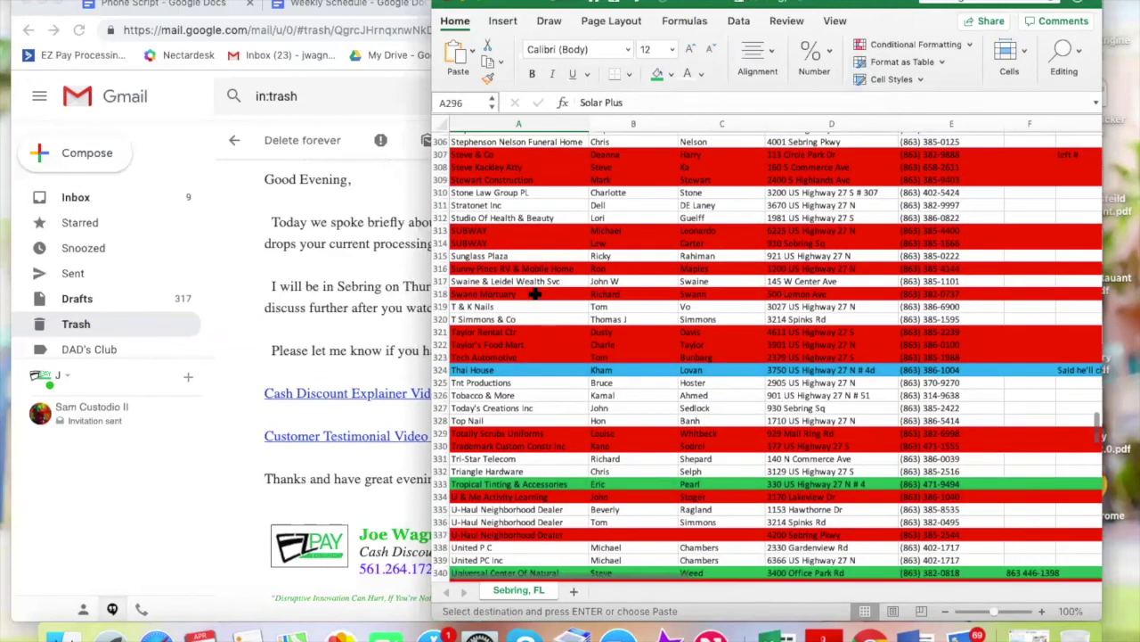
scroll(534, 294, down, 7)
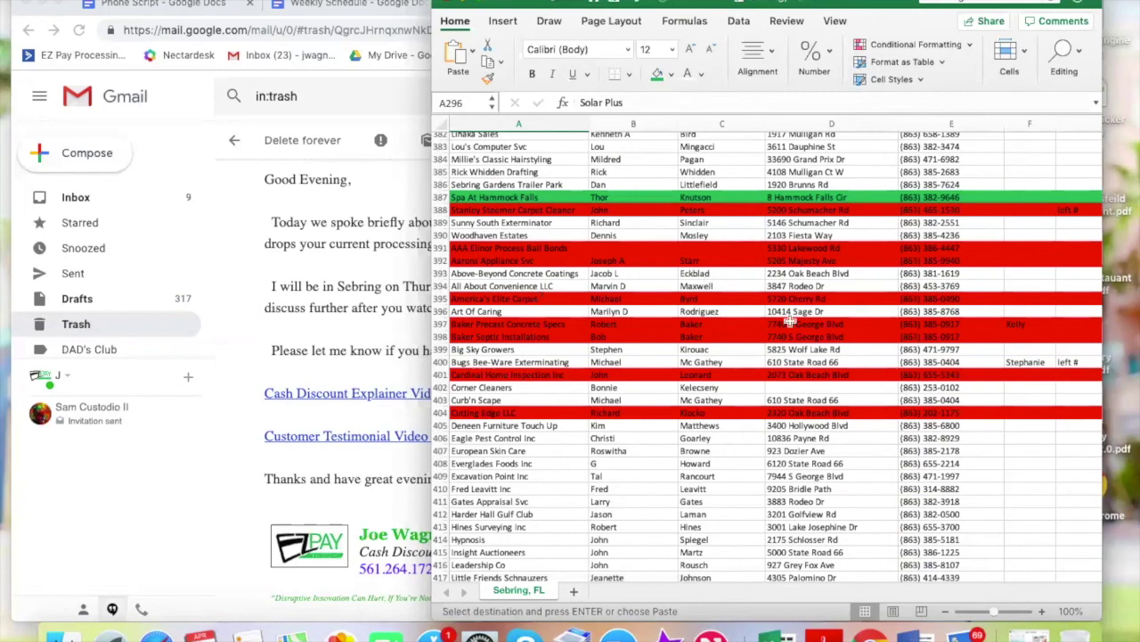
scroll(789, 319, up, 20)
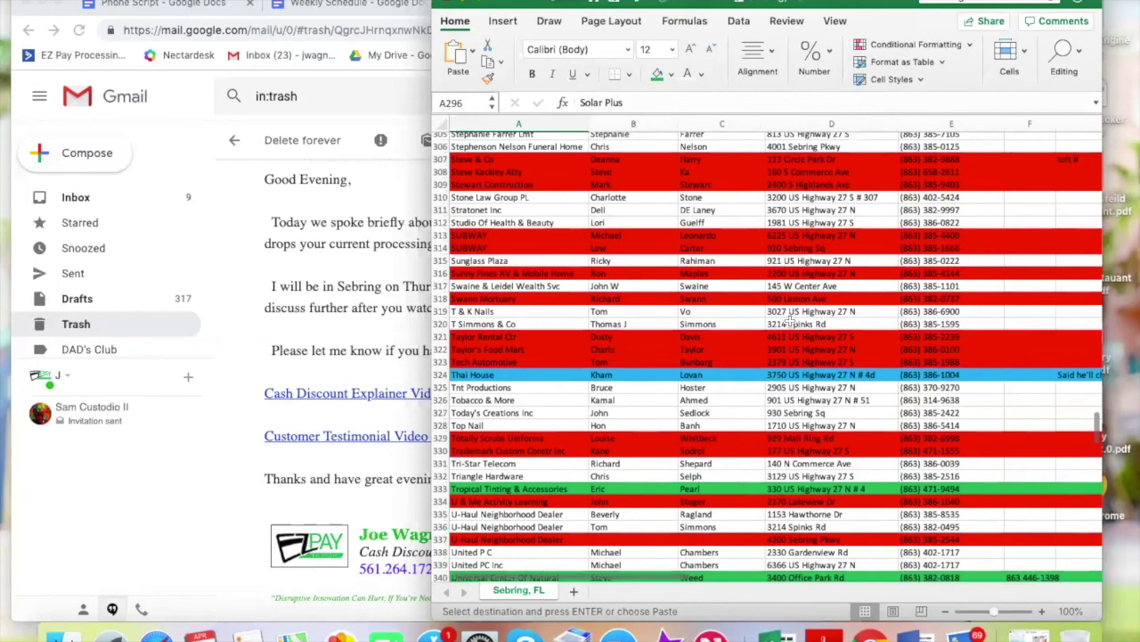
scroll(789, 319, up, 8)
click(628, 389)
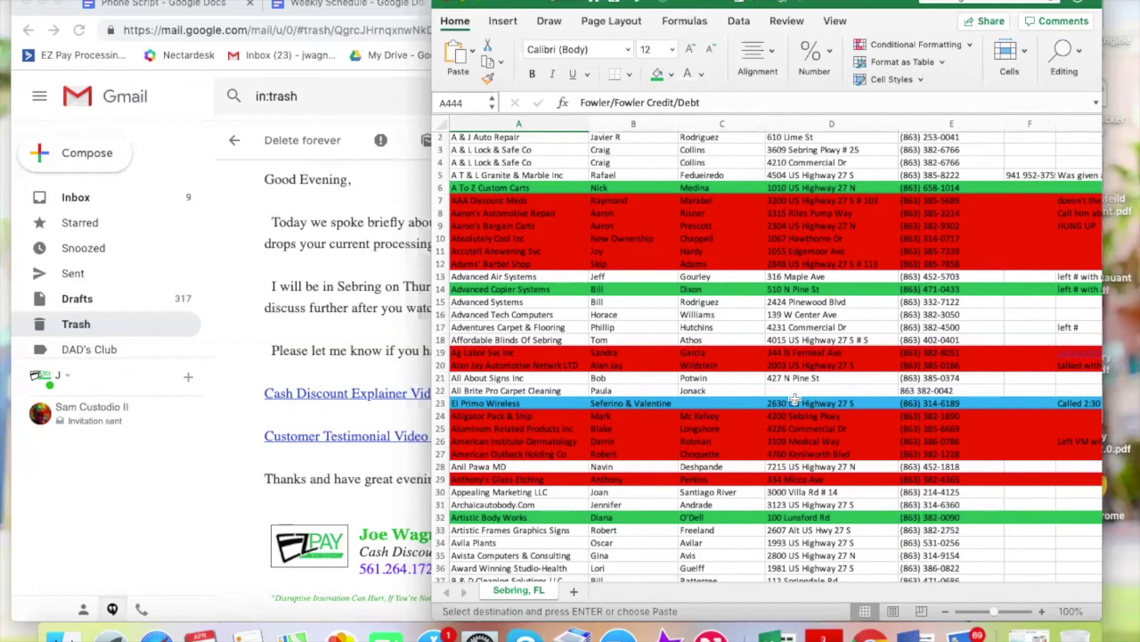
Scroll down to row 108 and read the yellow lead's note in H108
scroll(794, 399, down, 6)
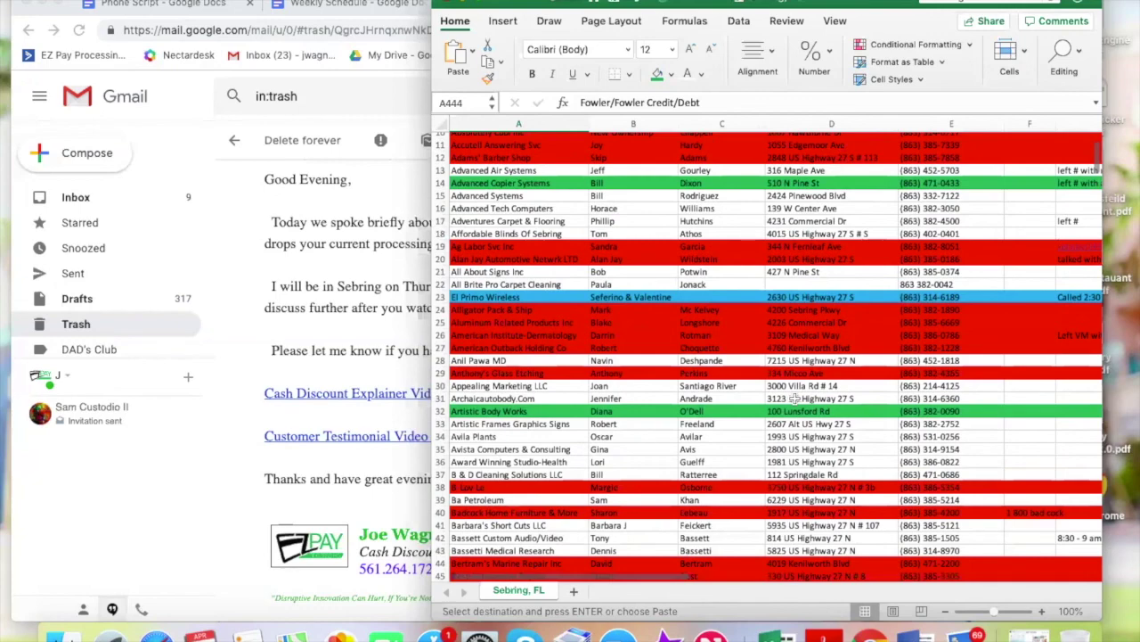
scroll(794, 399, down, 15)
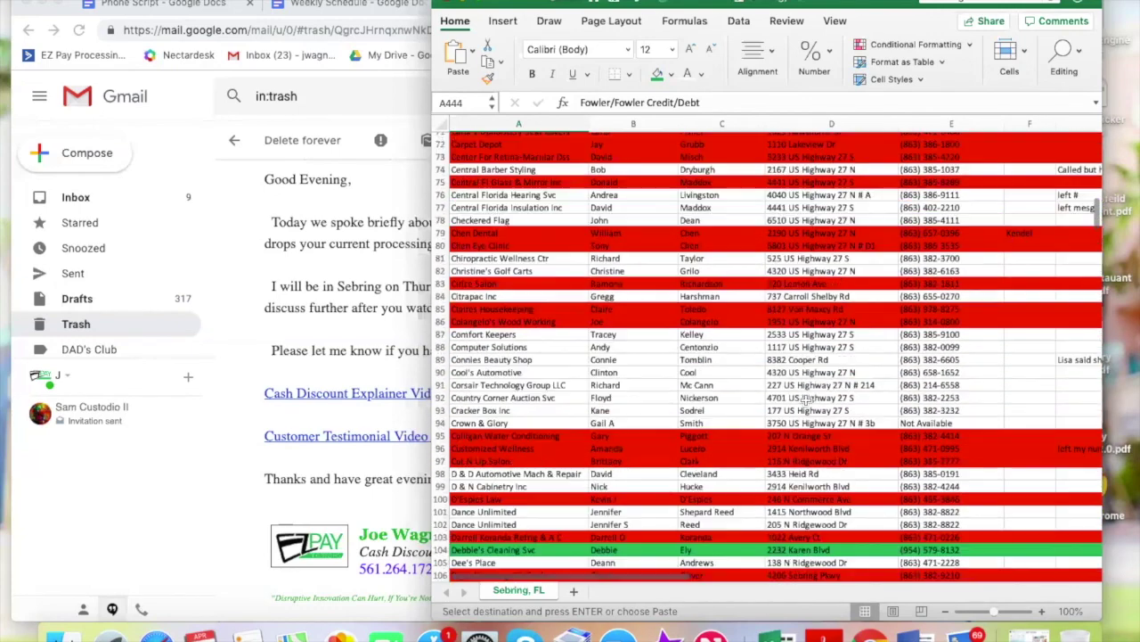
scroll(805, 399, down, 5)
scroll(891, 403, right, 3)
scroll(938, 408, right, 2)
click(891, 413)
scroll(882, 419, right, 2)
click(883, 427)
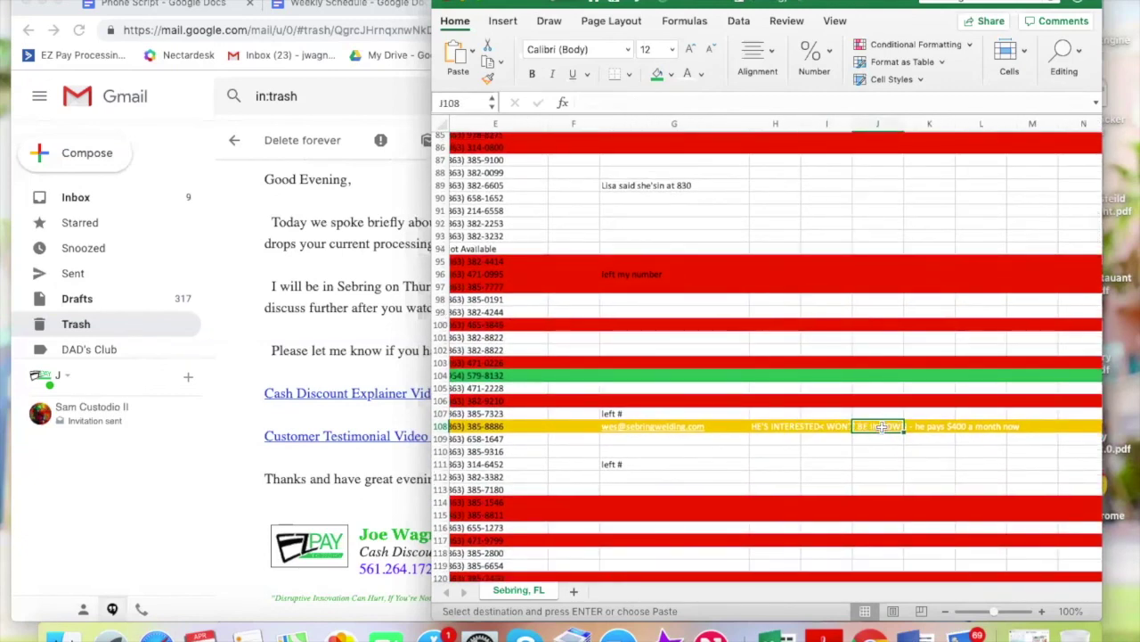
click(788, 428)
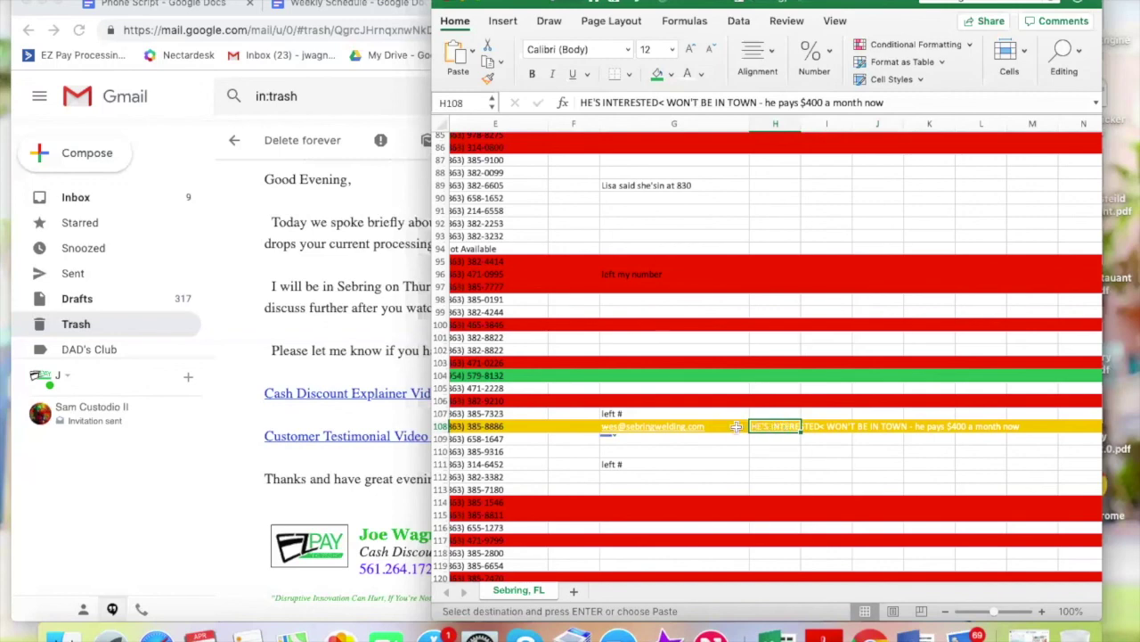
Check the yellow lead's phone in E108 and discard the accidental email to them
scroll(736, 425, left, 3)
scroll(736, 425, left, 3)
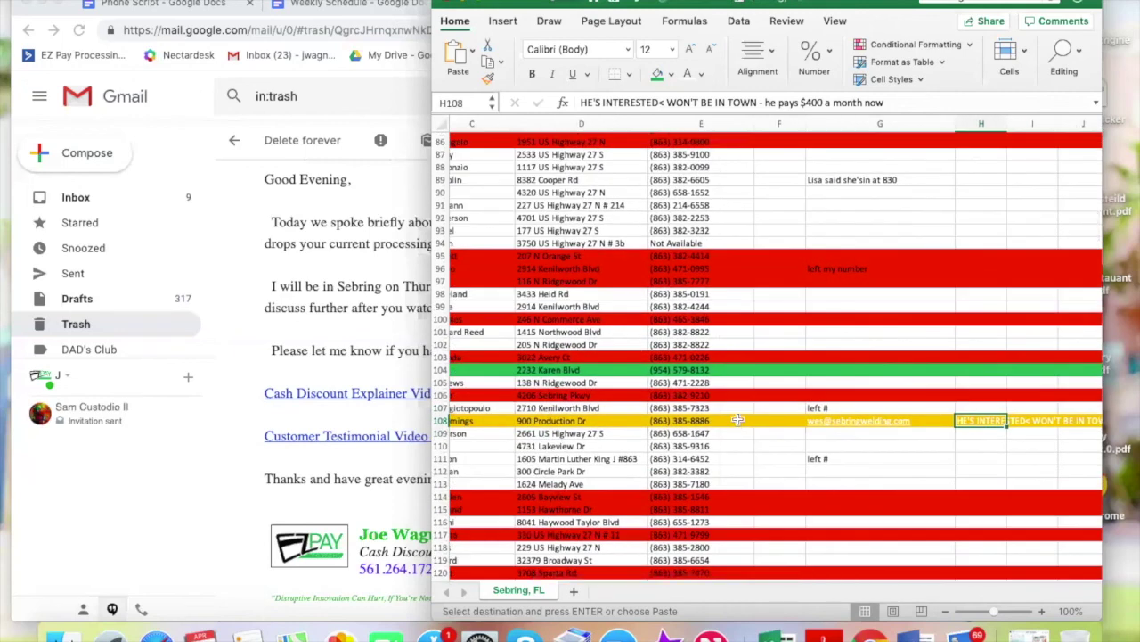
click(736, 425)
click(911, 425)
click(910, 424)
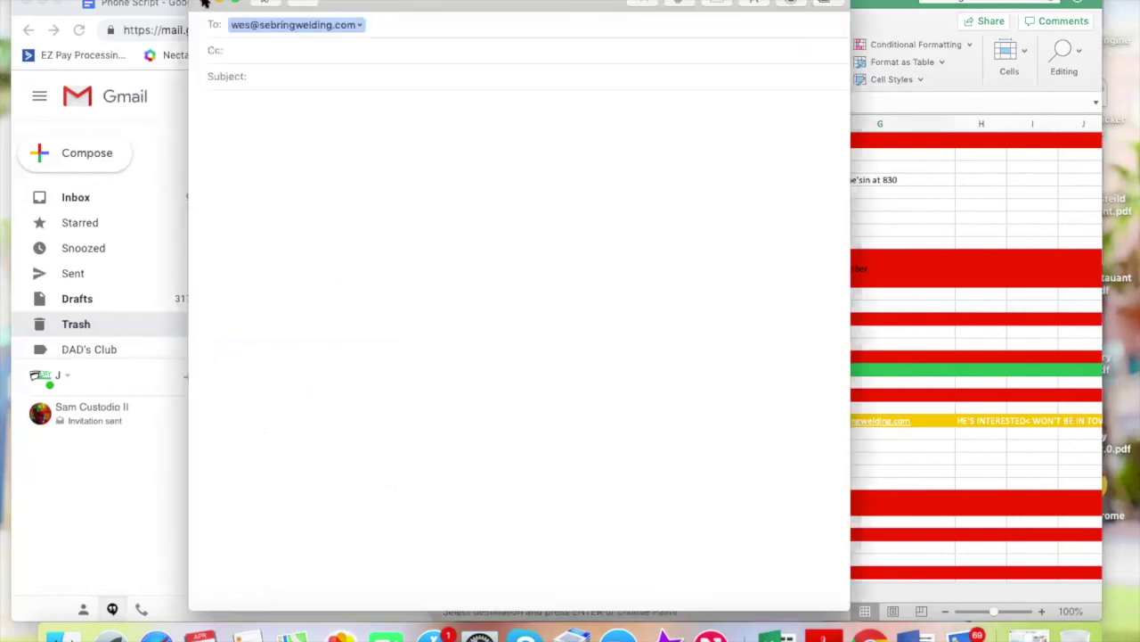
click(205, 3)
click(484, 92)
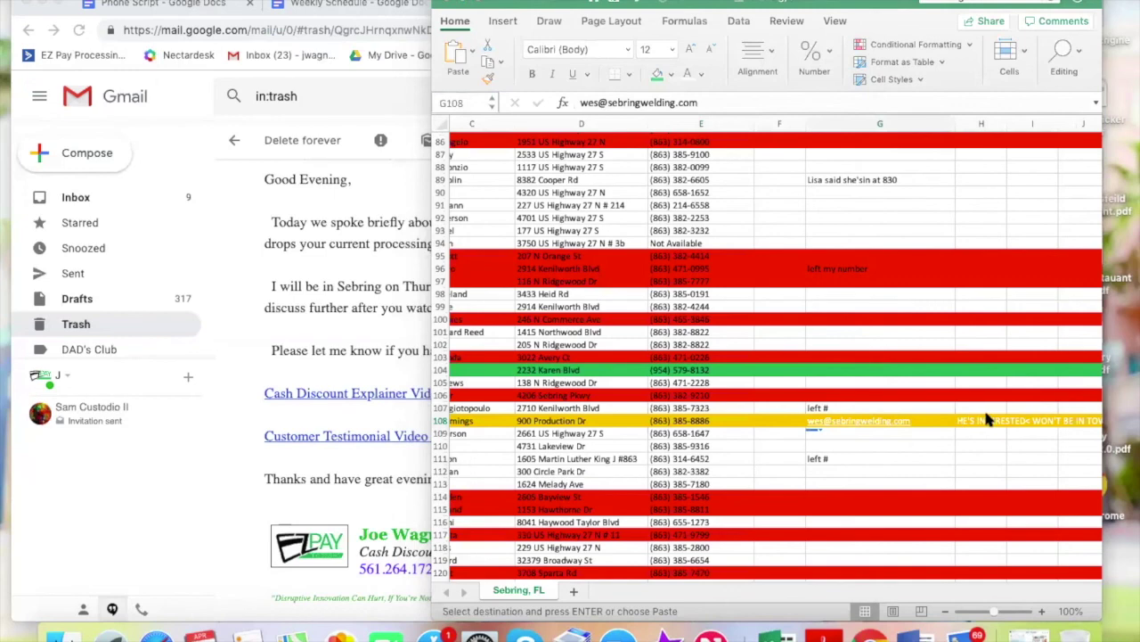
Reread the interested-but-out-of-town note in H108, then select empty cell F108
click(975, 421)
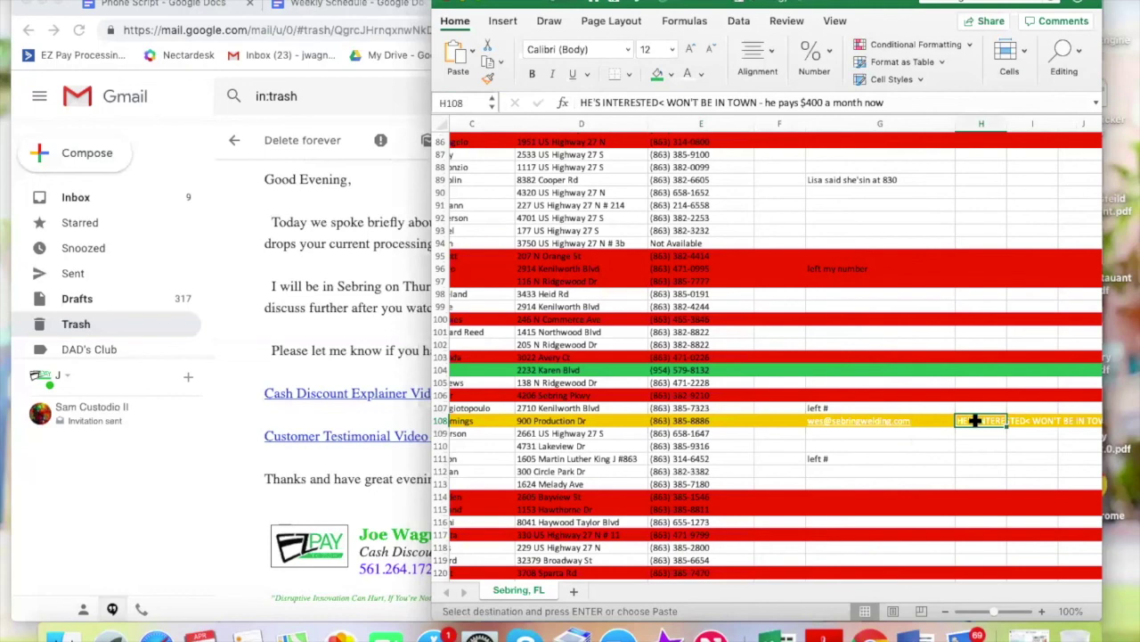
click(777, 422)
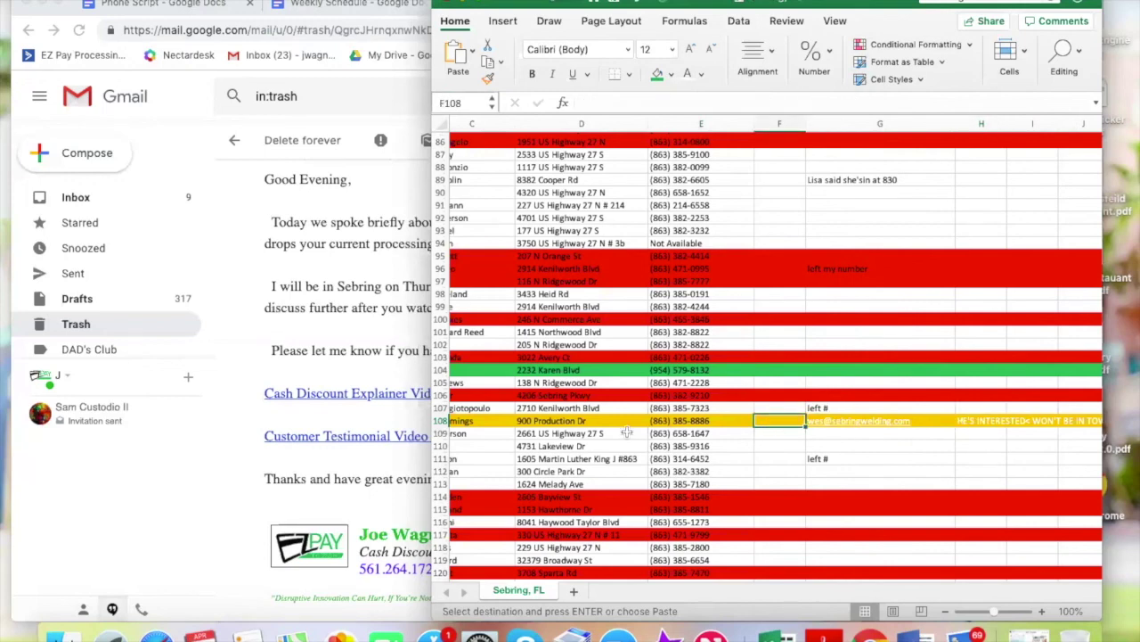
scroll(627, 432, left, 3)
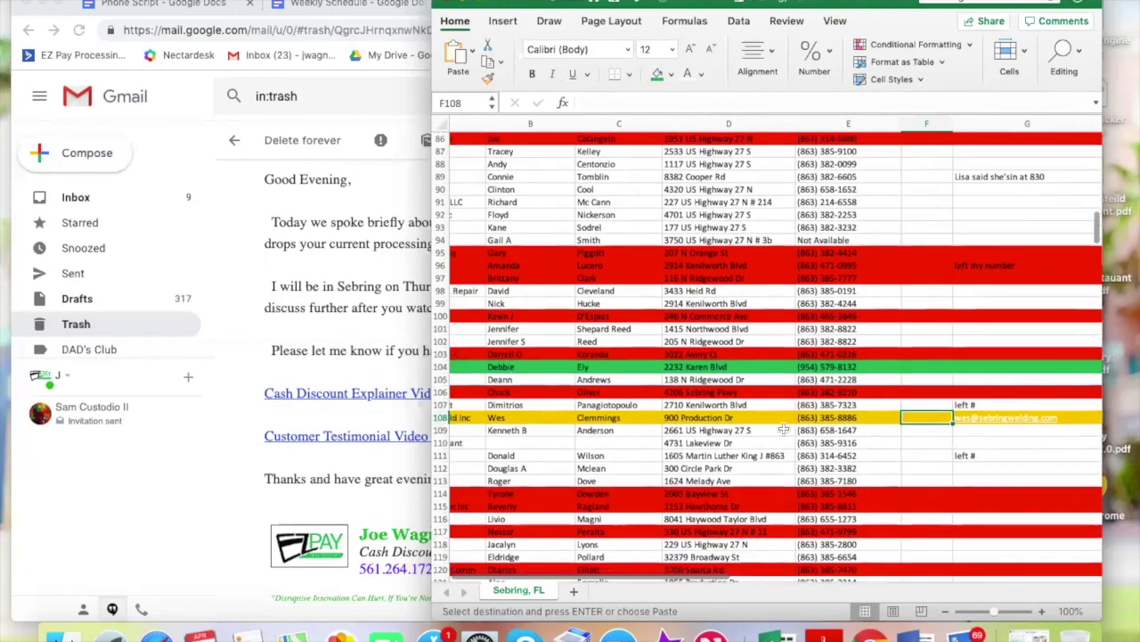
scroll(802, 424, left, 3)
scroll(851, 410, down, 1)
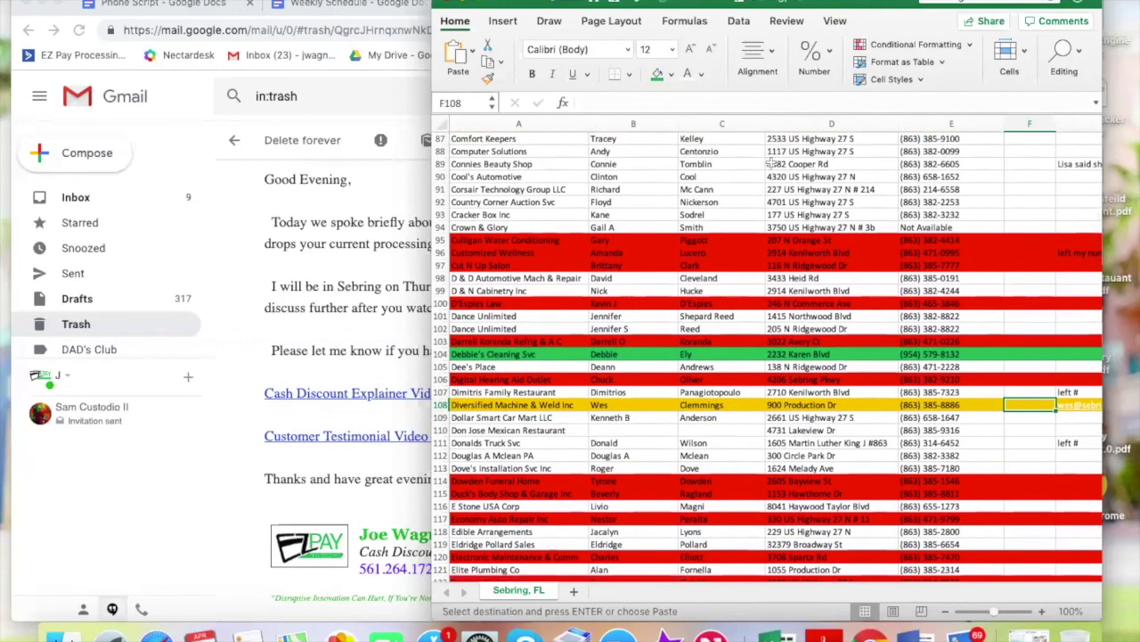
scroll(805, 385, down, 1)
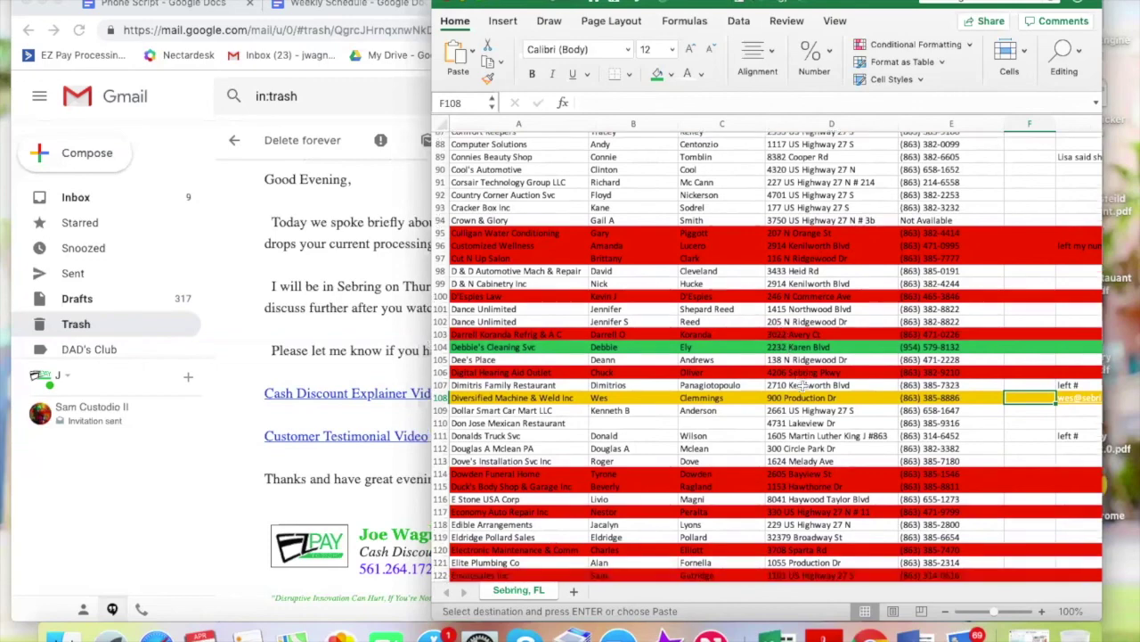
scroll(804, 385, down, 2)
scroll(804, 385, down, 1)
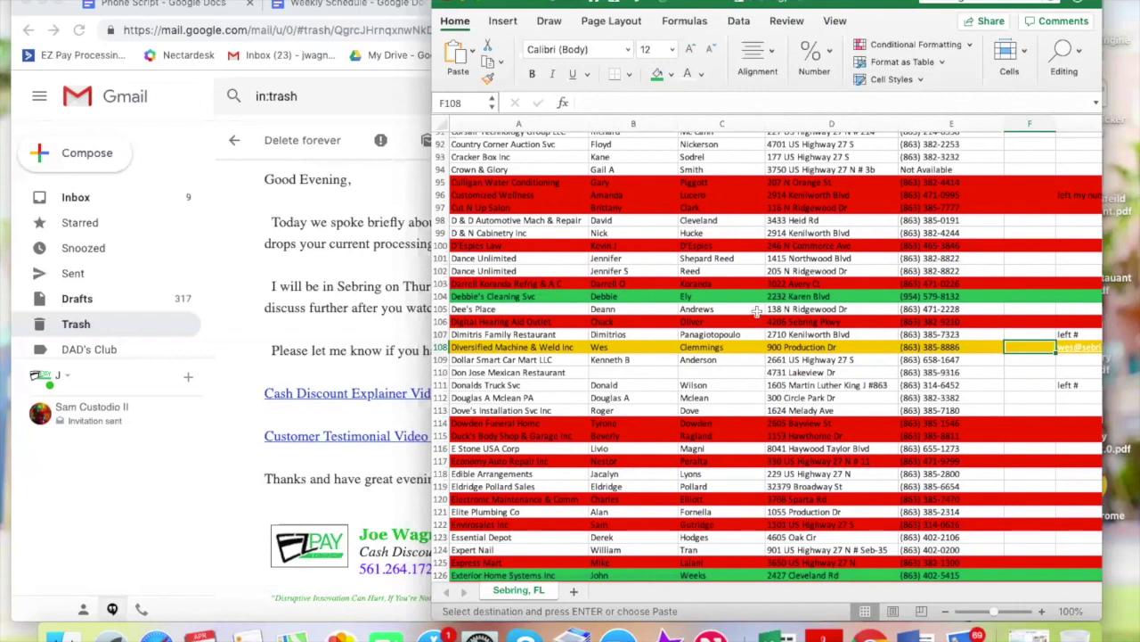
Return to the Weekly Schedule document at the empty 1:30 address slot
click(319, 5)
click(327, 432)
scroll(326, 425, down, 1)
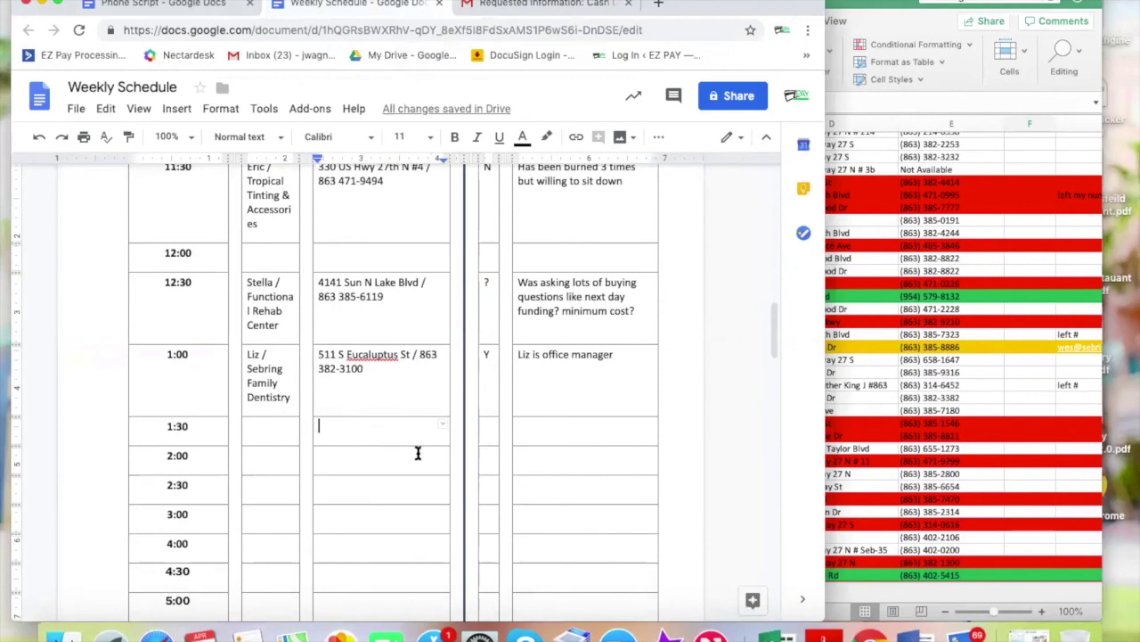
Bring the Sebring, FL lead spreadsheet in front of the Weekly Schedule and shift it left
scroll(418, 452, down, 2)
scroll(418, 452, up, 3)
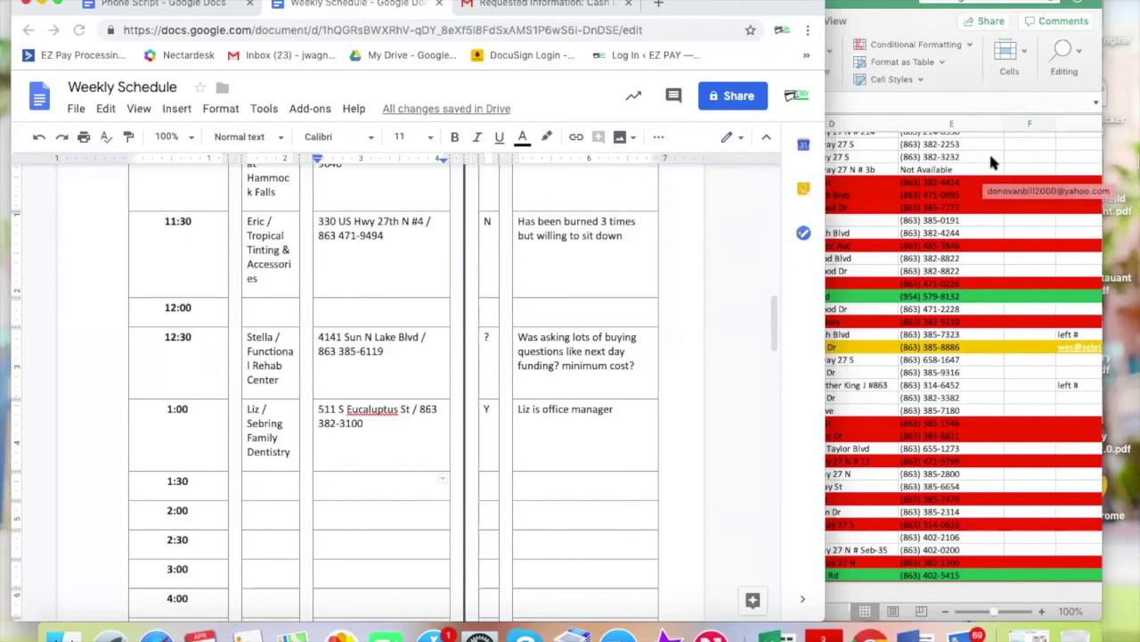
click(966, 370)
drag(713, 6, 628, 5)
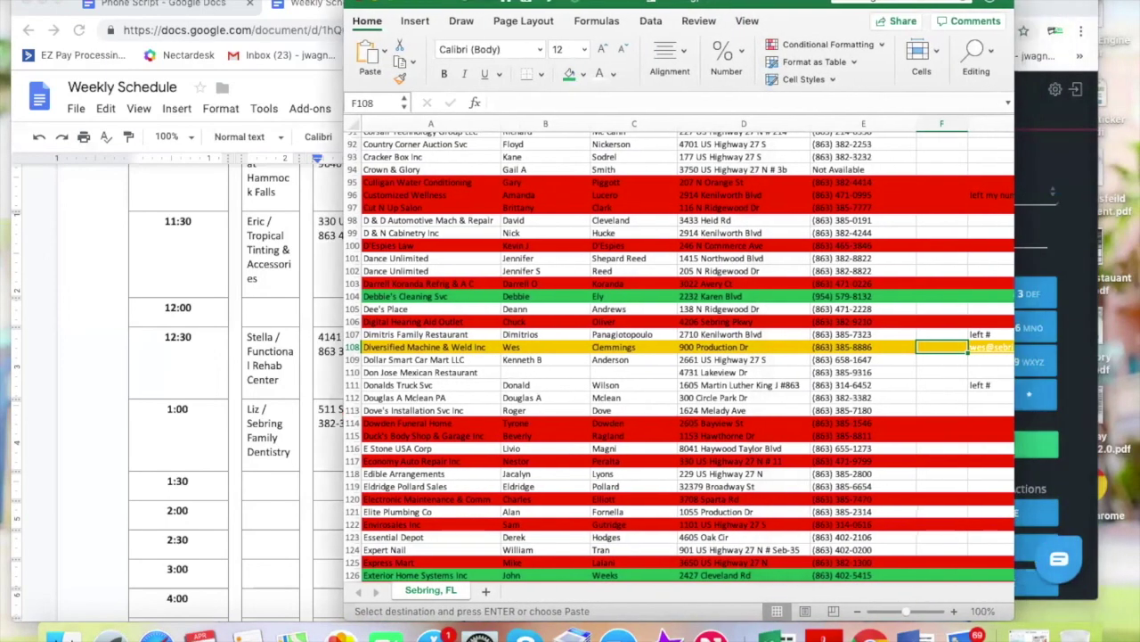